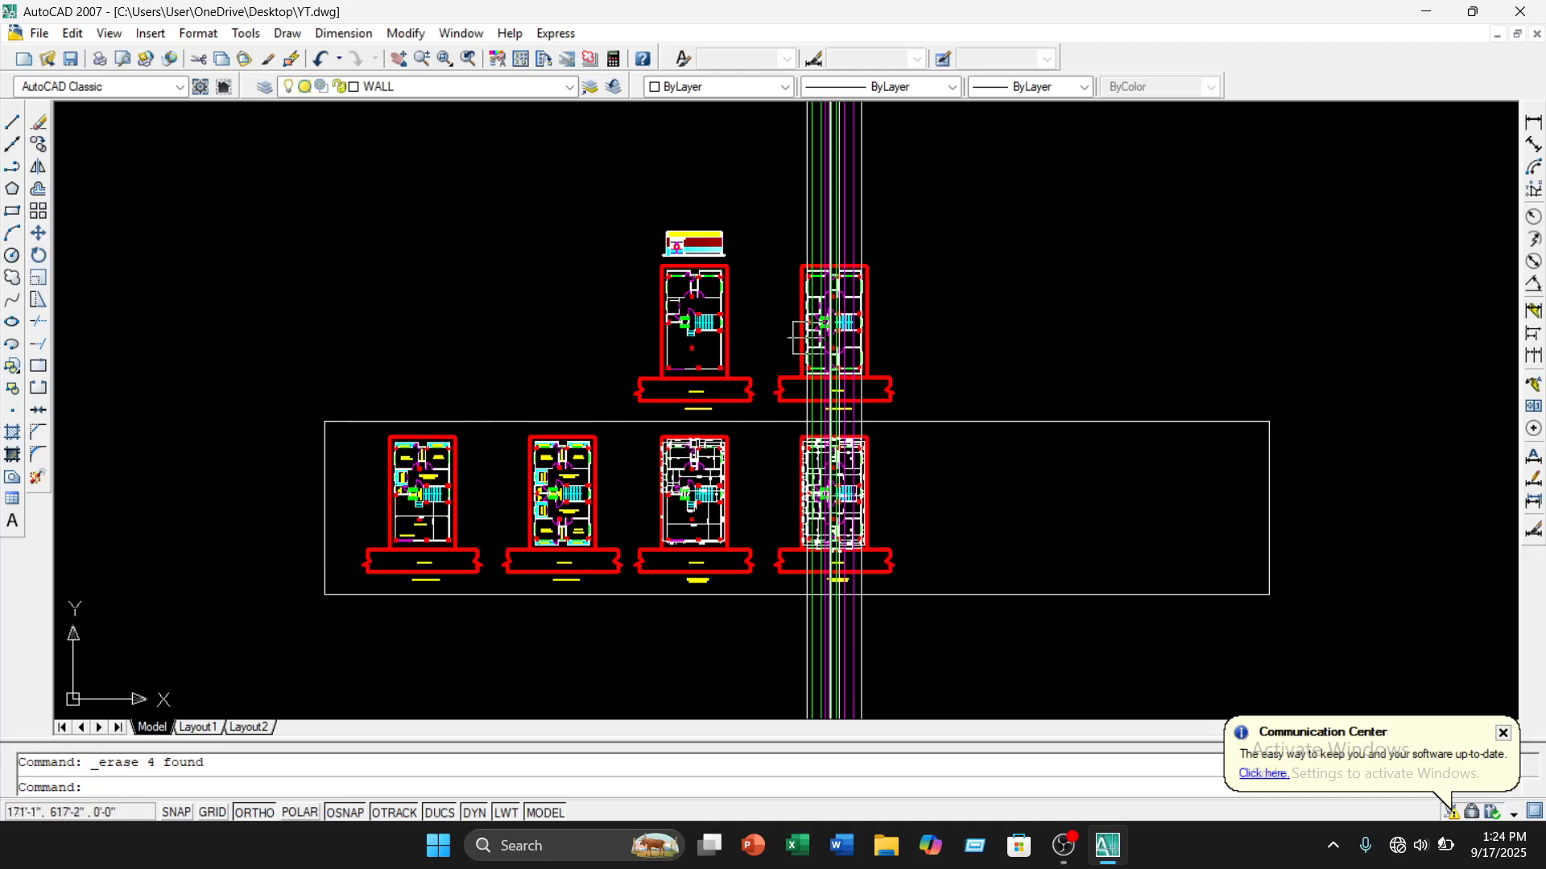
# Draw a horizontal line about 42'-6" long across the vertical projection lines, above the upper-right floor plan
pyautogui.scroll(8, 799, 338)
pyautogui.scroll(-3, 738, 277)
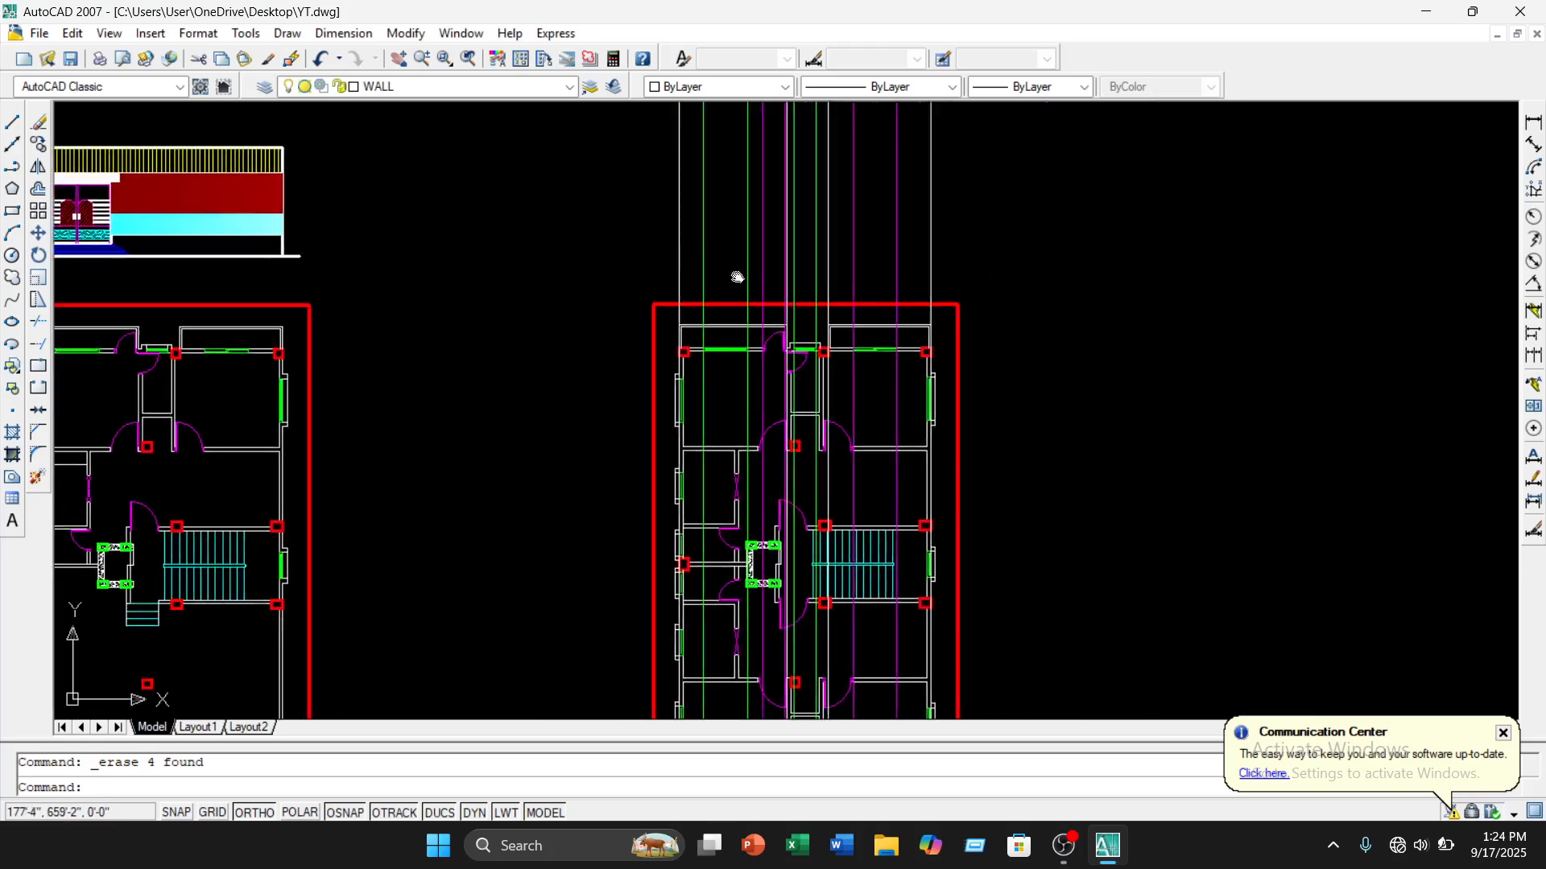
pyautogui.scroll(-2, 684, 267)
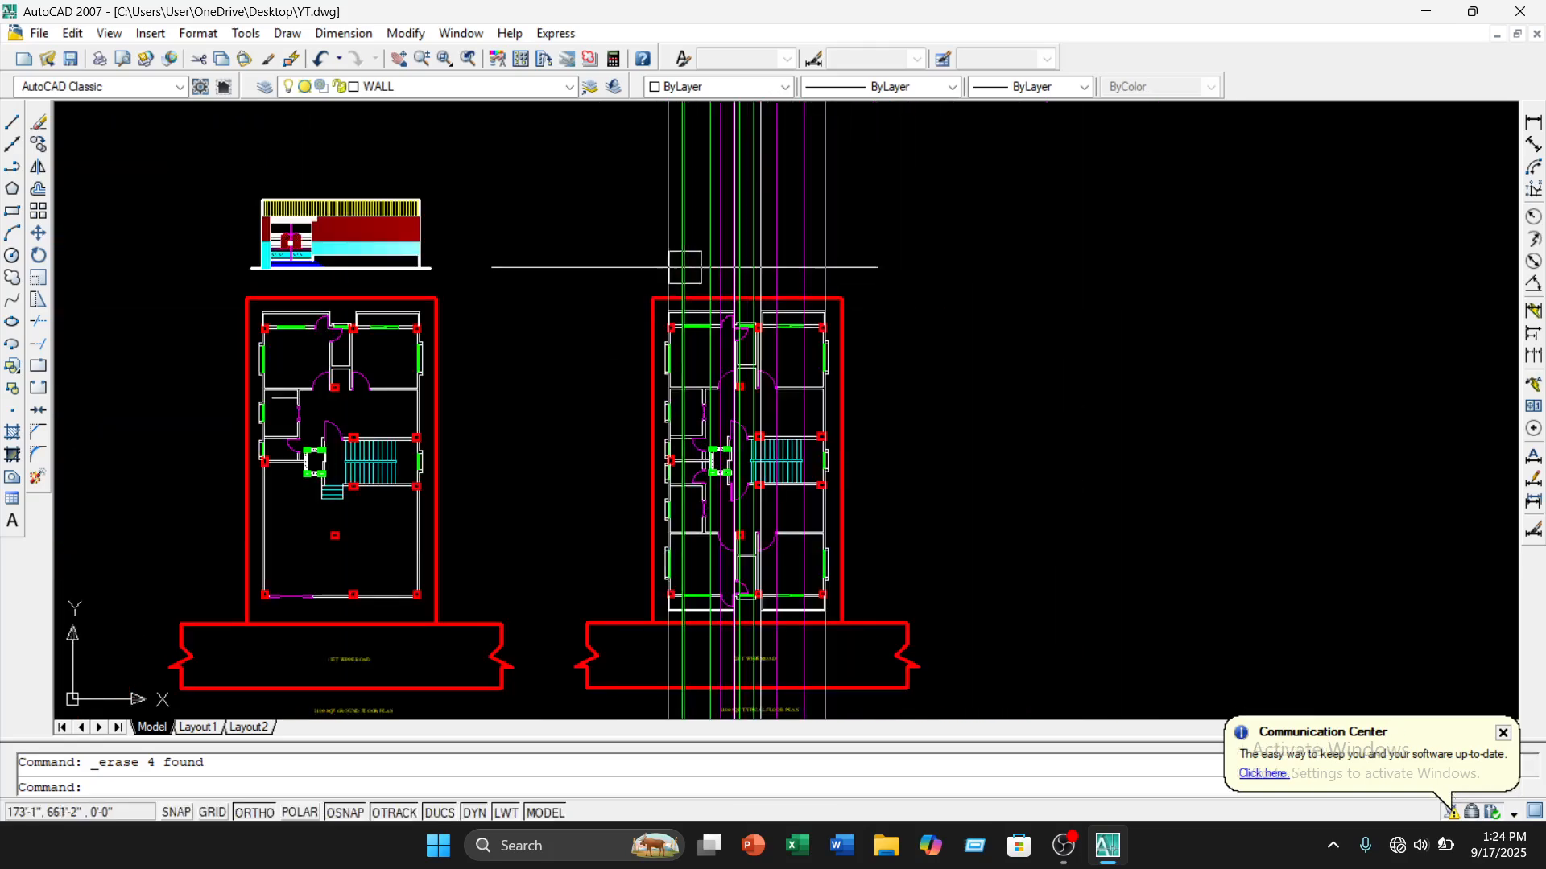
pyautogui.click(12, 122)
pyautogui.moveTo(639, 233); pyautogui.dragTo(612, 266, button='middle')
pyautogui.click(614, 266)
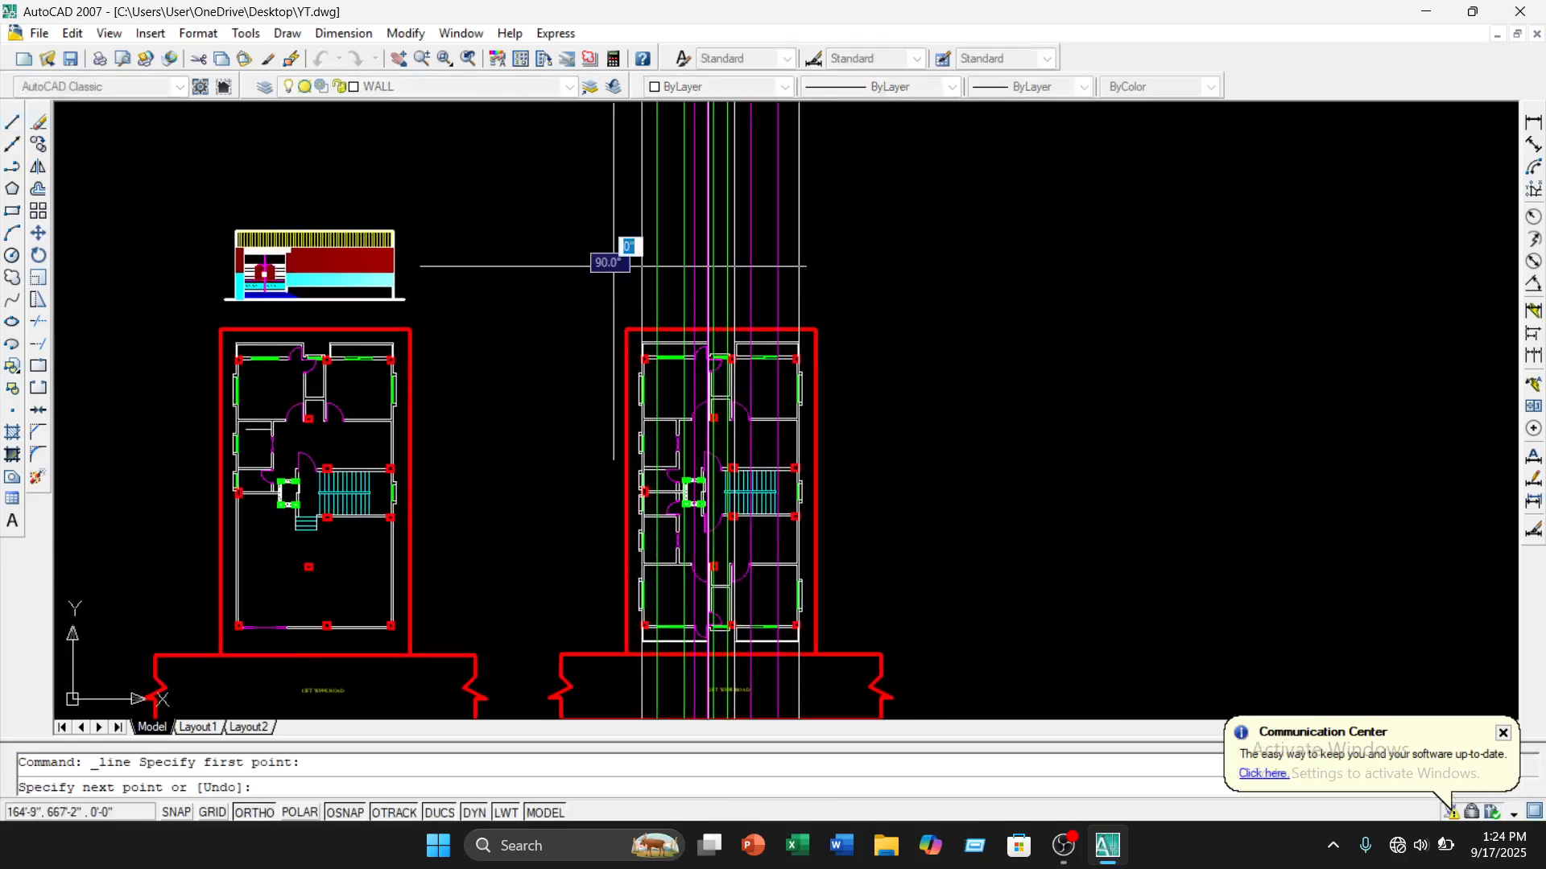
pyautogui.click(844, 266)
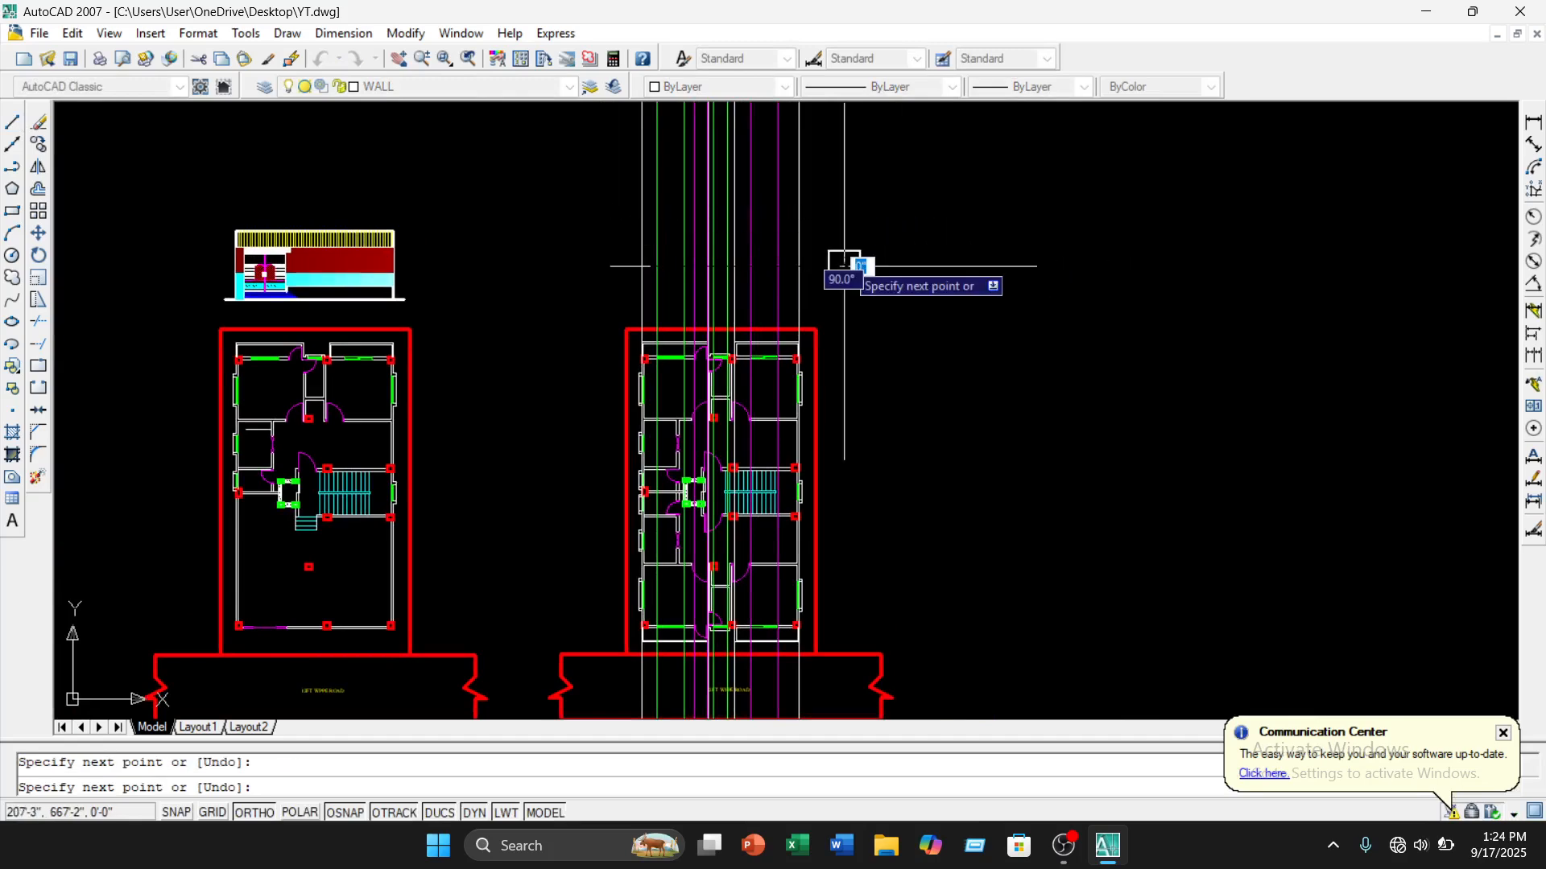
pyautogui.press('Escape')
# Offset the horizontal line upward by 10' to set the elevation's wall height
pyautogui.scroll(-2, 885, 257)
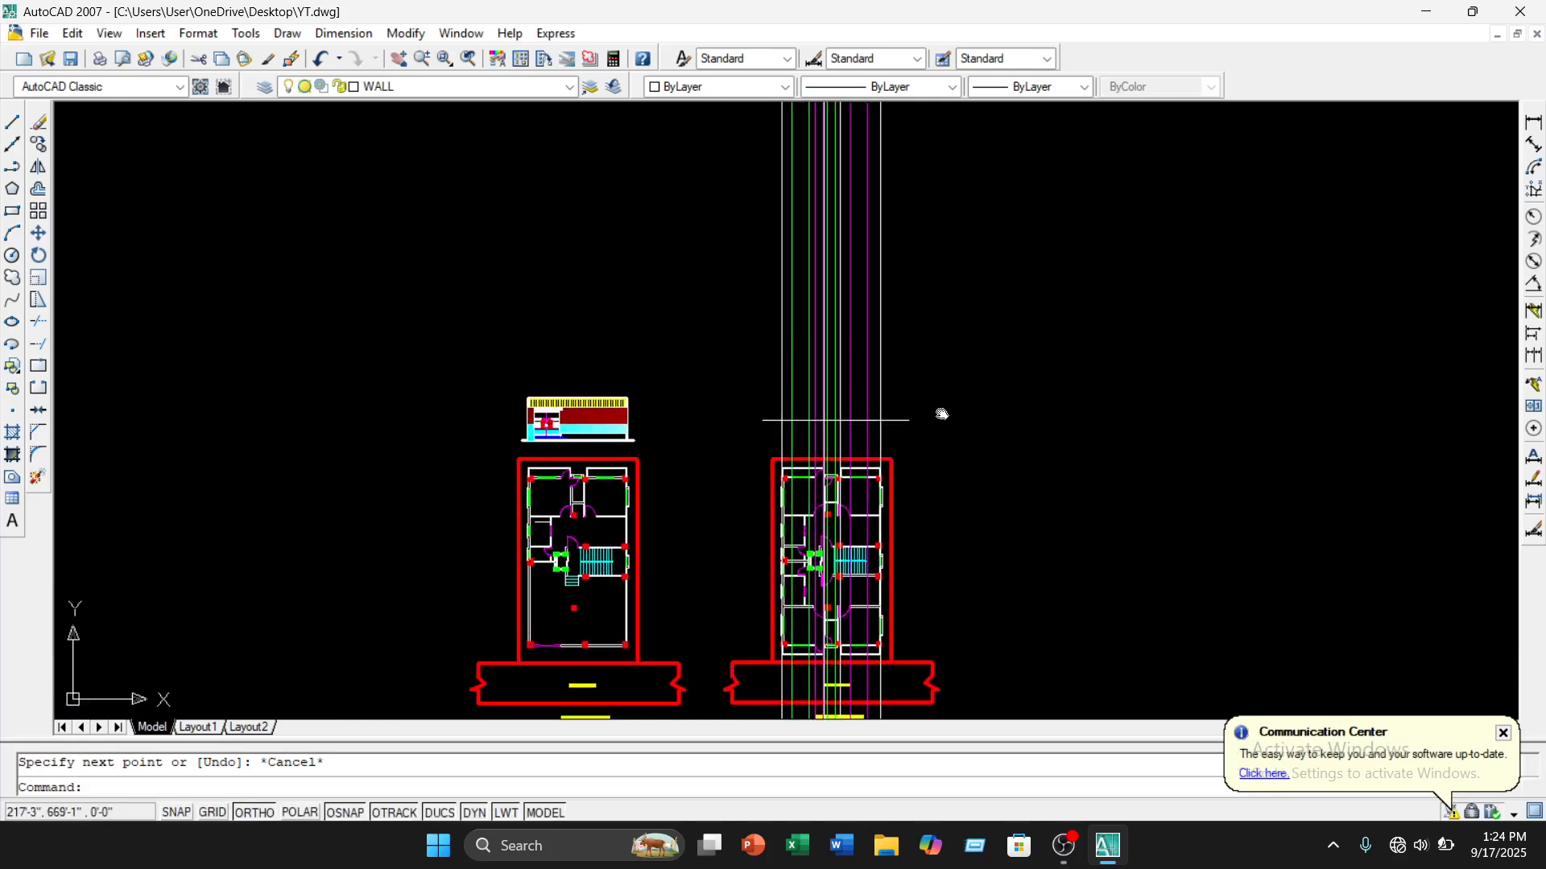
pyautogui.scroll(2, 950, 378)
pyautogui.write('o')
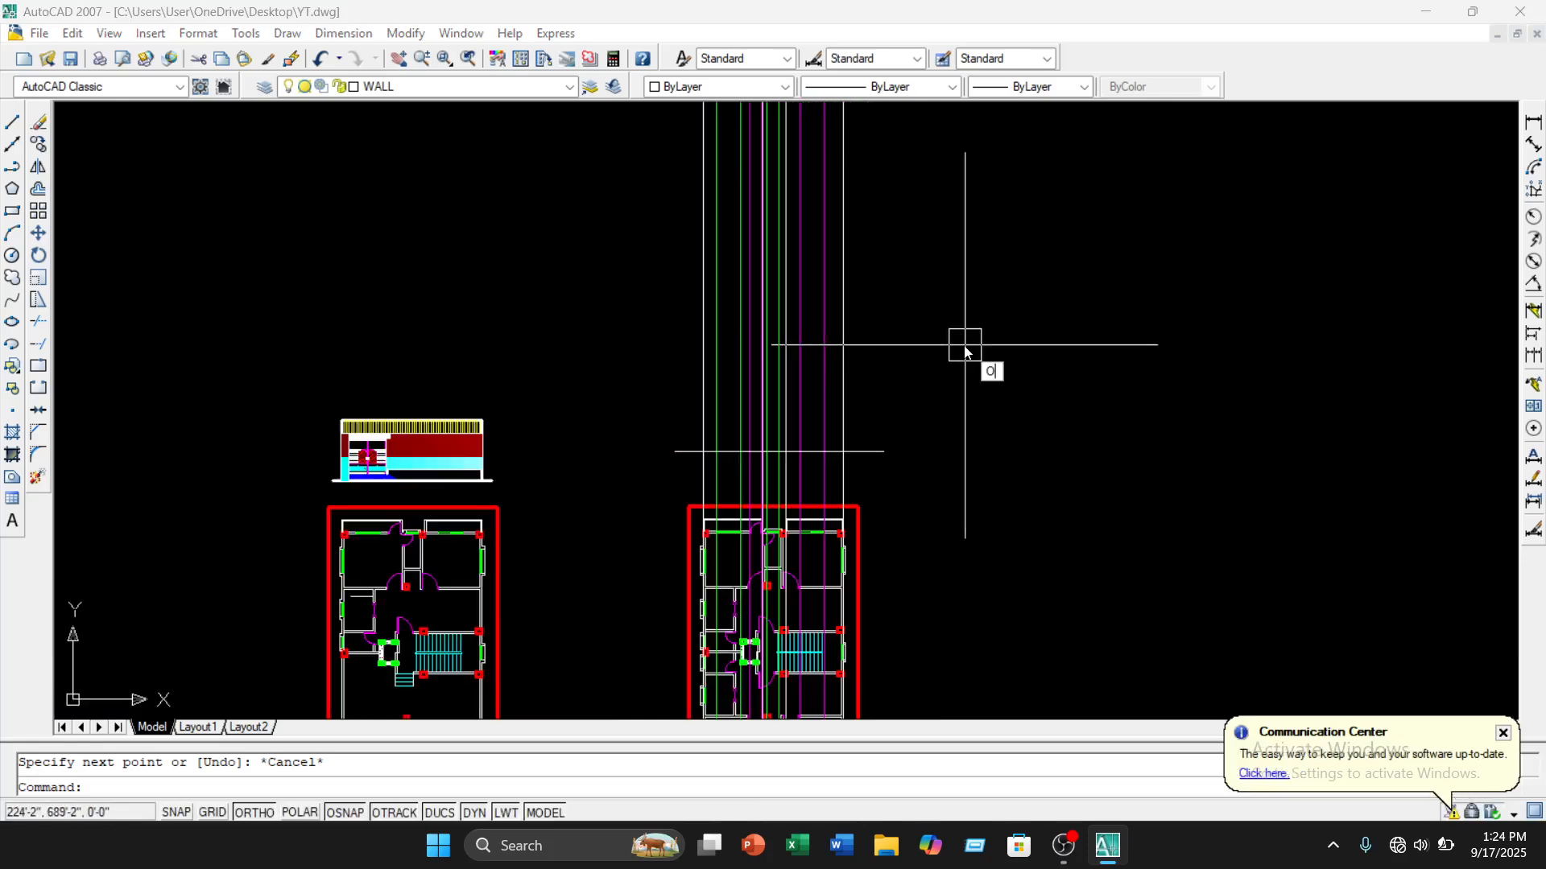
pyautogui.press('Return')
pyautogui.write('10')
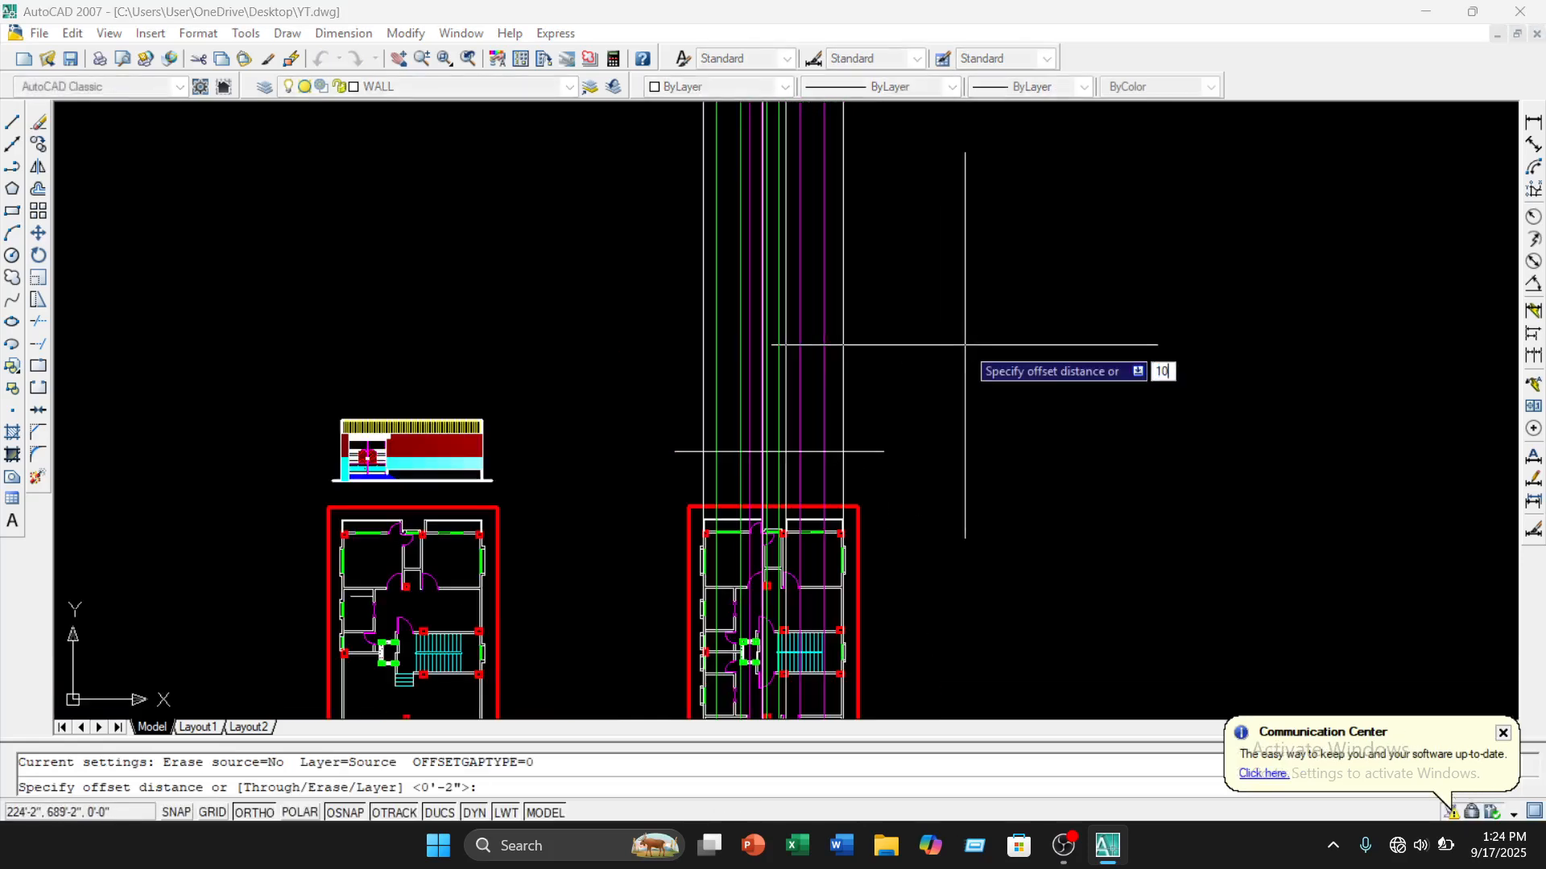
pyautogui.write("'")
pyautogui.press('Return')
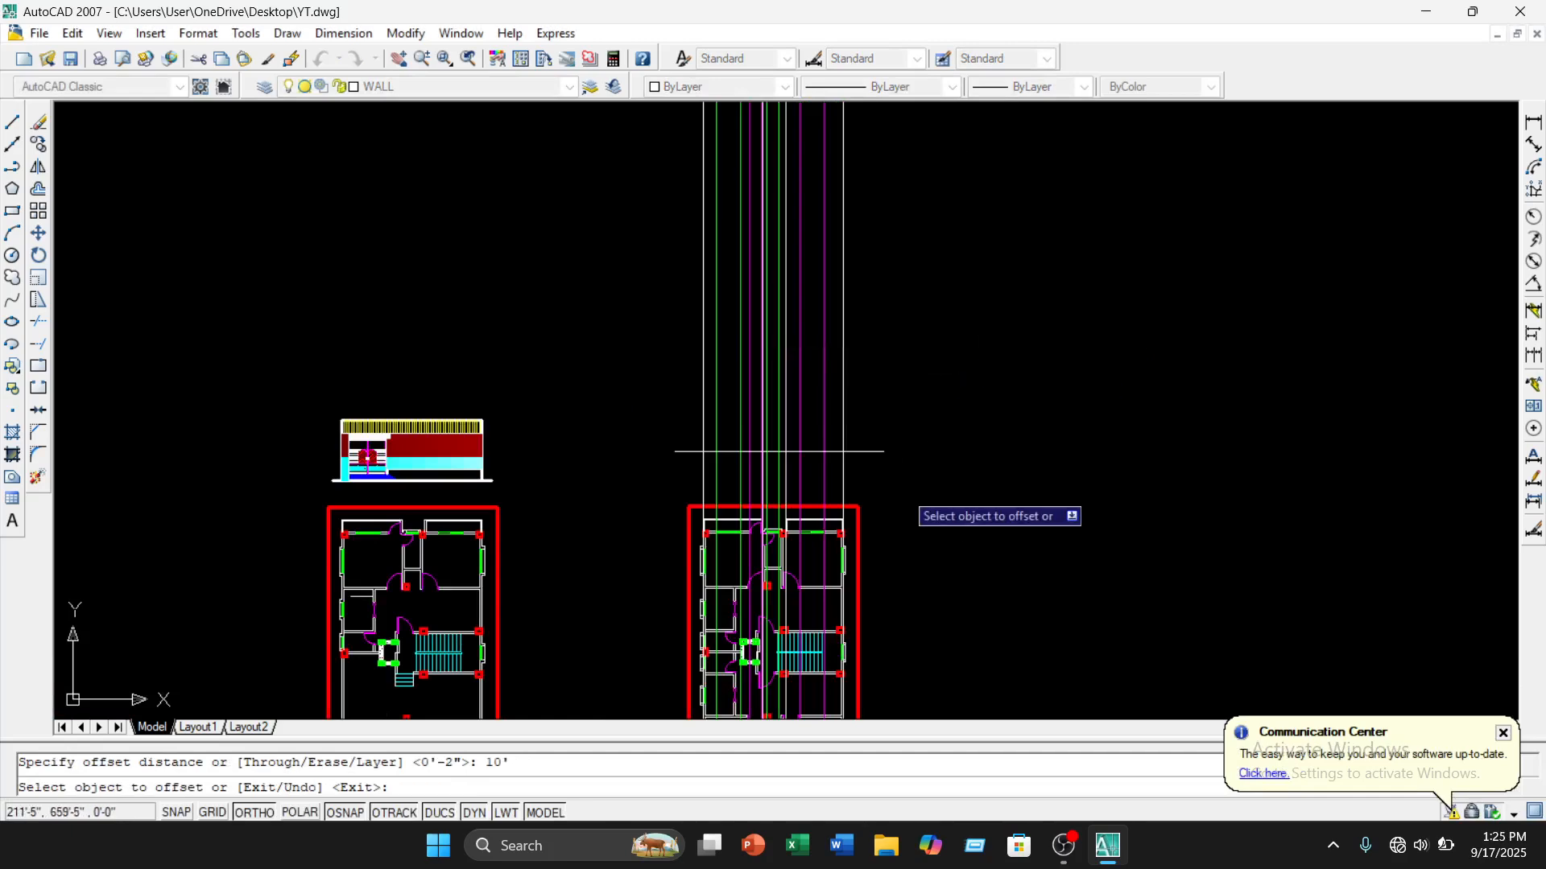
pyautogui.click(882, 452)
pyautogui.click(901, 385)
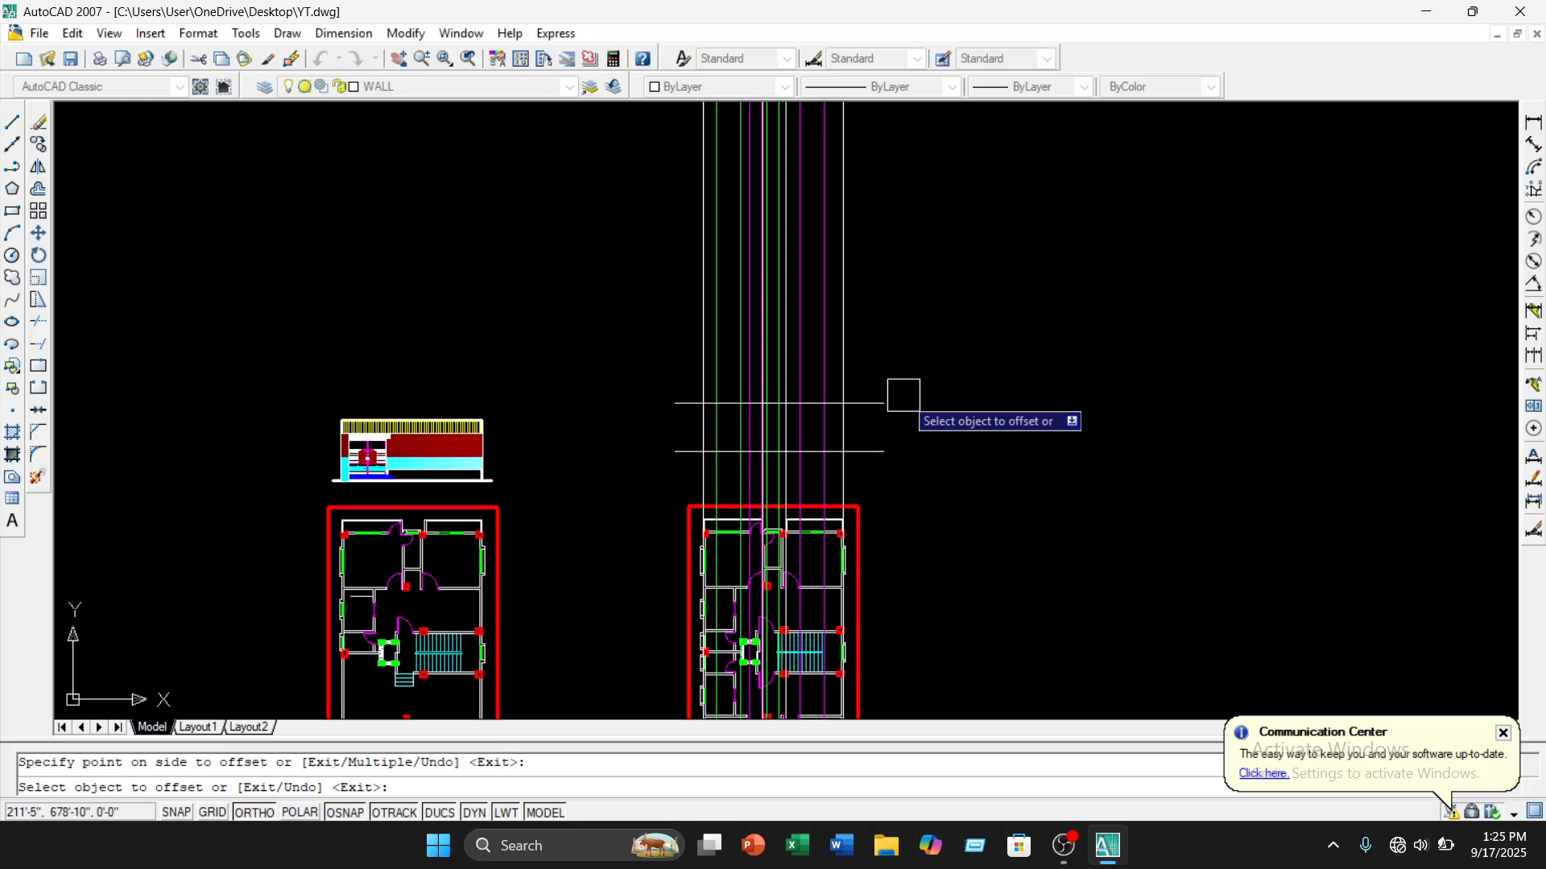
pyautogui.press('Escape')
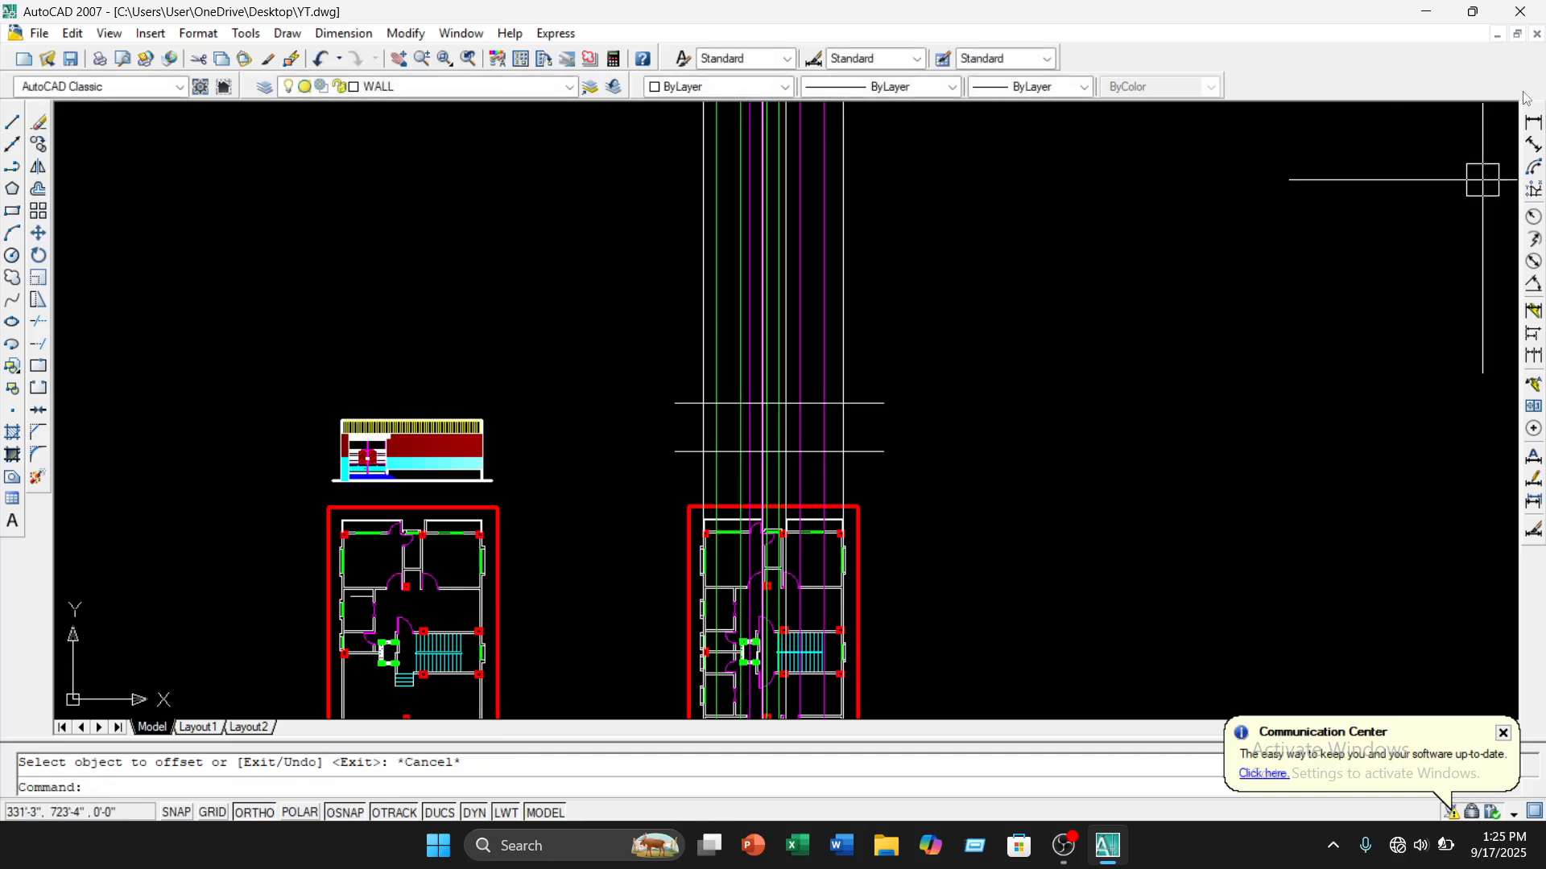
# Dimension the vertical distance between the two horizontal lines, placing the dimension beyond their right ends
pyautogui.click(1533, 123)
pyautogui.scroll(2, 878, 399)
pyautogui.click(857, 413)
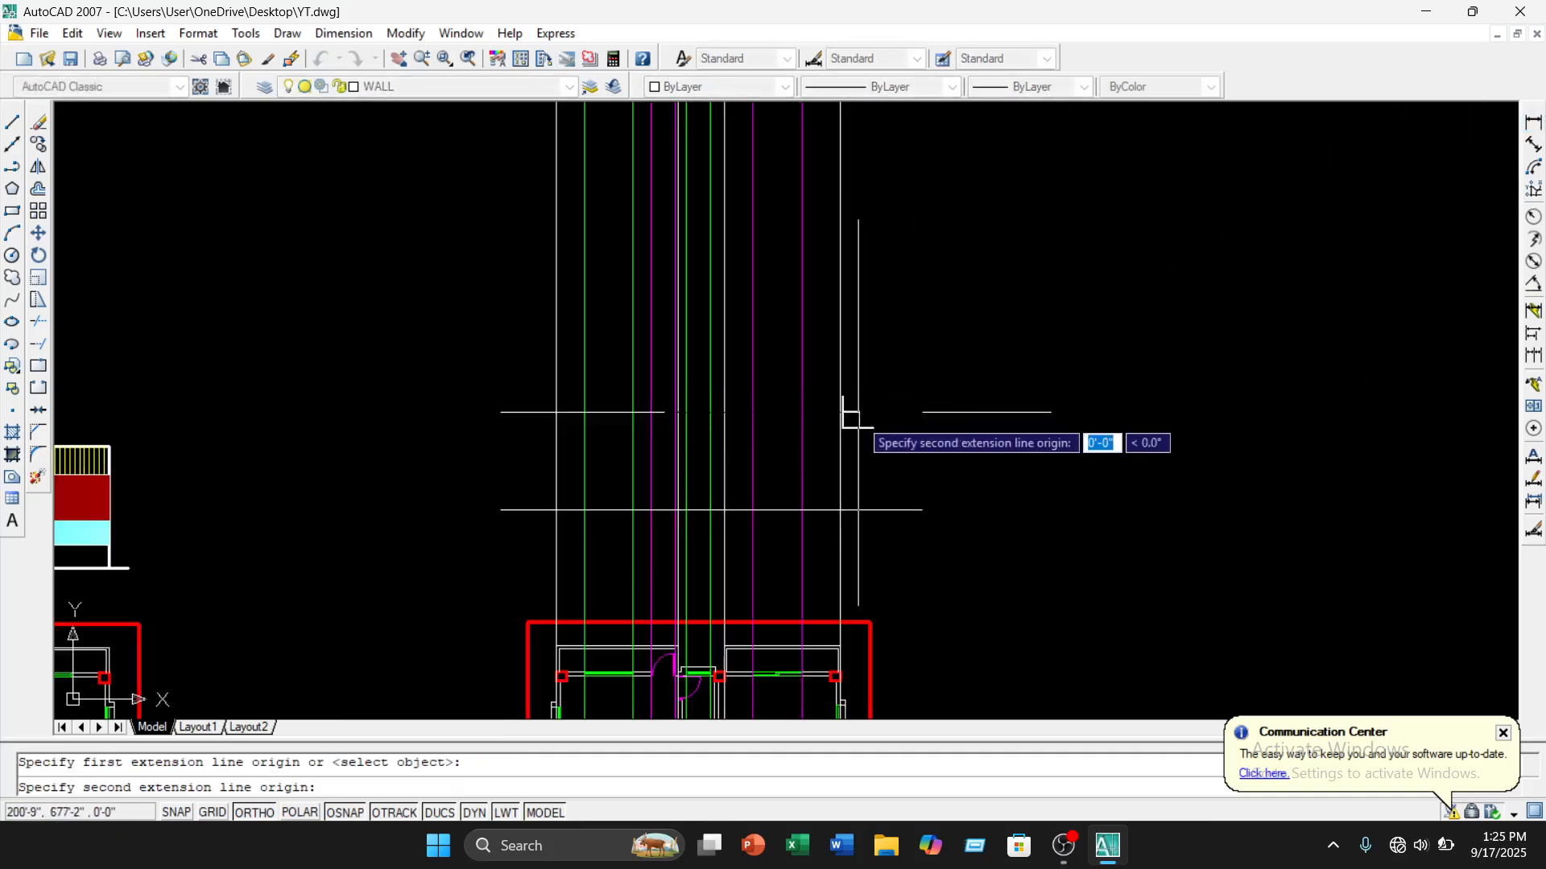
pyautogui.click(897, 509)
pyautogui.click(974, 483)
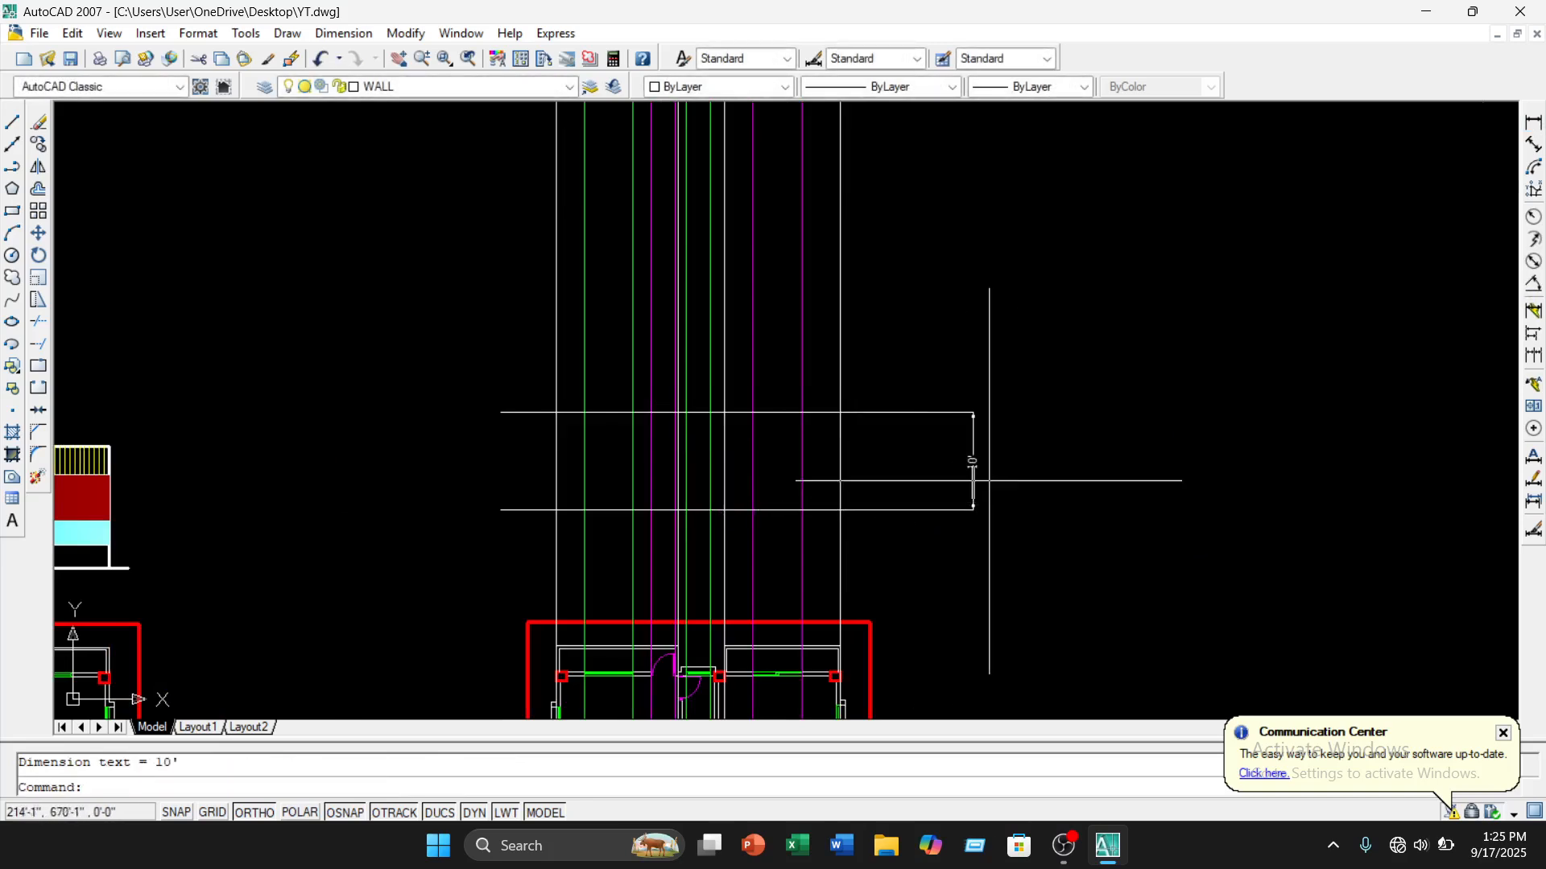
# Erase the vertical dimension between the two horizontal lines
pyautogui.scroll(6, 991, 479)
pyautogui.click(911, 406)
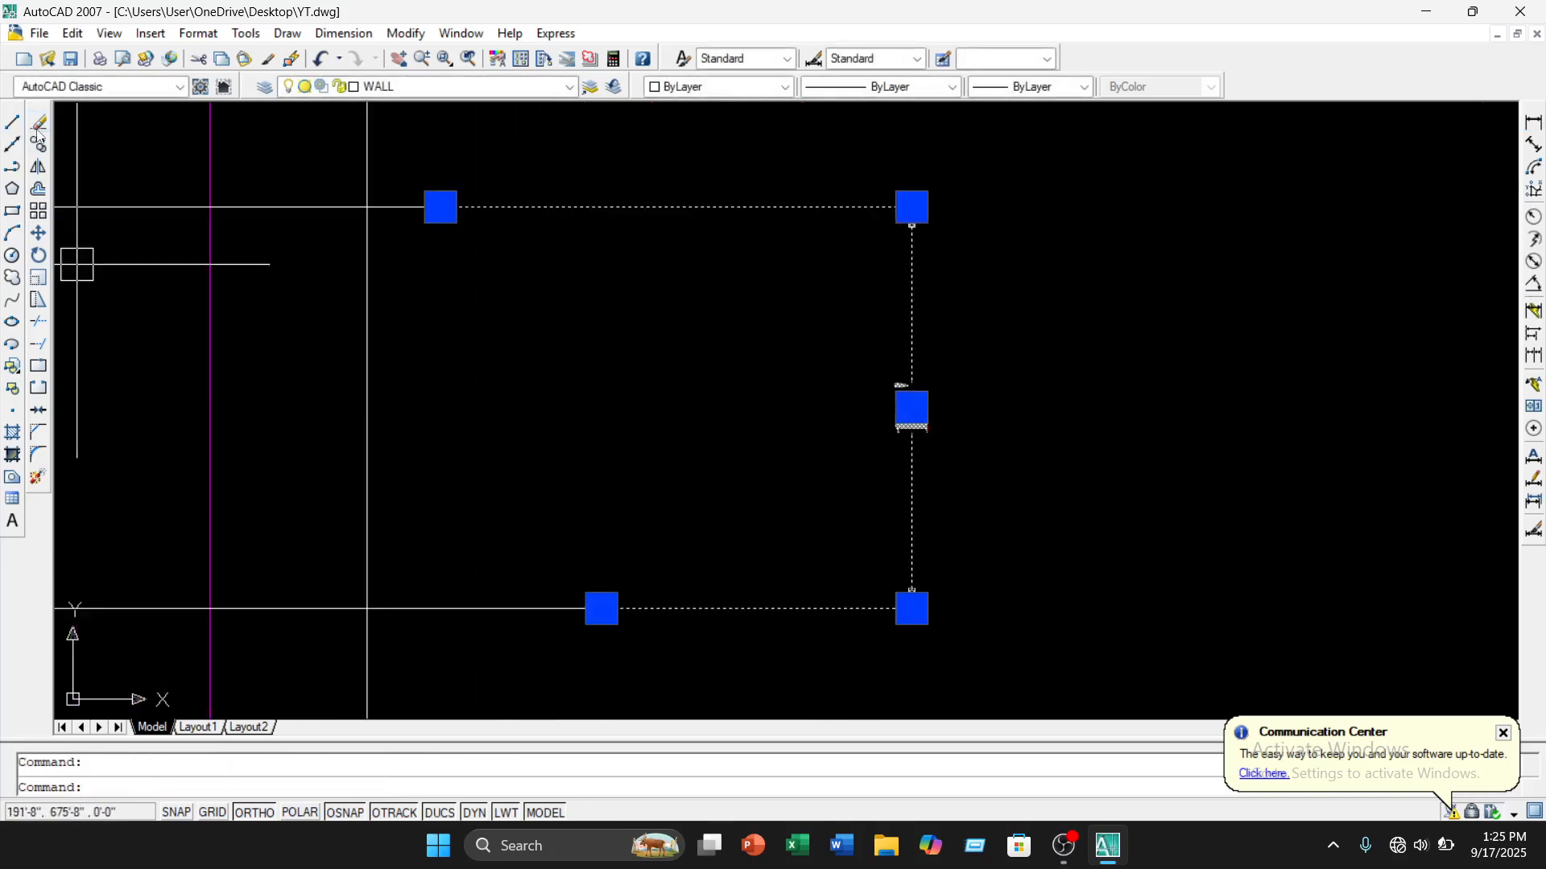
pyautogui.press('Delete')
# Trim the vertical projection lines above the upper horizontal line and between the lower one and the plan's red border
pyautogui.scroll(-6, 915, 275)
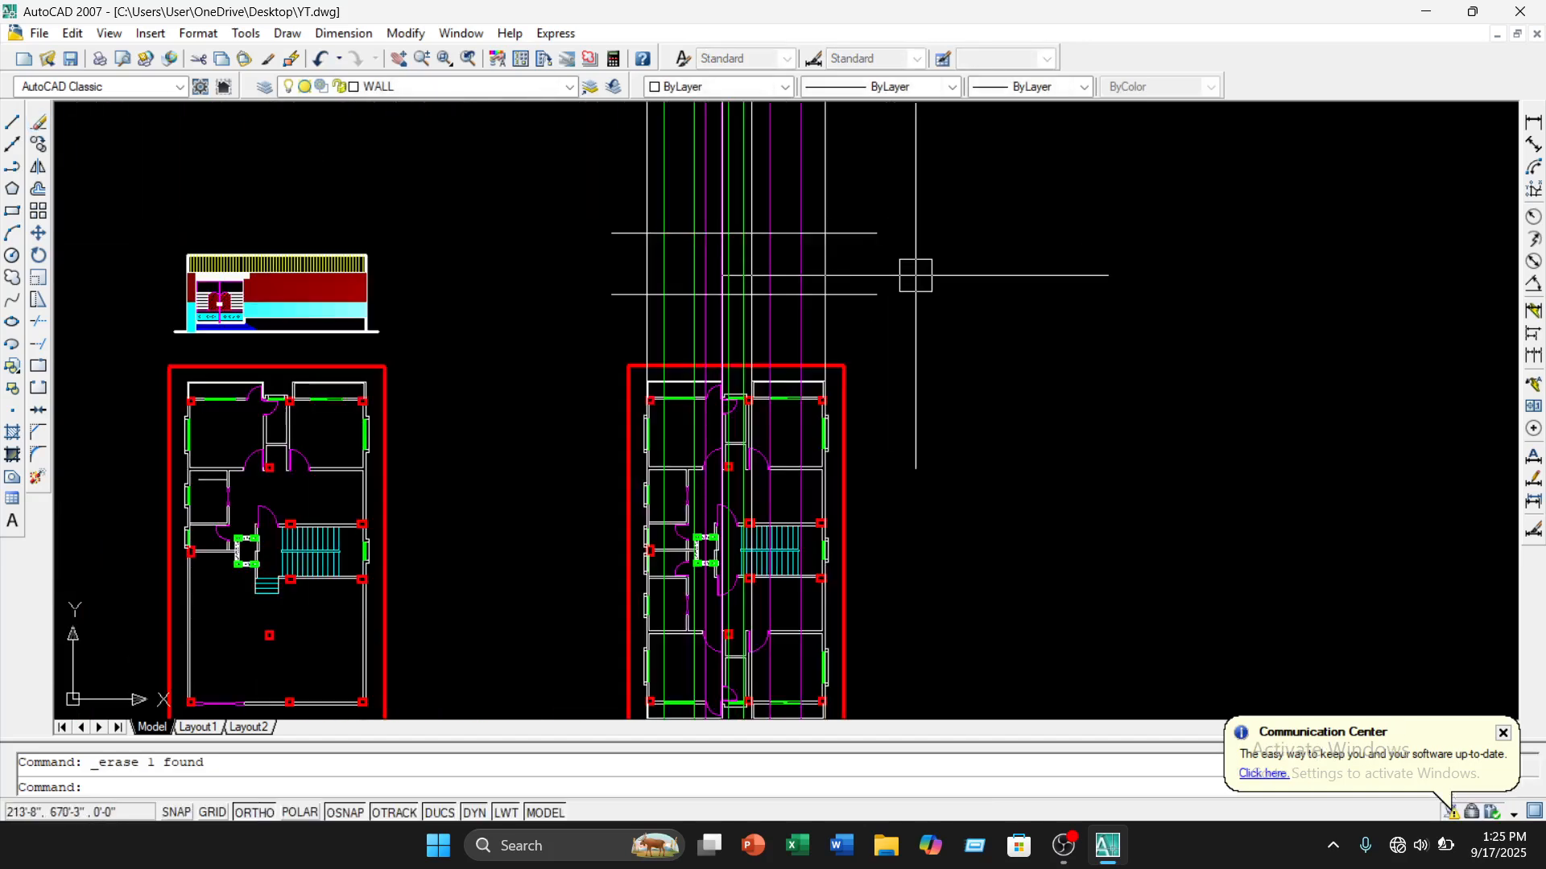
pyautogui.write('tr')
pyautogui.press('Return')
pyautogui.press('Return')
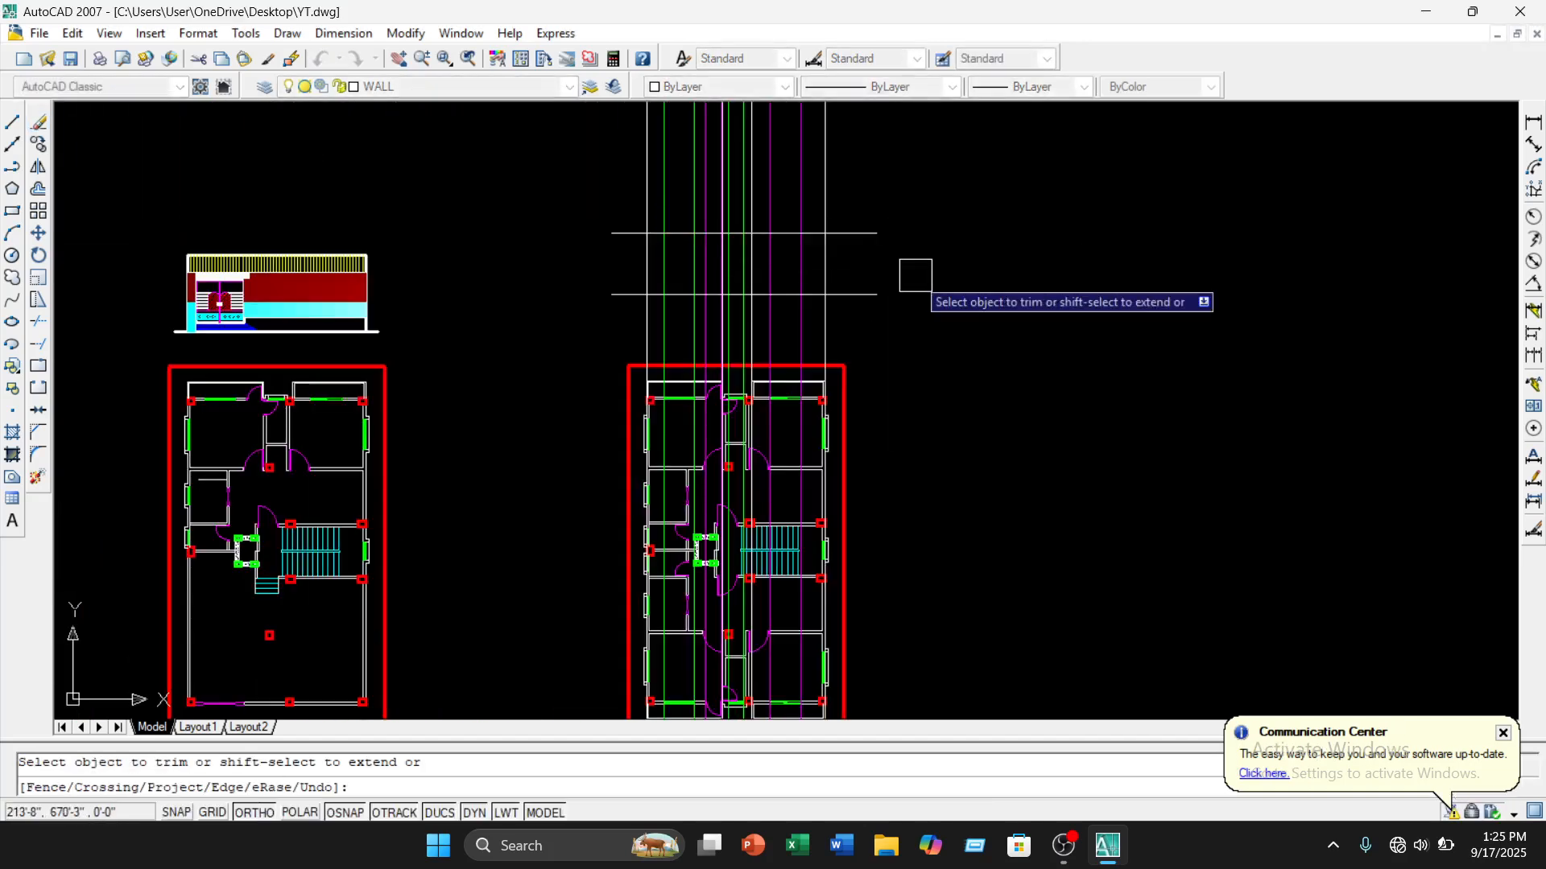
pyautogui.moveTo(994, 207); pyautogui.dragTo(1026, 325, button='middle')
pyautogui.click(987, 229)
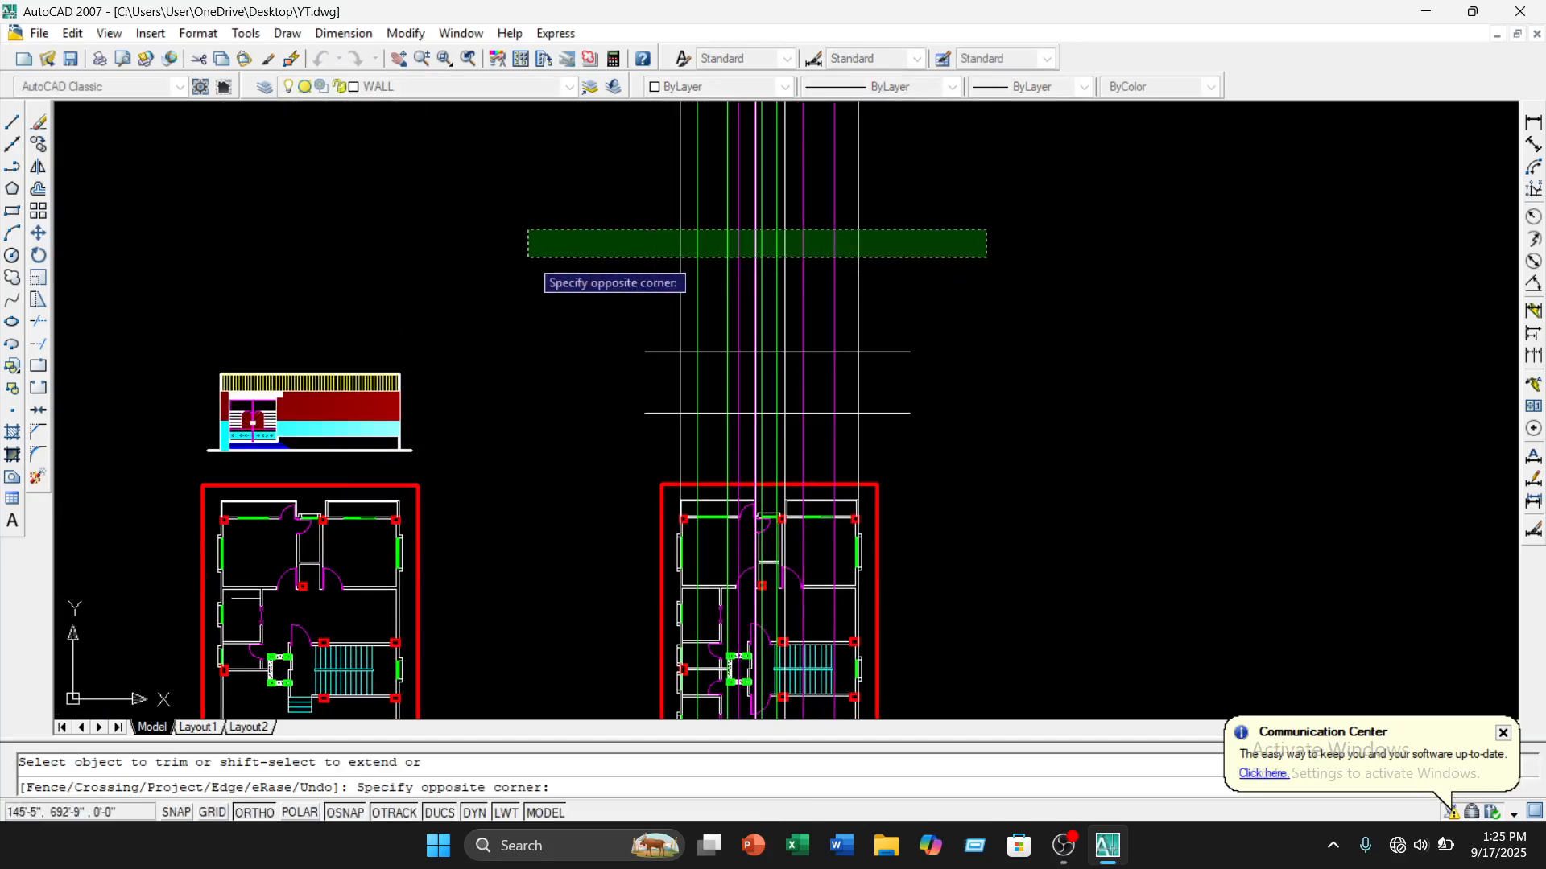
pyautogui.click(528, 257)
pyautogui.scroll(3, 825, 445)
pyautogui.click(990, 443)
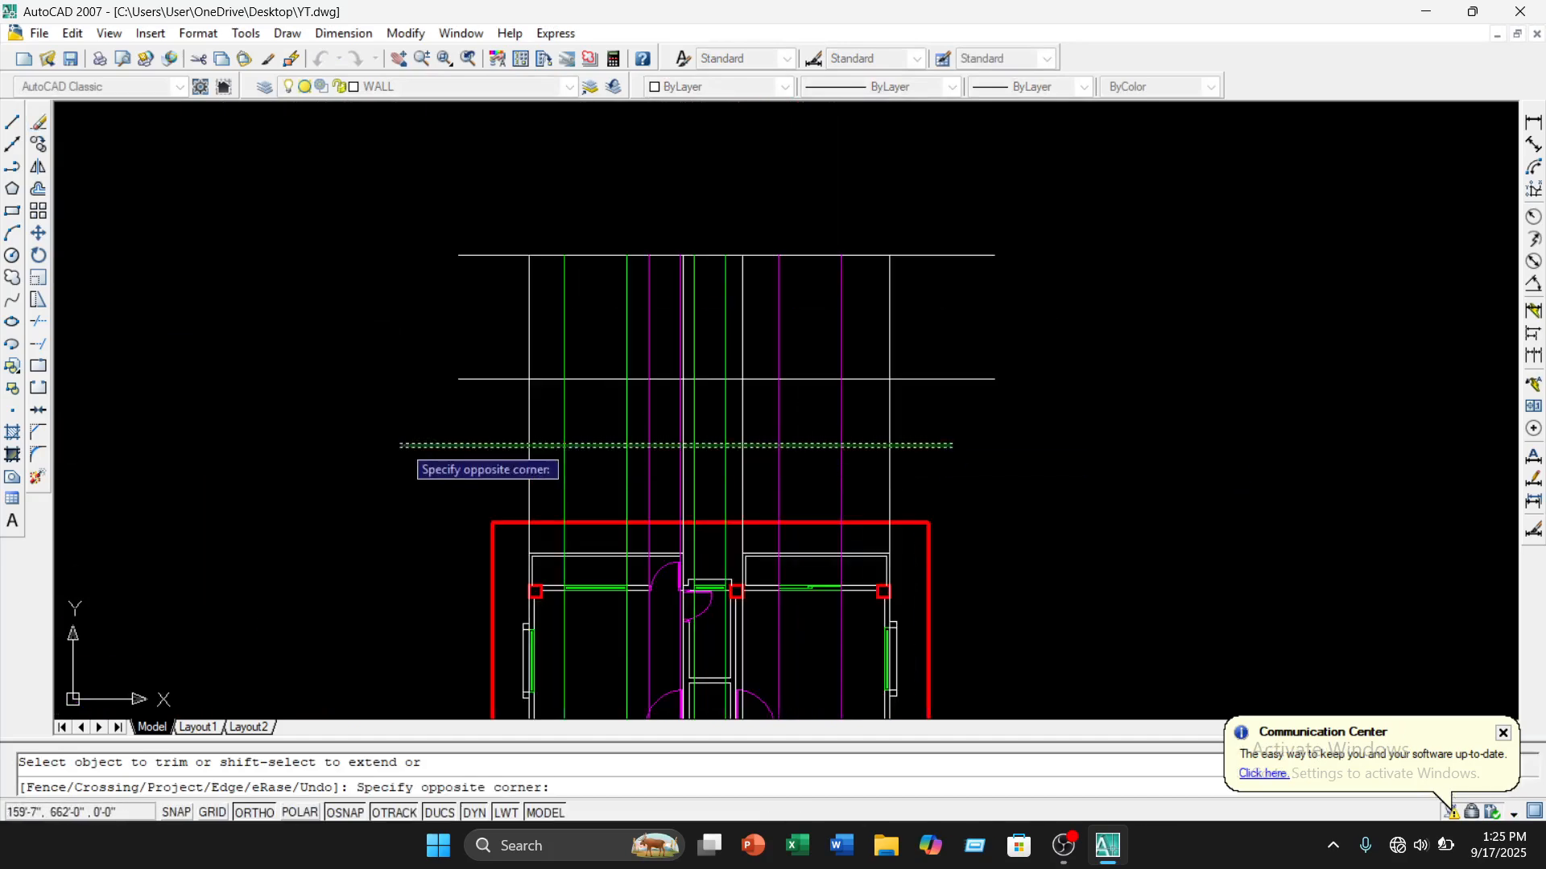
pyautogui.click(407, 444)
# Trim both ends of the two horizontal lines back to the outermost vertical wall lines
pyautogui.click(459, 381)
pyautogui.click(486, 246)
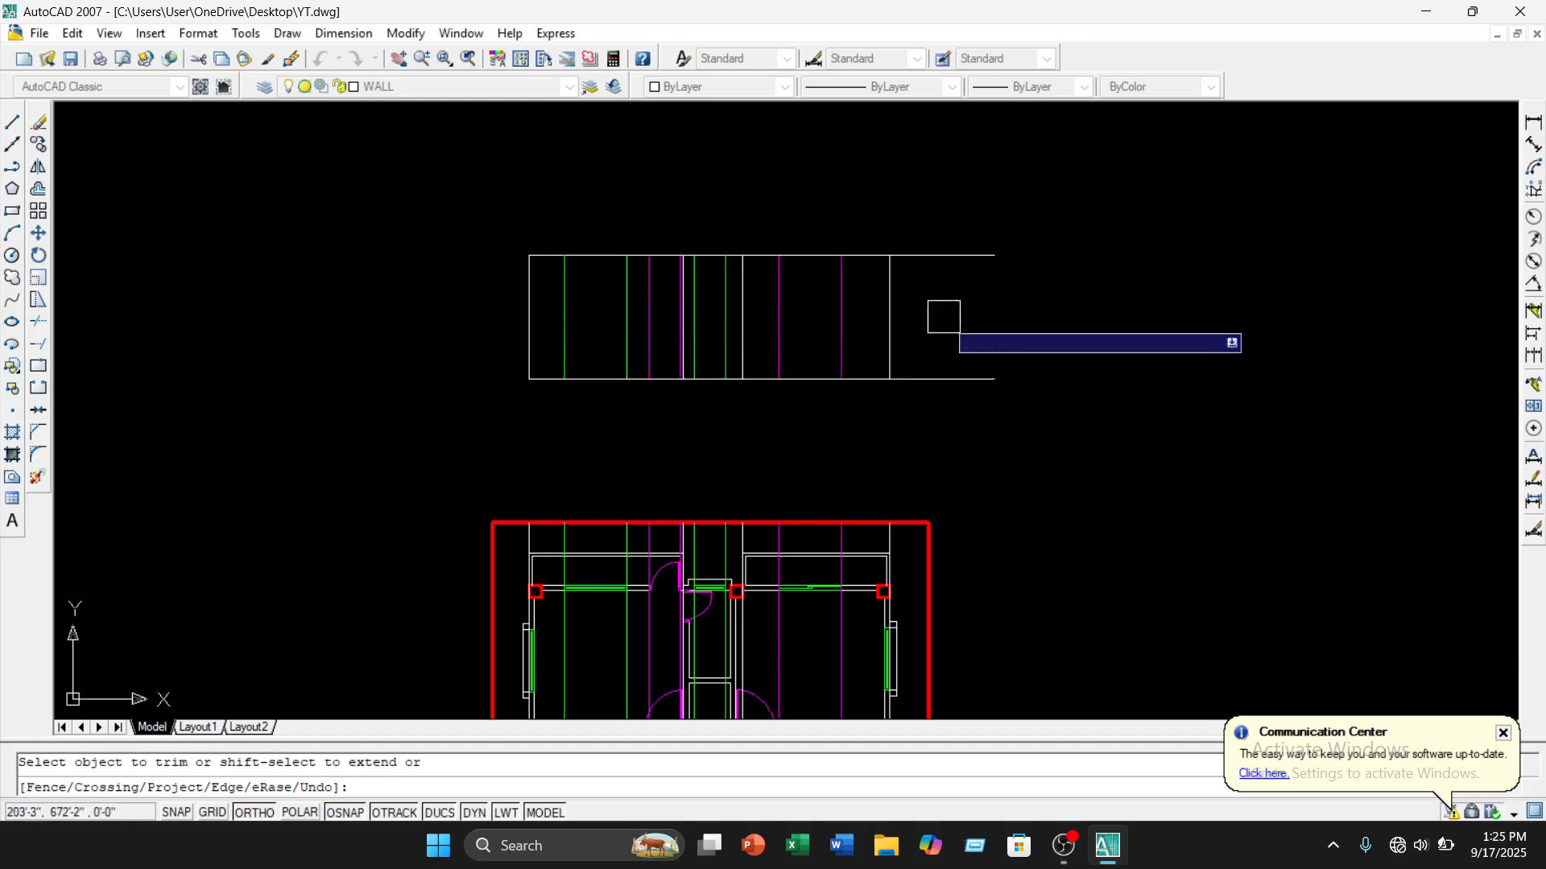
pyautogui.click(965, 257)
pyautogui.click(986, 374)
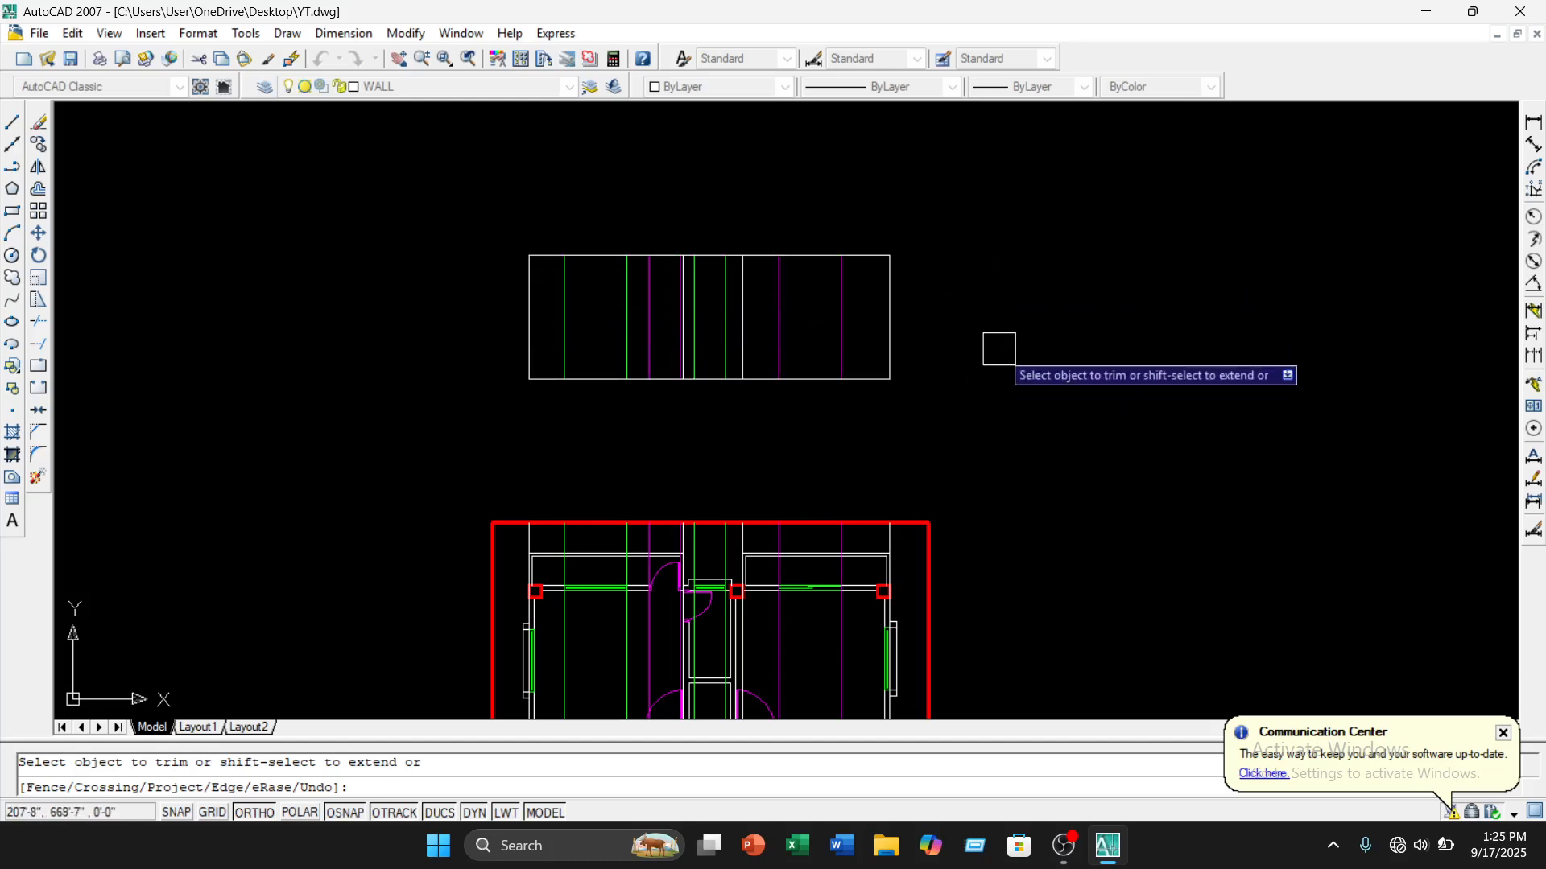
pyautogui.press('Escape')
# Examine how the floor plan's windows, doors and walls line up with the vertical lines in the elevation outline
pyautogui.scroll(-3, 1021, 339)
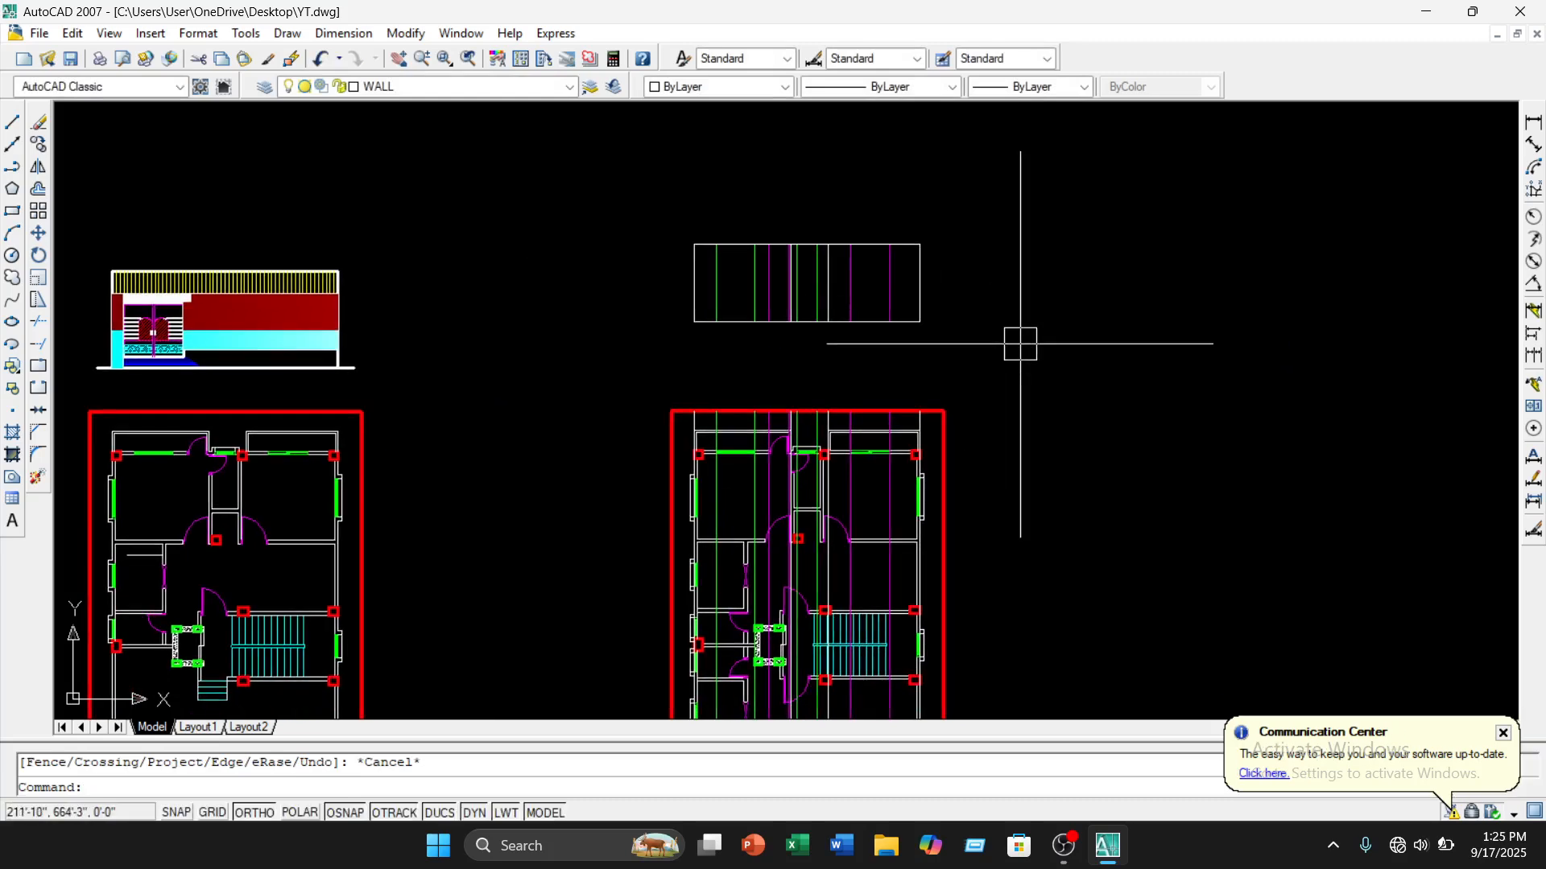
pyautogui.scroll(5, 753, 451)
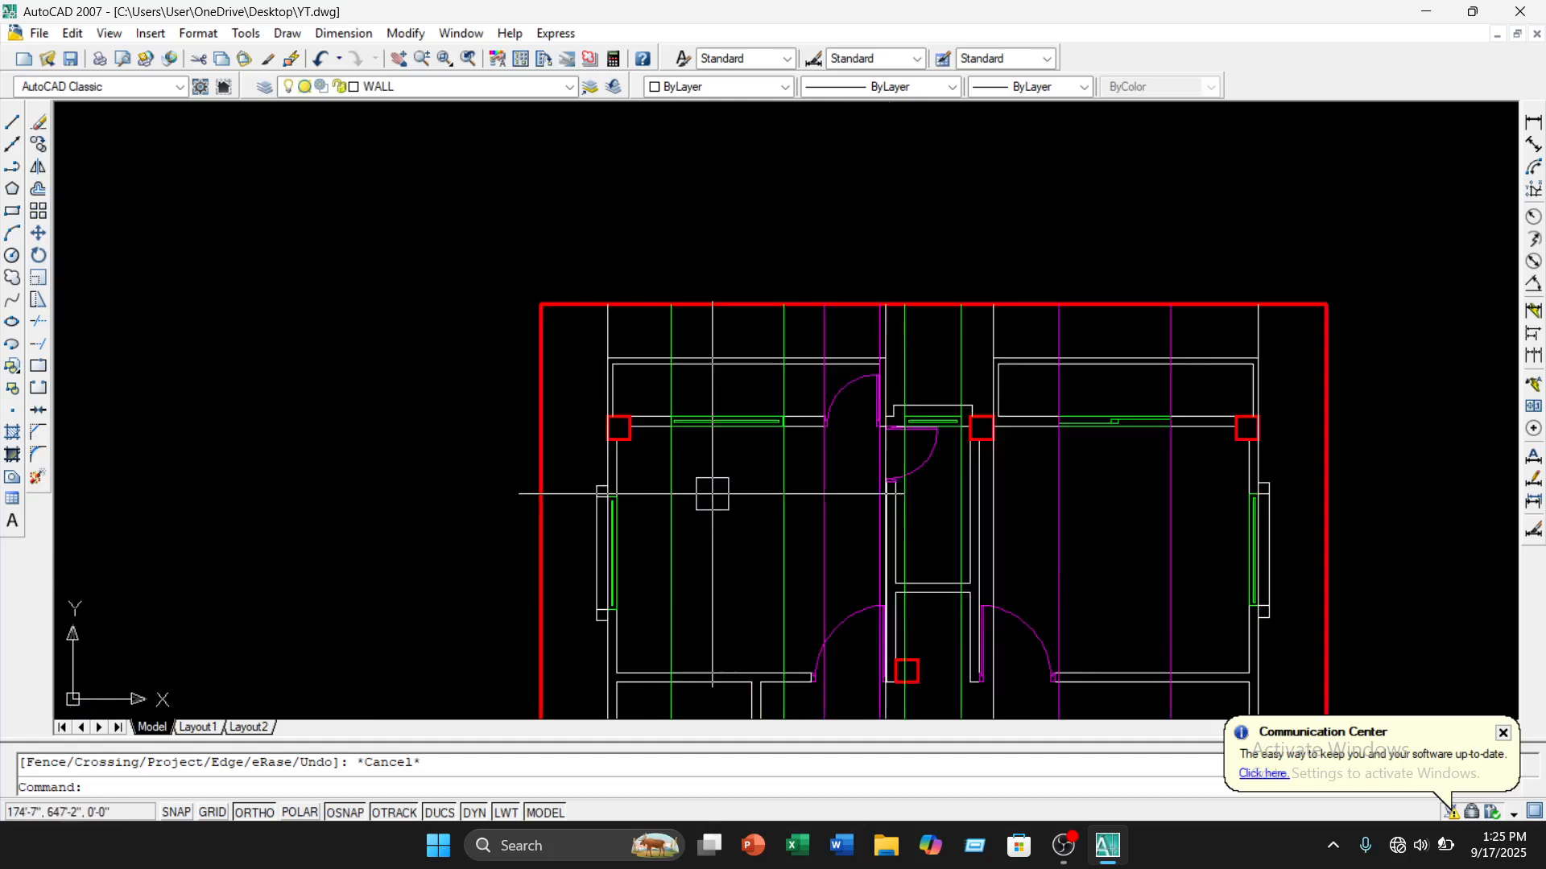
pyautogui.moveTo(708, 493); pyautogui.dragTo(610, 537, button='middle')
pyautogui.scroll(2, 619, 507)
pyautogui.scroll(-4, 623, 507)
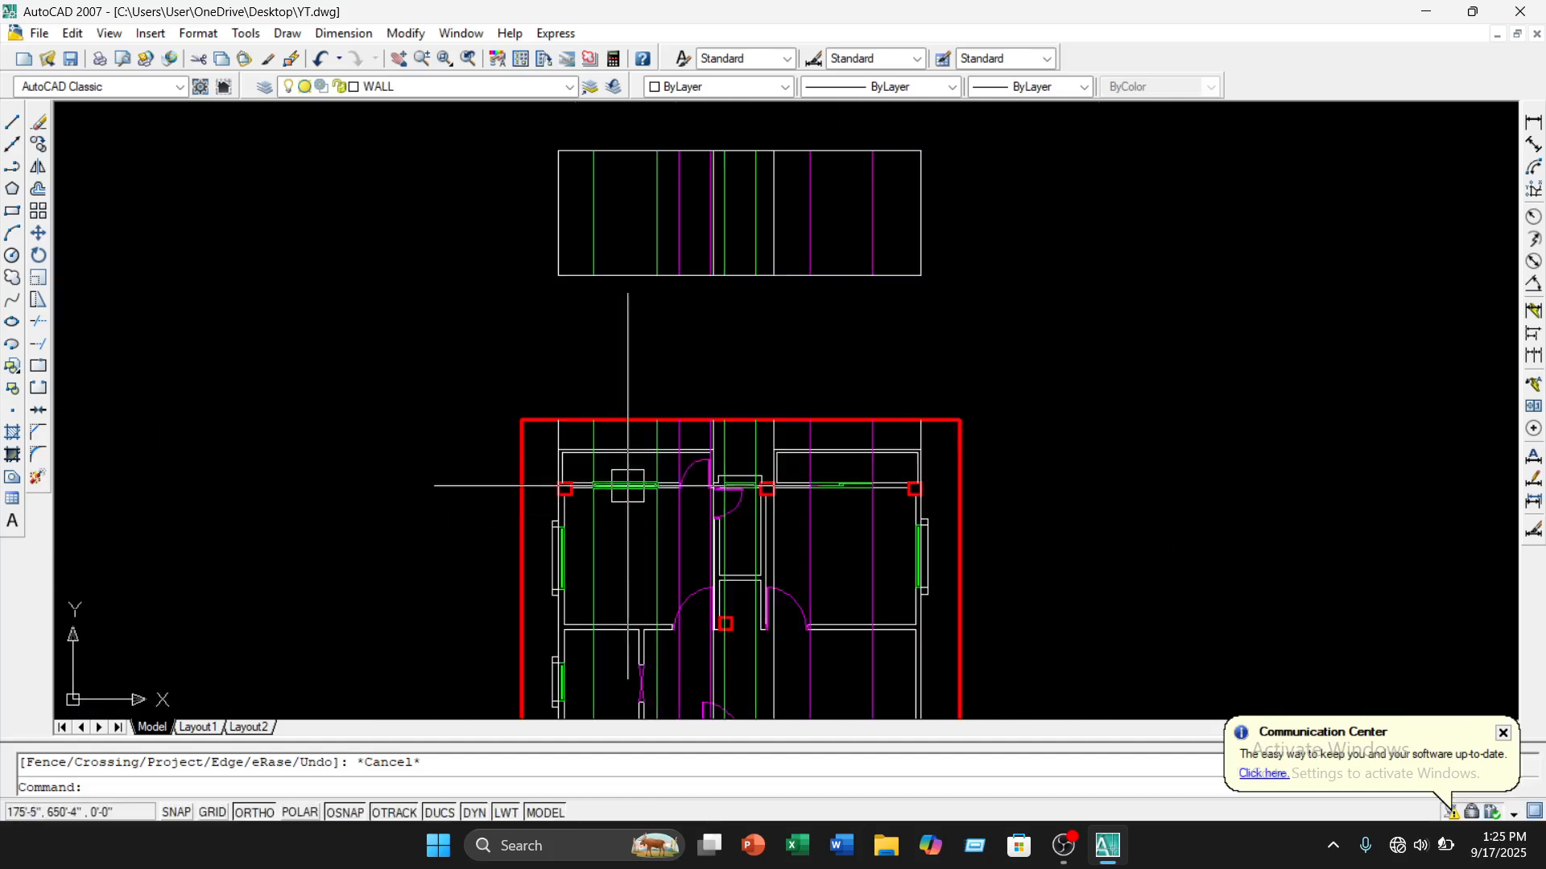
pyautogui.scroll(2, 640, 379)
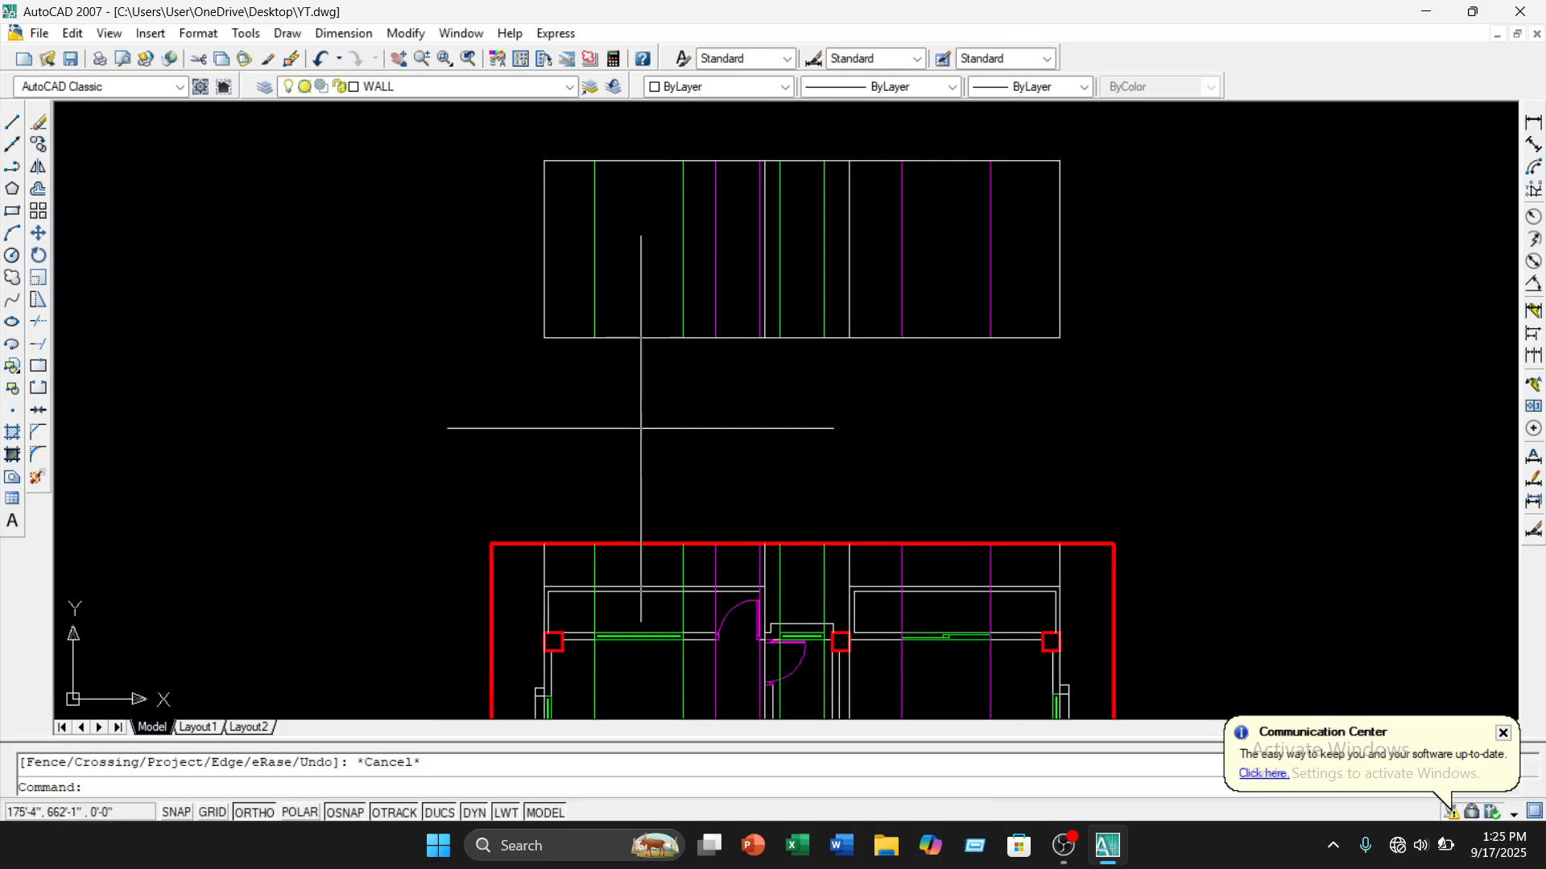
pyautogui.moveTo(735, 364); pyautogui.dragTo(664, 334, button='middle')
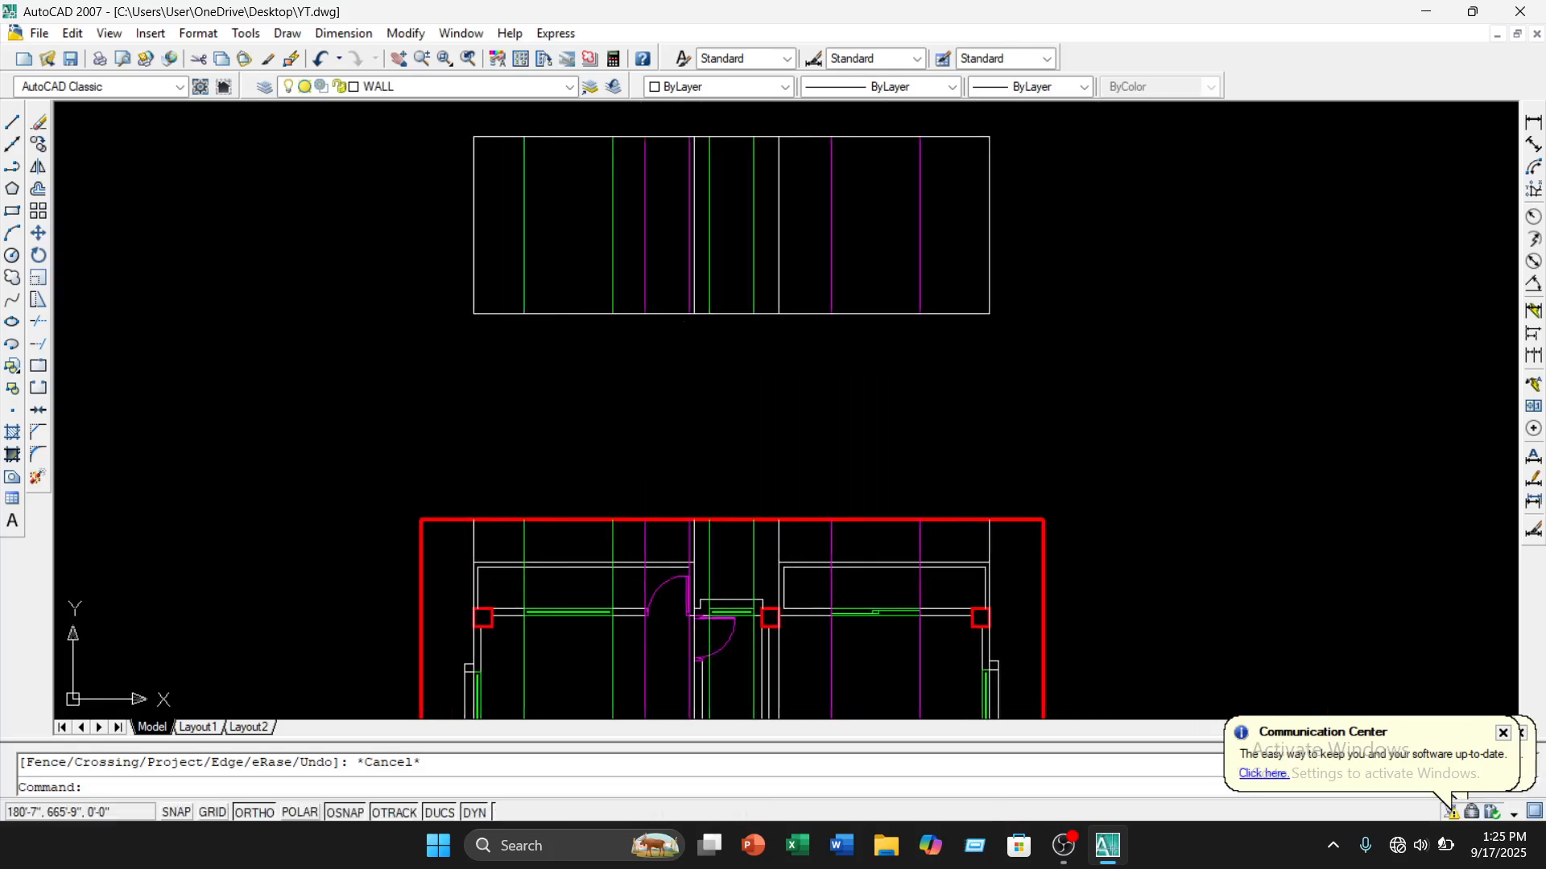
pyautogui.scroll(2, 673, 318)
pyautogui.scroll(-1, 673, 320)
pyautogui.scroll(2, 691, 325)
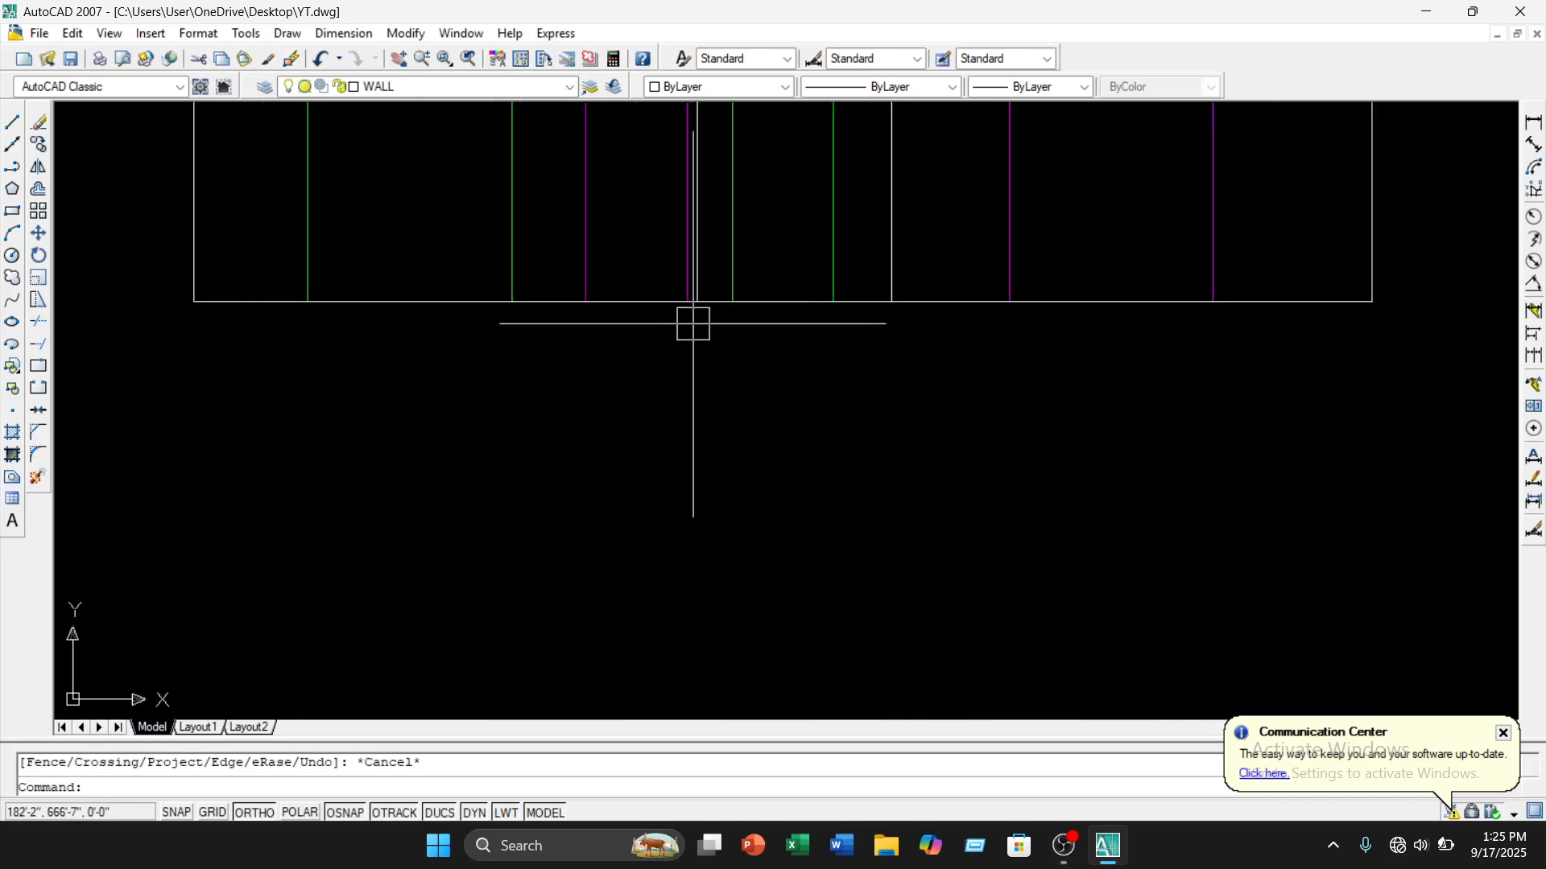
pyautogui.scroll(-3, 697, 396)
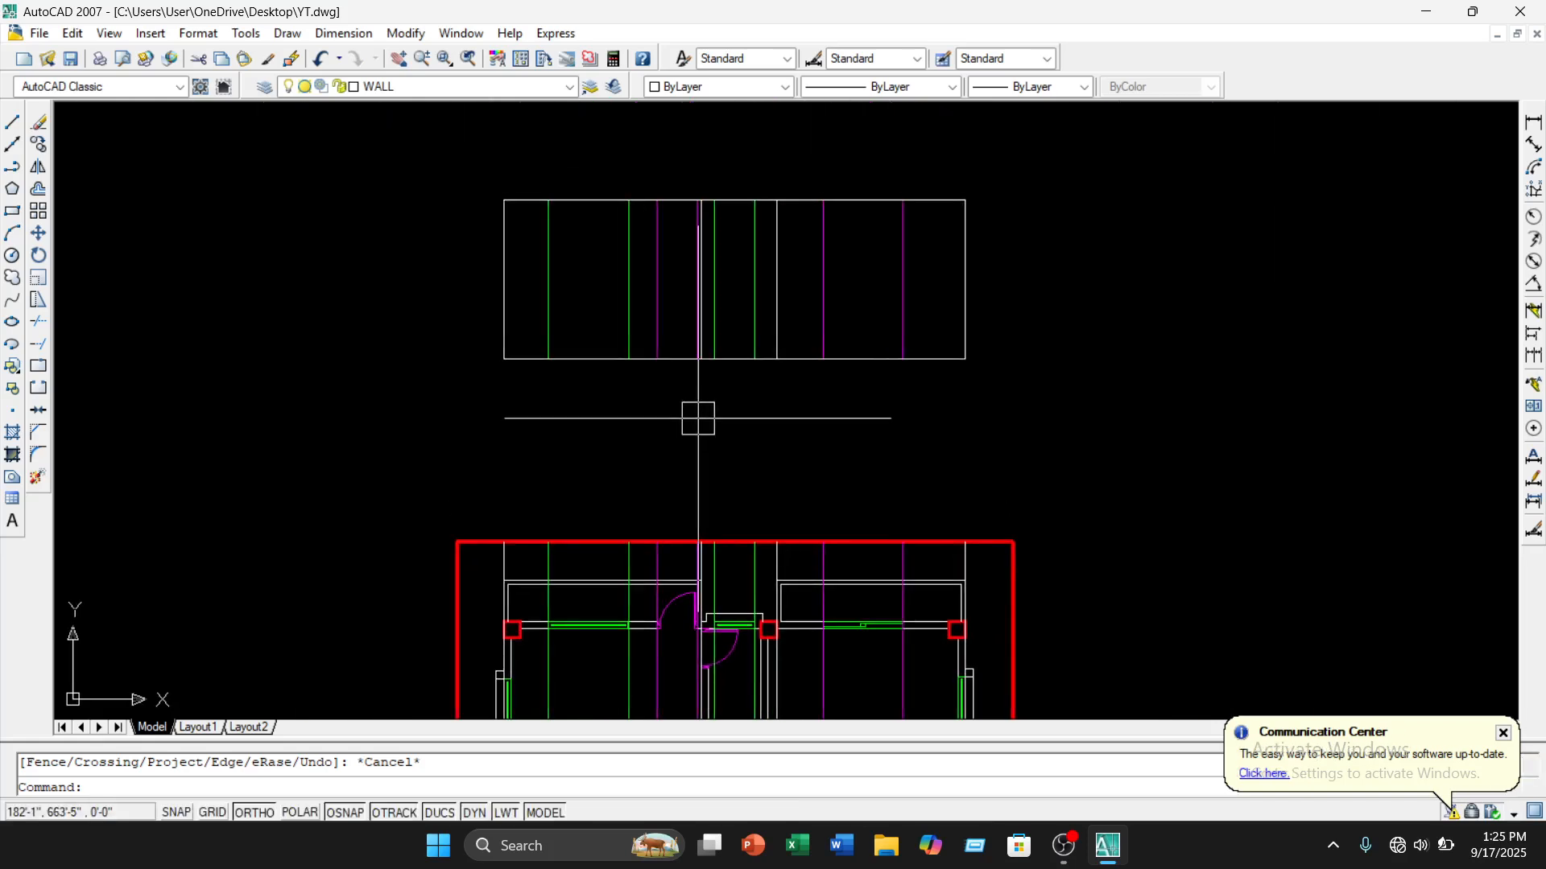
# Trim the elevation's bottom line between the two leftmost green window lines
pyautogui.write('tr')
pyautogui.press('Return')
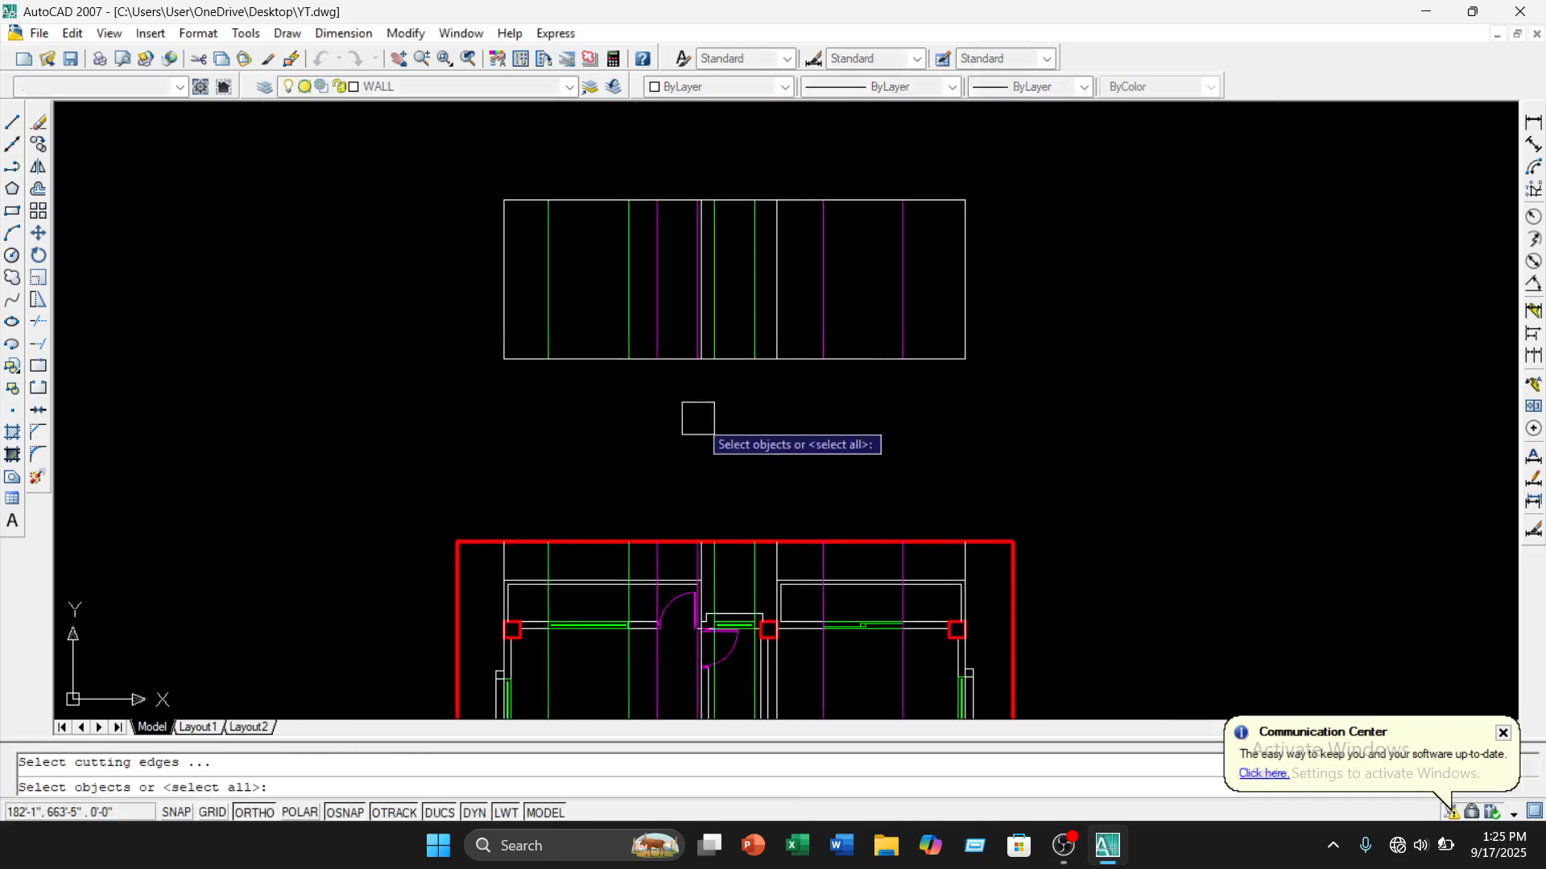
pyautogui.press('Return')
pyautogui.scroll(3, 632, 344)
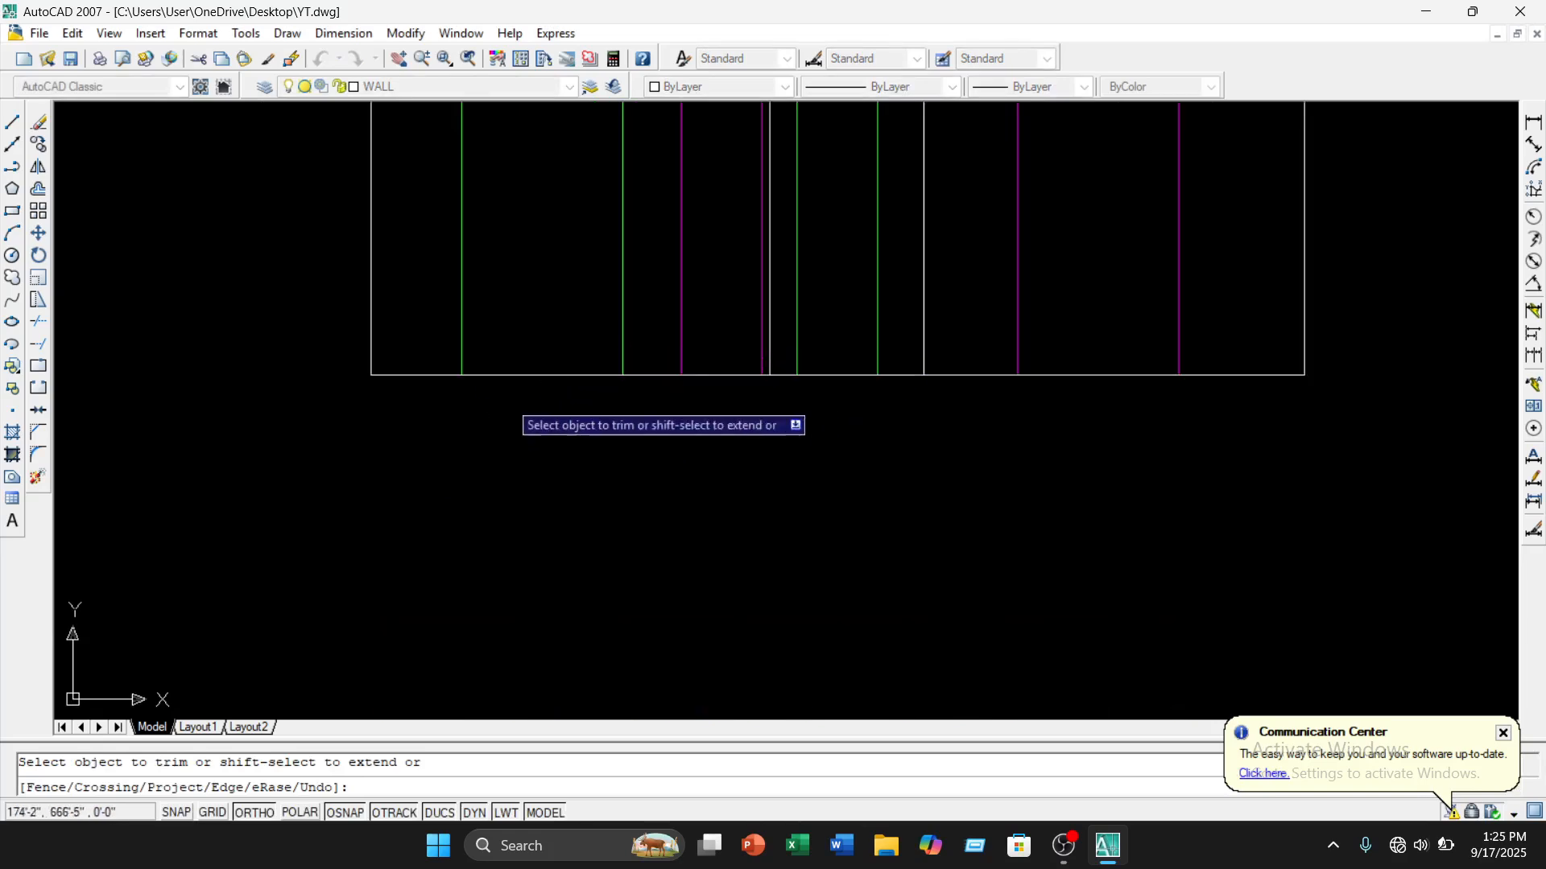
pyautogui.scroll(-3, 547, 388)
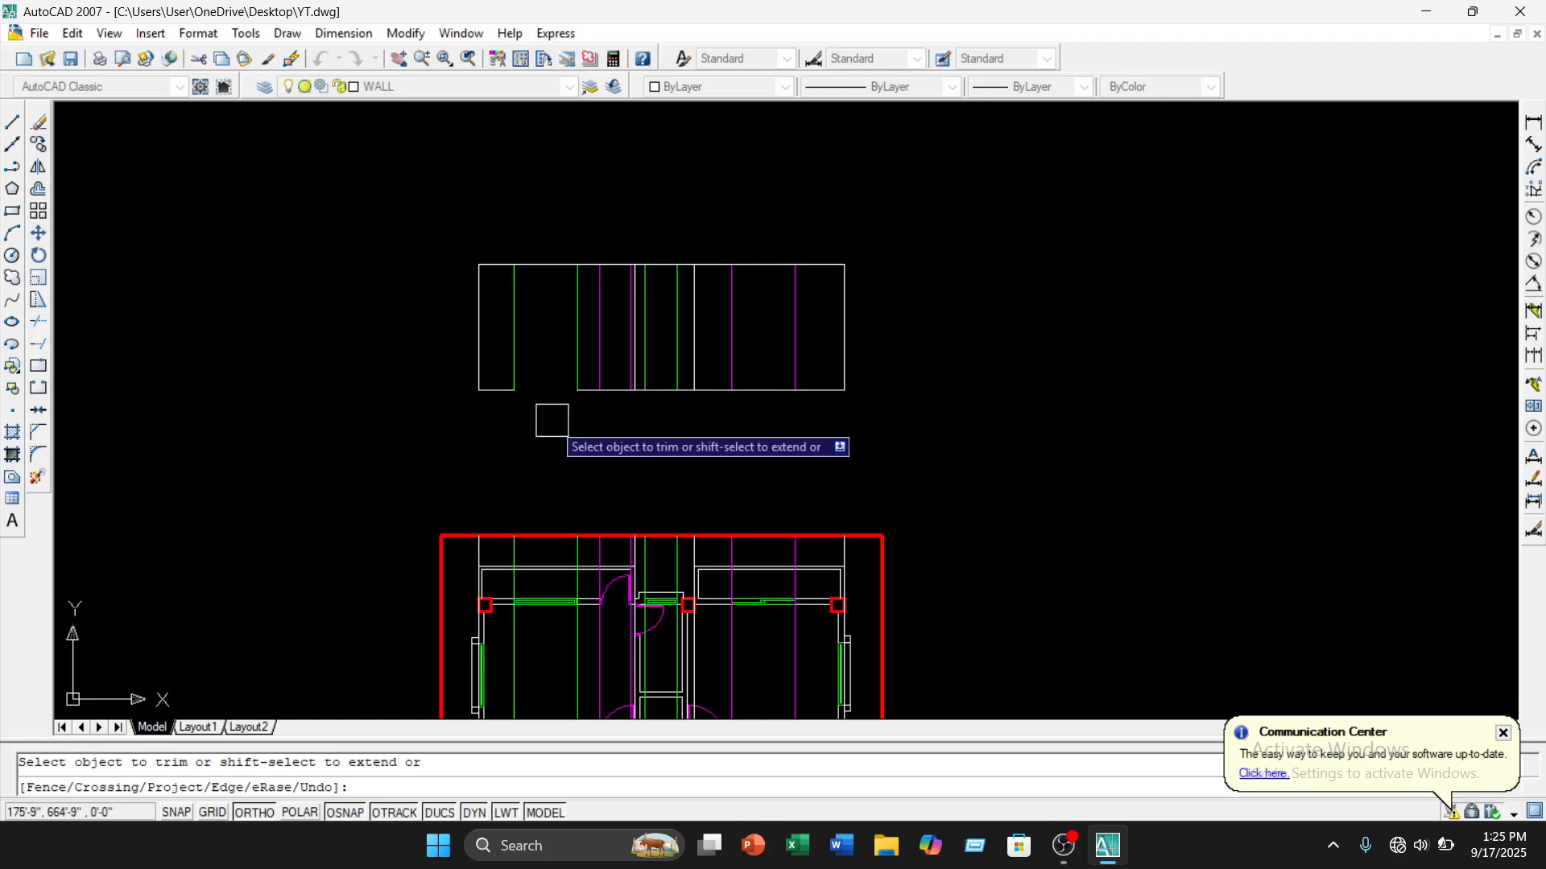
pyautogui.press('Escape')
# Draw a separate bottom line closing the gap between the two leftmost green window lines
pyautogui.click(13, 122)
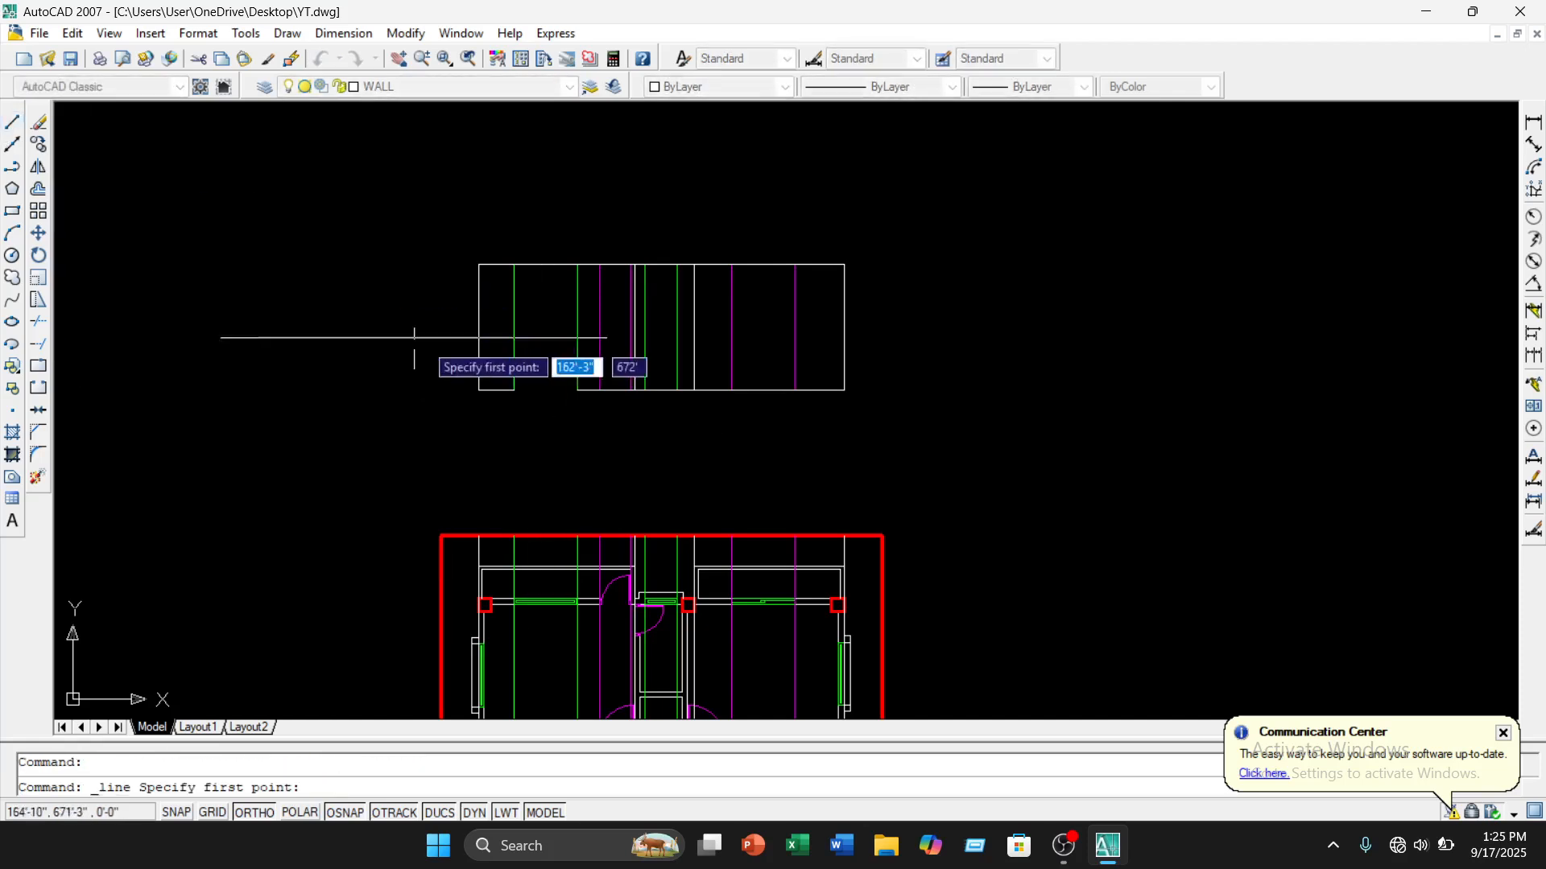
pyautogui.click(515, 390)
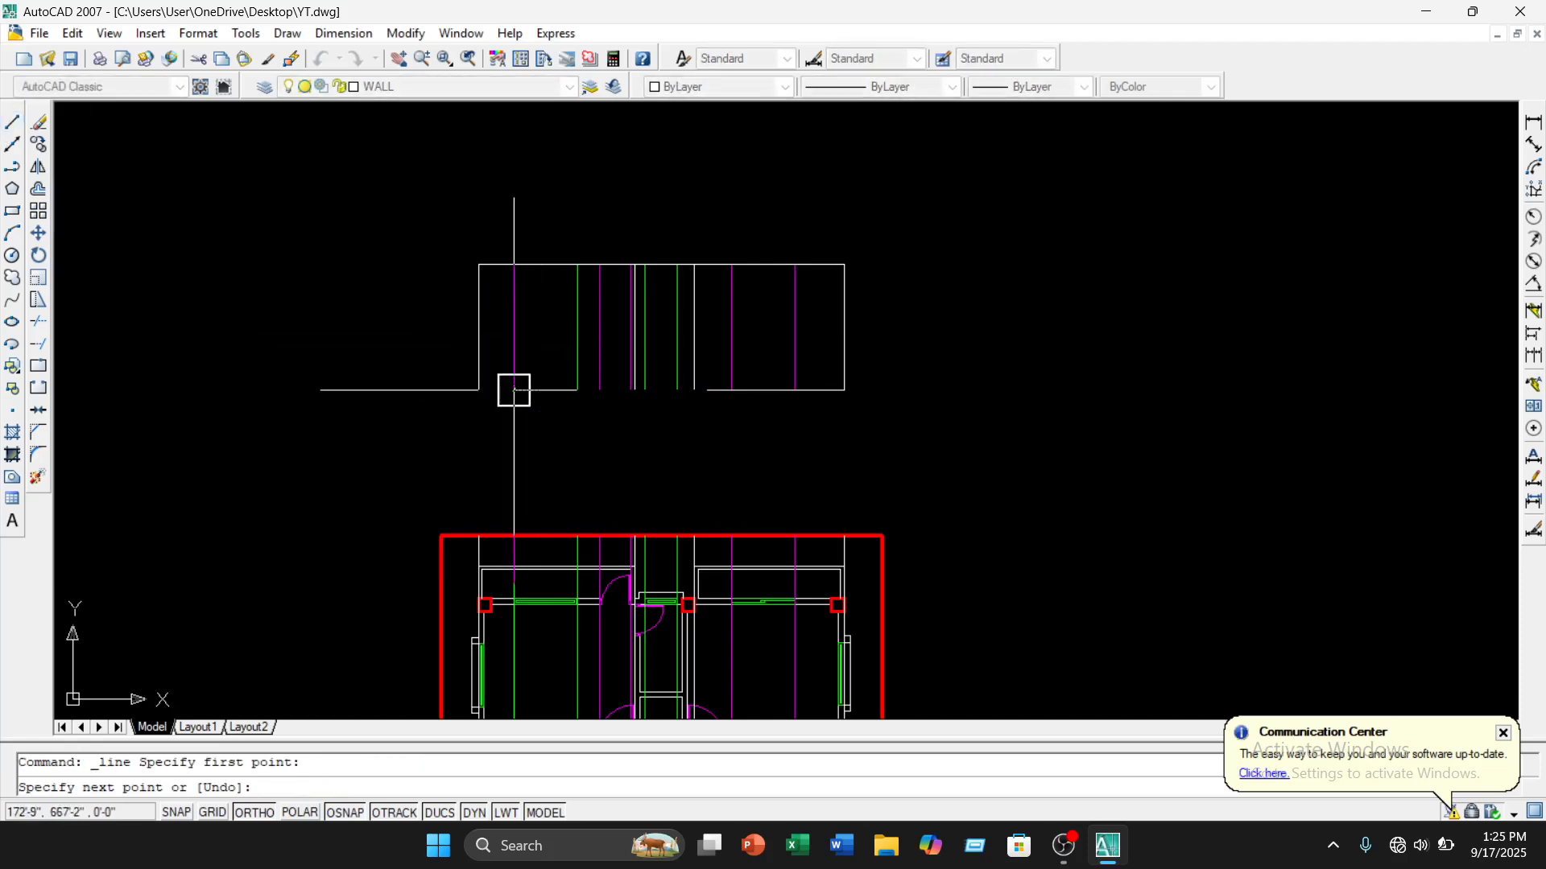
pyautogui.click(564, 394)
pyautogui.press('Escape')
# Match the new bottom segment's properties to the leftmost green line on the WINDOW layer
pyautogui.scroll(5, 565, 397)
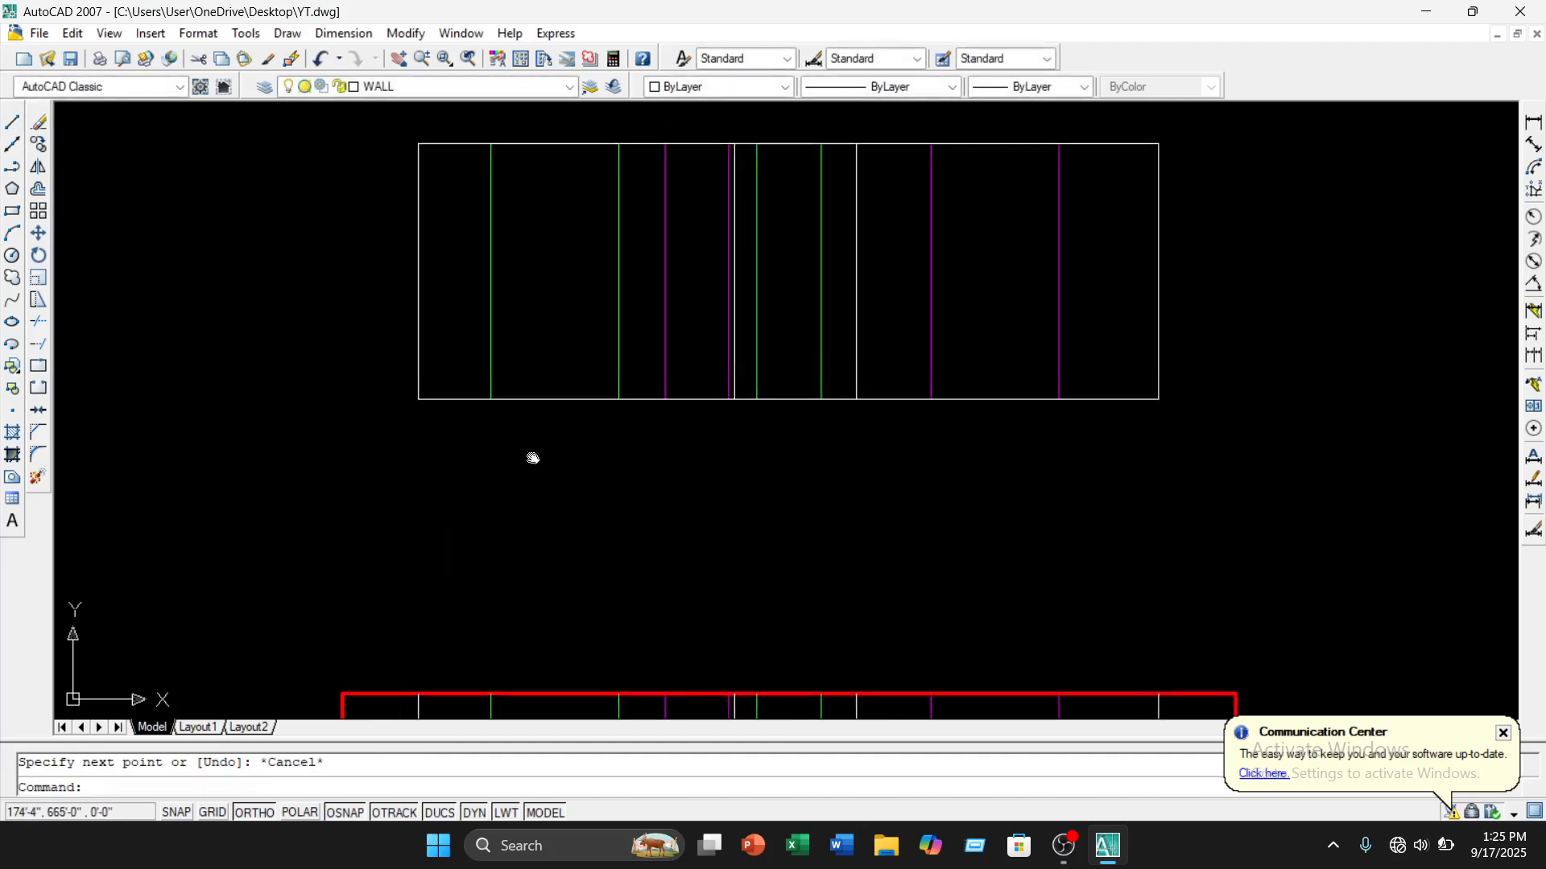
pyautogui.click(471, 311)
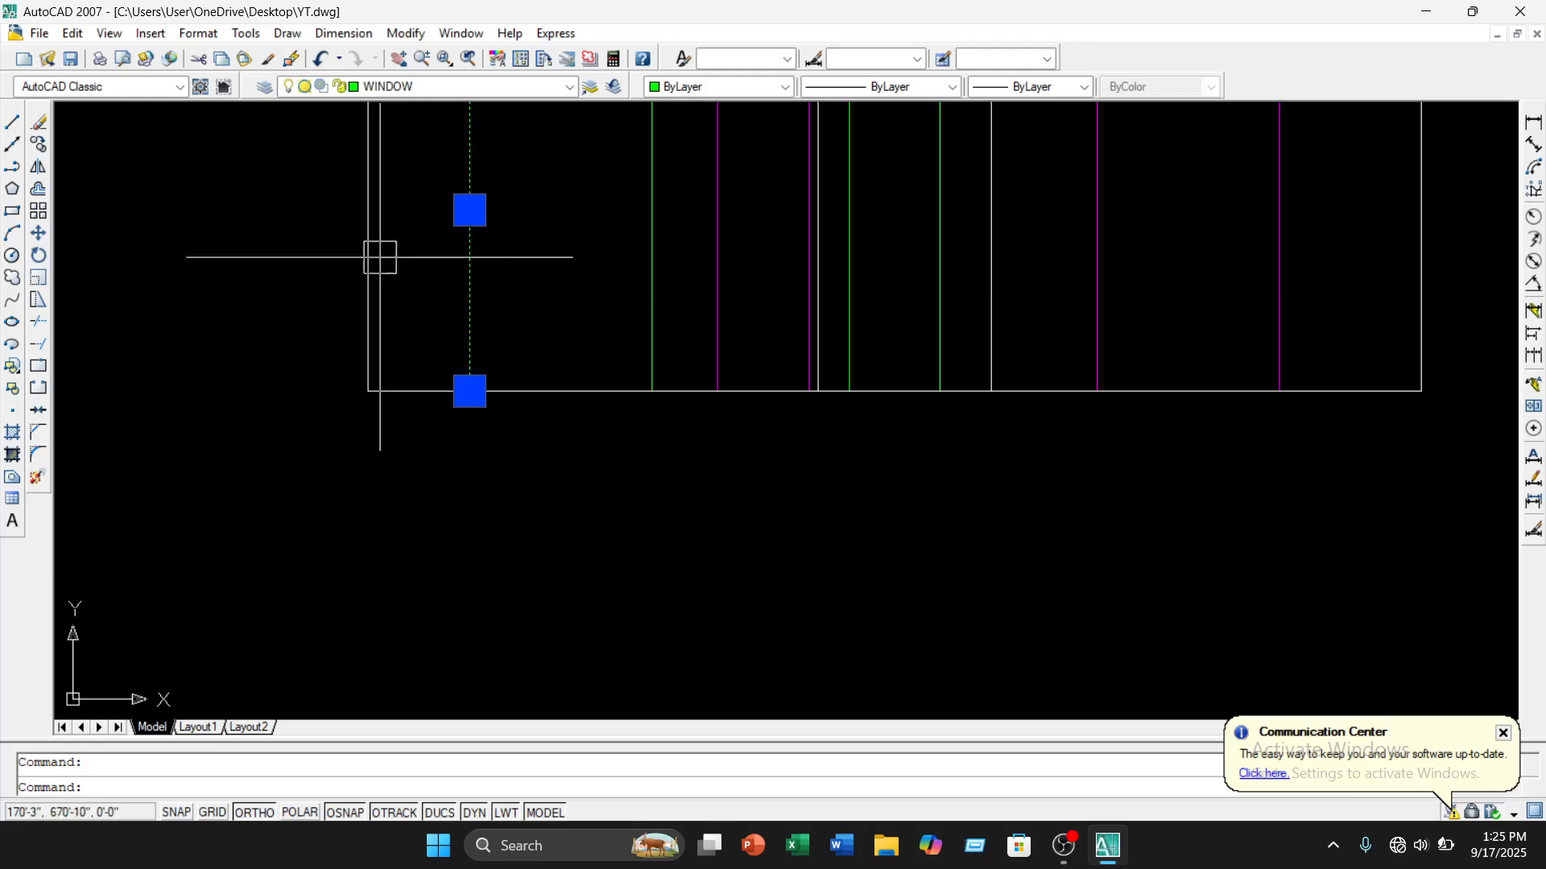
pyautogui.click(271, 59)
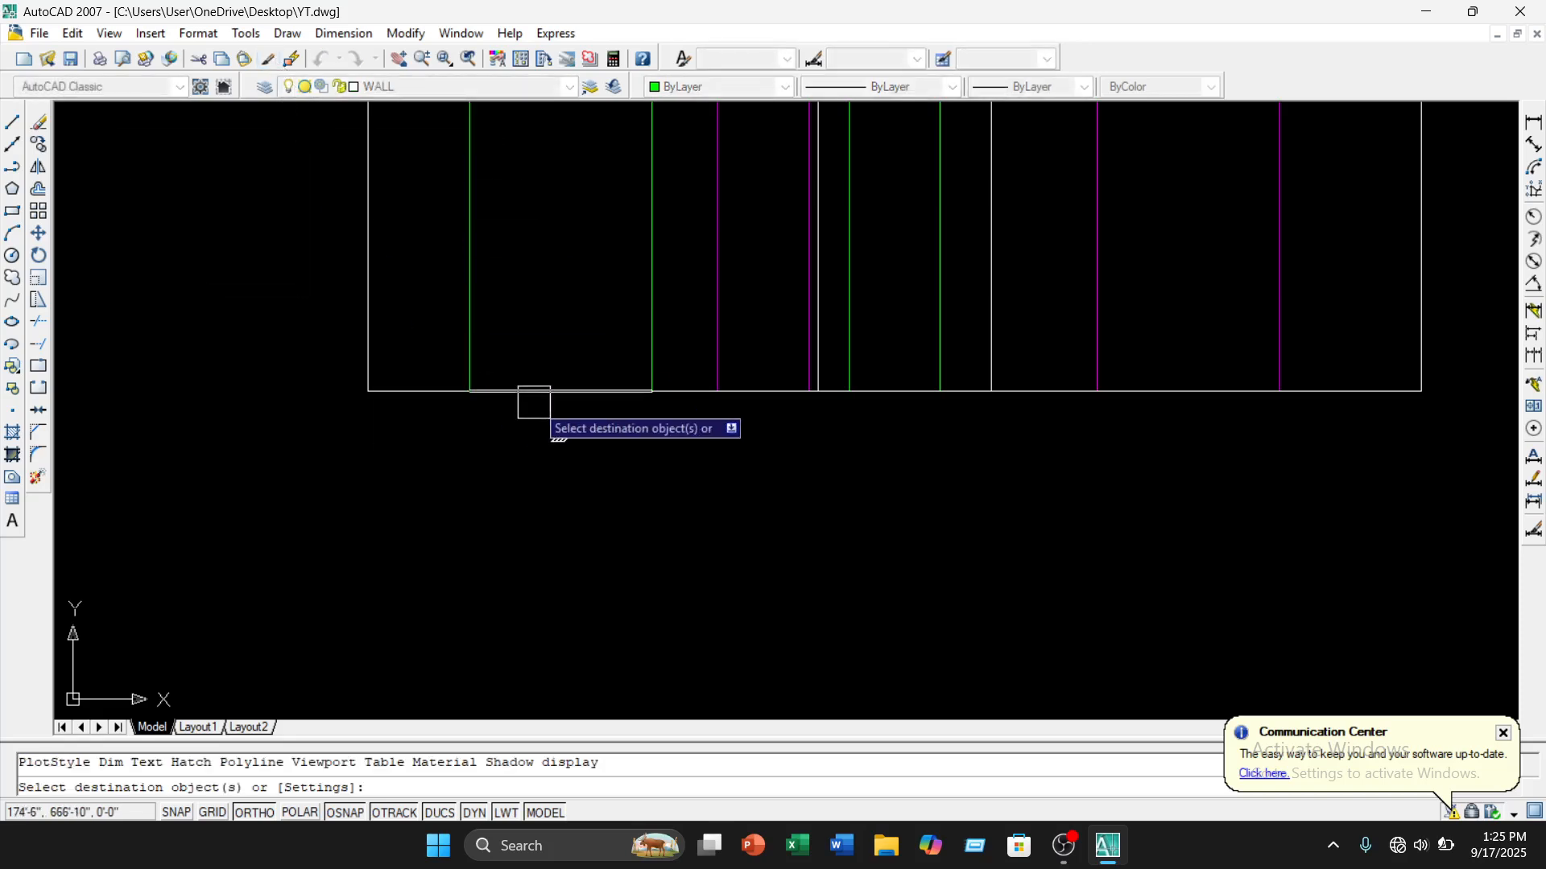
pyautogui.press('Escape')
pyautogui.scroll(-2, 524, 518)
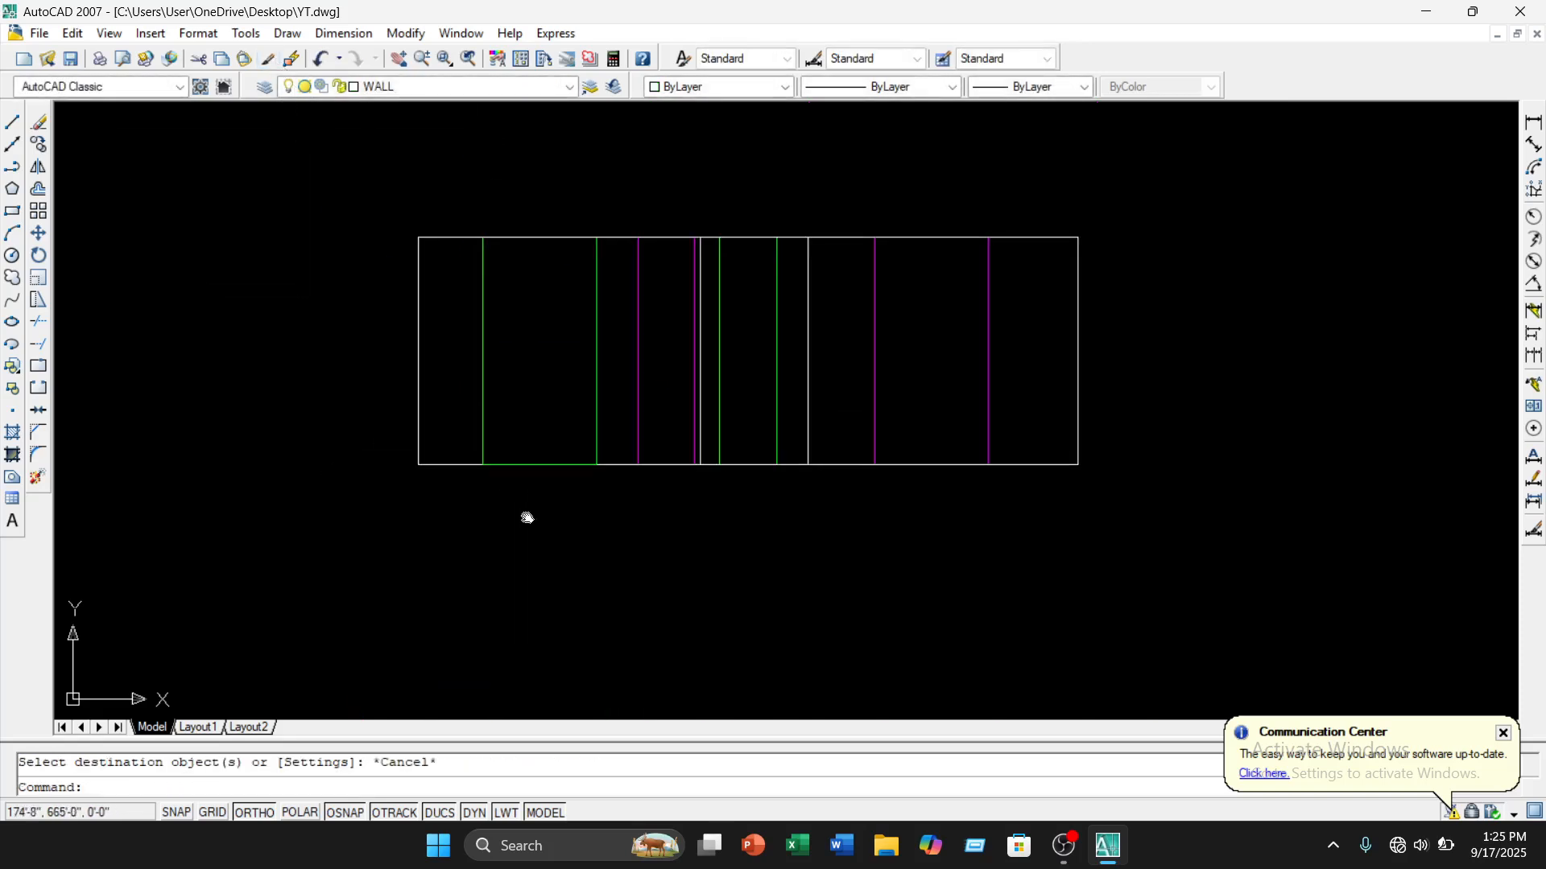
# Offset the green bottom segment between the two leftmost window lines 30 inches upward to form the window sill
pyautogui.write('o')
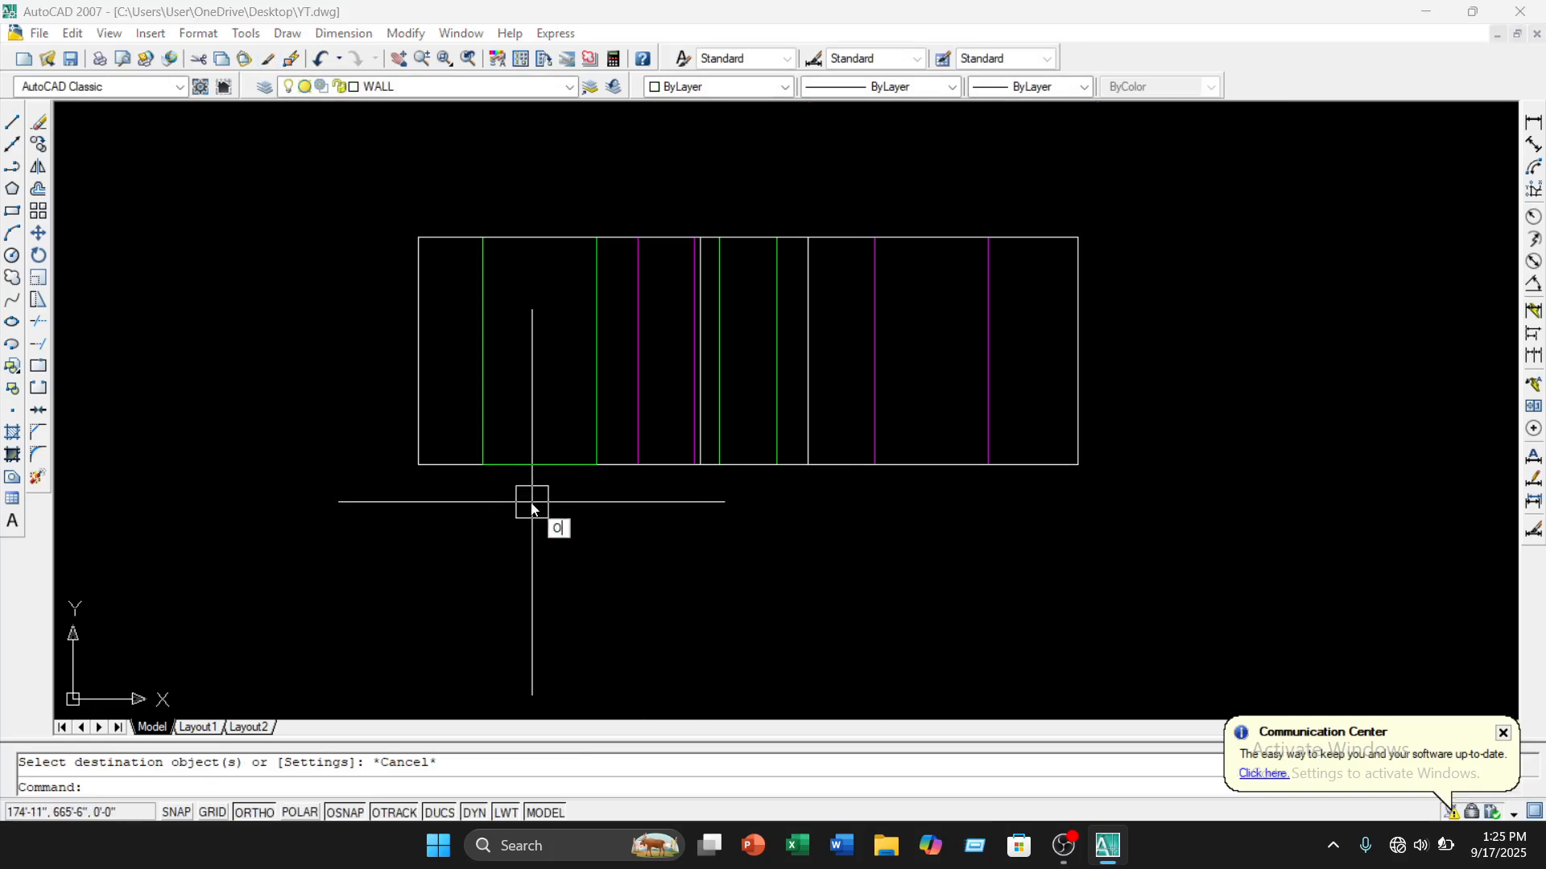
pyautogui.press('Return')
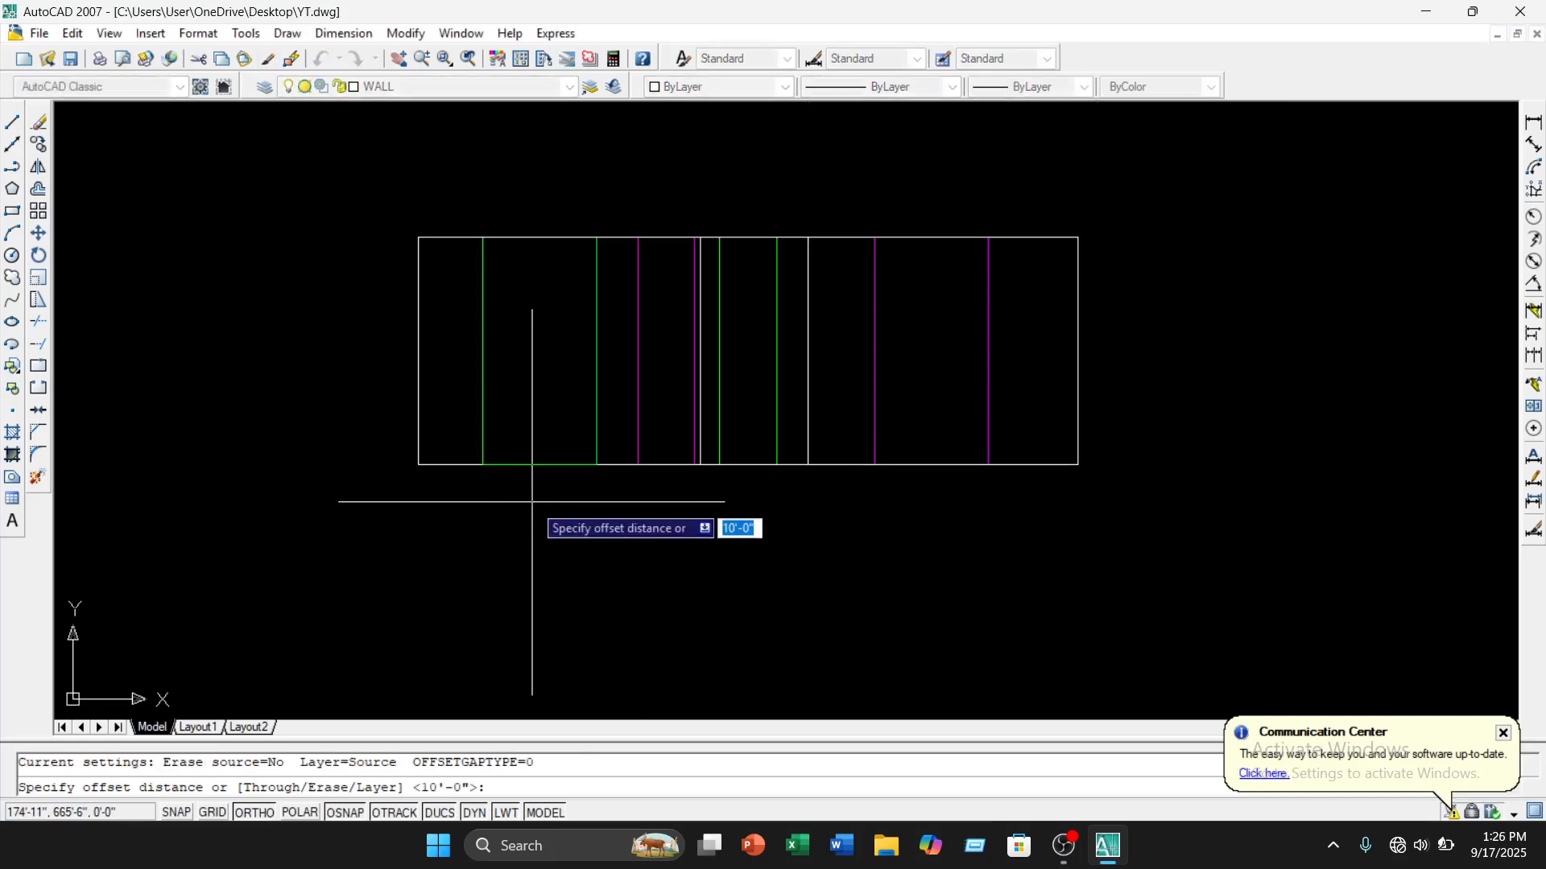
pyautogui.write('3')
pyautogui.press('Return')
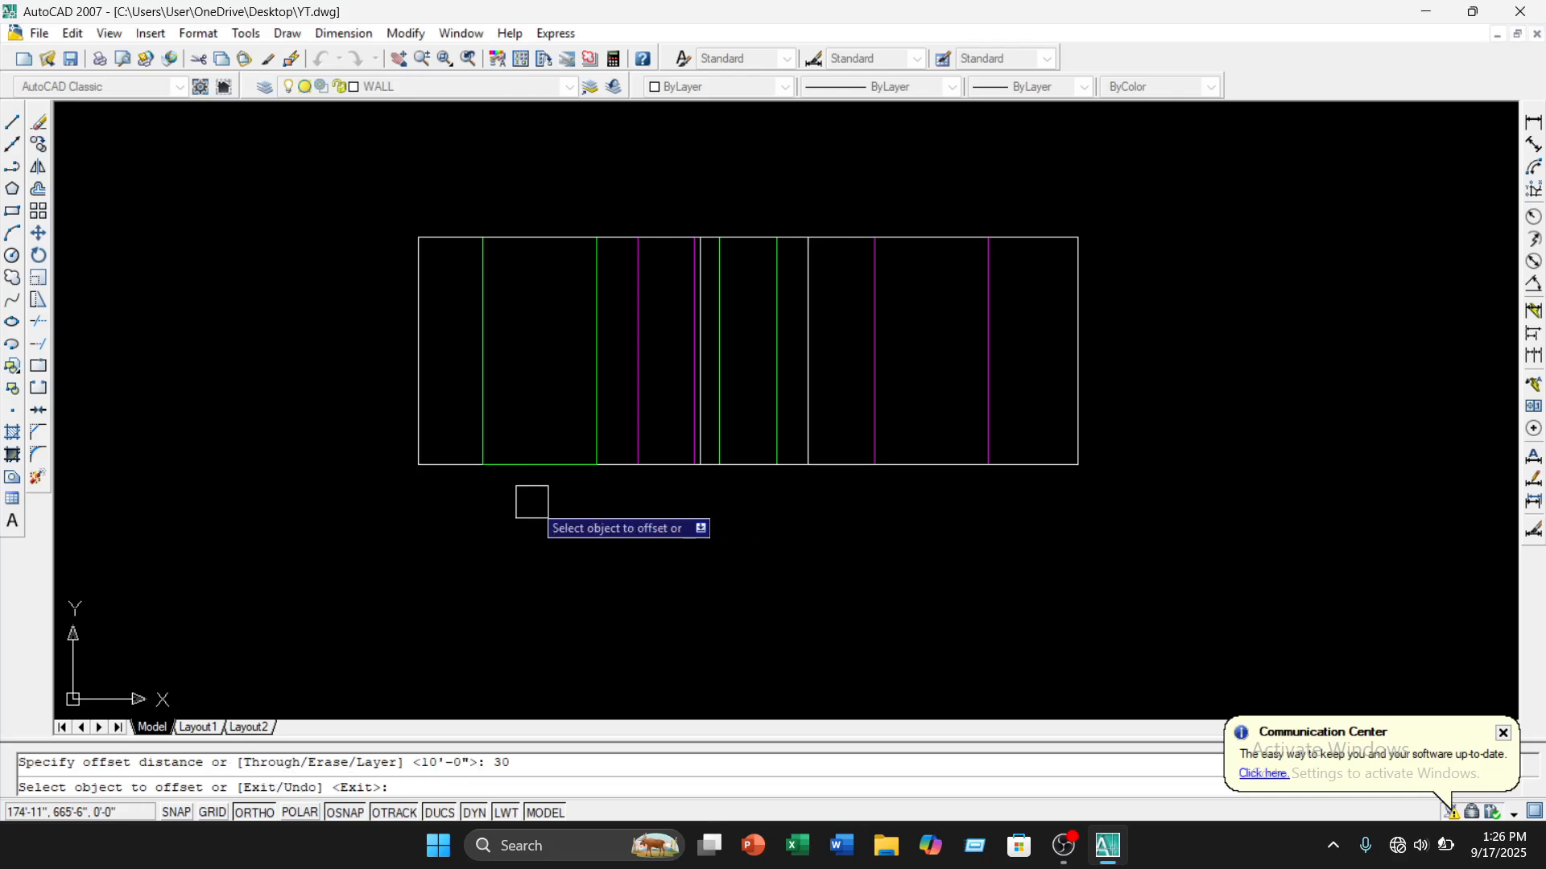
pyautogui.click(527, 465)
pyautogui.click(520, 394)
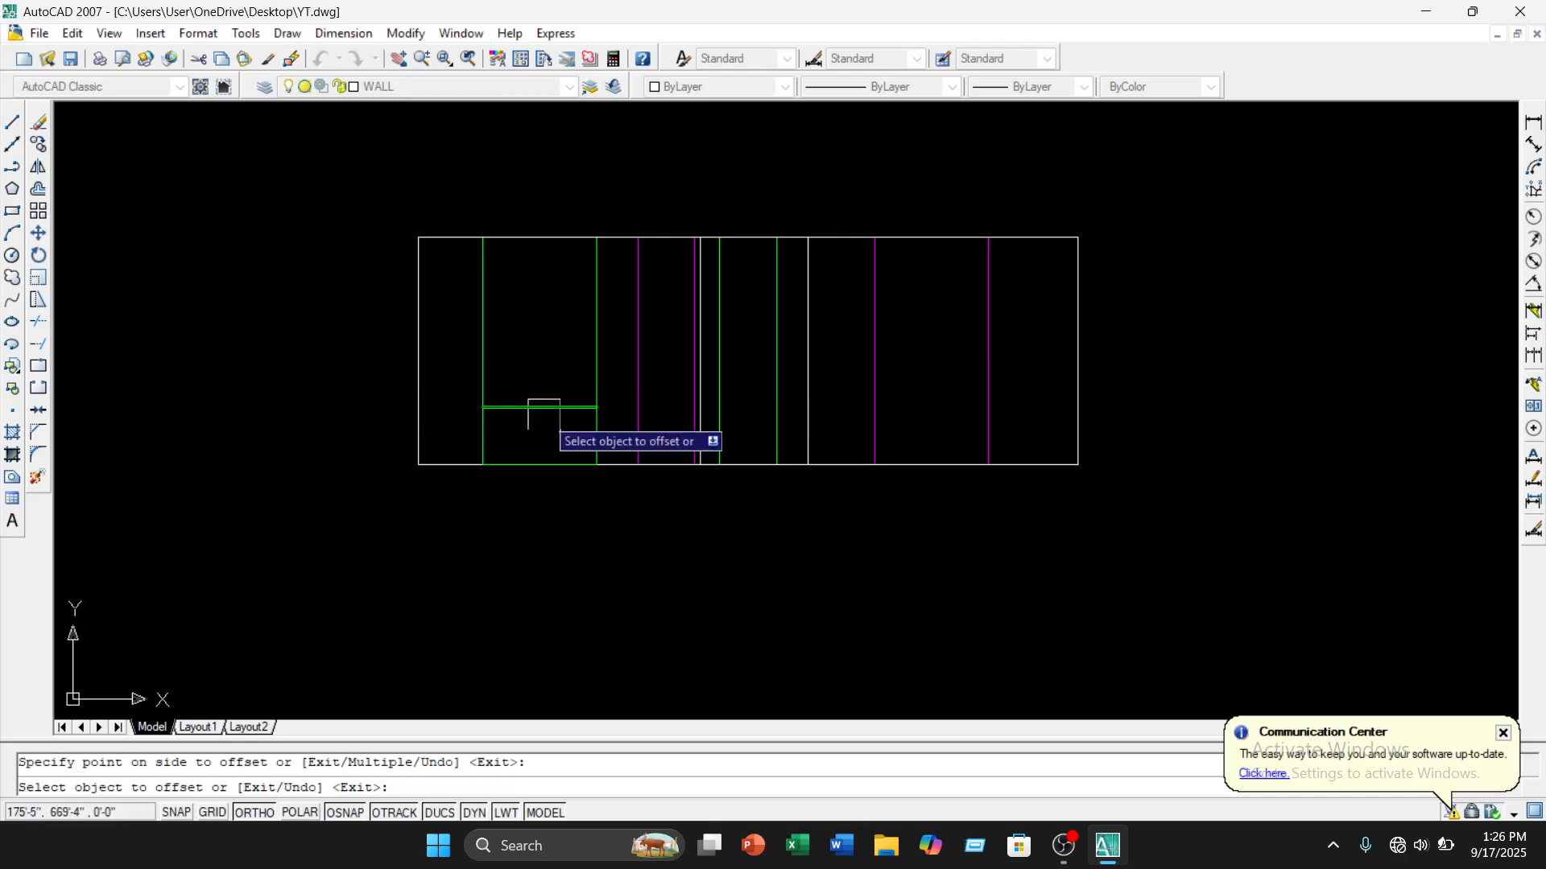
pyautogui.press('Escape')
# Offset the left window's sill line 4.6' upward to form the window head
pyautogui.moveTo(542, 435); pyautogui.dragTo(517, 483, button='middle')
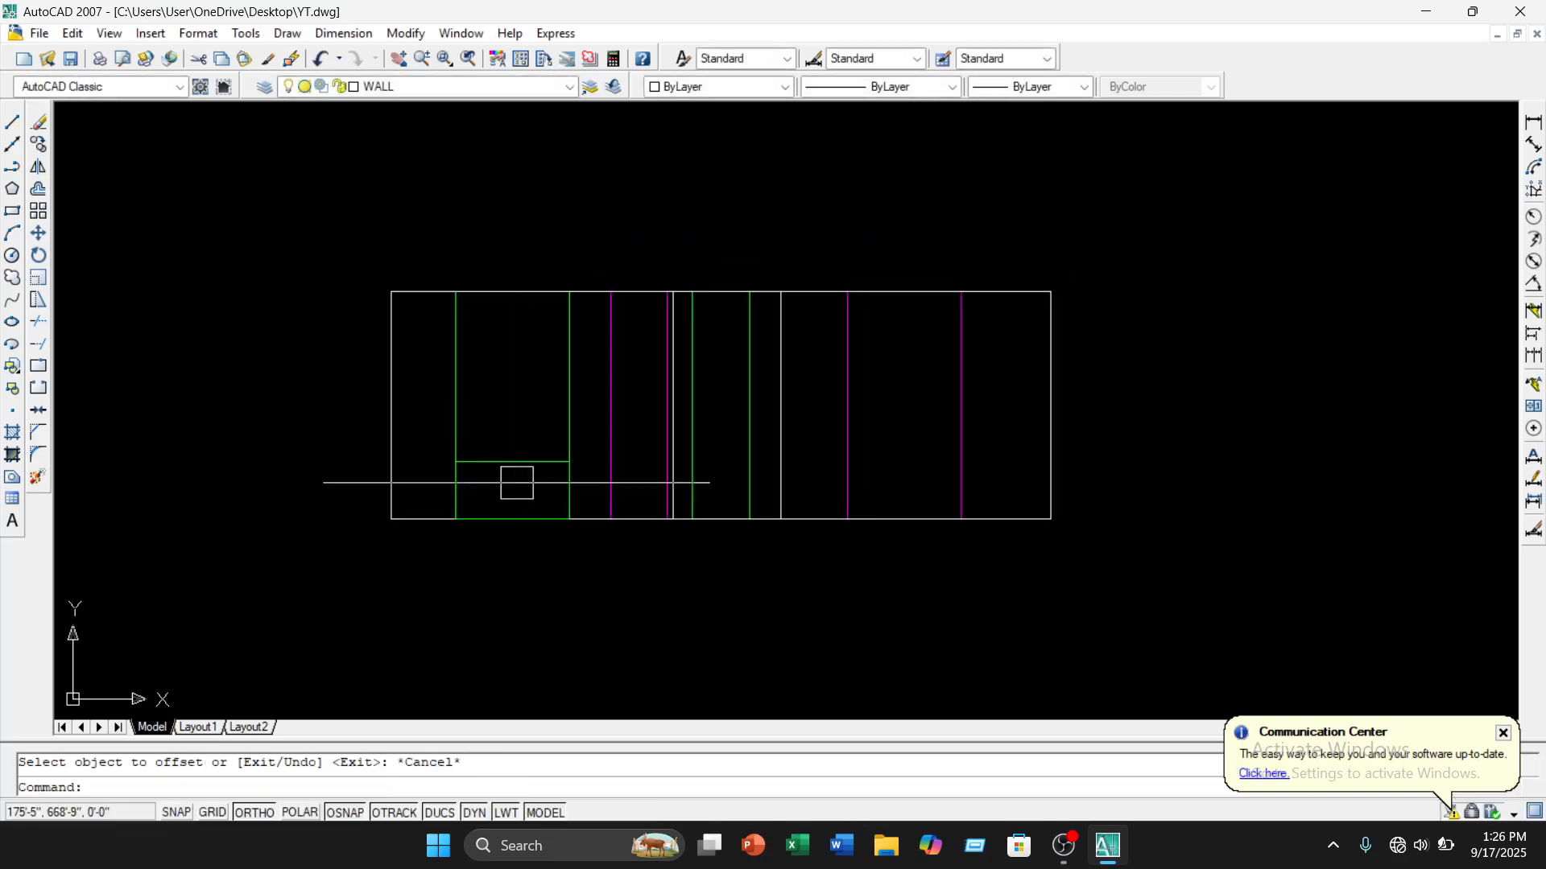
pyautogui.write('o')
pyautogui.press('Return')
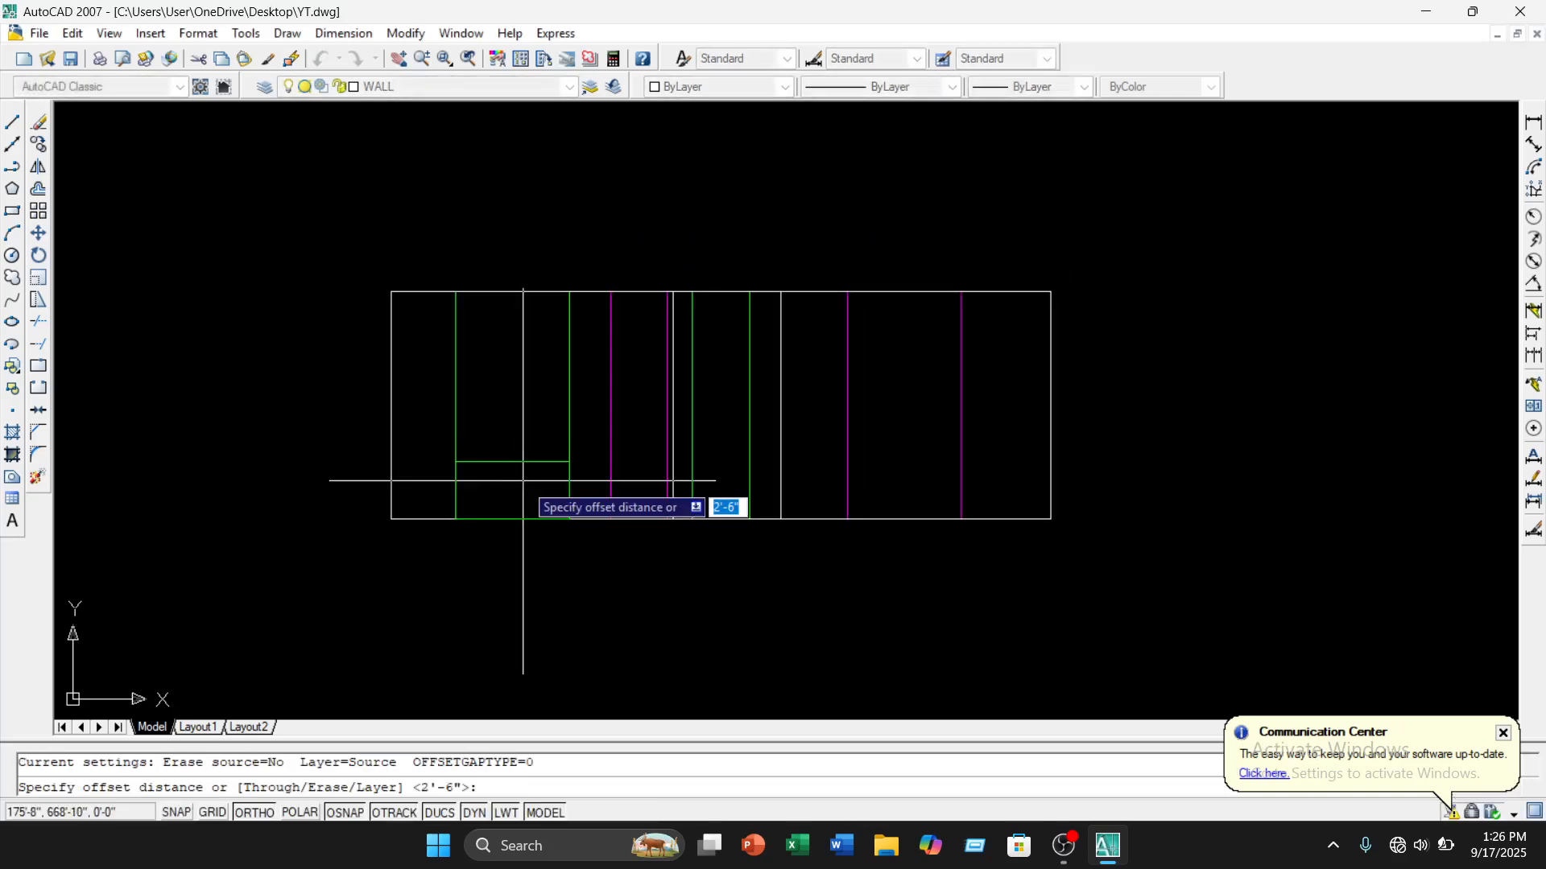
pyautogui.write('4.6')
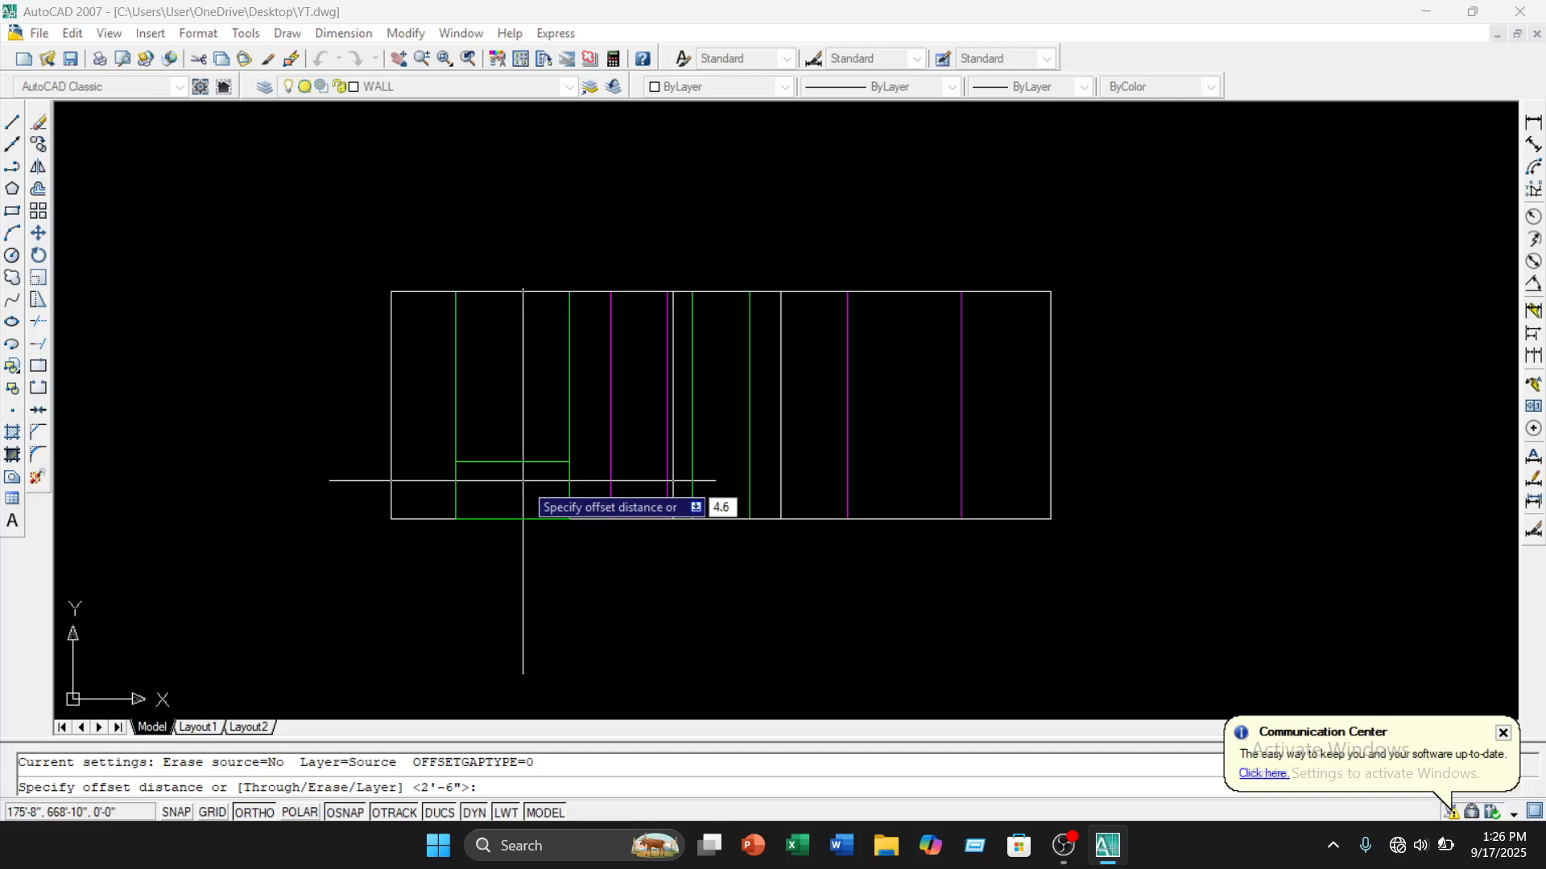
pyautogui.press('Return')
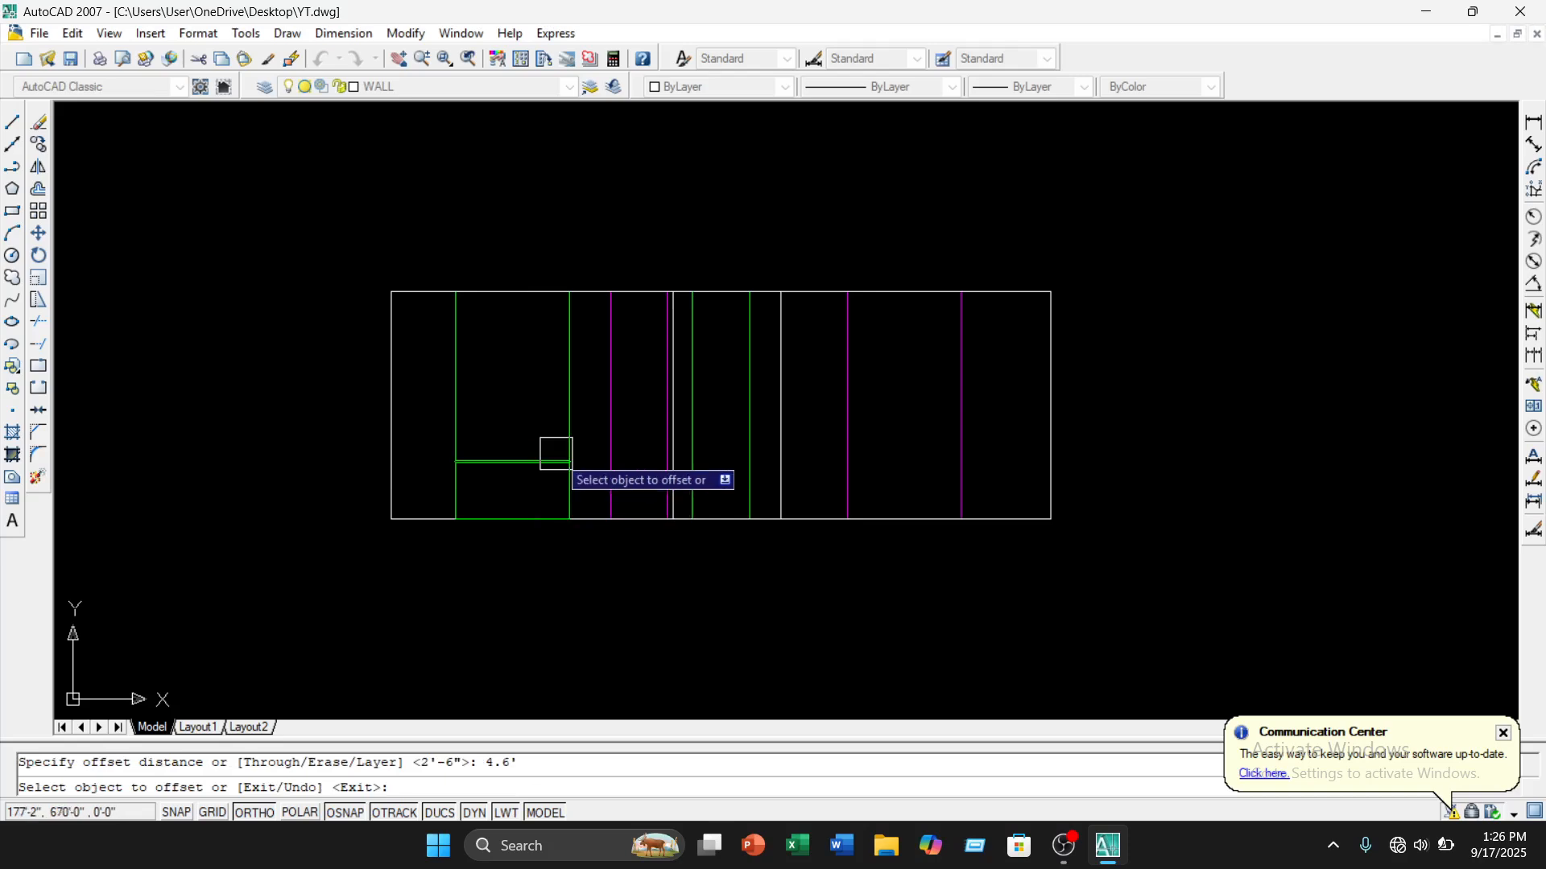
pyautogui.click(512, 462)
pyautogui.click(507, 397)
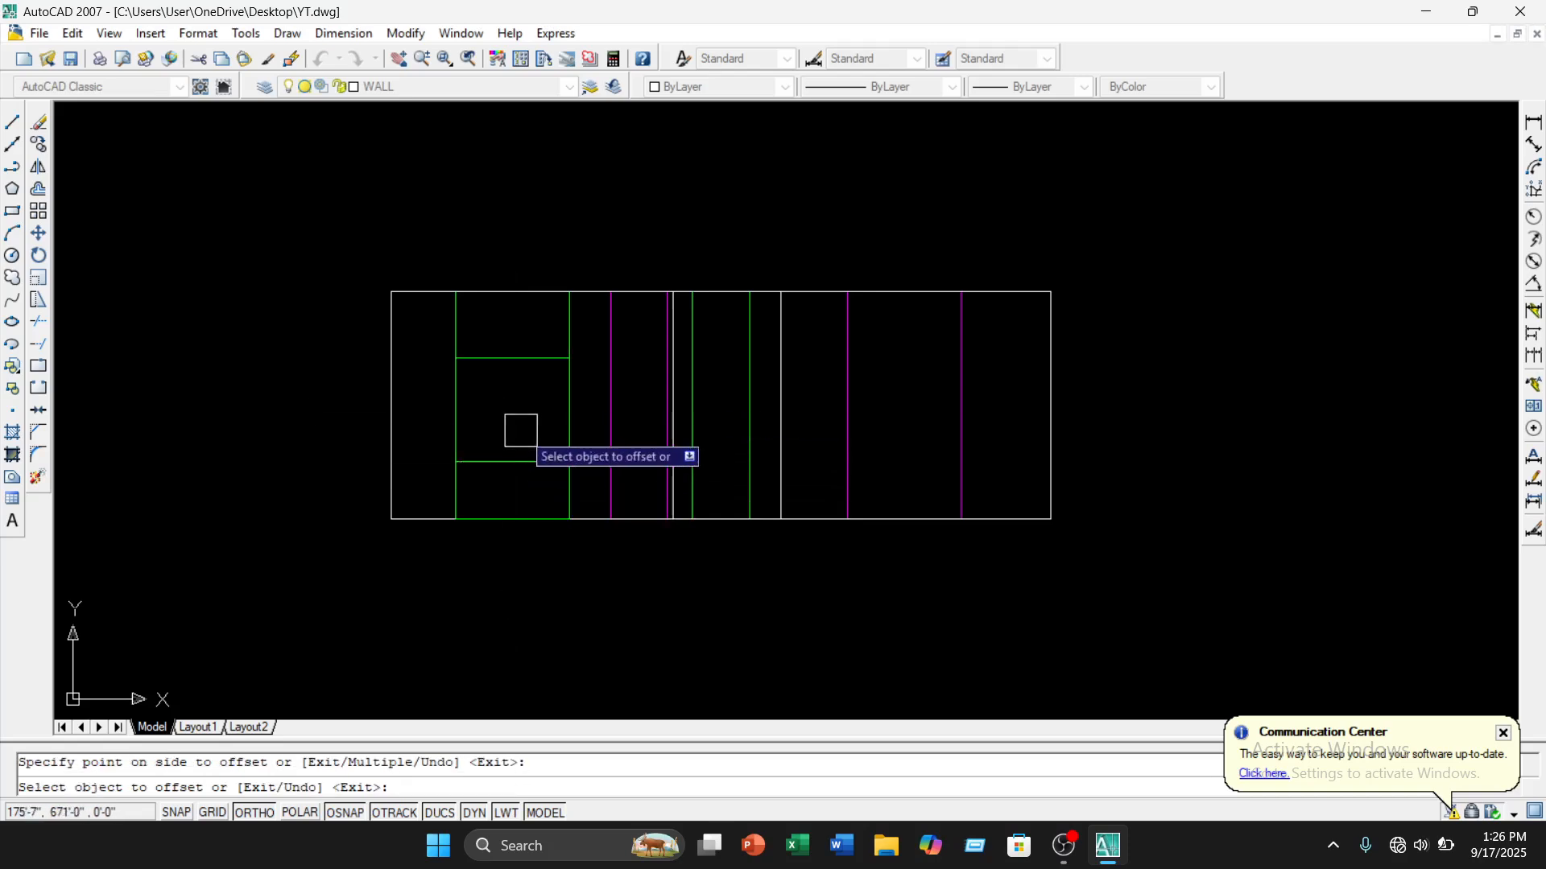
pyautogui.press('Escape')
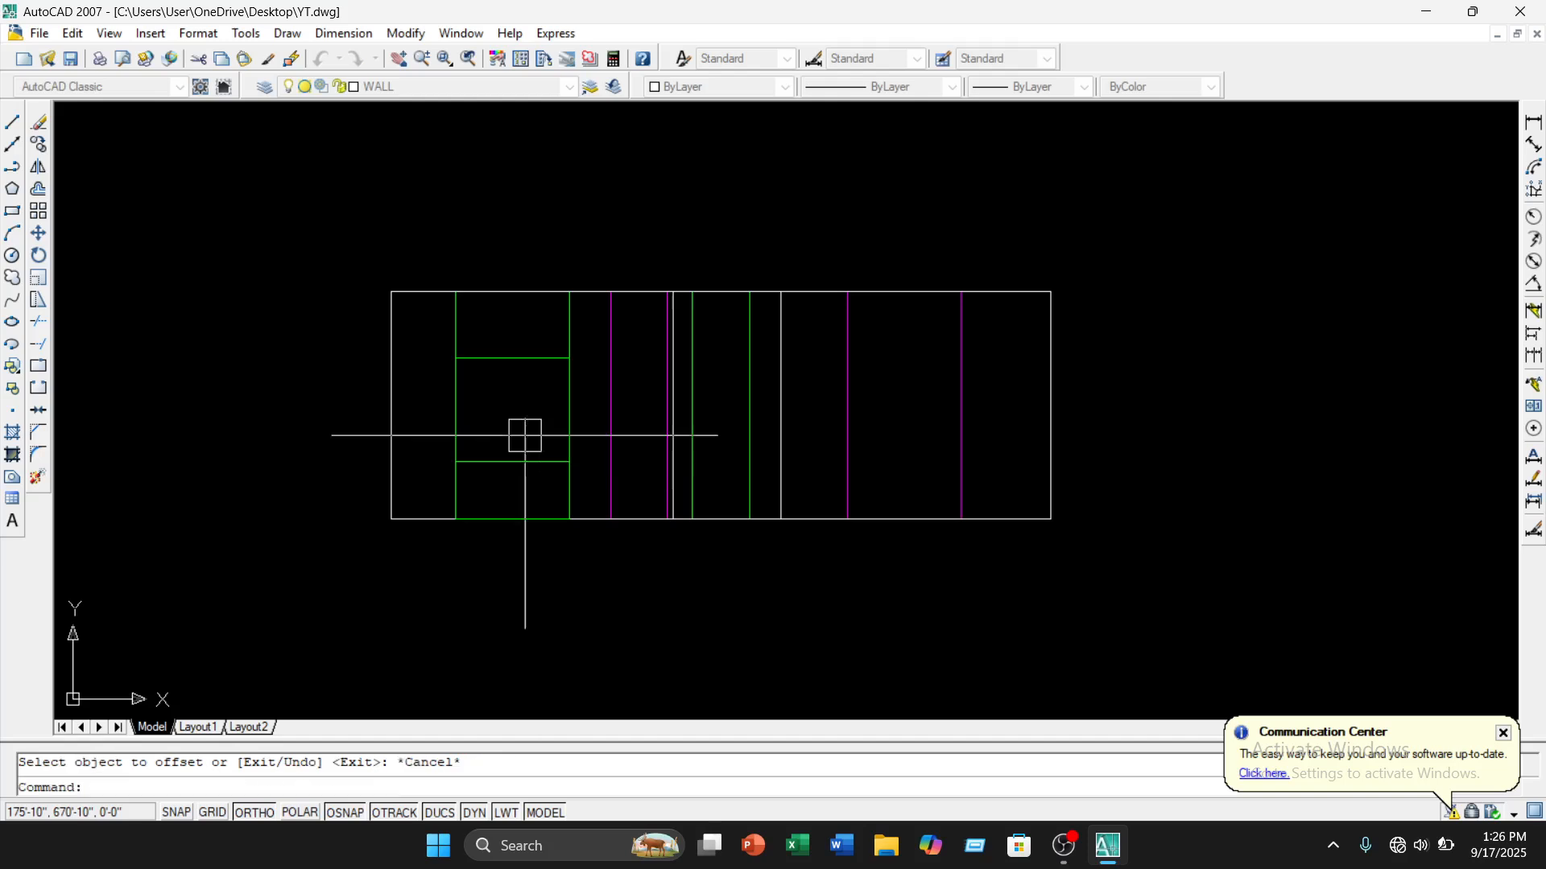
# Measure the left window's height from sill to head, and the head's height above the elevation's bottom line
pyautogui.click(1533, 122)
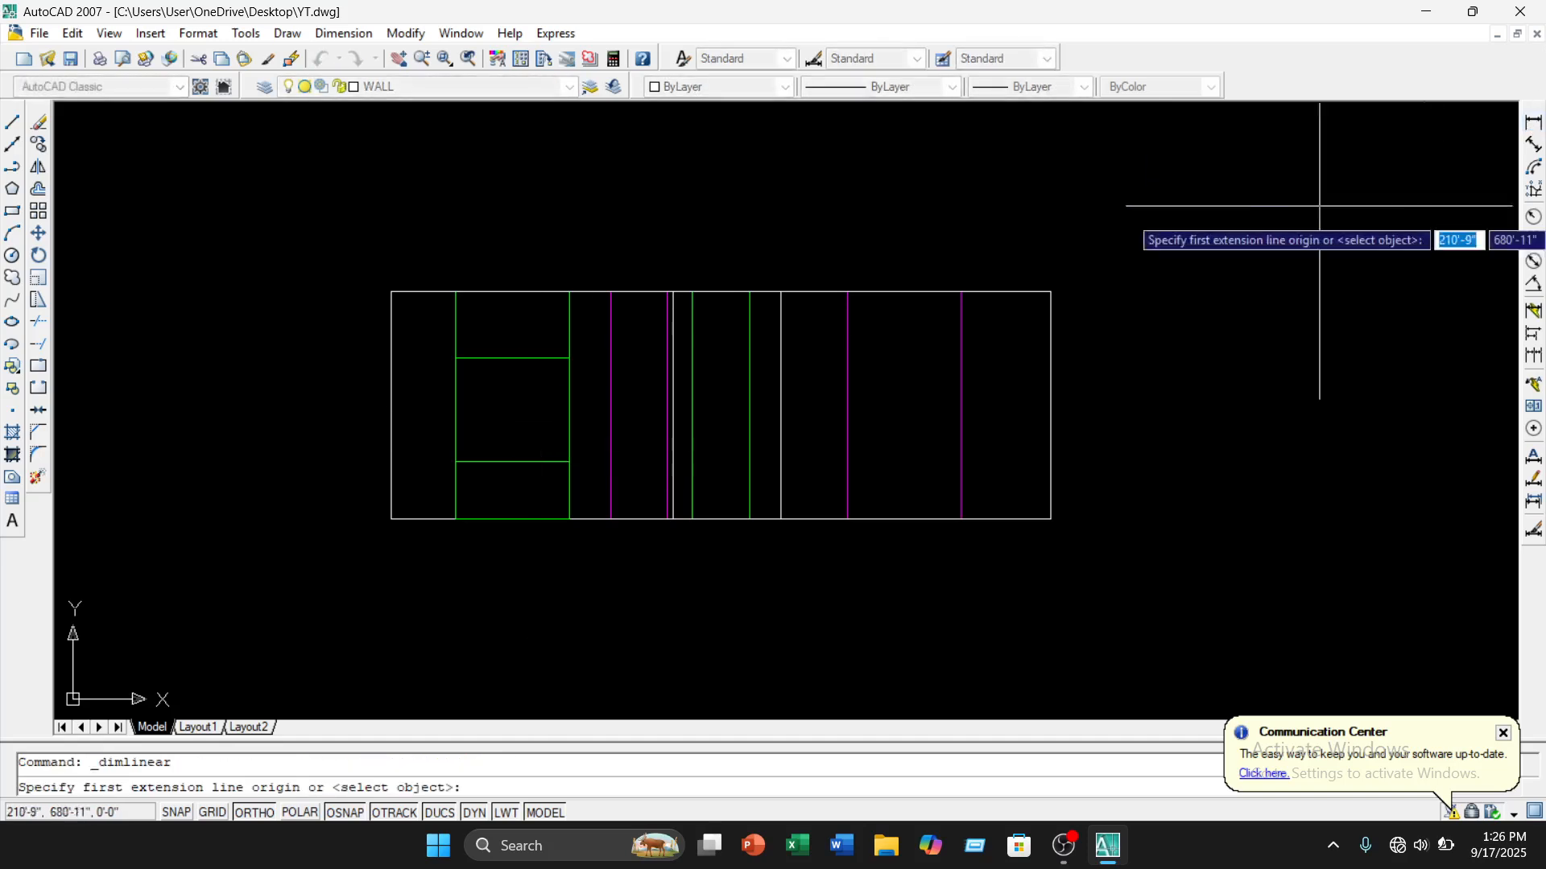
pyautogui.click(512, 357)
pyautogui.click(511, 461)
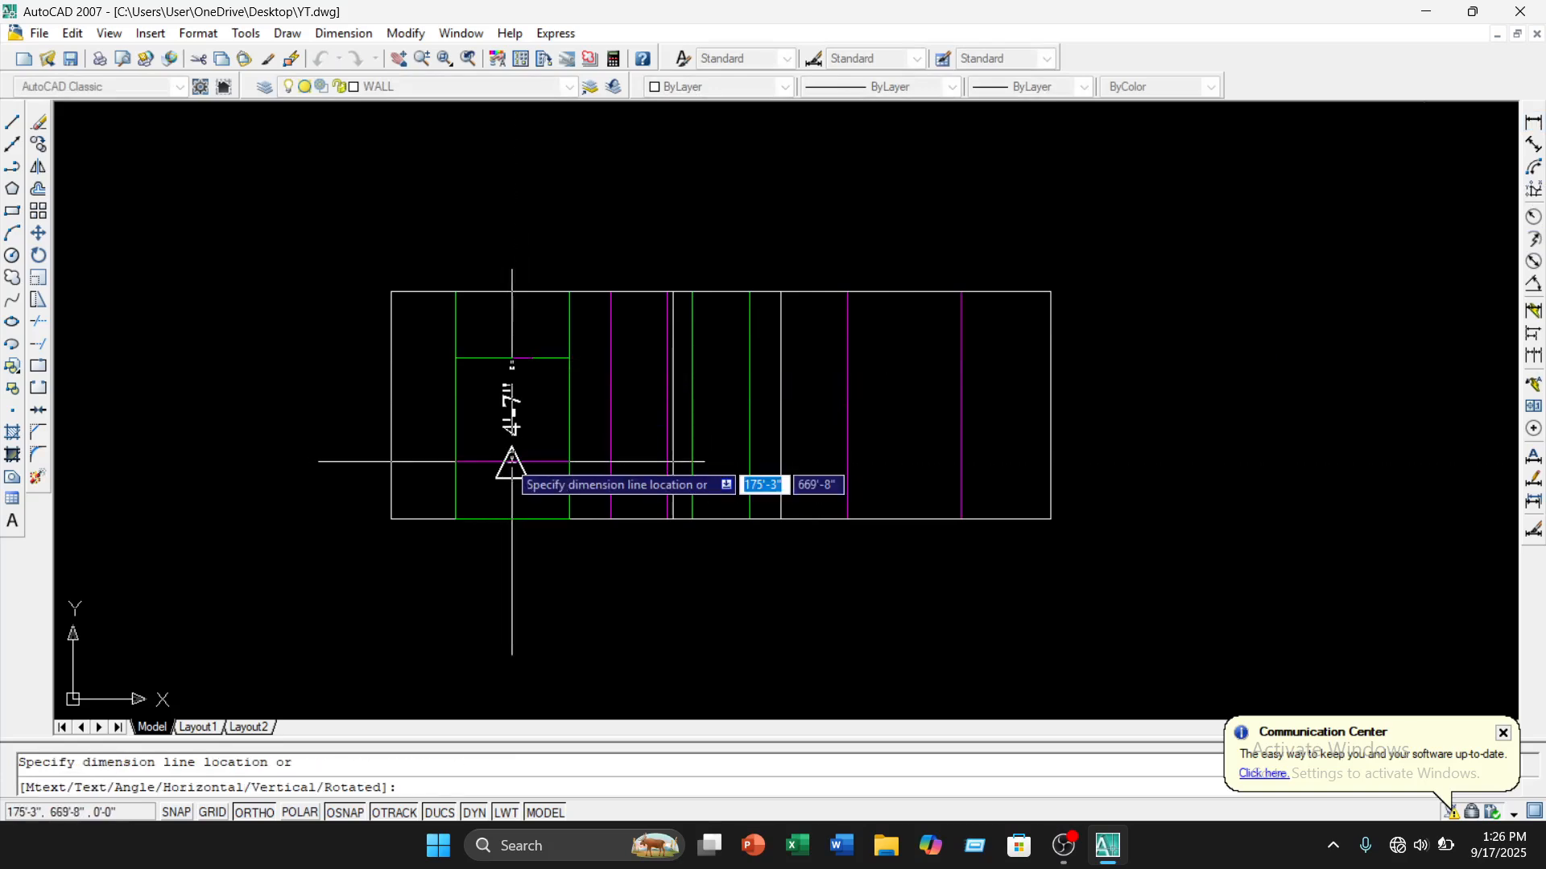
pyautogui.press('Escape')
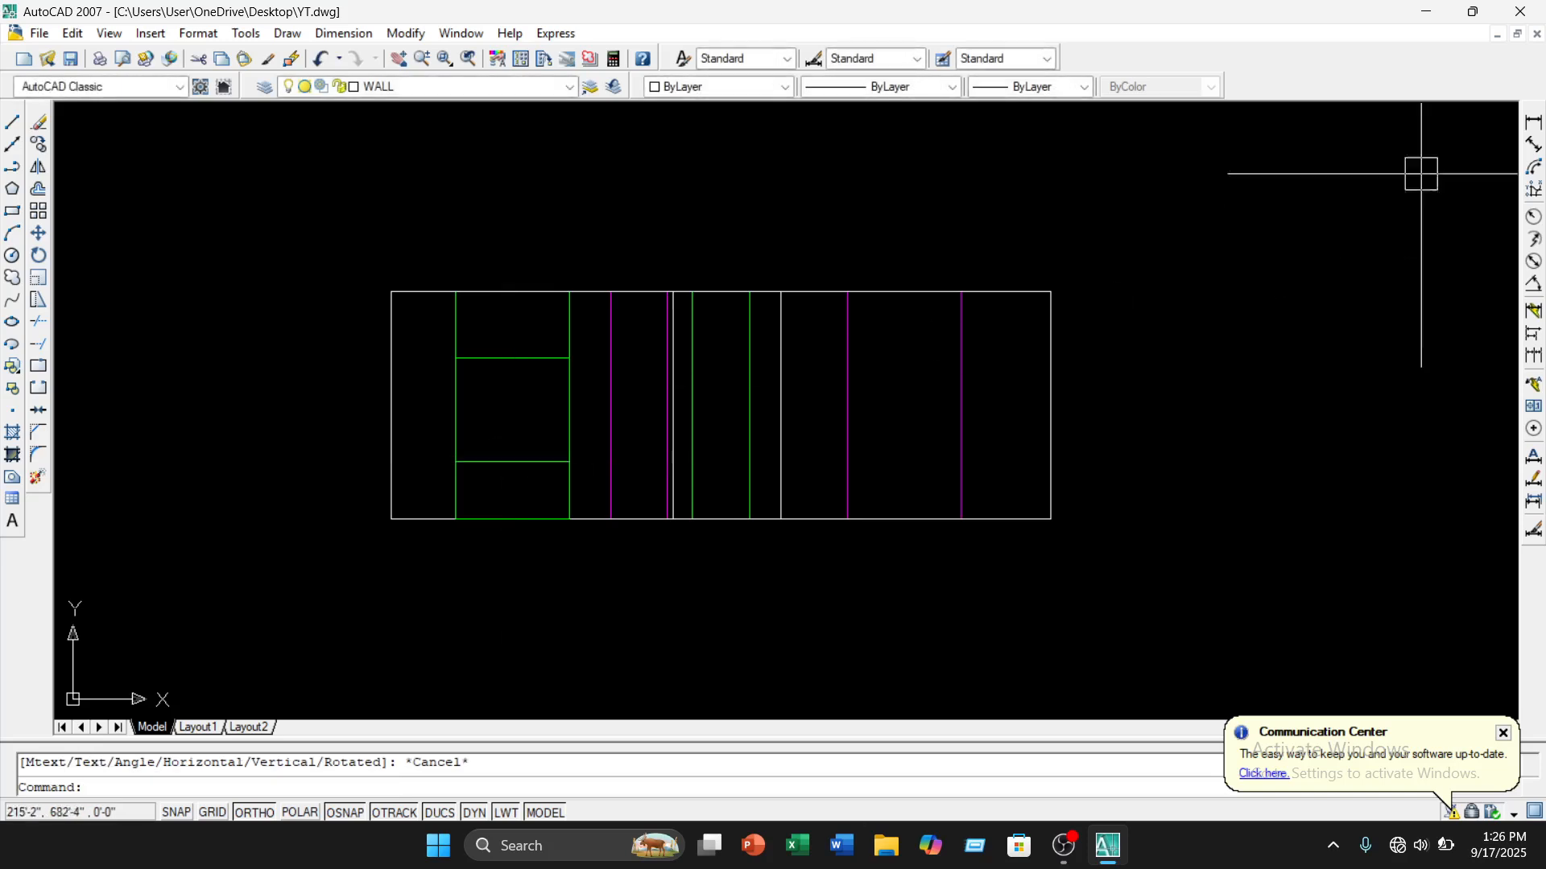
pyautogui.click(1532, 121)
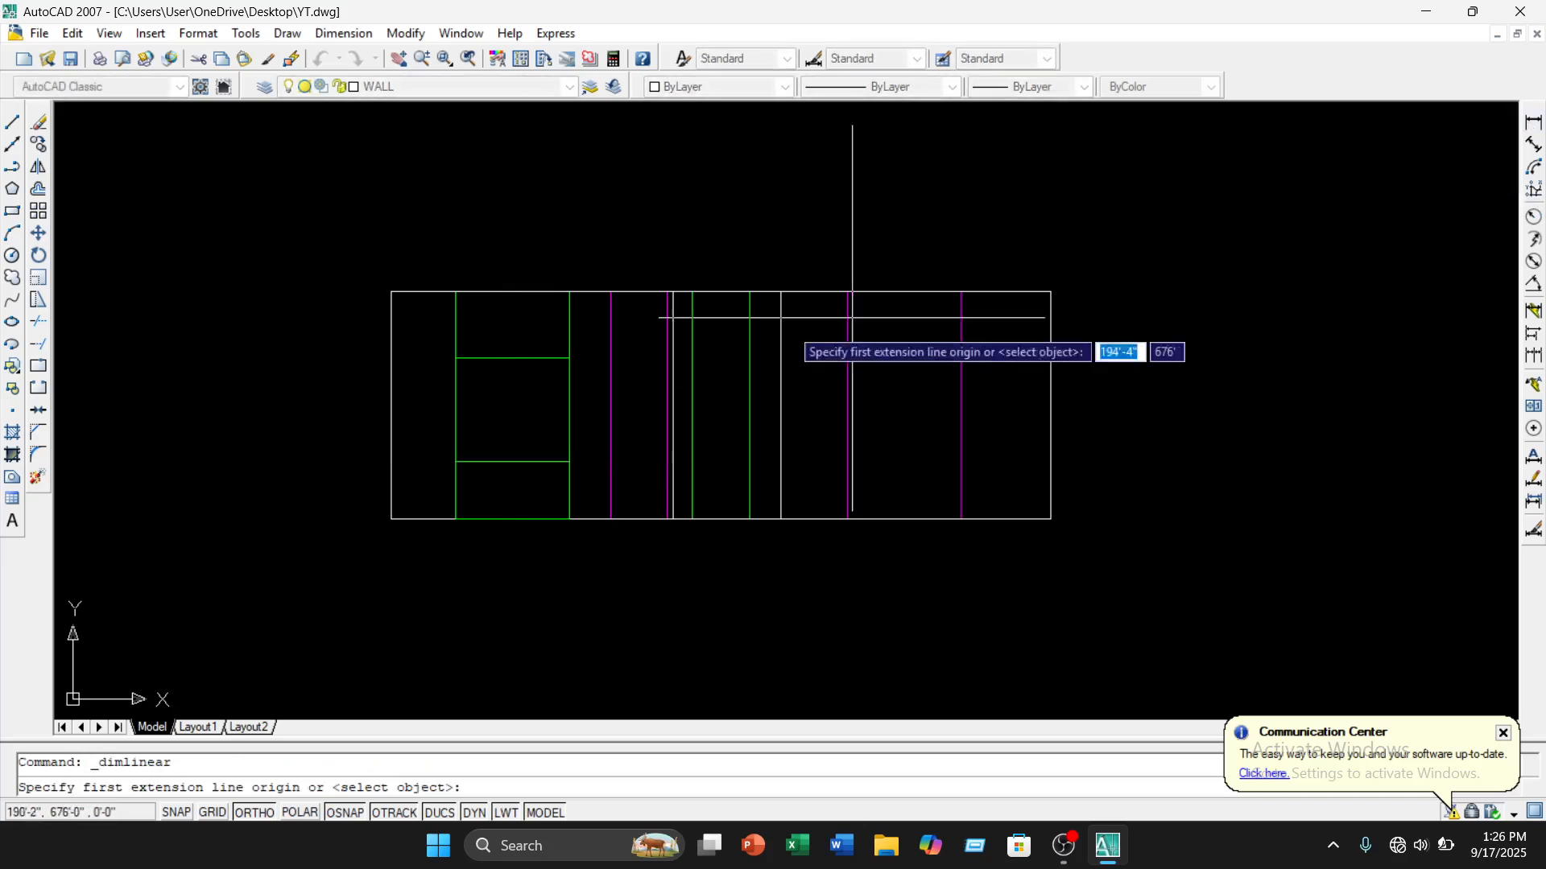
pyautogui.click(512, 357)
pyautogui.click(512, 519)
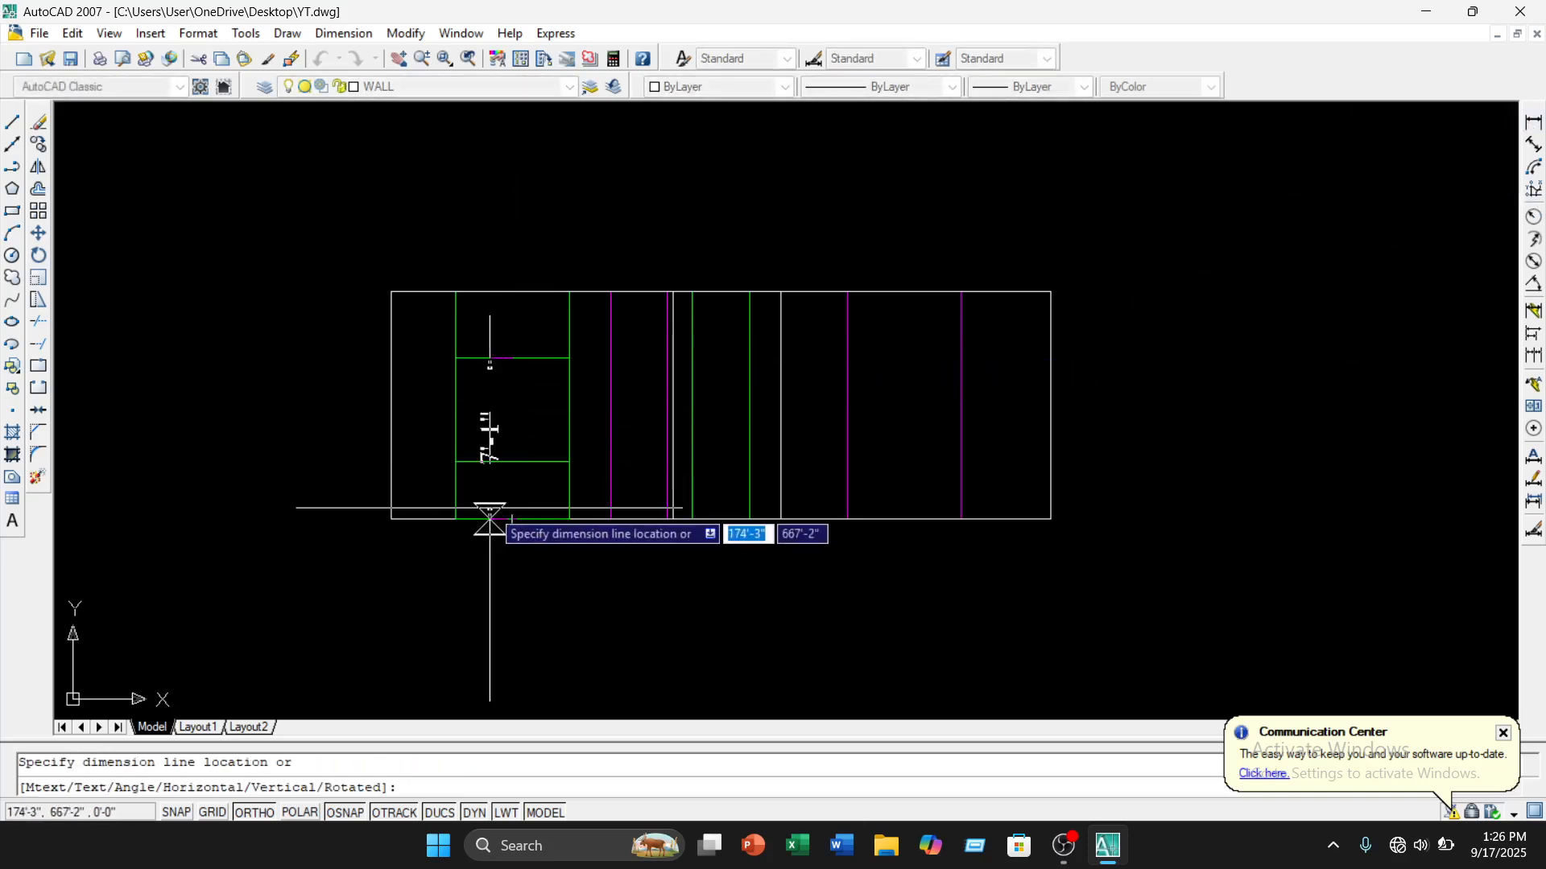
pyautogui.press('Escape')
# Erase the head line of the left window
pyautogui.scroll(3, 541, 379)
pyautogui.scroll(-2, 542, 373)
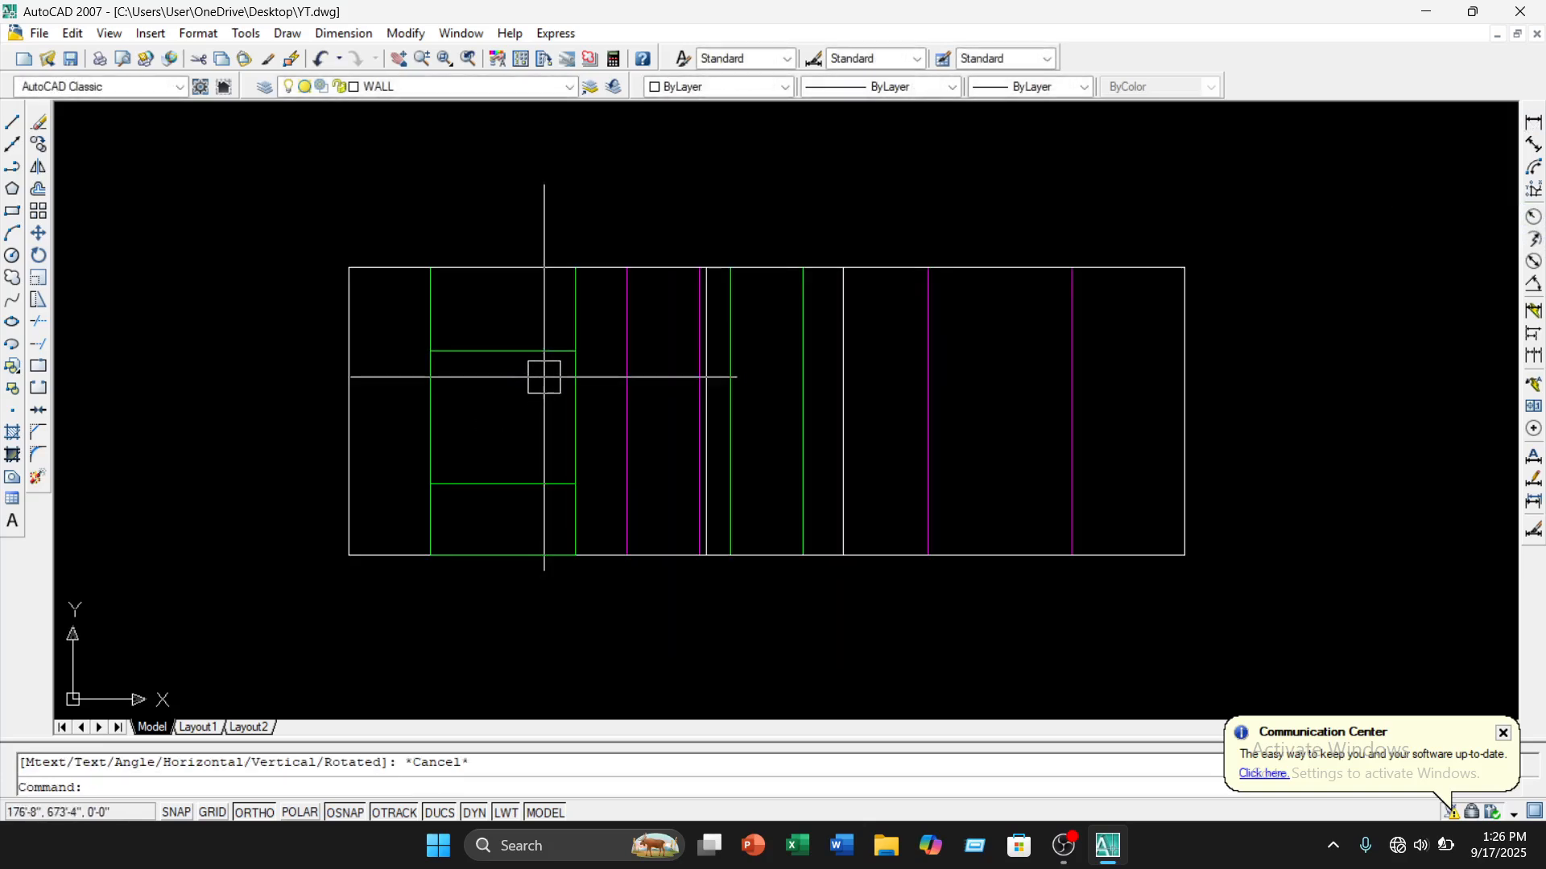
pyautogui.click(537, 349)
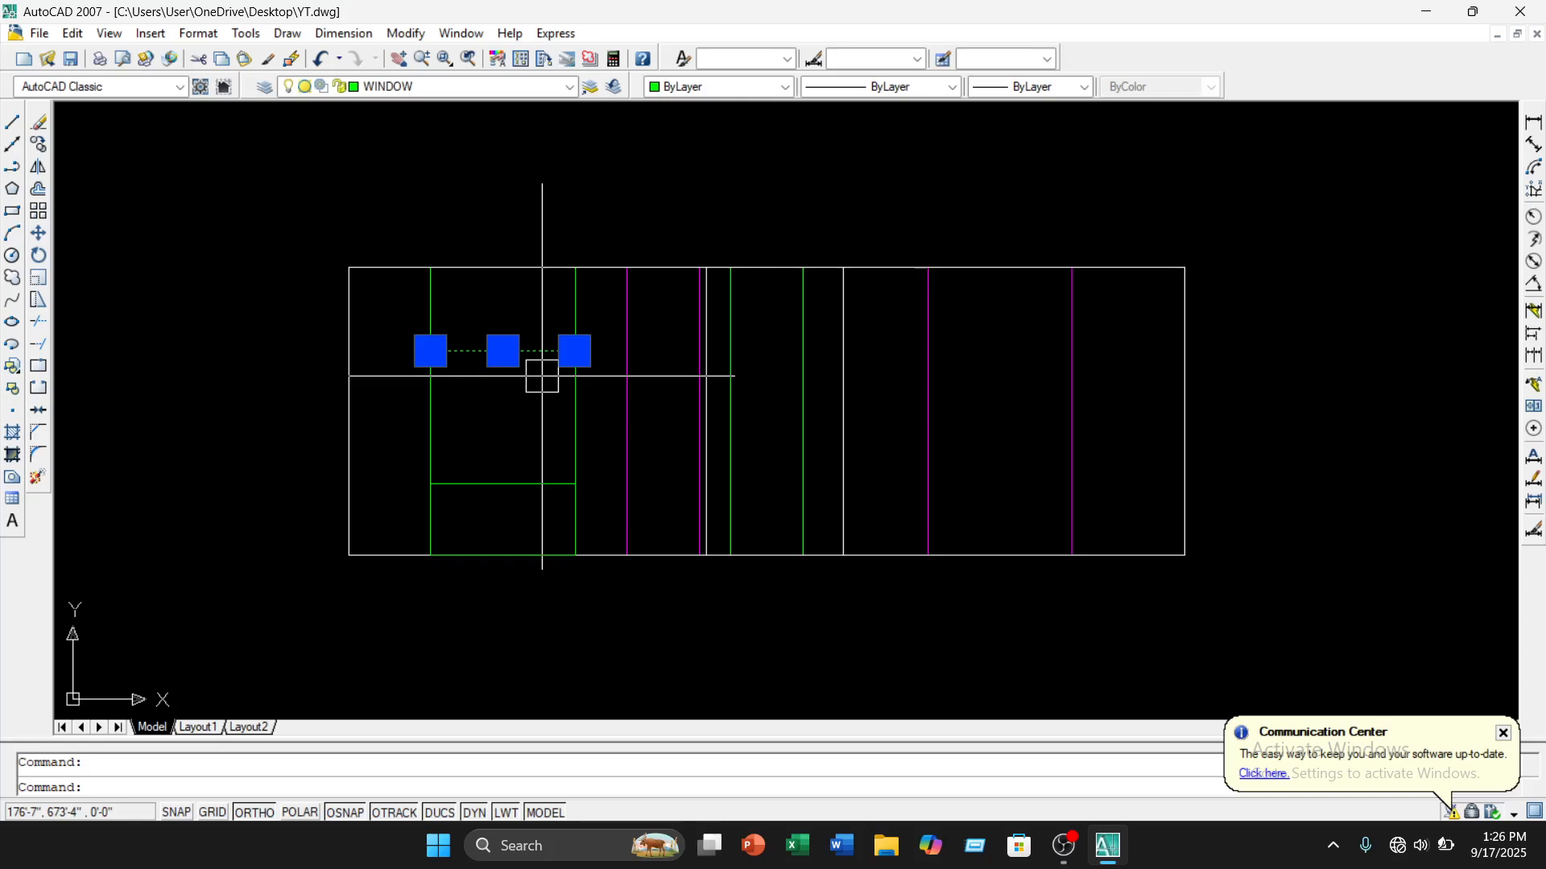
pyautogui.press('Delete')
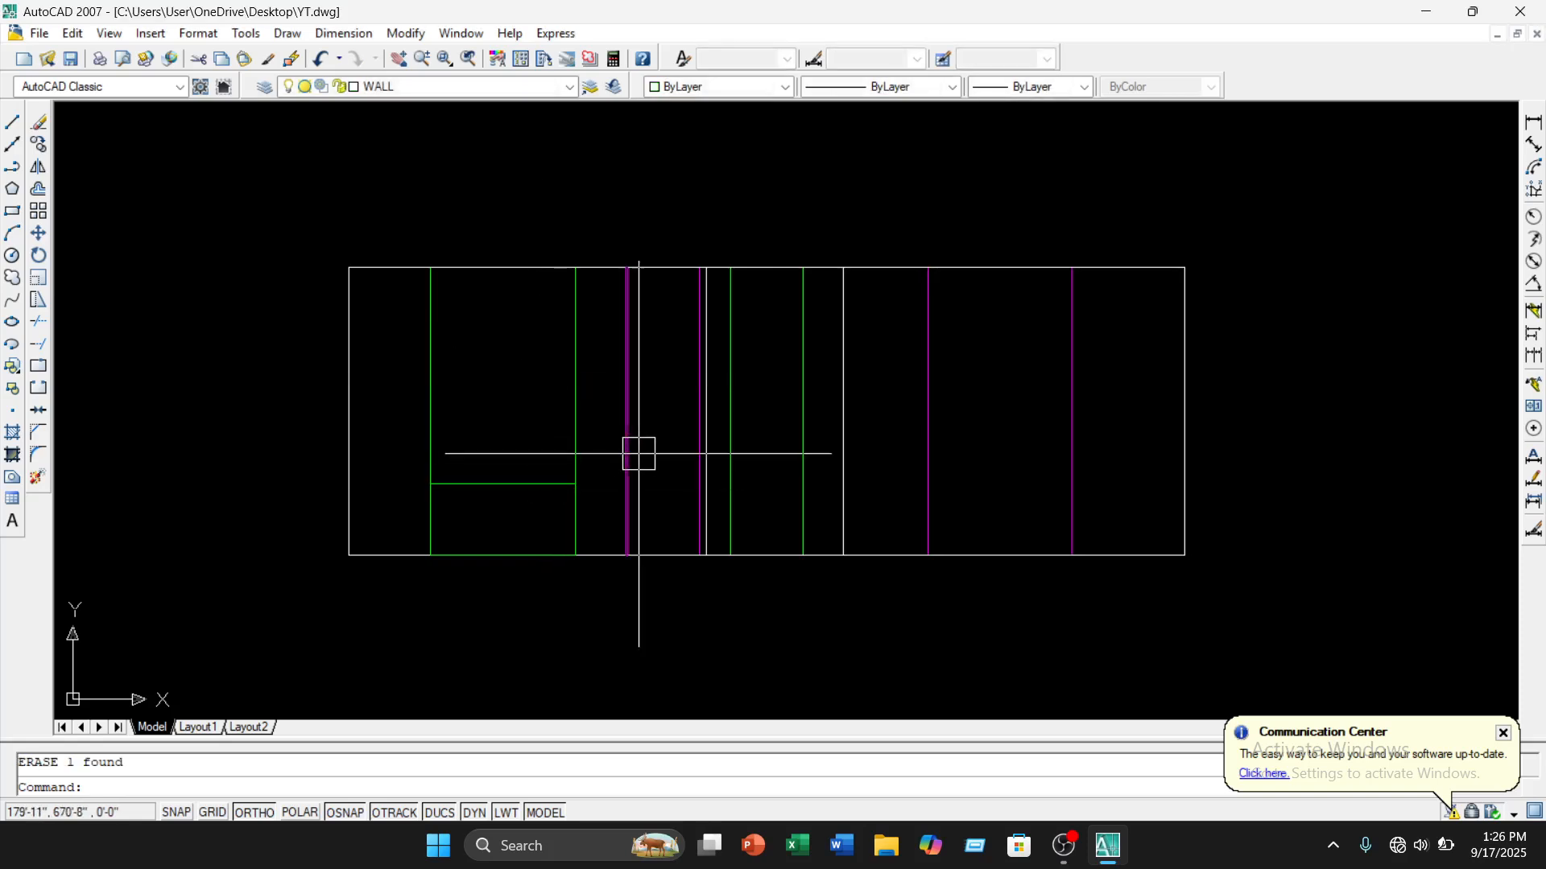
# Try to offset the left window's sill line upward by 4.5 inches, and undo that offset
pyautogui.write('o')
pyautogui.press('Return')
pyautogui.write('4')
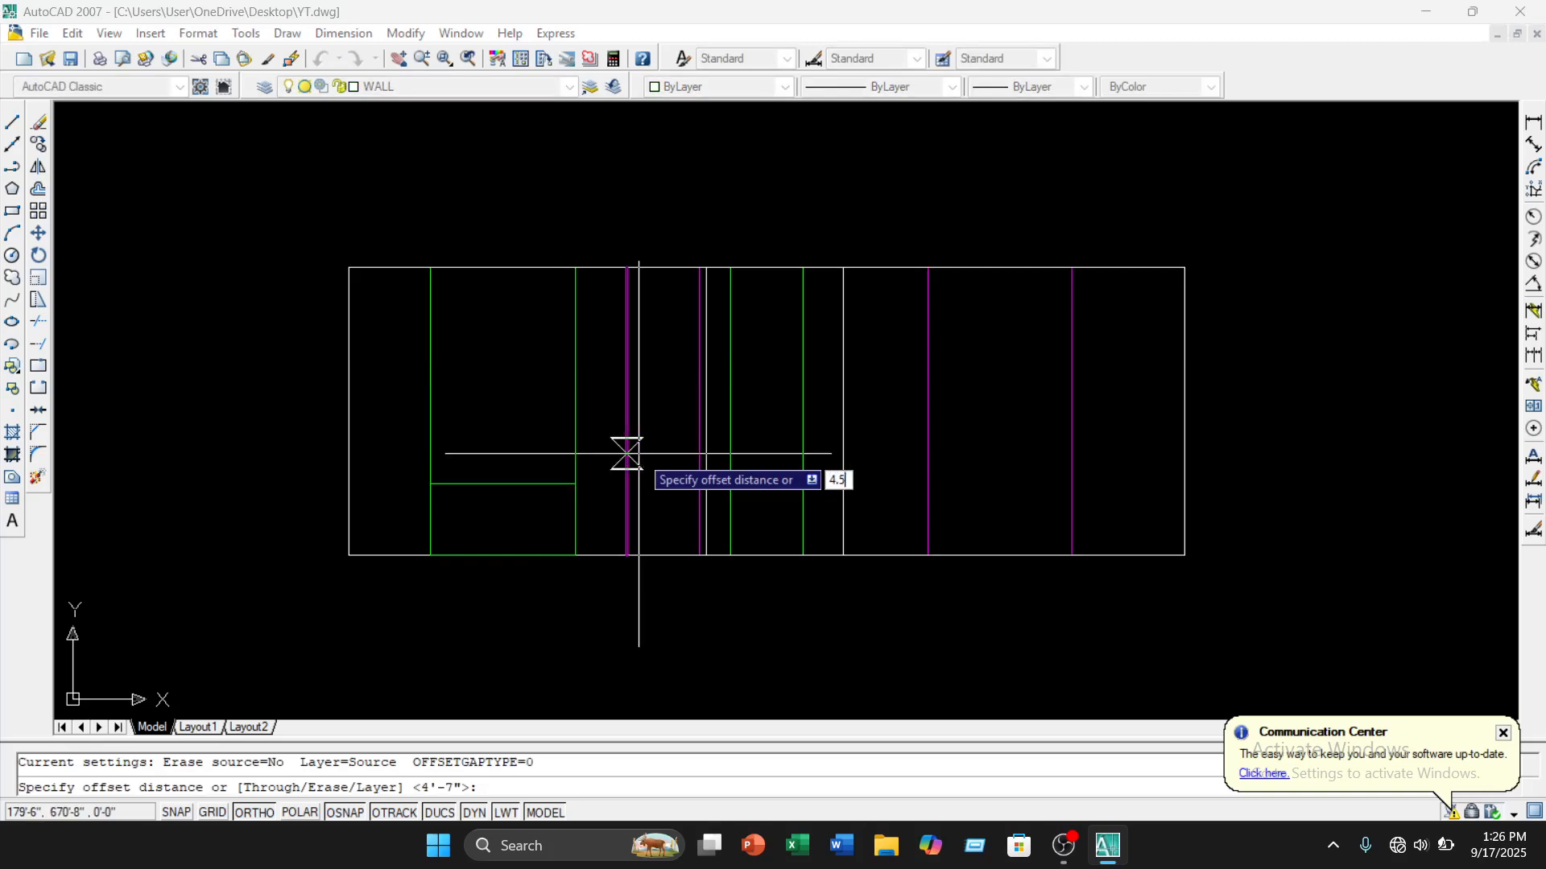
pyautogui.write('.5')
pyautogui.press('Return')
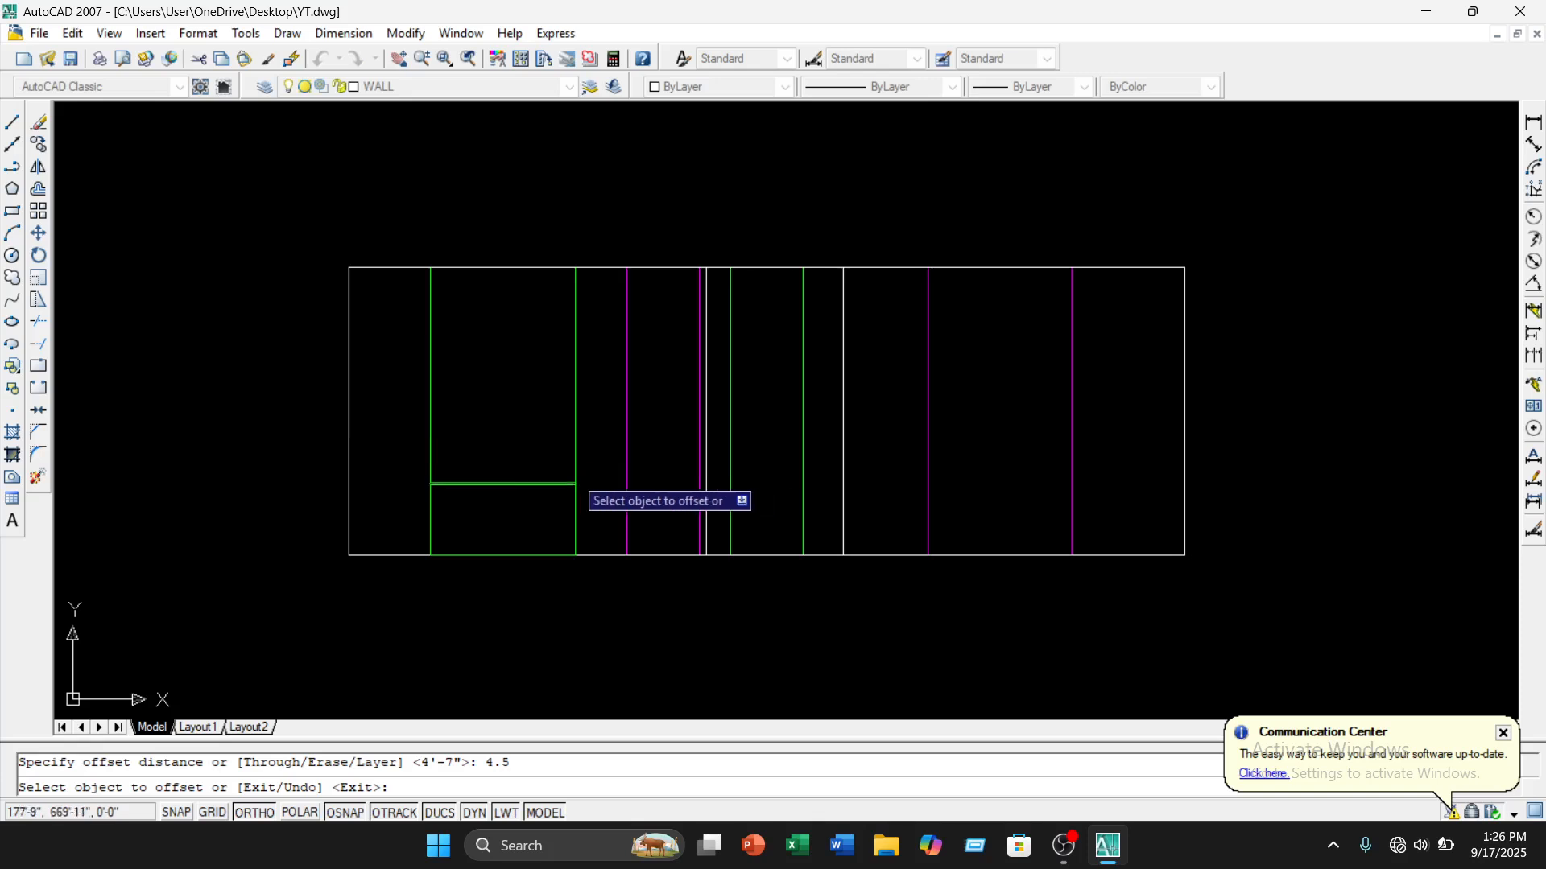
pyautogui.click(564, 483)
pyautogui.click(531, 451)
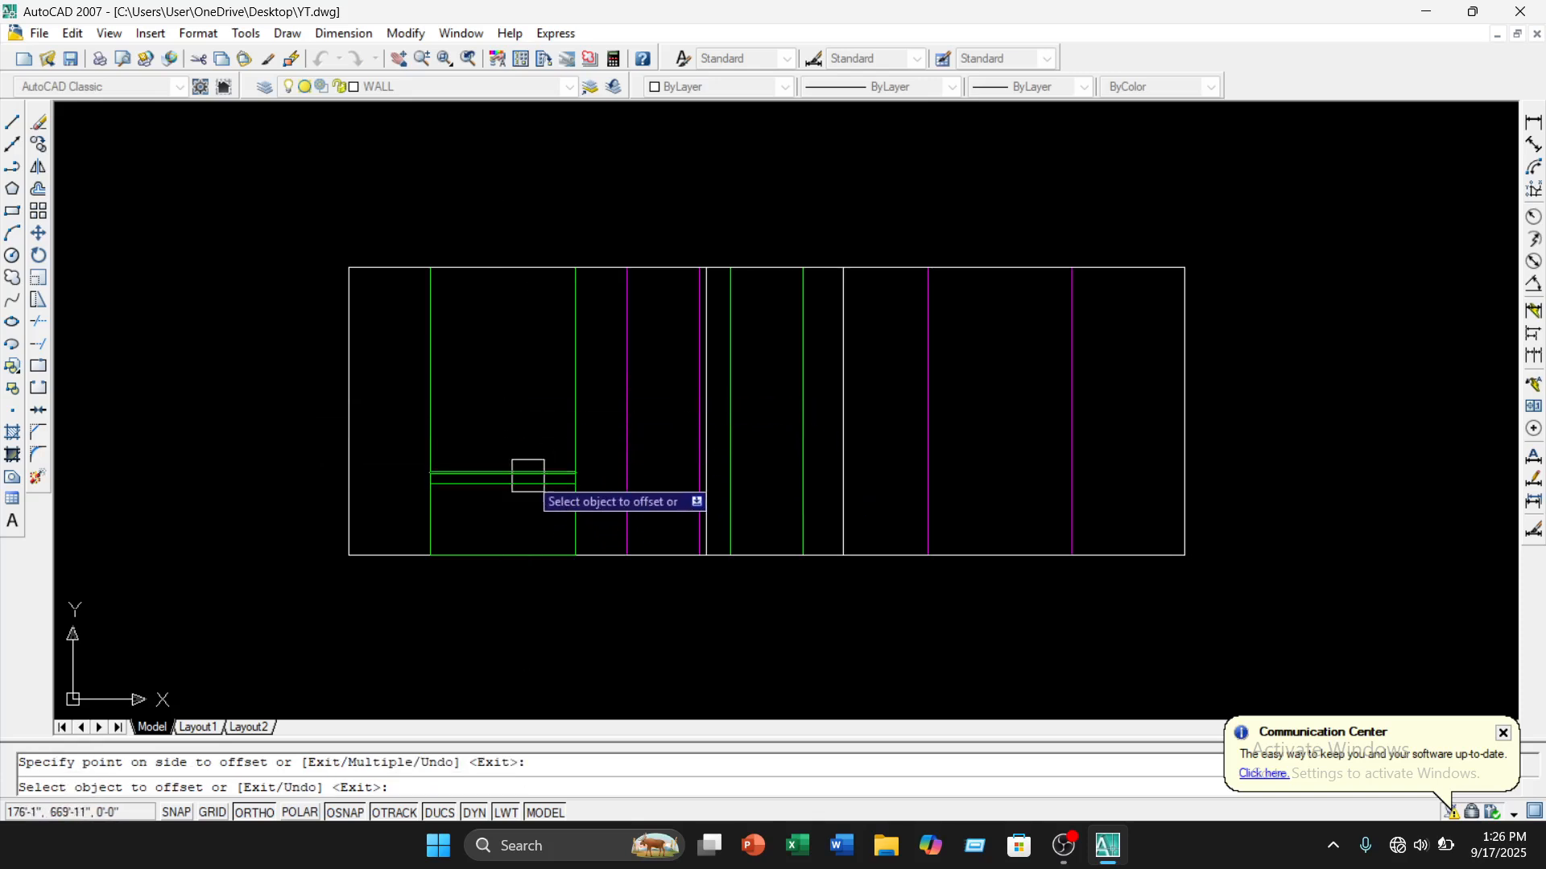
pyautogui.hotkey('ctrl', 'z')
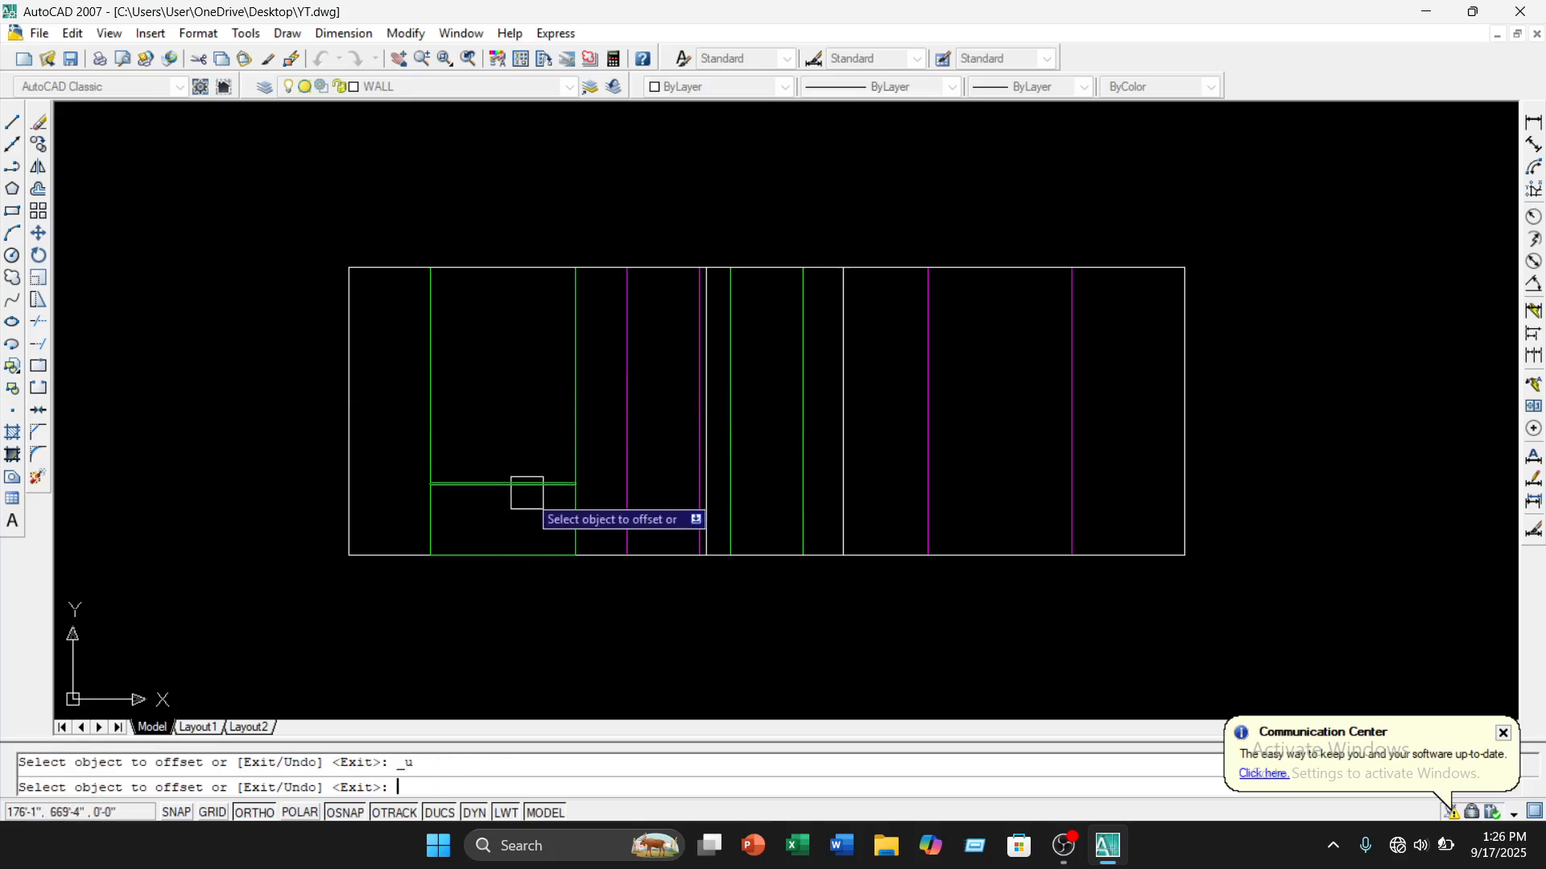
pyautogui.press('Escape')
# Offset the left window's sill line 4.5' upward to form the window head
pyautogui.write('o')
pyautogui.press('Return')
pyautogui.write('4')
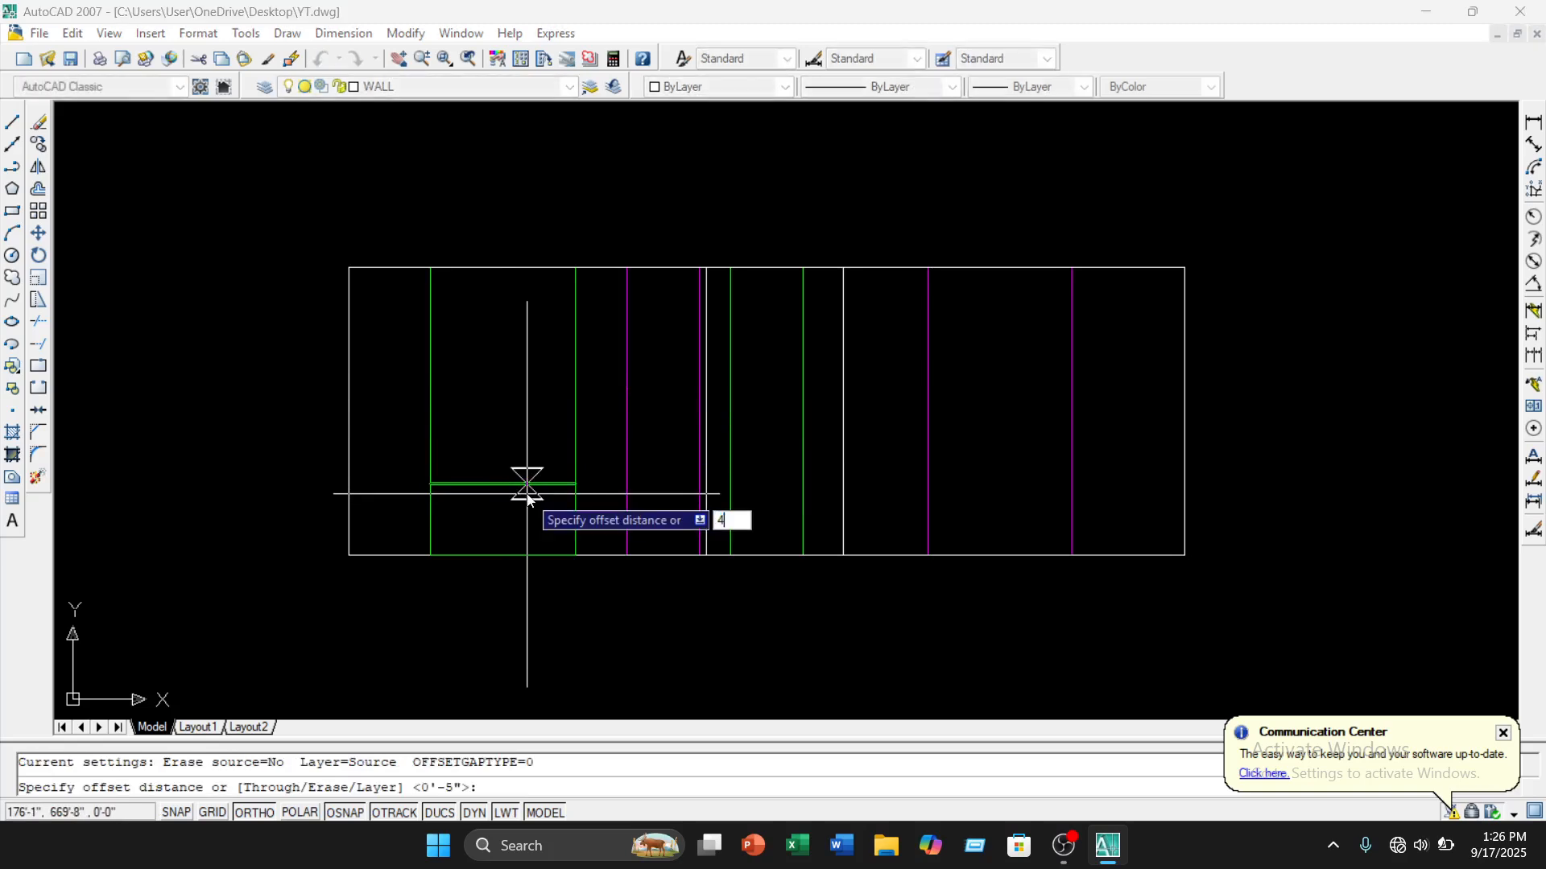
pyautogui.write(".5'")
pyautogui.press('Return')
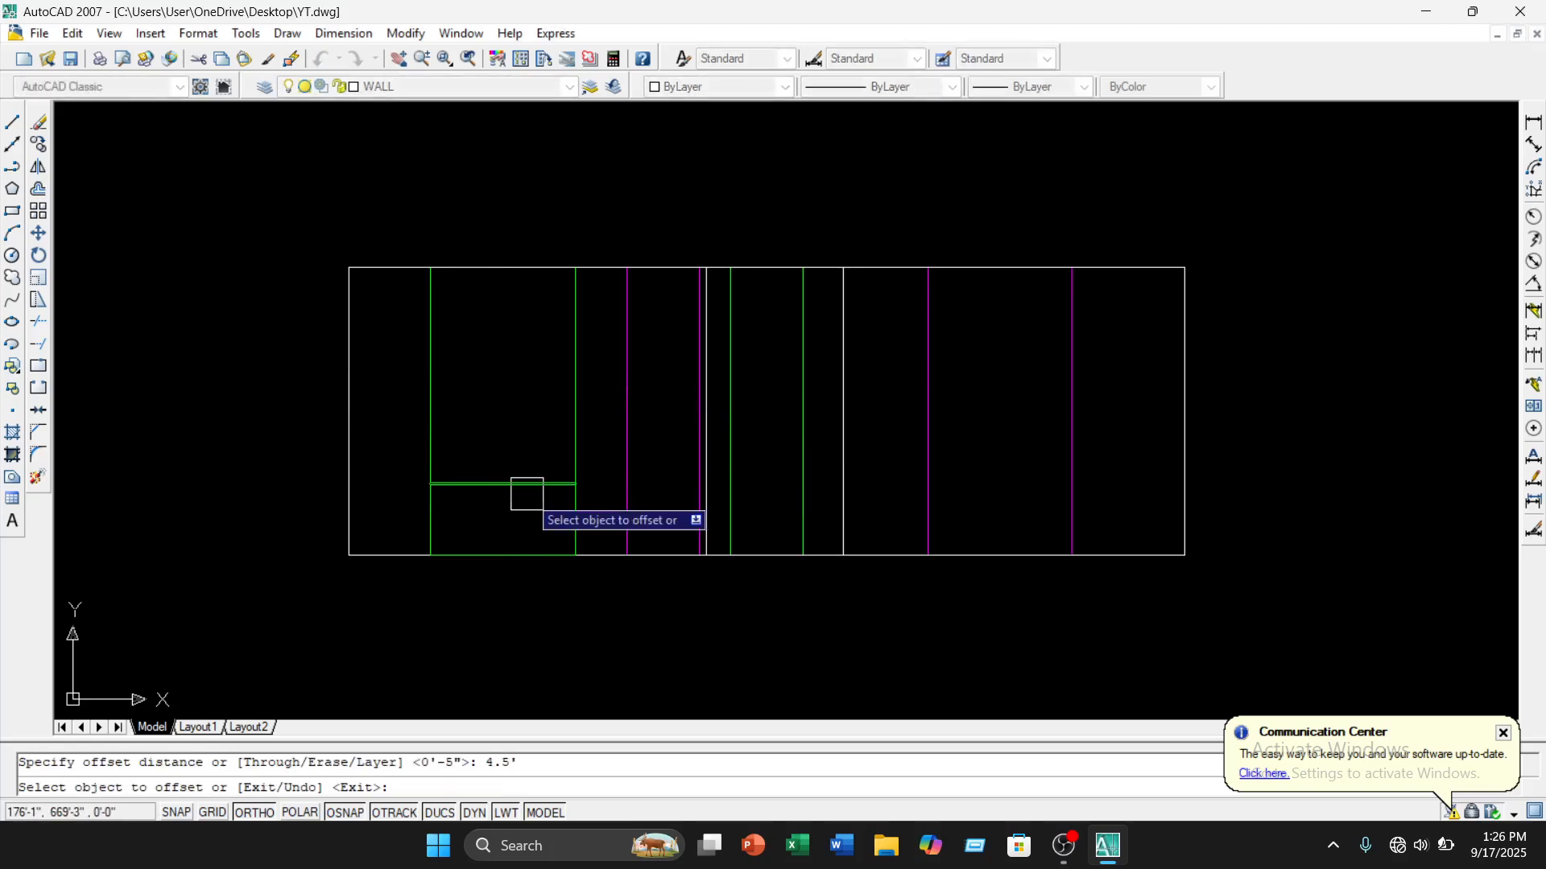
pyautogui.click(515, 483)
pyautogui.click(512, 347)
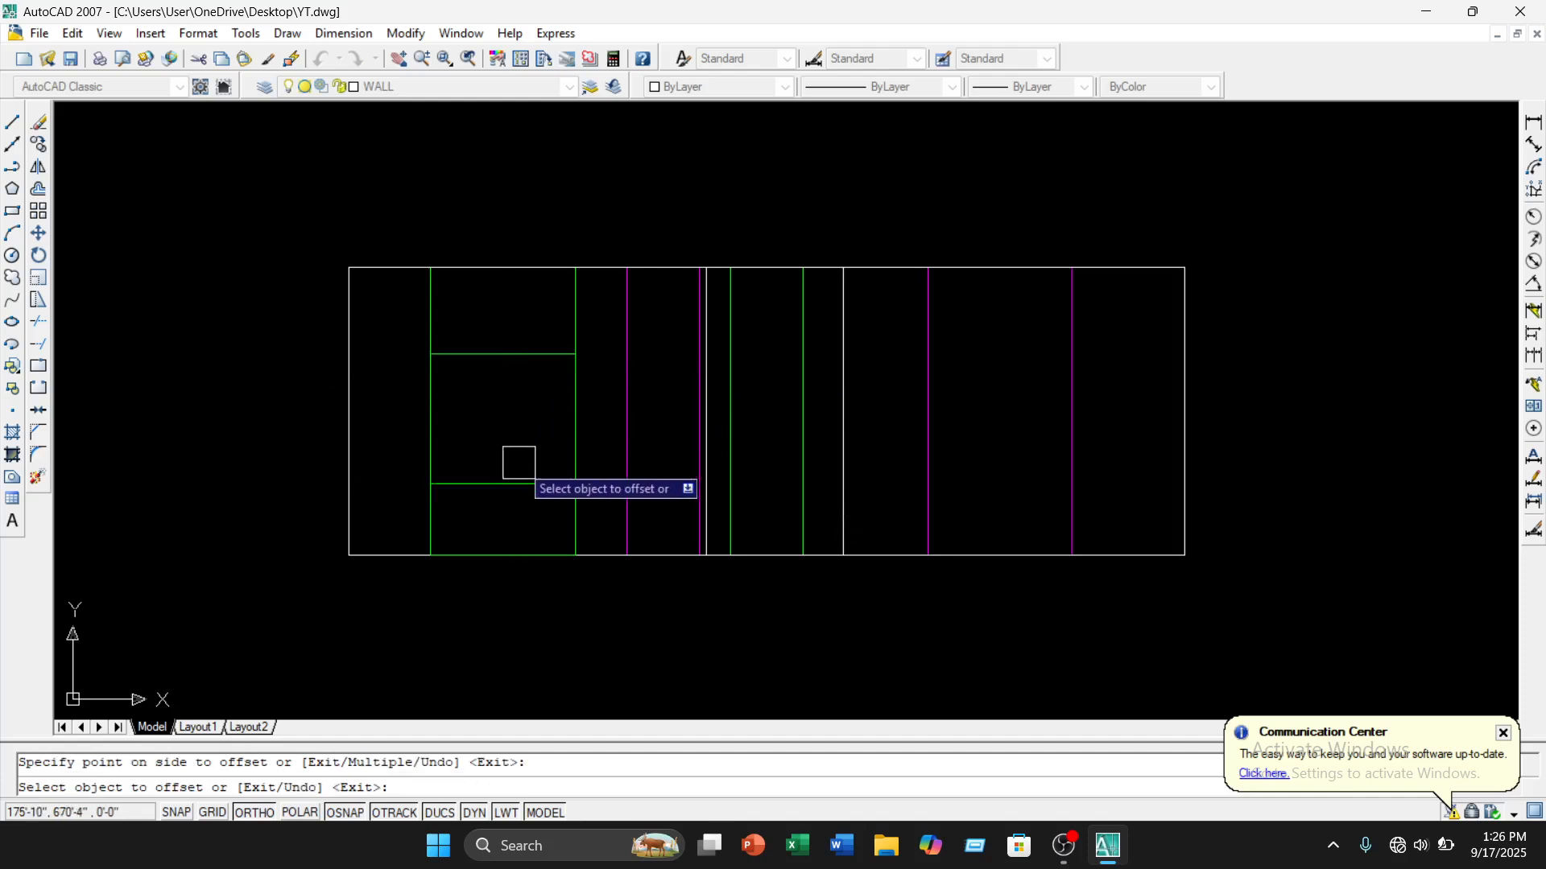
pyautogui.press('Escape')
# Trim the two leftmost green vertical lines above the window head
pyautogui.scroll(-2, 509, 467)
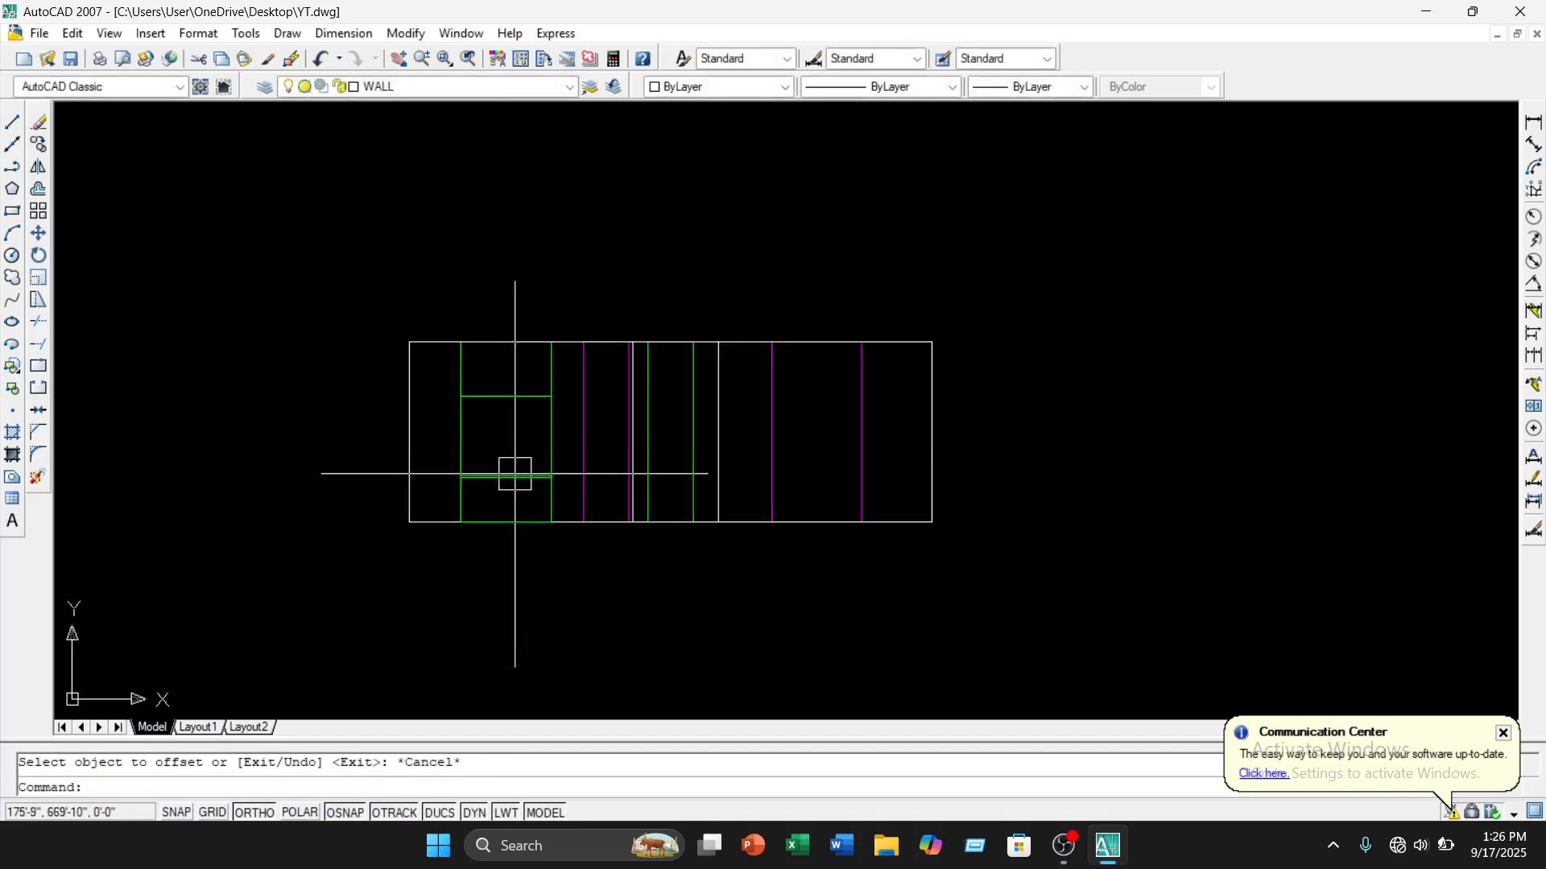
pyautogui.write('tr')
pyautogui.press('Return')
pyautogui.press('Return')
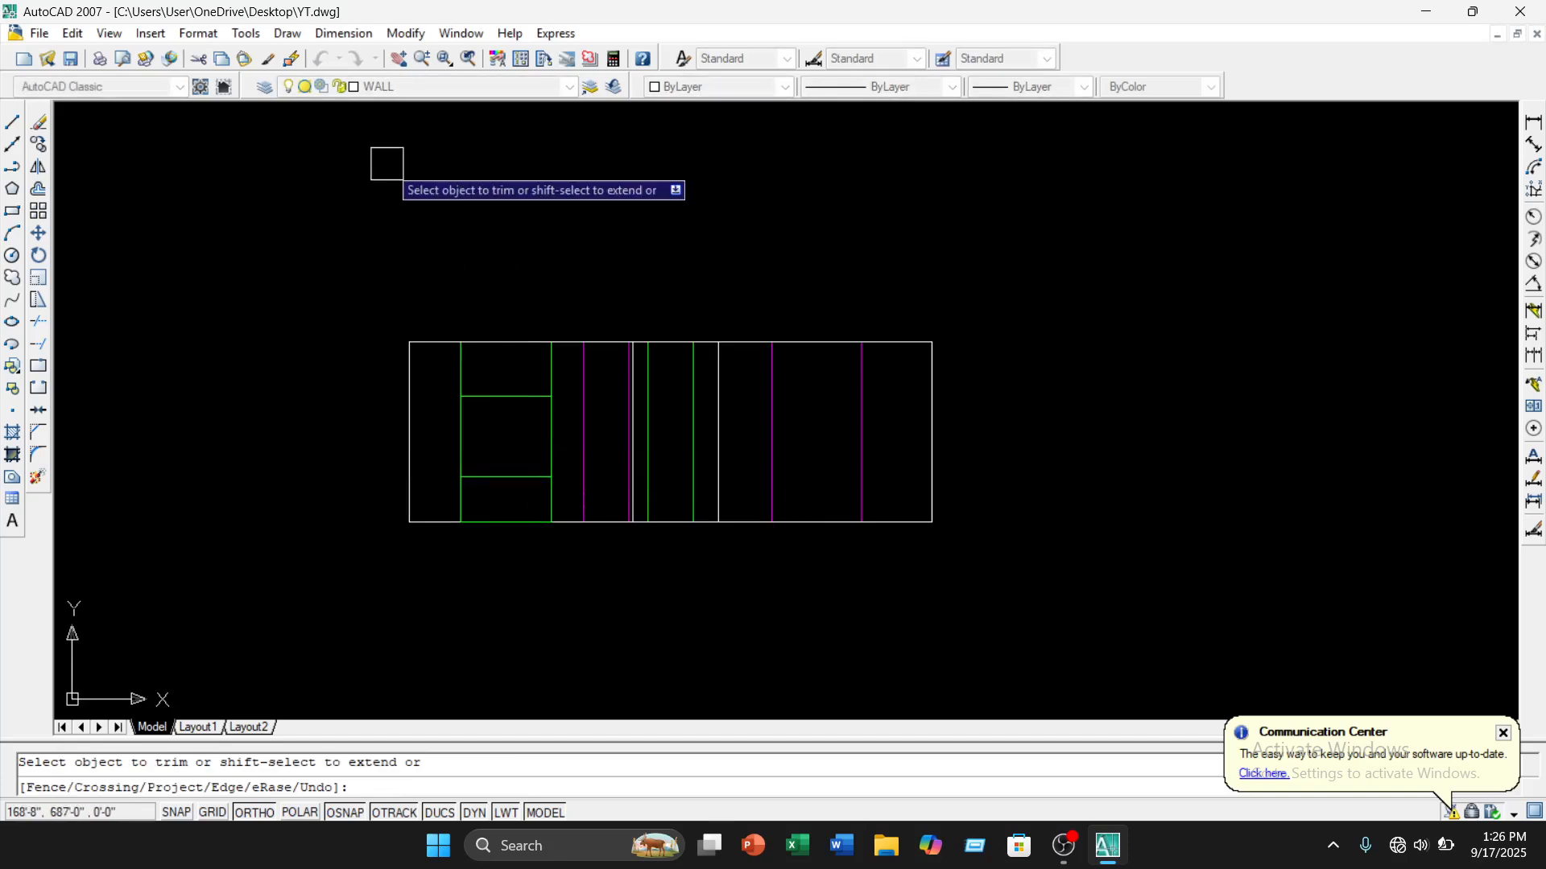
pyautogui.scroll(4, 575, 402)
pyautogui.click(554, 298)
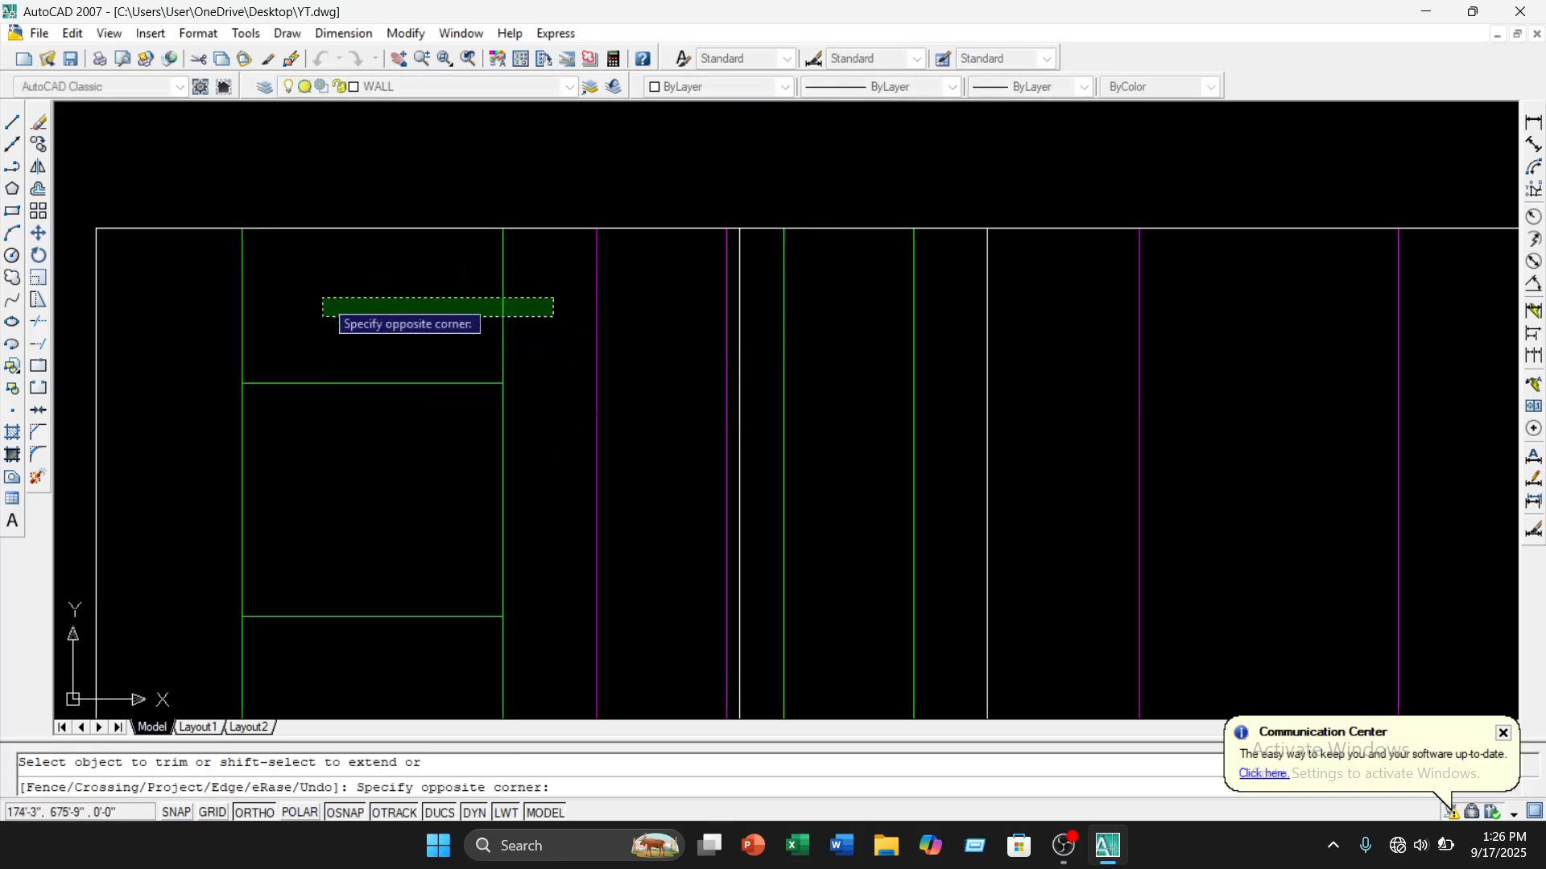
pyautogui.click(160, 262)
pyautogui.scroll(-2, 177, 320)
pyautogui.moveTo(177, 321); pyautogui.dragTo(352, 249, button='middle')
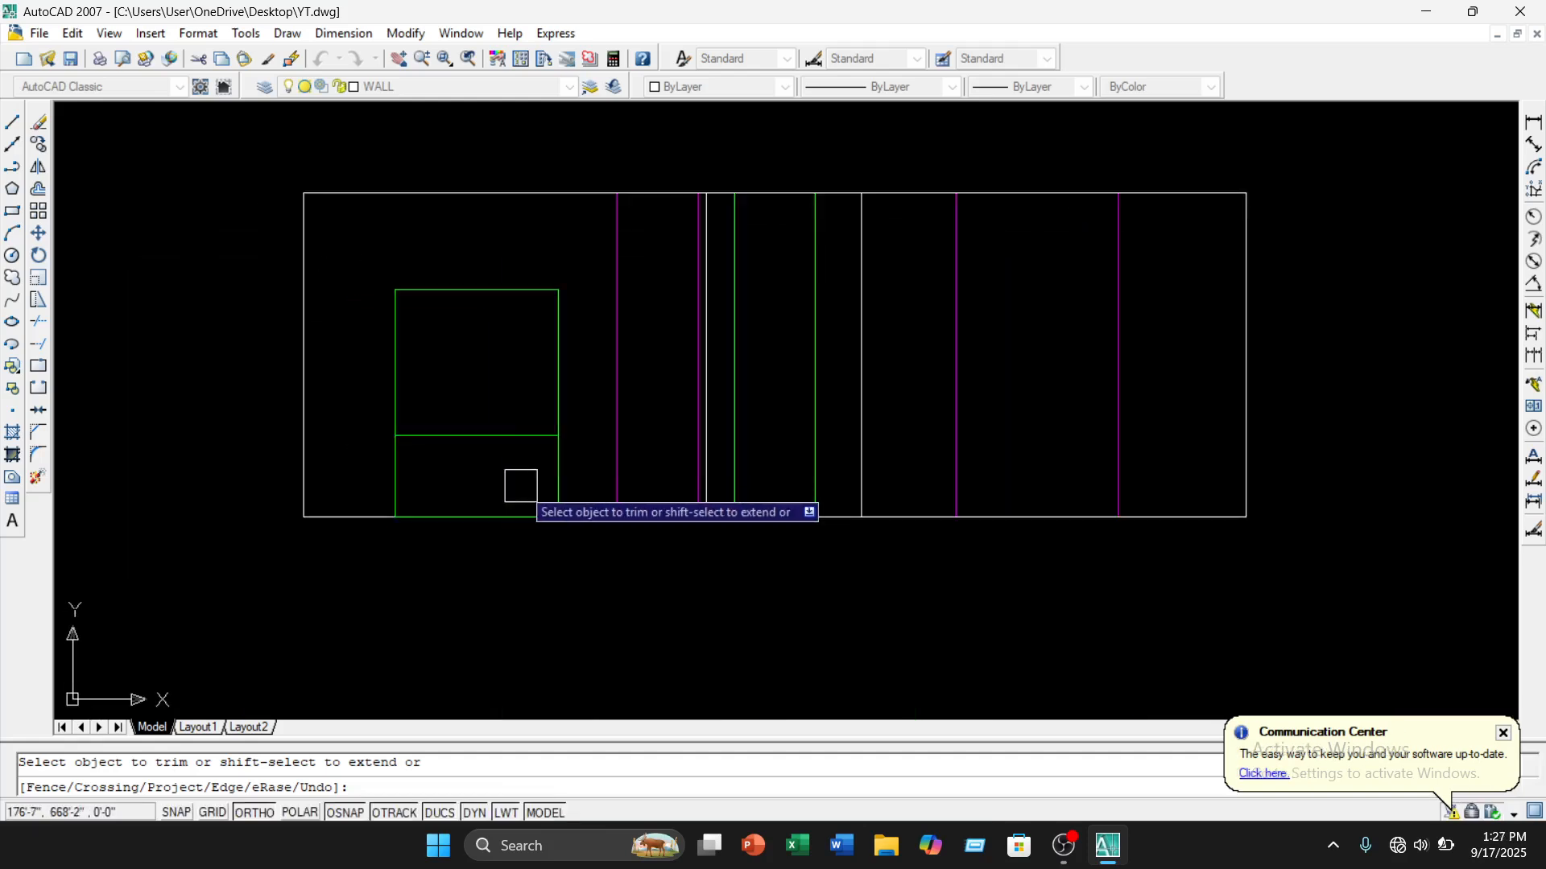
# Trim the two leftmost green vertical lines below the window sill, leaving a closed window rectangle
pyautogui.scroll(3, 548, 483)
pyautogui.click(650, 441)
pyautogui.click(200, 451)
pyautogui.scroll(-3, 242, 452)
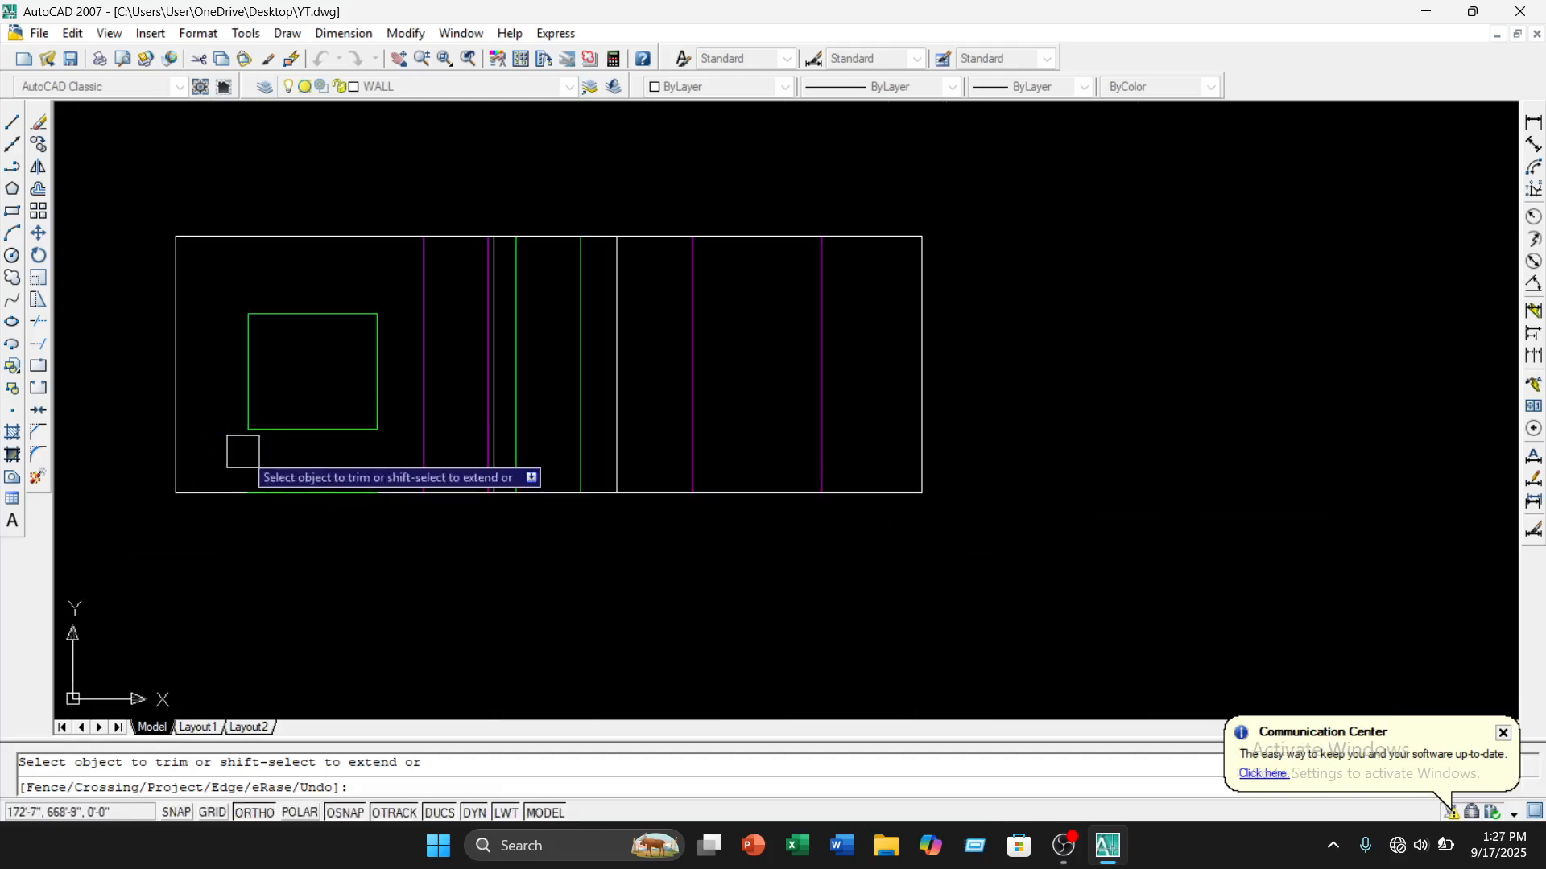
pyautogui.scroll(-2, 243, 452)
pyautogui.moveTo(321, 455); pyautogui.dragTo(435, 453, button='middle')
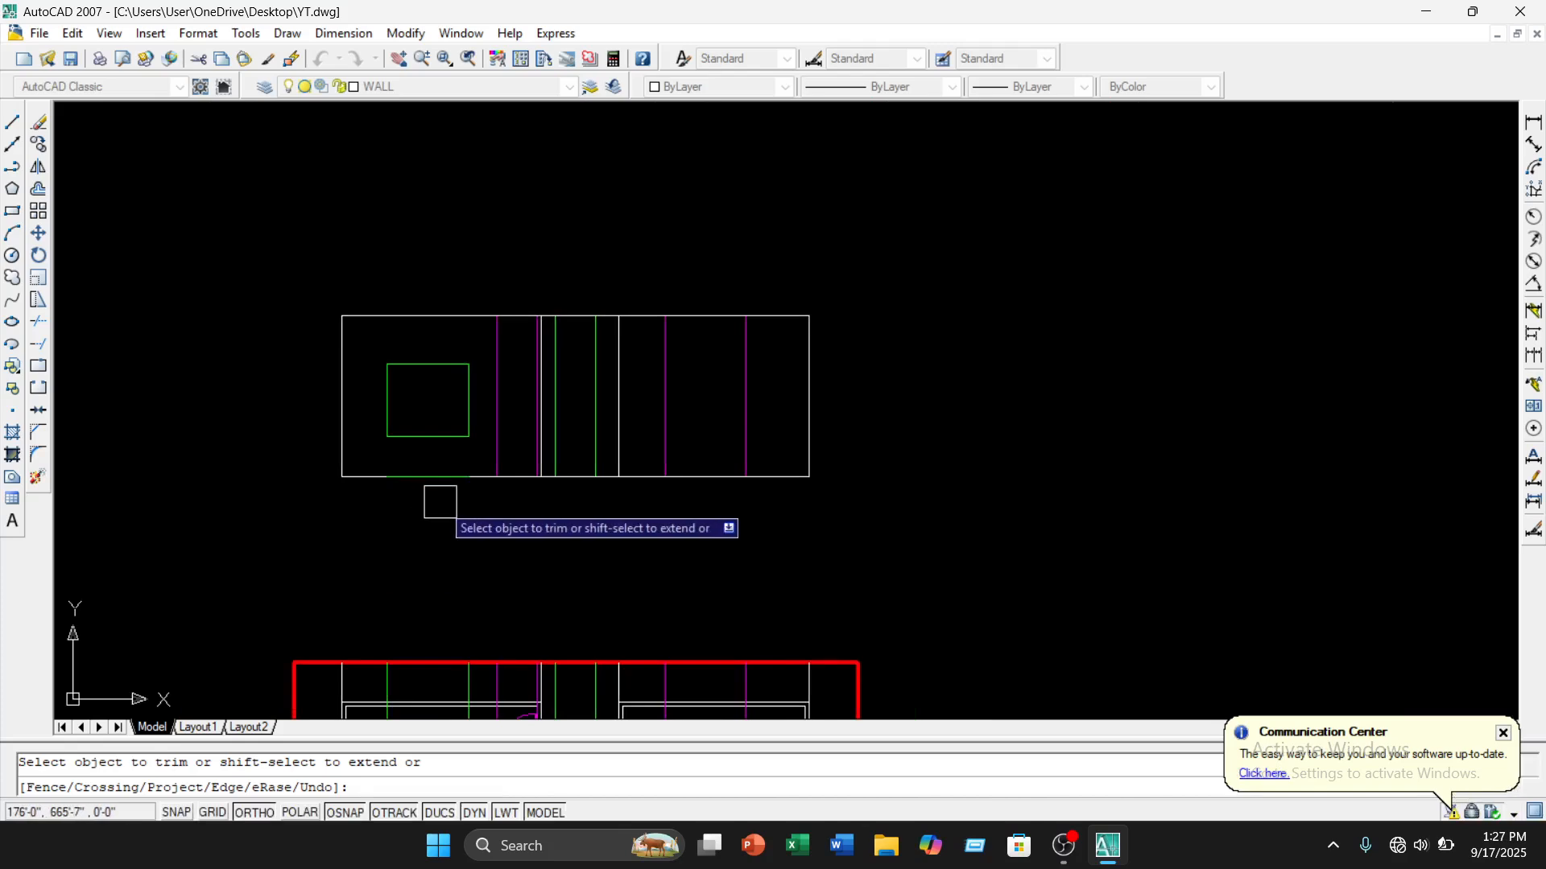
pyautogui.press('Escape')
# Draw a vertical line through the left window from the midpoint of its head to the midpoint of its sill
pyautogui.scroll(2, 448, 487)
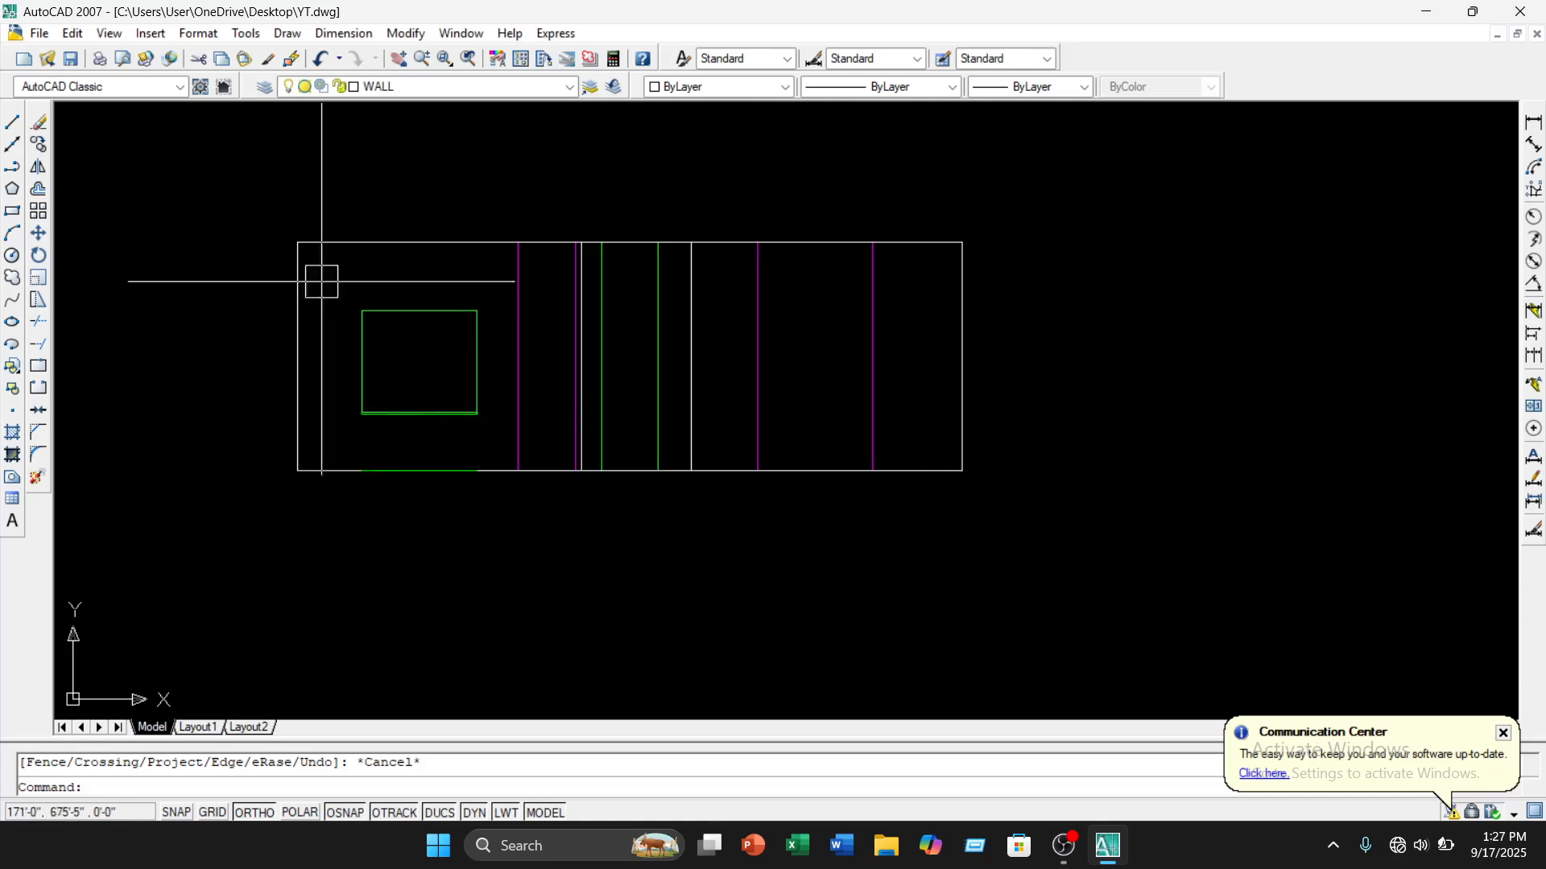
pyautogui.click(16, 123)
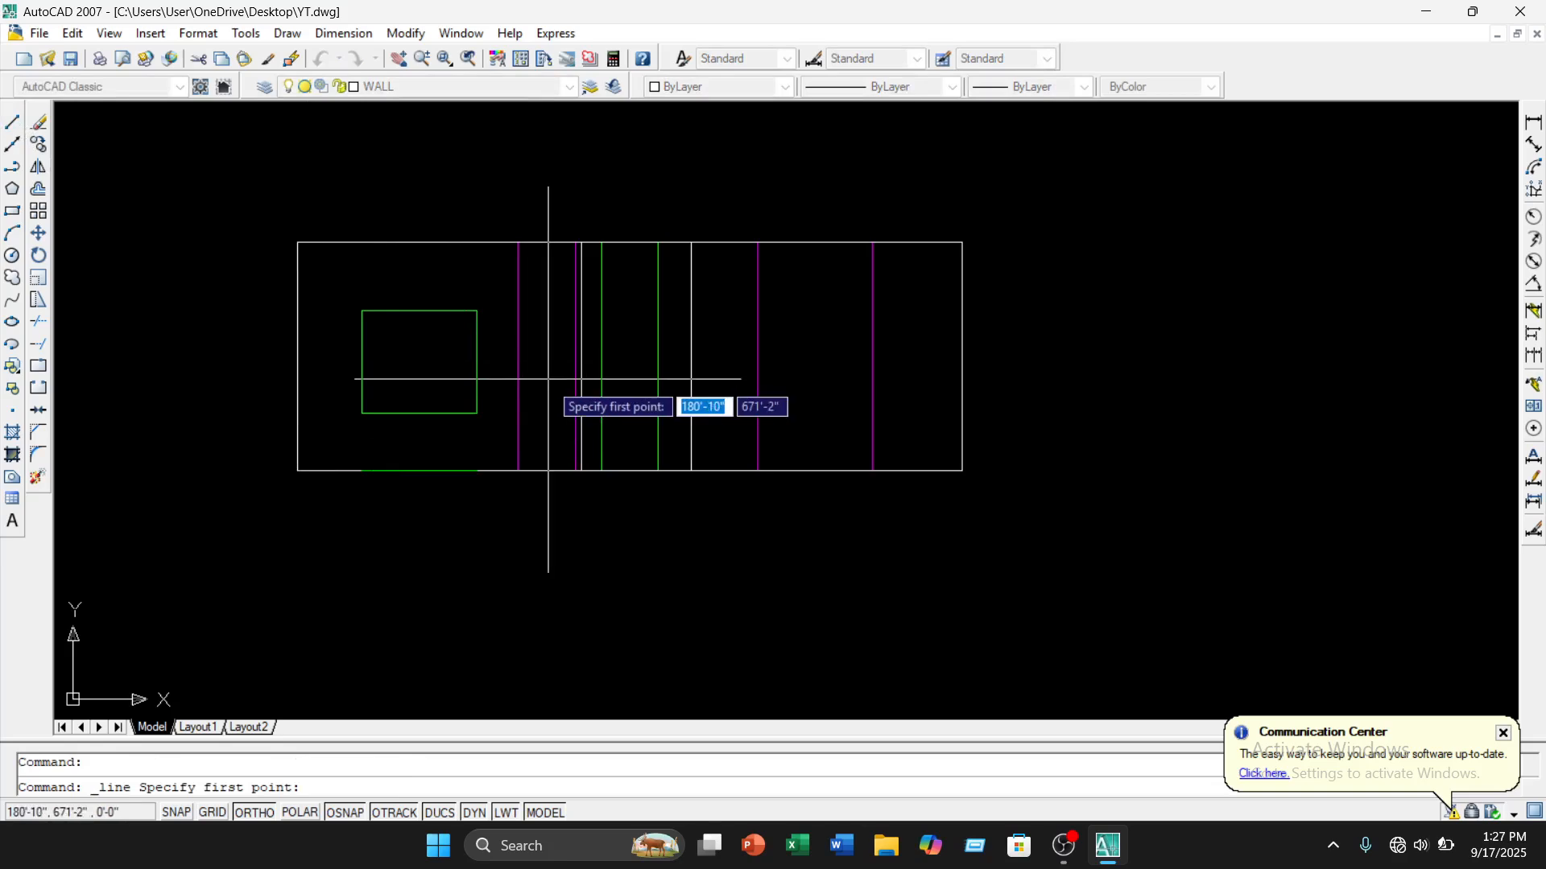
pyautogui.scroll(2, 538, 379)
pyautogui.click(371, 282)
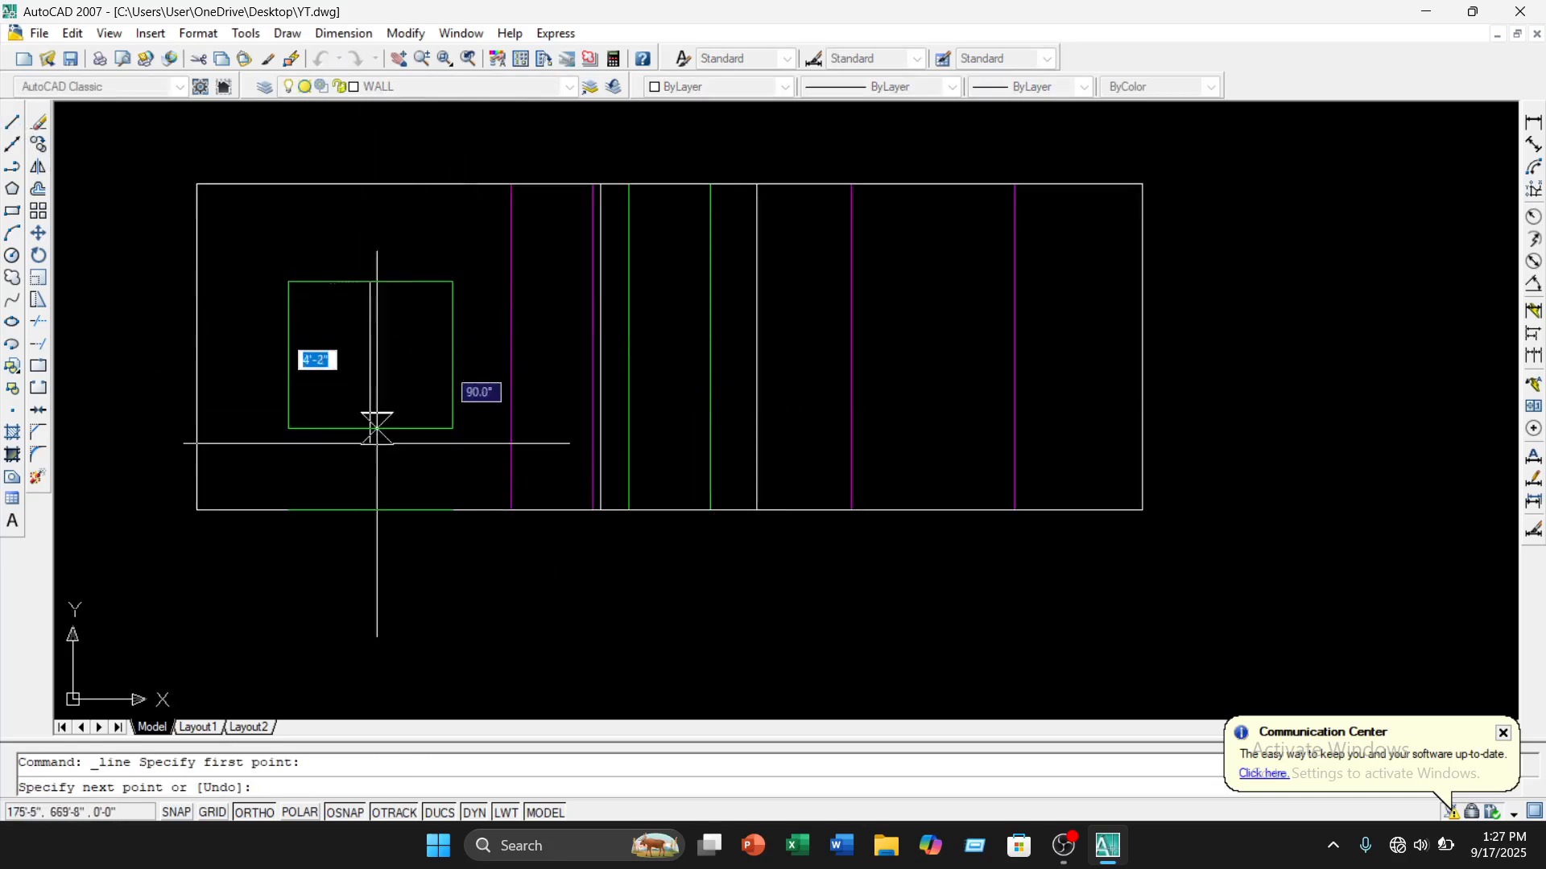
pyautogui.click(370, 428)
pyautogui.press('Escape')
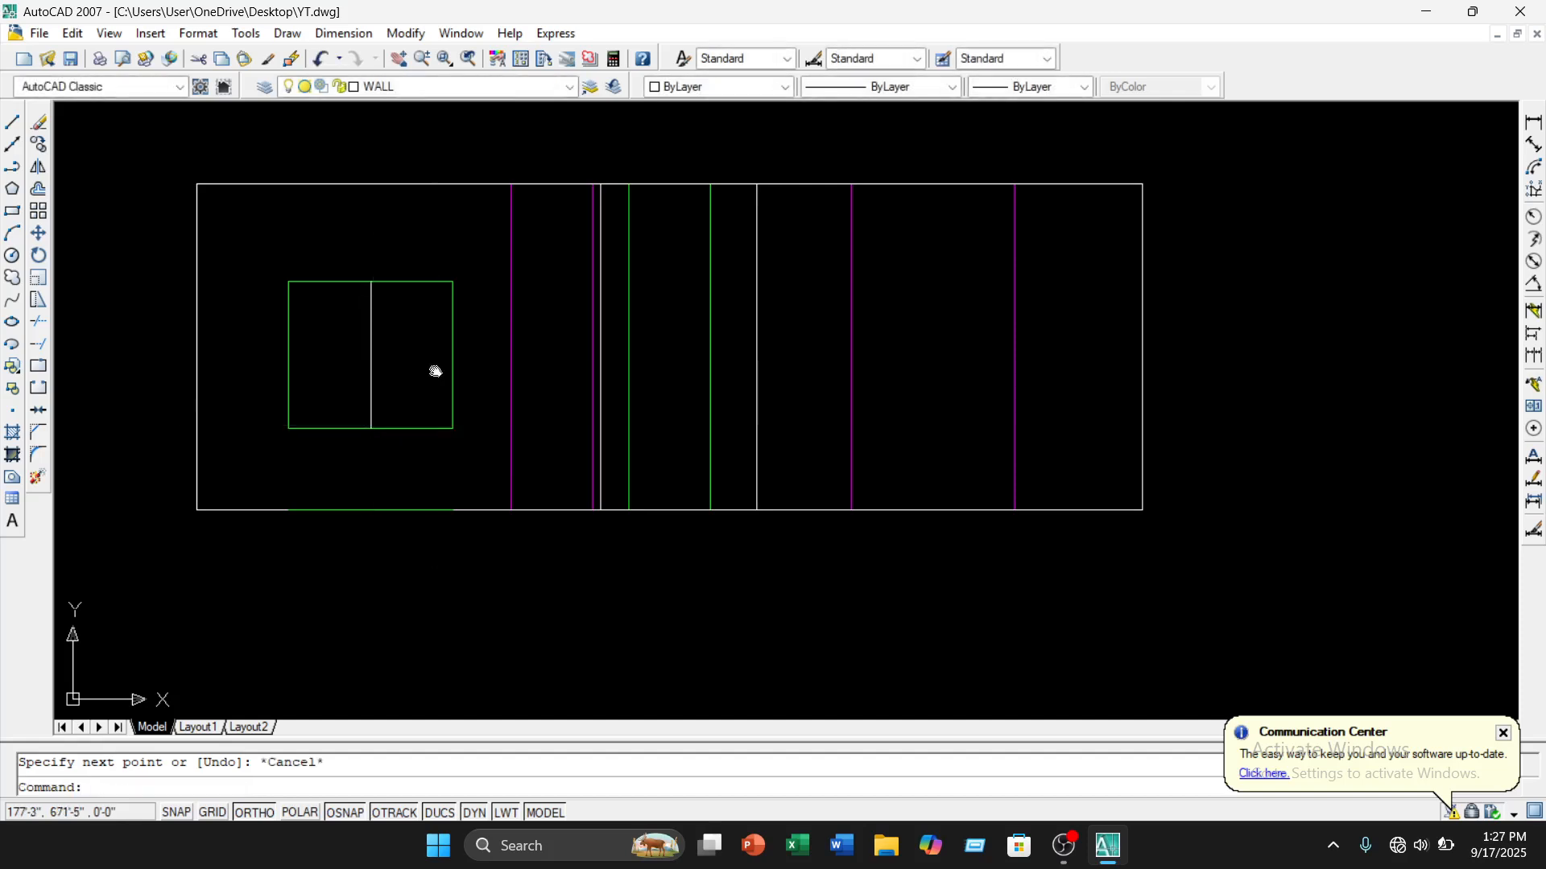
# Offset all four edges of the left window 3" inward to form the frame thickness
pyautogui.moveTo(418, 360); pyautogui.dragTo(450, 391, button='middle')
pyautogui.write('o')
pyautogui.press('Return')
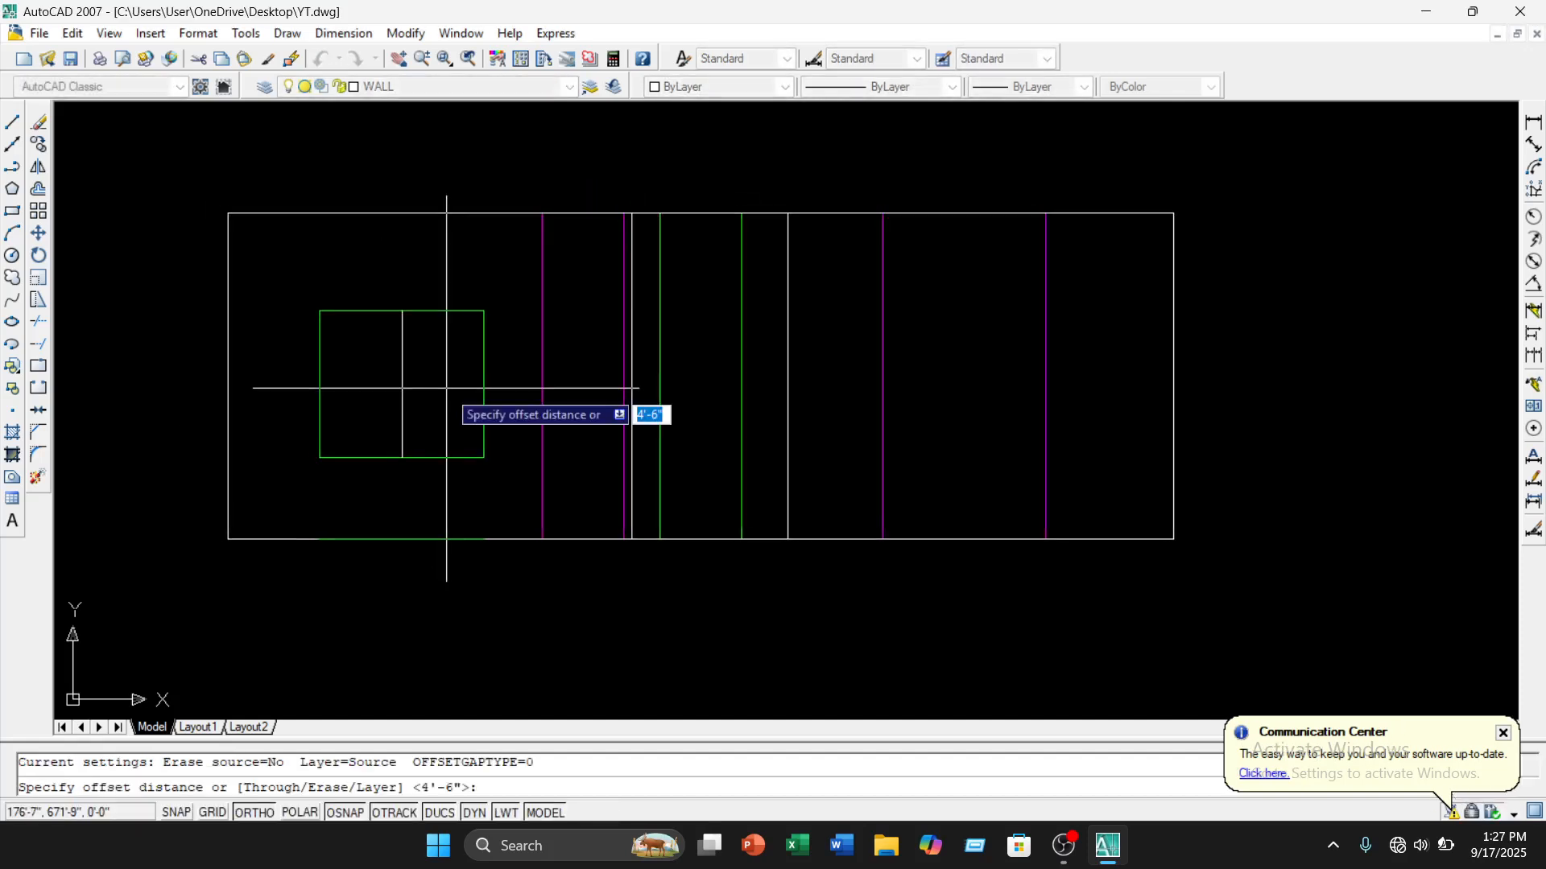
pyautogui.write('3')
pyautogui.press('Return')
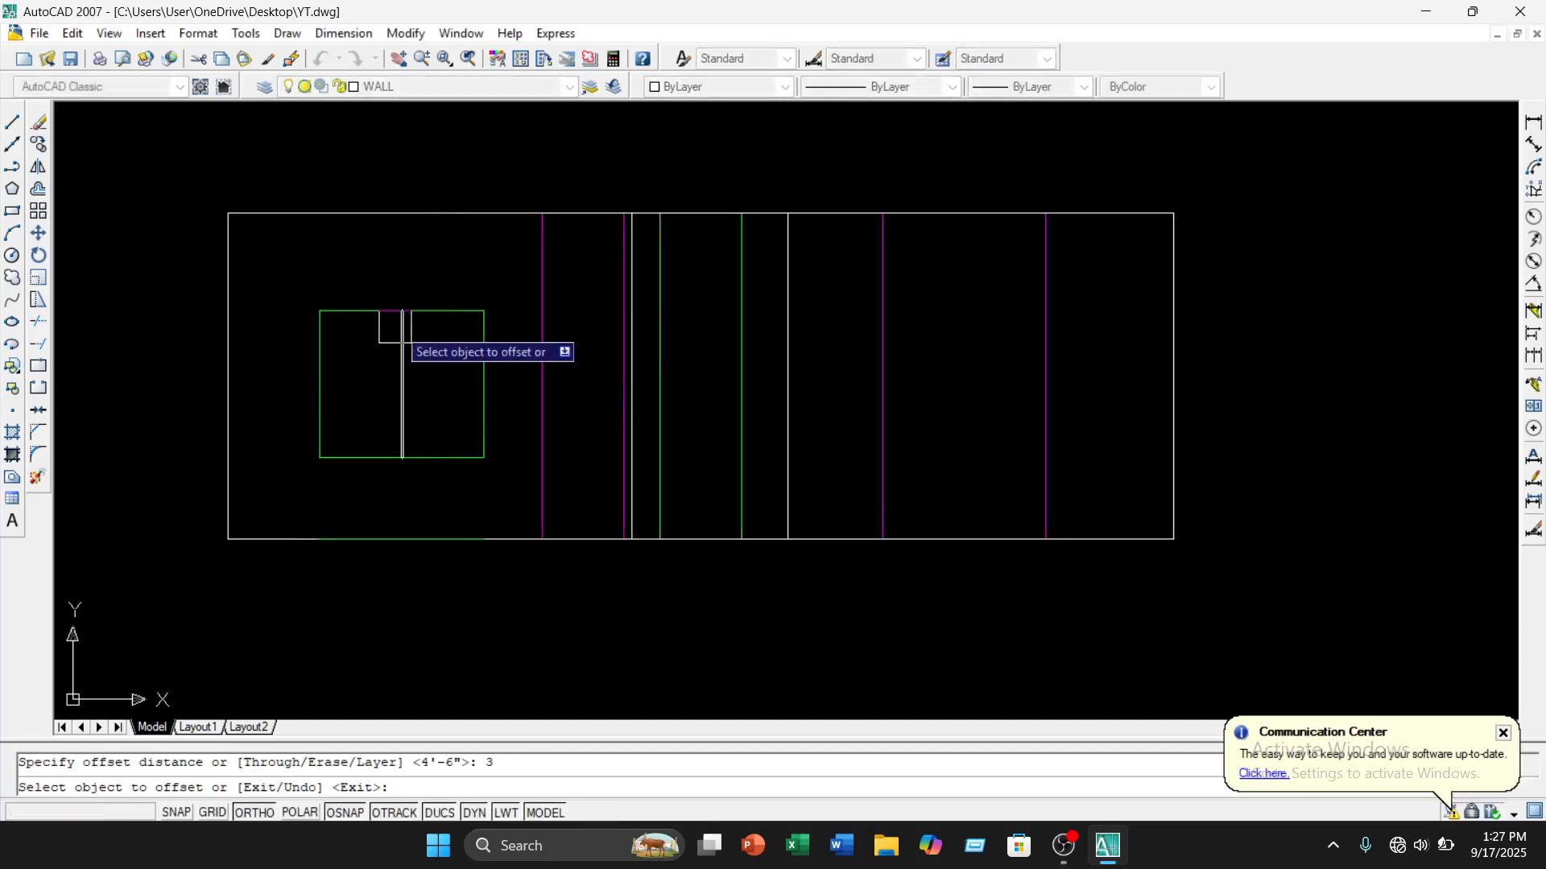
pyautogui.click(320, 362)
pyautogui.click(346, 371)
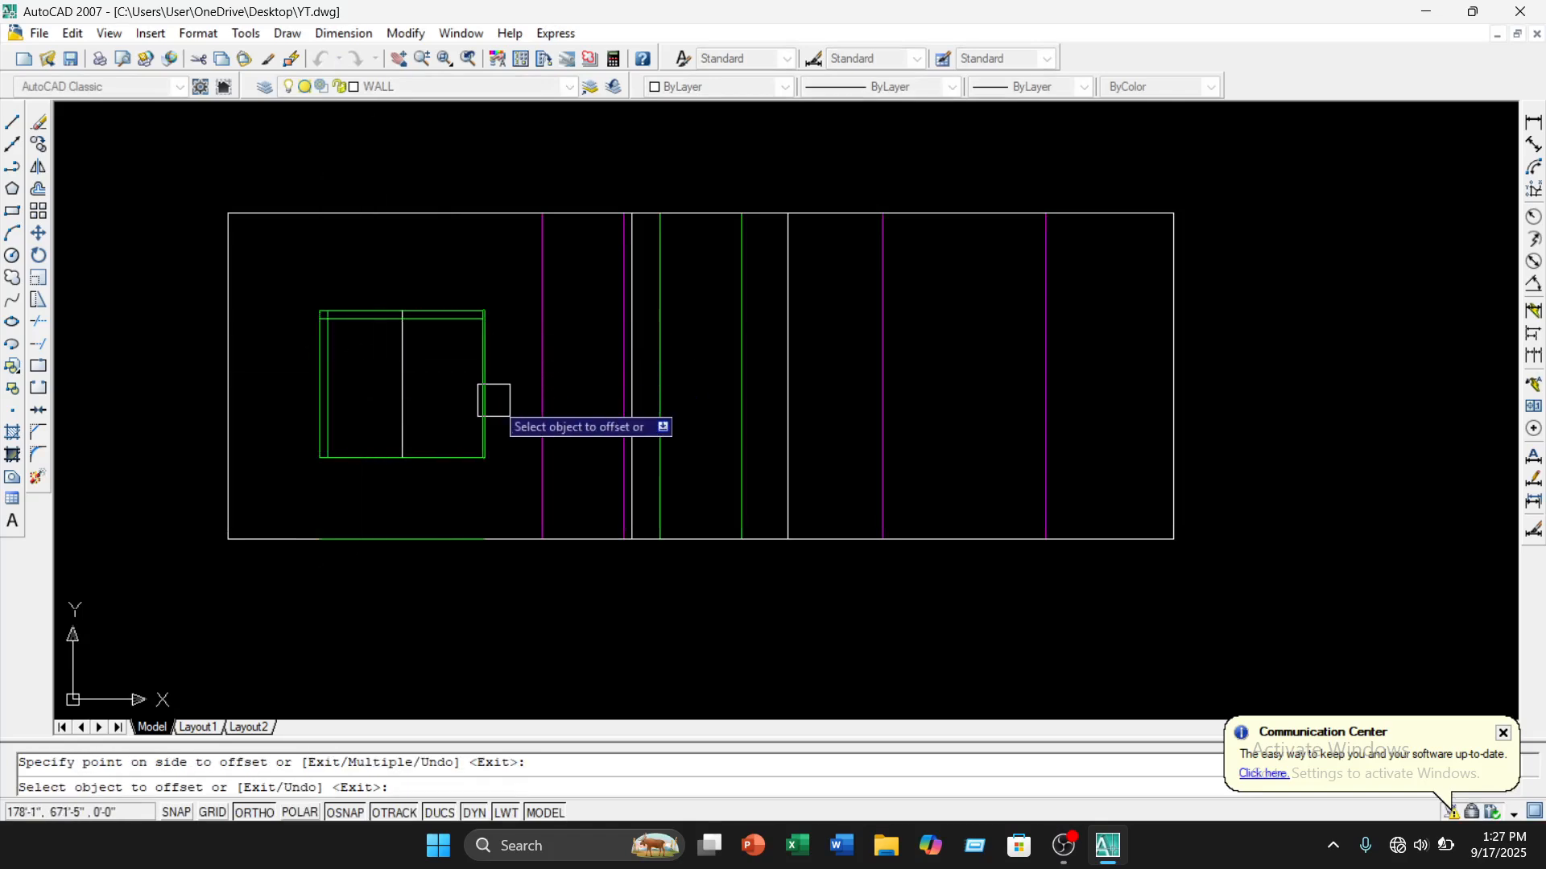
pyautogui.click(483, 402)
pyautogui.click(455, 409)
pyautogui.click(437, 458)
pyautogui.click(441, 424)
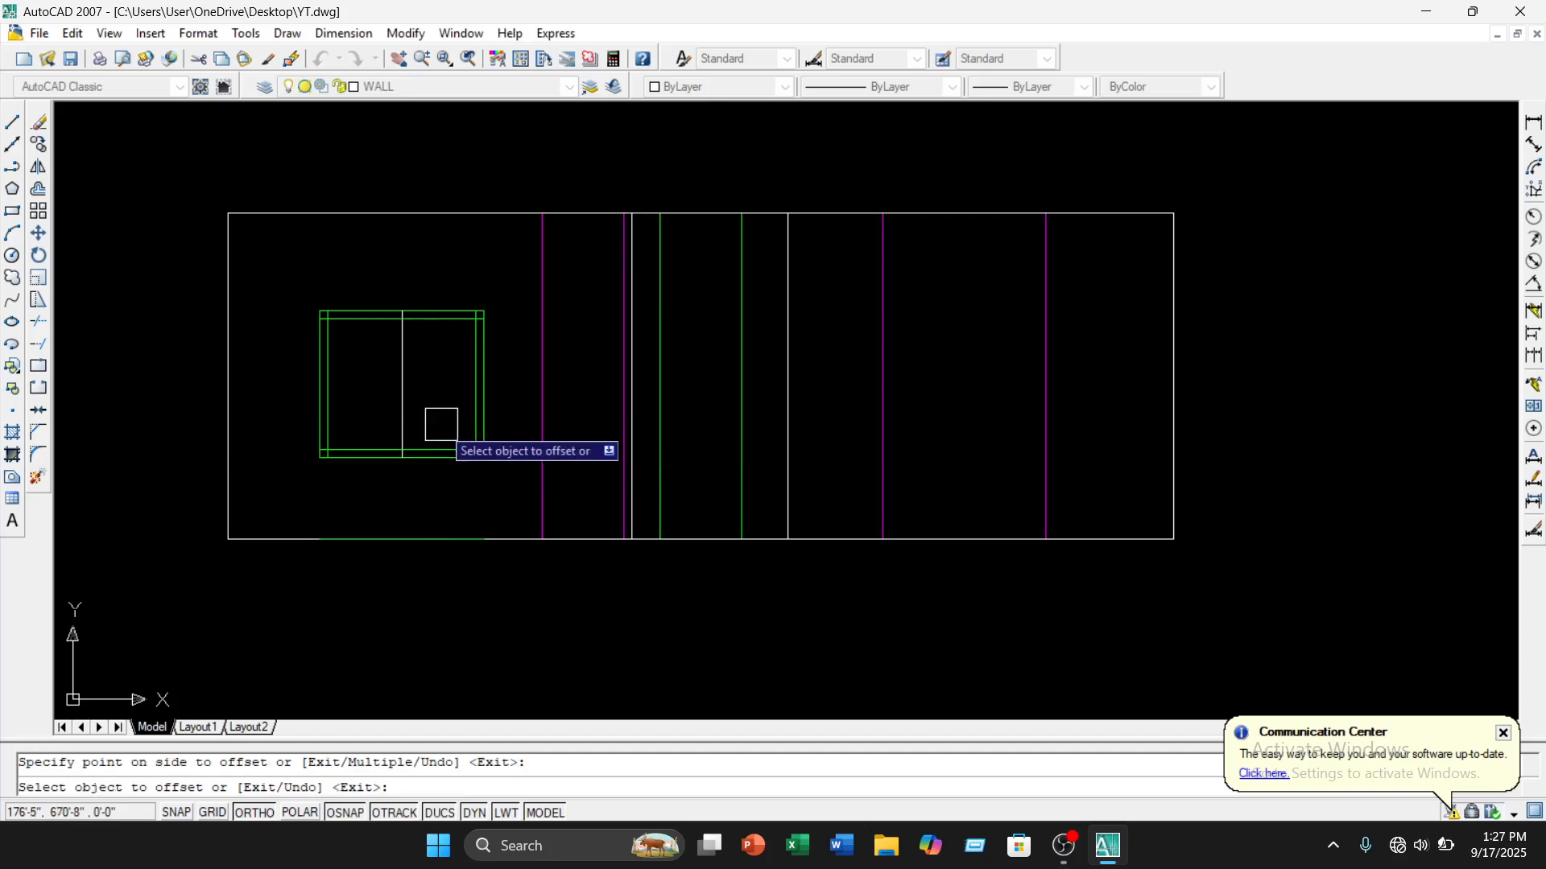
pyautogui.press('Escape')
# Offset the left window's vertical centre line 1.5" to both sides for the mullion and erase the original centre line
pyautogui.write('o')
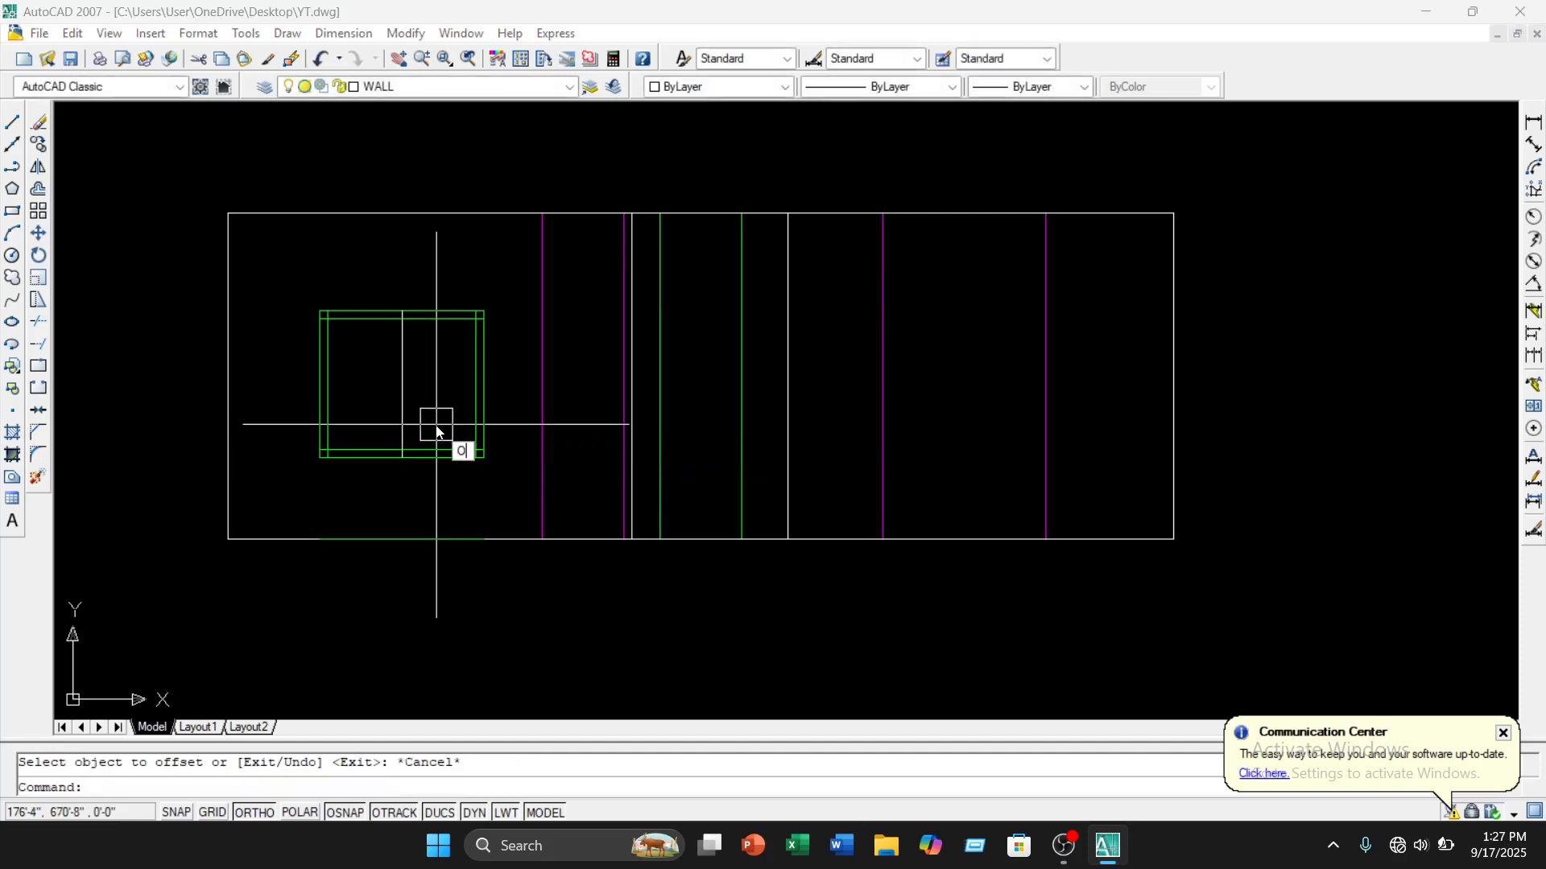
pyautogui.press('Return')
pyautogui.write('1.5')
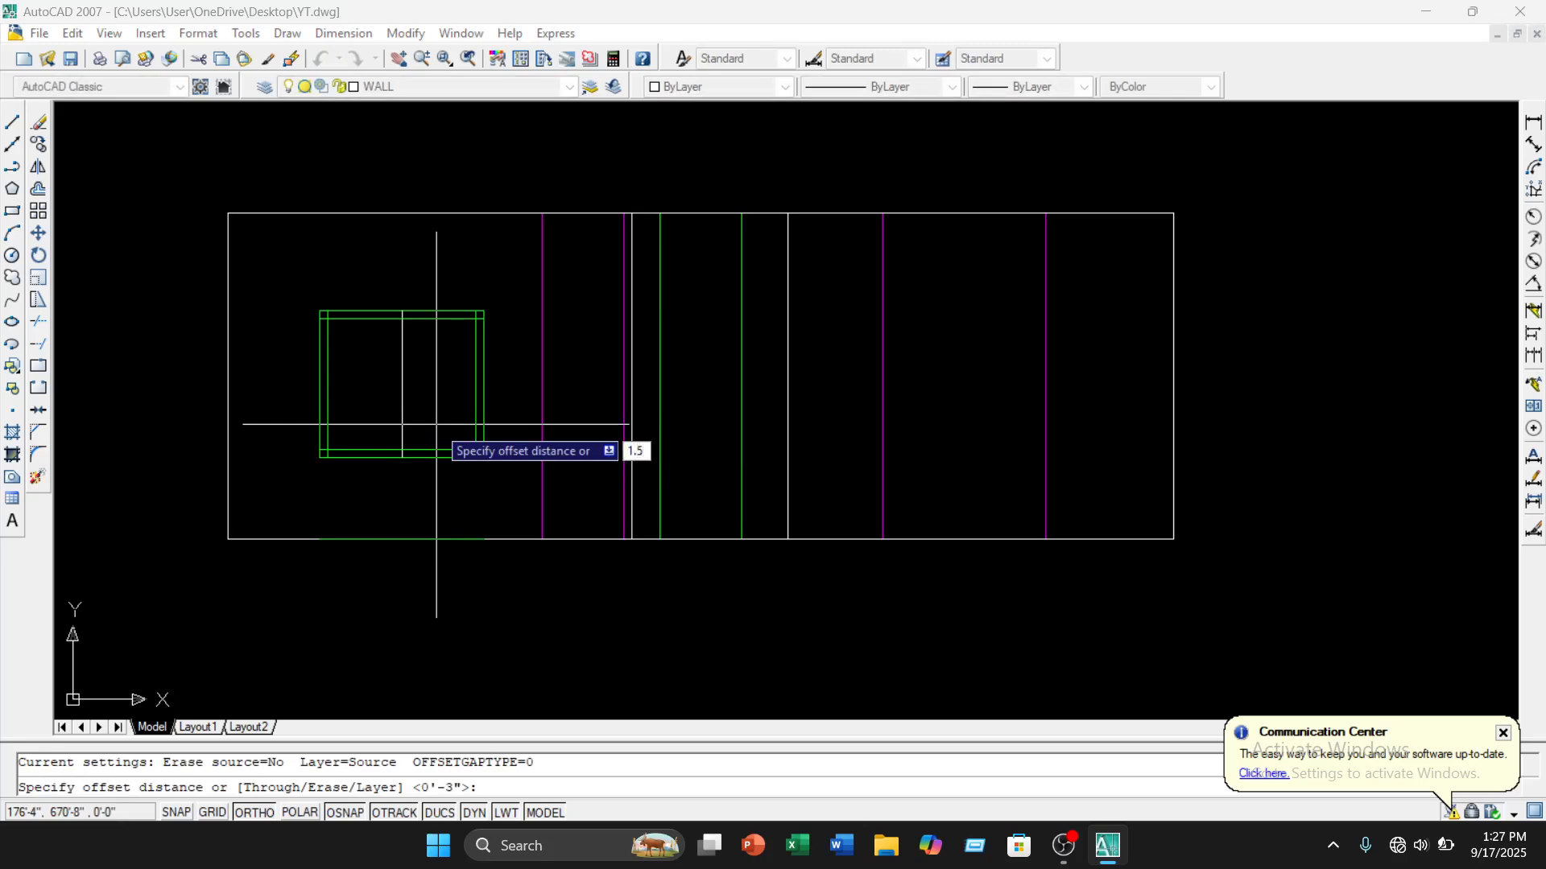
pyautogui.press('Return')
pyautogui.scroll(3, 399, 384)
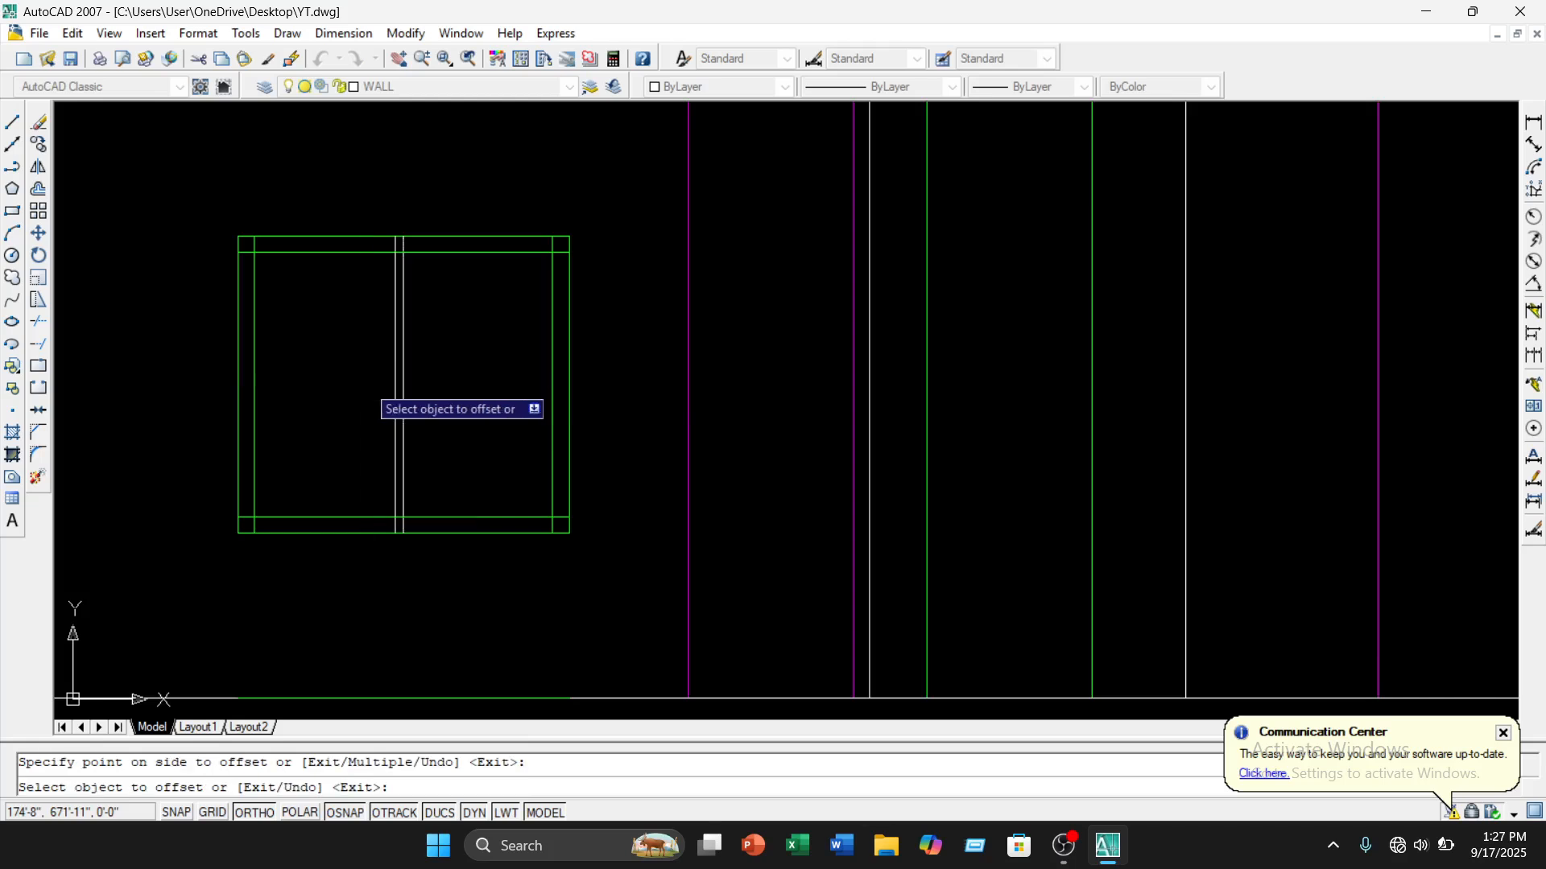
pyautogui.scroll(3, 364, 381)
pyautogui.click(429, 396)
pyautogui.click(499, 402)
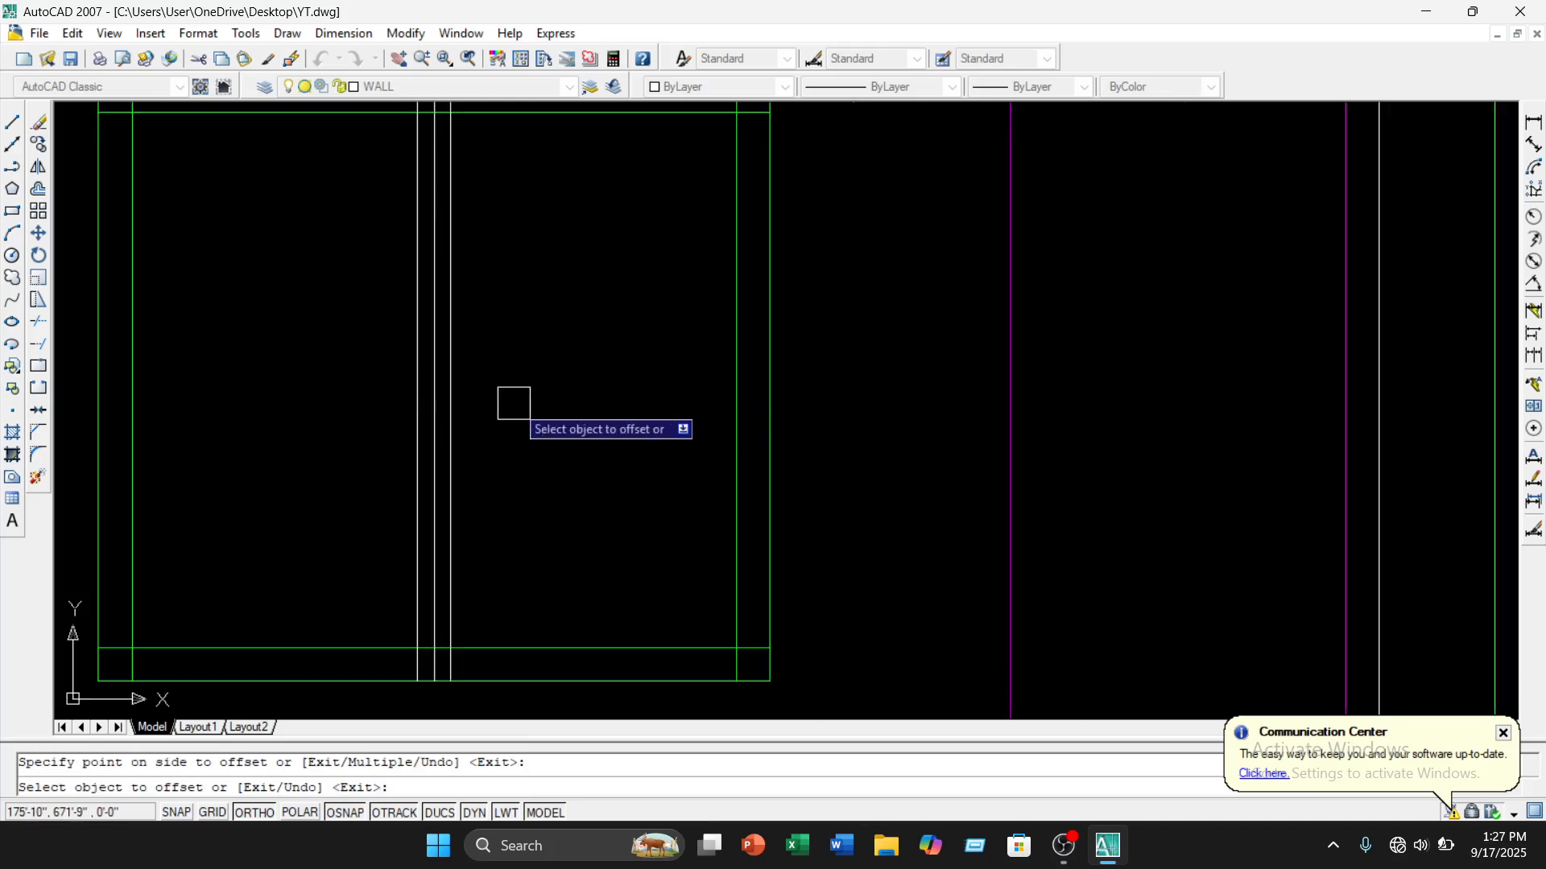
pyautogui.press('Escape')
pyautogui.scroll(-5, 431, 421)
pyautogui.click(471, 366)
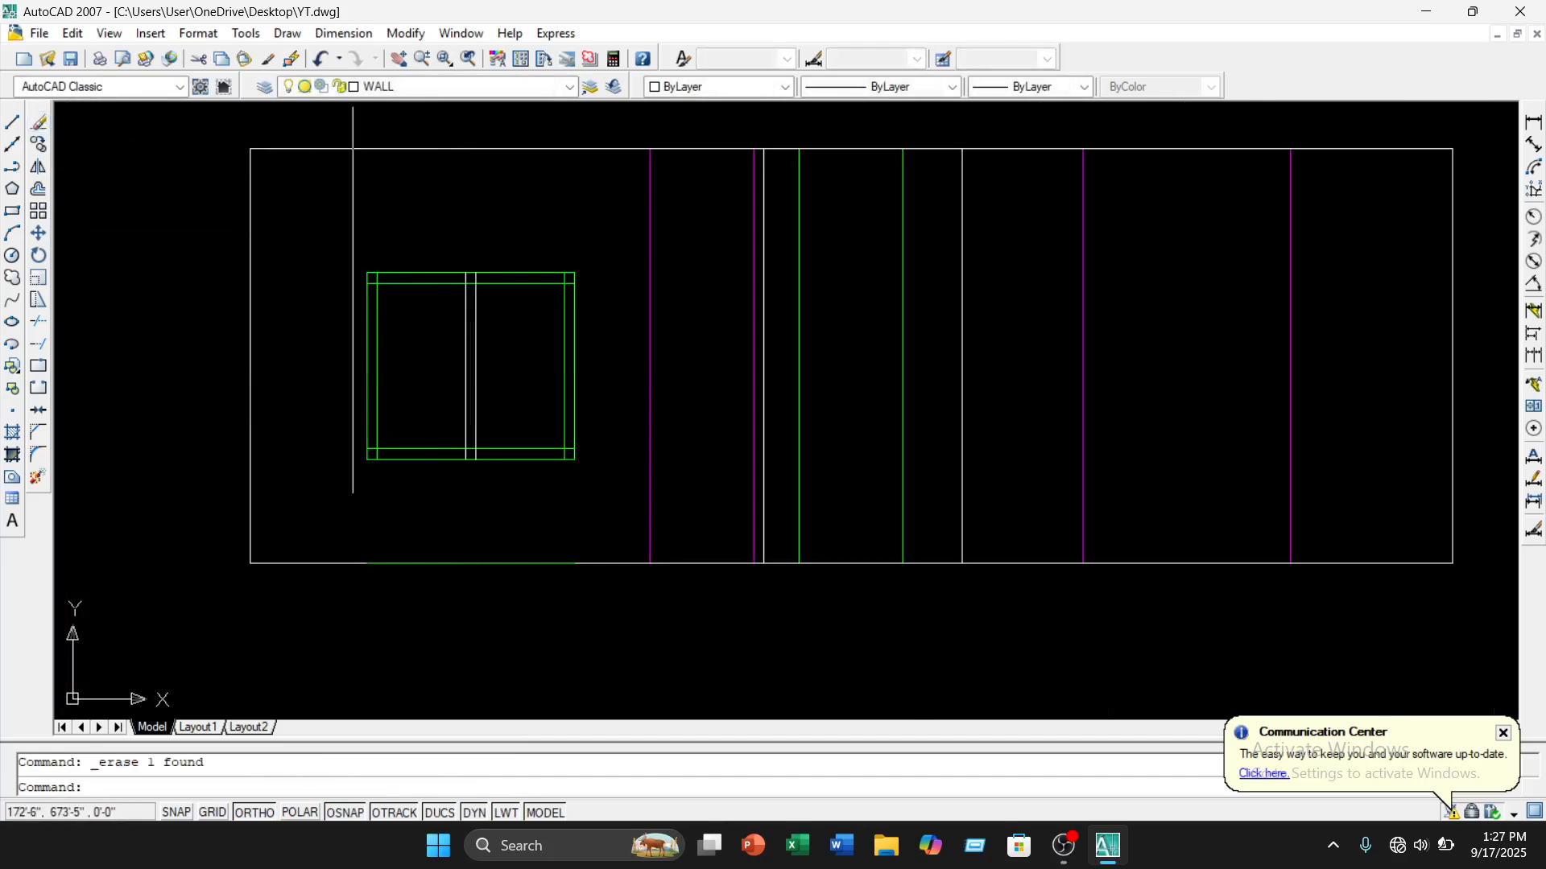
# Trim the overlapping inner frame lines at the left window's upper-left corner
pyautogui.press('Return')
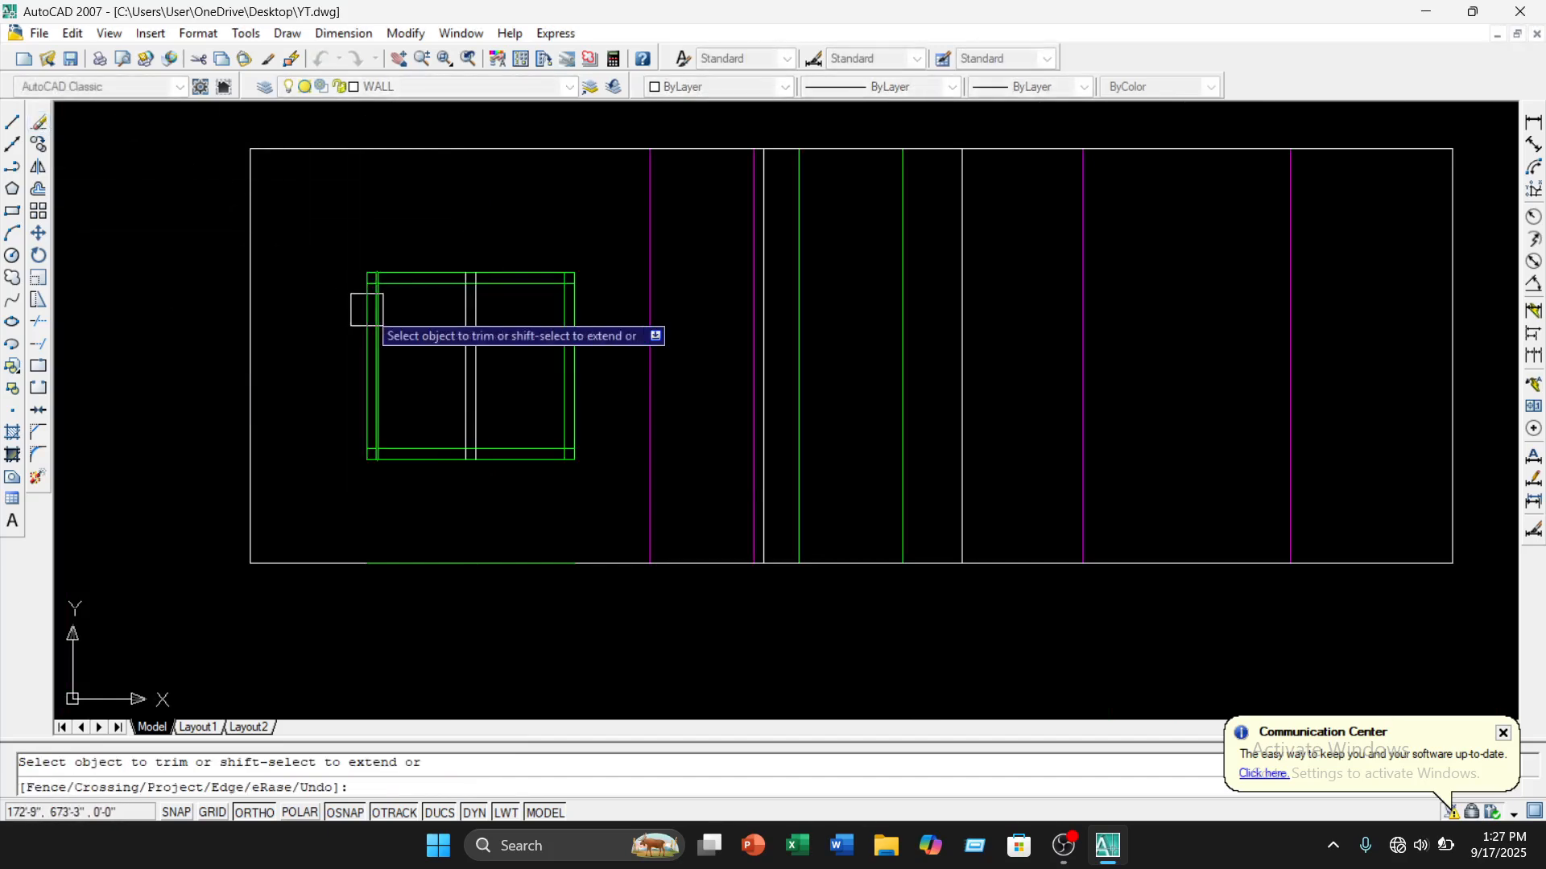
pyautogui.scroll(5, 367, 309)
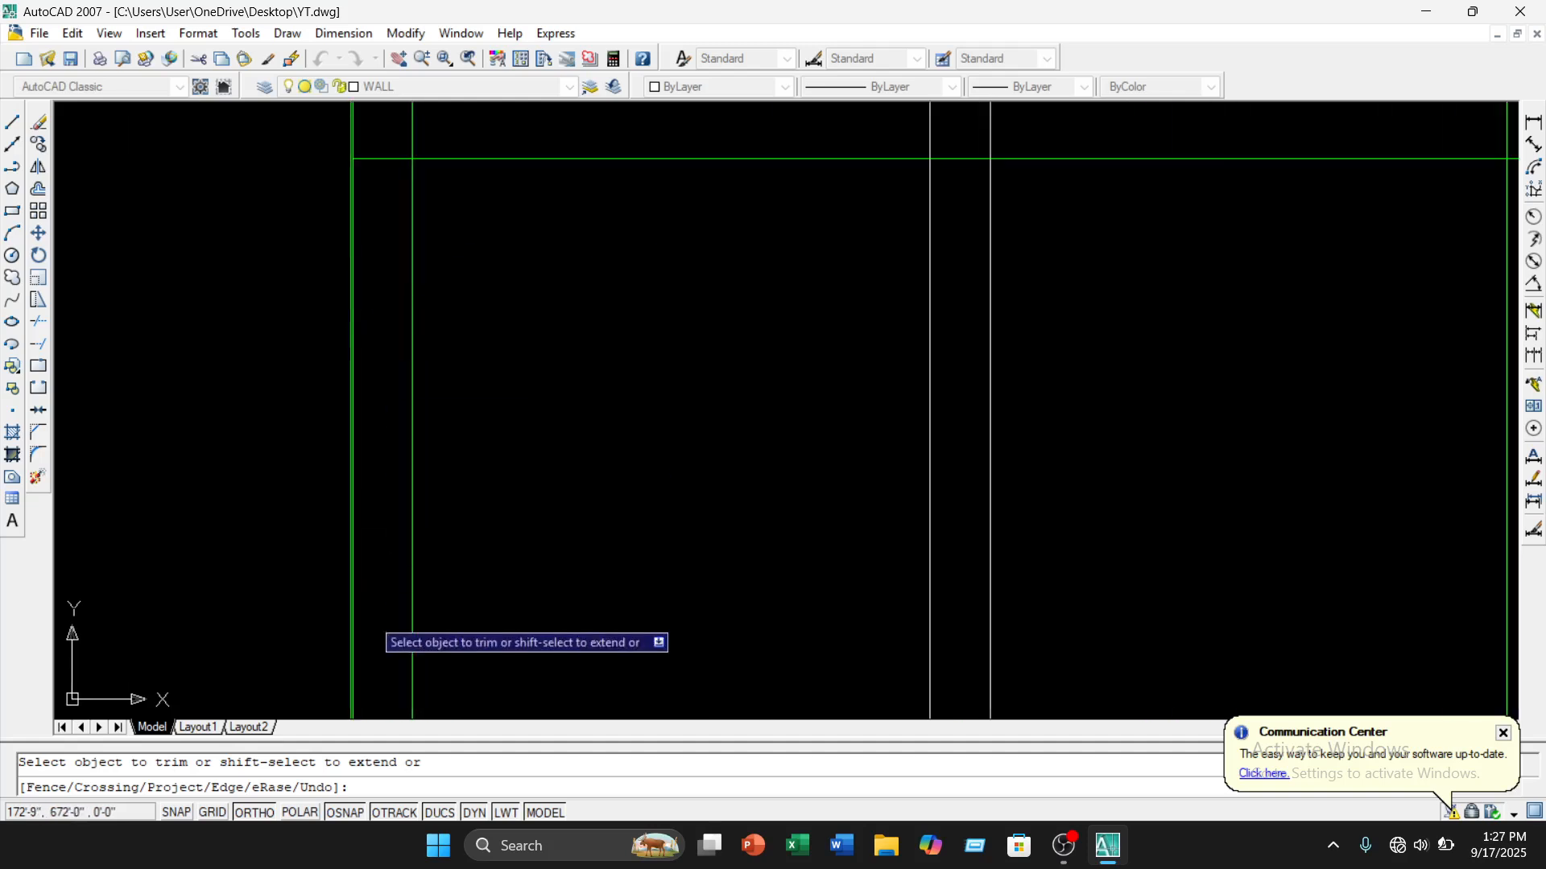
pyautogui.scroll(-2, 438, 355)
pyautogui.scroll(4, 376, 355)
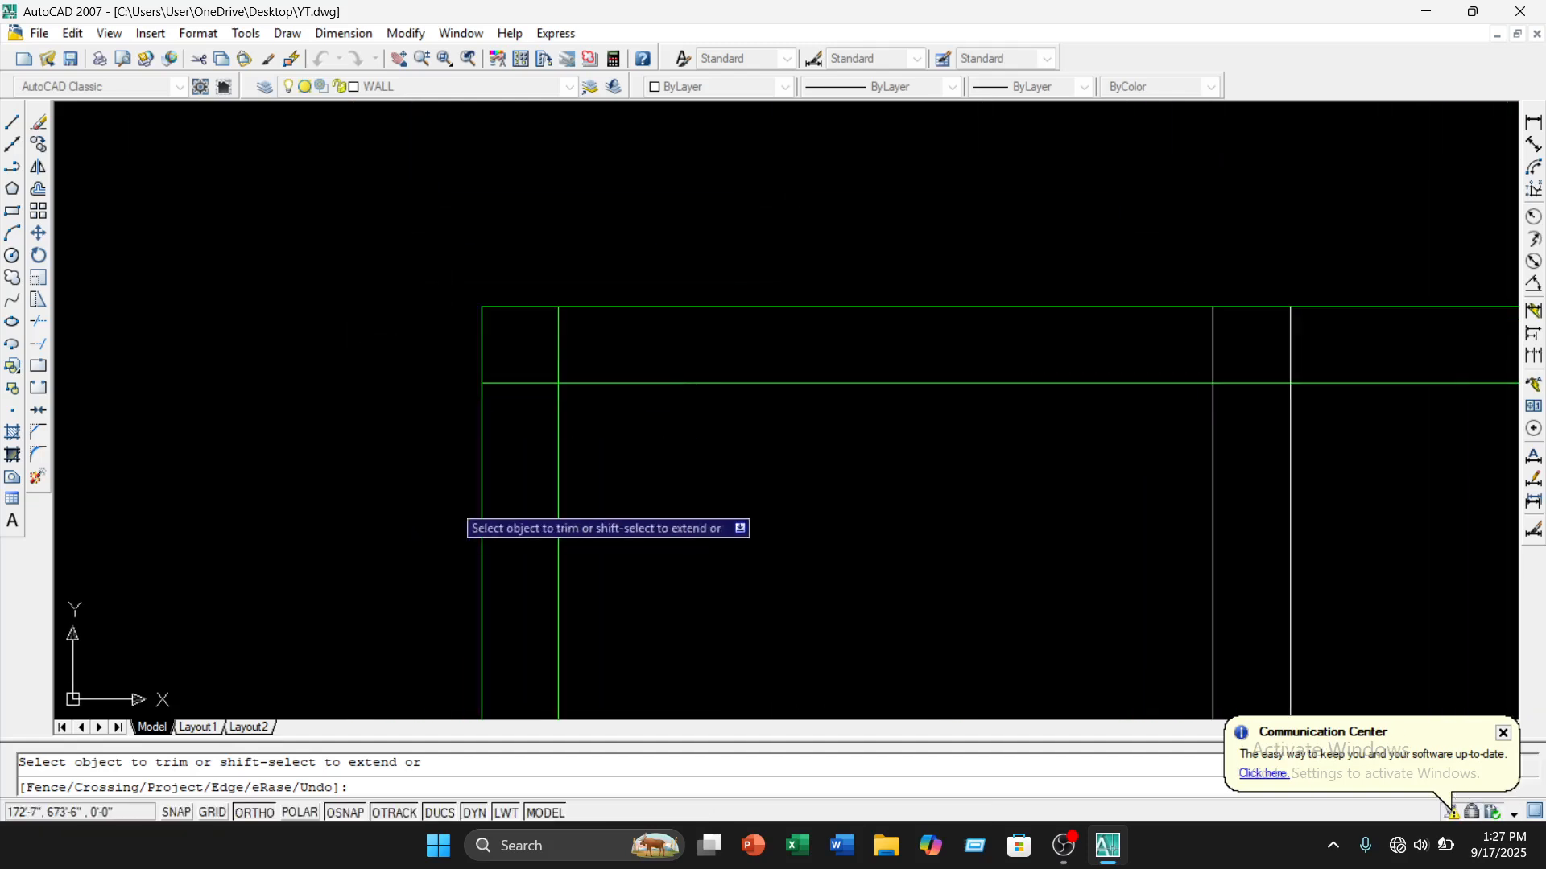
pyautogui.scroll(-4, 628, 378)
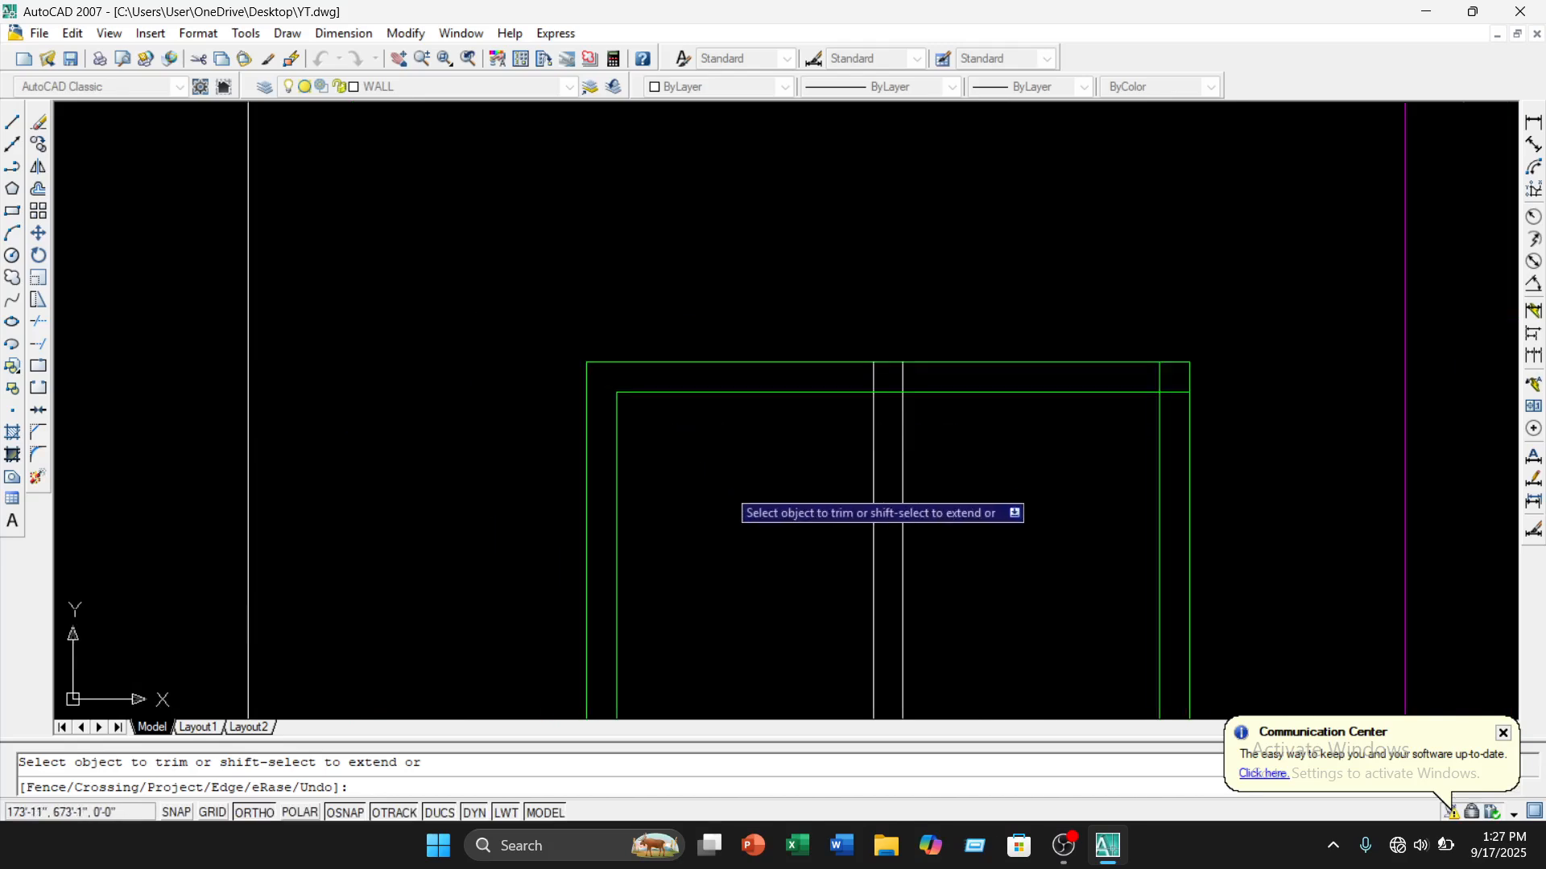
# Trim the mullion lines above the inner head line and the head segment between them
pyautogui.moveTo(728, 499); pyautogui.dragTo(584, 386, button='middle')
pyautogui.scroll(5, 727, 240)
pyautogui.click(677, 304)
pyautogui.click(763, 294)
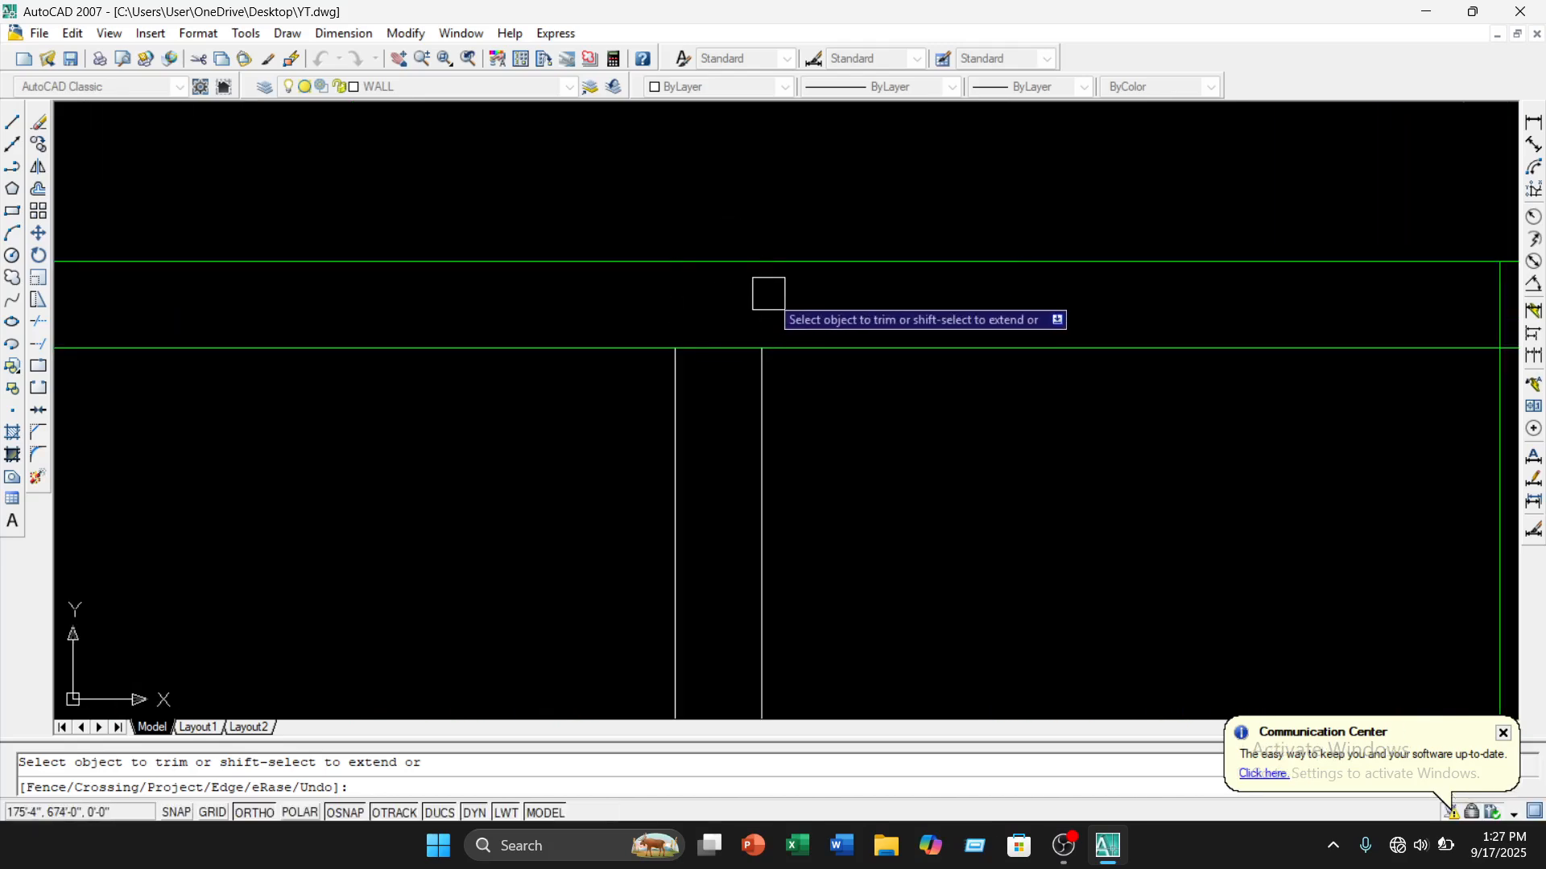
pyautogui.click(709, 351)
# Trim the overlapping inner frame lines at the left window's upper-right corner
pyautogui.scroll(-3, 710, 355)
pyautogui.scroll(5, 746, 427)
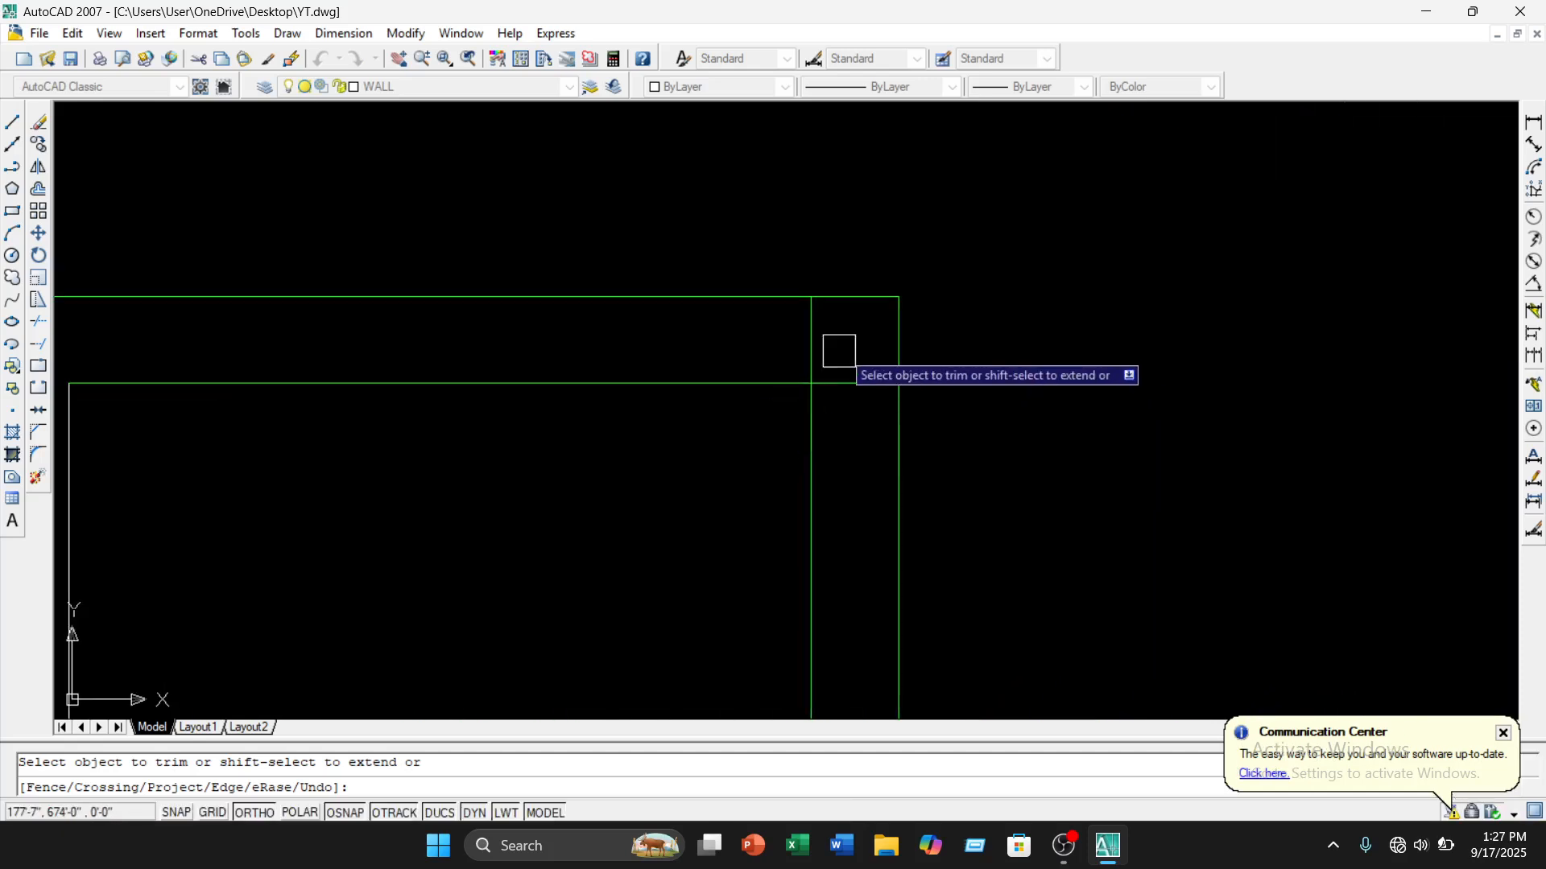
pyautogui.click(838, 345)
pyautogui.click(870, 387)
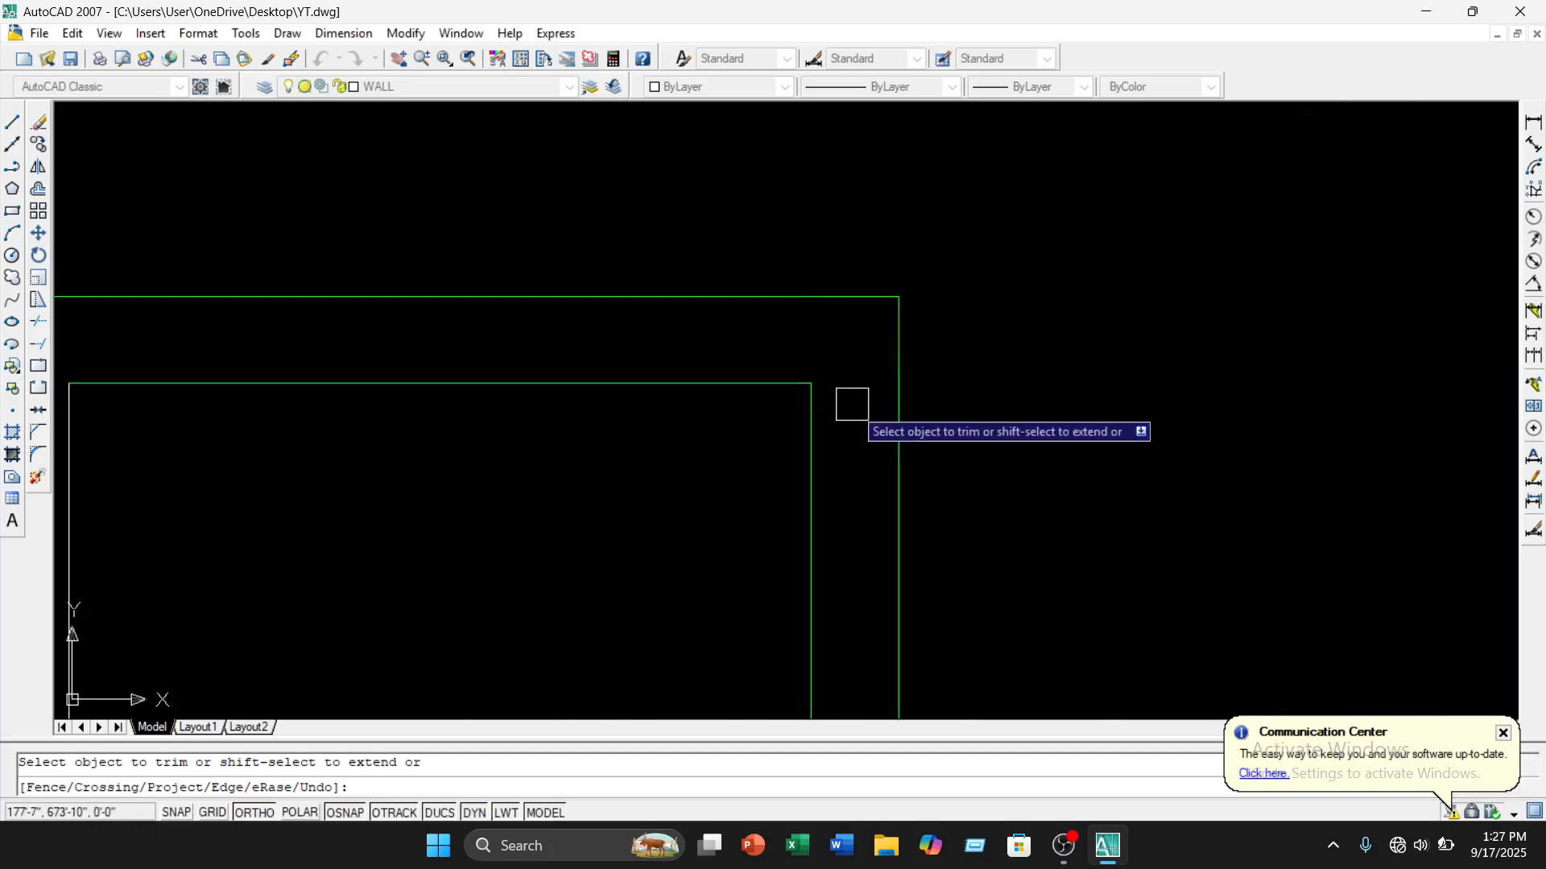
# Trim the inner sill segment between the mullion lines and the mullion ends below it
pyautogui.scroll(-3, 805, 443)
pyautogui.moveTo(764, 507); pyautogui.dragTo(656, 268, button='middle')
pyautogui.click(500, 507)
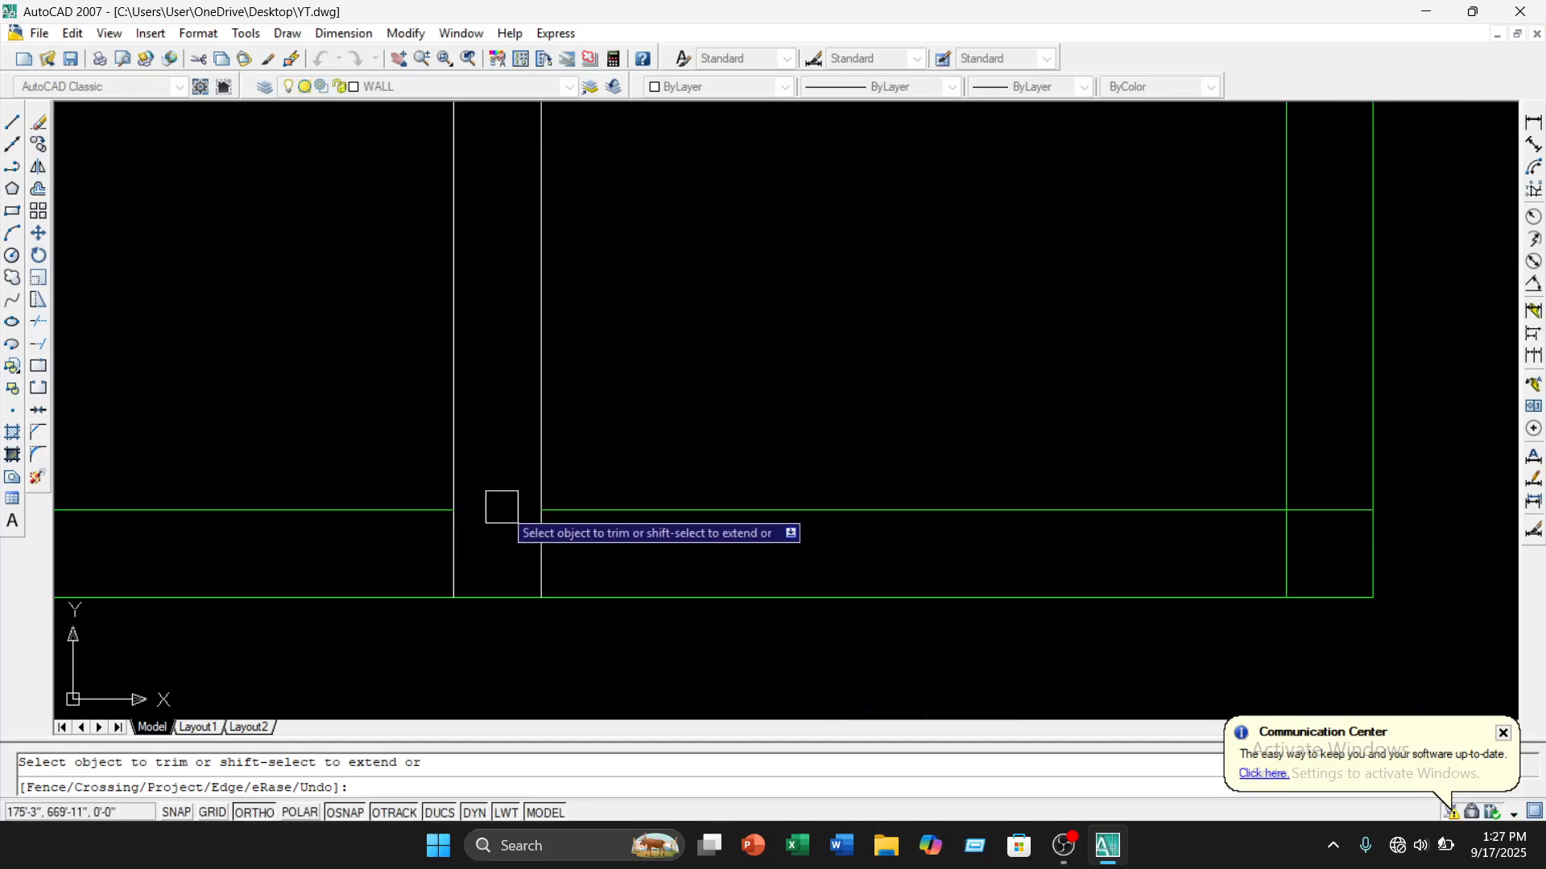
pyautogui.click(455, 547)
pyautogui.click(528, 548)
# Trim the overlapping inner frame lines at the left window's lower-right corner
pyautogui.scroll(-2, 641, 537)
pyautogui.scroll(-1, 656, 545)
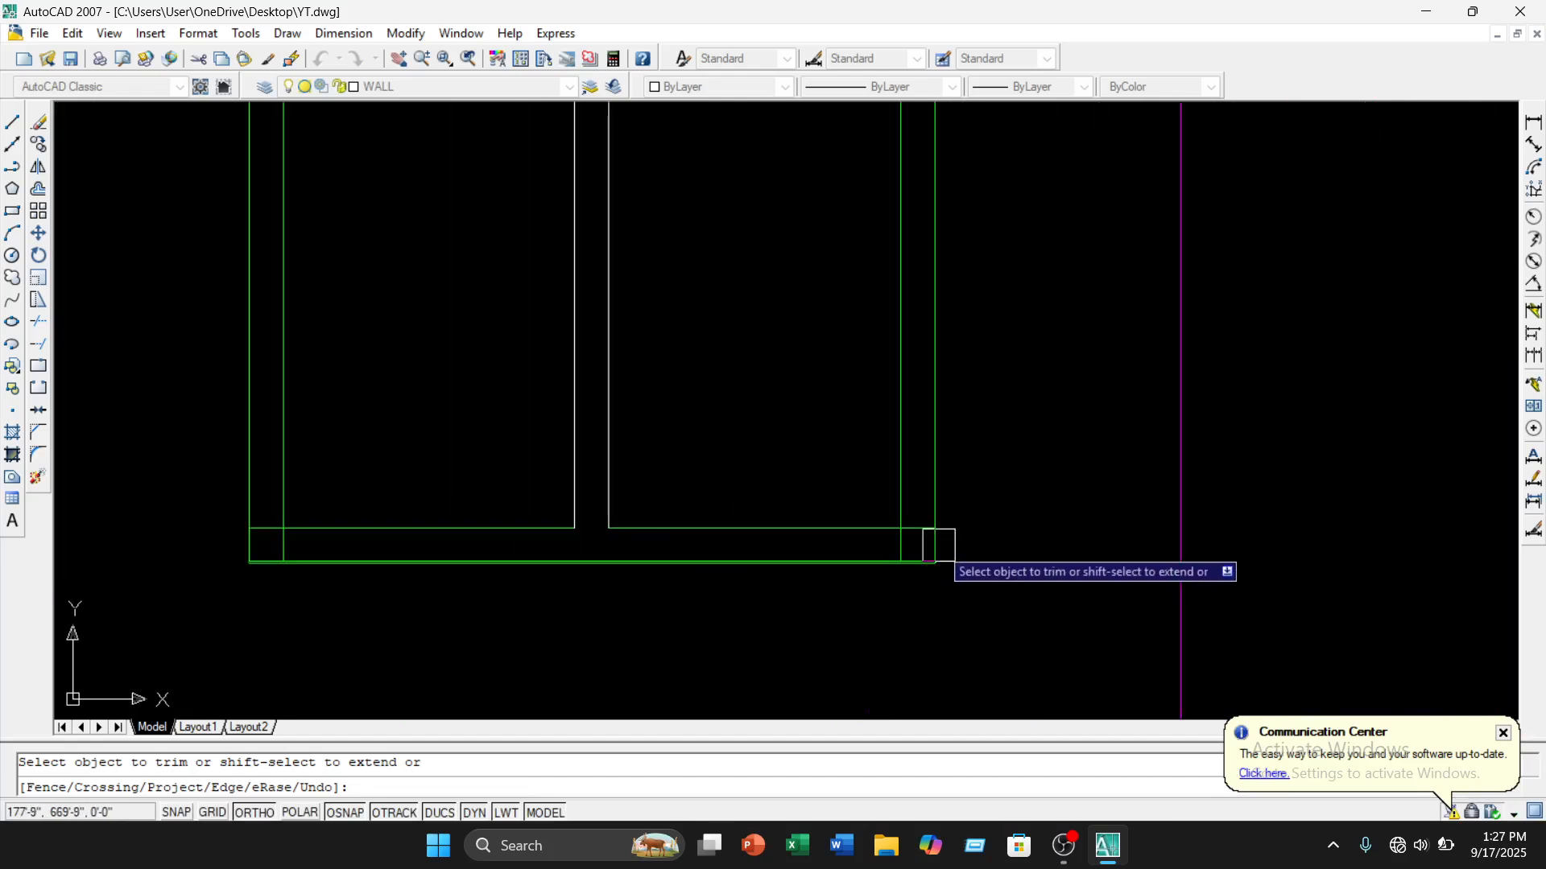
pyautogui.scroll(2, 927, 532)
pyautogui.click(901, 518)
pyautogui.click(843, 569)
# Trim the overlapping inner frame lines at the left window's lower-left corner, leaving two separate panes
pyautogui.scroll(-3, 501, 556)
pyautogui.moveTo(375, 561); pyautogui.dragTo(542, 563, button='middle')
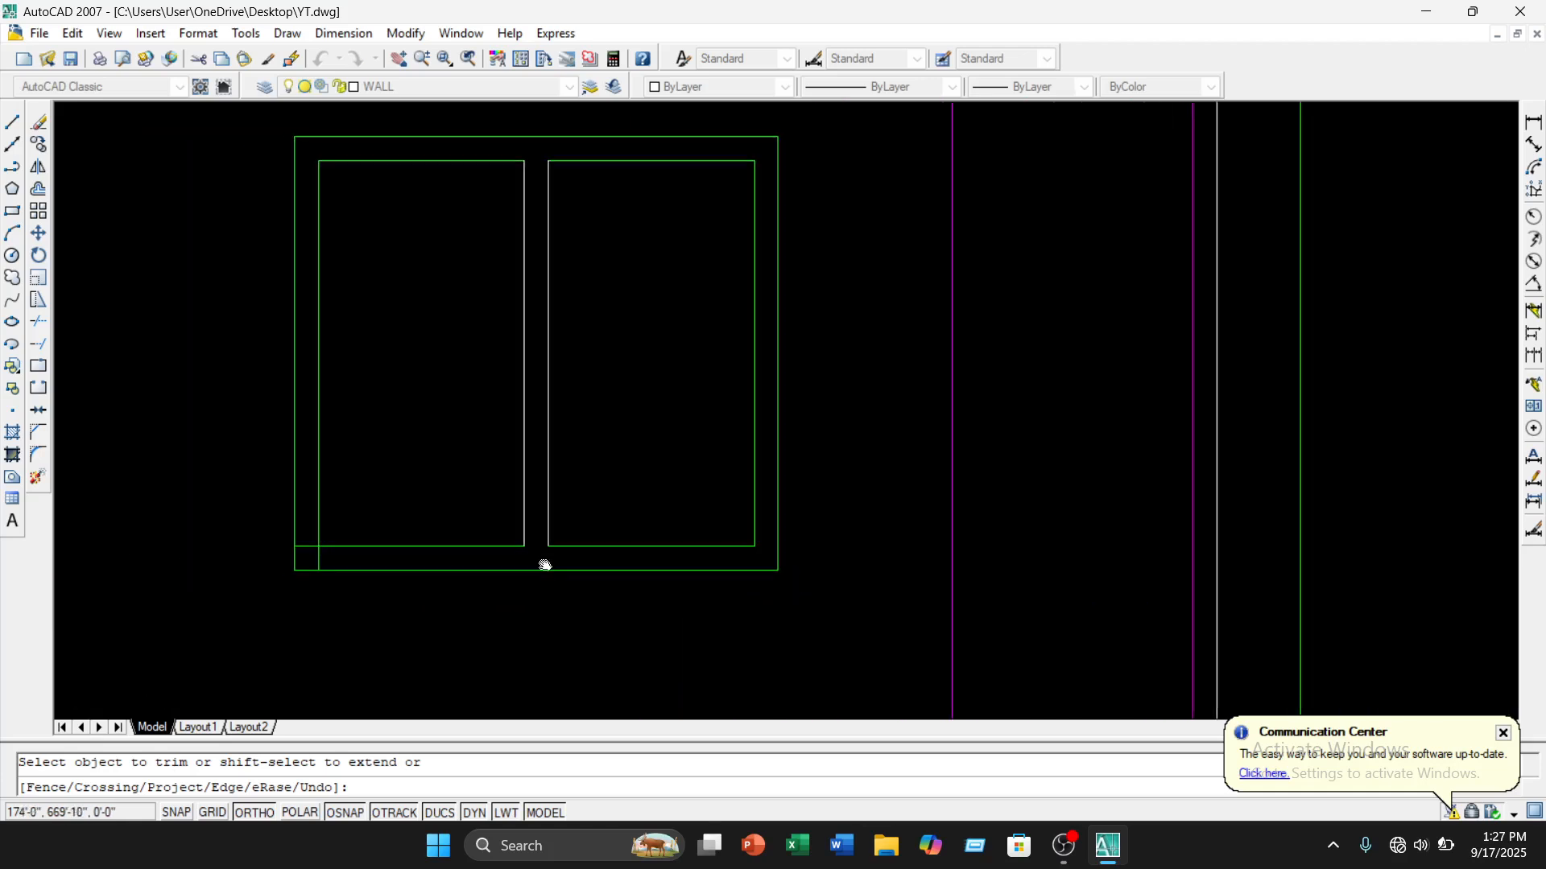
pyautogui.scroll(3, 213, 562)
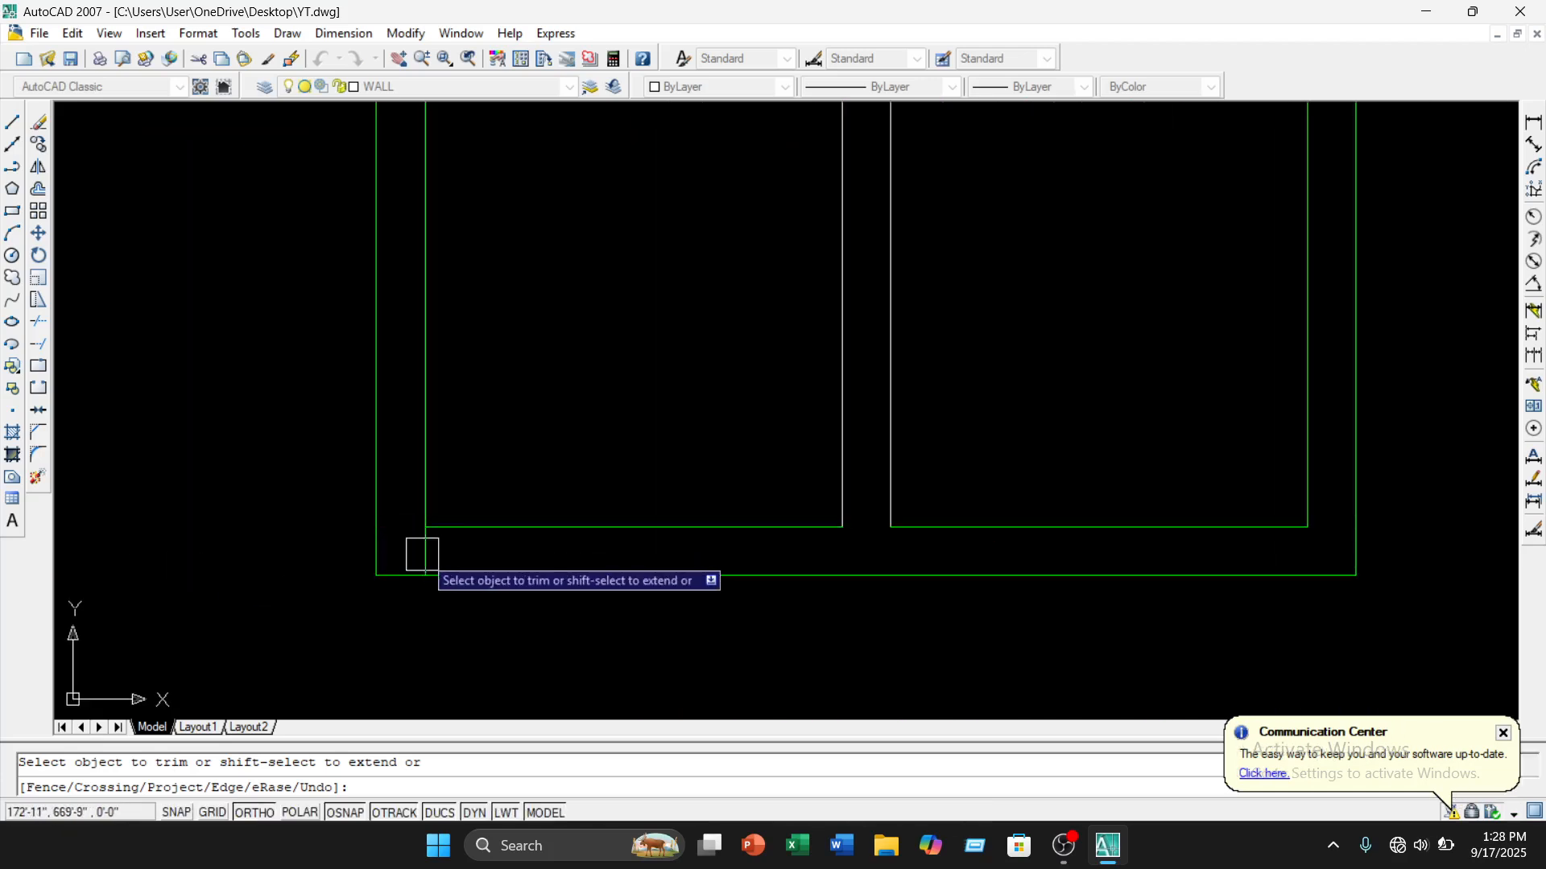
pyautogui.scroll(-4, 515, 475)
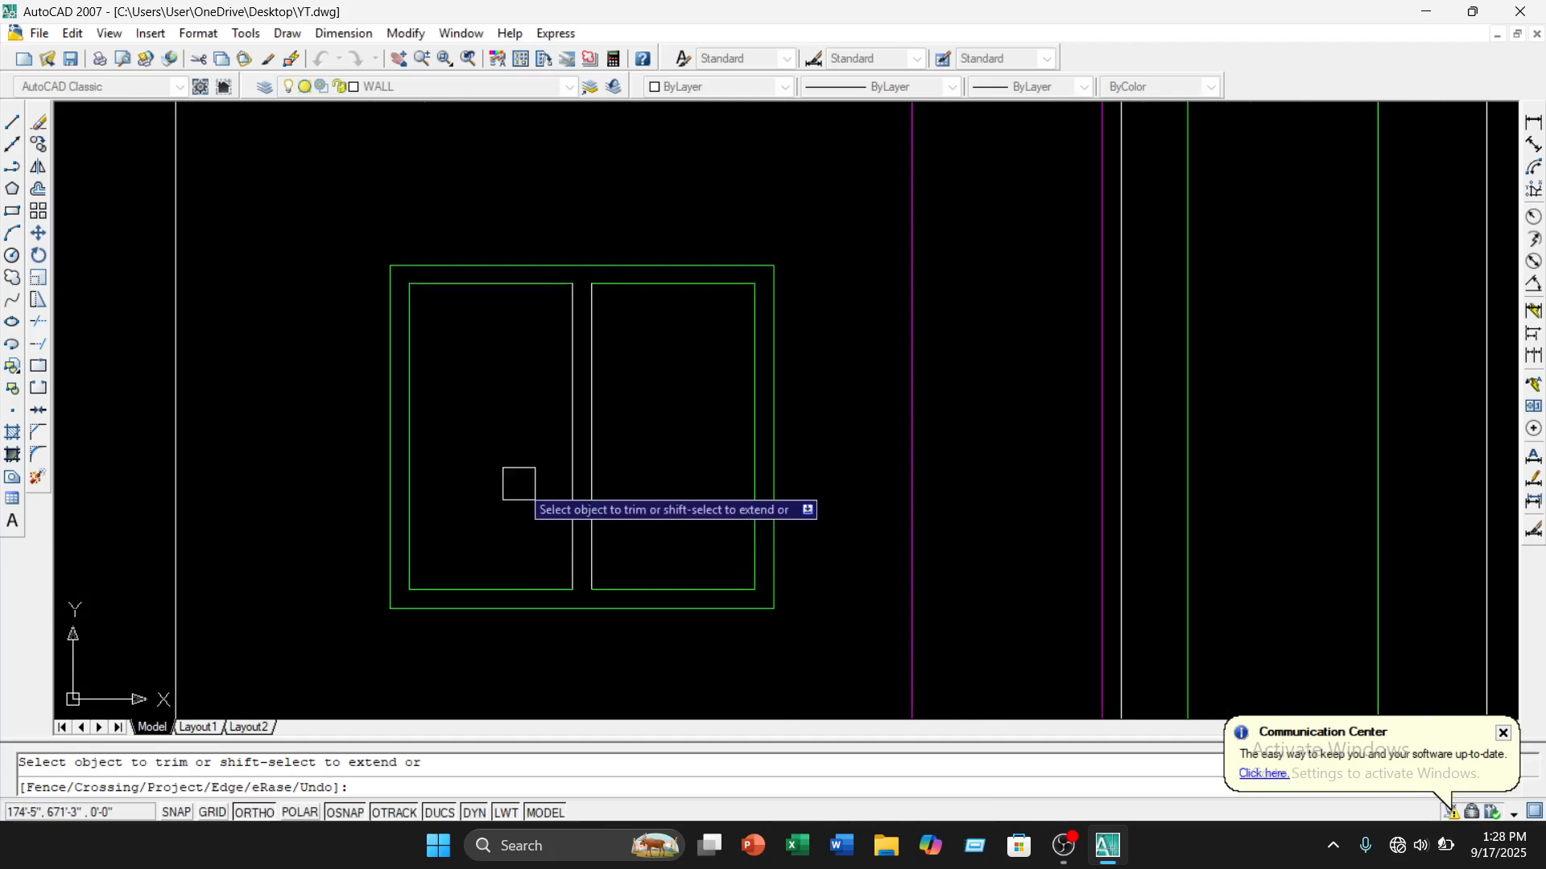
pyautogui.press('Escape')
# Match the two white mullion lines to the properties of the green window frame lines
pyautogui.click(444, 284)
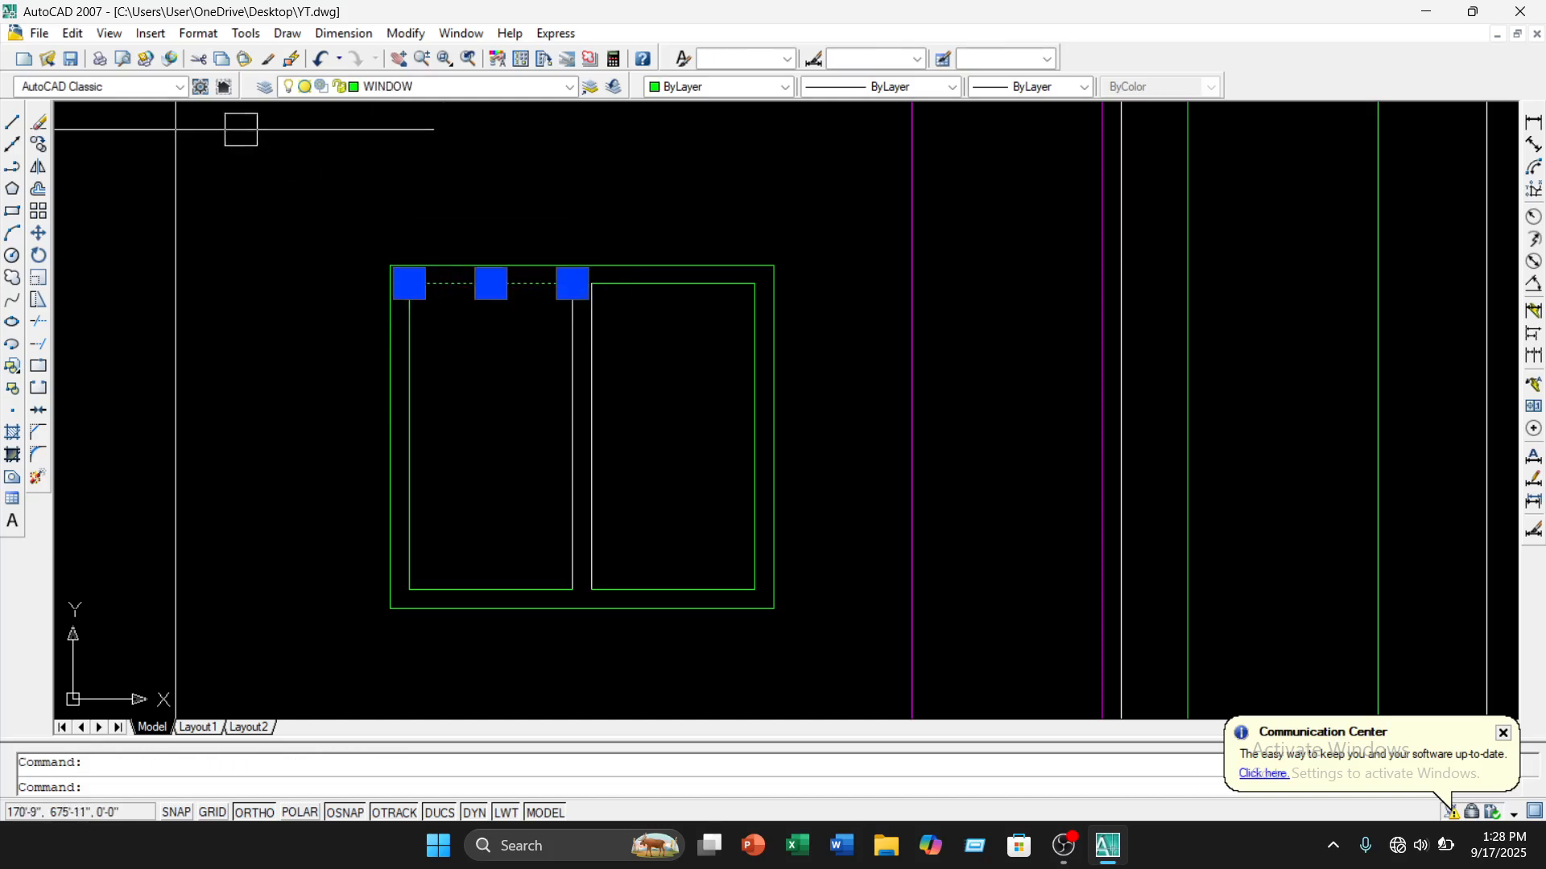
pyautogui.click(267, 60)
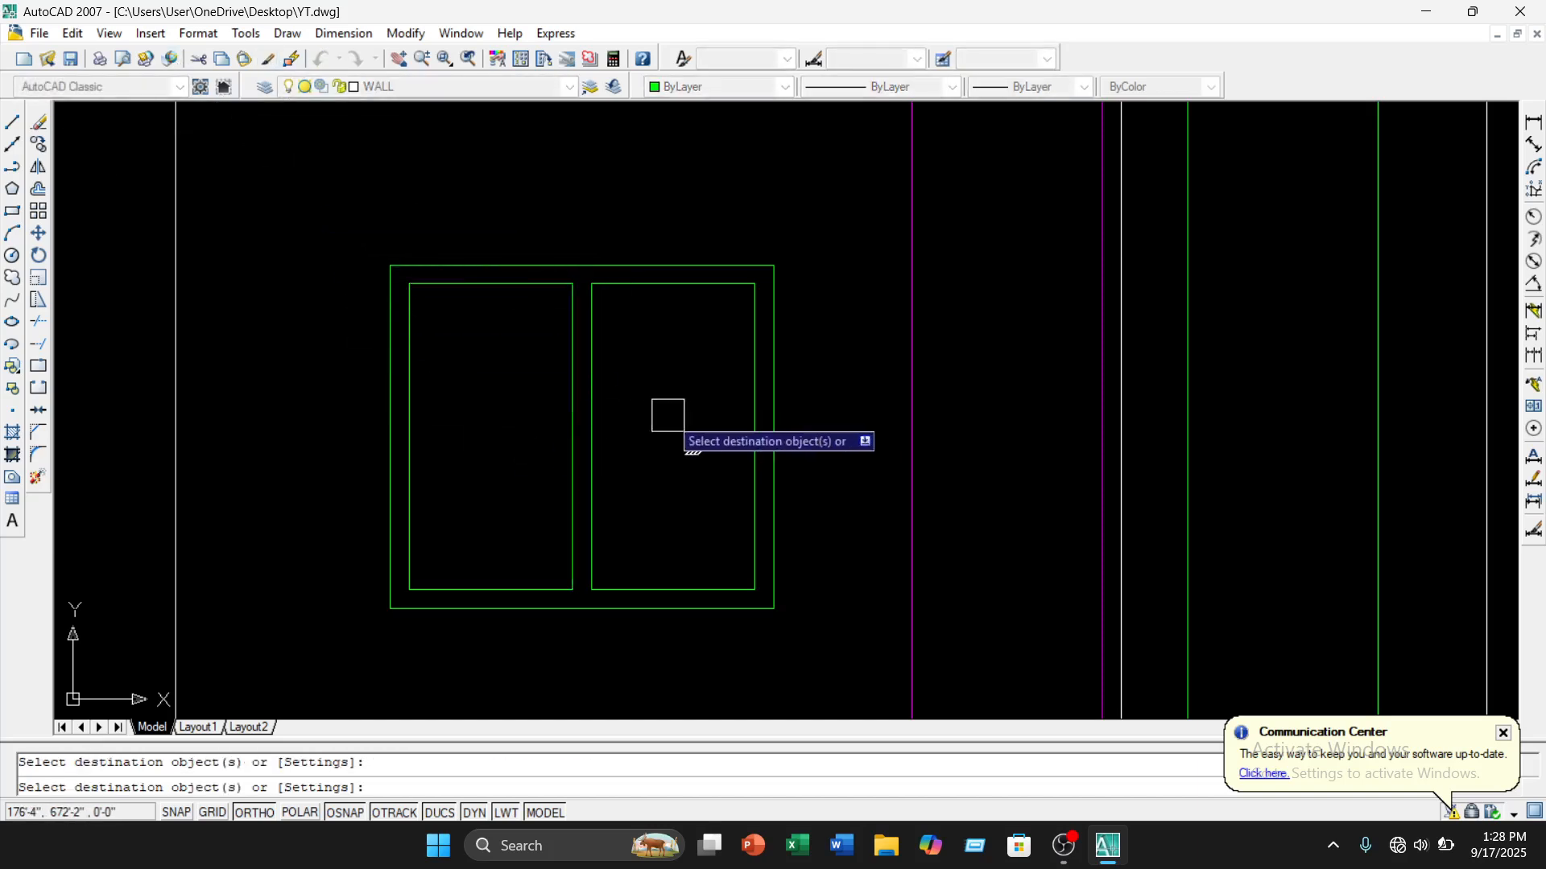
pyautogui.scroll(-2, 600, 409)
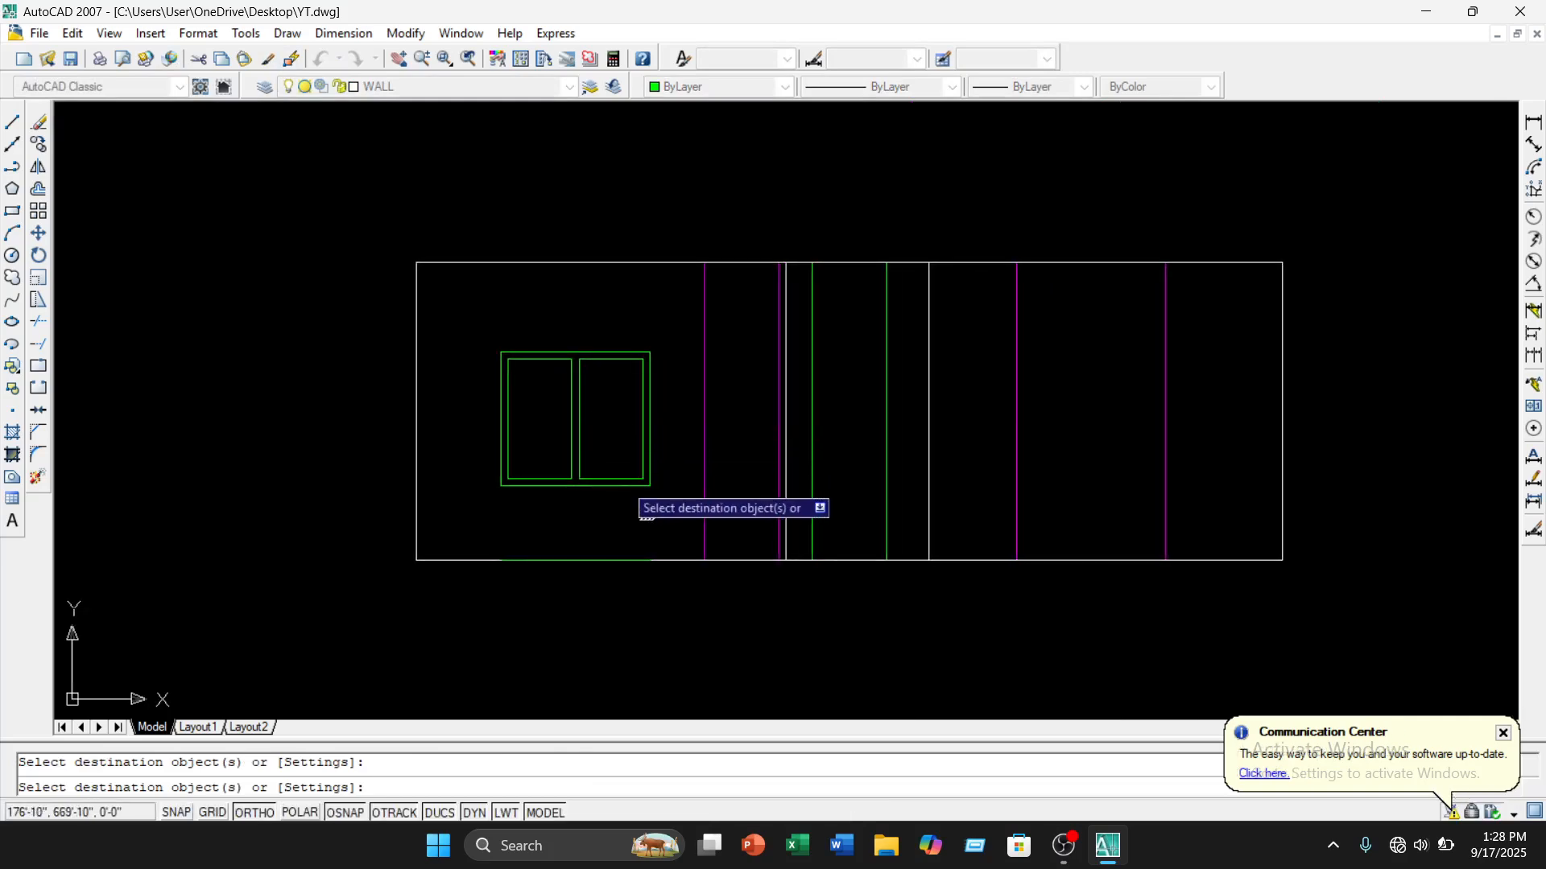
pyautogui.press('Escape')
# Match the entire left window and the green base line beneath it to the elevation's white WALL outline properties
pyautogui.click(413, 432)
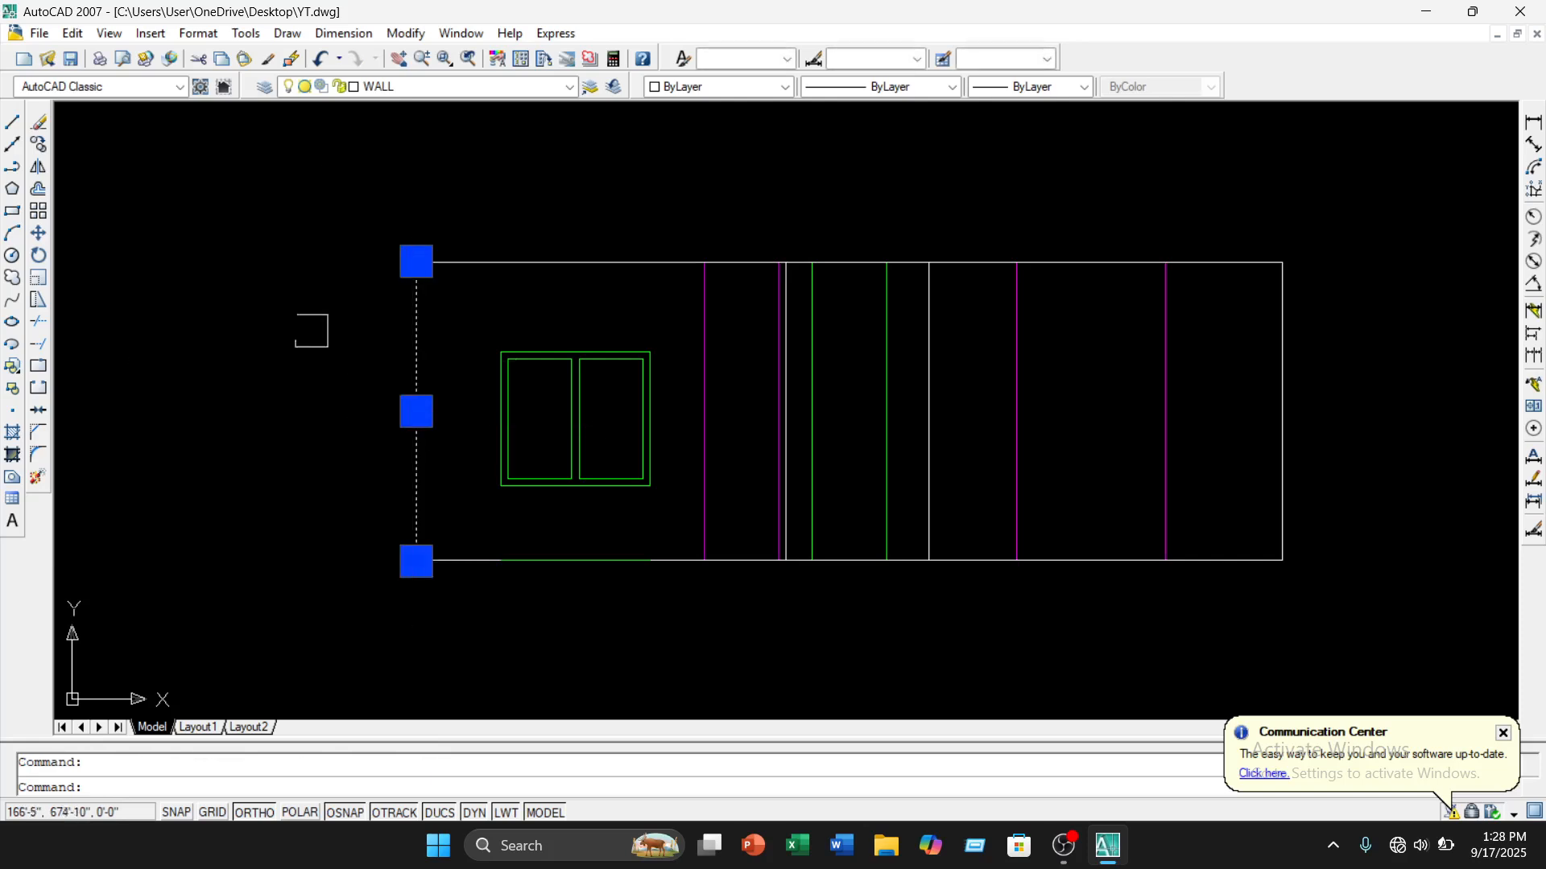
pyautogui.click(270, 59)
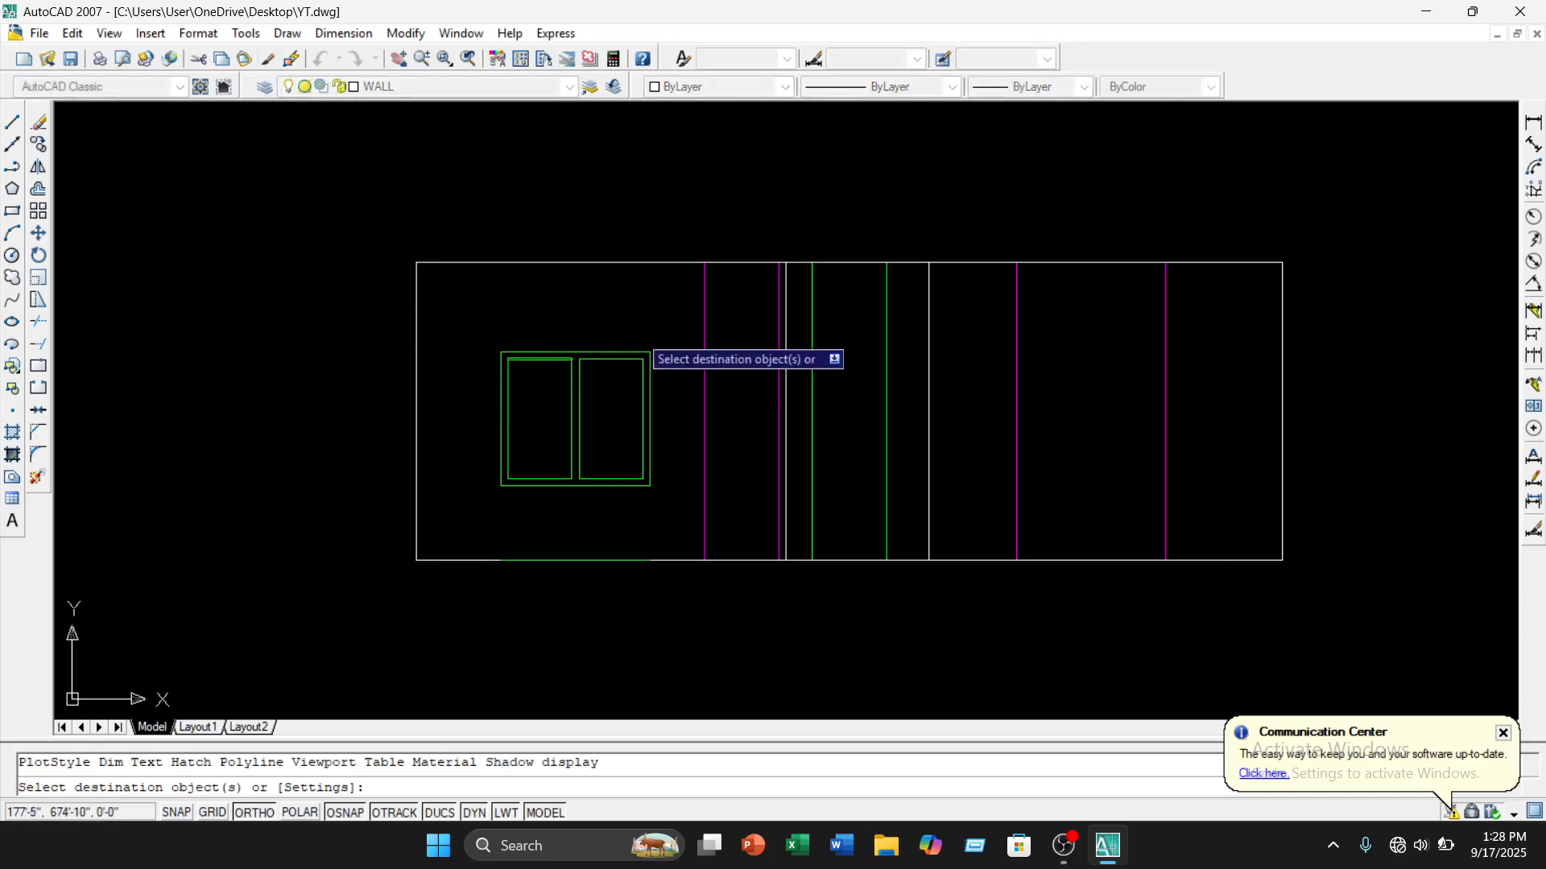
pyautogui.click(660, 309)
pyautogui.click(481, 512)
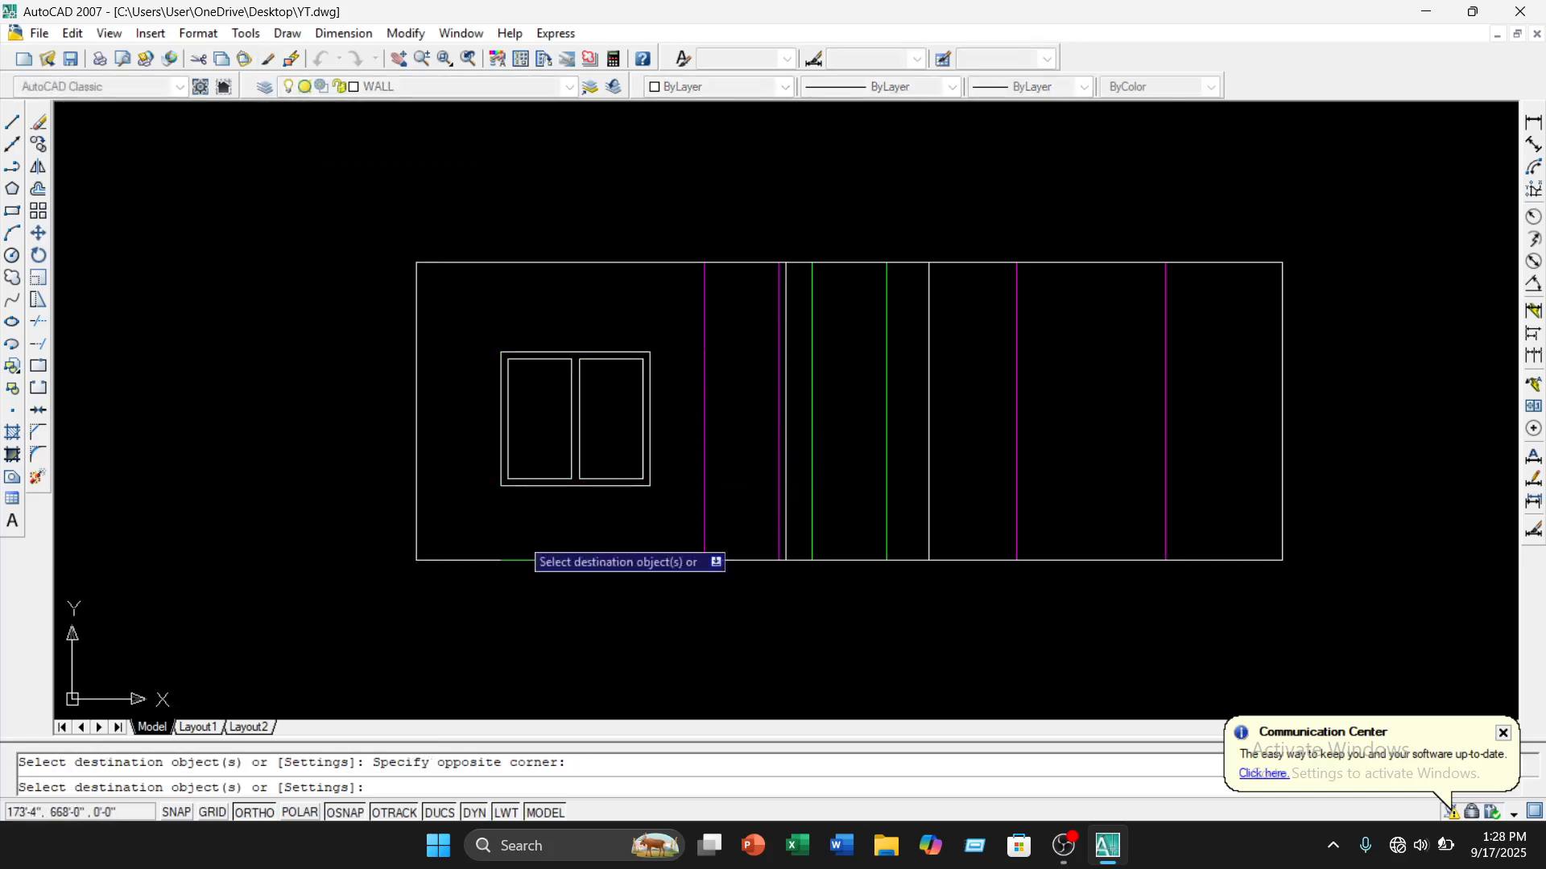
pyautogui.moveTo(583, 638); pyautogui.dragTo(468, 620, button='middle')
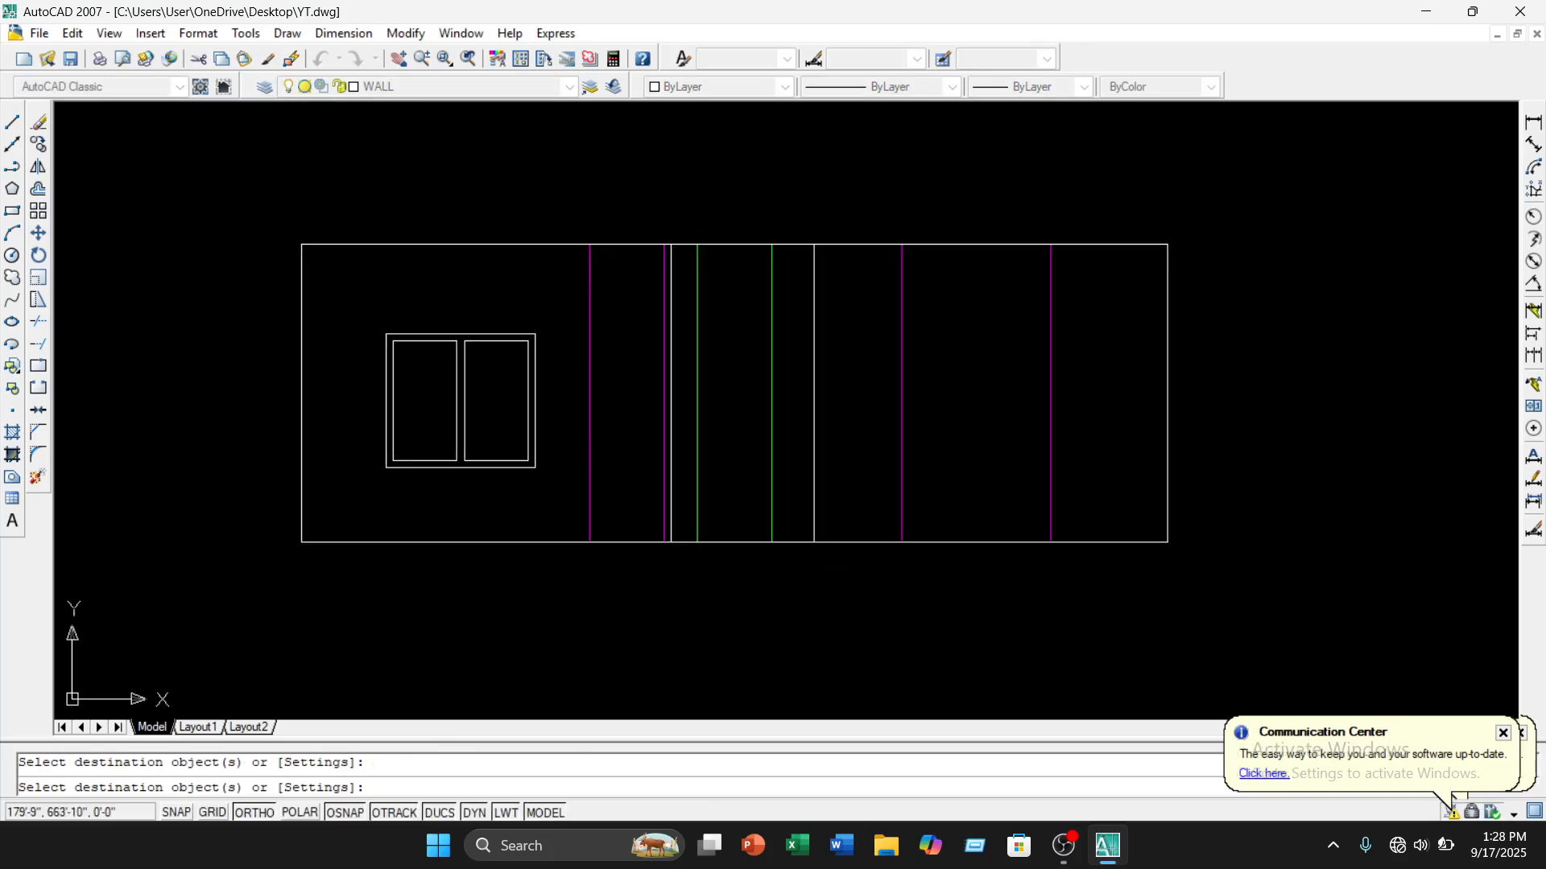
pyautogui.press('Escape')
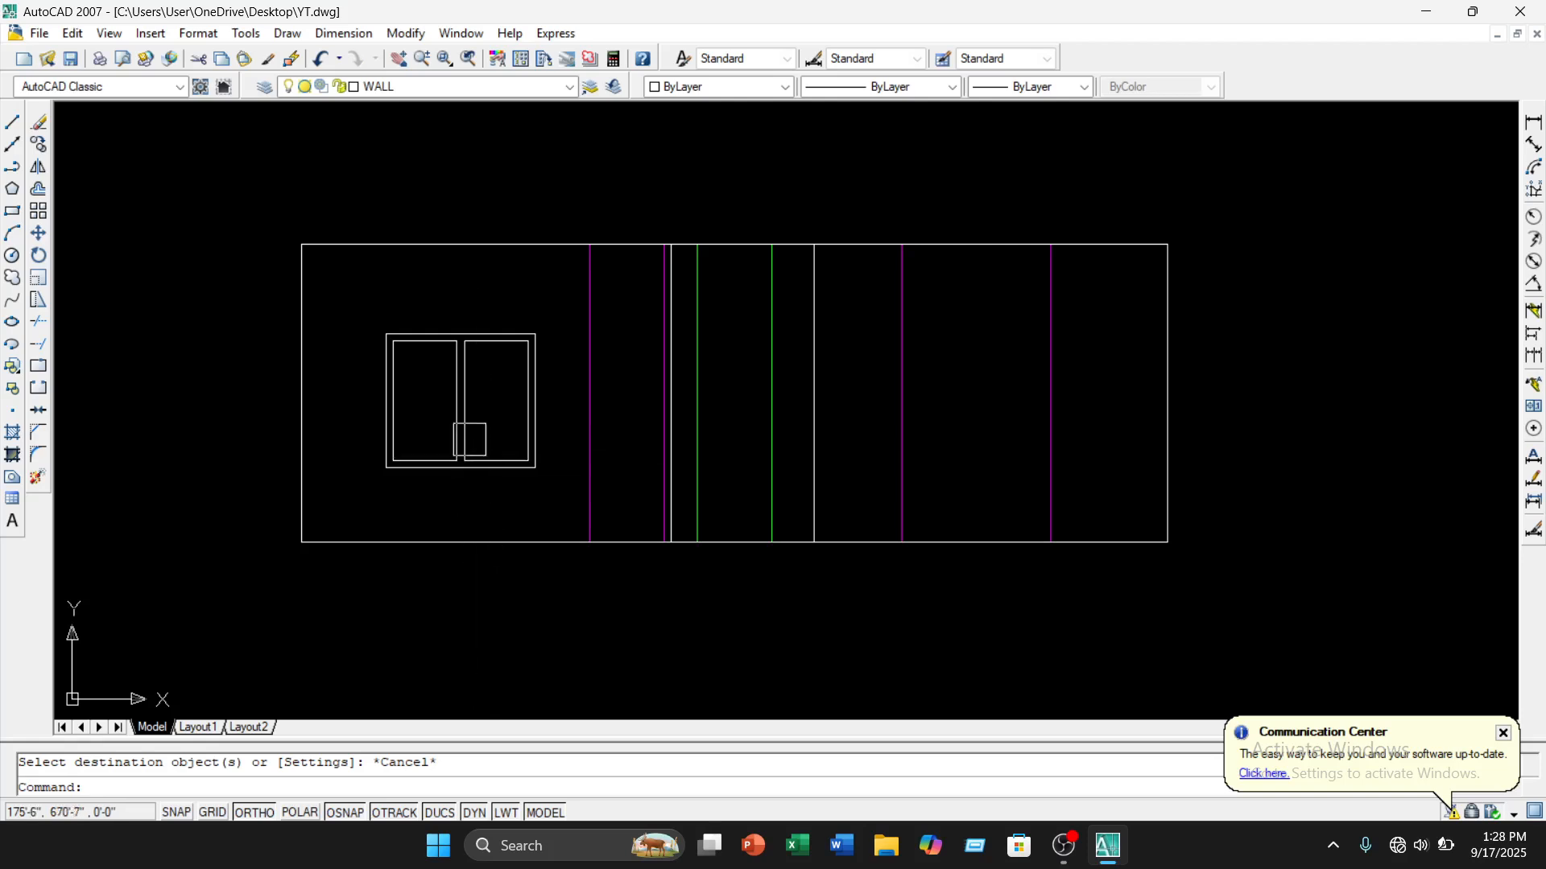
# Set the lineweight of the left window's four outer frame lines to 0.30 mm
pyautogui.scroll(3, 460, 362)
pyautogui.scroll(2, 407, 318)
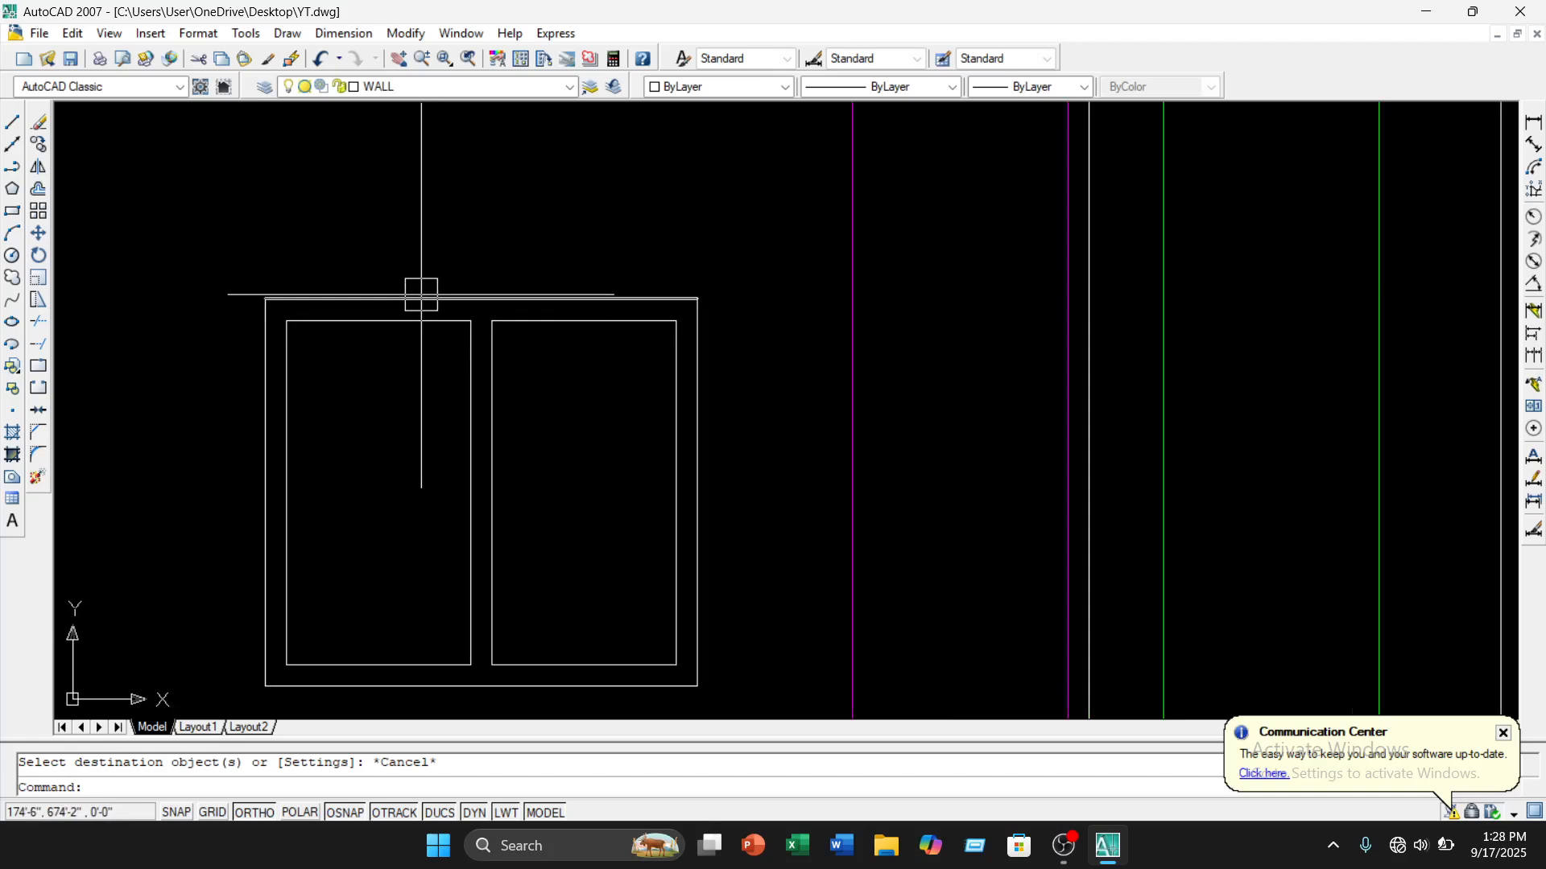
pyautogui.click(421, 296)
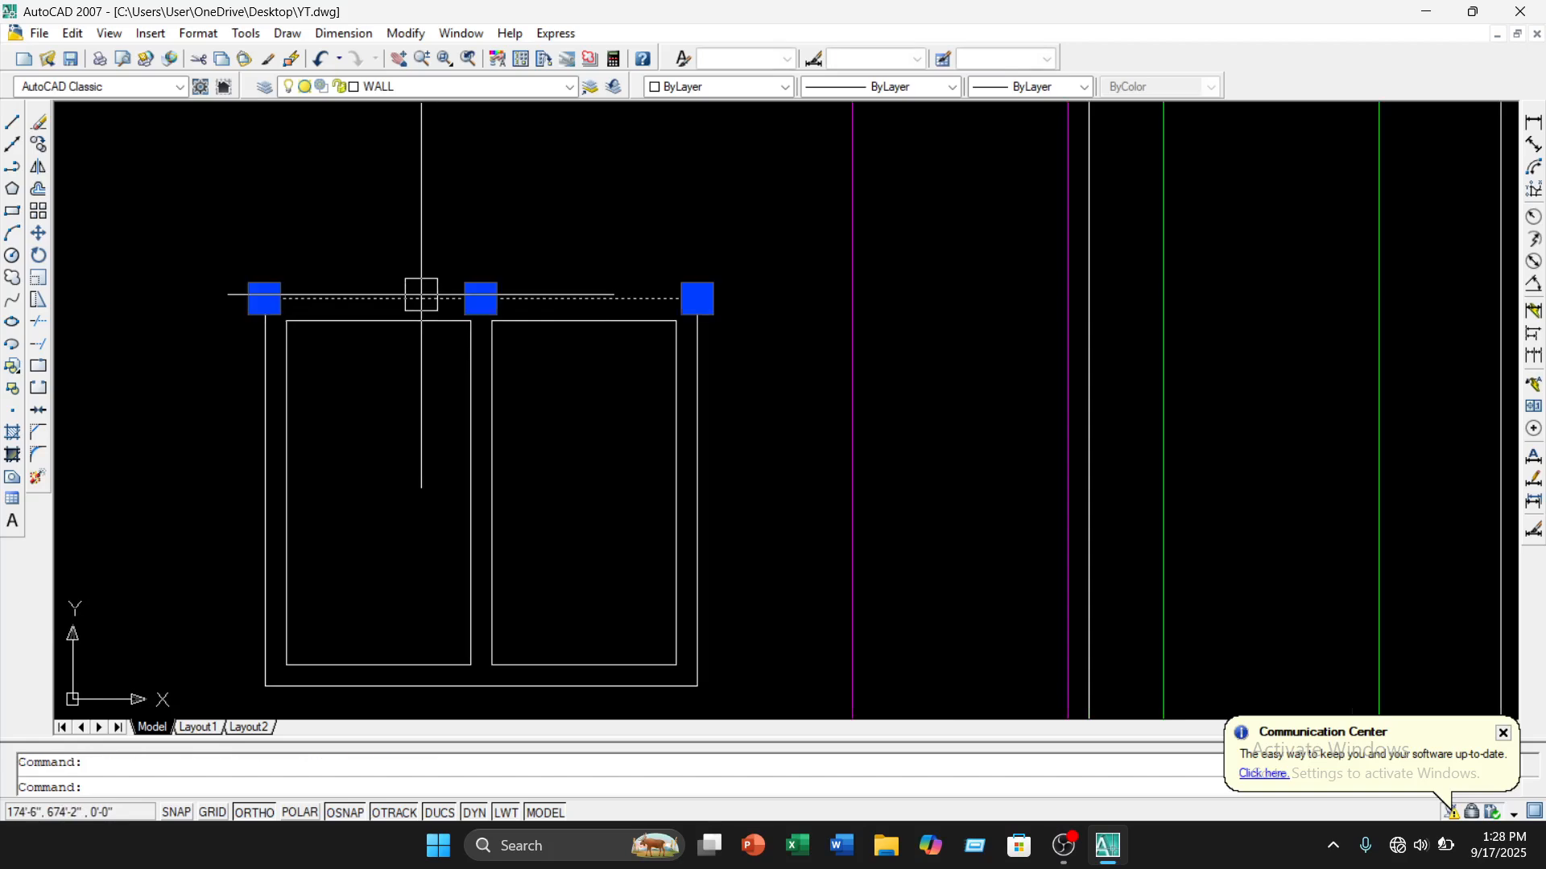
pyautogui.click(261, 342)
pyautogui.click(712, 468)
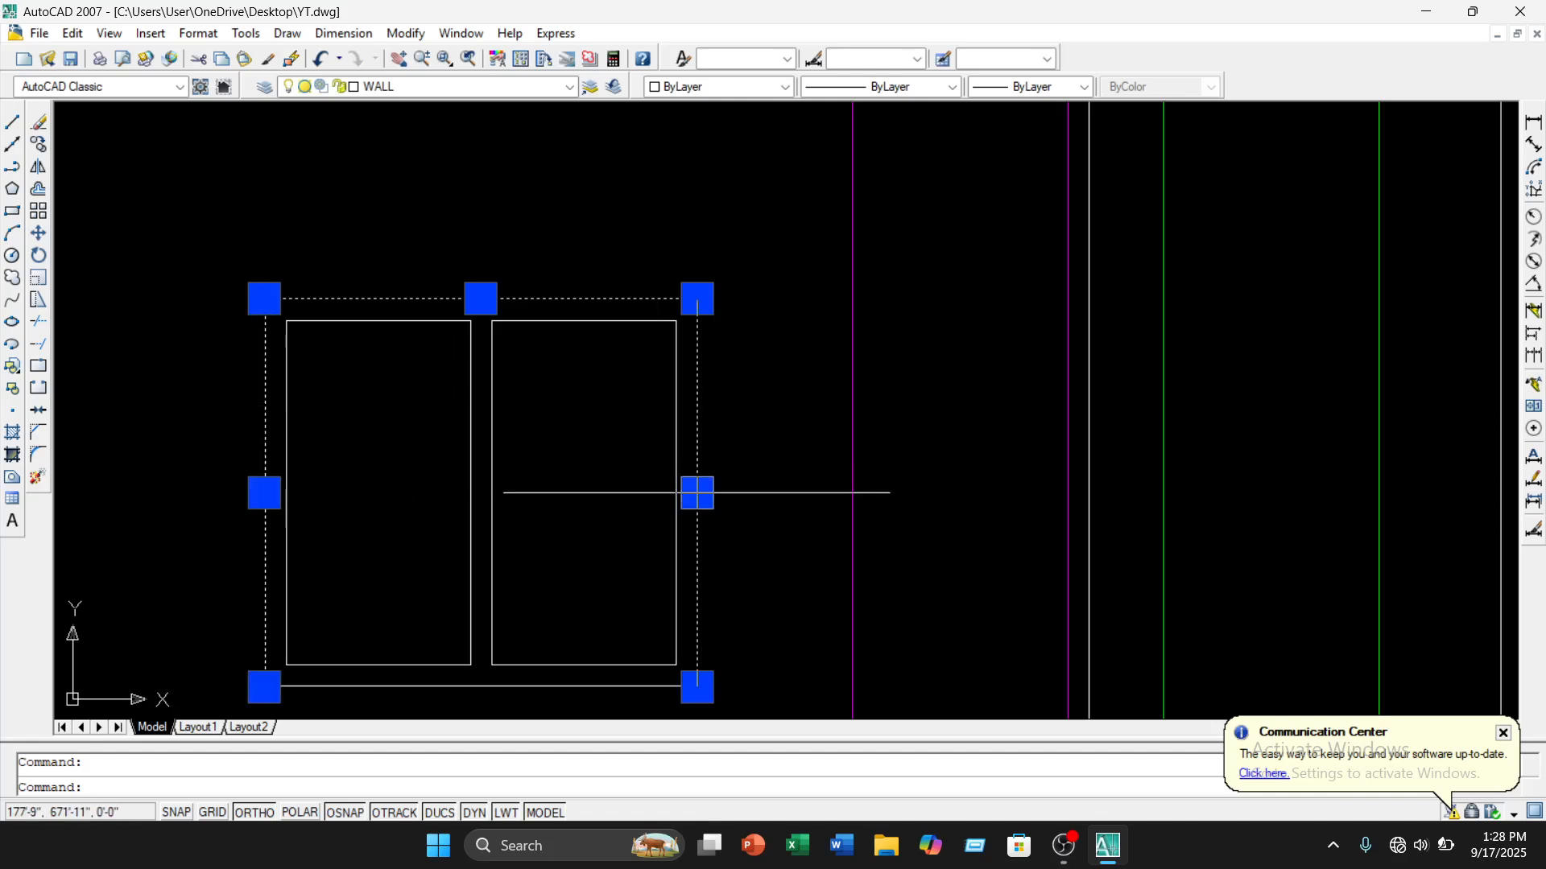
pyautogui.moveTo(693, 489); pyautogui.dragTo(683, 353, button='middle')
pyautogui.click(487, 560)
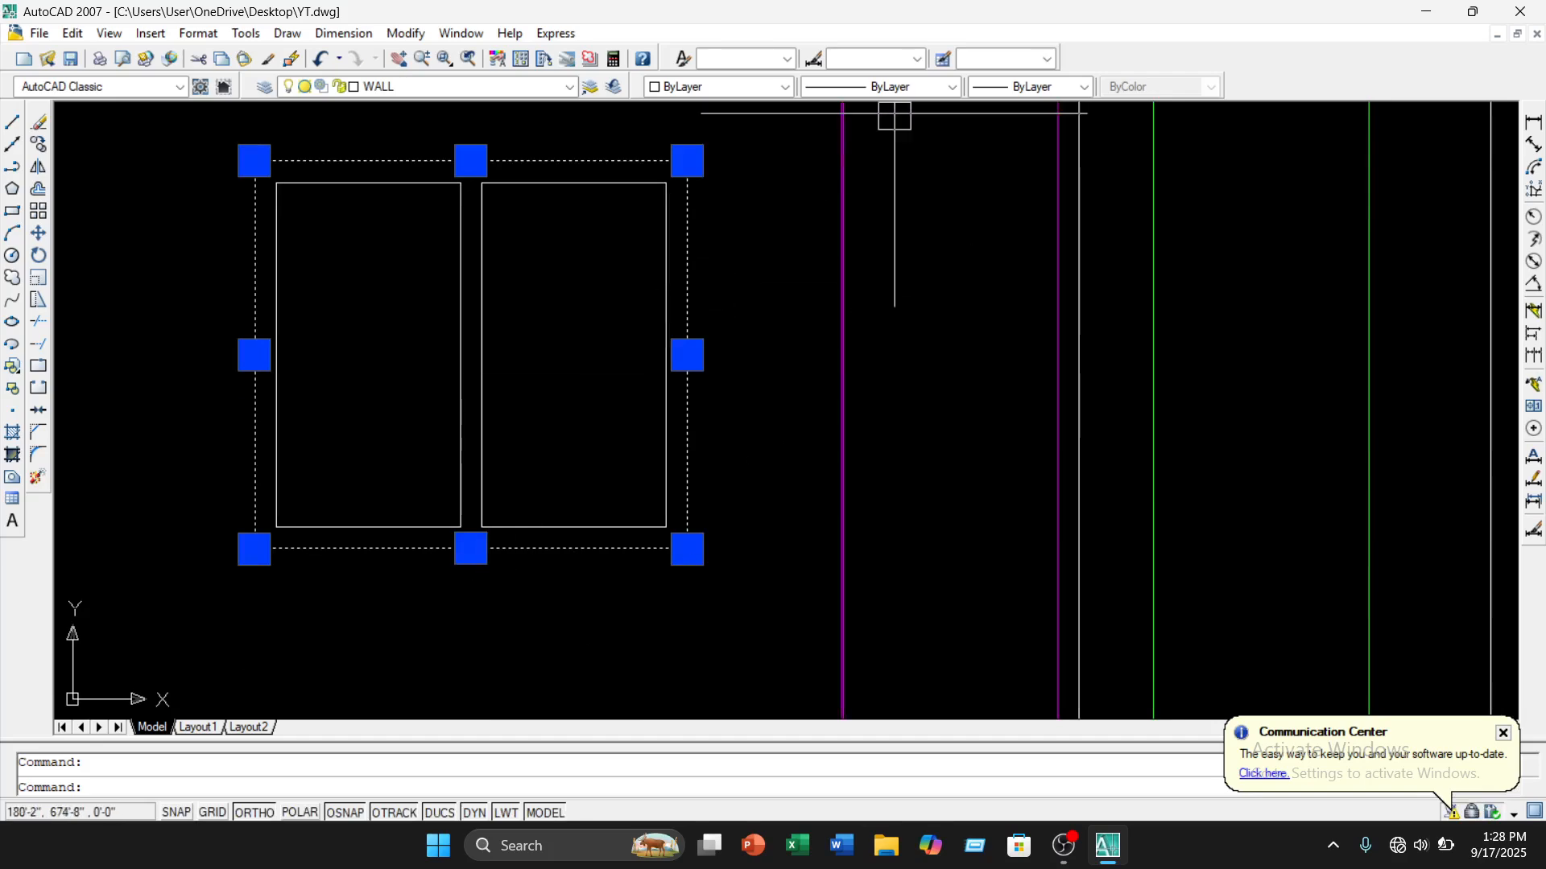
pyautogui.click(1085, 86)
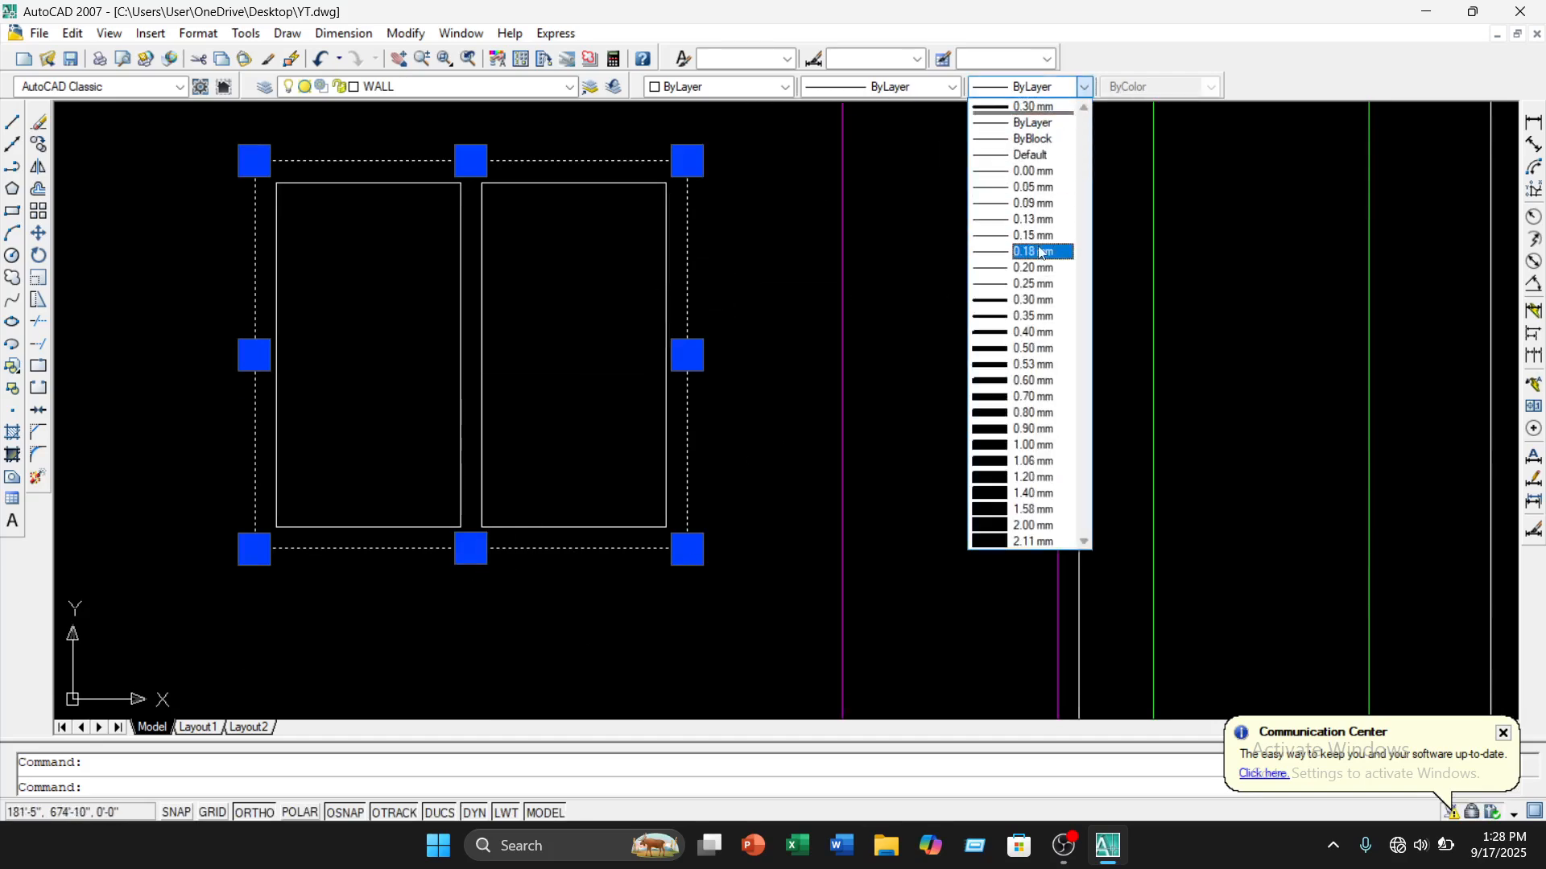
pyautogui.click(1032, 300)
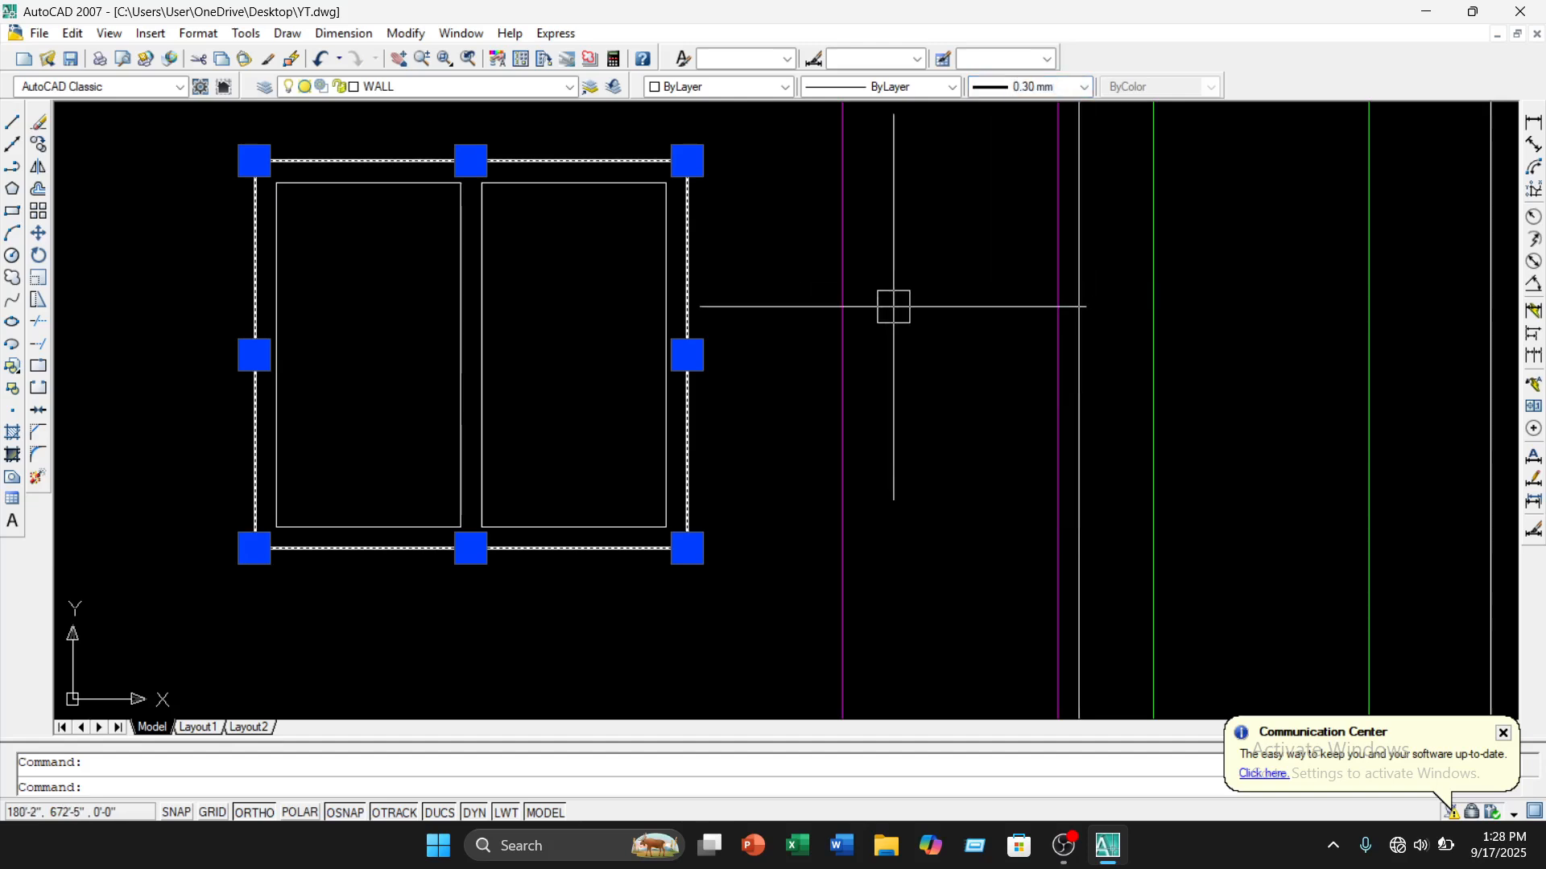
# Trim the elevation's base line between the two magenta door lines beside the left window
pyautogui.press('Escape')
pyautogui.scroll(-5, 882, 322)
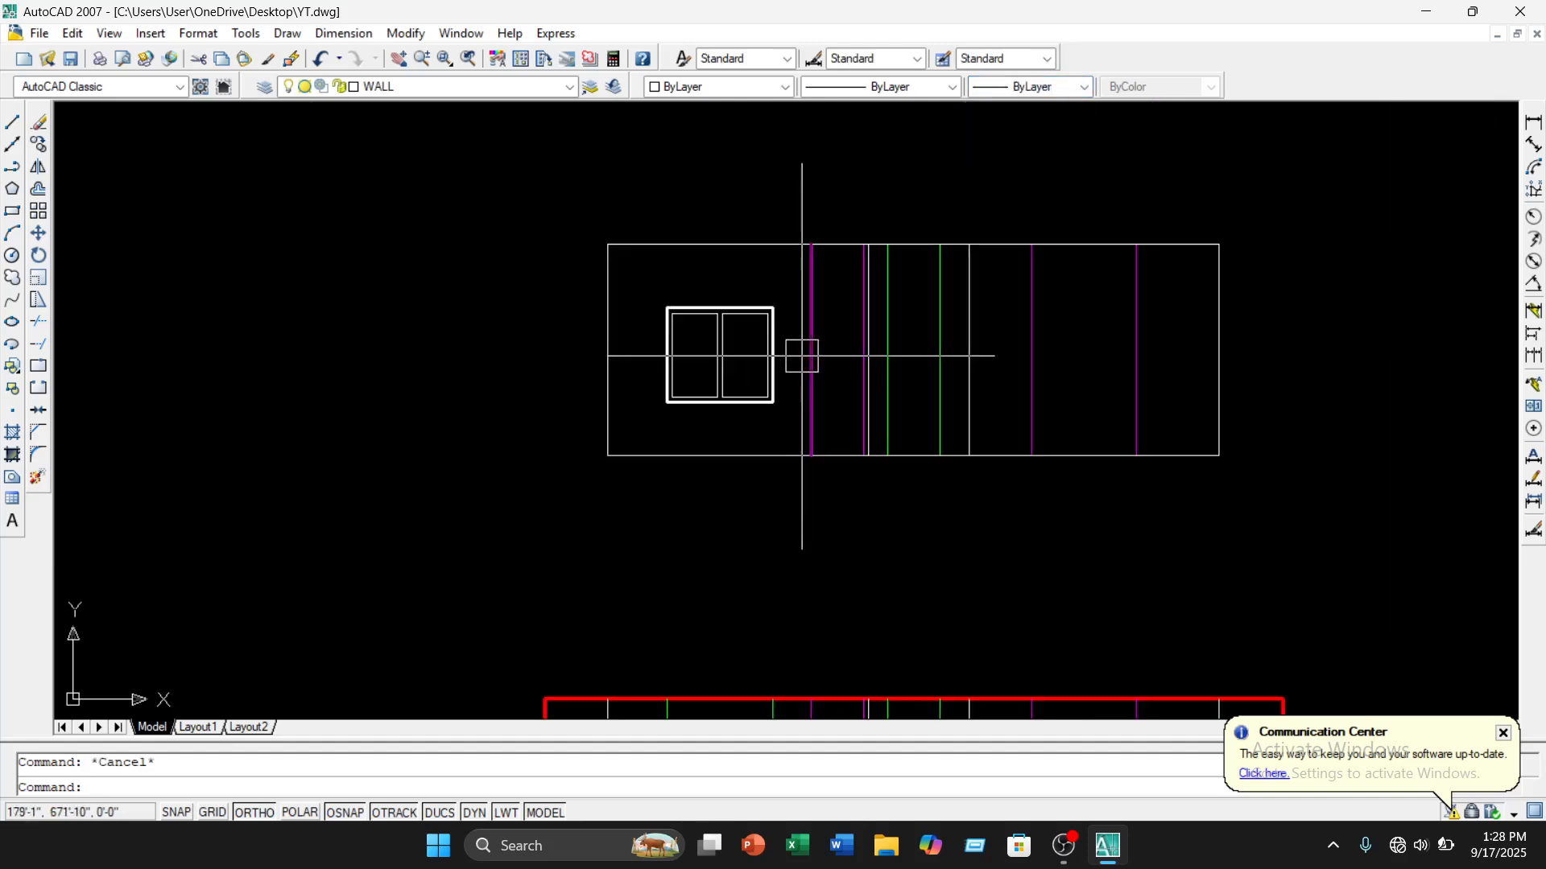
pyautogui.moveTo(801, 348); pyautogui.dragTo(620, 435, button='middle')
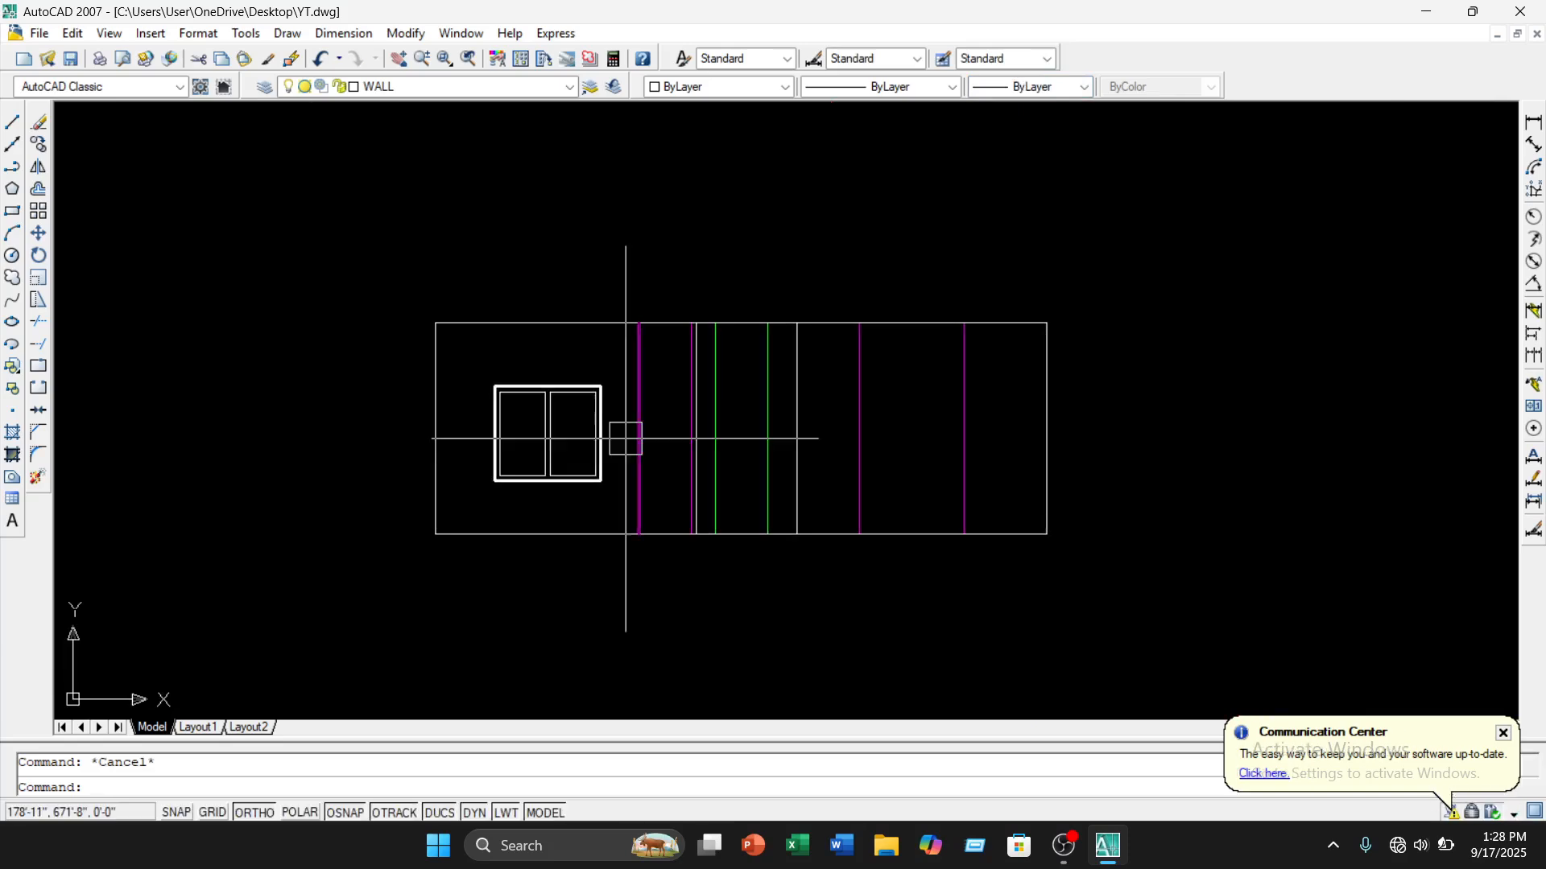
pyautogui.scroll(3, 620, 434)
pyautogui.scroll(-4, 681, 446)
pyautogui.moveTo(717, 566)
pyautogui.mouseDown(button='middle')
pyautogui.moveTo(627, 448)
pyautogui.moveTo(572, 473)
pyautogui.moveTo(624, 583)
pyautogui.mouseUp(button='middle')
pyautogui.scroll(6, 573, 475)
pyautogui.scroll(3, 631, 438)
pyautogui.moveTo(631, 438); pyautogui.dragTo(668, 526, button='middle')
pyautogui.scroll(-4, 668, 526)
pyautogui.write('tr')
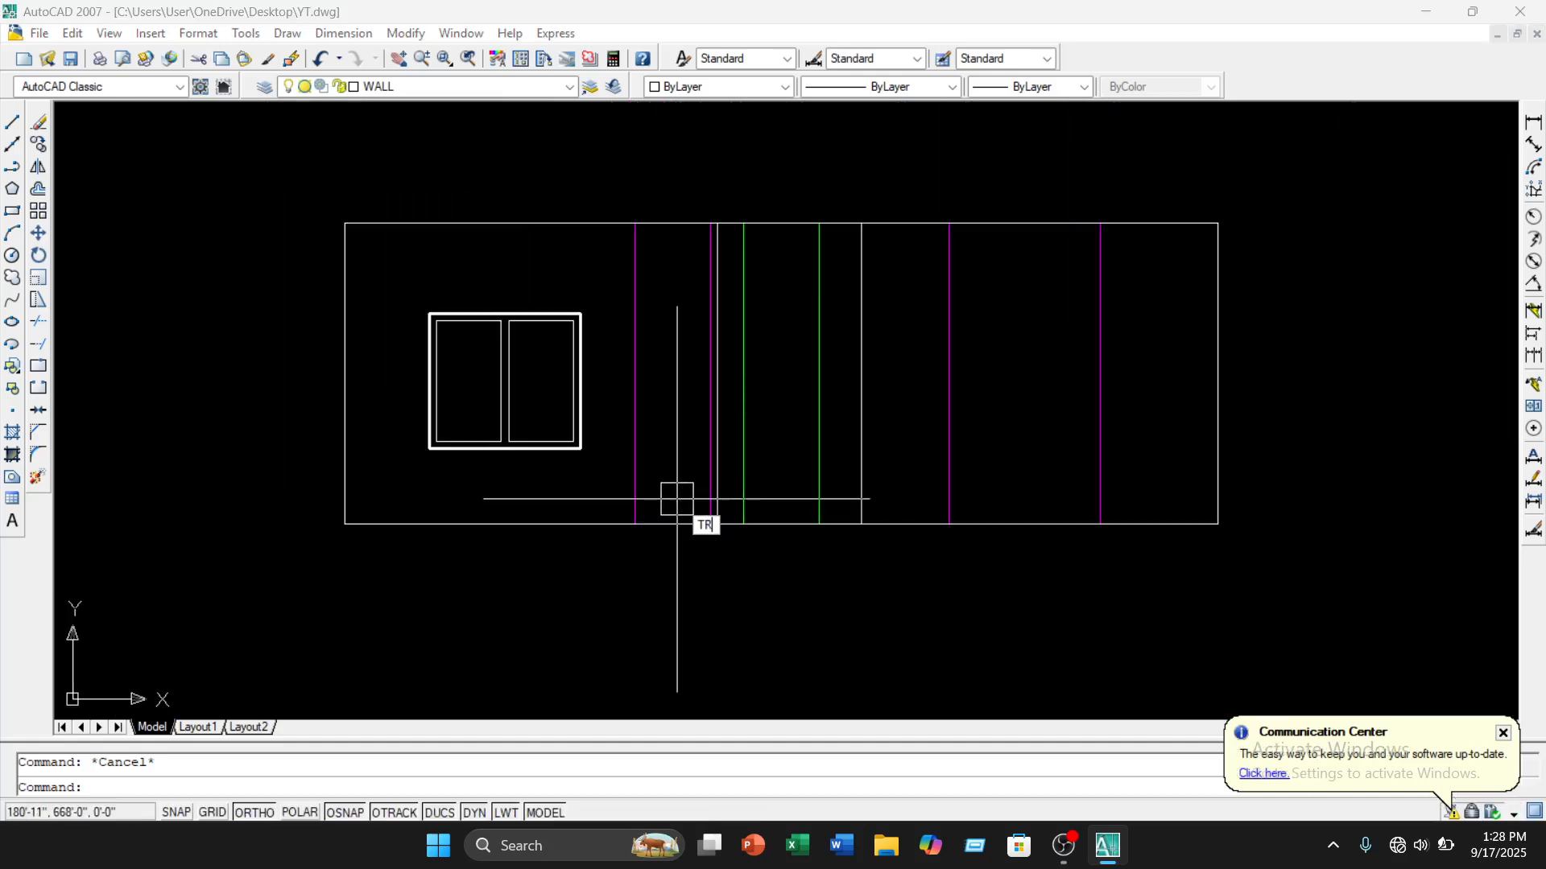
pyautogui.press('Return')
pyautogui.press('Return')
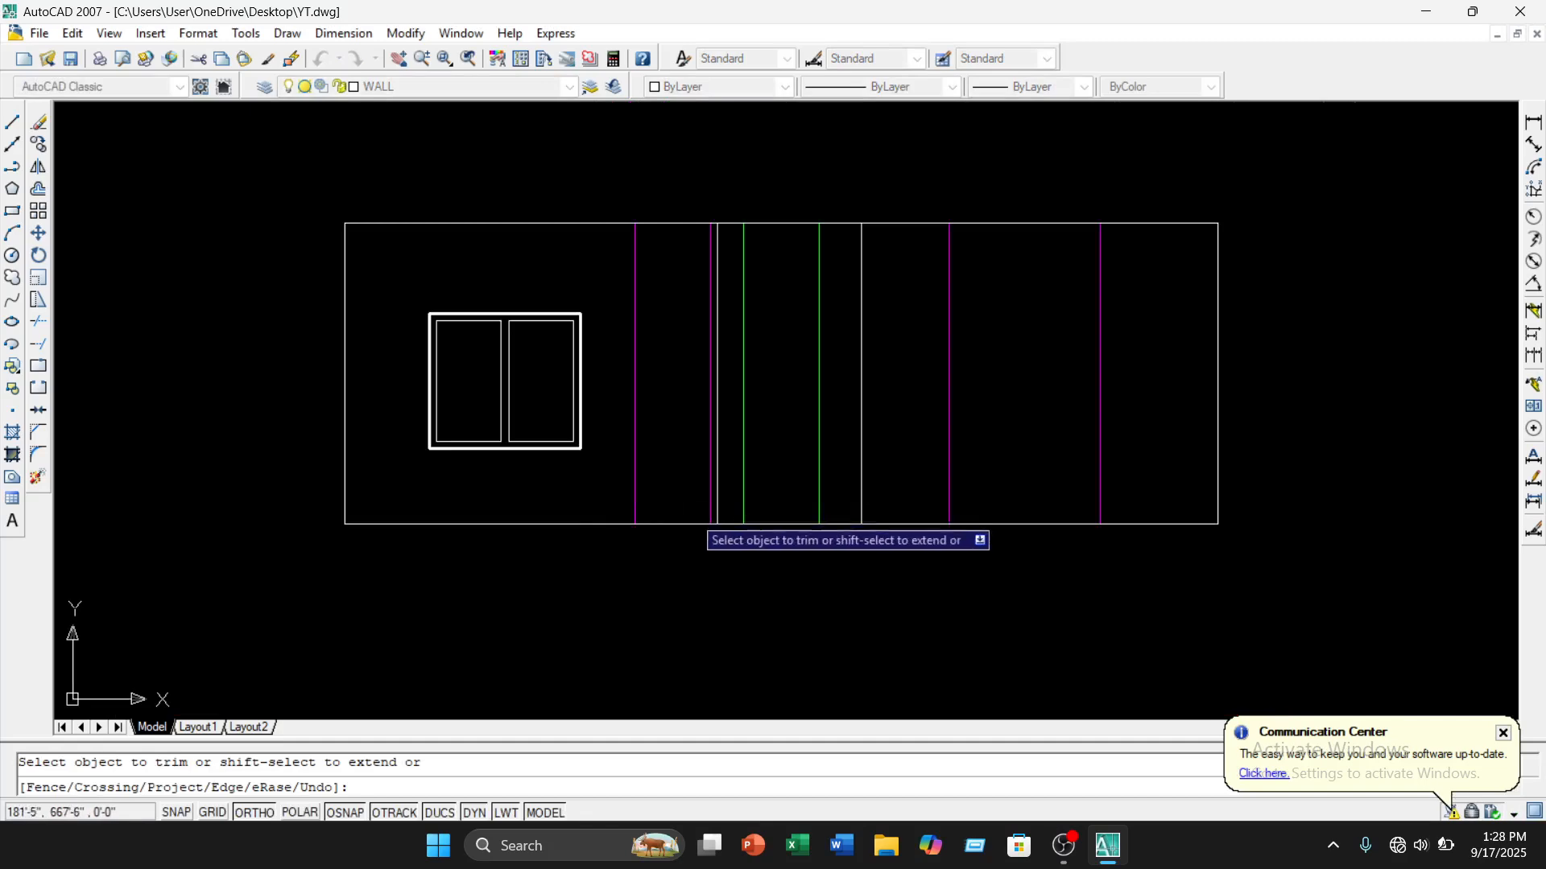
pyautogui.press('Escape')
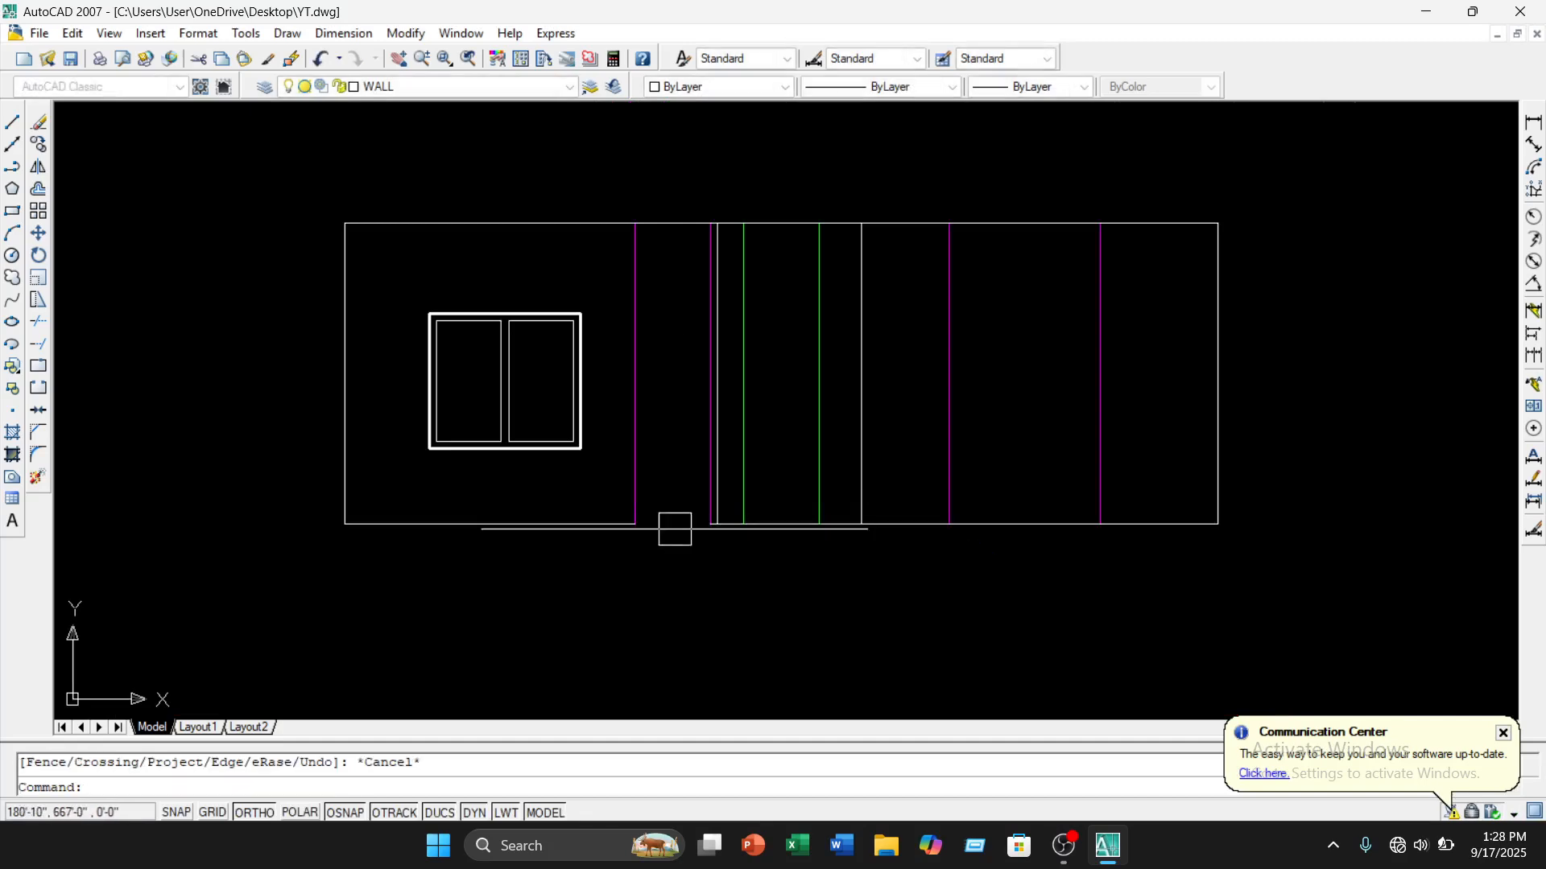
# Draw a separate base line across the door opening, joining the lower ends of the two magenta lines
pyautogui.click(11, 122)
pyautogui.click(635, 525)
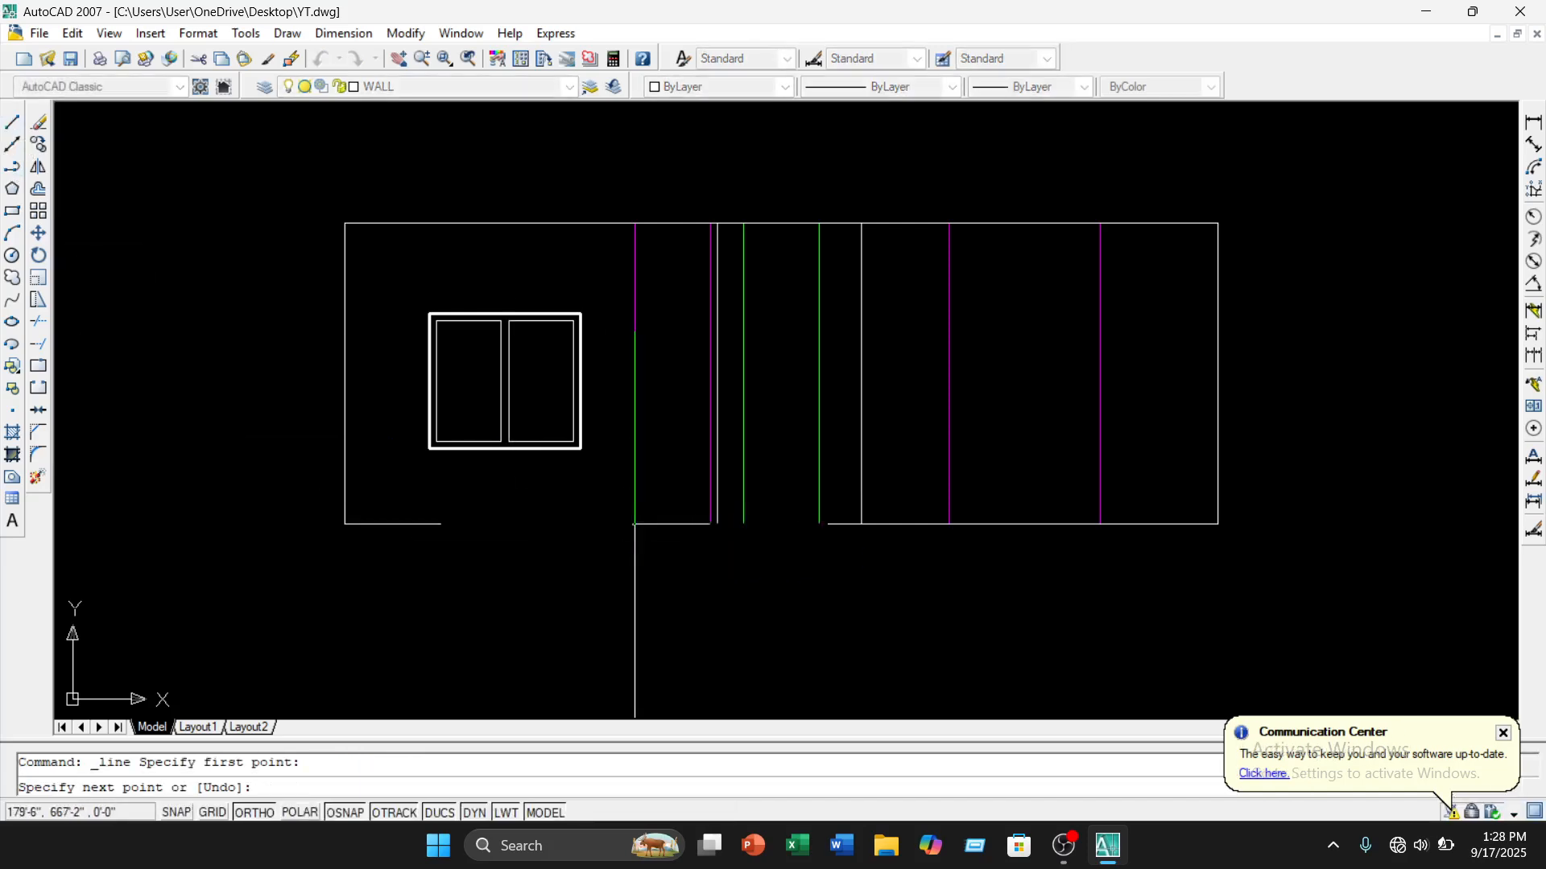
pyautogui.scroll(6, 700, 529)
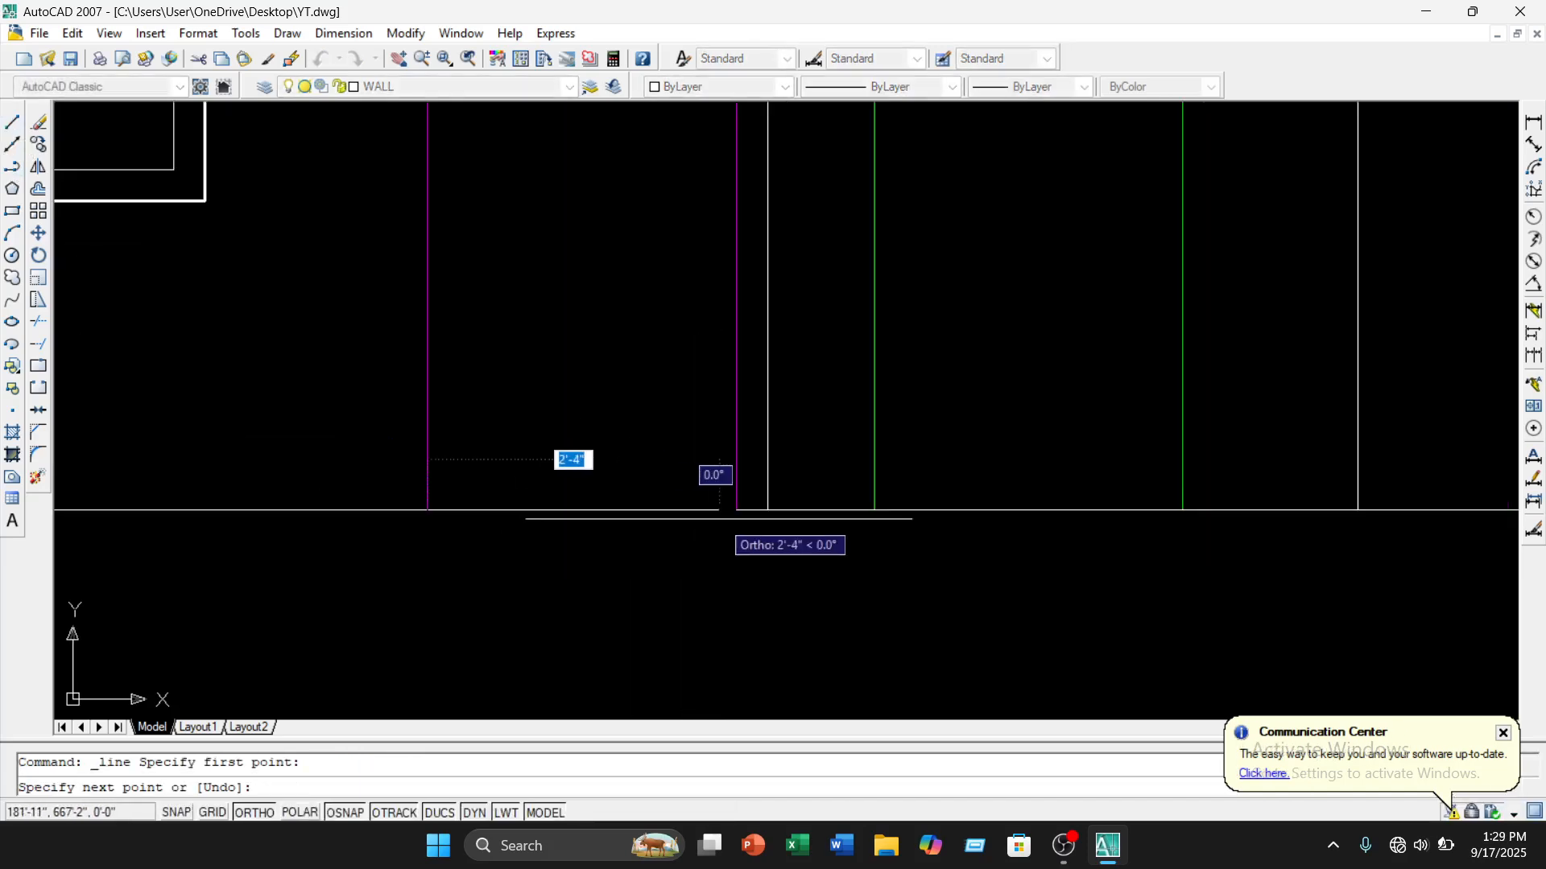
pyautogui.click(735, 510)
pyautogui.press('Escape')
# Offset the door's base line 7' upward to form the door head
pyautogui.scroll(-4, 677, 583)
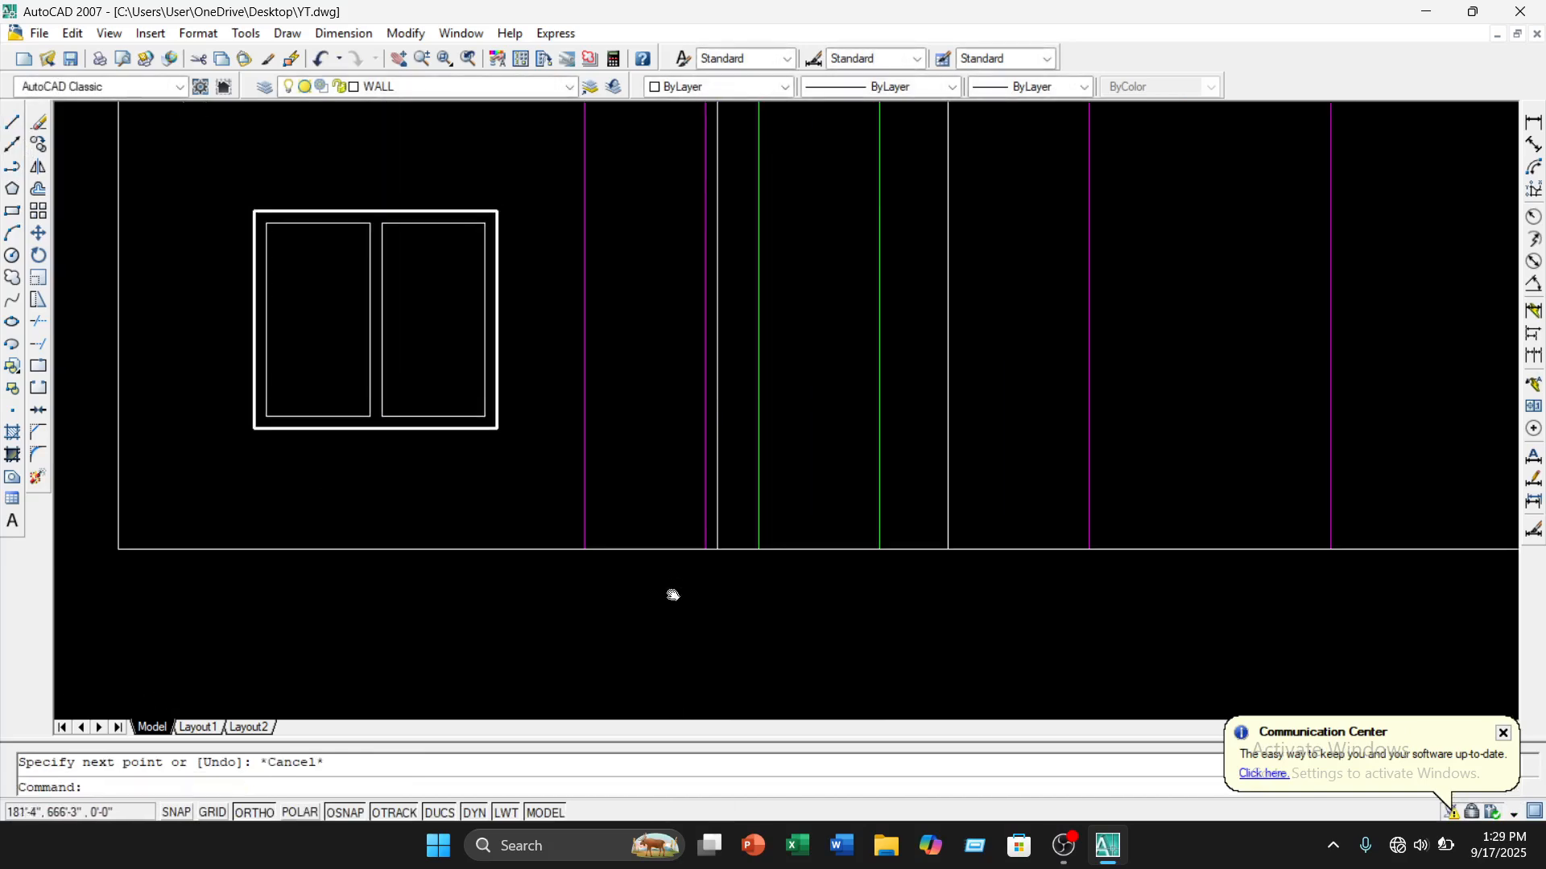
pyautogui.moveTo(673, 595); pyautogui.dragTo(677, 610, button='middle')
pyautogui.write('o')
pyautogui.press('Return')
pyautogui.write('7')
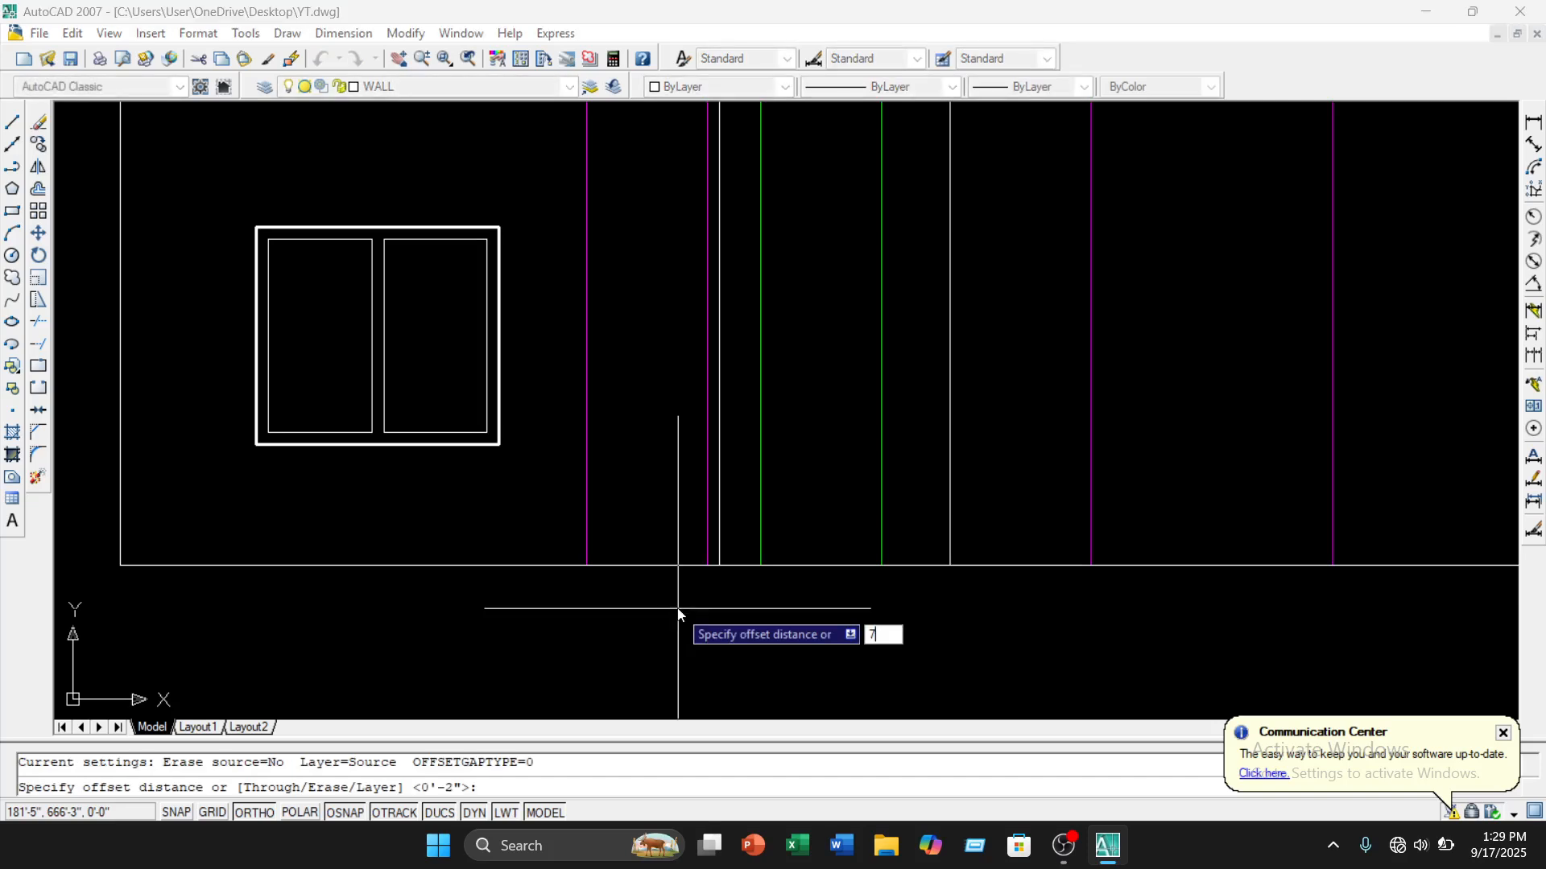
pyautogui.write("'")
pyautogui.press('Return')
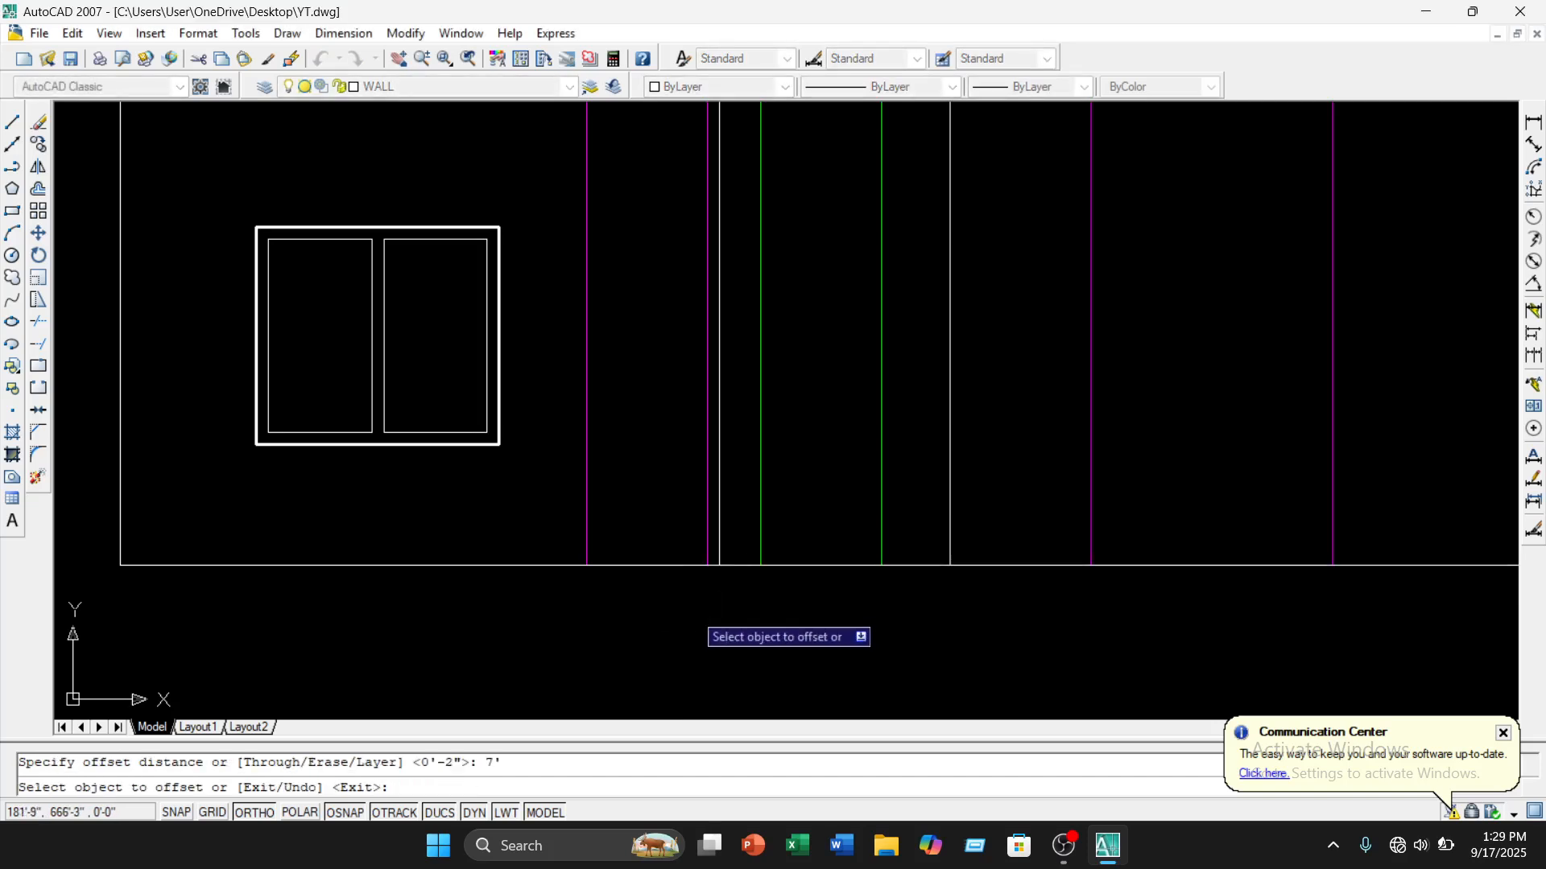
pyautogui.click(652, 565)
pyautogui.click(631, 430)
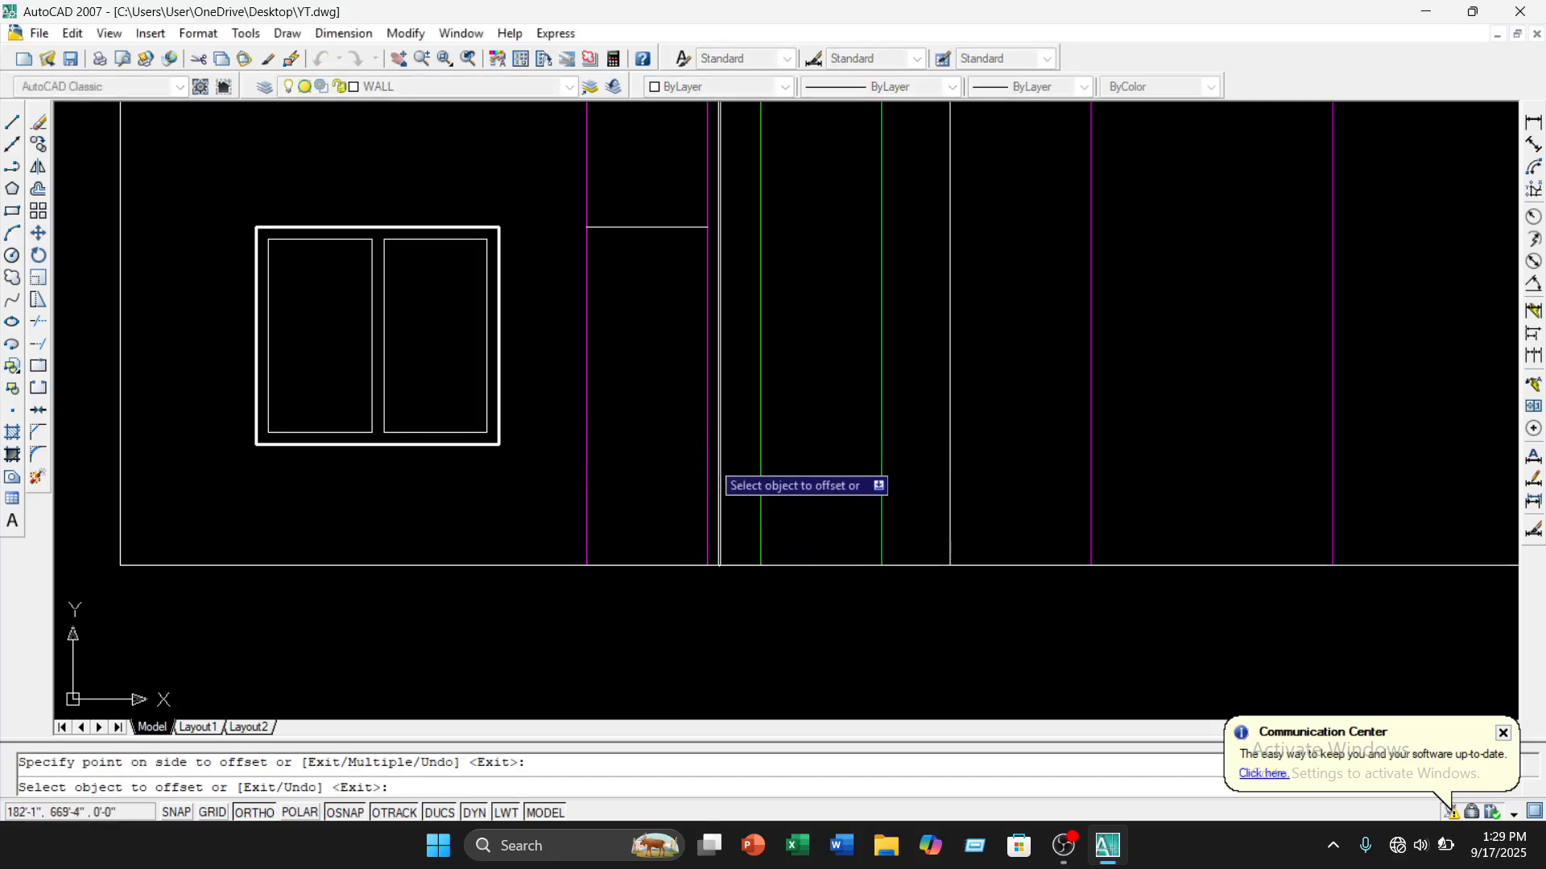
pyautogui.press('Escape')
# Trim both magenta door lines above the door head
pyautogui.scroll(-2, 633, 445)
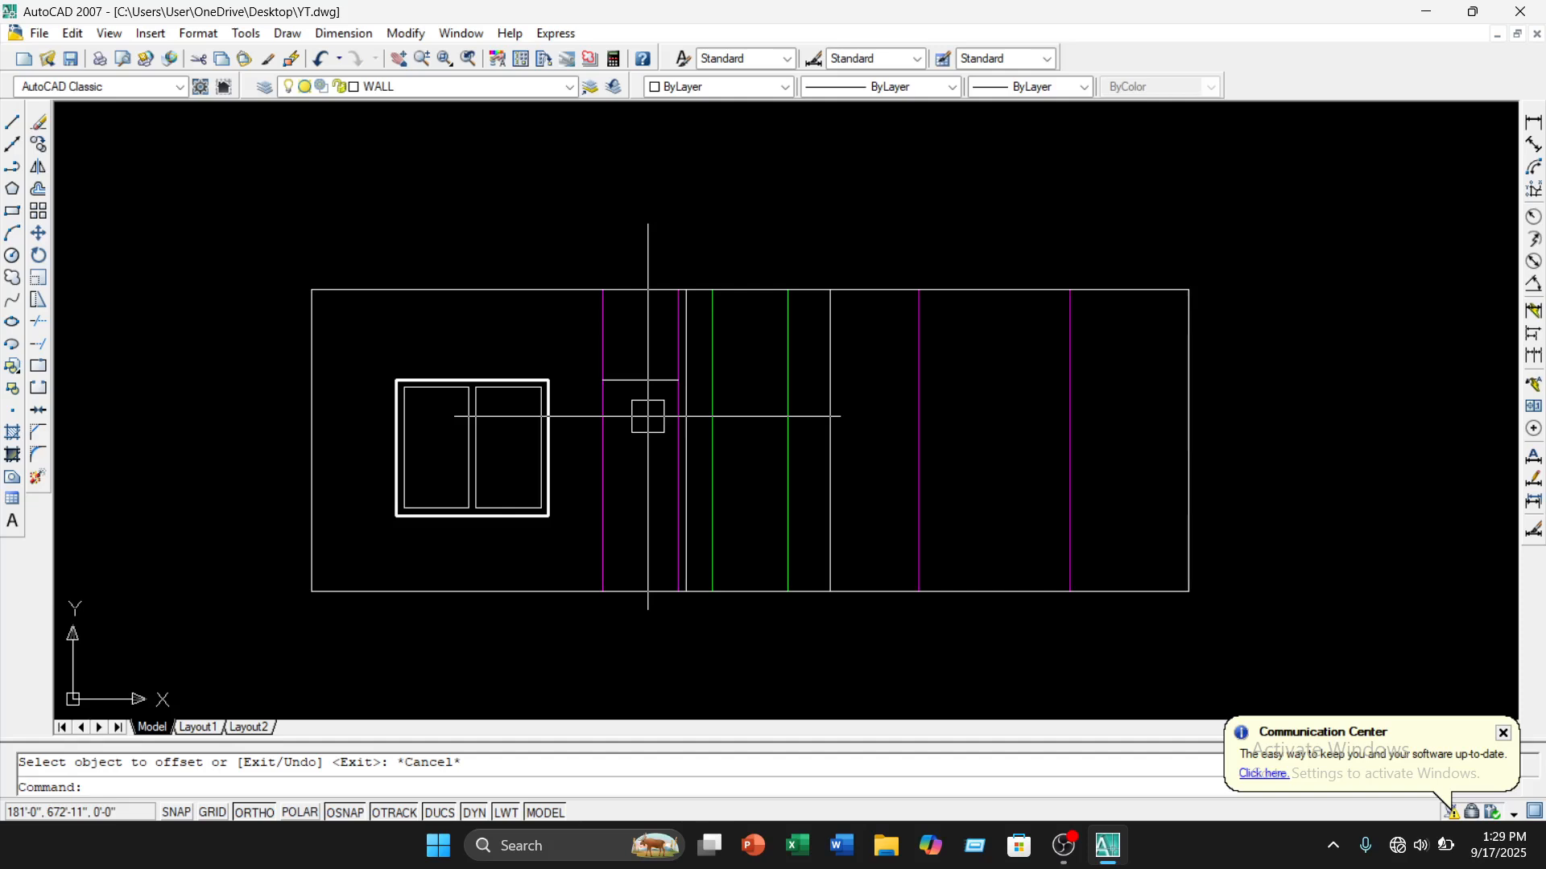
pyautogui.write('tr')
pyautogui.press('Return')
pyautogui.press('Return')
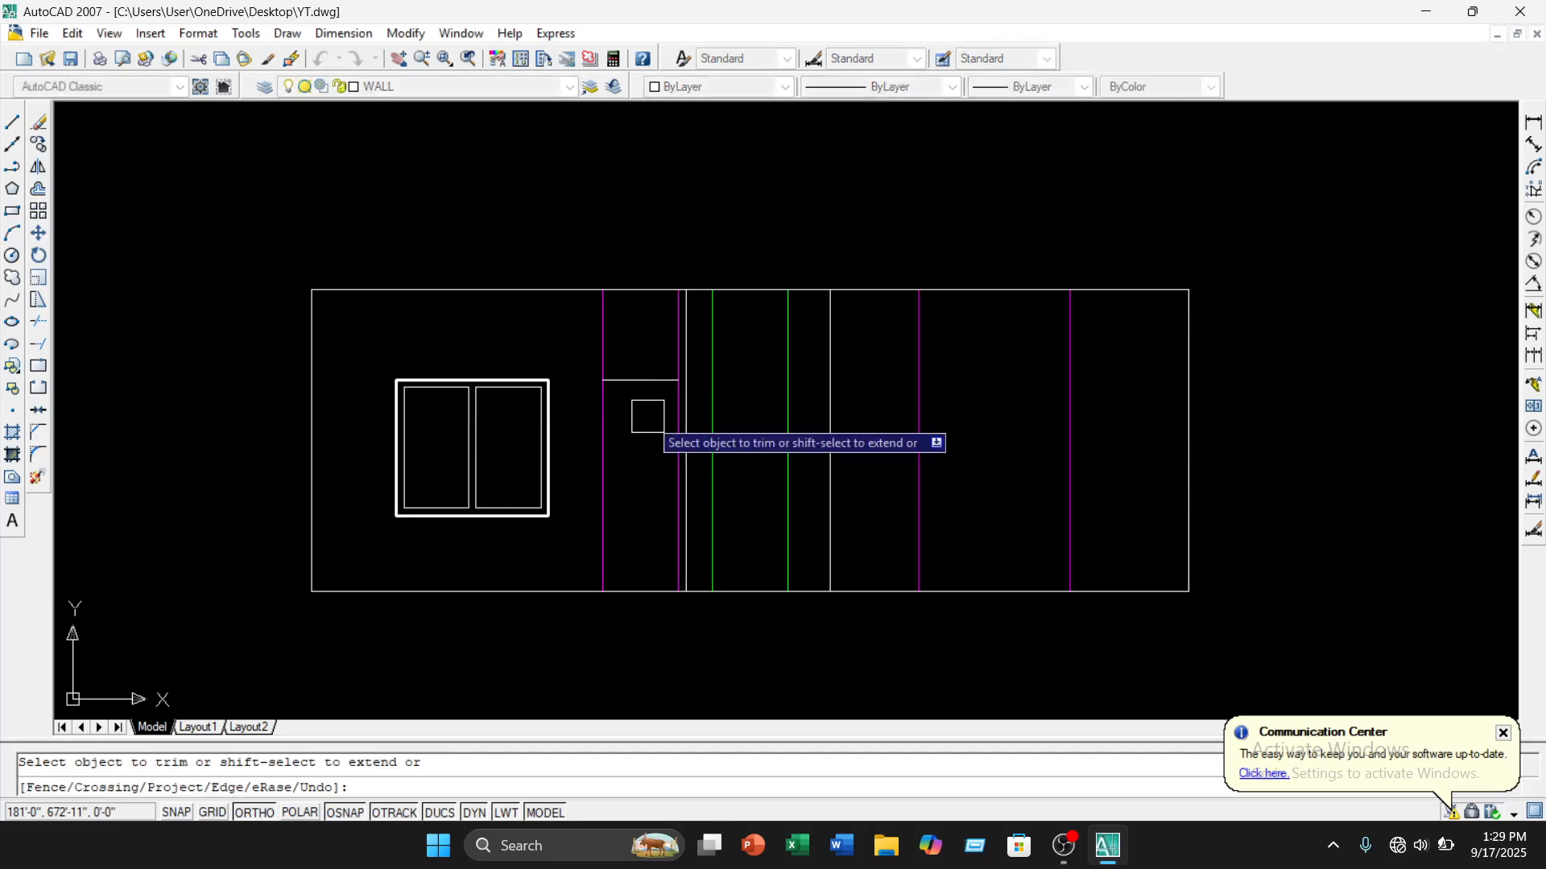
pyautogui.scroll(3, 669, 330)
pyautogui.click(673, 344)
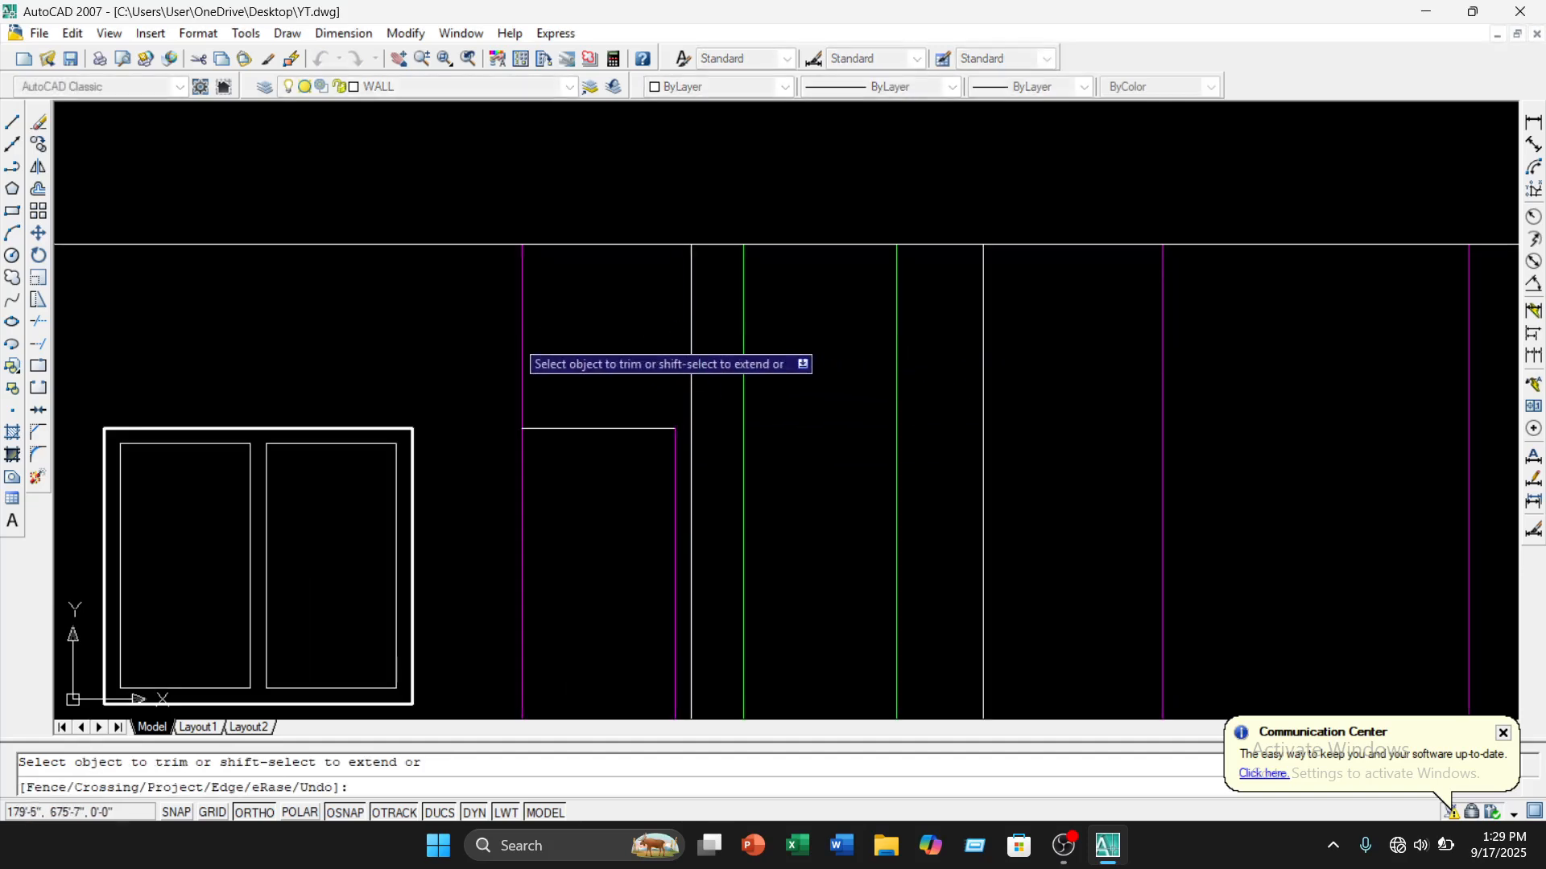
pyautogui.click(523, 346)
pyautogui.scroll(-3, 555, 351)
pyautogui.press('Escape')
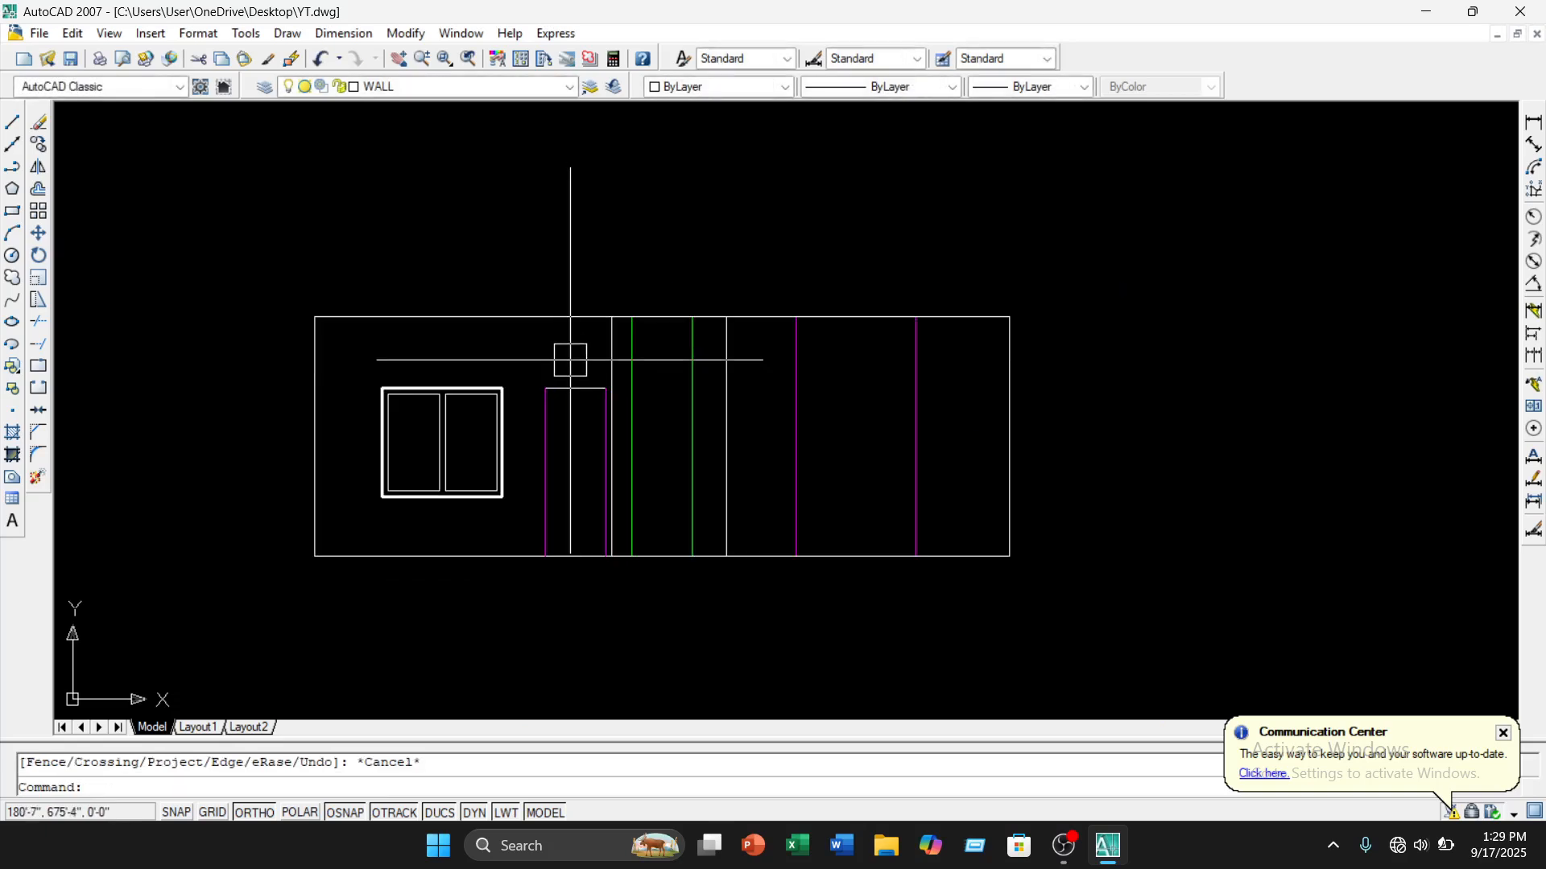
# Offset the door head and both magenta jamb lines 3" inward to form the door frame
pyautogui.write('o')
pyautogui.press('Return')
pyautogui.write('3')
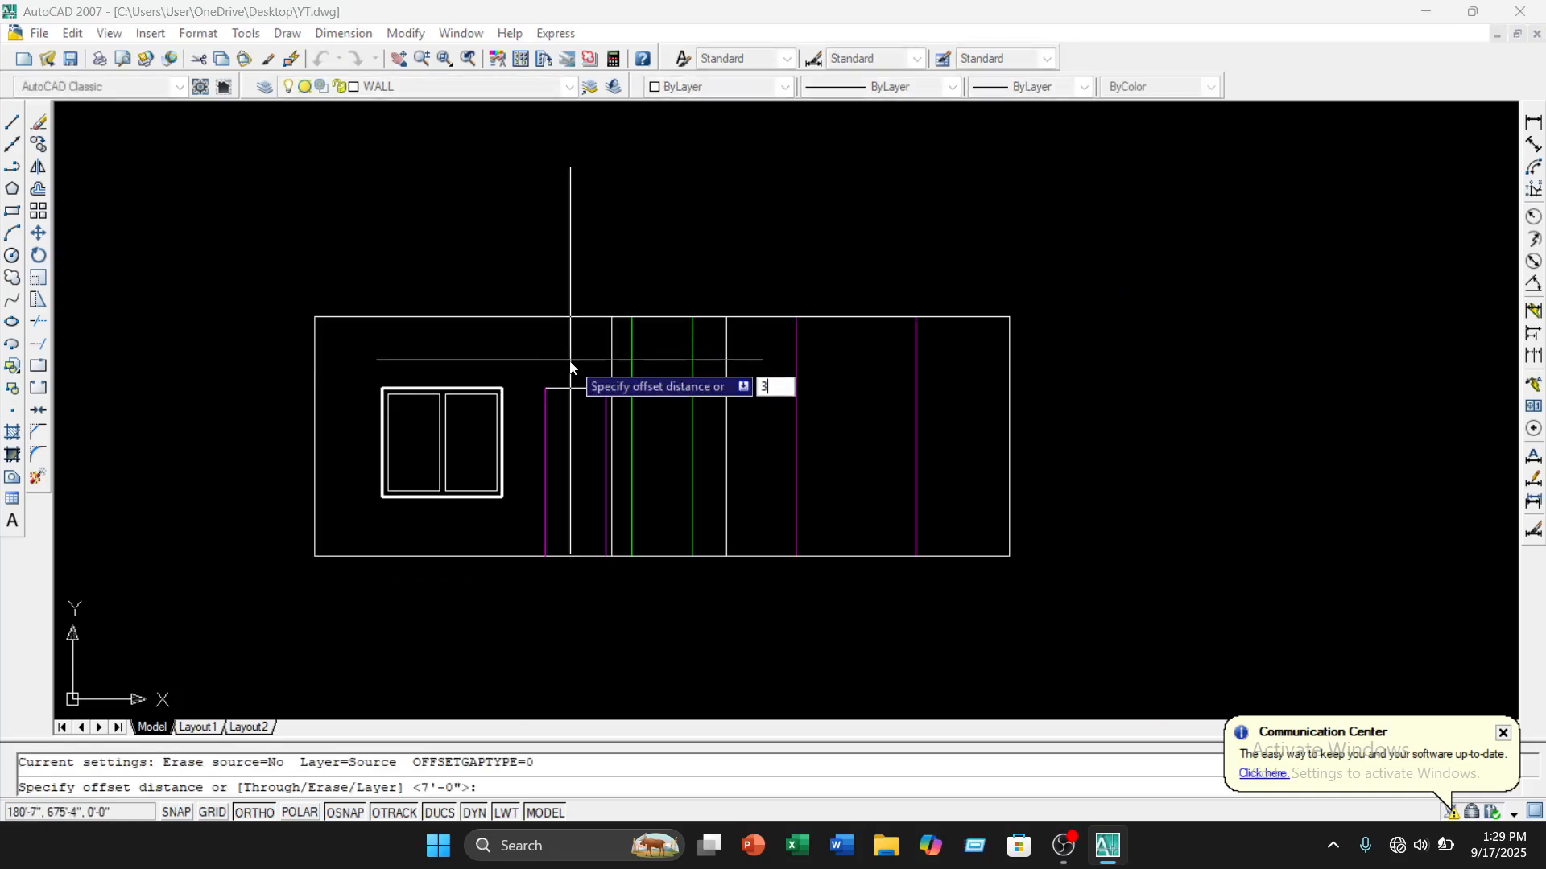
pyautogui.press('Return')
pyautogui.scroll(3, 562, 367)
pyautogui.click(590, 406)
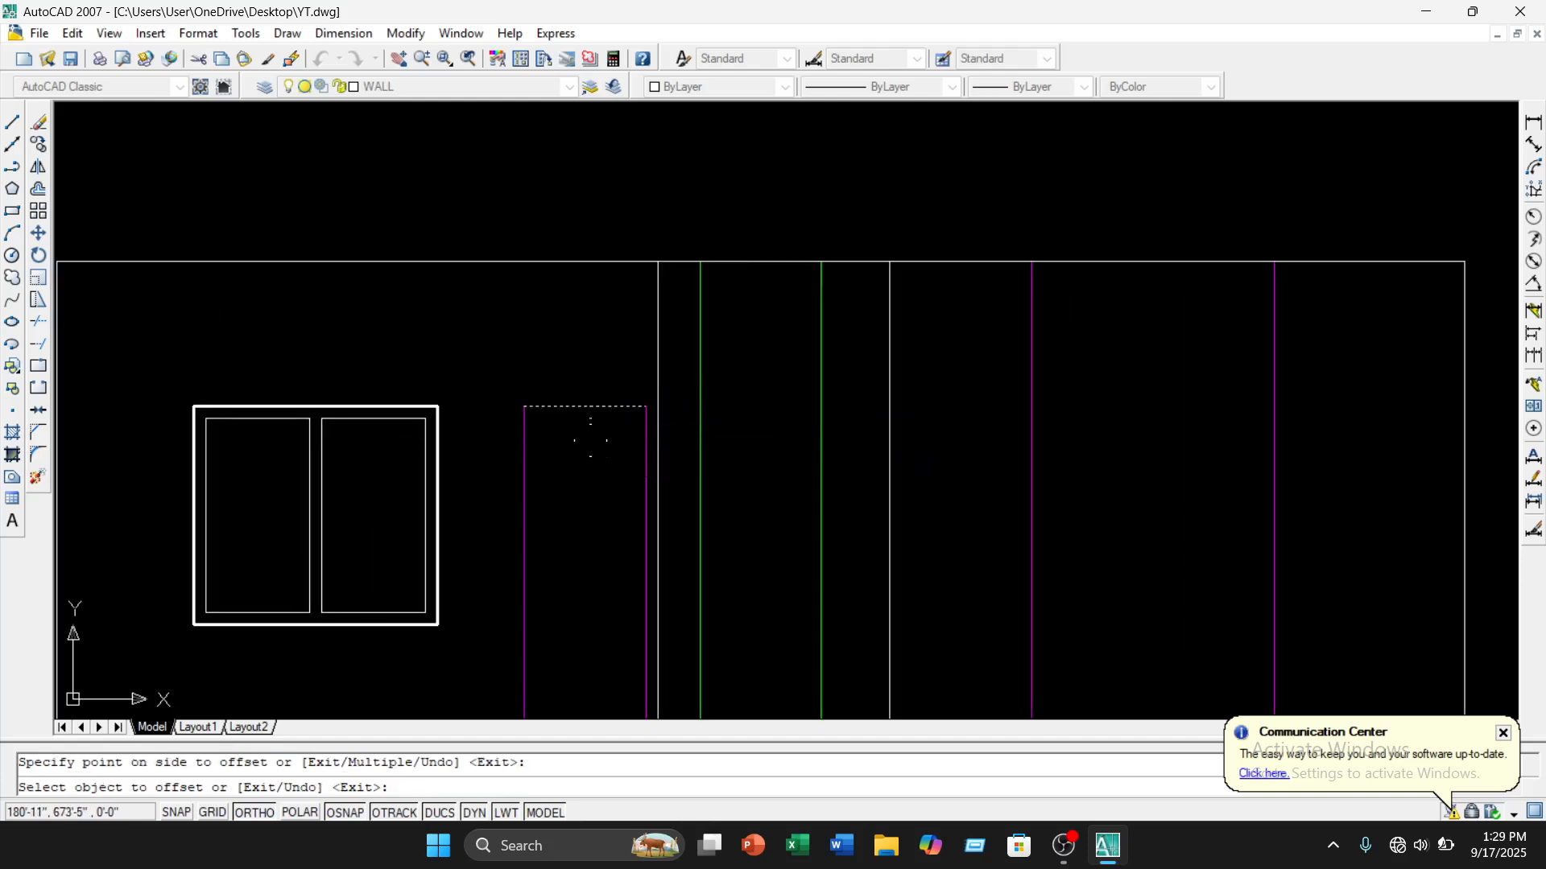
pyautogui.click(525, 463)
pyautogui.click(621, 470)
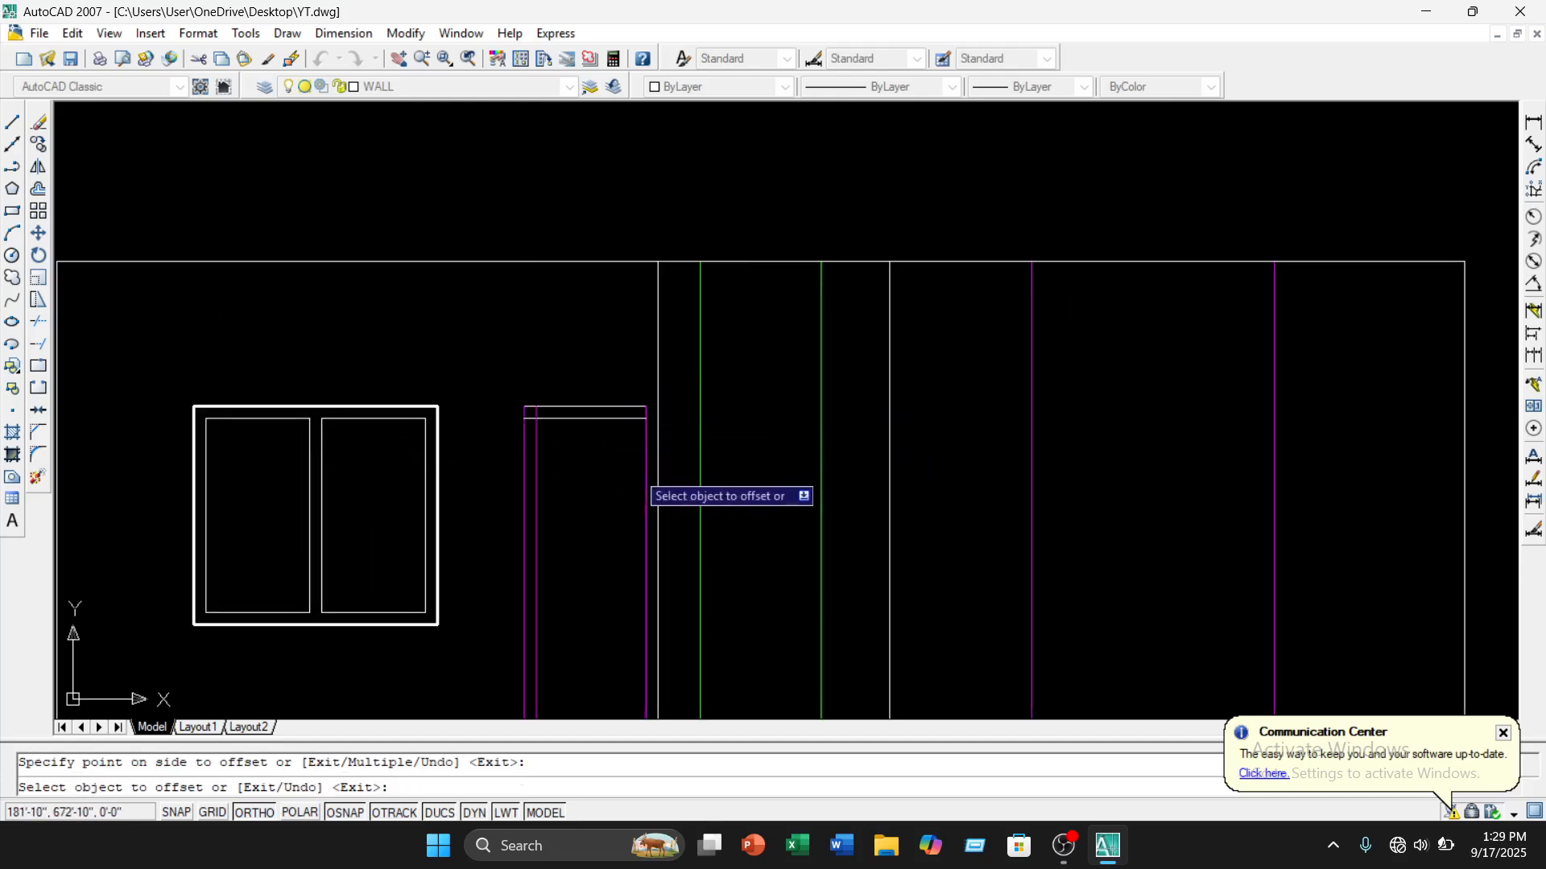
pyautogui.click(633, 470)
pyautogui.click(618, 485)
pyautogui.moveTo(586, 549); pyautogui.dragTo(543, 466, button='middle')
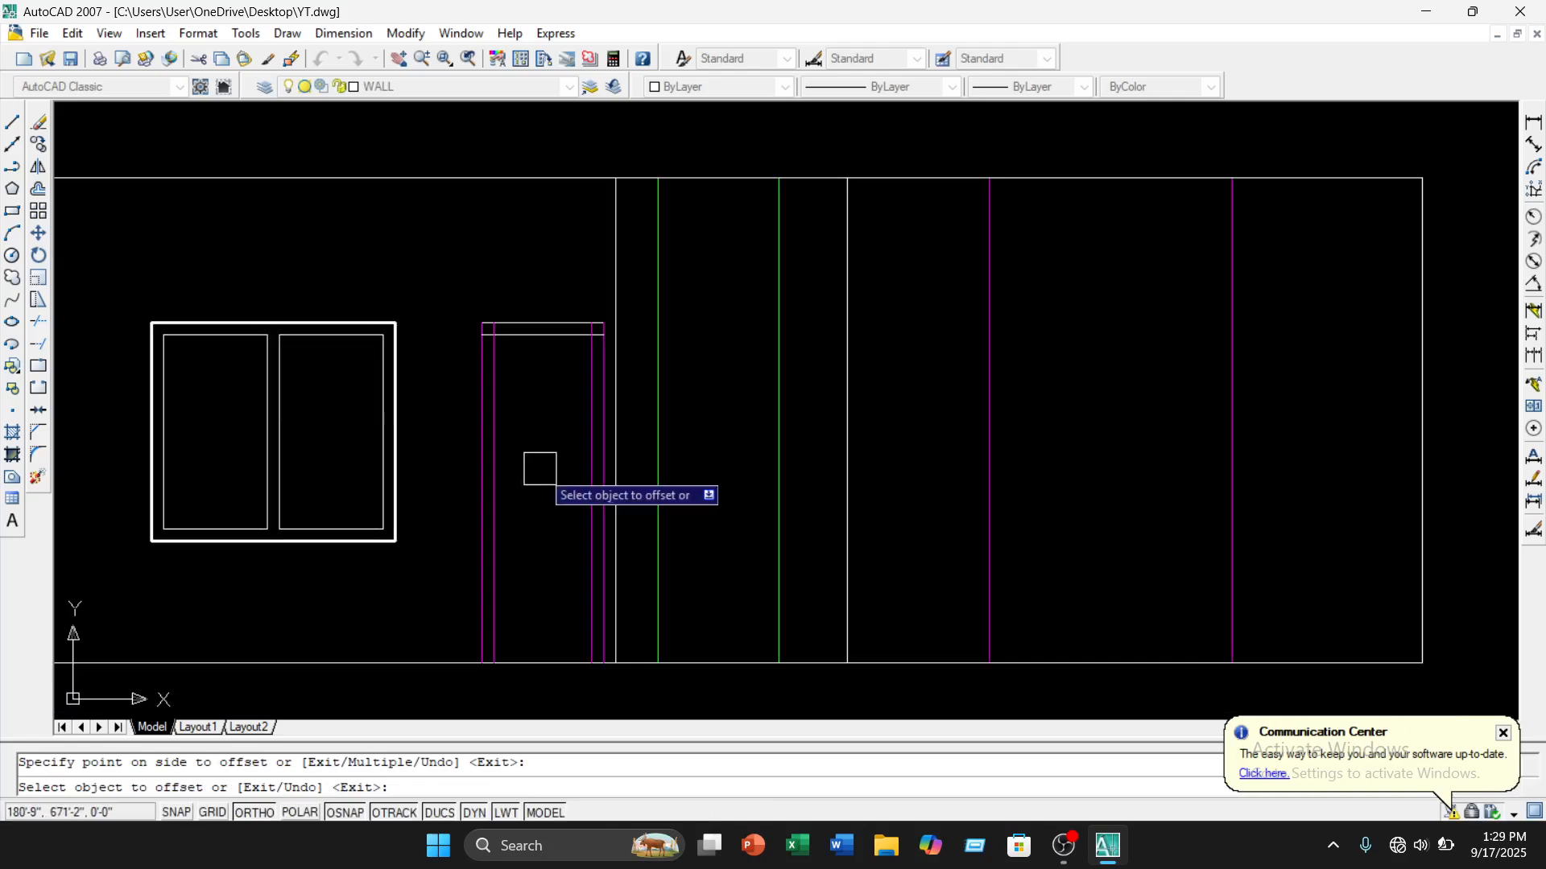
pyautogui.press('Escape')
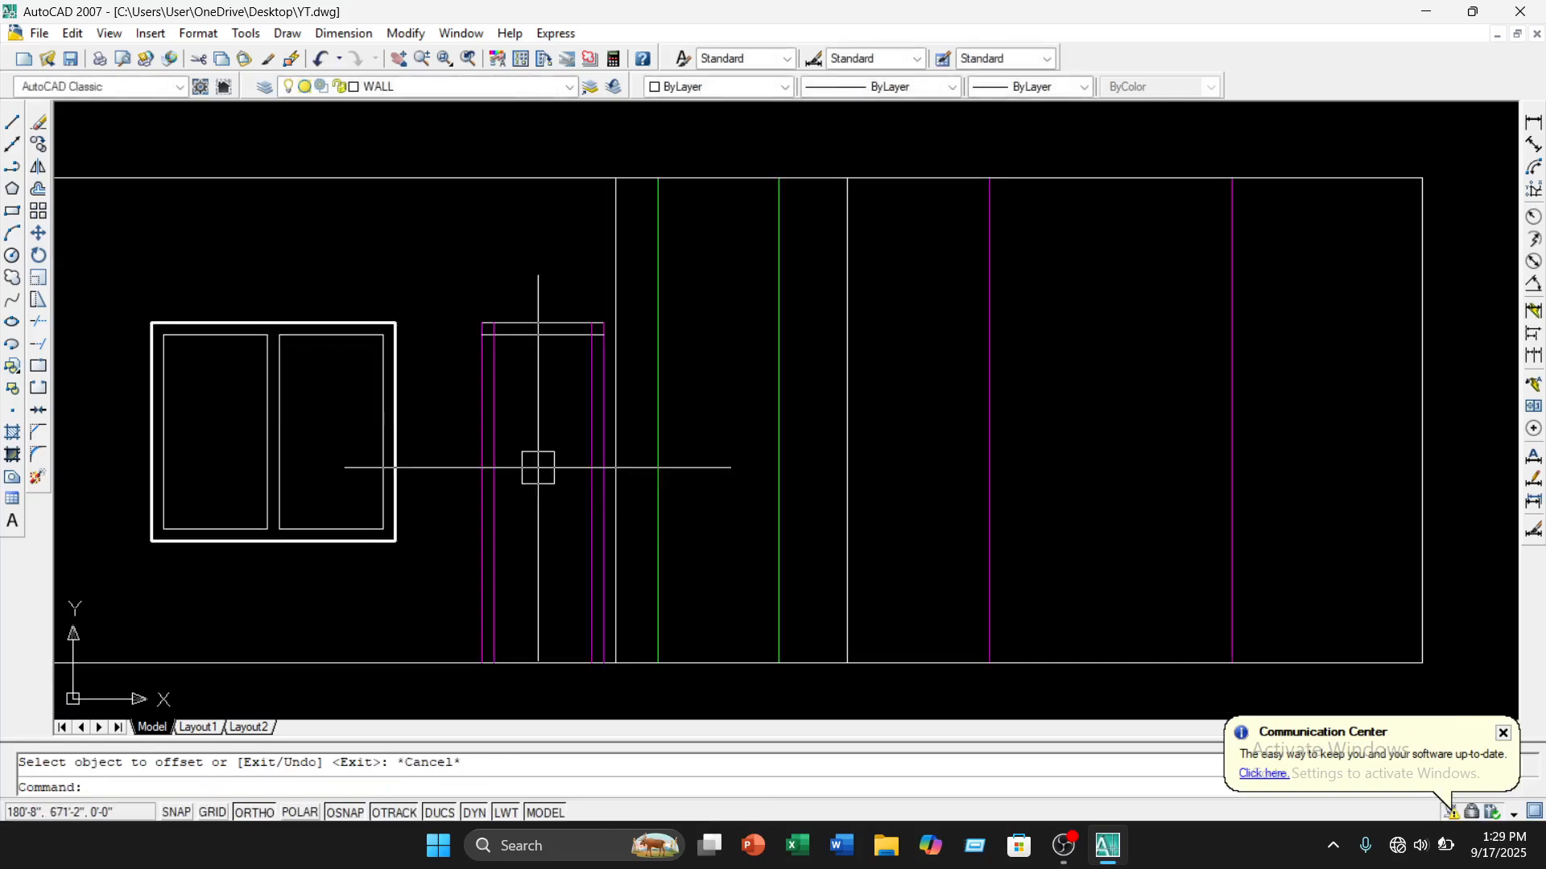
# Trim the overlapping inner frame lines at the door's two upper corners
pyautogui.write('tr')
pyautogui.press('Return')
pyautogui.press('Return')
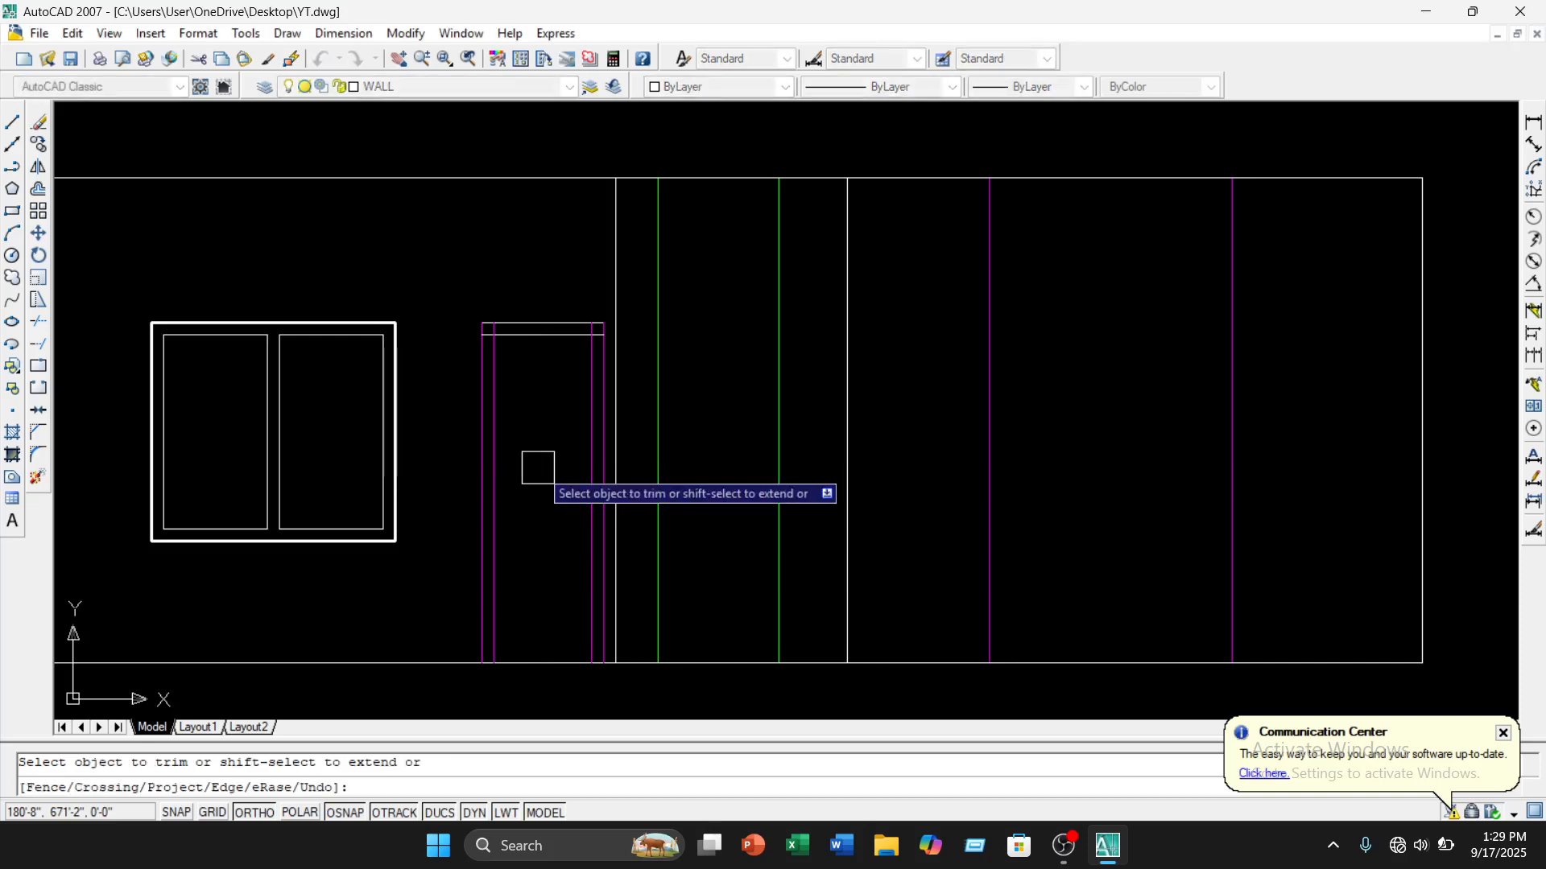
pyautogui.scroll(8, 483, 330)
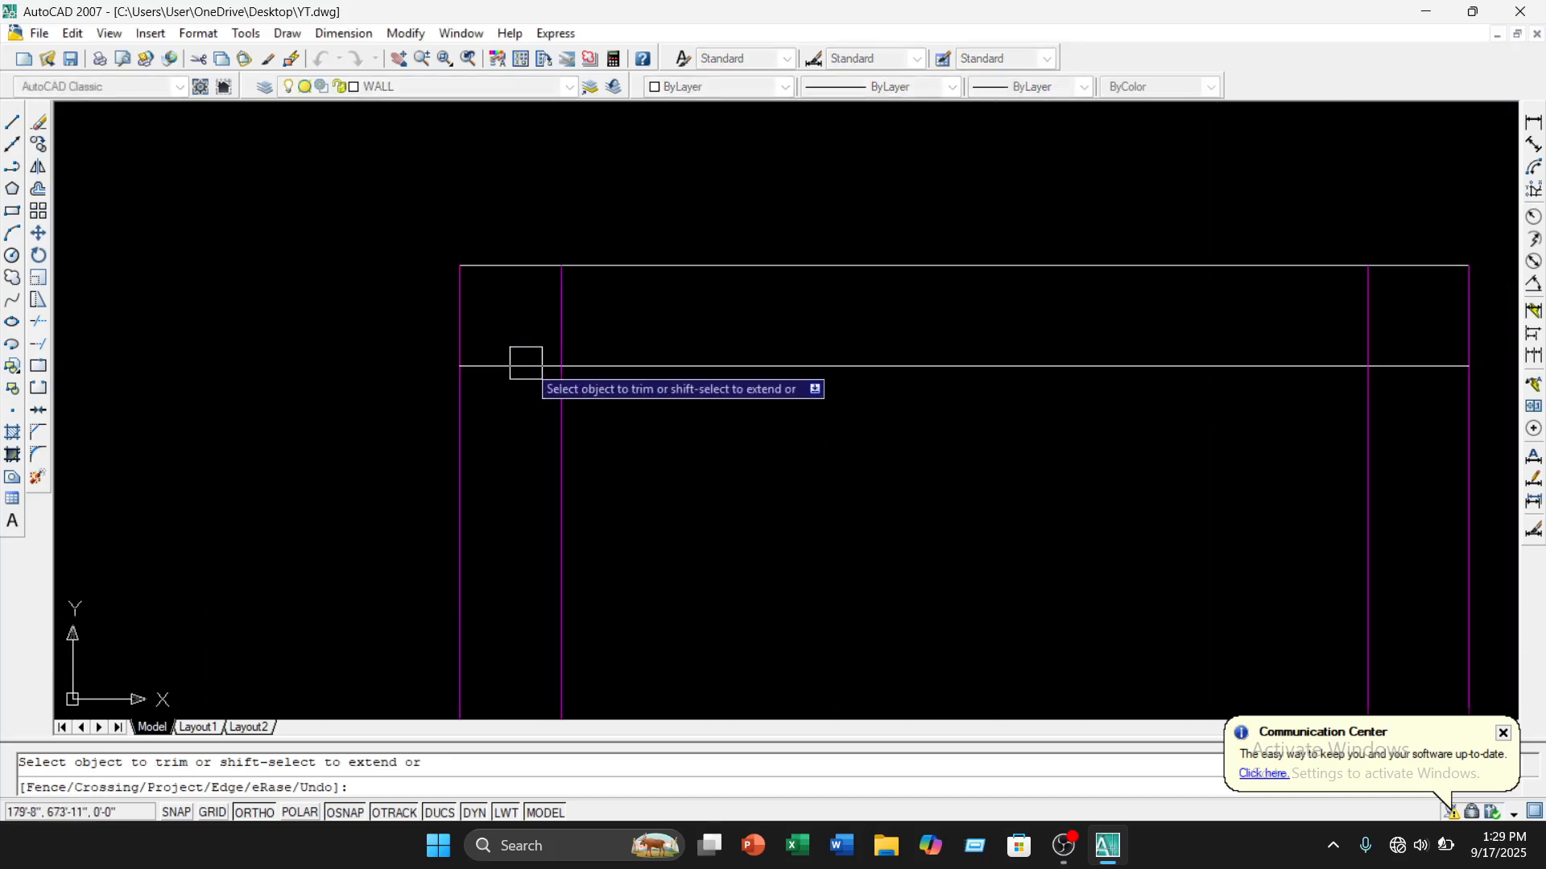
pyautogui.scroll(-5, 742, 376)
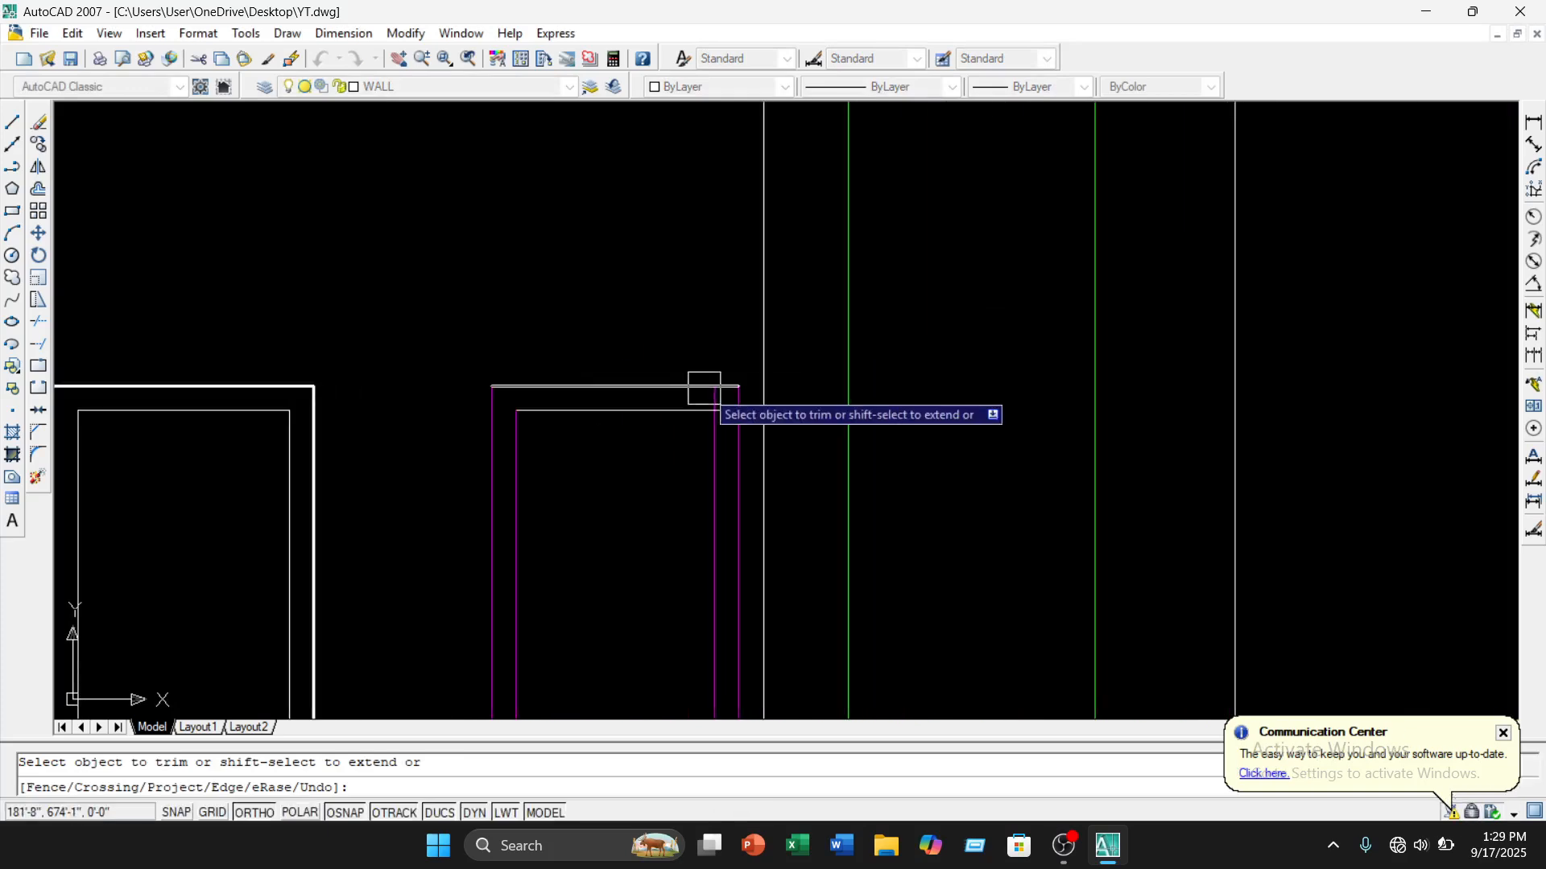
pyautogui.scroll(5, 704, 388)
pyautogui.click(752, 433)
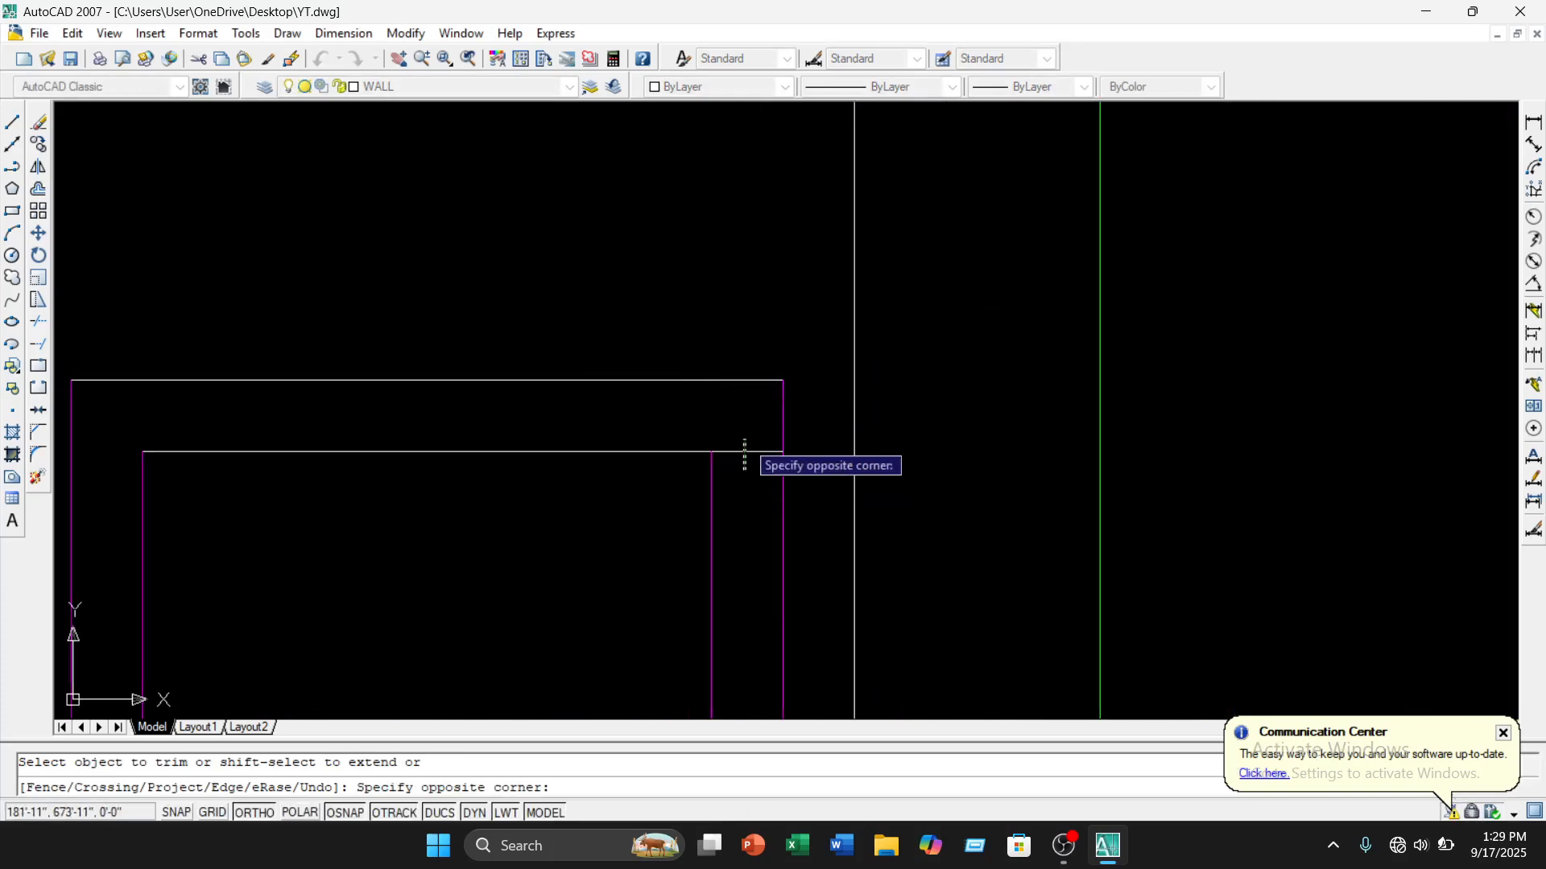
pyautogui.click(745, 454)
pyautogui.scroll(-3, 741, 442)
pyautogui.moveTo(655, 483); pyautogui.dragTo(601, 366, button='middle')
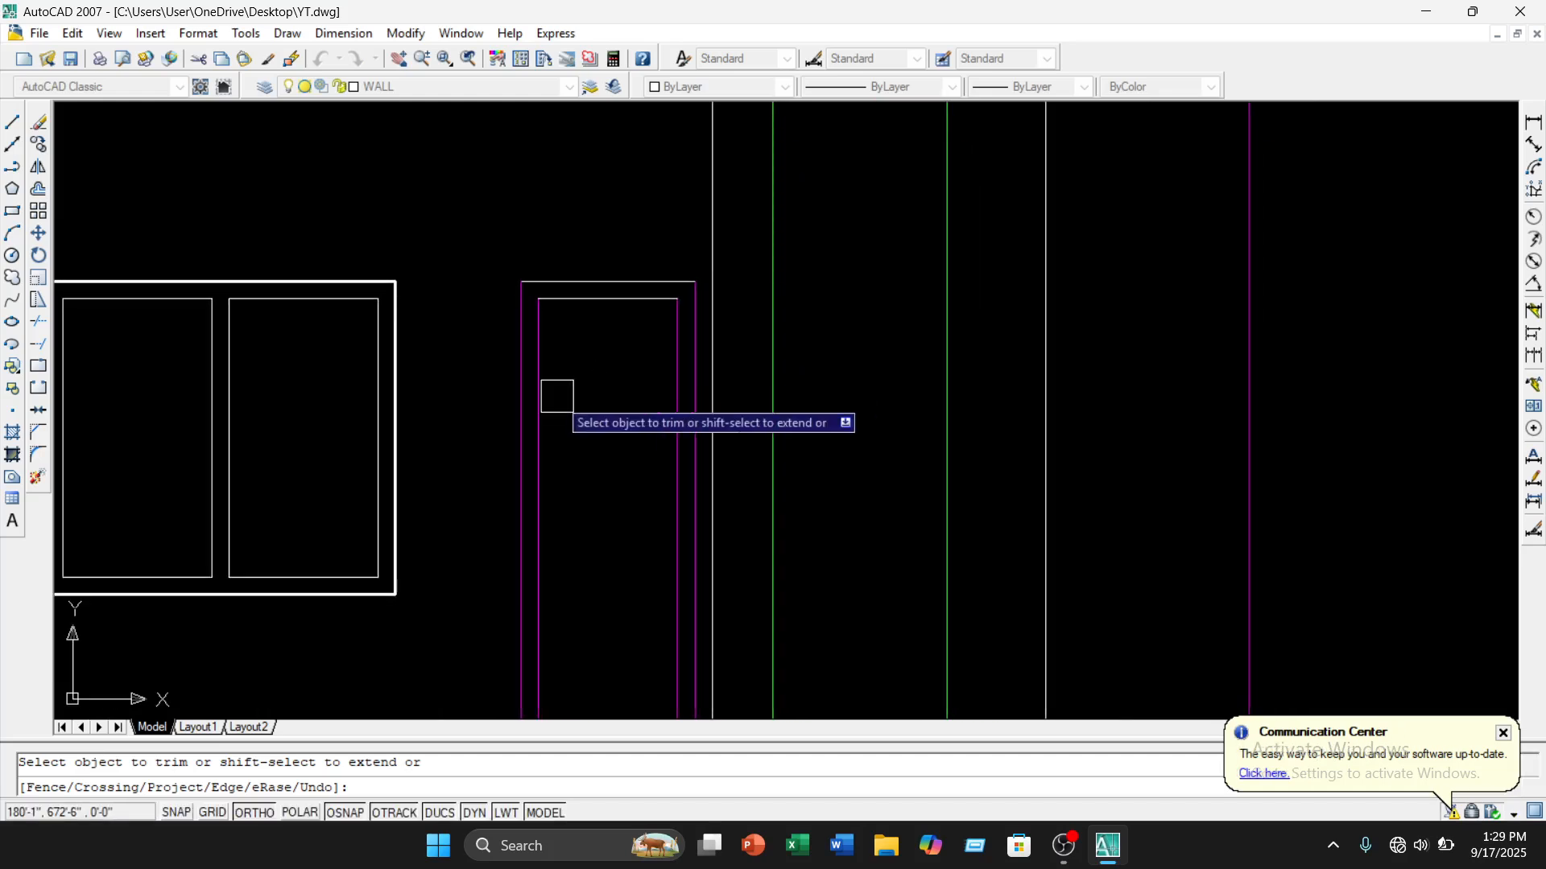
pyautogui.press('Escape')
# Offset the door's inner left jamb and inner head lines 10" into the door panel
pyautogui.scroll(-3, 558, 396)
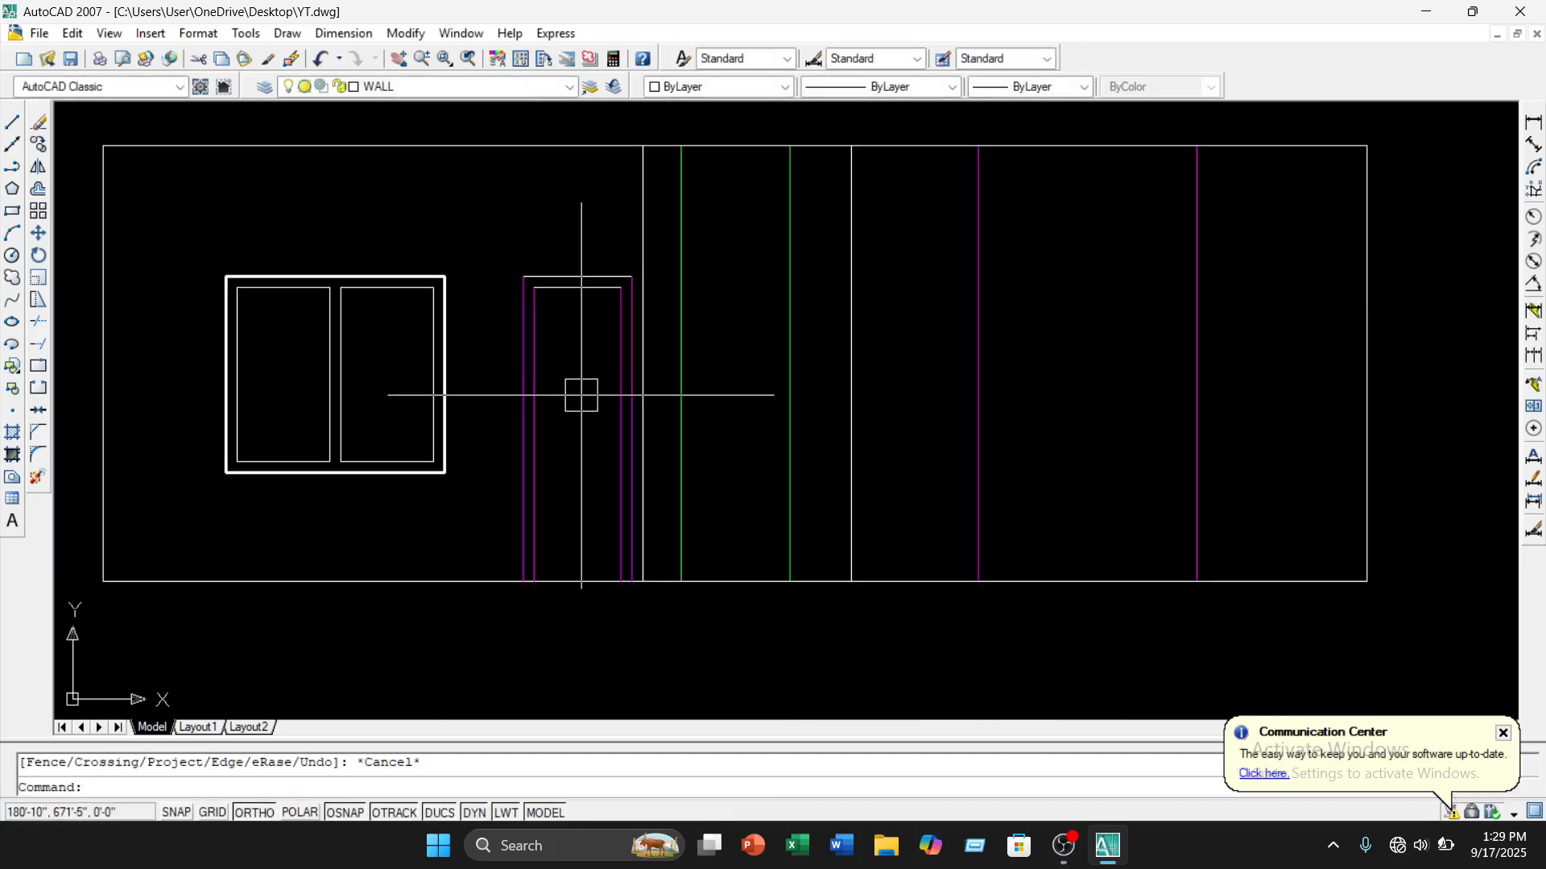
pyautogui.write('o')
pyautogui.press('Return')
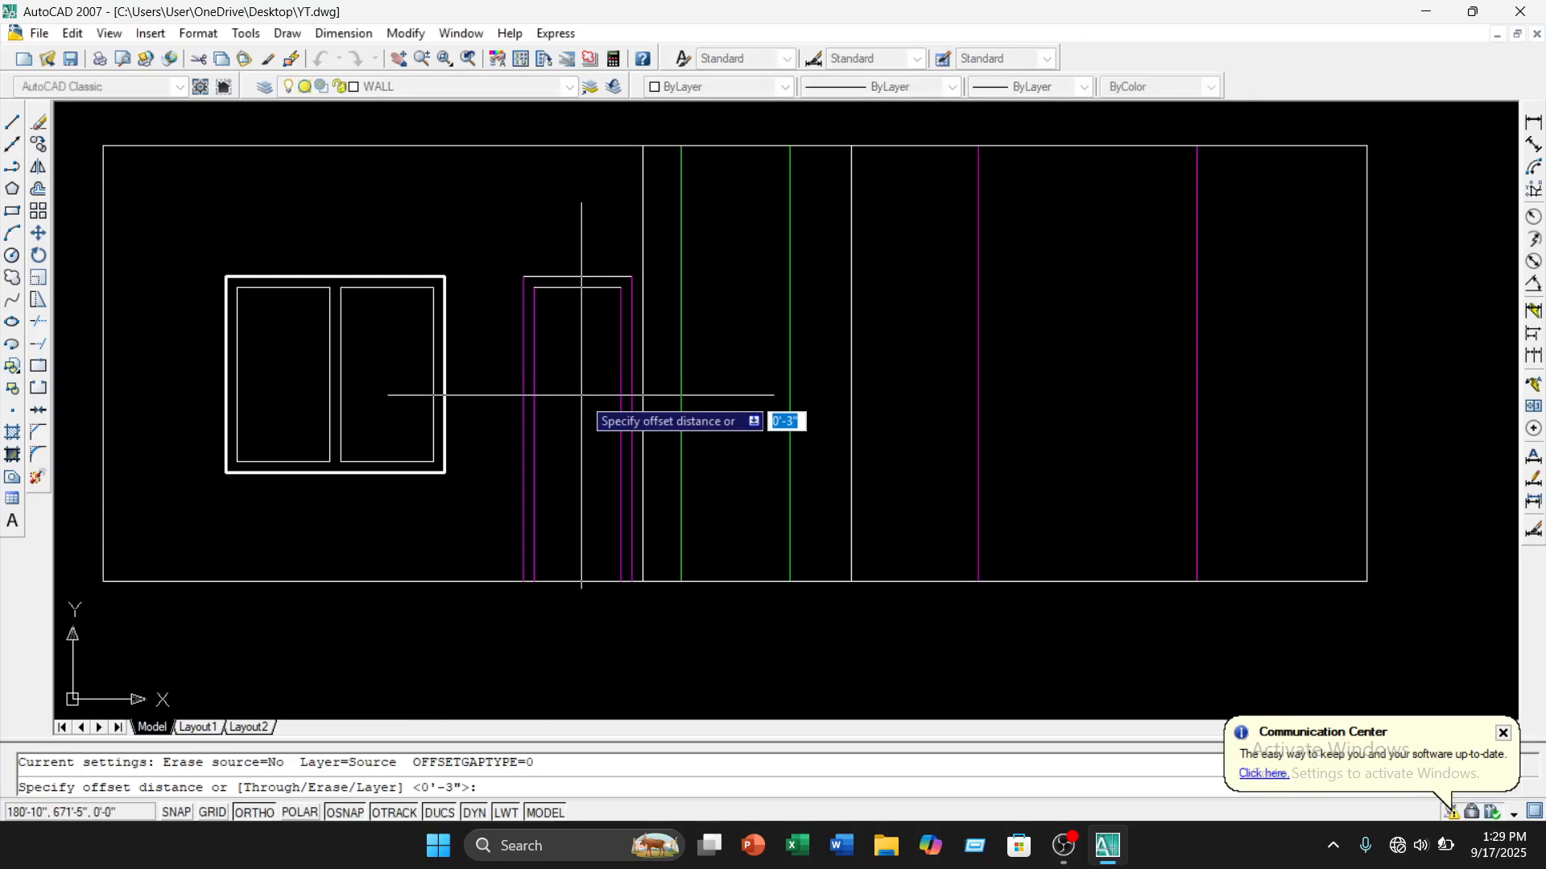
pyautogui.write('1')
pyautogui.press('Return')
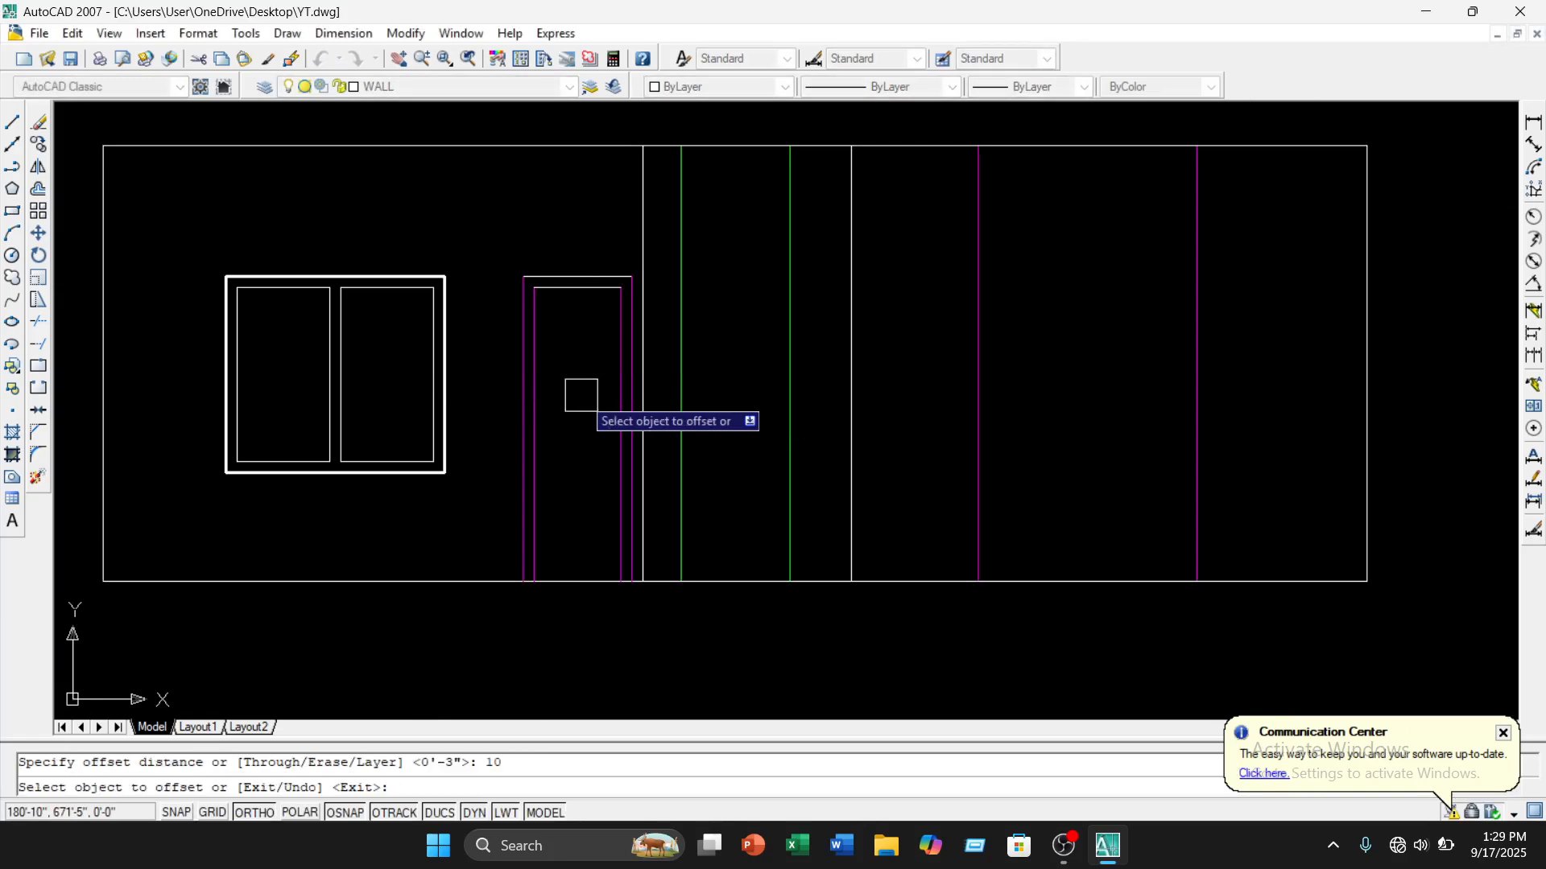
pyautogui.scroll(3, 574, 400)
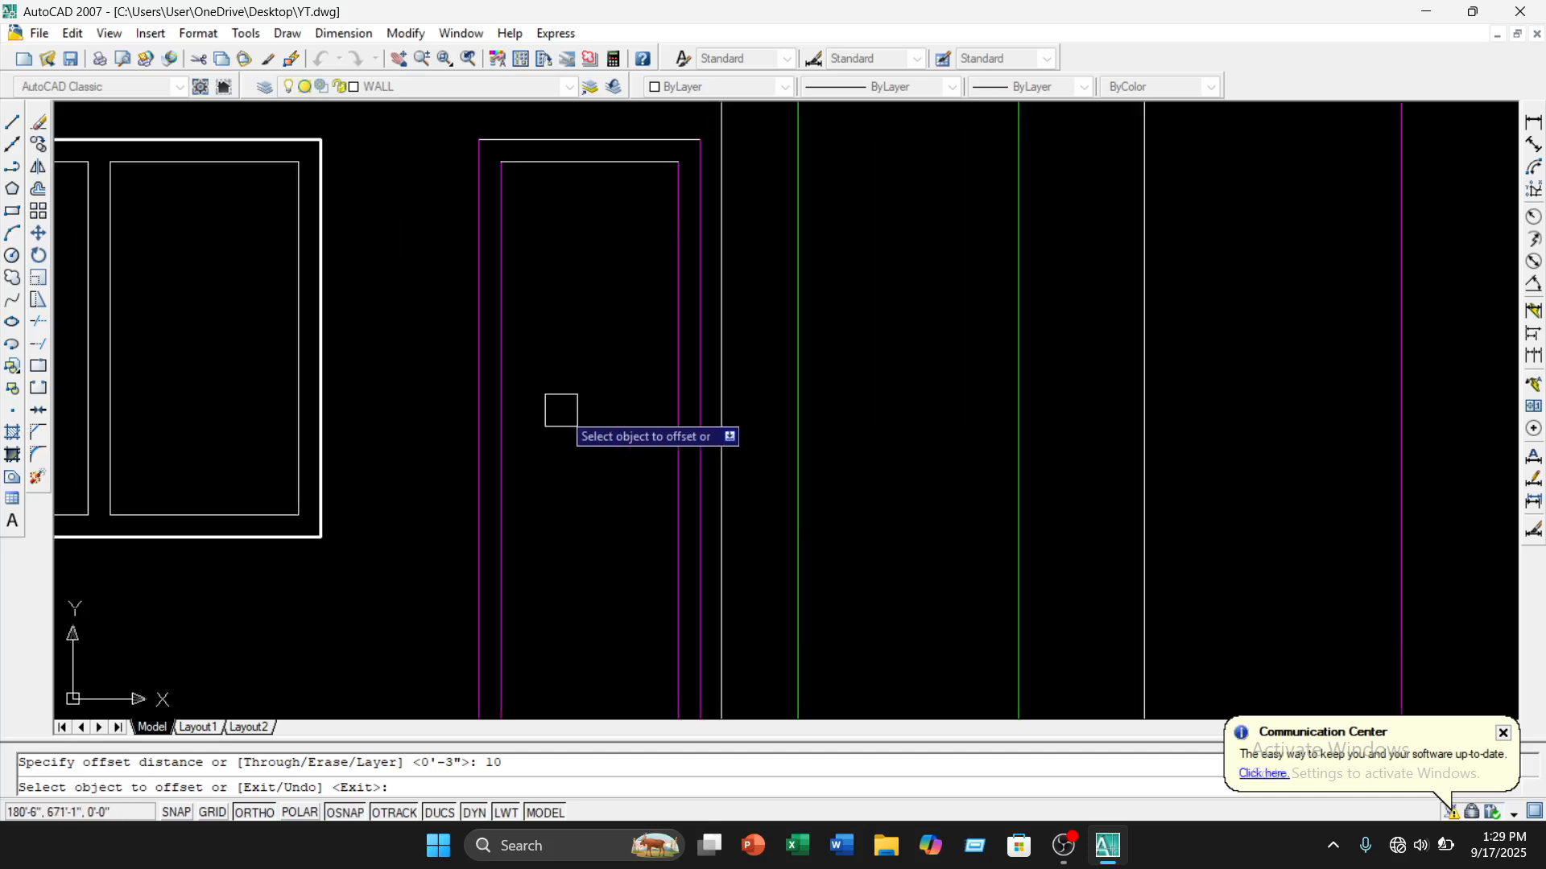
pyautogui.click(503, 361)
pyautogui.click(628, 393)
pyautogui.scroll(-2, 612, 354)
pyautogui.scroll(3, 614, 255)
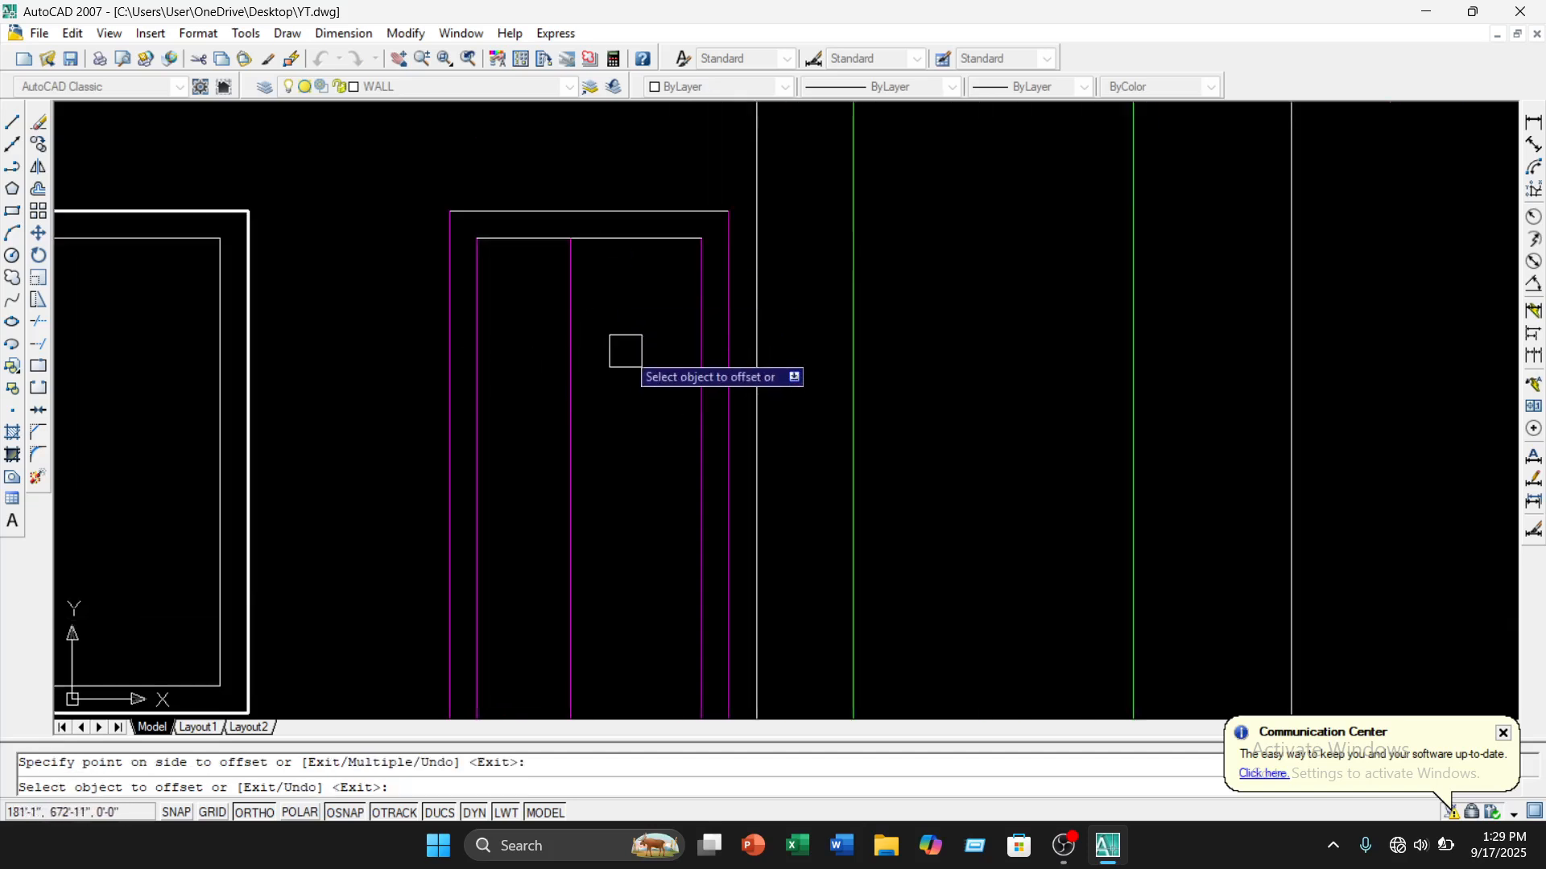
pyautogui.click(624, 238)
pyautogui.click(649, 358)
pyautogui.press('Escape')
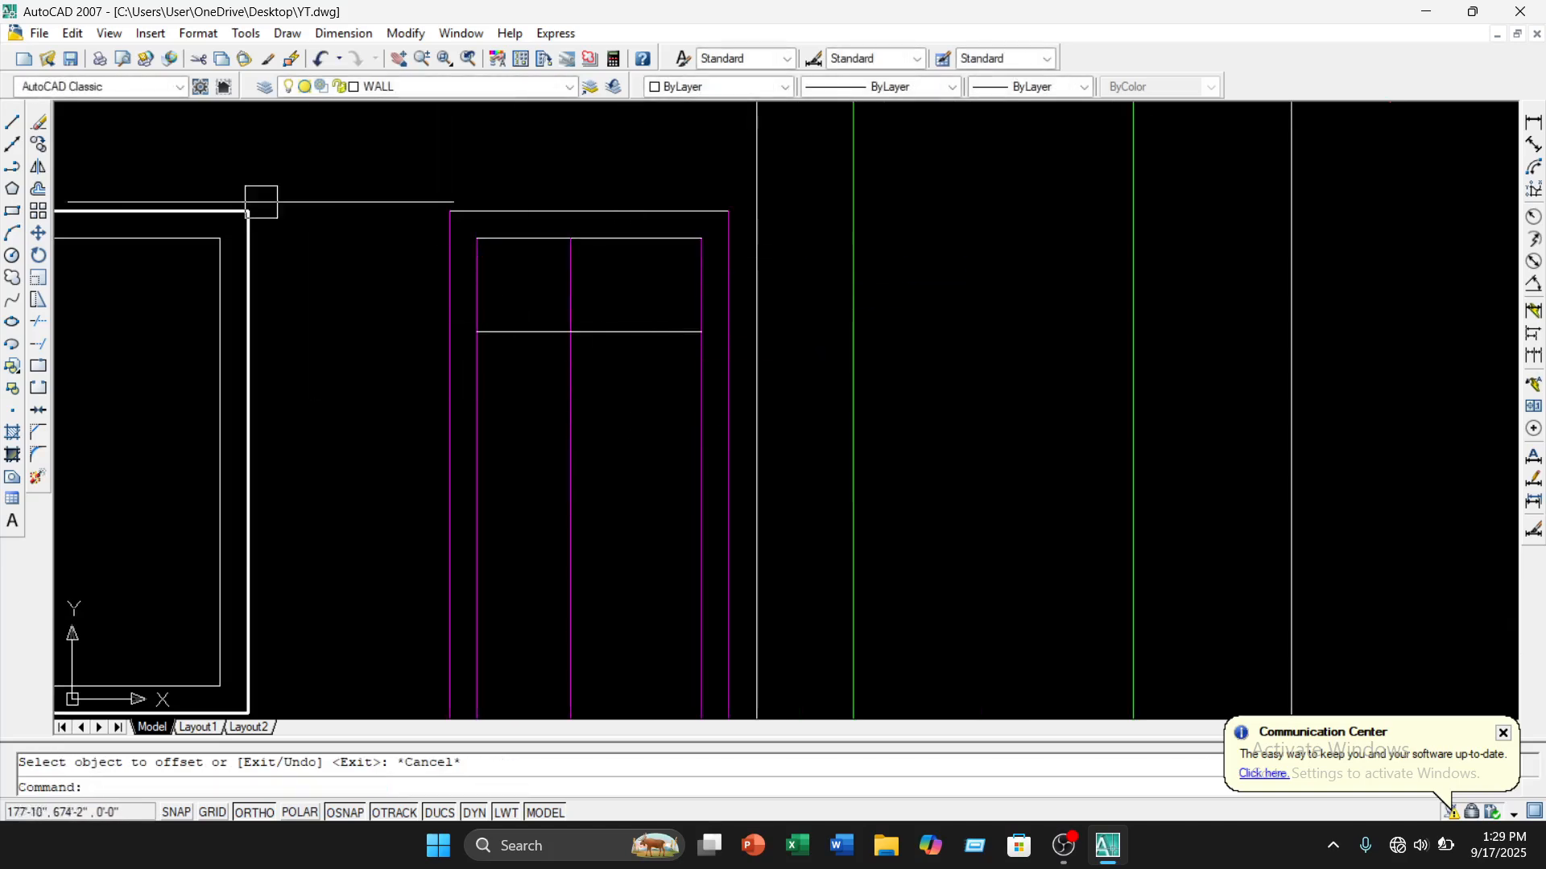
# Draw a diagonal line from the inner door frame's upper-left corner to the intersection of the two offset lines
pyautogui.click(12, 122)
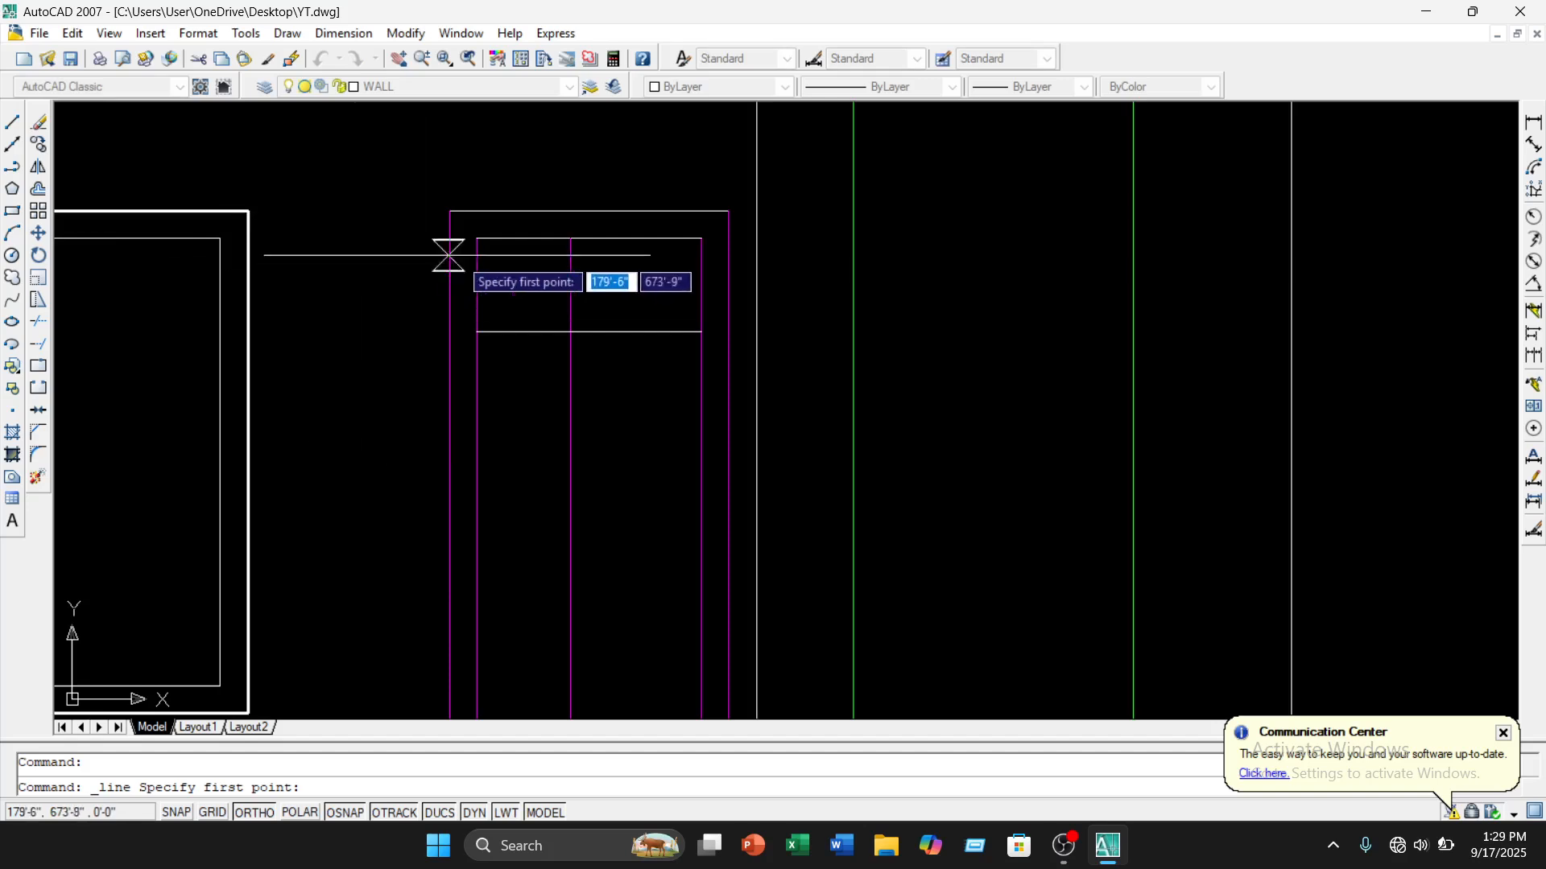
pyautogui.click(477, 238)
pyautogui.click(571, 331)
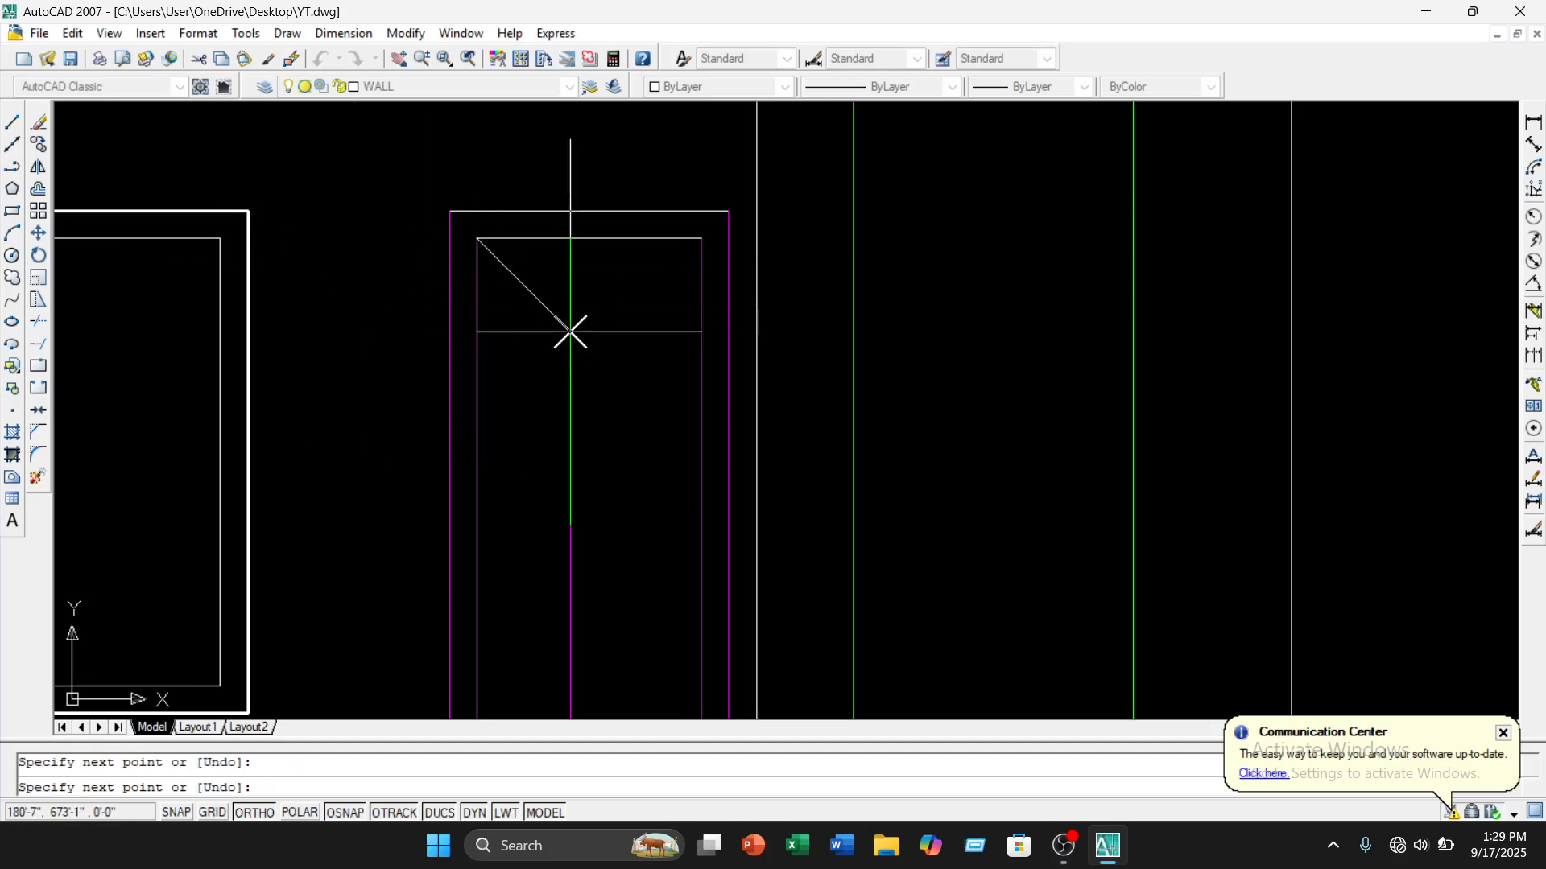
pyautogui.press('Escape')
# Trim the two 10" offset lines back to the end of the door's diagonal and erase the remaining horizontal offset line
pyautogui.scroll(-1, 610, 368)
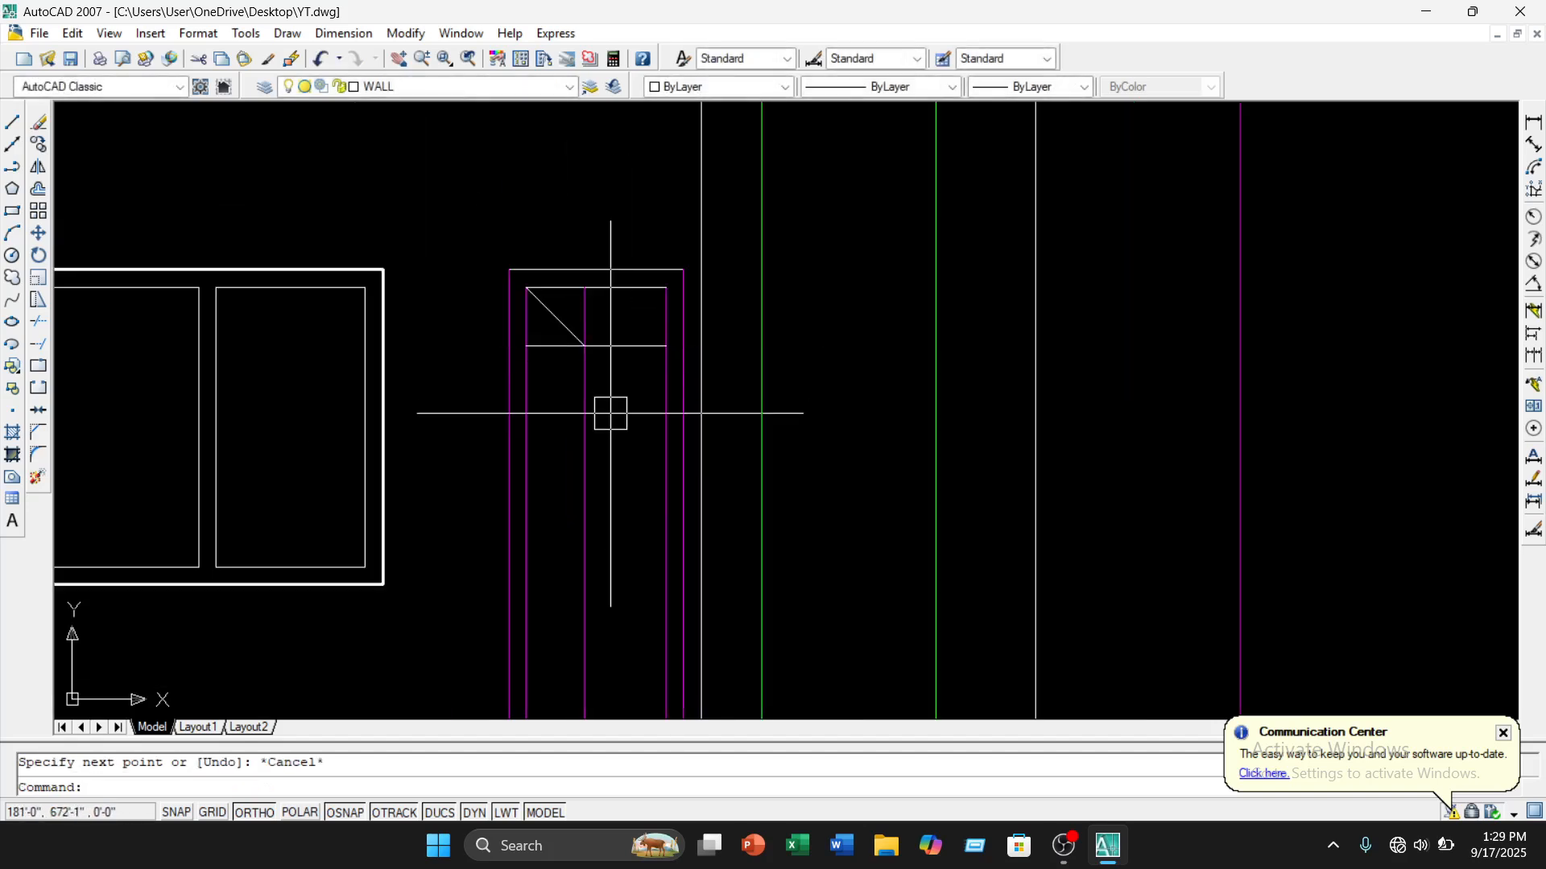
pyautogui.write('tr')
pyautogui.press('Return')
pyautogui.press('Return')
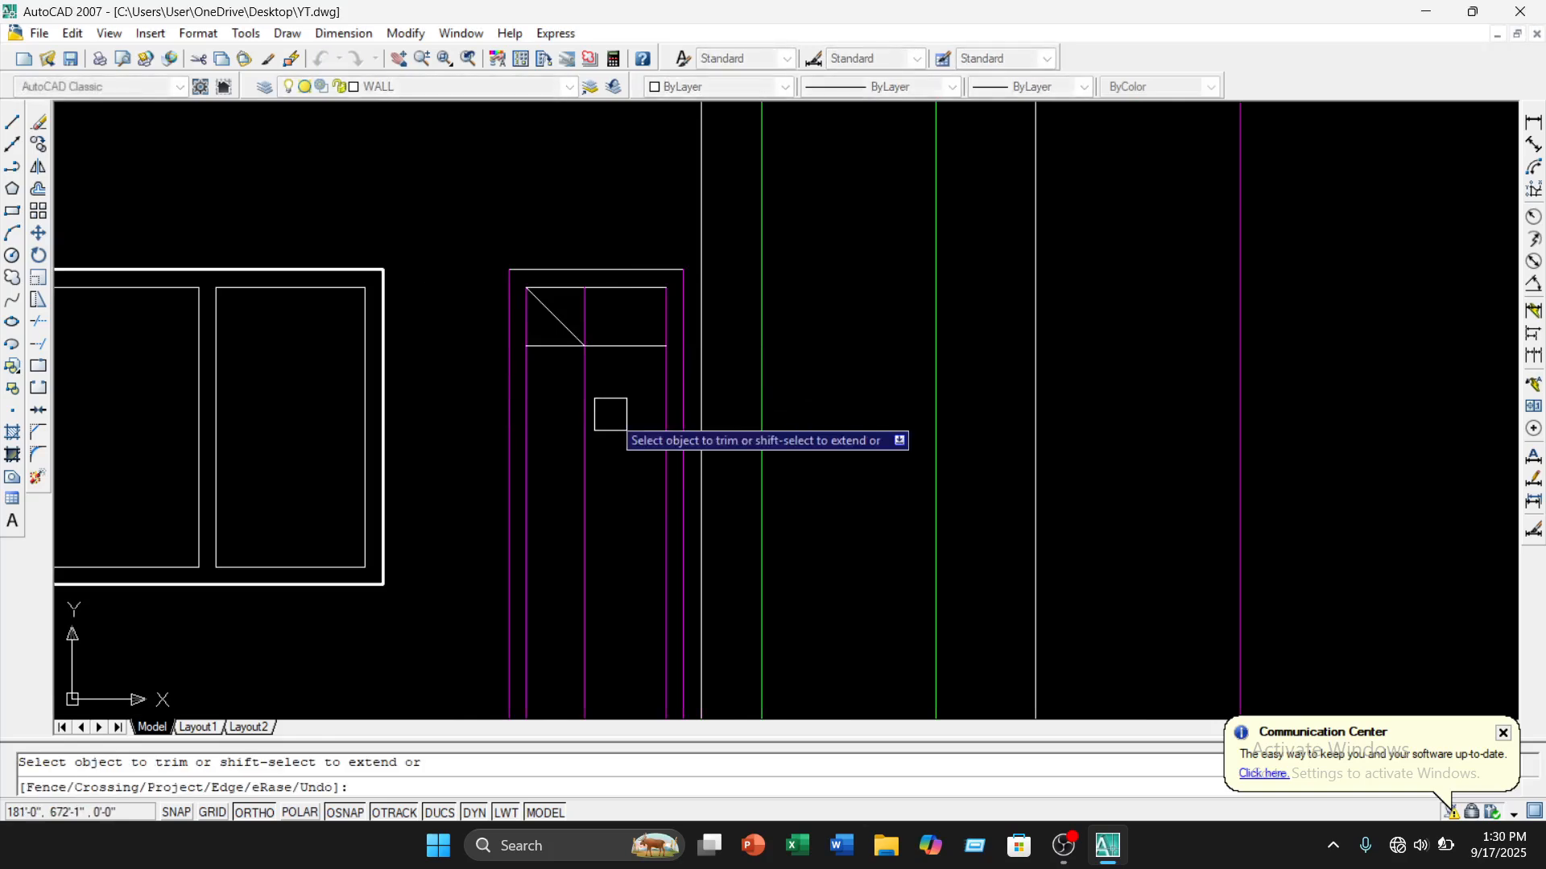
pyautogui.scroll(1, 587, 322)
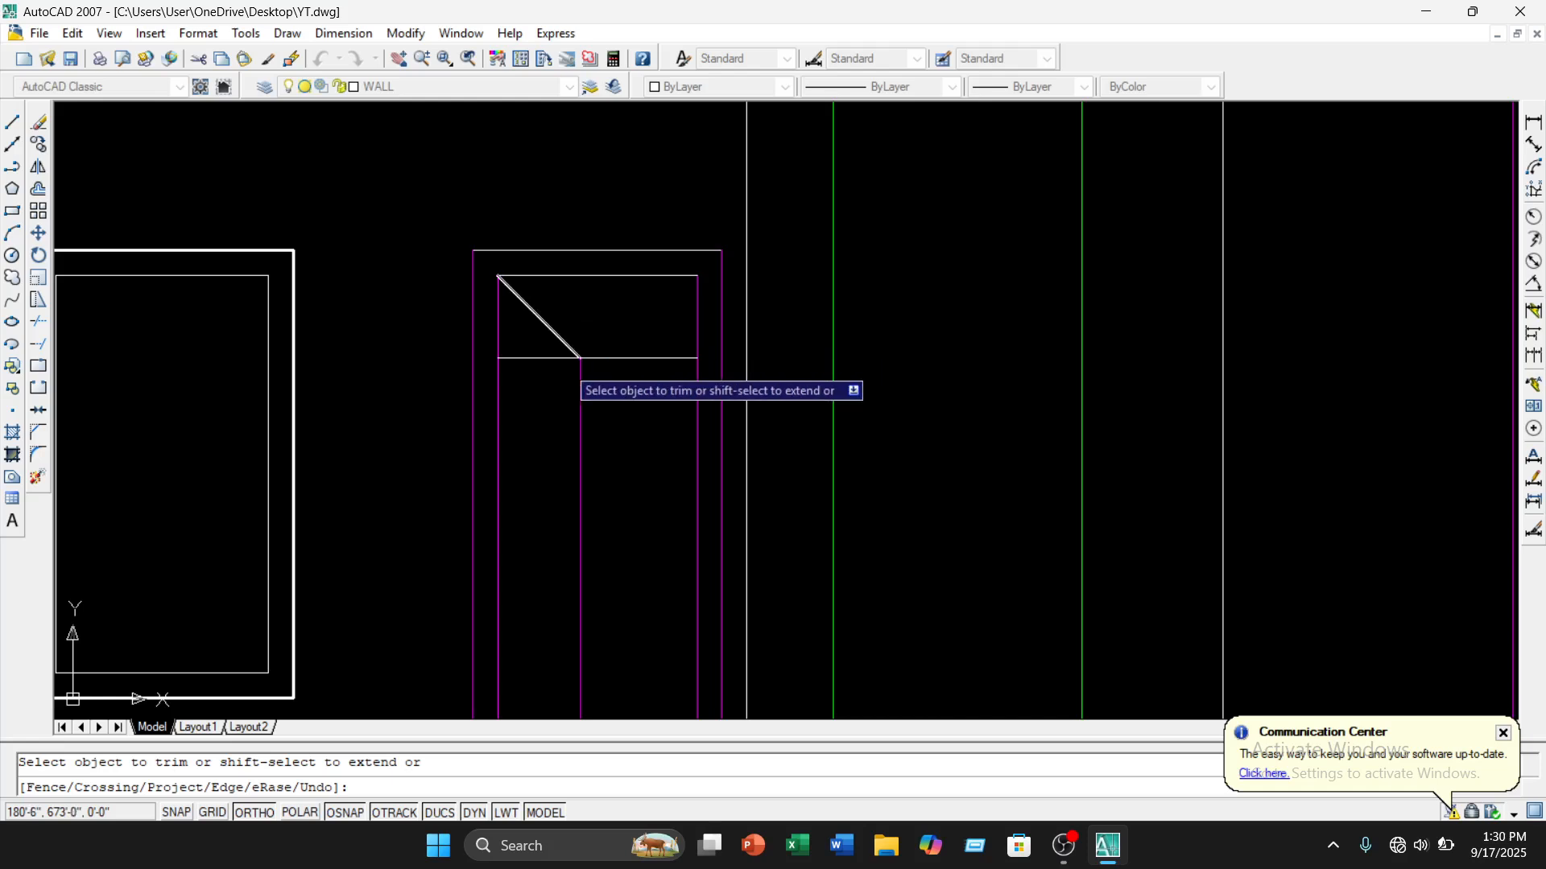
pyautogui.click(546, 367)
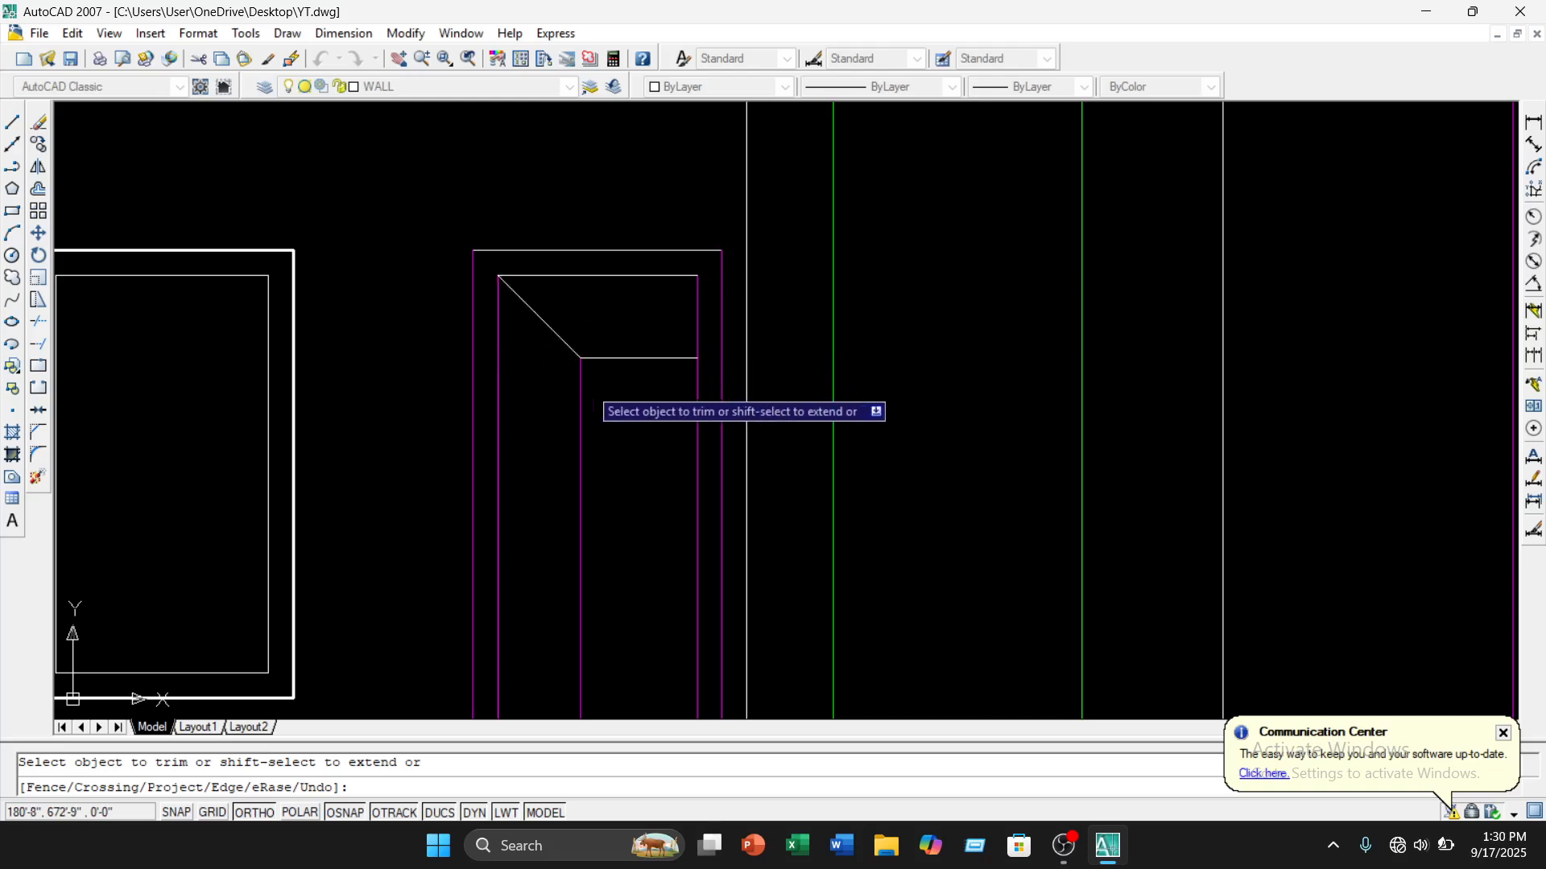
pyautogui.click(635, 359)
pyautogui.scroll(-1, 648, 394)
pyautogui.press('Escape')
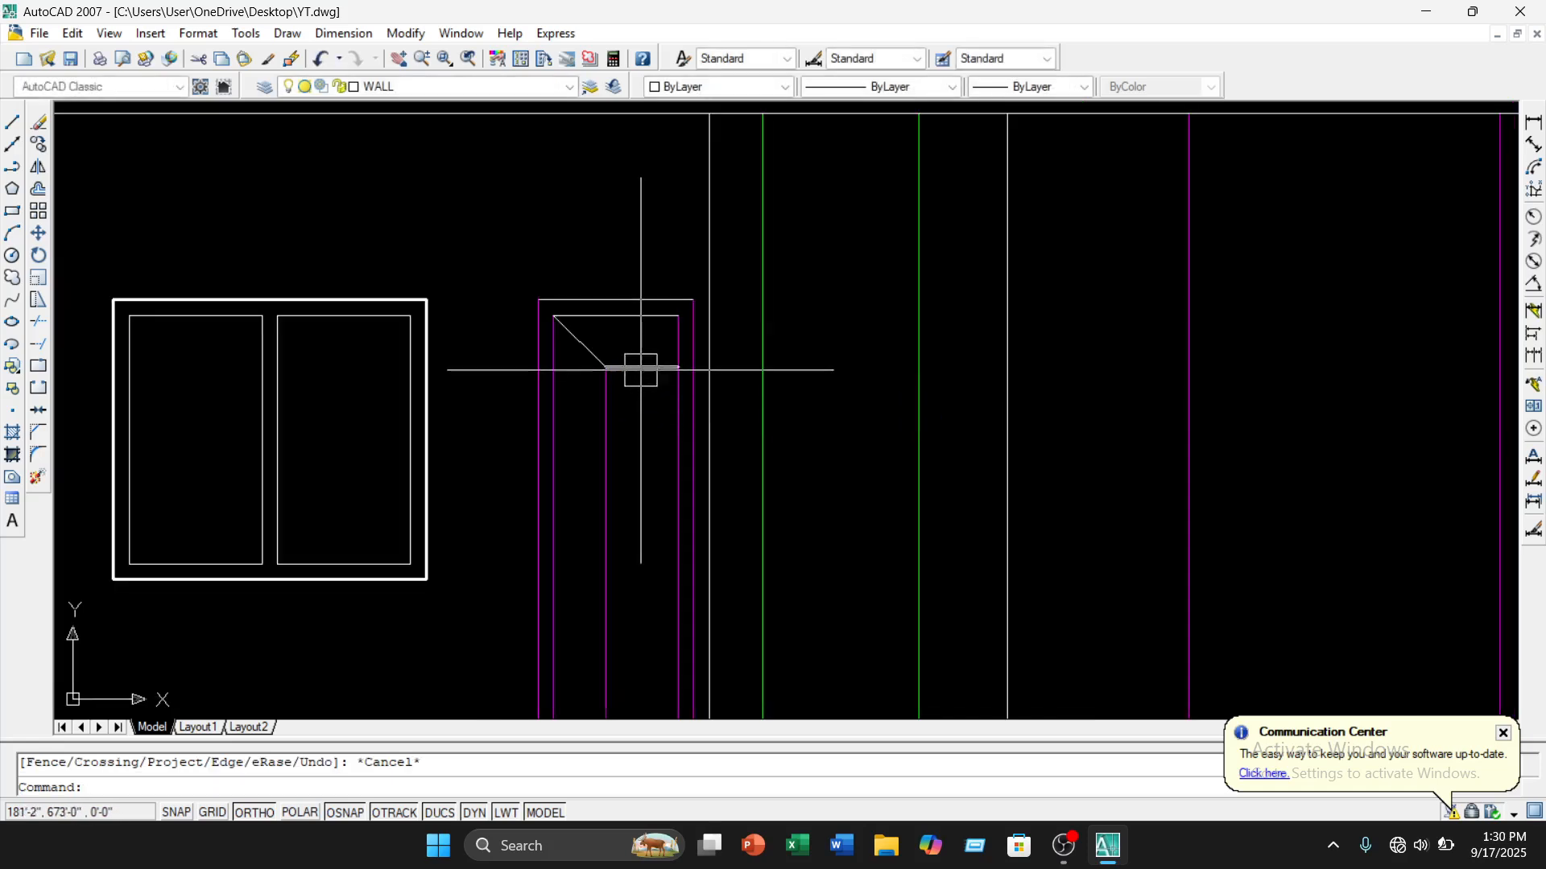
pyautogui.click(642, 367)
pyautogui.press('Delete')
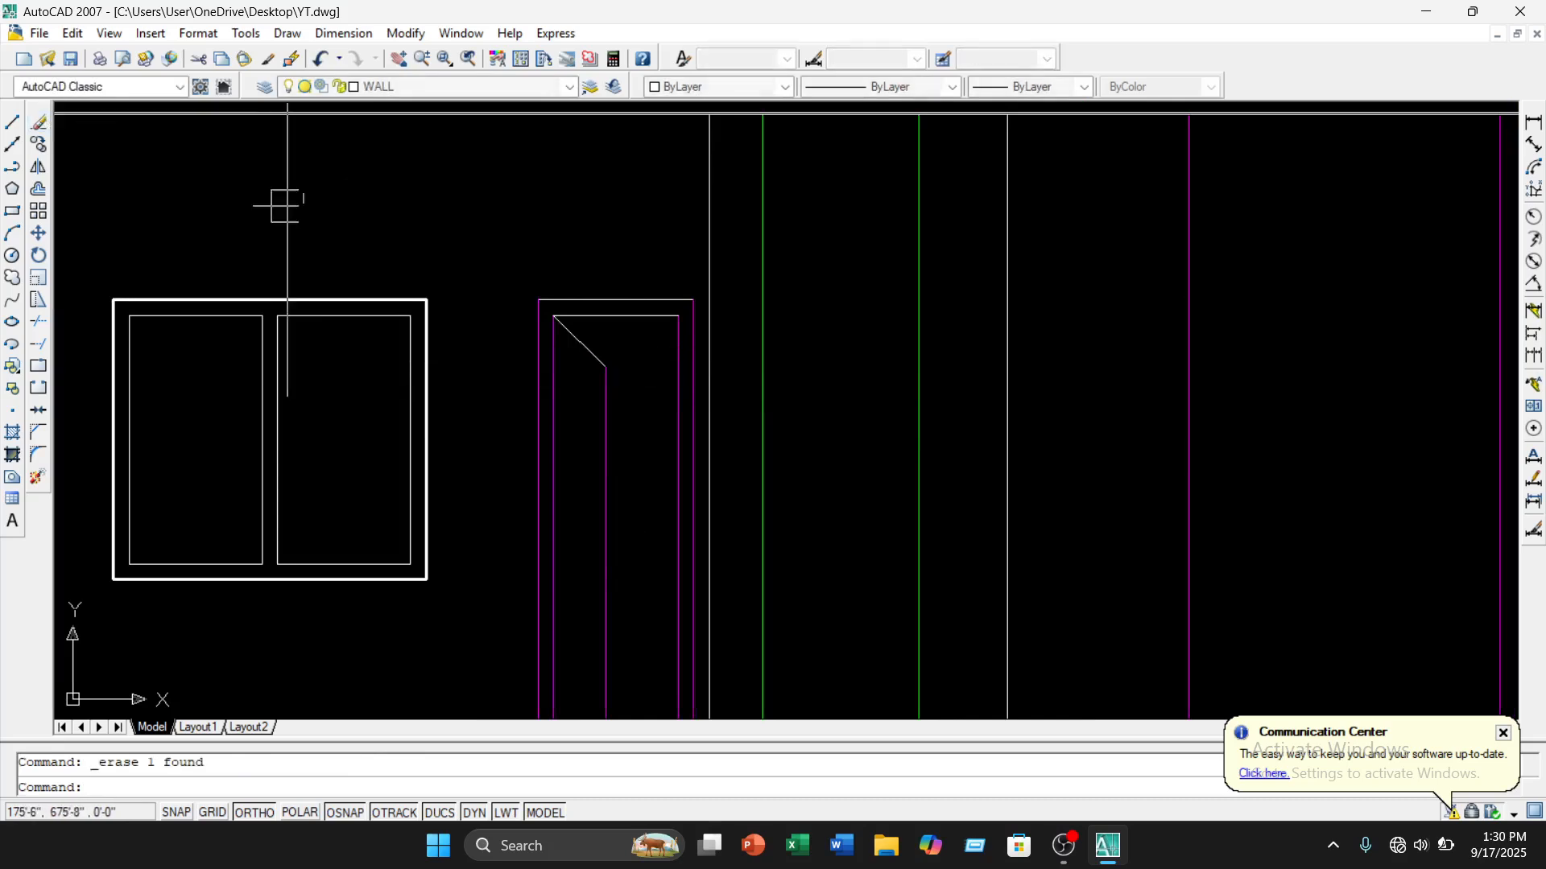
# Draw the door's handle plate as a polyline from the midpoint of the panel's vertical edge: 3" left, 7" down and 3" right
pyautogui.scroll(-3, 476, 331)
pyautogui.moveTo(475, 330); pyautogui.dragTo(457, 259, button='middle')
pyautogui.scroll(3, 488, 331)
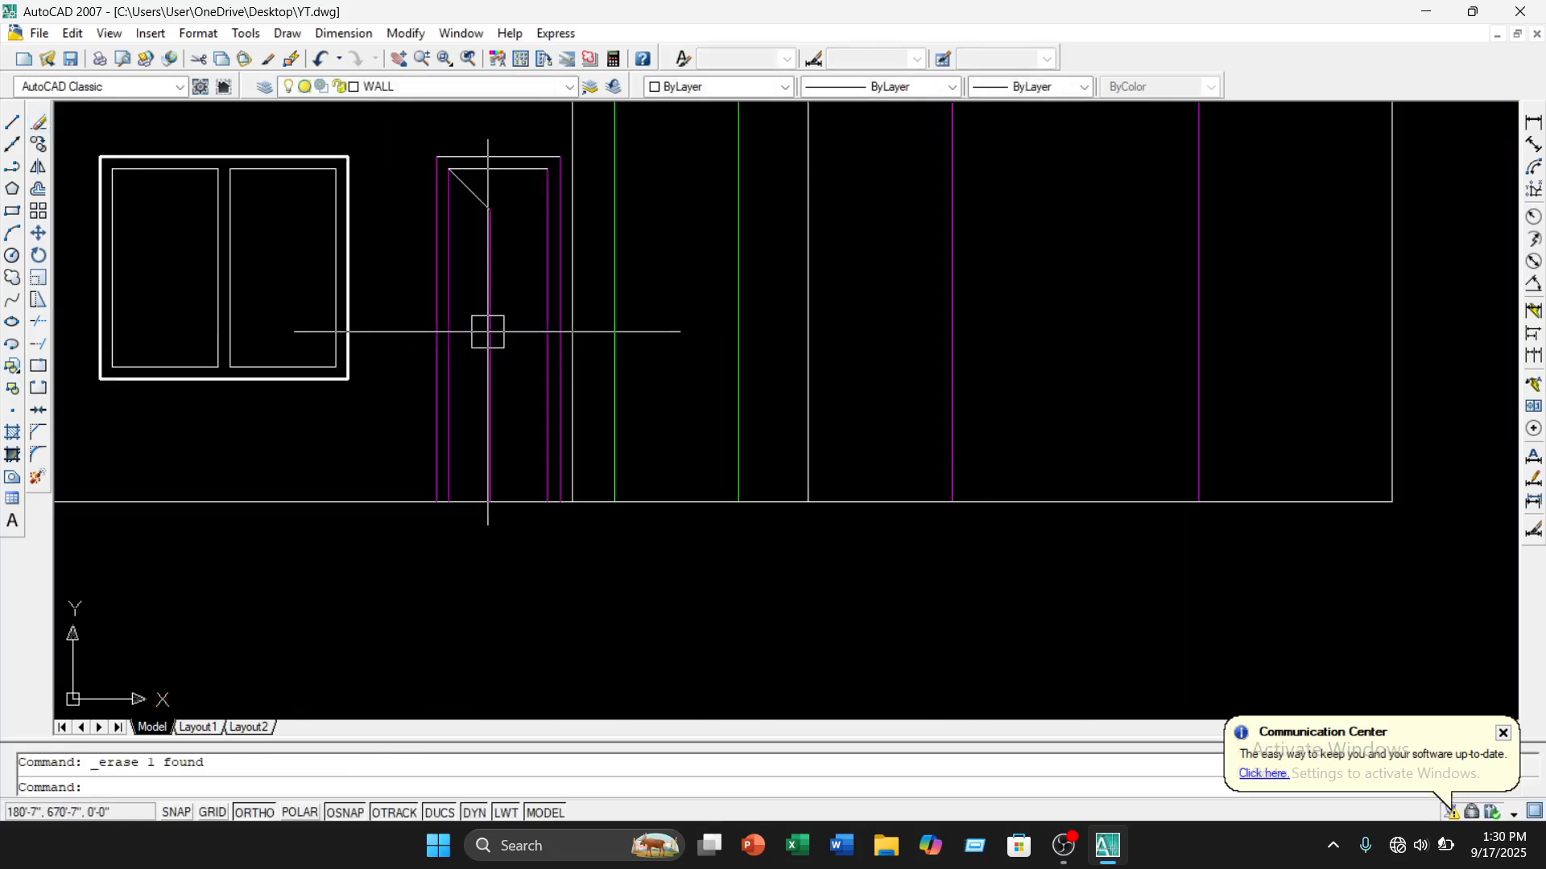
pyautogui.scroll(3, 491, 311)
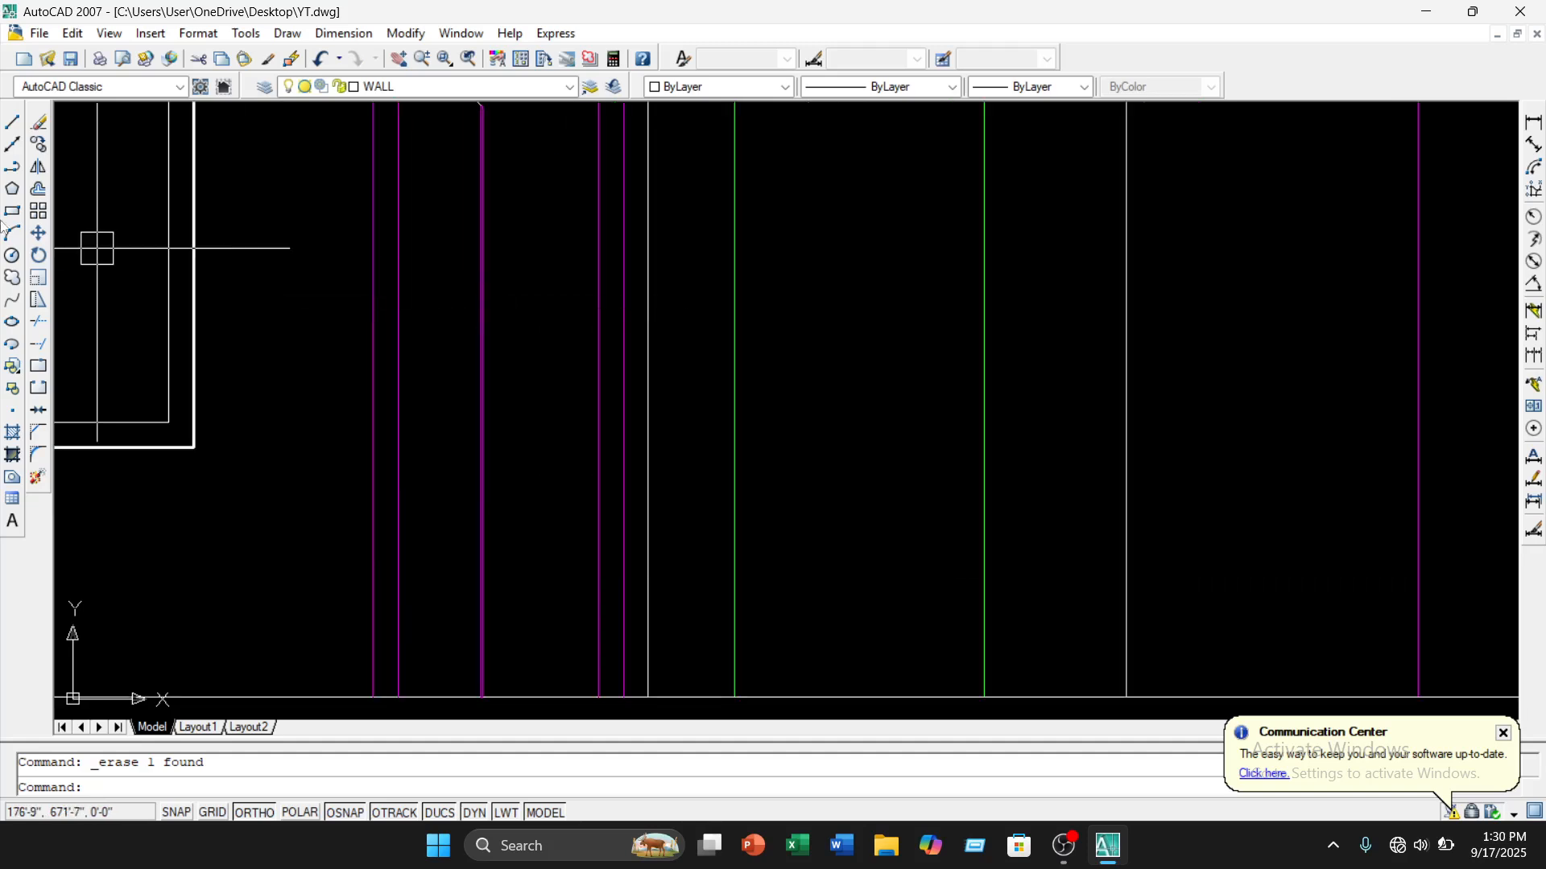
pyautogui.click(12, 167)
pyautogui.scroll(-2, 652, 398)
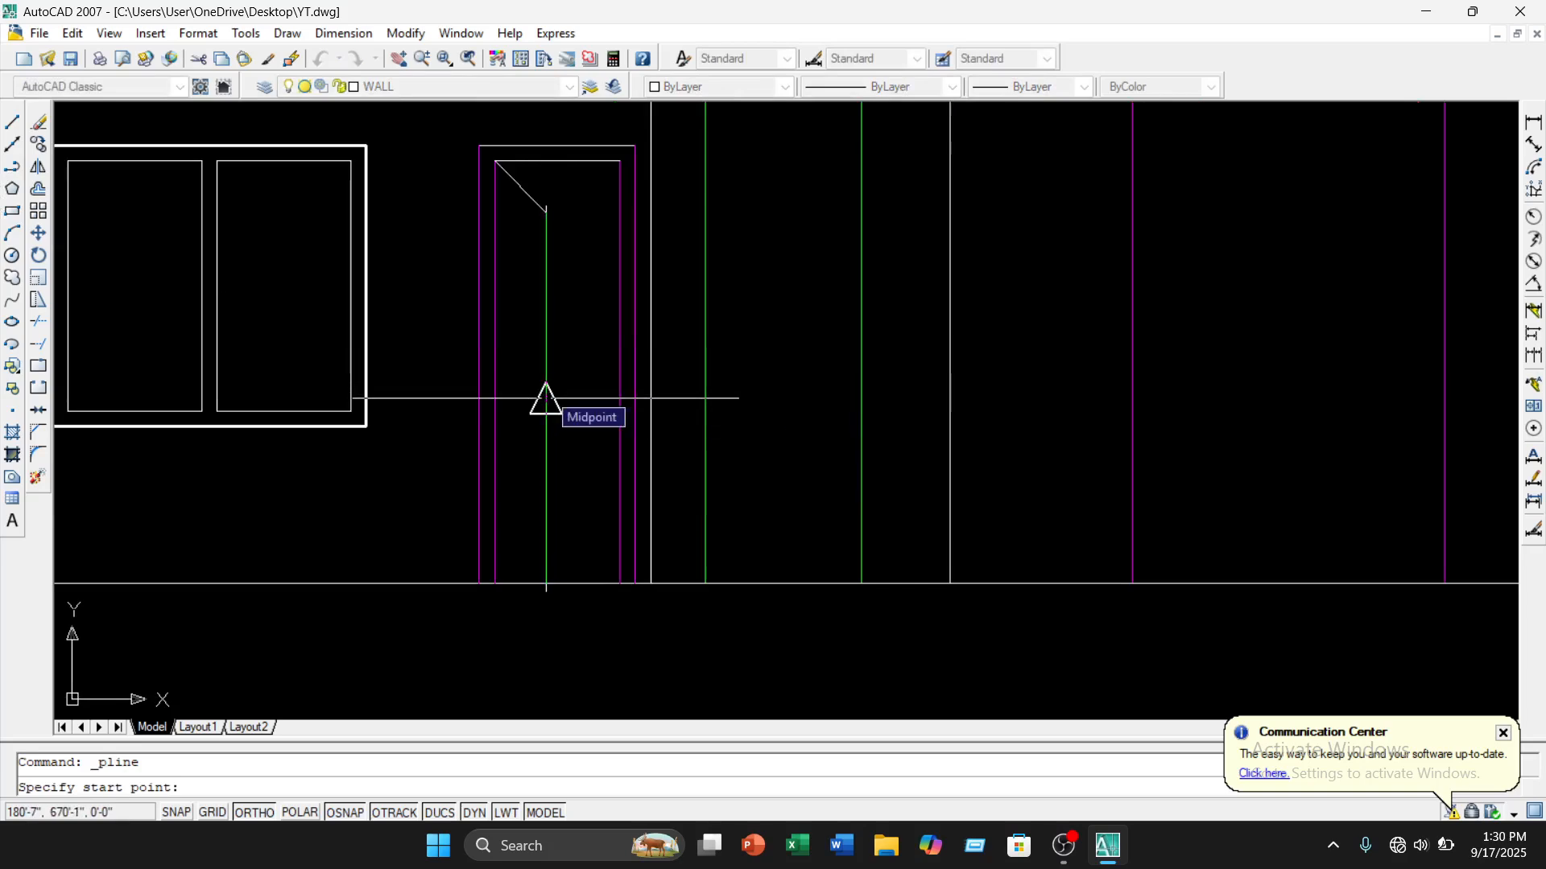
pyautogui.click(545, 397)
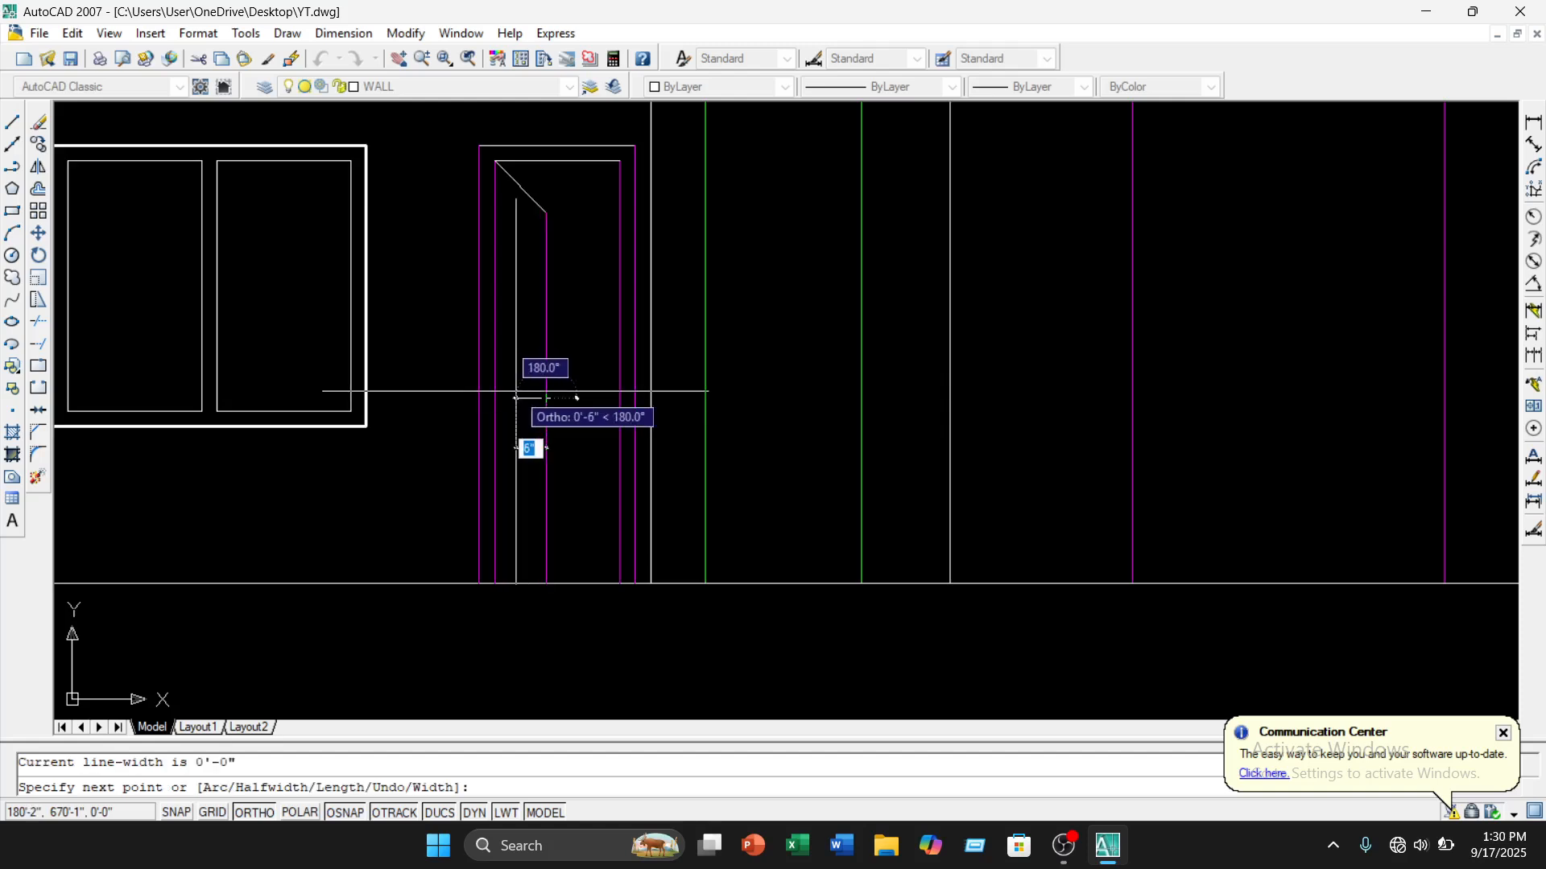
pyautogui.write('3')
pyautogui.press('Return')
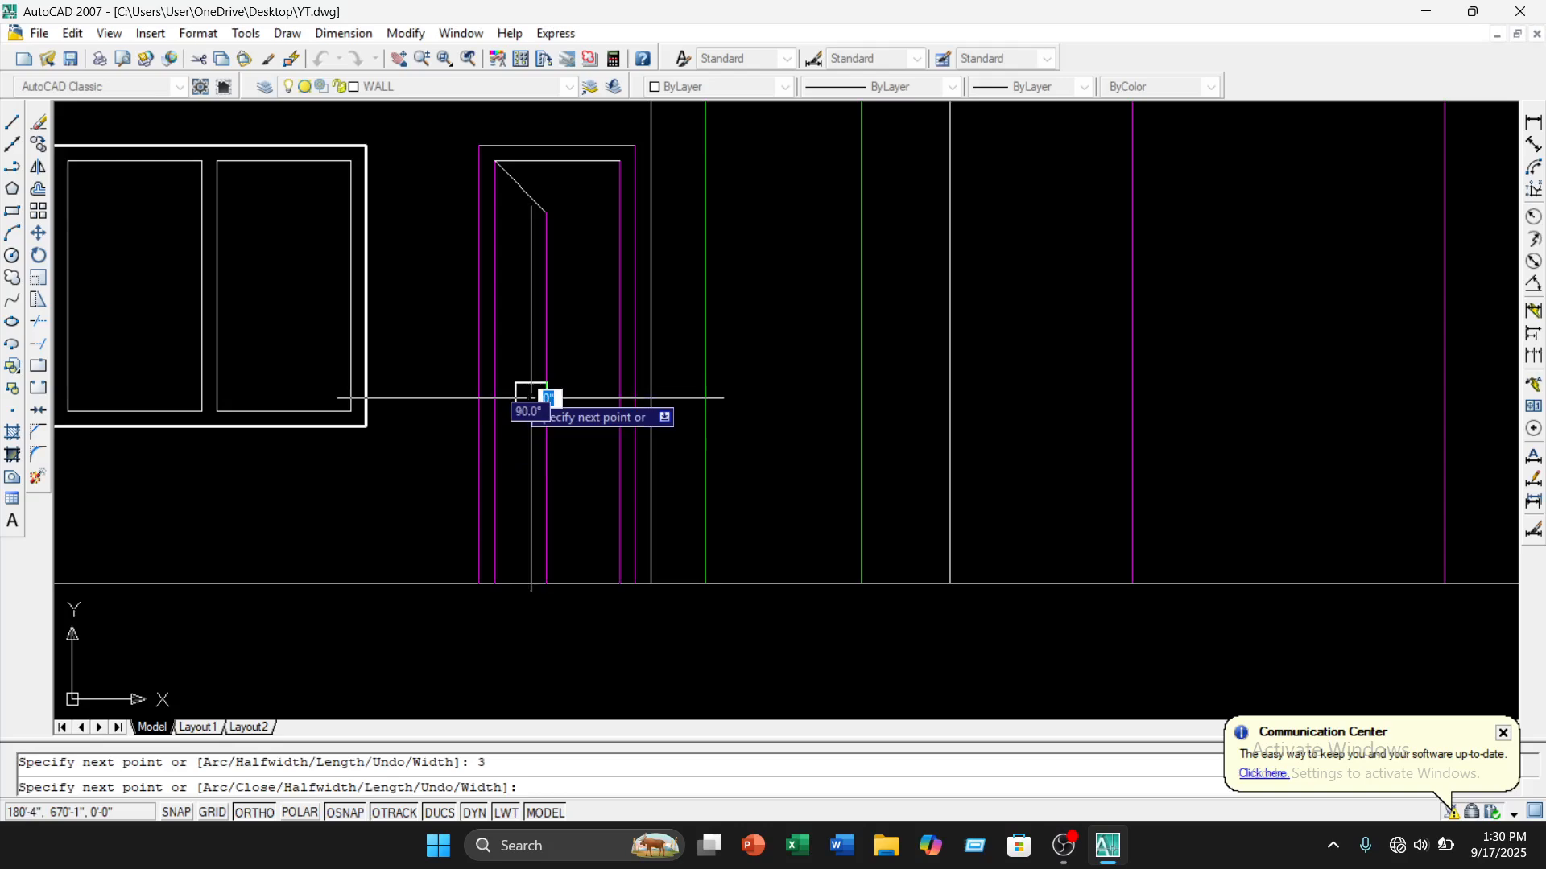
pyautogui.scroll(3, 543, 282)
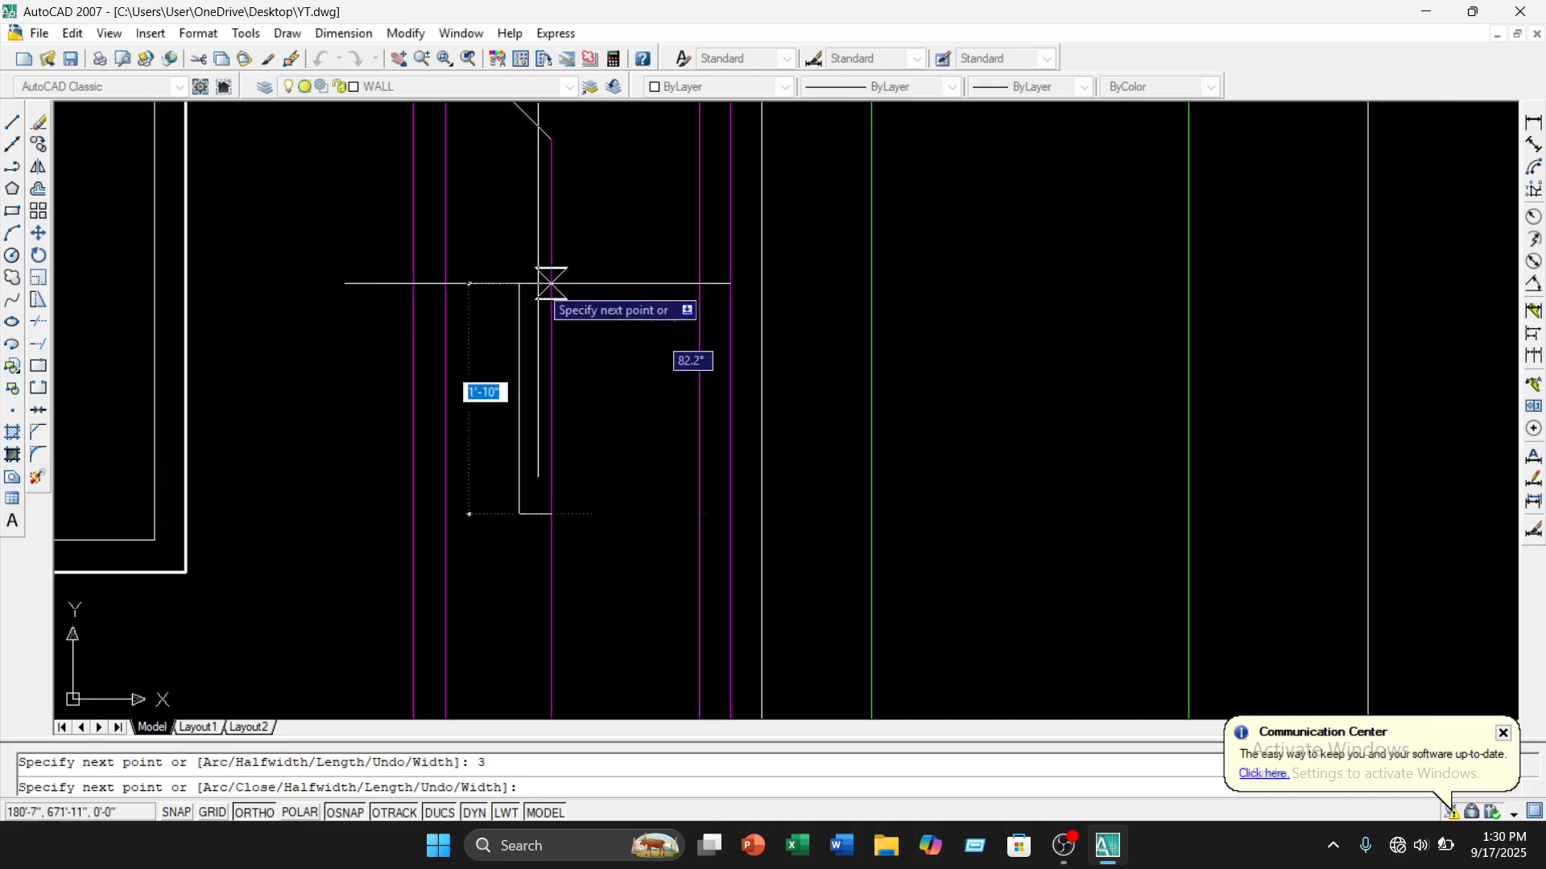
pyautogui.scroll(-2, 541, 293)
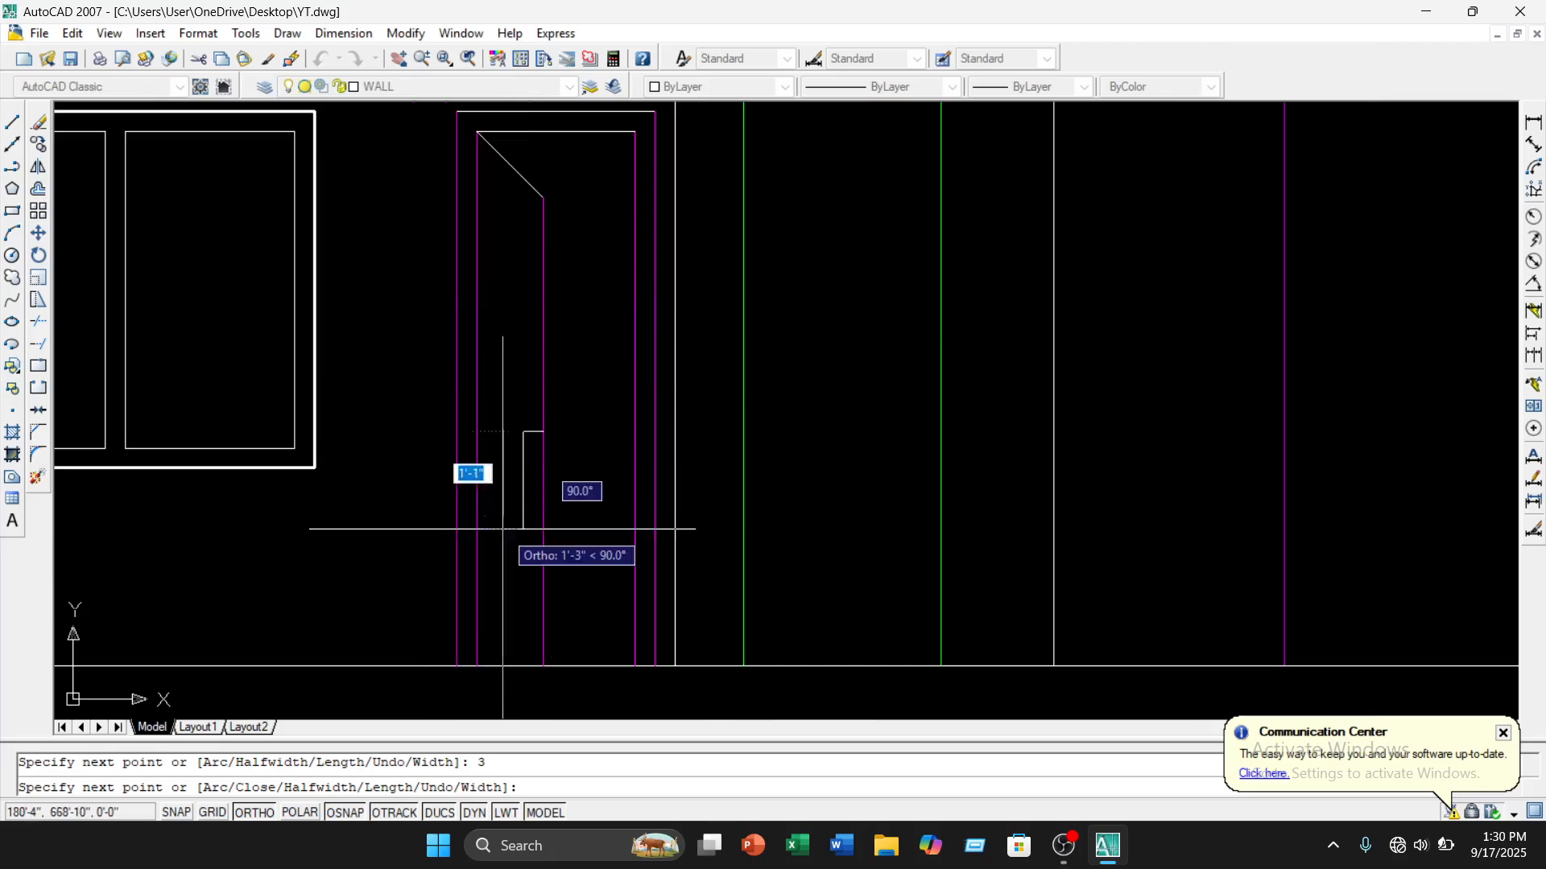
pyautogui.moveTo(503, 529); pyautogui.dragTo(488, 378, button='middle')
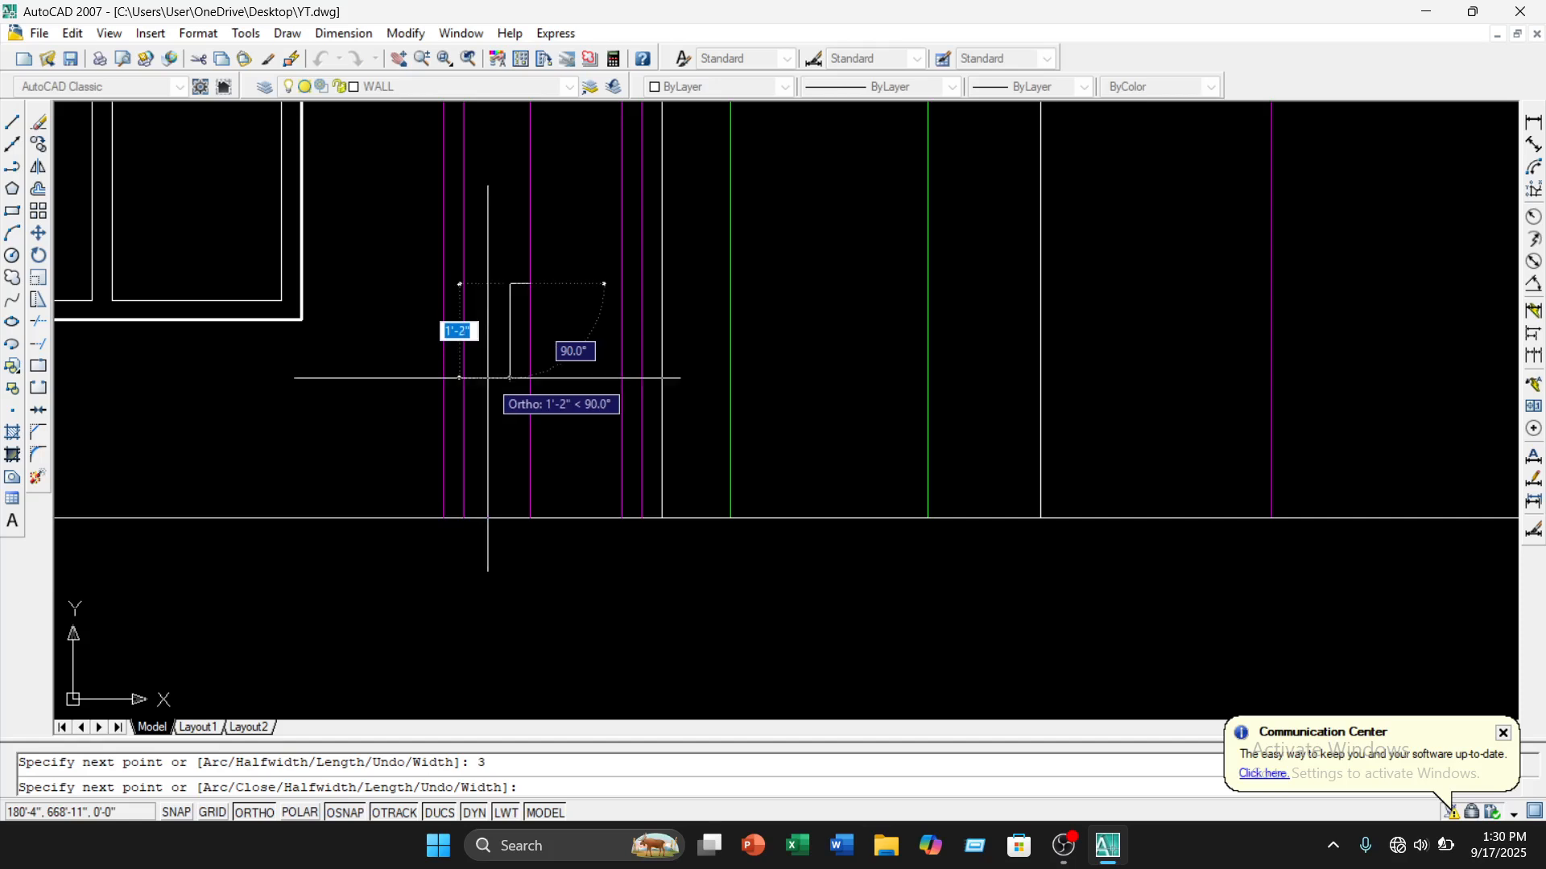
pyautogui.write('7')
pyautogui.press('Return')
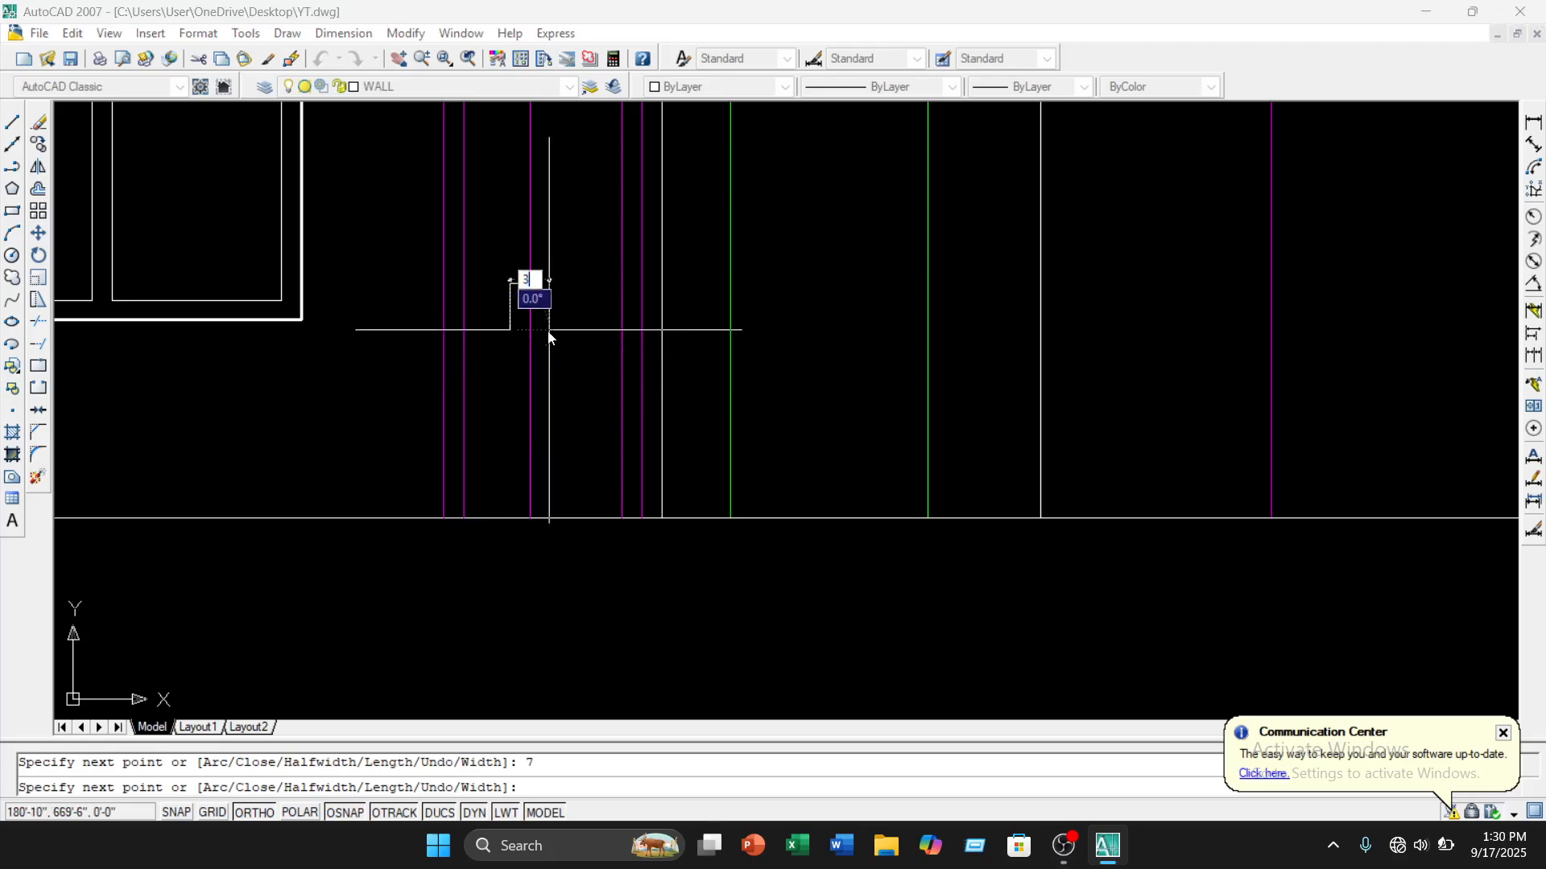
pyautogui.write('3')
pyautogui.press('Return')
pyautogui.press('Escape')
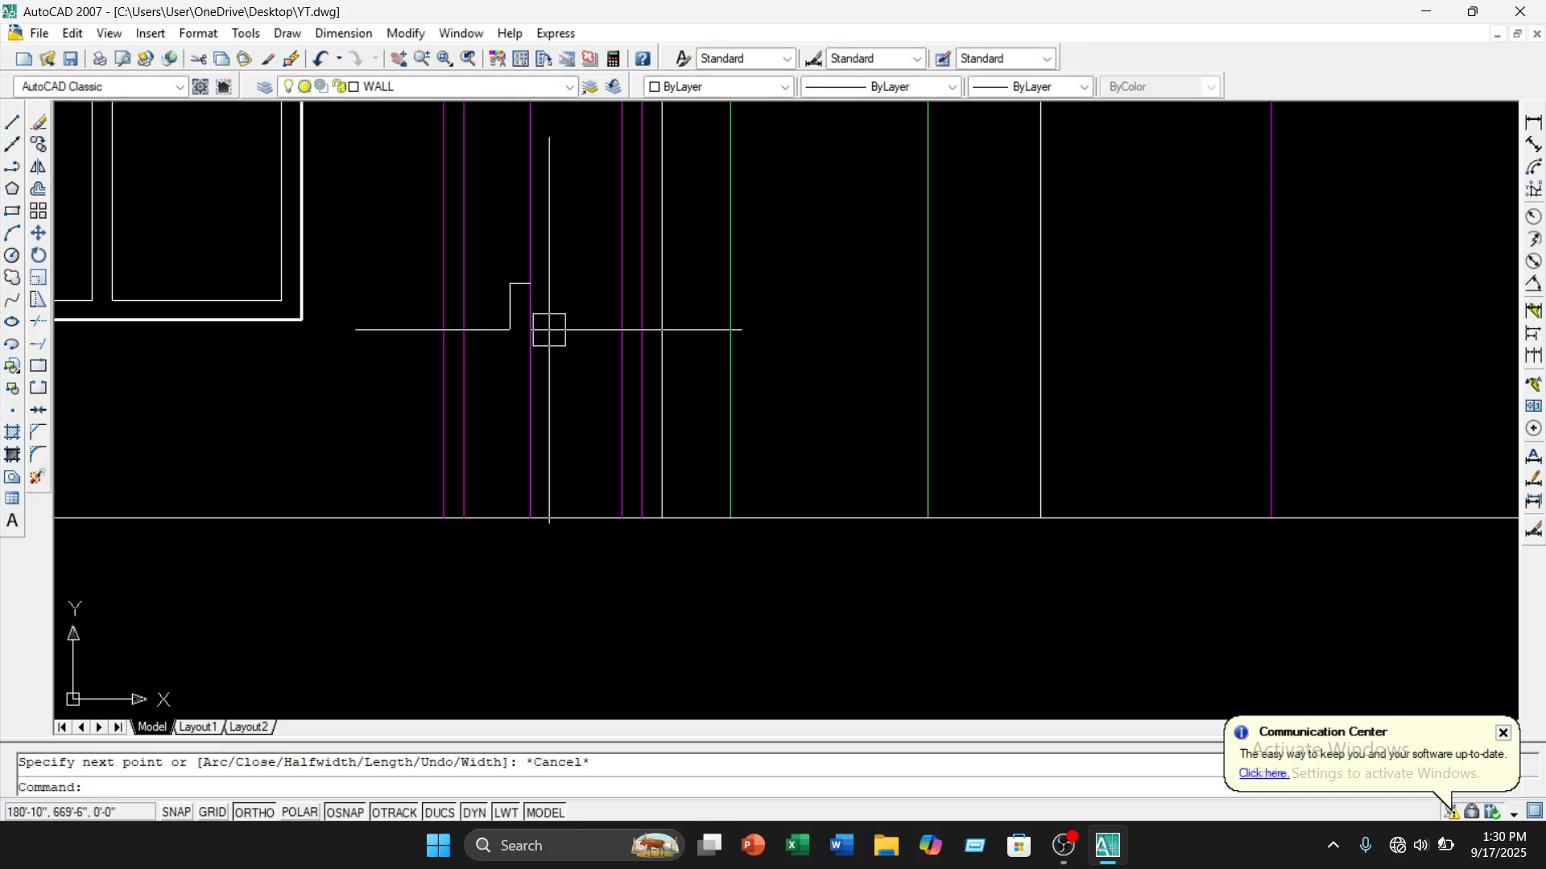
# Draw a door knob circle with a radius of about 1" inside the handle plate
pyautogui.click(11, 255)
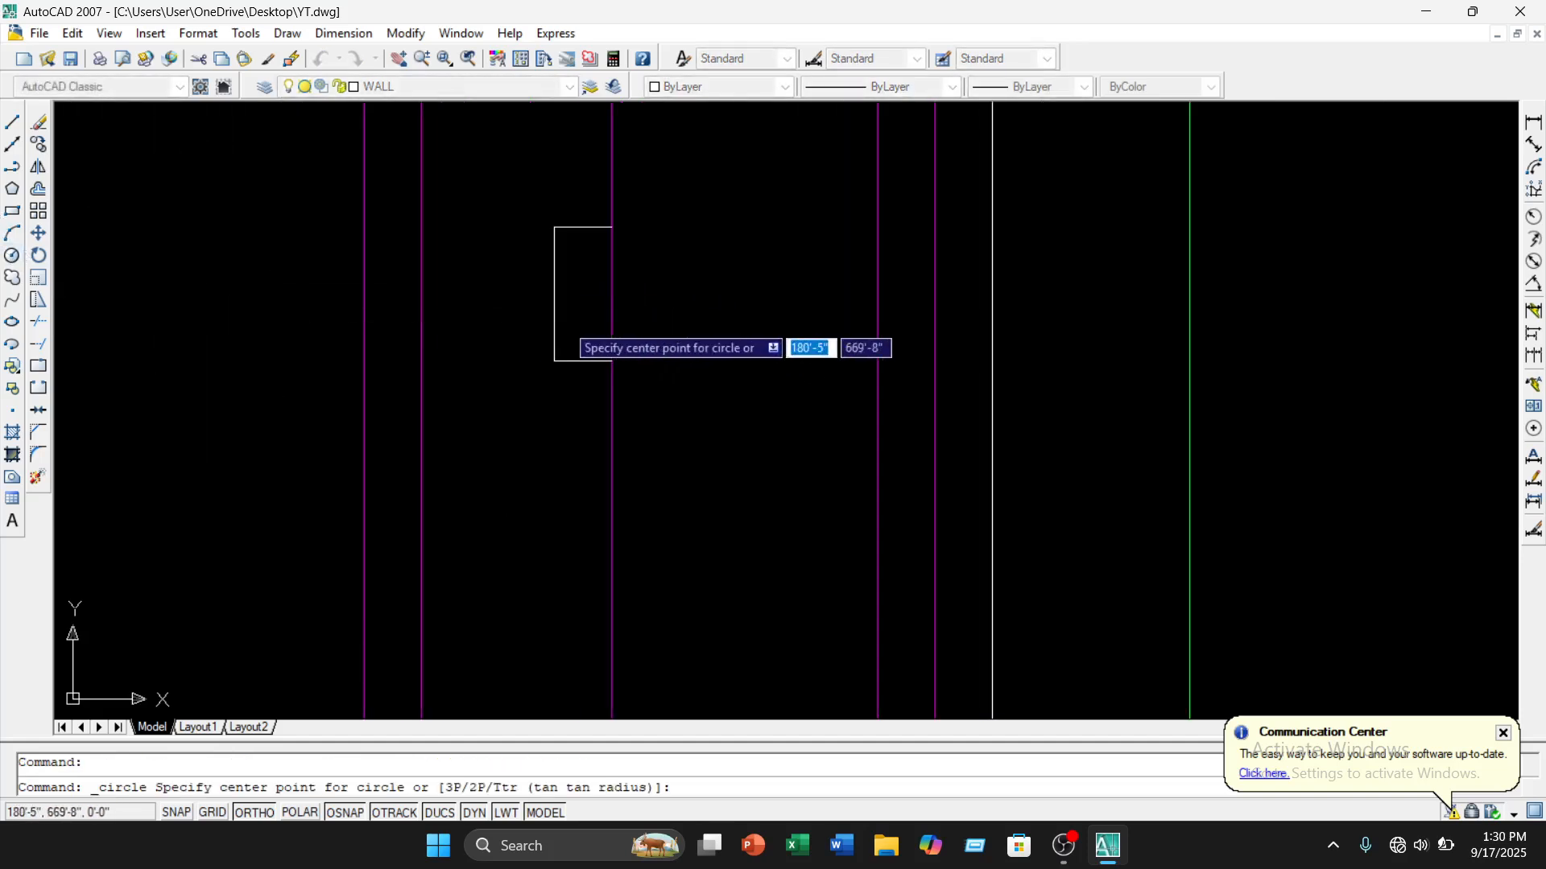
pyautogui.scroll(5, 486, 313)
pyautogui.click(580, 278)
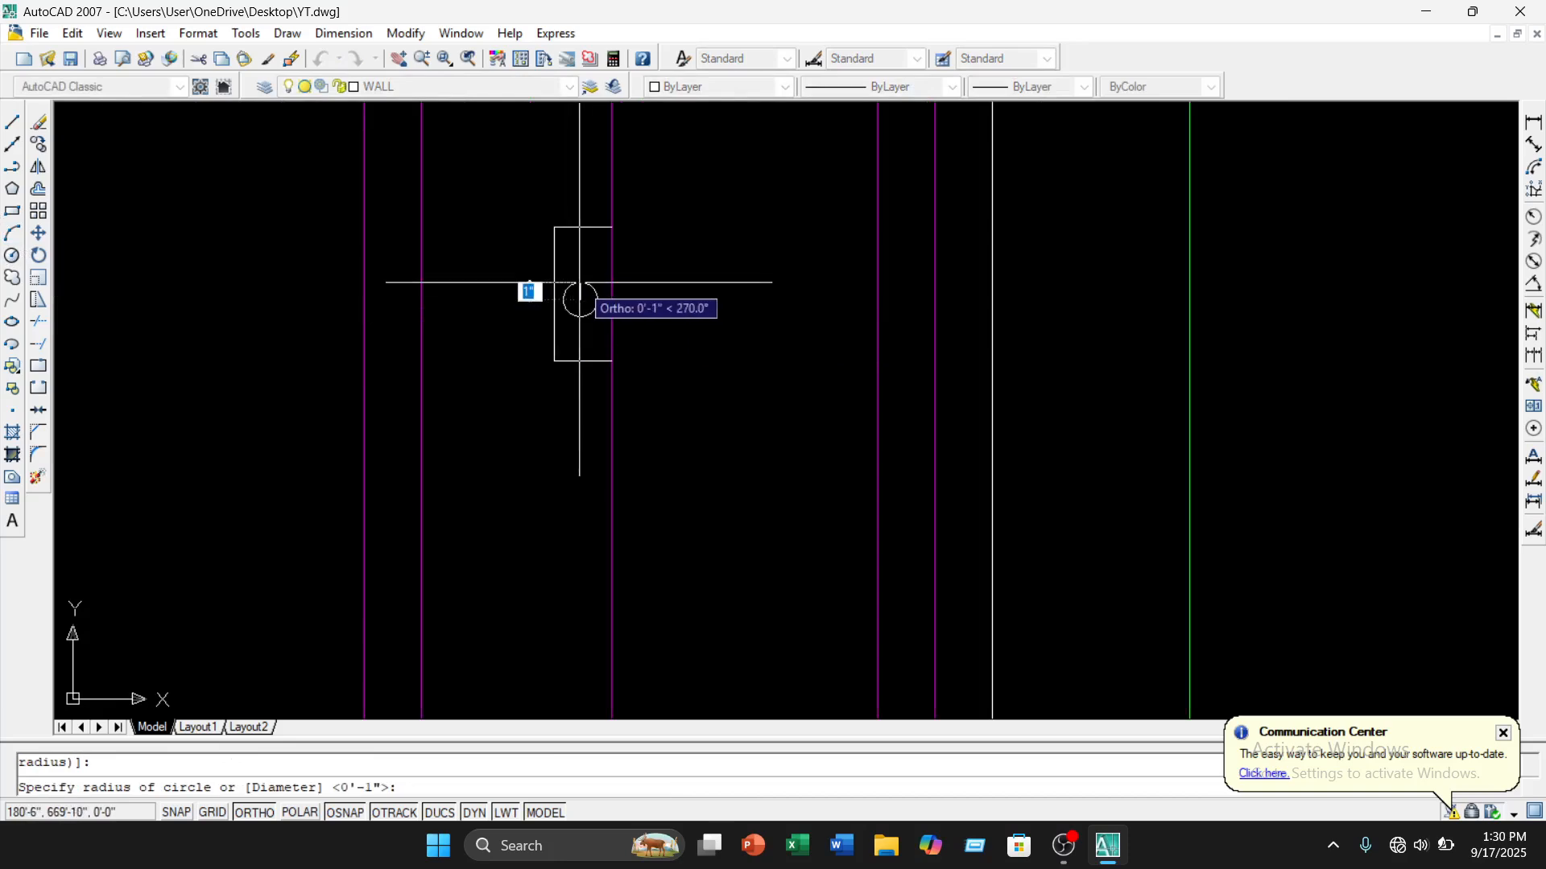
pyautogui.click(579, 281)
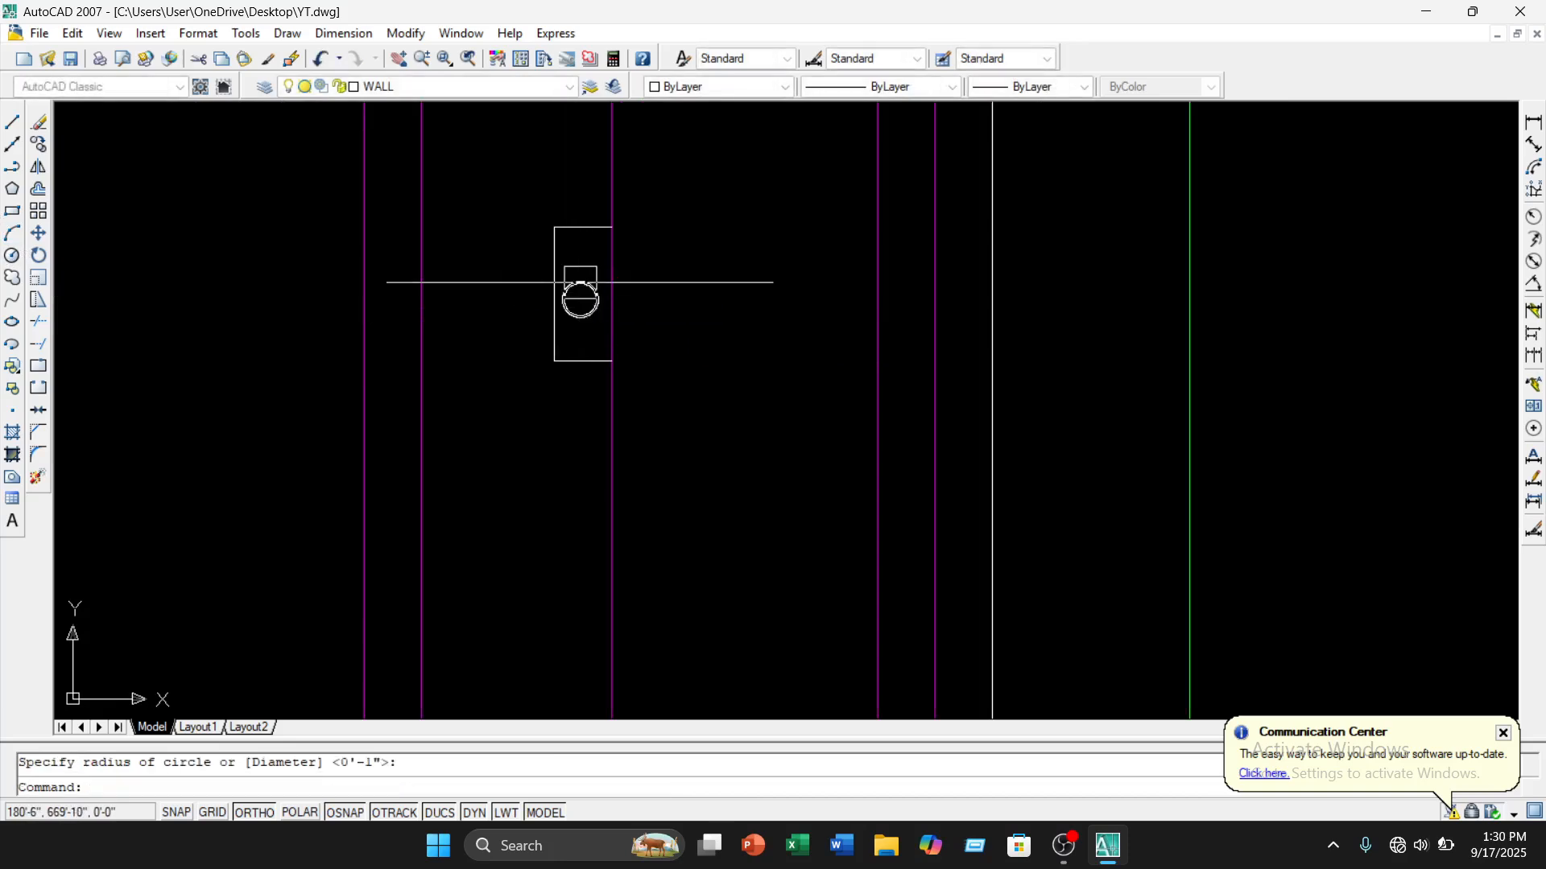
# Move the knob circle right from its right quadrant point to the vertical edge of the door panel
pyautogui.click(597, 320)
pyautogui.write('M')
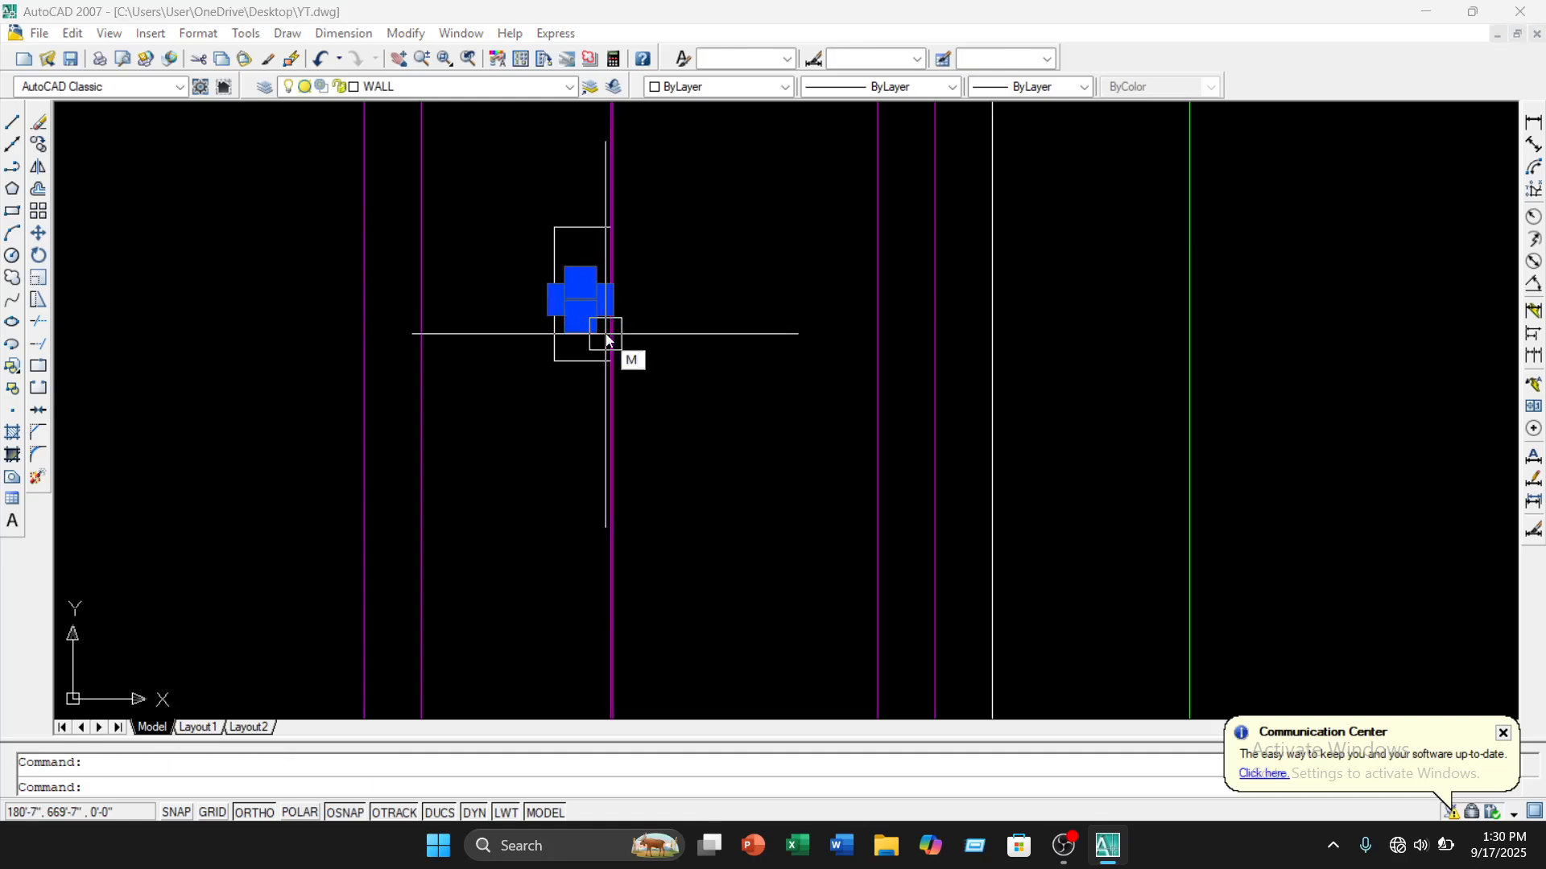
pyautogui.press('Return')
pyautogui.scroll(2, 605, 335)
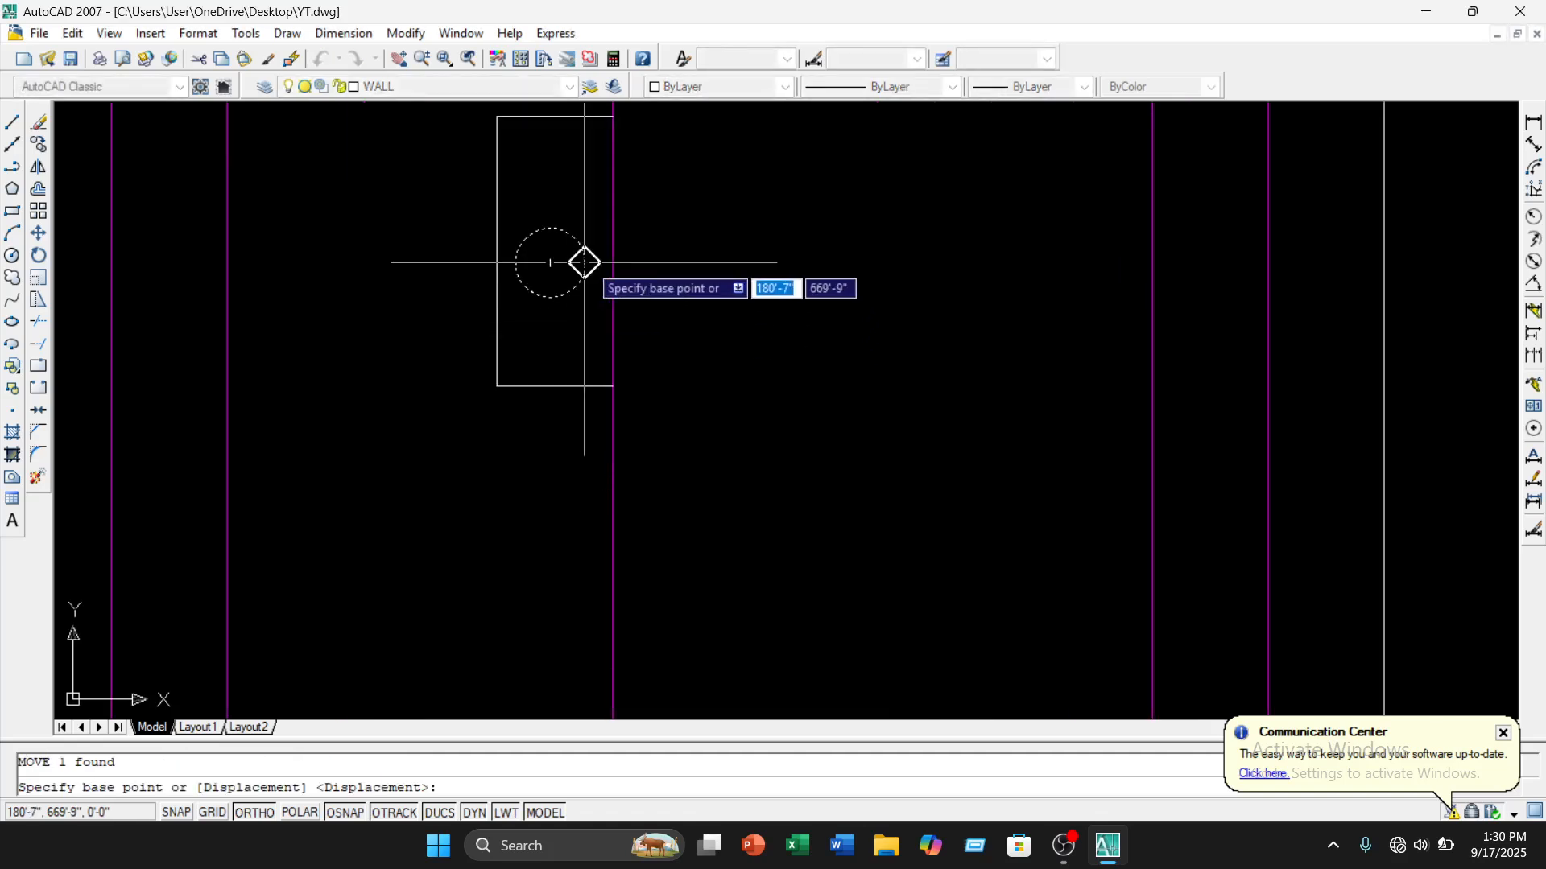
pyautogui.click(584, 262)
pyautogui.click(612, 261)
pyautogui.scroll(-5, 692, 313)
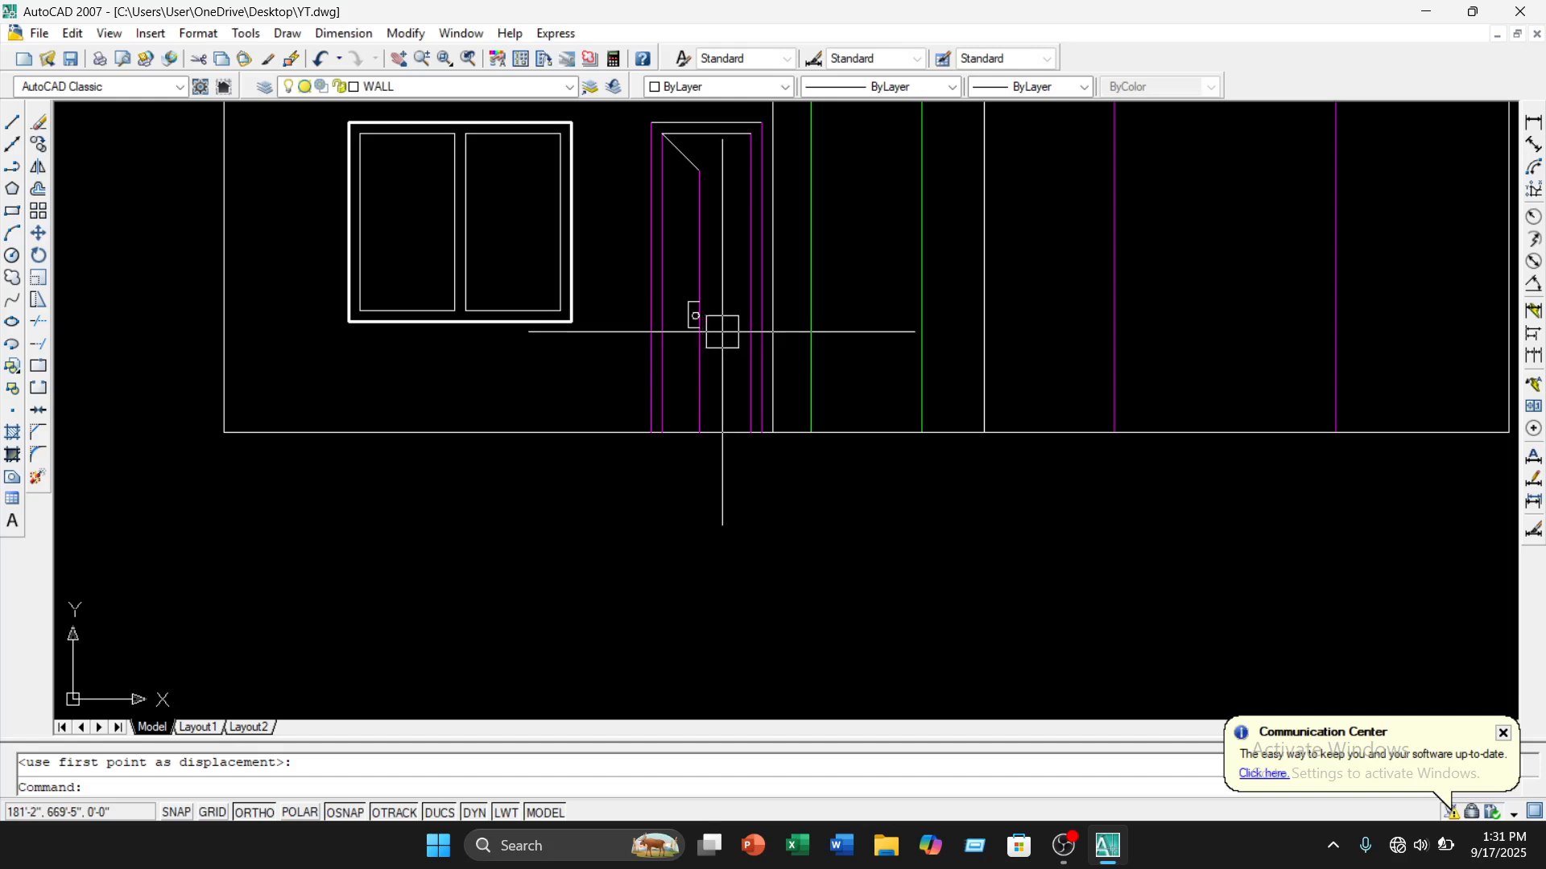
# Match the properties of the window's thin white inner frame line onto all the magenta door lines
pyautogui.moveTo(713, 347); pyautogui.dragTo(667, 422, button='middle')
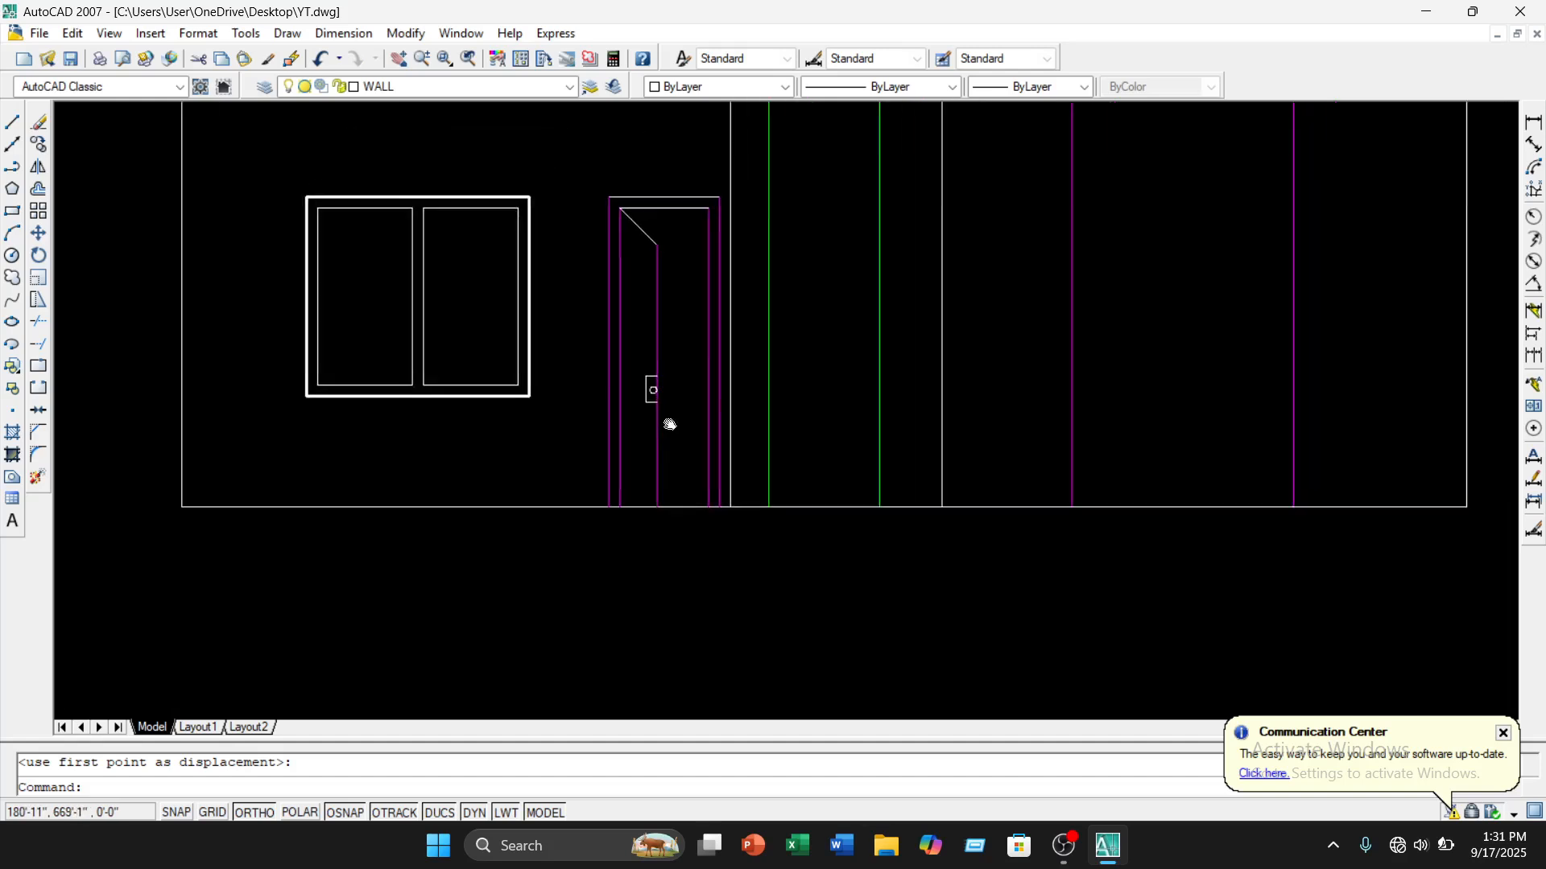
pyautogui.scroll(-2, 690, 258)
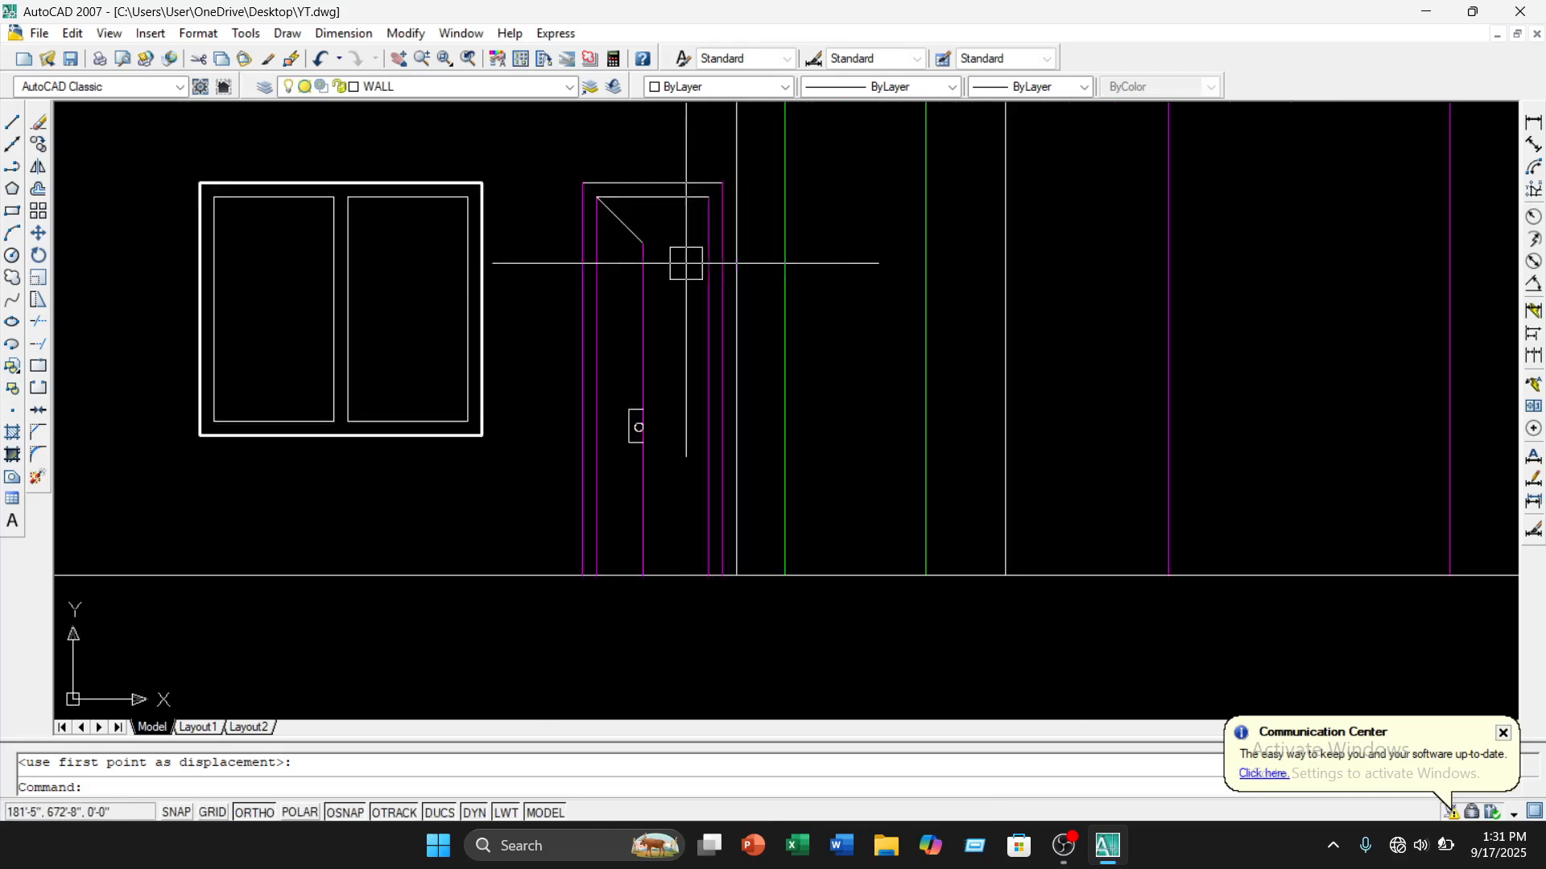
pyautogui.click(465, 252)
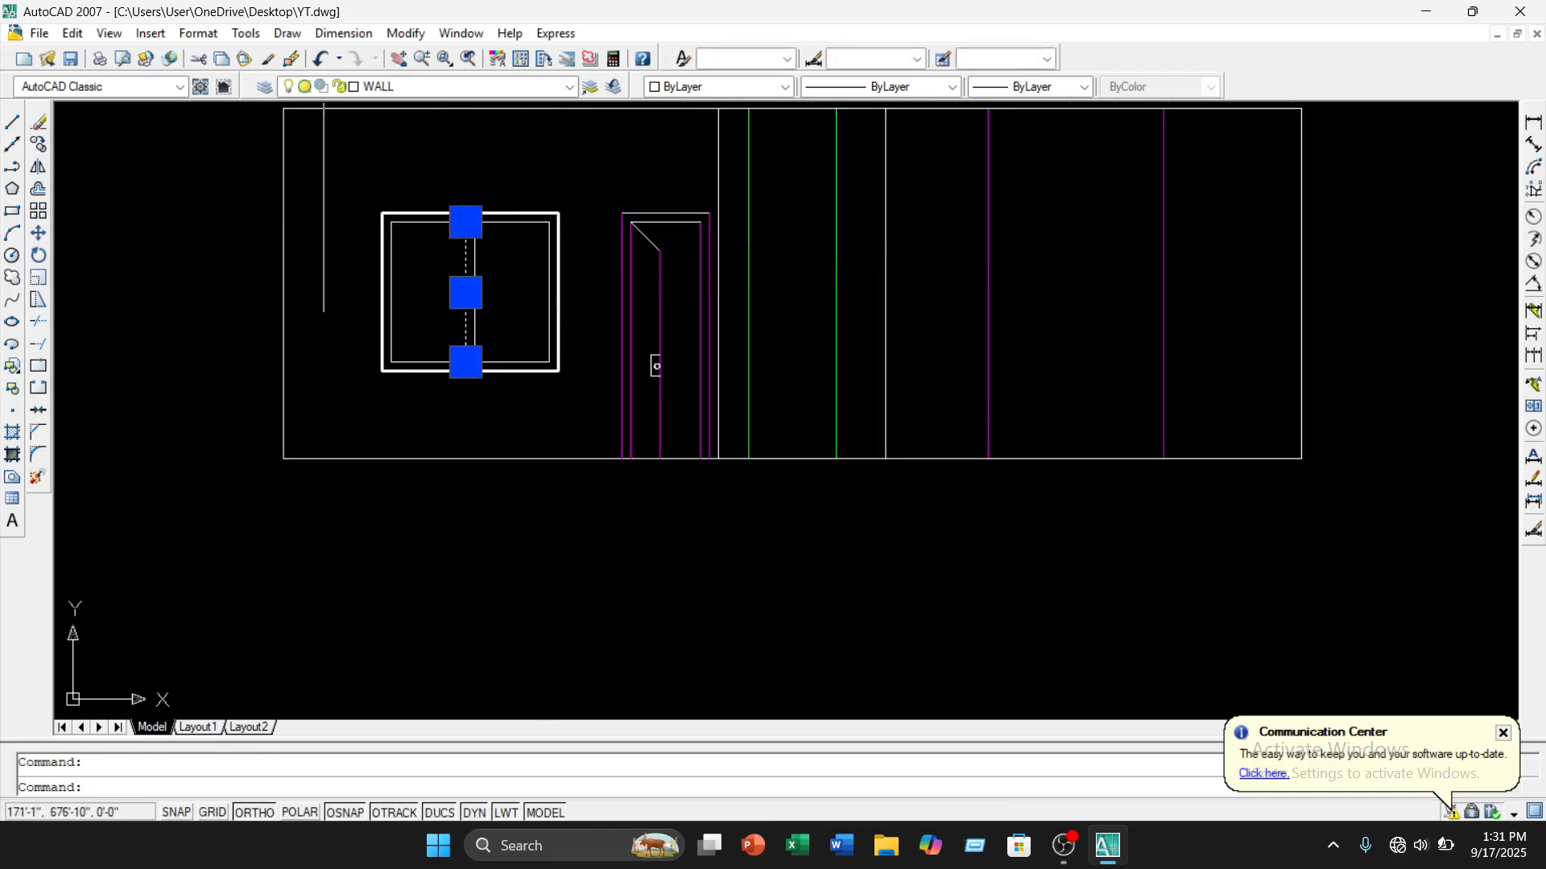
pyautogui.click(269, 60)
pyautogui.scroll(3, 652, 194)
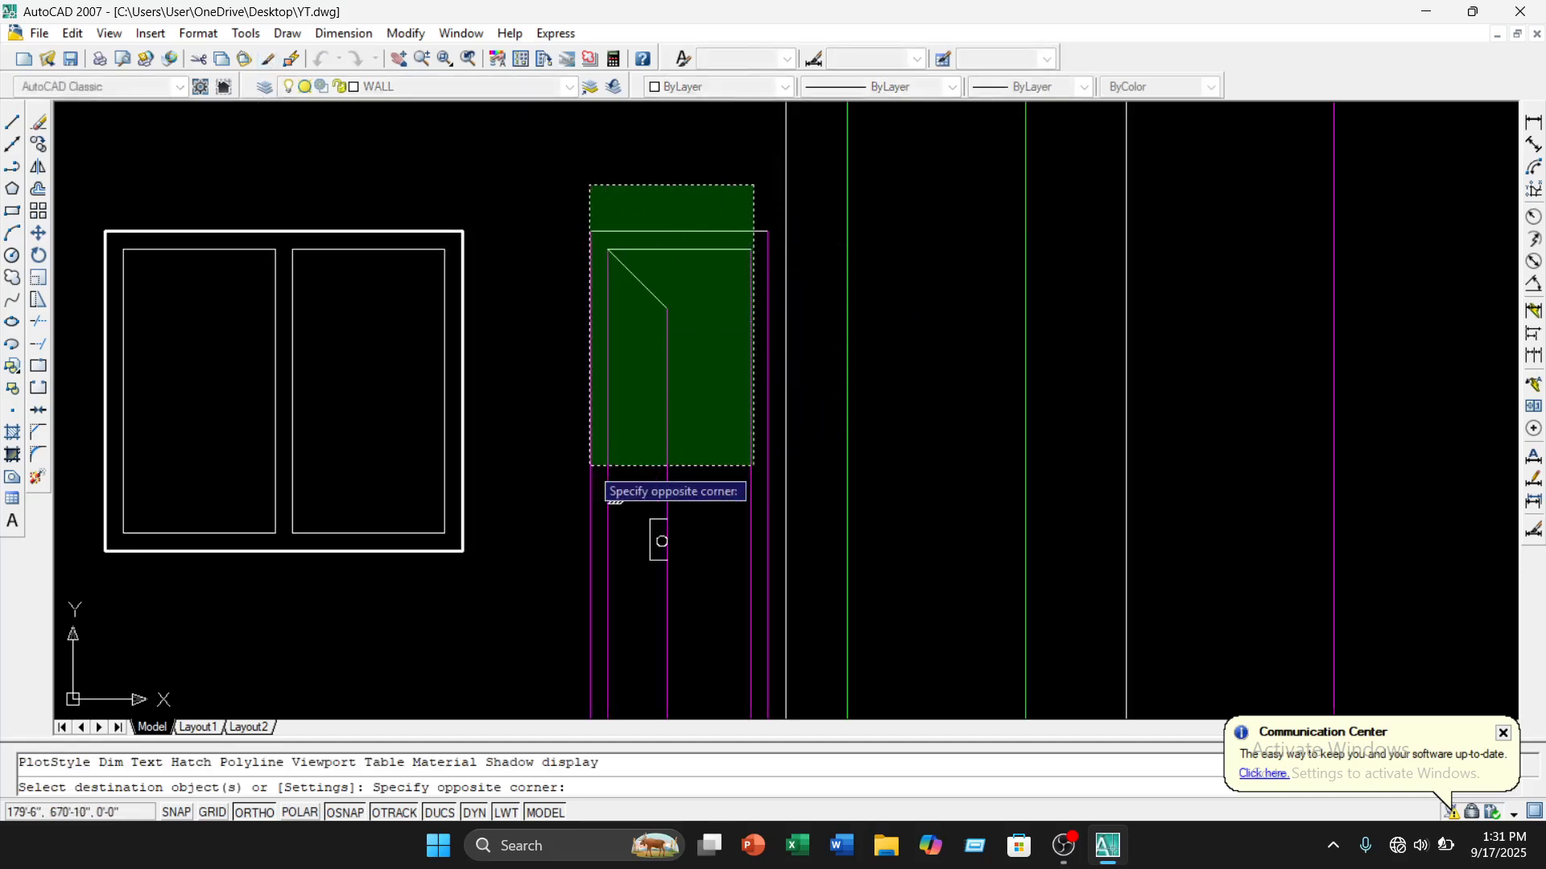
pyautogui.click(587, 483)
pyautogui.moveTo(587, 483); pyautogui.dragTo(547, 359, button='middle')
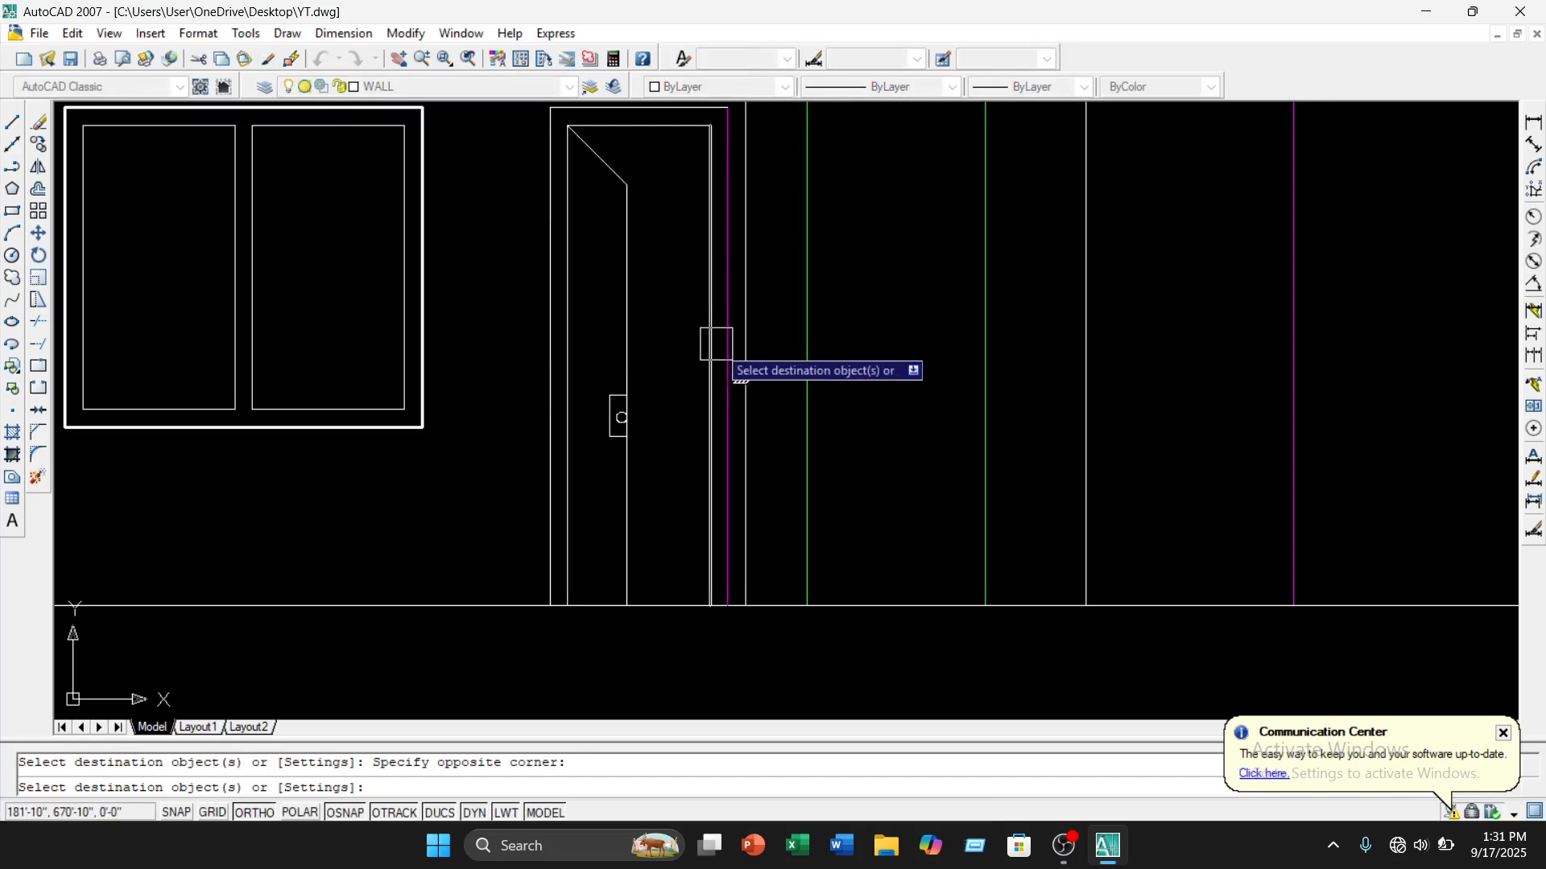
pyautogui.scroll(3, 705, 360)
pyautogui.click(740, 355)
pyautogui.scroll(-4, 677, 384)
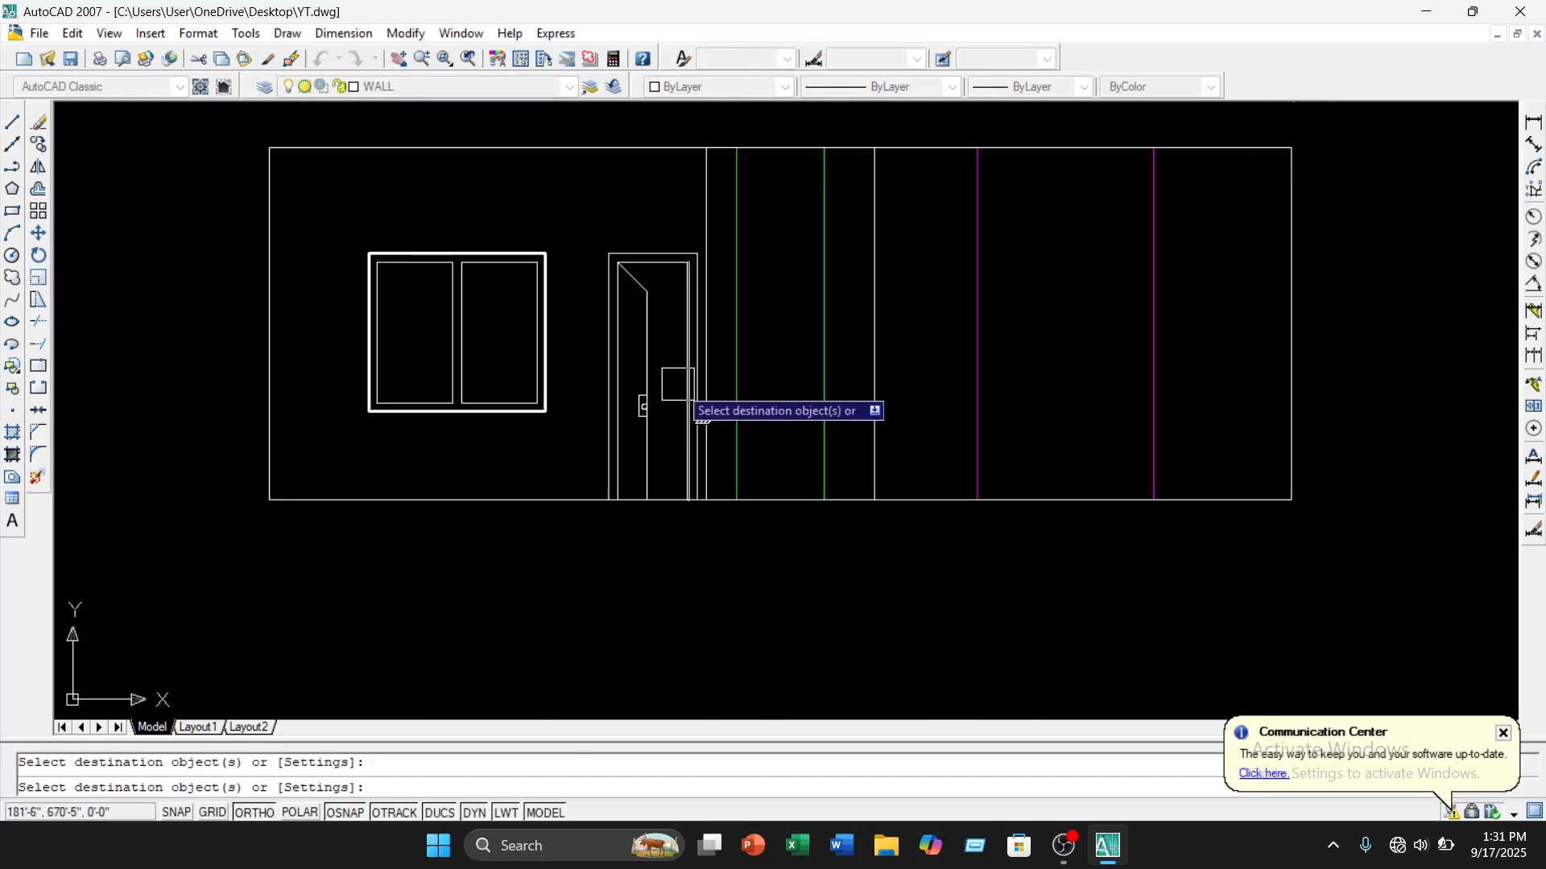
pyautogui.press('Escape')
# Match the 0.30 mm lineweight of the window's outer frame onto the door's outer jambs and head
pyautogui.scroll(3, 605, 283)
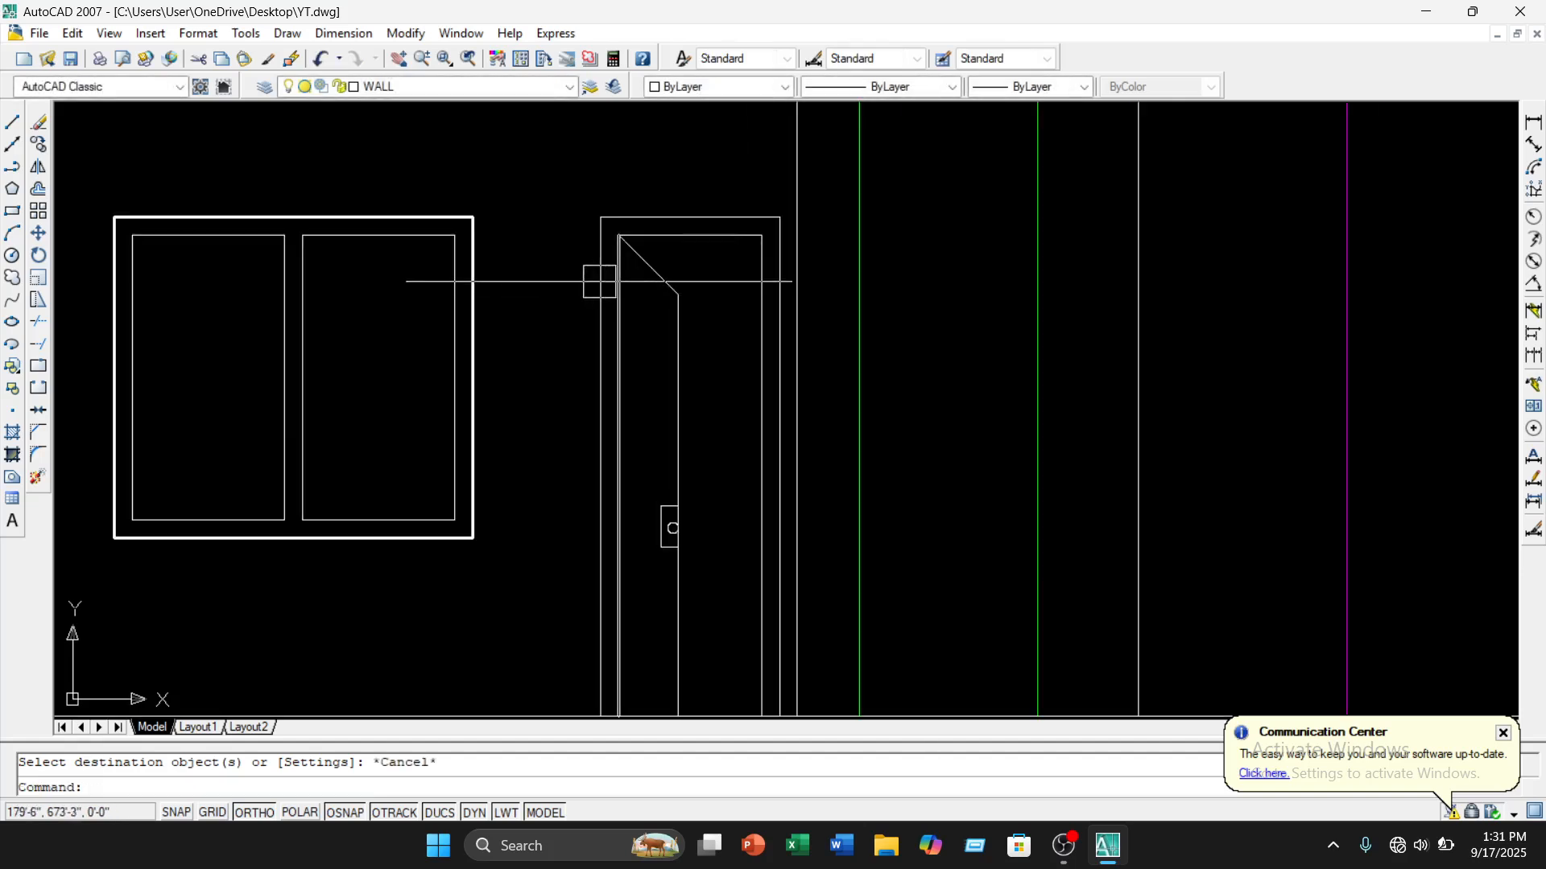
pyautogui.click(478, 234)
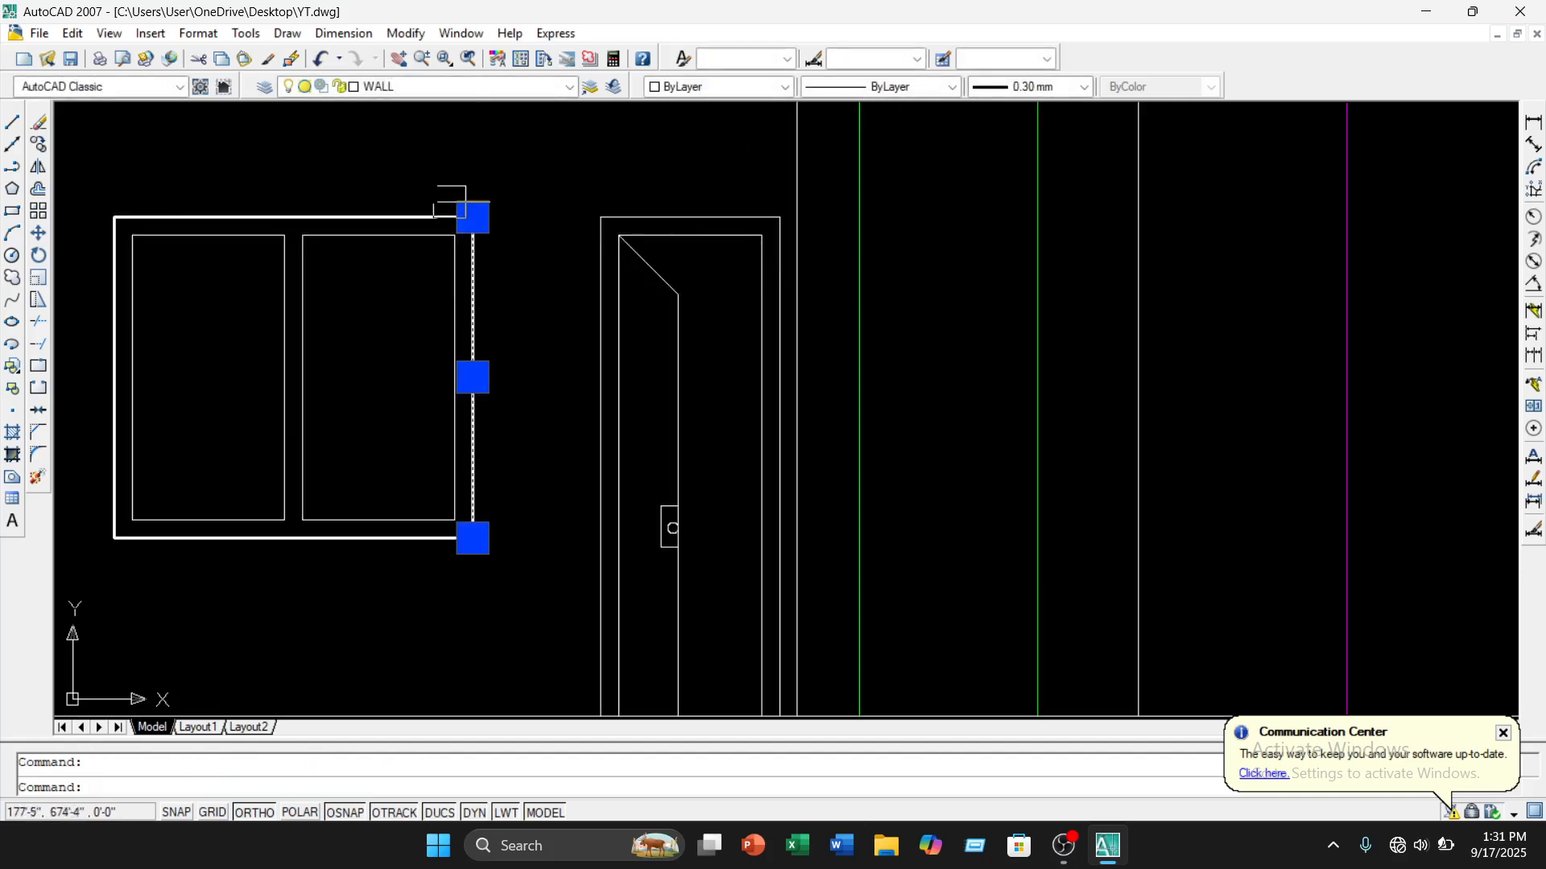
pyautogui.click(289, 61)
pyautogui.click(619, 288)
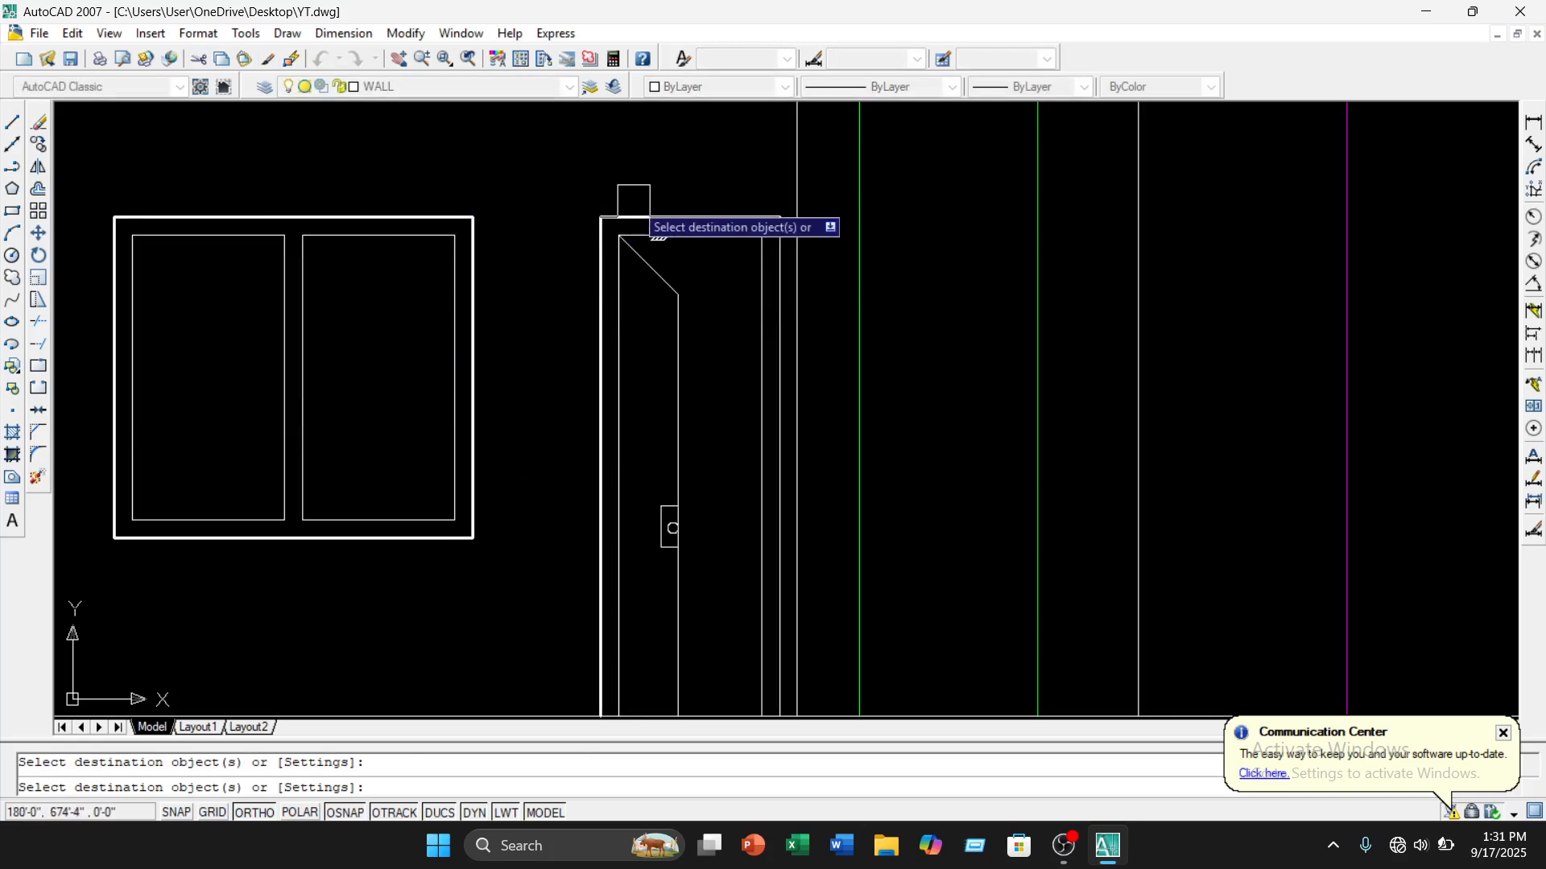
pyautogui.scroll(2, 764, 266)
pyautogui.scroll(-5, 735, 445)
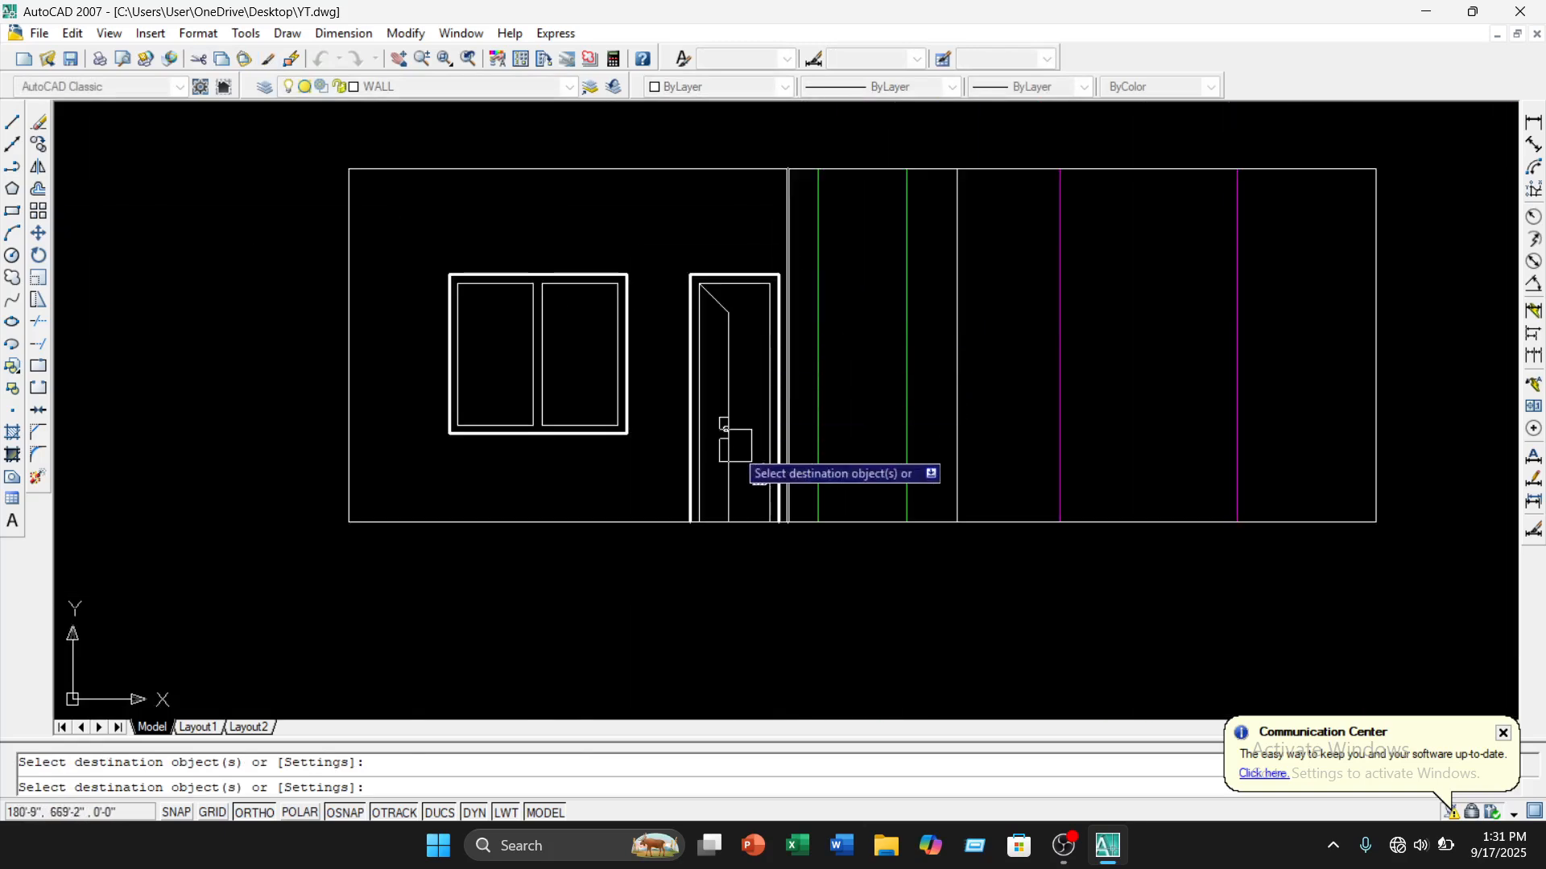
# Apply the same outer window frame properties to the door's handle plate
pyautogui.scroll(3, 734, 445)
pyautogui.scroll(-2, 769, 450)
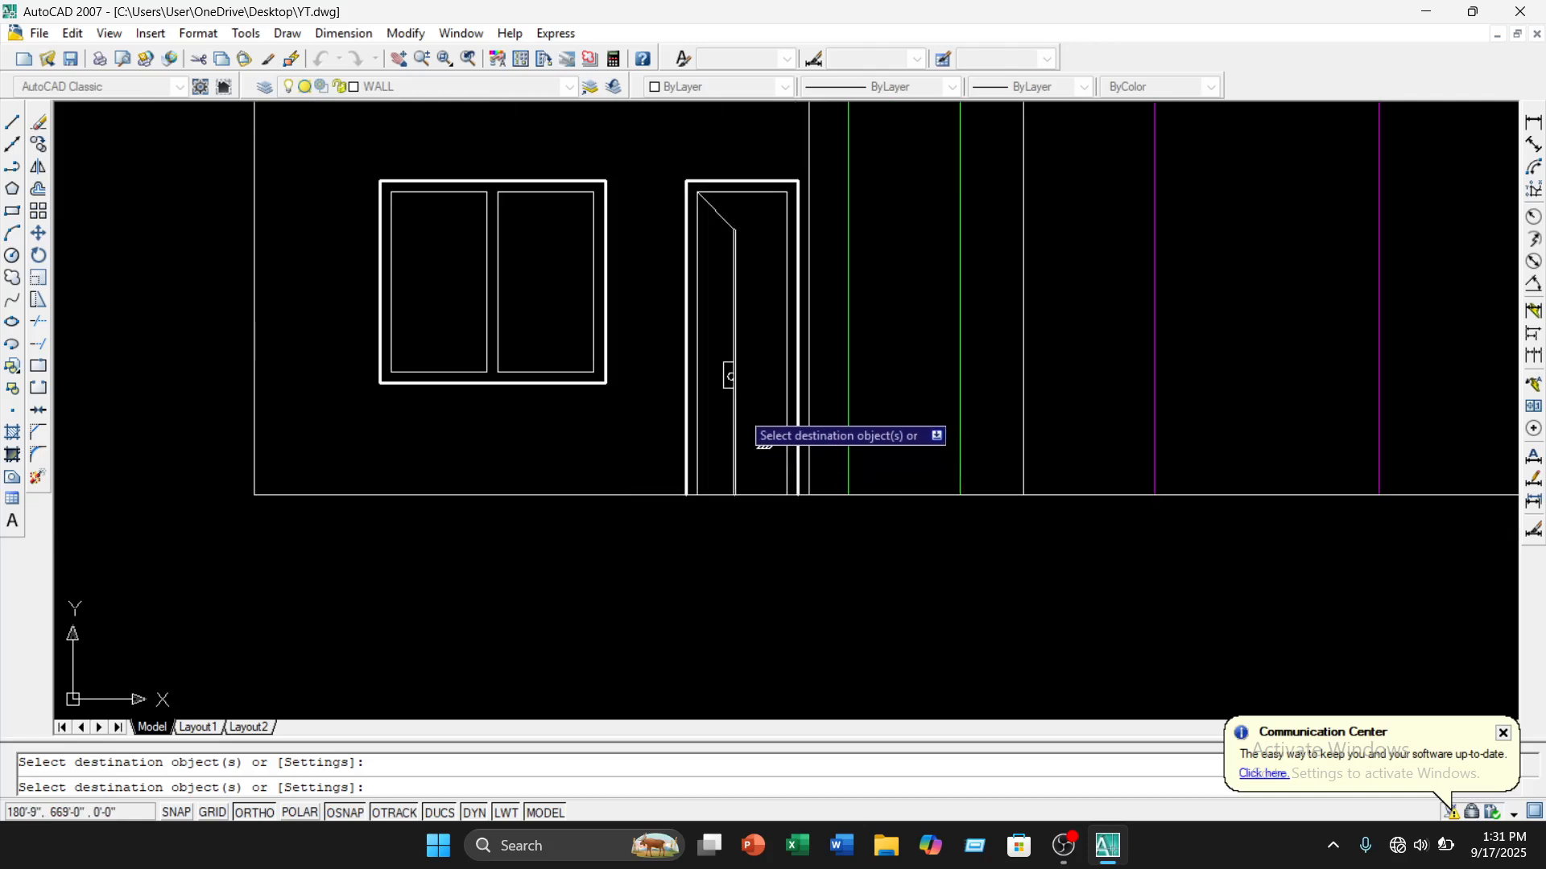
pyautogui.scroll(4, 727, 408)
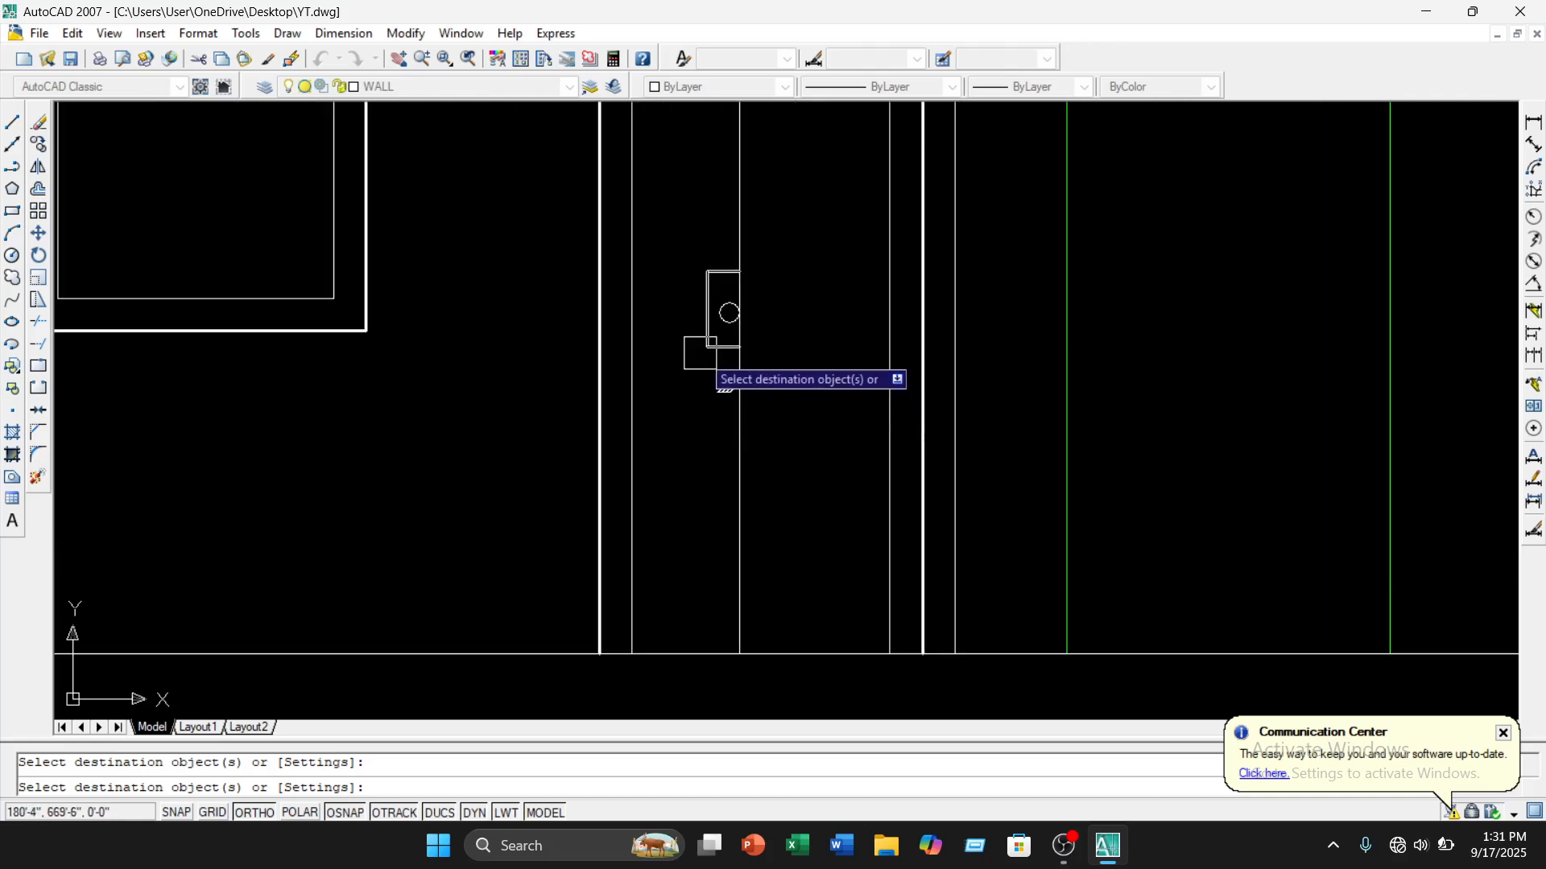
pyautogui.scroll(4, 728, 334)
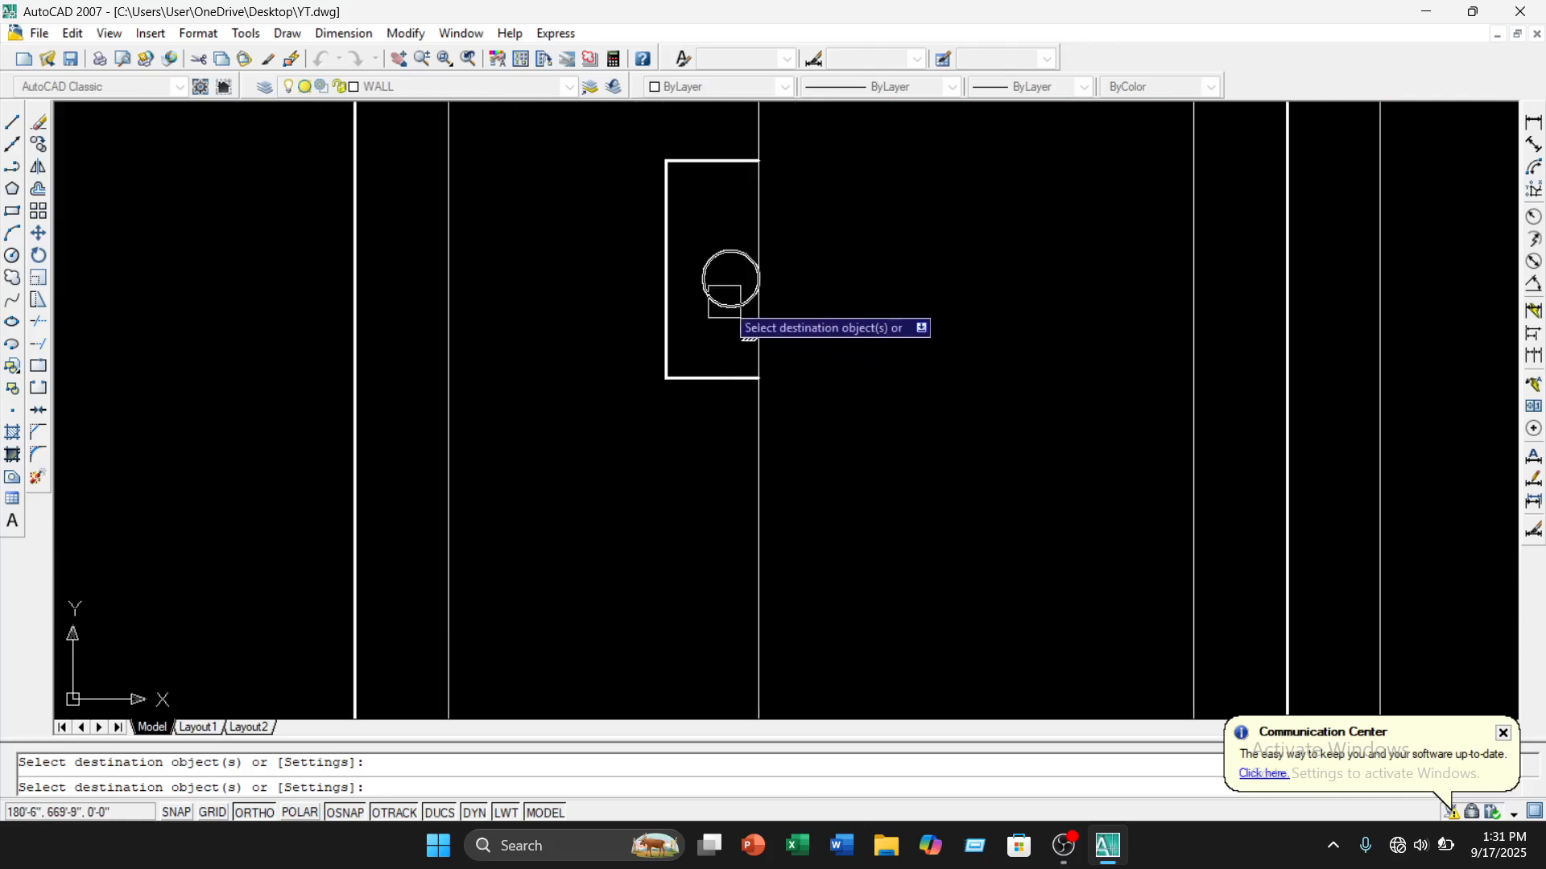
# End the property matching and undo the last Match Properties operation on the door frame and handle
pyautogui.scroll(-4, 800, 355)
pyautogui.scroll(-4, 834, 410)
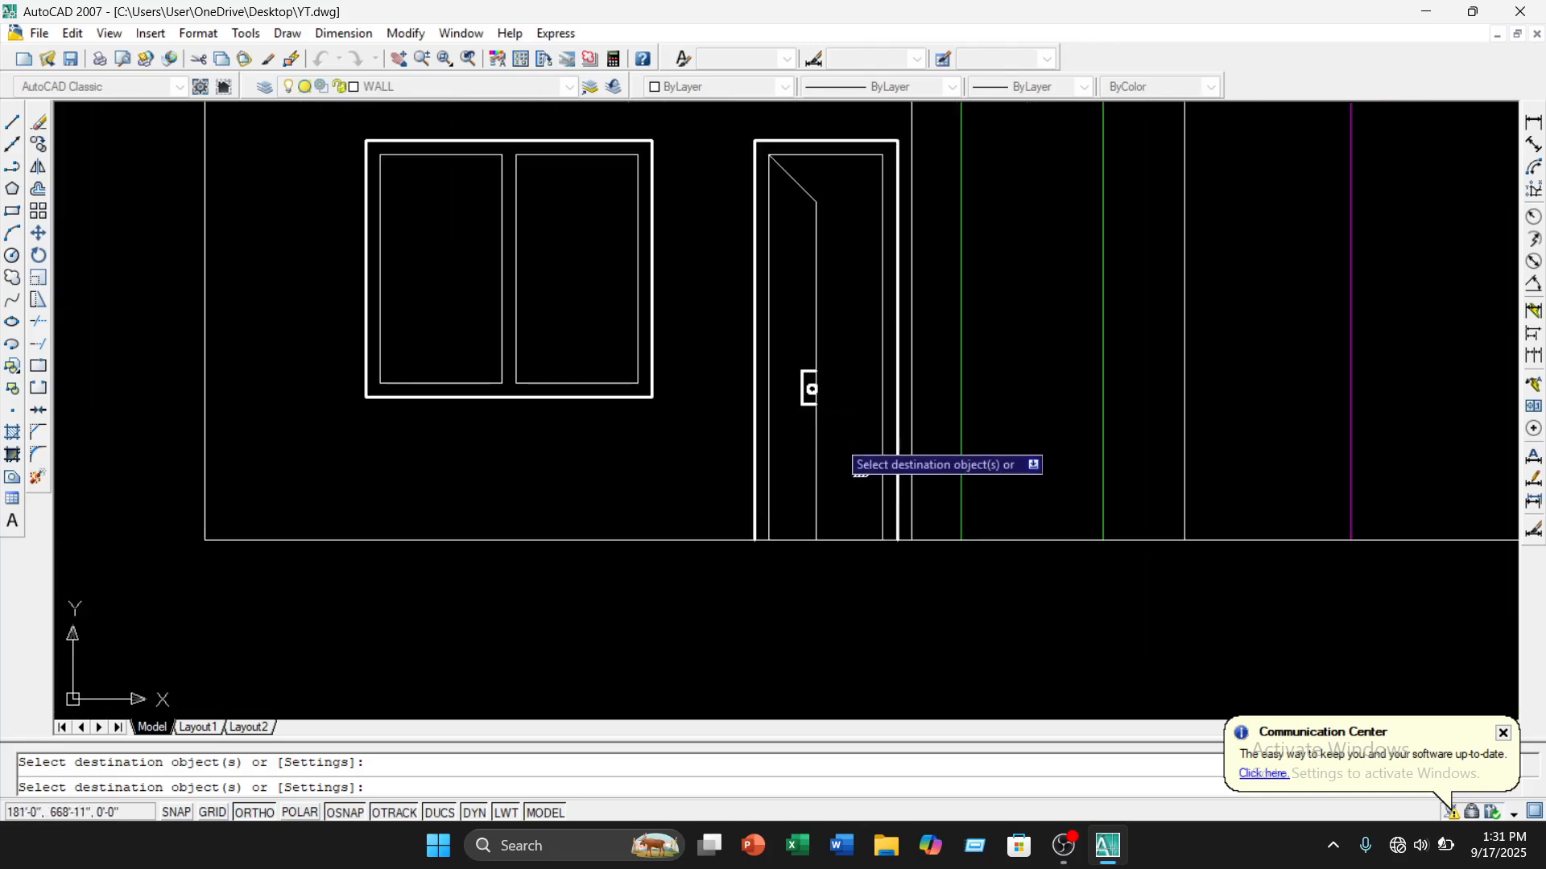
pyautogui.scroll(5, 833, 445)
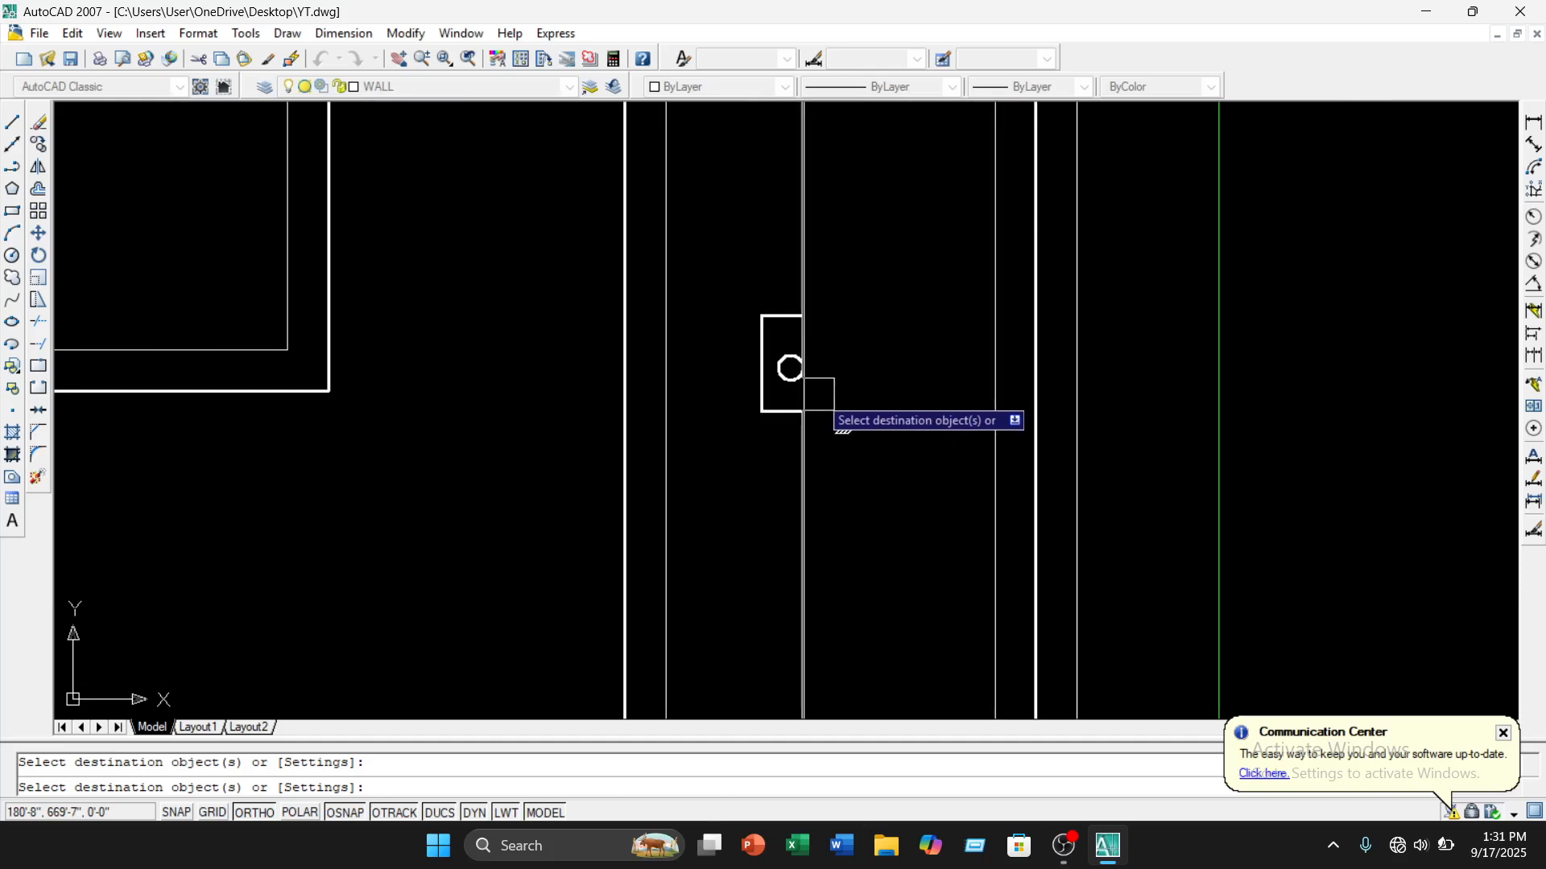
pyautogui.scroll(4, 818, 393)
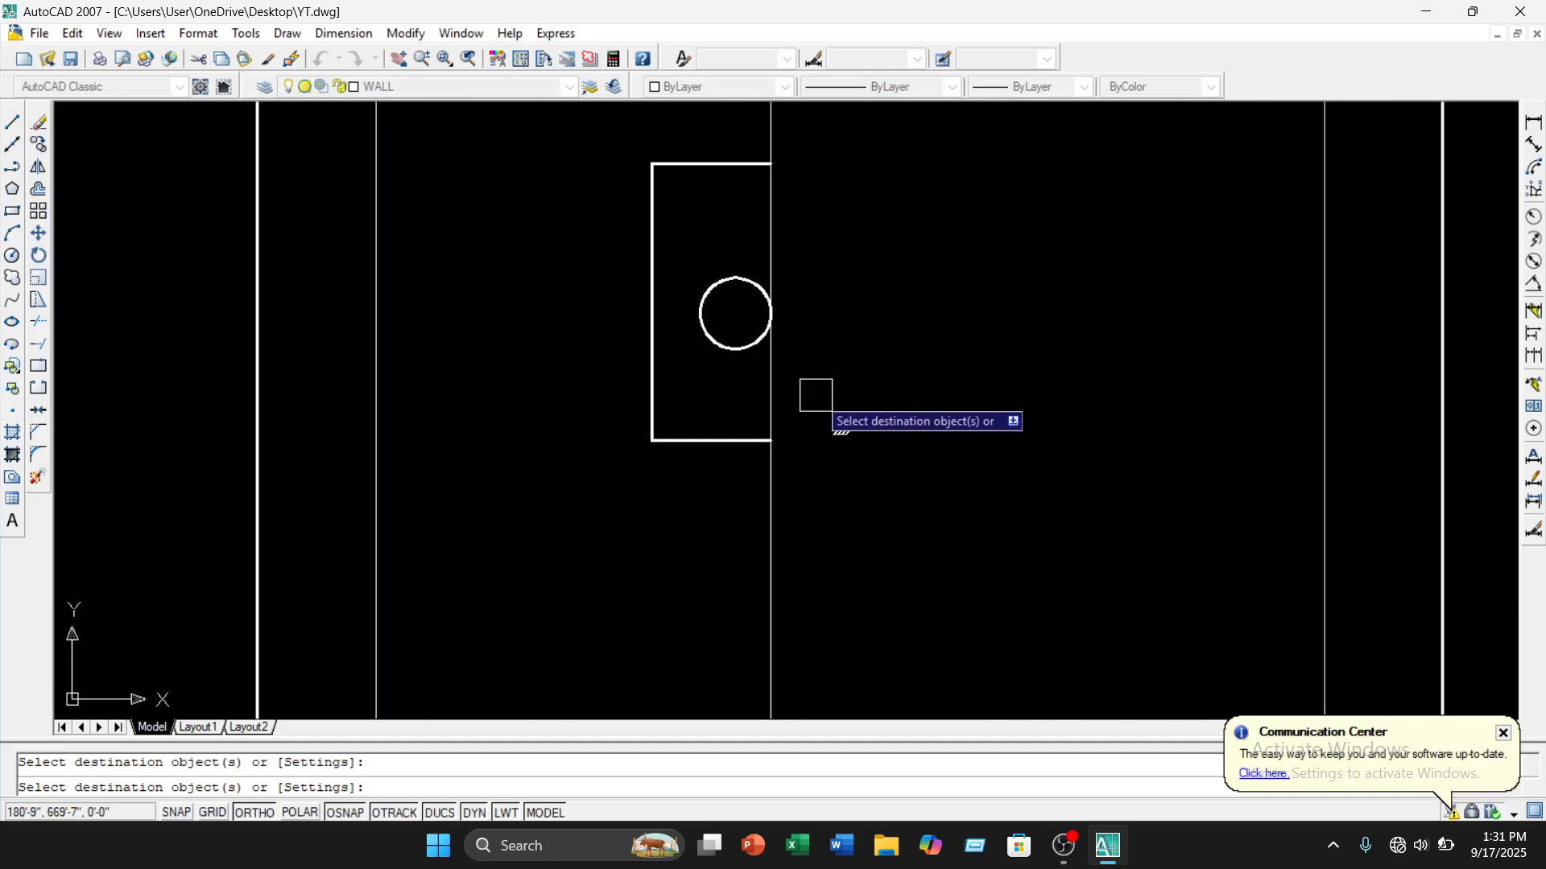
pyautogui.press('Escape')
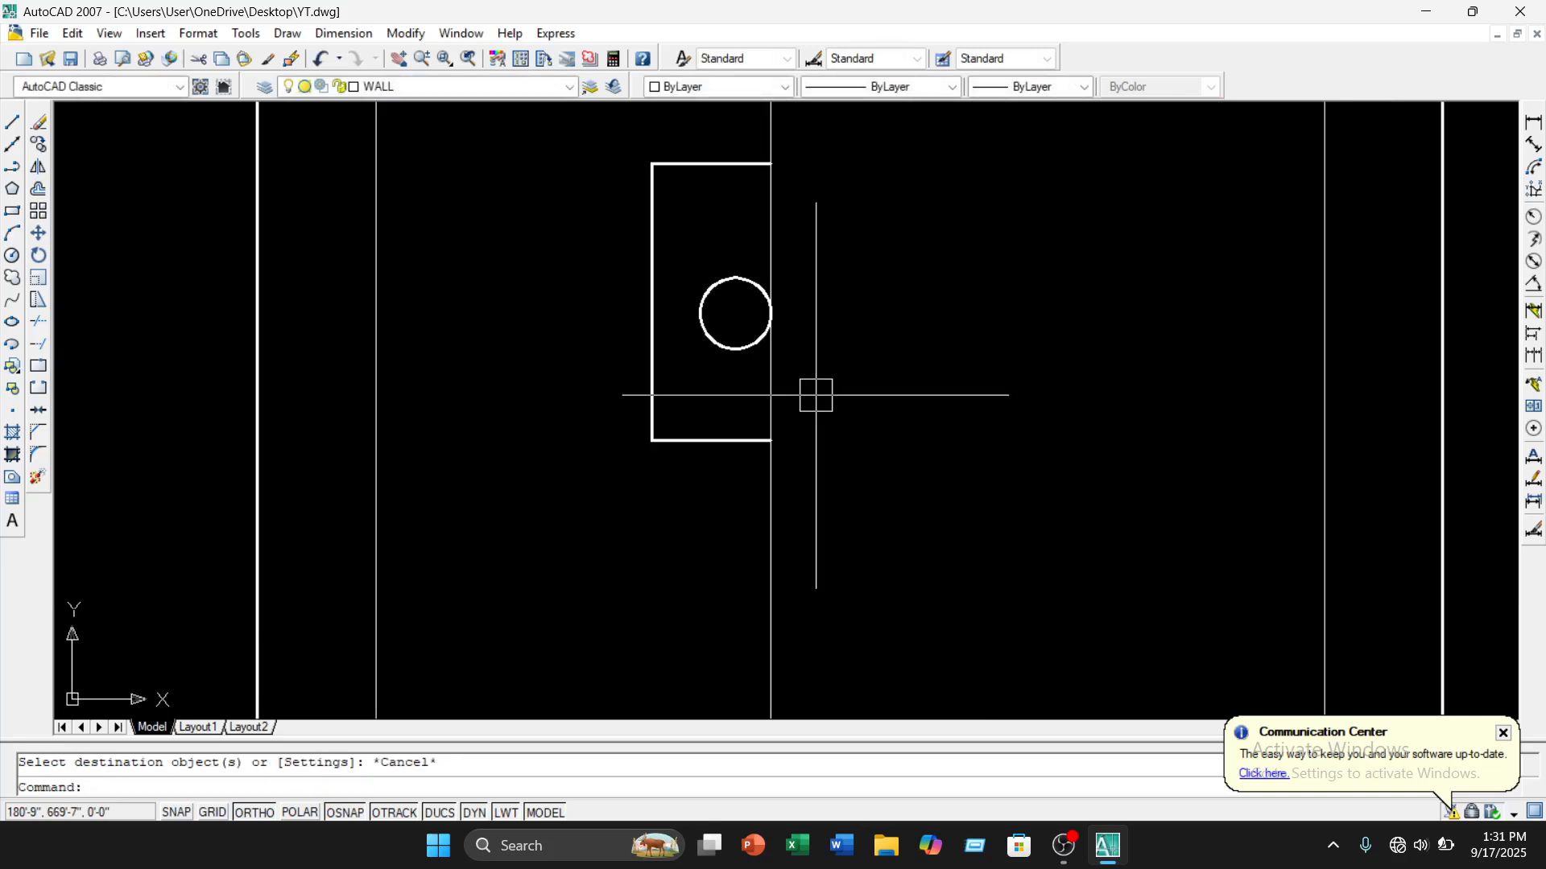
pyautogui.hotkey('ctrl', 'z')
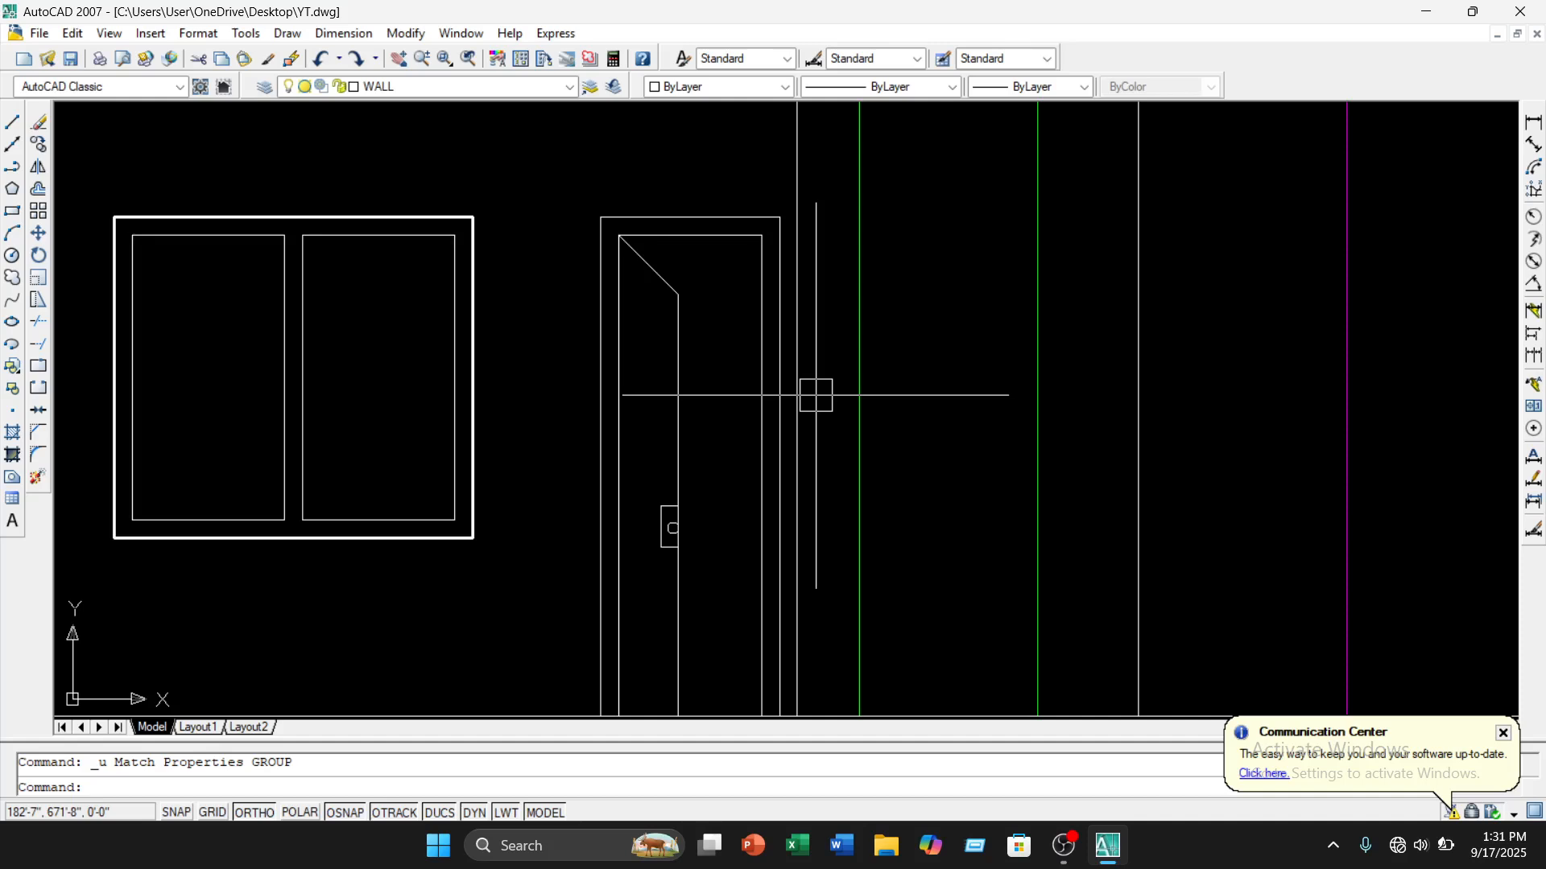
# Match the window's outer frame properties onto the door's outer head and both outer jambs
pyautogui.click(473, 217)
pyautogui.click(265, 59)
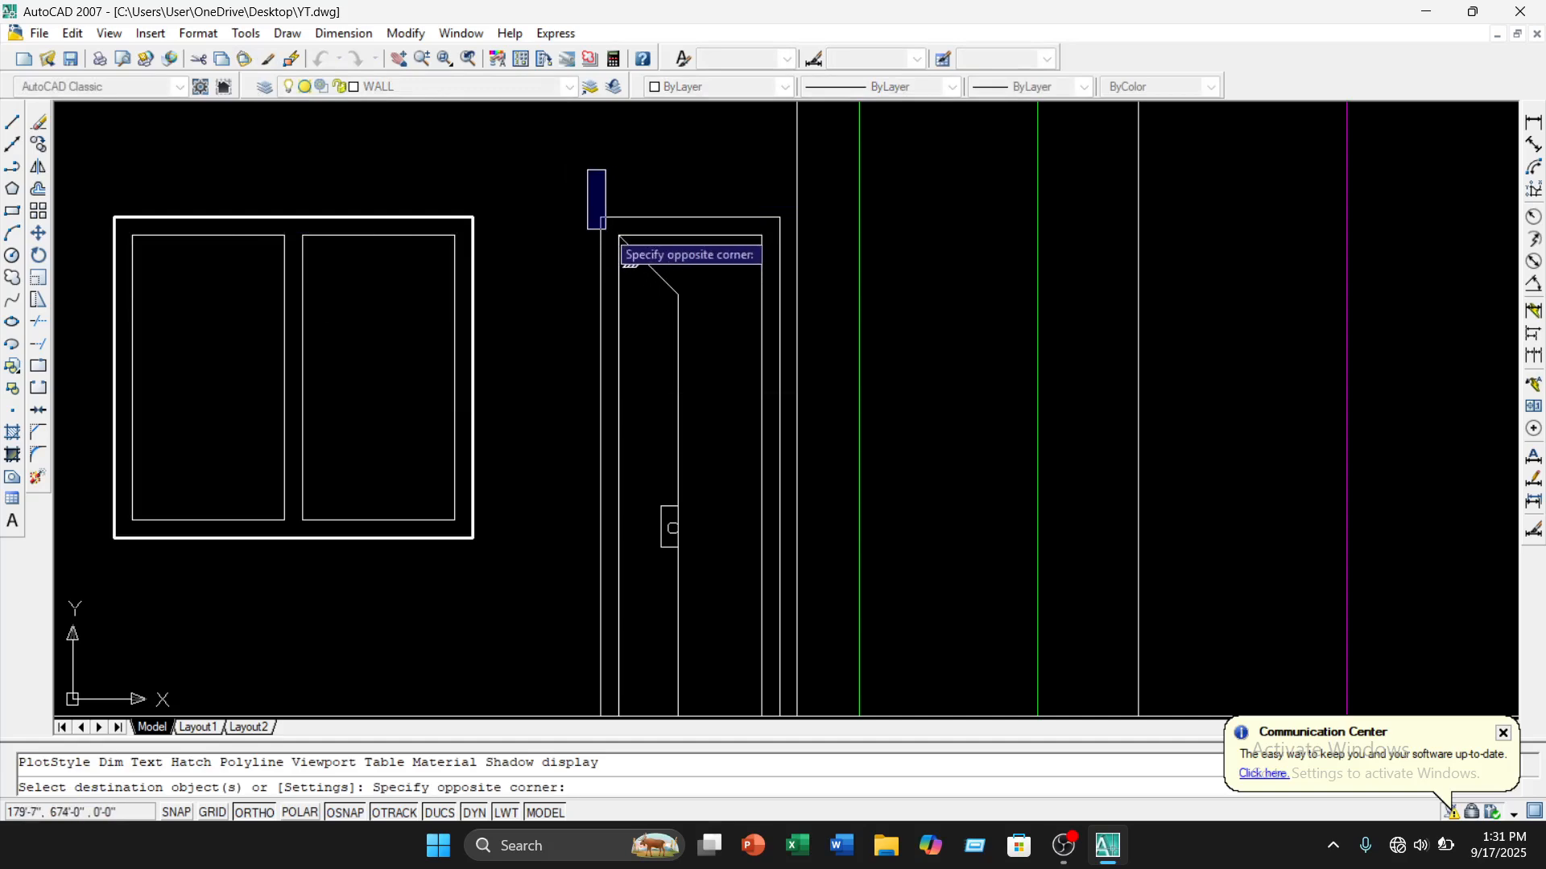
pyautogui.click(616, 228)
pyautogui.click(720, 216)
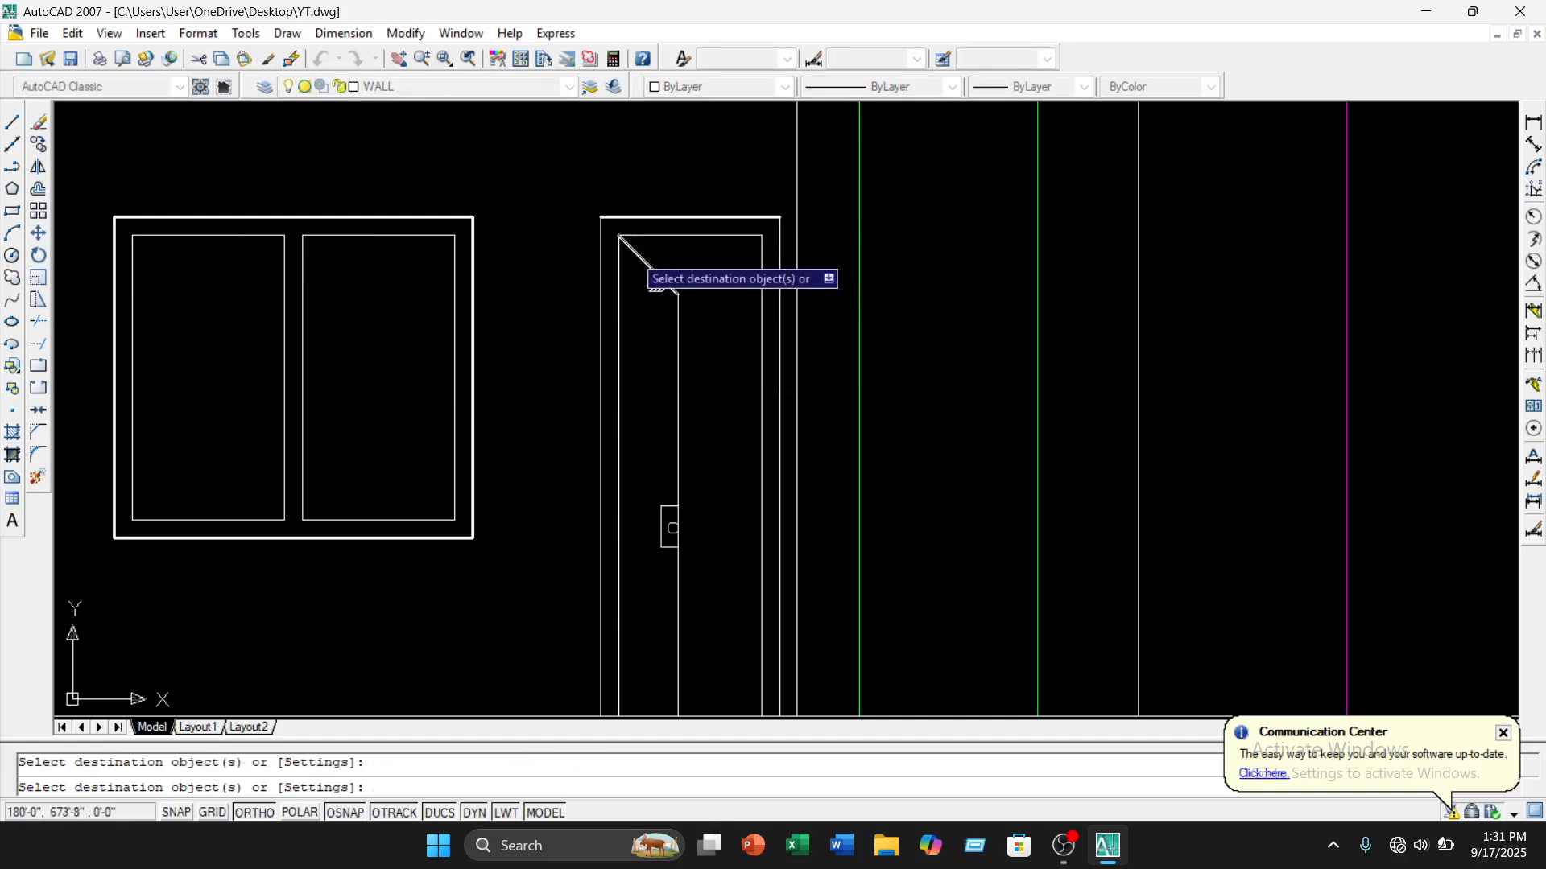
pyautogui.scroll(2, 769, 286)
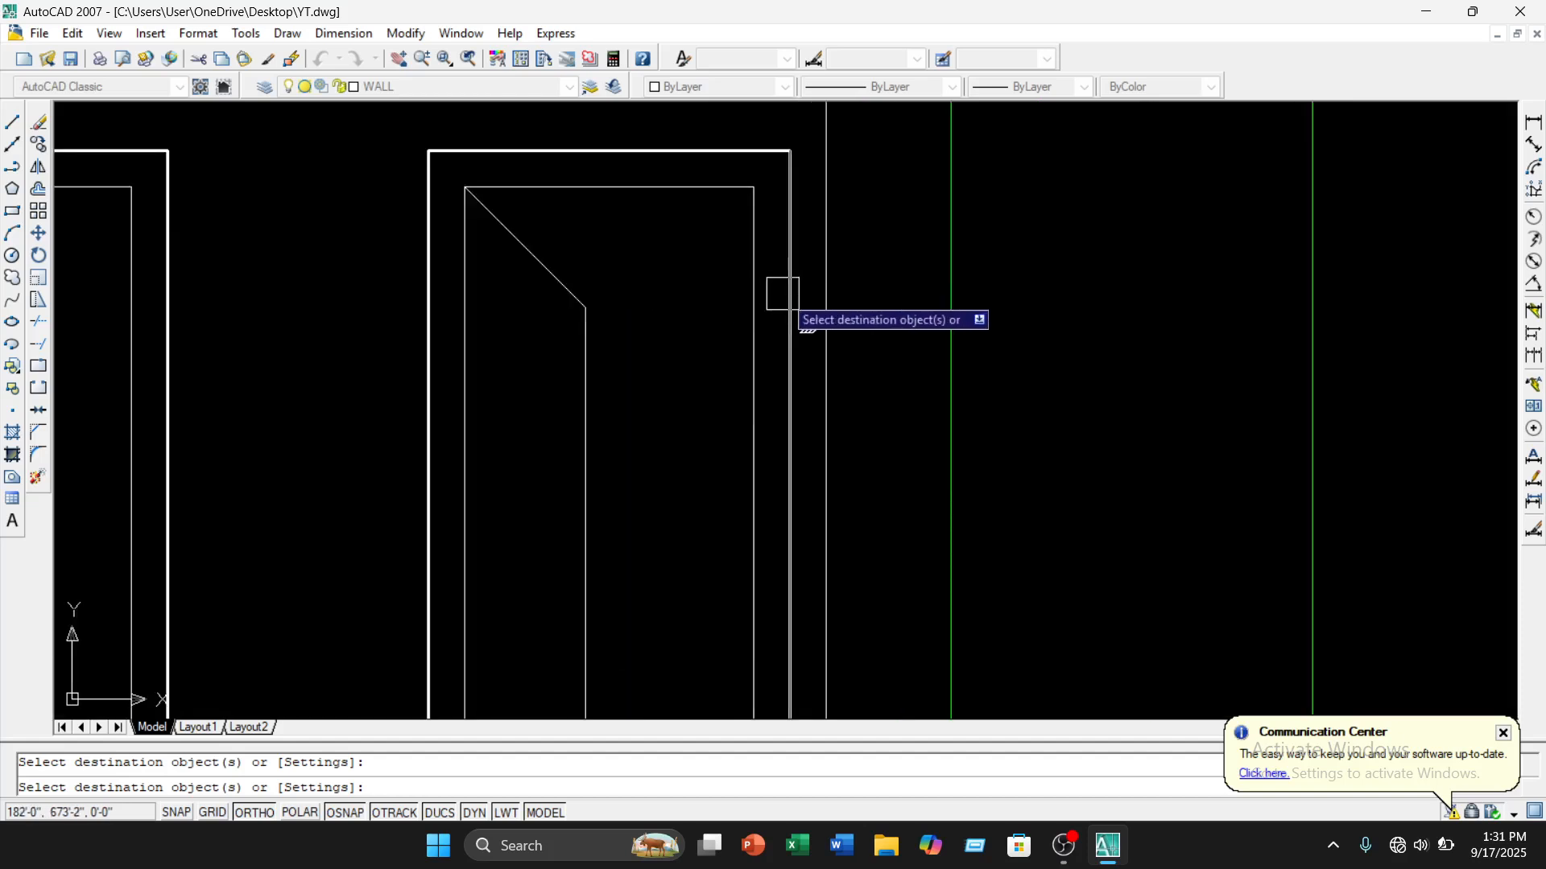
pyautogui.scroll(-1, 781, 298)
pyautogui.moveTo(687, 328); pyautogui.dragTo(646, 197, button='middle')
# Apply the same window frame properties to the door's handle plate, leaving out the knob circle
pyautogui.scroll(3, 570, 417)
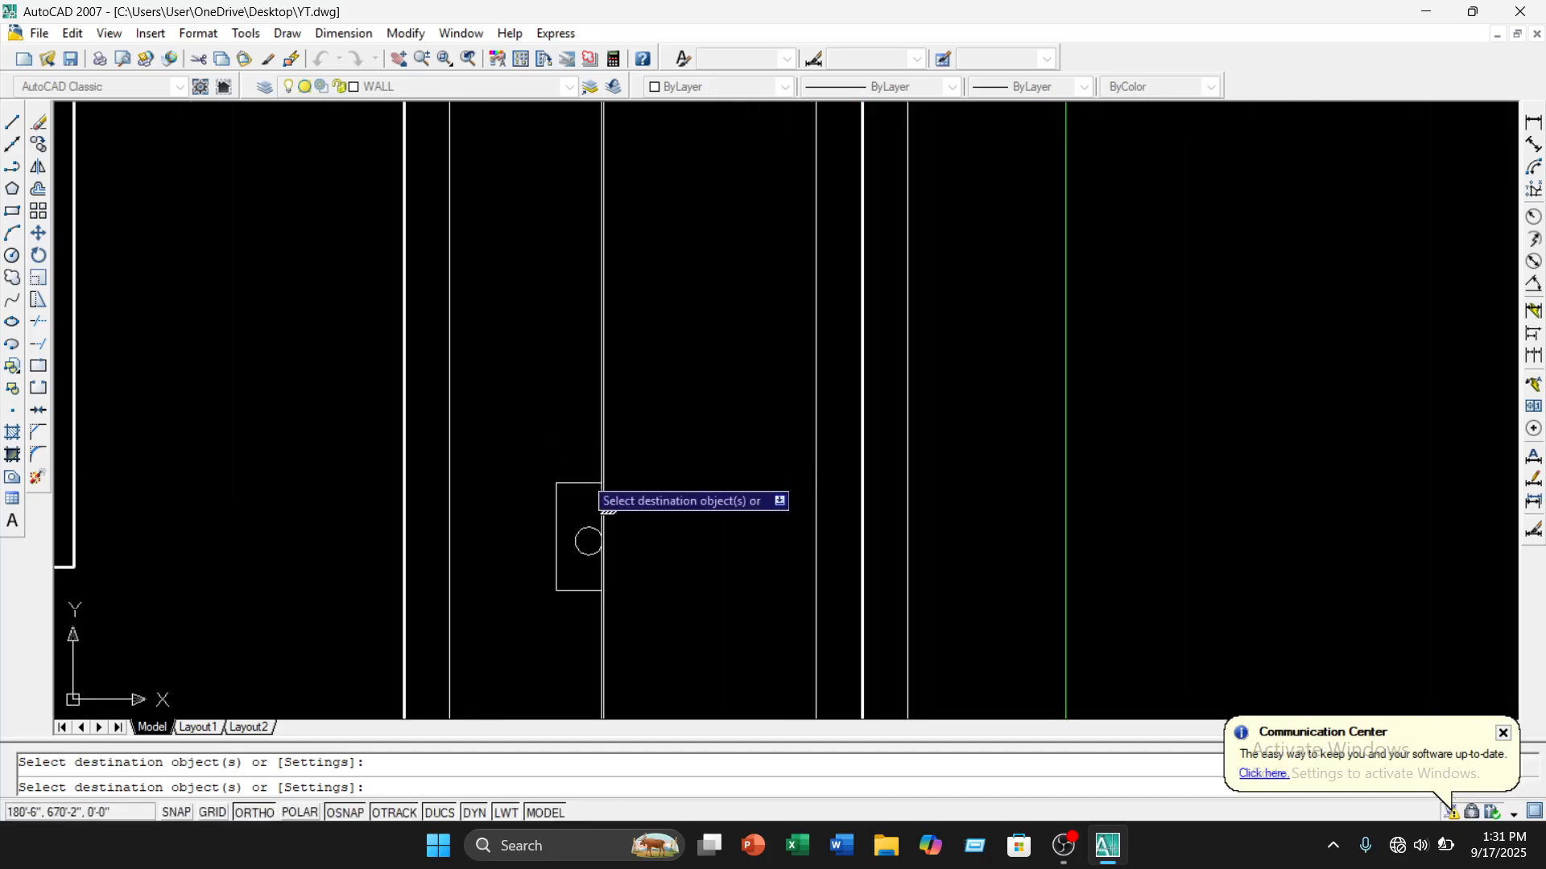
pyautogui.click(568, 483)
pyautogui.scroll(-3, 612, 491)
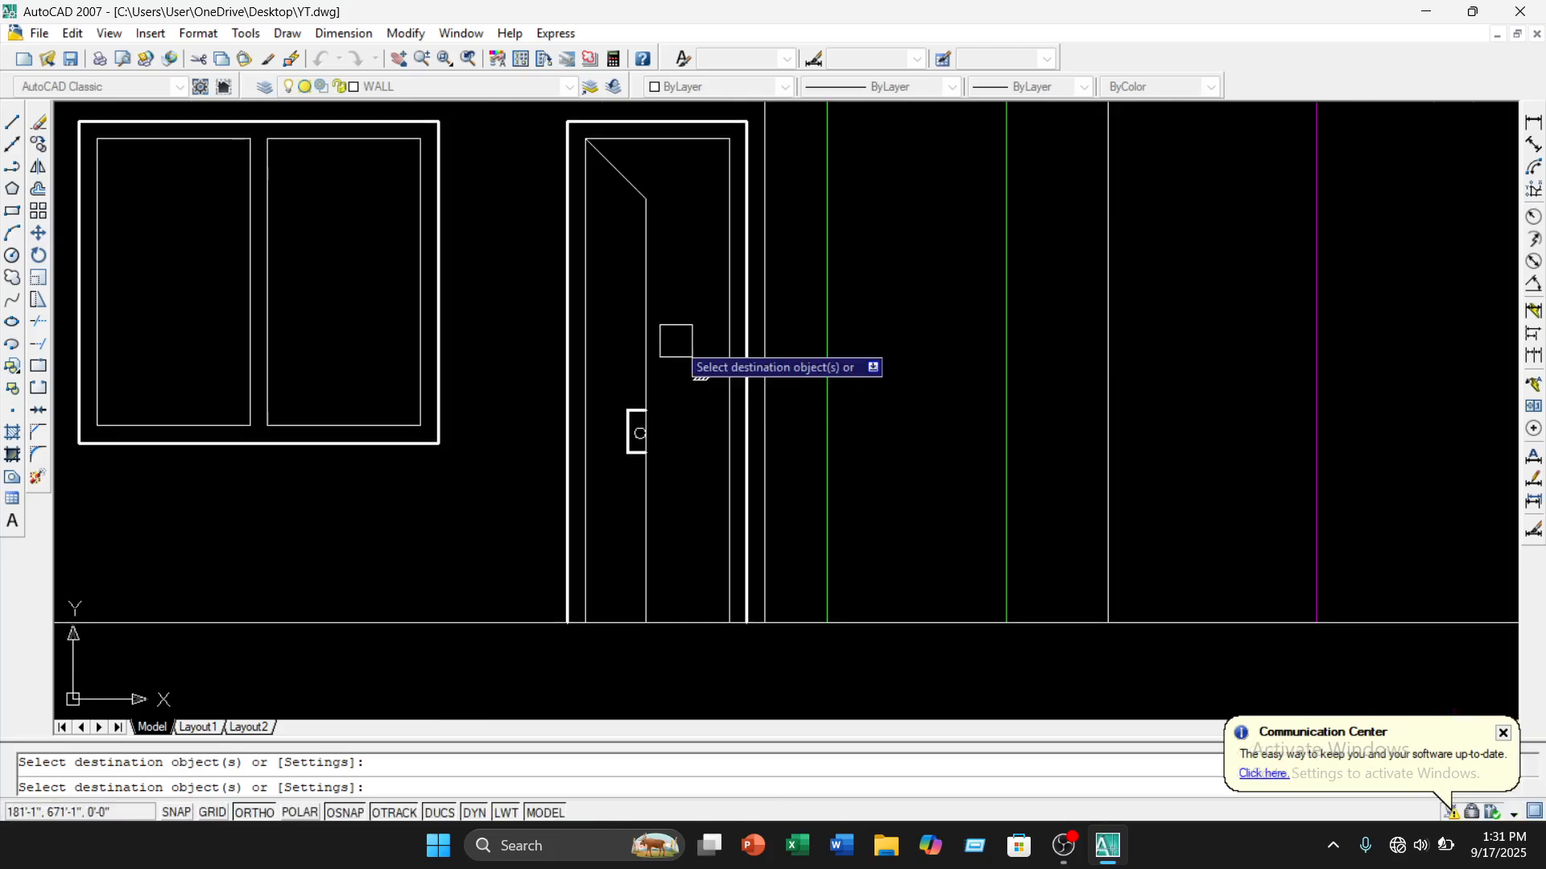
pyautogui.press('Escape')
# Examine the elevation's window and door in relation to the floor plan below
pyautogui.scroll(-4, 684, 330)
pyautogui.moveTo(690, 321); pyautogui.dragTo(565, 357, button='middle')
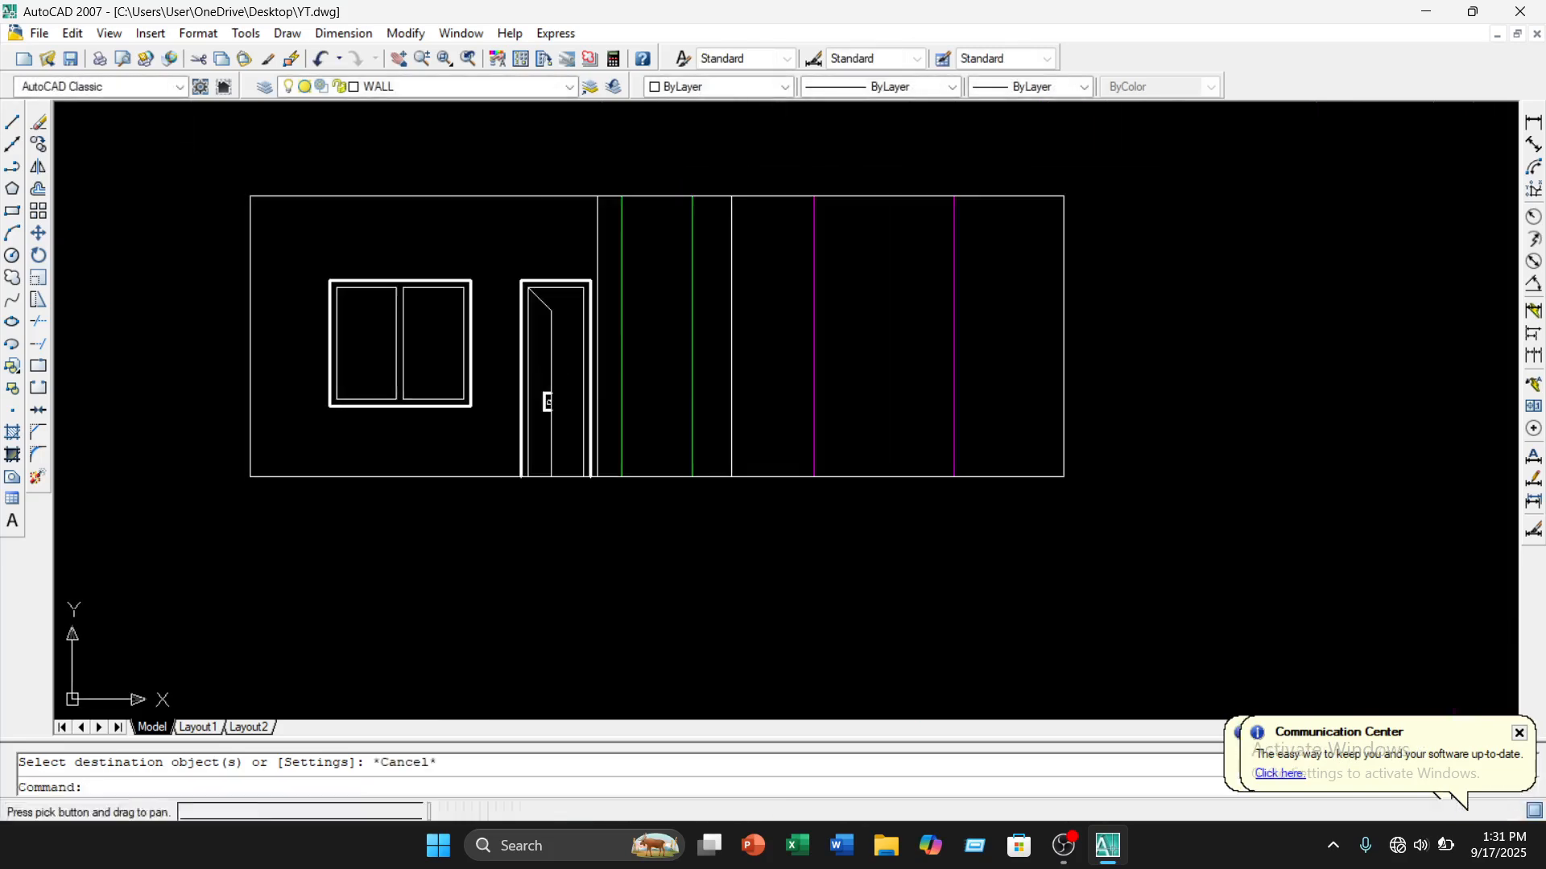
pyautogui.scroll(-1, 624, 391)
pyautogui.scroll(-2, 639, 483)
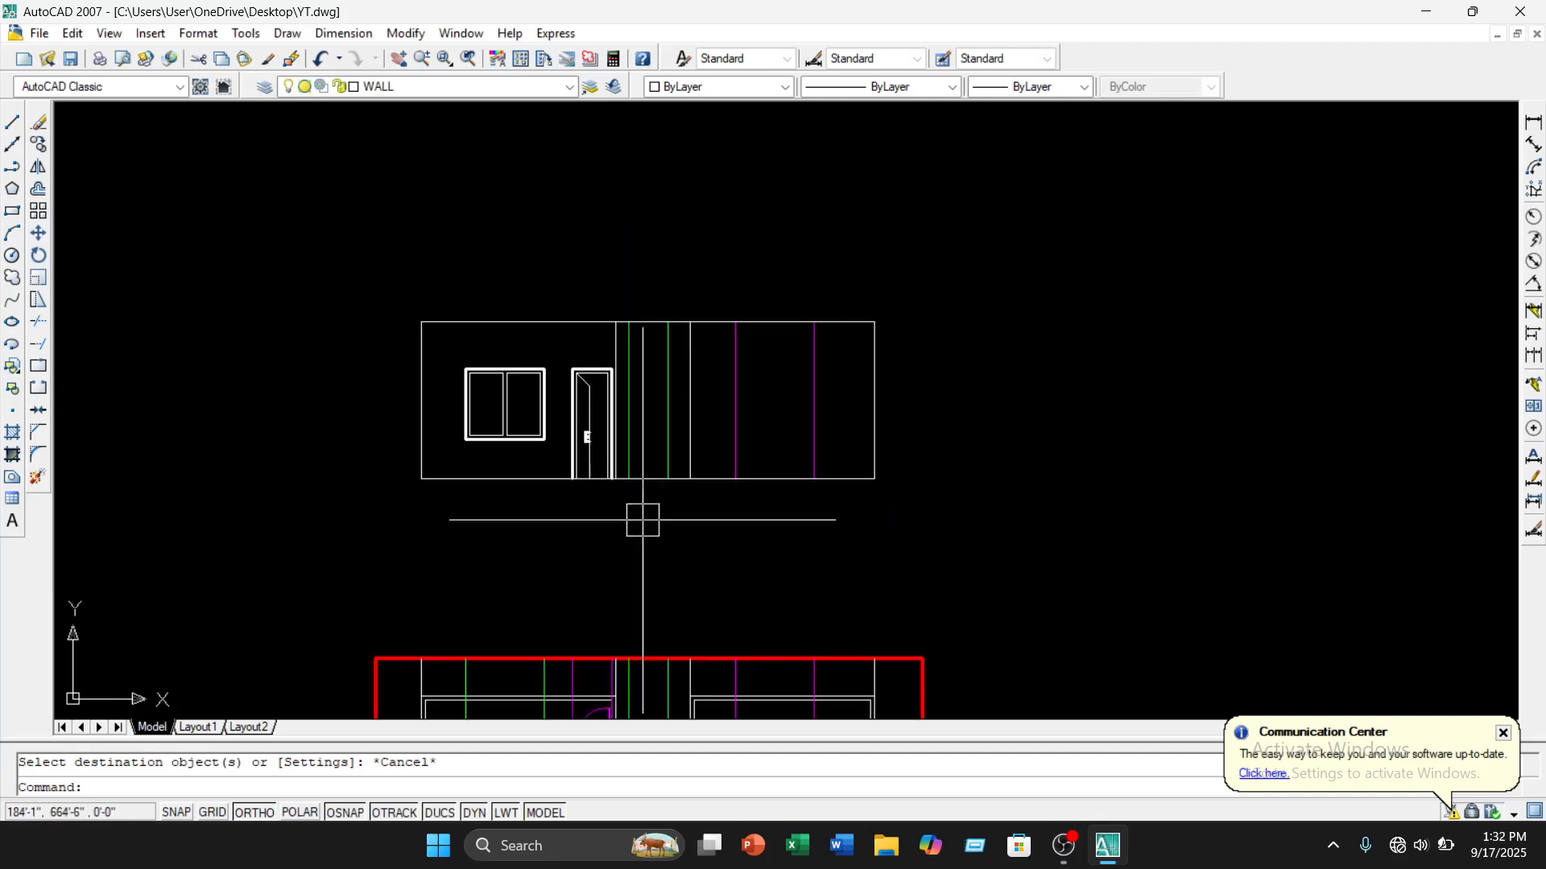
pyautogui.moveTo(642, 517); pyautogui.dragTo(661, 446, button='middle')
pyautogui.scroll(5, 636, 395)
pyautogui.scroll(-4, 582, 455)
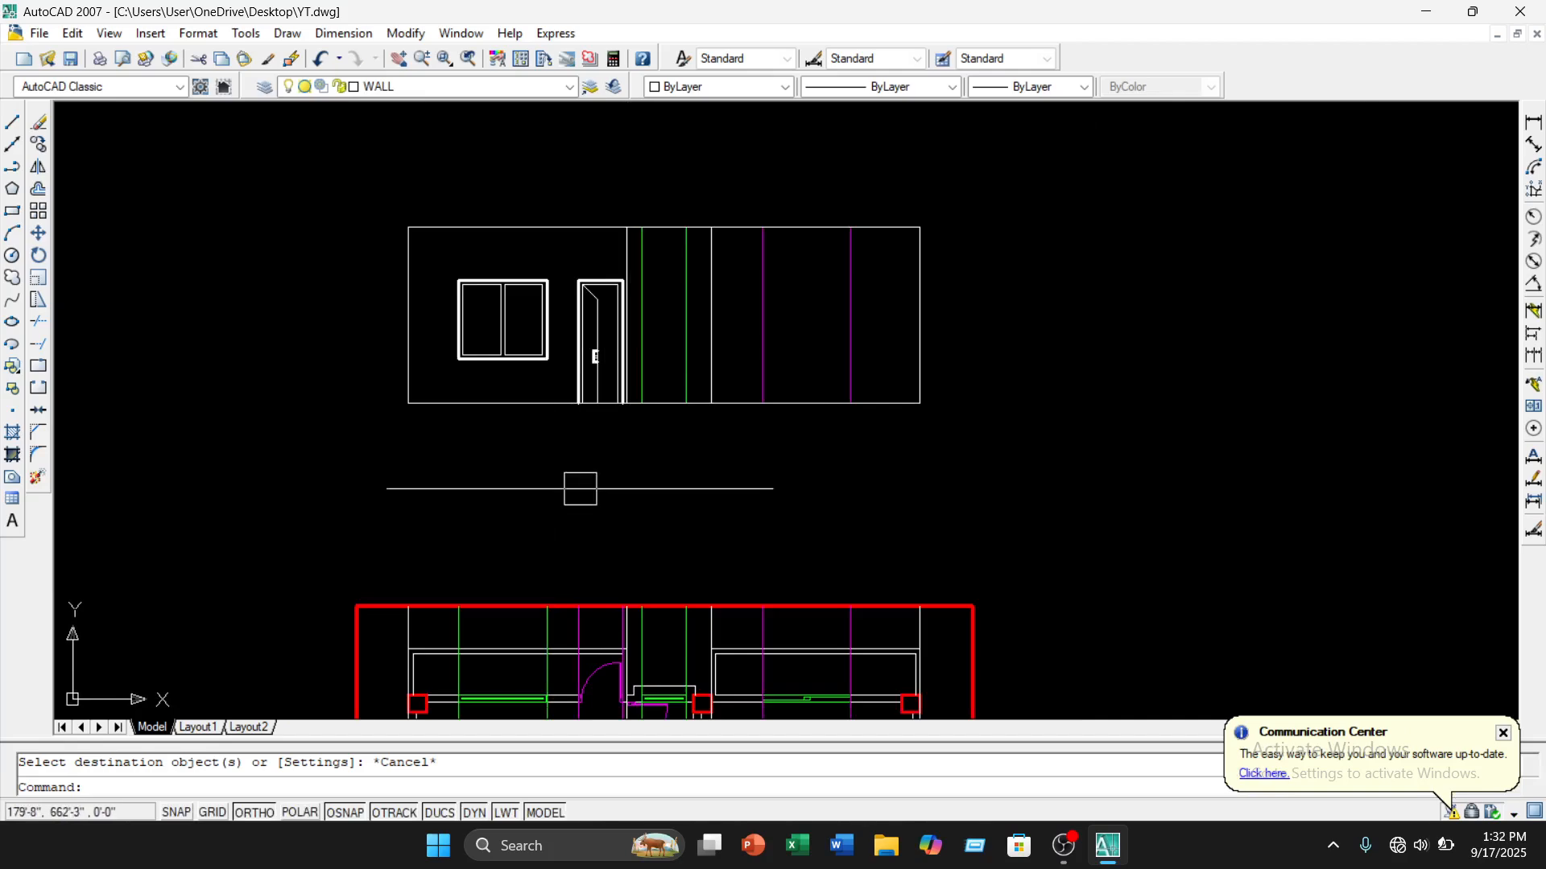
pyautogui.scroll(6, 626, 363)
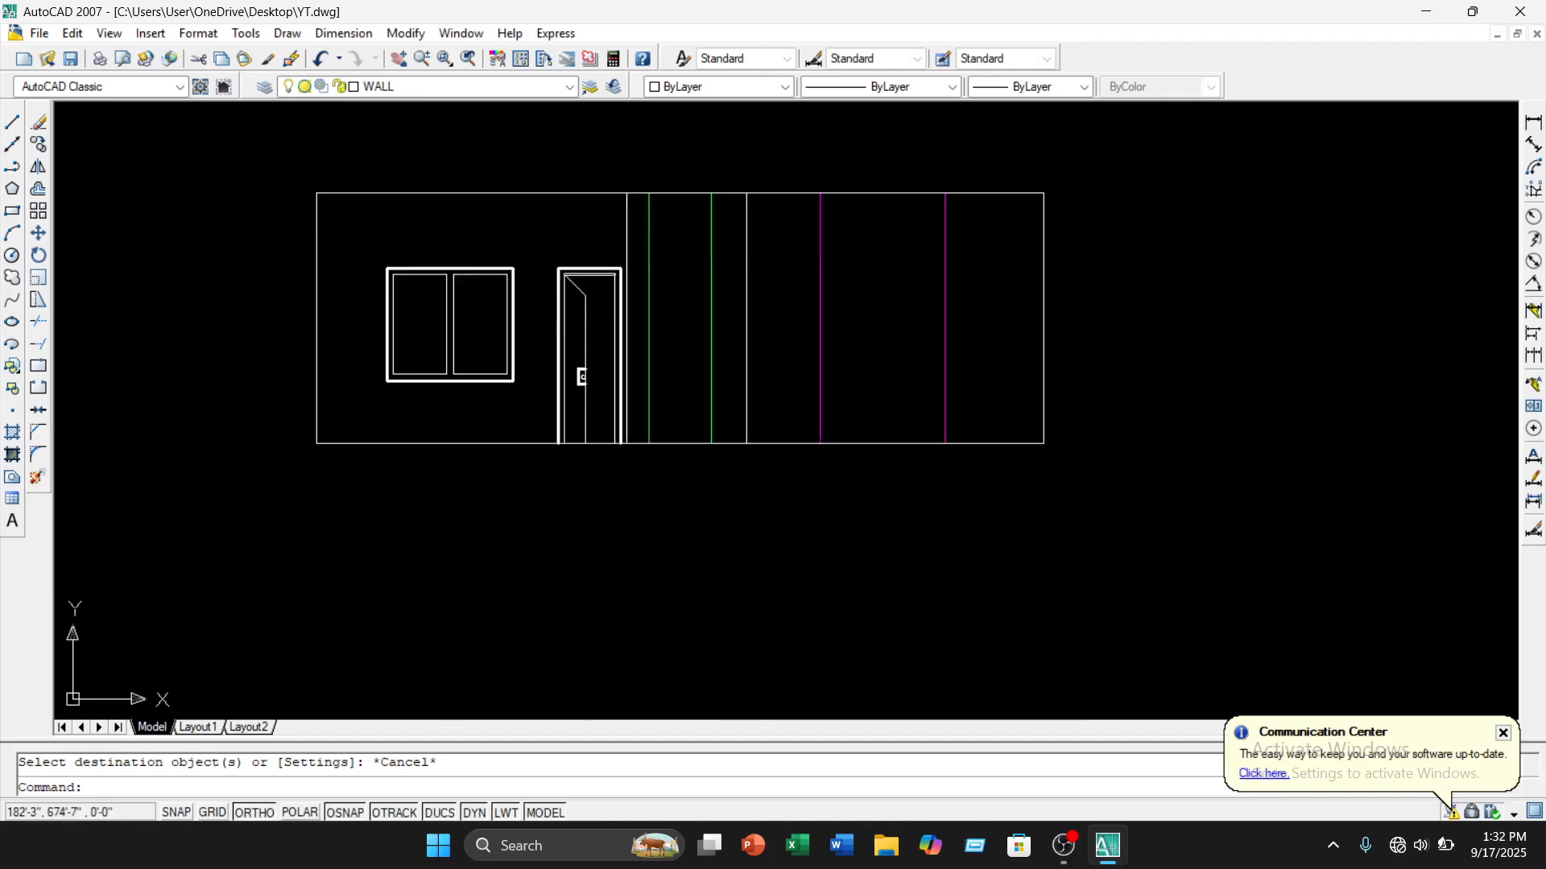
# Trim the ground line segment between the door's right outer jamb and the adjacent vertical wall line
pyautogui.moveTo(658, 563); pyautogui.dragTo(729, 537, button='middle')
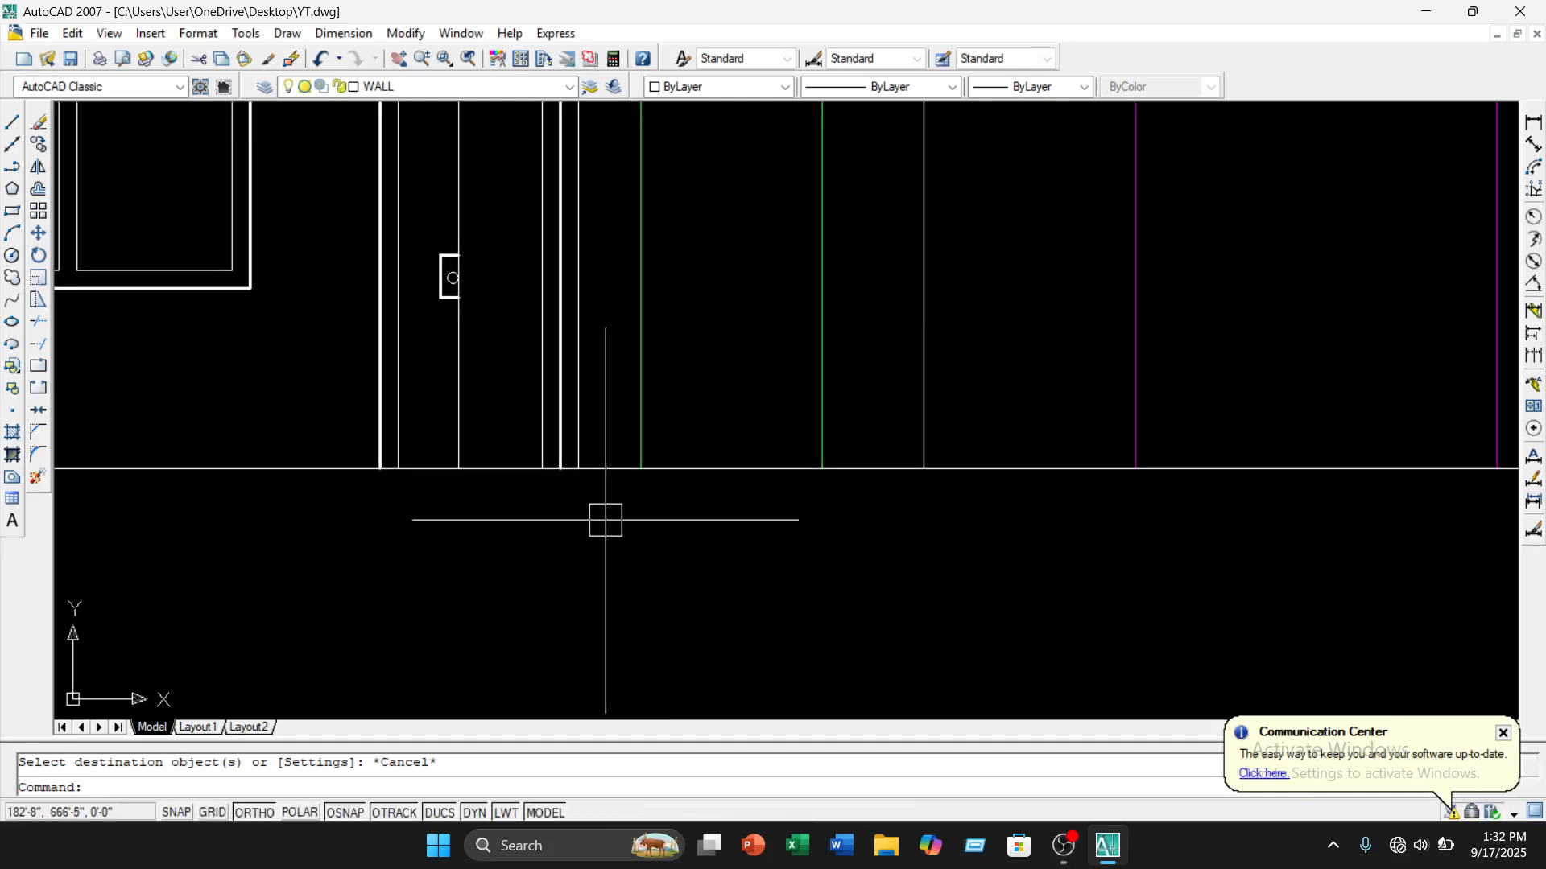
pyautogui.scroll(3, 605, 520)
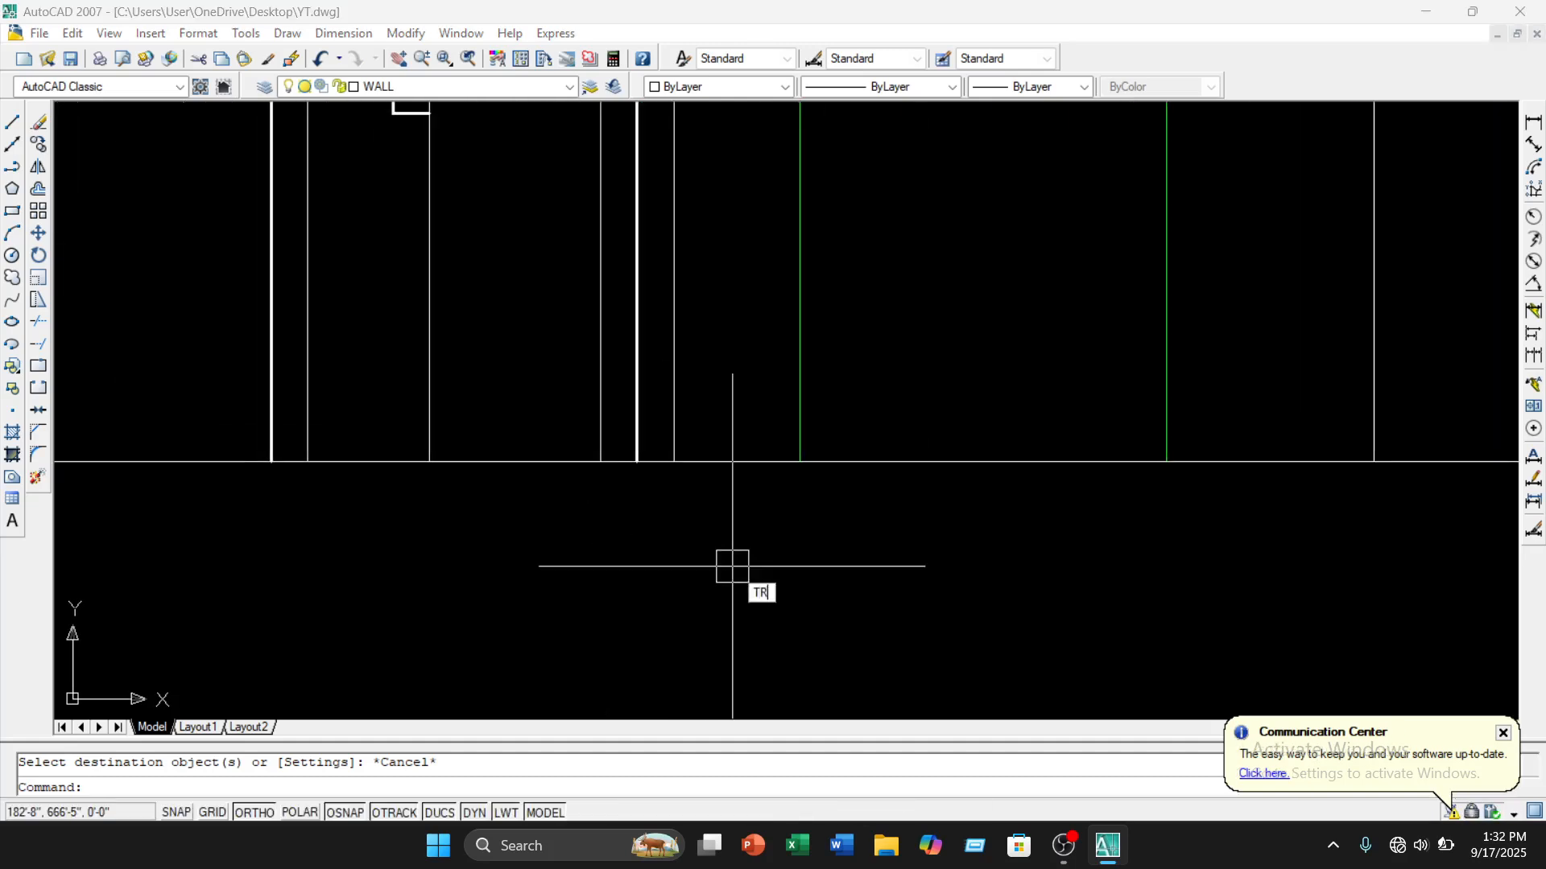
pyautogui.press('Return')
pyautogui.scroll(-6, 732, 566)
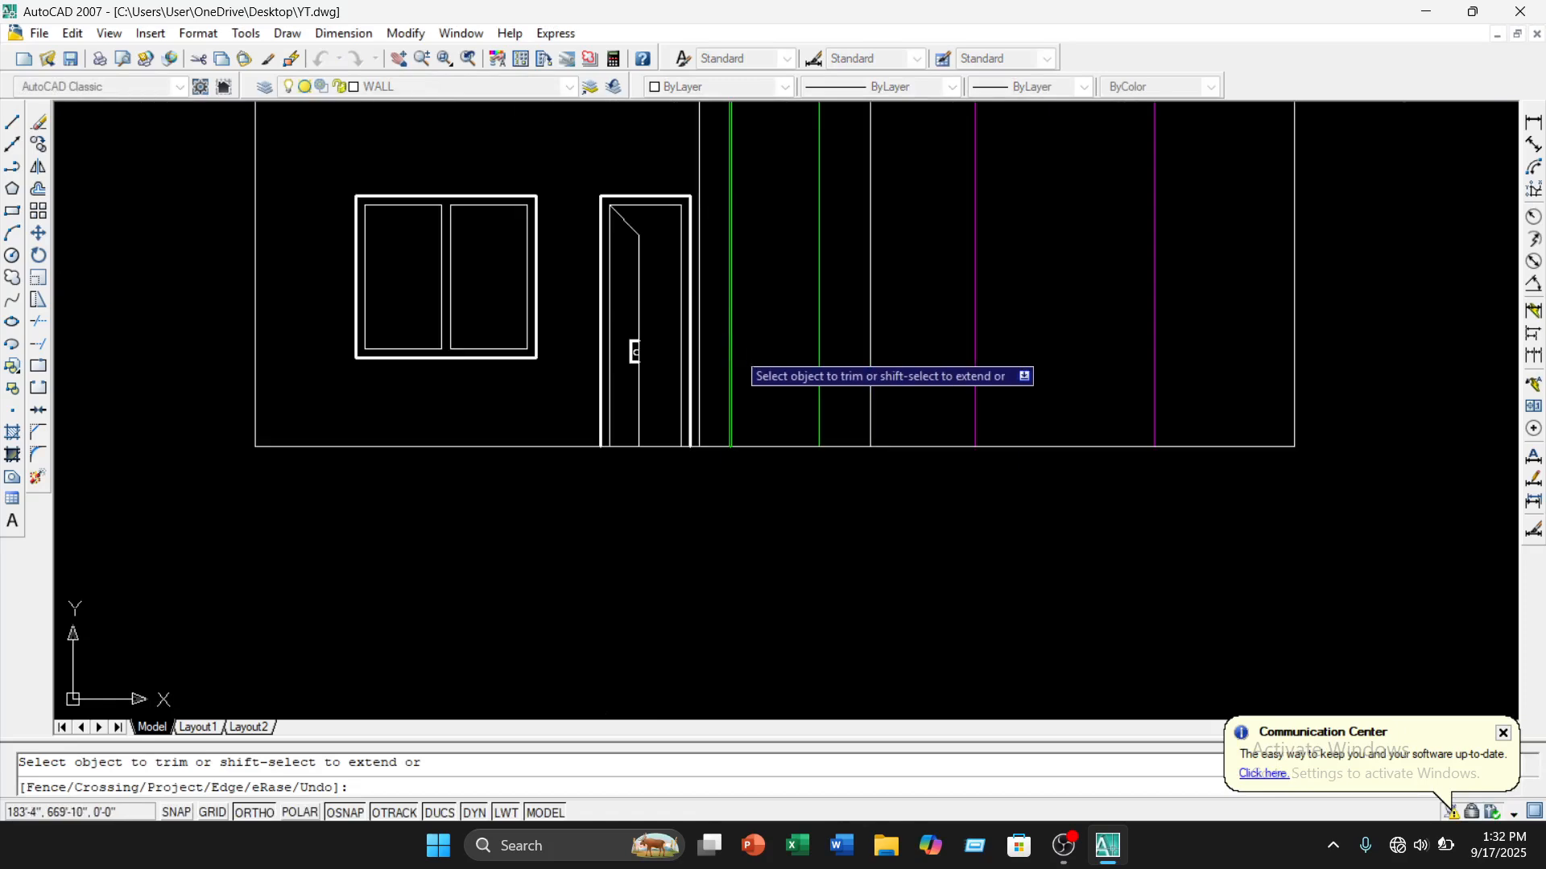
pyautogui.scroll(5, 694, 444)
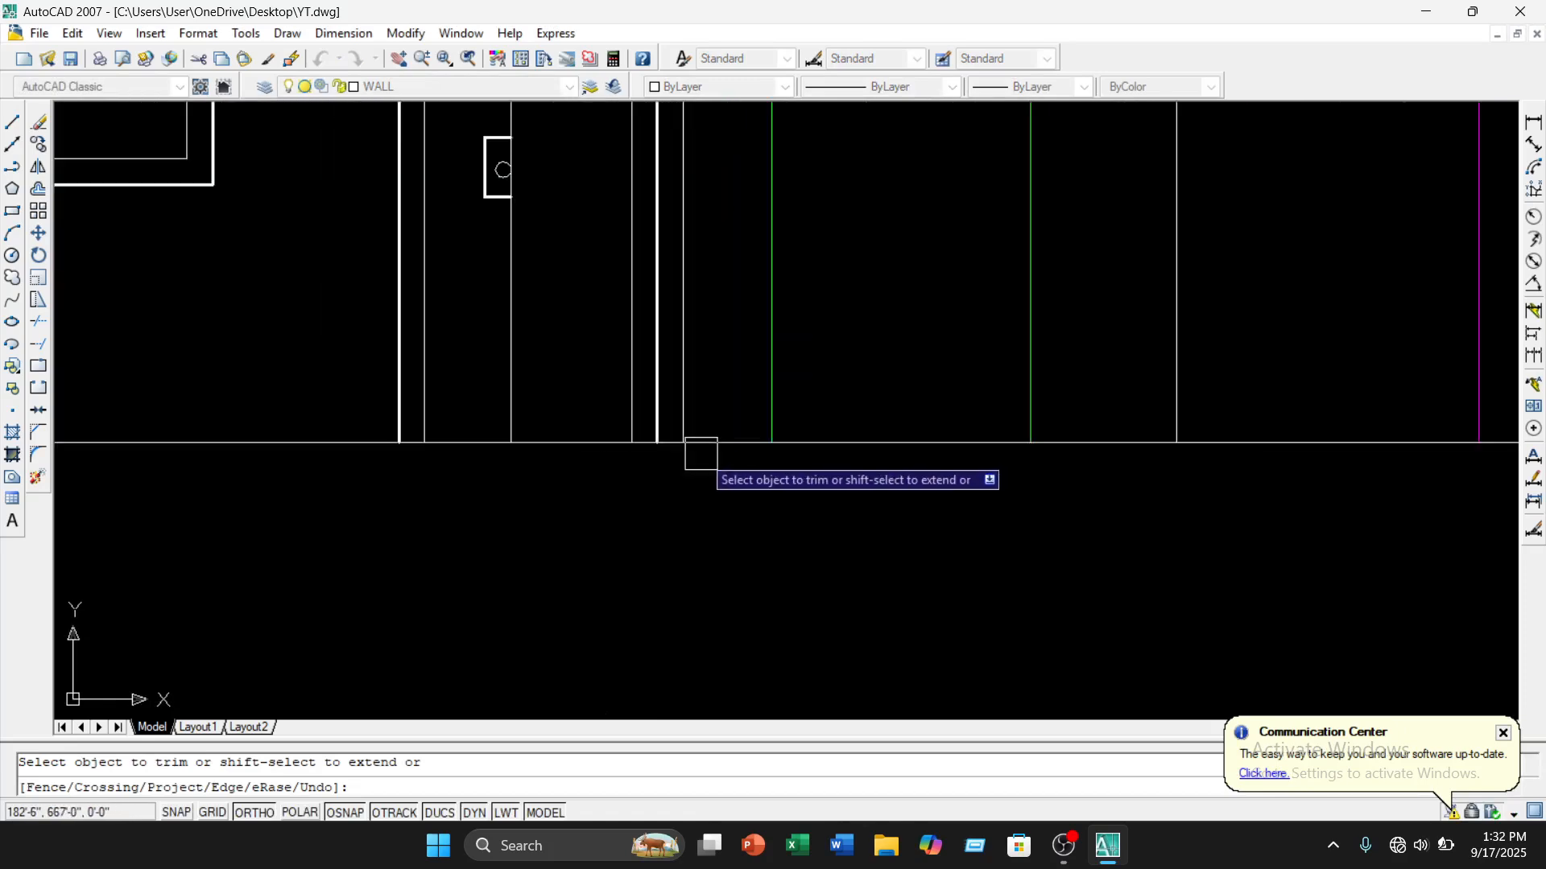
pyautogui.scroll(3, 642, 445)
pyautogui.click(644, 444)
pyautogui.scroll(-6, 656, 444)
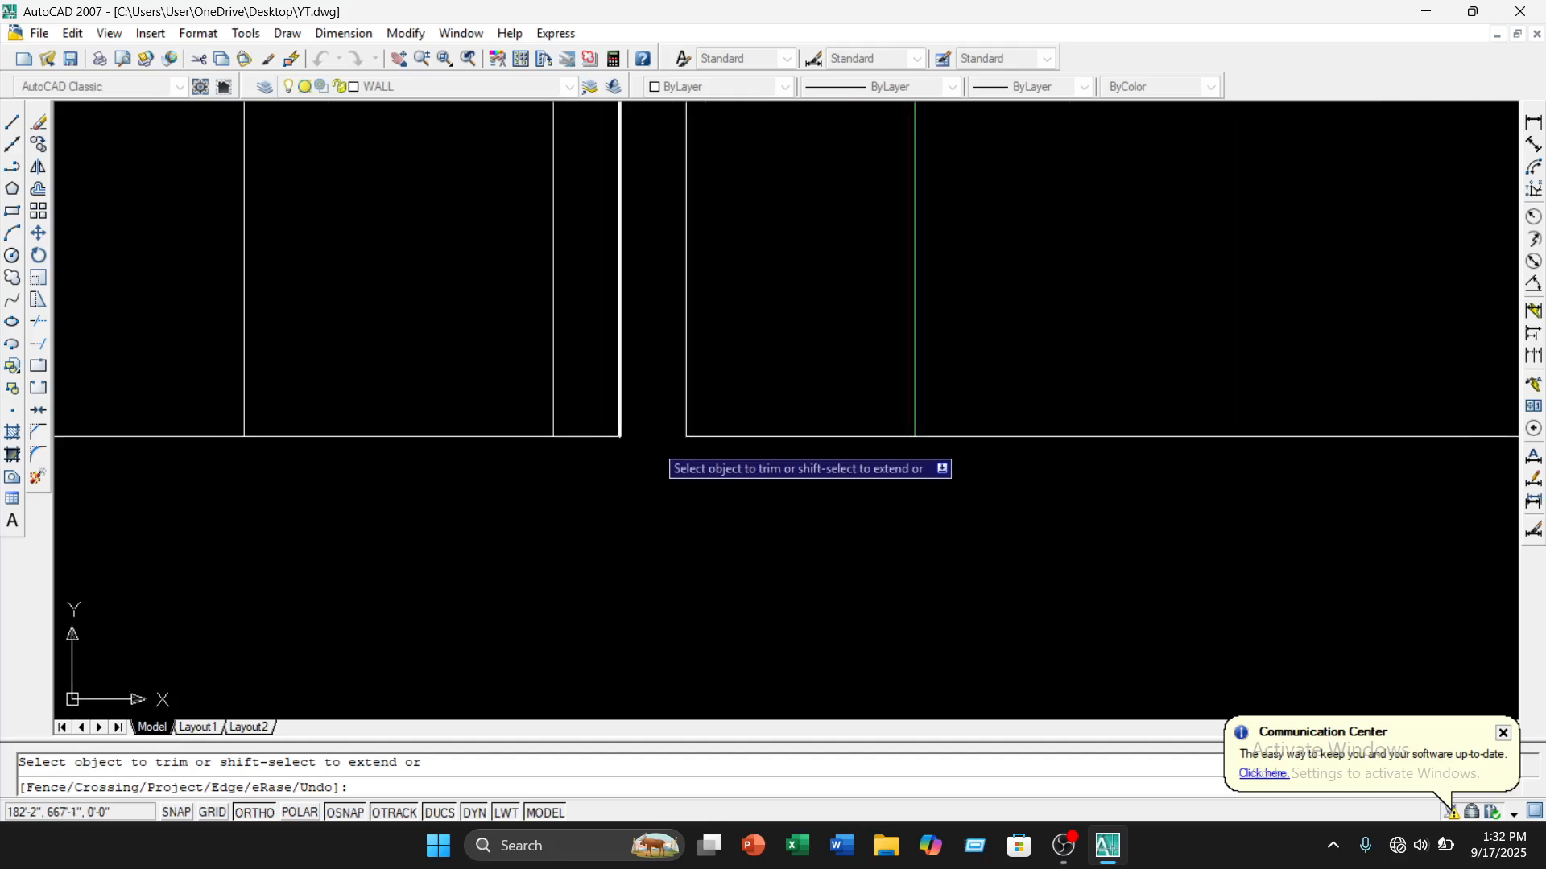
pyautogui.press('Escape')
# Erase the remaining ground line segments from the elevation's left corner to the door's right outer jamb
pyautogui.scroll(-2, 485, 536)
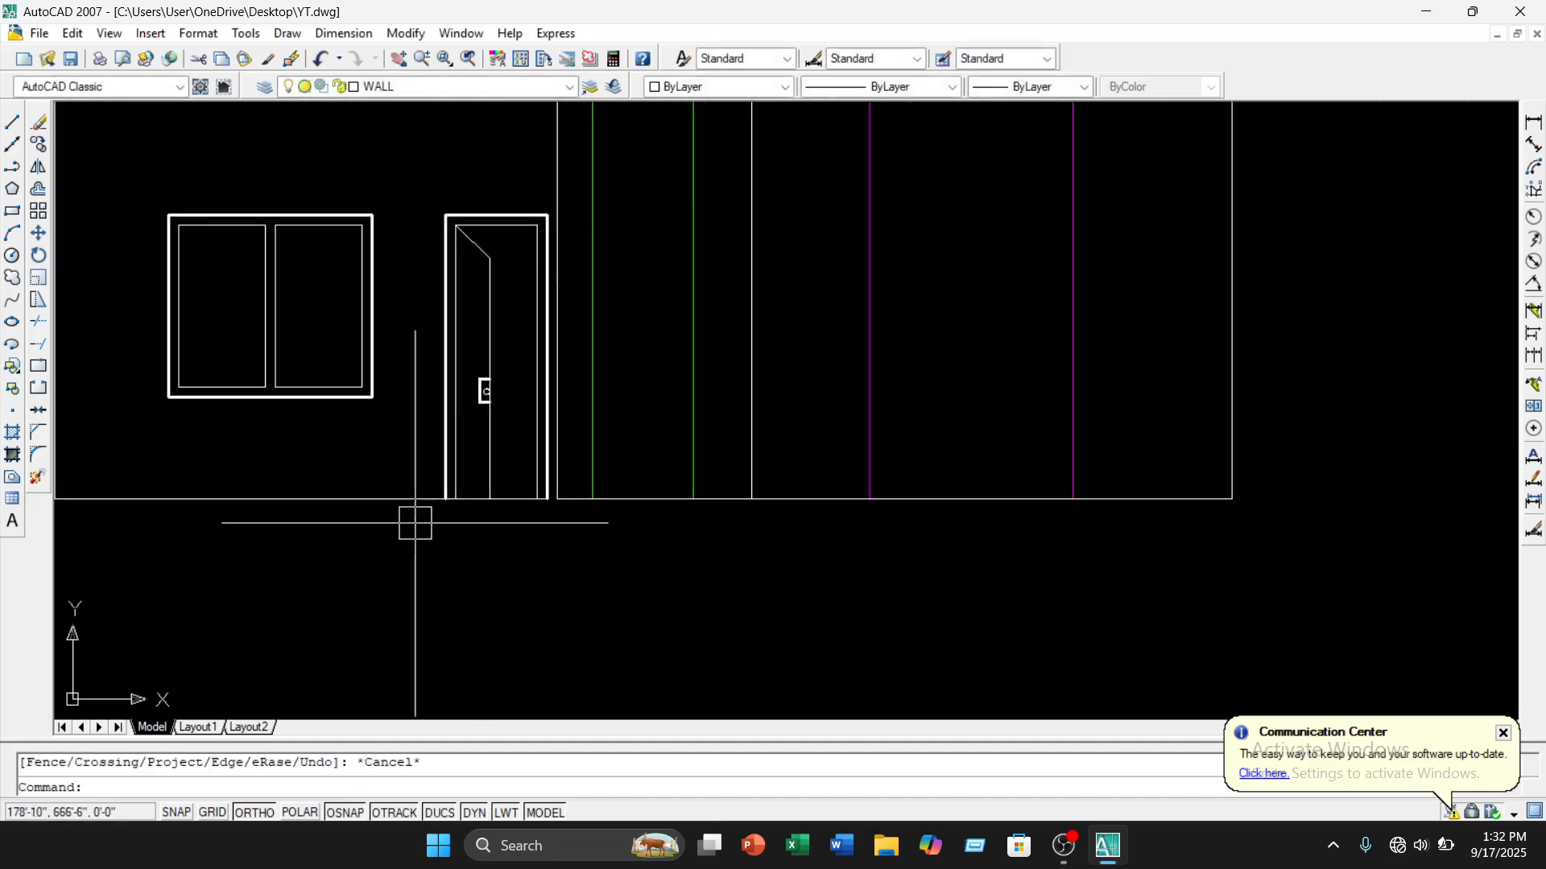
pyautogui.click(408, 497)
pyautogui.scroll(-1, 408, 561)
pyautogui.moveTo(417, 569); pyautogui.dragTo(506, 555, button='middle')
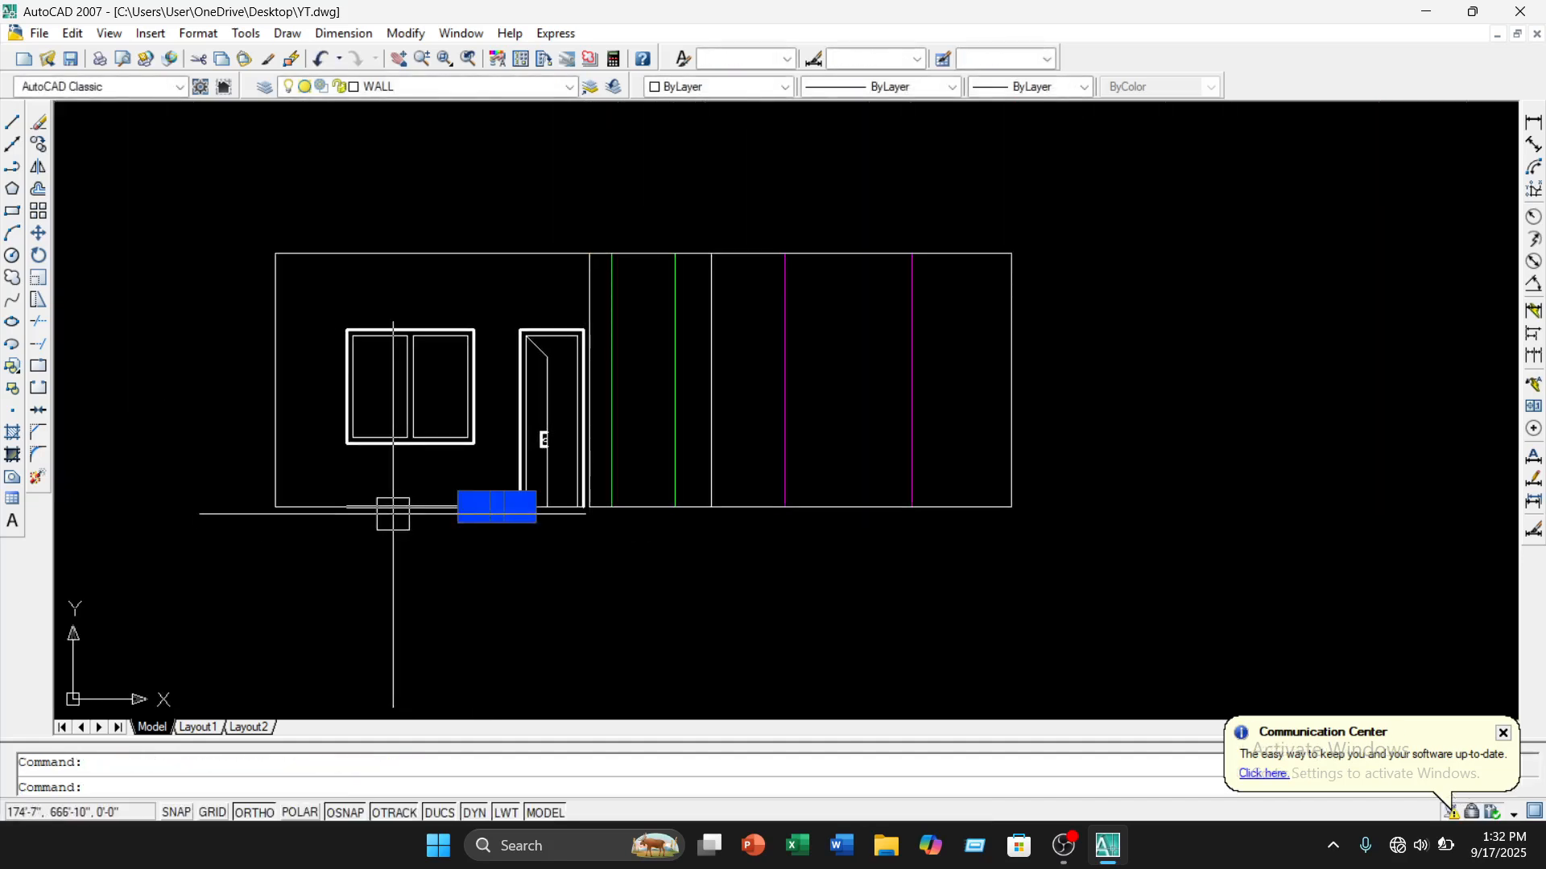
pyautogui.click(338, 511)
pyautogui.scroll(3, 504, 538)
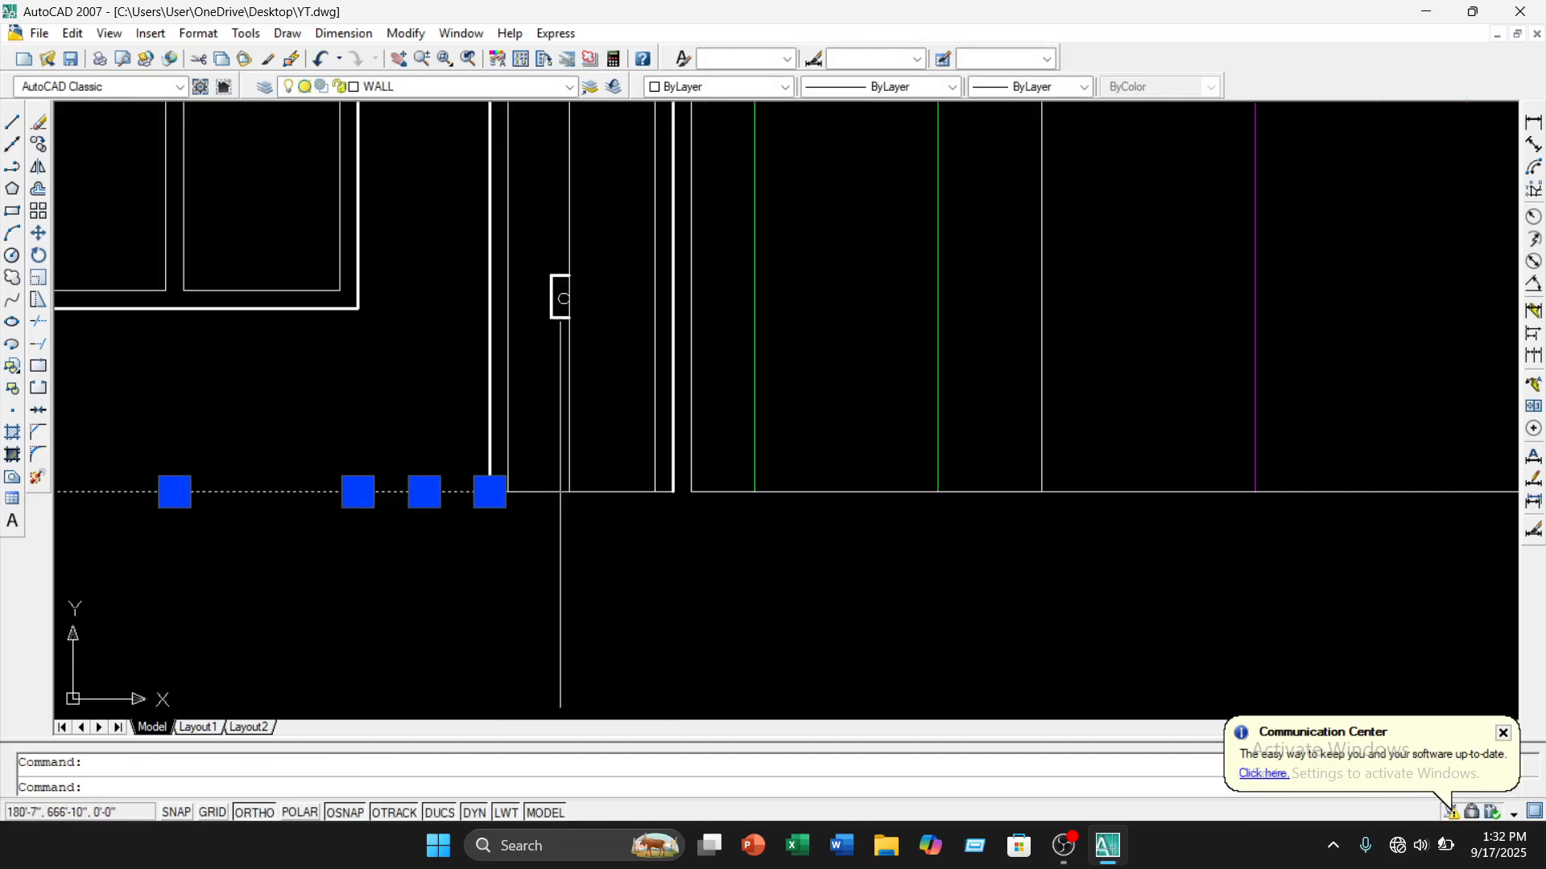
pyautogui.click(587, 510)
pyautogui.scroll(-2, 587, 511)
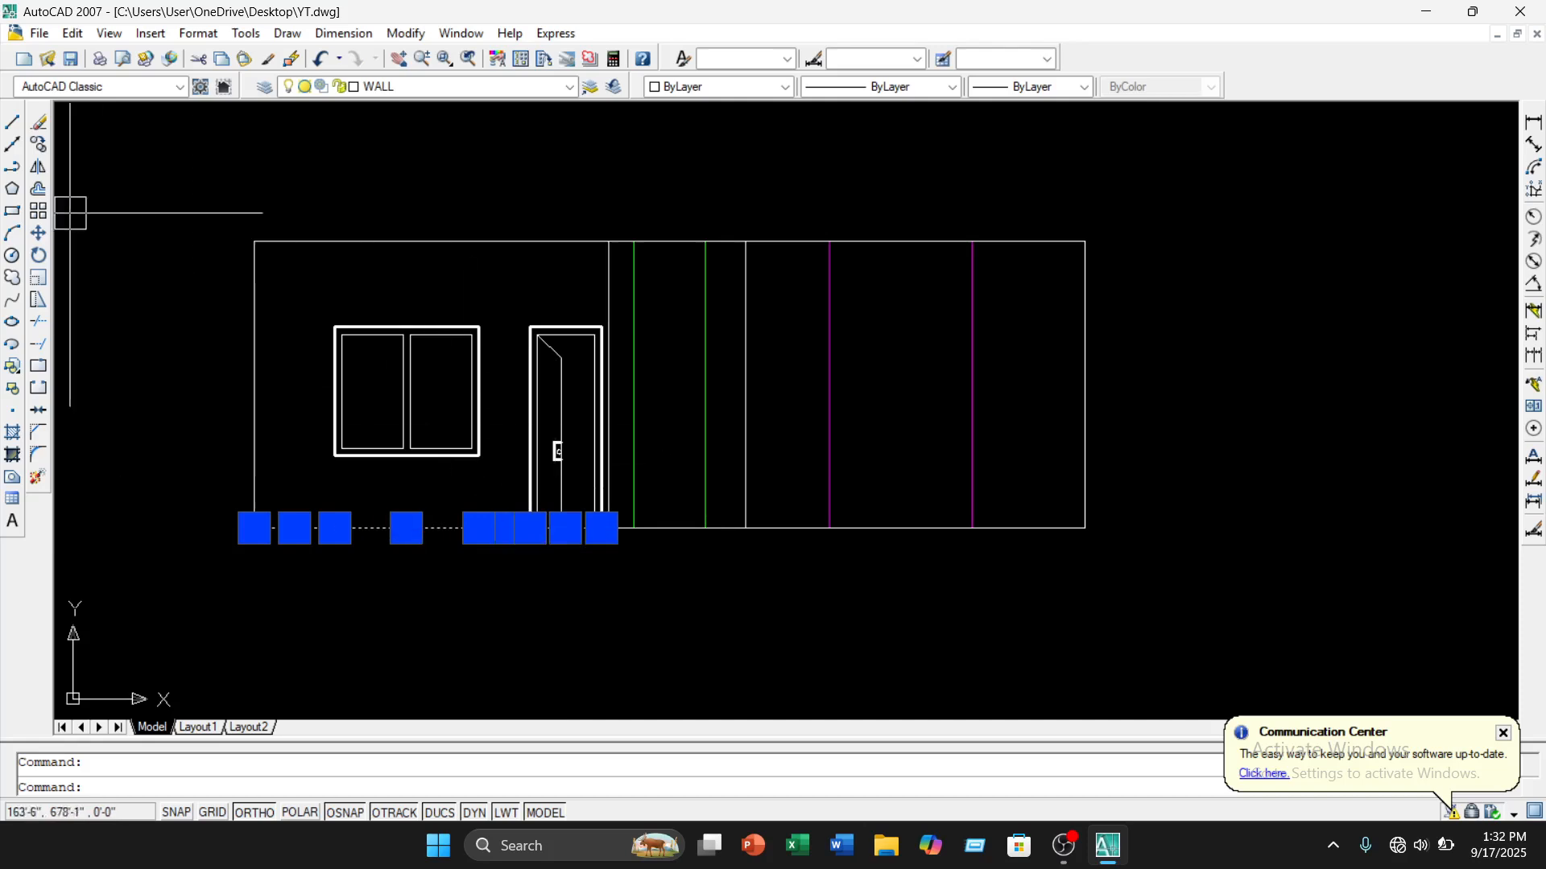
pyautogui.click(40, 122)
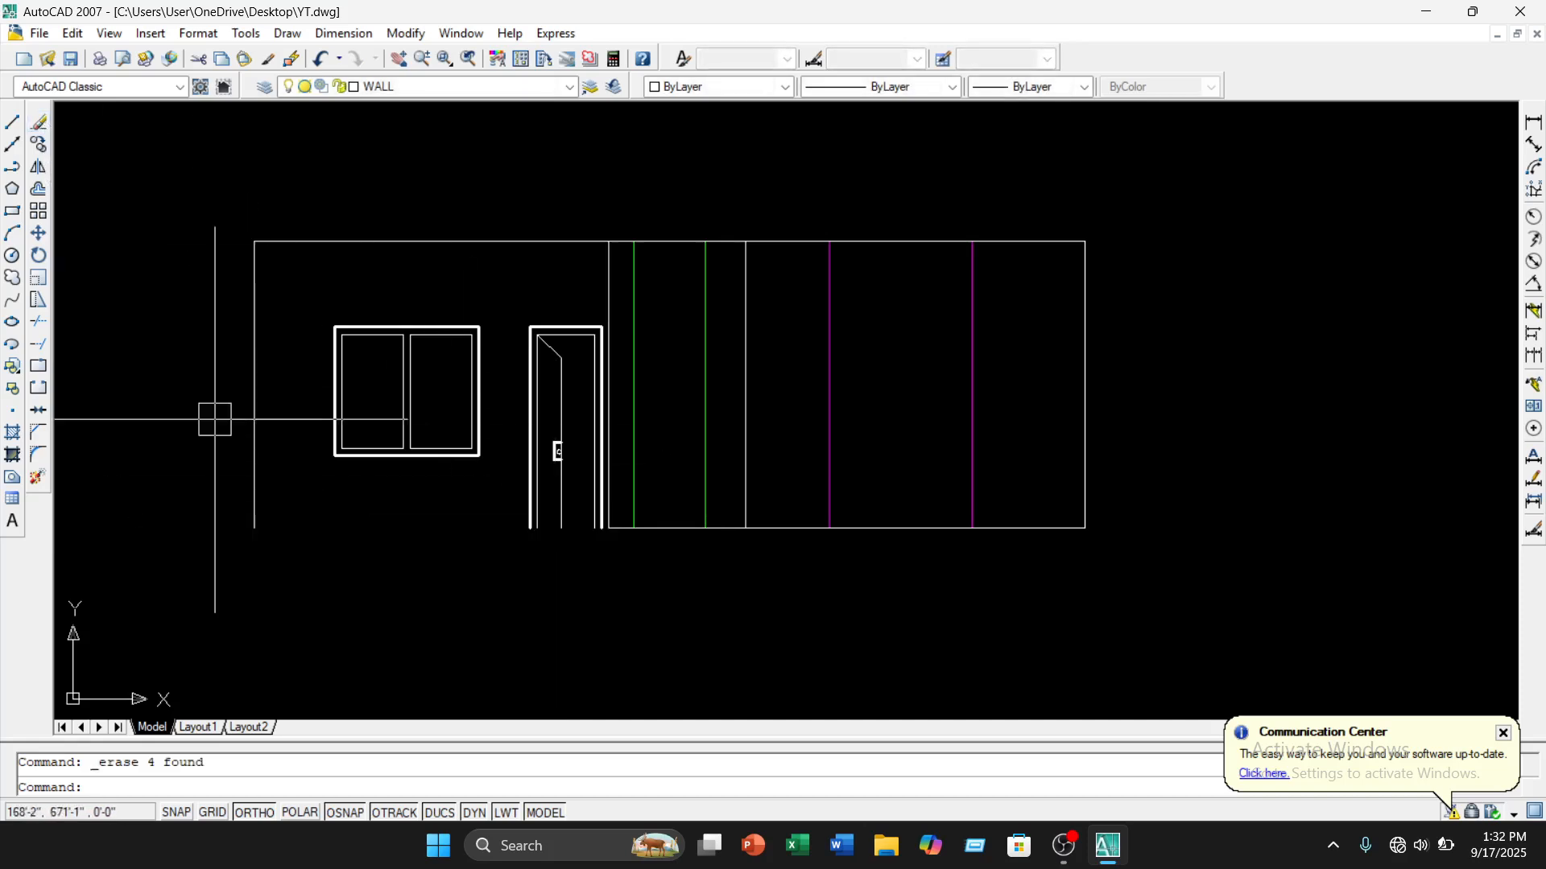
# Draw a single ground line from the foot of the wall line beside the door to the elevation's lower-left corner
pyautogui.click(12, 124)
pyautogui.scroll(3, 576, 563)
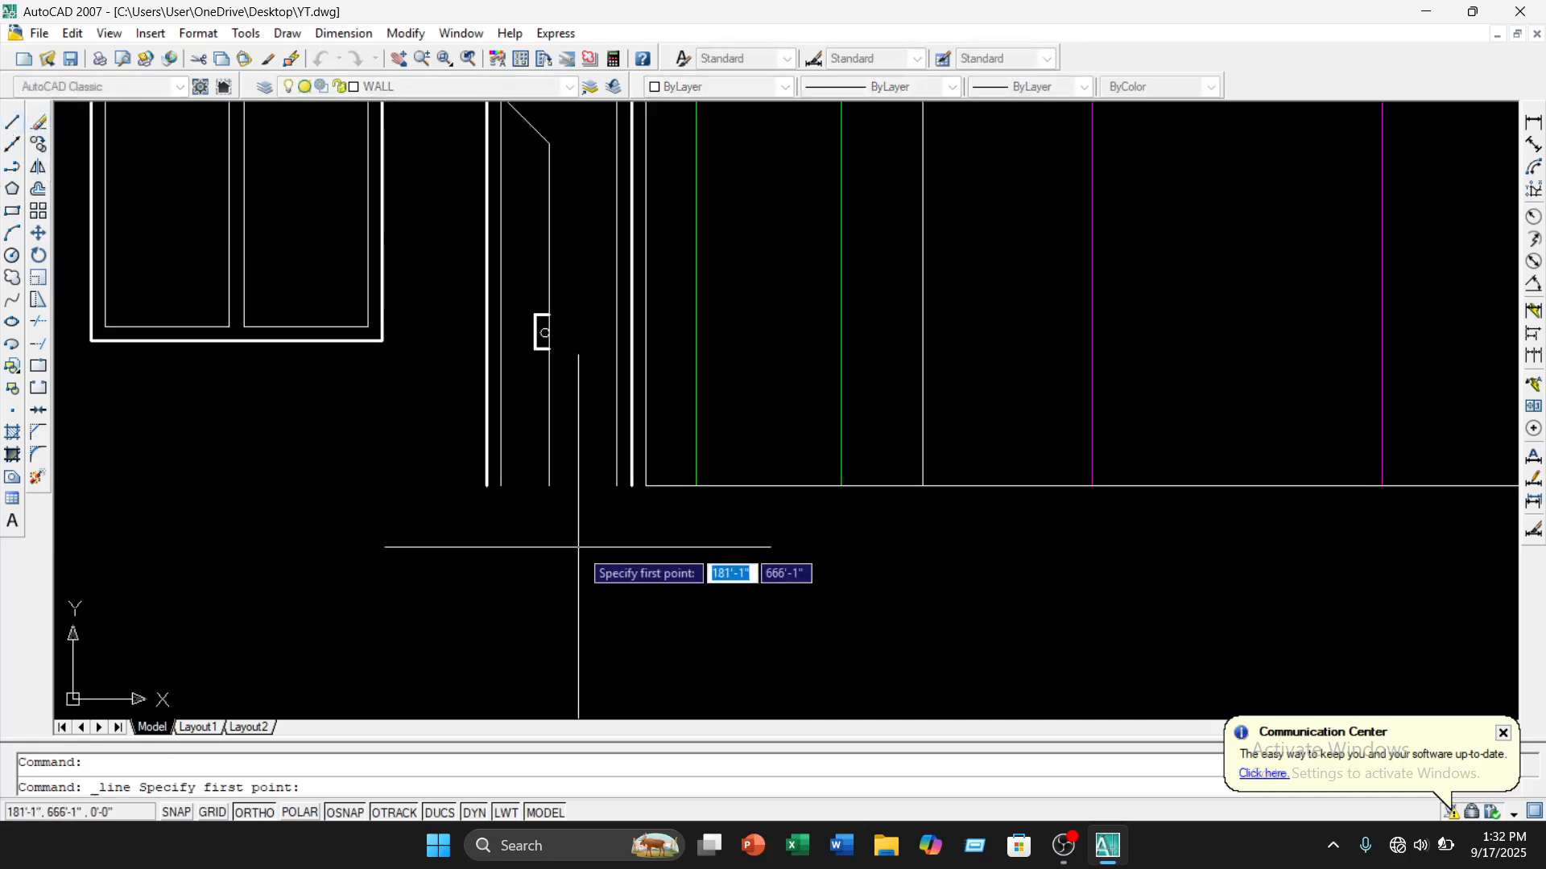
pyautogui.scroll(-2, 624, 564)
pyautogui.scroll(4, 624, 556)
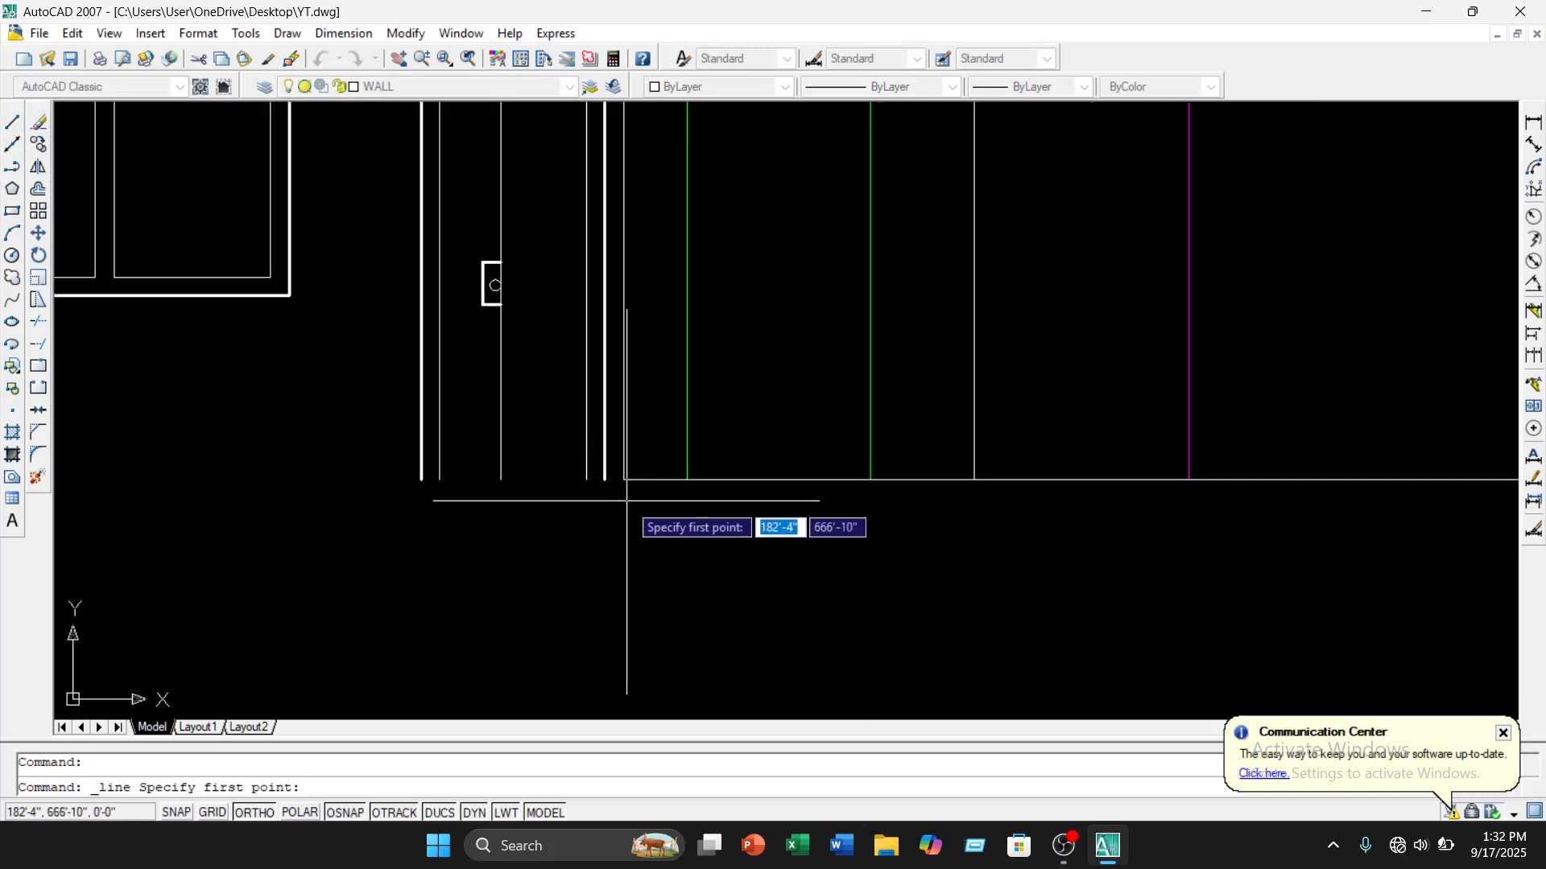
pyautogui.click(623, 480)
pyautogui.scroll(-4, 473, 507)
pyautogui.scroll(1, 483, 507)
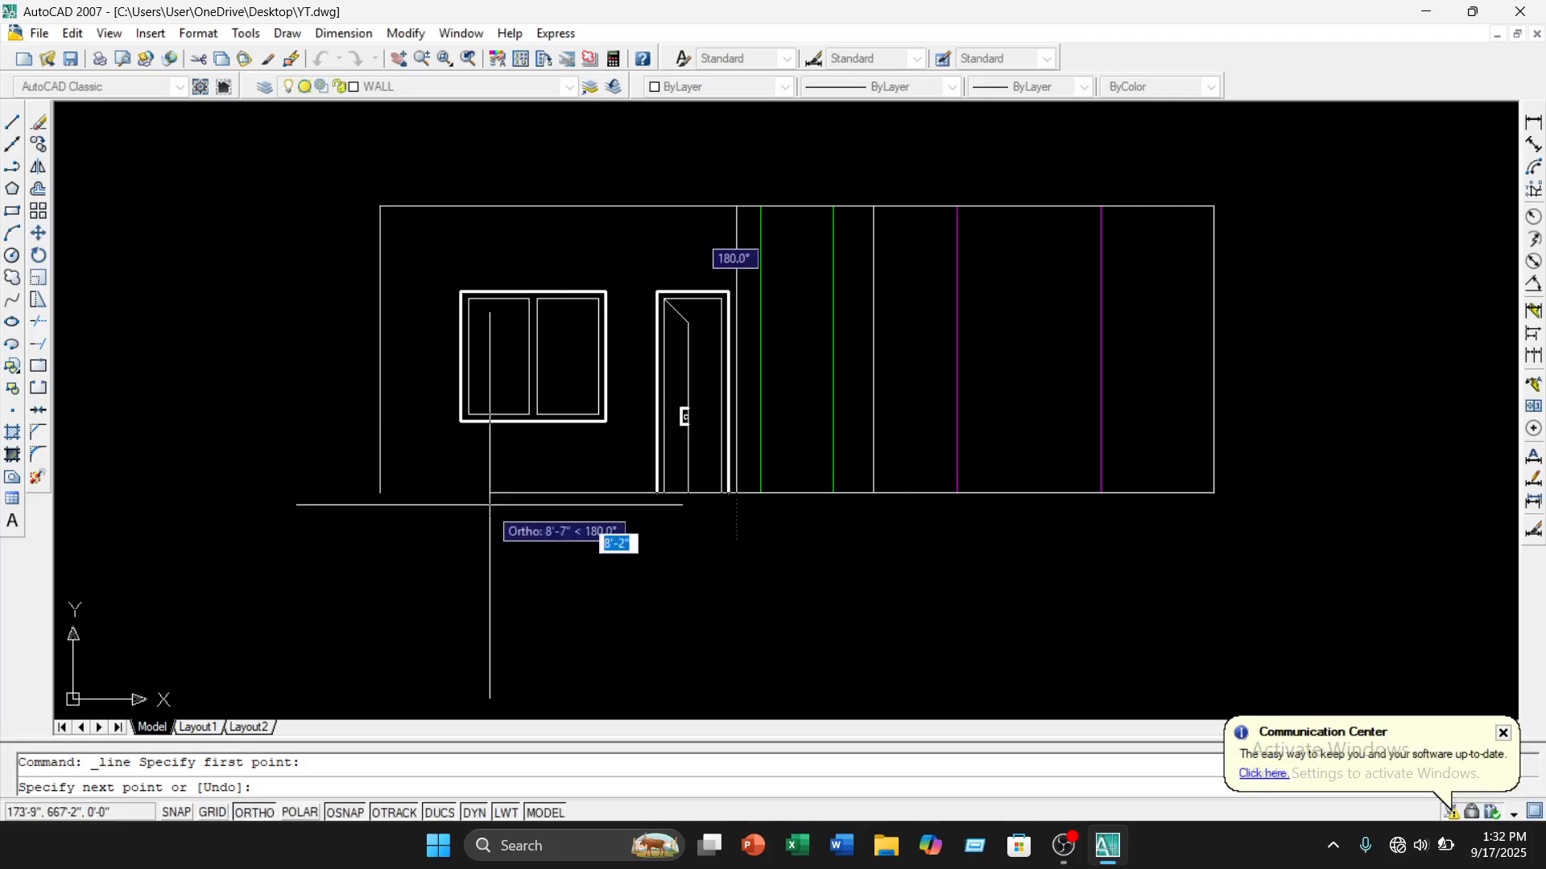
pyautogui.click(380, 492)
pyautogui.press('Escape')
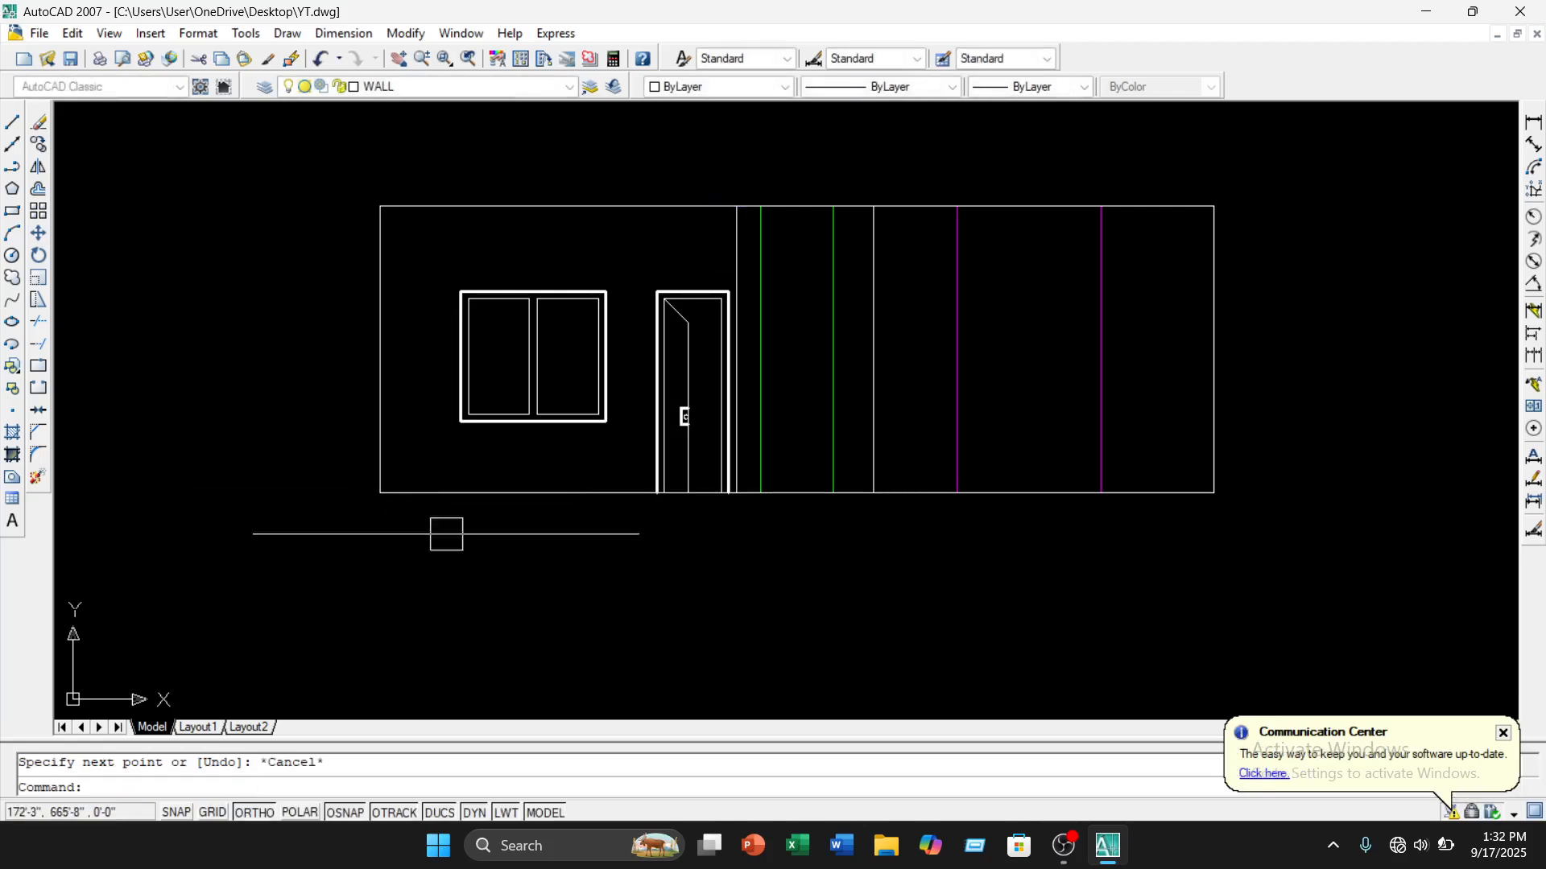
# Offset the new ground line 1' upward beneath the window and across the door
pyautogui.moveTo(481, 550); pyautogui.dragTo(428, 551, button='middle')
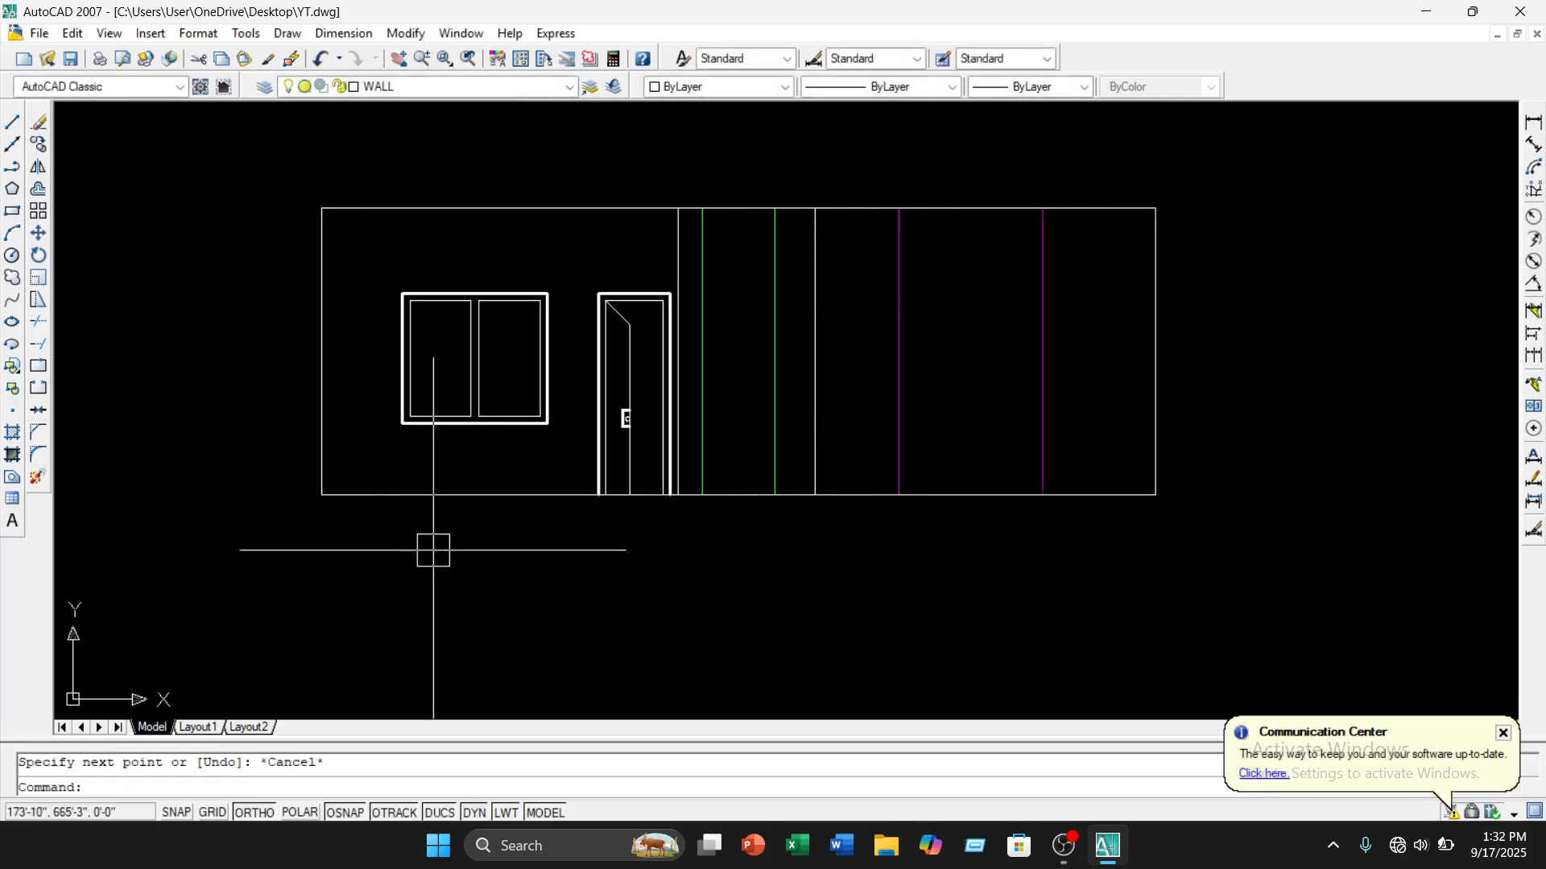
pyautogui.scroll(-2, 433, 549)
pyautogui.write('o')
pyautogui.press('Return')
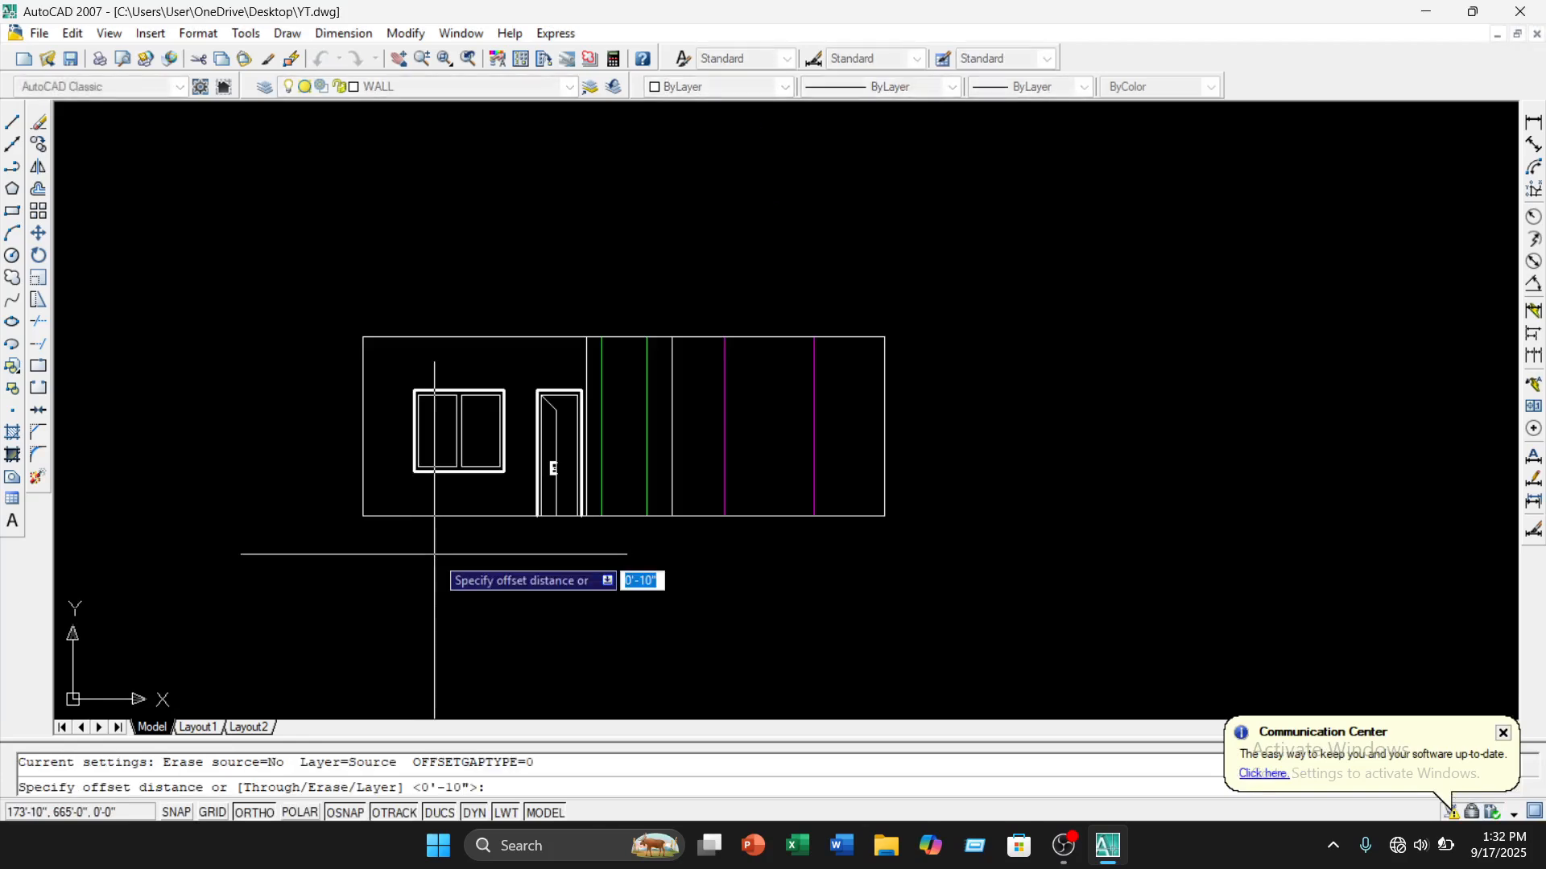
pyautogui.write('1')
pyautogui.press('Return')
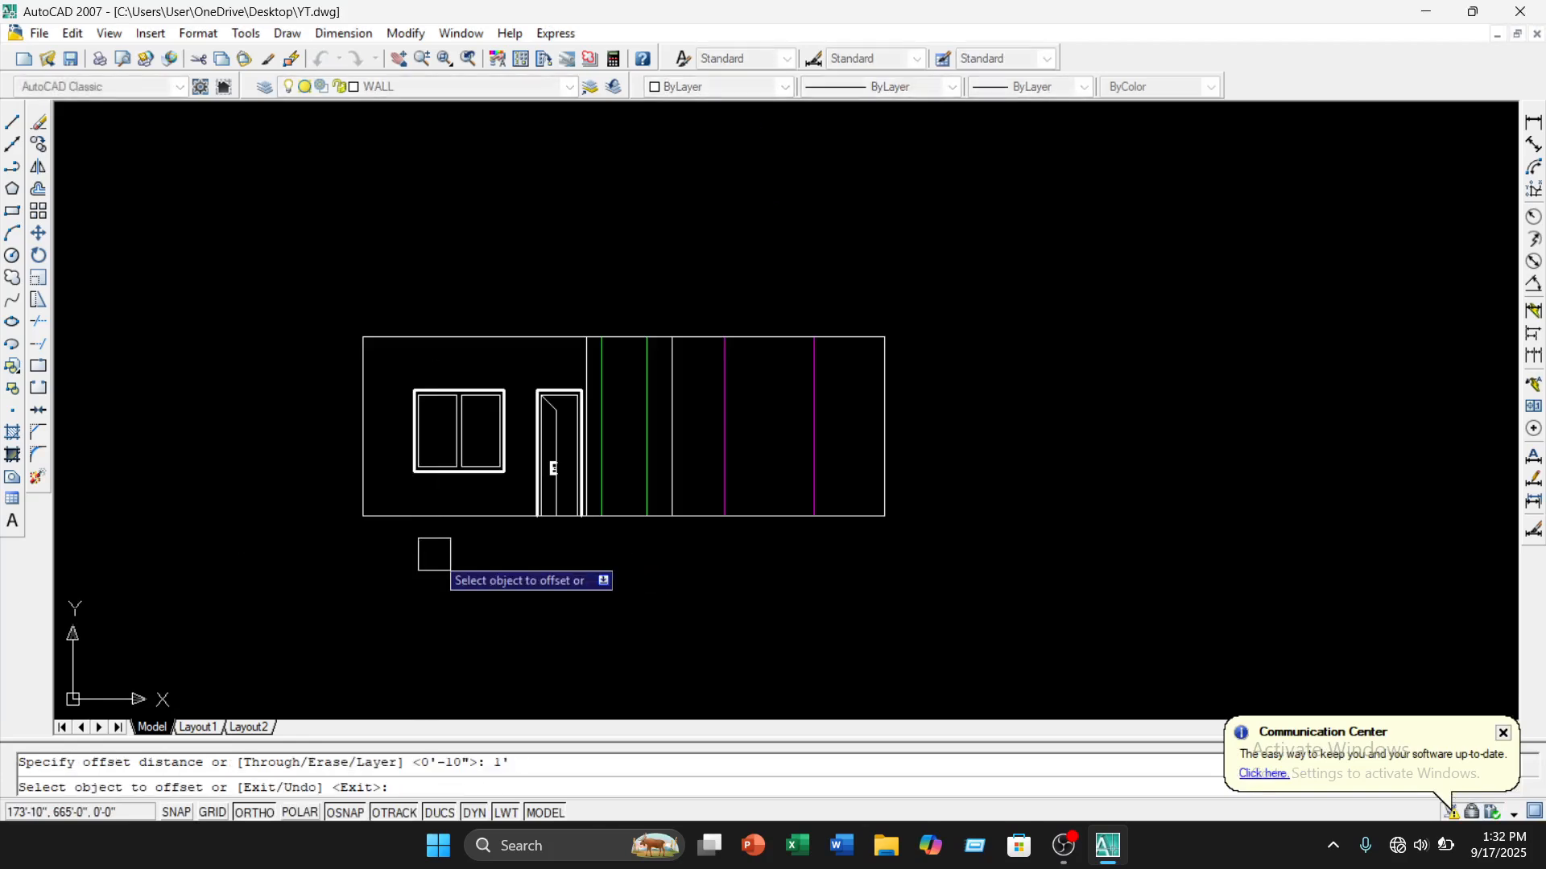
pyautogui.scroll(4, 505, 524)
pyautogui.click(470, 473)
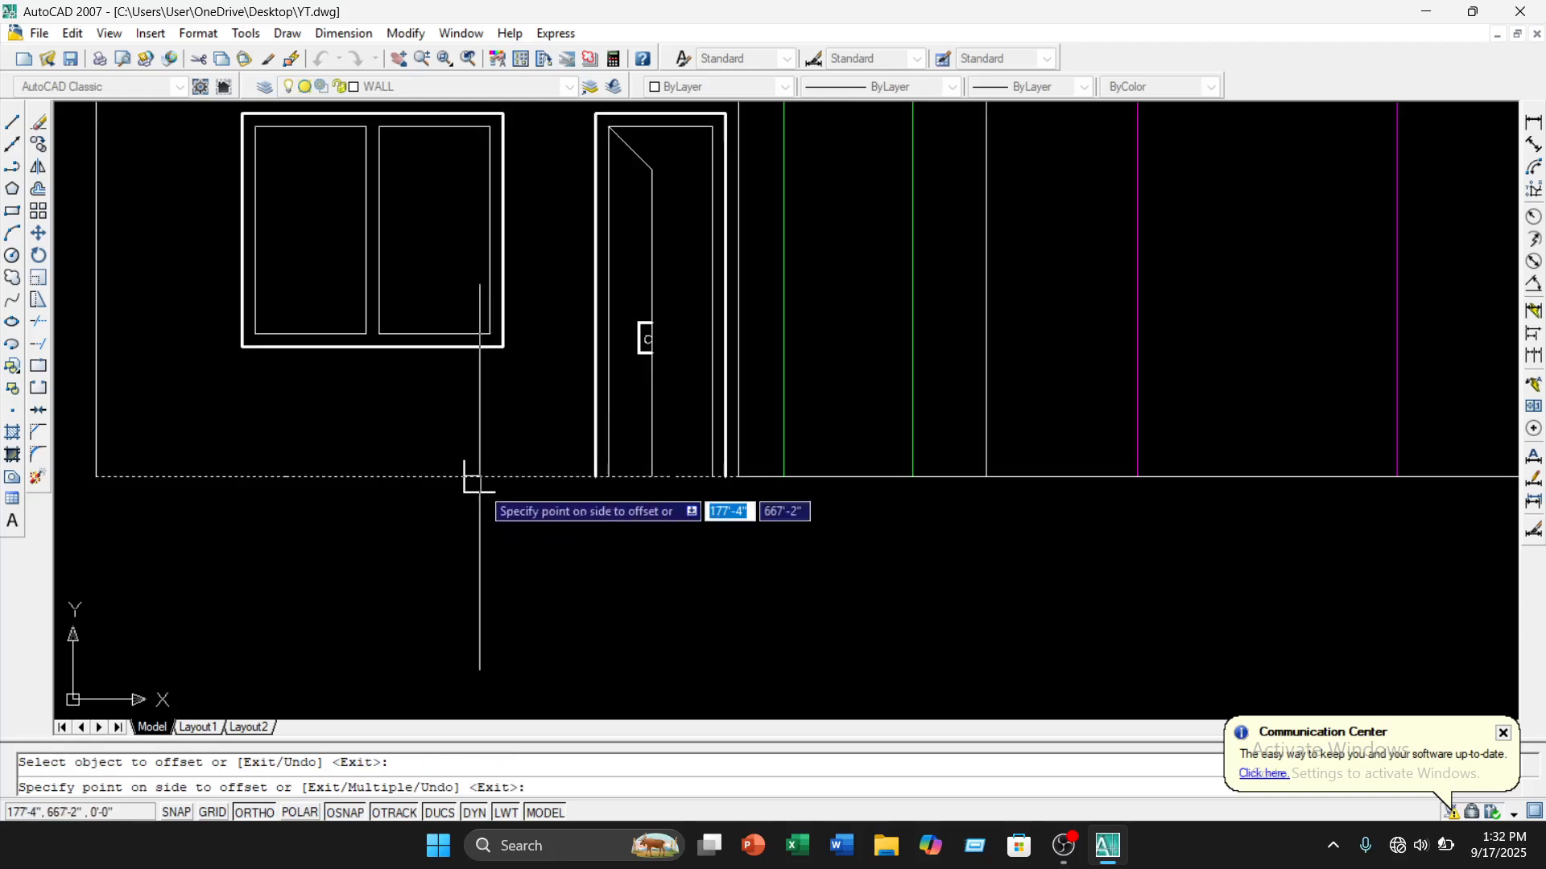
pyautogui.click(474, 422)
pyautogui.moveTo(501, 493)
pyautogui.mouseDown(button='middle')
pyautogui.moveTo(505, 509)
pyautogui.moveTo(581, 517)
pyautogui.mouseUp(button='middle')
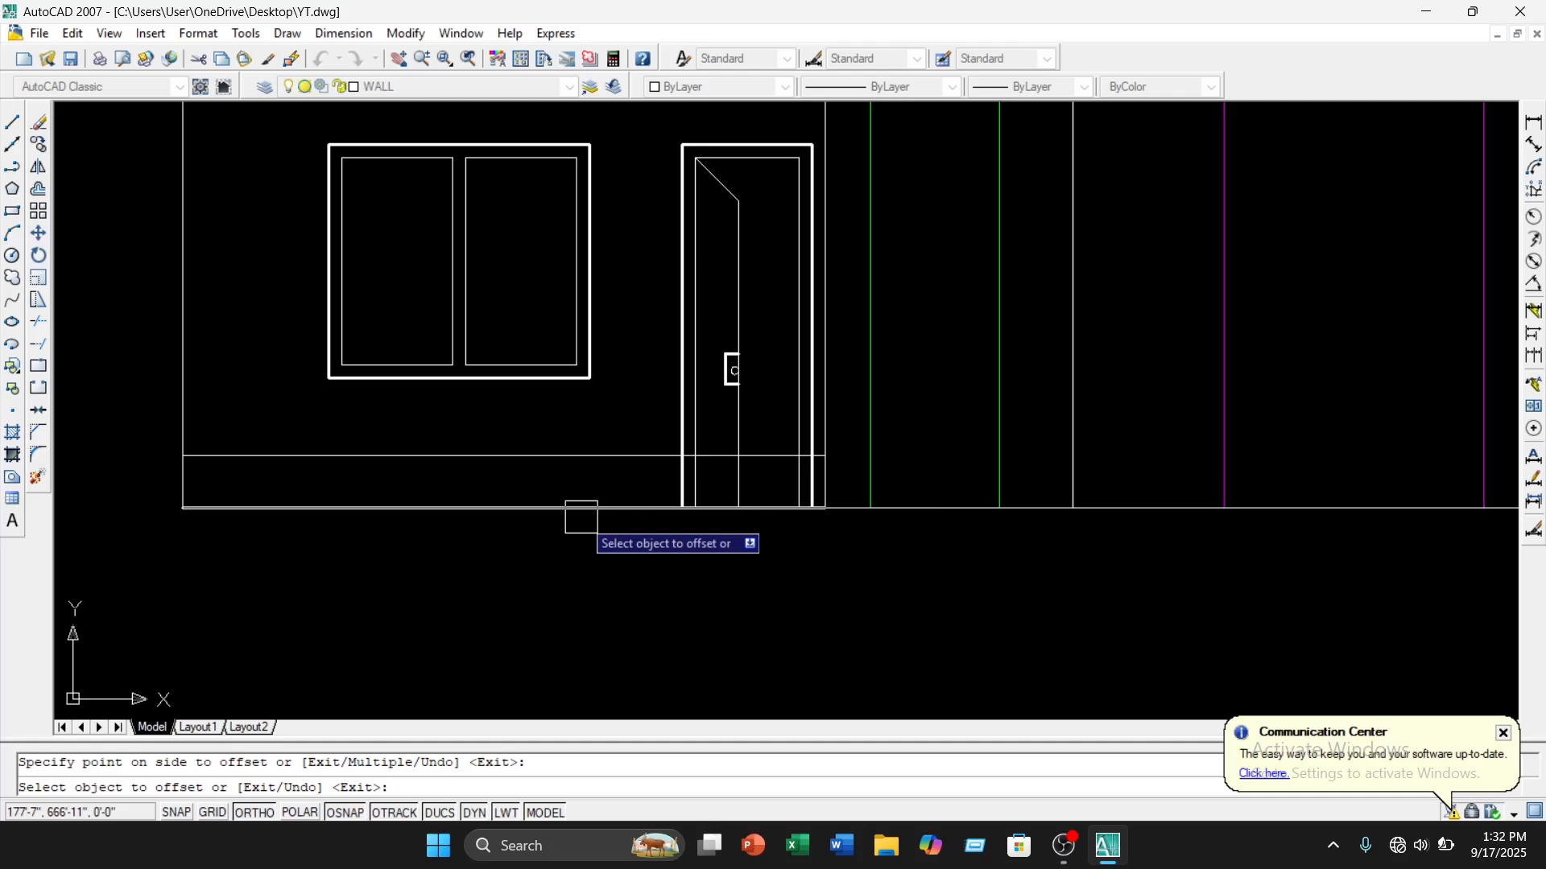
pyautogui.press('Escape')
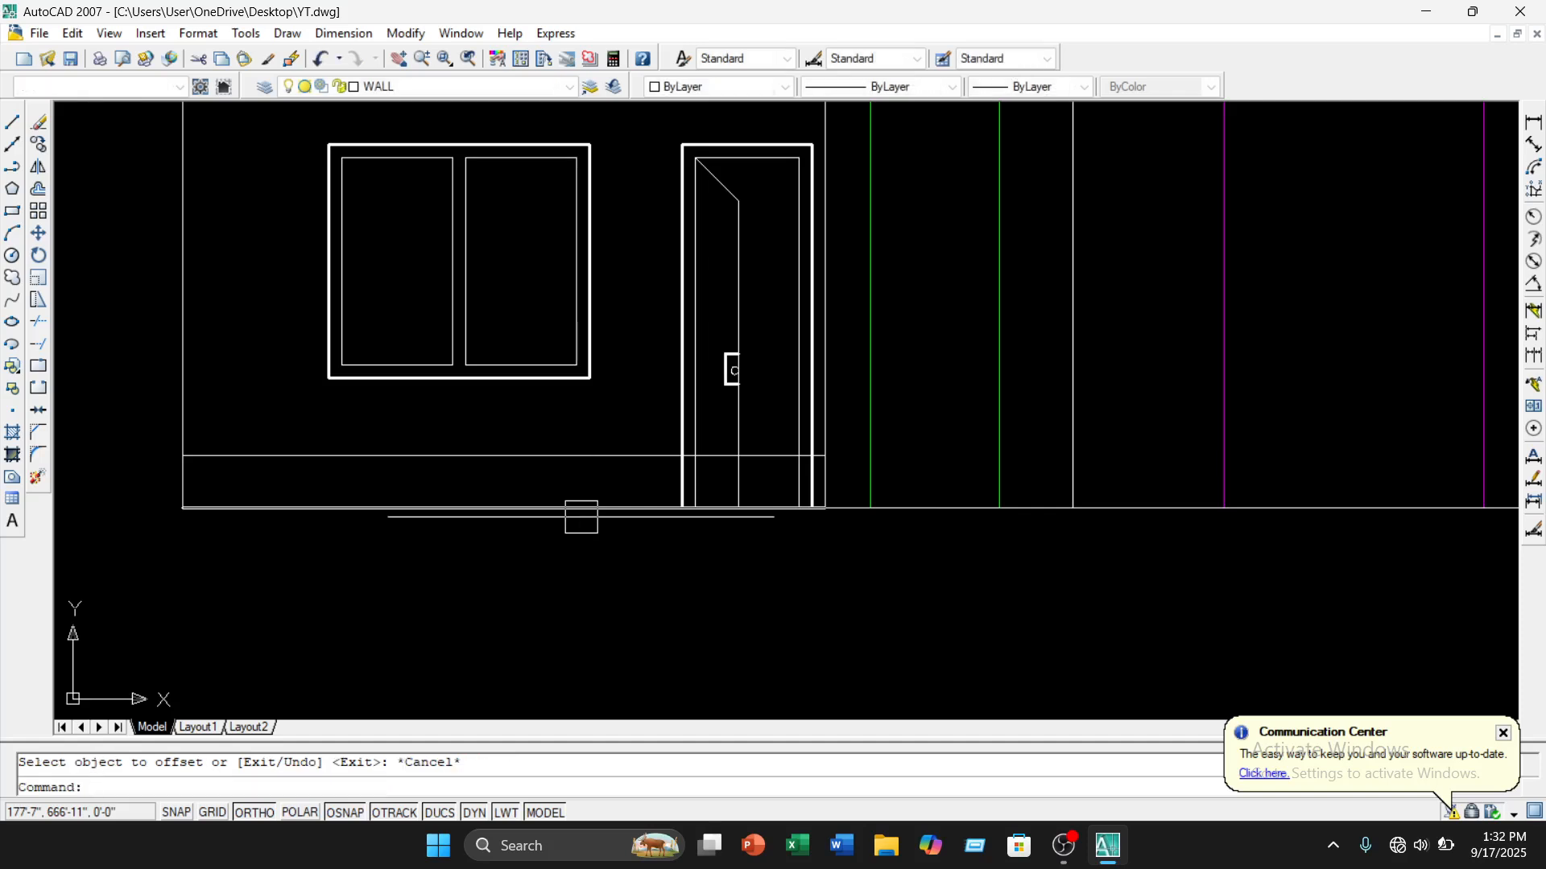
pyautogui.moveTo(575, 520)
pyautogui.mouseDown(button='middle')
pyautogui.moveTo(656, 524)
pyautogui.moveTo(665, 557)
pyautogui.mouseUp(button='middle')
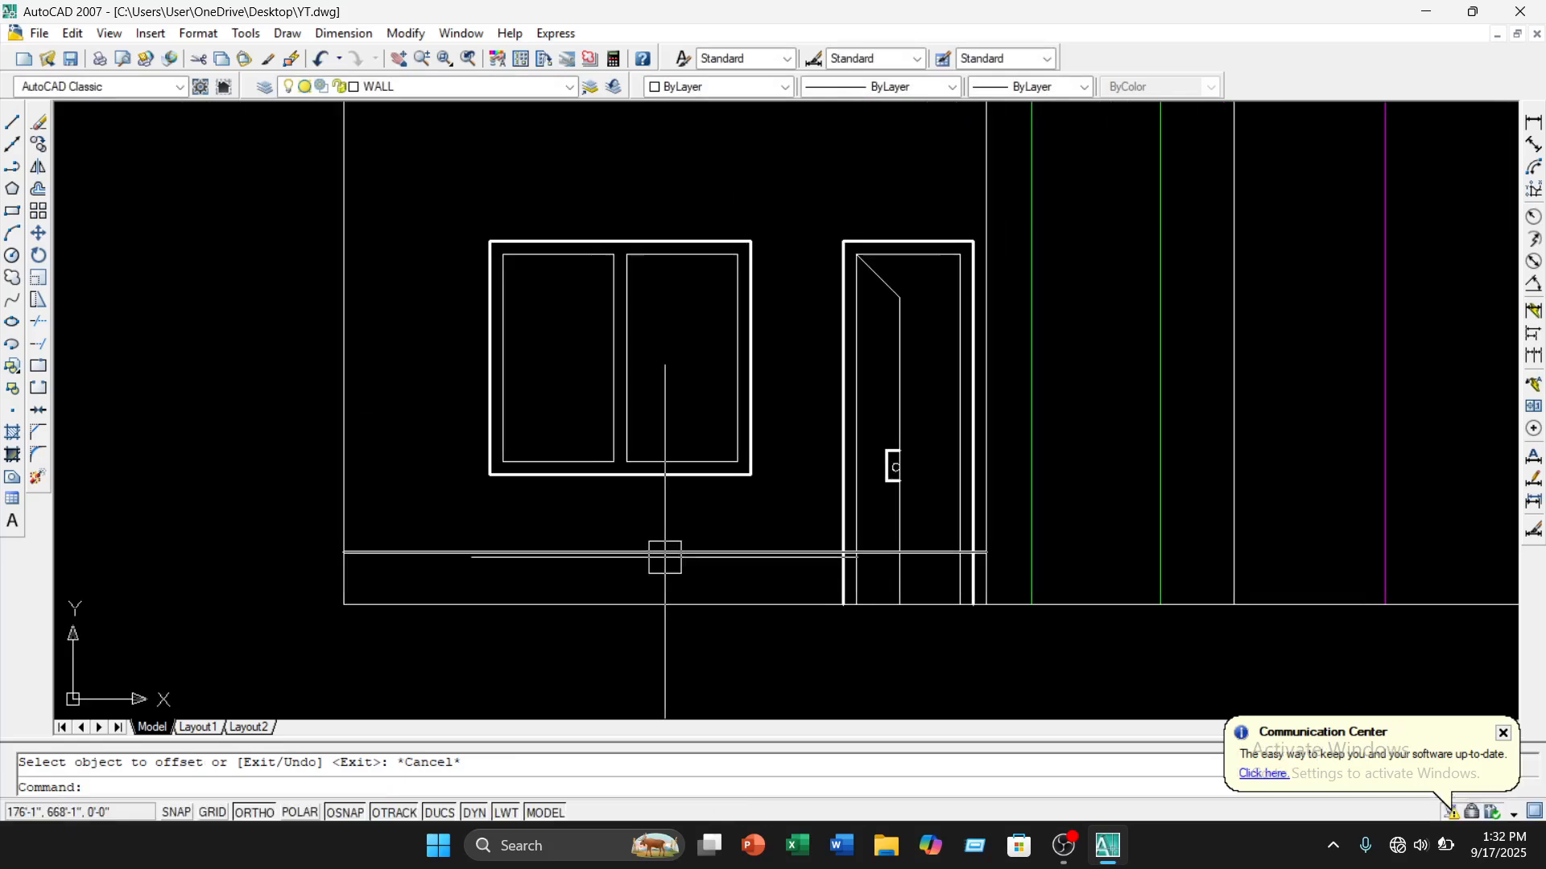
# Offset the base line upward three times in succession at 6" spacing, up to the window's bottom edge
pyautogui.write('o')
pyautogui.press('Return')
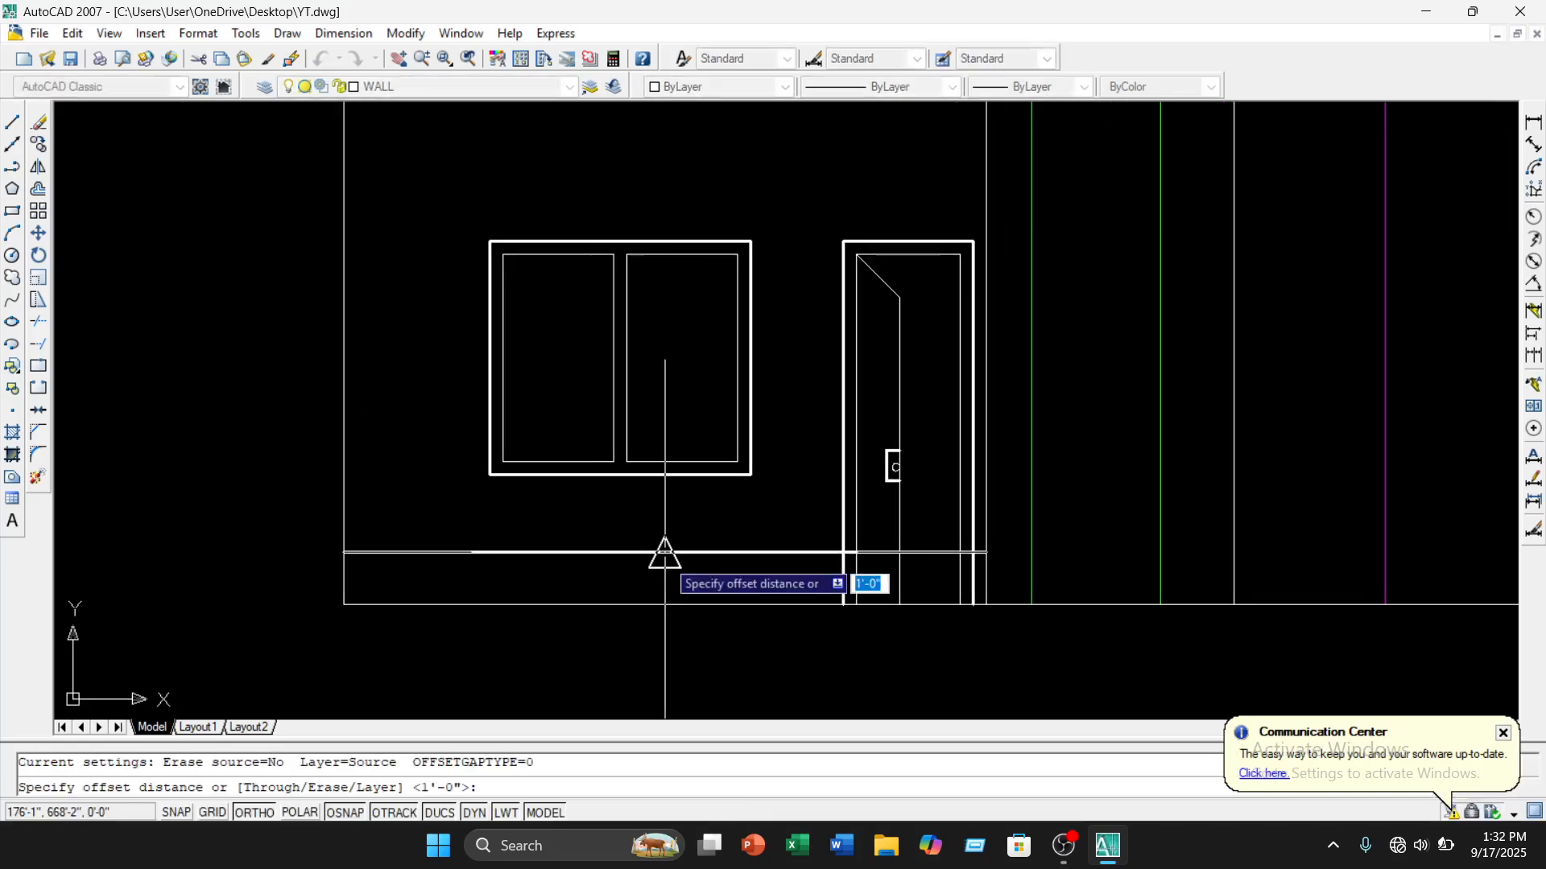
pyautogui.write('6')
pyautogui.press('Return')
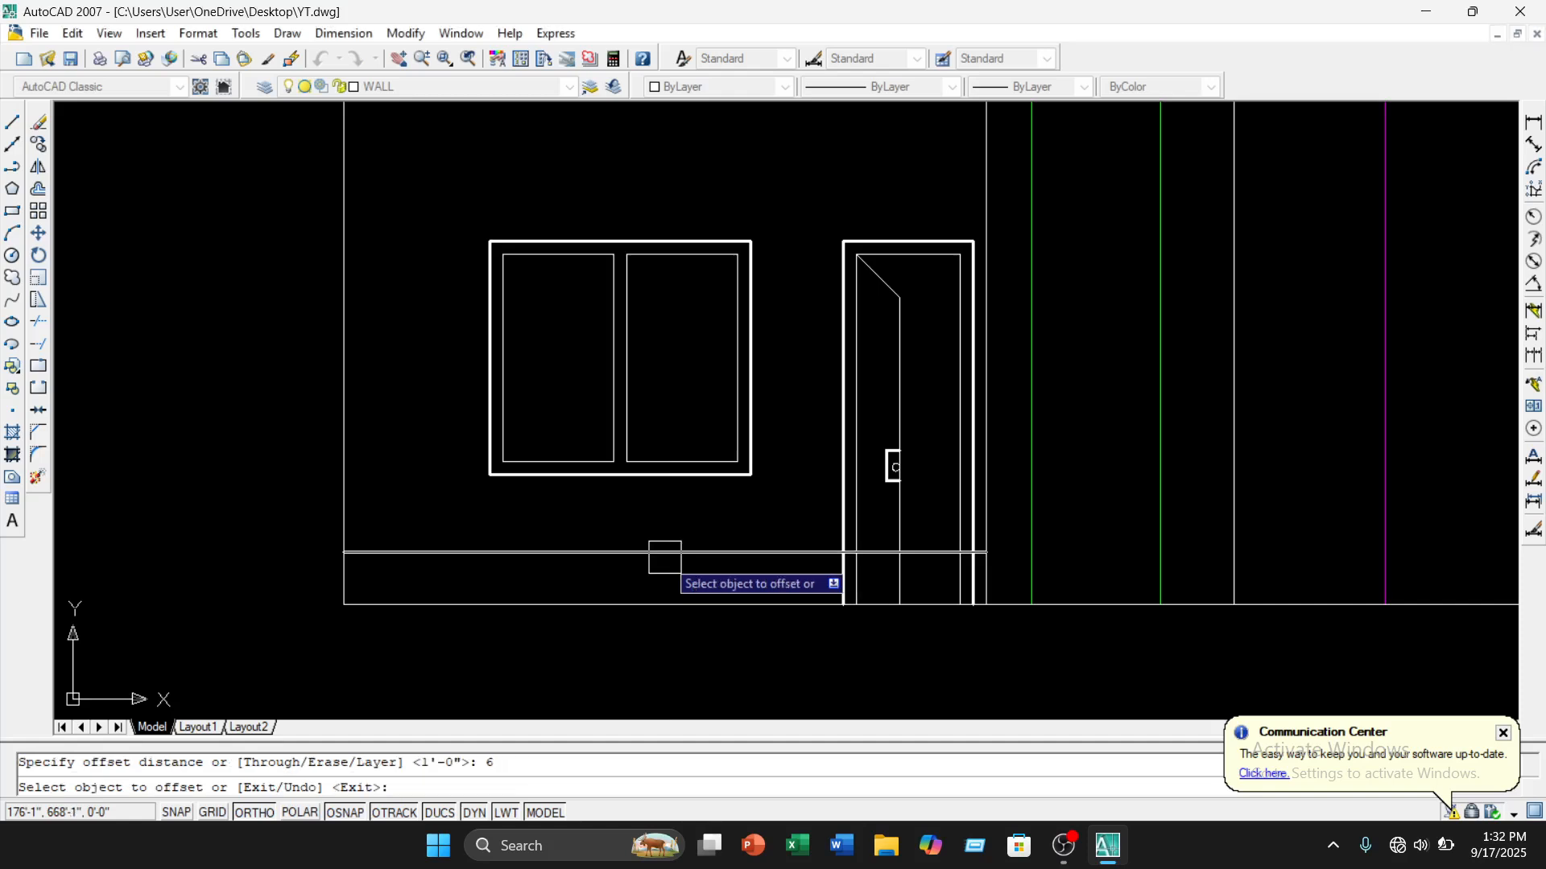
pyautogui.click(665, 556)
pyautogui.click(655, 517)
pyautogui.click(644, 527)
pyautogui.click(661, 497)
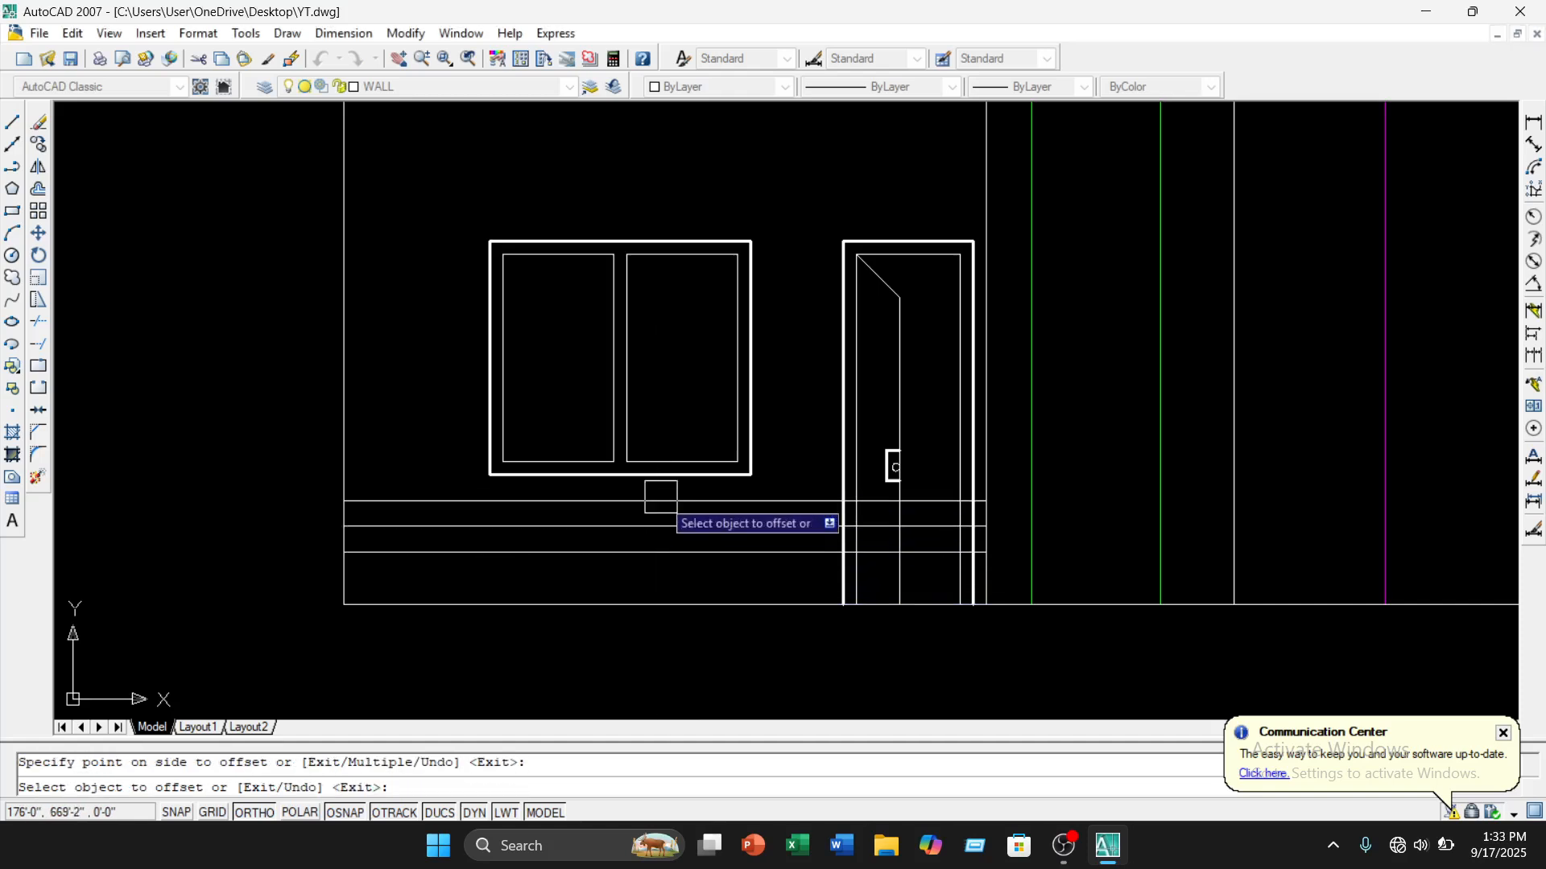
pyautogui.click(661, 498)
pyautogui.click(656, 486)
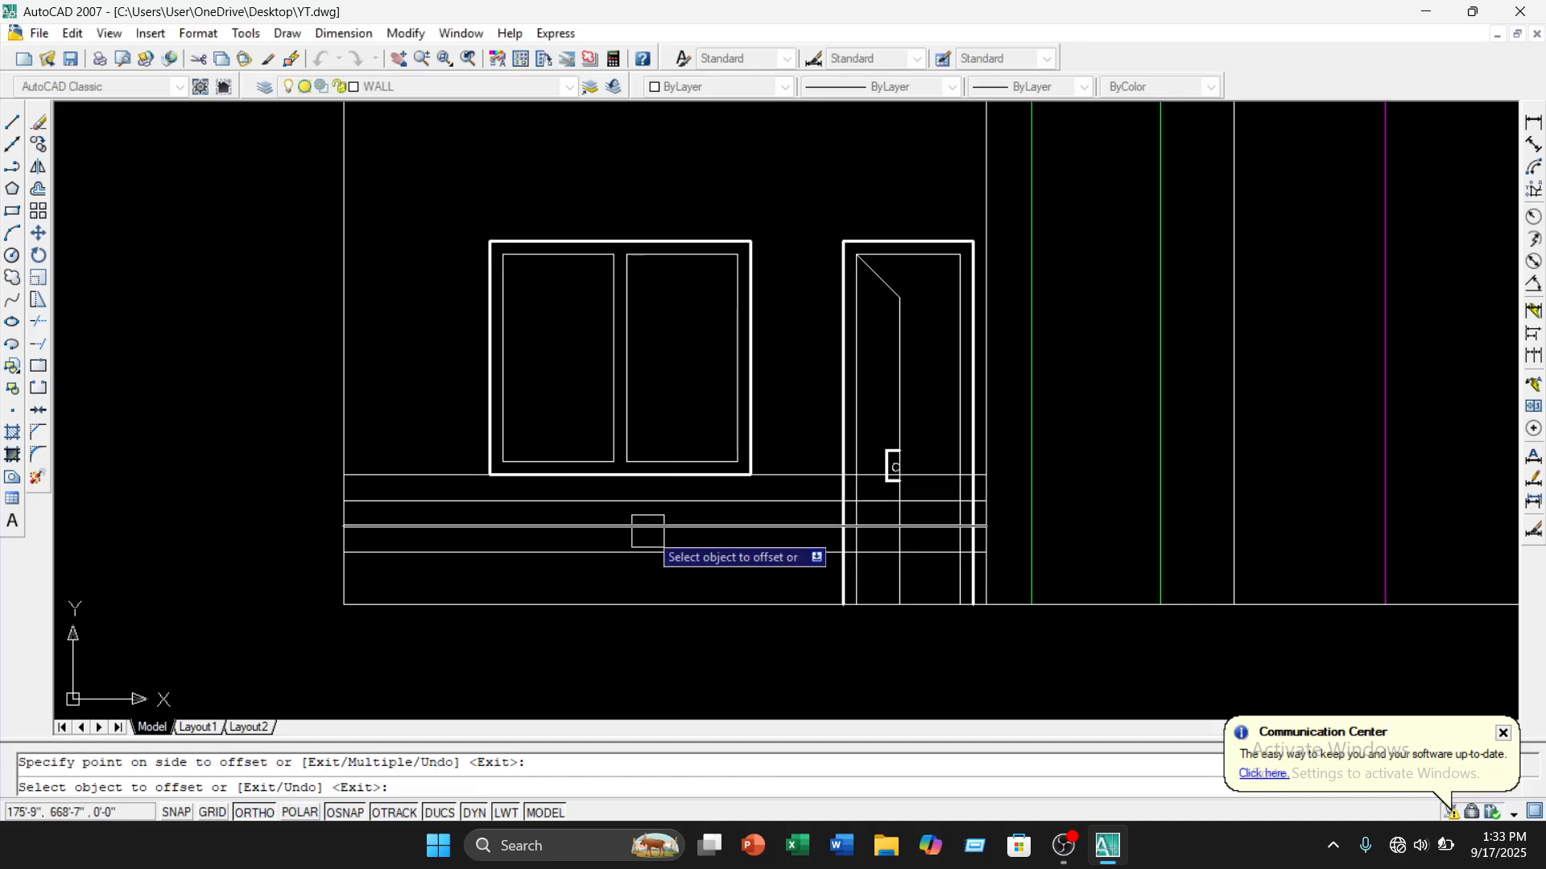
pyautogui.press('Escape')
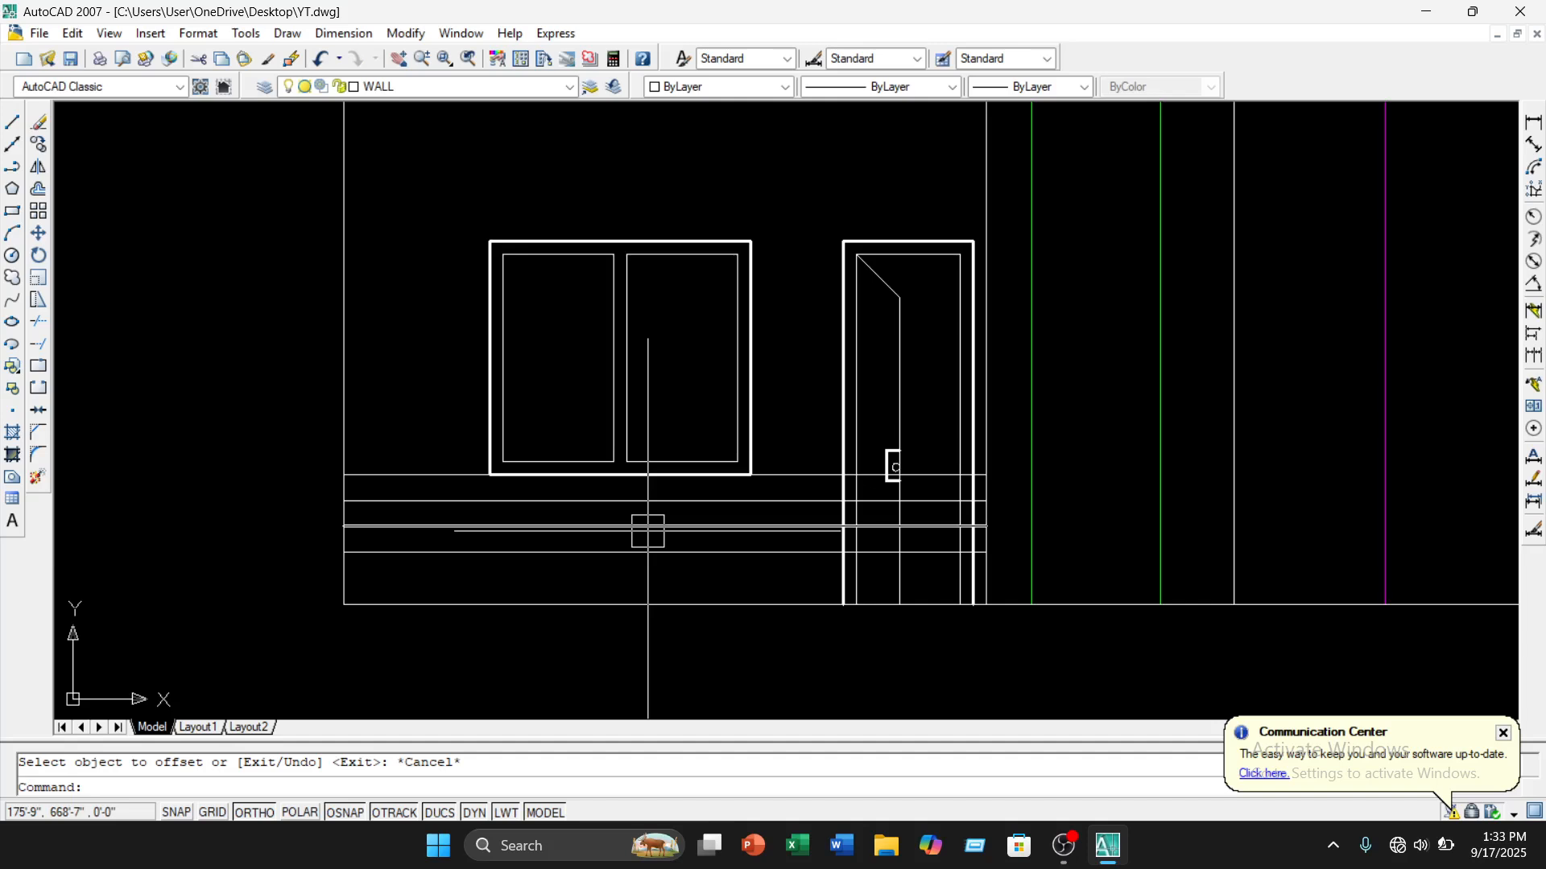
# Offset each of the three upper horizontal lines 2" downward to form three narrow groove bands
pyautogui.write('o')
pyautogui.press('Return')
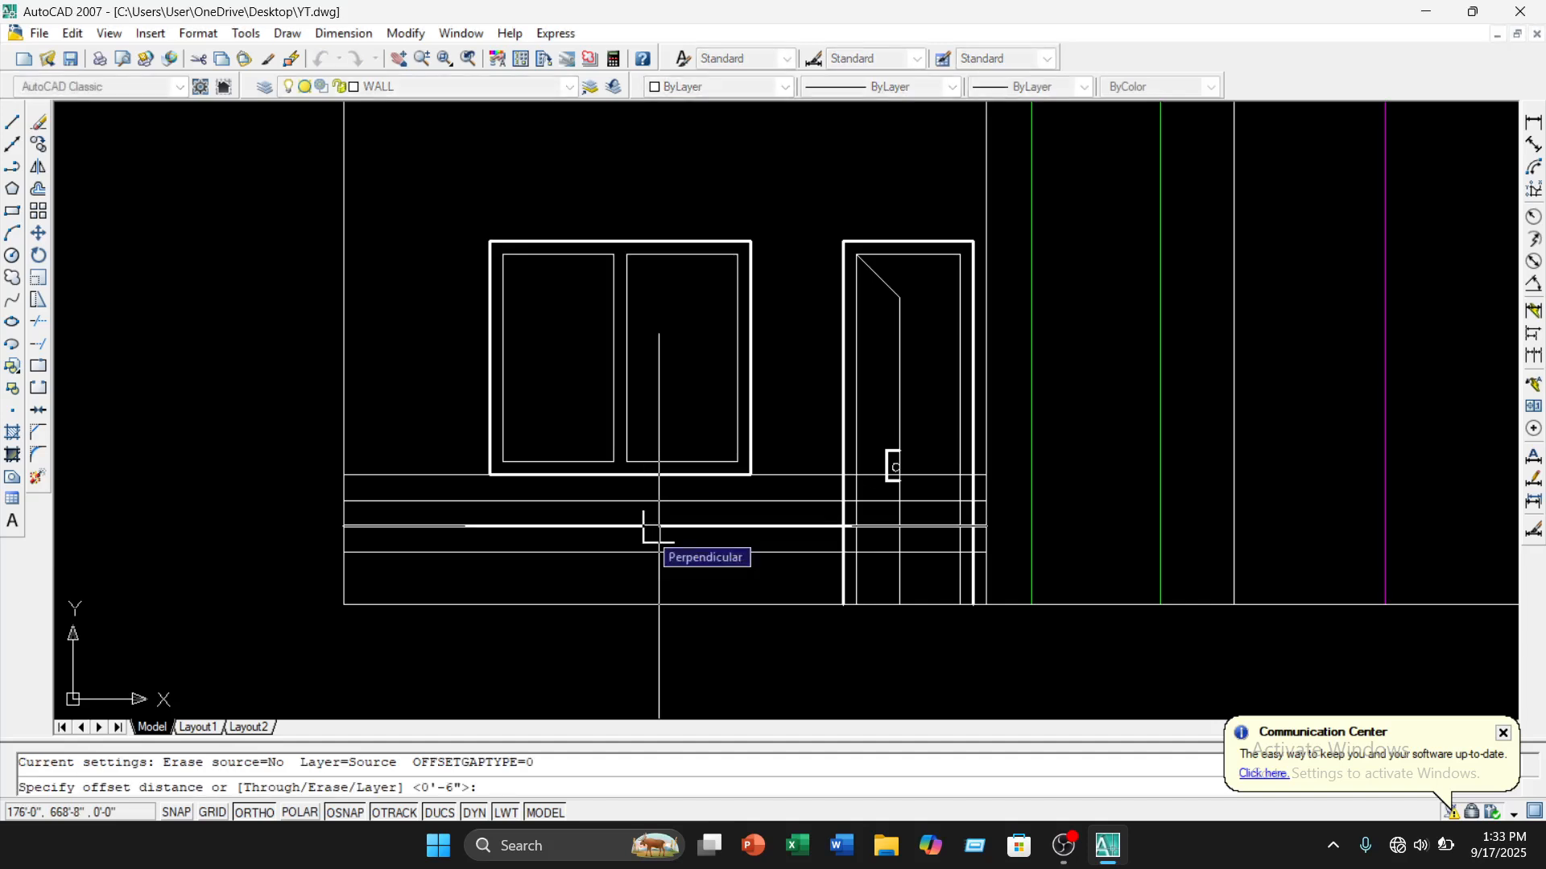
pyautogui.write('2')
pyautogui.press('Return')
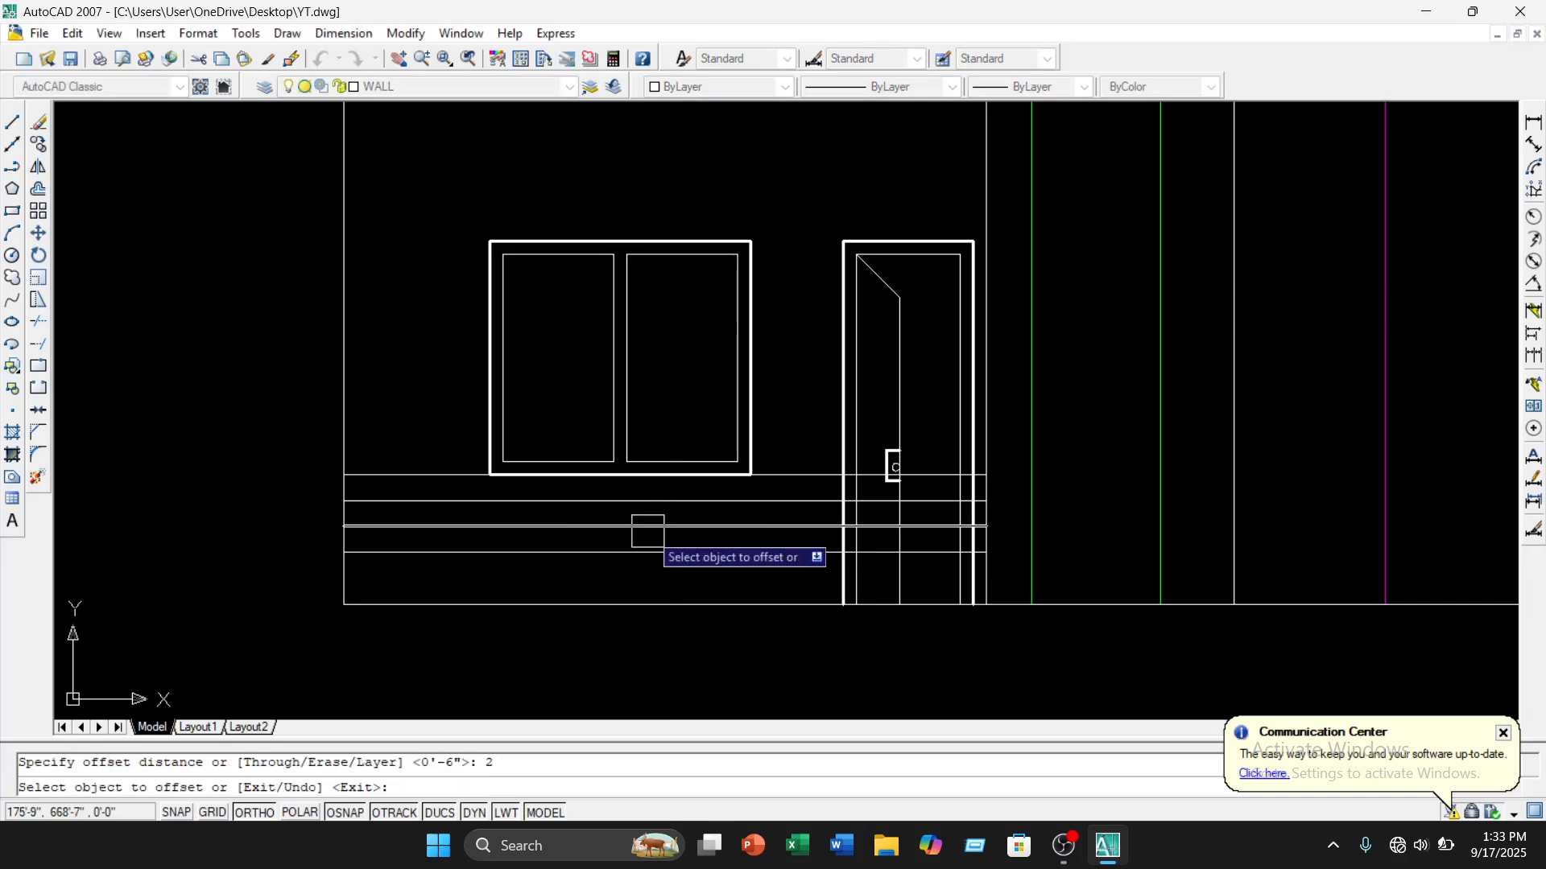
pyautogui.scroll(3, 453, 480)
pyautogui.click(447, 475)
pyautogui.click(442, 486)
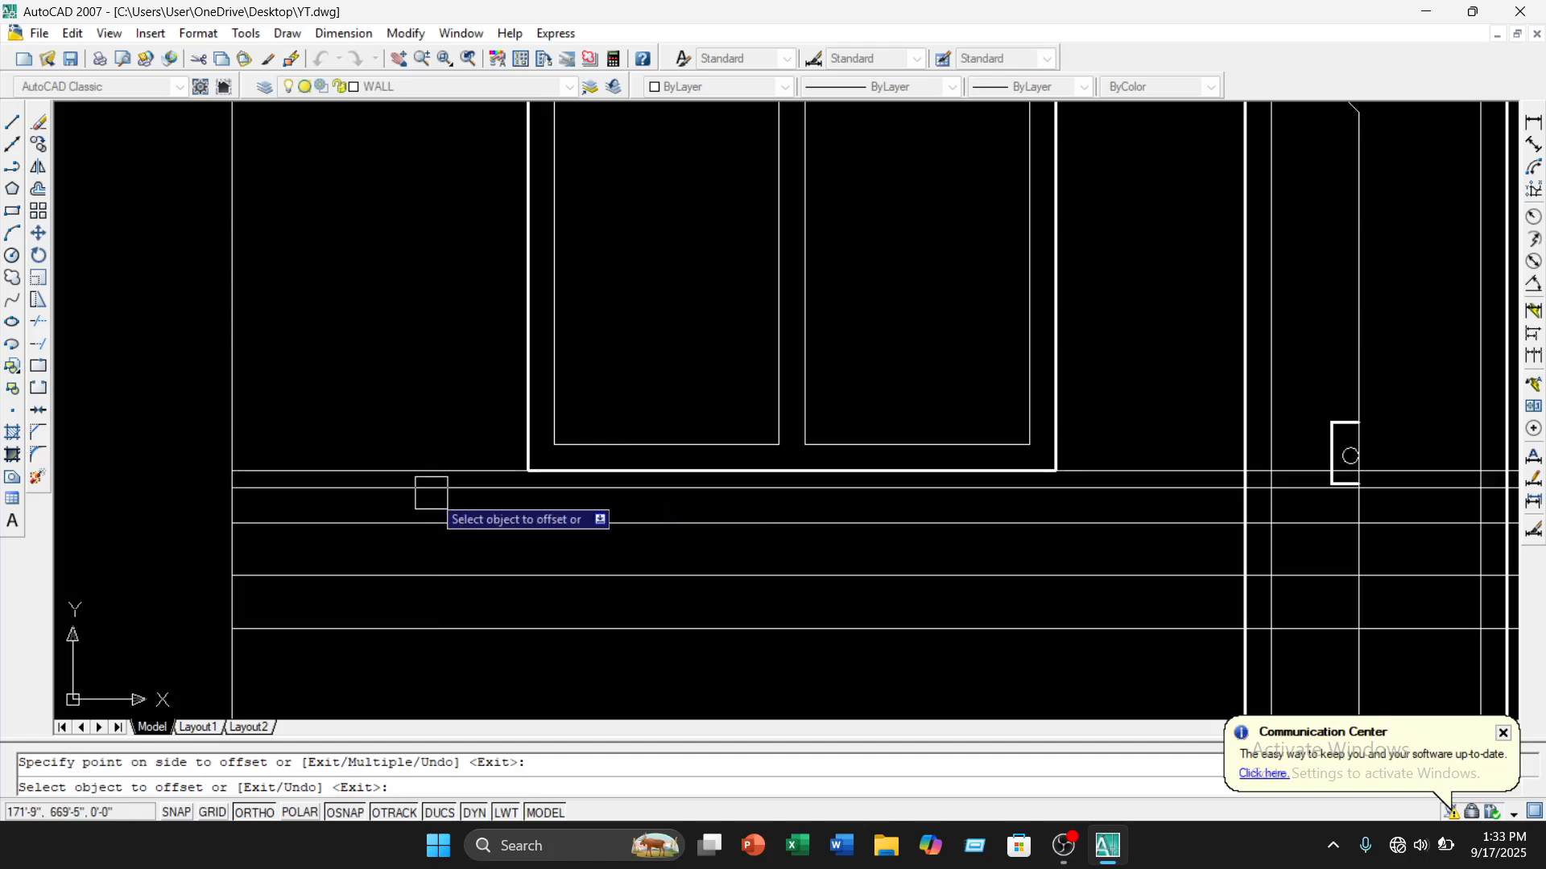
pyautogui.scroll(2, 431, 507)
pyautogui.click(422, 594)
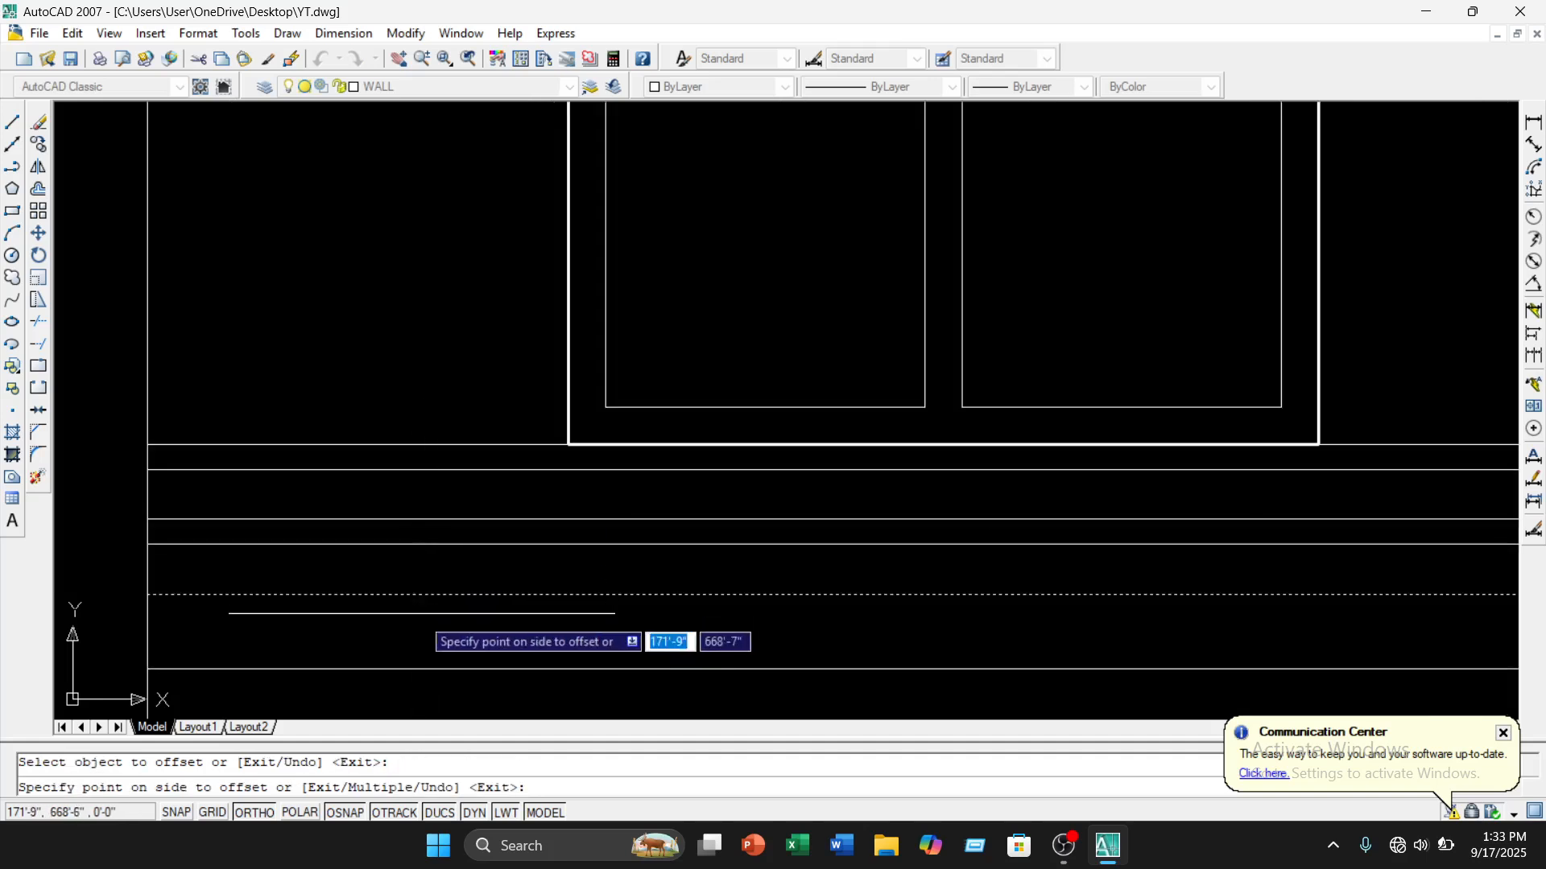
pyautogui.click(423, 628)
pyautogui.scroll(-4, 563, 692)
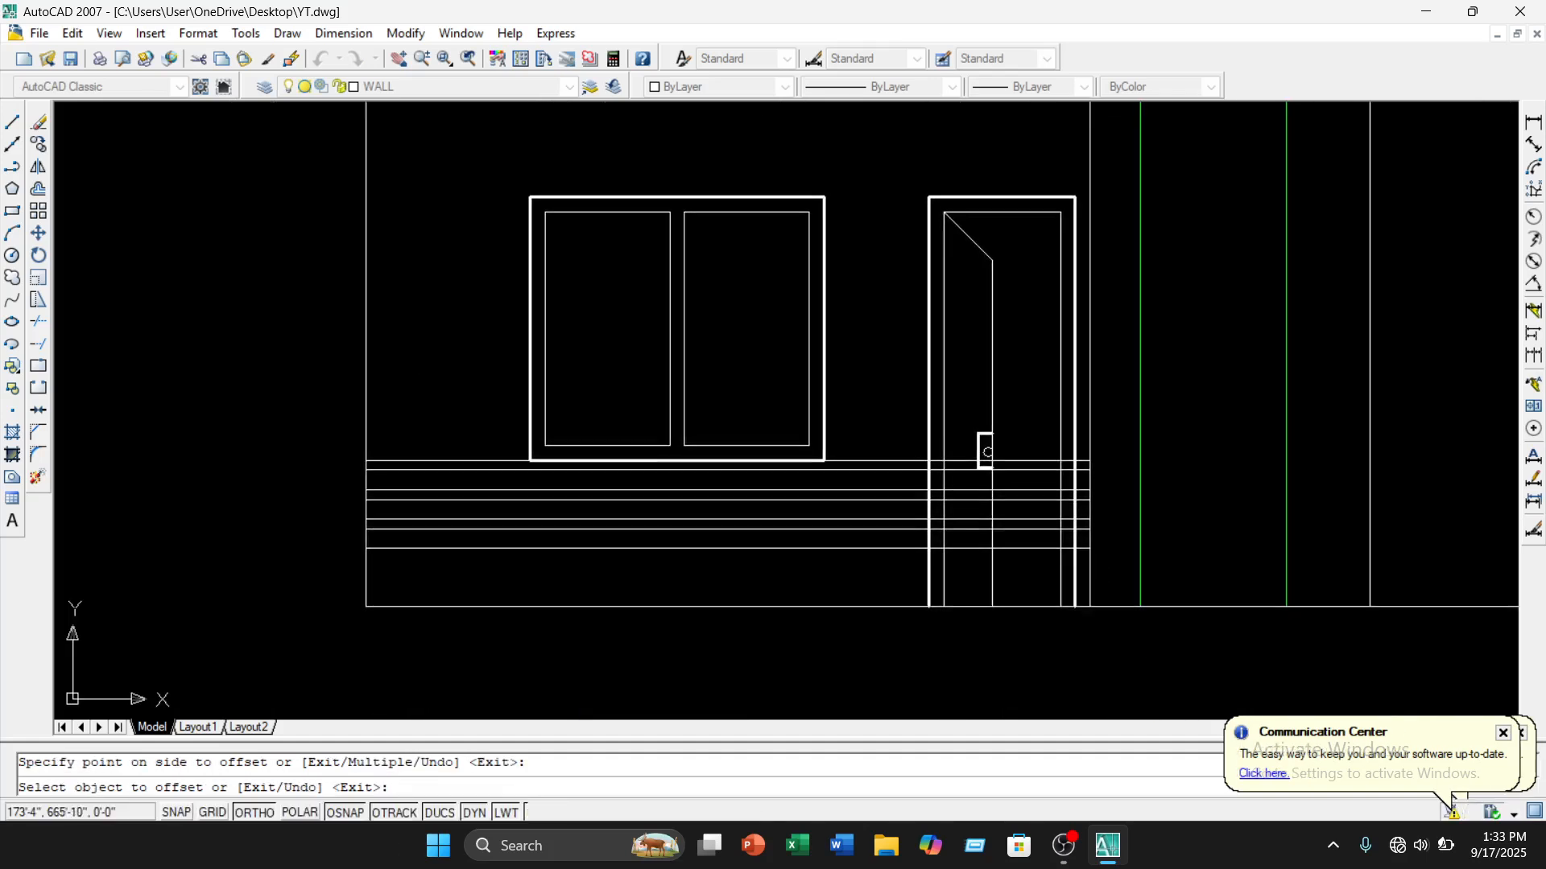
pyautogui.press('Escape')
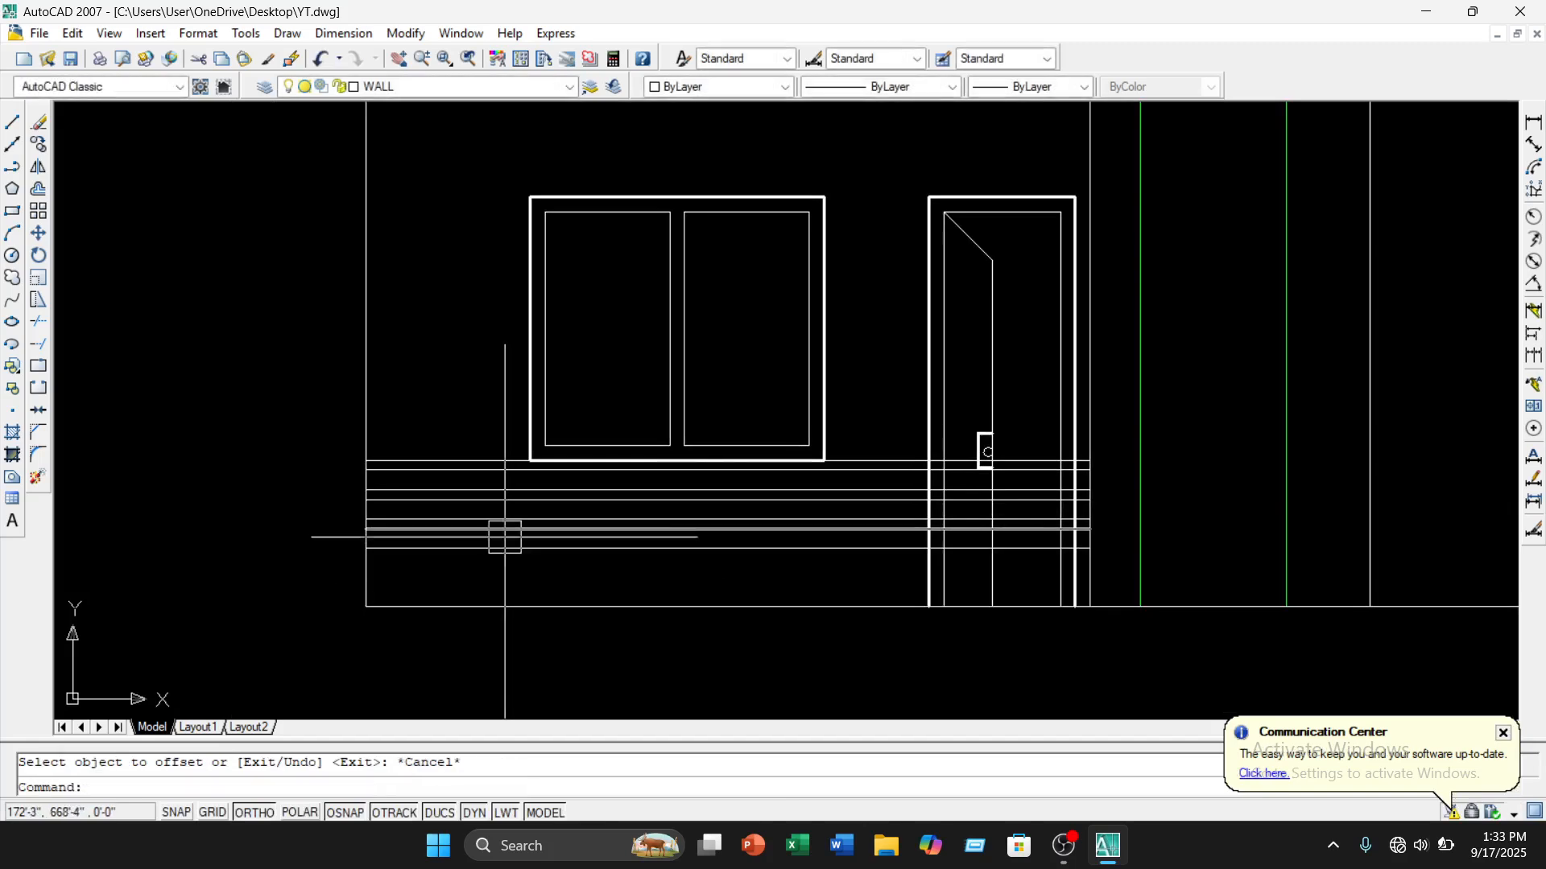
# Add linear dimensions across the gap between the lowest two bands and across the top band's thickness
pyautogui.scroll(5, 510, 528)
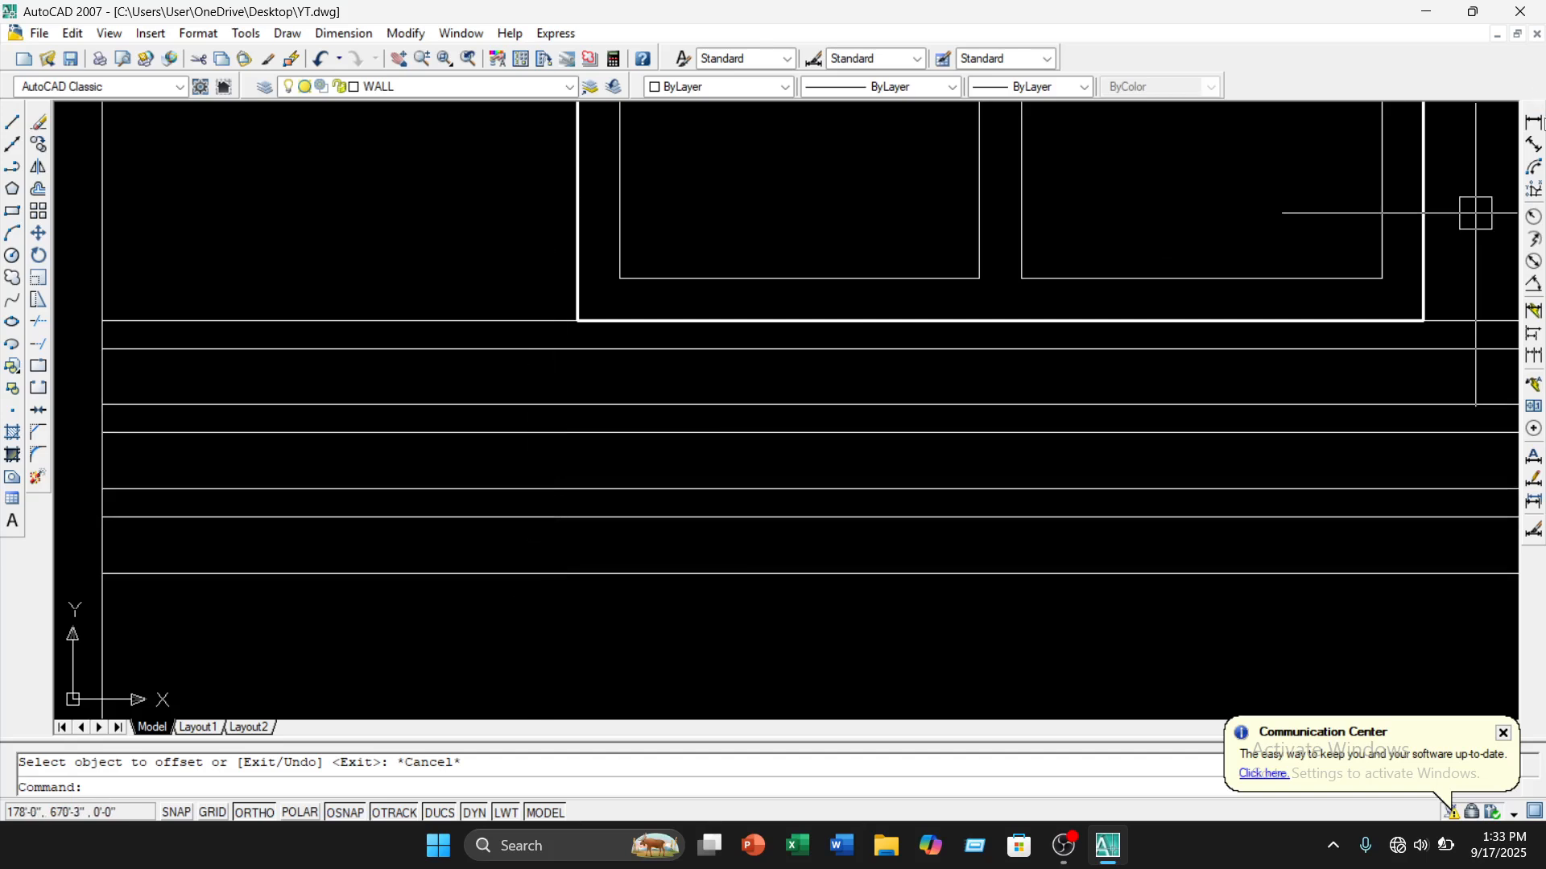
pyautogui.click(1533, 122)
pyautogui.click(489, 516)
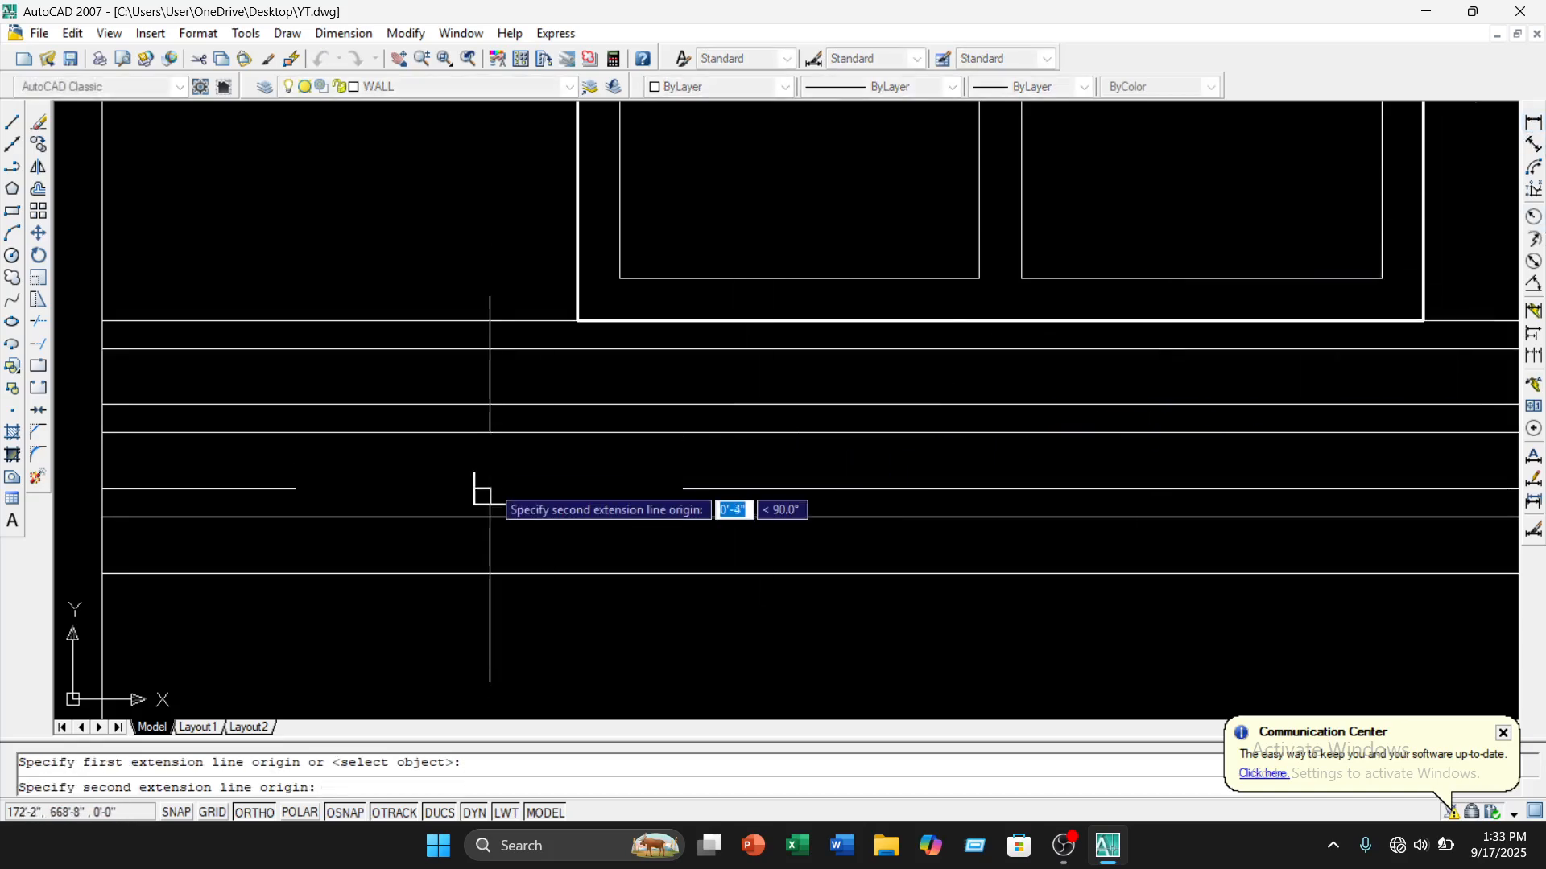
pyautogui.click(490, 488)
pyautogui.click(518, 483)
pyautogui.scroll(3, 563, 475)
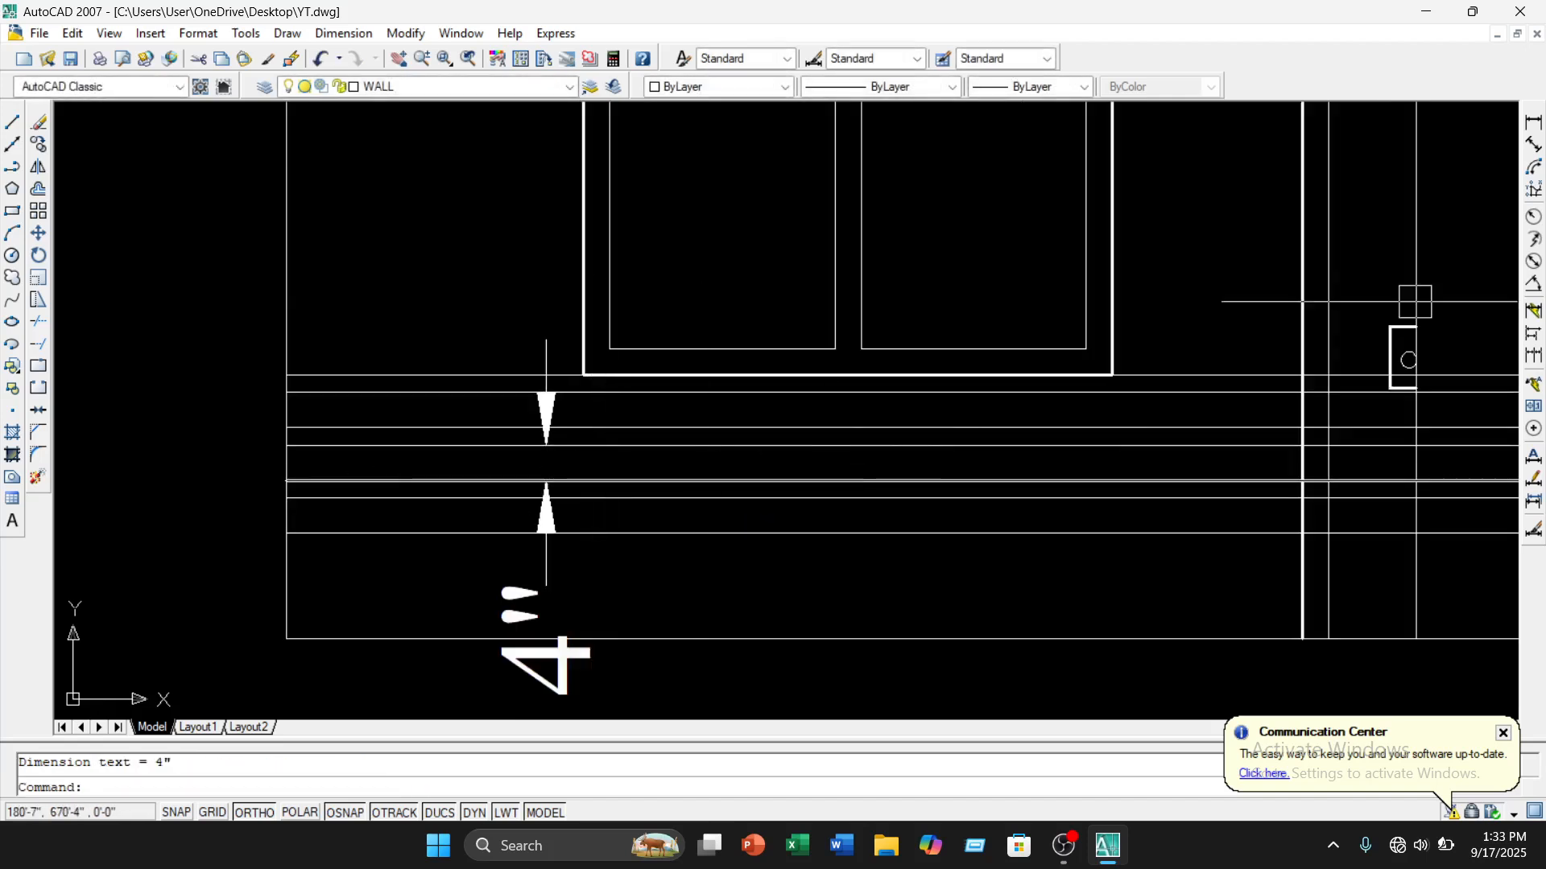
pyautogui.click(1533, 121)
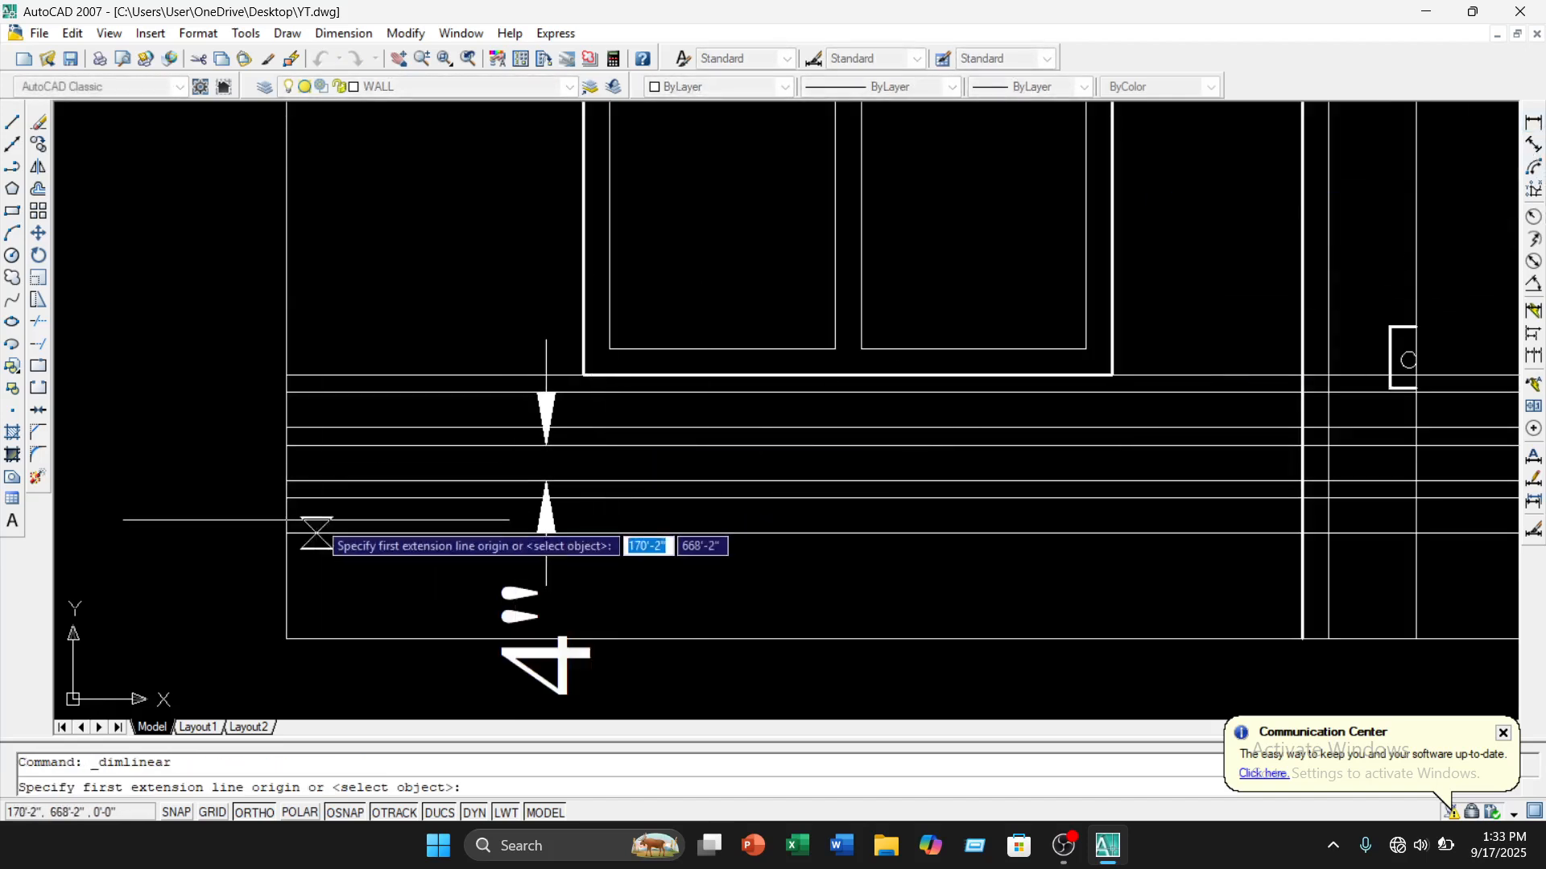
pyautogui.click(394, 375)
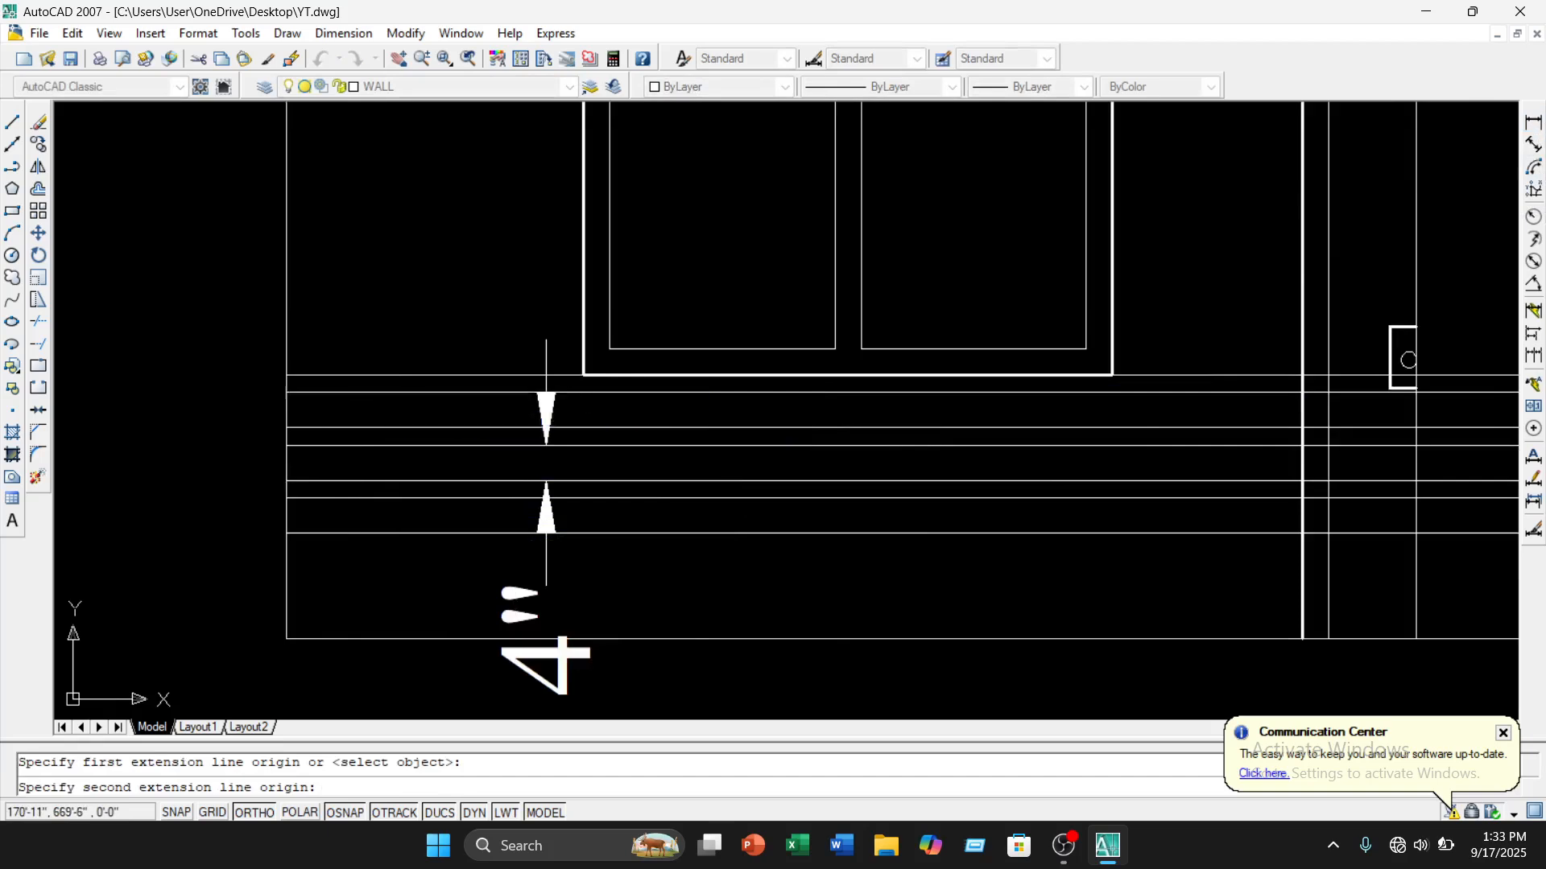
pyautogui.click(395, 393)
pyautogui.click(399, 451)
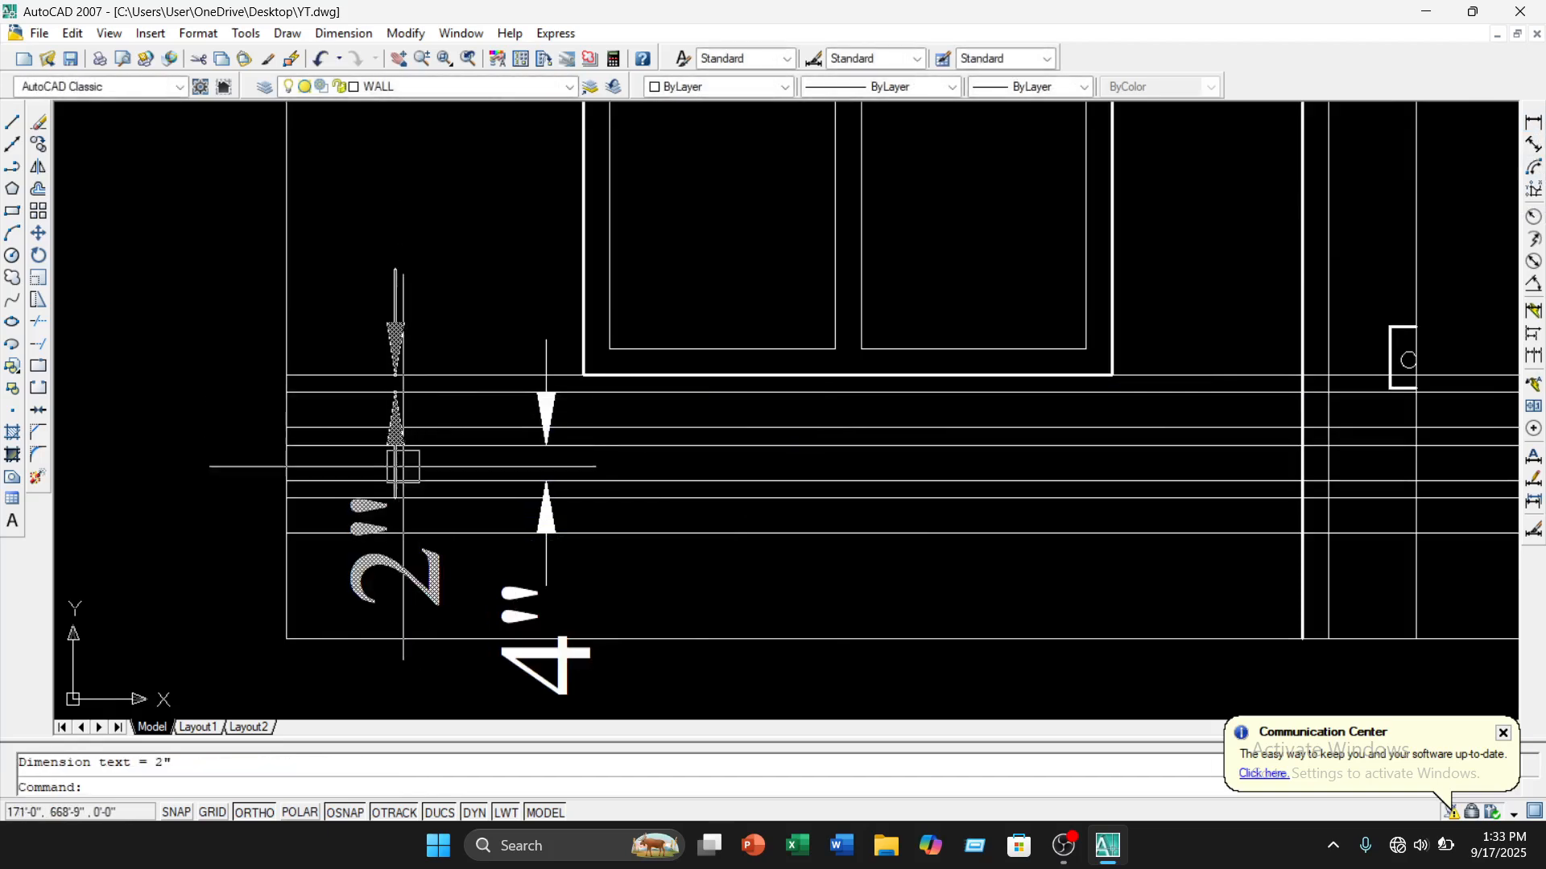
# Undo both linear dimensions on the bands
pyautogui.hotkey('ctrl', 'z')
pyautogui.scroll(2, 482, 561)
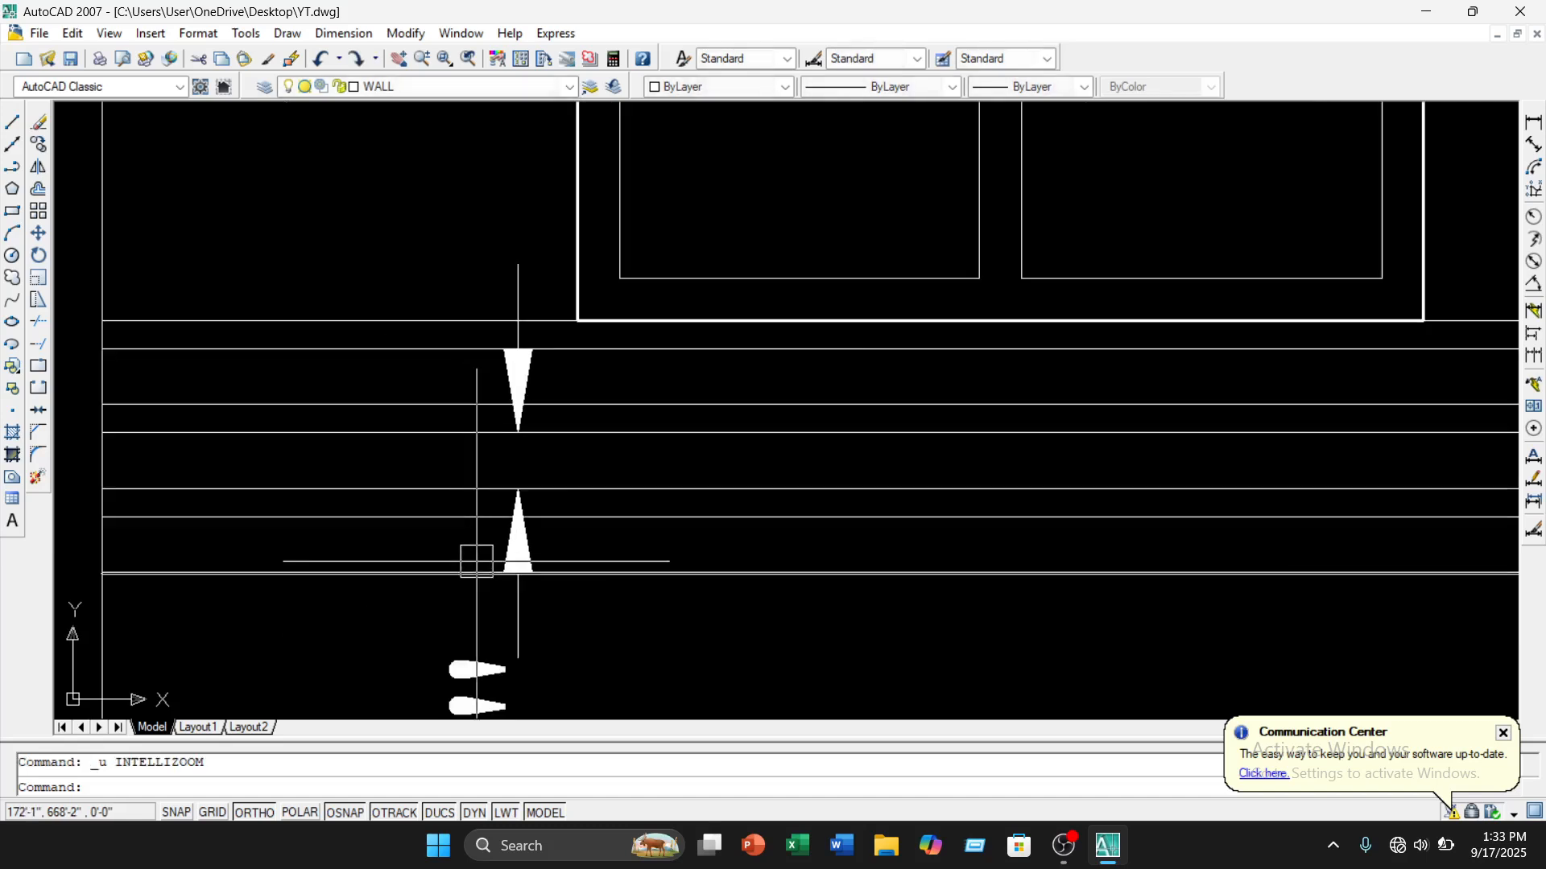
pyautogui.hotkey('ctrl', 'z')
pyautogui.scroll(-5, 482, 561)
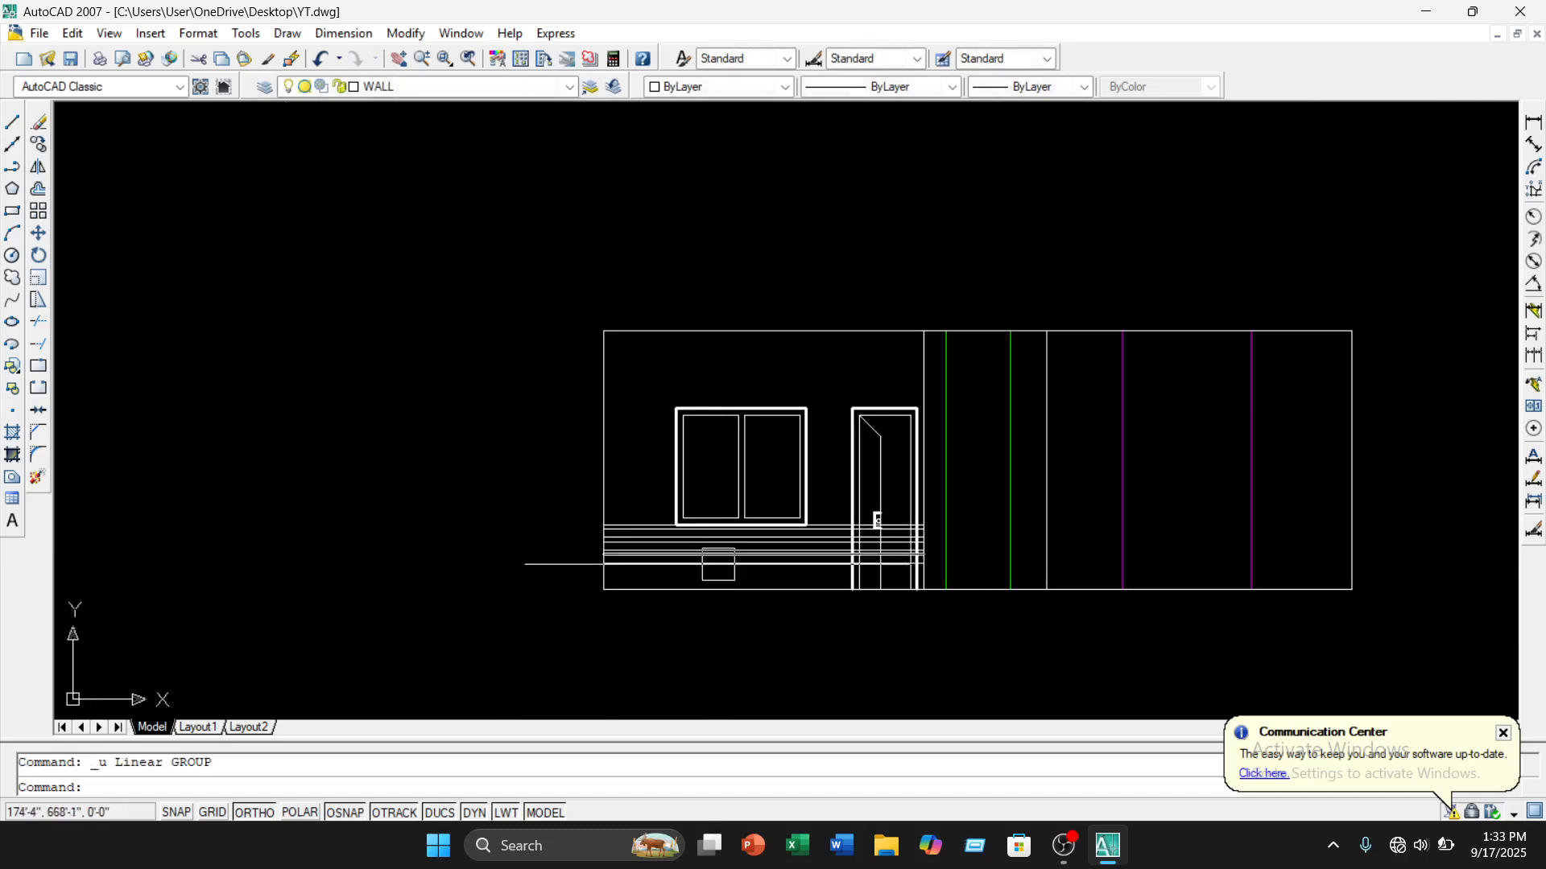
# Trim the door's two left jamb lines where they cross the top band
pyautogui.scroll(4, 725, 510)
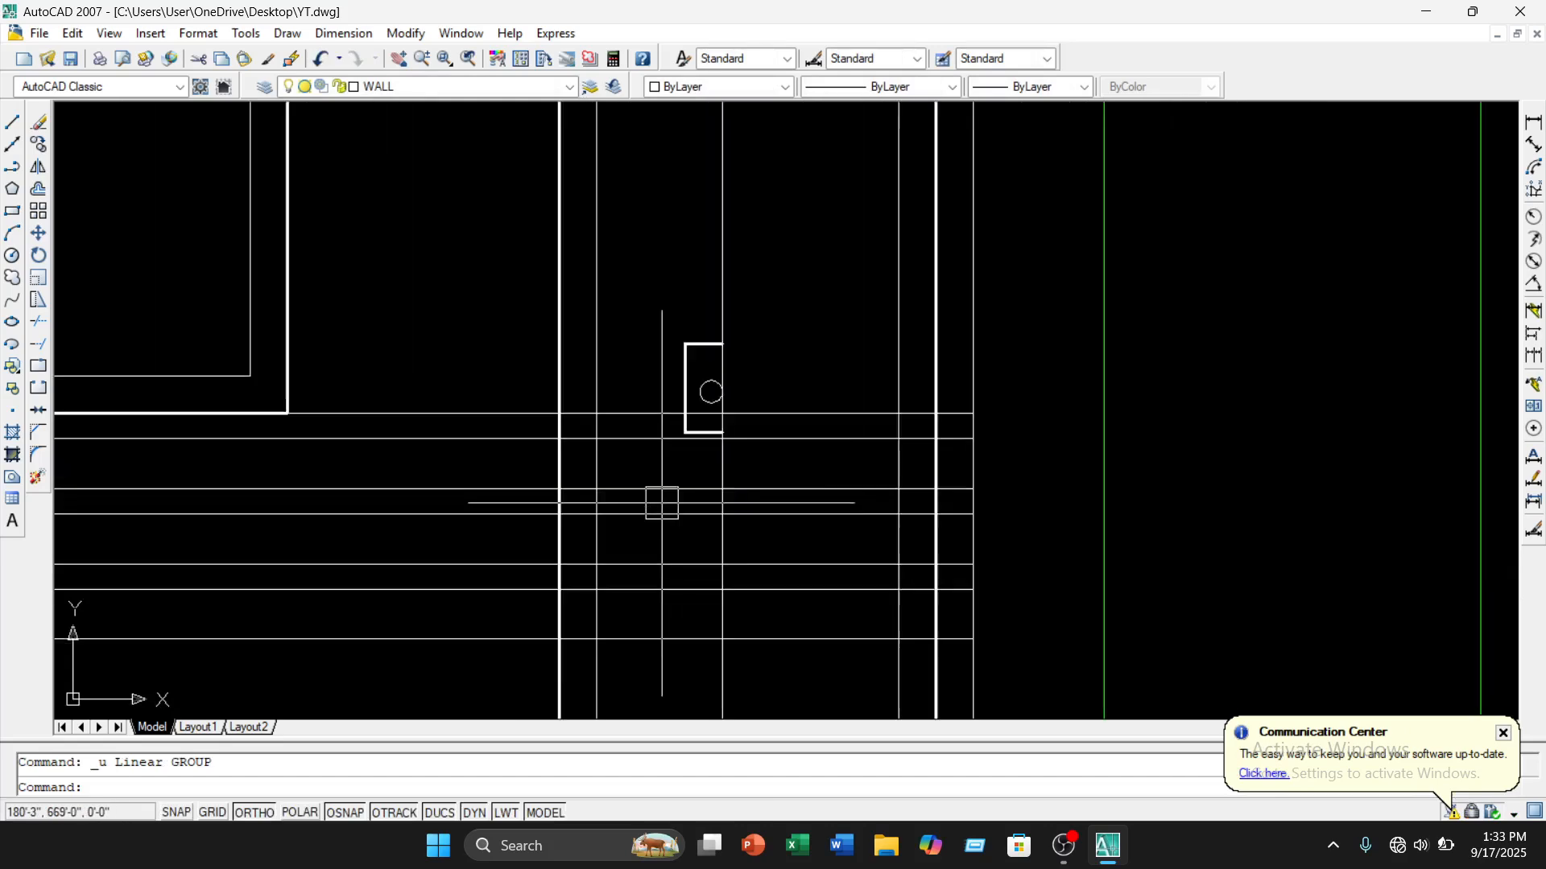
pyautogui.scroll(-1, 667, 553)
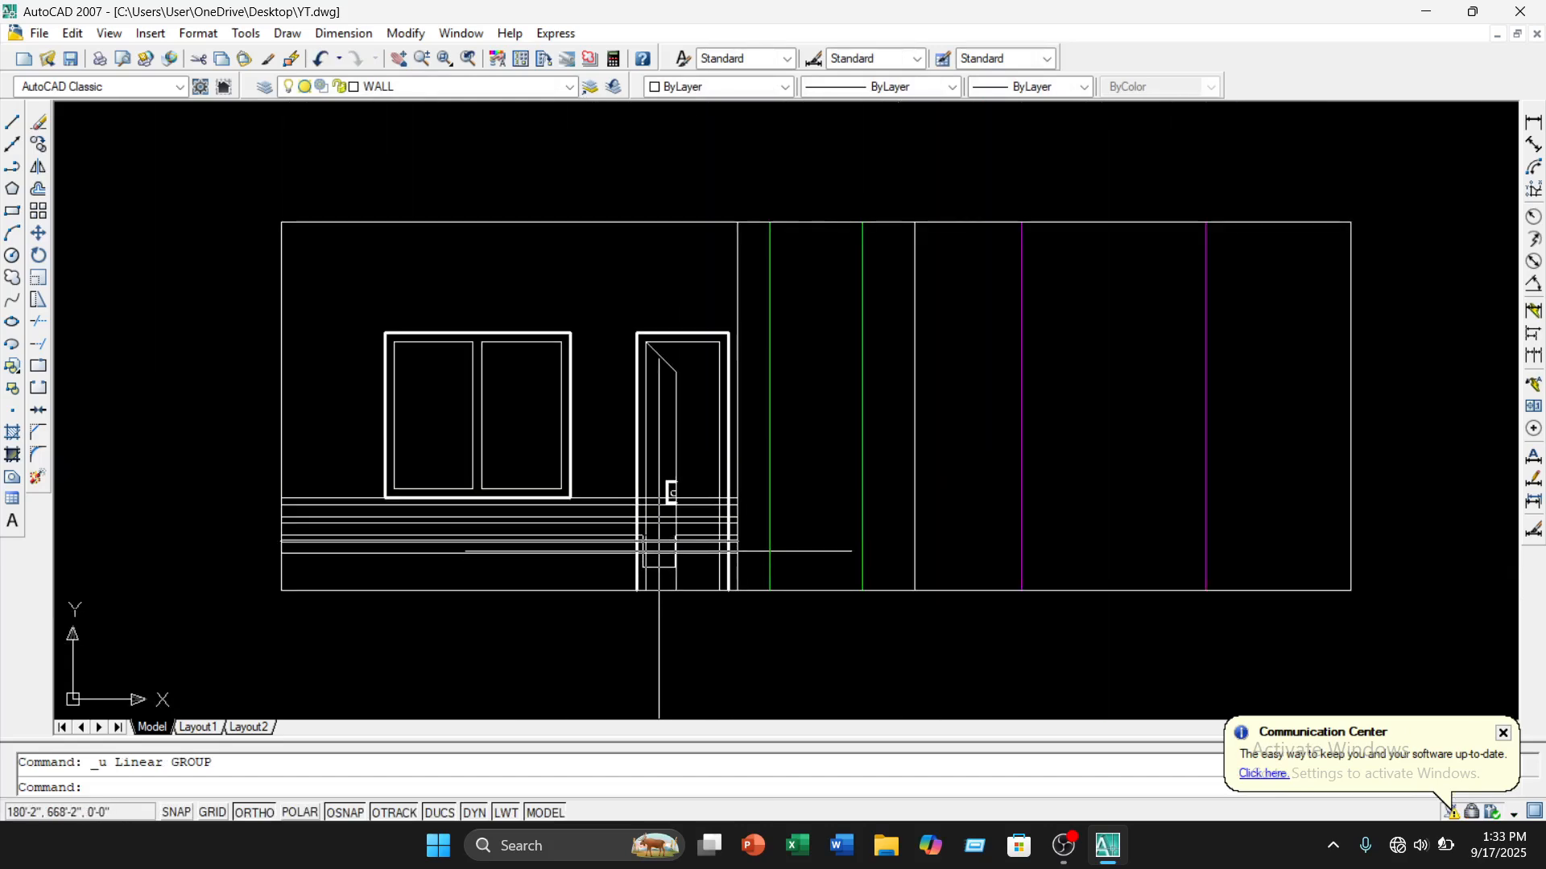
pyautogui.scroll(5, 659, 553)
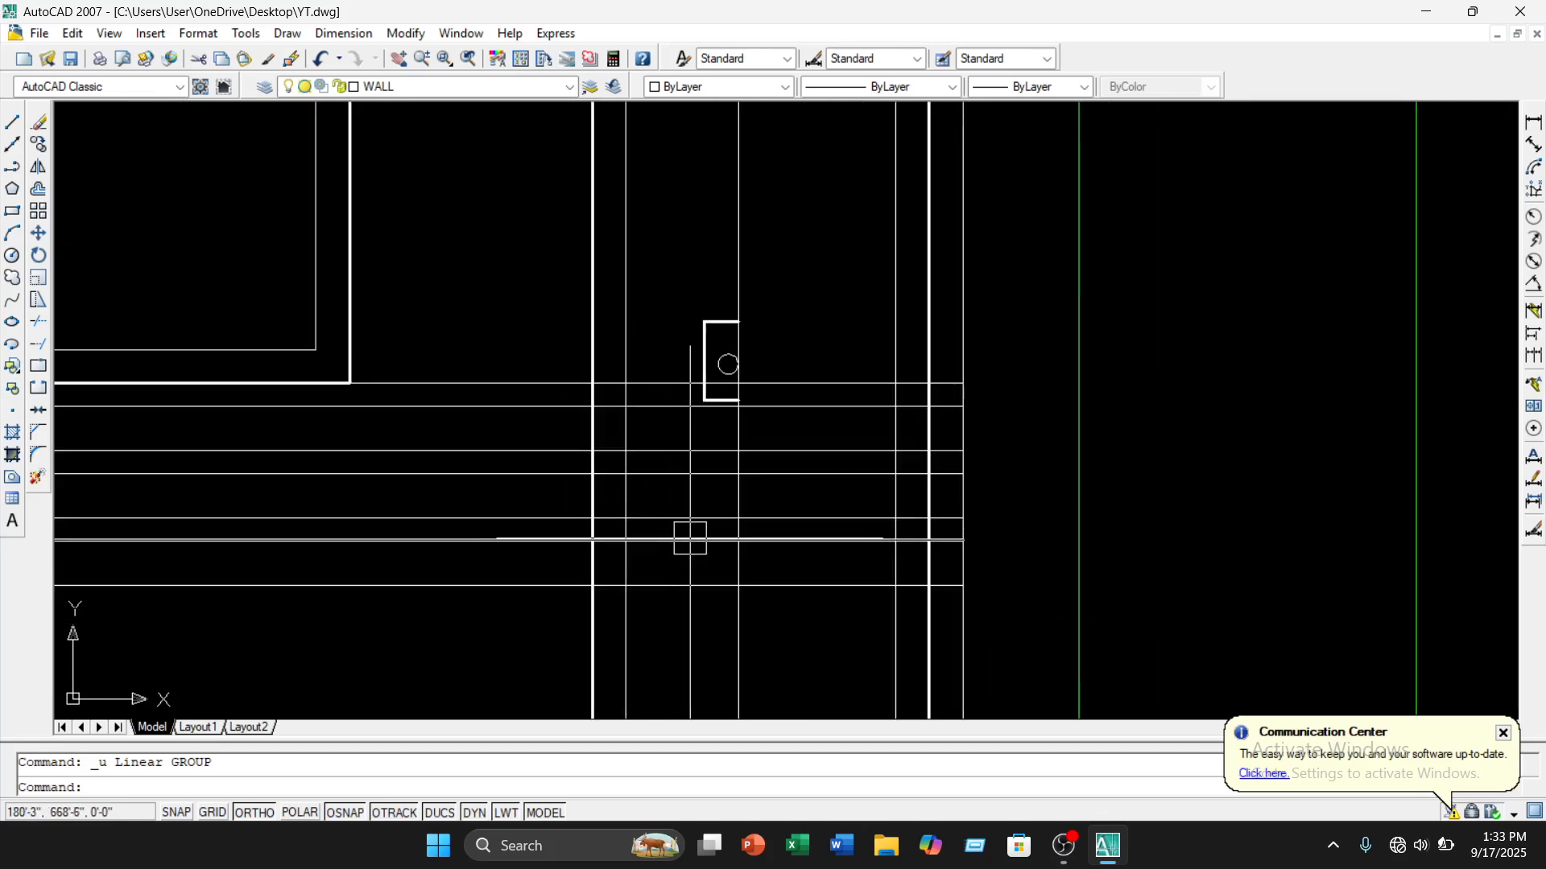
pyautogui.press('Return')
pyautogui.press('Return')
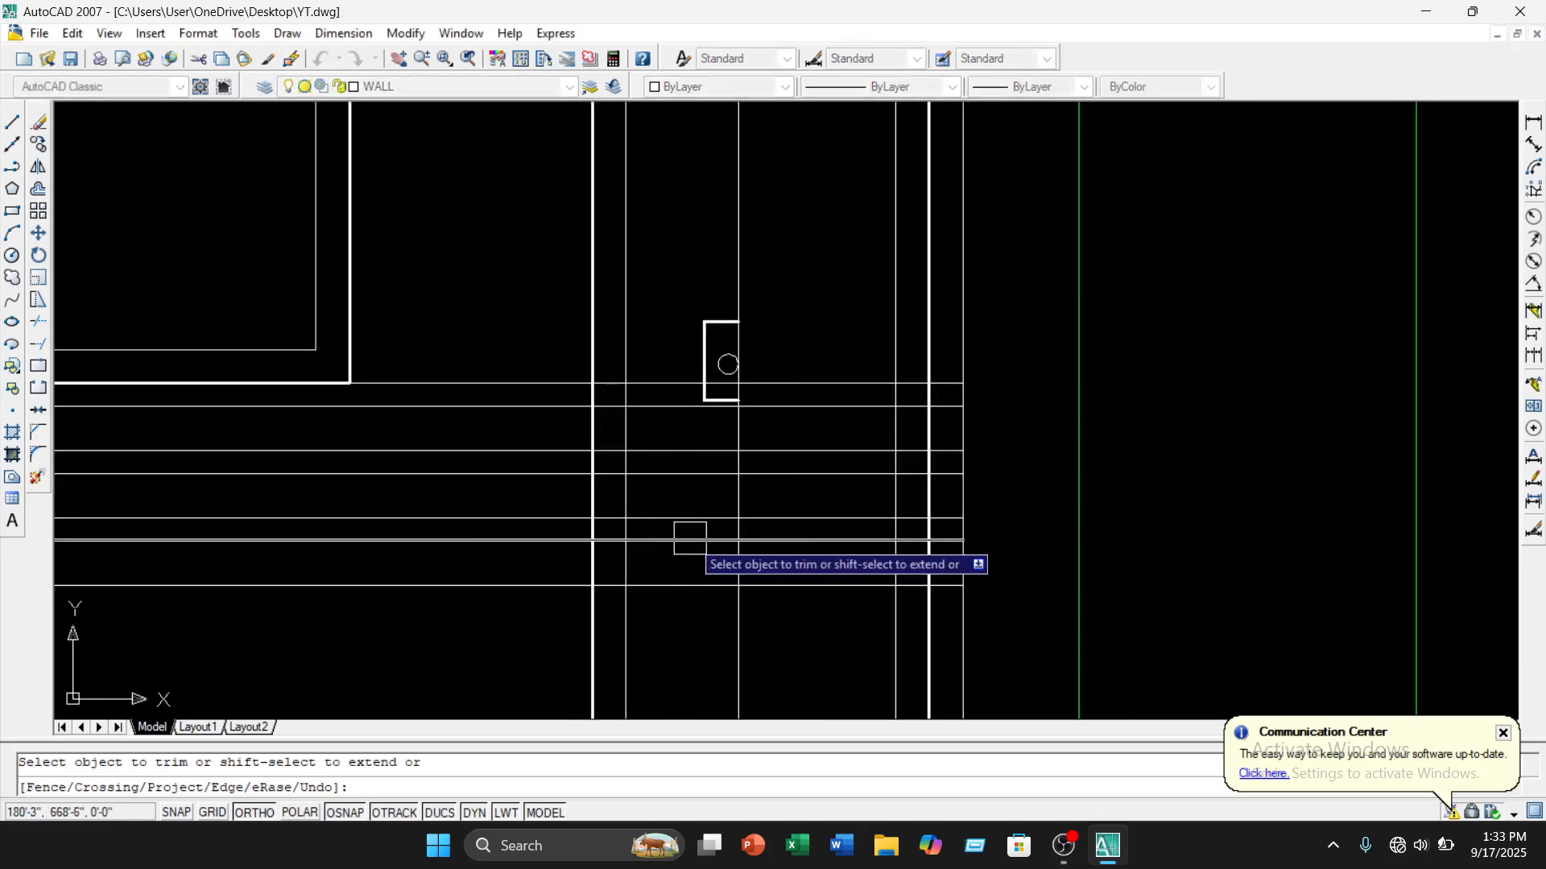
pyautogui.scroll(1, 655, 461)
pyautogui.scroll(5, 563, 364)
pyautogui.click(480, 366)
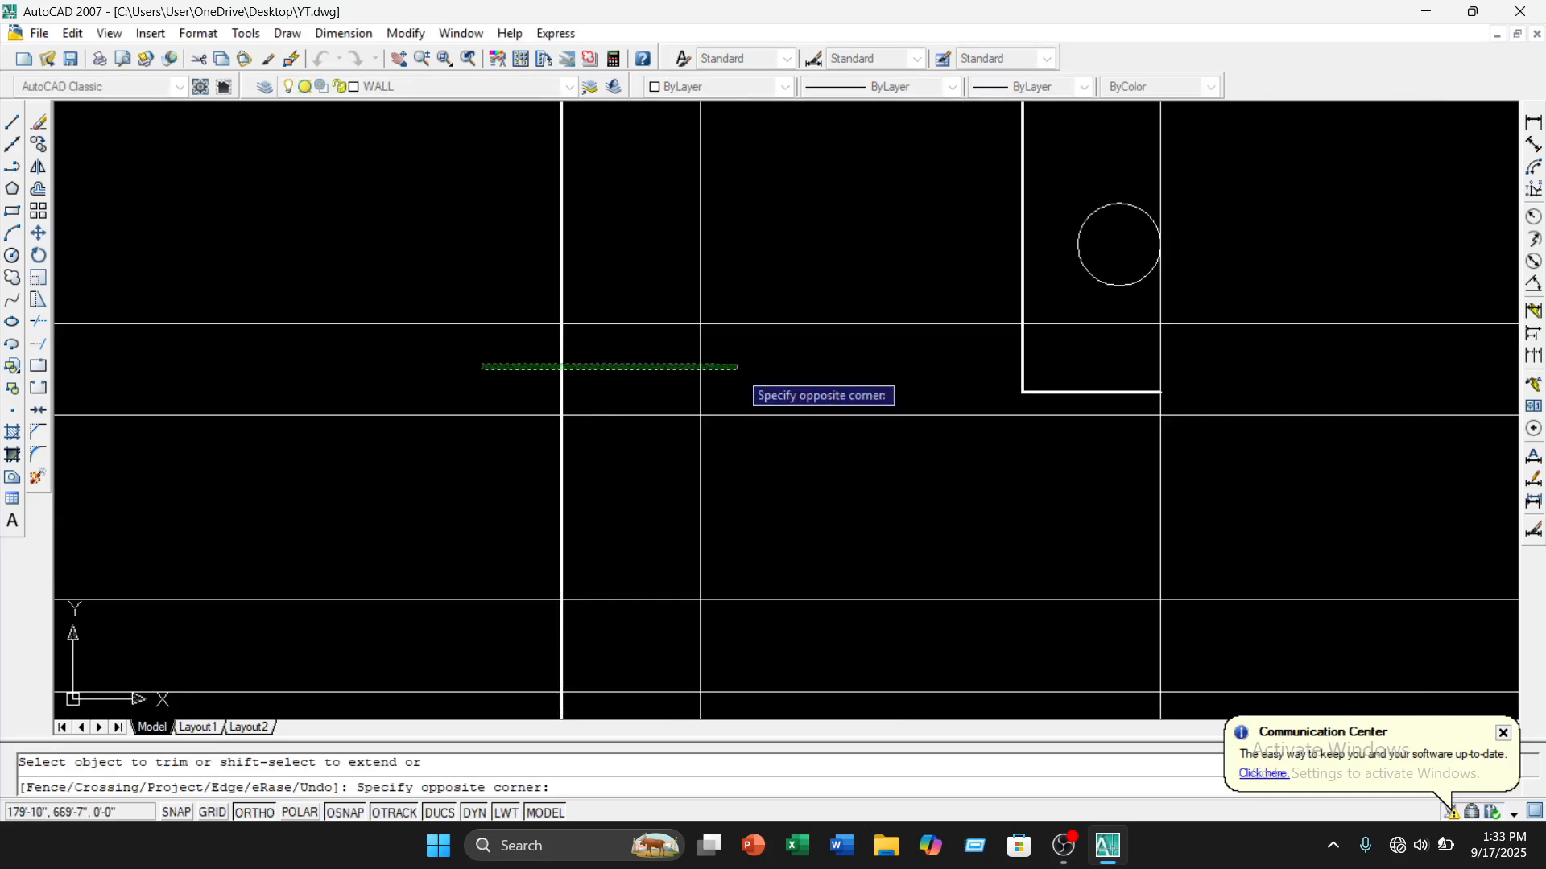
pyautogui.click(771, 367)
pyautogui.scroll(-2, 915, 493)
pyautogui.scroll(-2, 973, 472)
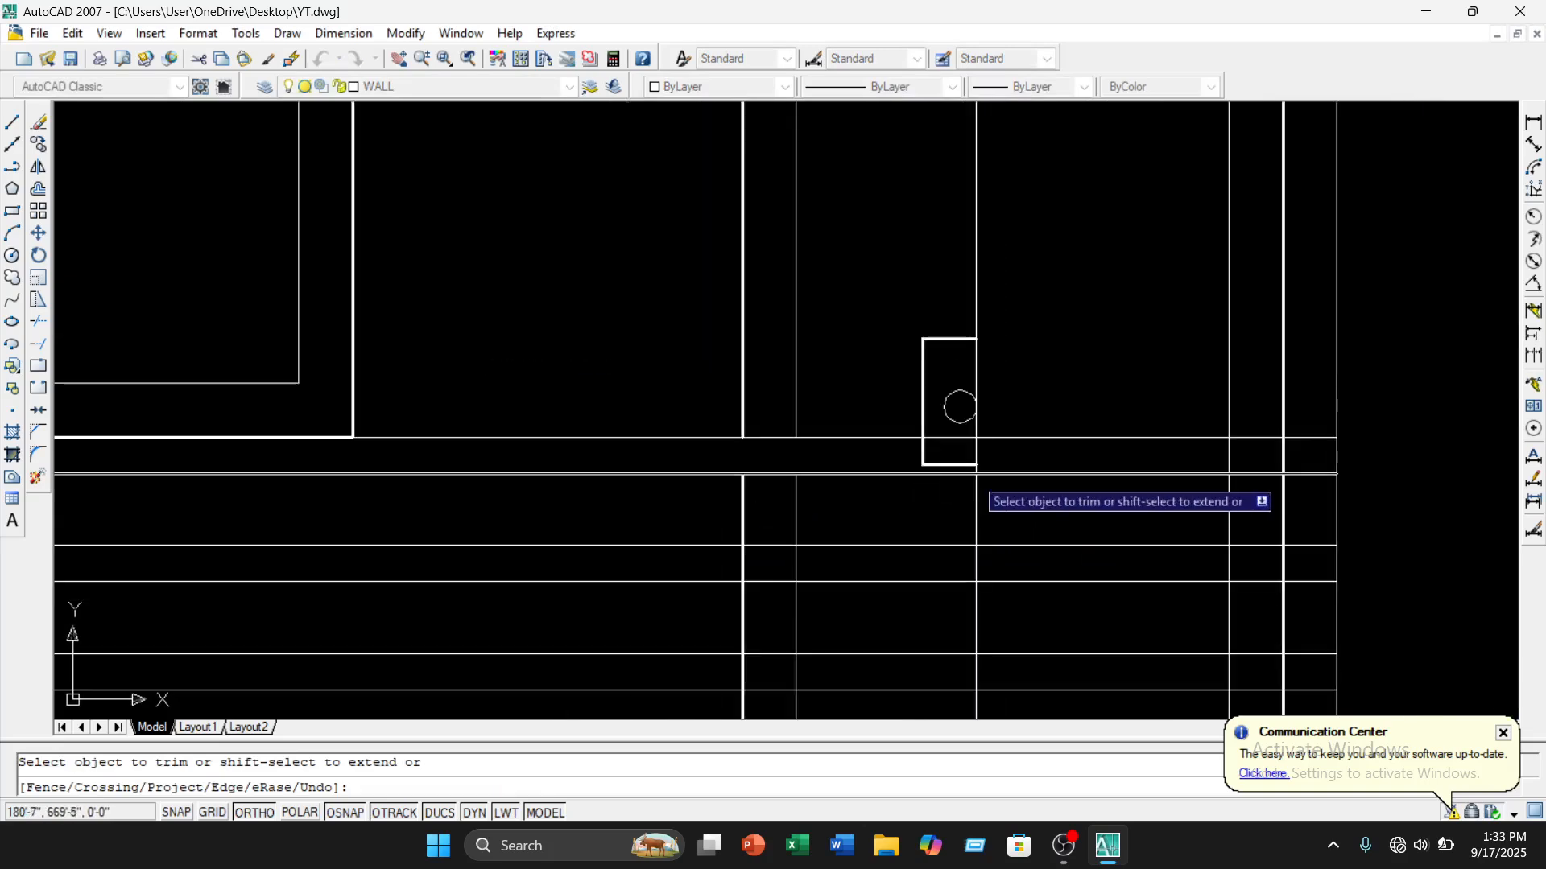
# Trim the door's leaf edge beside the handle and its two right jamb lines within the top band
pyautogui.scroll(4, 973, 475)
pyautogui.scroll(3, 973, 442)
pyautogui.scroll(-2, 974, 439)
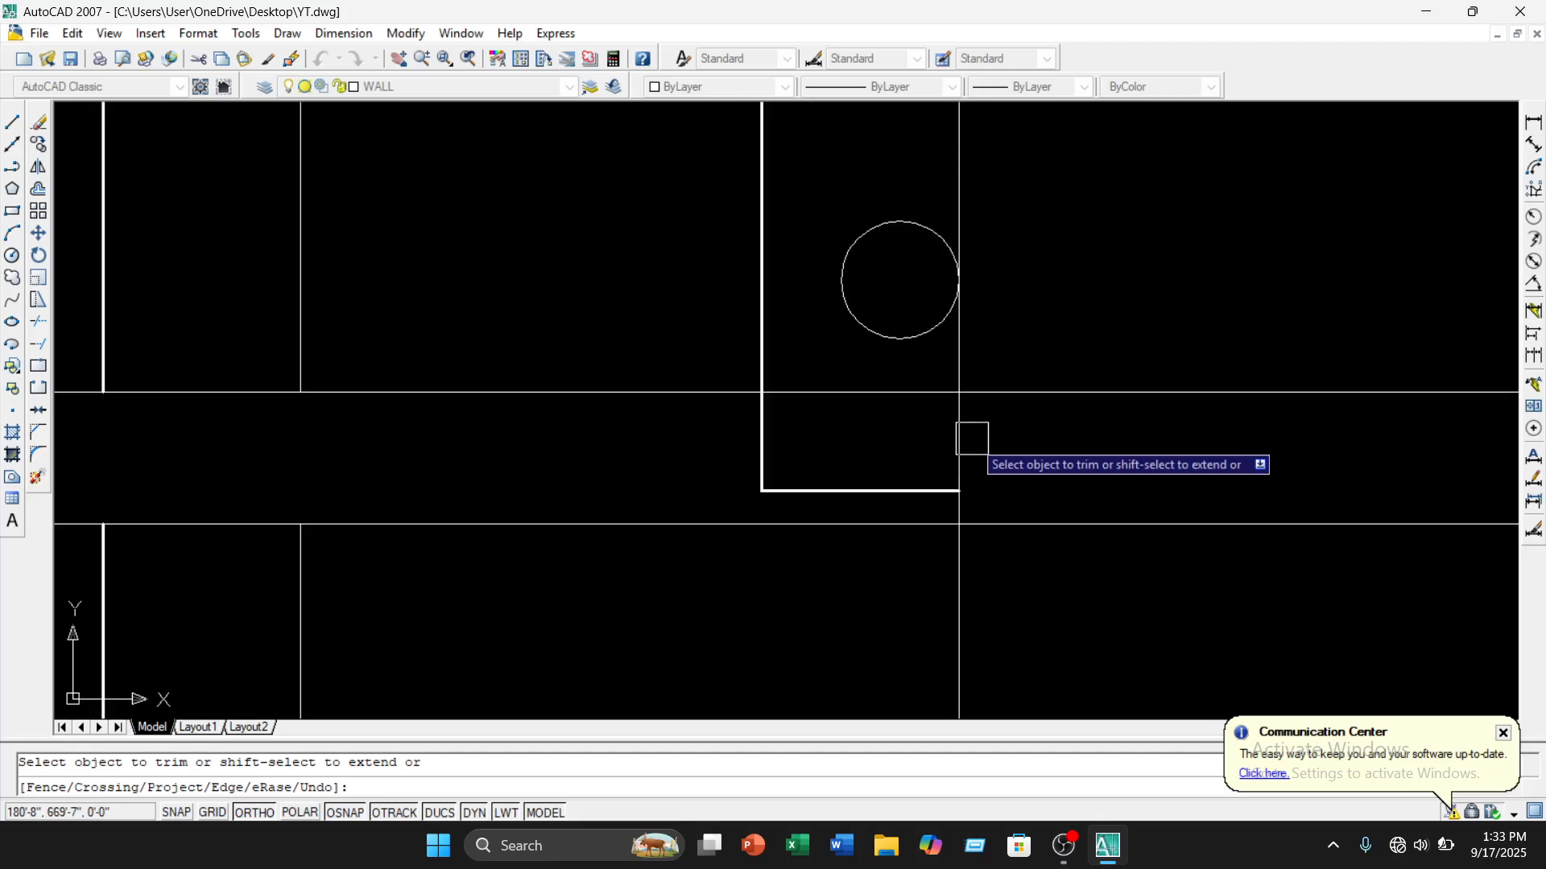
pyautogui.scroll(3, 970, 438)
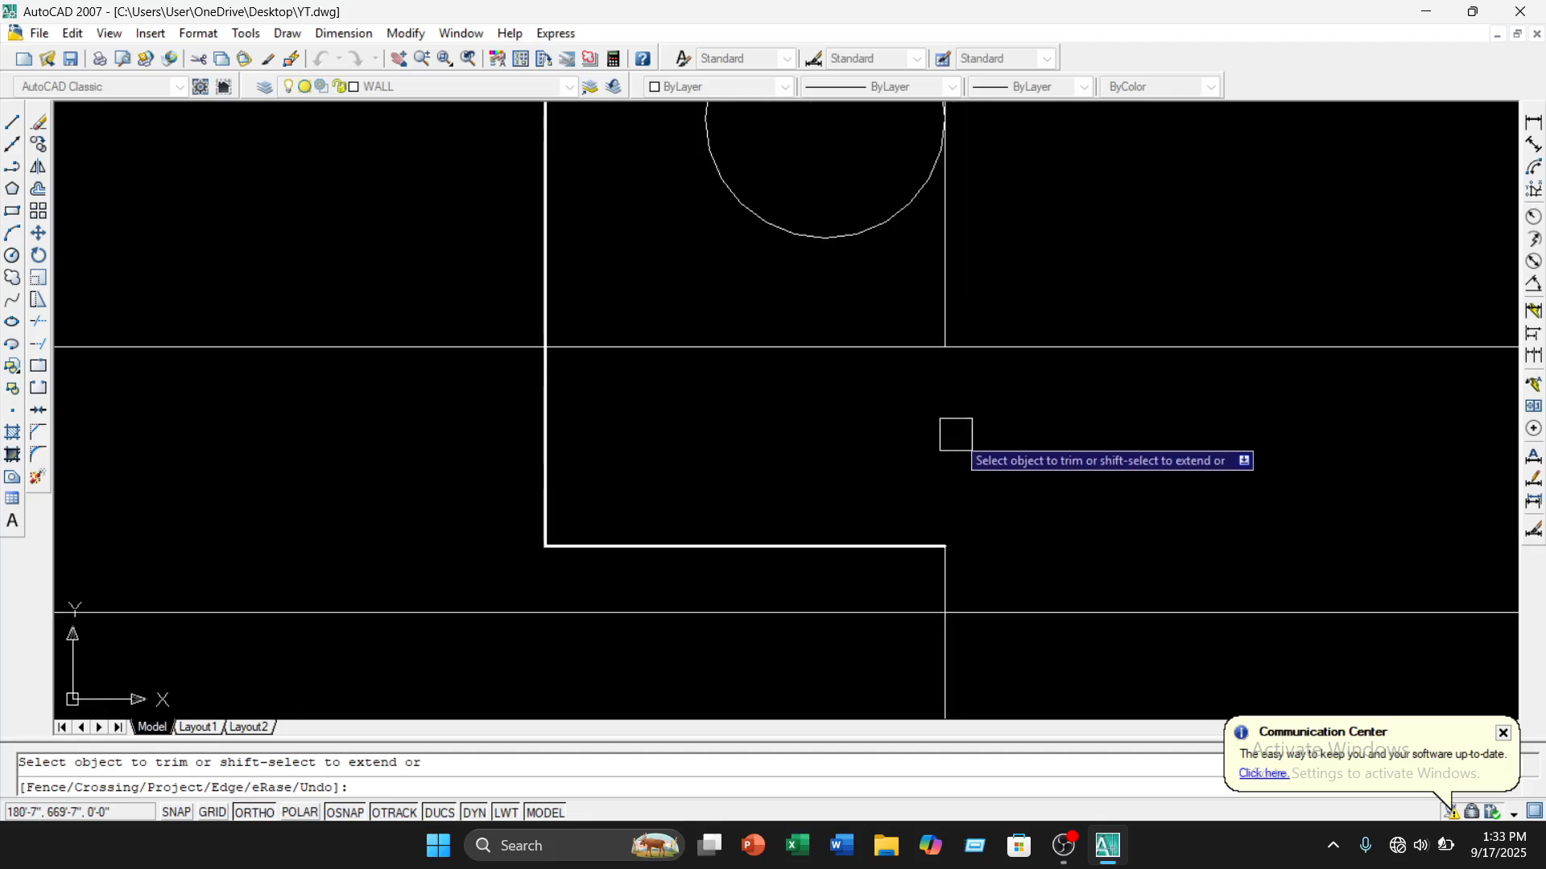
pyautogui.scroll(-6, 1034, 507)
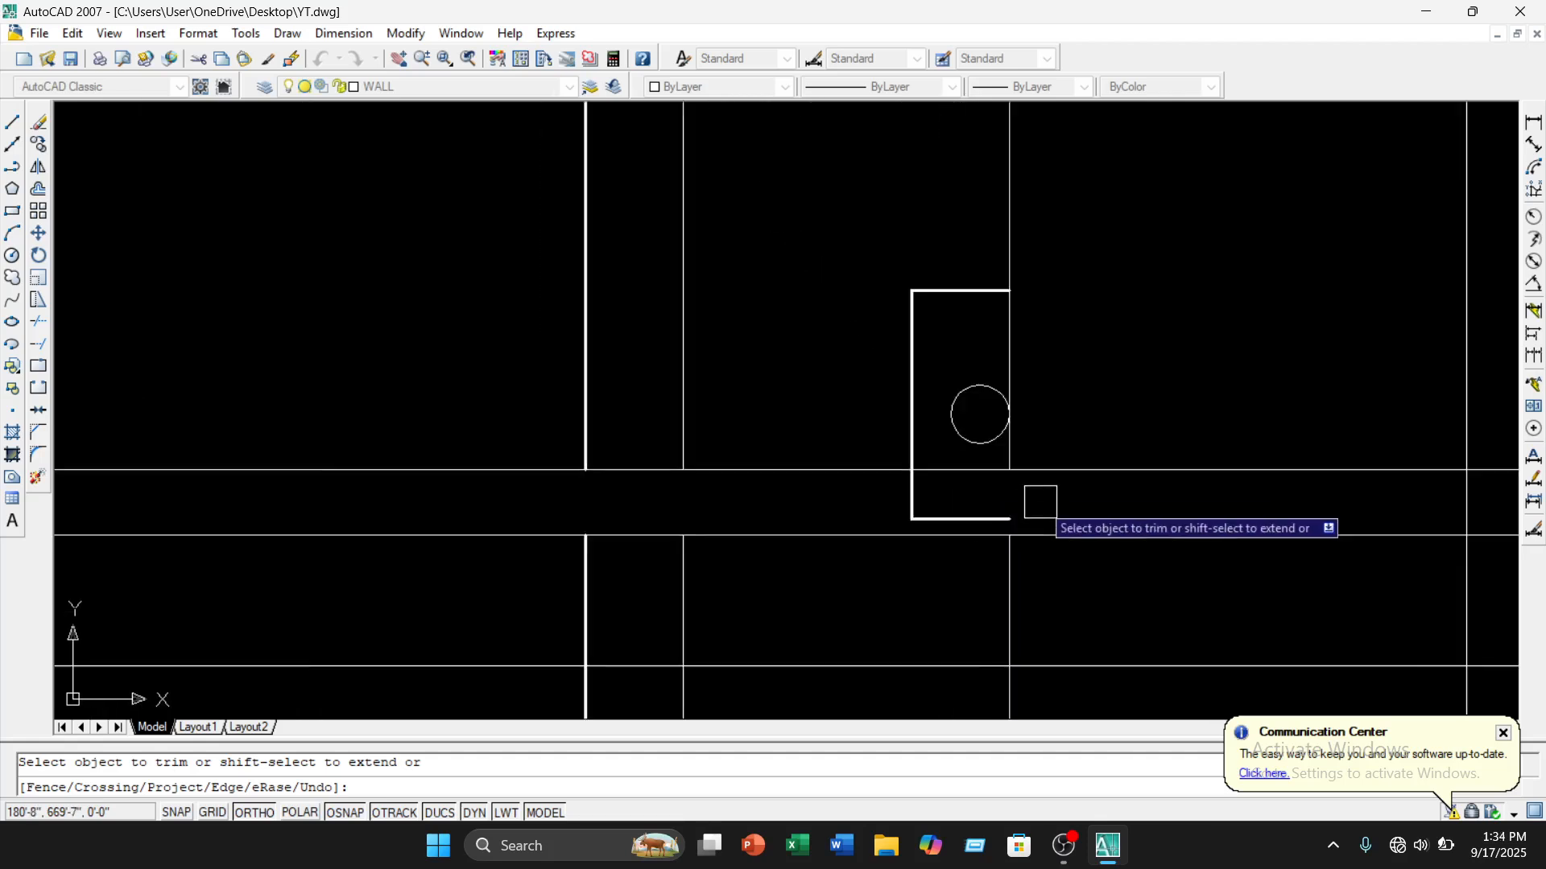
pyautogui.scroll(-2, 1022, 501)
pyautogui.moveTo(1001, 499); pyautogui.dragTo(961, 500, button='middle')
pyautogui.scroll(3, 1268, 502)
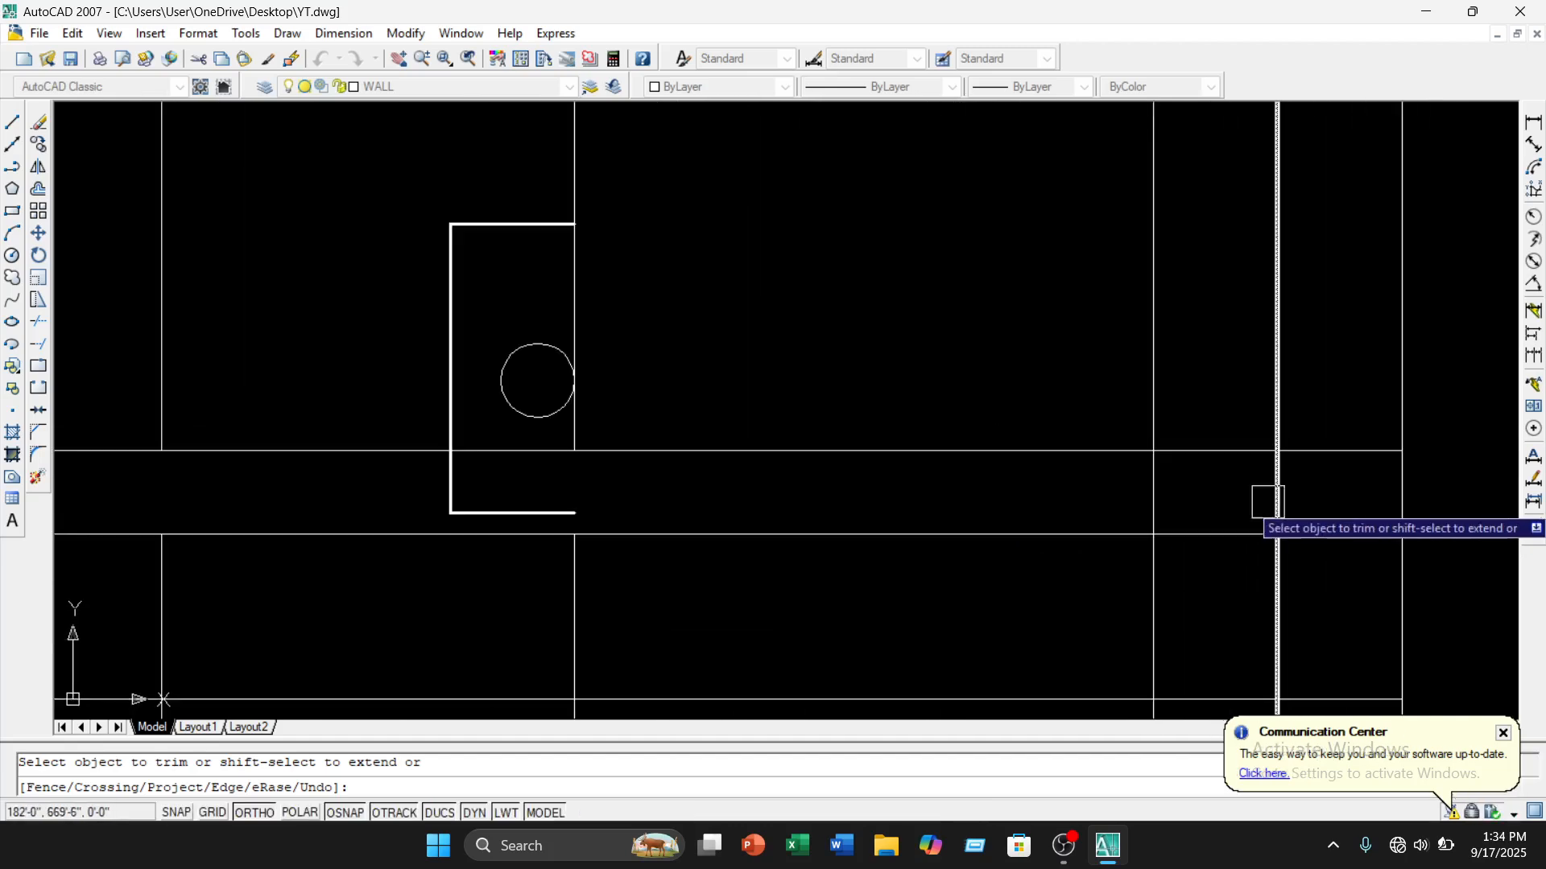
pyautogui.click(1333, 486)
pyautogui.click(1077, 505)
# Trim the door's left jamb lines, leaf edge and right jamb lines where they cross the middle band
pyautogui.scroll(-5, 1115, 467)
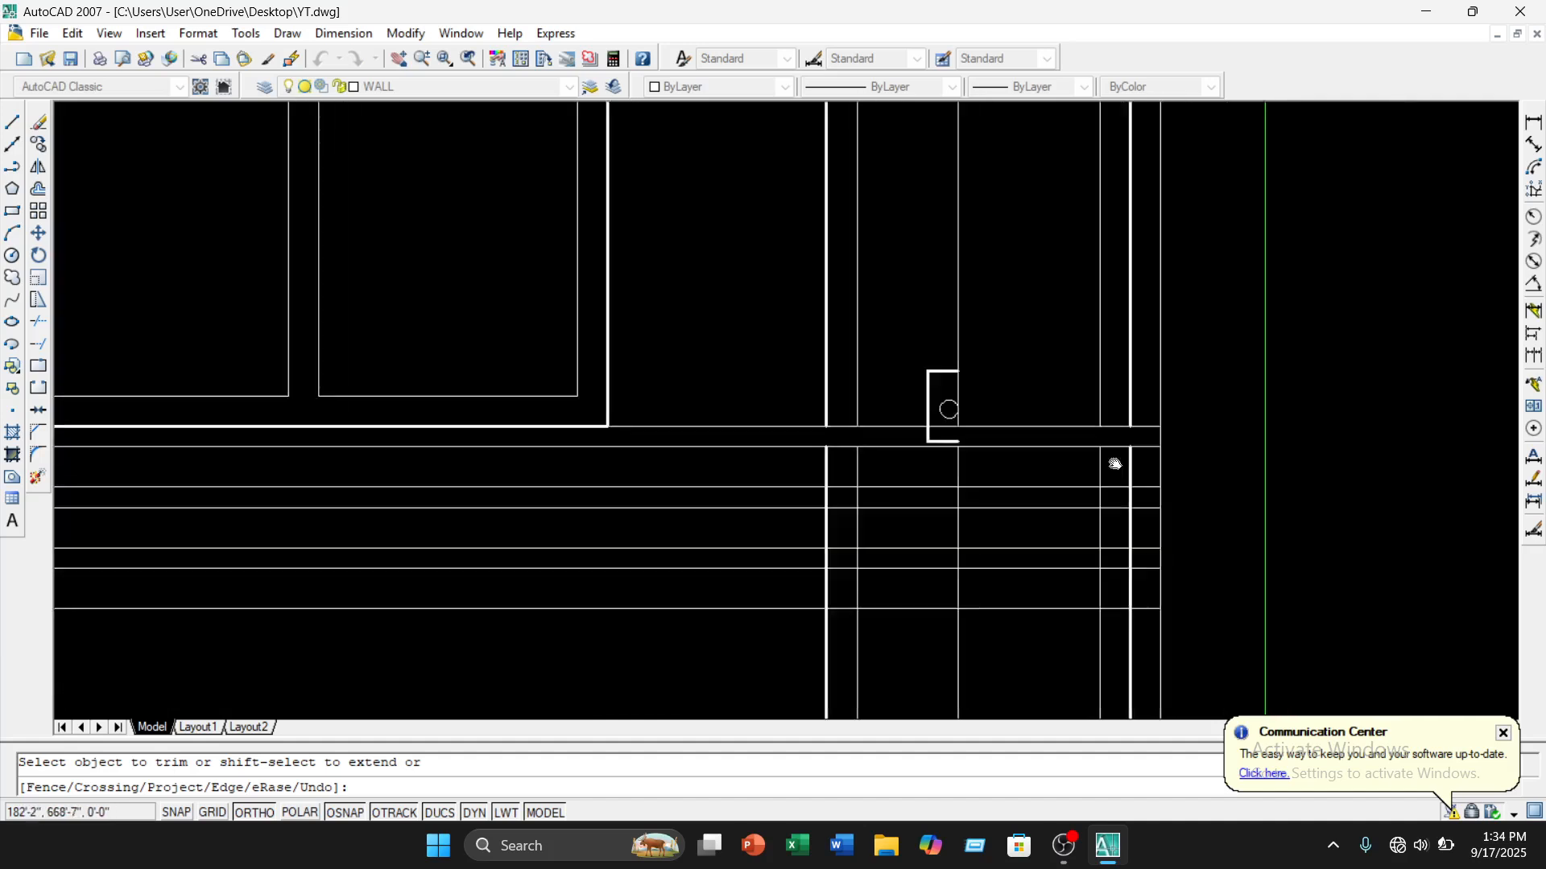
pyautogui.scroll(4, 954, 442)
pyautogui.click(1010, 479)
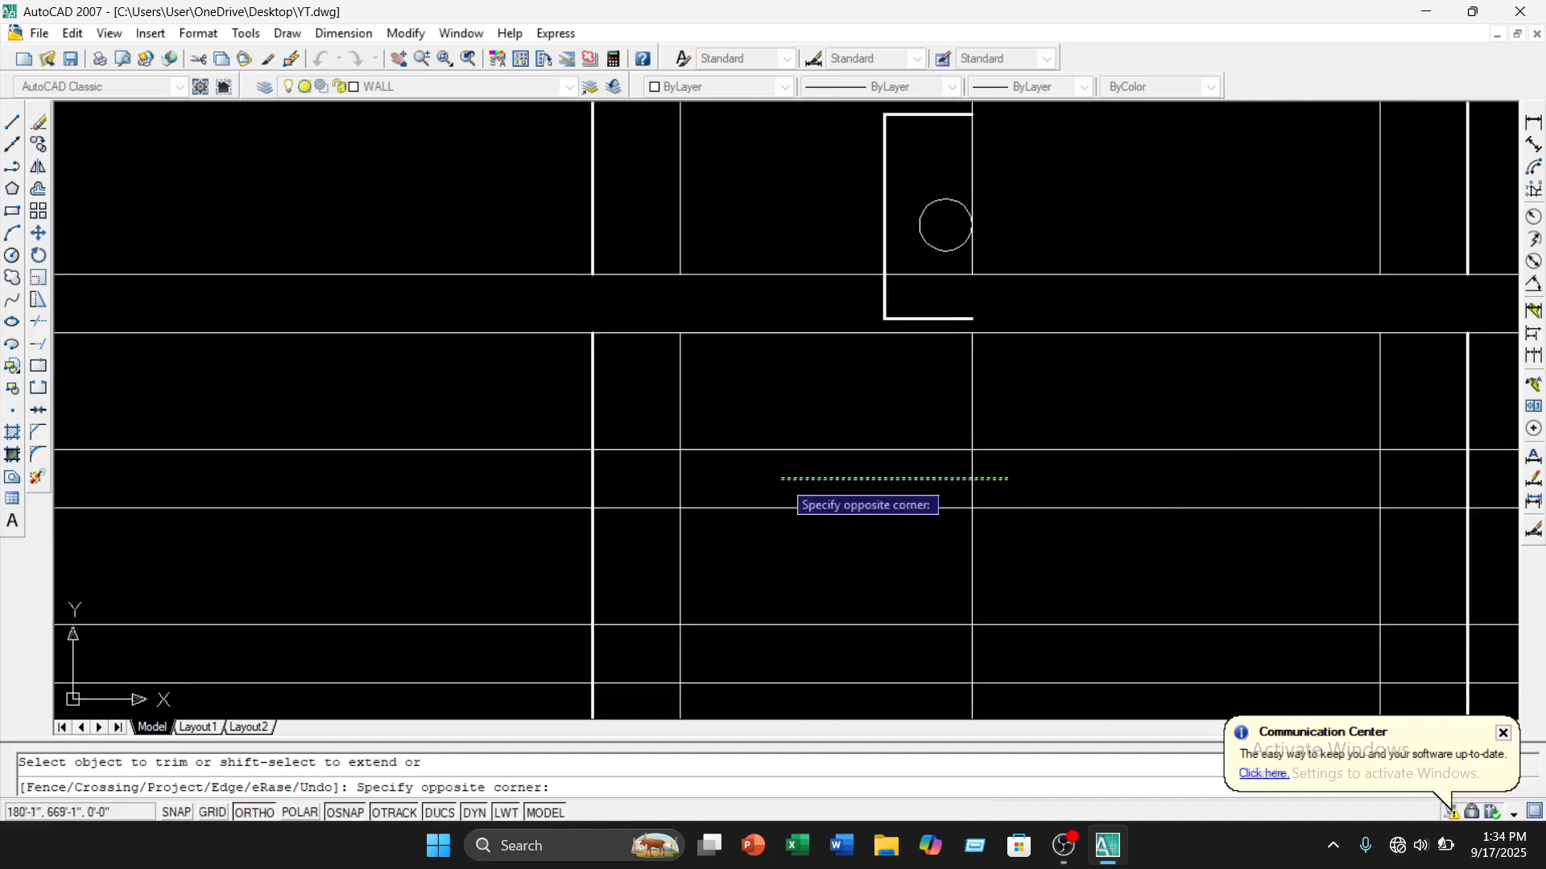
pyautogui.click(518, 480)
pyautogui.scroll(-2, 1162, 507)
pyautogui.moveTo(1162, 507); pyautogui.dragTo(974, 507, button='middle')
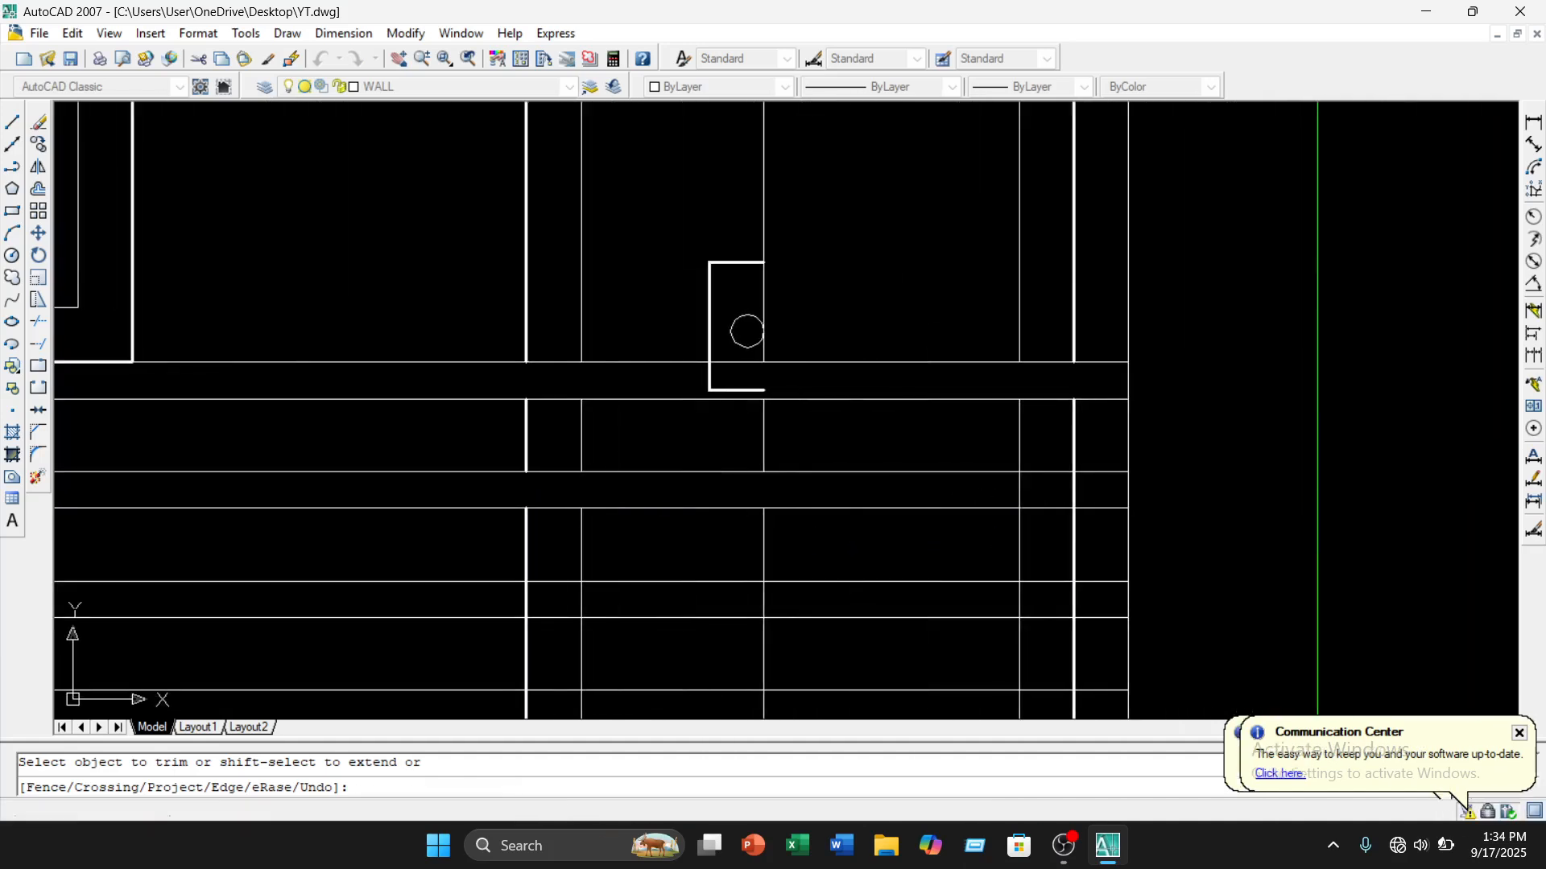
pyautogui.scroll(-2, 1052, 502)
pyautogui.click(1149, 462)
pyautogui.click(787, 463)
# Trim all of the door's vertical lines where they cross the lowest band
pyautogui.scroll(3, 809, 471)
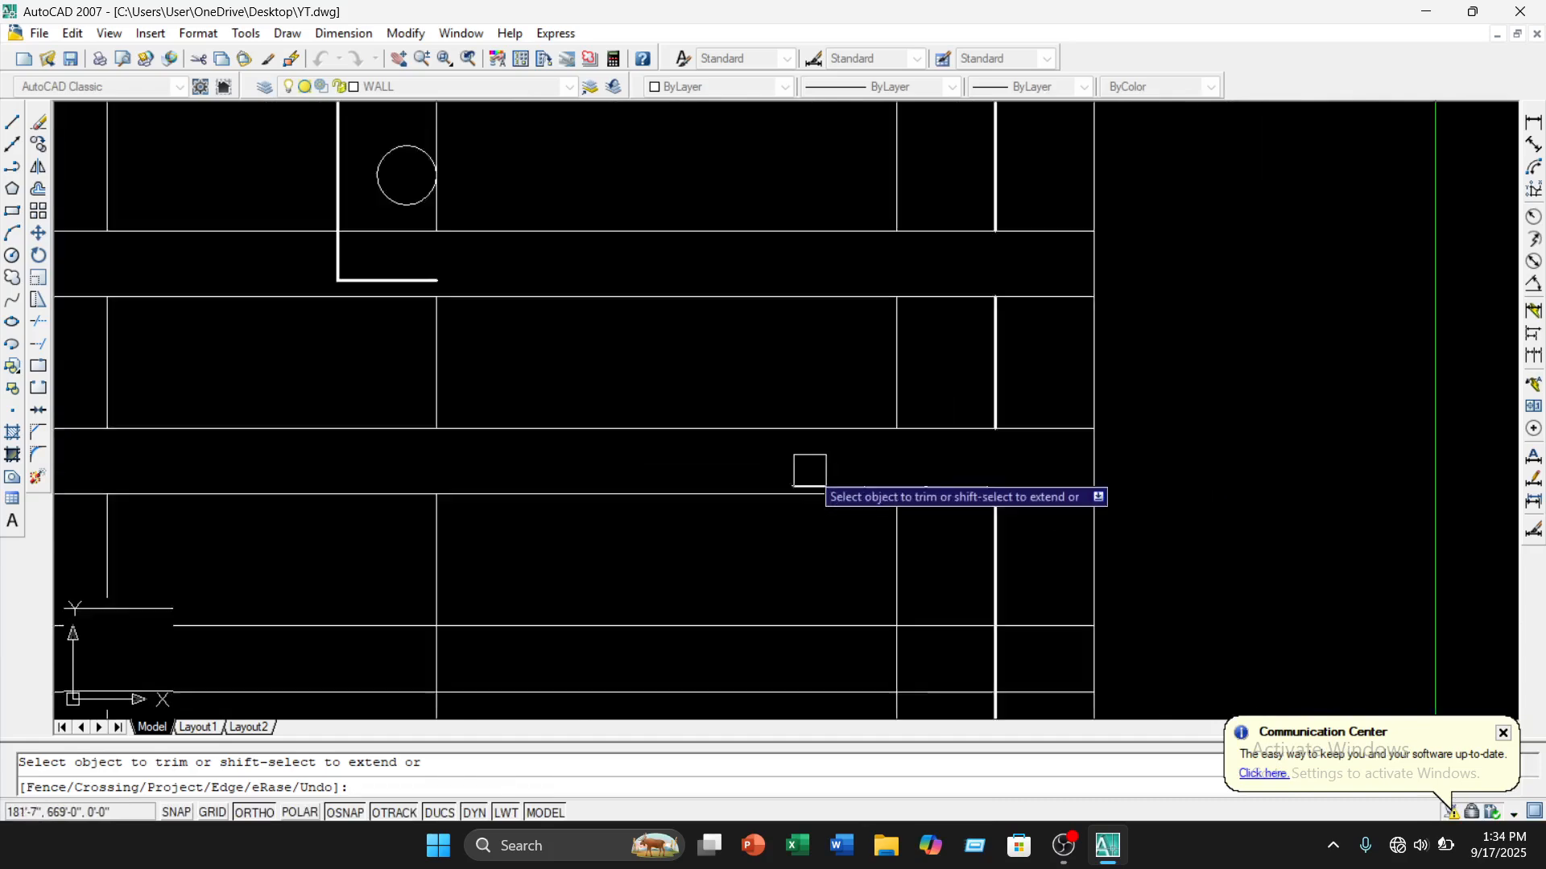
pyautogui.scroll(-4, 809, 470)
pyautogui.scroll(3, 904, 442)
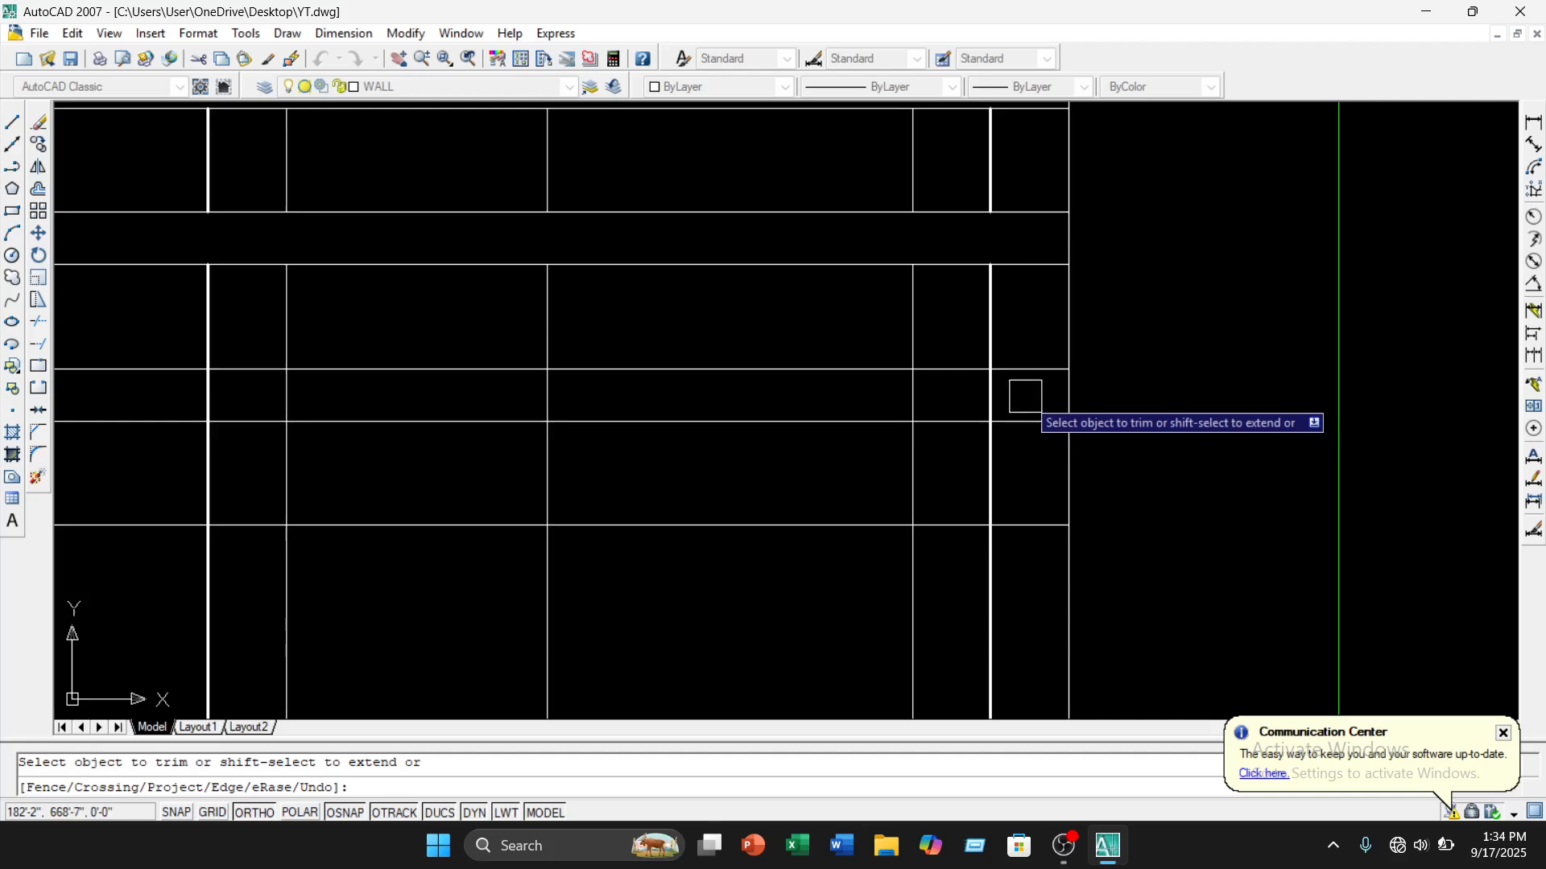
pyautogui.click(1025, 396)
pyautogui.click(196, 403)
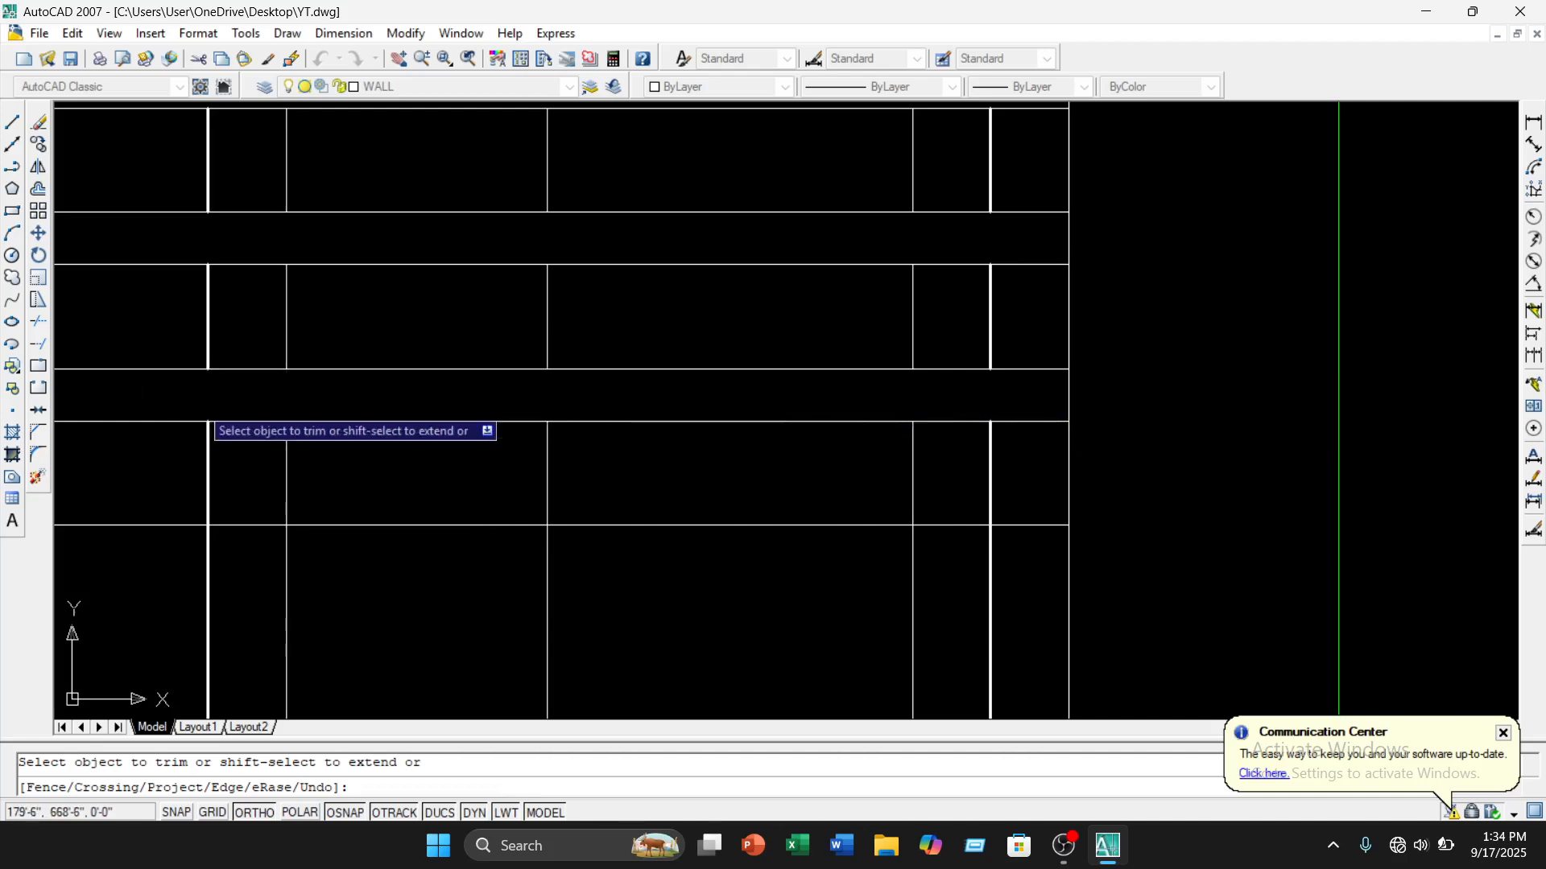
# Finish trimming, then erase the old door handle outline together with its knob circle
pyautogui.scroll(2, 683, 564)
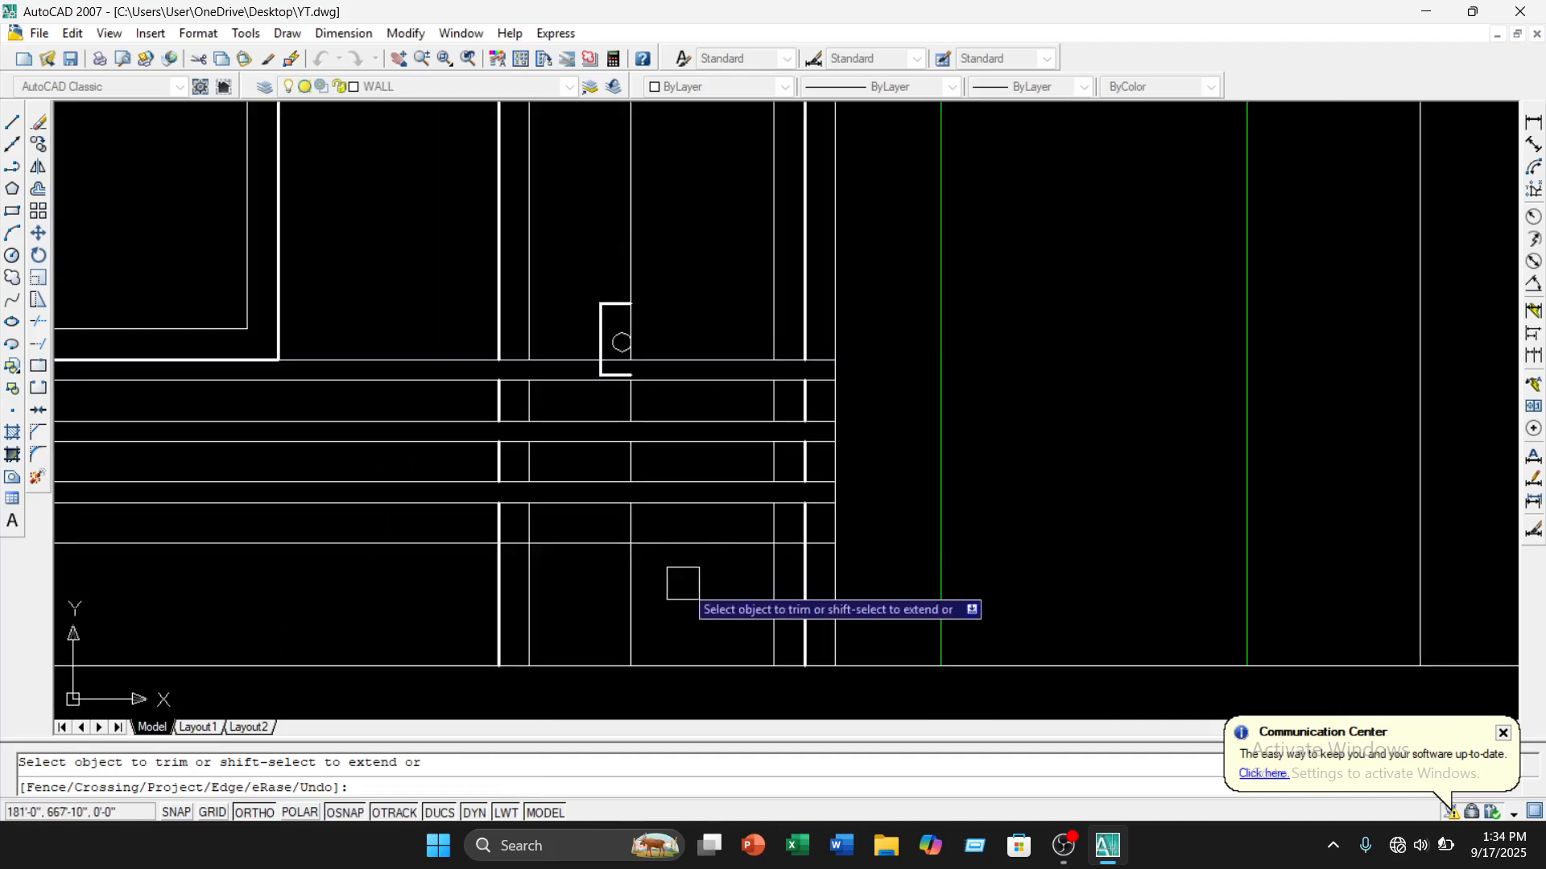
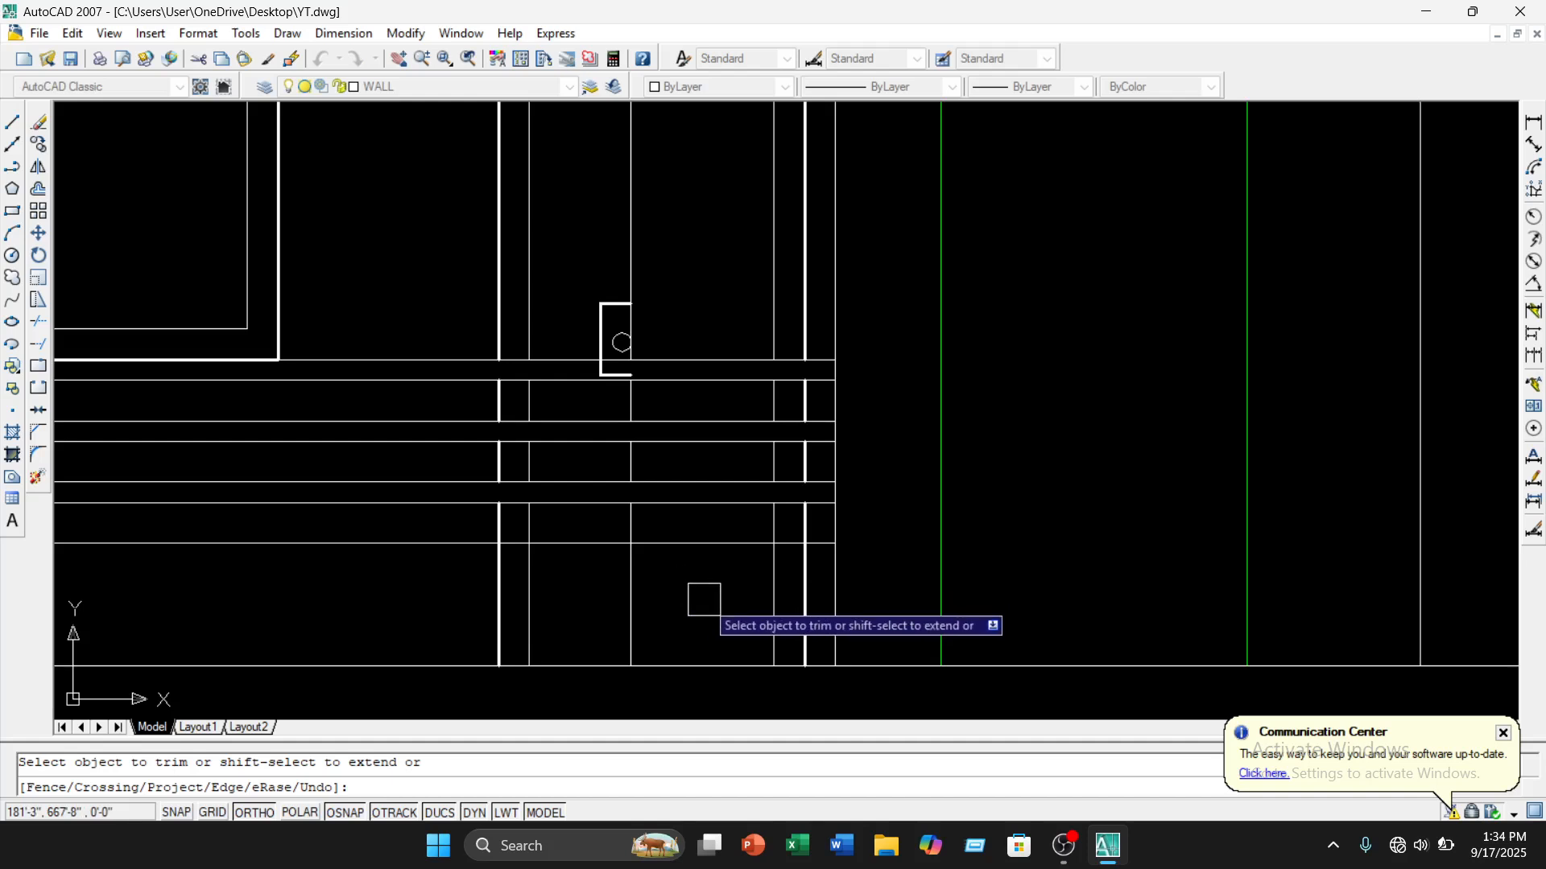
pyautogui.press('Escape')
pyautogui.scroll(2, 616, 346)
pyautogui.click(596, 346)
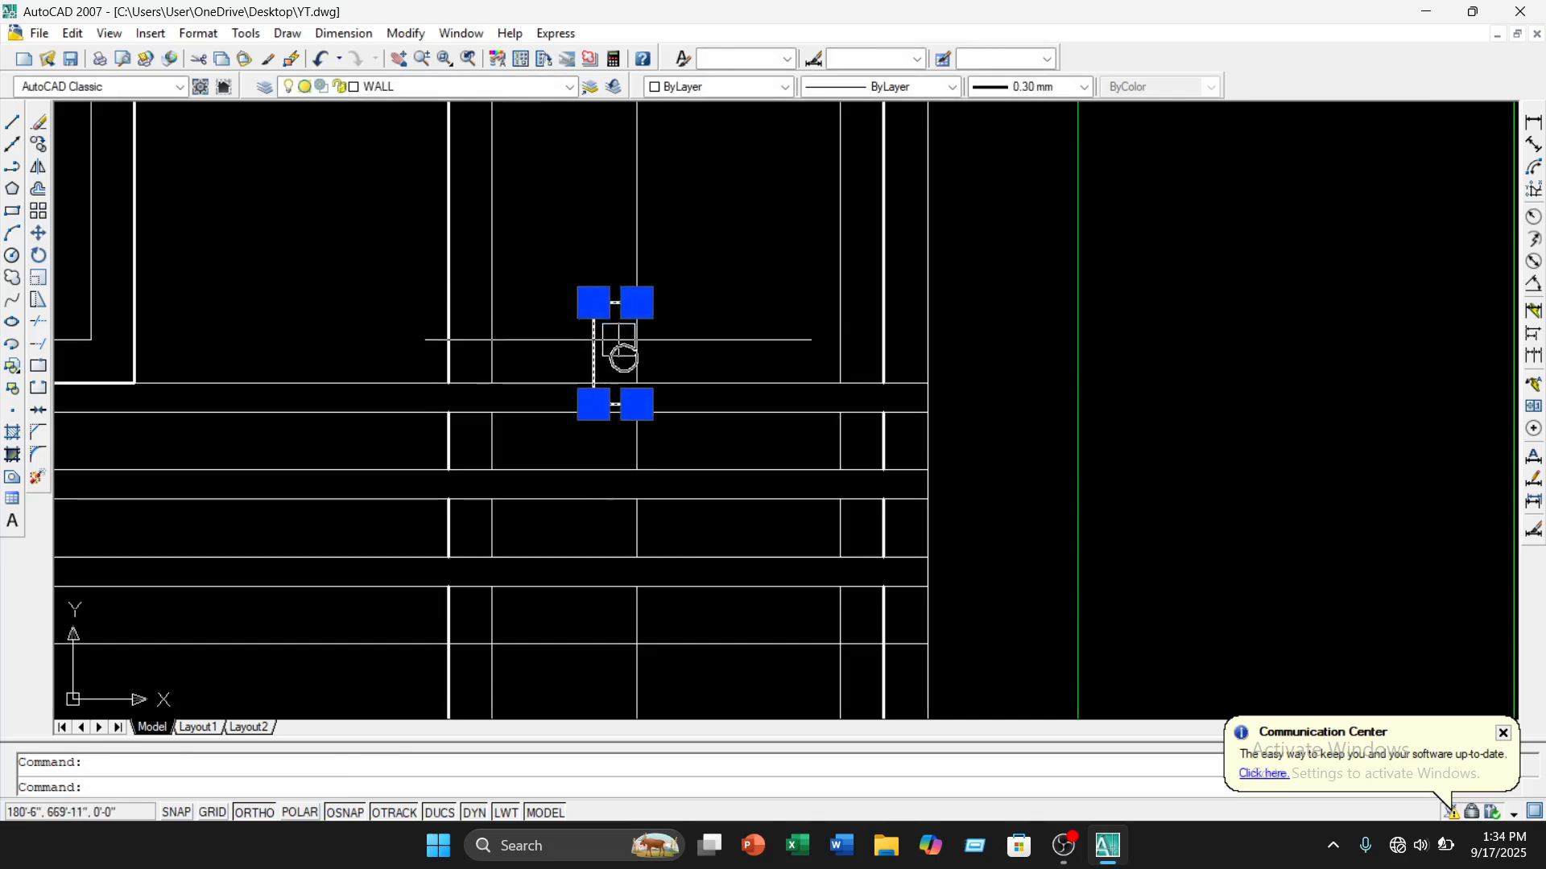
pyautogui.click(619, 340)
pyautogui.click(39, 121)
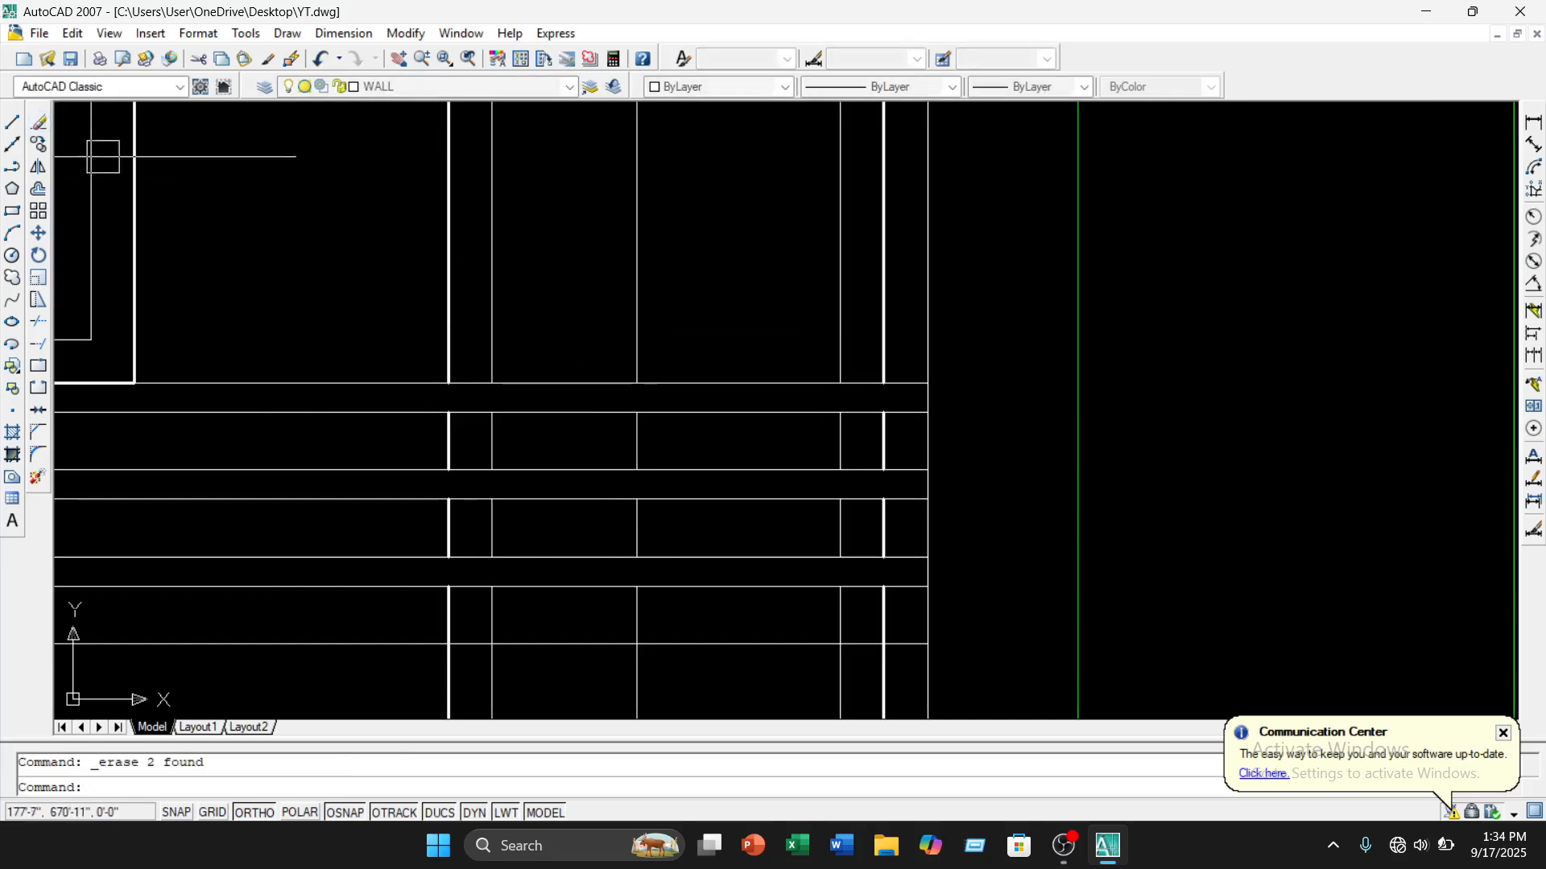
# Draw a new handle outline as a polyline from the door's leaf edge: 3" left, 7" down and 3" back right
pyautogui.scroll(-3, 411, 248)
pyautogui.moveTo(410, 249); pyautogui.dragTo(528, 383, button='middle')
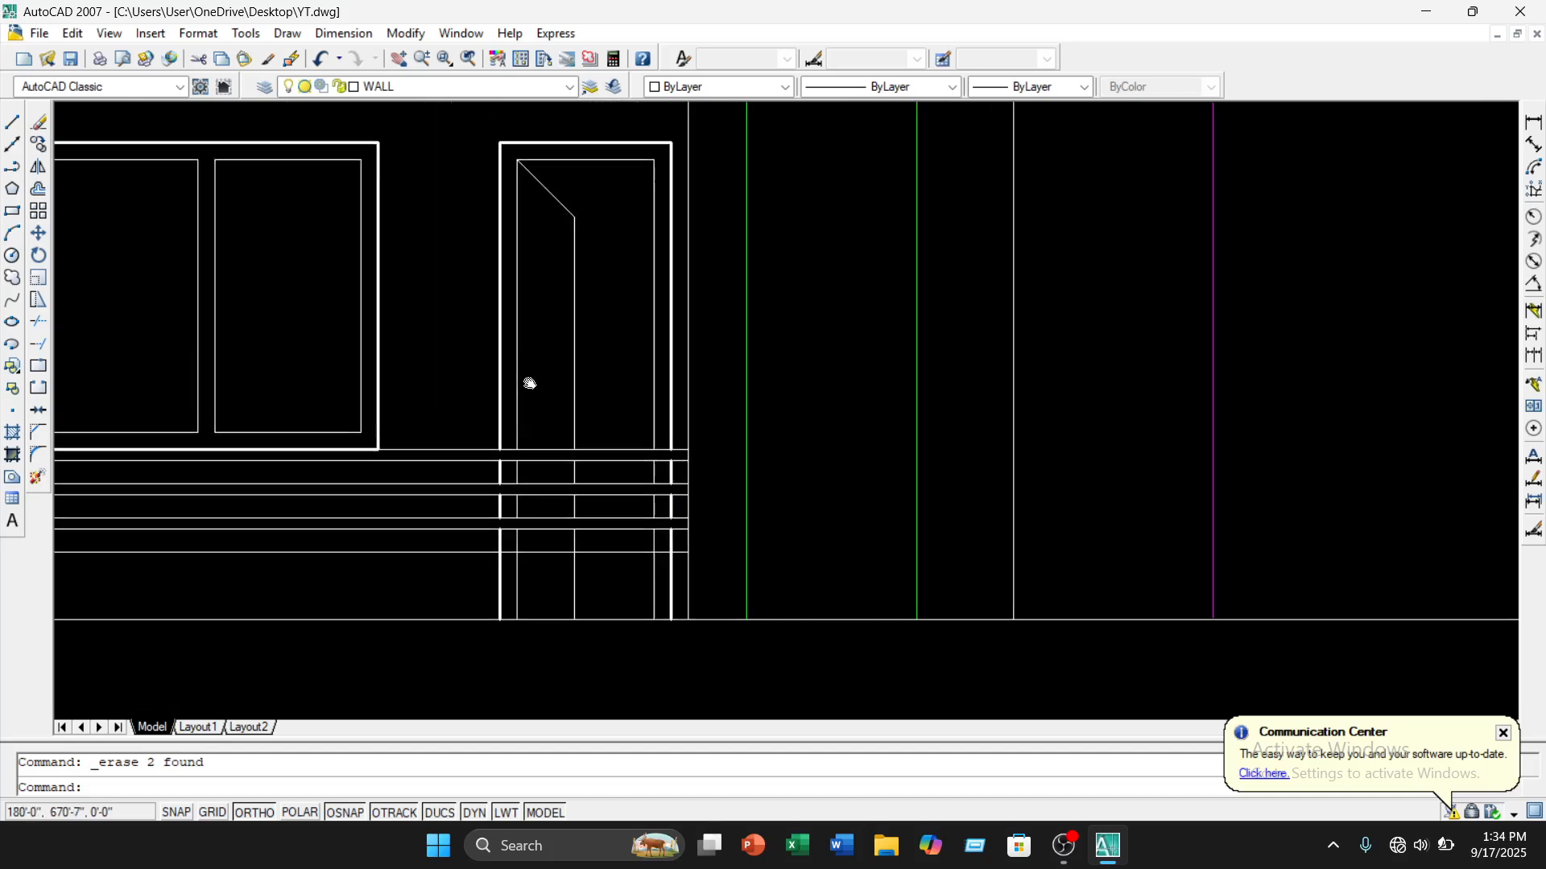
pyautogui.click(11, 167)
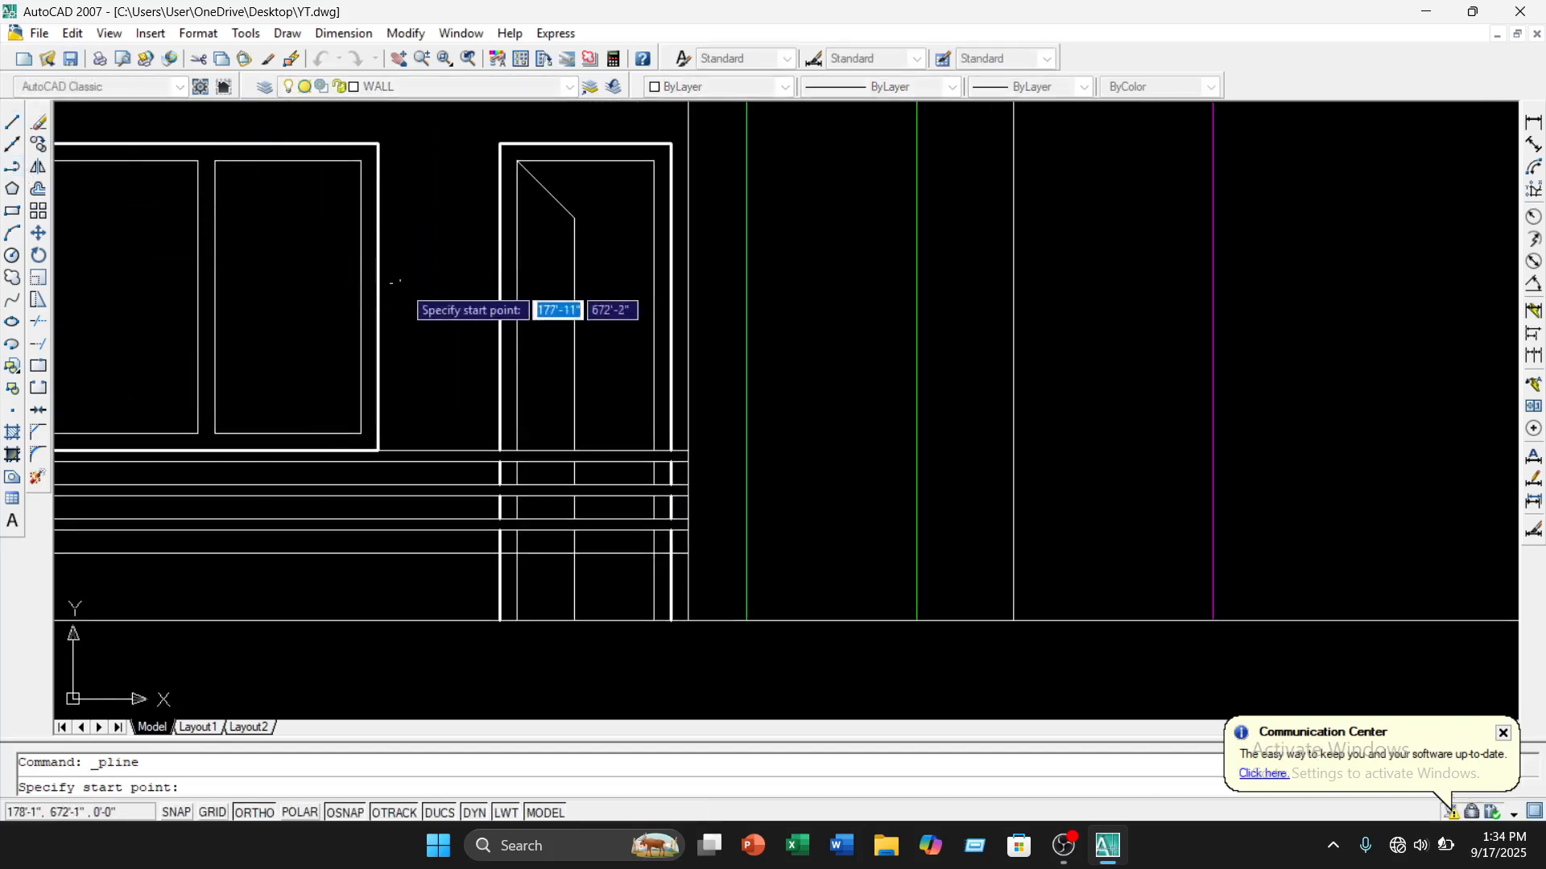
pyautogui.click(574, 333)
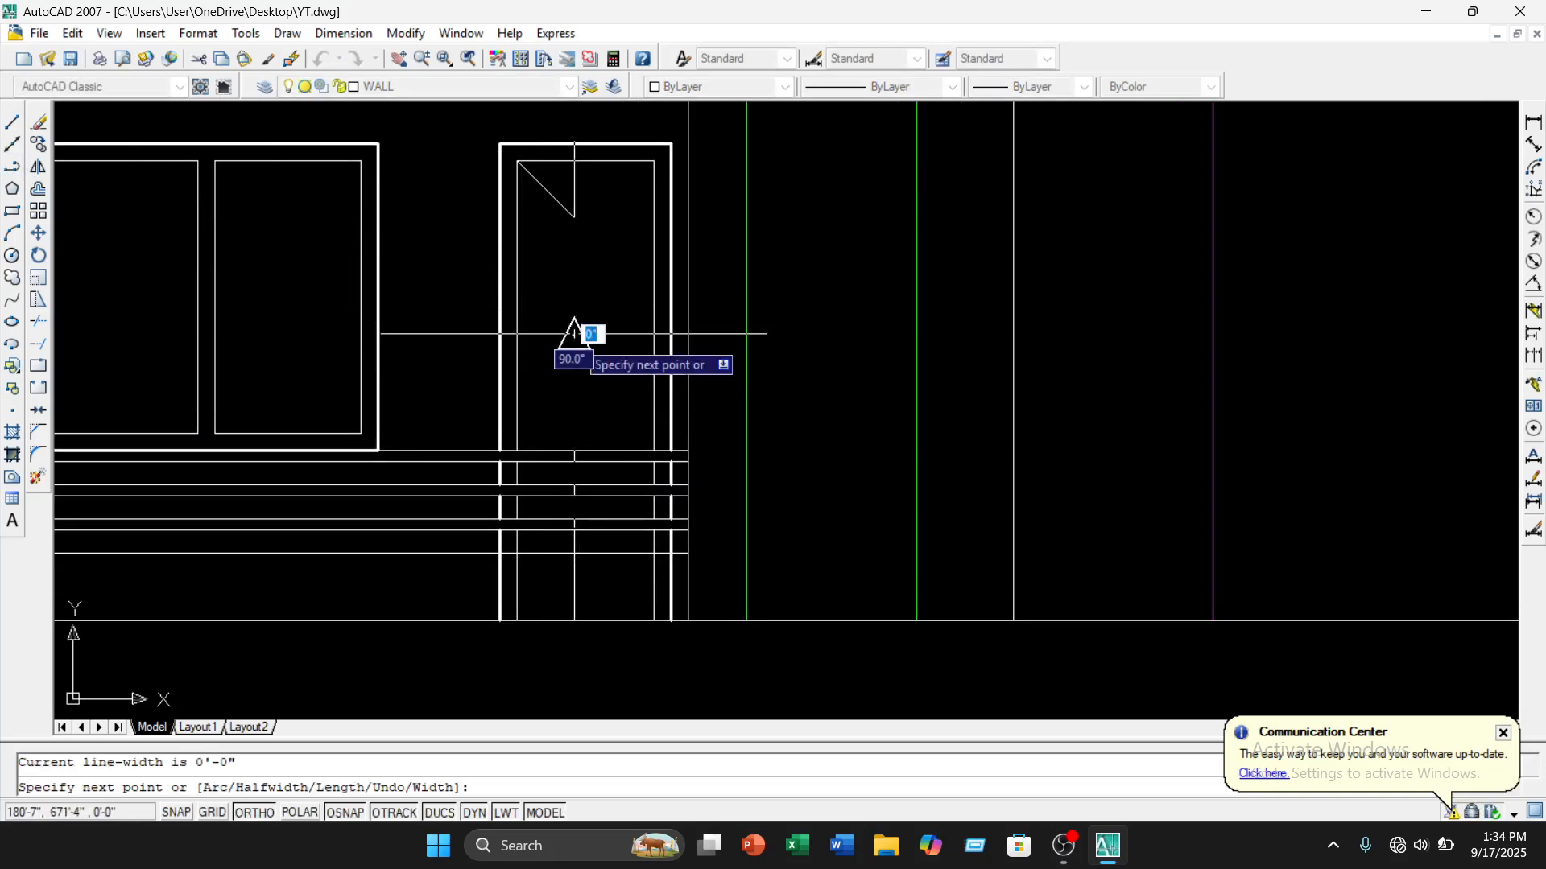
pyautogui.write('3')
pyautogui.press('Return')
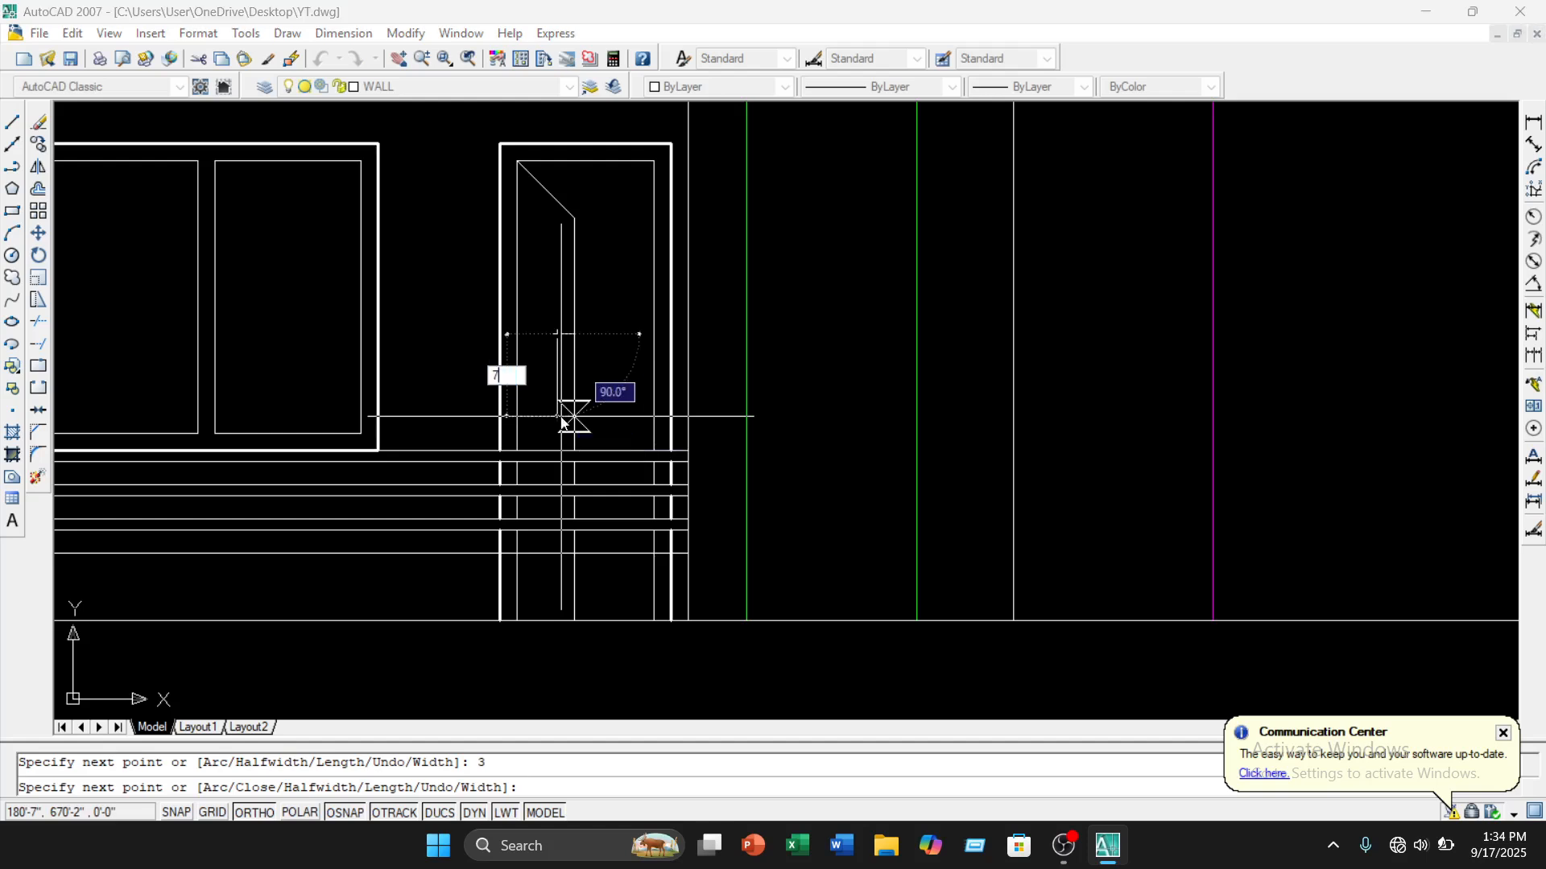
pyautogui.write('7')
pyautogui.press('Return')
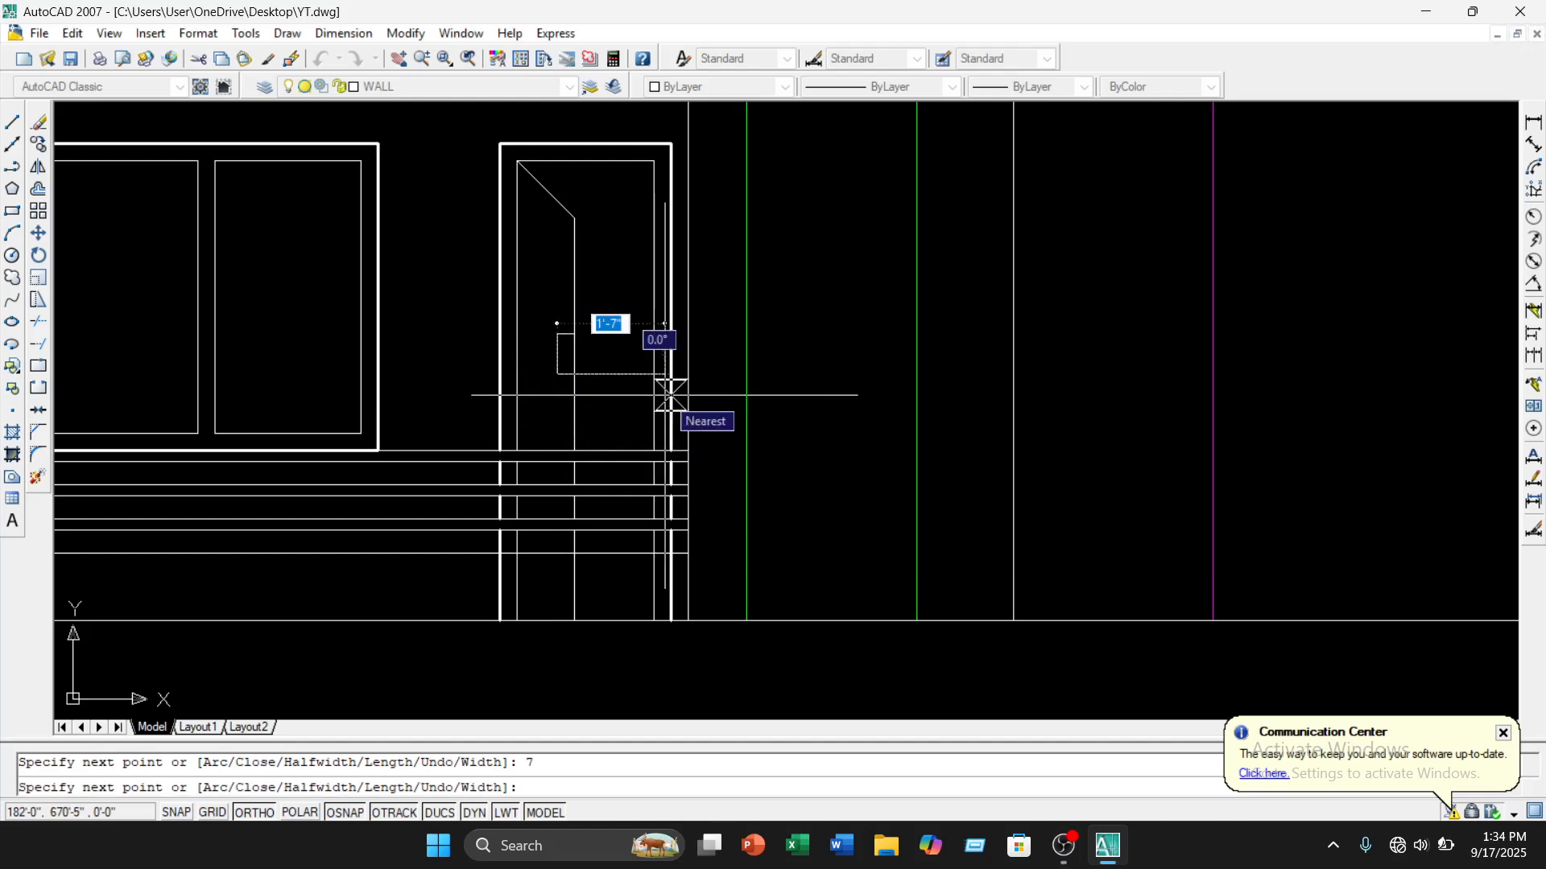
pyautogui.write('3')
pyautogui.press('Return')
pyautogui.press('Escape')
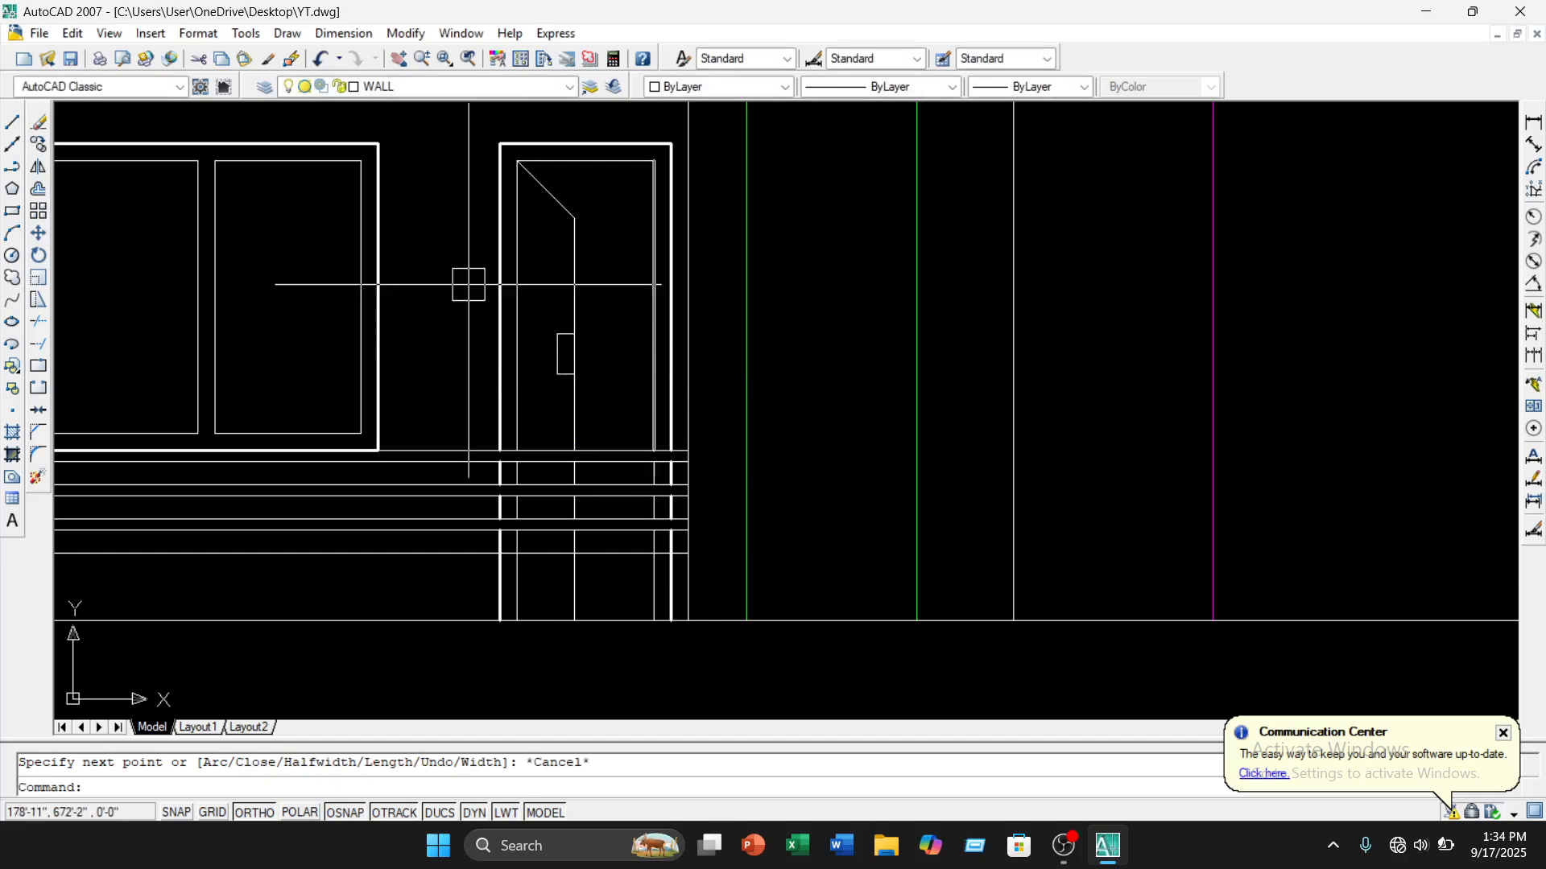
# Draw a knob circle with a radius of about 1" inside the handle outline
pyautogui.click(11, 255)
pyautogui.scroll(5, 588, 357)
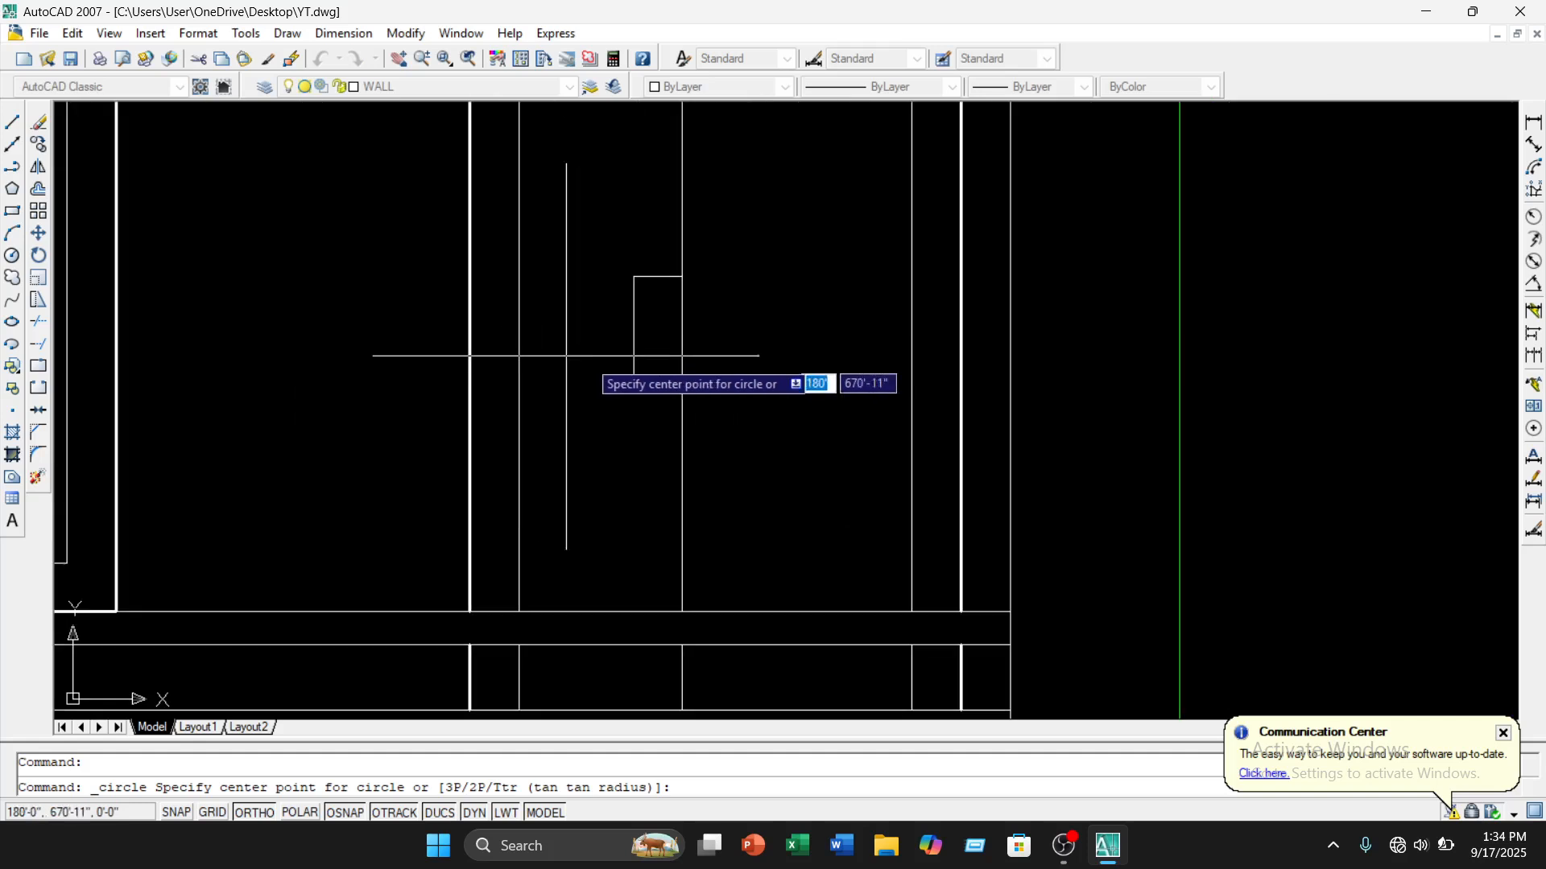
pyautogui.click(661, 336)
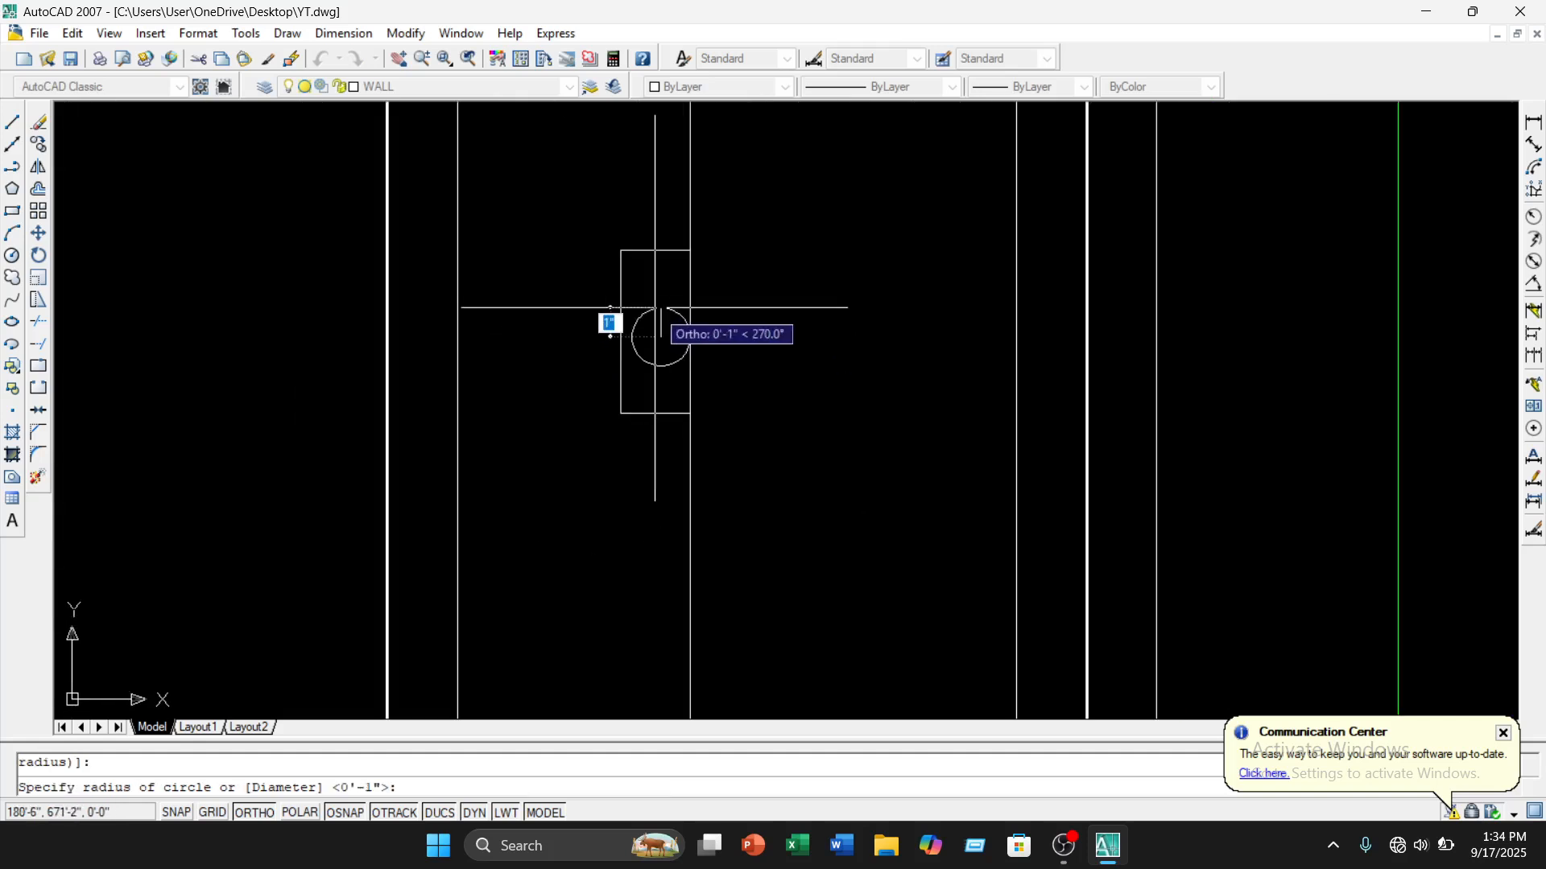
pyautogui.click(655, 312)
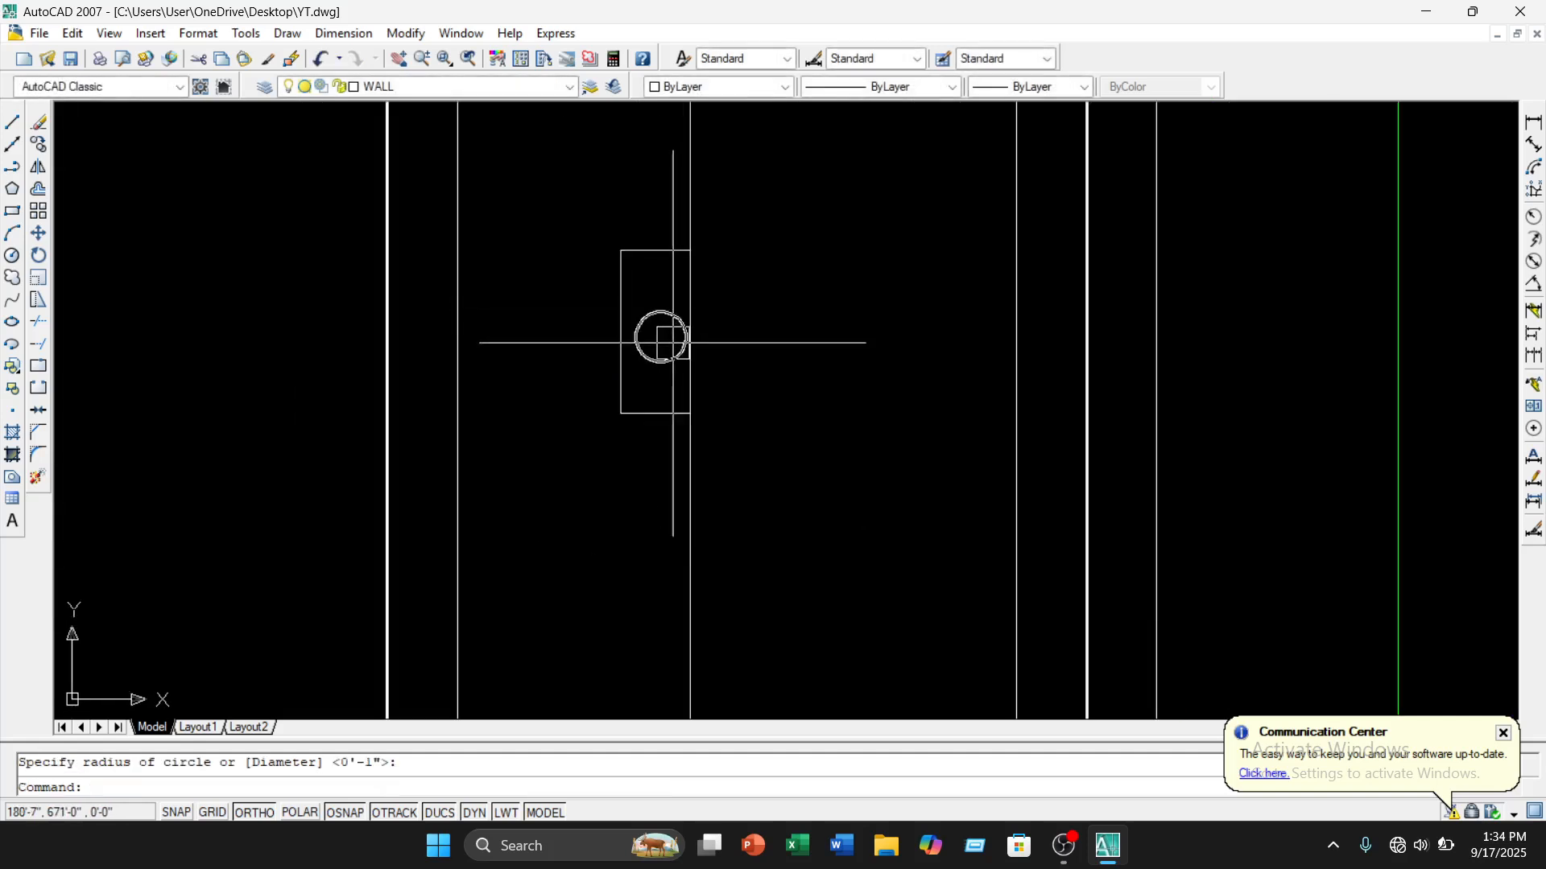
# Move the knob circle horizontally by its right edge until it touches the door's leaf edge
pyautogui.click(660, 337)
pyautogui.press('m')
pyautogui.press('Return')
pyautogui.scroll(3, 660, 336)
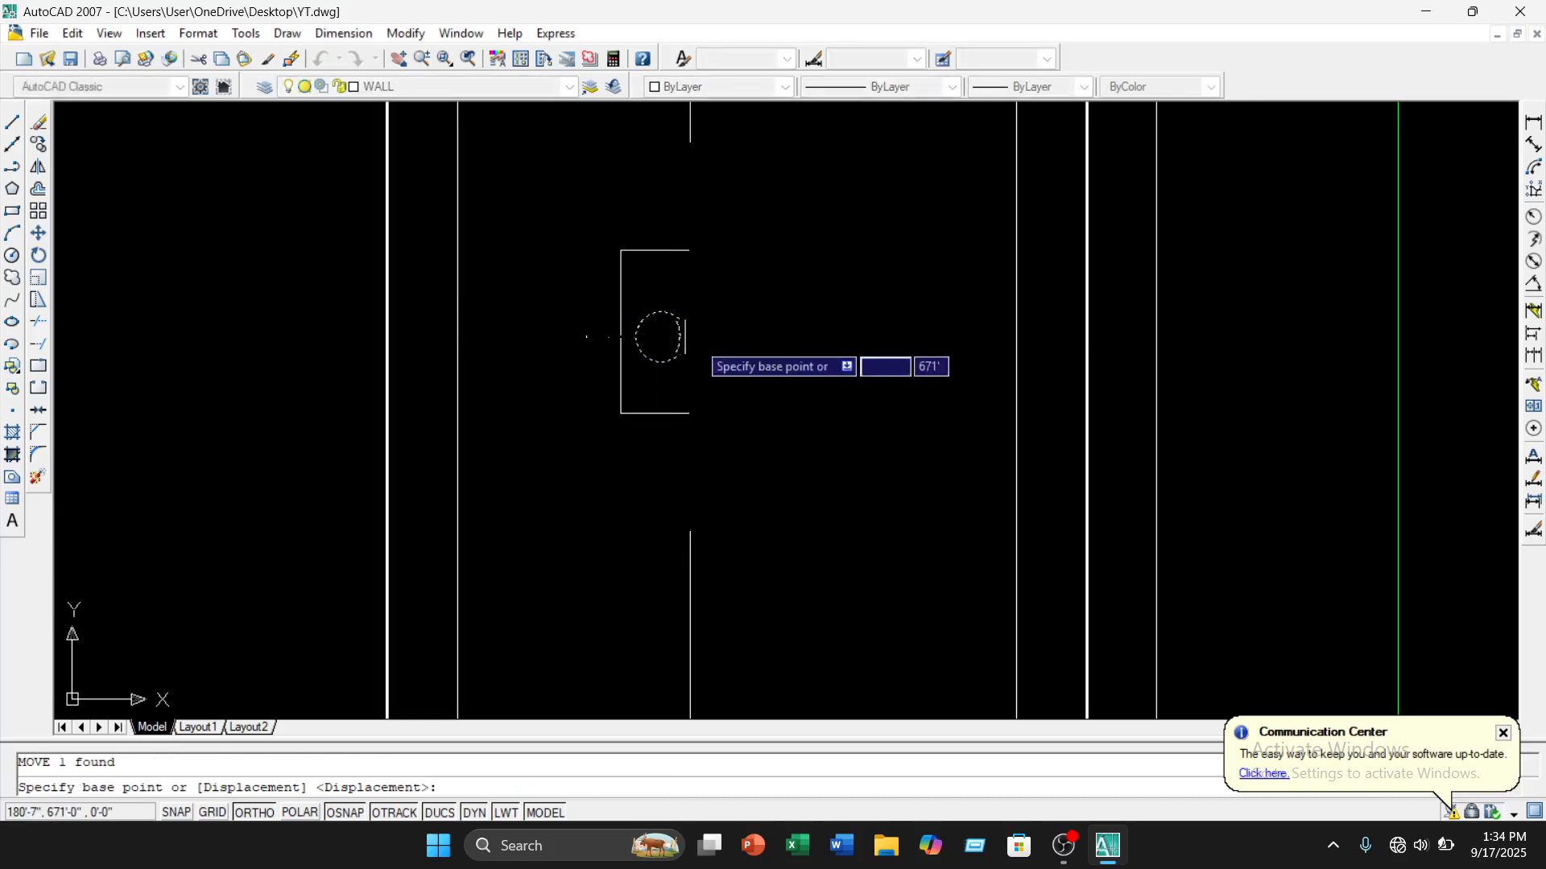
pyautogui.scroll(4, 665, 337)
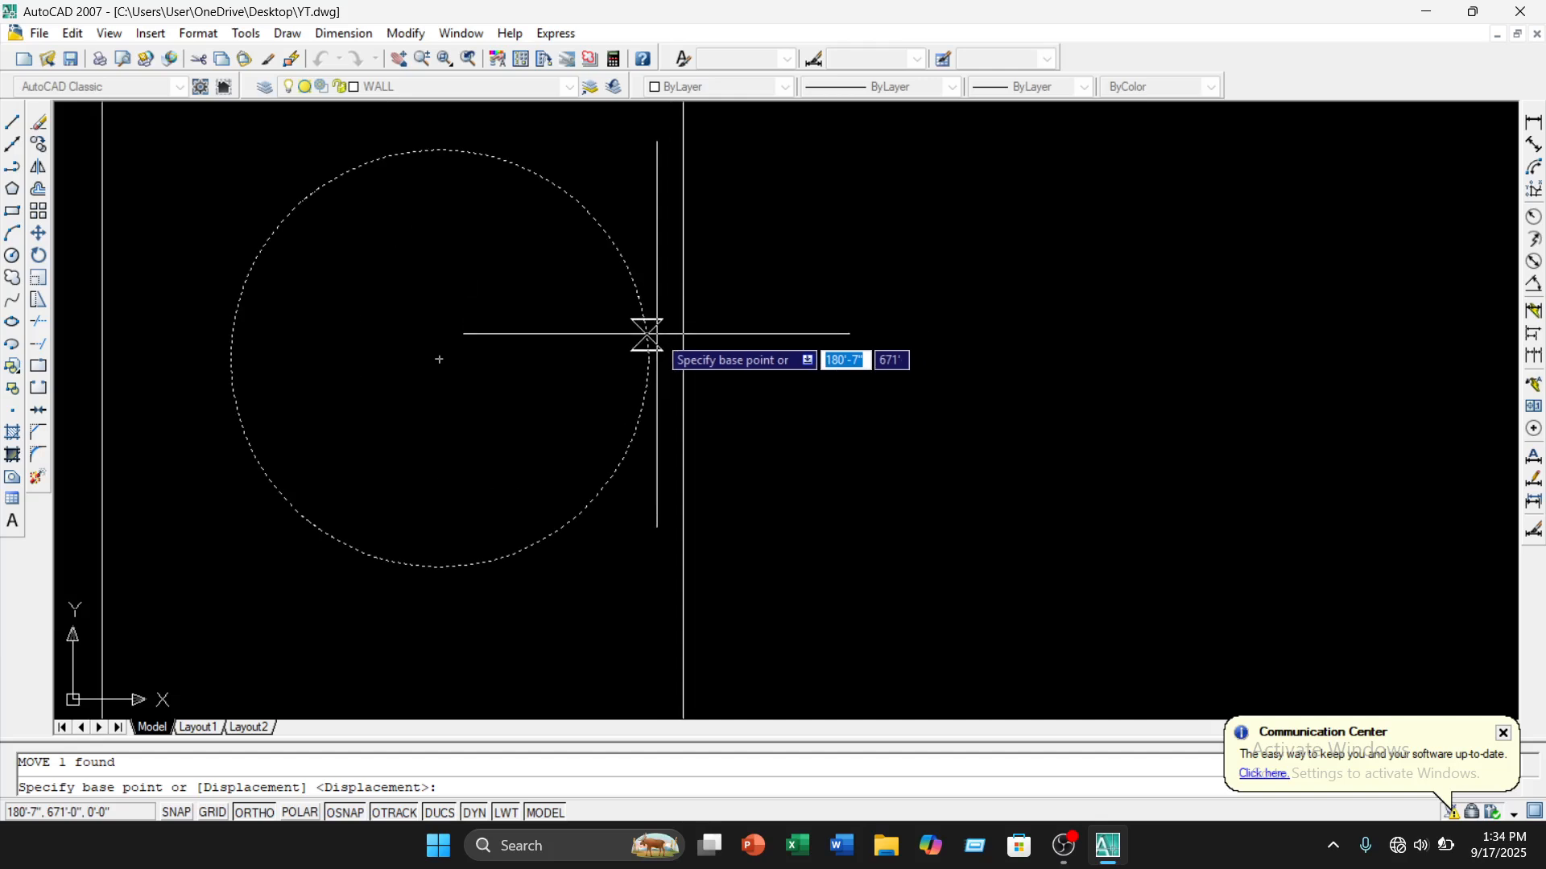
pyautogui.click(648, 358)
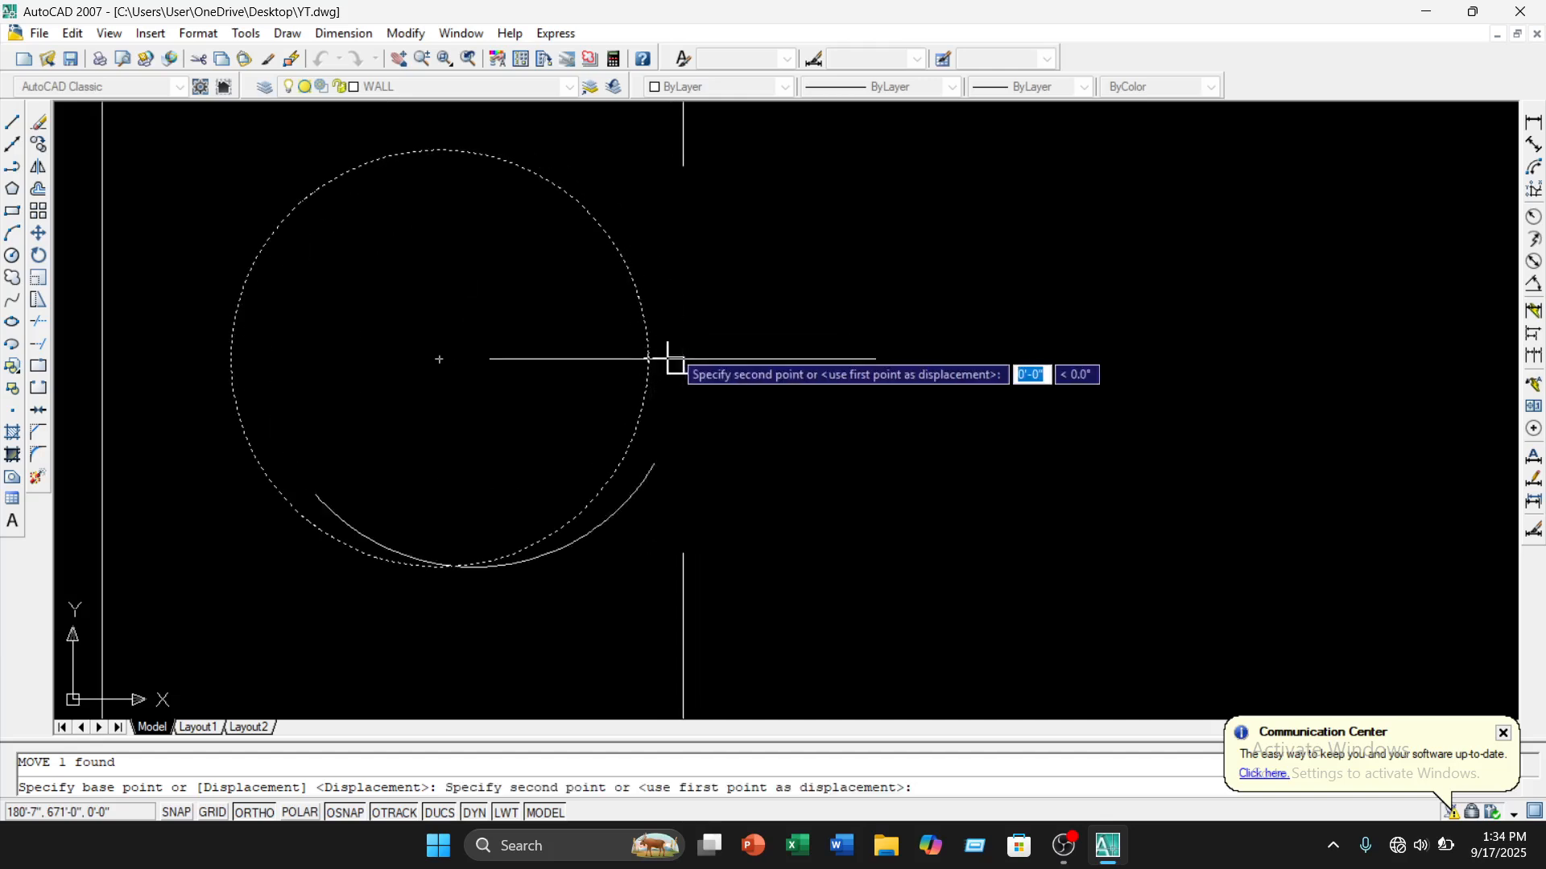
pyautogui.click(683, 357)
pyautogui.scroll(-6, 737, 373)
pyautogui.scroll(-8, 738, 373)
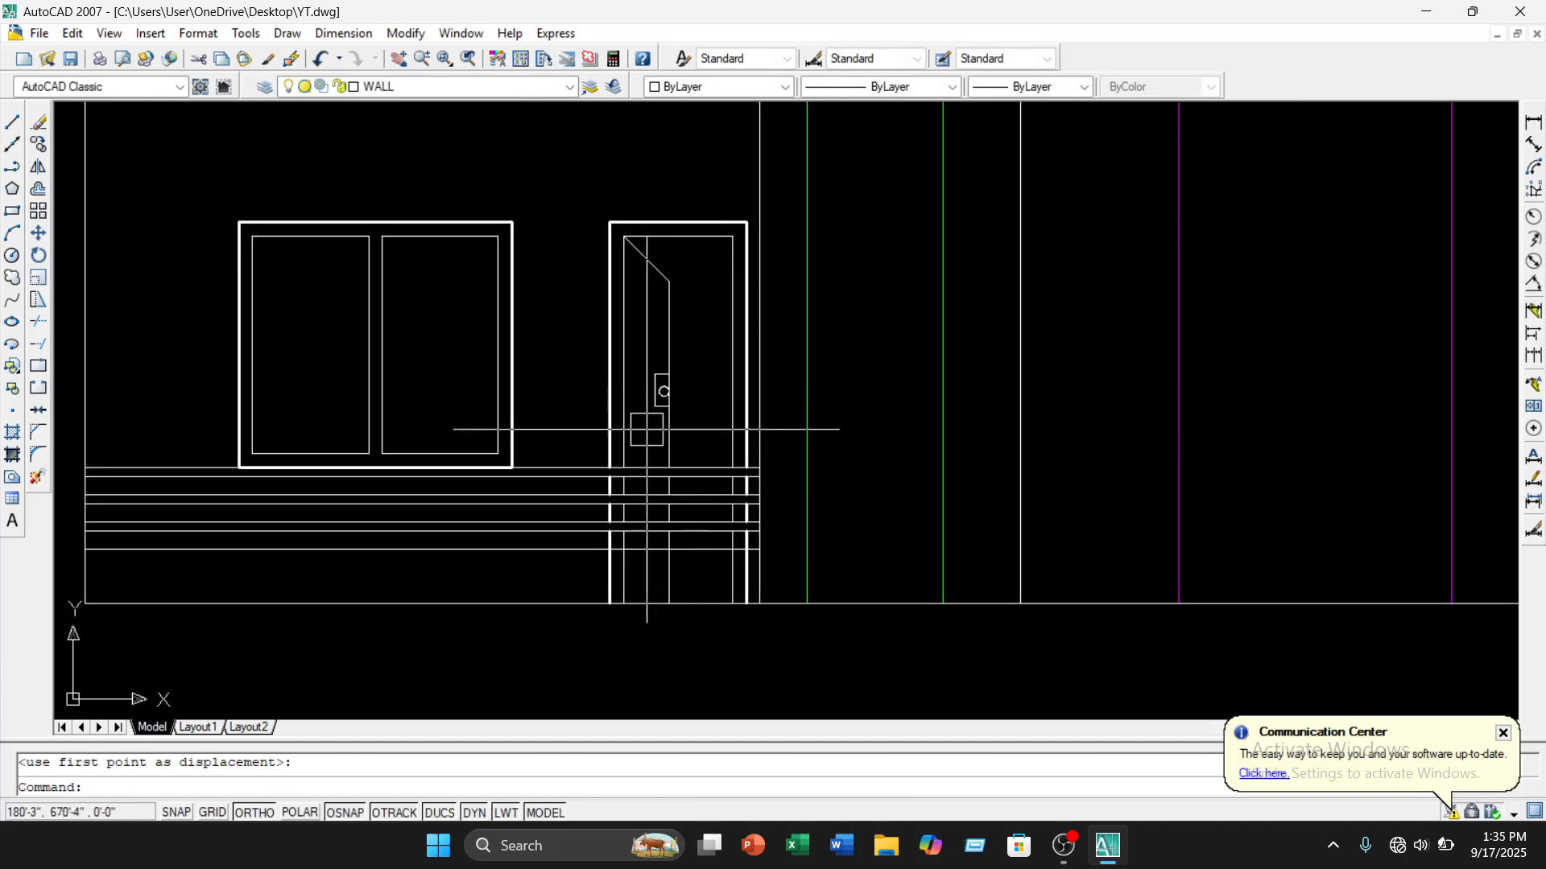
# Match the handle outline's properties to the door's thick 0.30 mm outer frame line
pyautogui.scroll(3, 564, 261)
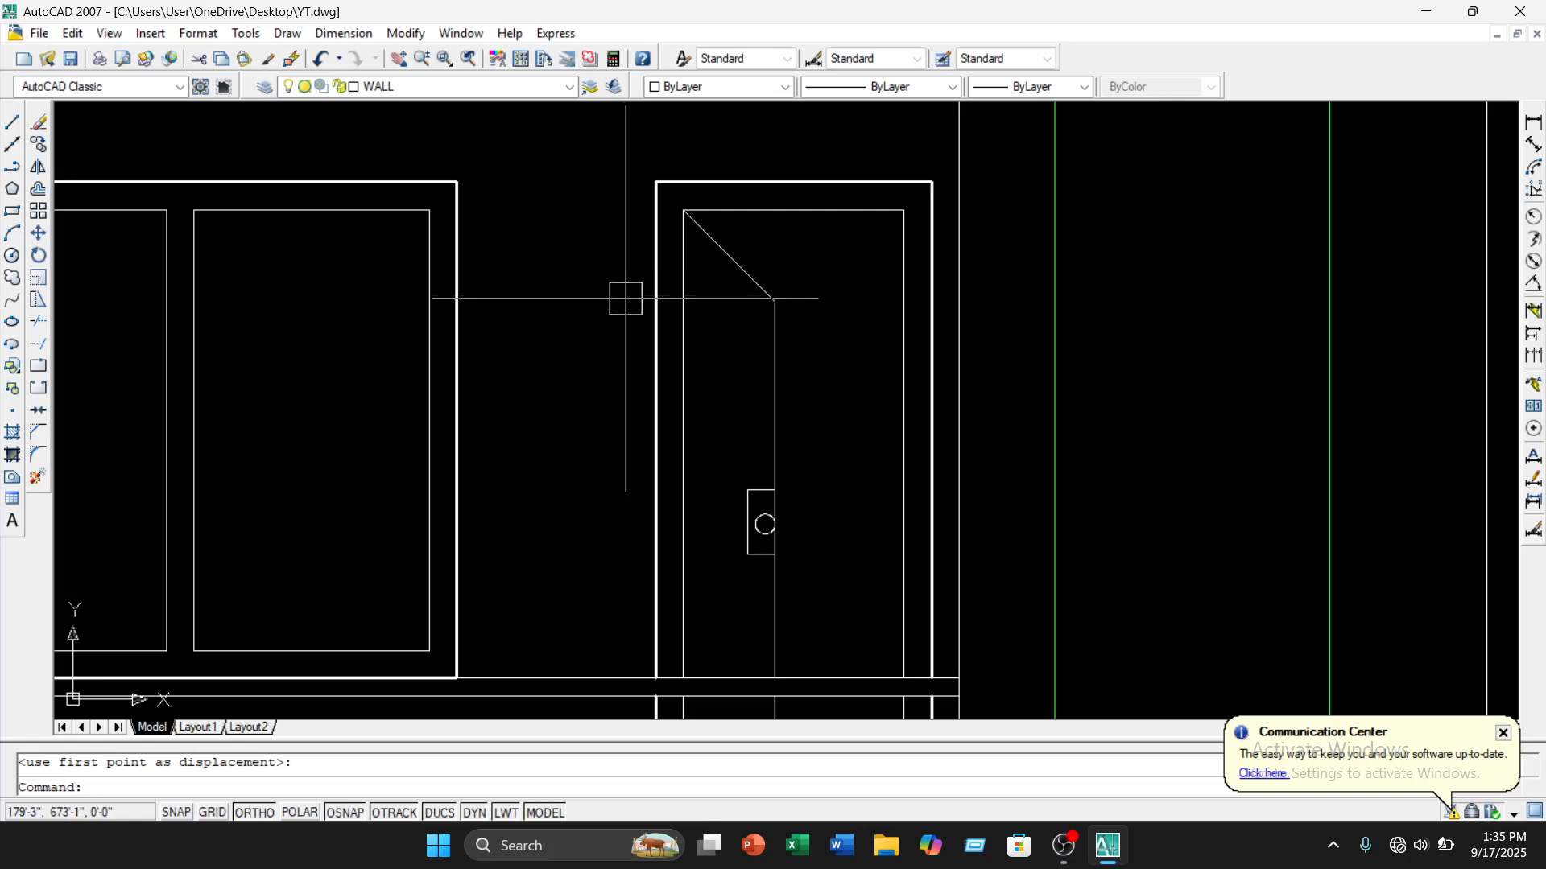
pyautogui.click(656, 315)
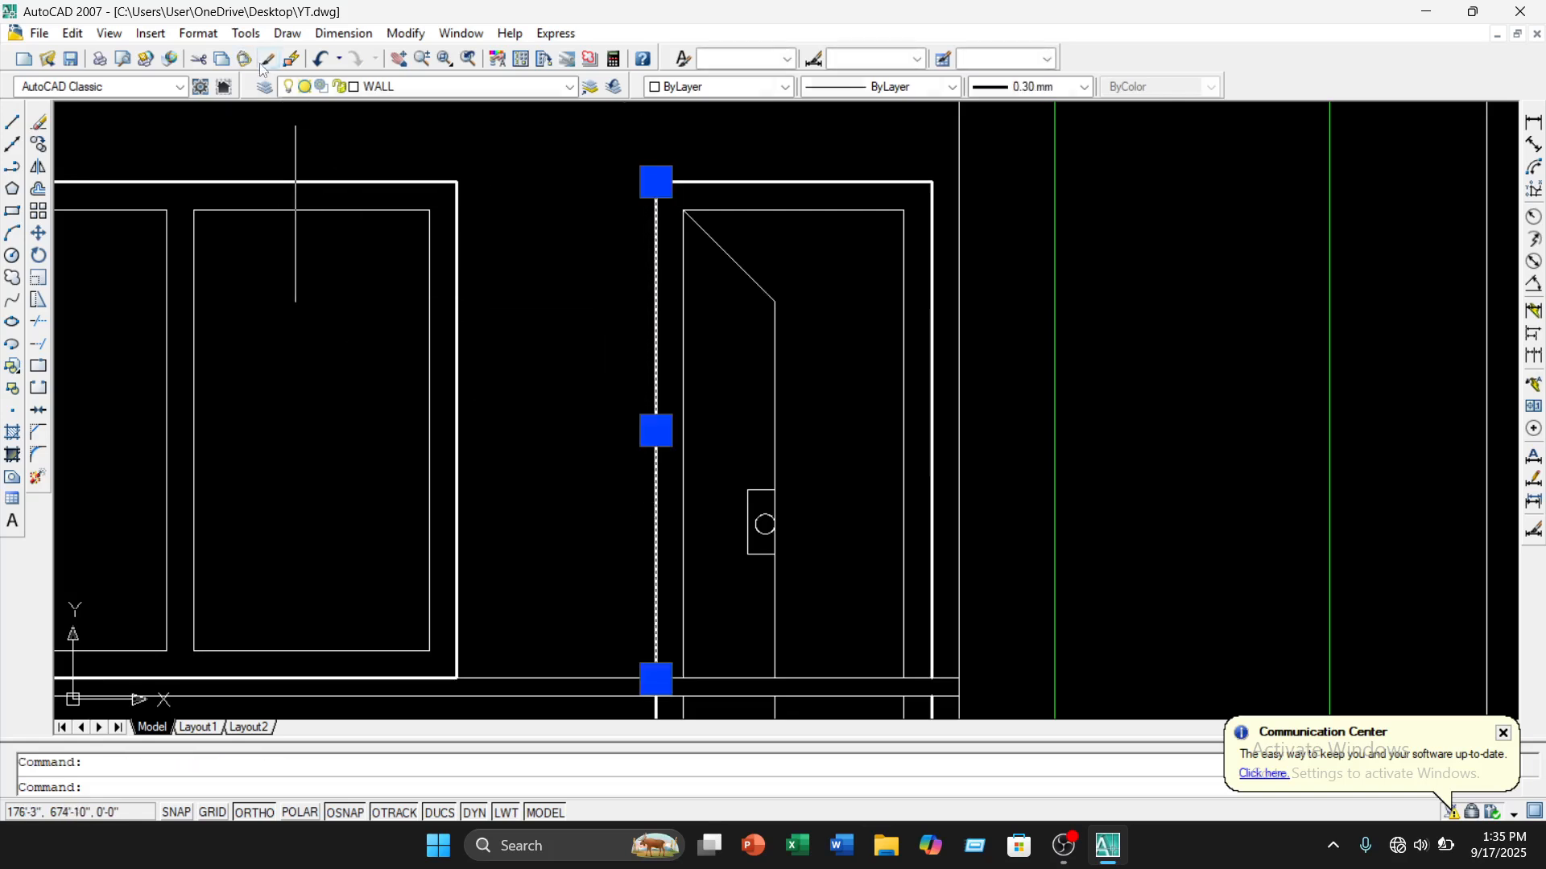
pyautogui.click(267, 60)
pyautogui.scroll(2, 765, 523)
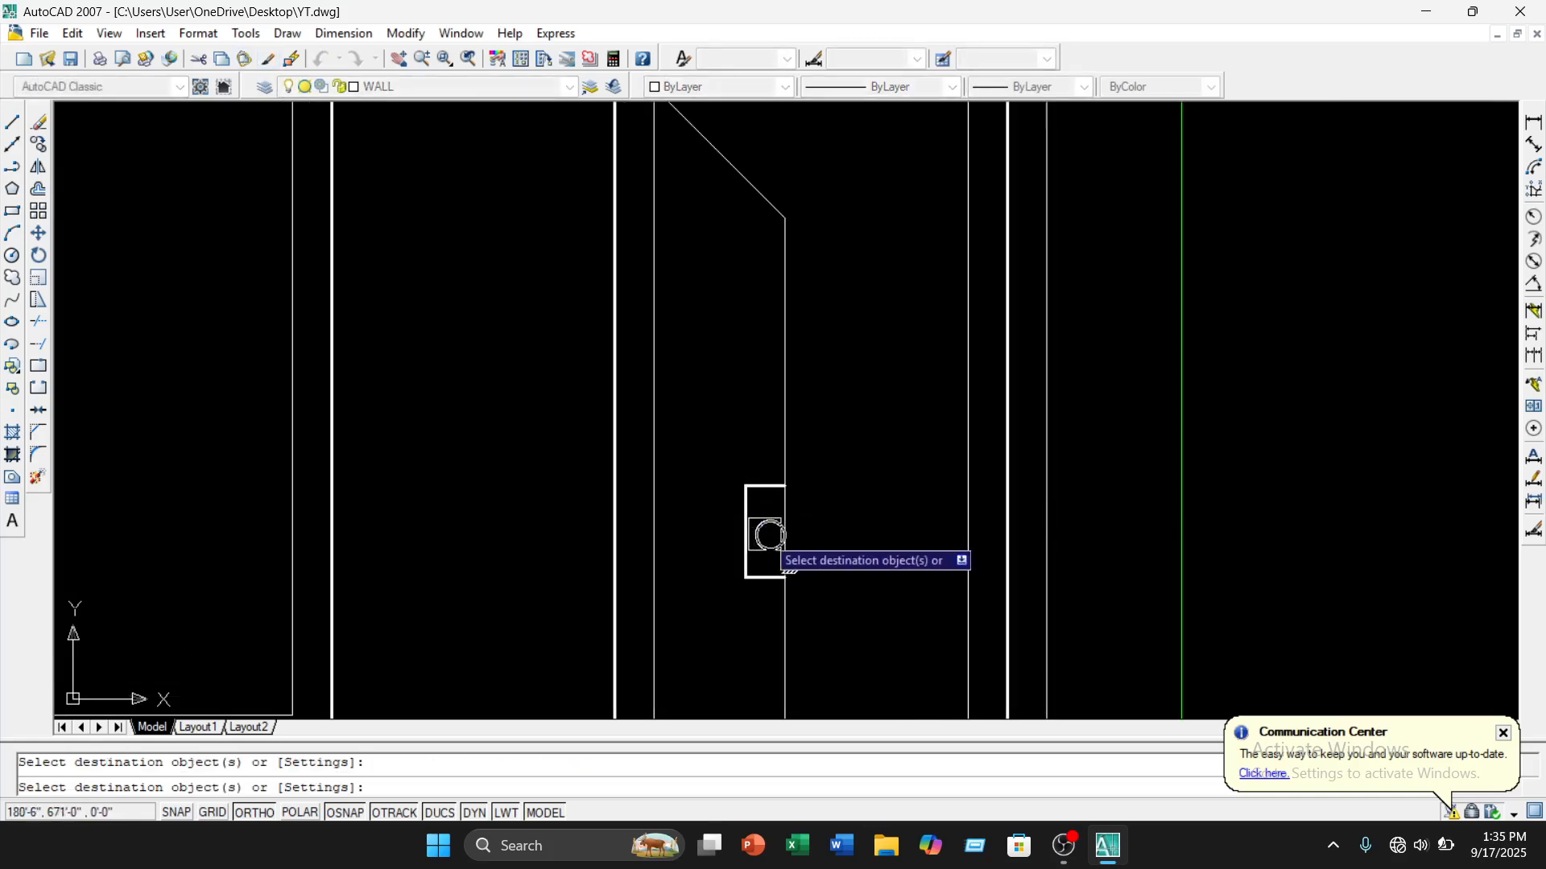
pyautogui.scroll(-4, 770, 534)
pyautogui.press('Escape')
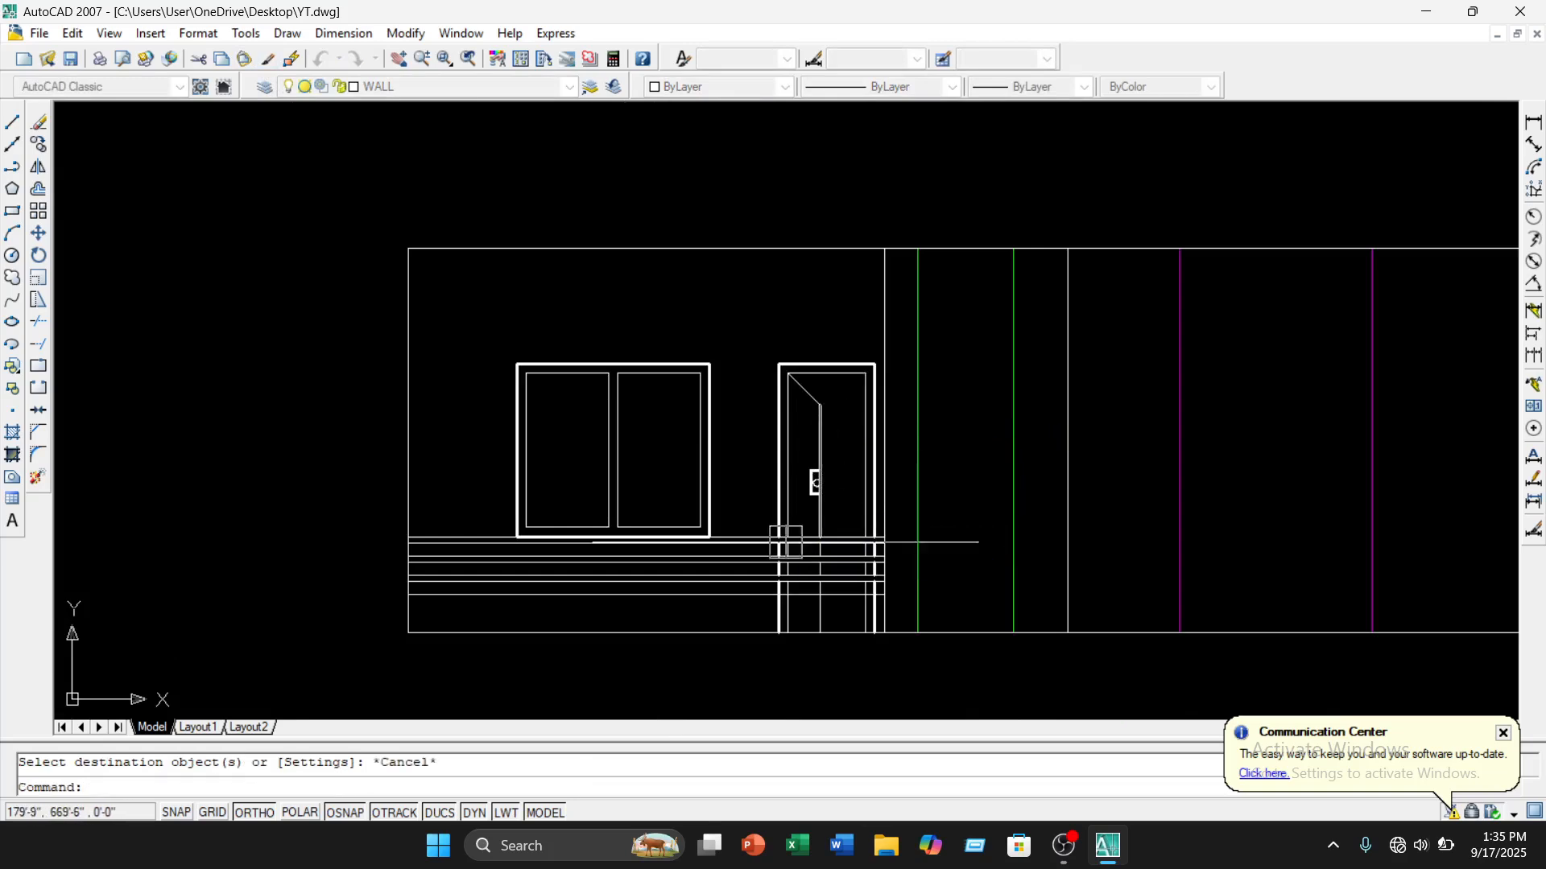
pyautogui.moveTo(695, 625); pyautogui.dragTo(541, 542, button='middle')
pyautogui.scroll(-5, 705, 515)
pyautogui.scroll(5, 721, 533)
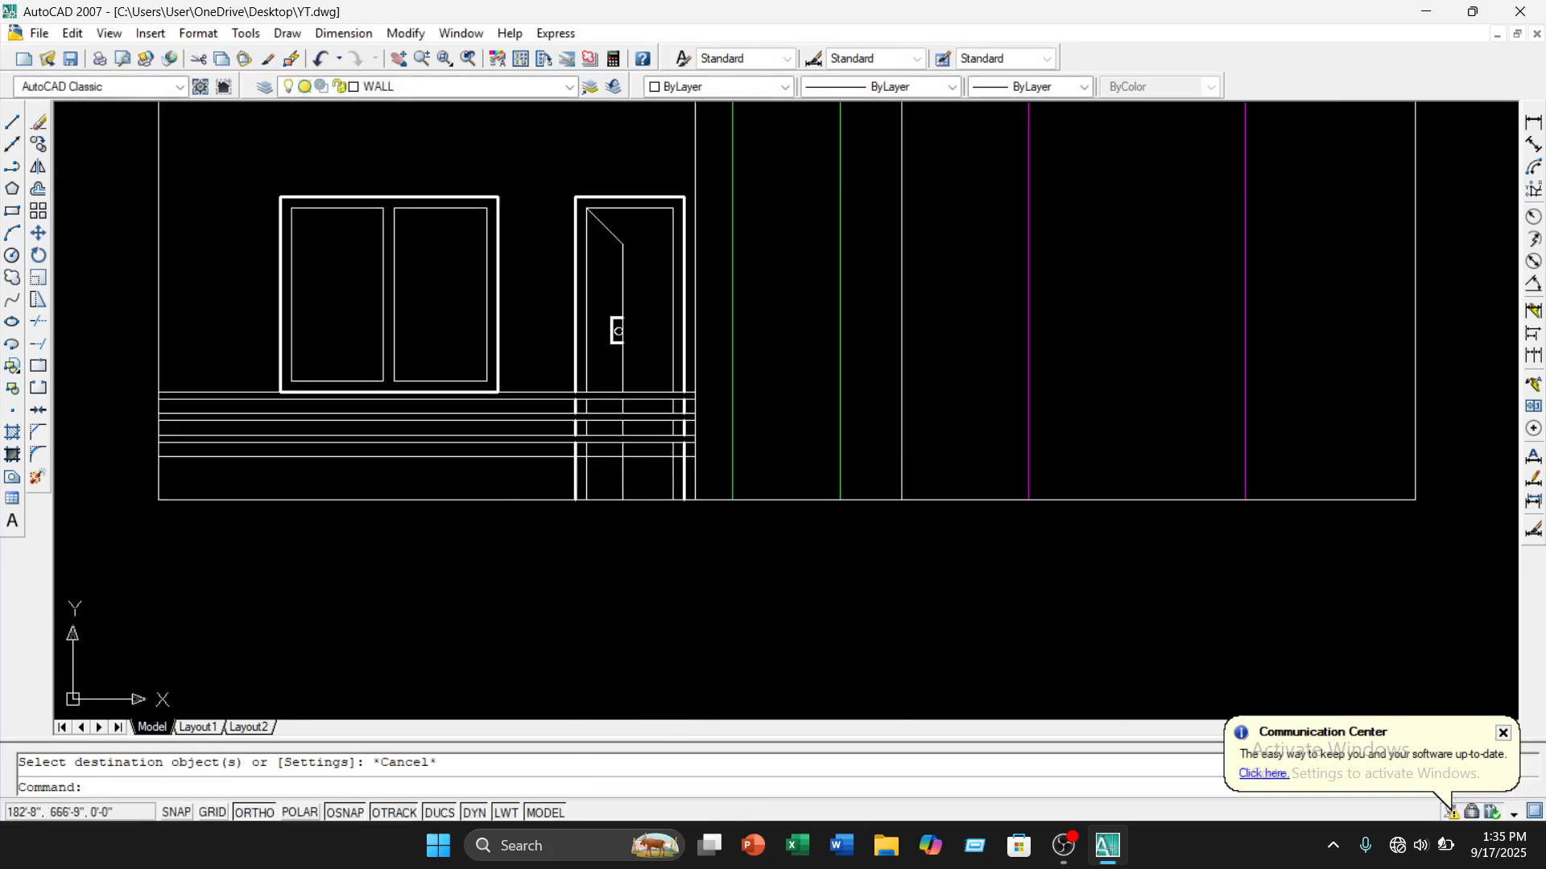
pyautogui.scroll(3, 701, 466)
pyautogui.scroll(-6, 700, 466)
pyautogui.moveTo(794, 449); pyautogui.dragTo(655, 386, button='middle')
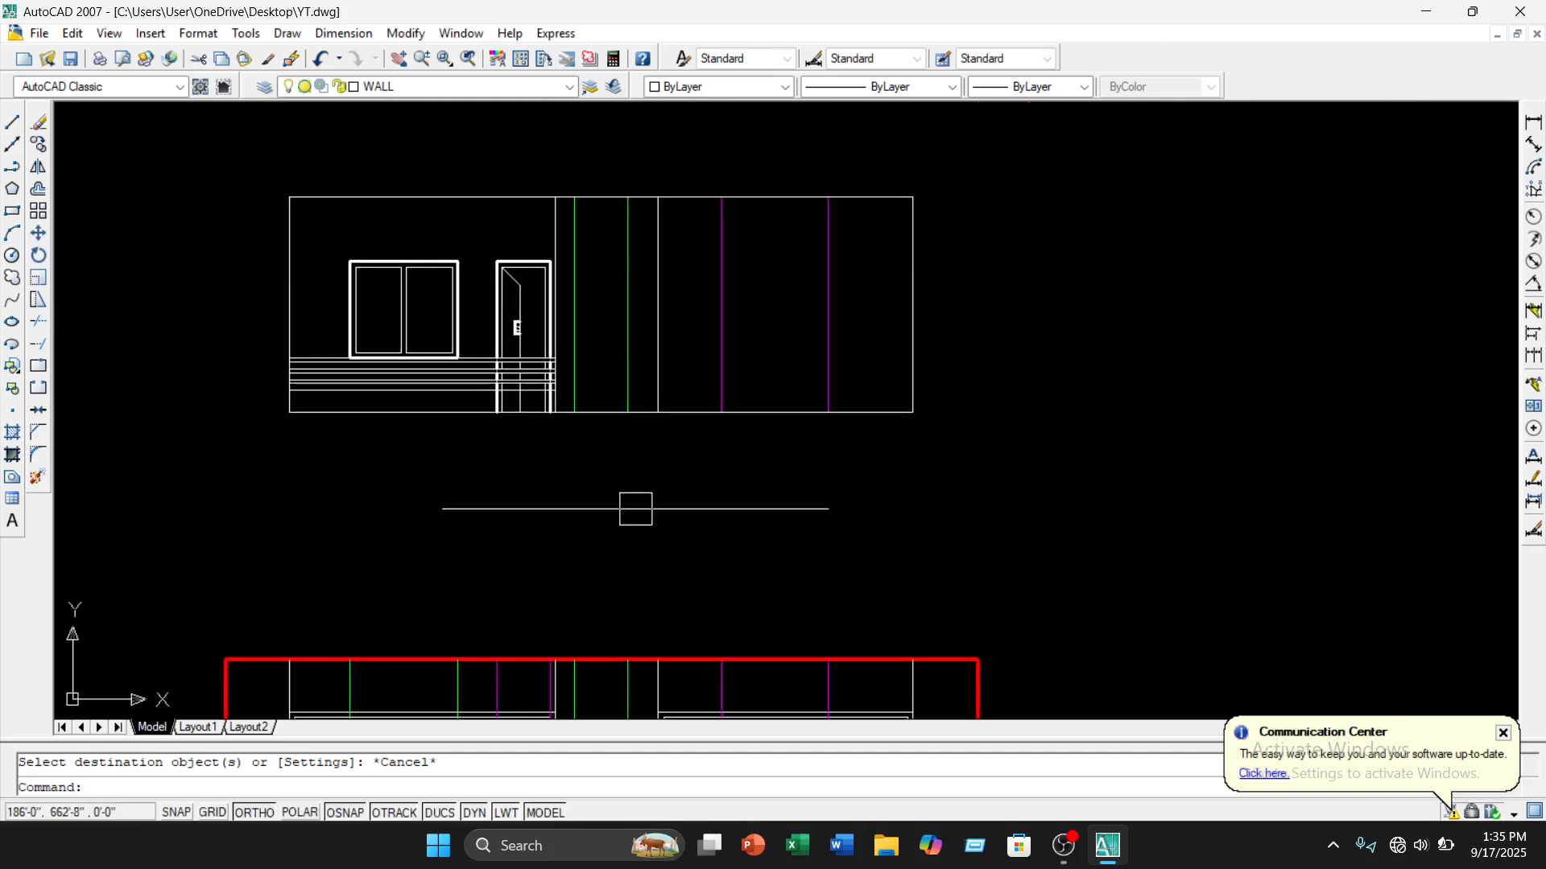
# Trim away the elevation's base line between the two green guide lines
pyautogui.scroll(-2, 636, 509)
pyautogui.scroll(5, 614, 435)
pyautogui.scroll(-3, 625, 494)
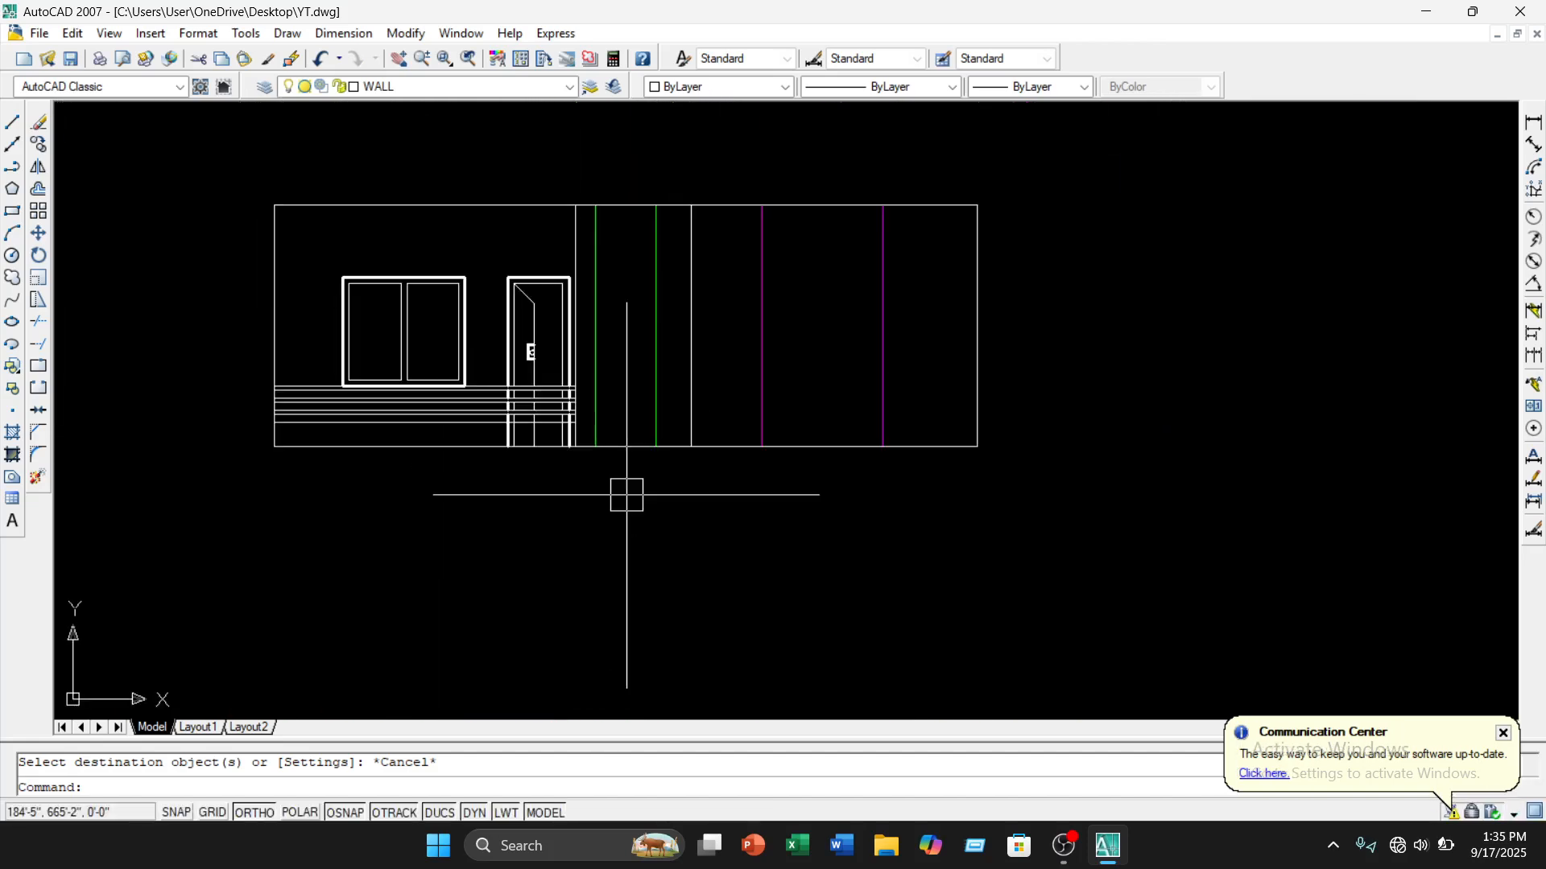
pyautogui.moveTo(625, 494); pyautogui.dragTo(626, 537, button='middle')
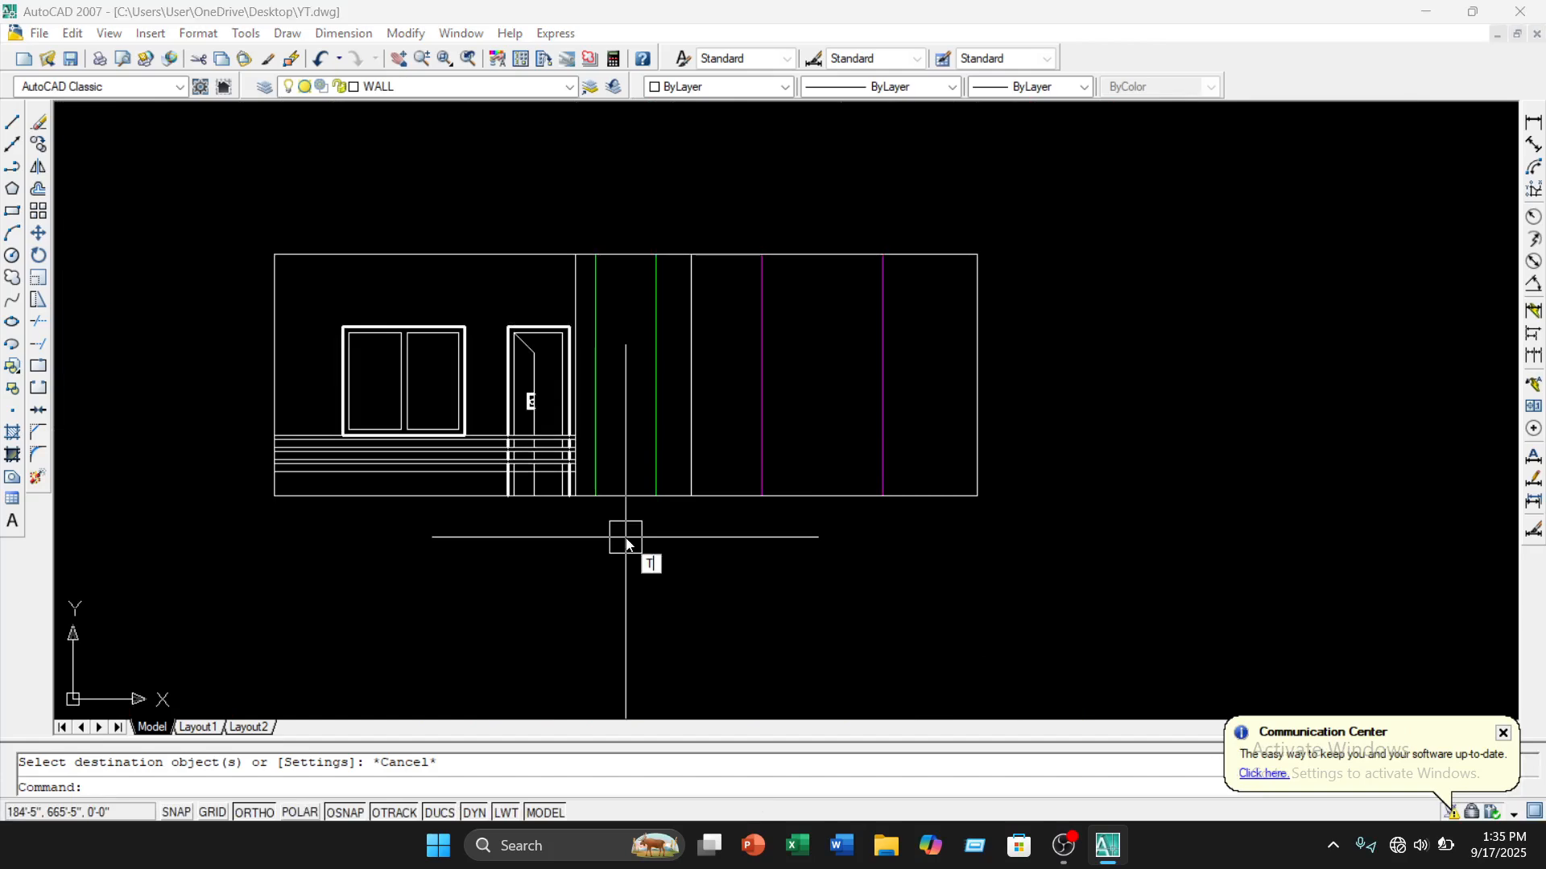
pyautogui.press('Return')
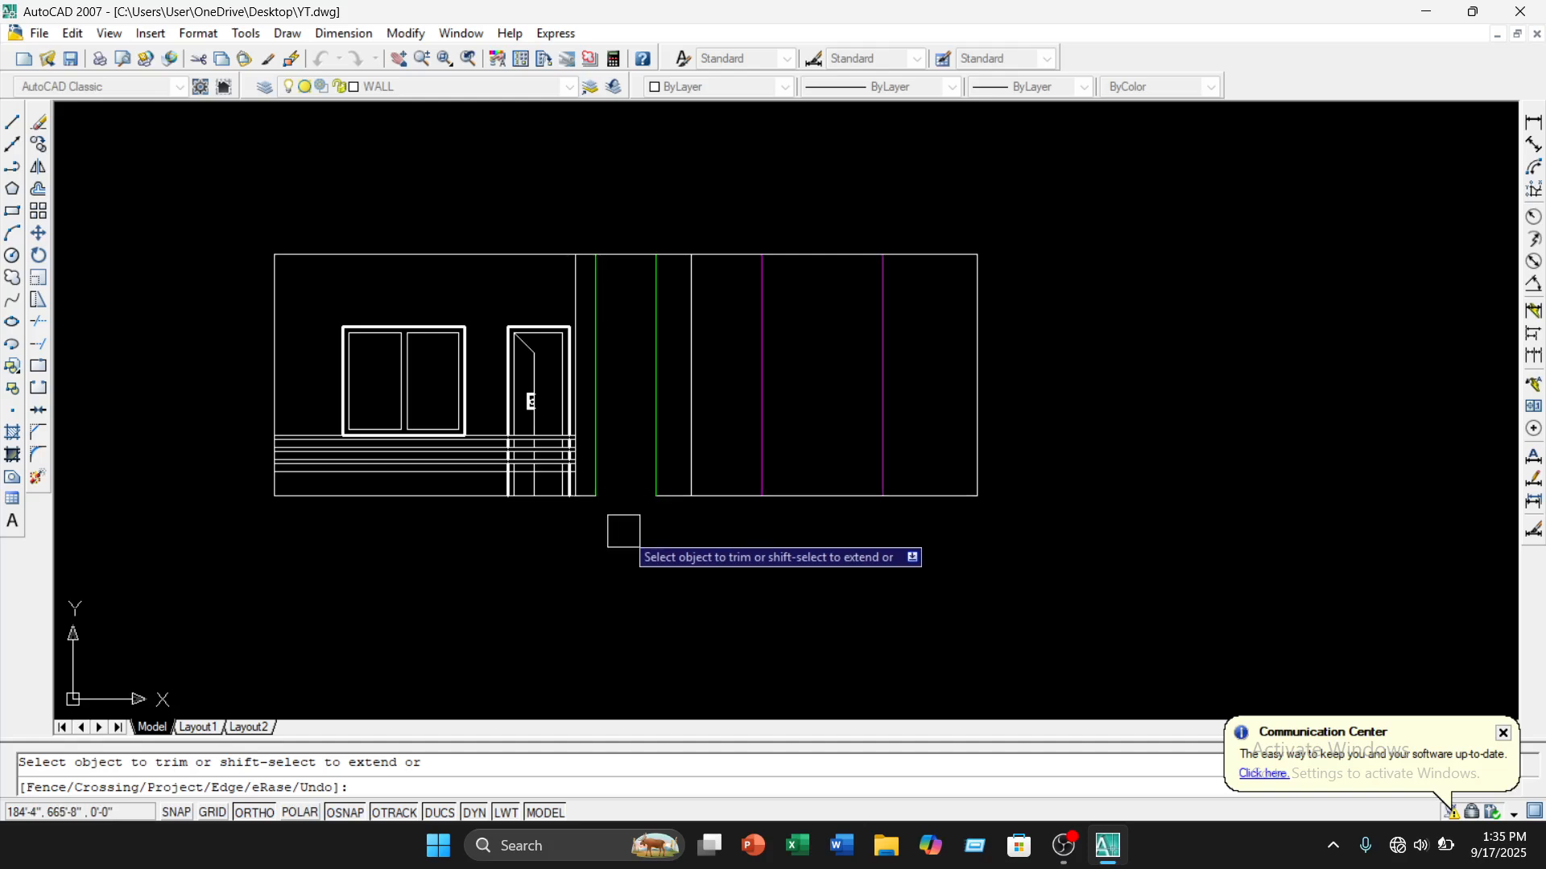
pyautogui.press('Escape')
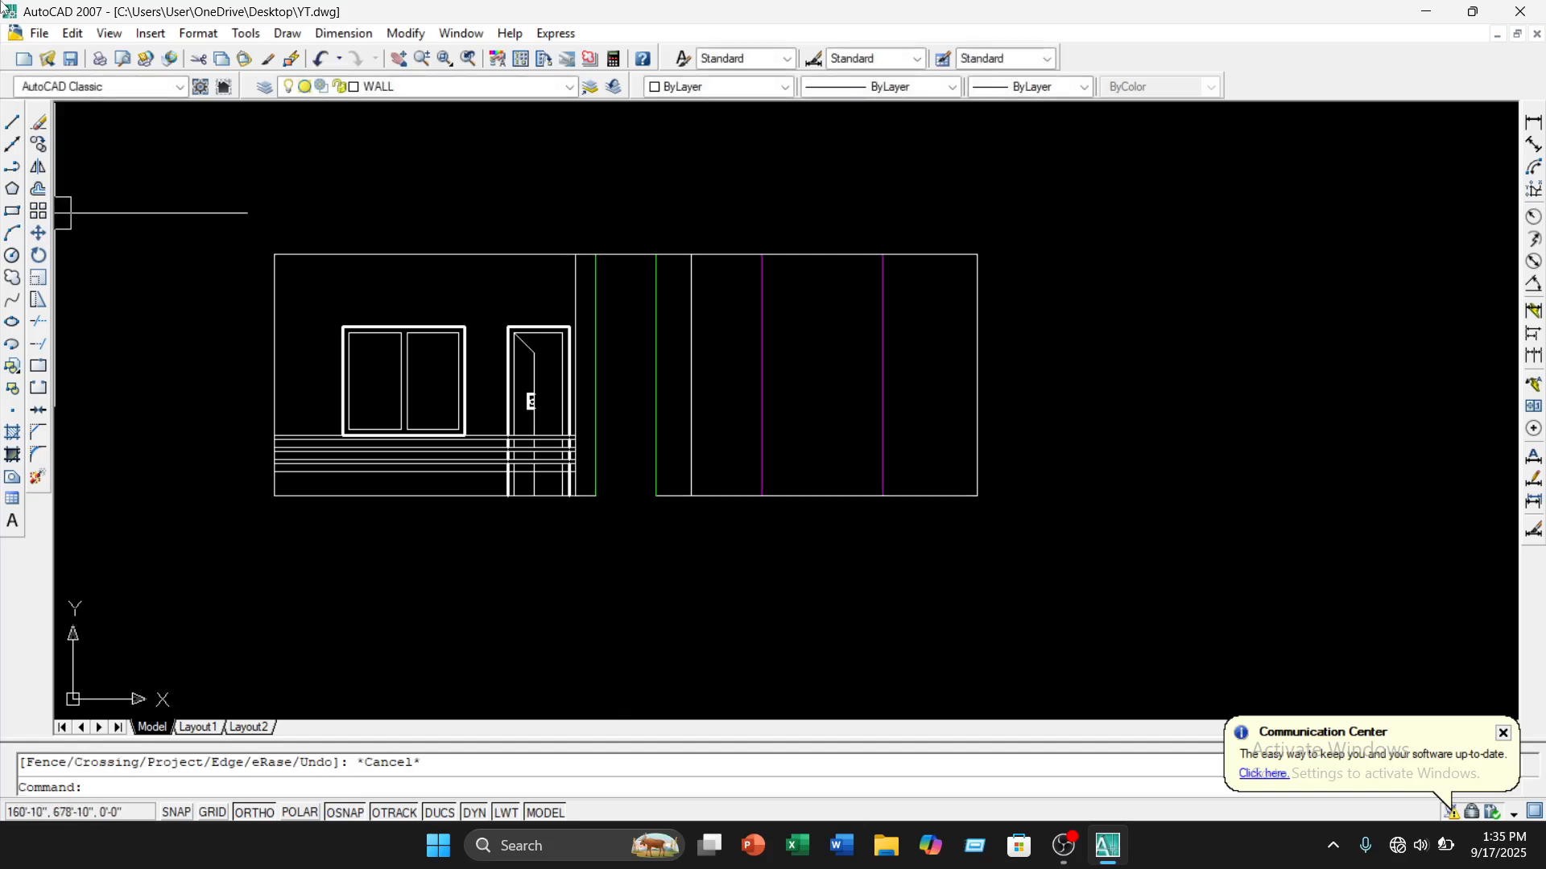
# Draw a 2'-6" line along the base joining the lower ends of the two green guide lines
pyautogui.click(10, 123)
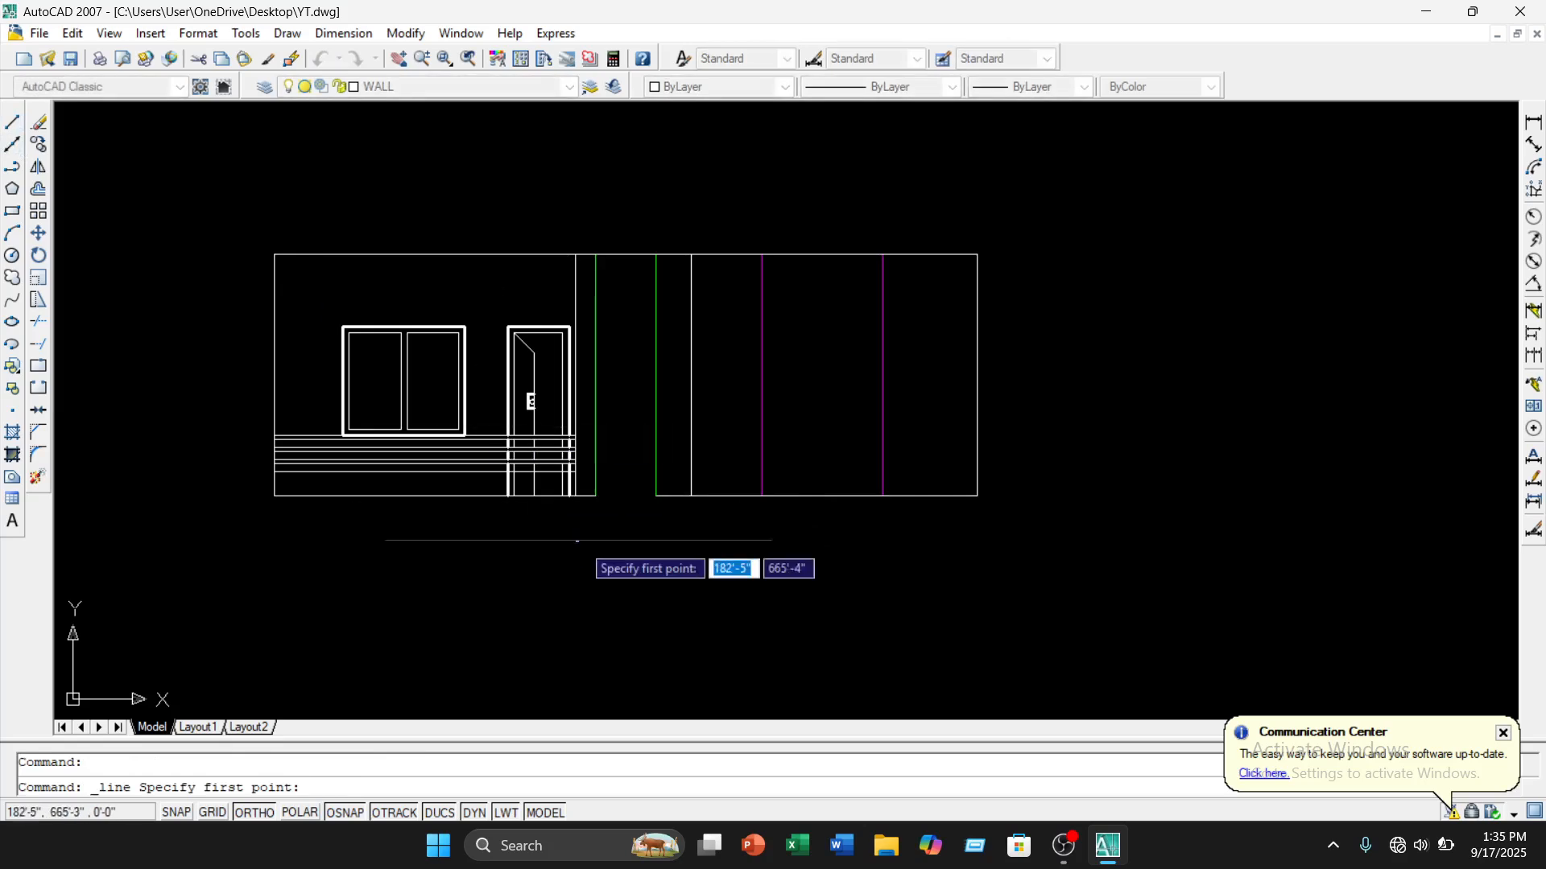
pyautogui.scroll(3, 616, 556)
pyautogui.click(697, 435)
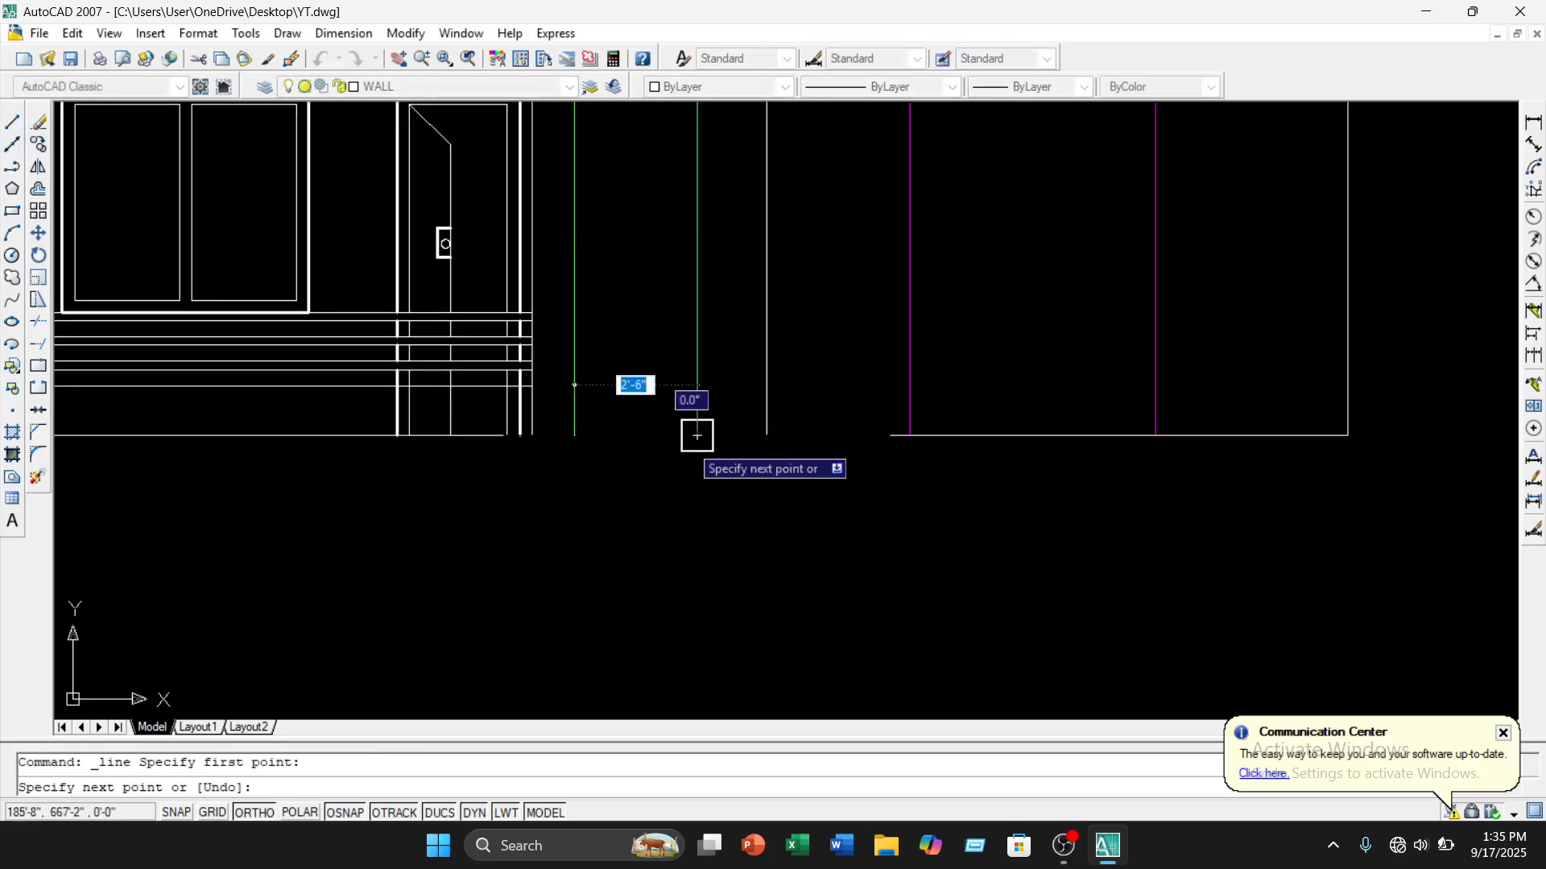
pyautogui.press('Escape')
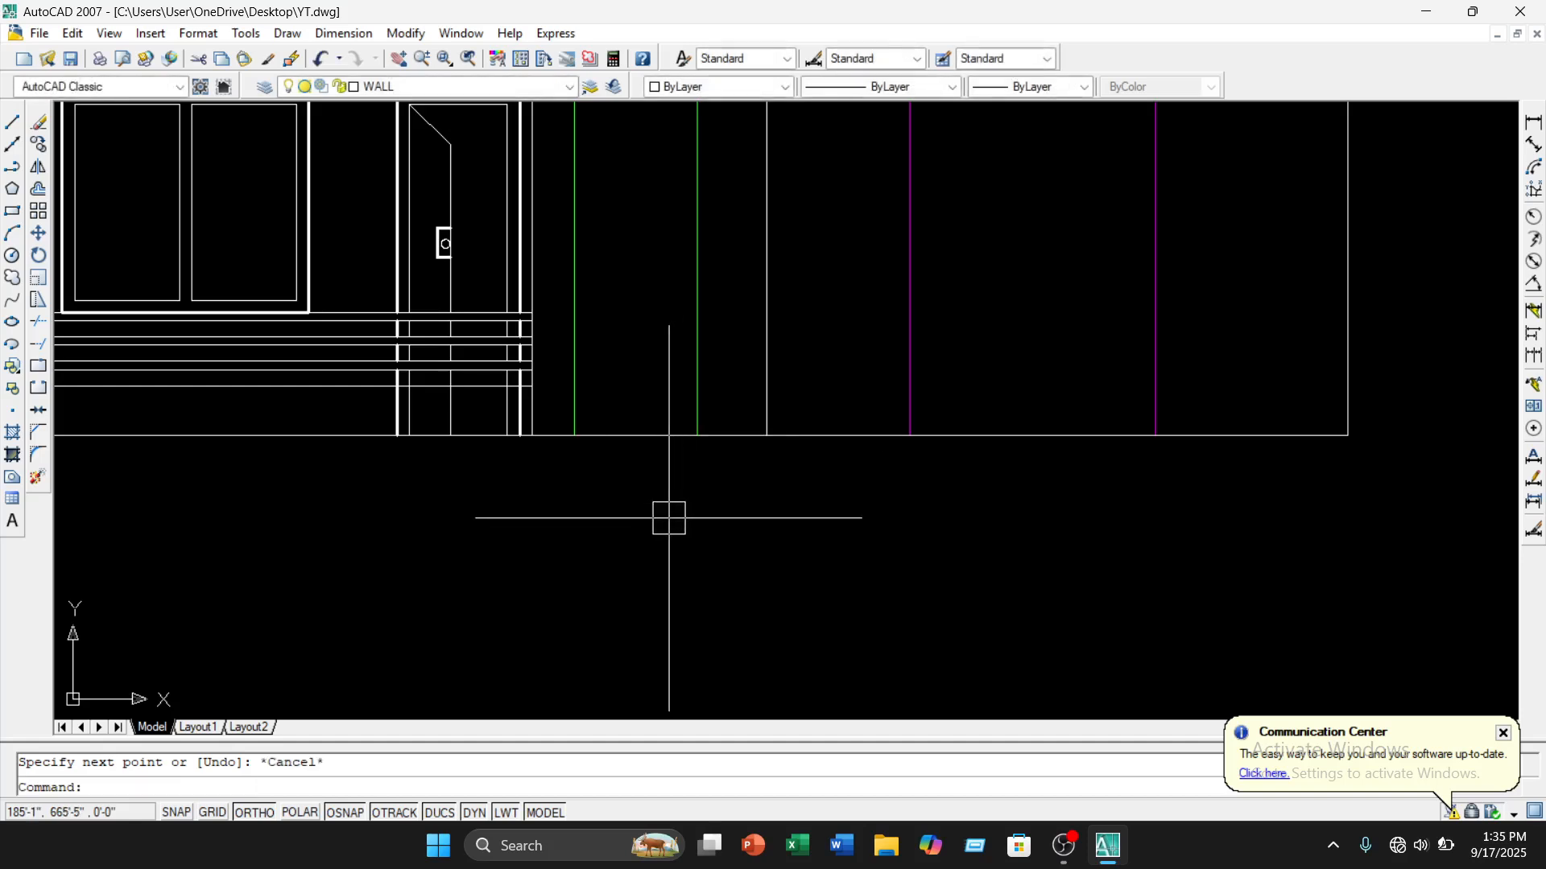
# Offset the base line segment between the green guide lines 7' upward
pyautogui.write('o')
pyautogui.press('Return')
pyautogui.write('7')
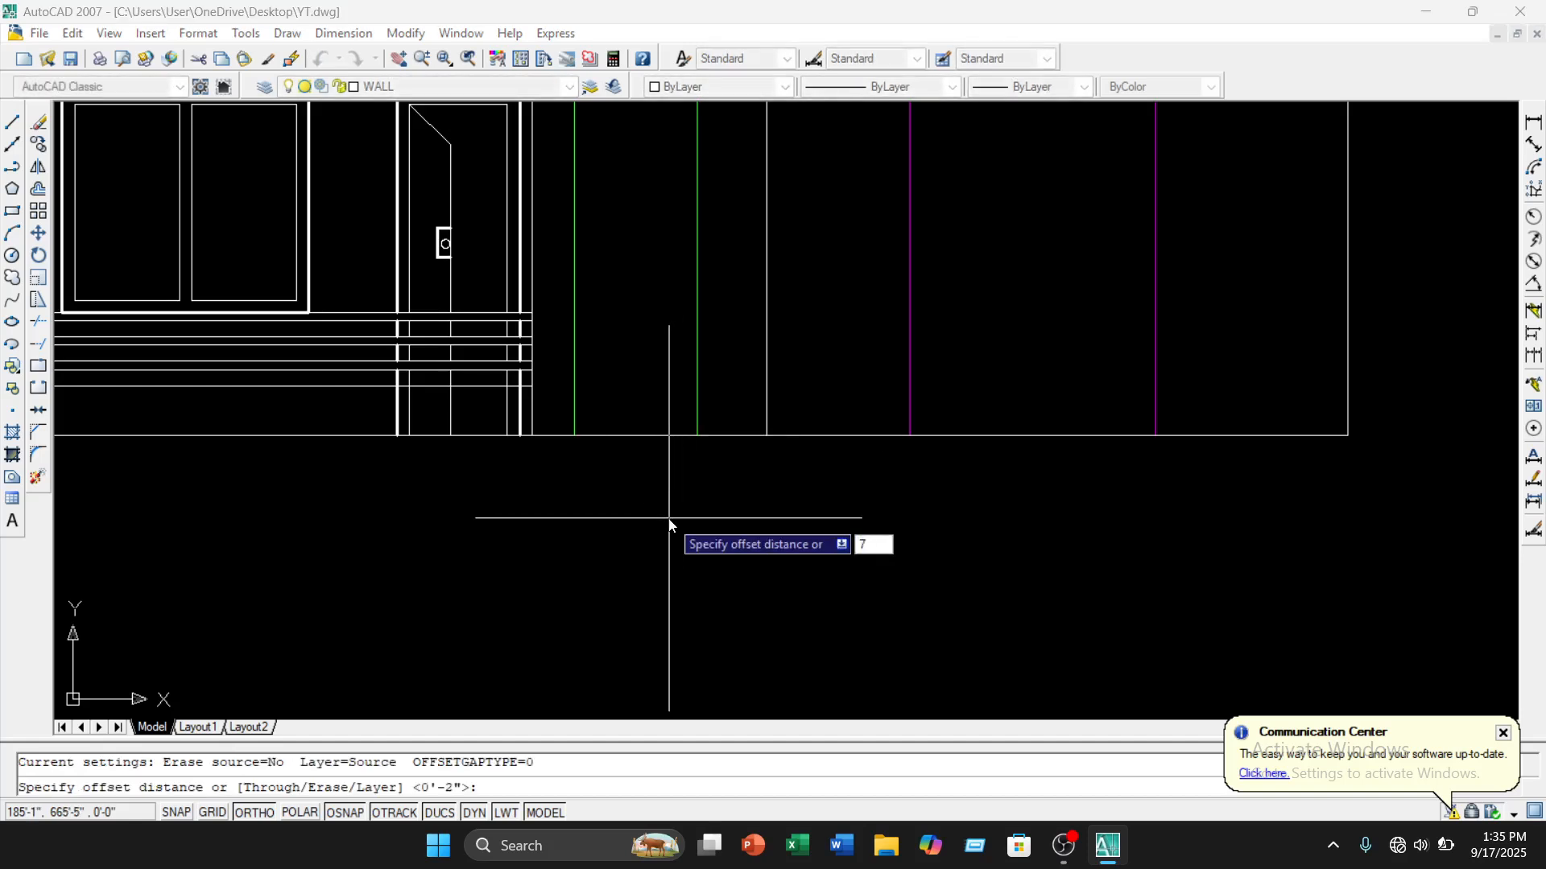
pyautogui.write("'")
pyautogui.press('Return')
pyautogui.scroll(-2, 729, 458)
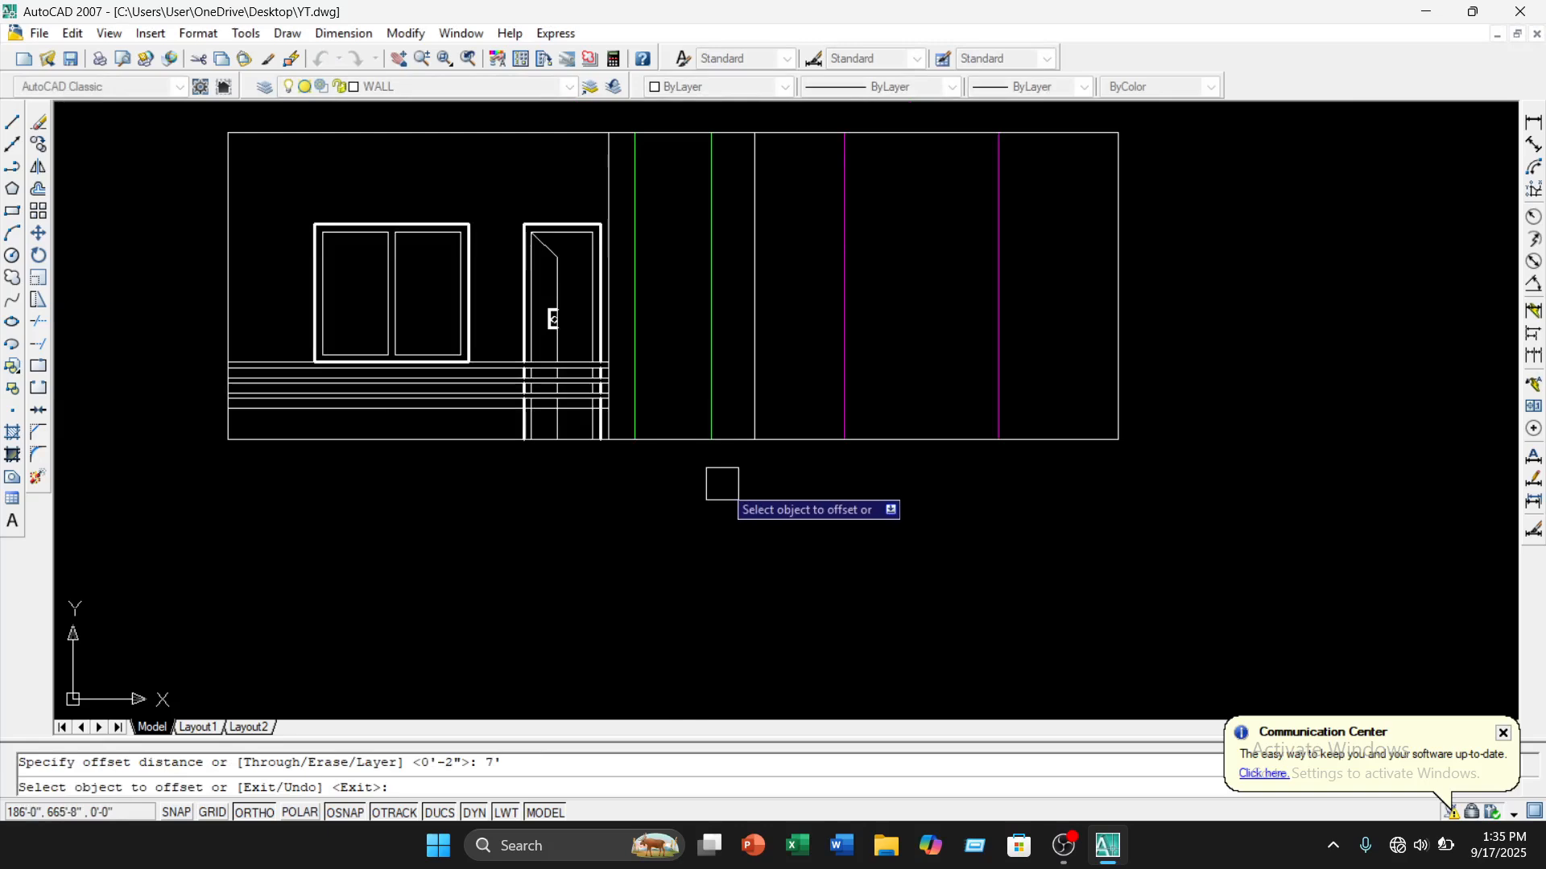
pyautogui.moveTo(722, 483); pyautogui.dragTo(711, 544, button='middle')
pyautogui.click(660, 500)
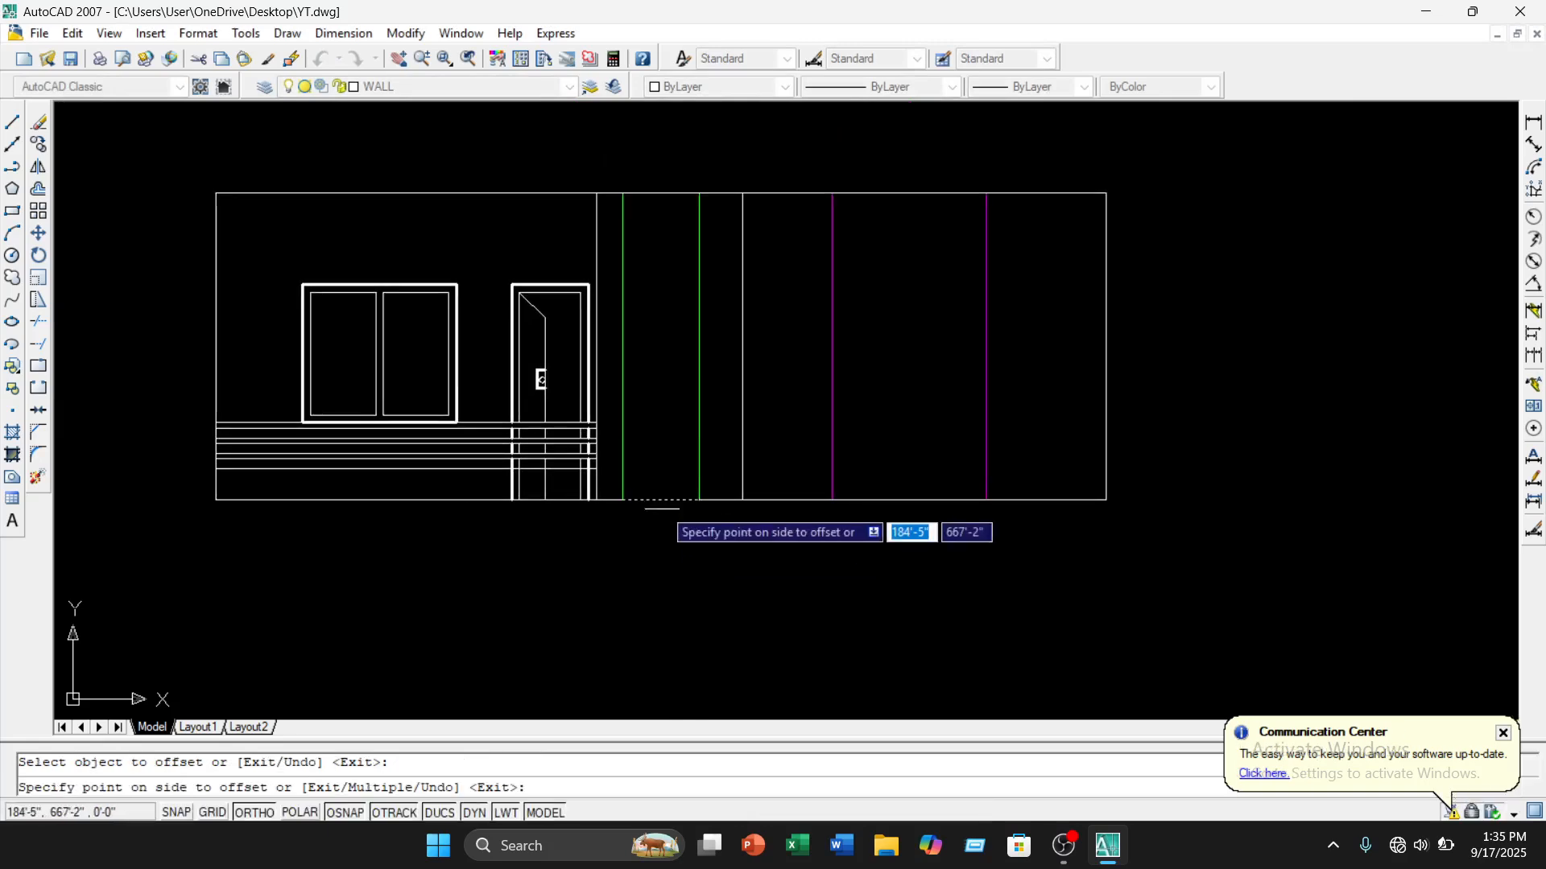
pyautogui.click(664, 397)
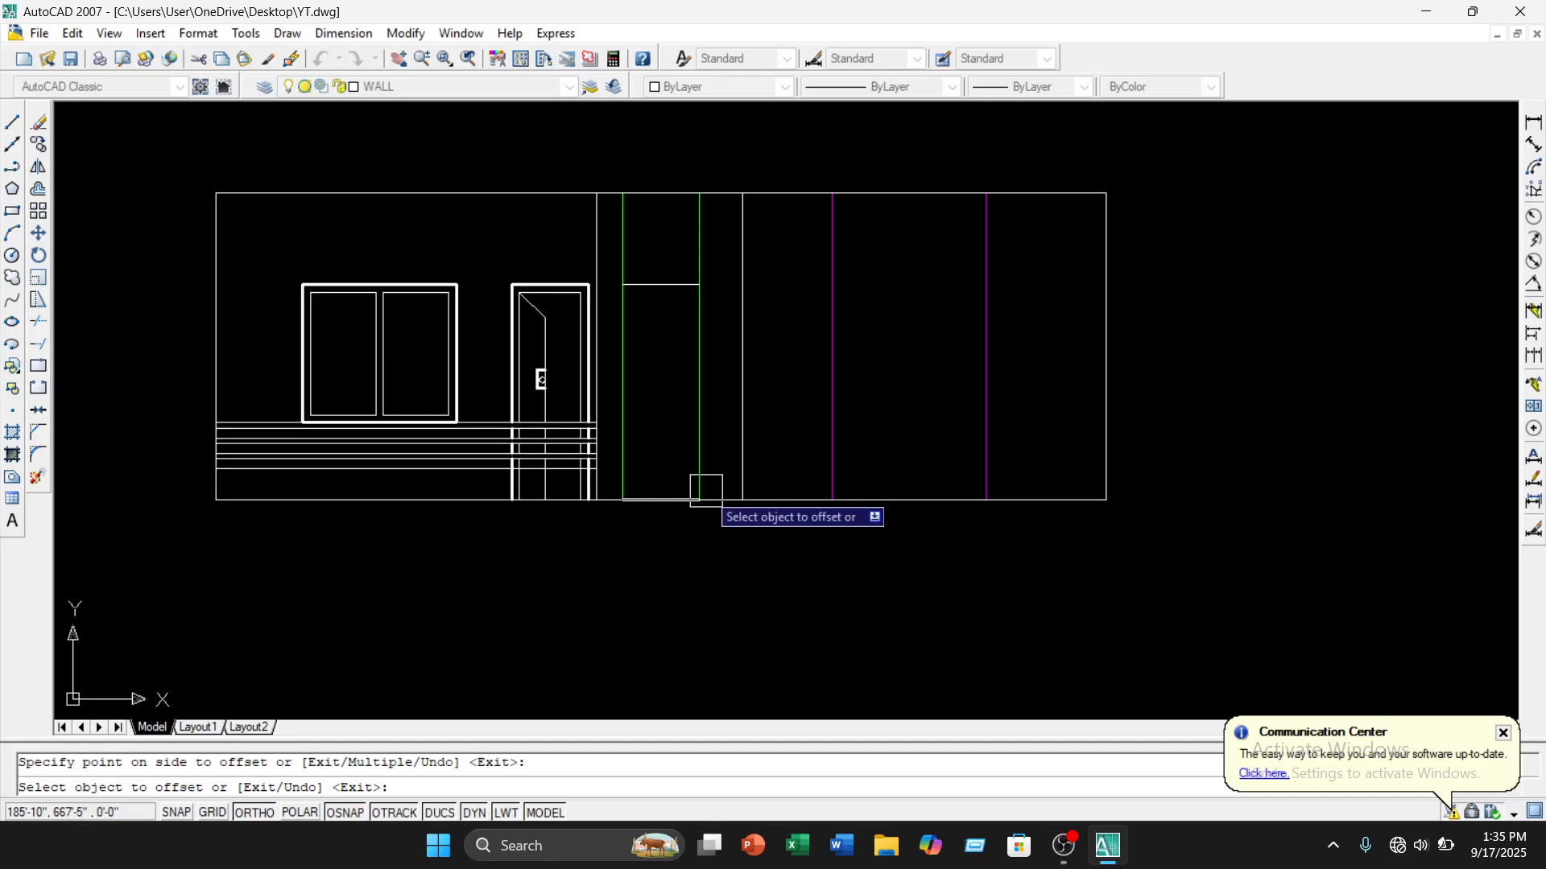
# Offset the upper horizontal line between the green guide lines 1' downward
pyautogui.press('Escape')
pyautogui.write('o')
pyautogui.press('Return')
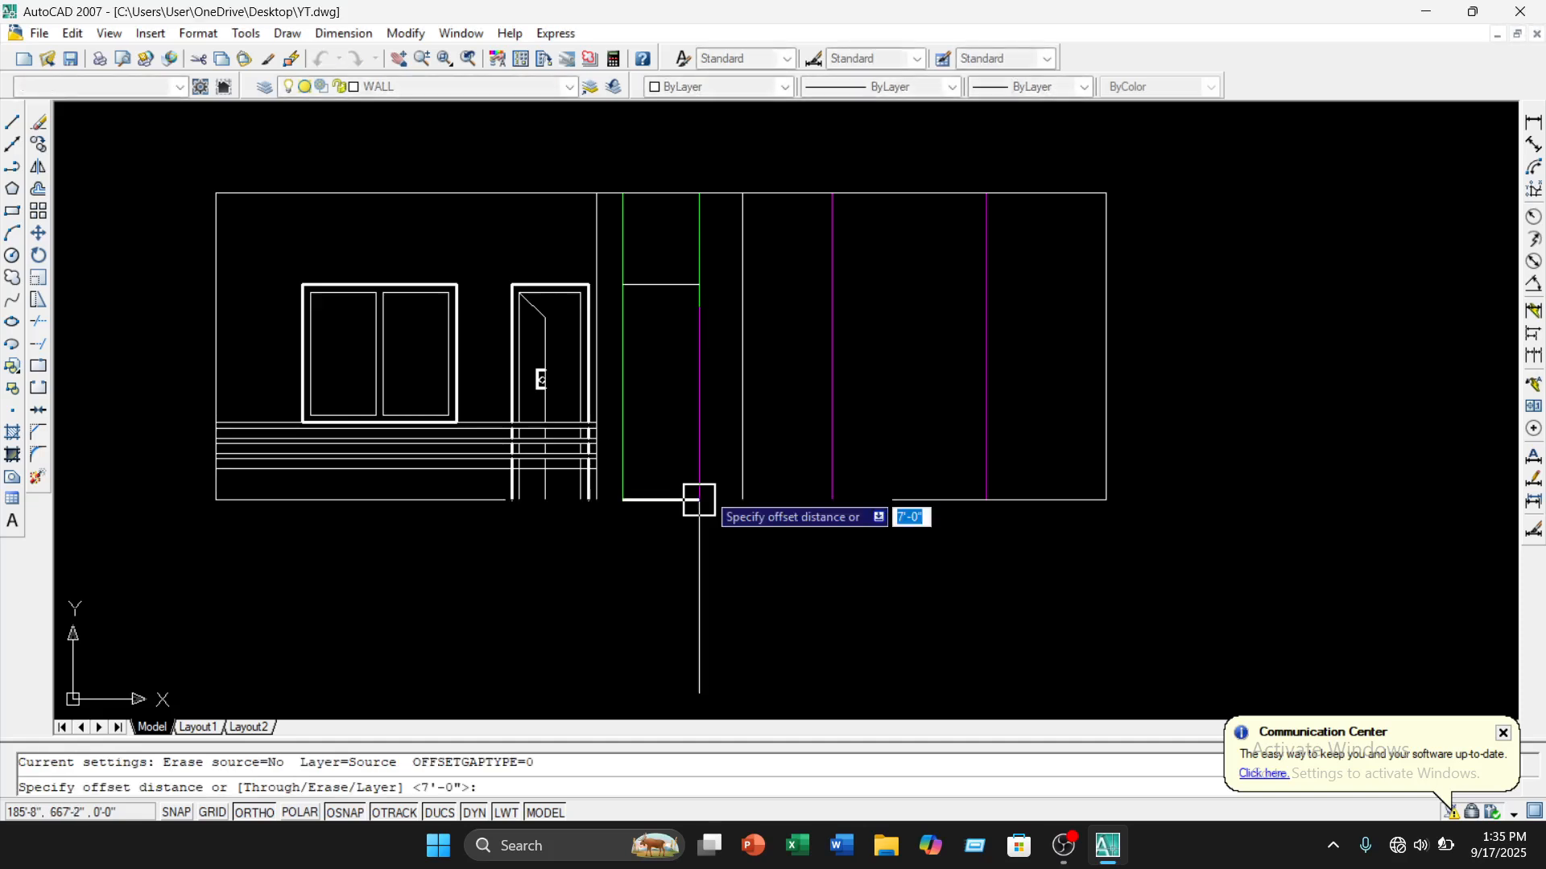
pyautogui.write("1'")
pyautogui.press('Return')
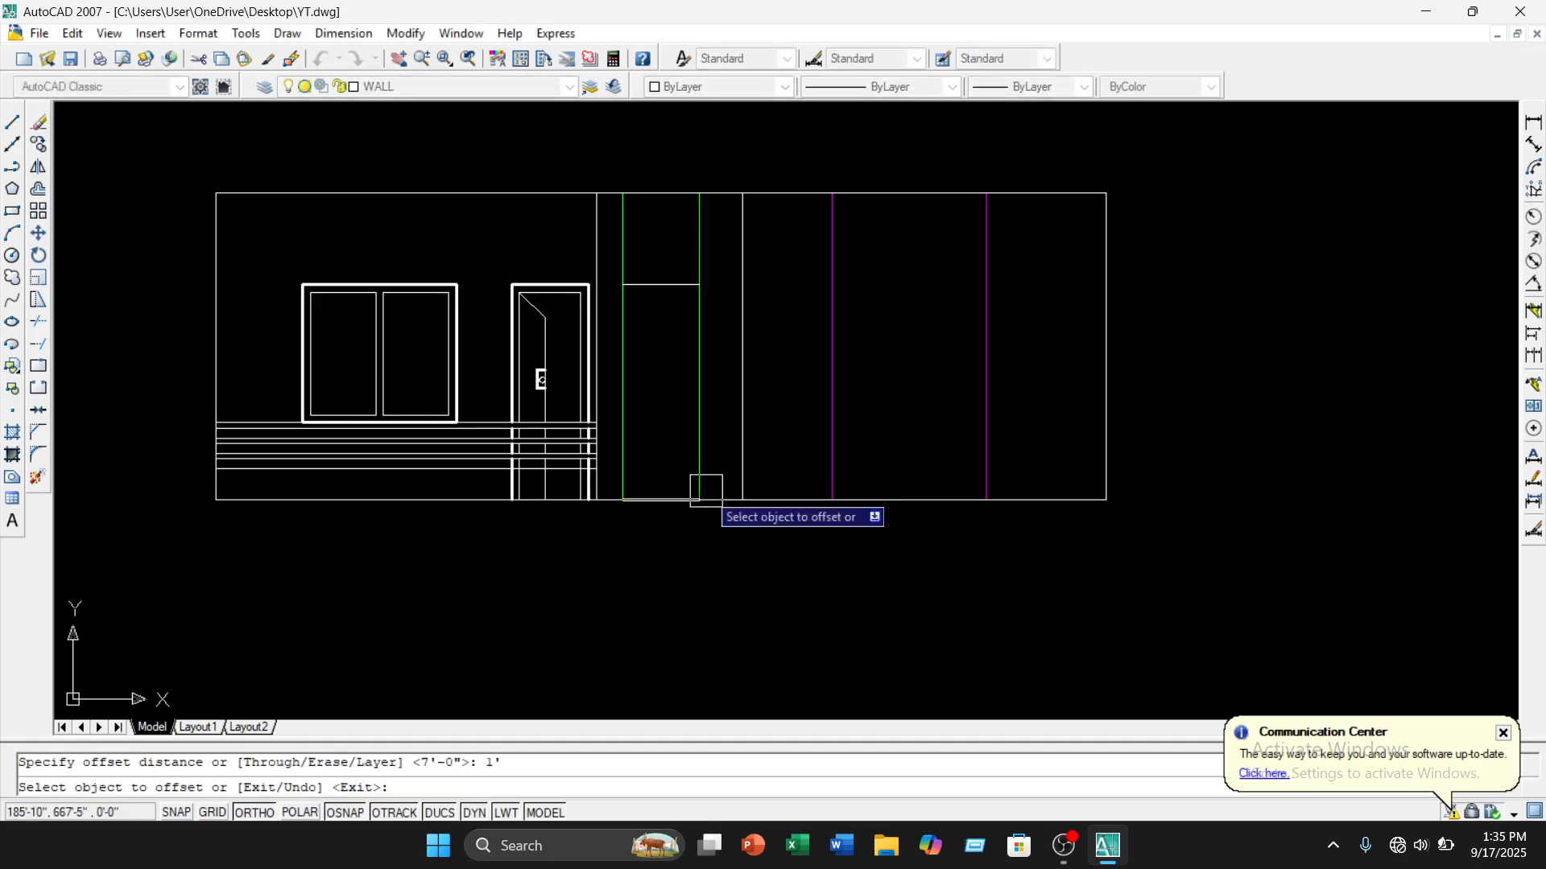
pyautogui.scroll(3, 698, 271)
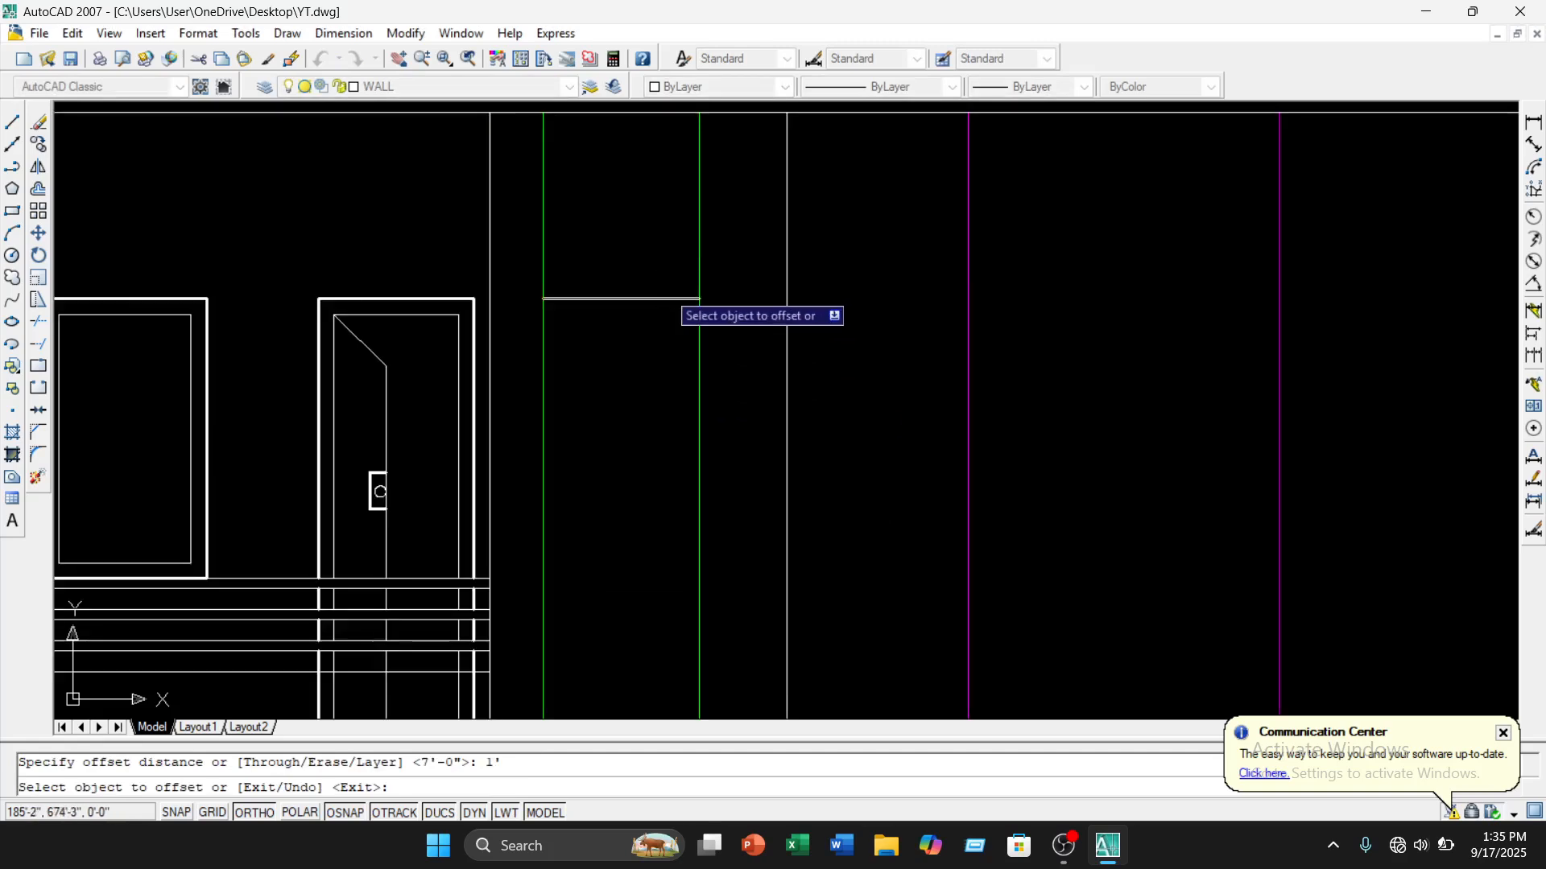
pyautogui.click(658, 297)
pyautogui.click(632, 433)
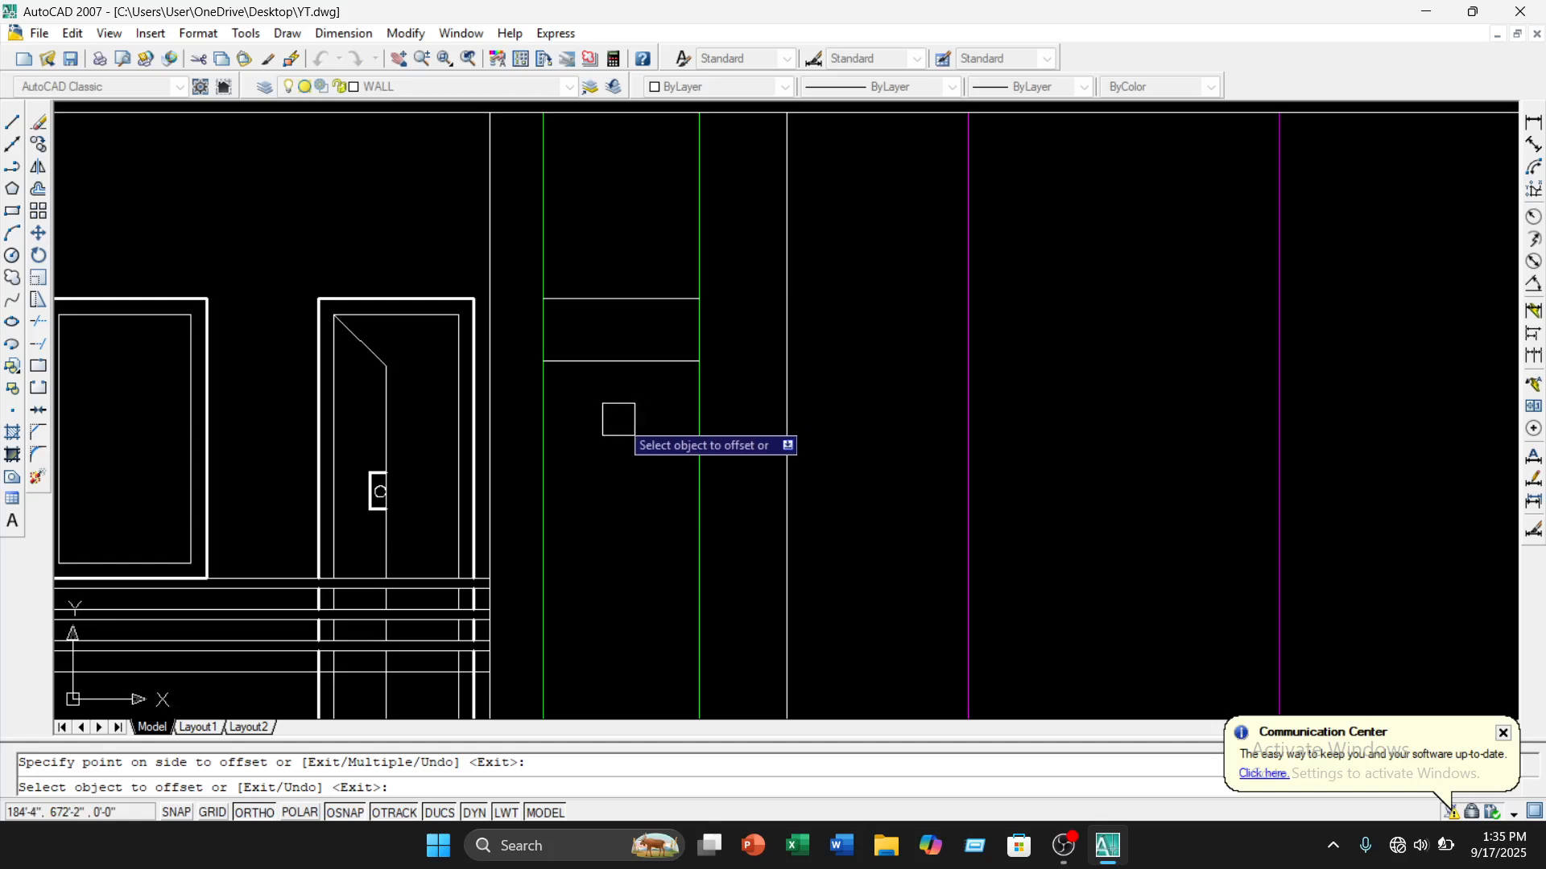
# Try to offset the left green guide line 1' toward the right one
pyautogui.click(541, 326)
pyautogui.click(610, 344)
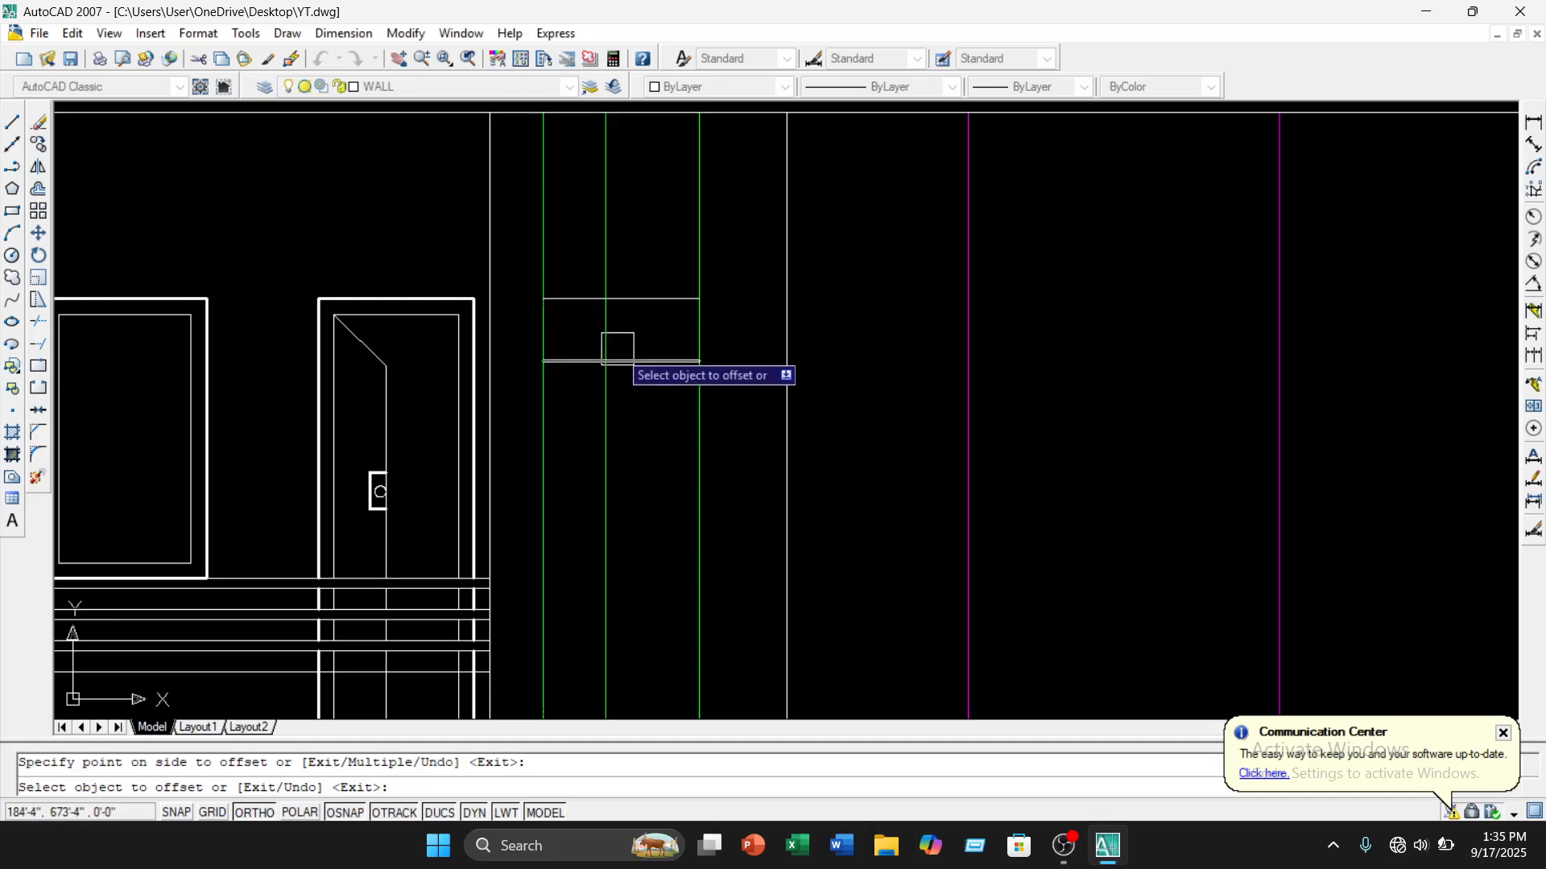
pyautogui.press('Escape')
pyautogui.scroll(-4, 641, 404)
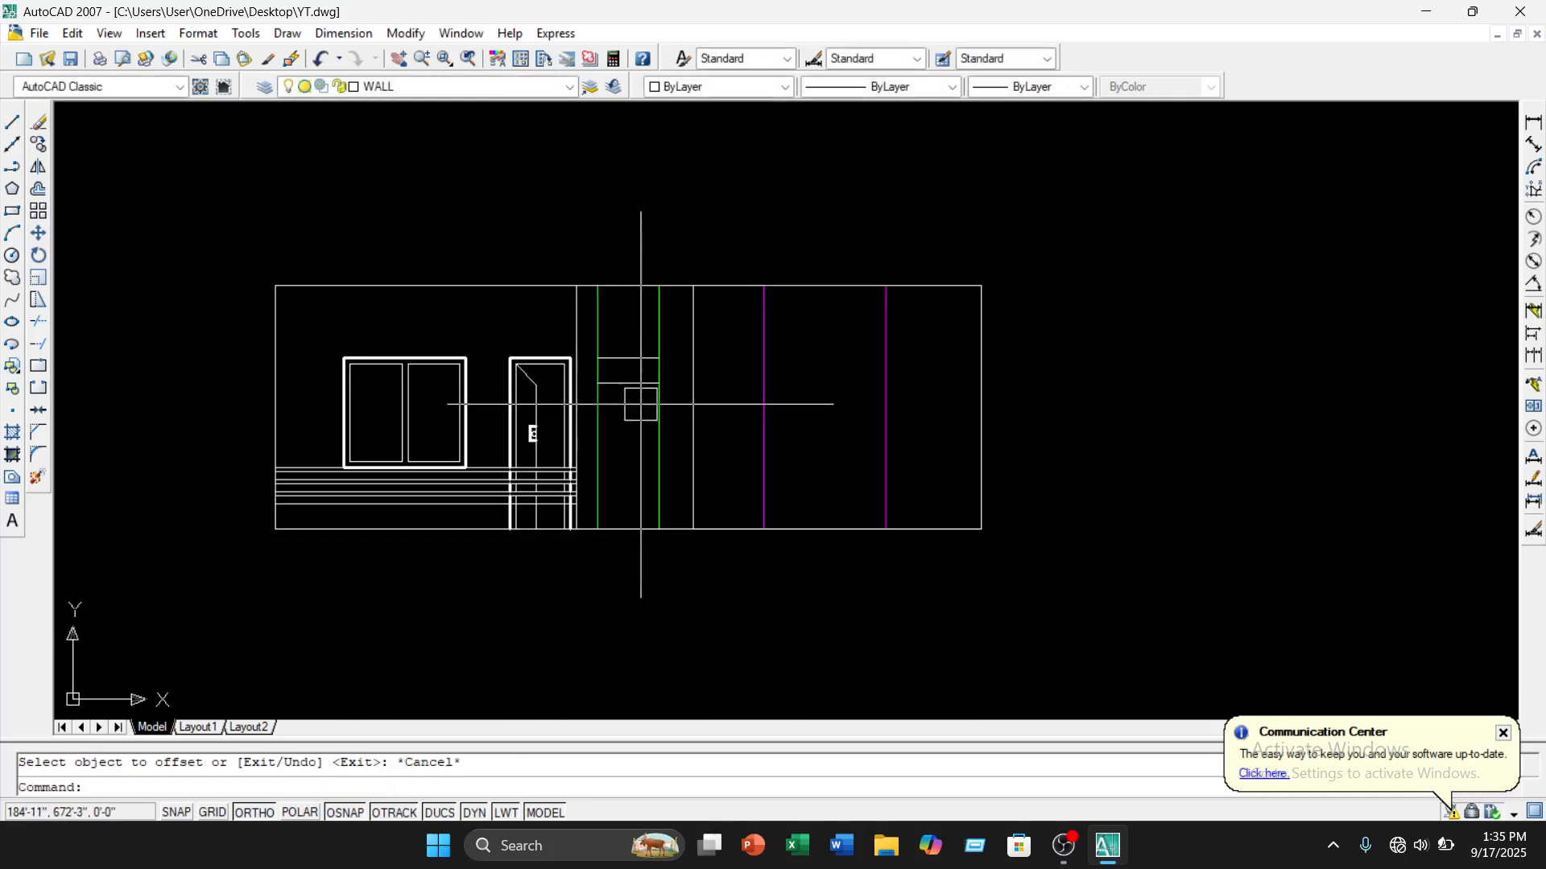
# Offset the two horizontal lines between the green guide lines 1" inward, toward each other
pyautogui.scroll(4, 636, 409)
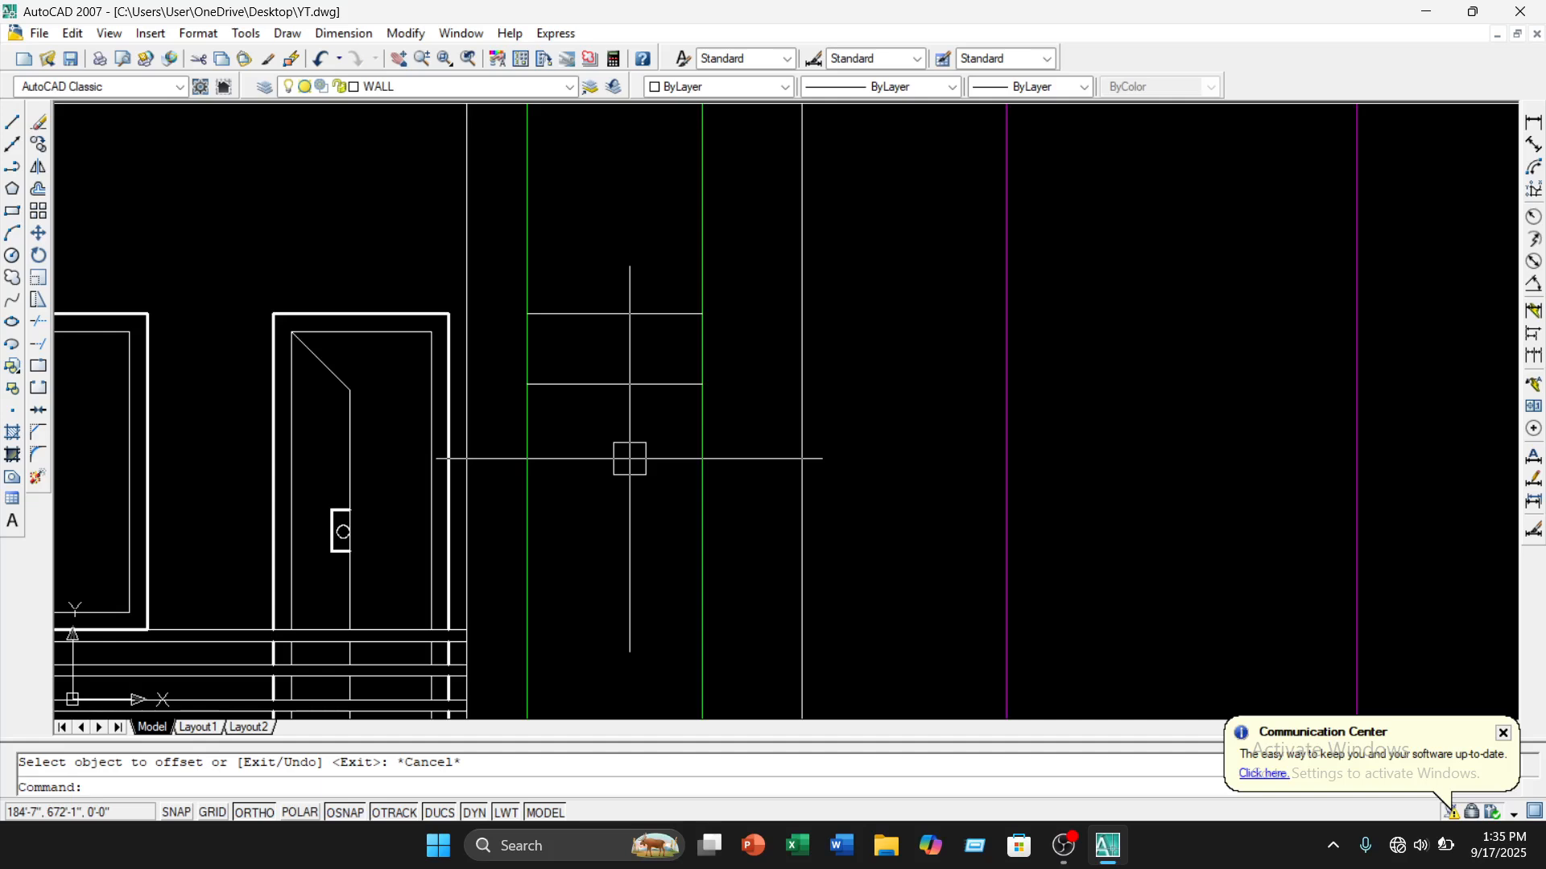
pyautogui.write('o')
pyautogui.press('Return')
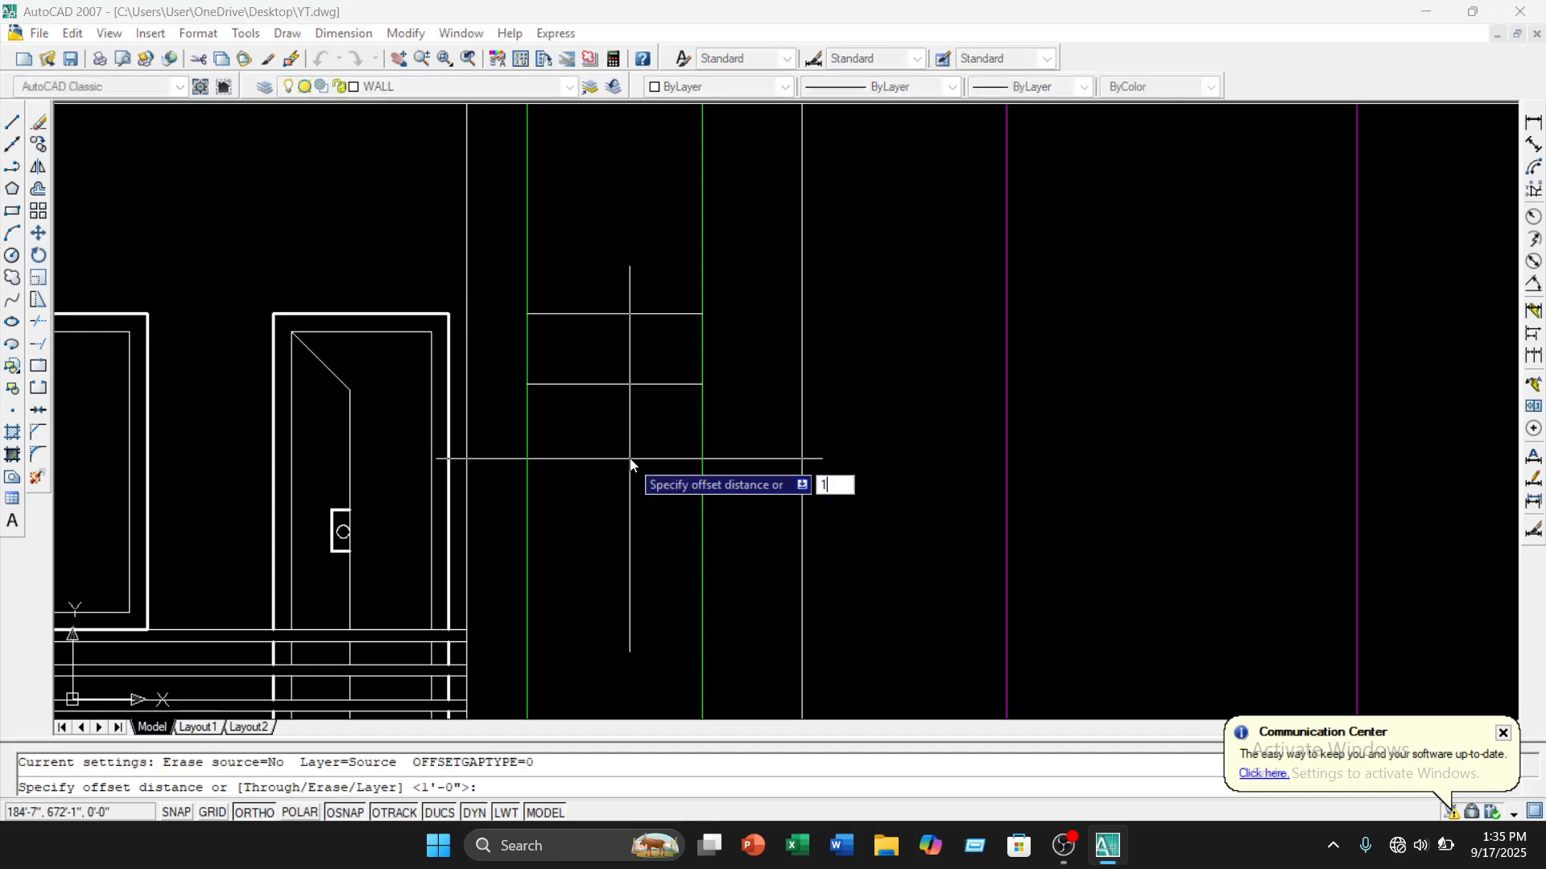
pyautogui.write('1')
pyautogui.press('Return')
pyautogui.scroll(3, 692, 310)
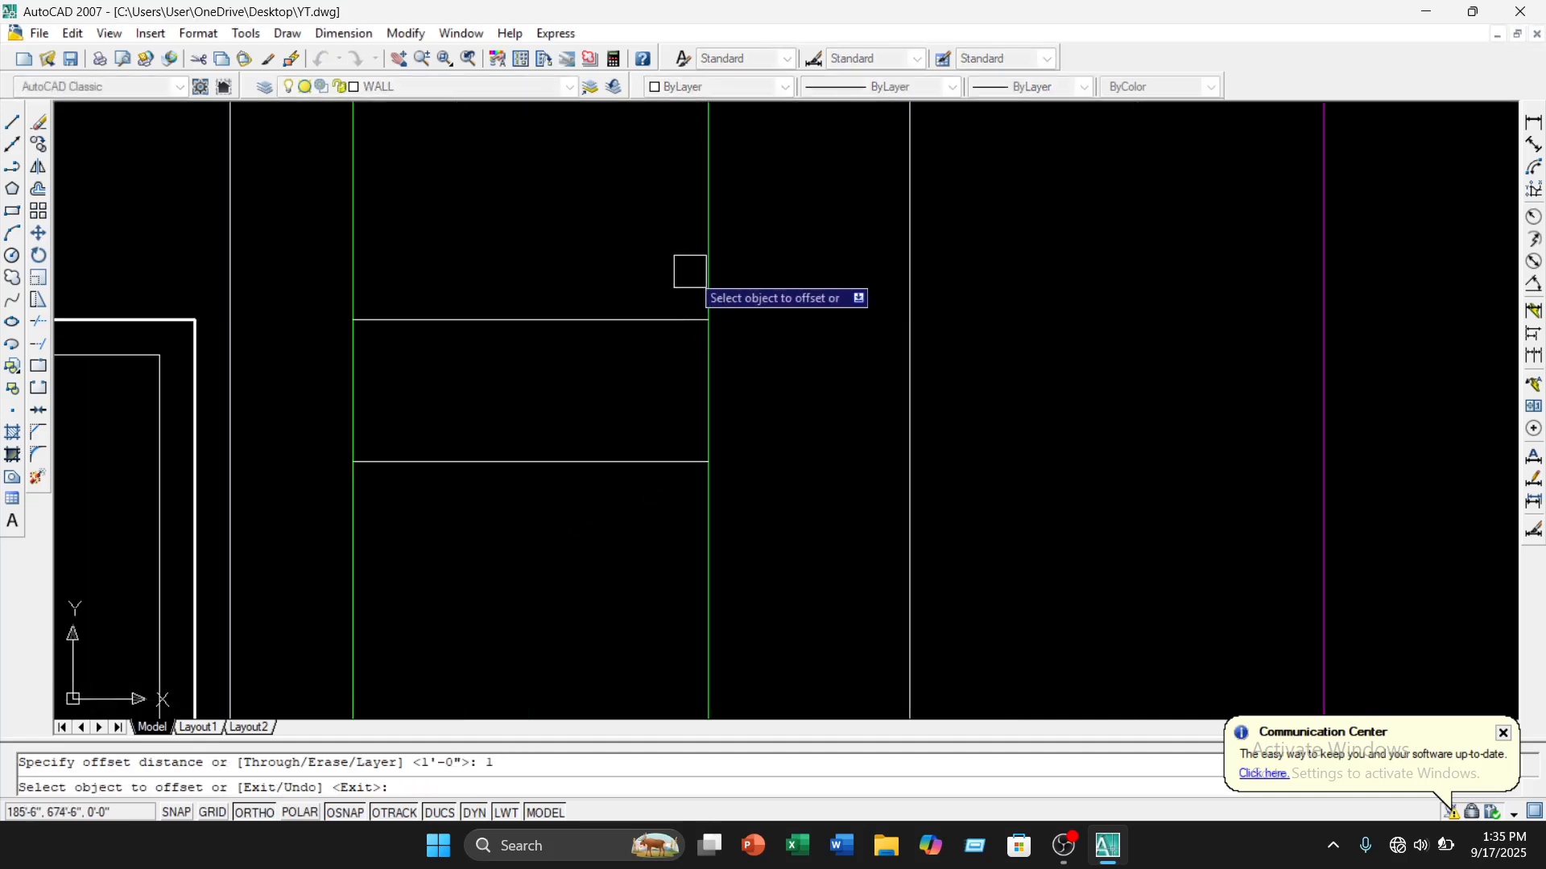
pyautogui.click(655, 320)
pyautogui.click(644, 406)
pyautogui.click(587, 461)
pyautogui.click(563, 425)
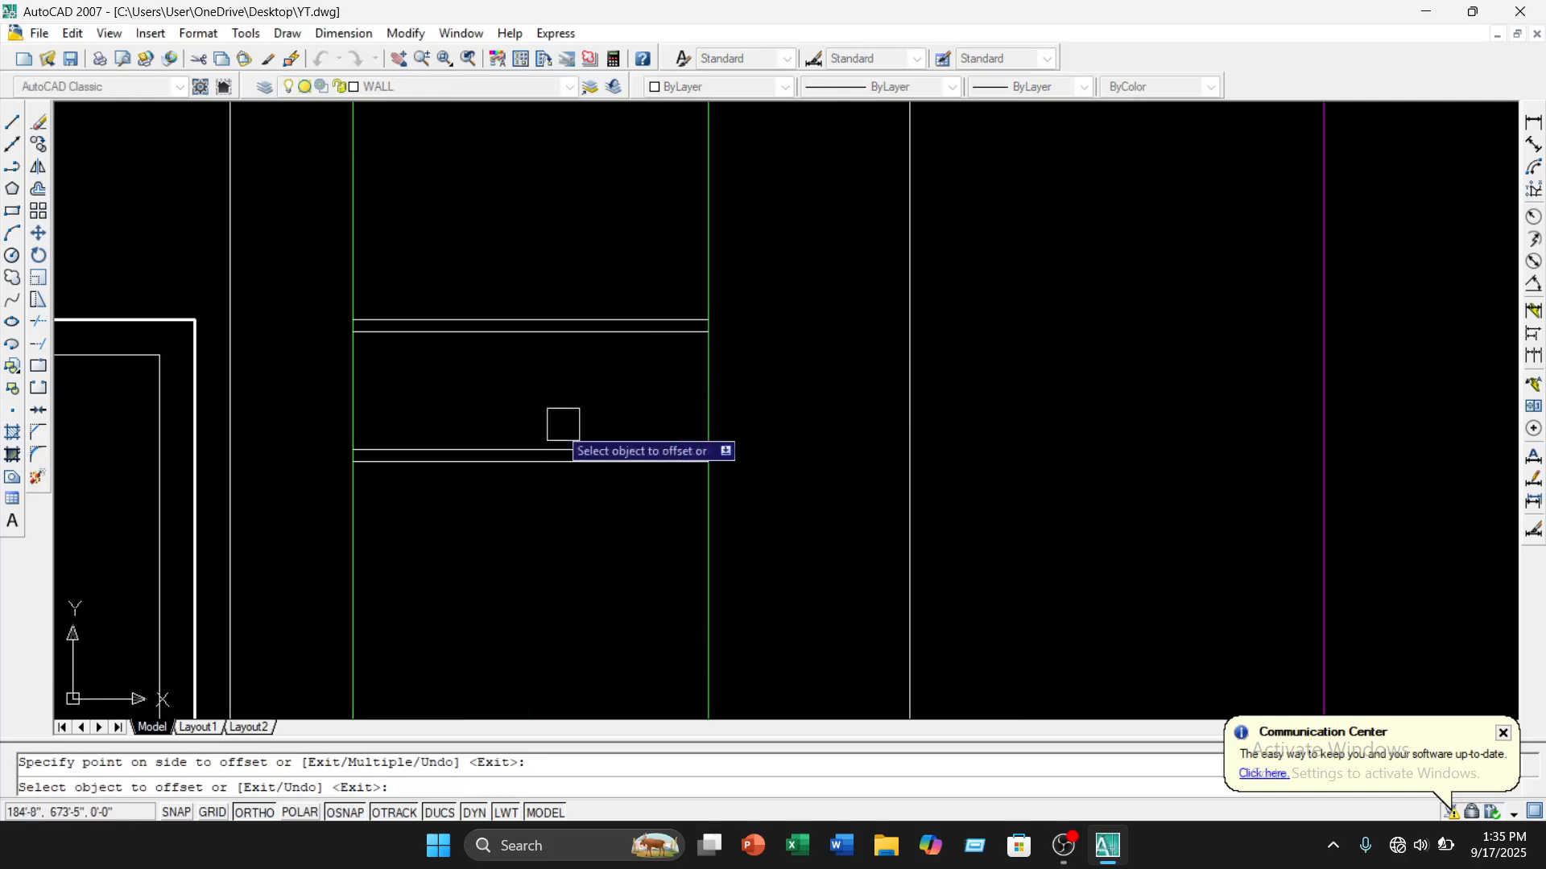
# Offset the left and right green guide lines 1" inward to form the frame's sides
pyautogui.click(358, 387)
pyautogui.click(439, 411)
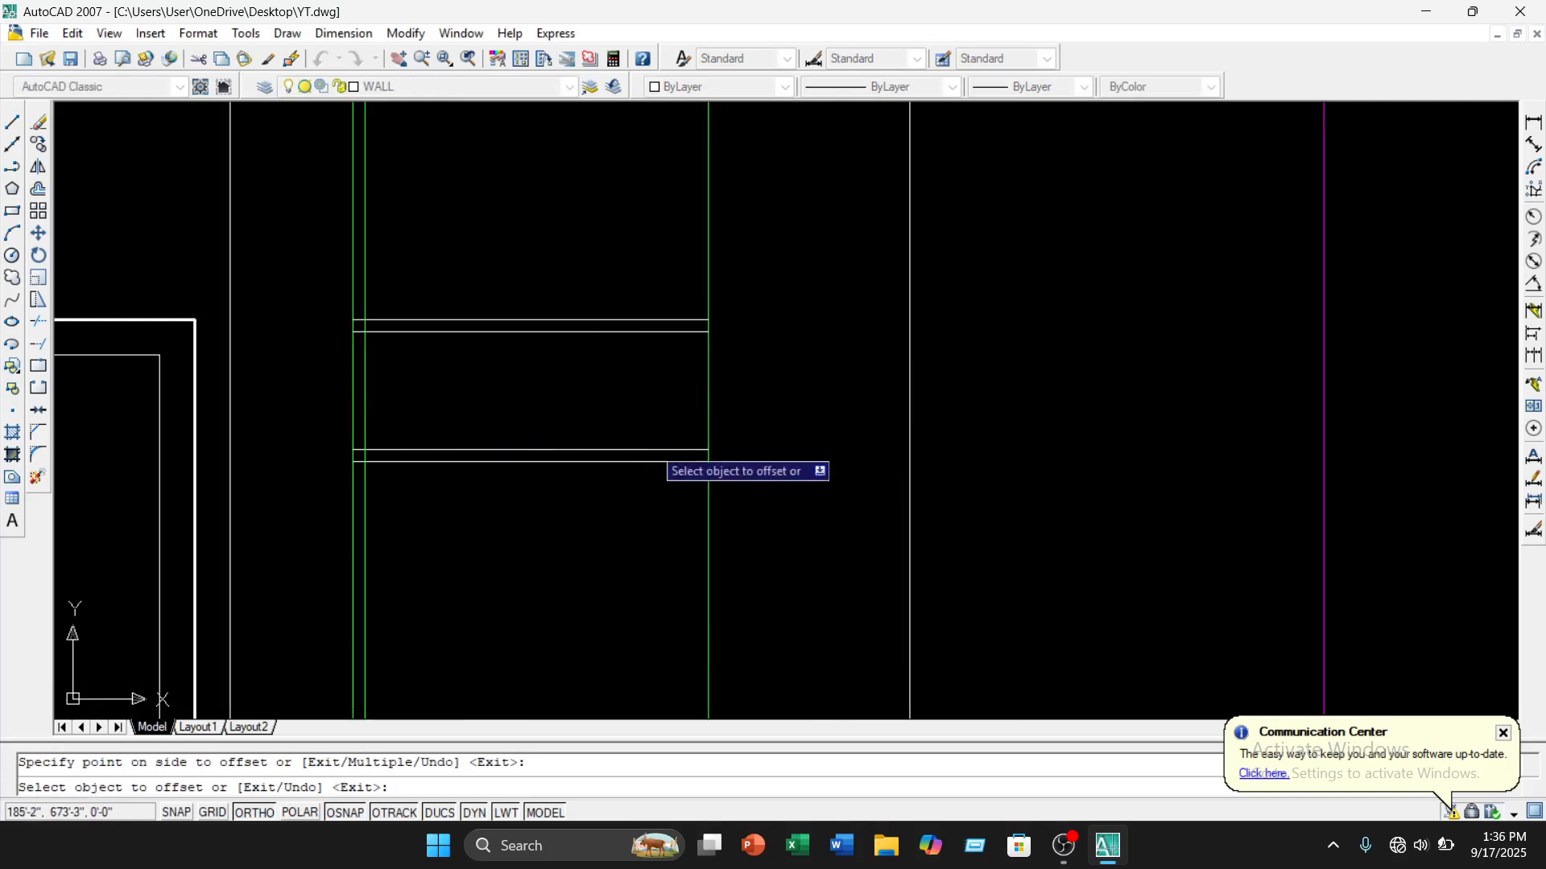
pyautogui.click(718, 399)
pyautogui.click(654, 434)
pyautogui.press('Escape')
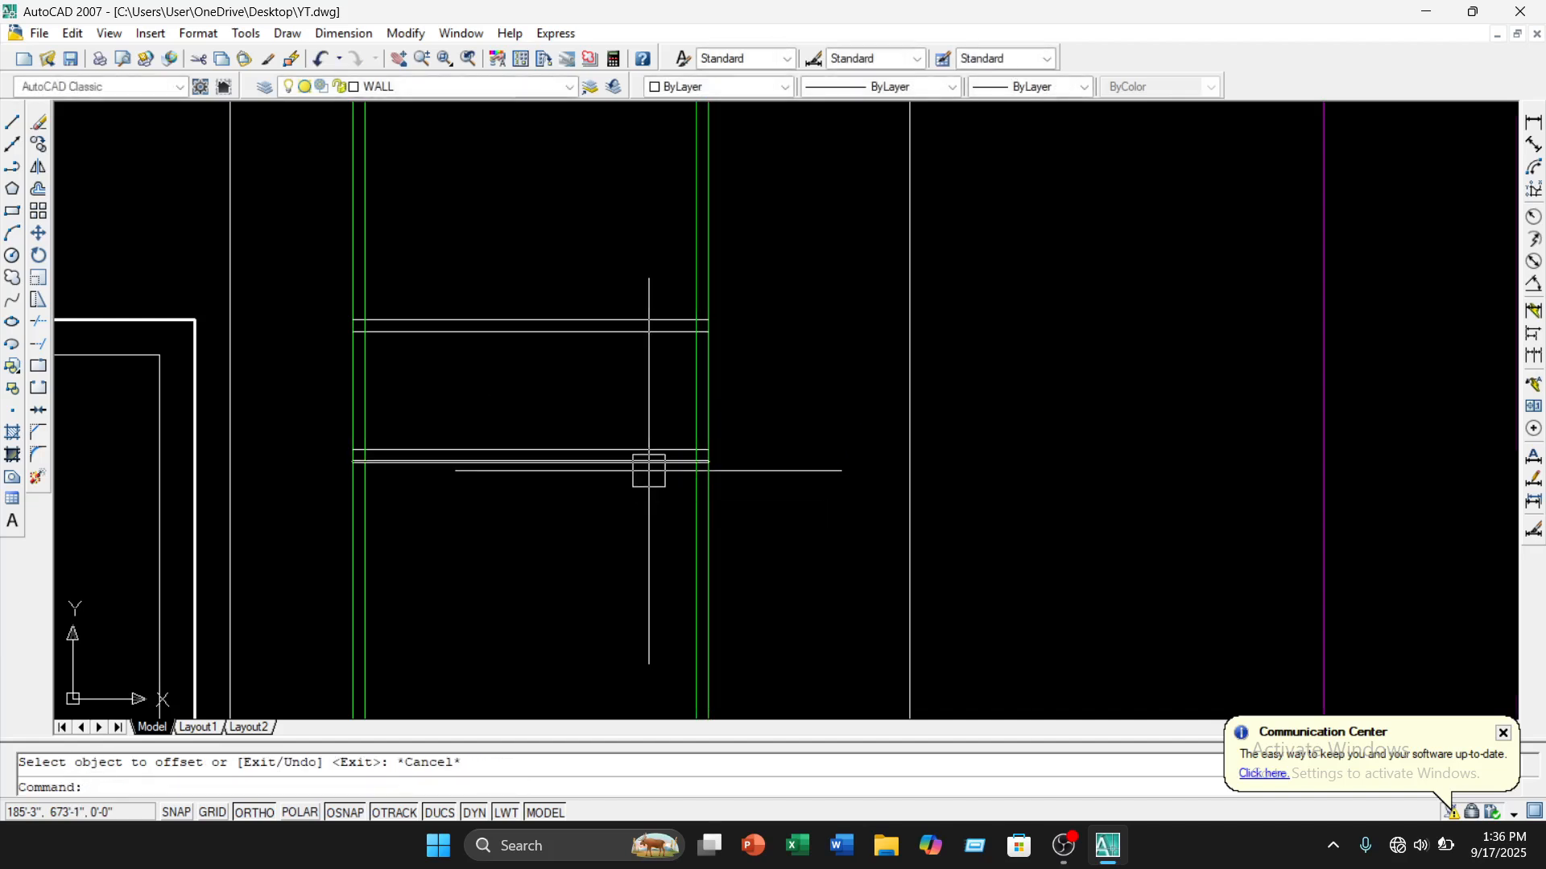
# Trim the four green vertical lines above the upper horizontal line and below the lower one, leaving a closed frame
pyautogui.scroll(-5, 649, 471)
pyautogui.write('tr')
pyautogui.press('Return')
pyautogui.press('Return')
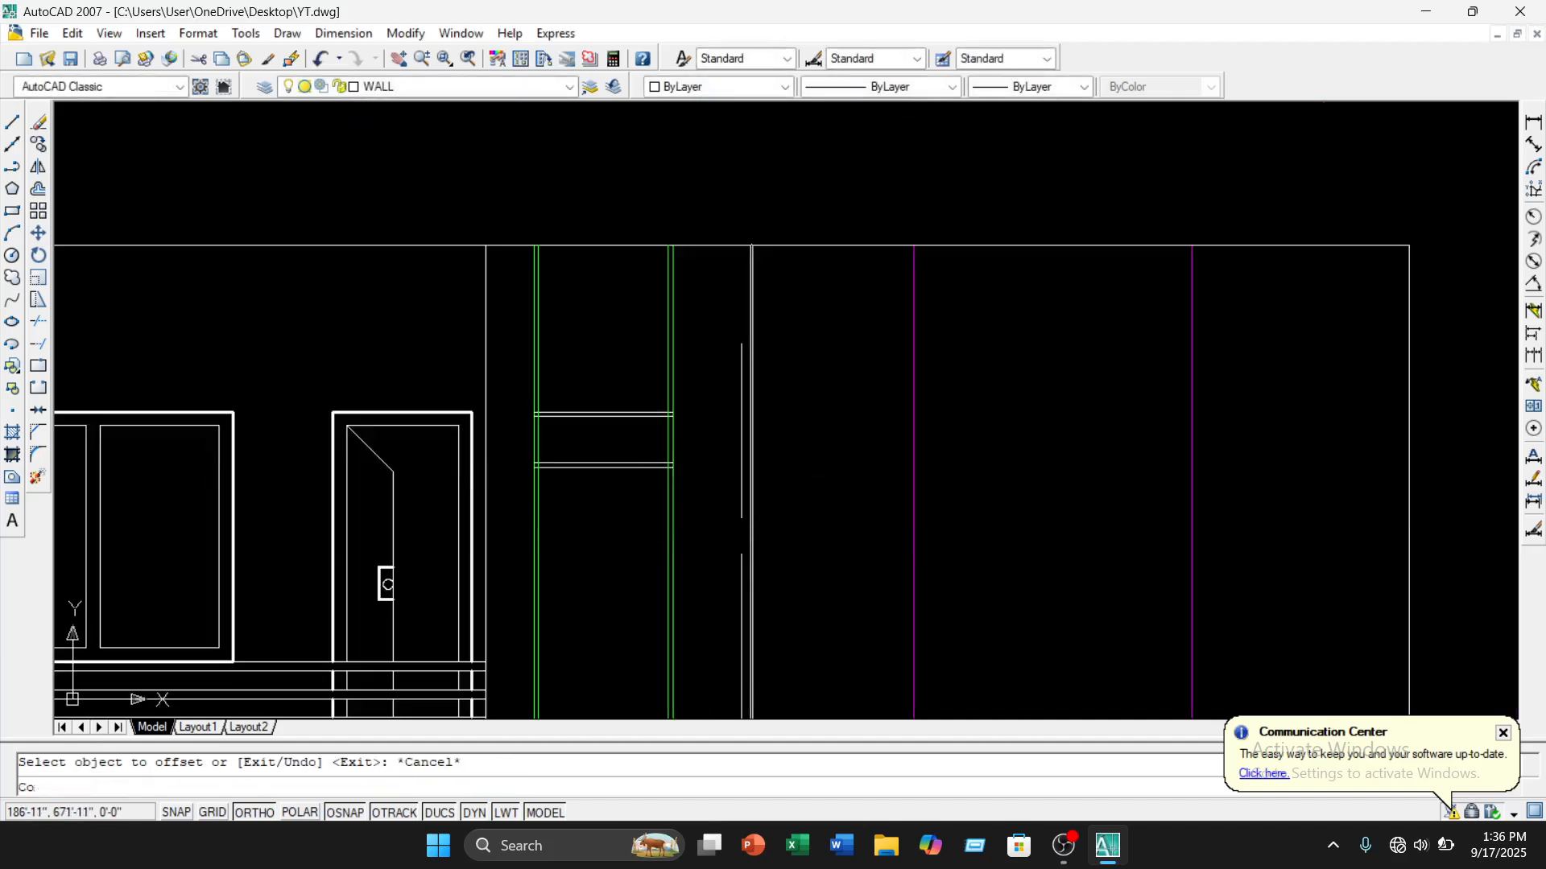
pyautogui.click(697, 320)
pyautogui.click(512, 348)
pyautogui.scroll(-2, 636, 564)
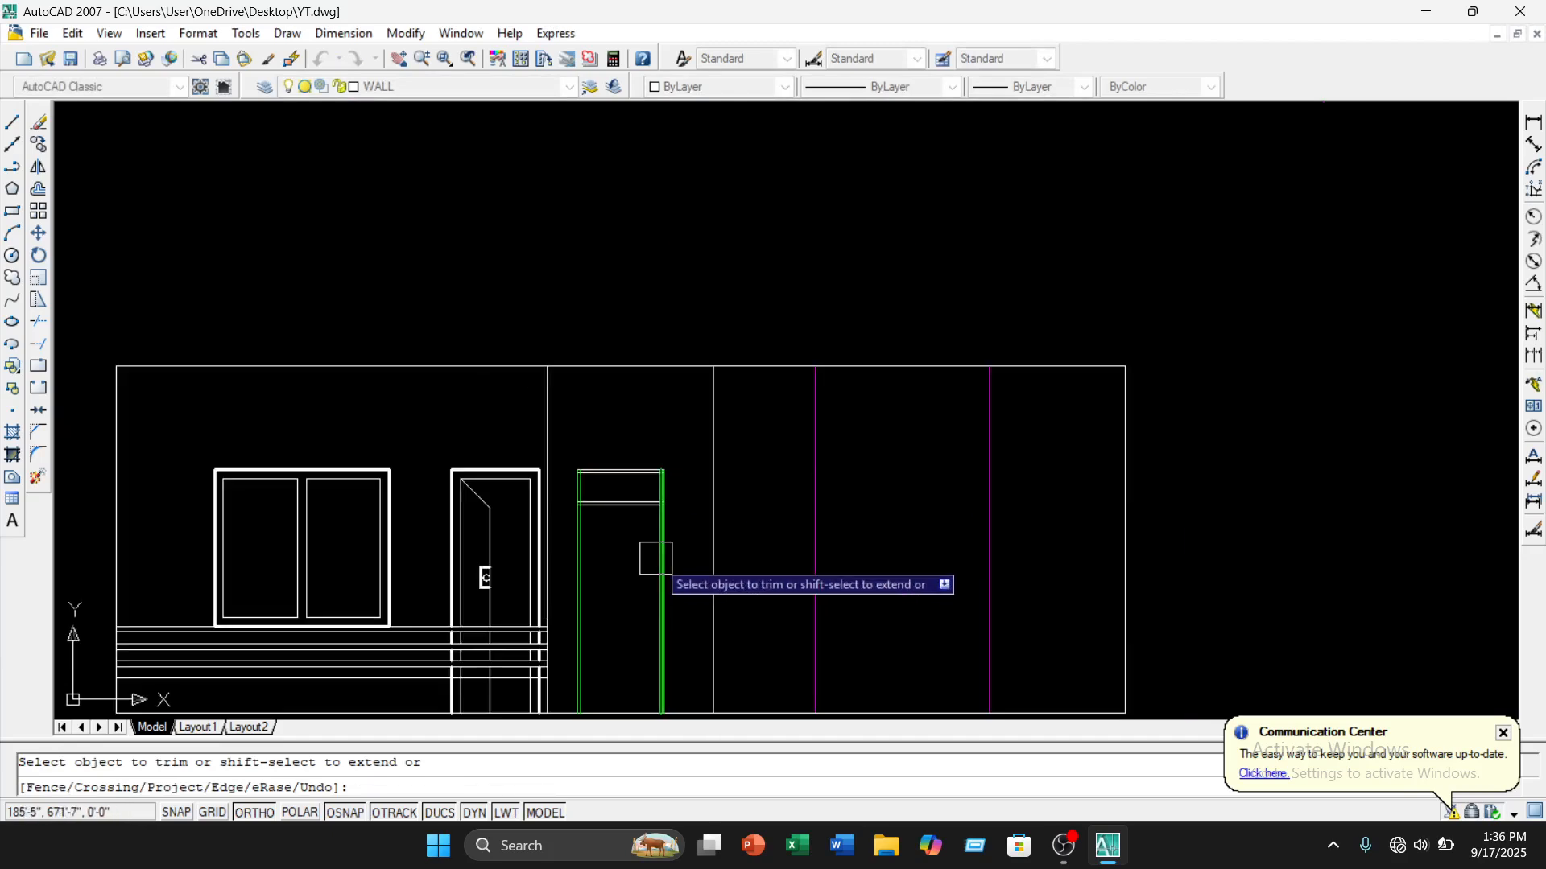
pyautogui.scroll(5, 673, 404)
pyautogui.click(691, 424)
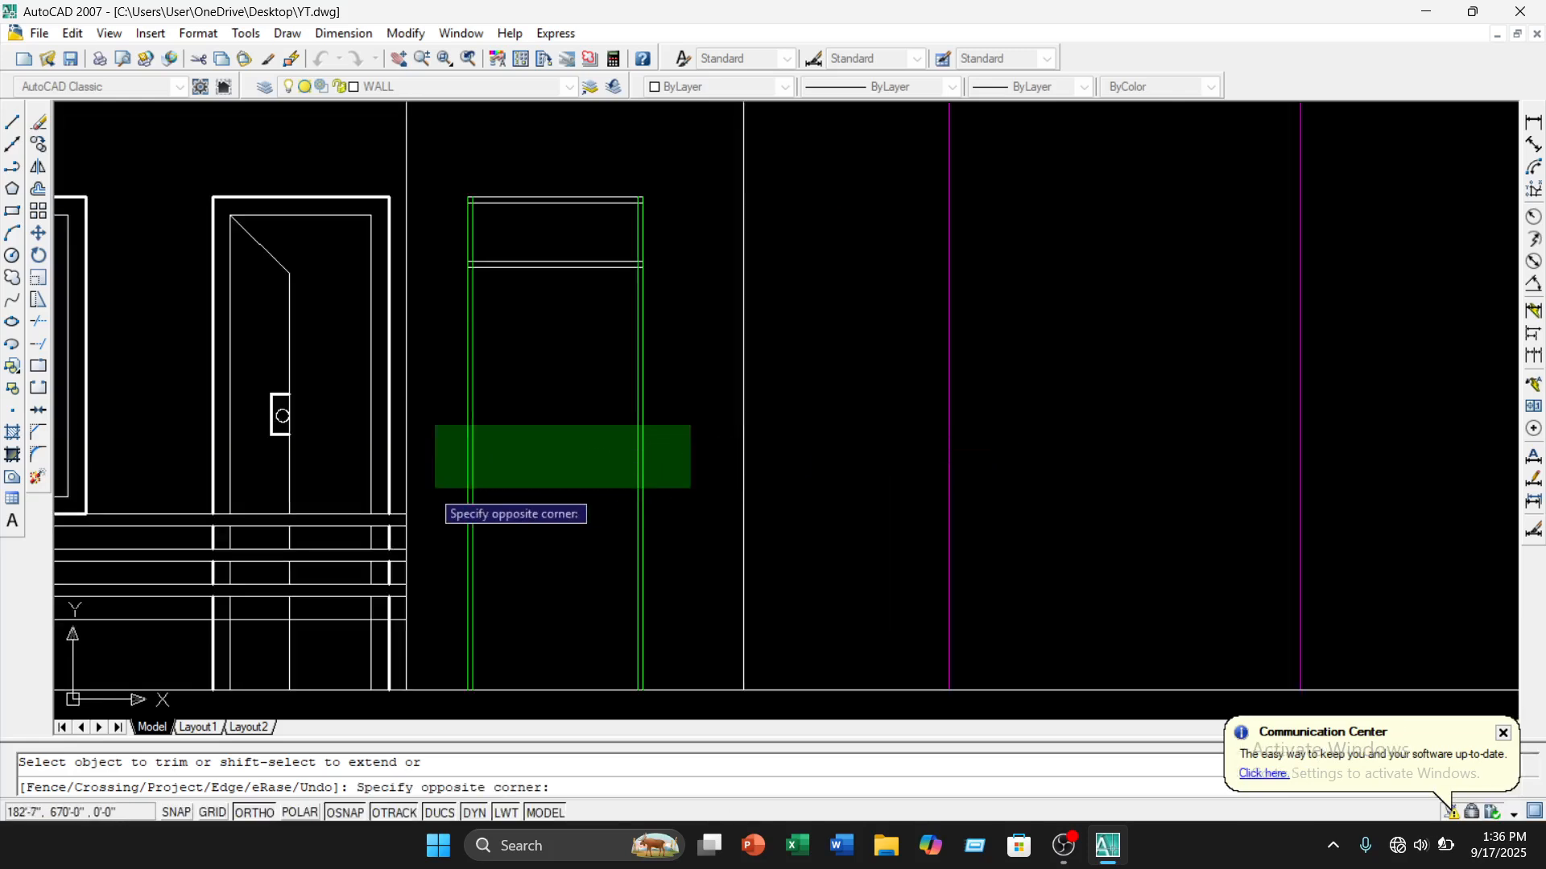
pyautogui.click(434, 490)
# Trim the crossing inner line stubs at the frame's lower-left and upper-left corners
pyautogui.scroll(5, 486, 256)
pyautogui.scroll(6, 493, 322)
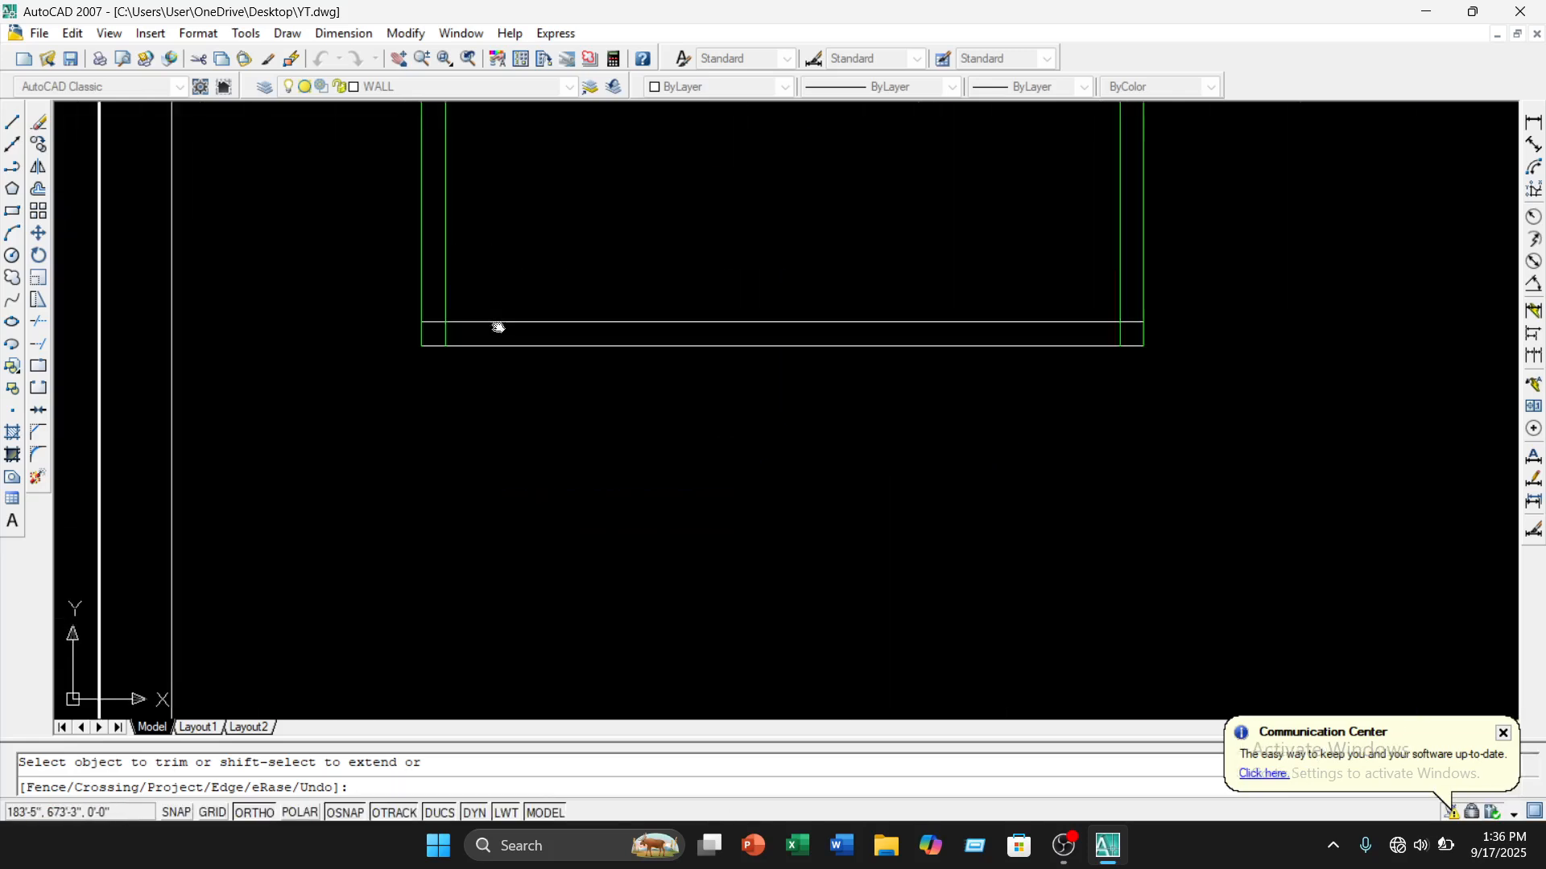
pyautogui.scroll(-5, 504, 366)
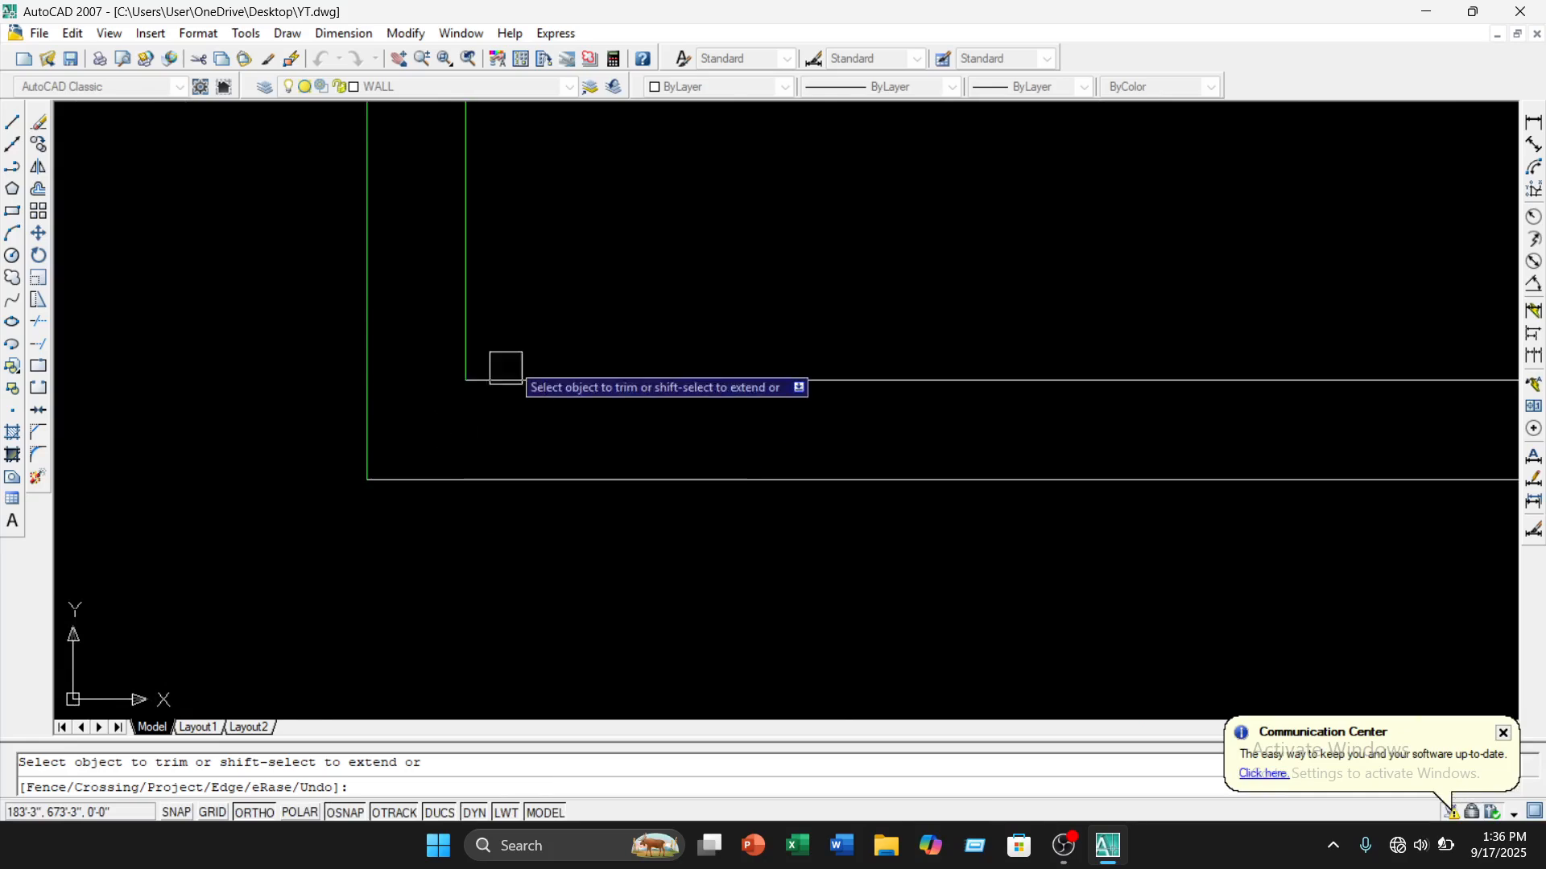
pyautogui.scroll(5, 540, 329)
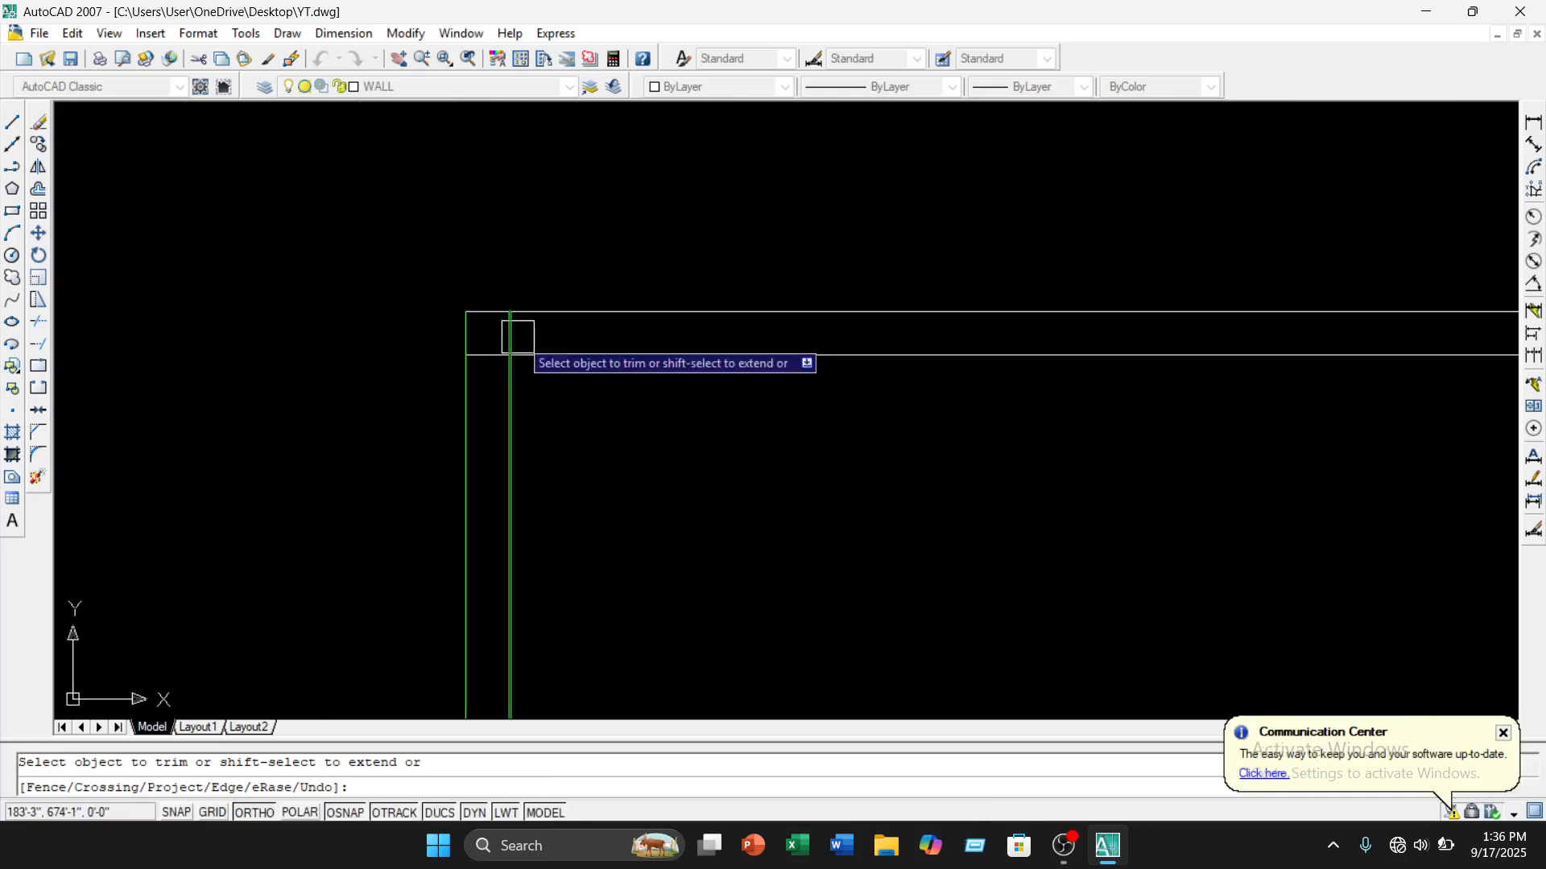
pyautogui.scroll(4, 517, 336)
pyautogui.click(516, 334)
pyautogui.click(473, 334)
pyautogui.click(431, 390)
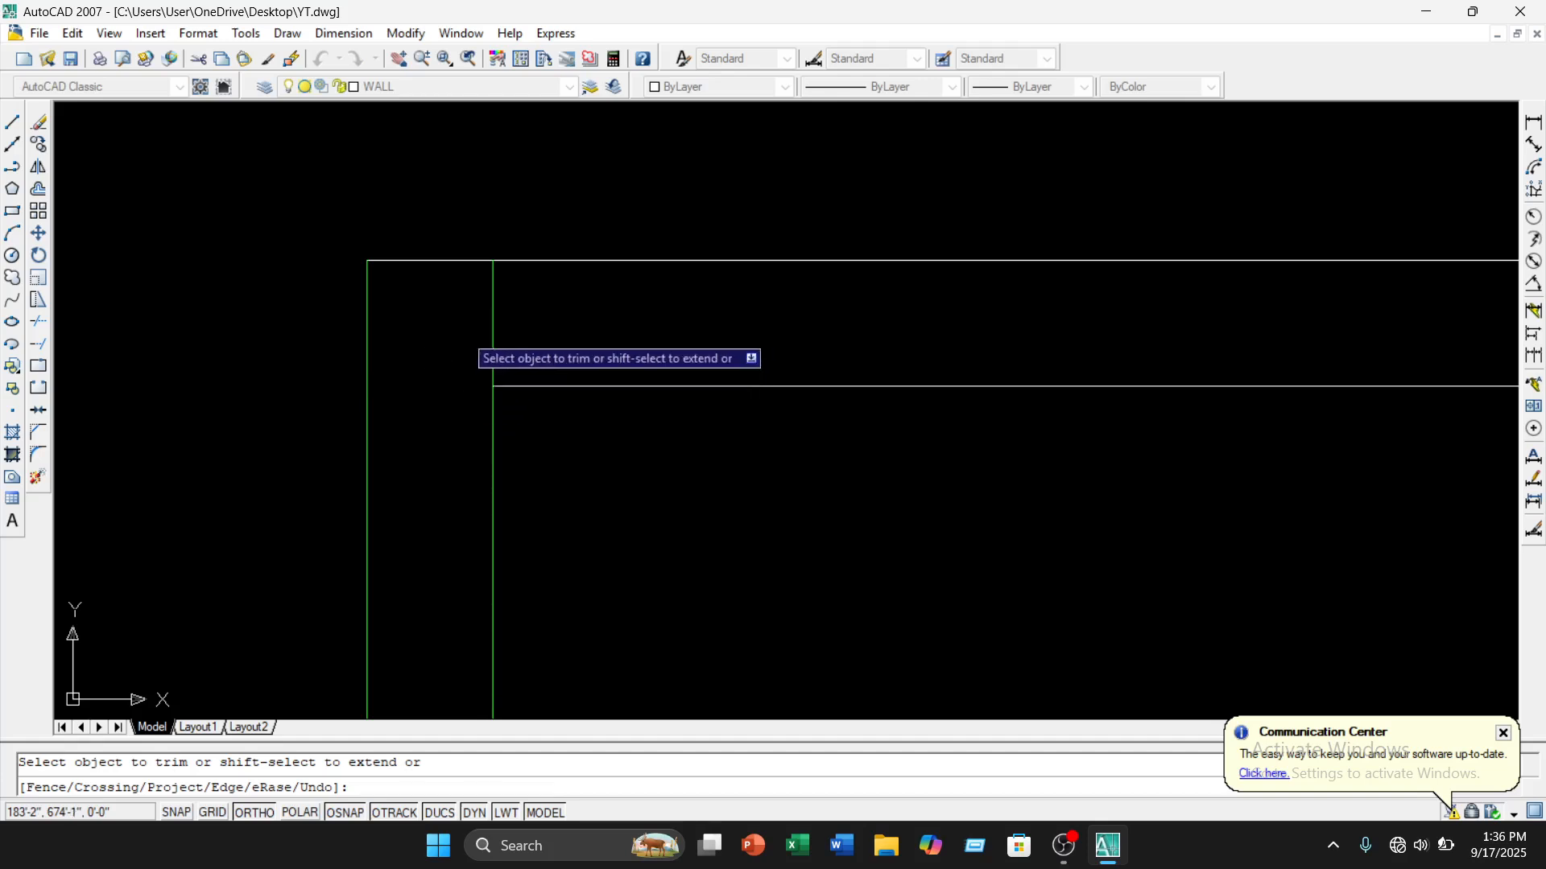
pyautogui.scroll(-8, 666, 381)
# Trim the crossing inner line stubs at the frame's upper-right and lower-right corners
pyautogui.moveTo(762, 435); pyautogui.dragTo(445, 453, button='middle')
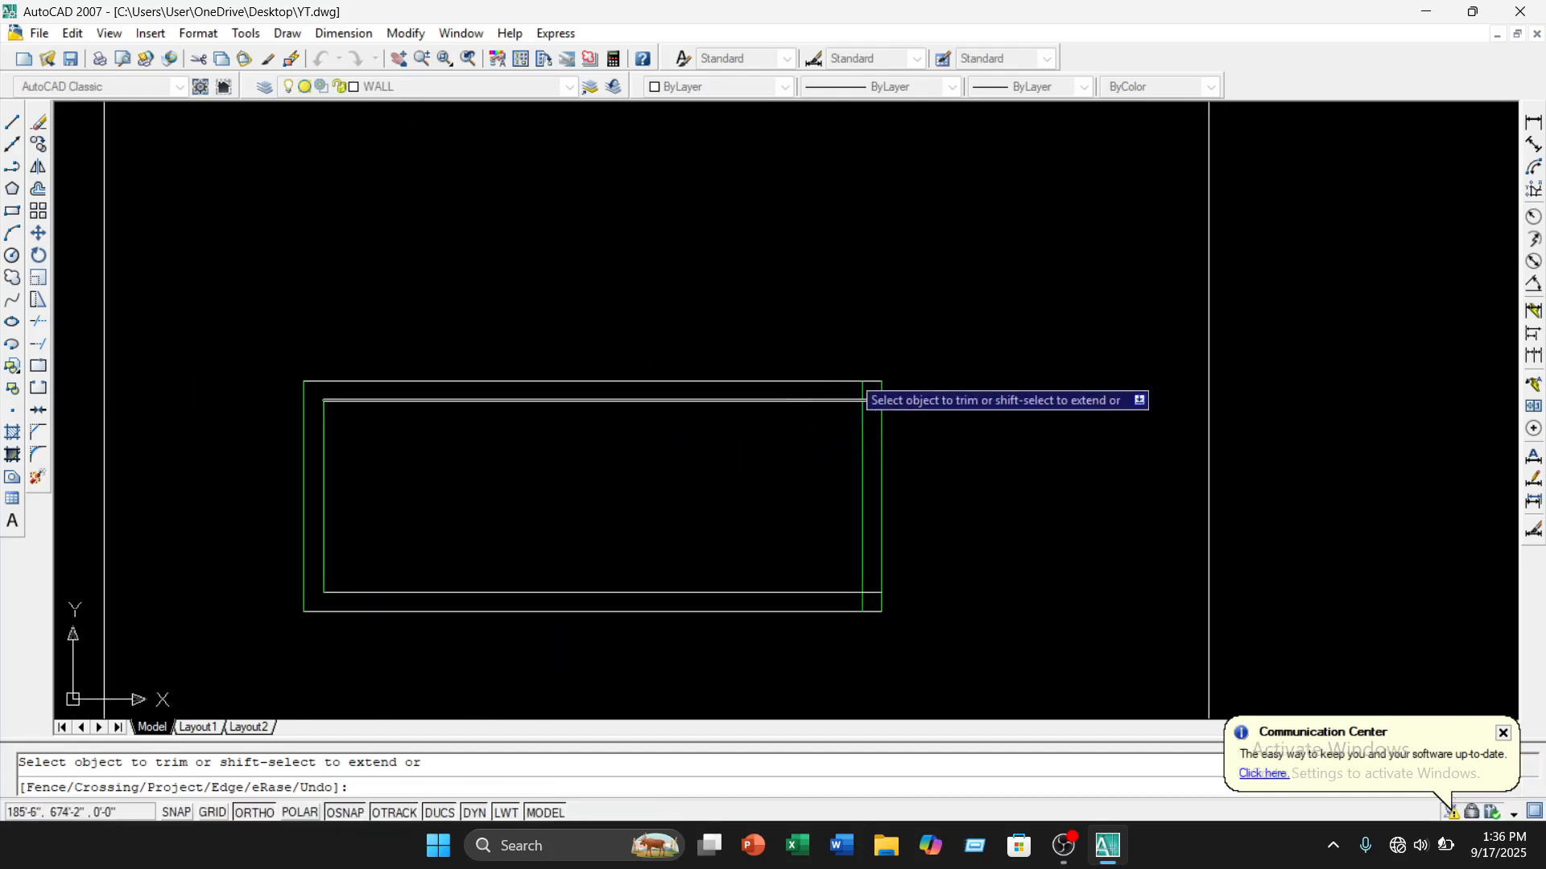
pyautogui.scroll(5, 866, 378)
pyautogui.click(890, 453)
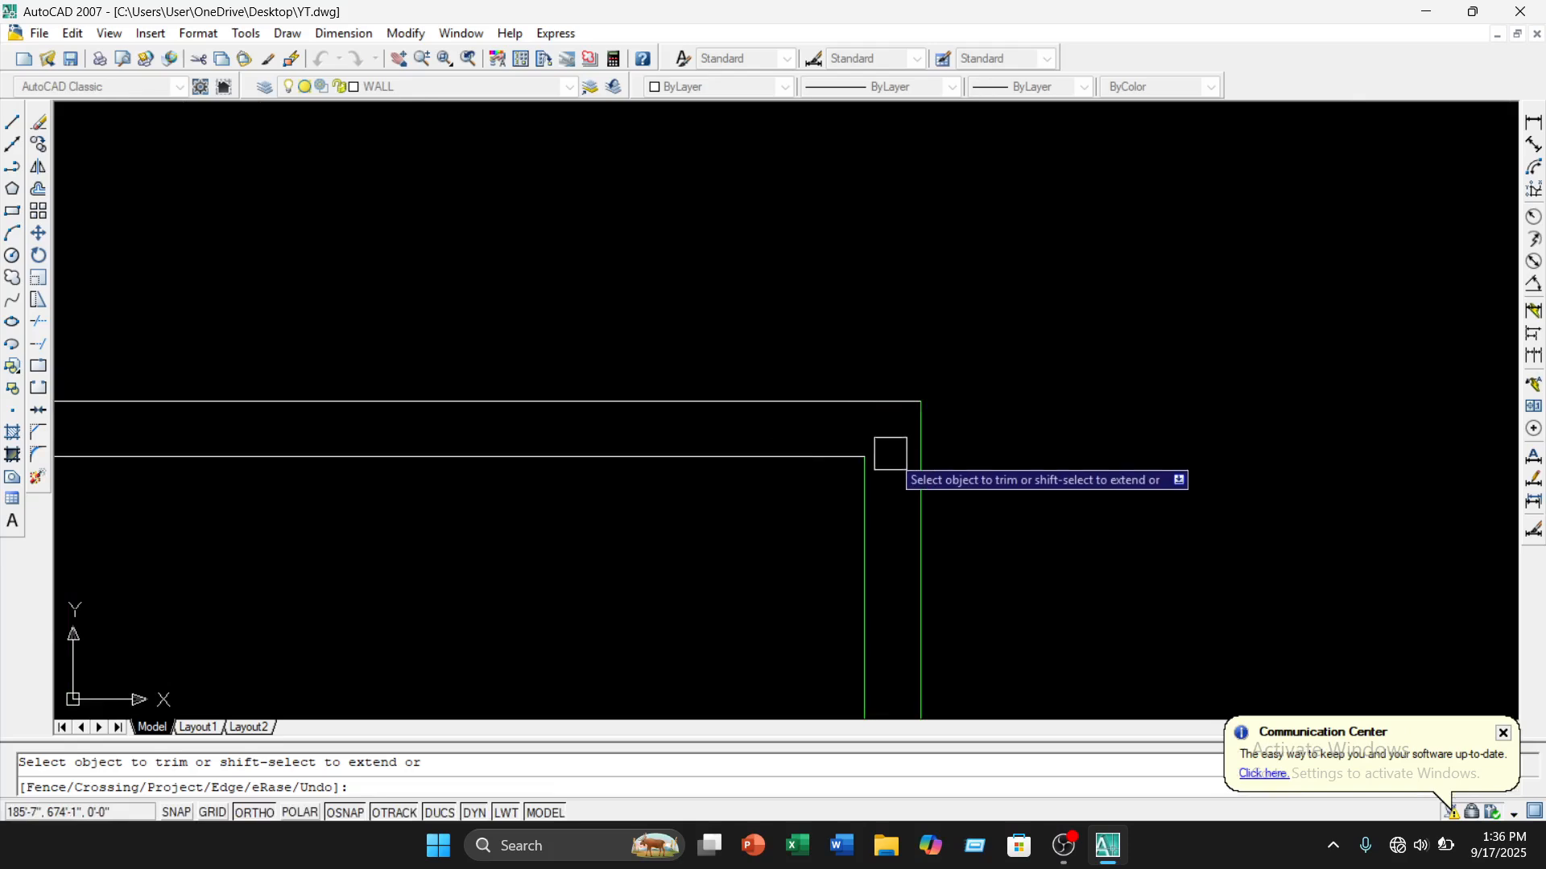
pyautogui.scroll(-4, 837, 481)
pyautogui.moveTo(817, 515); pyautogui.dragTo(728, 286, button='middle')
pyautogui.scroll(6, 802, 493)
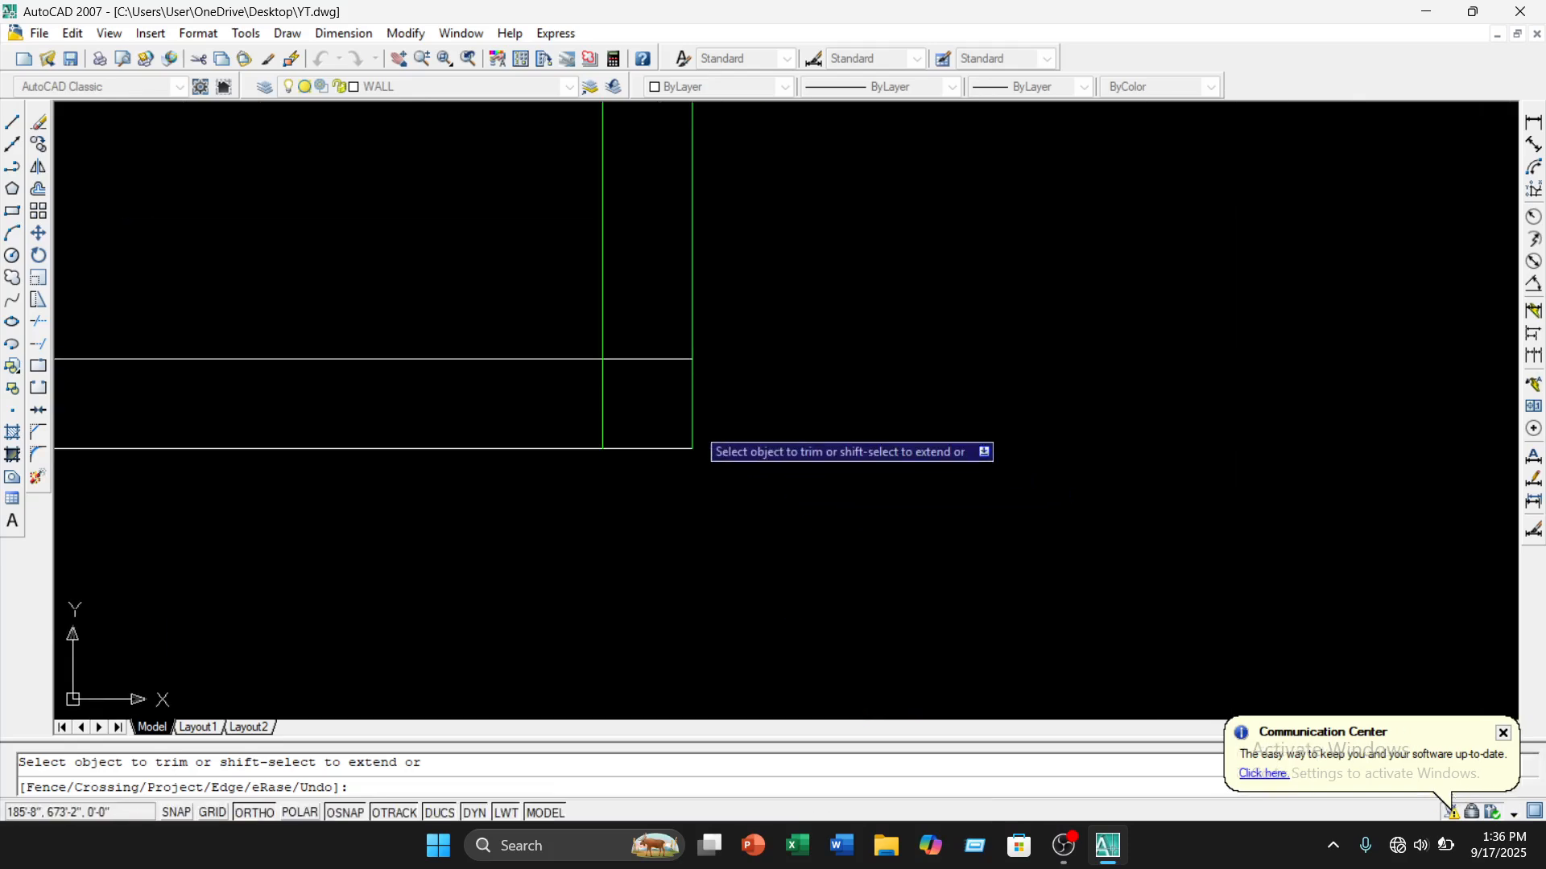
pyautogui.click(648, 359)
pyautogui.scroll(-6, 616, 397)
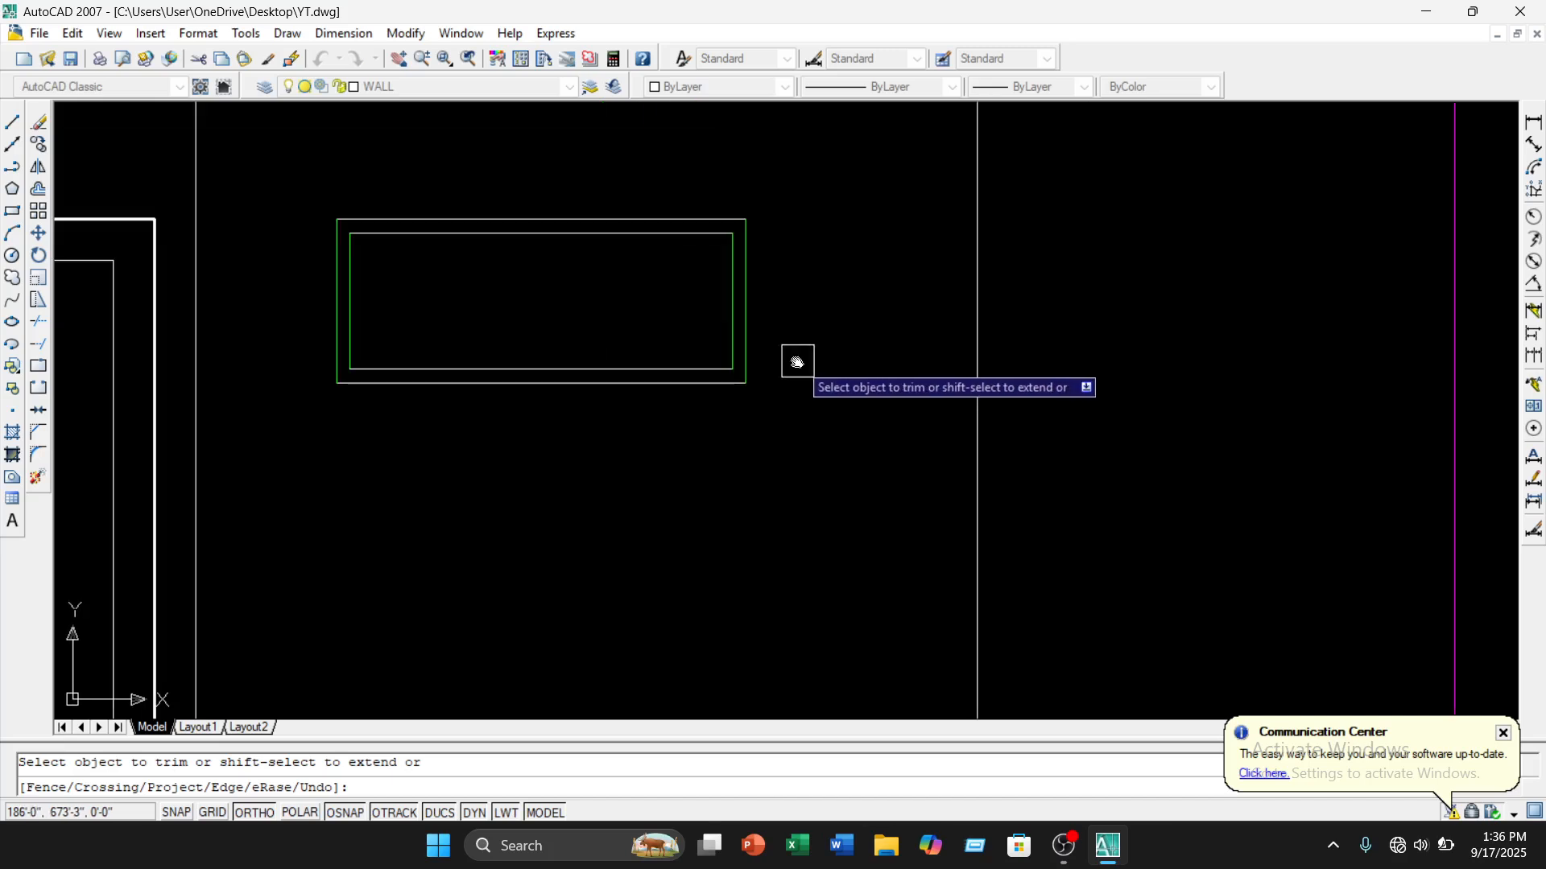
pyautogui.moveTo(797, 359); pyautogui.dragTo(821, 401, button='middle')
pyautogui.press('Escape')
# Match the properties of the small frame's white inner top line onto all the frame's lines
pyautogui.click(659, 284)
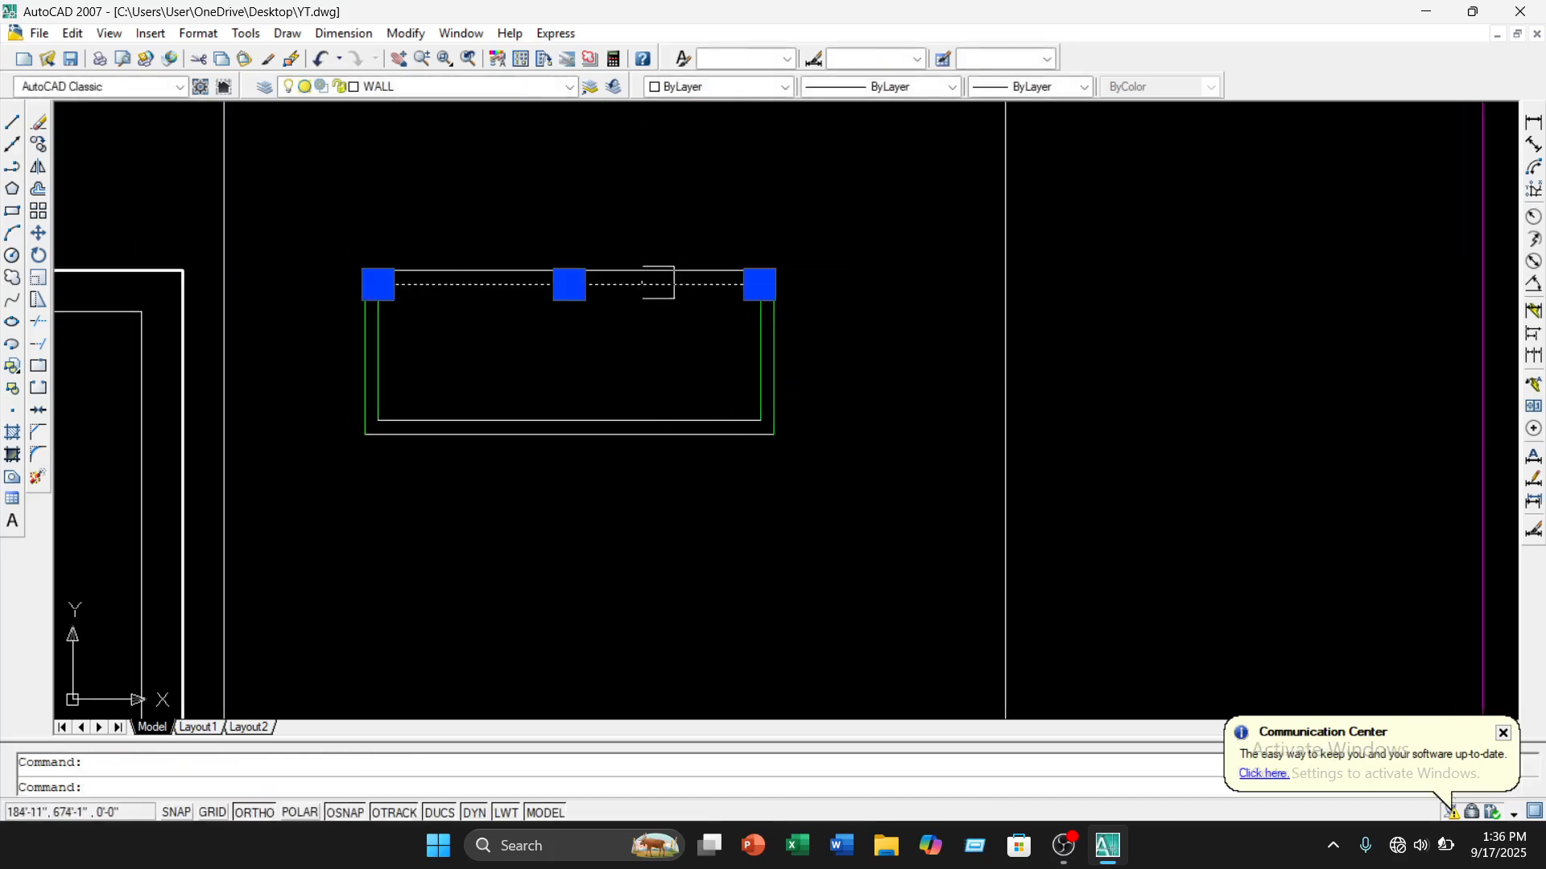
pyautogui.click(266, 60)
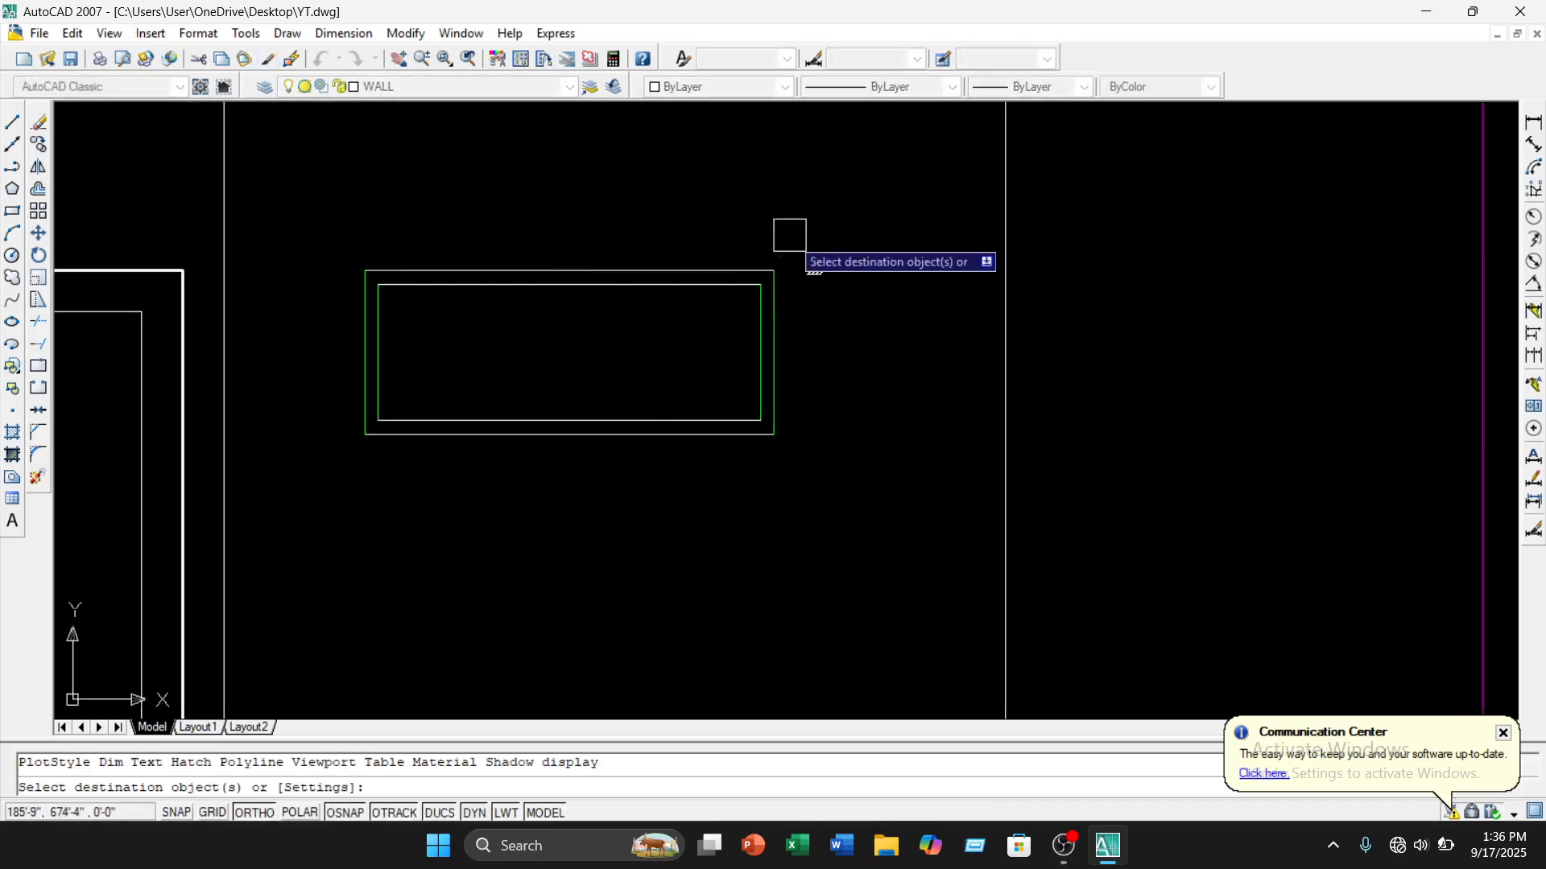
pyautogui.click(813, 217)
pyautogui.click(312, 515)
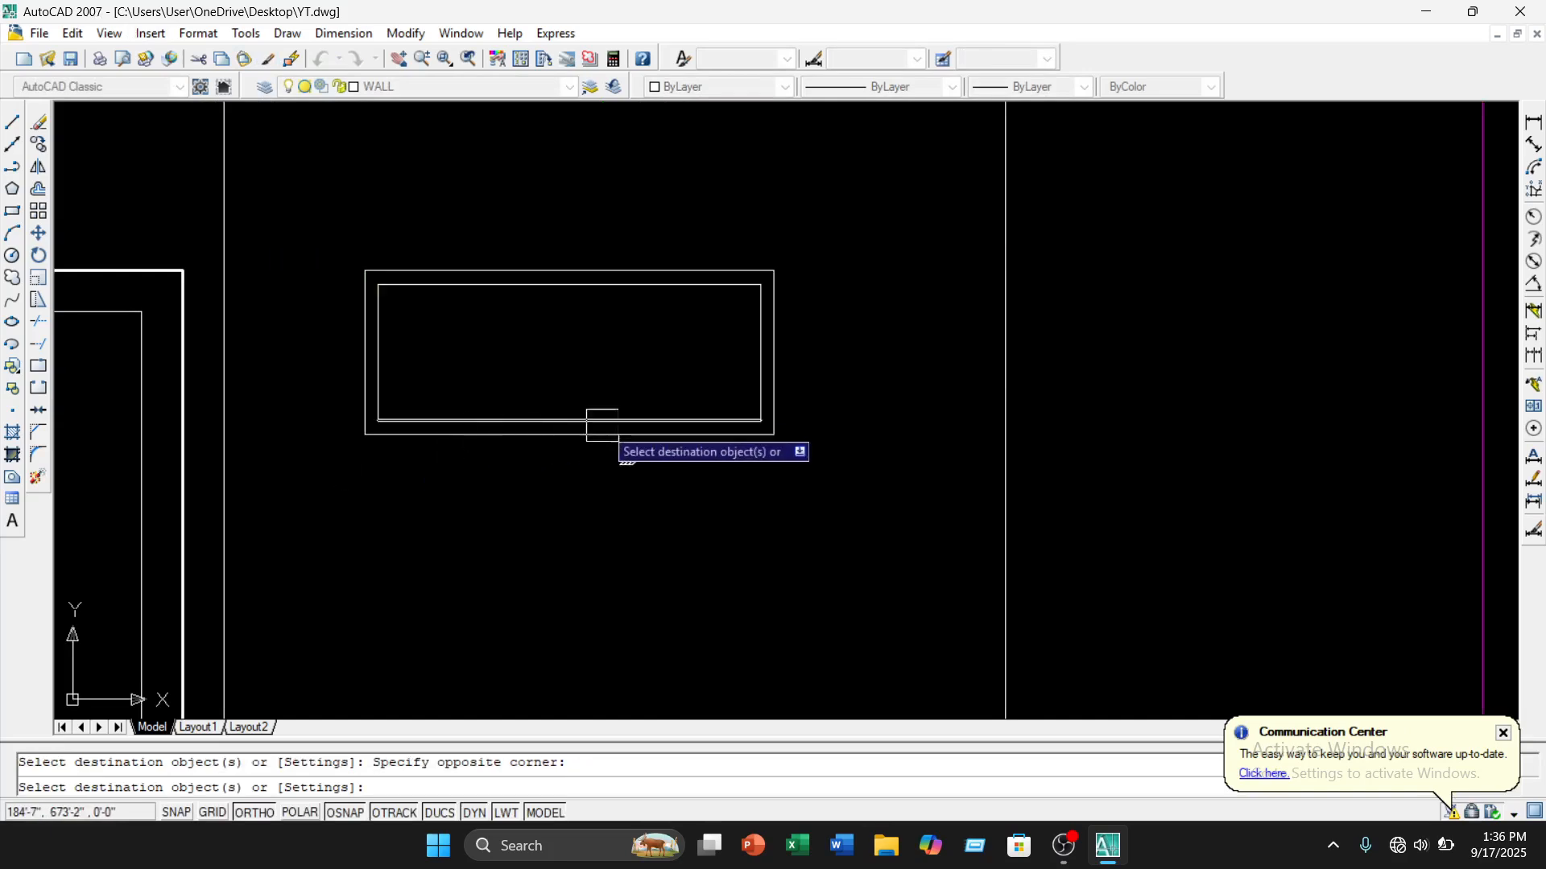
pyautogui.scroll(-3, 663, 510)
pyautogui.moveTo(700, 510); pyautogui.dragTo(592, 402, button='middle')
pyautogui.scroll(-2, 596, 404)
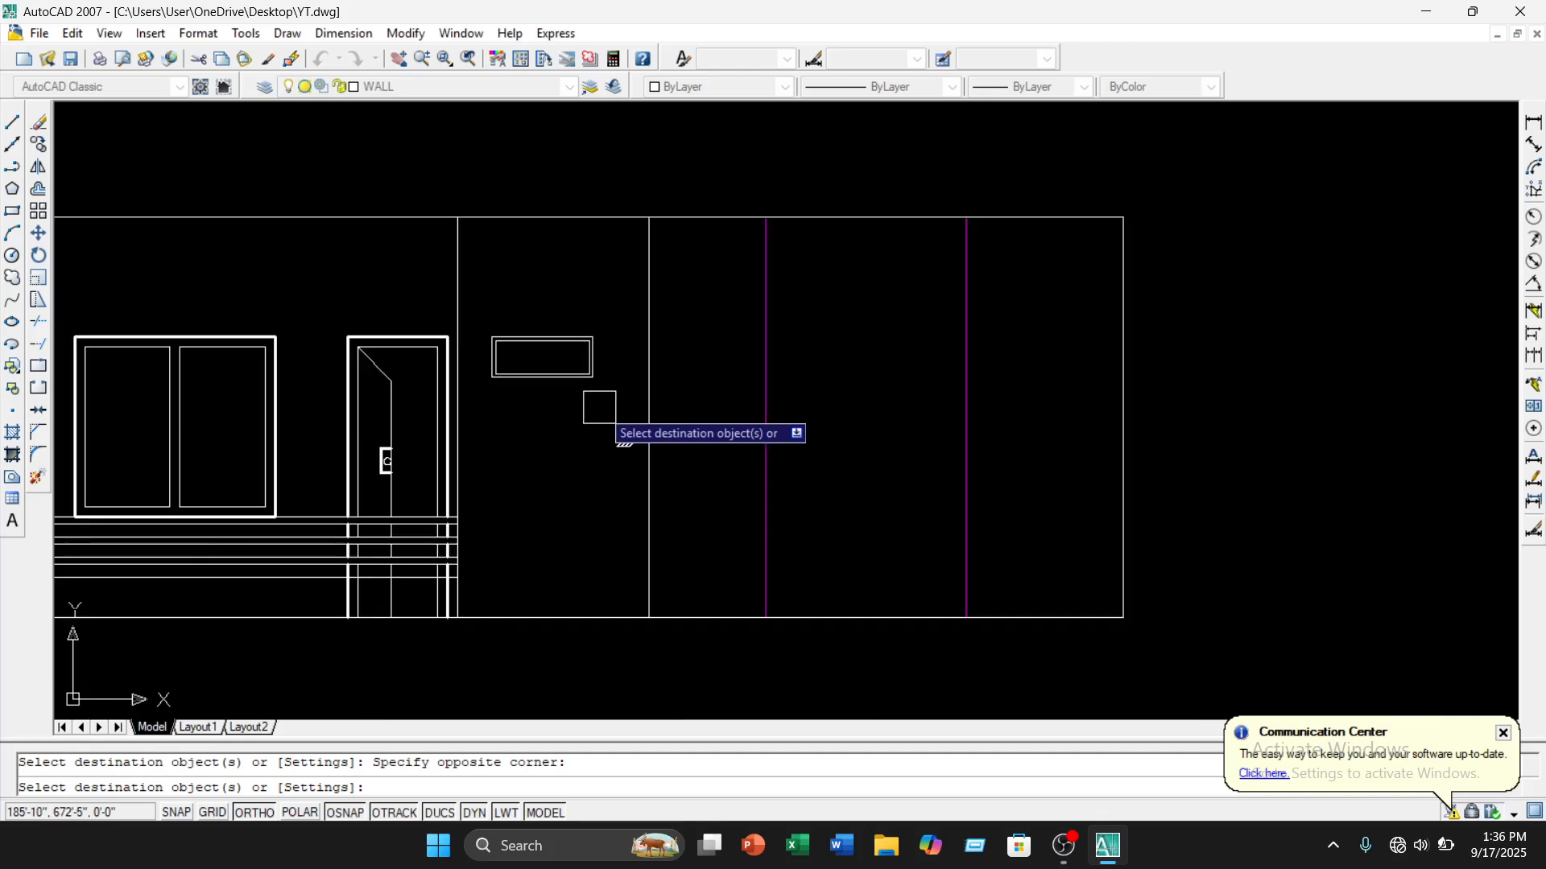
pyautogui.press('Escape')
# Examine the elevation and its projected guide lines against the floor plan below to locate the remaining opening
pyautogui.scroll(-2, 594, 414)
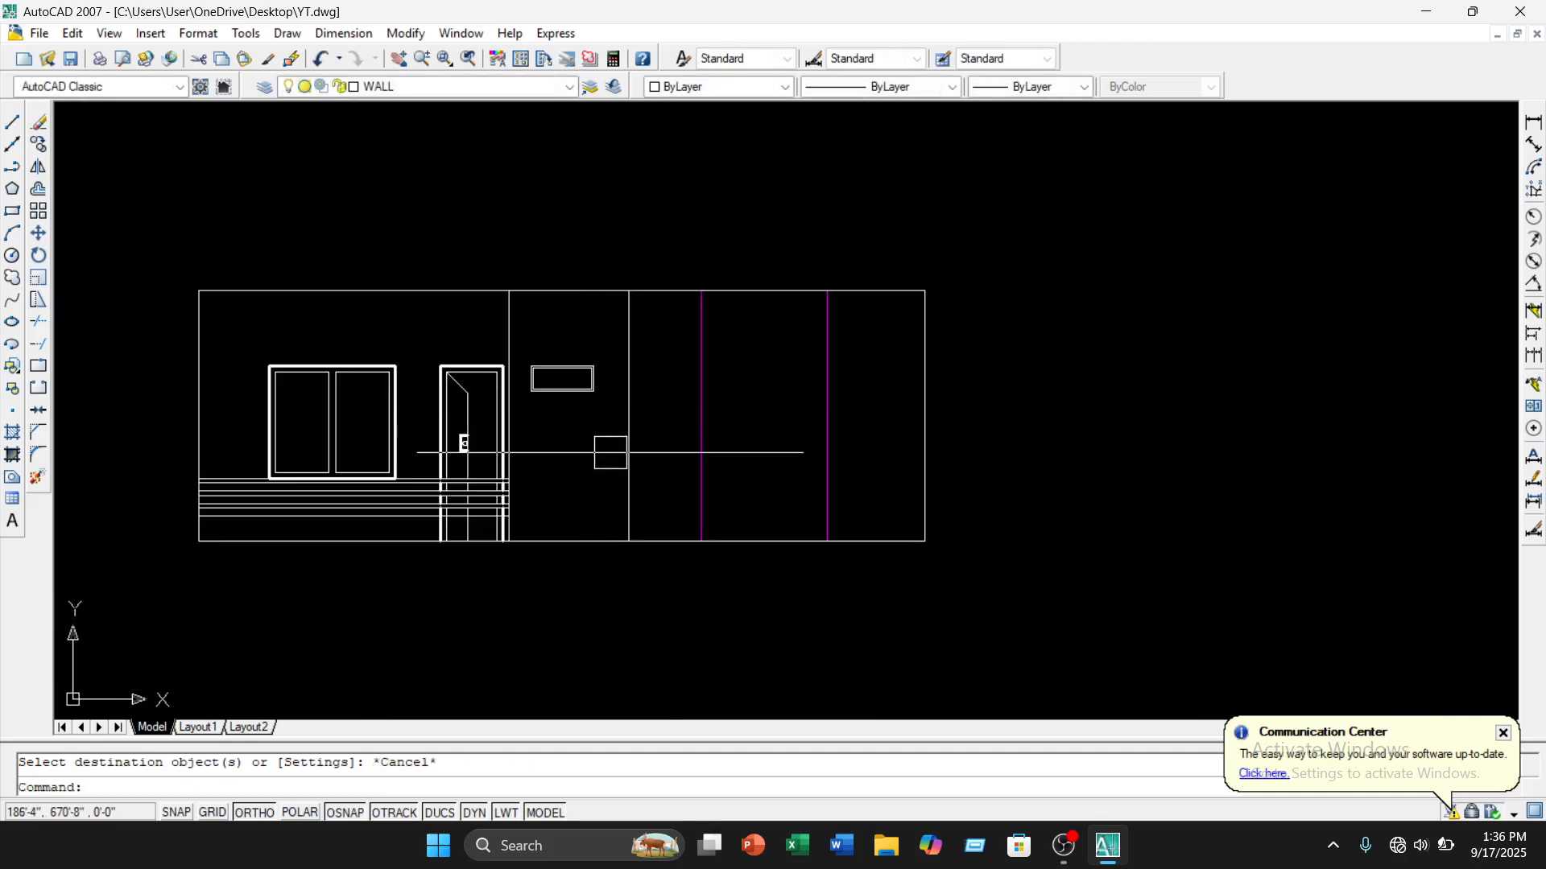
pyautogui.scroll(-2, 610, 452)
pyautogui.scroll(3, 604, 423)
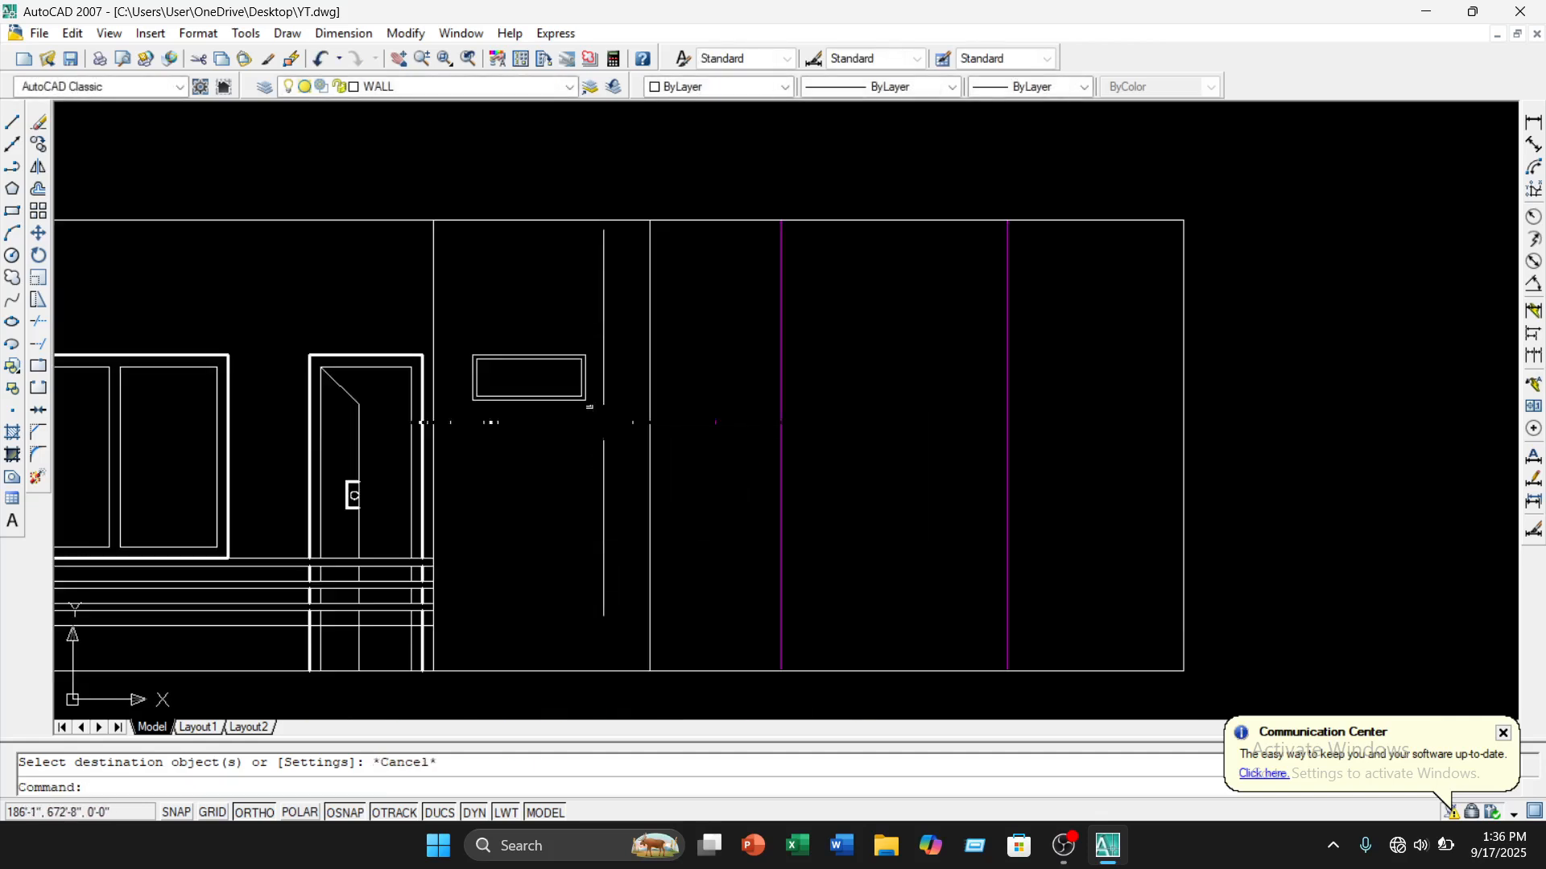
pyautogui.scroll(-2, 612, 456)
pyautogui.moveTo(589, 487); pyautogui.dragTo(600, 372, button='middle')
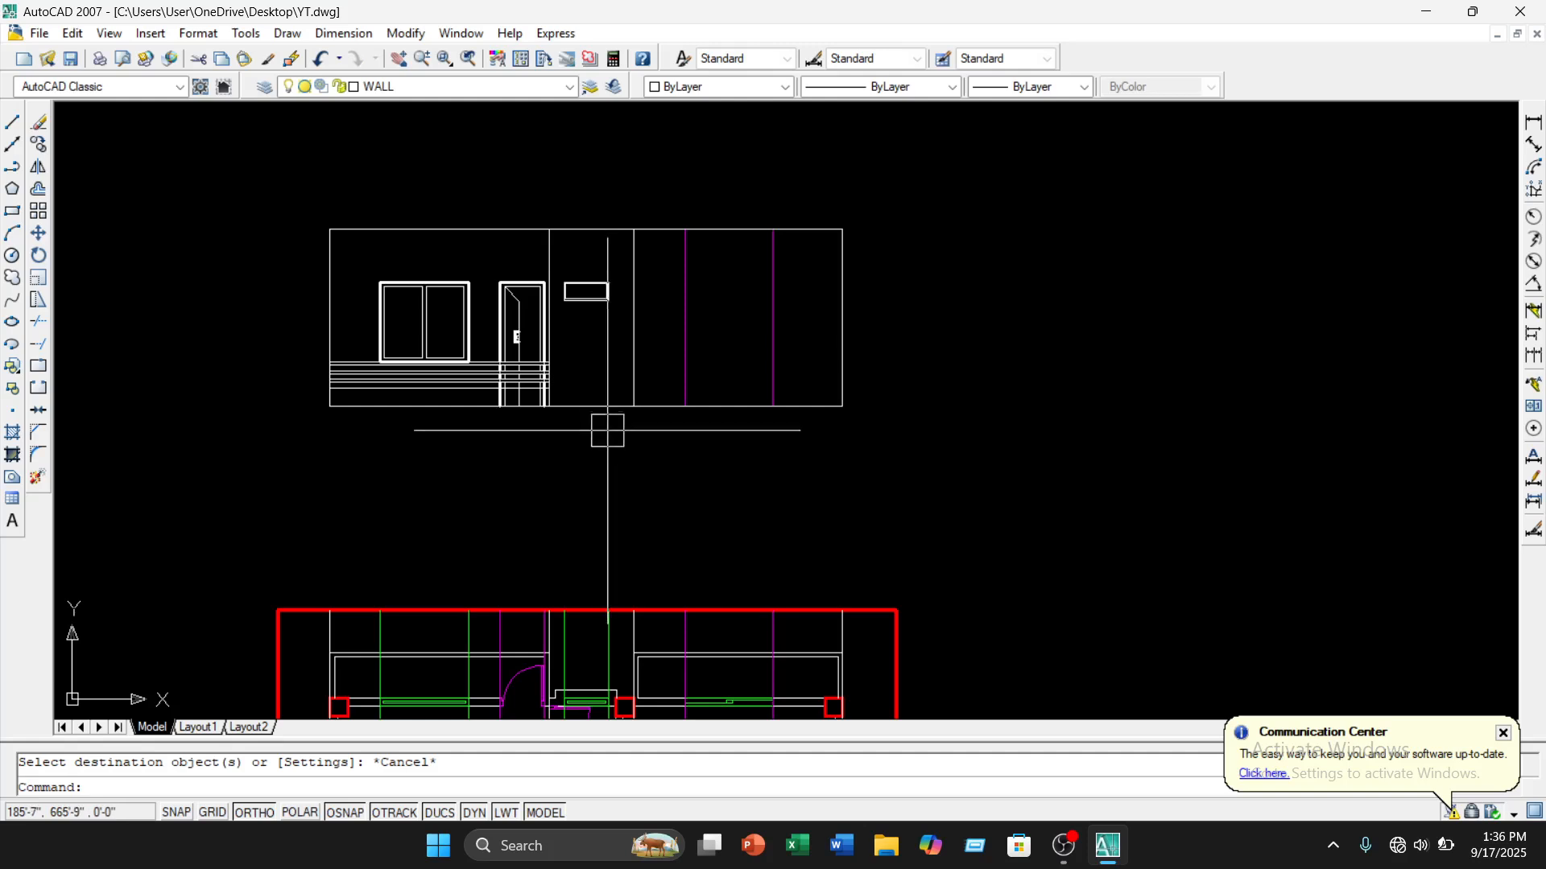
pyautogui.scroll(-4, 607, 431)
pyautogui.moveTo(629, 459); pyautogui.dragTo(618, 411, button='middle')
pyautogui.scroll(1, 661, 400)
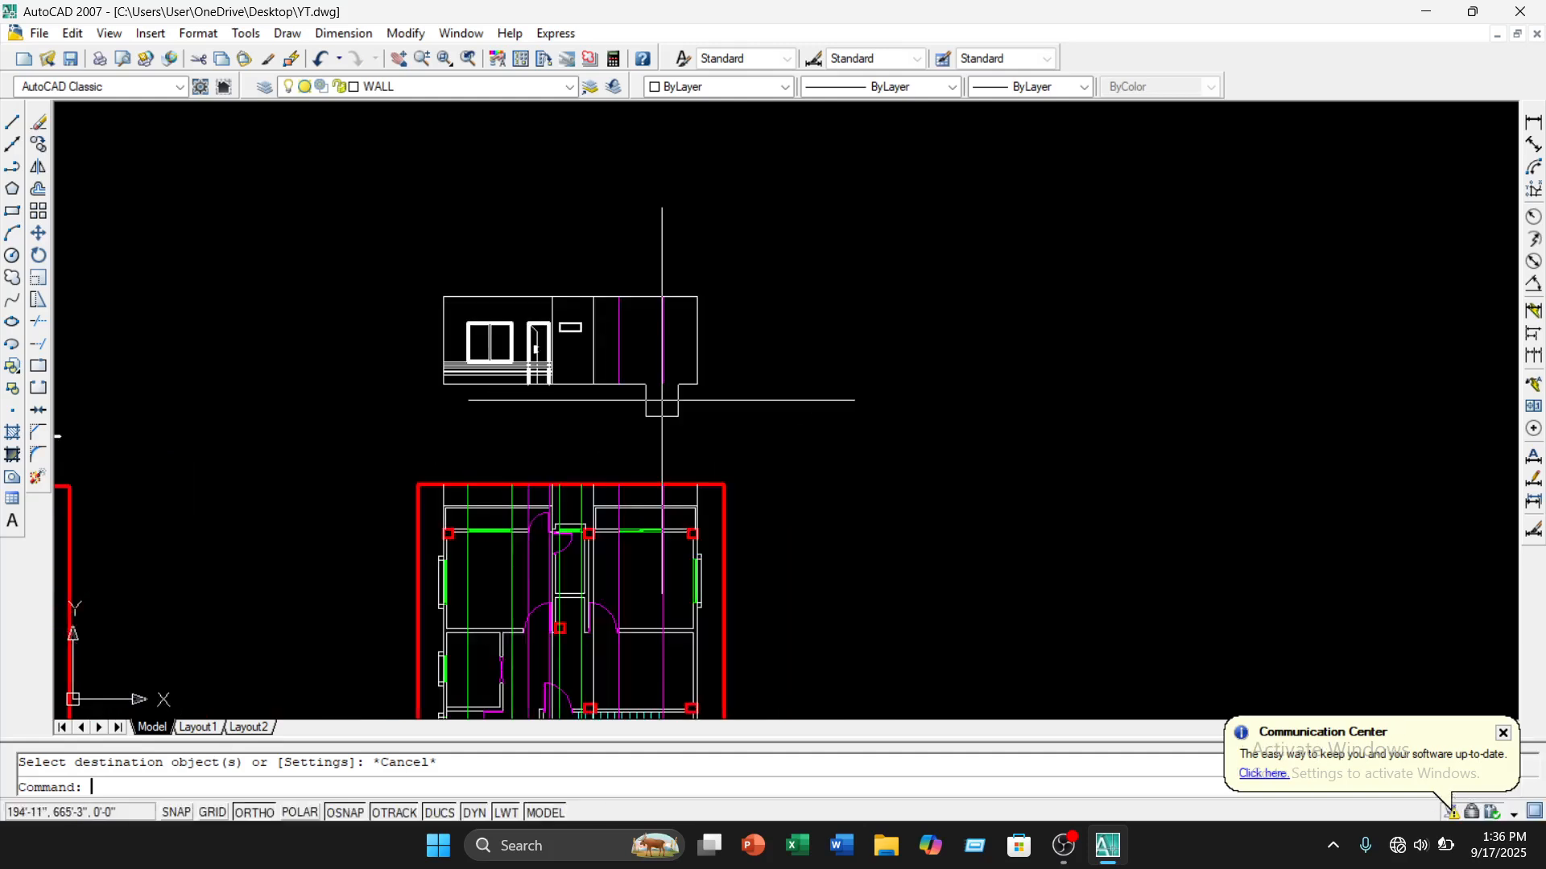
pyautogui.scroll(-2, 638, 350)
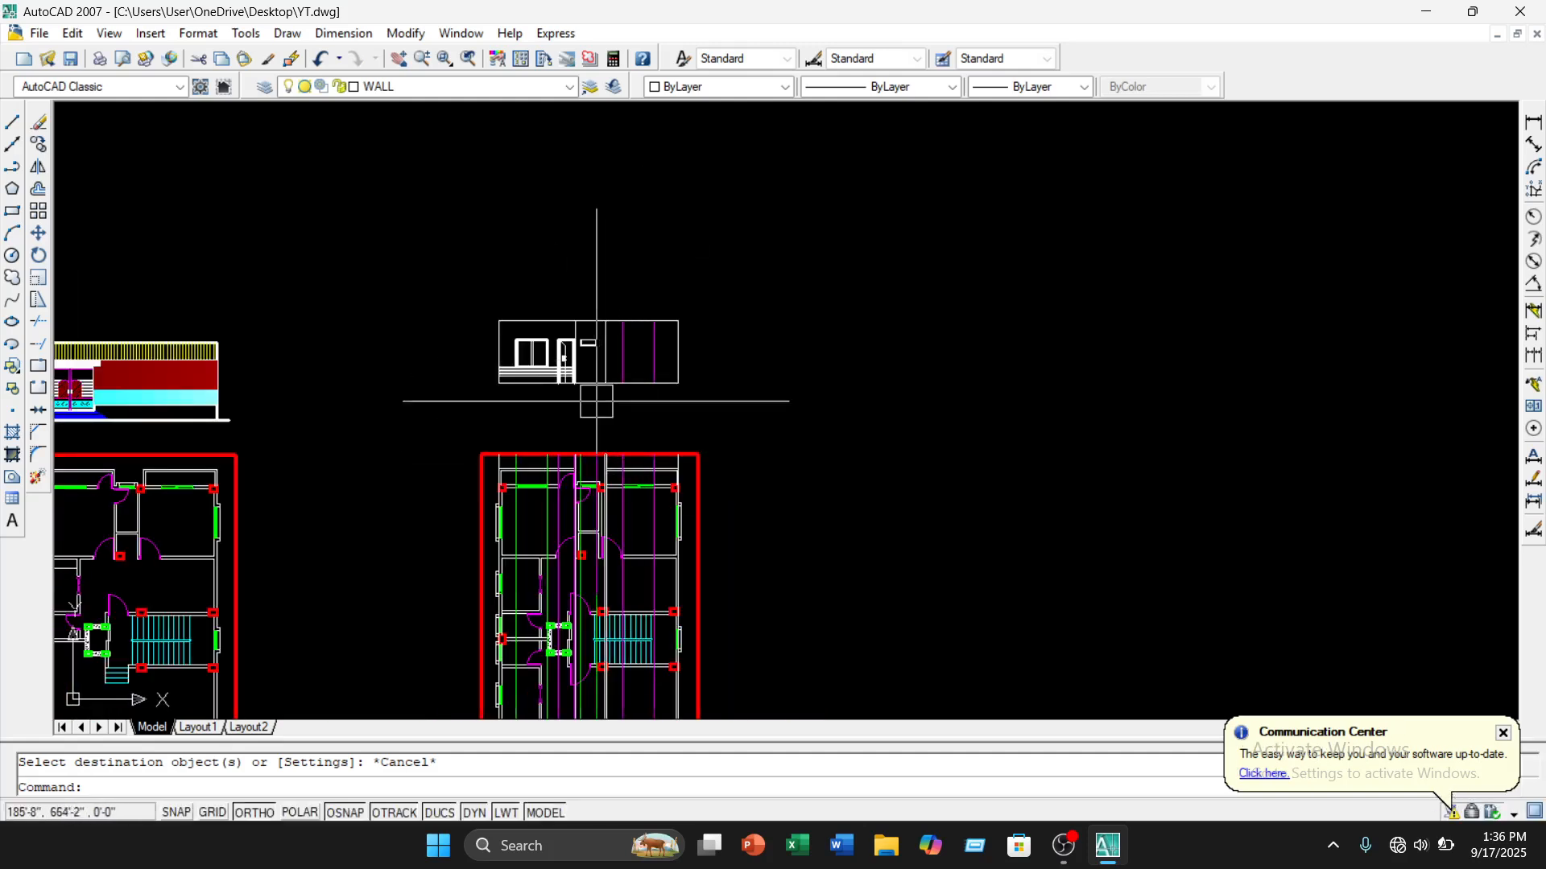
pyautogui.scroll(3, 596, 400)
pyautogui.scroll(3, 603, 432)
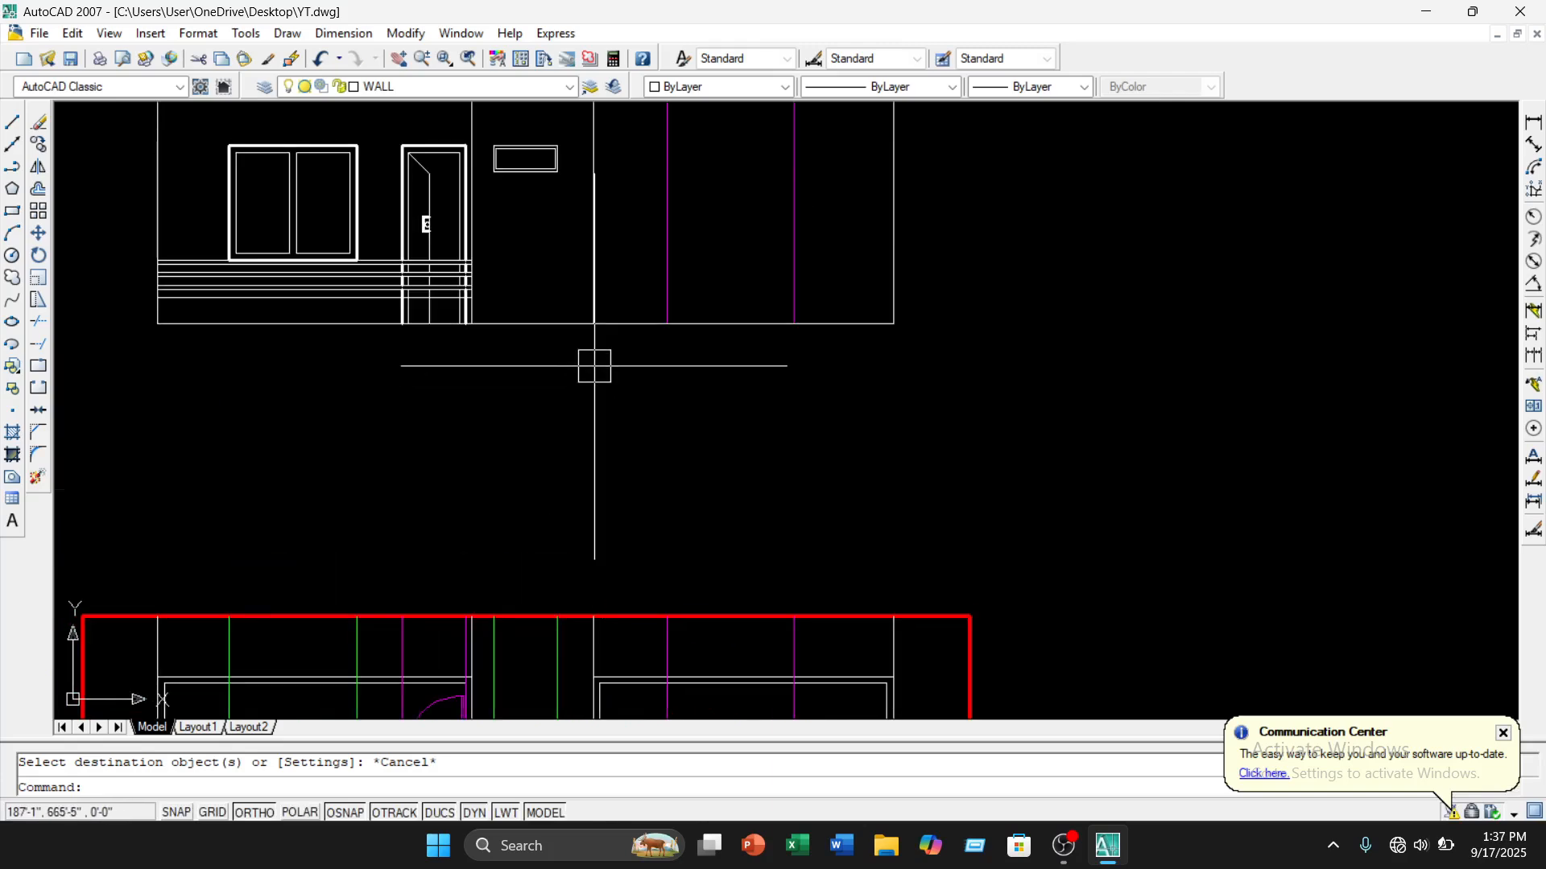
pyautogui.scroll(-2, 594, 367)
pyautogui.scroll(2, 780, 348)
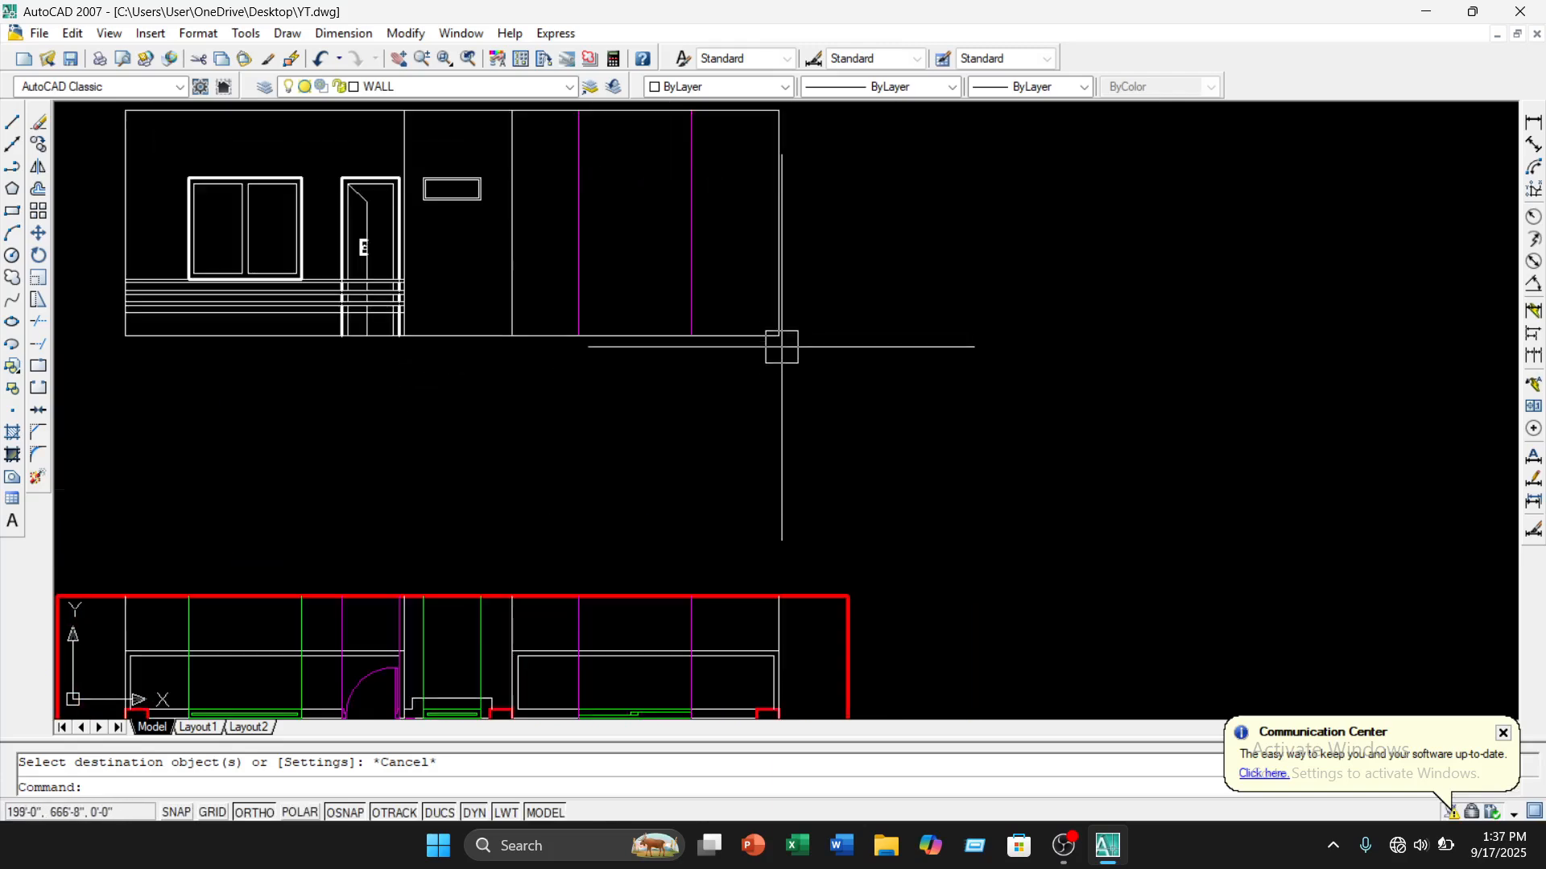
pyautogui.scroll(-2, 787, 356)
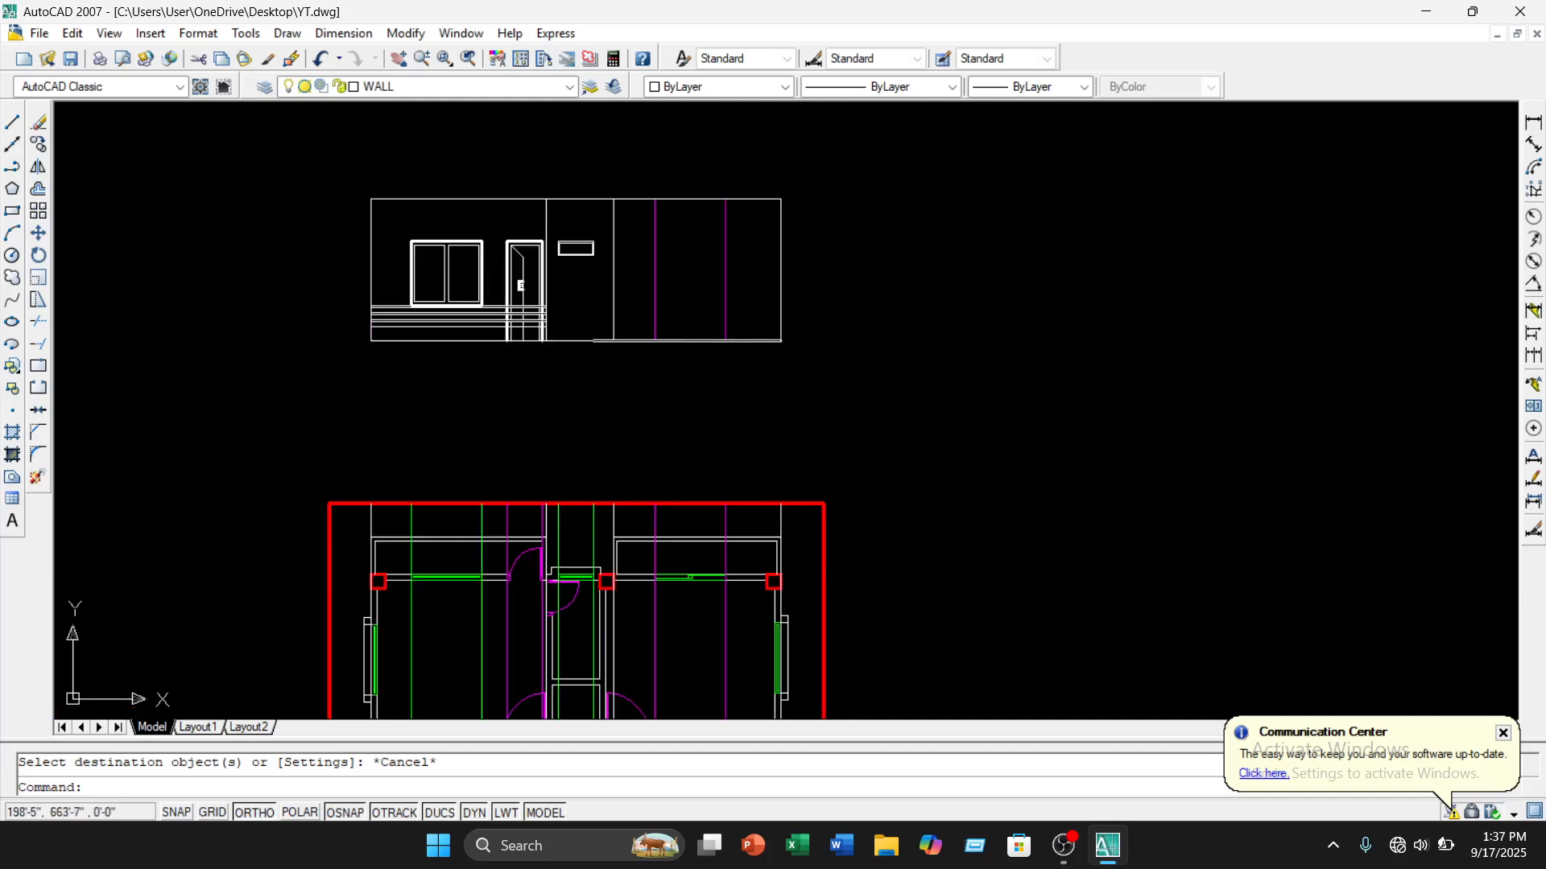
pyautogui.scroll(2, 684, 377)
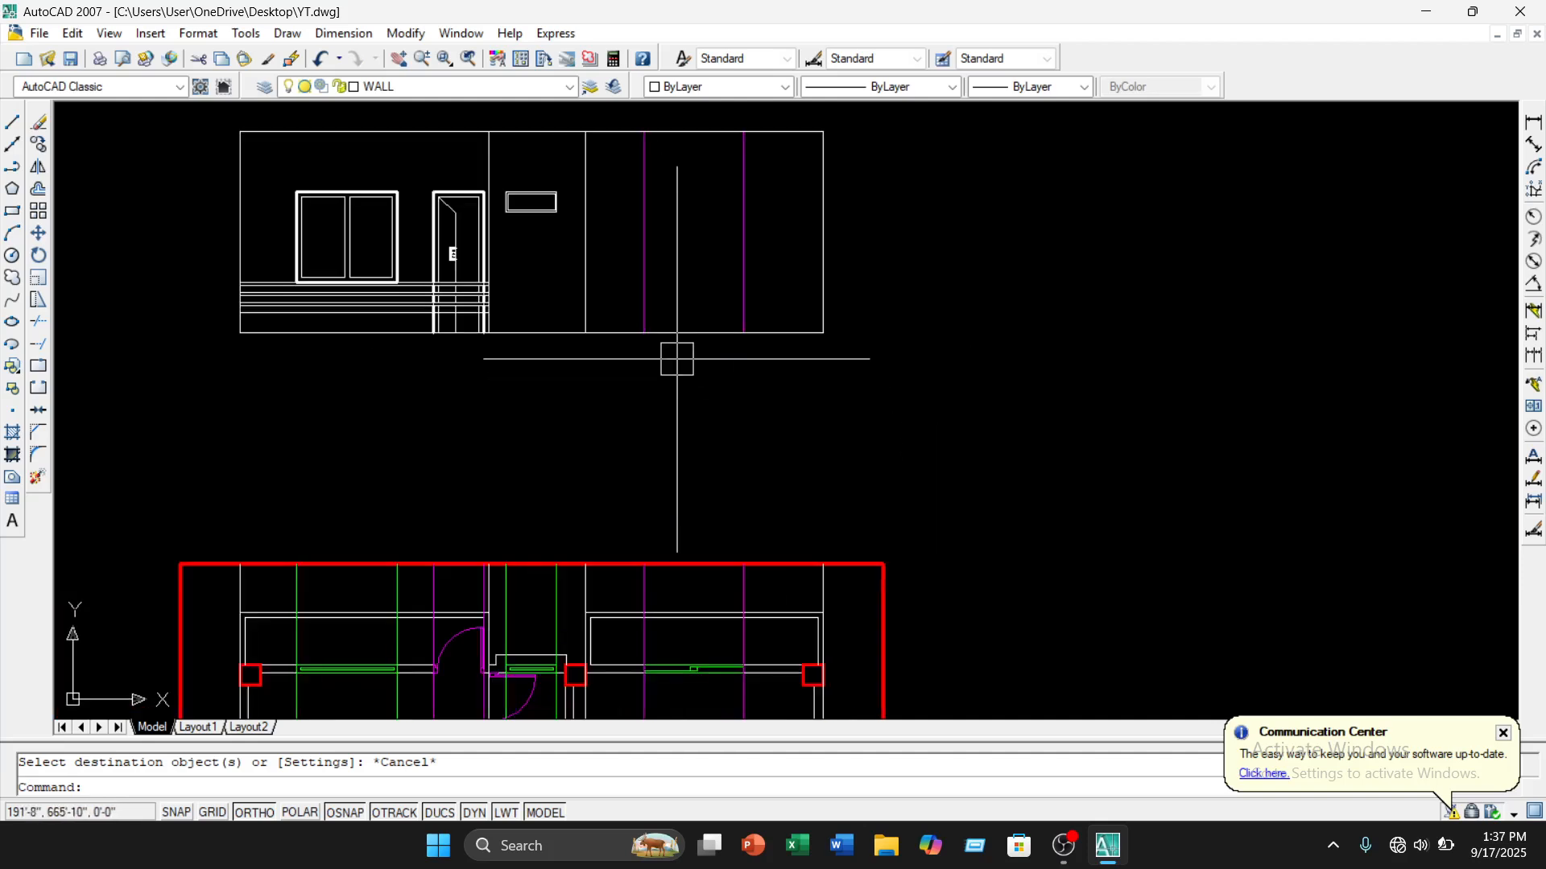
pyautogui.moveTo(686, 385); pyautogui.dragTo(690, 414, button='middle')
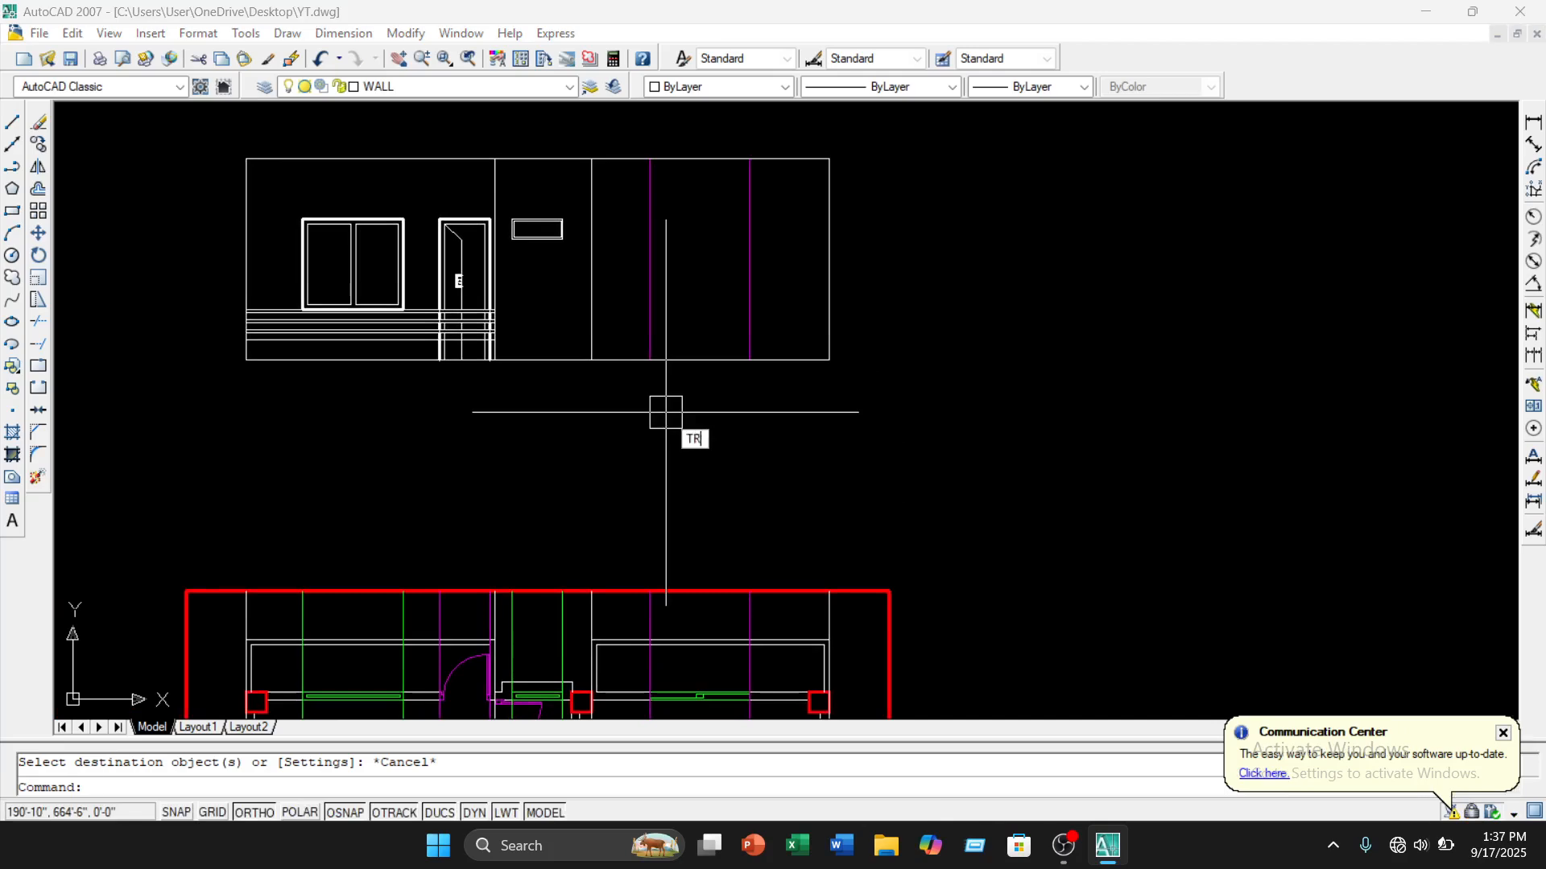
# Trim the ground line between the two magenta guide lines and redraw that span as a separate line
pyautogui.press('Return')
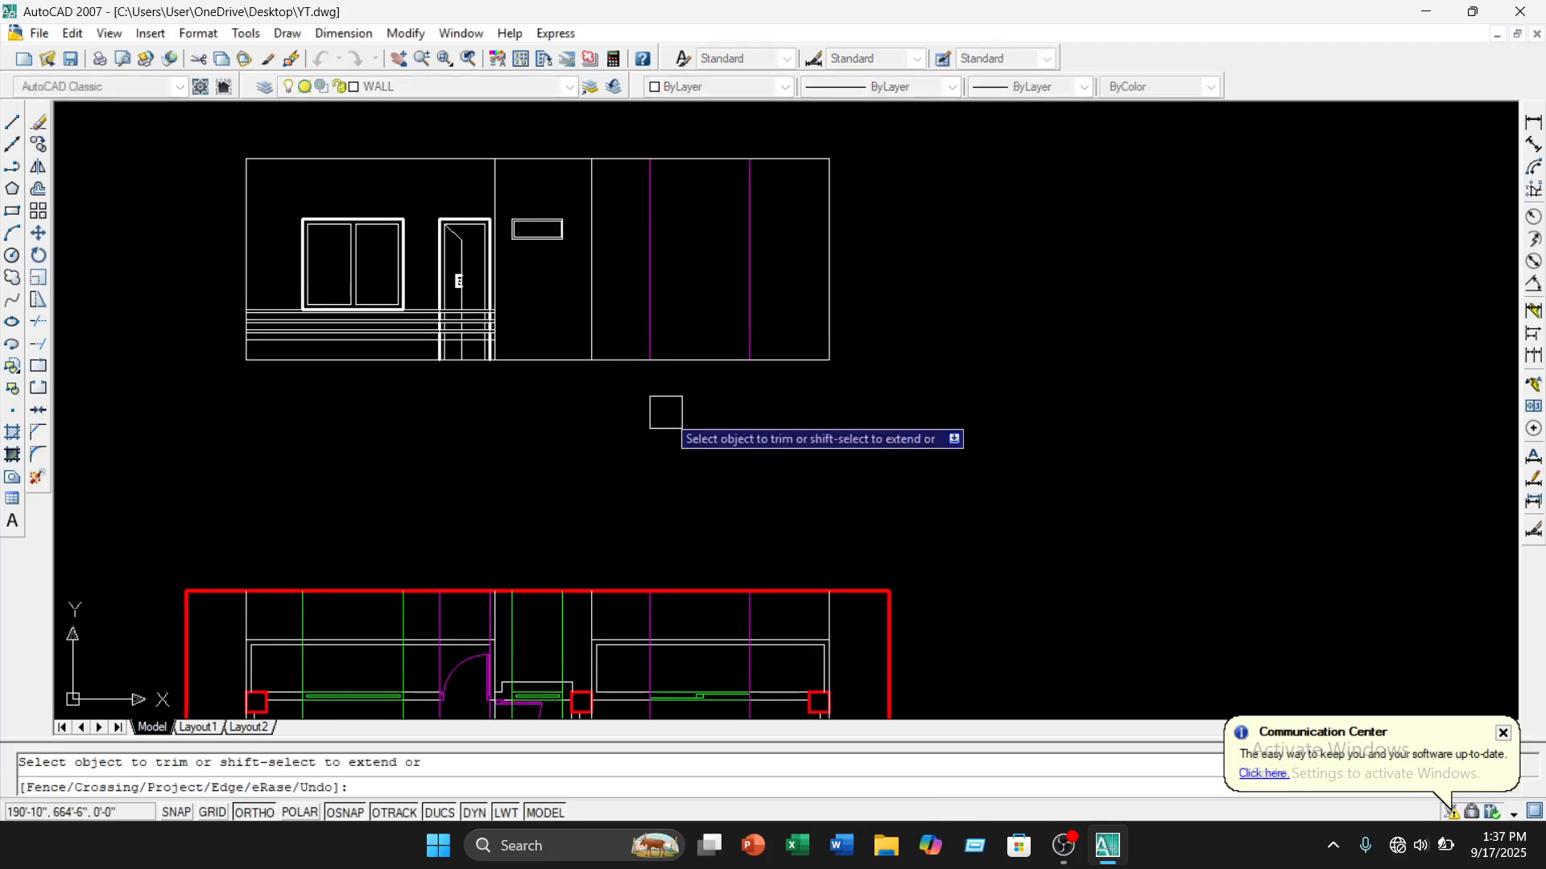
pyautogui.click(698, 360)
pyautogui.press('Escape')
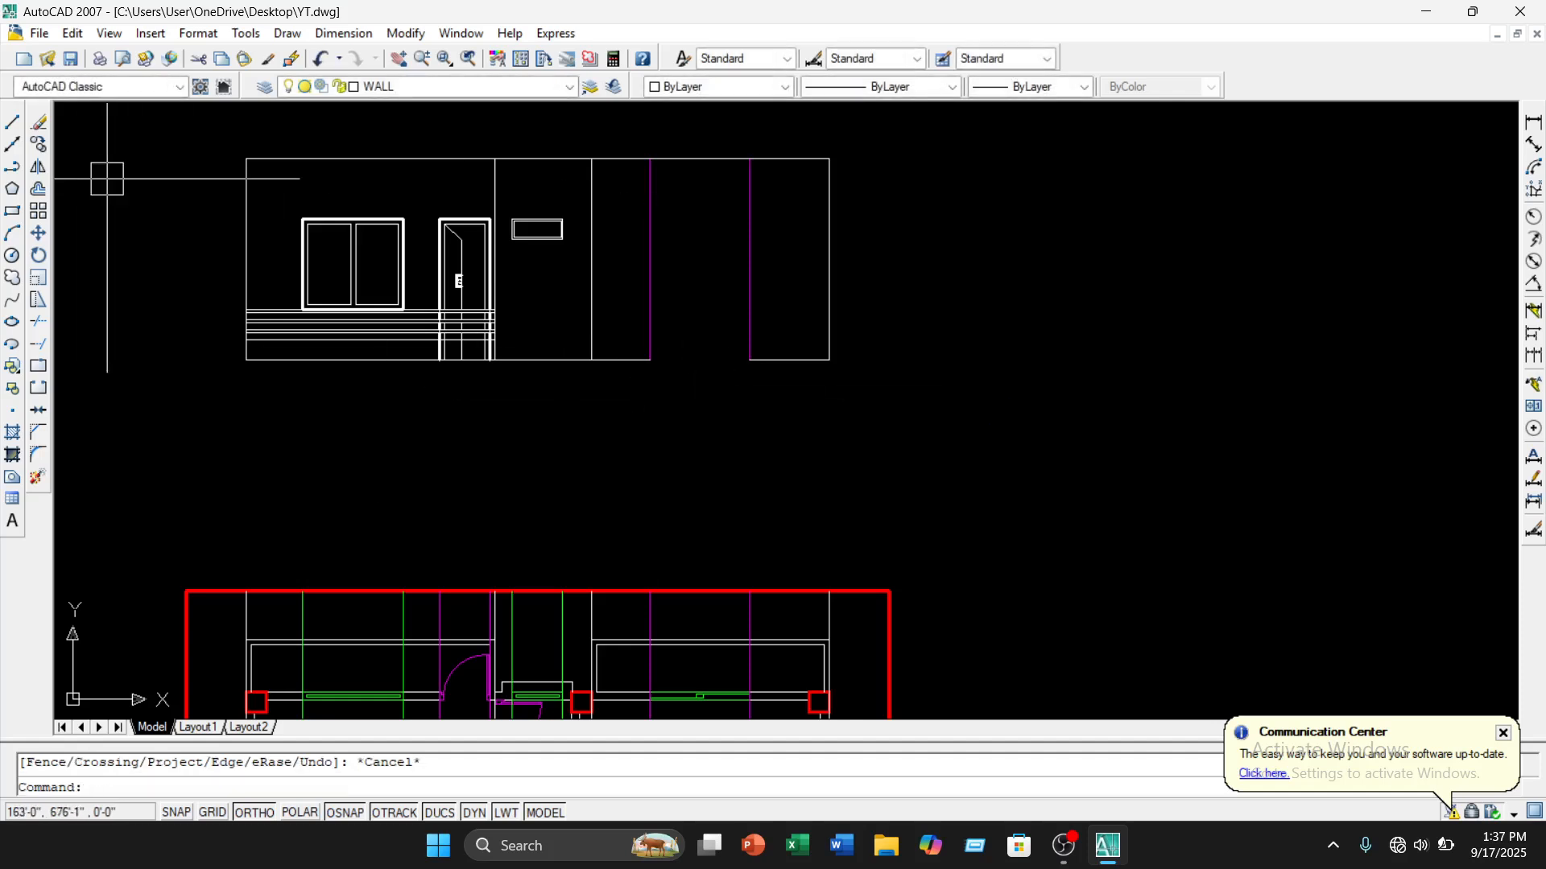
pyautogui.click(12, 122)
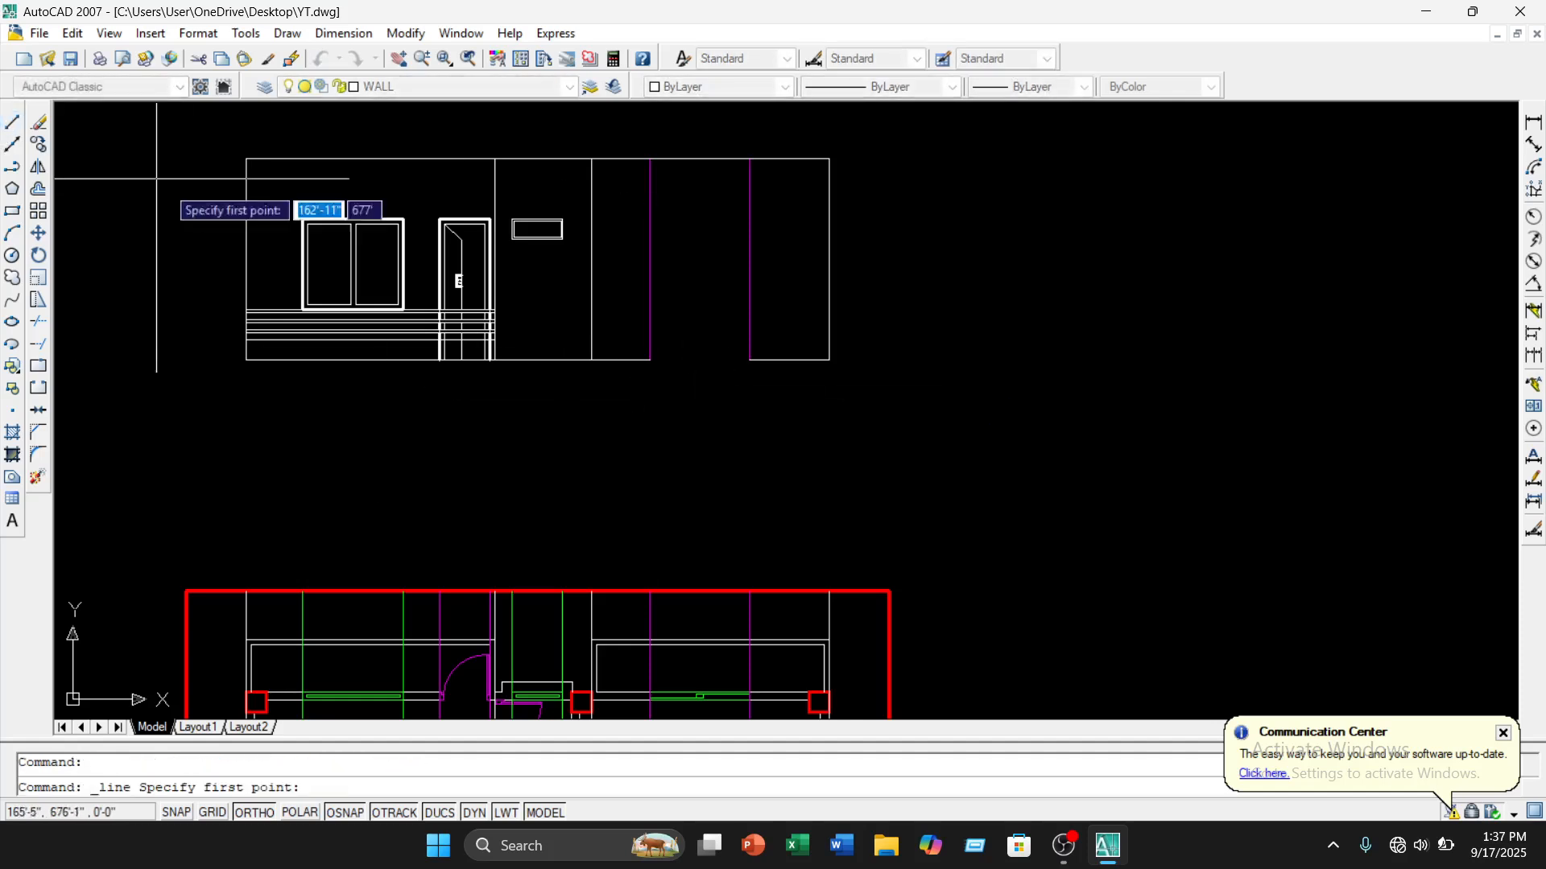
pyautogui.click(650, 360)
pyautogui.press('Escape')
# Offset the ground line segment between the magenta guide lines 7' upward to form the opening's head
pyautogui.moveTo(751, 355); pyautogui.dragTo(689, 483, button='middle')
pyautogui.scroll(1, 693, 486)
pyautogui.scroll(1, 692, 486)
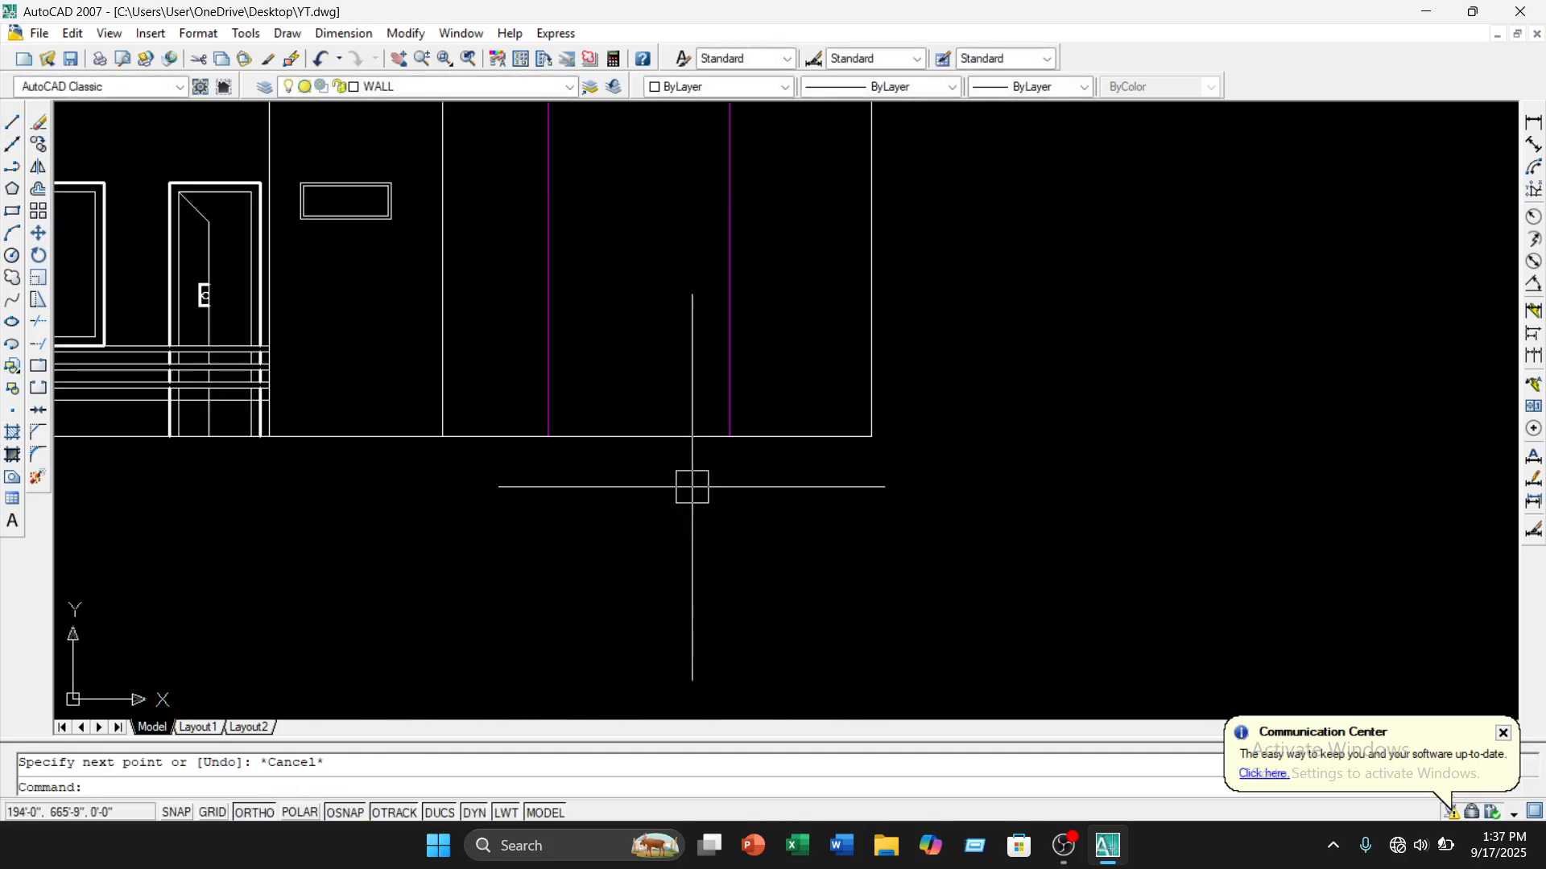
pyautogui.write('o')
pyautogui.press('Return')
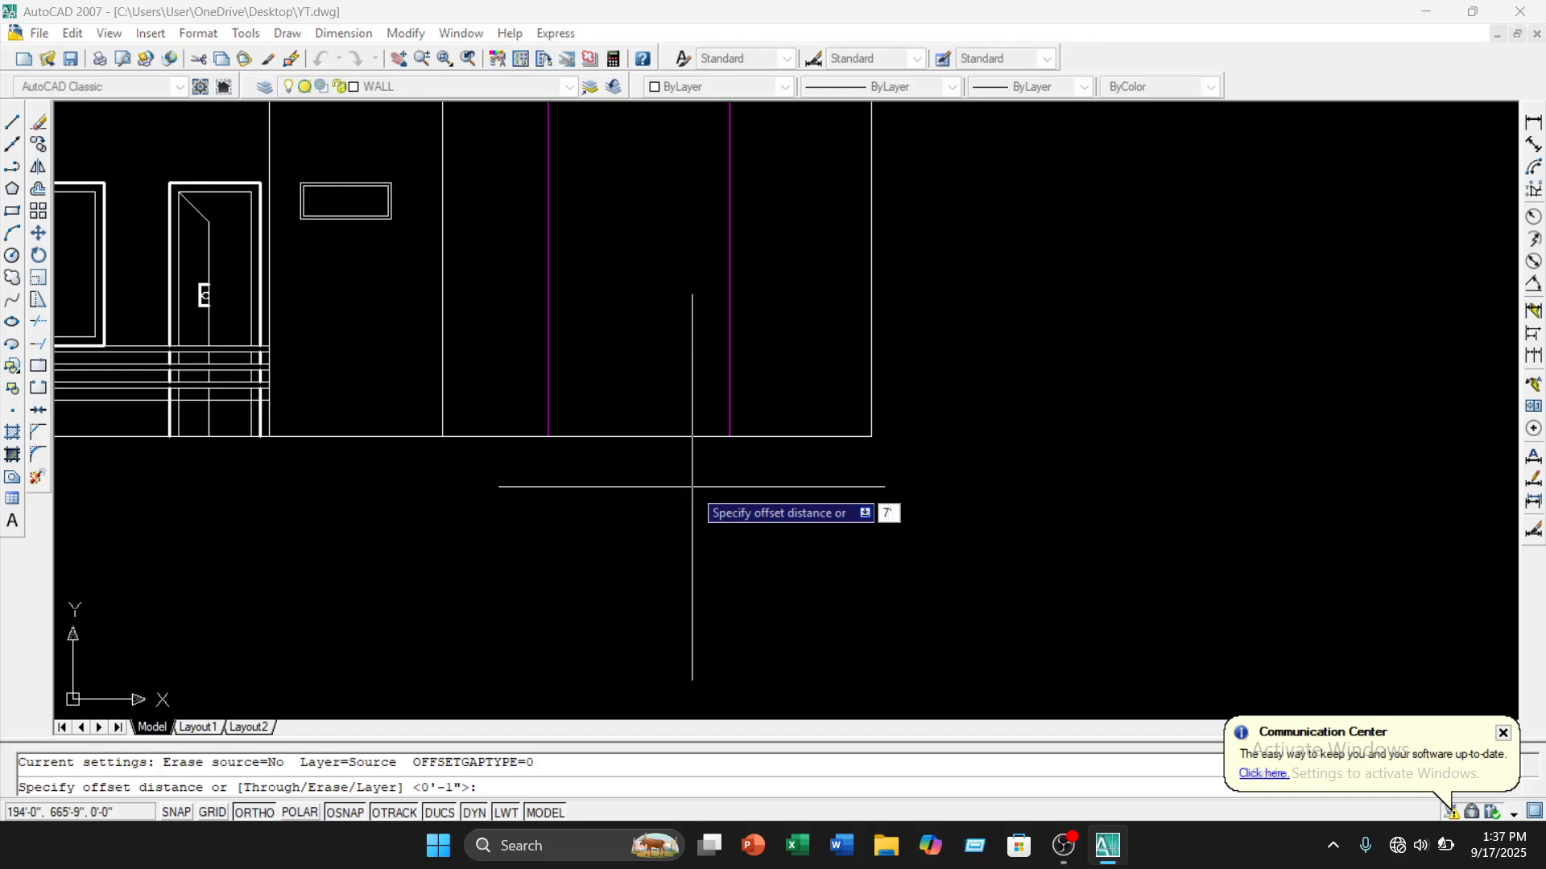
pyautogui.write("7'")
pyautogui.press('Return')
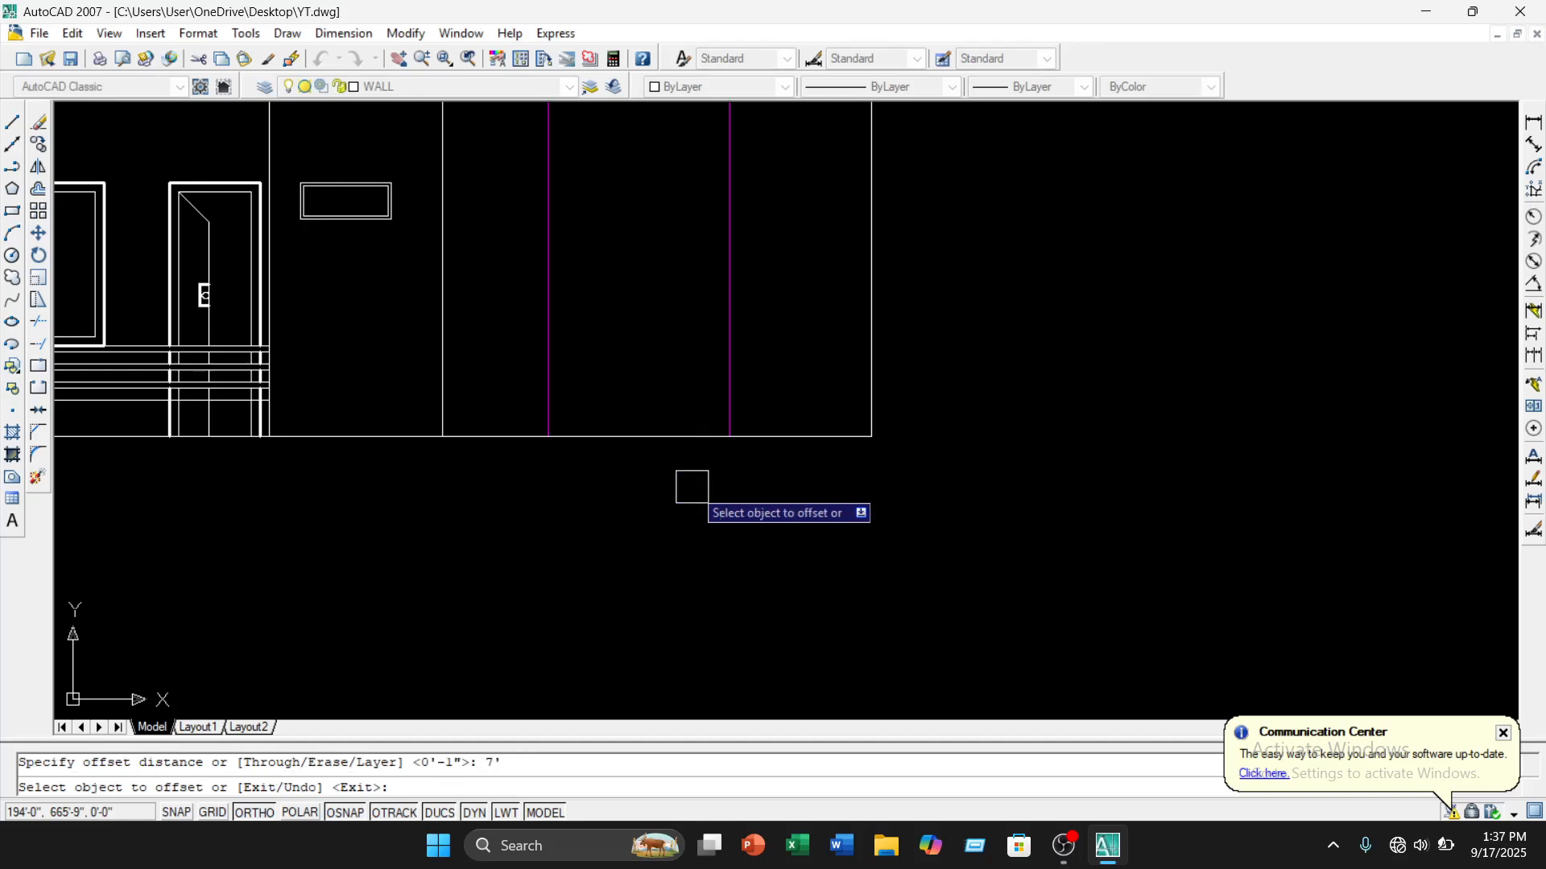
pyautogui.click(679, 436)
pyautogui.click(632, 274)
pyautogui.scroll(-2, 680, 359)
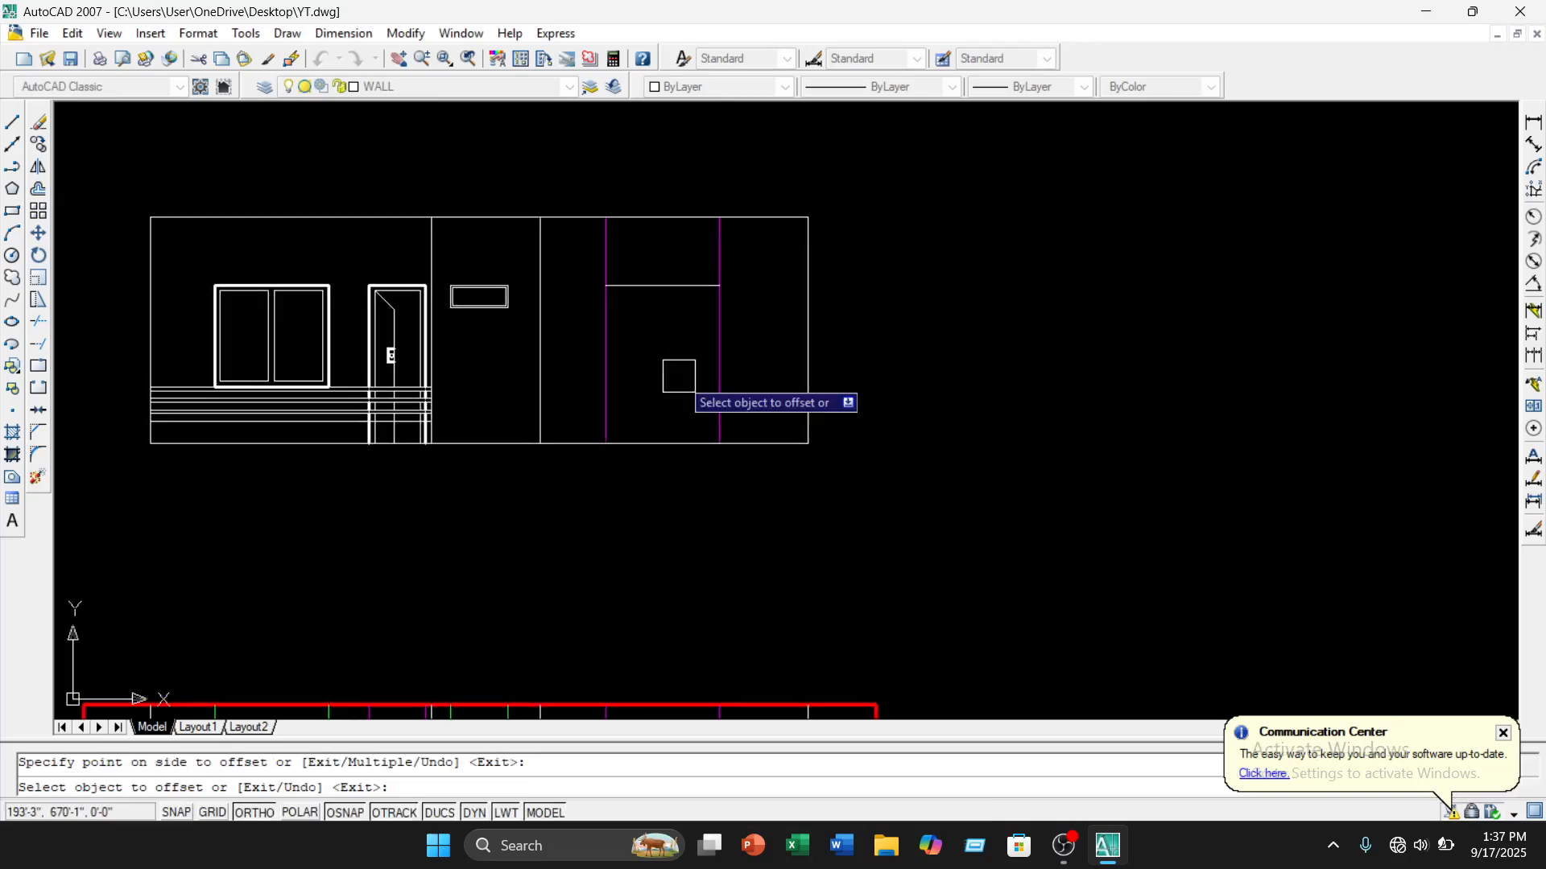
pyautogui.press('Escape')
# Trim the magenta guide lines above the opening's head and draw a vertical centre line from its midpoint to the ground
pyautogui.press('Return')
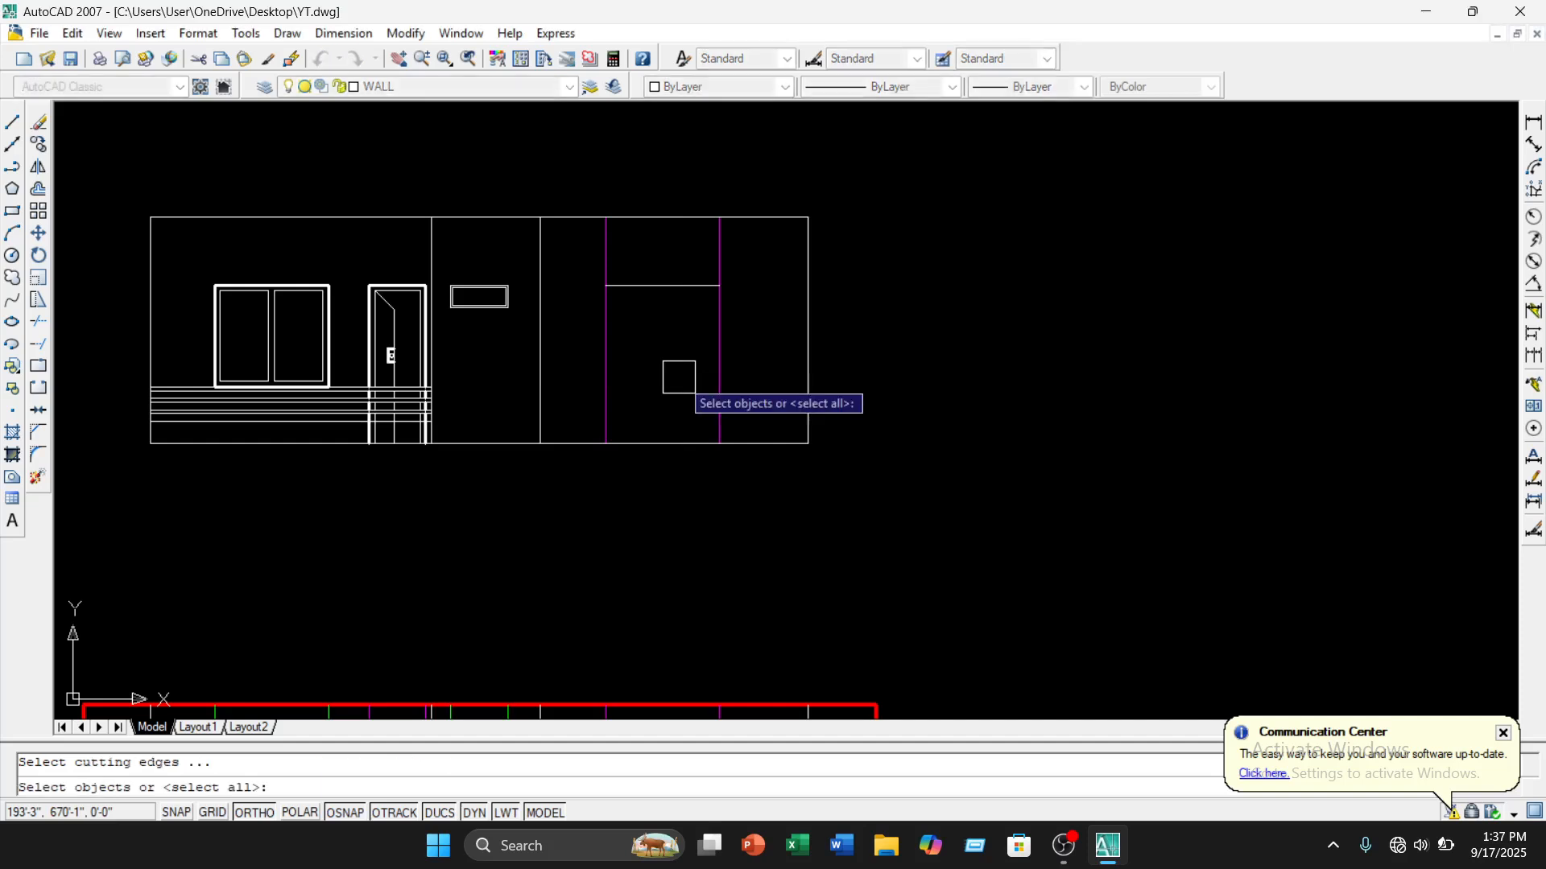
pyautogui.press('Return')
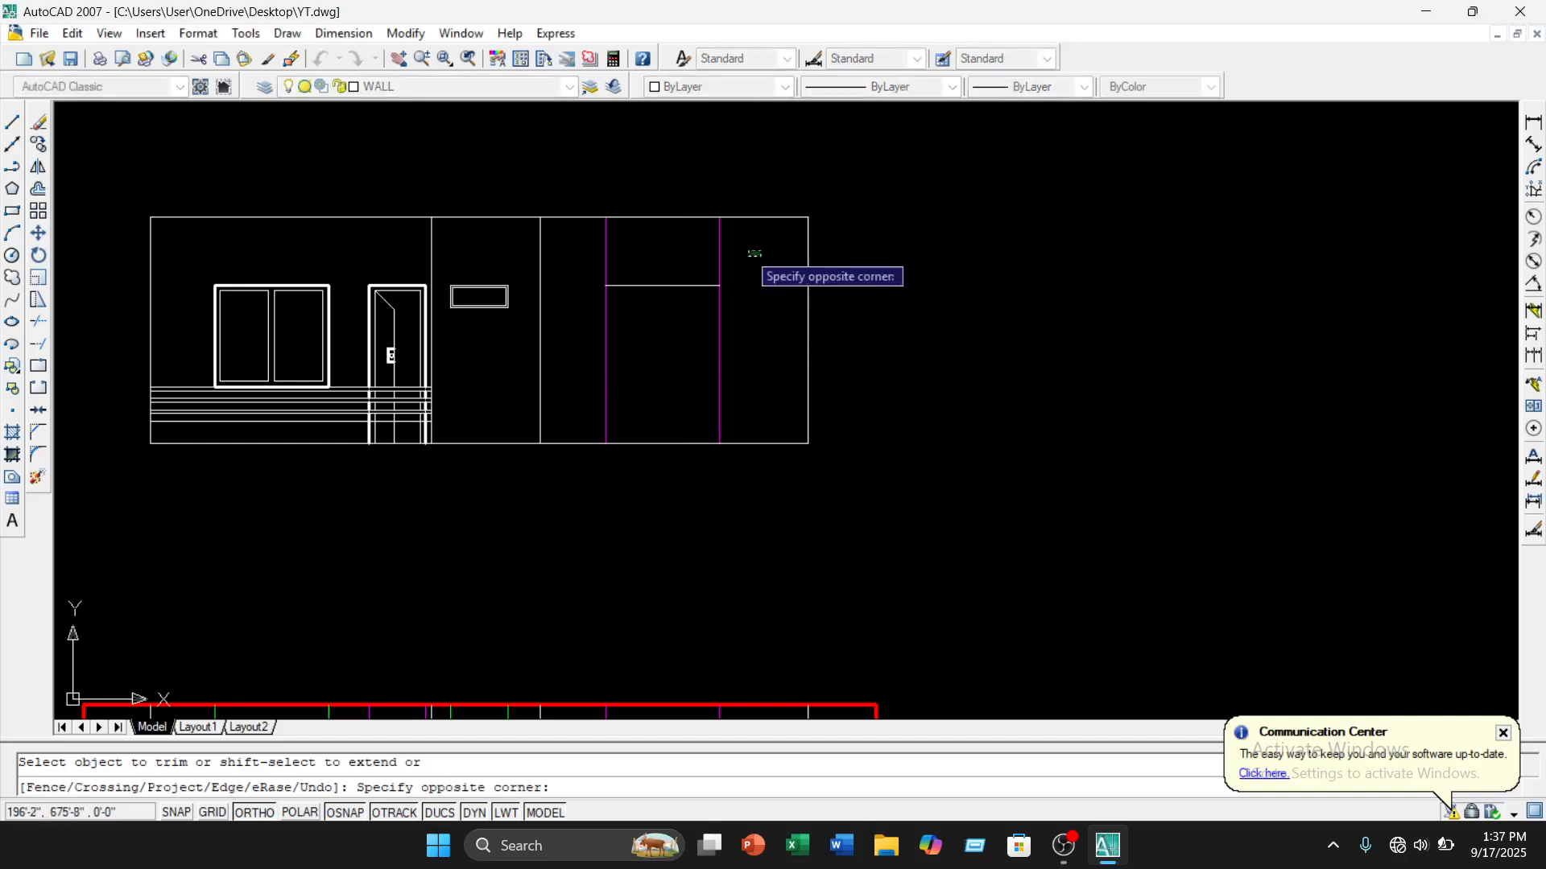
pyautogui.click(761, 258)
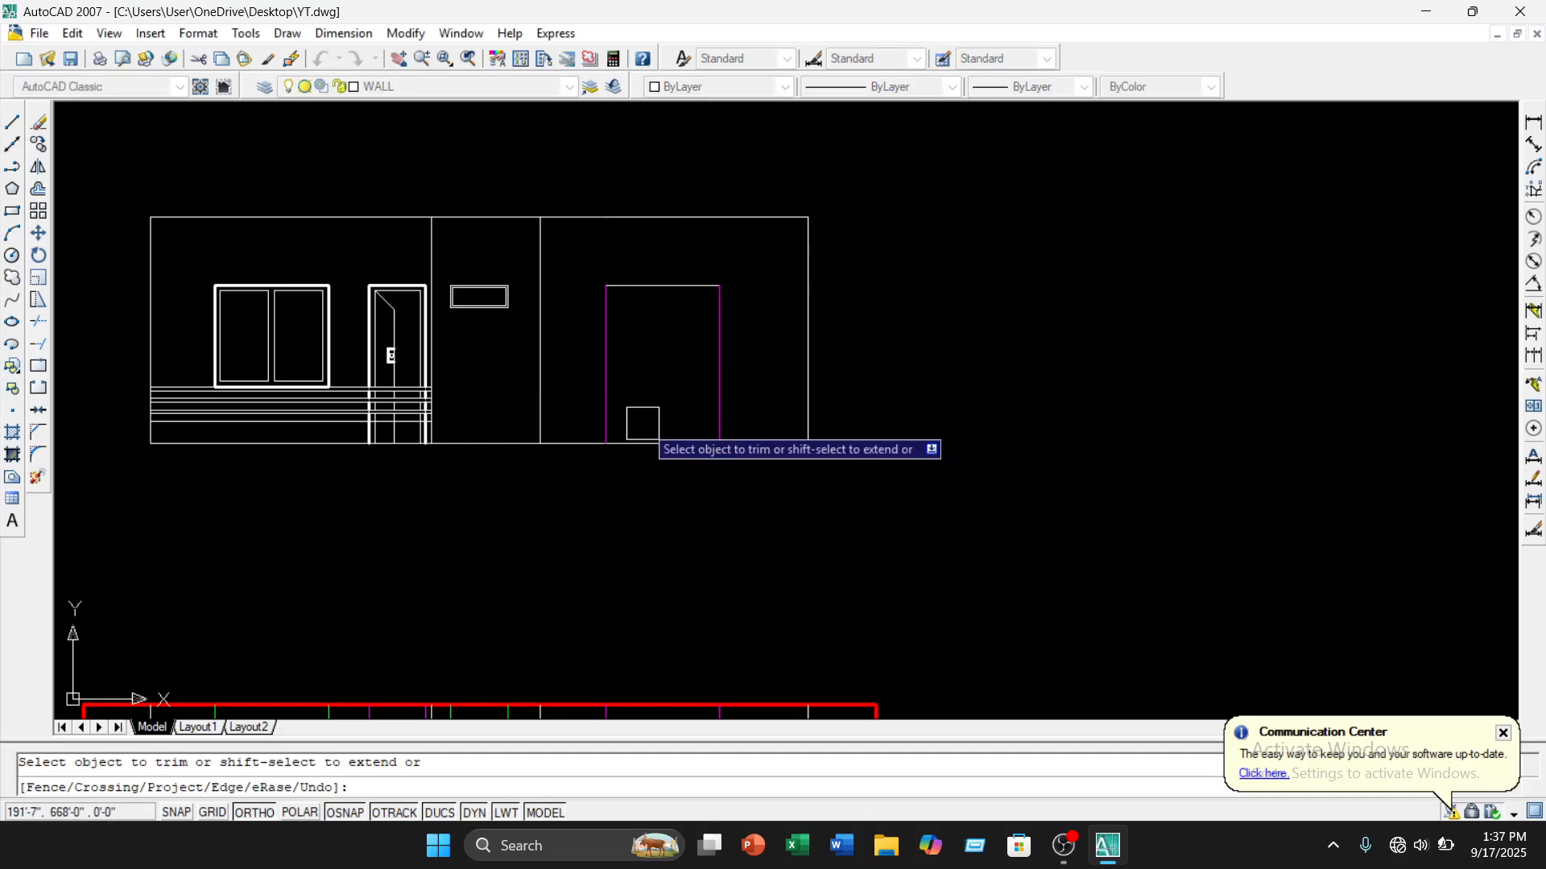
pyautogui.press('Escape')
pyautogui.click(12, 121)
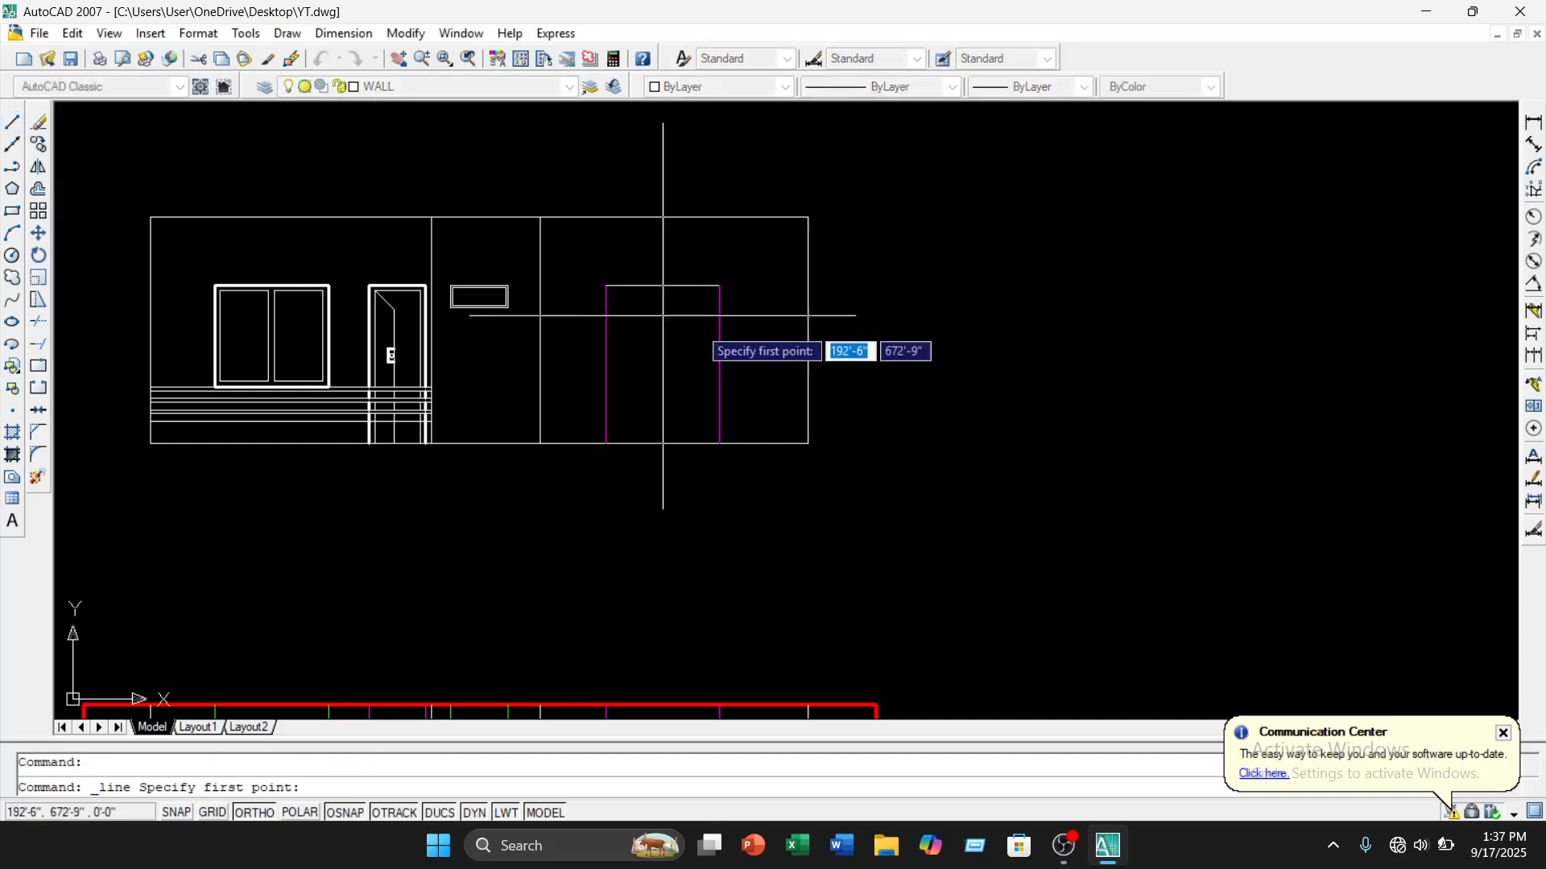
pyautogui.click(662, 285)
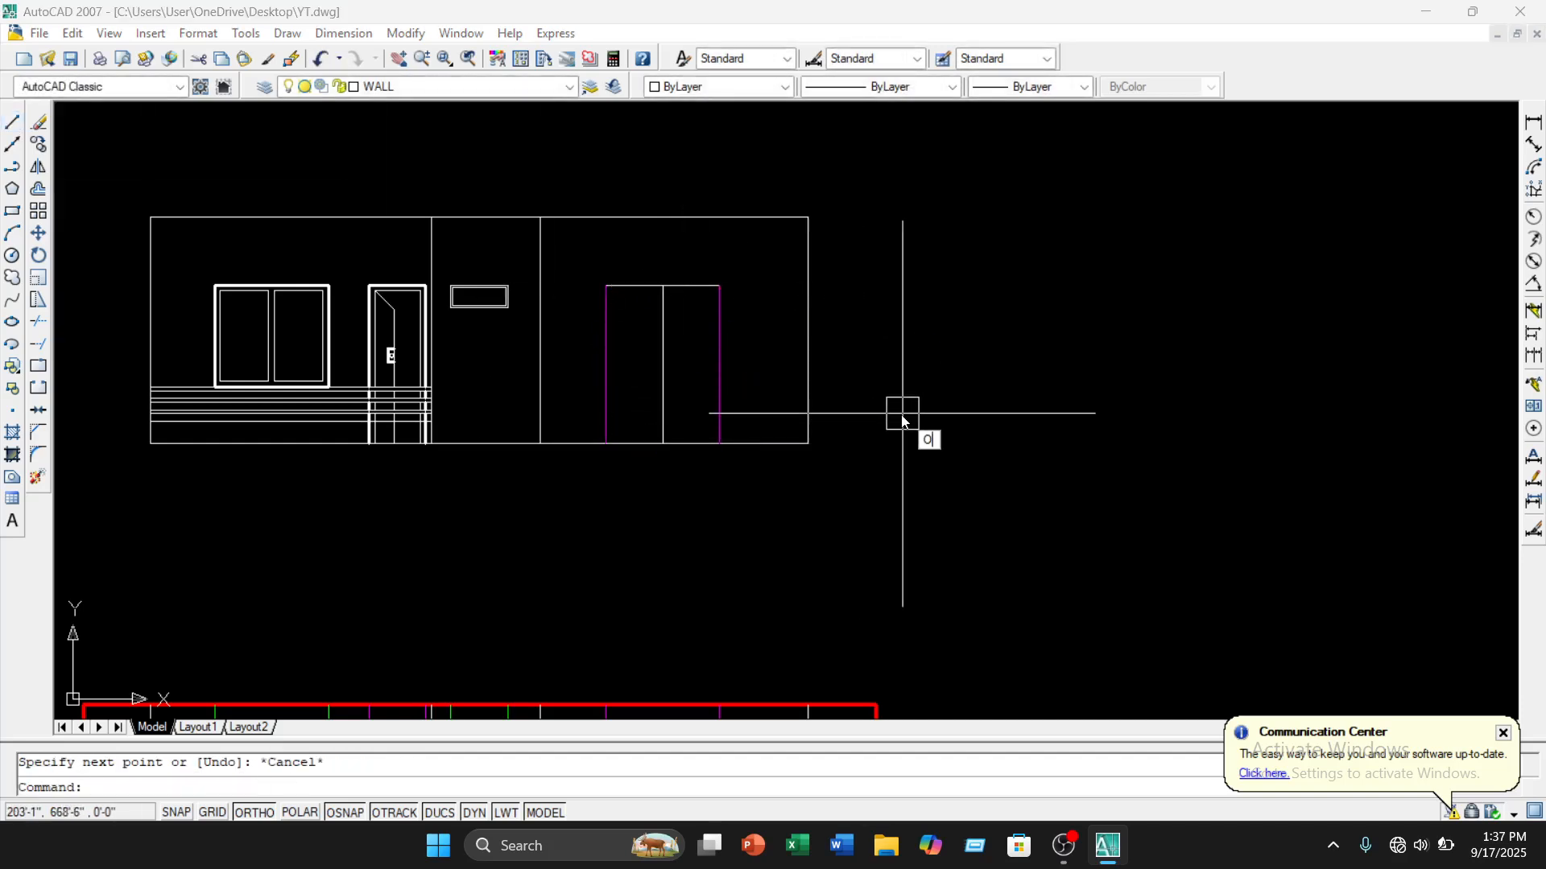
# Offset the opening's two magenta sides and its head line 3" inward to form the frame
pyautogui.press('Return')
pyautogui.press('Return')
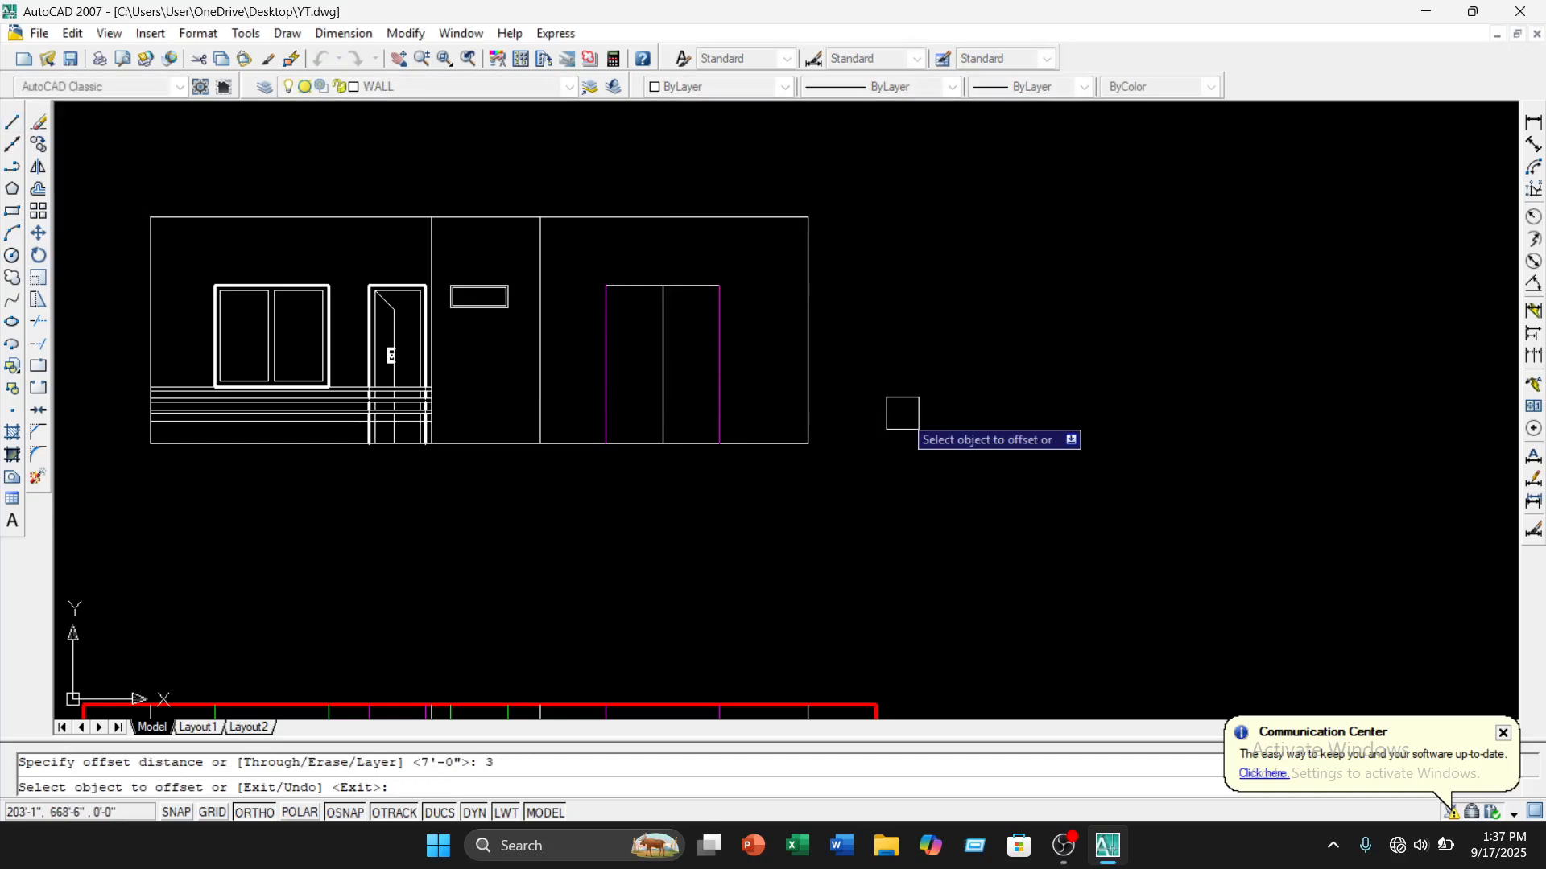
pyautogui.click(607, 354)
pyautogui.click(640, 342)
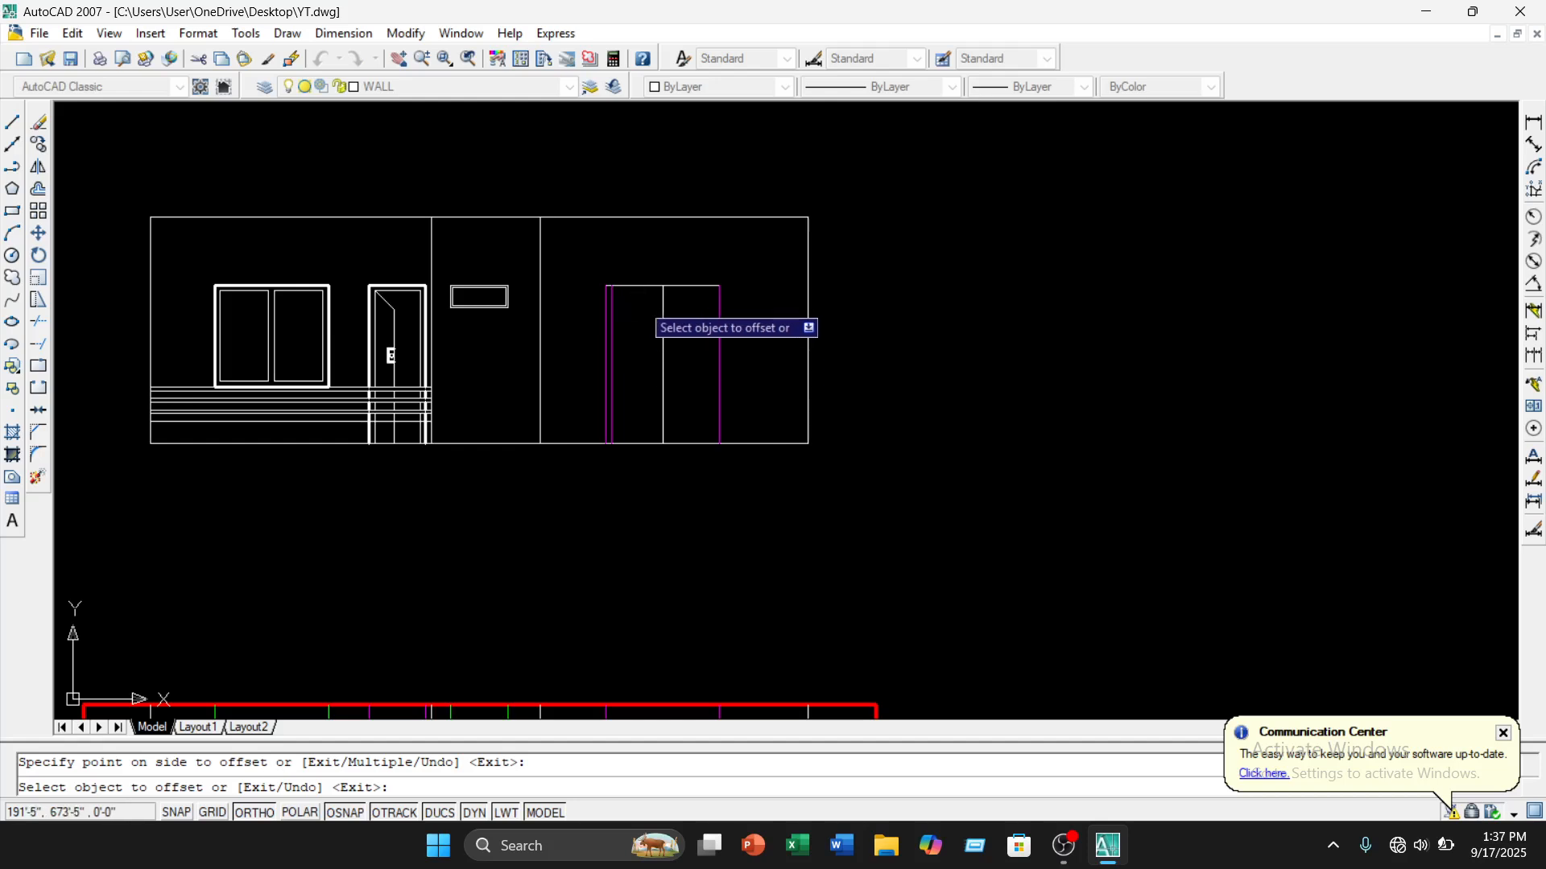
pyautogui.scroll(3, 639, 297)
pyautogui.click(636, 273)
pyautogui.click(638, 328)
pyautogui.click(800, 359)
pyautogui.click(759, 372)
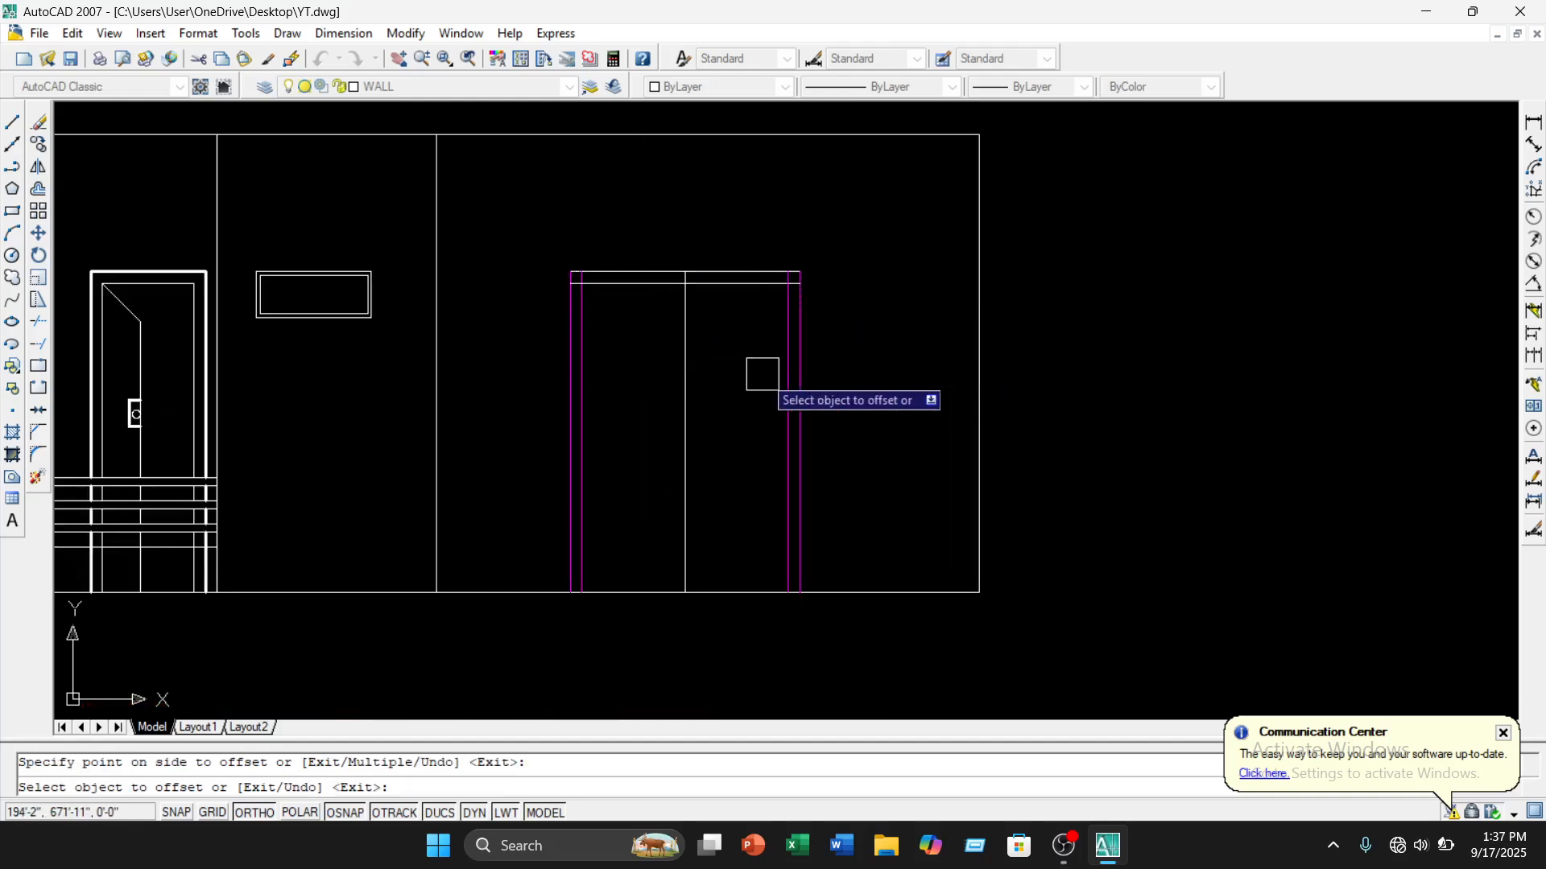
pyautogui.press('Escape')
# Offset the opening's vertical centre line 1.5" to both sides
pyautogui.press('Return')
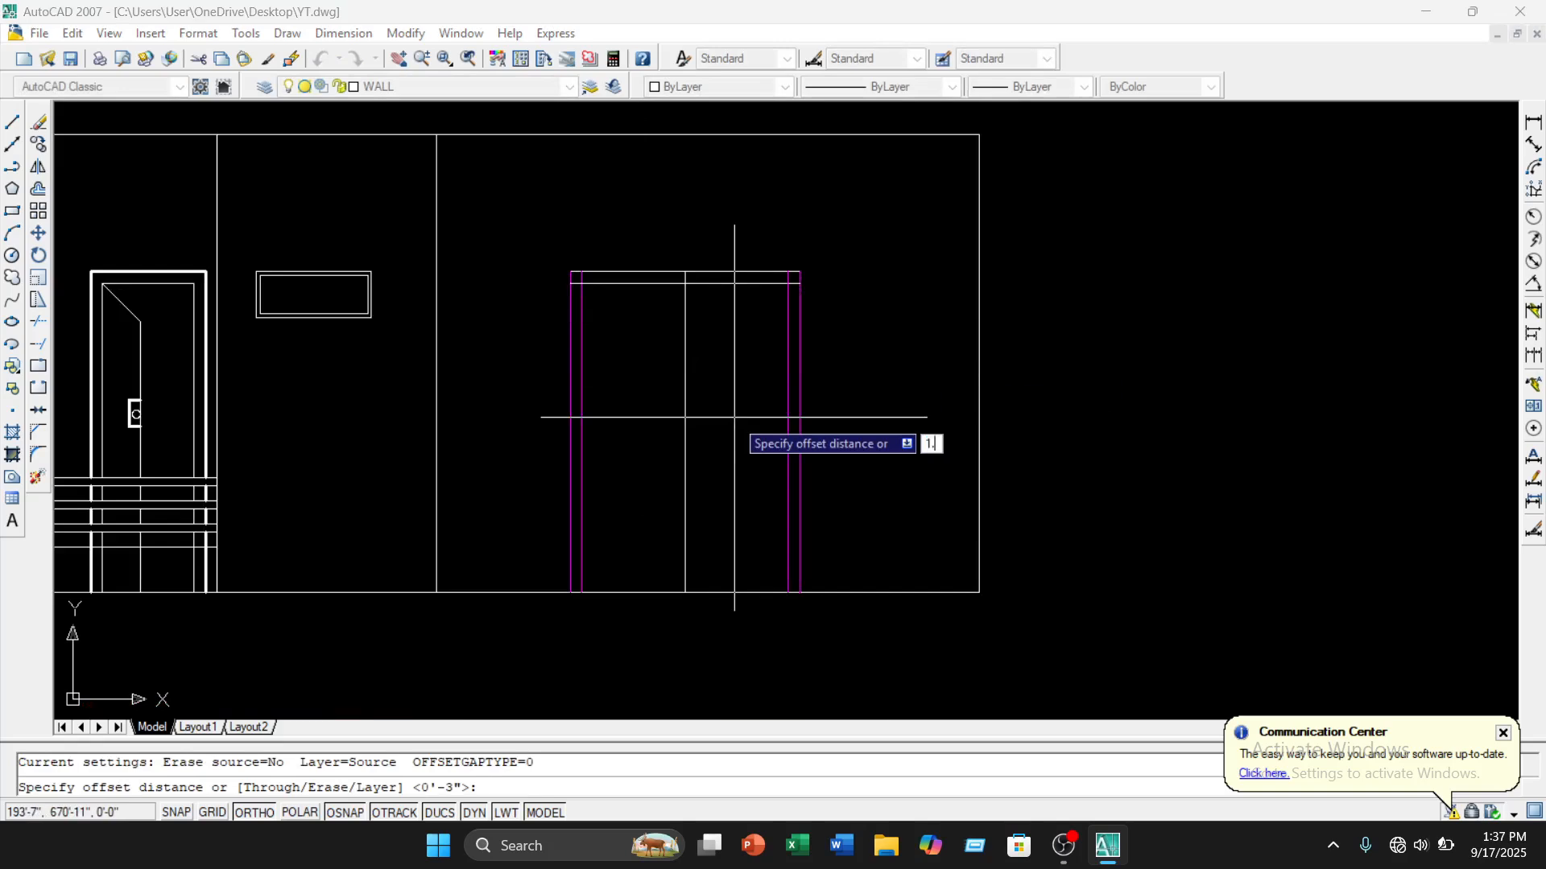
pyautogui.press('Return')
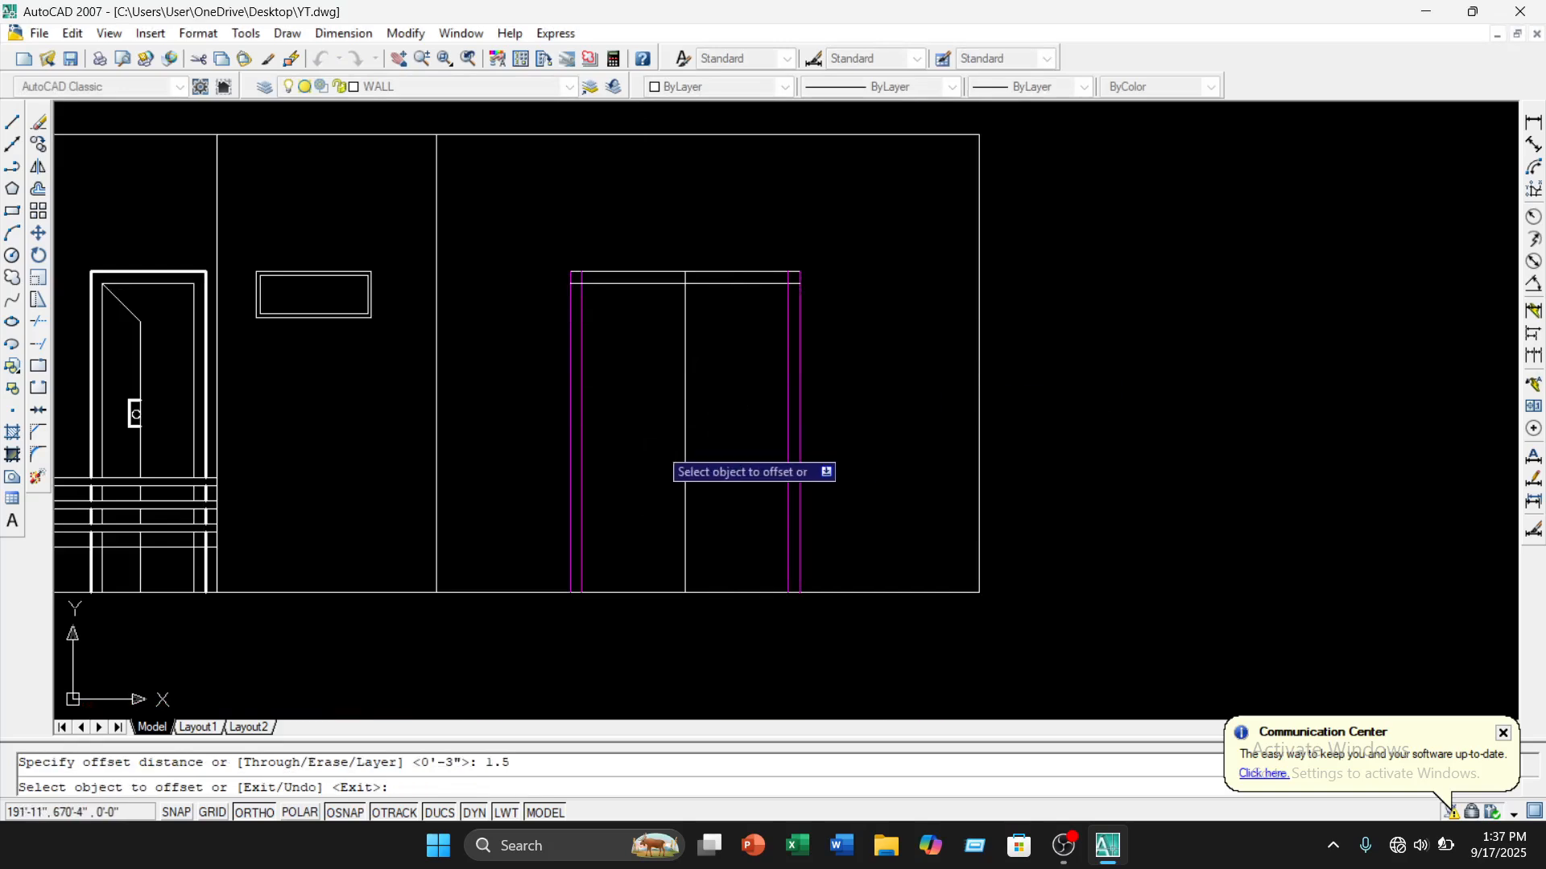
pyautogui.scroll(6, 683, 443)
pyautogui.click(697, 442)
pyautogui.click(656, 448)
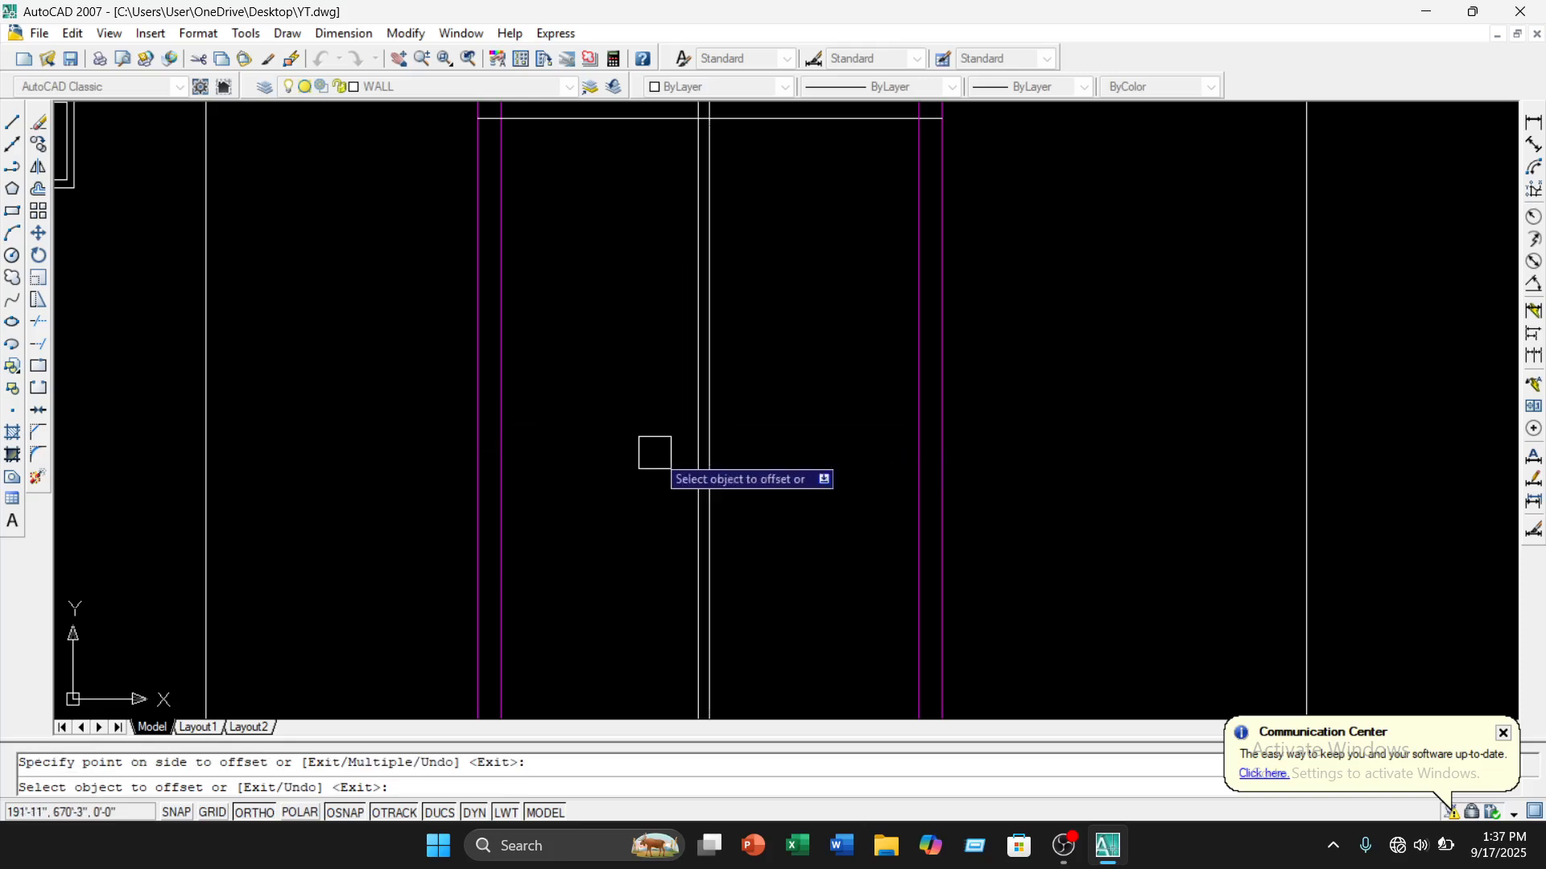
pyautogui.click(708, 438)
pyautogui.click(787, 435)
pyautogui.scroll(-4, 800, 440)
pyautogui.press('Escape')
# Erase the original centre line between the two offset lines in the middle of the opening
pyautogui.scroll(3, 755, 444)
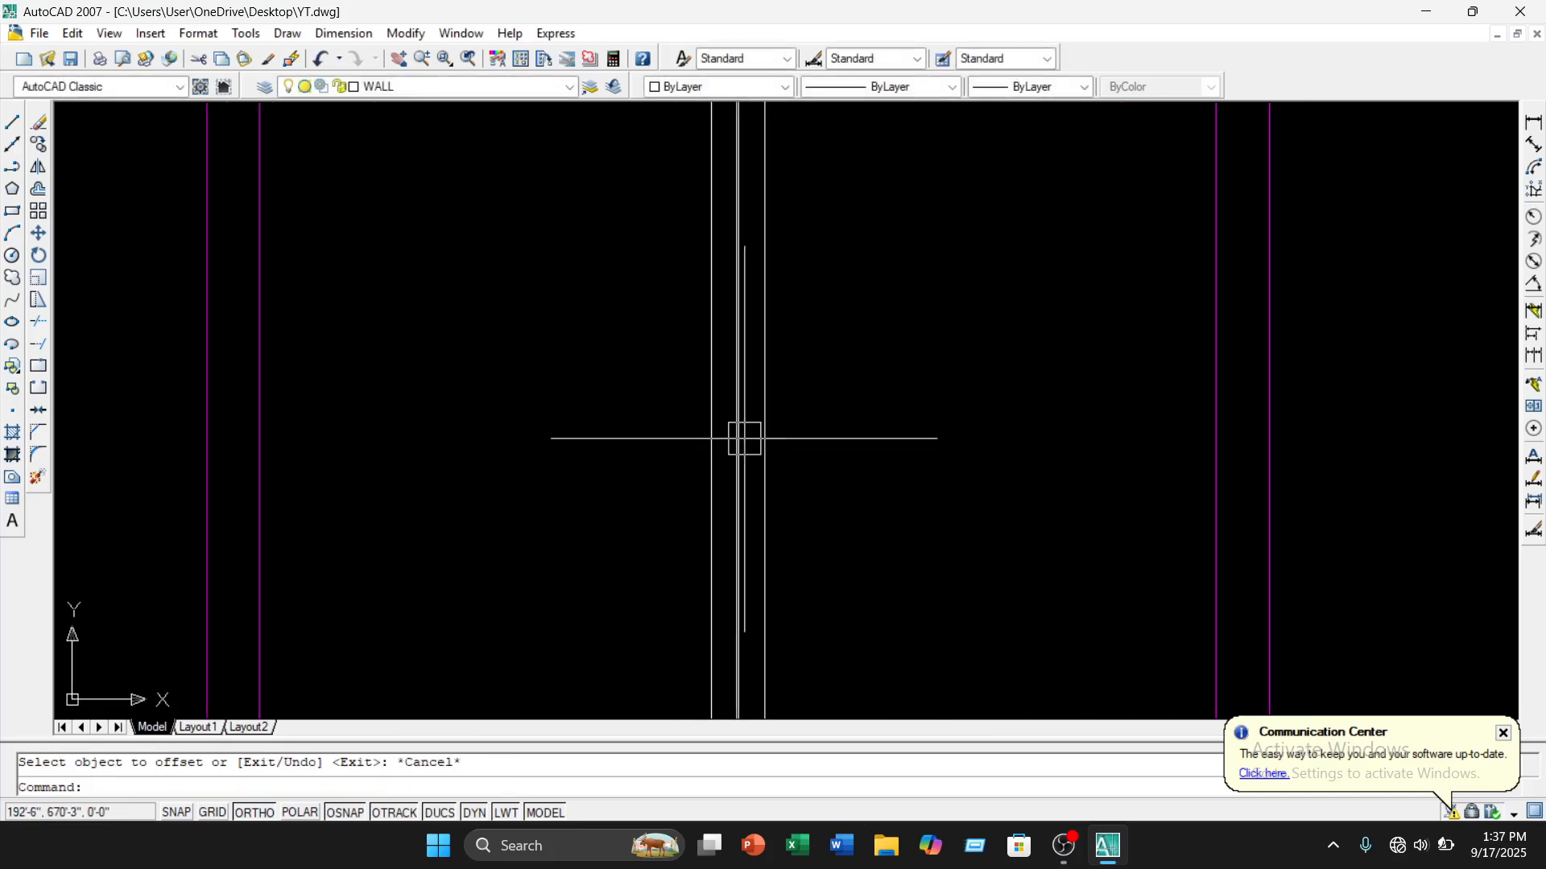
pyautogui.click(742, 437)
pyautogui.scroll(-4, 809, 394)
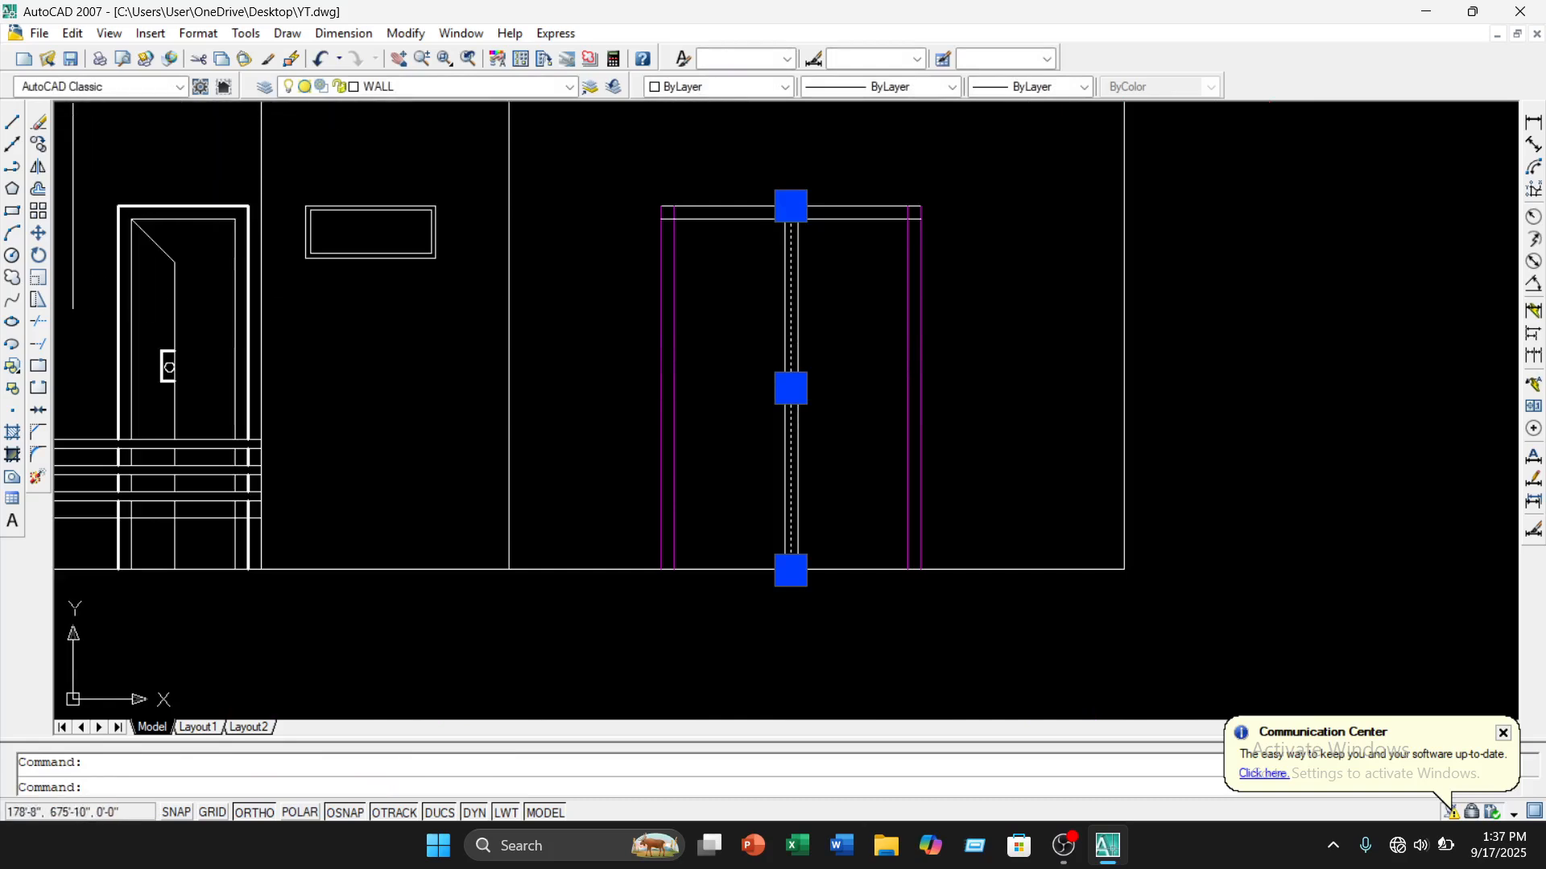
pyautogui.click(39, 123)
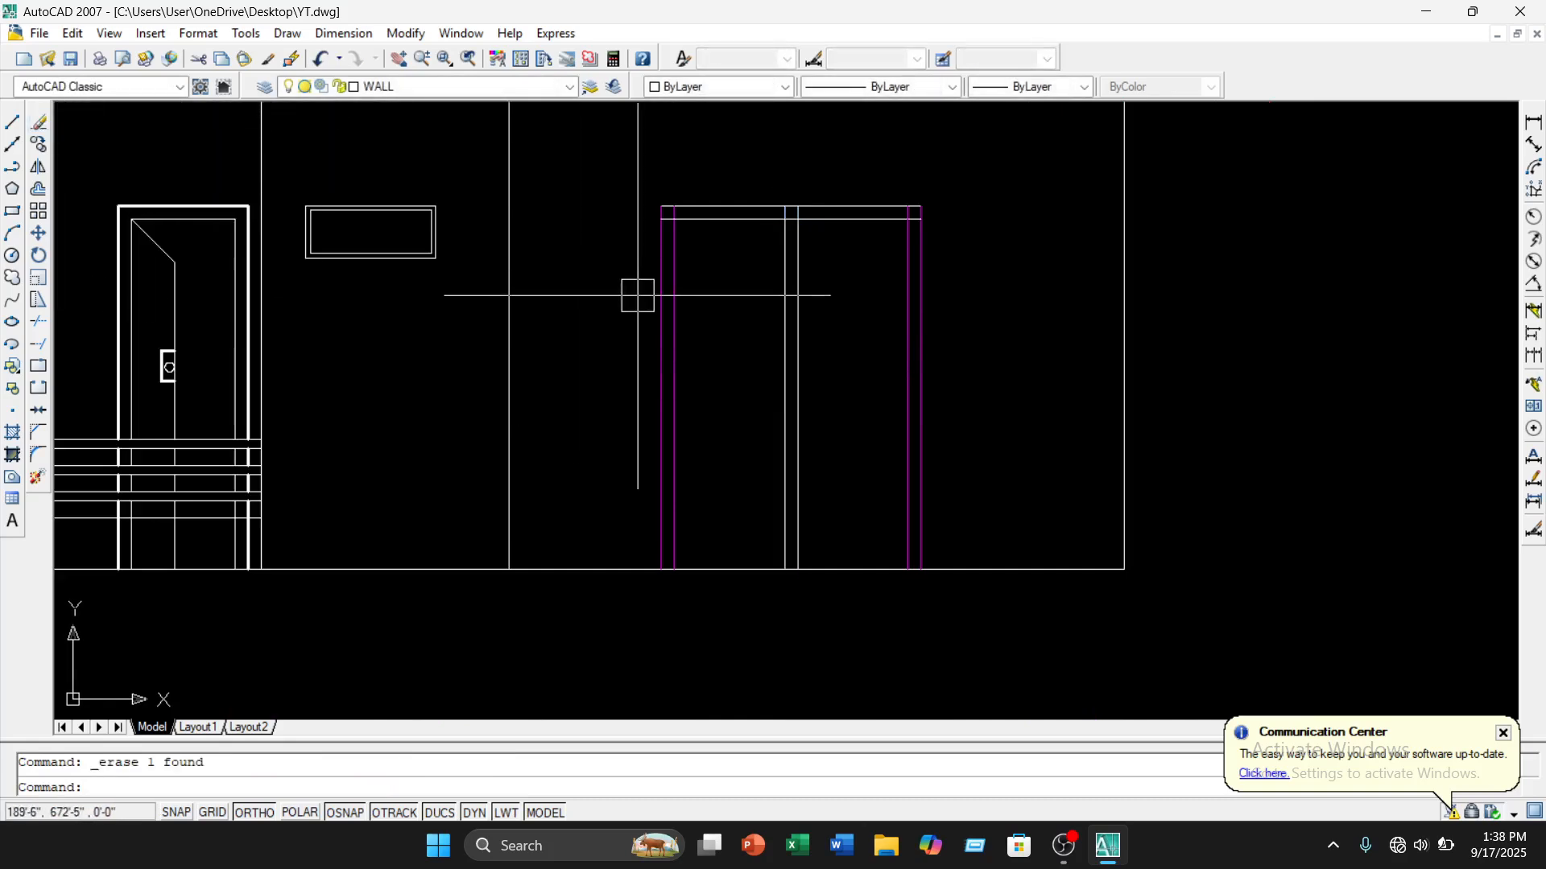
# Trim the overlapping head and side line ends at the upper-left corner of the opening's inner frame
pyautogui.press('Return')
pyautogui.press('Return')
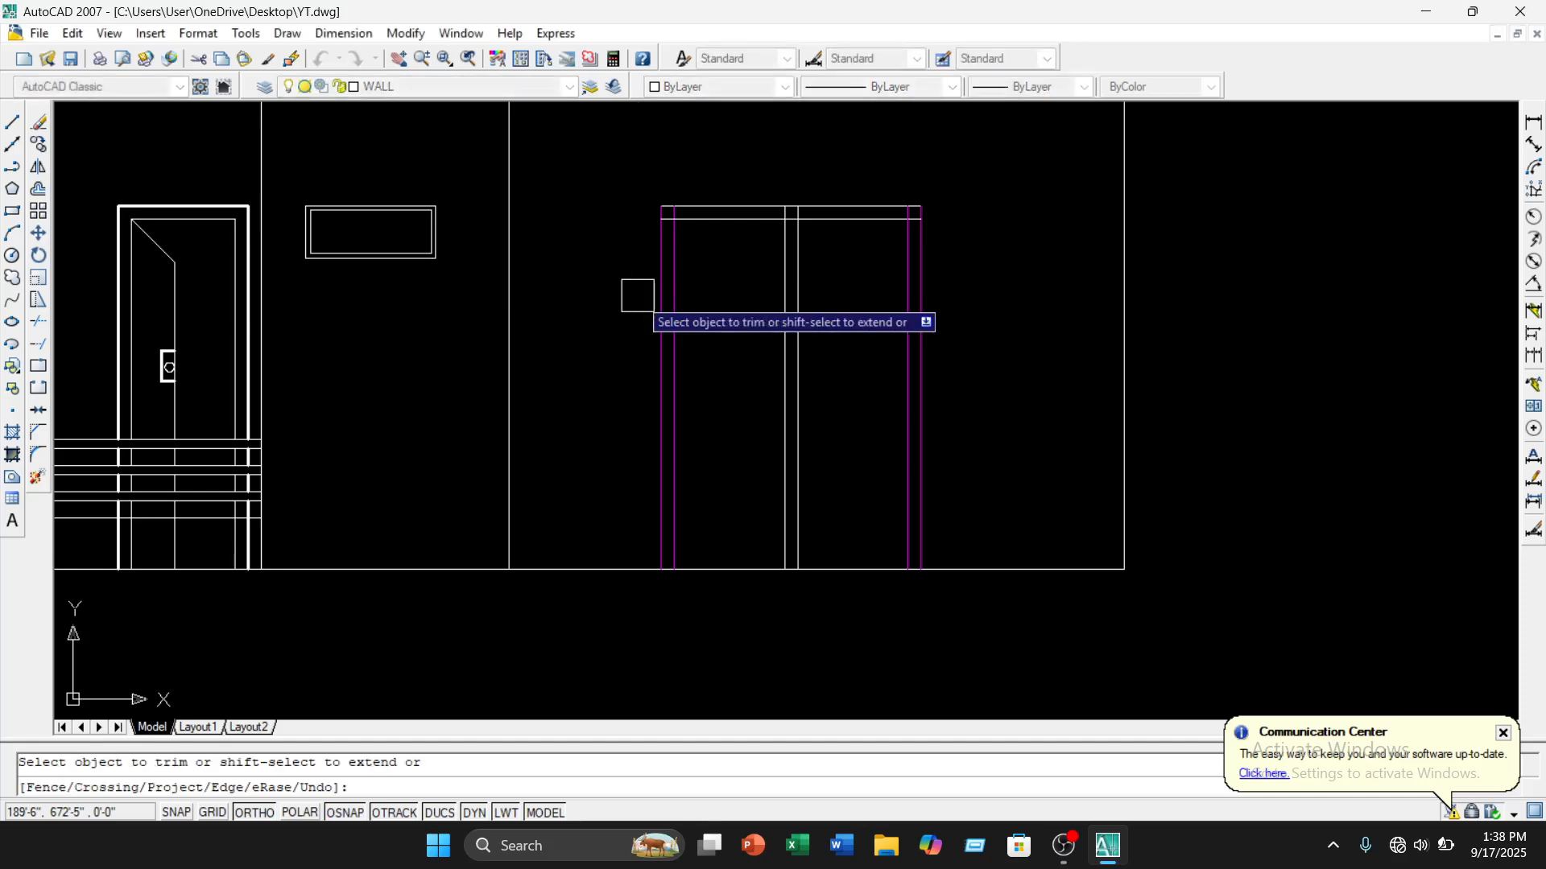
pyautogui.scroll(3, 662, 207)
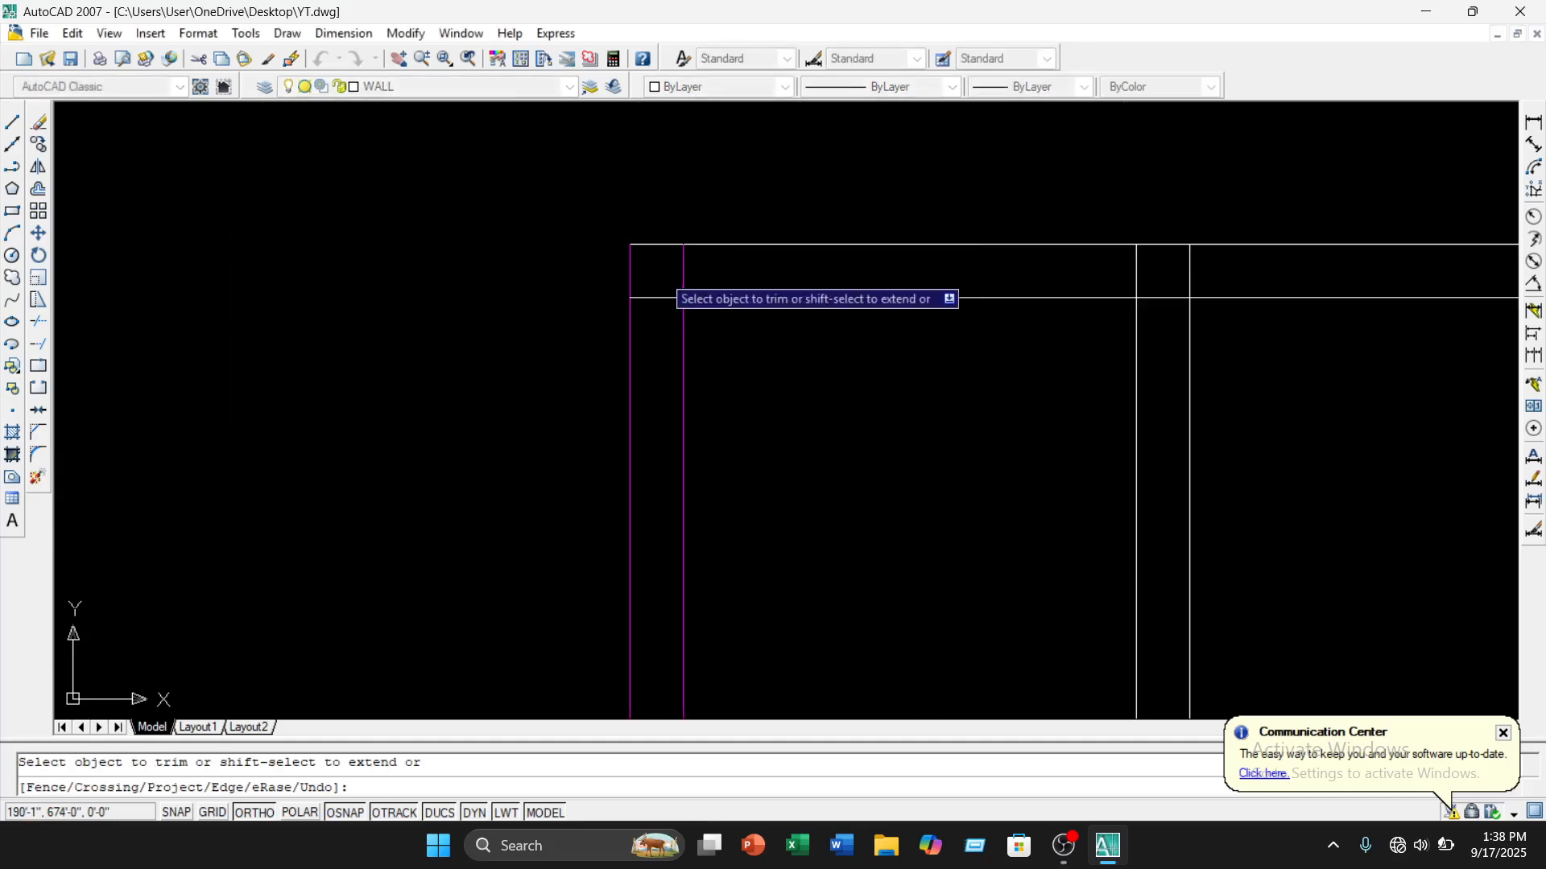
pyautogui.click(686, 256)
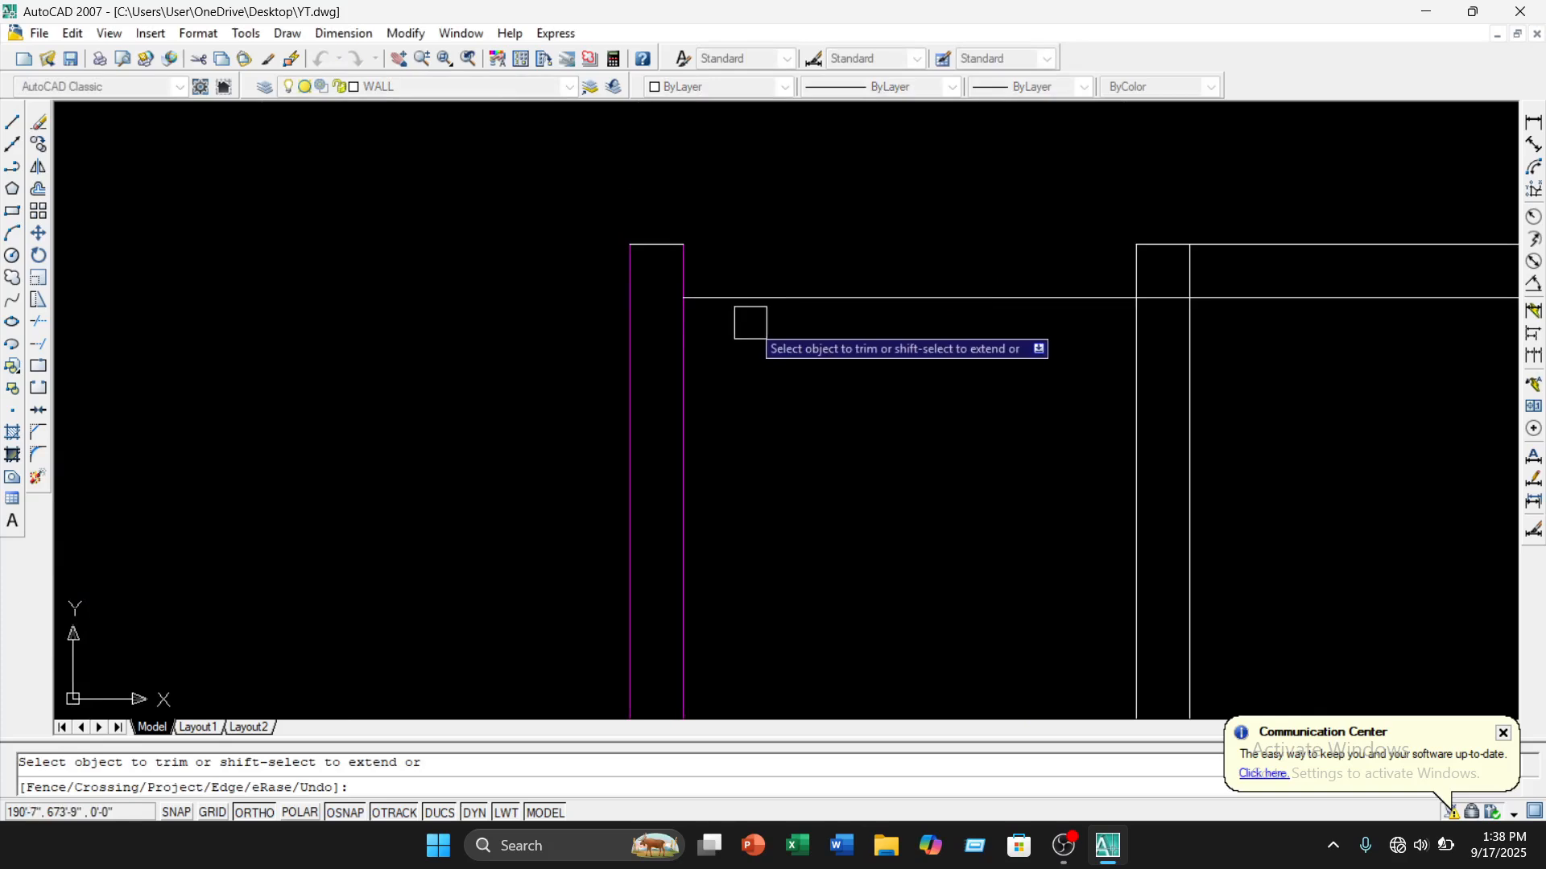
pyautogui.hotkey('ctrl', 'z')
pyautogui.click(671, 268)
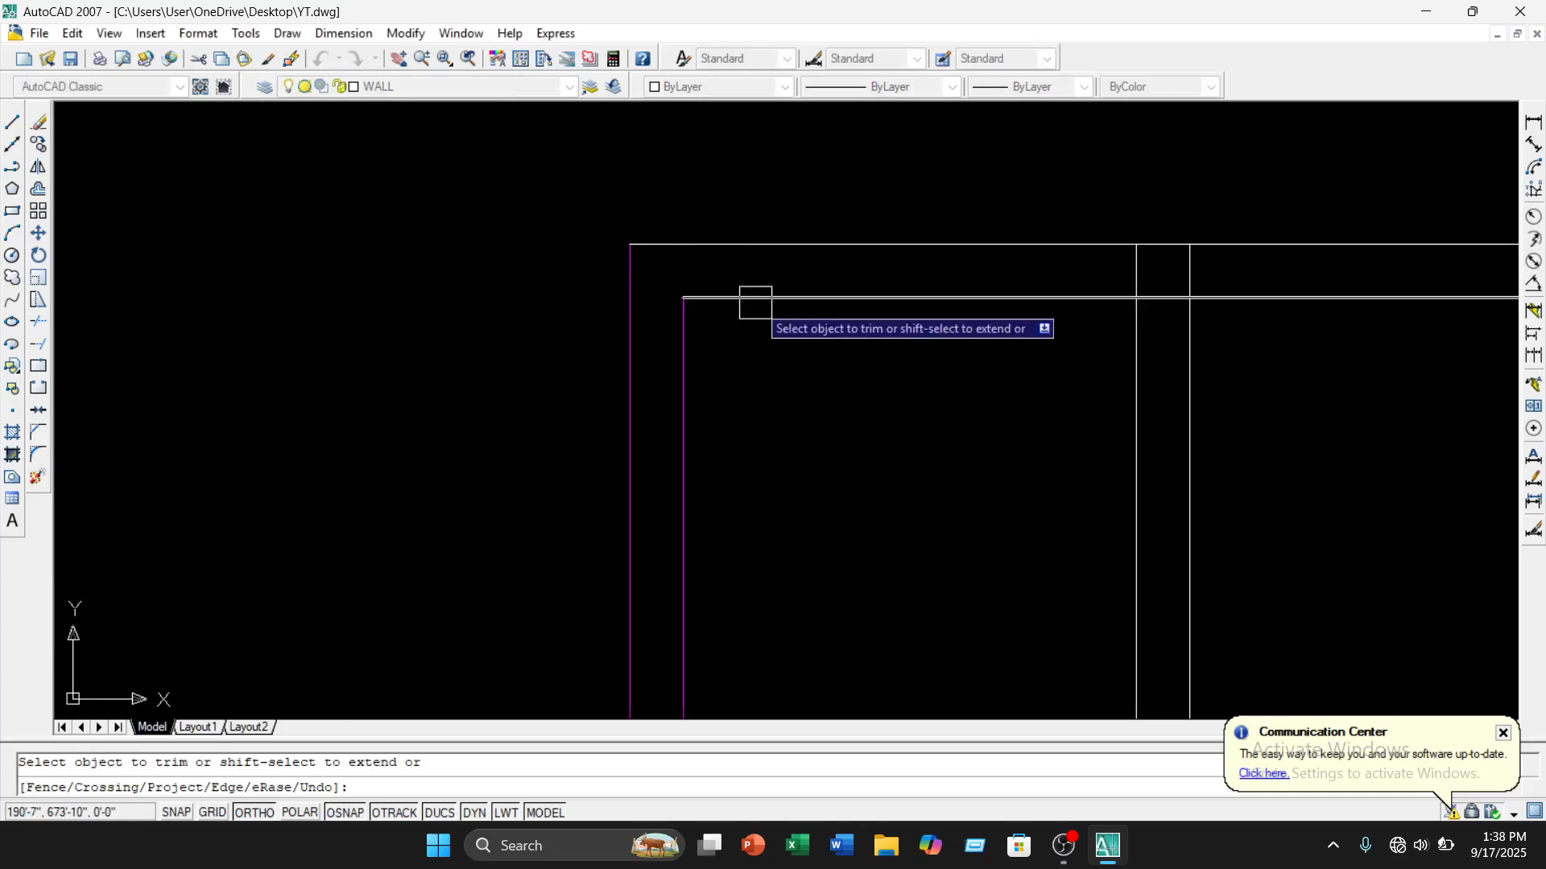
pyautogui.press('Down')
pyautogui.press('Escape')
pyautogui.scroll(-2, 870, 265)
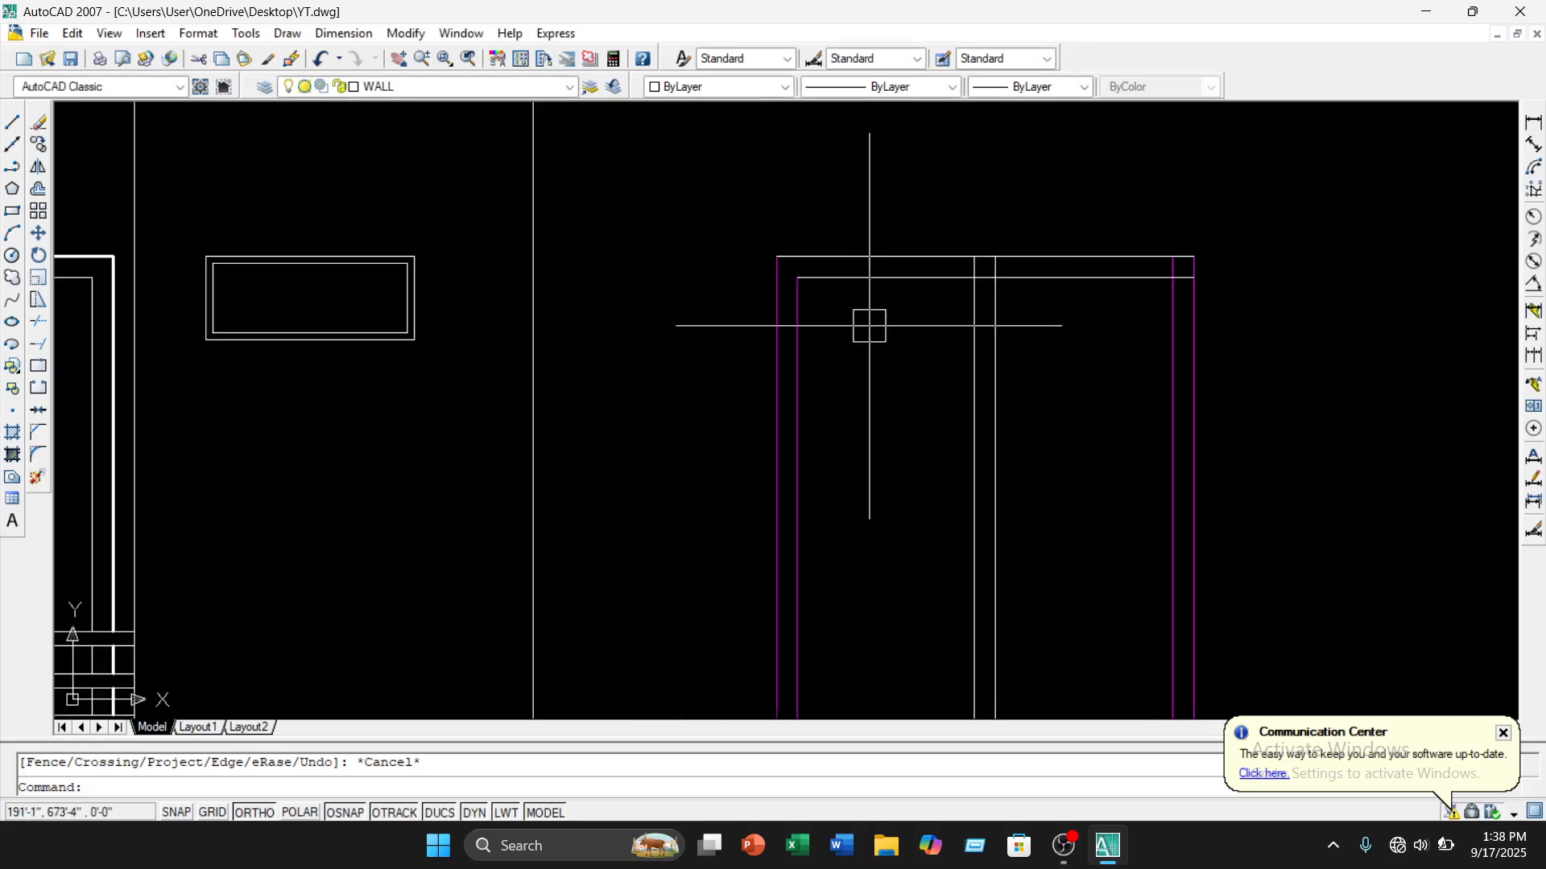
# Trim the two centre lines above the inner head line, the head line between them, and the overlaps at the inner frame's upper-right corner
pyautogui.press('Return')
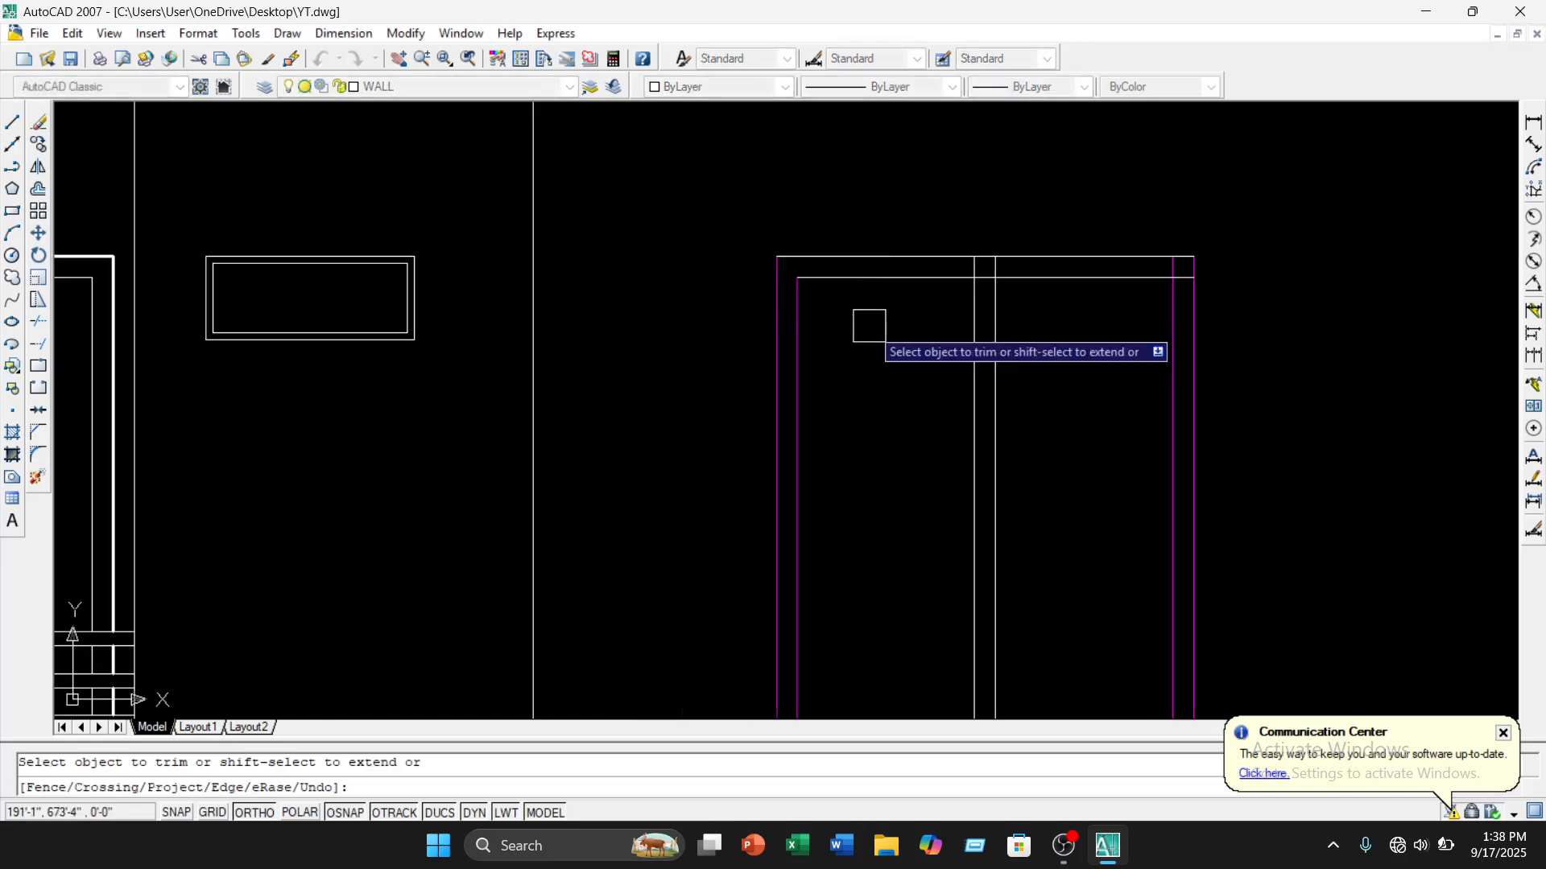
pyautogui.scroll(5, 949, 268)
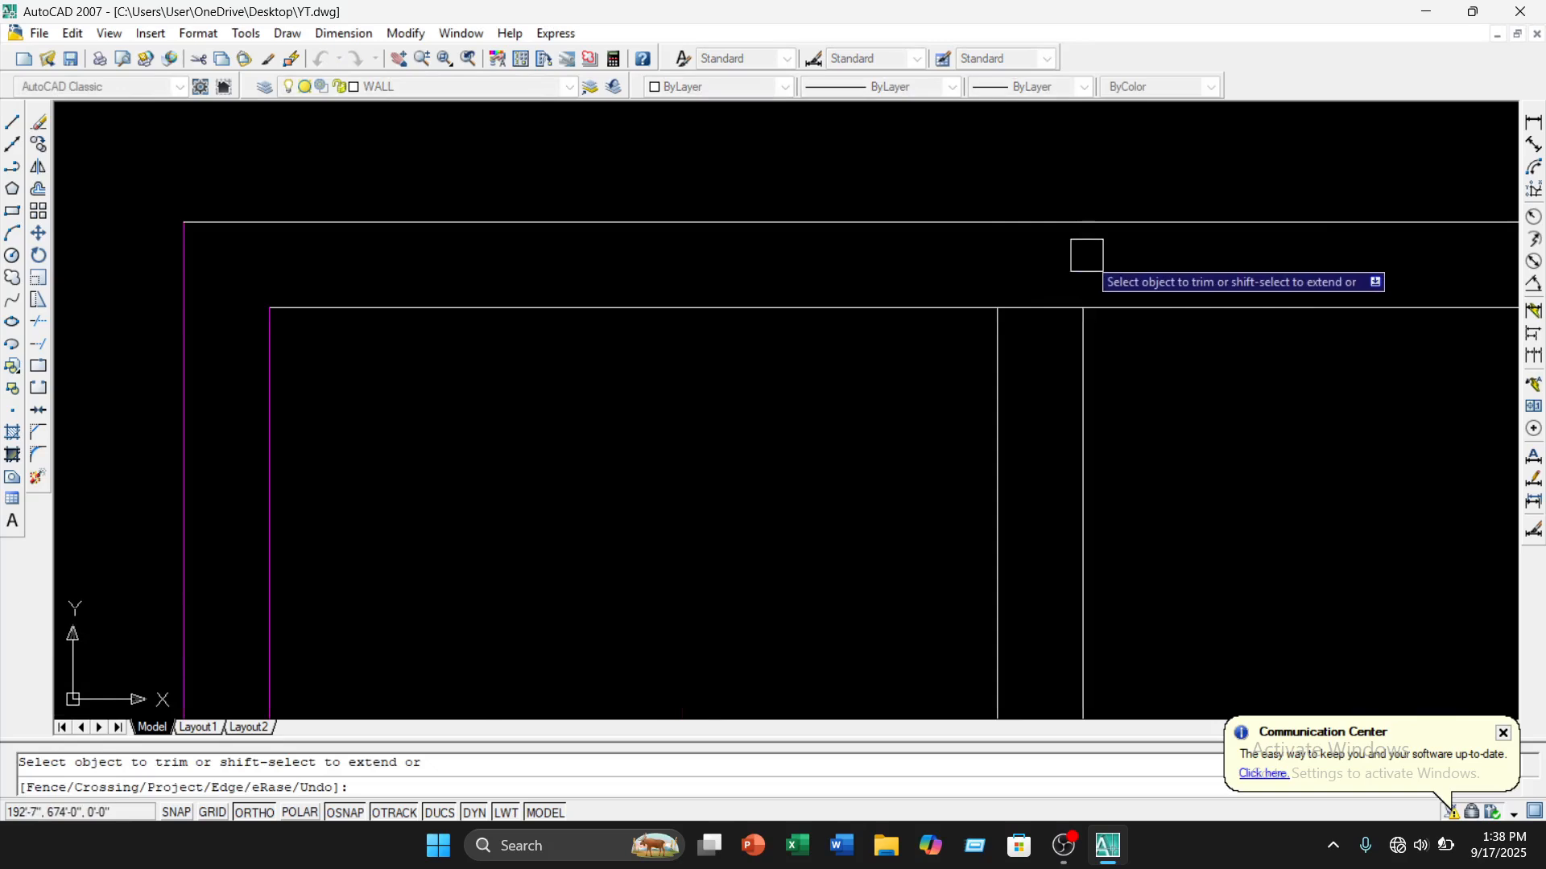
pyautogui.scroll(-4, 1043, 318)
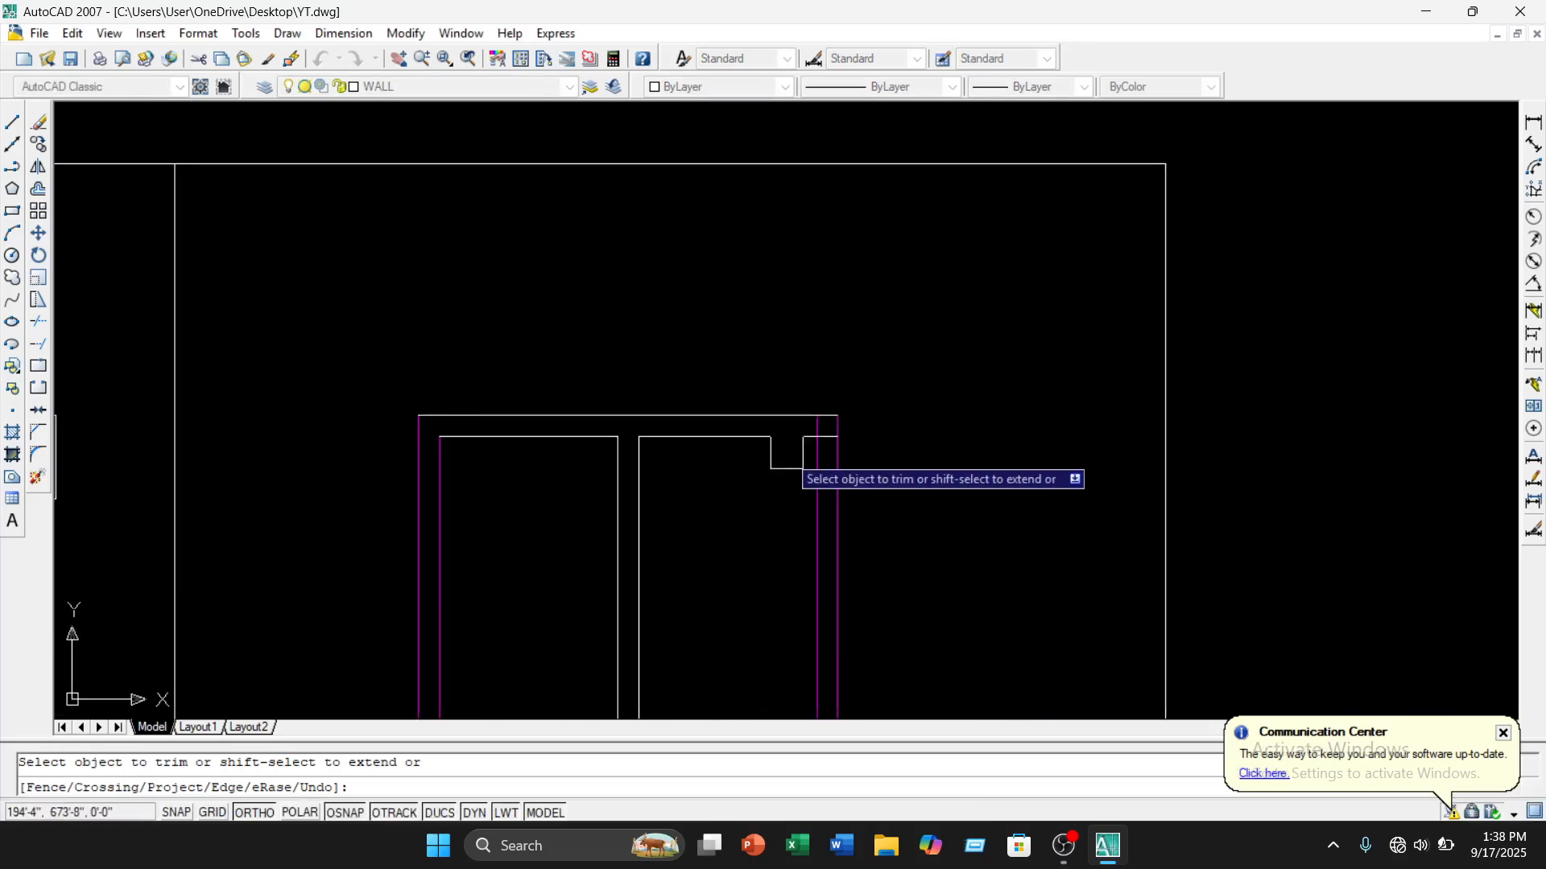
pyautogui.scroll(3, 828, 389)
pyautogui.scroll(-4, 893, 351)
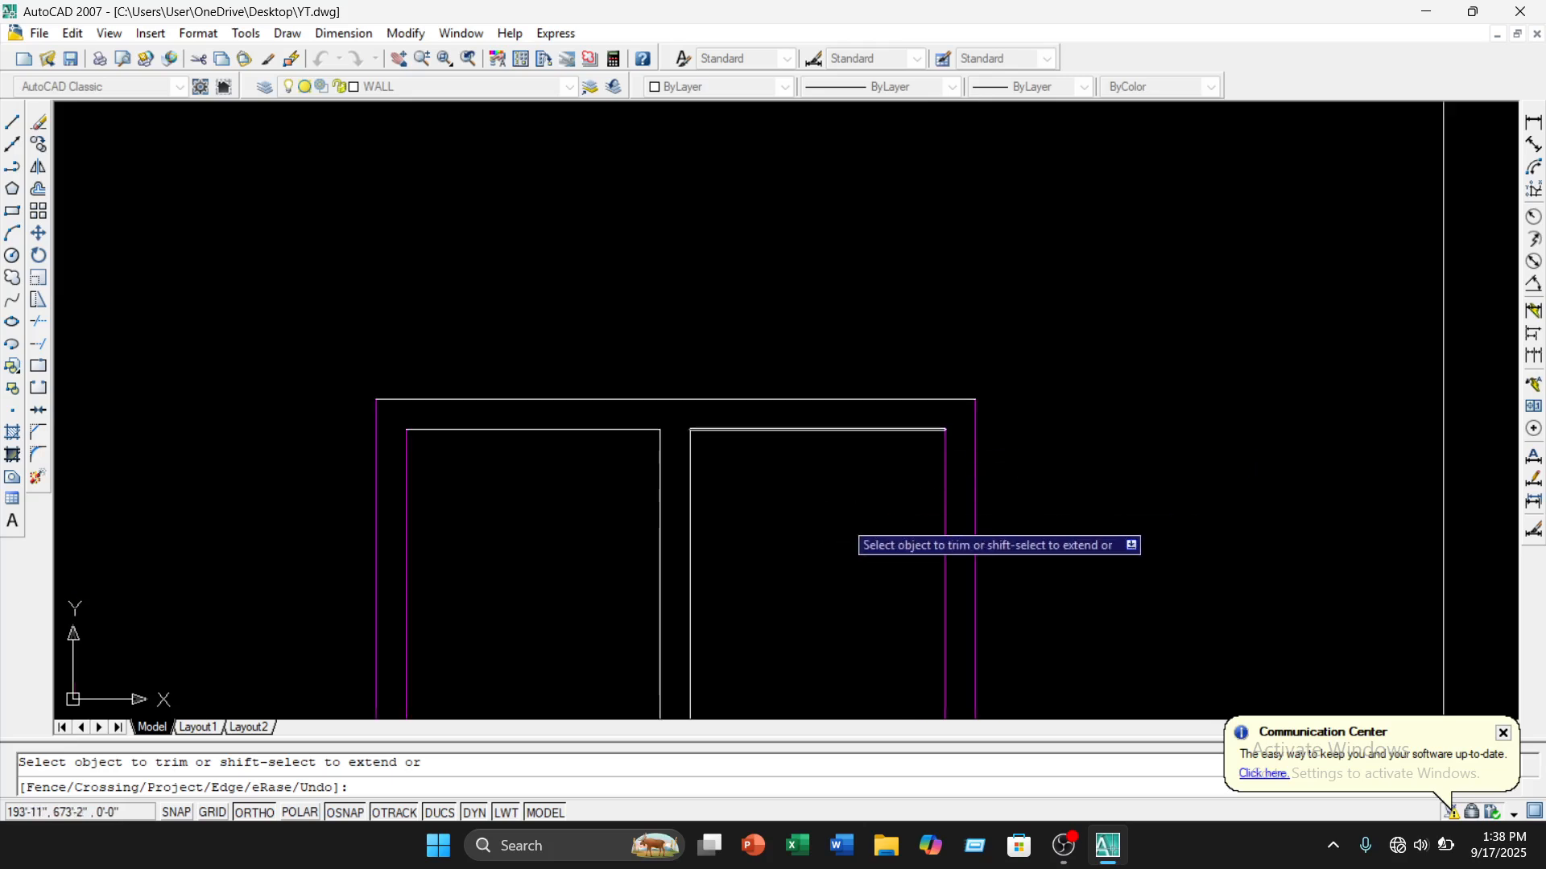
pyautogui.scroll(2, 854, 538)
pyautogui.scroll(-5, 889, 414)
pyautogui.moveTo(814, 312); pyautogui.dragTo(853, 428, button='middle')
pyautogui.press('Escape')
# Match the properties of the opening's white centre line onto all of its frame lines, including the magenta sides
pyautogui.click(812, 332)
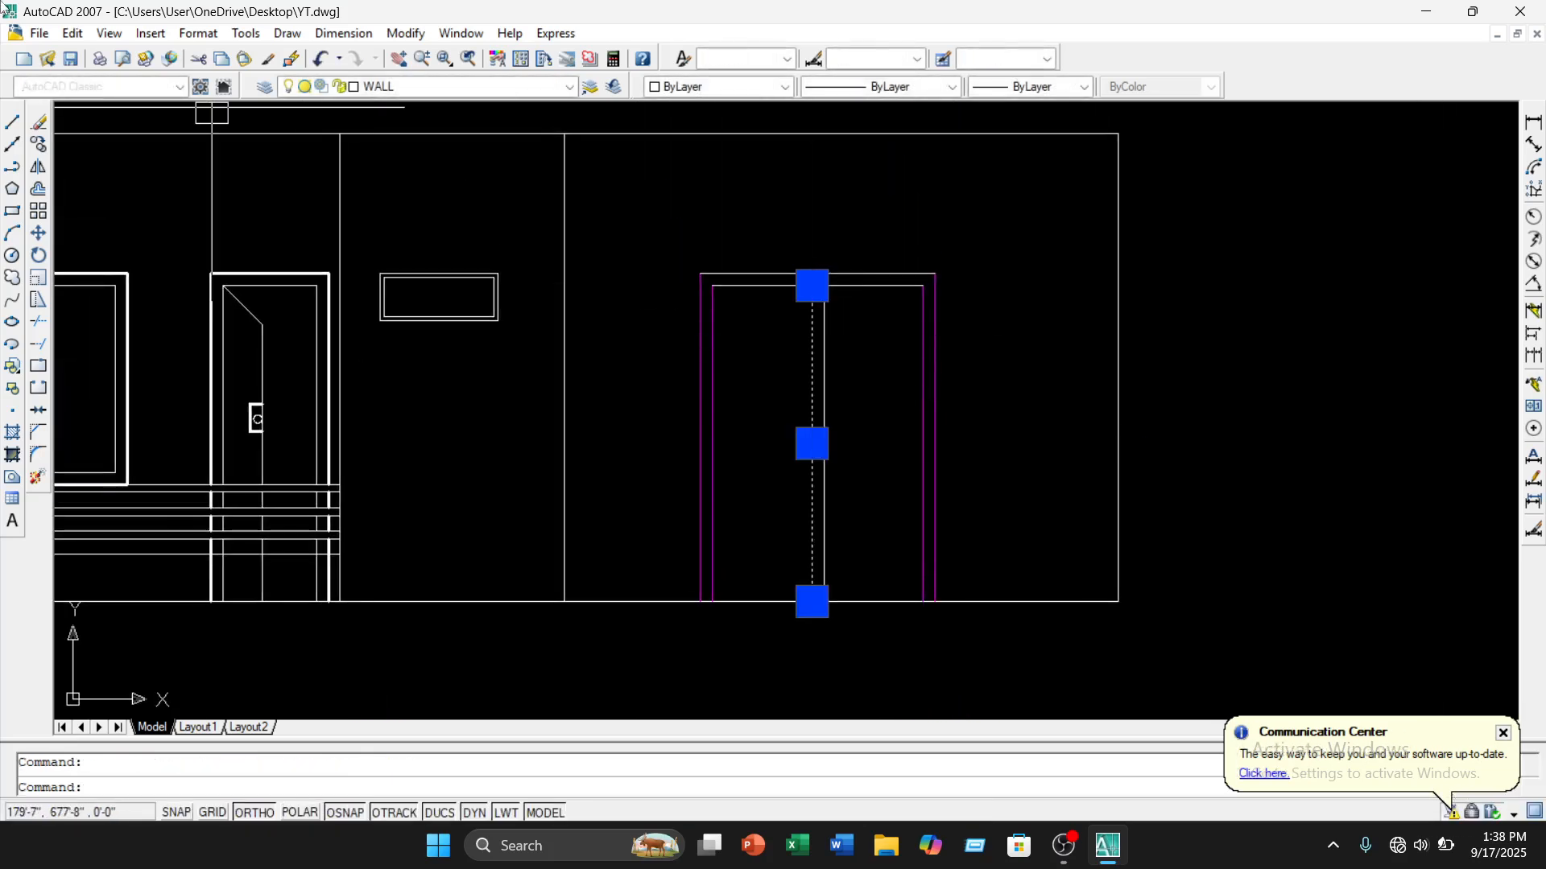
pyautogui.click(268, 61)
pyautogui.click(1049, 228)
pyautogui.click(672, 507)
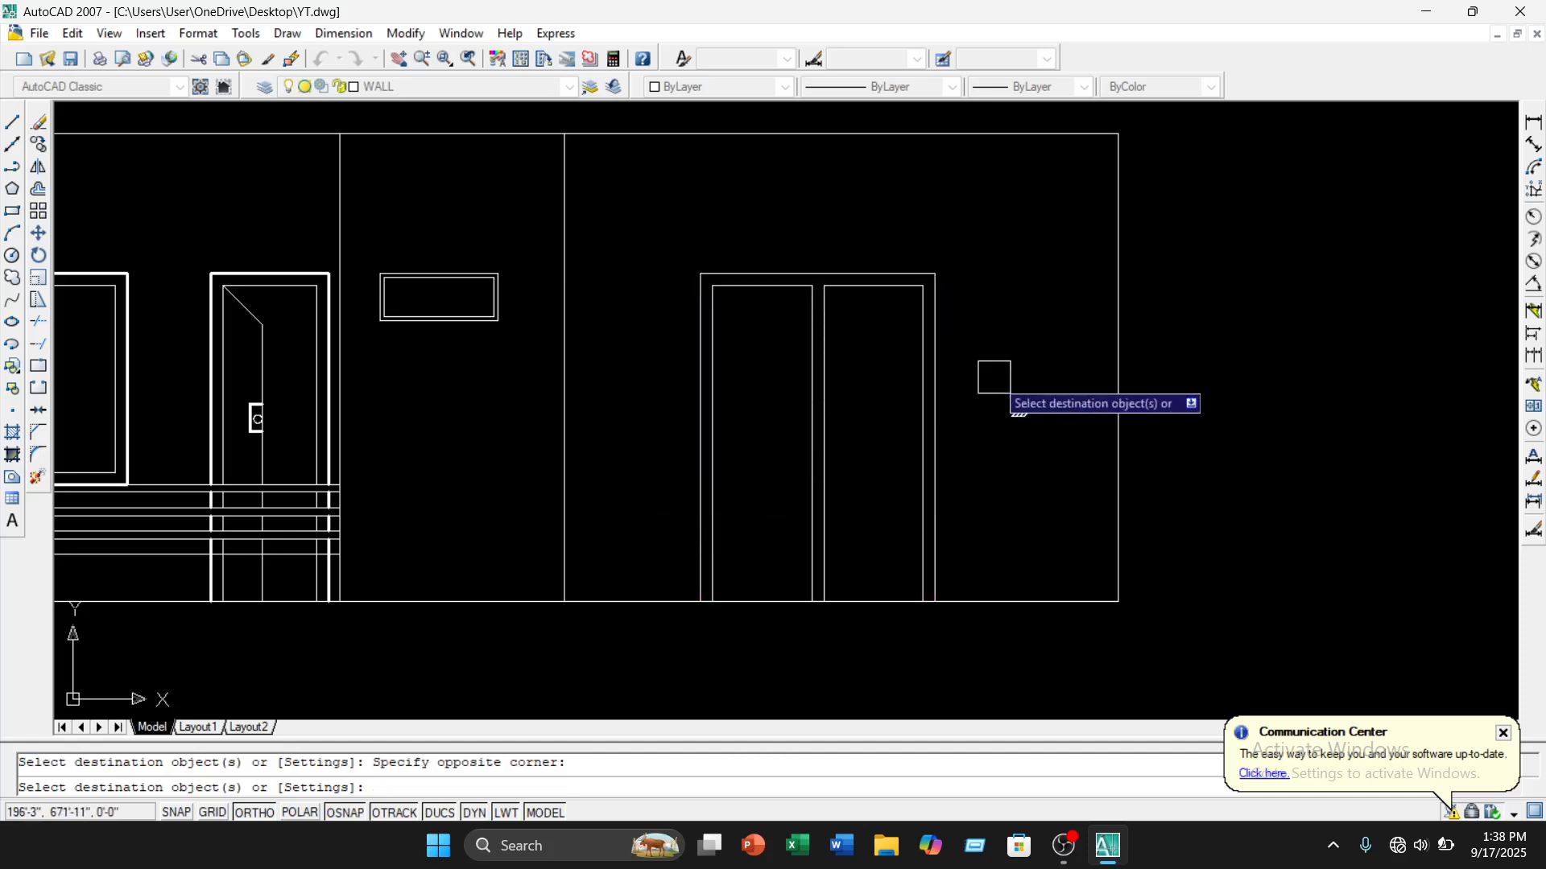
pyautogui.press('Escape')
# Copy the seven horizontal lines crossing the first bay to the left wall line of the last bay, keeping their height
pyautogui.scroll(-1, 931, 328)
pyautogui.scroll(-2, 377, 359)
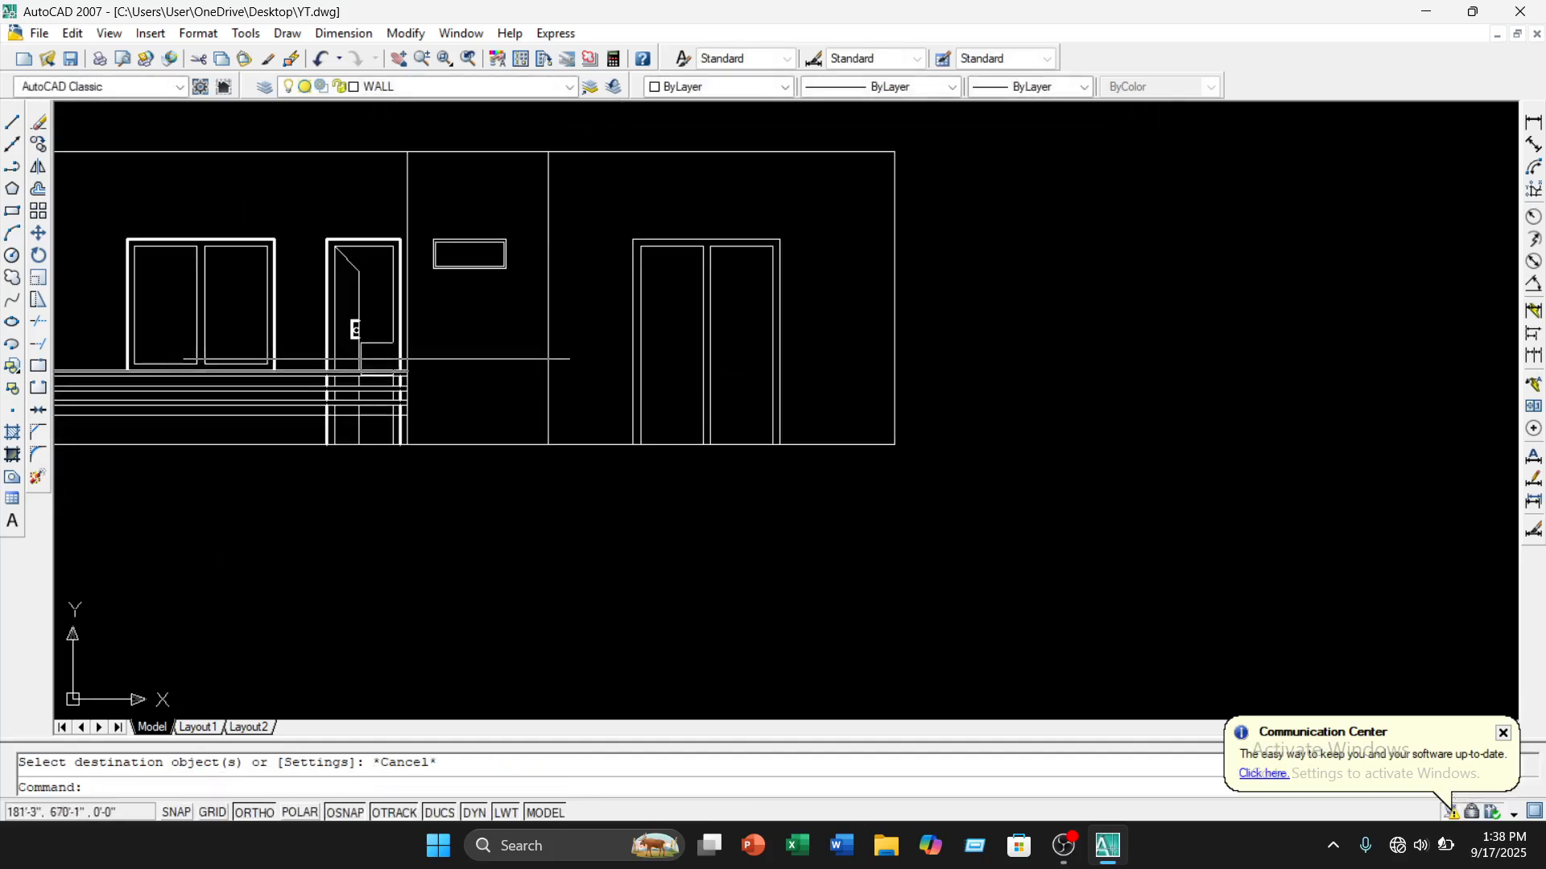
pyautogui.scroll(-2, 771, 385)
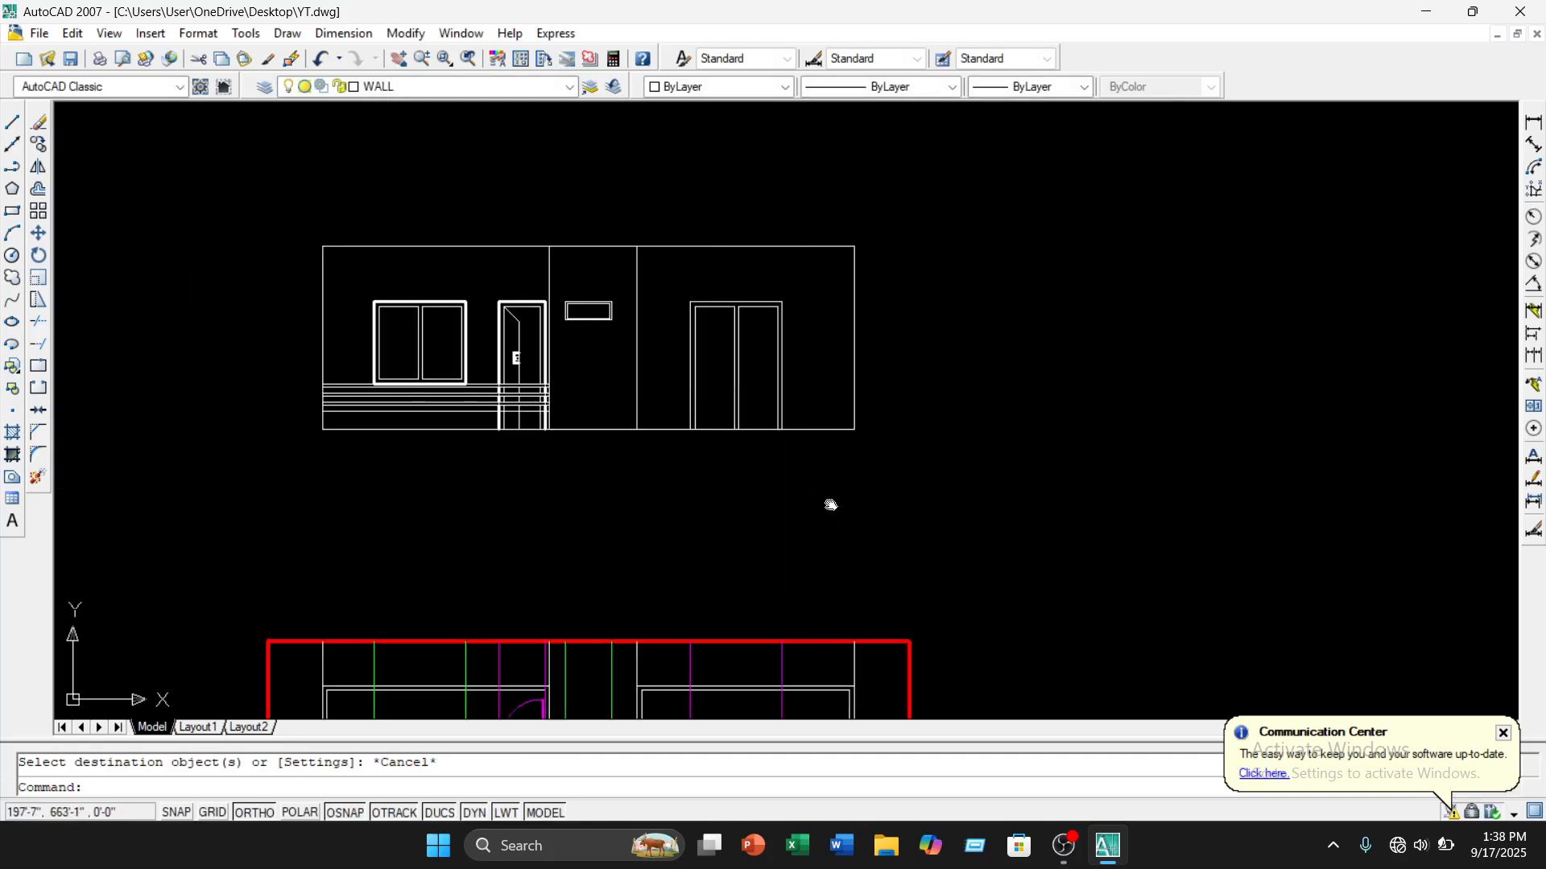
pyautogui.moveTo(831, 505); pyautogui.dragTo(865, 438, button='middle')
pyautogui.scroll(6, 463, 311)
pyautogui.moveTo(215, 311); pyautogui.dragTo(539, 239, button='middle')
pyautogui.click(496, 205)
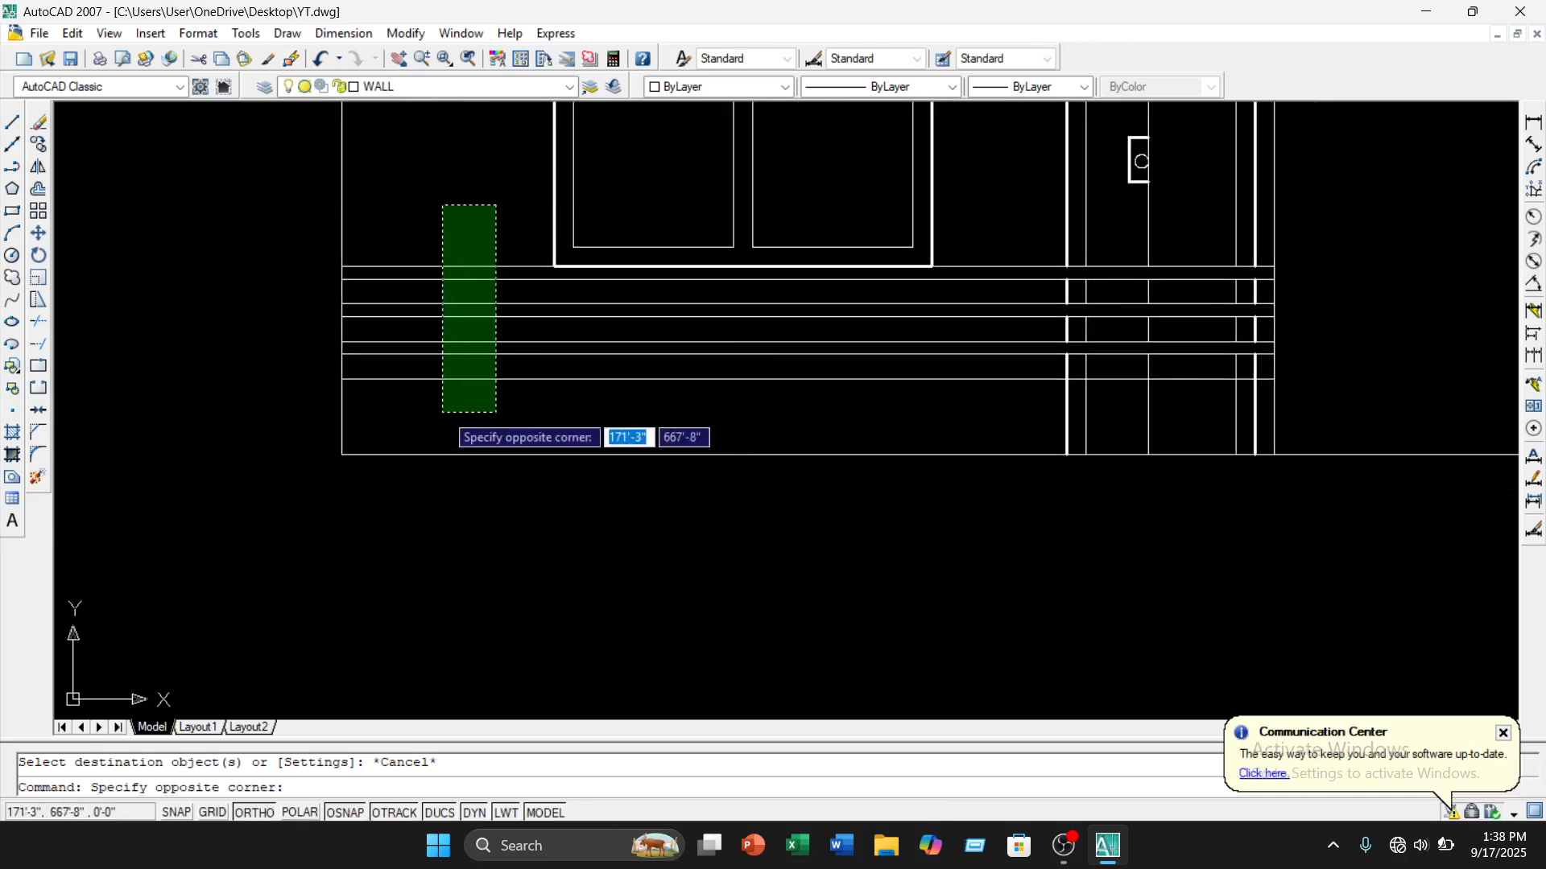
pyautogui.click(441, 414)
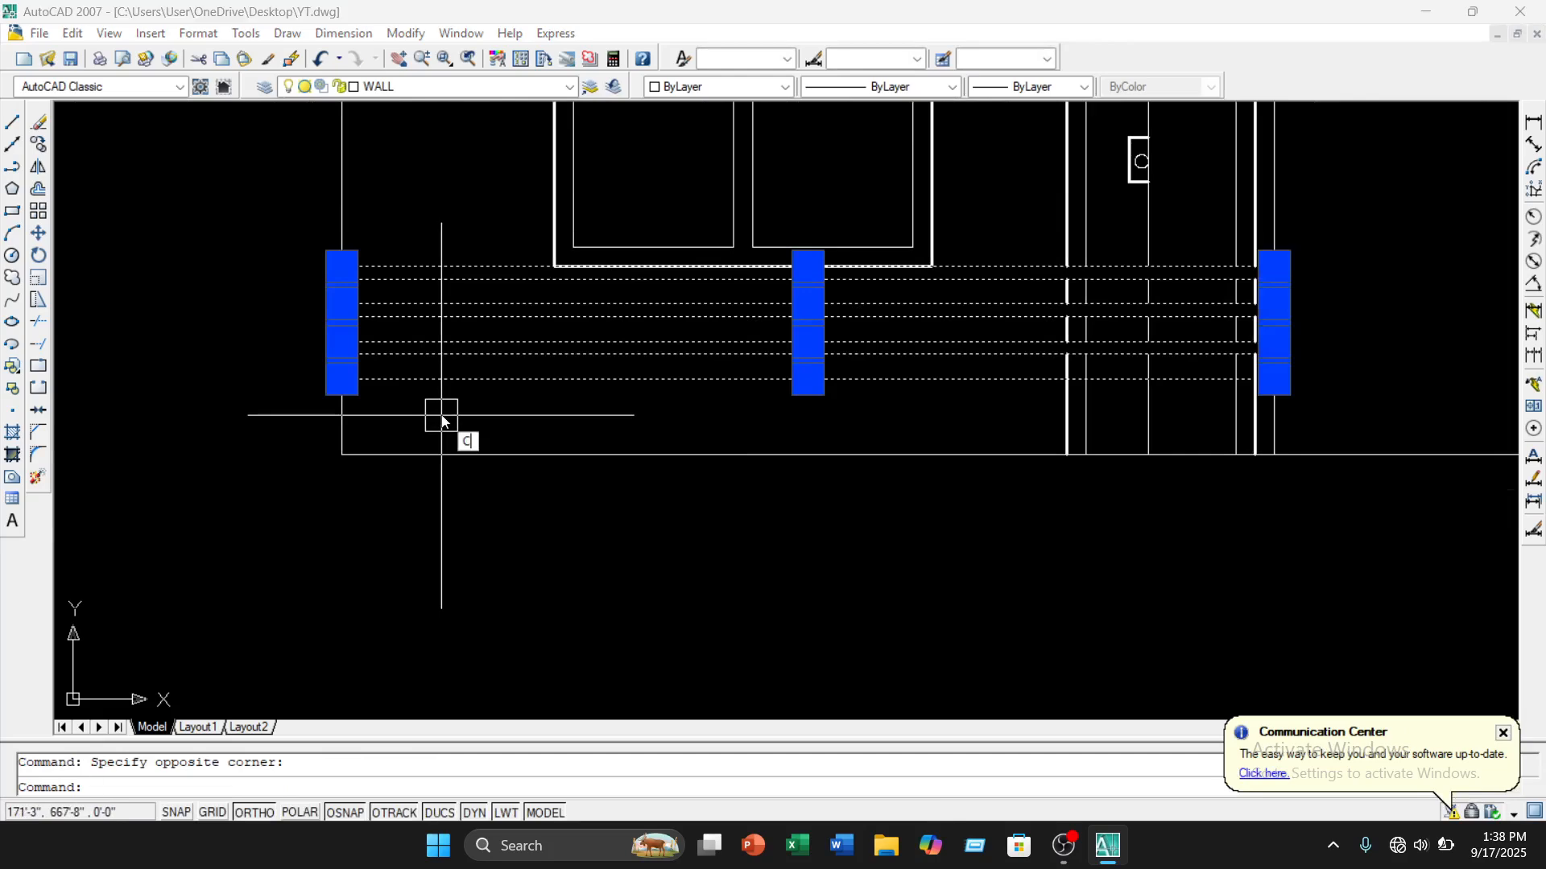
pyautogui.press('Return')
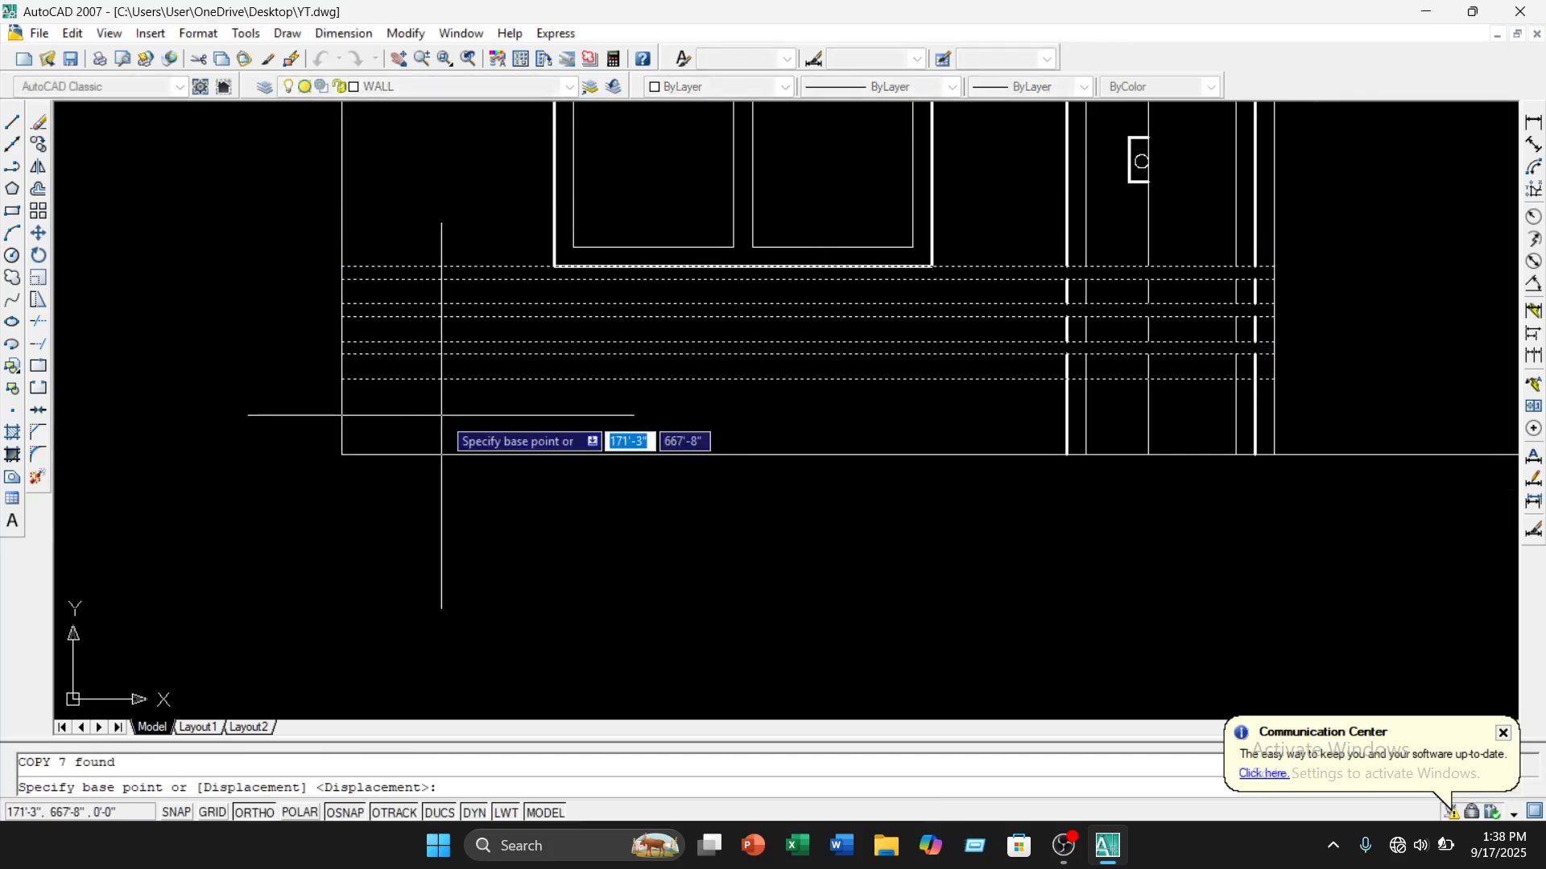
pyautogui.click(341, 379)
pyautogui.scroll(-5, 466, 419)
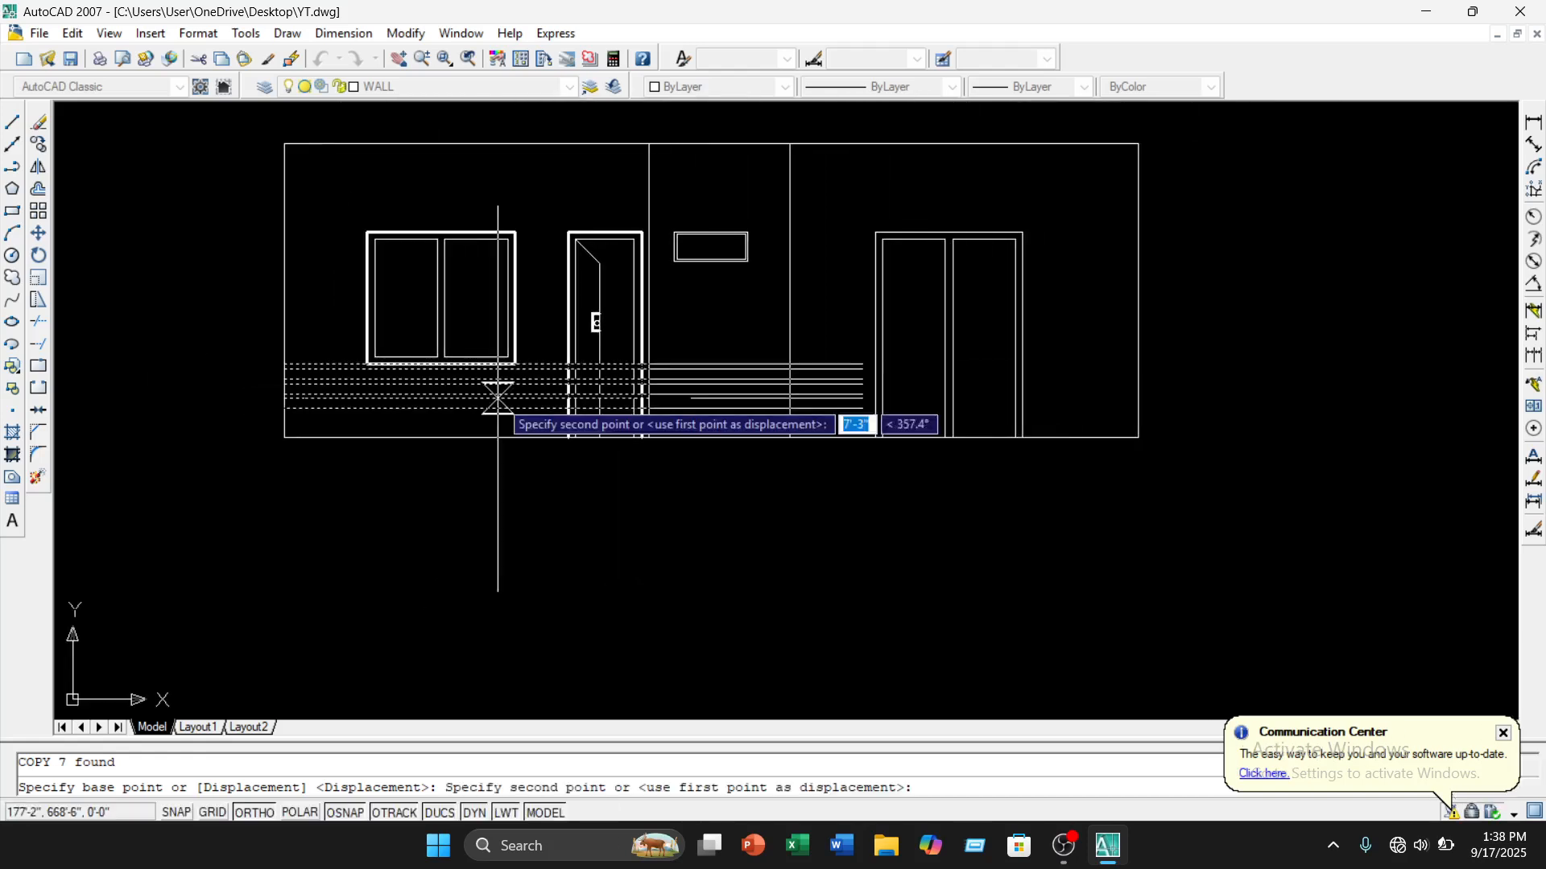
pyautogui.scroll(3, 748, 409)
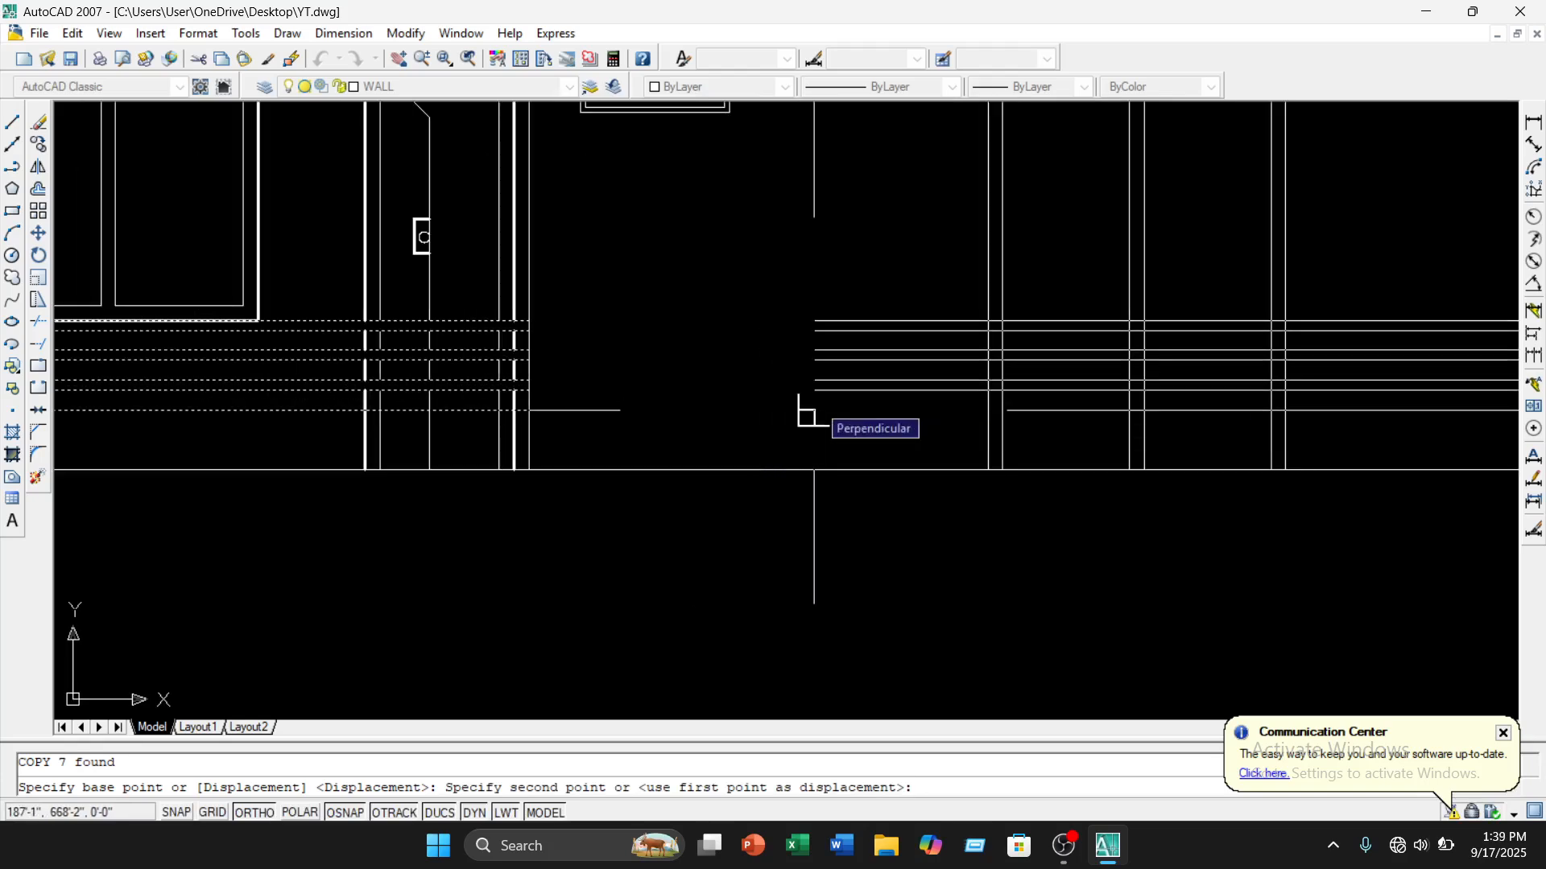
pyautogui.click(814, 411)
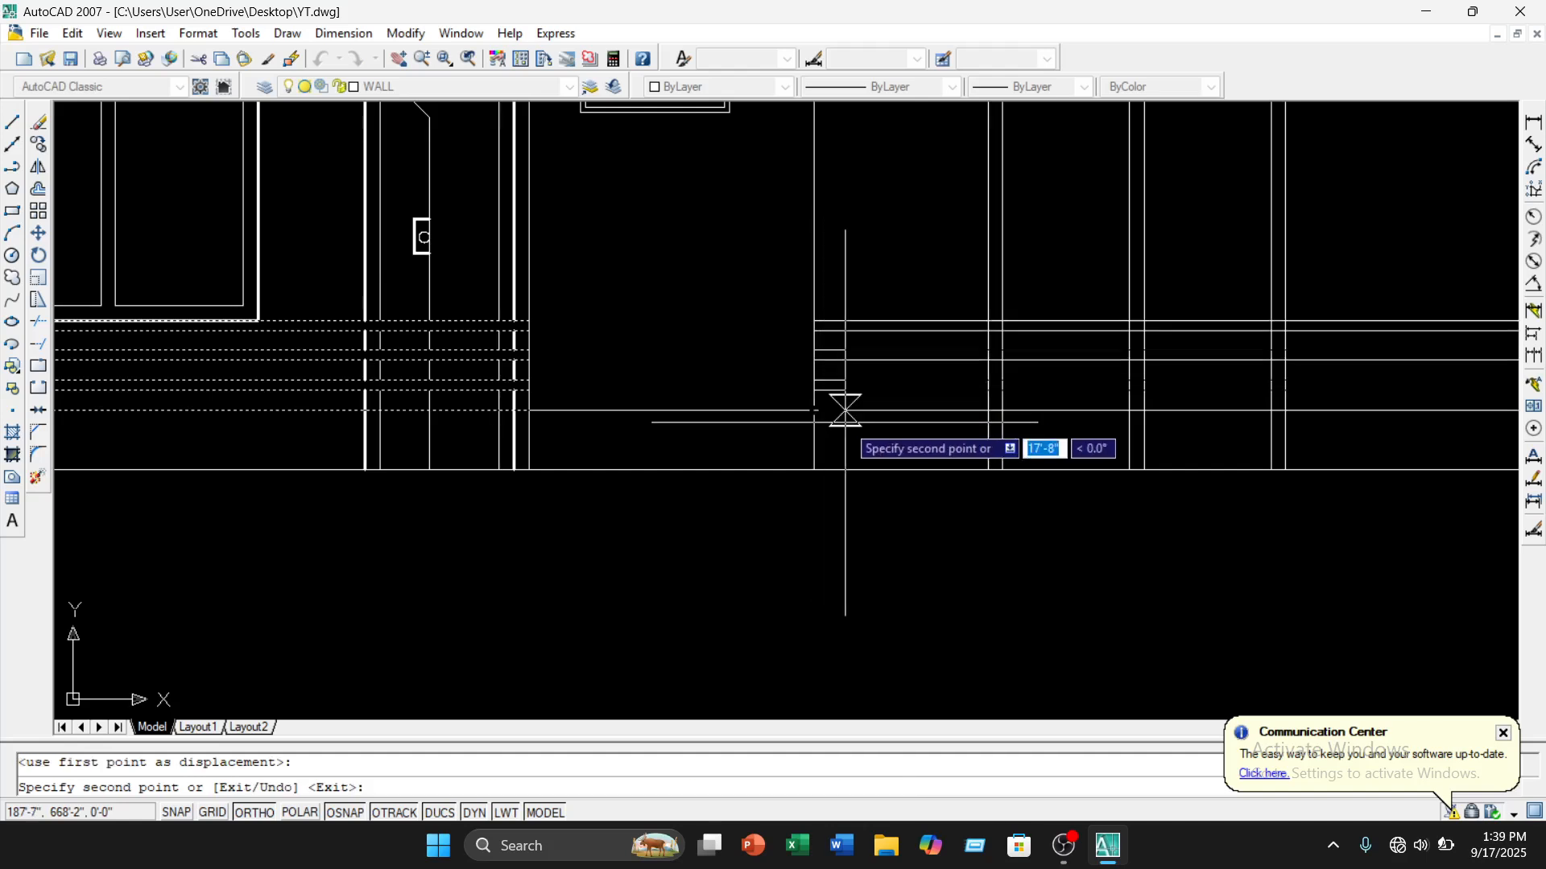
pyautogui.press('Escape')
# Trim the copied horizontal lines' ends that overhang the elevation's right wall edge
pyautogui.moveTo(932, 464); pyautogui.dragTo(553, 520, button='middle')
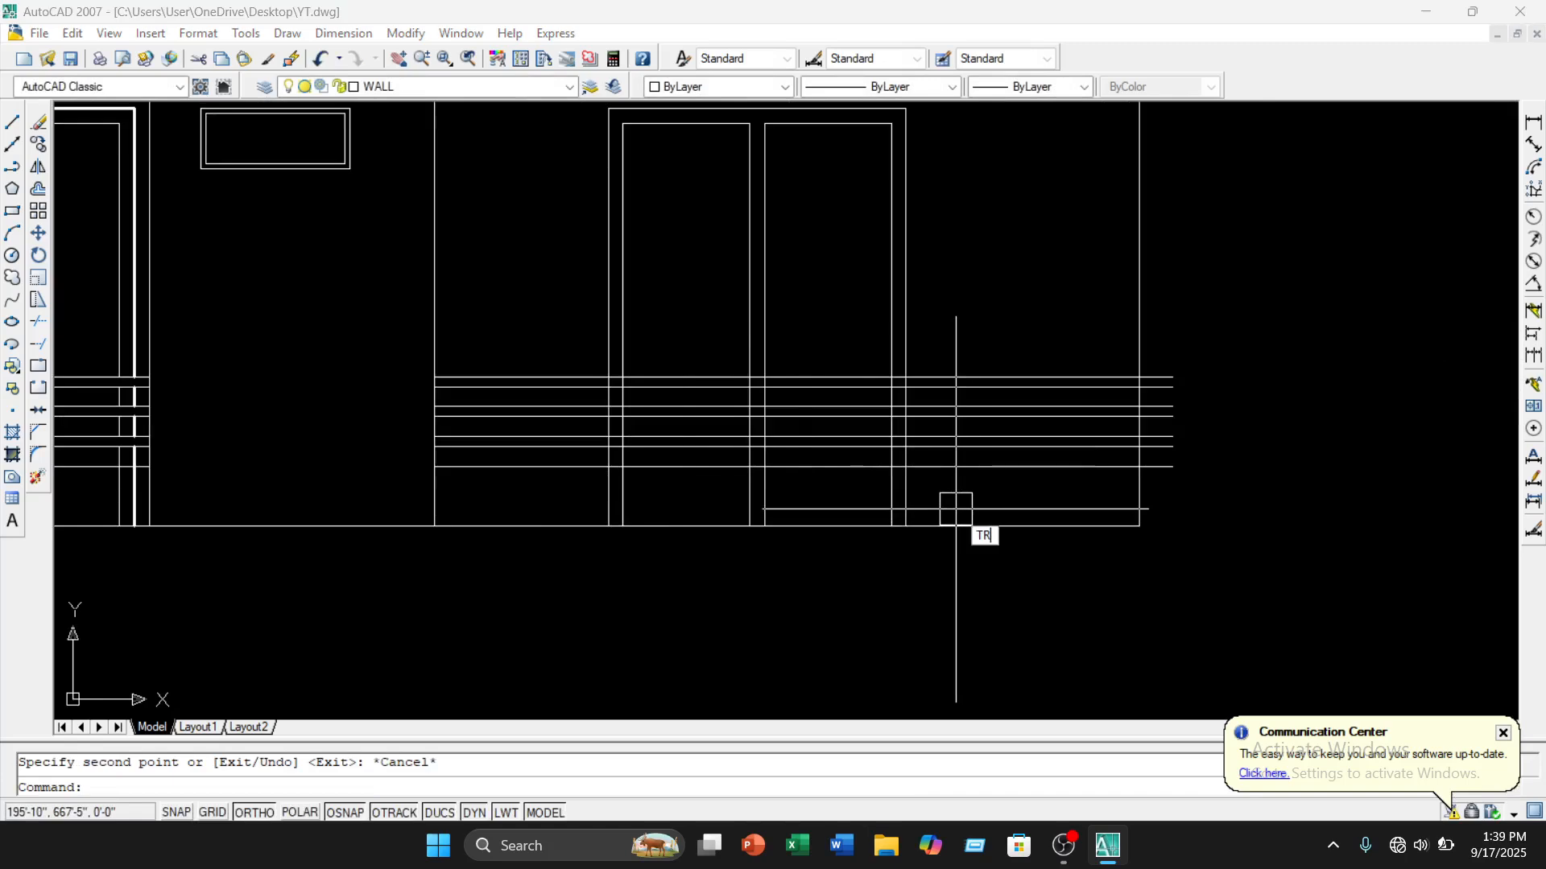
pyautogui.write('TR')
pyautogui.press('Return')
pyautogui.press('Return')
pyautogui.click(1217, 328)
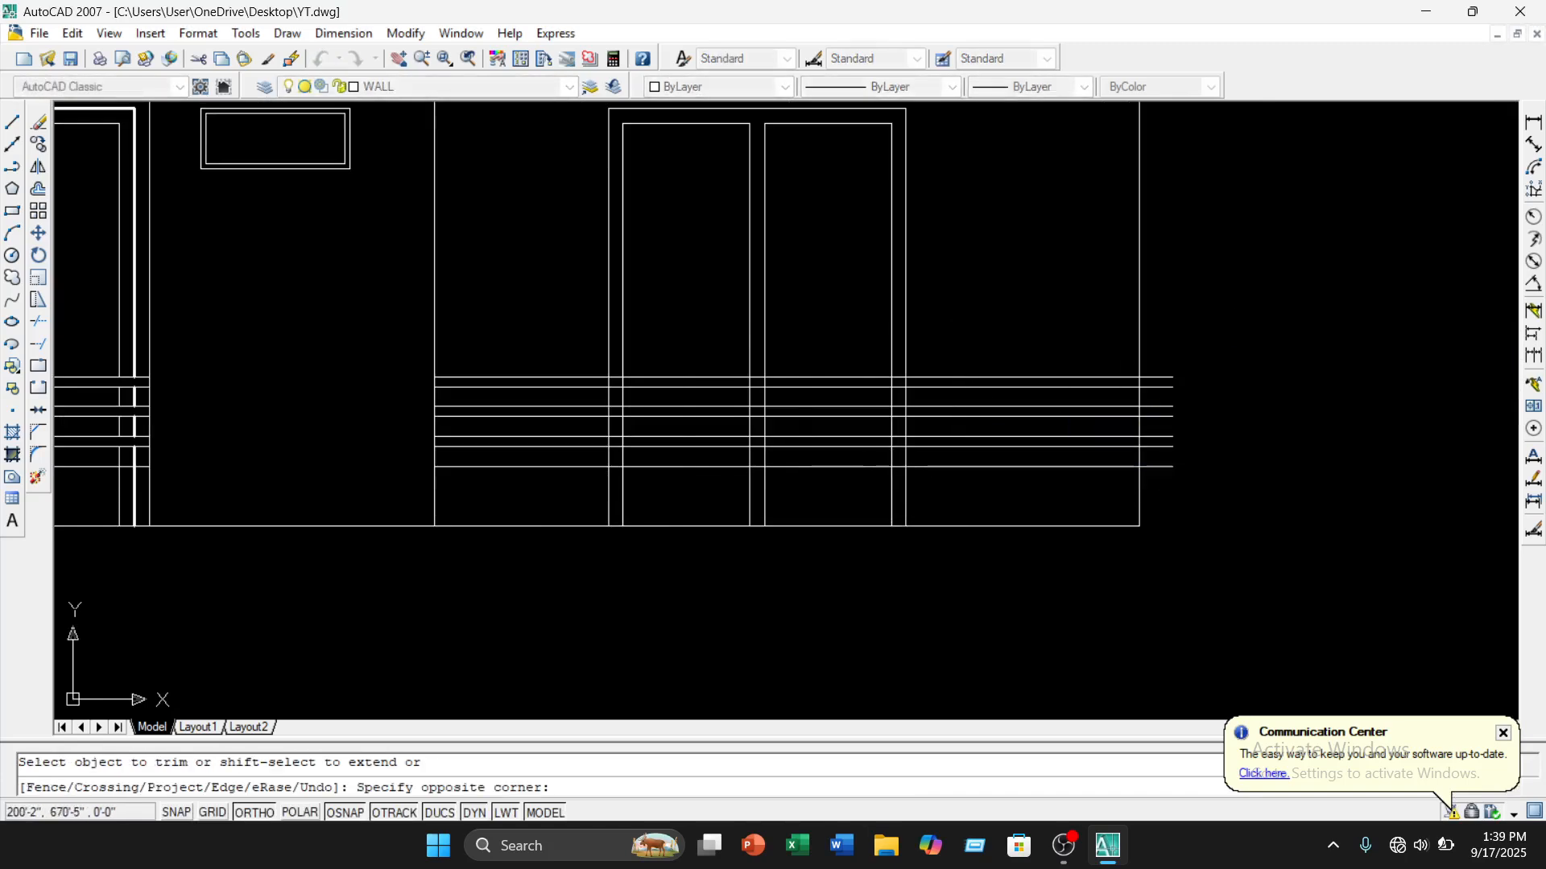
pyautogui.click(1154, 519)
# Trim the opening's two right jamb lines inside each of the three narrow bands between the horizontal lines
pyautogui.scroll(2, 883, 380)
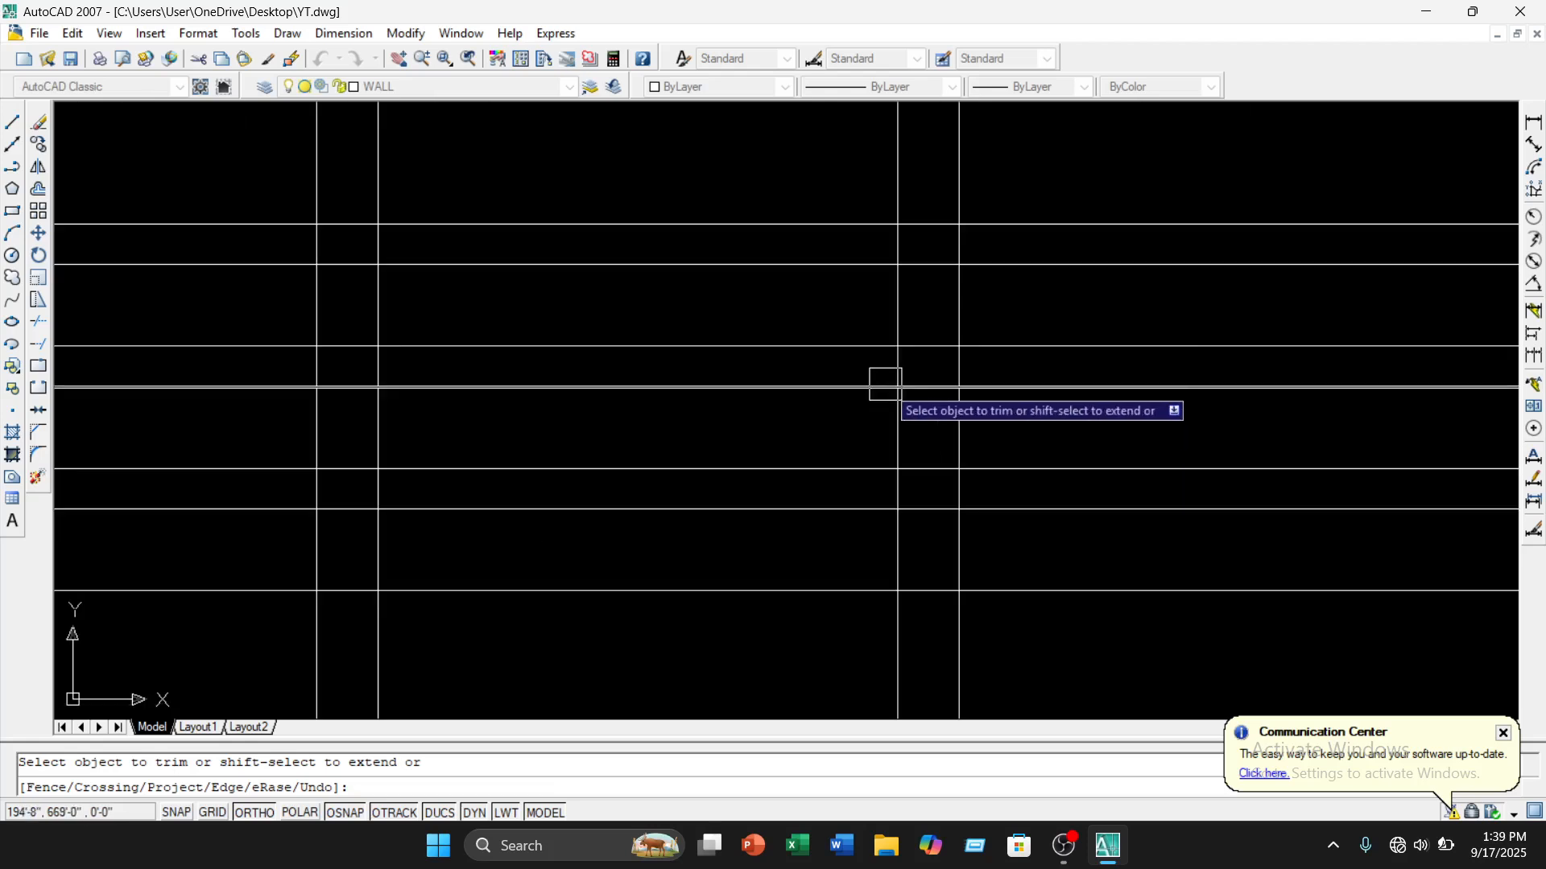
pyautogui.scroll(2, 925, 265)
pyautogui.scroll(3, 956, 249)
pyautogui.click(963, 251)
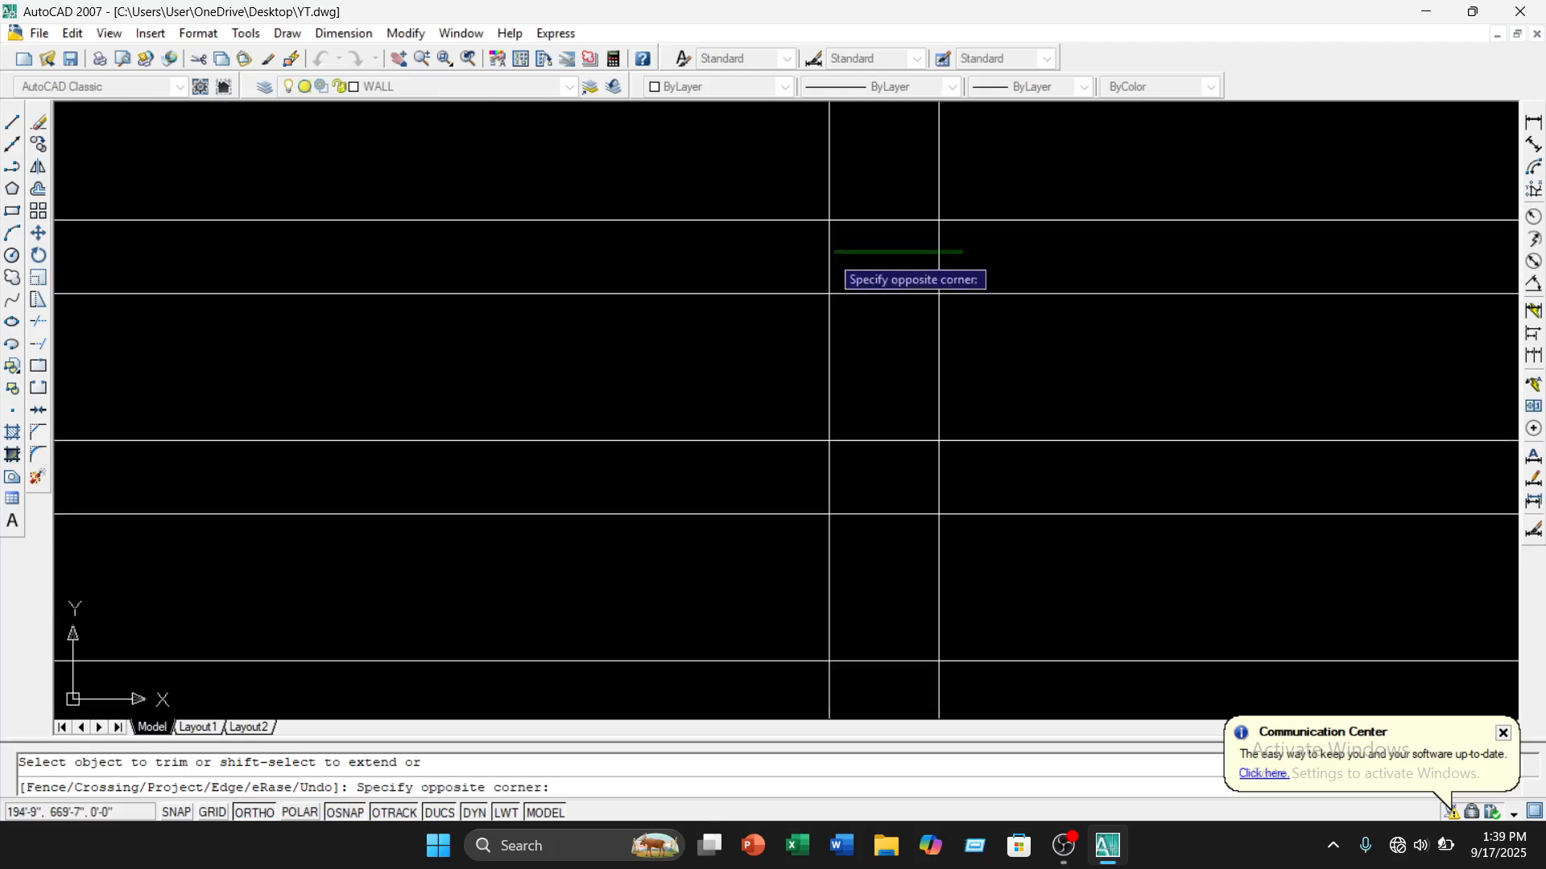
pyautogui.click(754, 257)
pyautogui.click(938, 515)
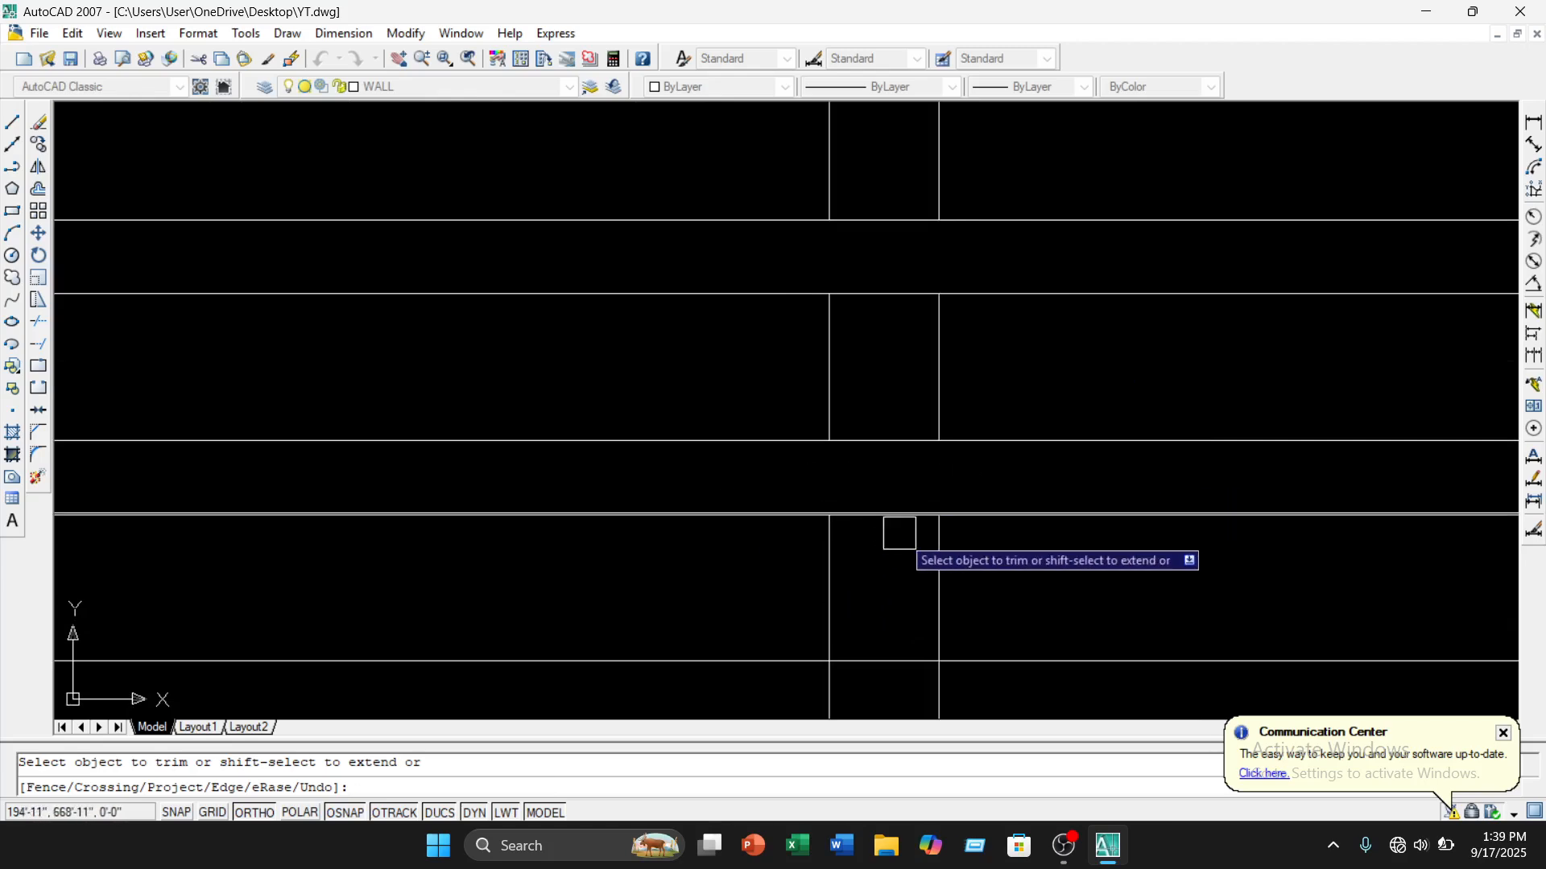
pyautogui.scroll(-5, 899, 533)
pyautogui.scroll(5, 926, 596)
pyautogui.click(926, 594)
pyautogui.click(636, 595)
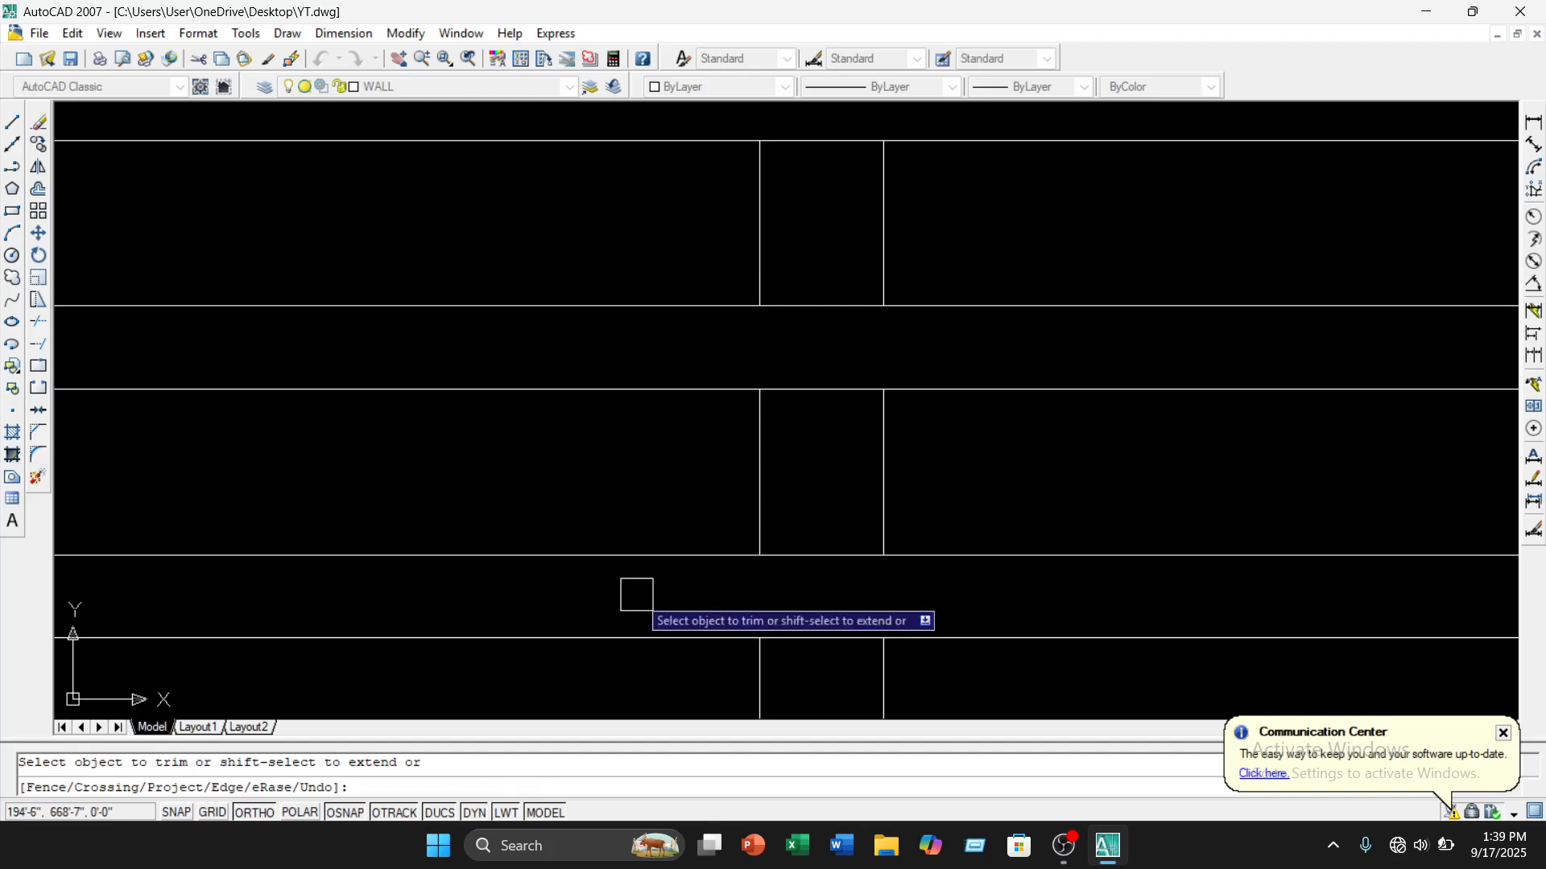
# Trim the opening's two middle mullion lines inside the three narrow horizontal bands
pyautogui.scroll(-4, 829, 596)
pyautogui.moveTo(838, 599); pyautogui.dragTo(920, 462, button='middle')
pyautogui.moveTo(444, 463); pyautogui.dragTo(649, 573, button='middle')
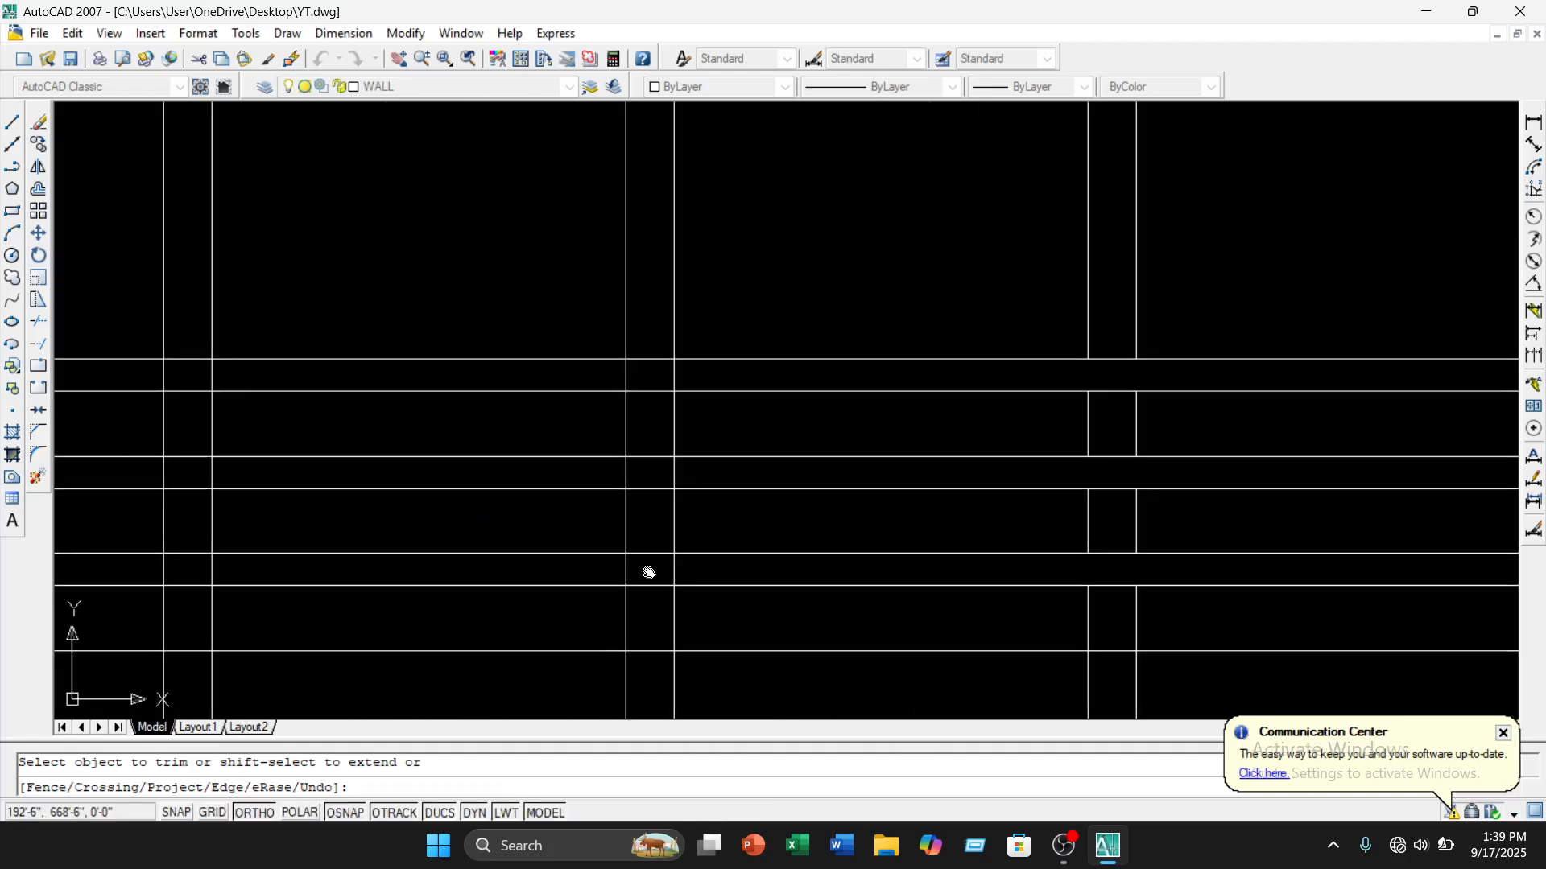
pyautogui.scroll(3, 697, 372)
pyautogui.click(694, 373)
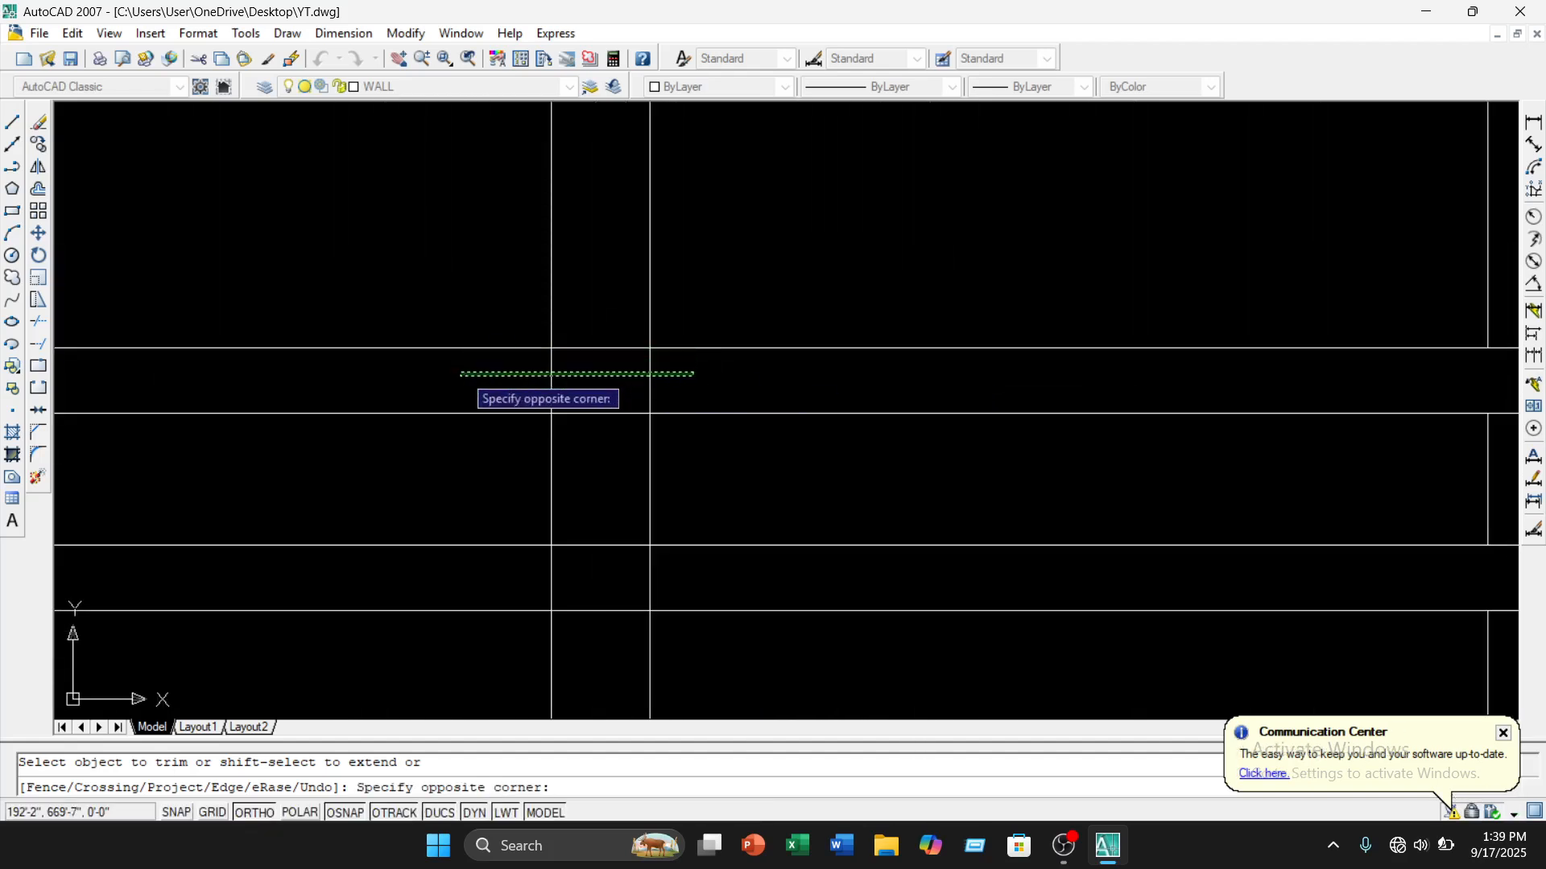
pyautogui.click(460, 374)
pyautogui.click(698, 576)
pyautogui.click(443, 576)
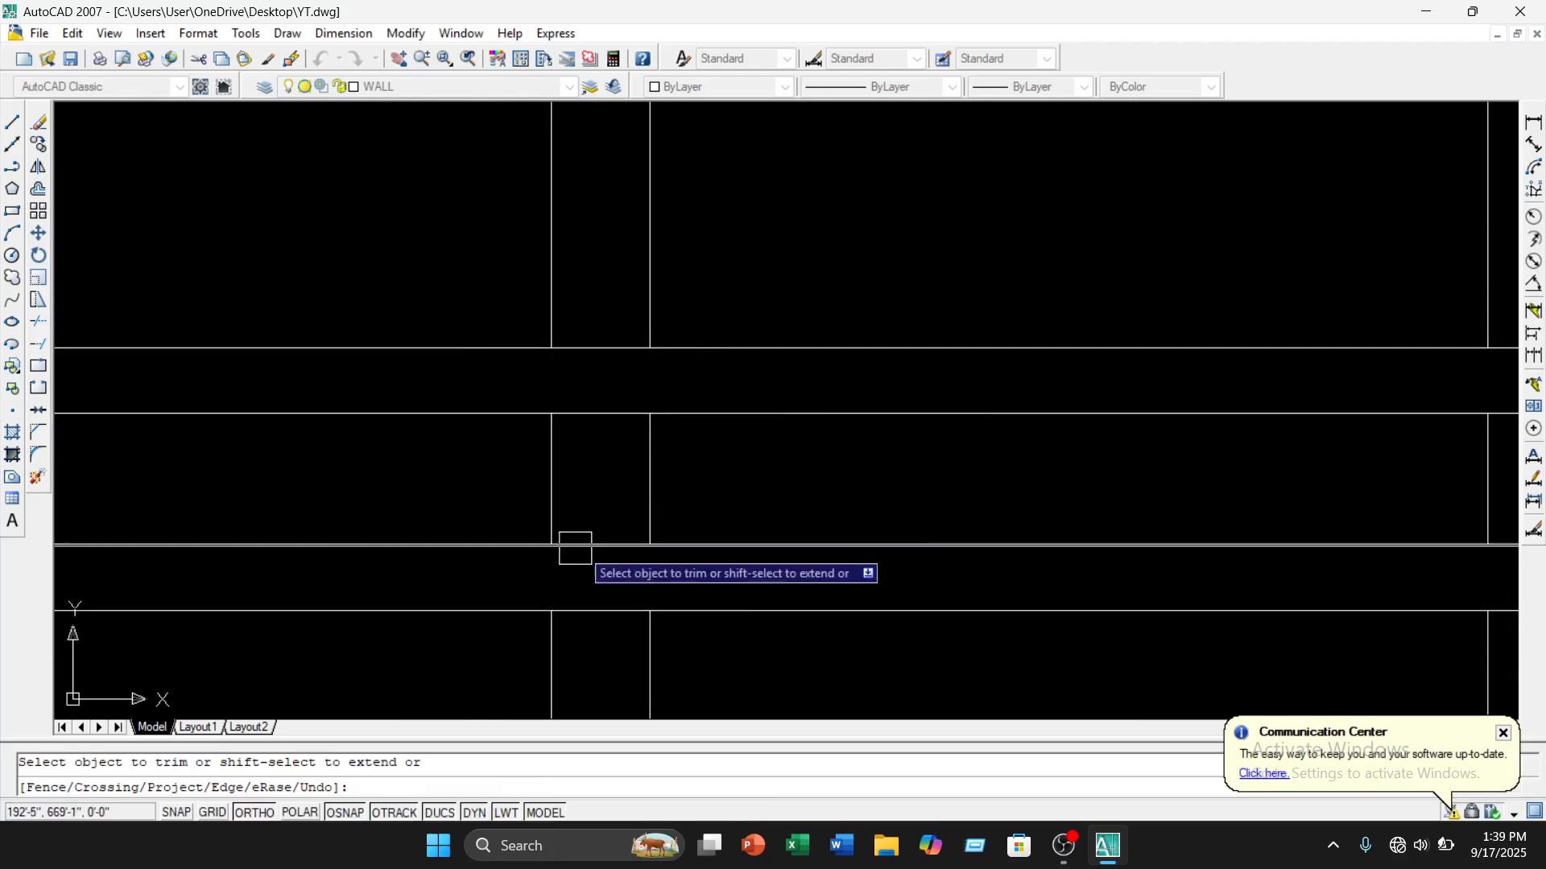
pyautogui.scroll(-2, 575, 548)
pyautogui.scroll(2, 885, 435)
pyautogui.click(877, 455)
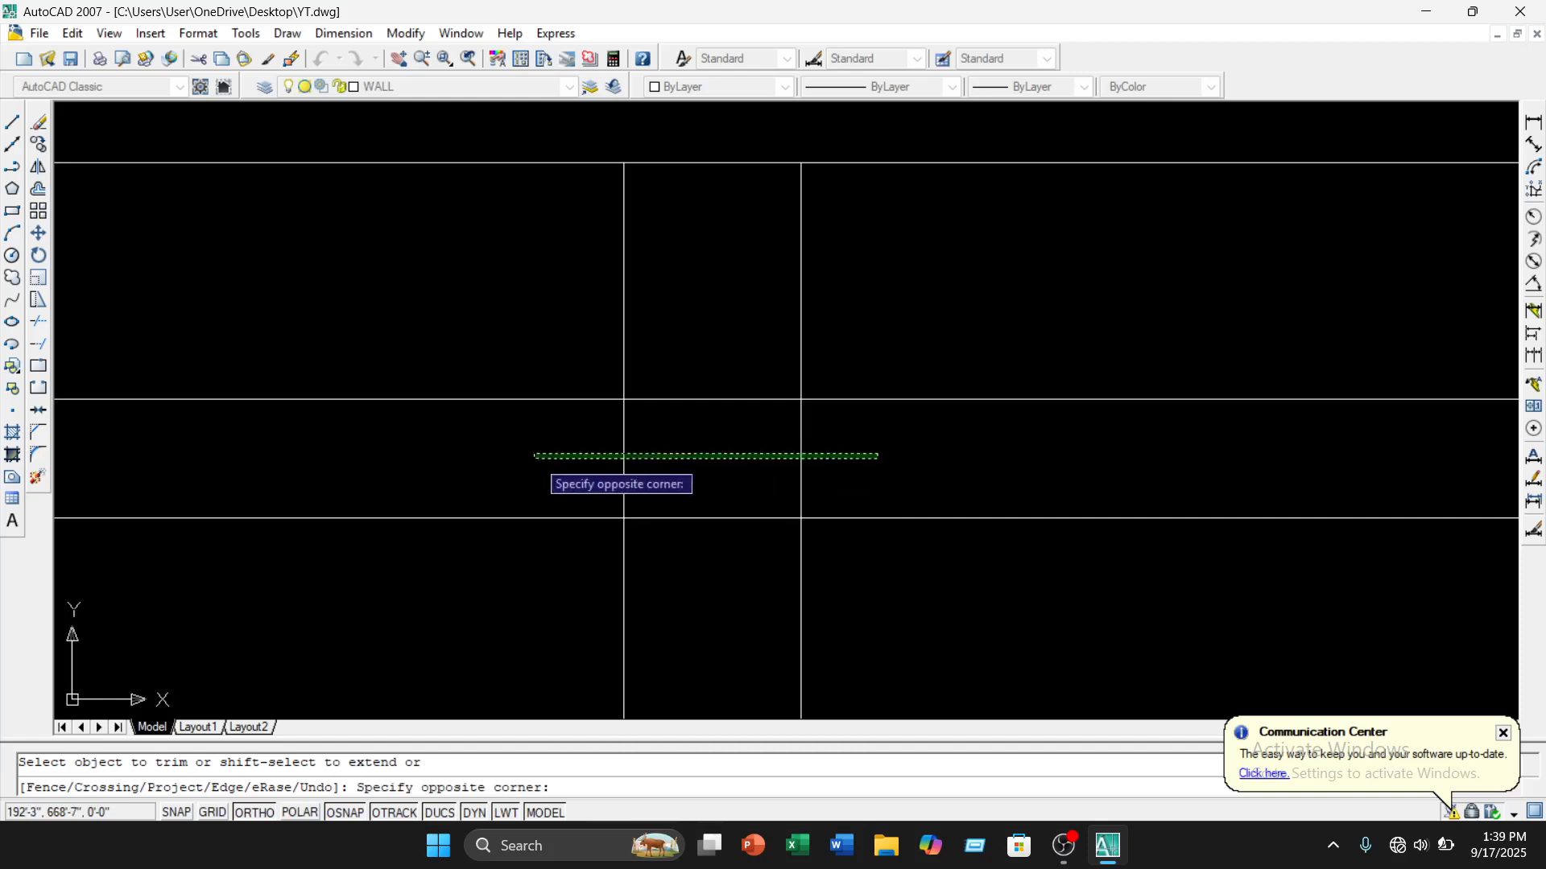
pyautogui.click(534, 455)
# Trim the opening's two left jamb lines inside the three narrow horizontal bands
pyautogui.scroll(-7, 801, 517)
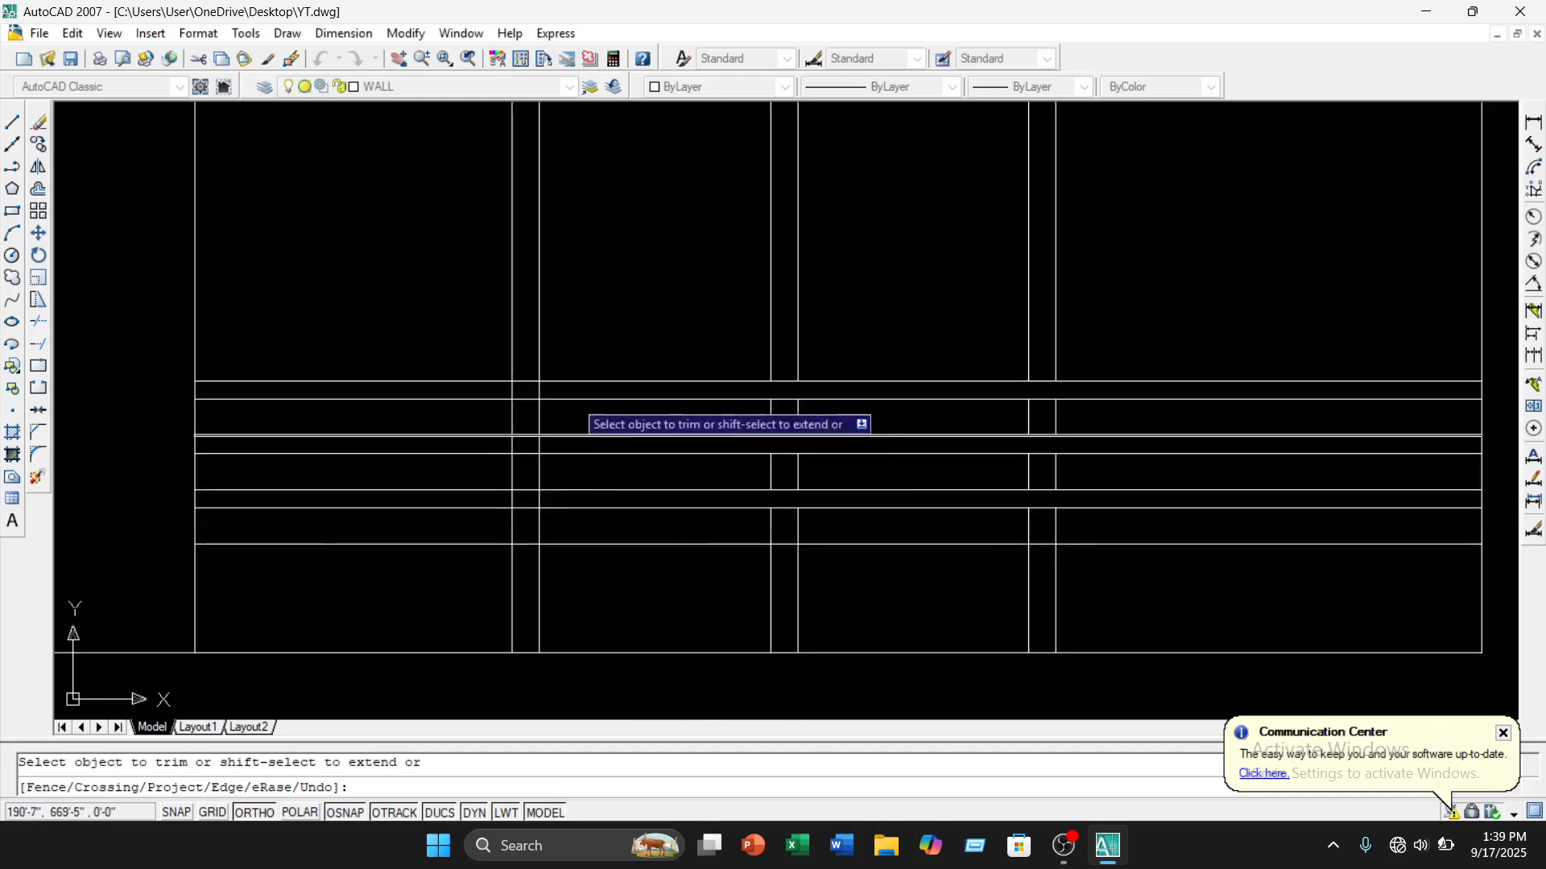
pyautogui.scroll(8, 563, 406)
pyautogui.click(572, 413)
pyautogui.click(295, 372)
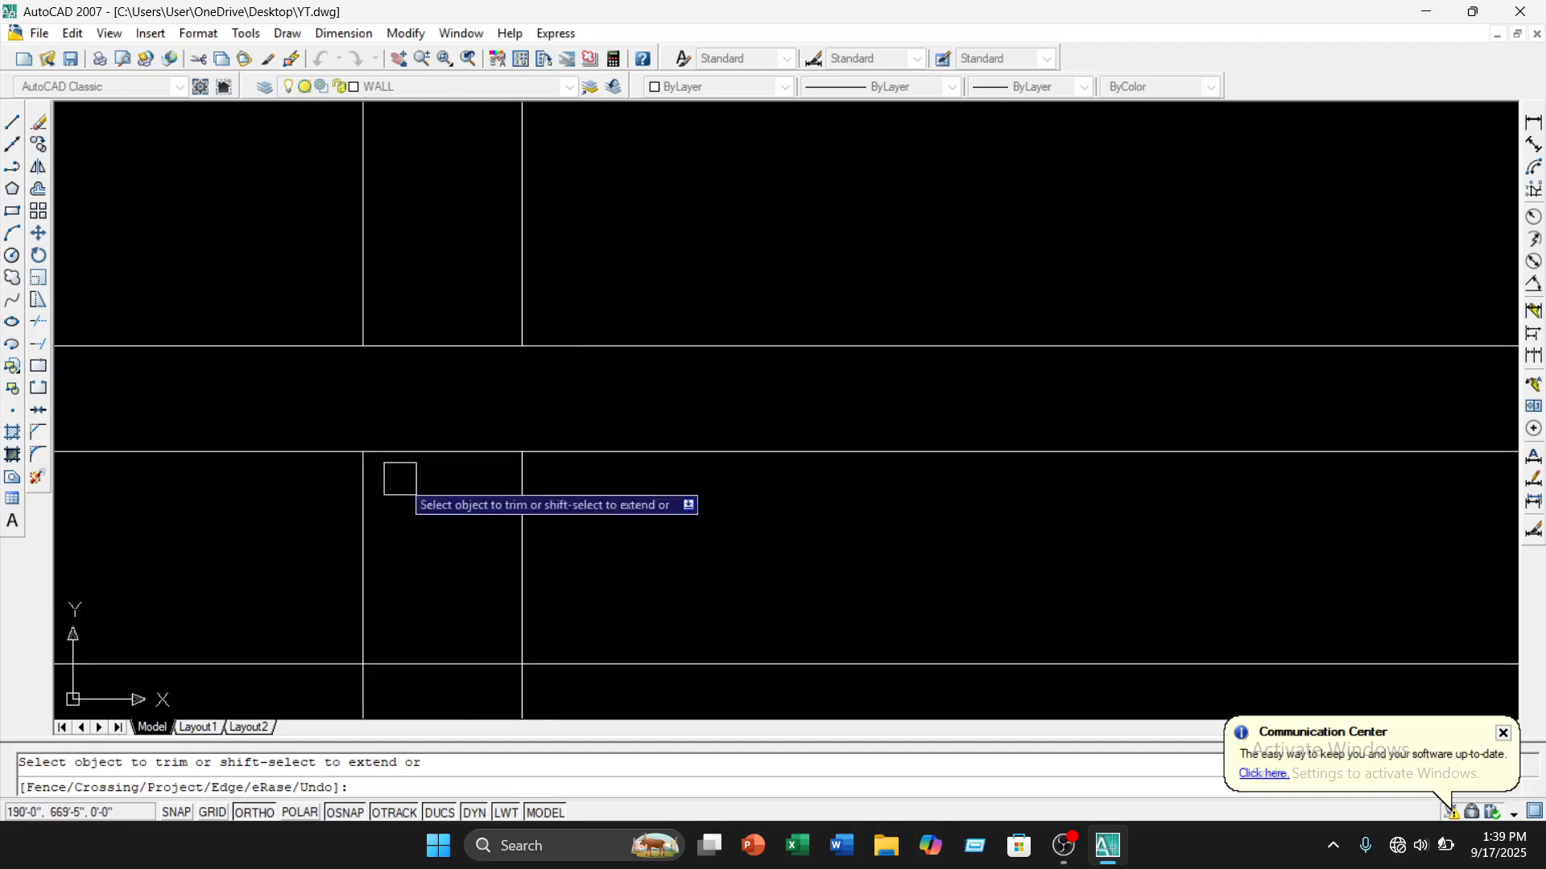
pyautogui.scroll(-2, 773, 348)
pyautogui.click(867, 457)
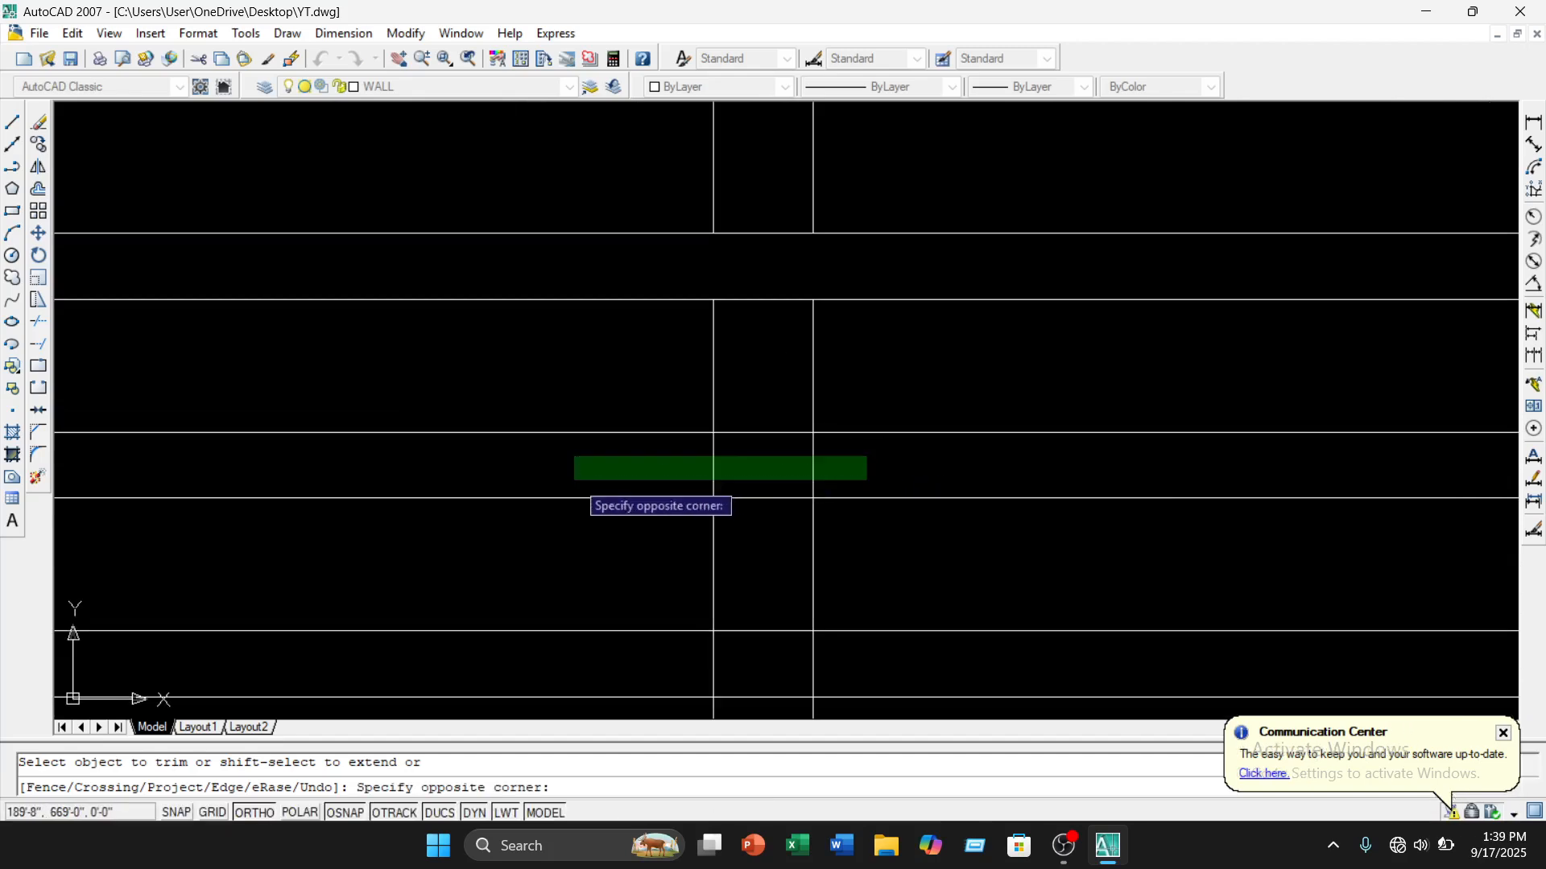
pyautogui.click(574, 481)
pyautogui.moveTo(768, 606); pyautogui.dragTo(769, 446, button='middle')
pyautogui.click(856, 505)
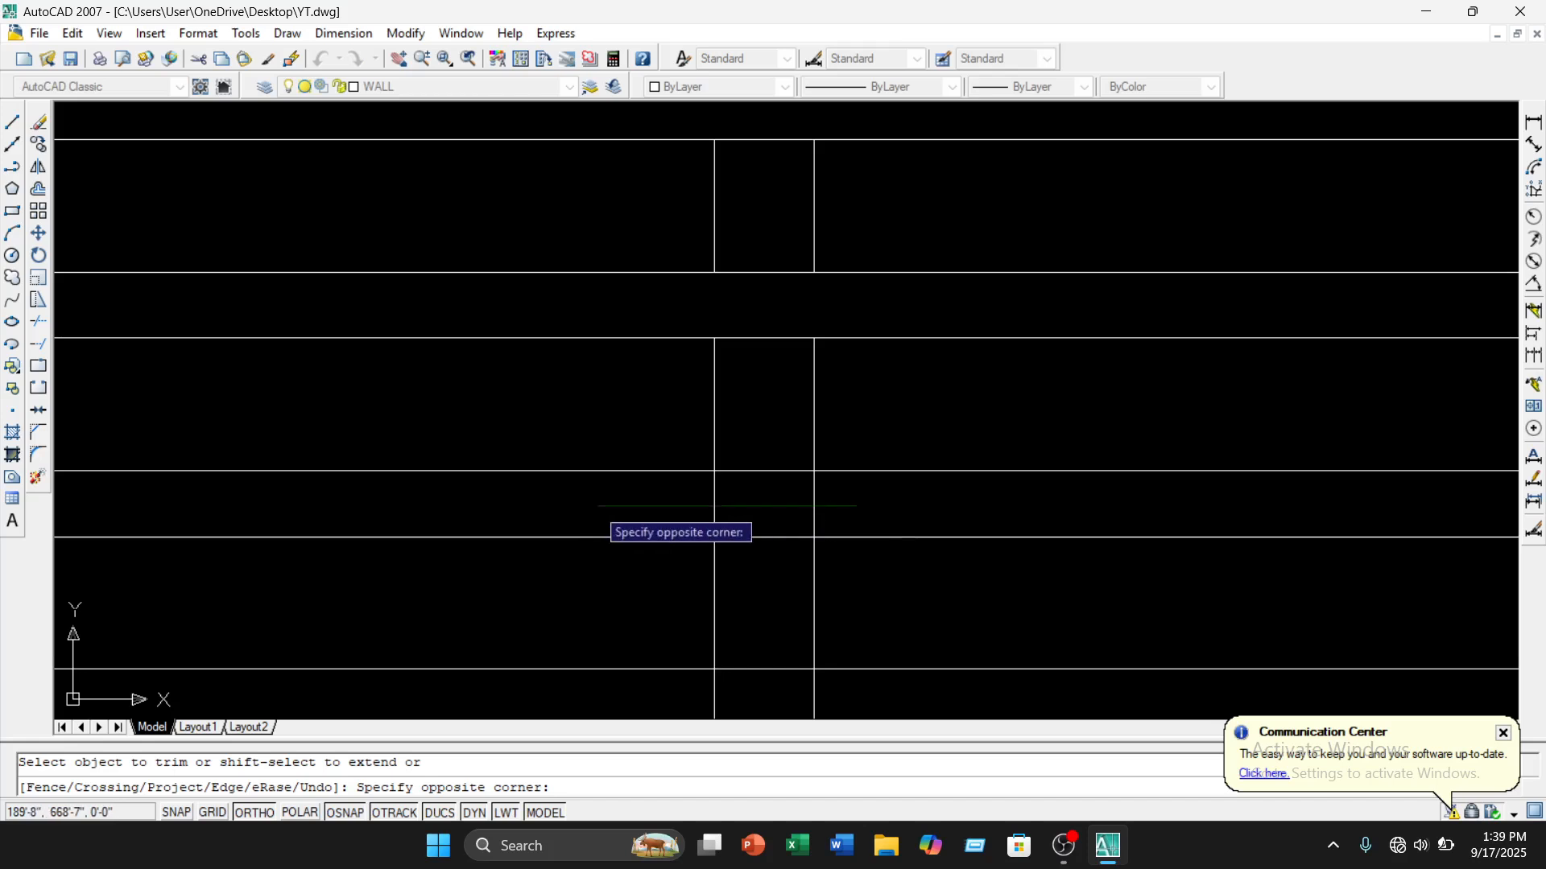
pyautogui.click(598, 506)
pyautogui.scroll(-4, 818, 615)
pyautogui.moveTo(920, 607); pyautogui.dragTo(703, 566, button='middle')
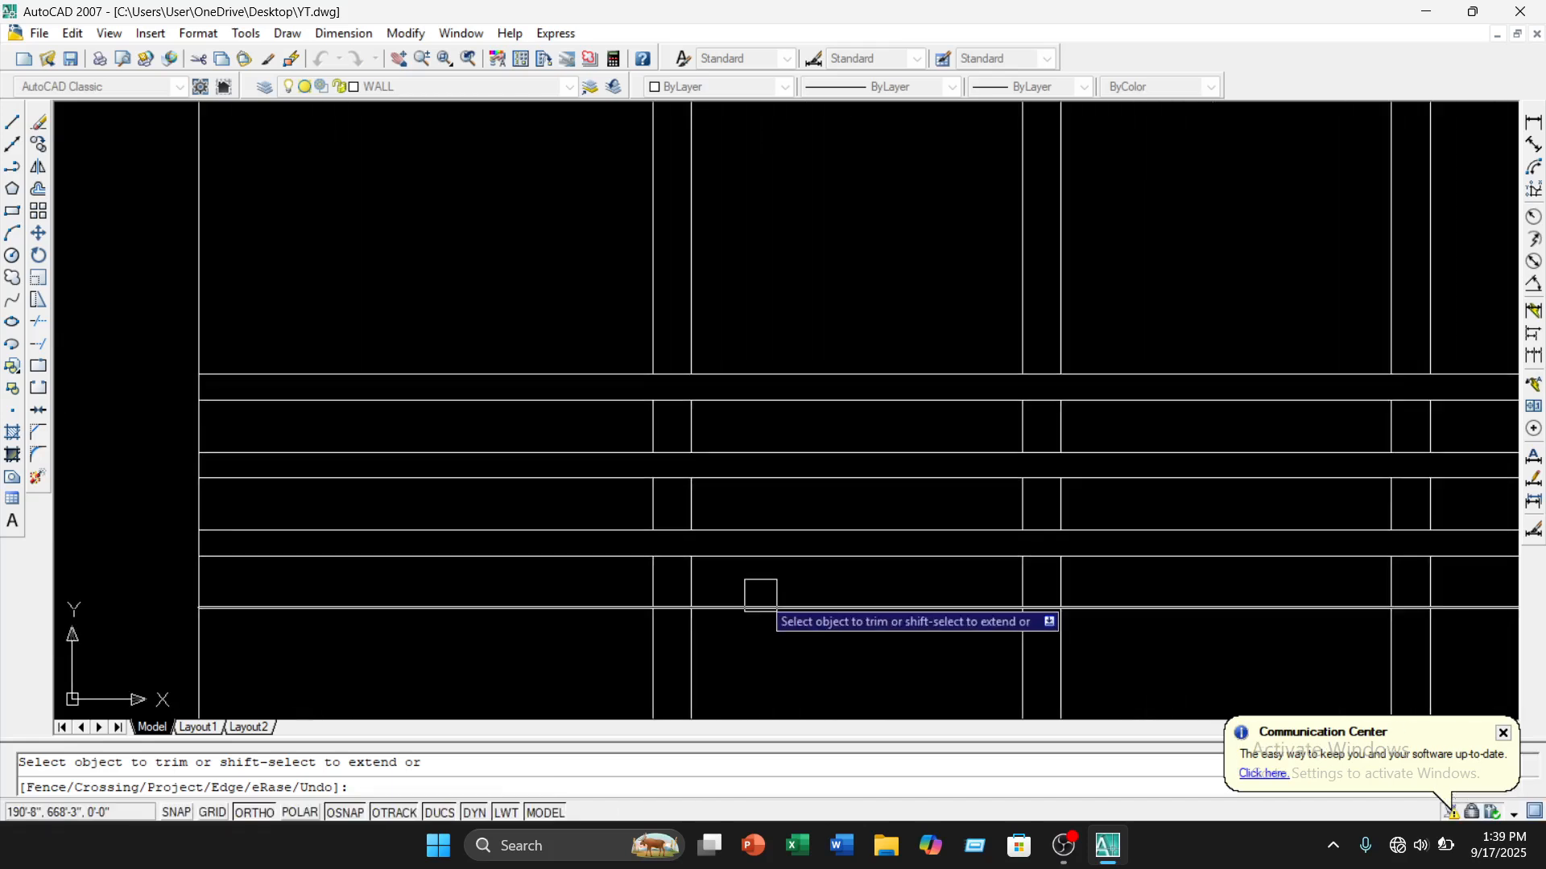
pyautogui.scroll(-2, 779, 628)
pyautogui.moveTo(780, 646); pyautogui.dragTo(755, 576, button='middle')
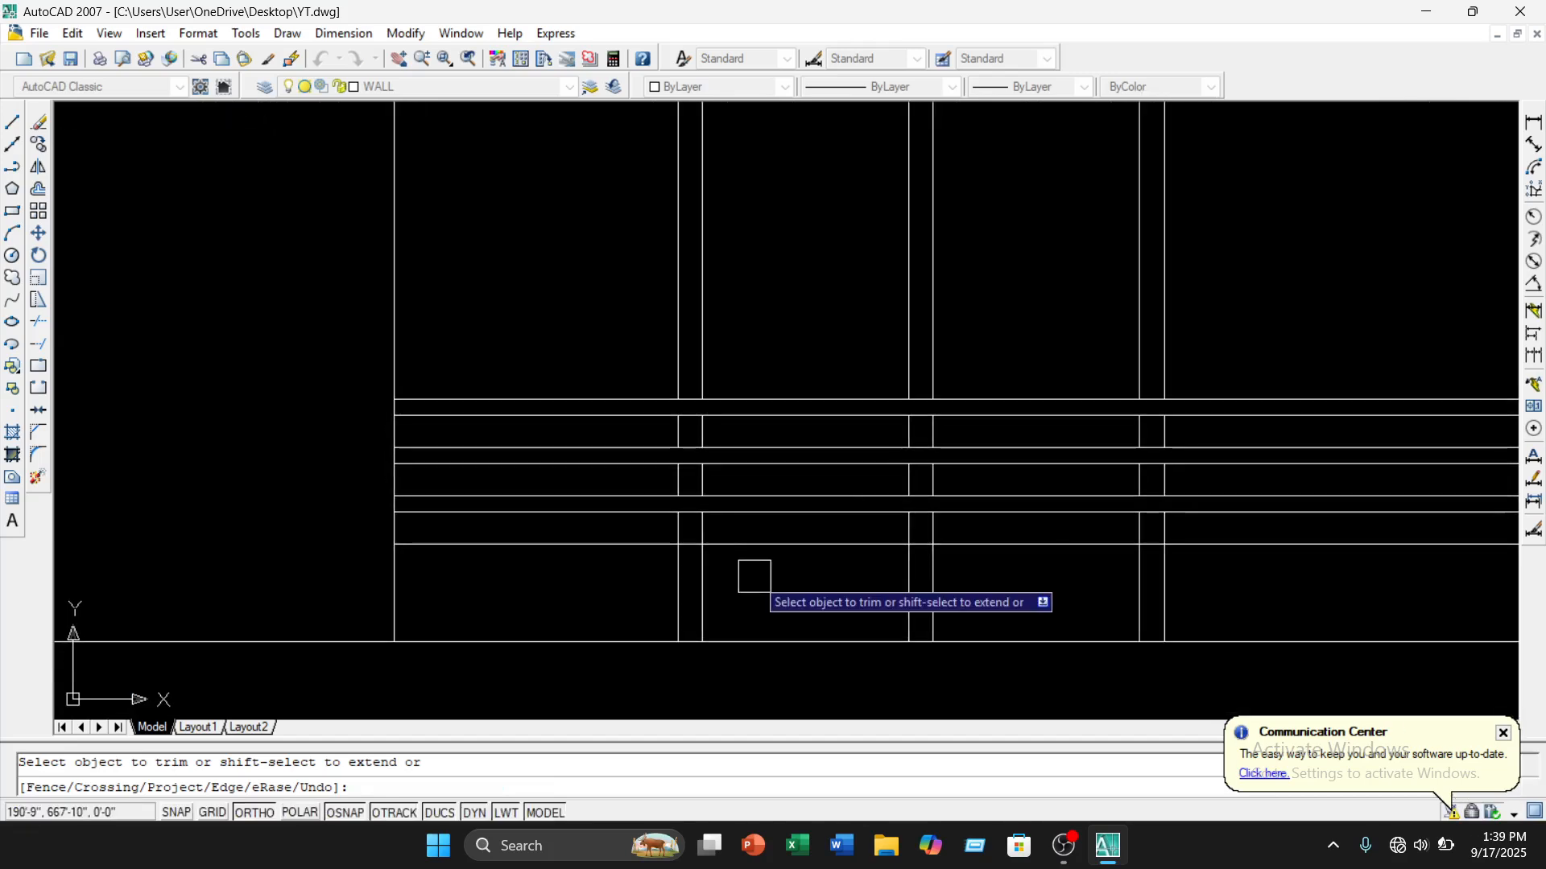
# Copy the single door's handle plate and knob horizontally onto the left middle mullion line of the double-panel opening
pyautogui.press('Escape')
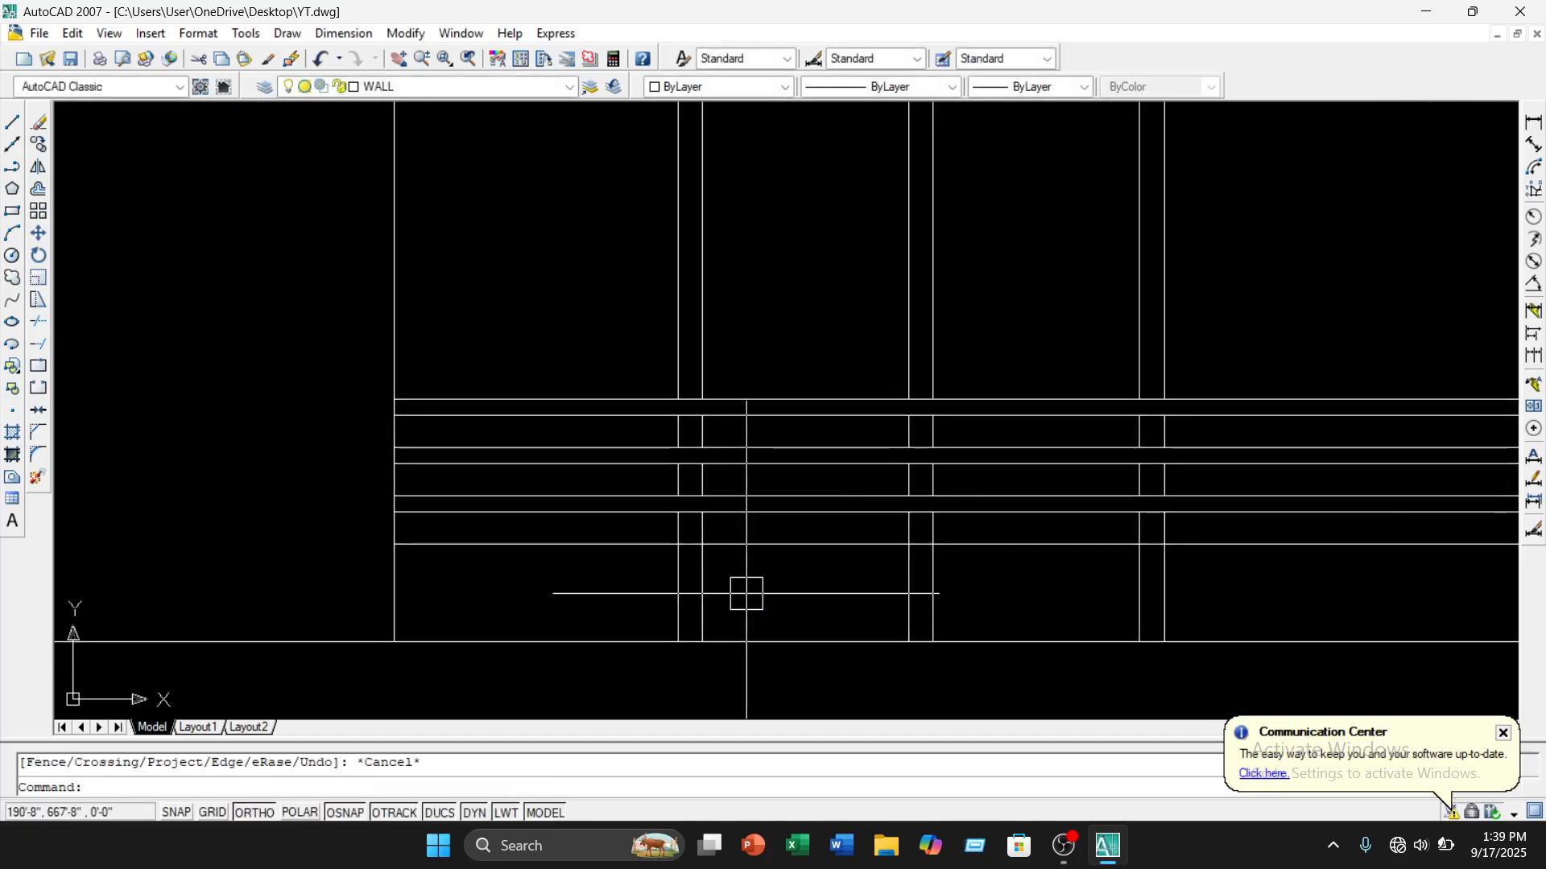
pyautogui.scroll(-5, 1104, 464)
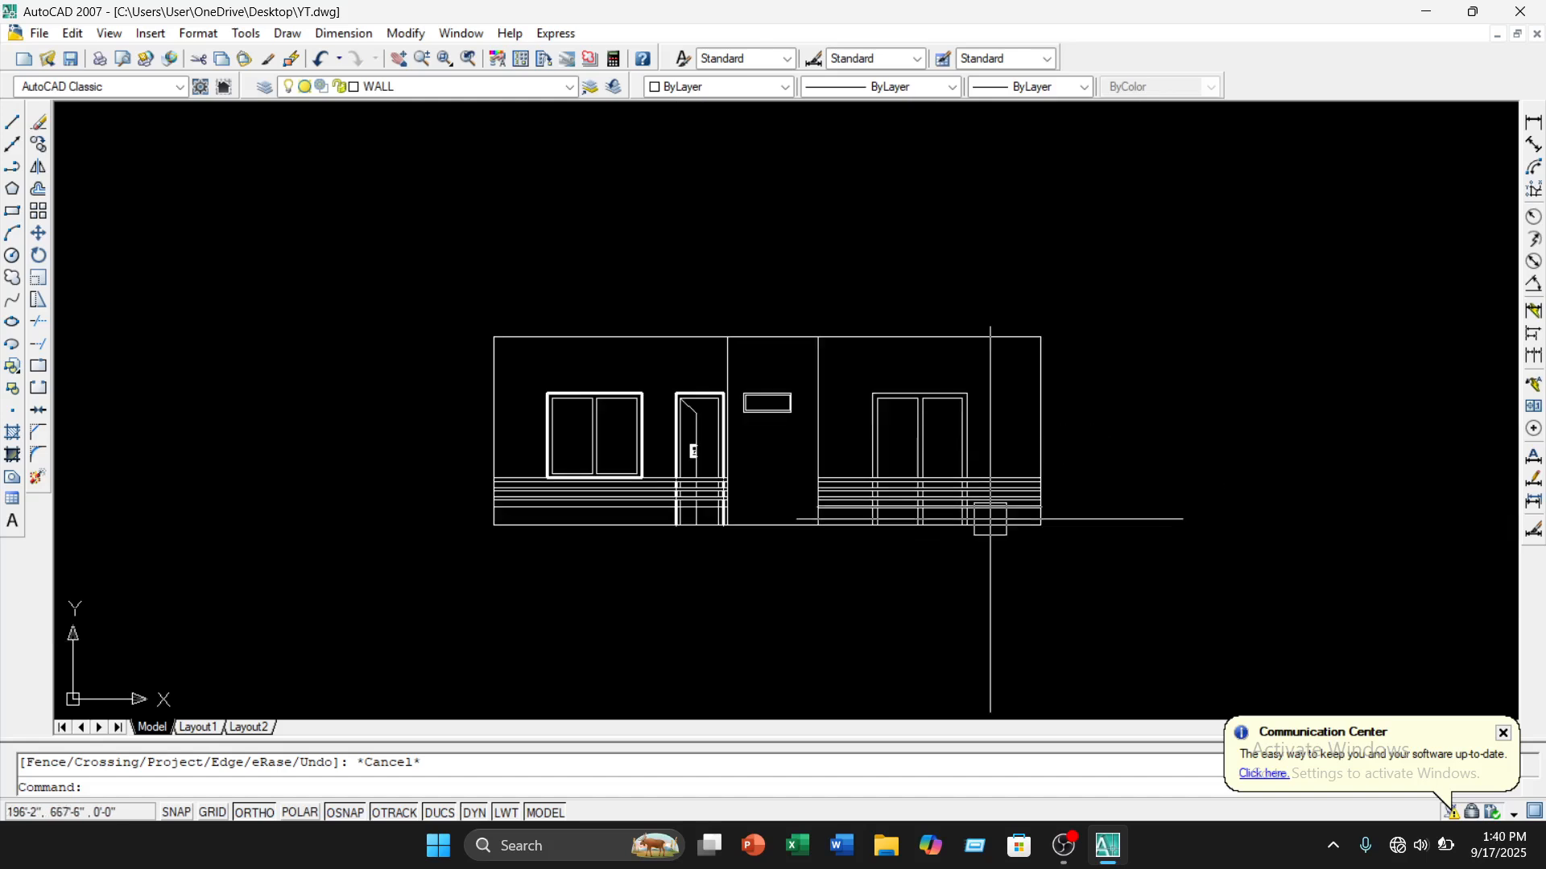
pyautogui.scroll(4, 971, 520)
pyautogui.scroll(-2, 859, 534)
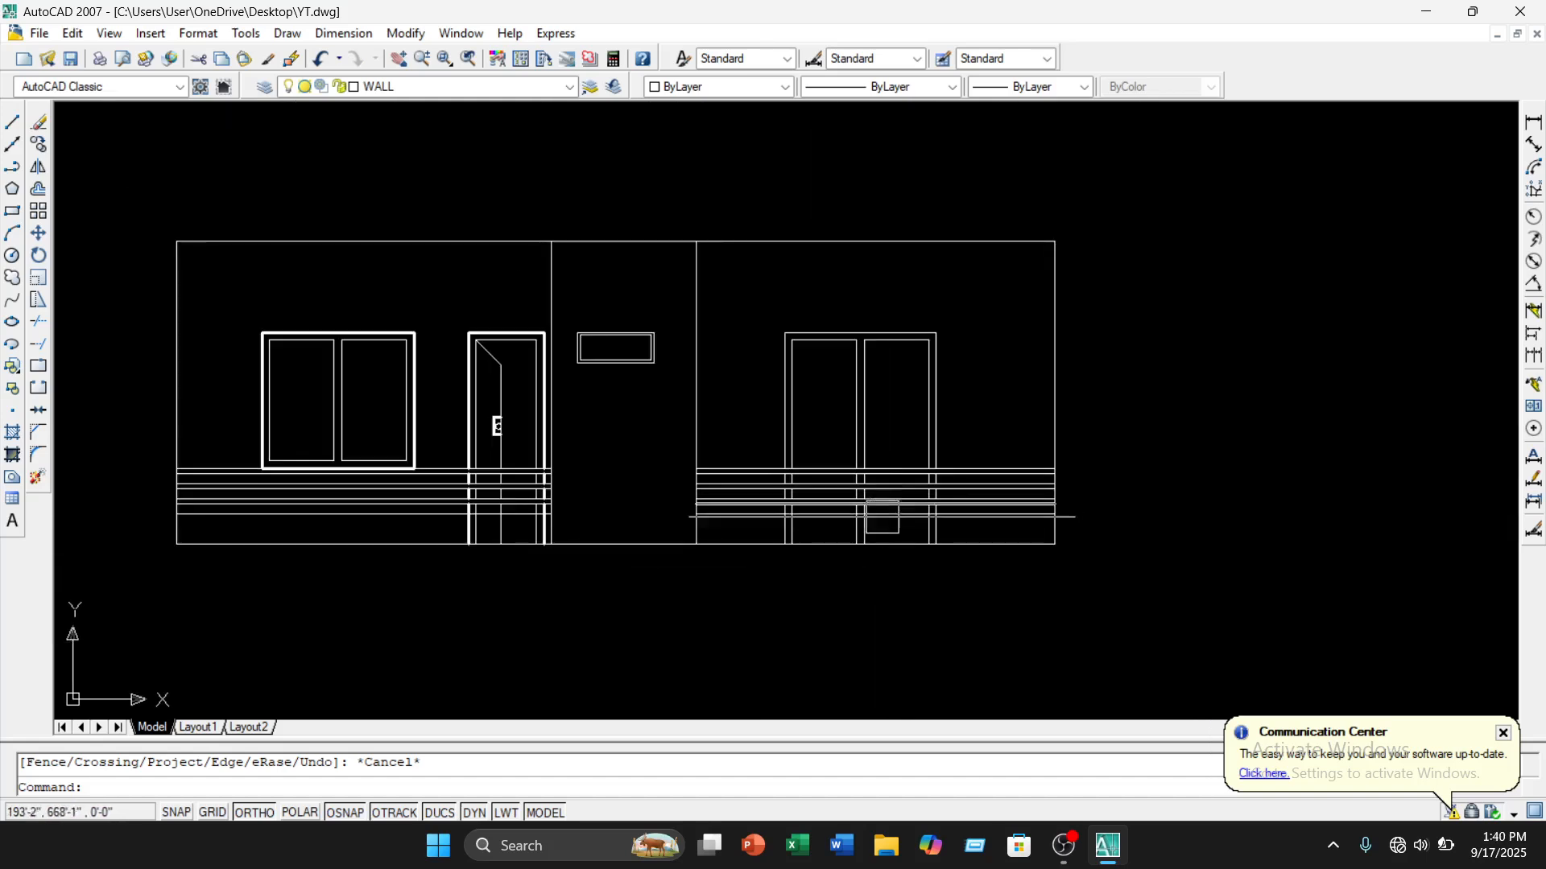
pyautogui.scroll(5, 458, 431)
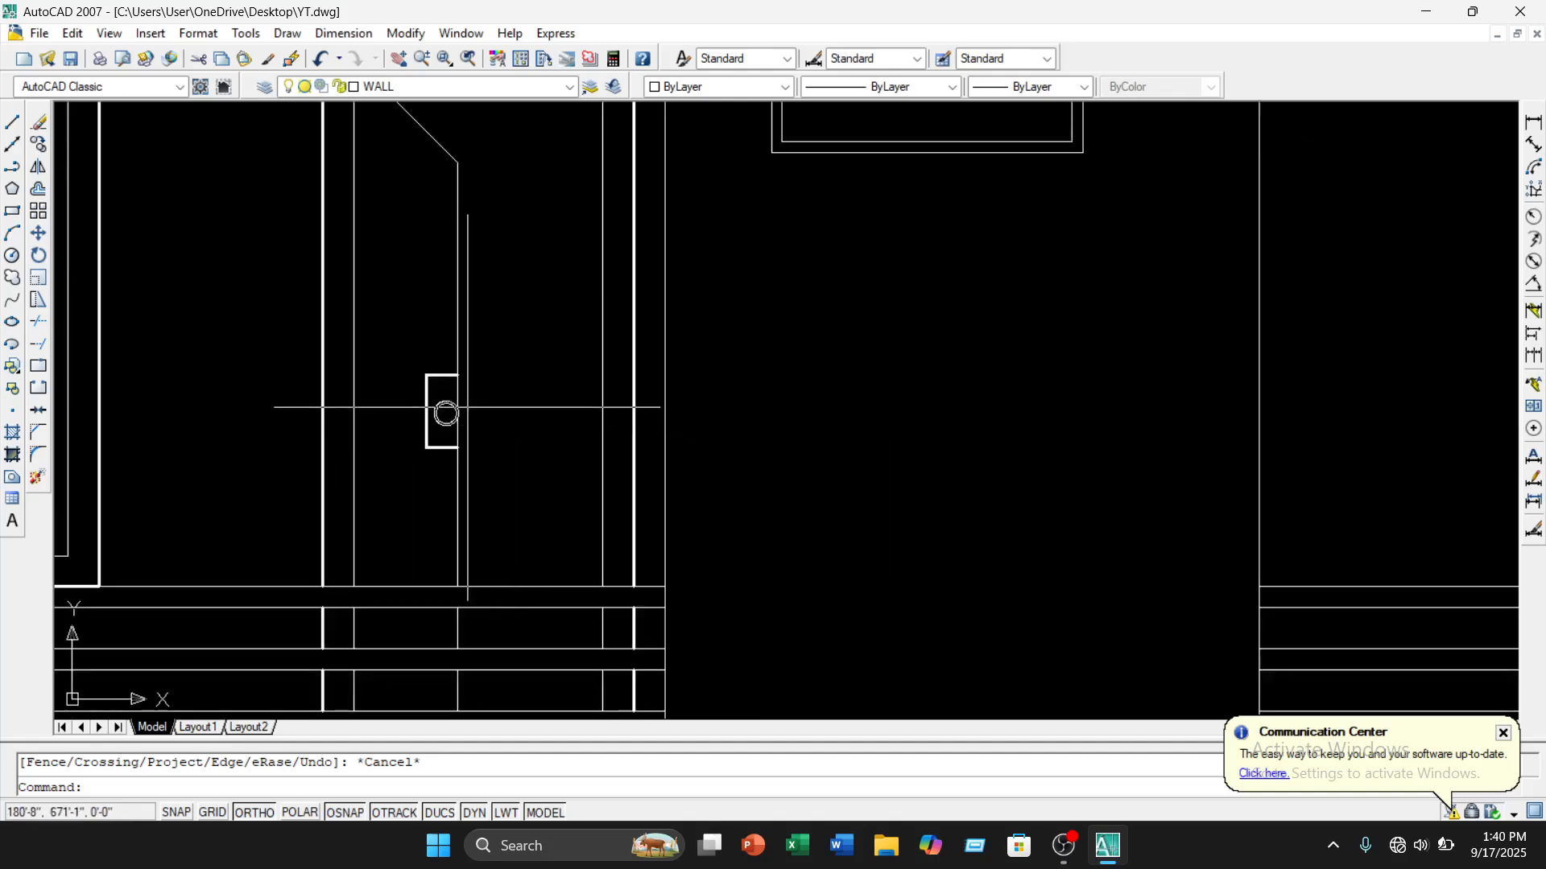
pyautogui.click(433, 357)
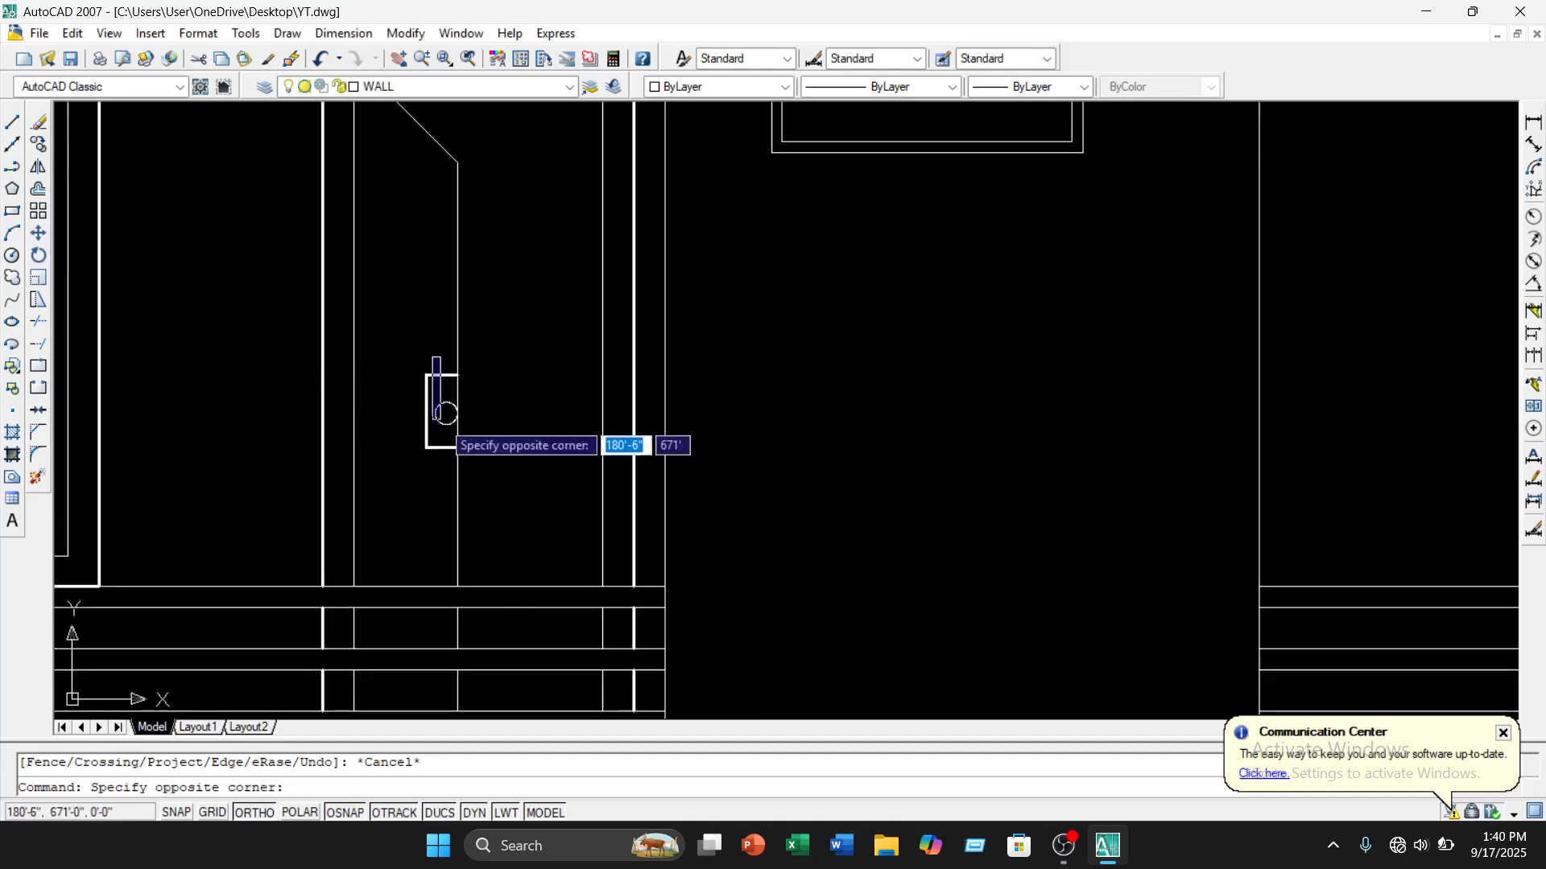
pyautogui.click(443, 467)
pyautogui.scroll(4, 439, 436)
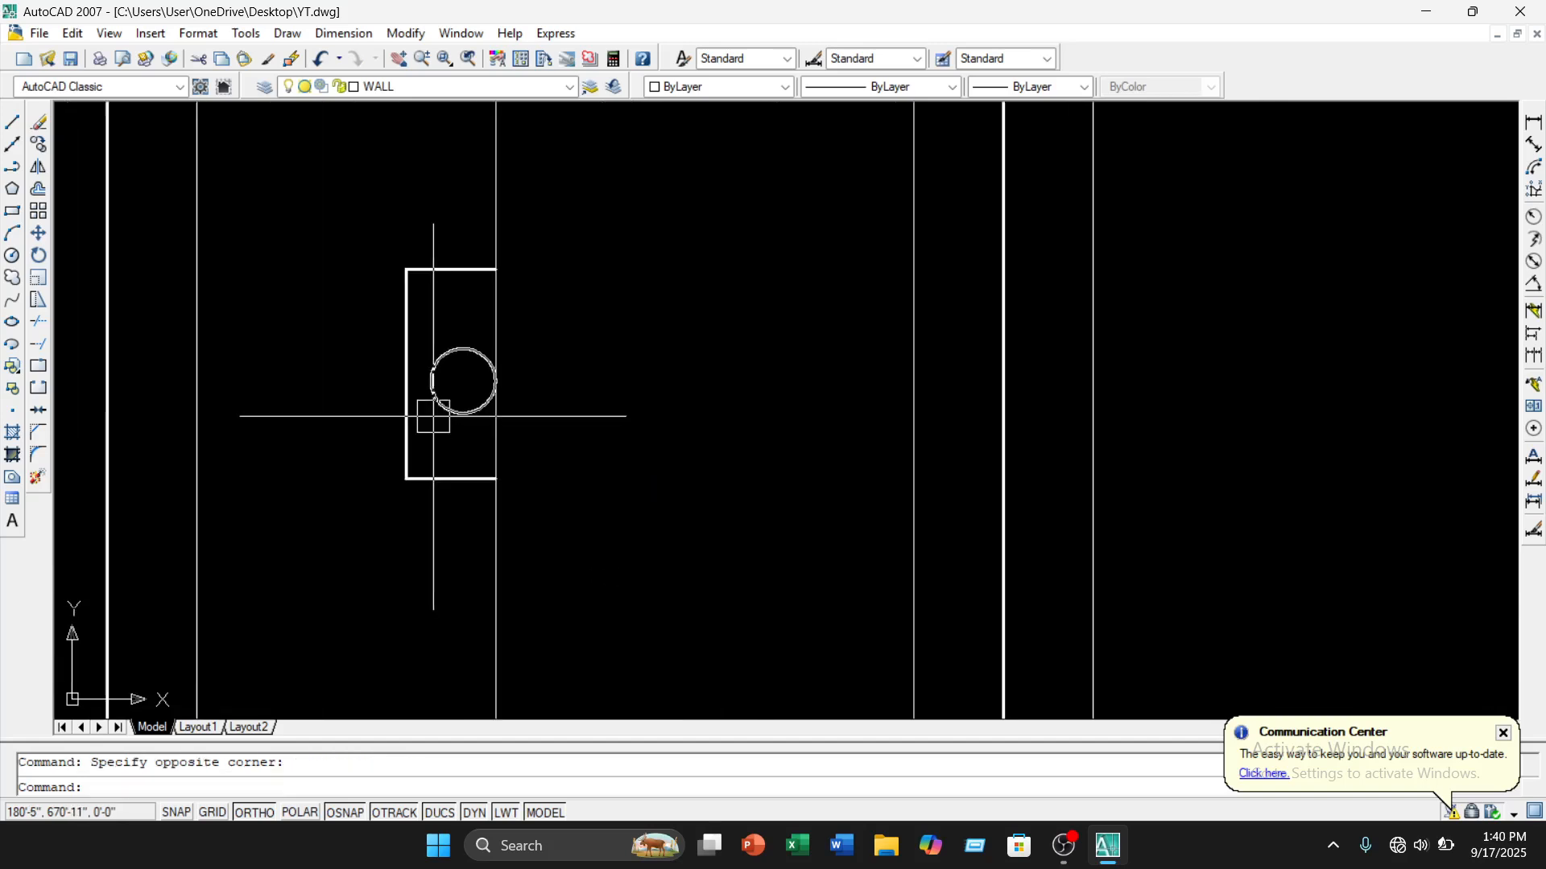
pyautogui.click(431, 415)
pyautogui.scroll(-4, 459, 359)
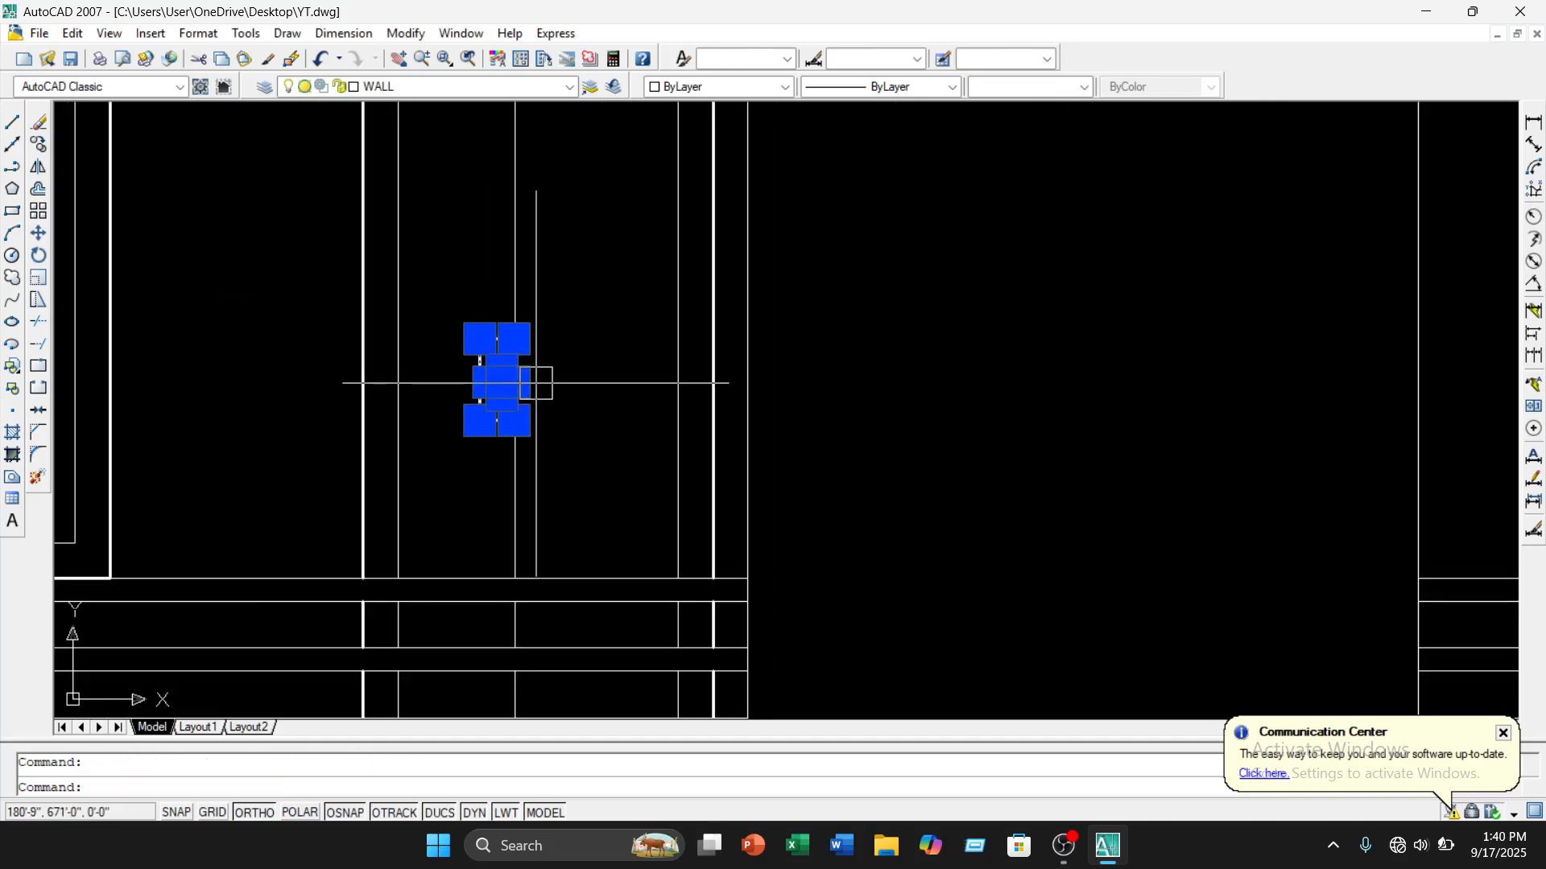
pyautogui.press('Return')
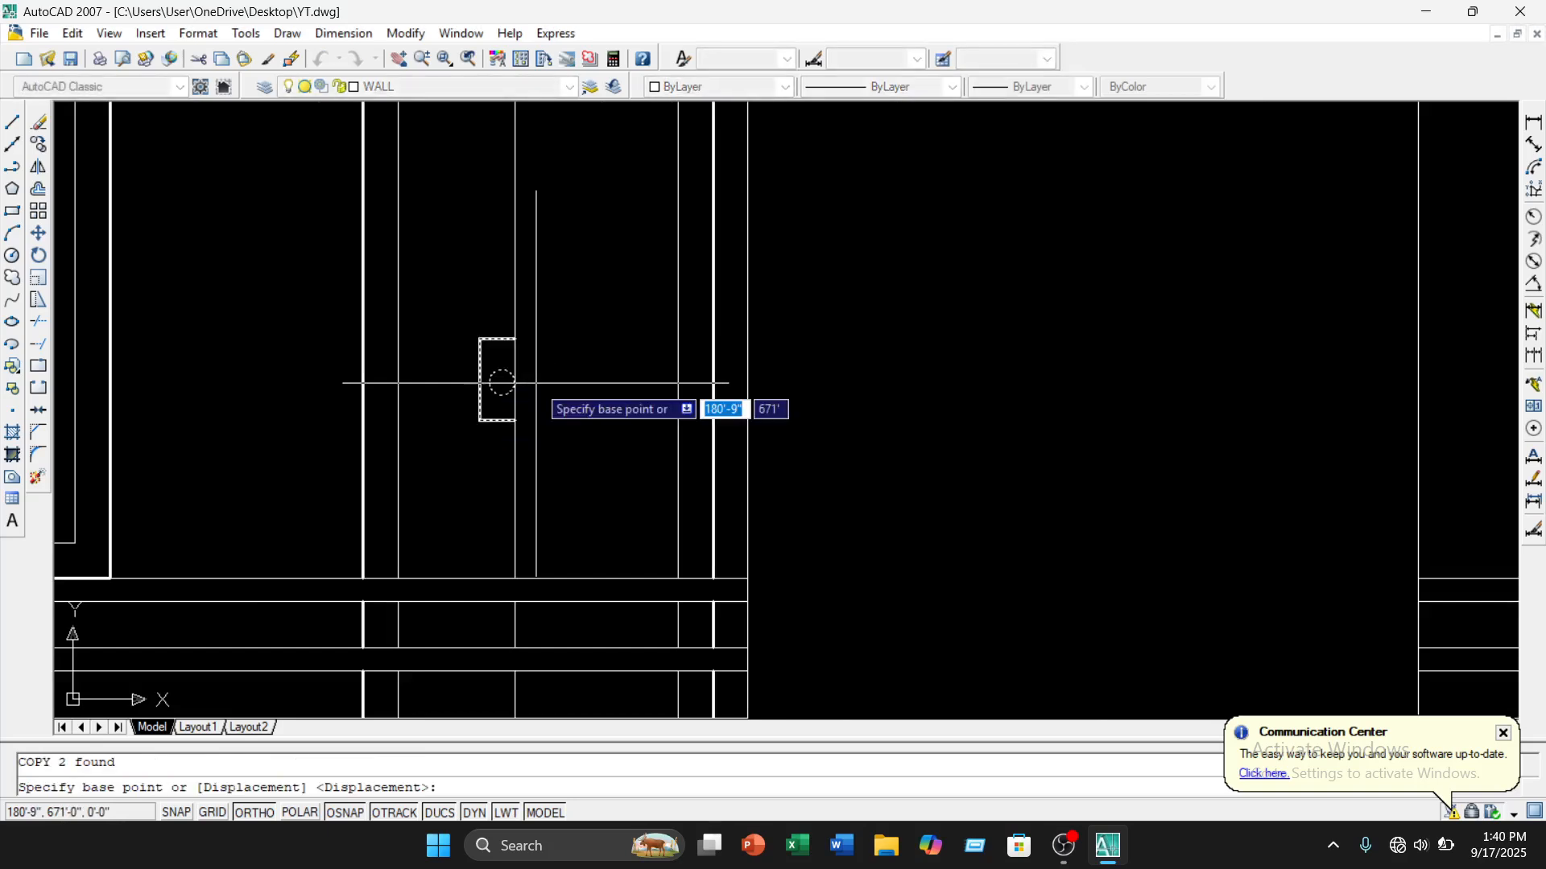
pyautogui.click(515, 419)
pyautogui.scroll(-4, 515, 419)
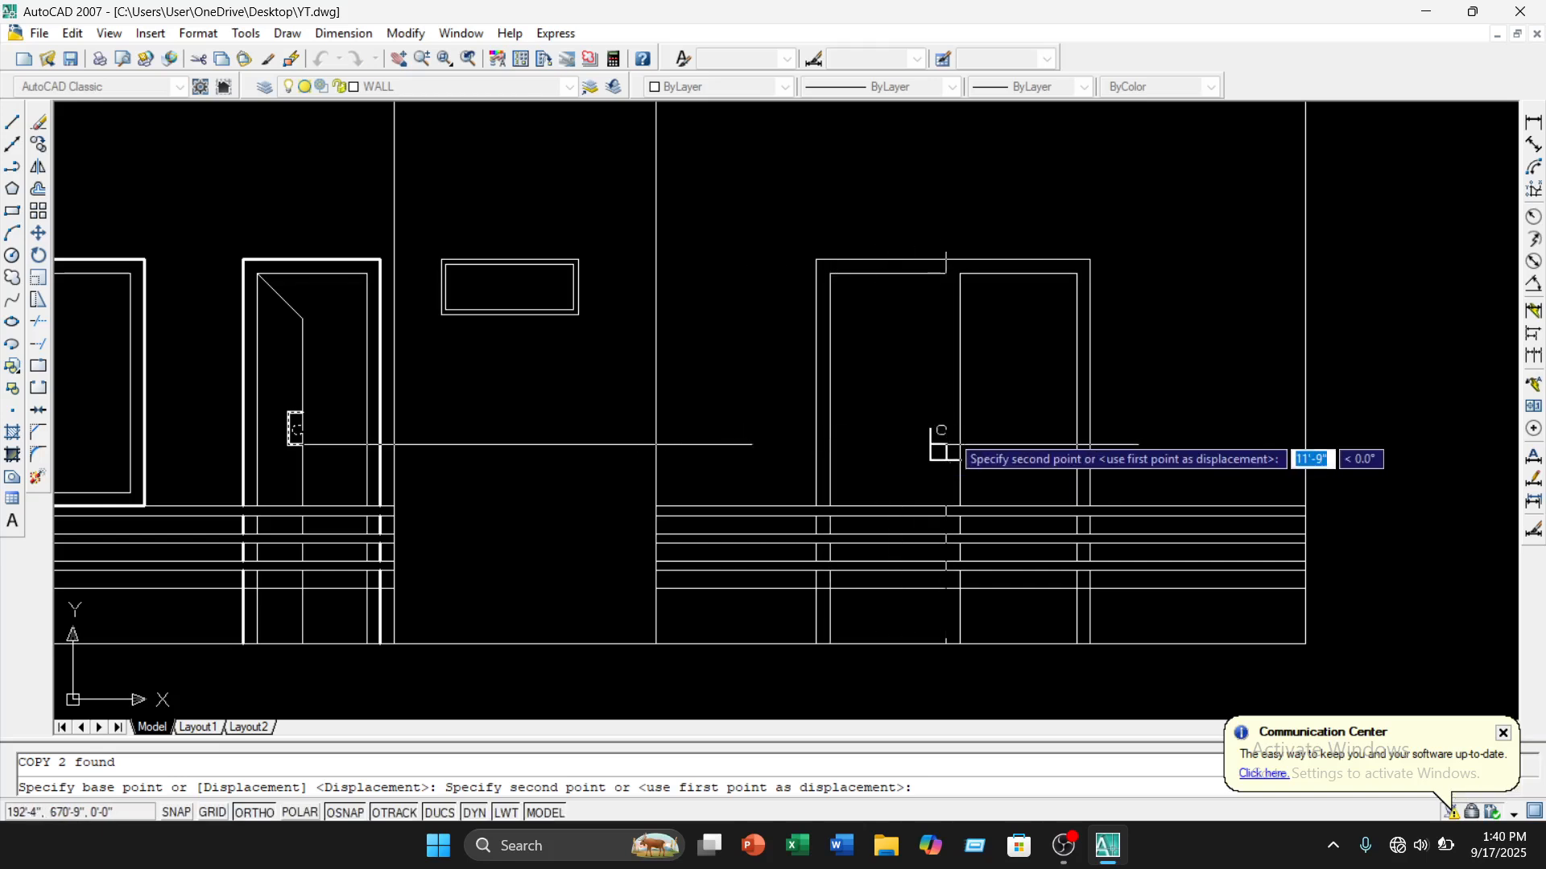
pyautogui.click(941, 441)
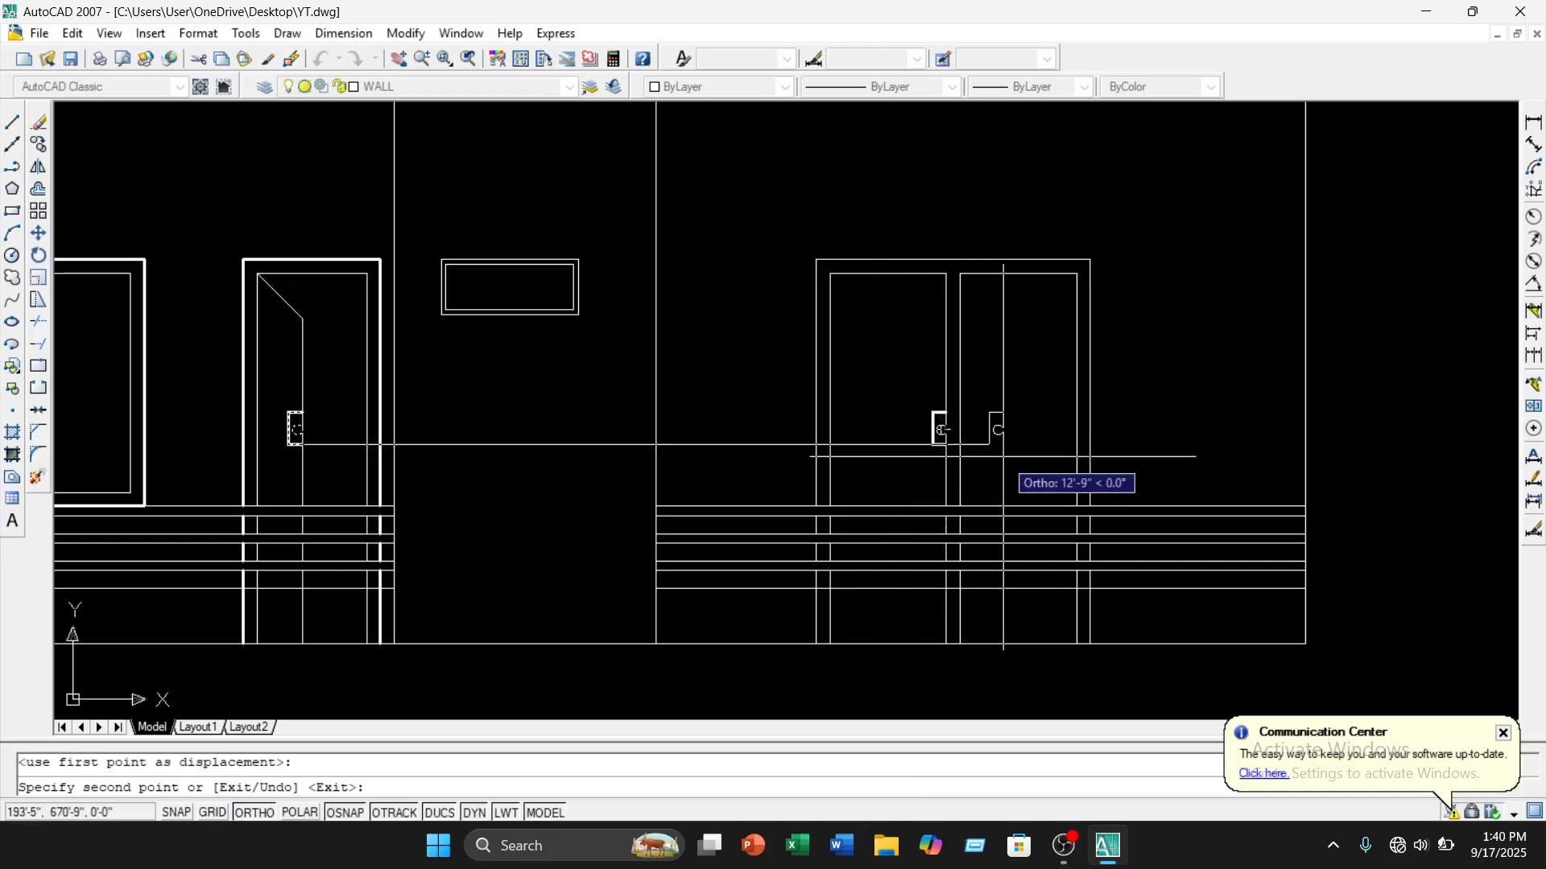
pyautogui.press('Escape')
# Mirror the copied handle plate and knob about the double door's vertical centre line, keeping the source objects
pyautogui.scroll(5, 998, 456)
pyautogui.click(1046, 354)
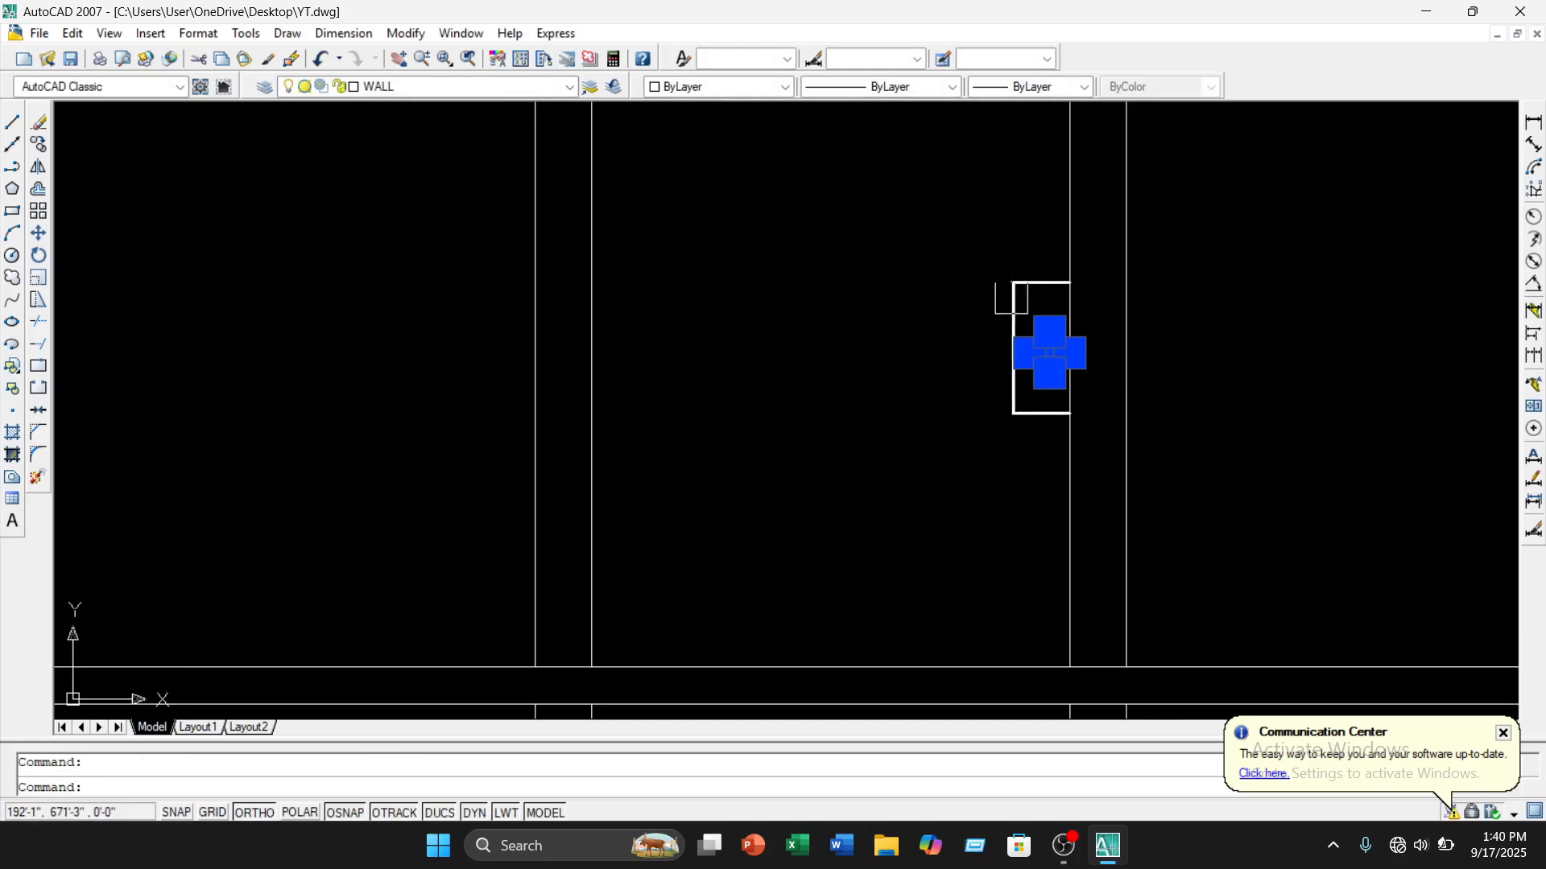
pyautogui.scroll(-5, 1011, 297)
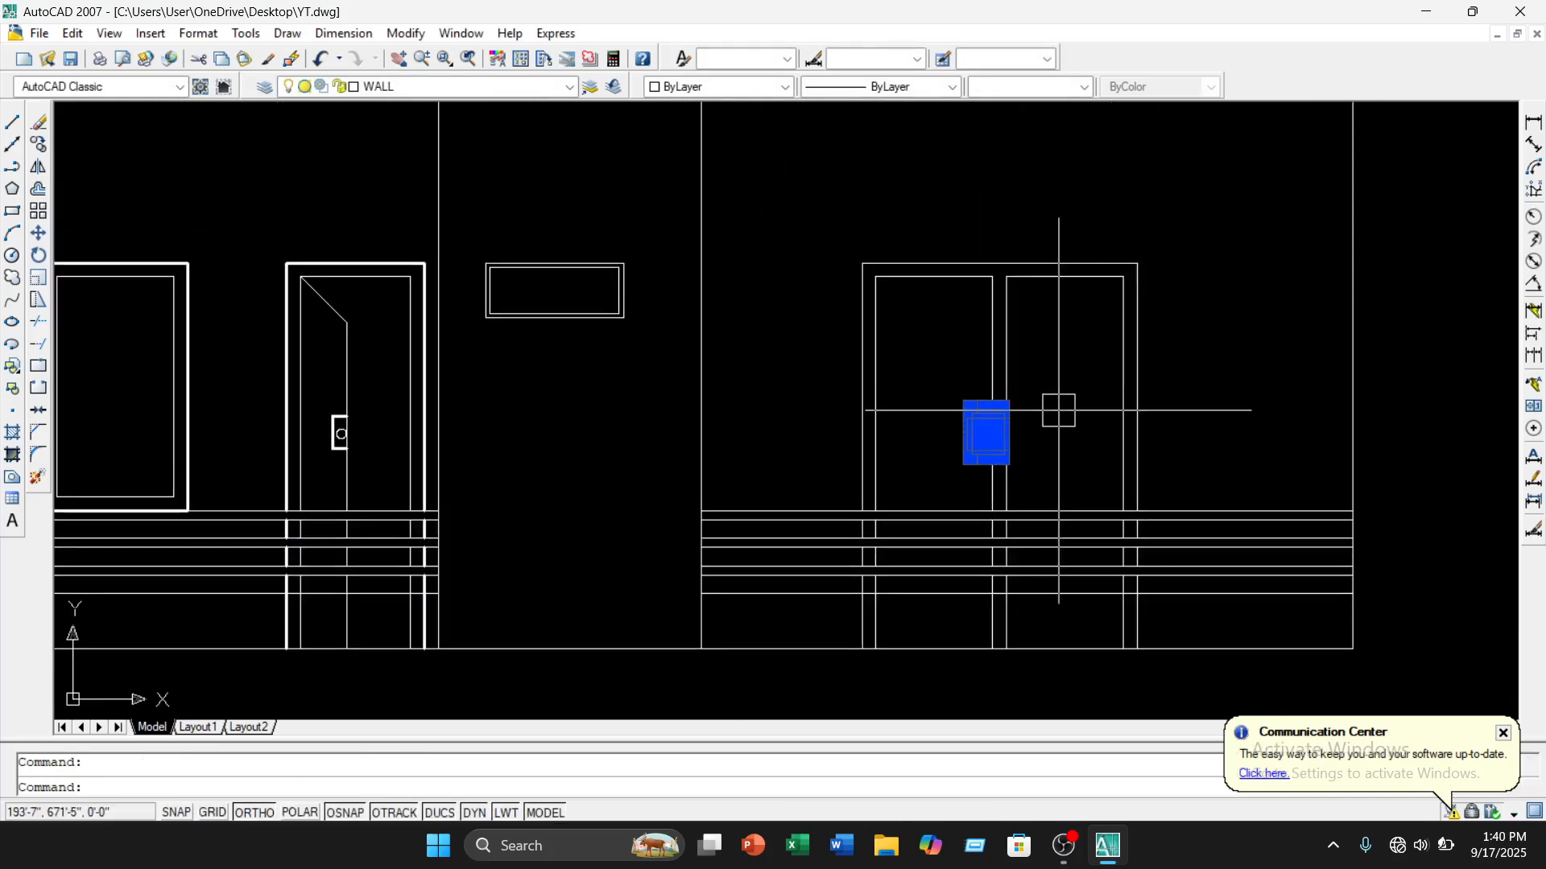
pyautogui.write('MI')
pyautogui.press('Return')
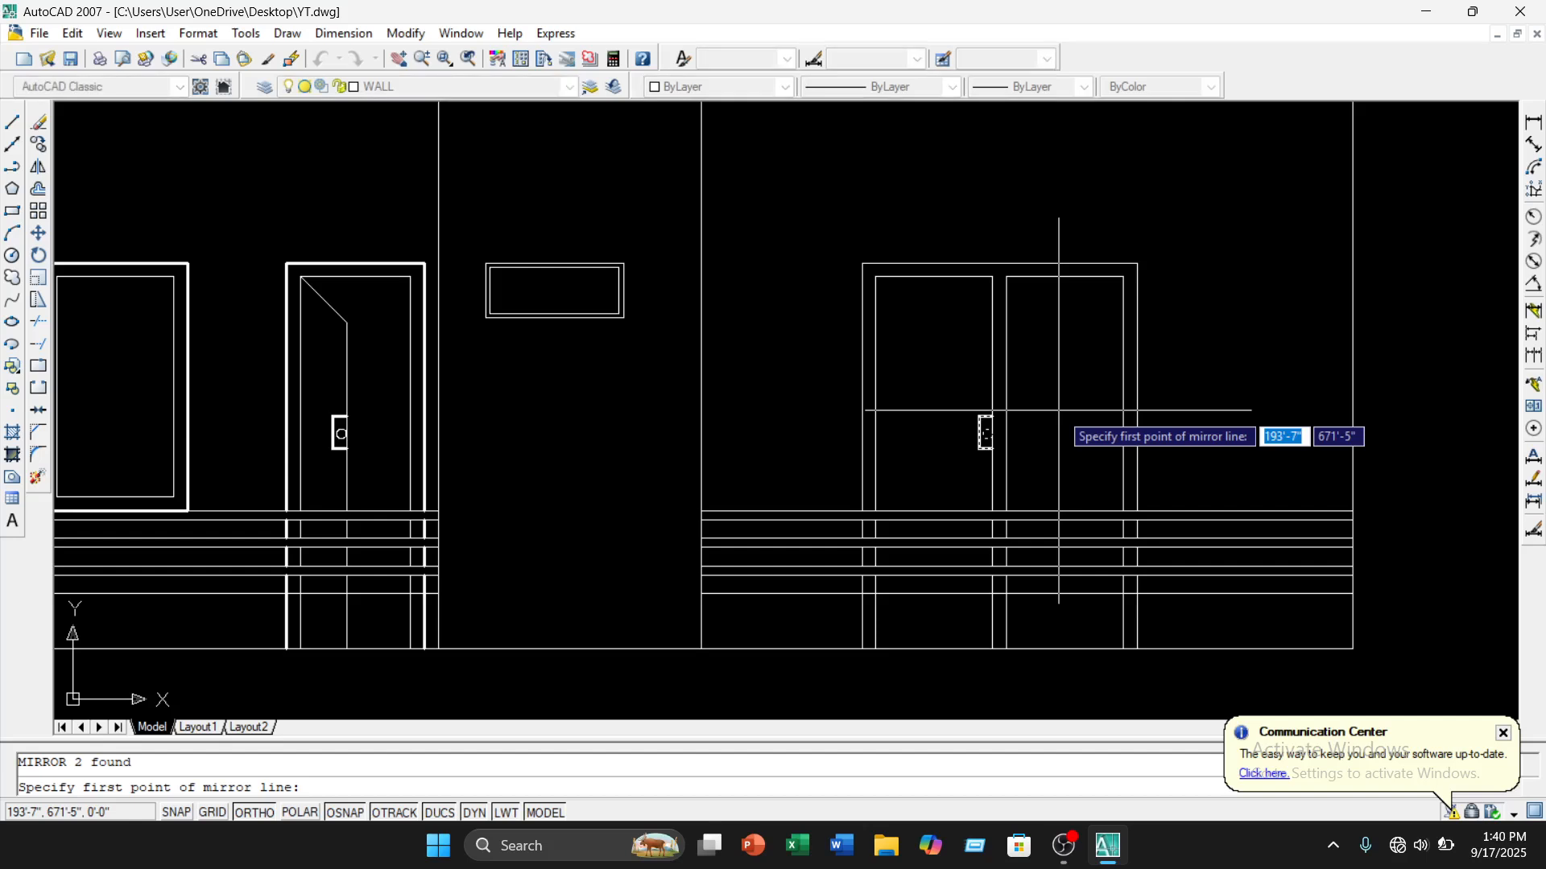
pyautogui.click(991, 266)
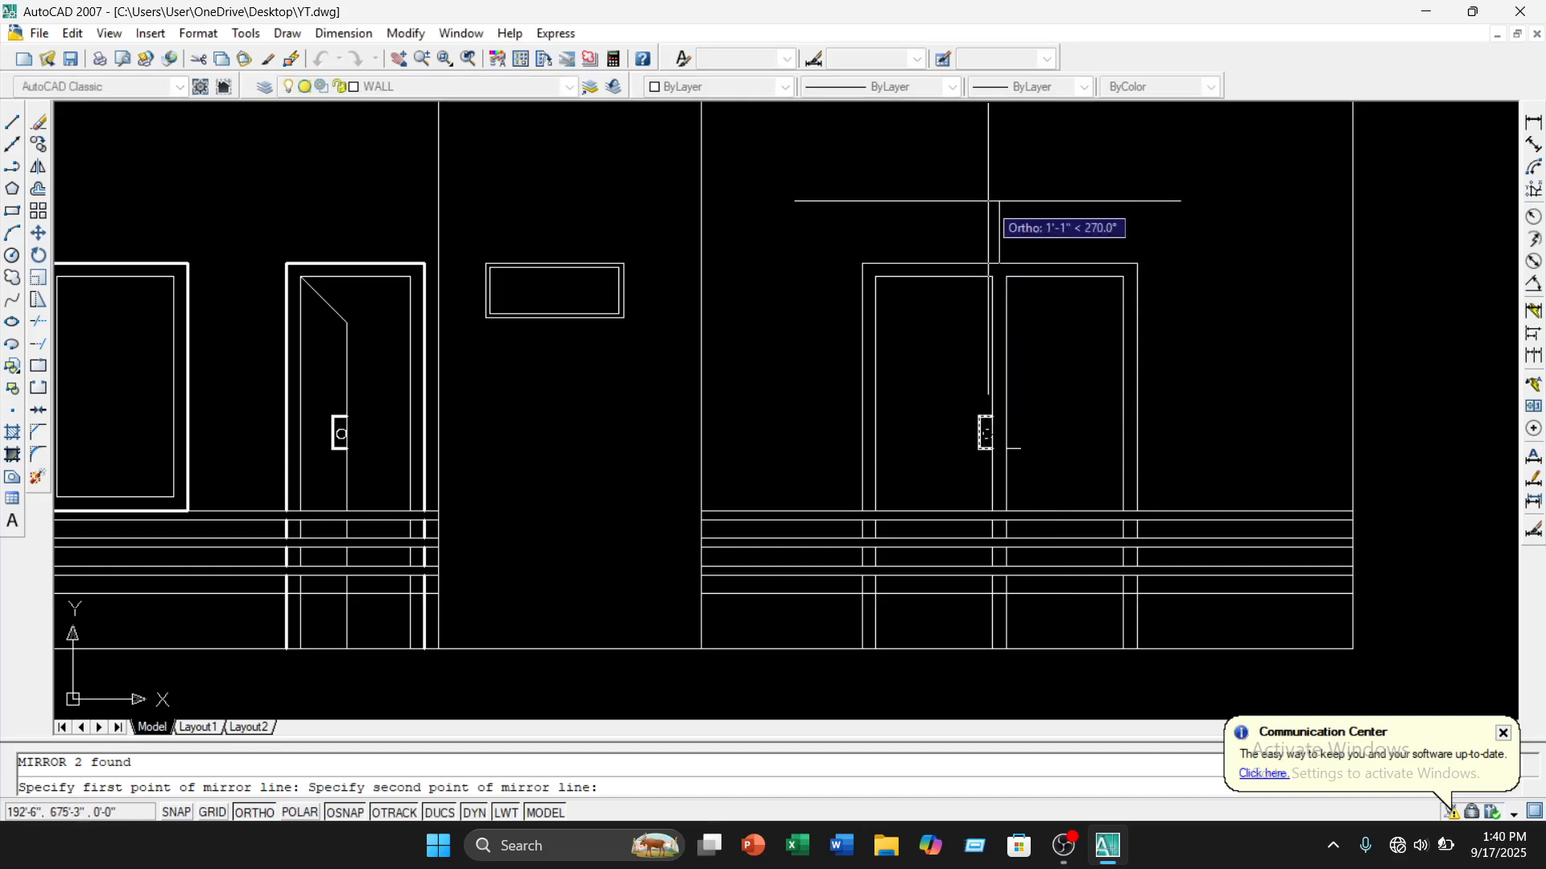
pyautogui.click(988, 200)
pyautogui.press('Return')
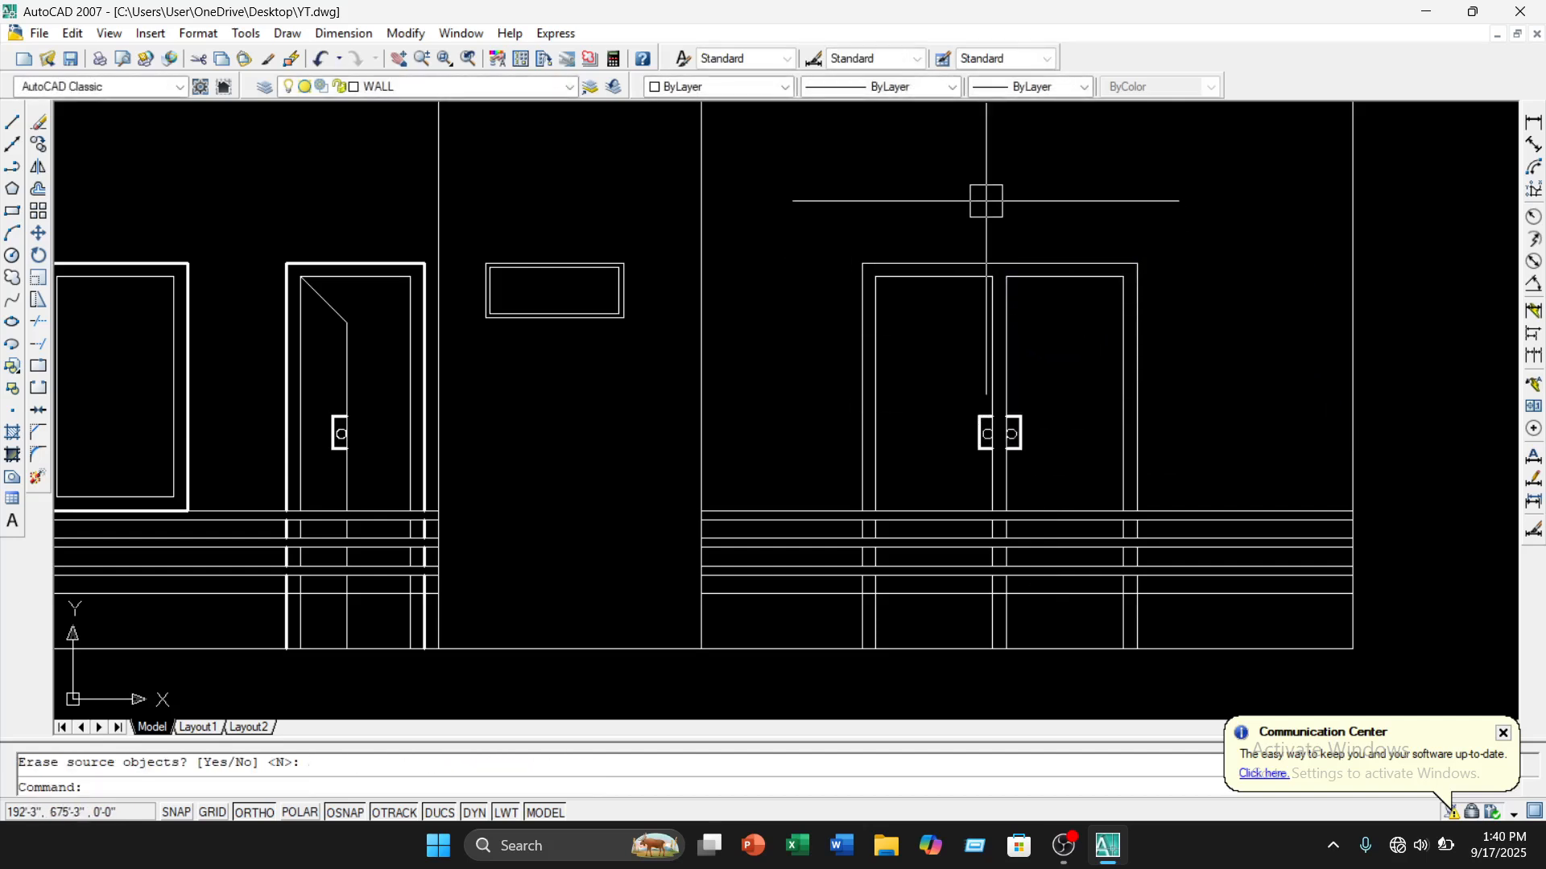
pyautogui.scroll(4, 1029, 437)
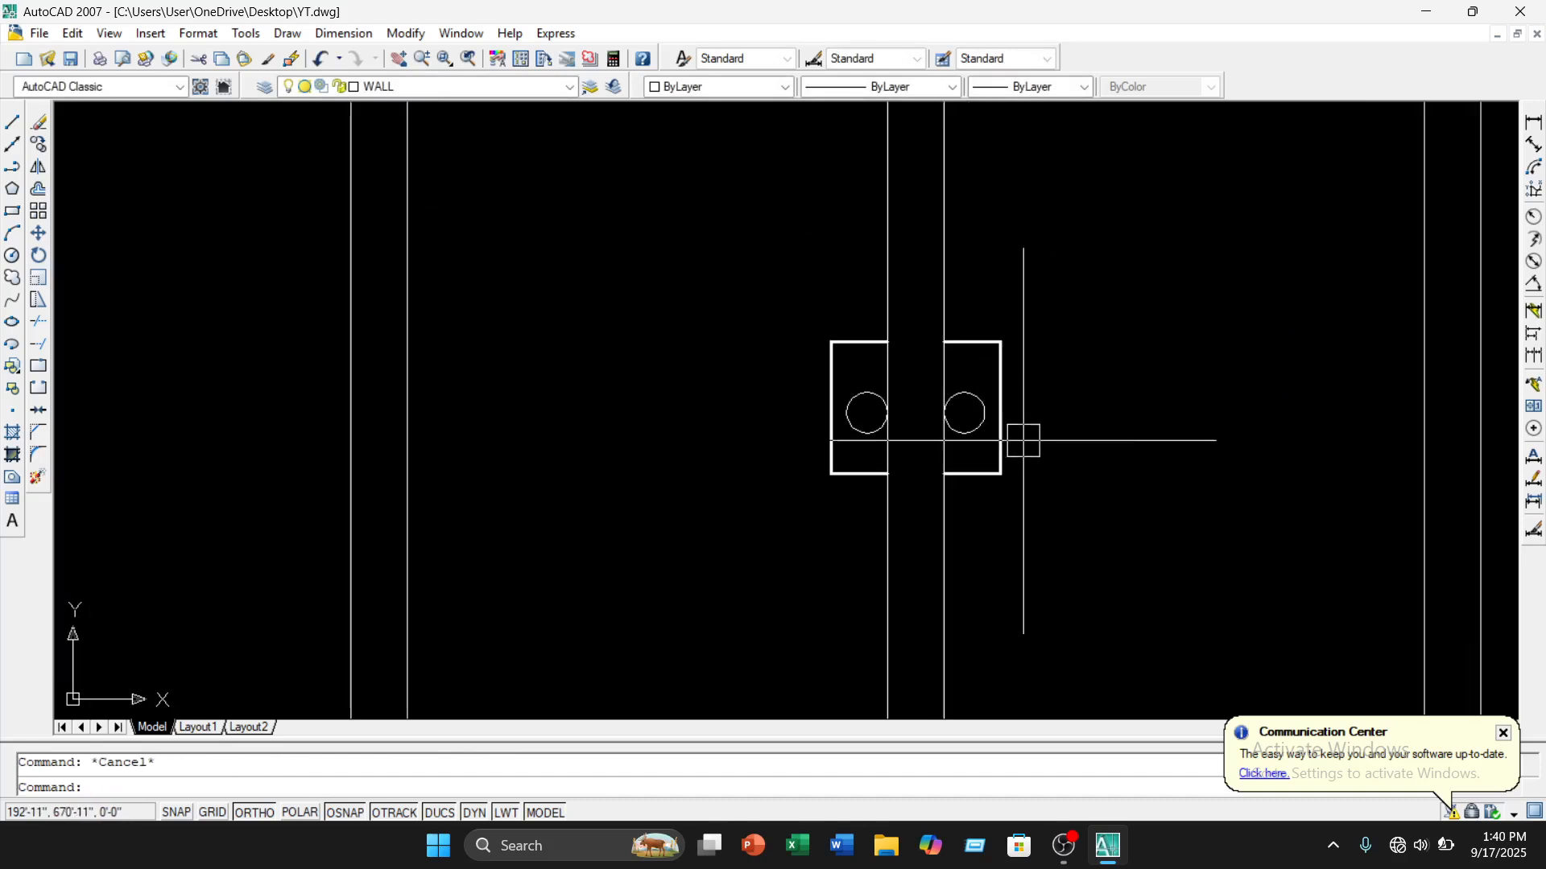
pyautogui.scroll(-4, 1073, 383)
# Set the lineweight of the double door's outer frame, including its jamb segments between the railing lines, to 0.30 mm
pyautogui.scroll(3, 895, 325)
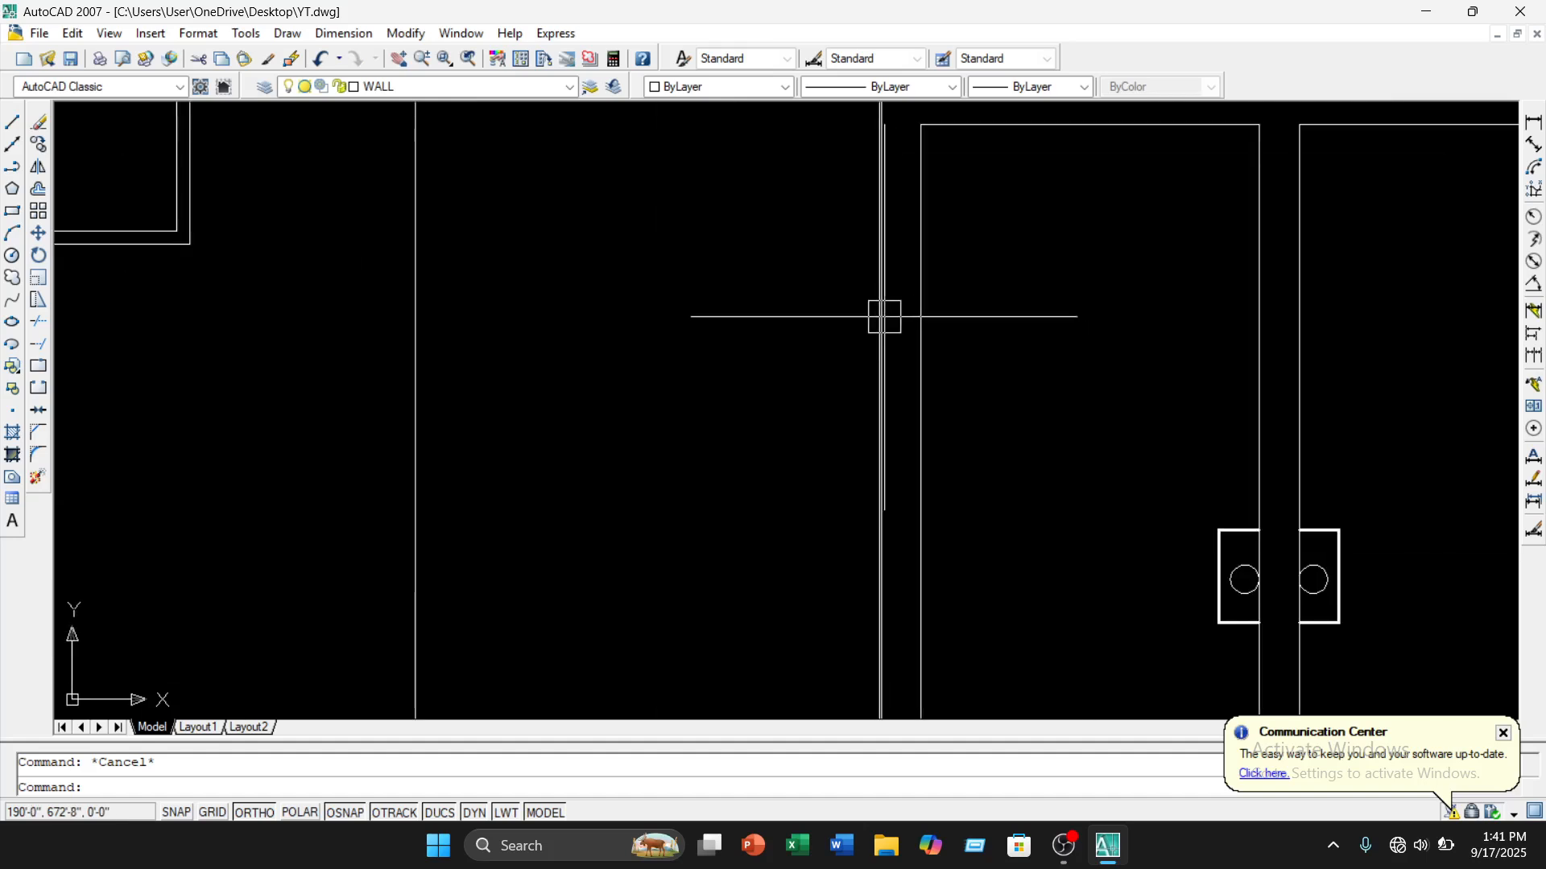
pyautogui.click(893, 326)
pyautogui.scroll(-4, 1043, 231)
pyautogui.scroll(4, 1048, 229)
pyautogui.click(1064, 246)
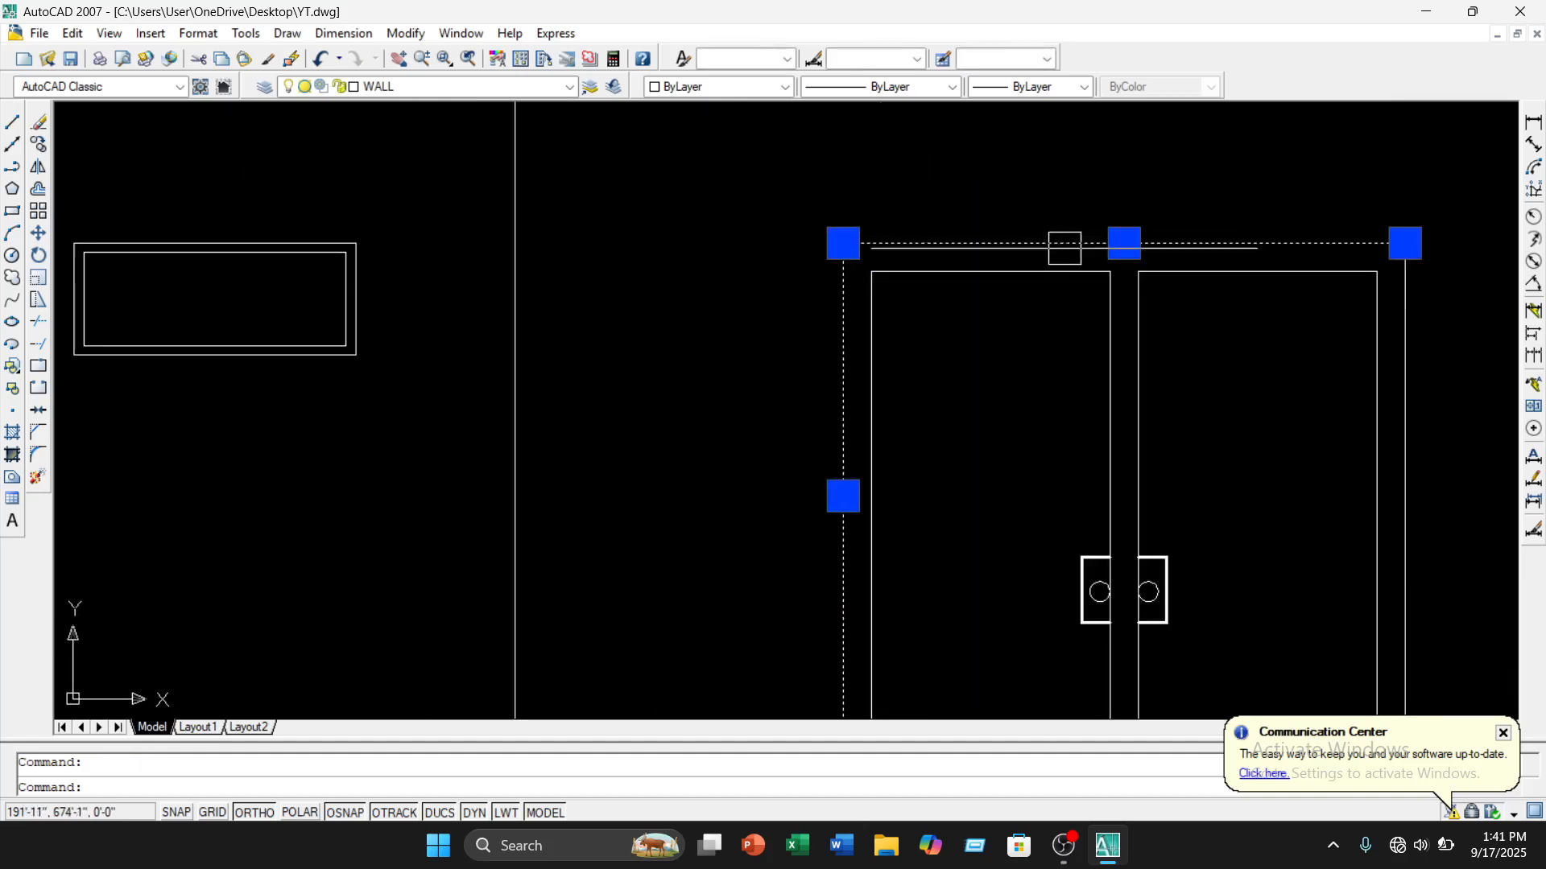
pyautogui.scroll(-4, 1425, 324)
pyautogui.moveTo(1426, 324); pyautogui.dragTo(1213, 350, button='middle')
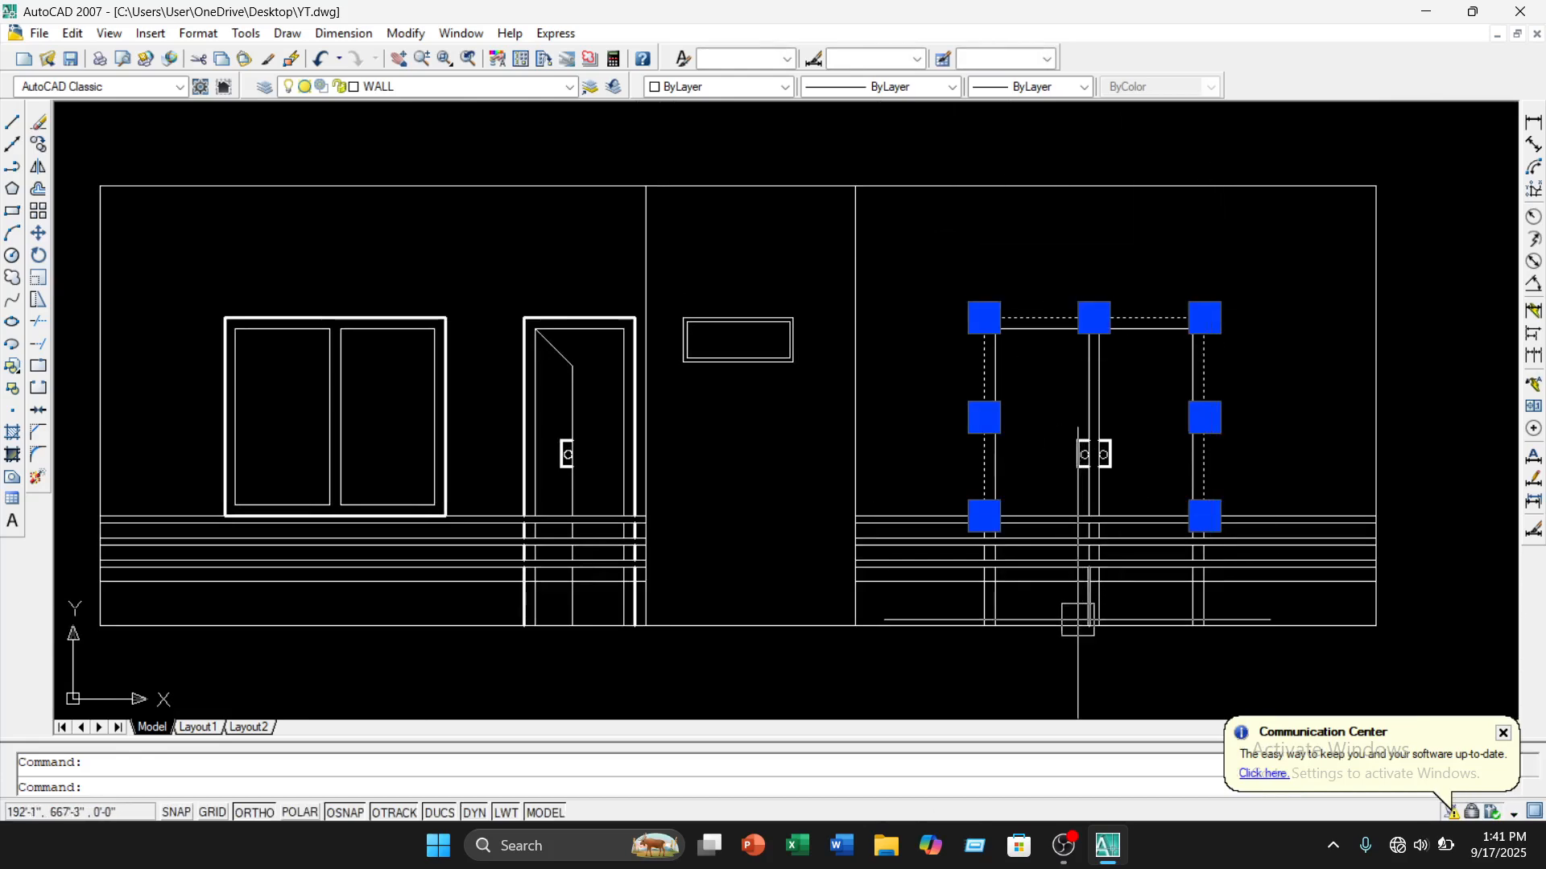
pyautogui.scroll(3, 1038, 628)
pyautogui.scroll(2, 924, 541)
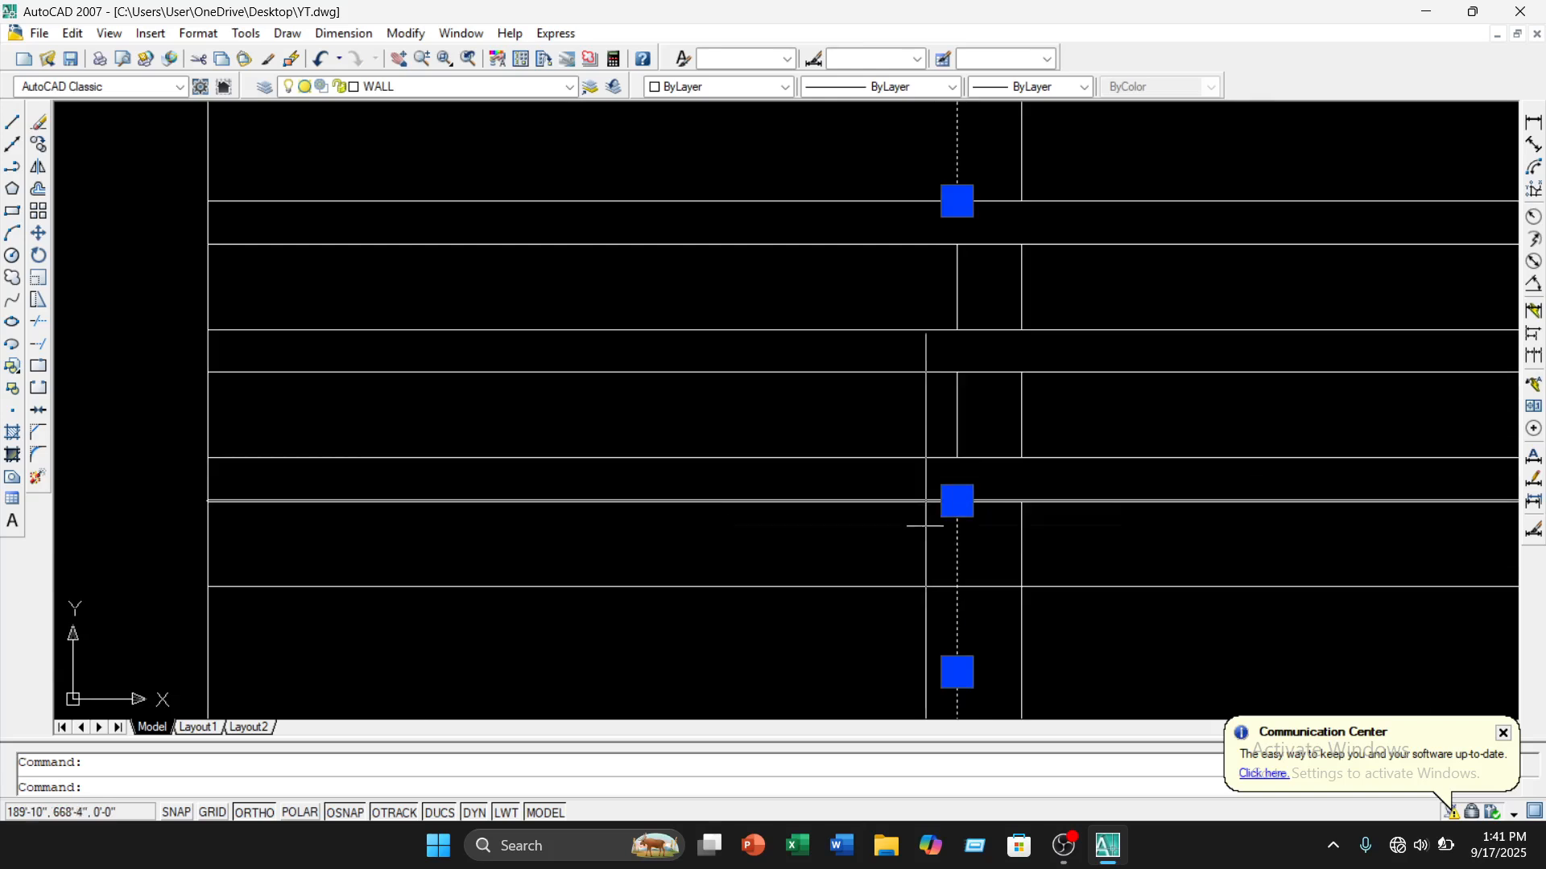
pyautogui.scroll(2, 945, 427)
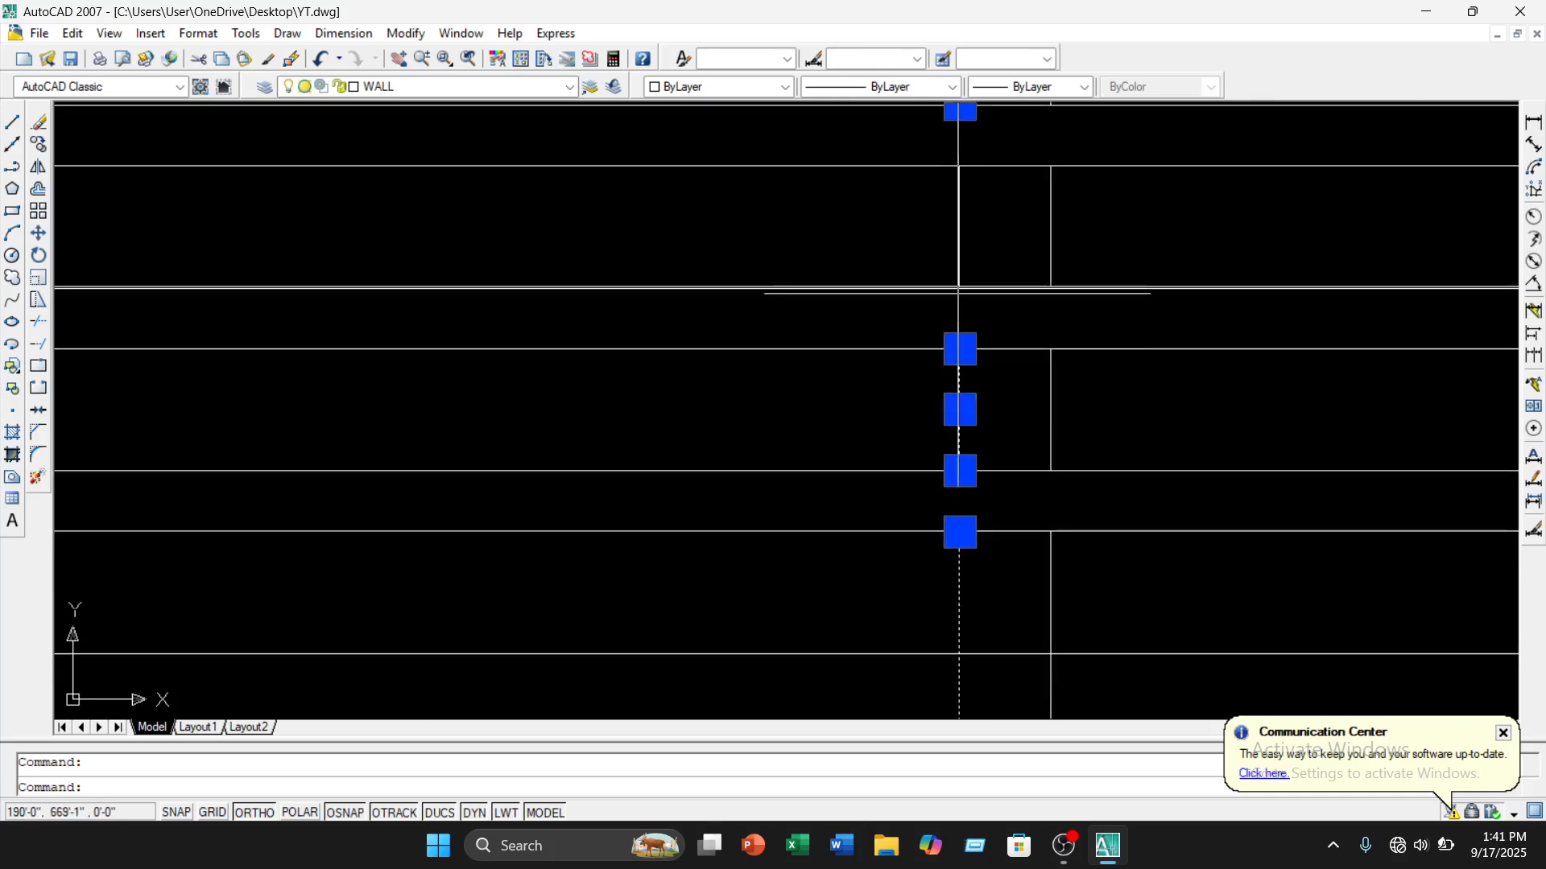
pyautogui.scroll(-2, 1015, 304)
pyautogui.scroll(-1, 1137, 427)
pyautogui.scroll(-2, 1114, 524)
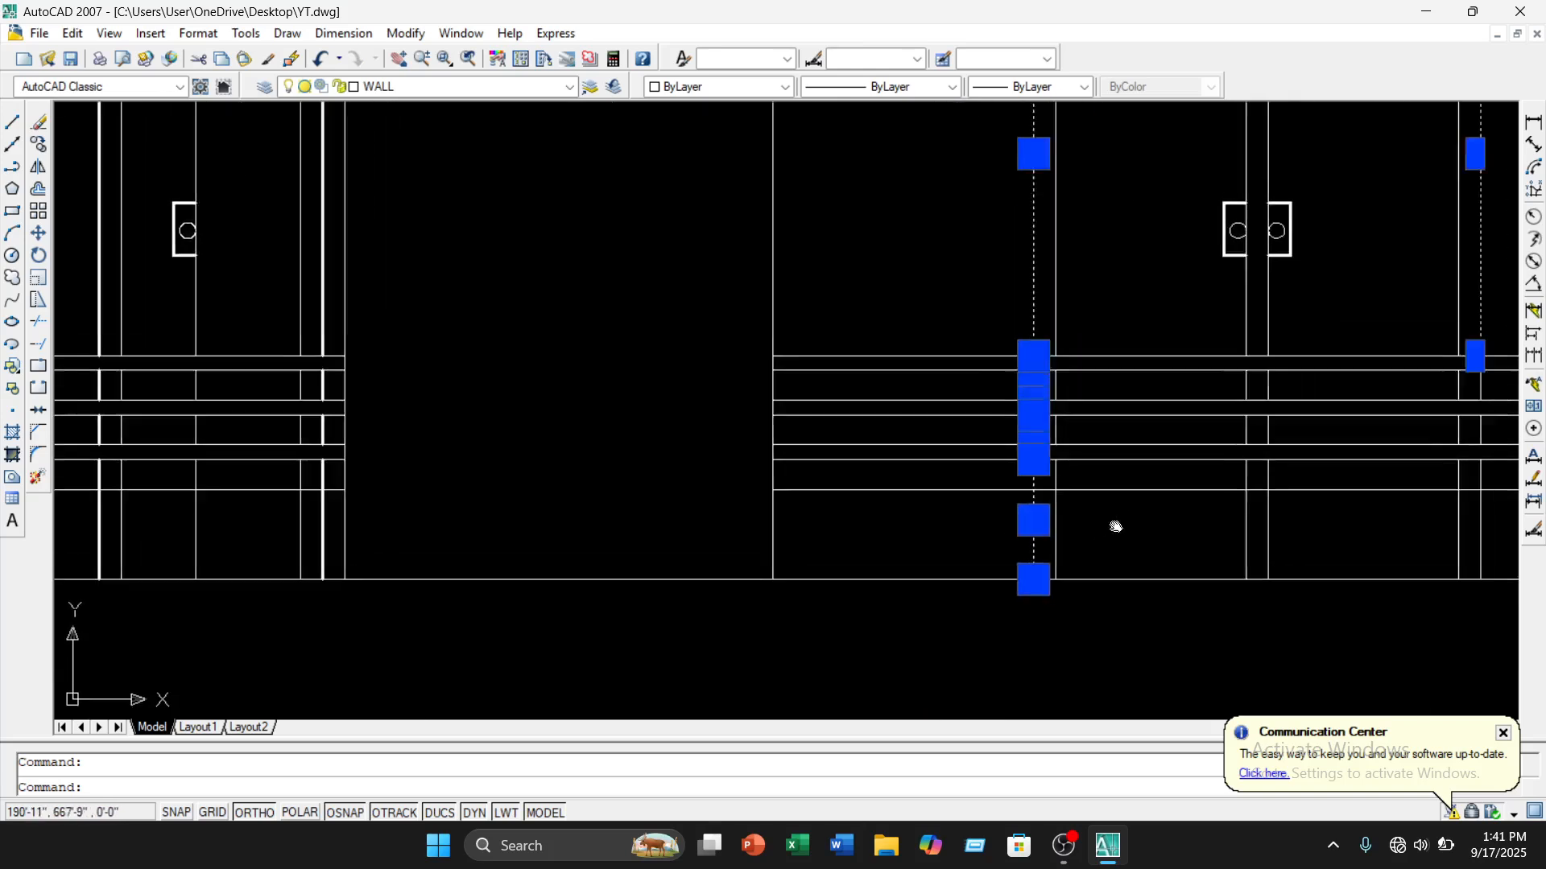
pyautogui.scroll(3, 1059, 514)
pyautogui.scroll(1, 1028, 480)
pyautogui.scroll(-1, 1045, 489)
pyautogui.moveTo(1047, 498)
pyautogui.mouseDown(button='middle')
pyautogui.moveTo(999, 623)
pyautogui.moveTo(951, 650)
pyautogui.mouseUp(button='middle')
pyautogui.scroll(-3, 994, 625)
pyautogui.moveTo(1077, 608)
pyautogui.mouseDown(button='middle')
pyautogui.moveTo(1094, 584)
pyautogui.moveTo(788, 534)
pyautogui.mouseUp(button='middle')
pyautogui.scroll(5, 1048, 451)
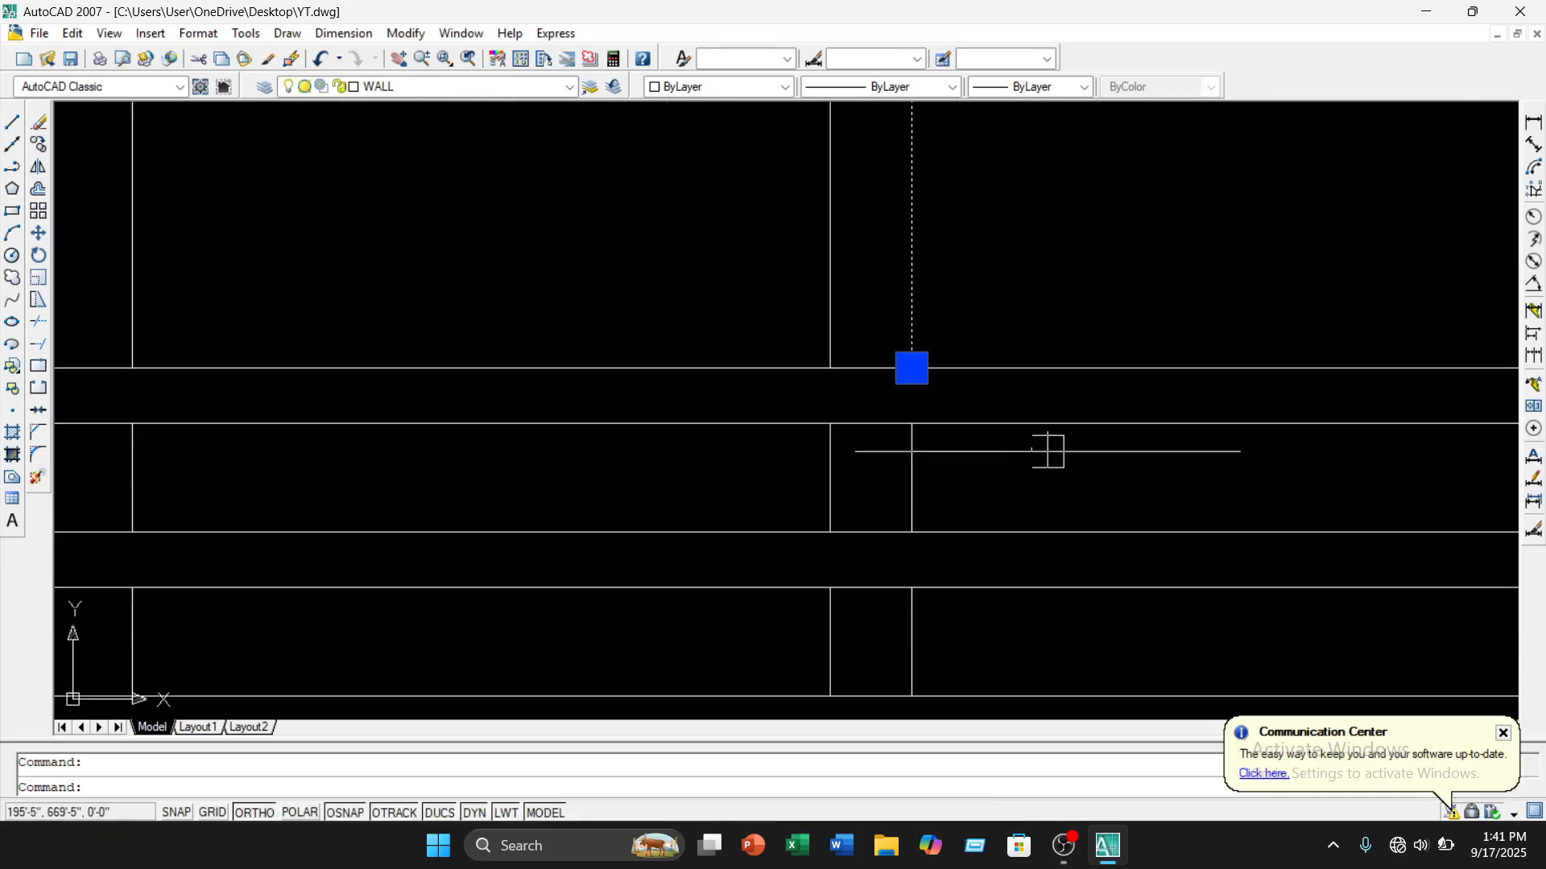
pyautogui.scroll(-3, 966, 539)
pyautogui.scroll(4, 942, 569)
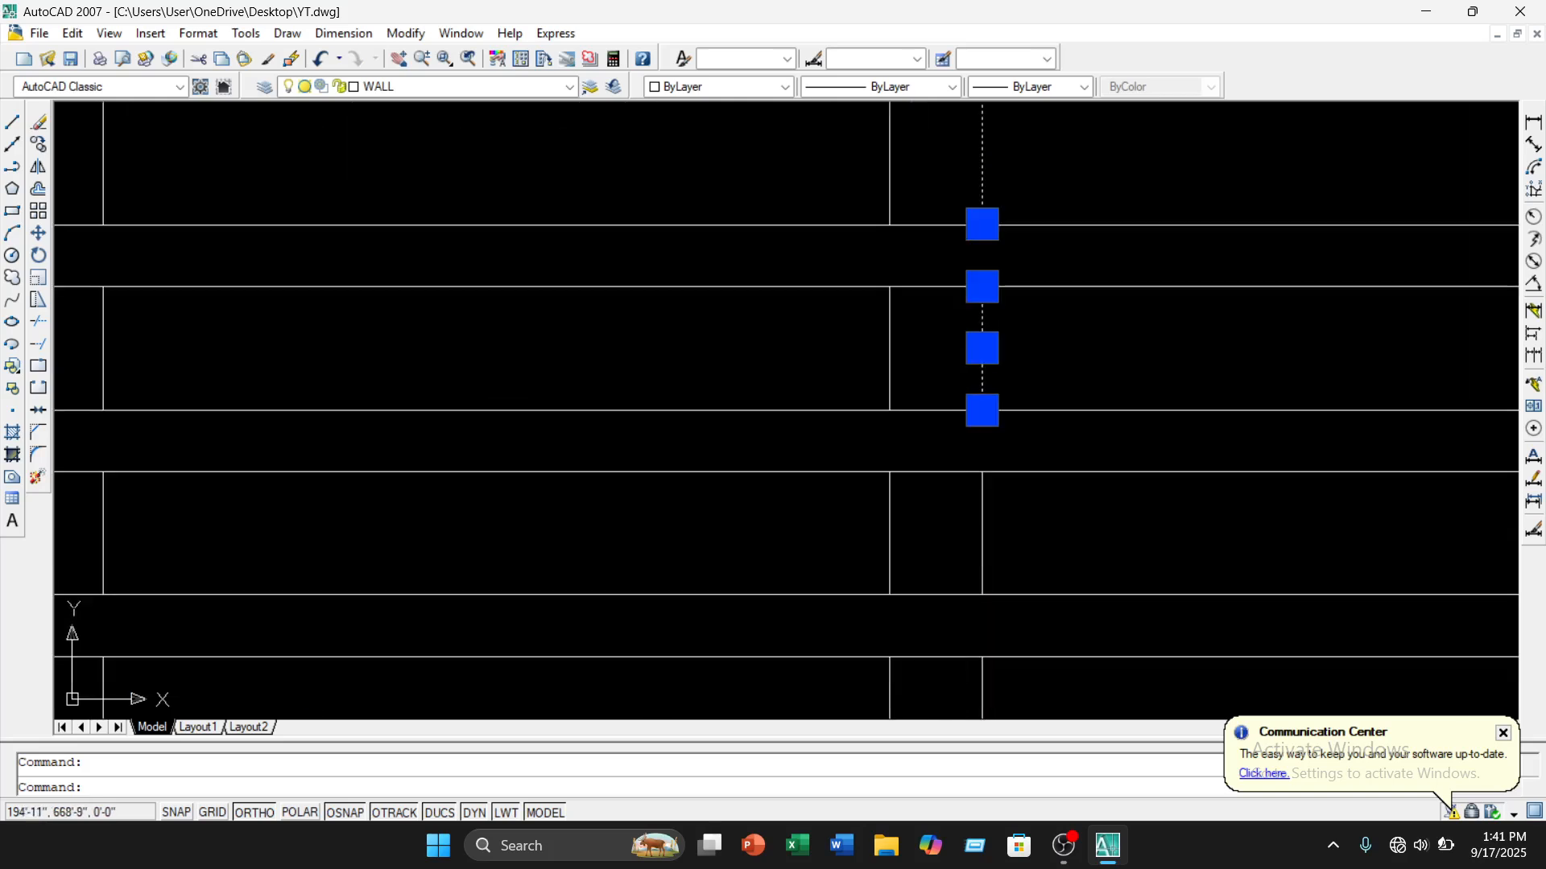
pyautogui.scroll(-2, 1039, 533)
pyautogui.scroll(-4, 993, 494)
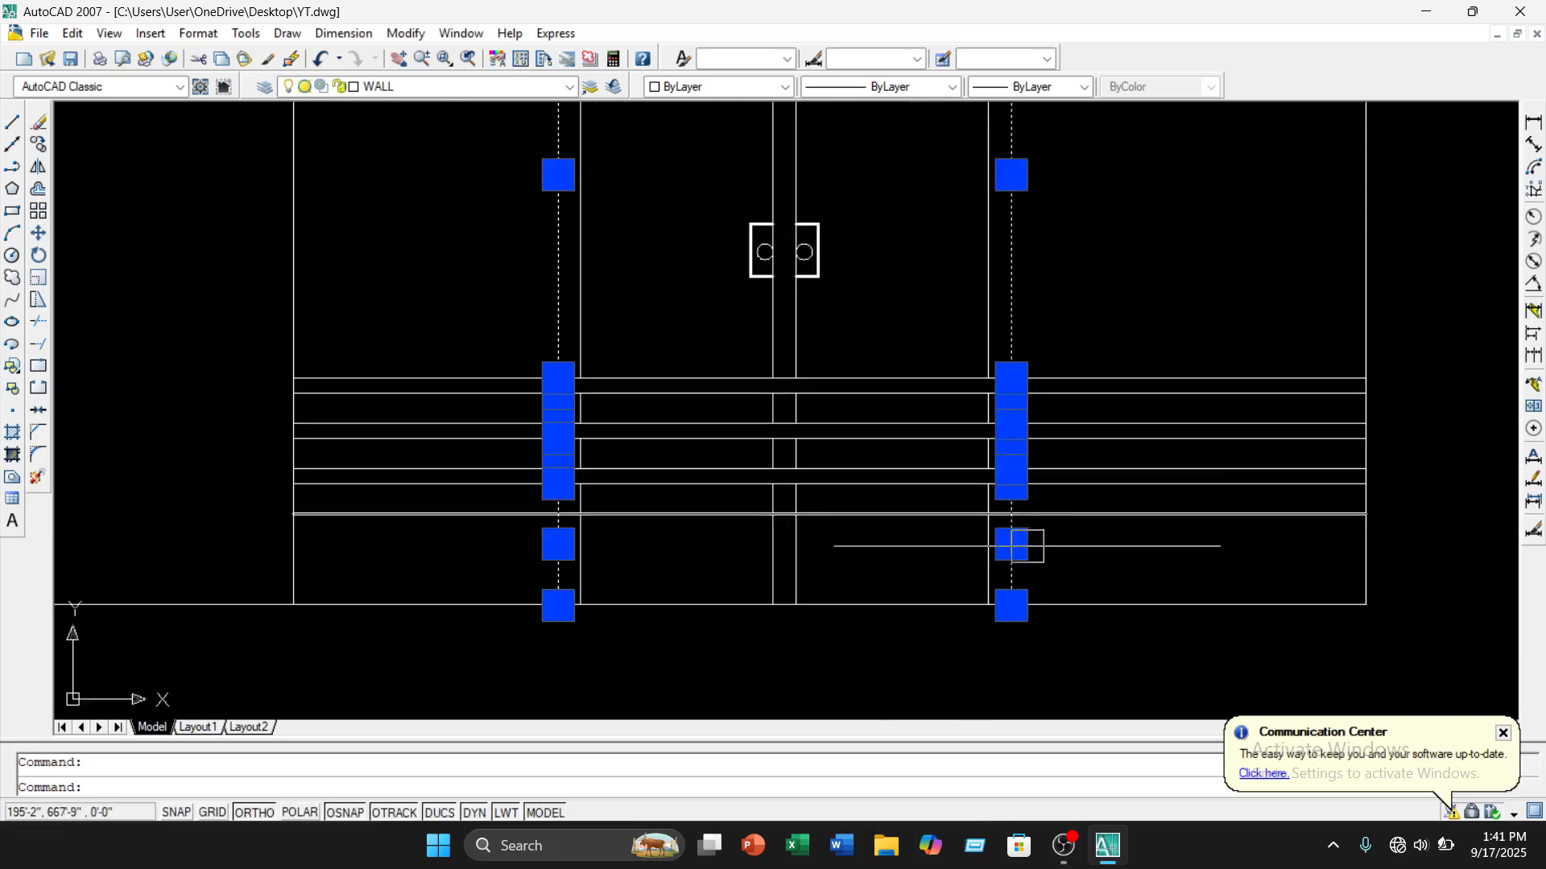
pyautogui.scroll(-4, 1049, 364)
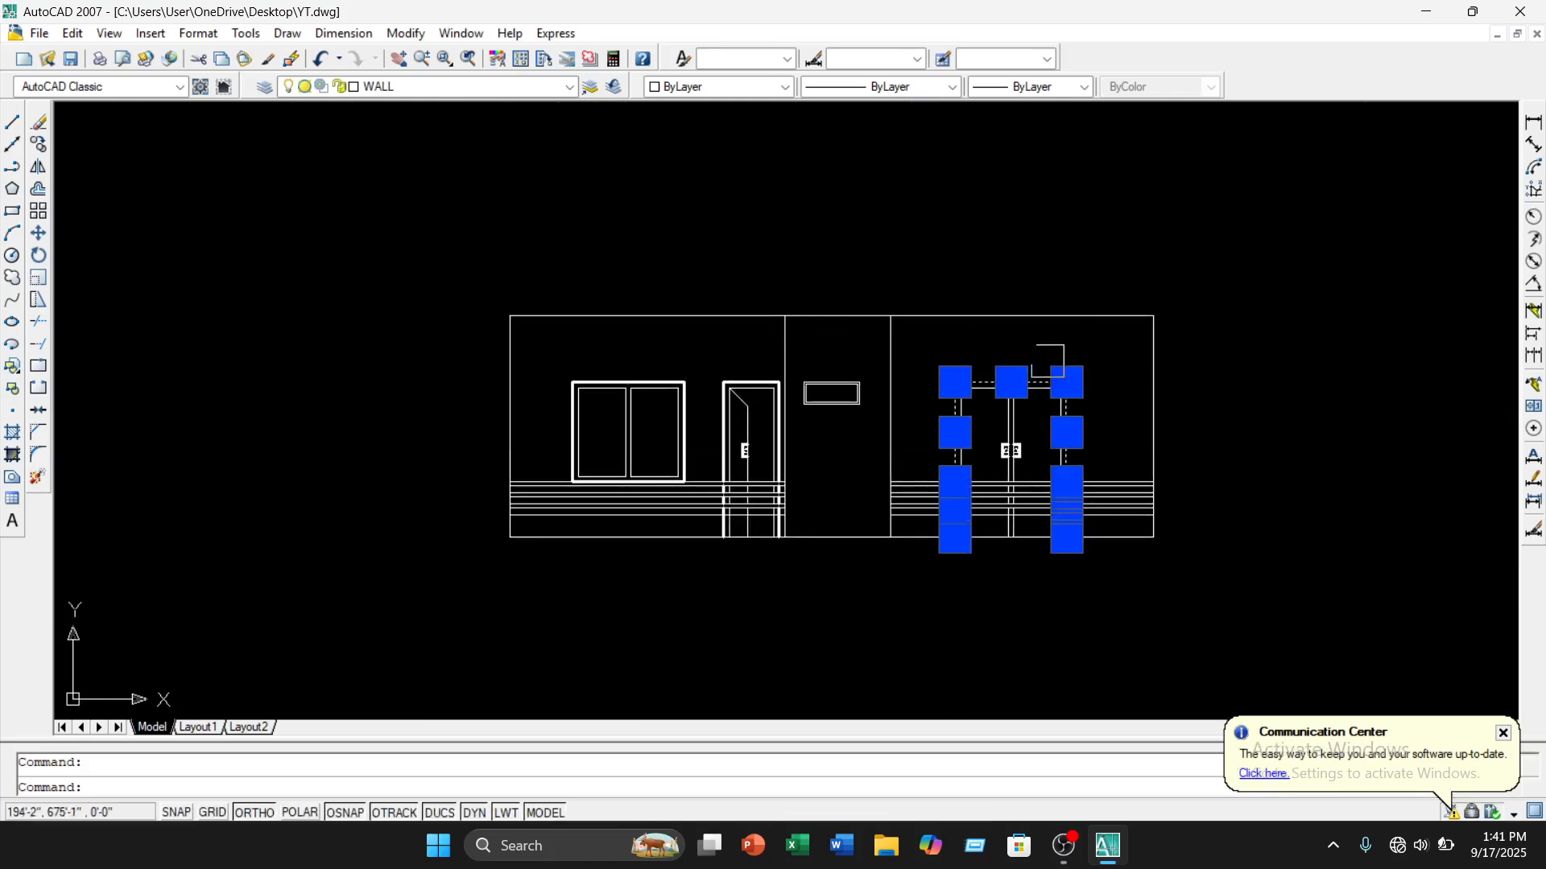
pyautogui.click(1086, 87)
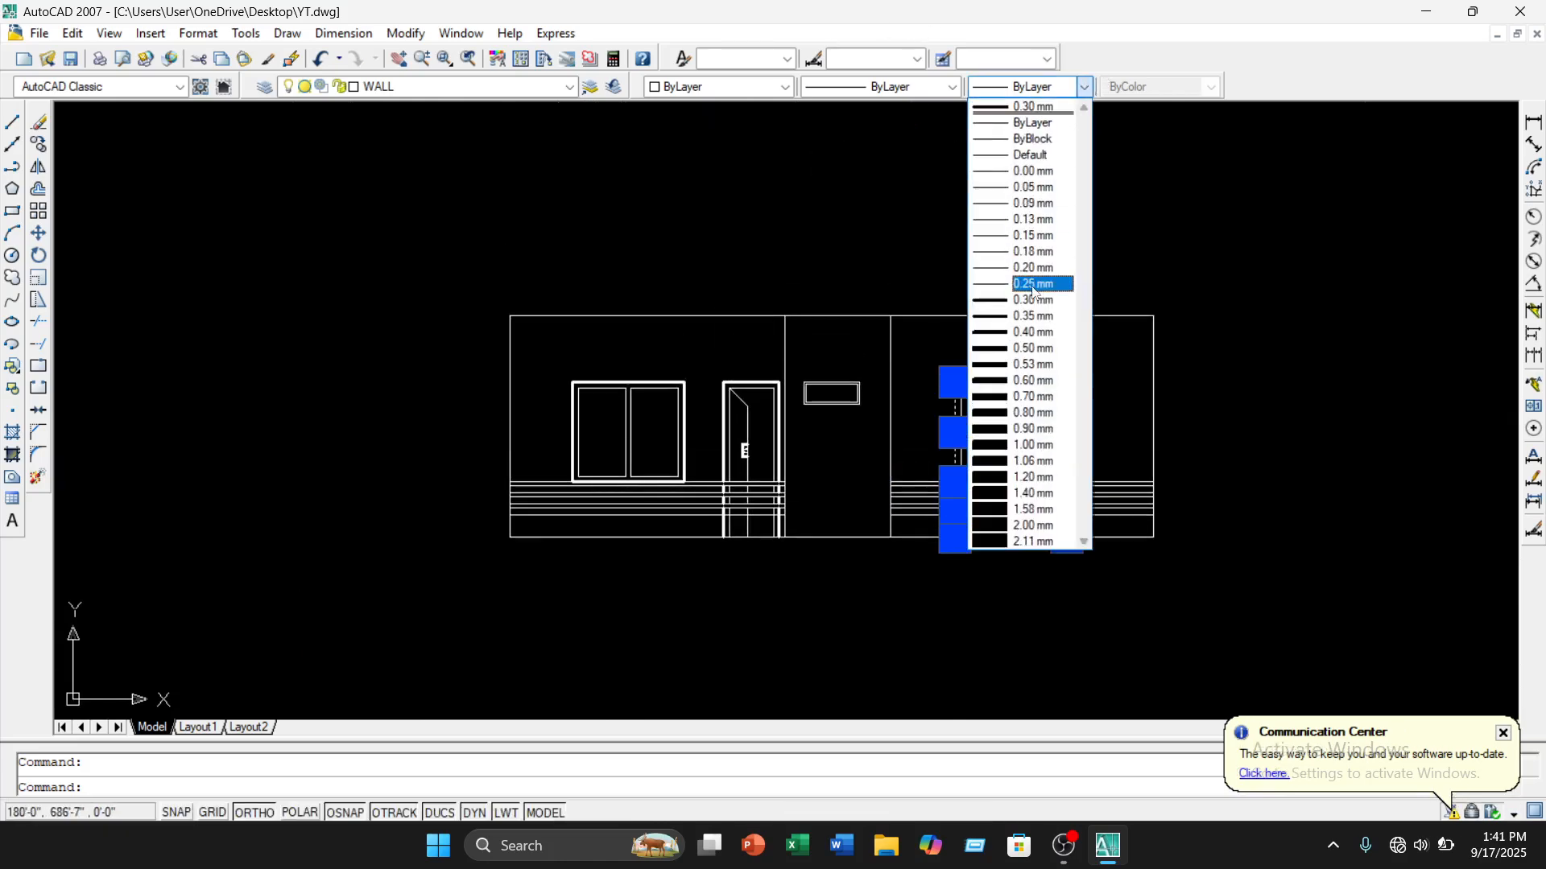
pyautogui.click(1036, 300)
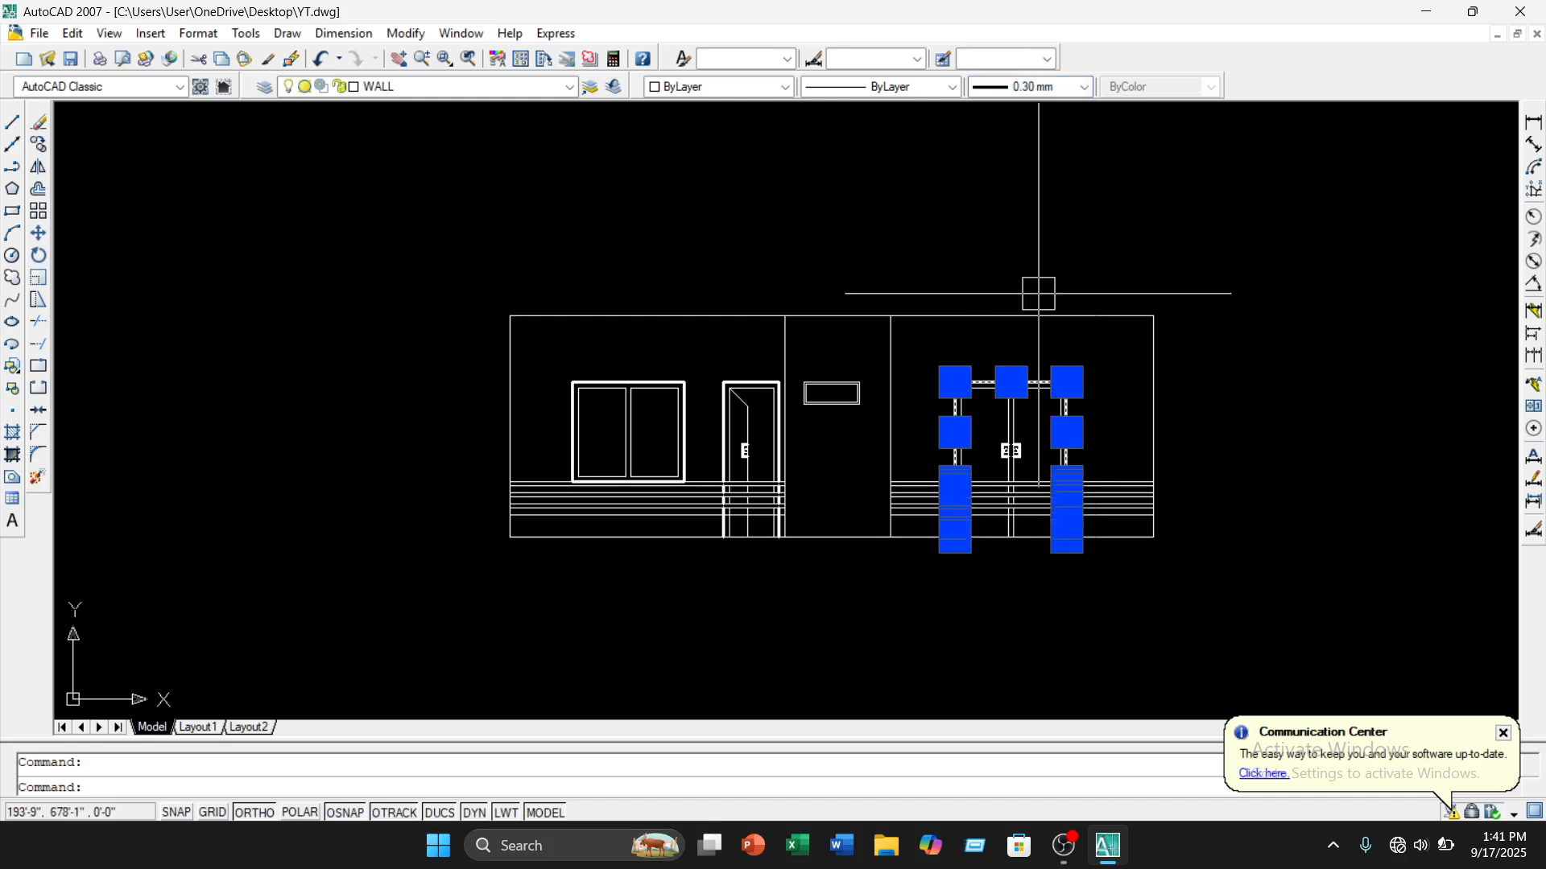
pyautogui.press('Escape')
# Set the lineweight of the outer wall outline, ground line, right dividing wall line and small high window's outer frame to 0.30 mm
pyautogui.scroll(5, 1111, 418)
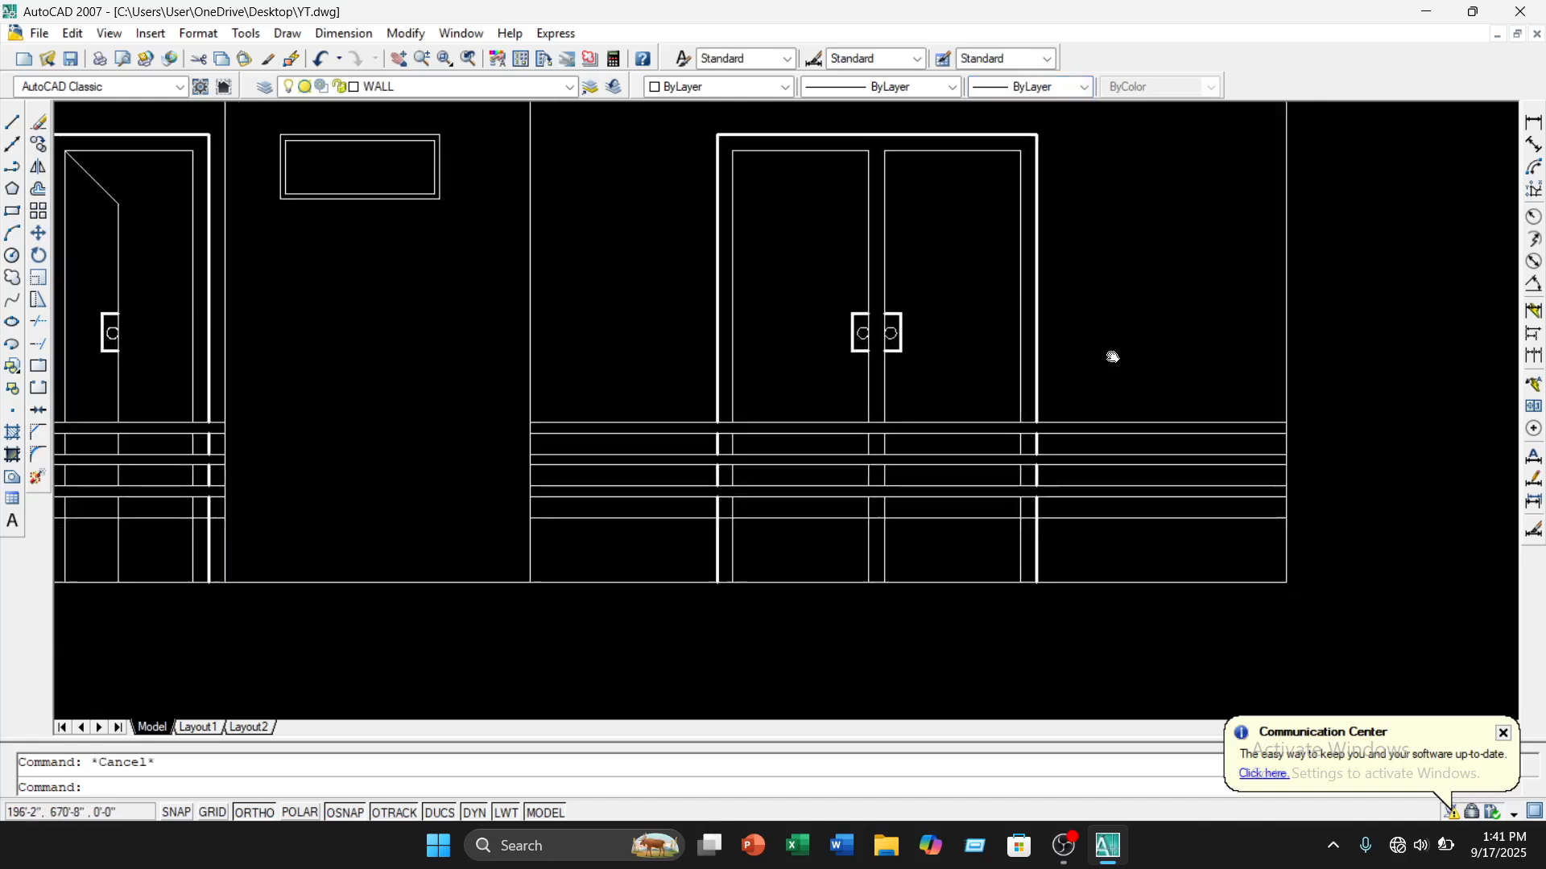
pyautogui.scroll(-2, 1113, 354)
pyautogui.scroll(-1, 1115, 346)
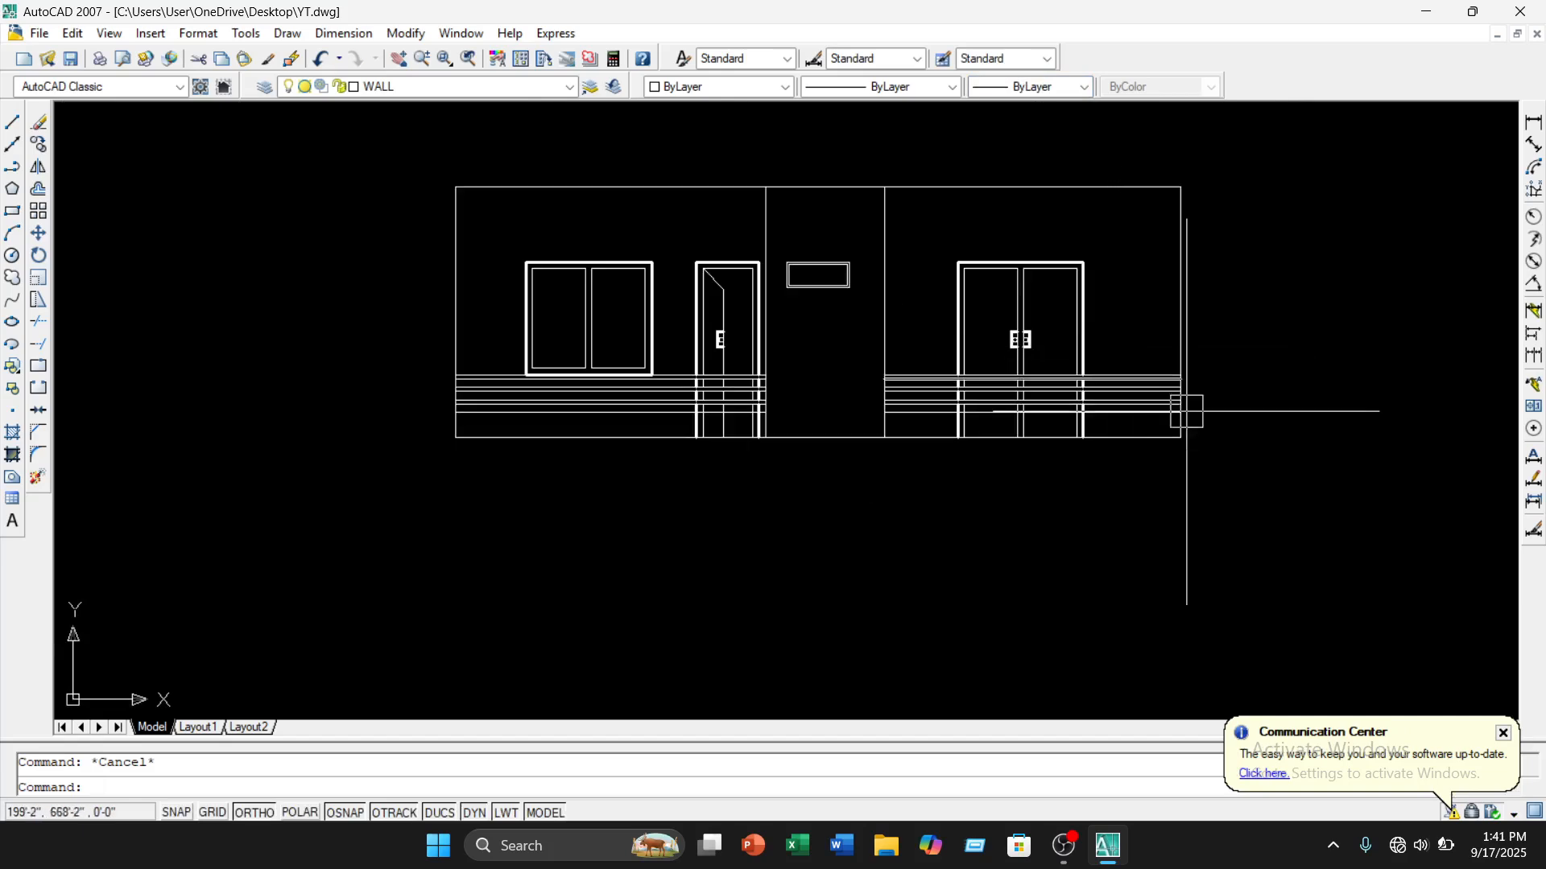
pyautogui.scroll(2, 885, 366)
pyautogui.moveTo(885, 367); pyautogui.dragTo(758, 407, button='middle')
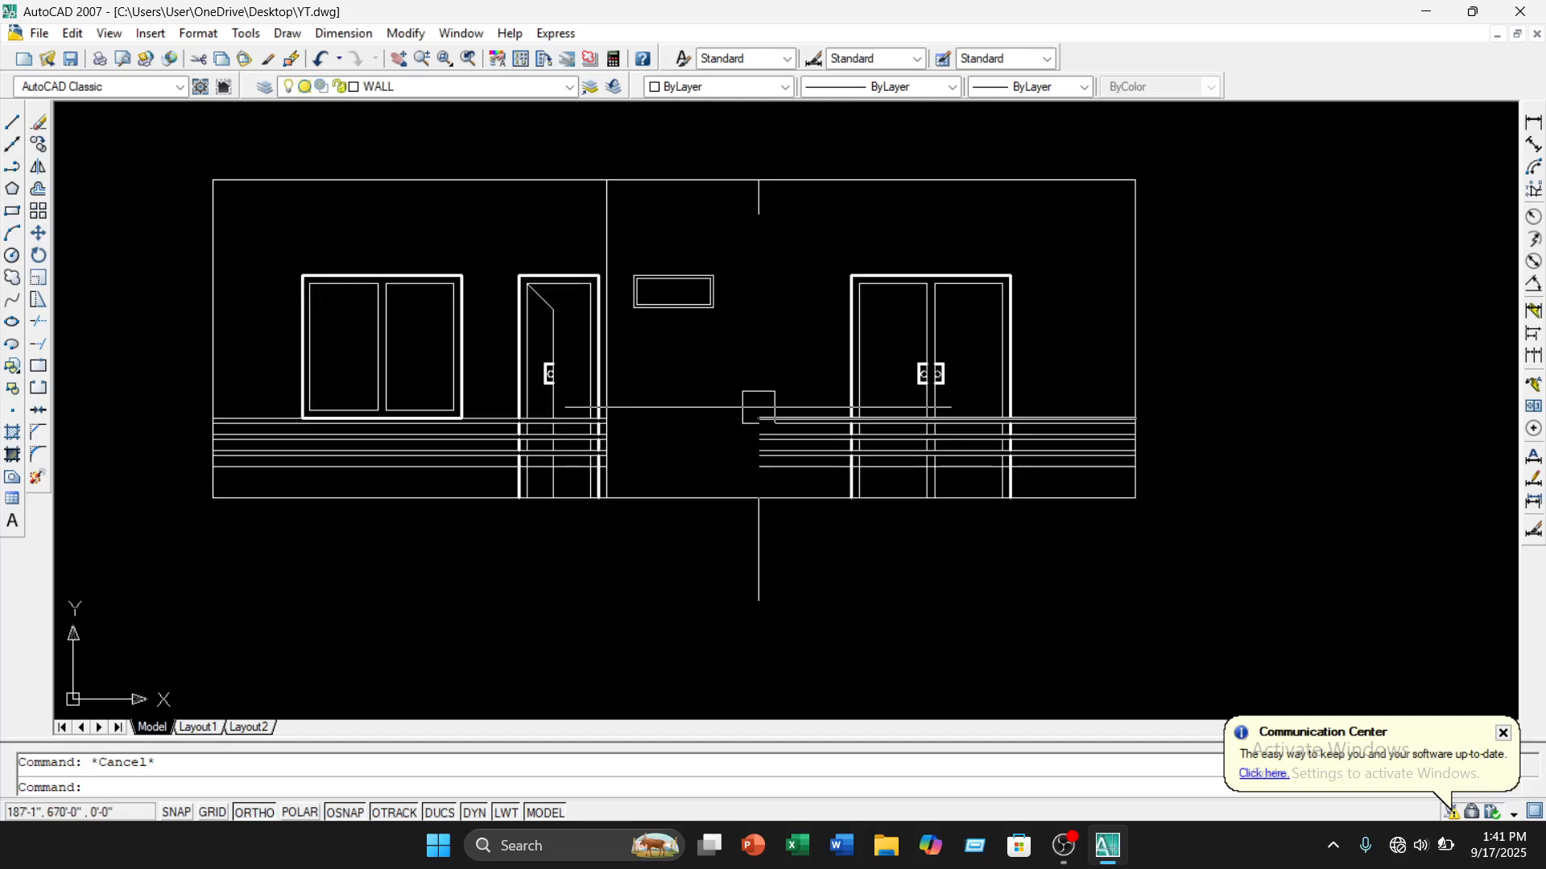
pyautogui.scroll(-1, 783, 332)
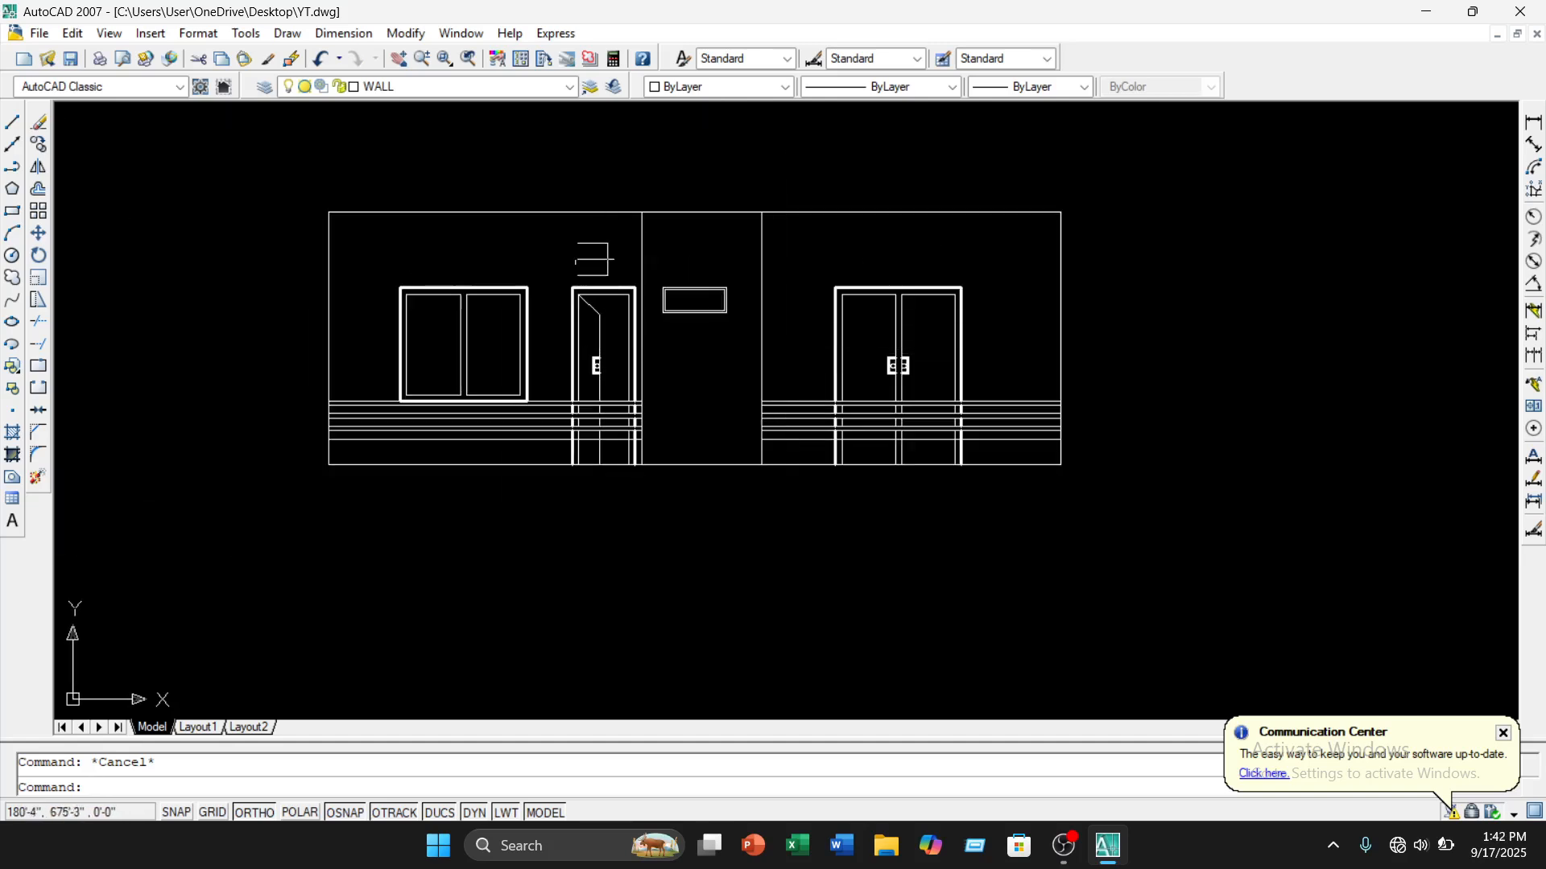
pyautogui.click(553, 217)
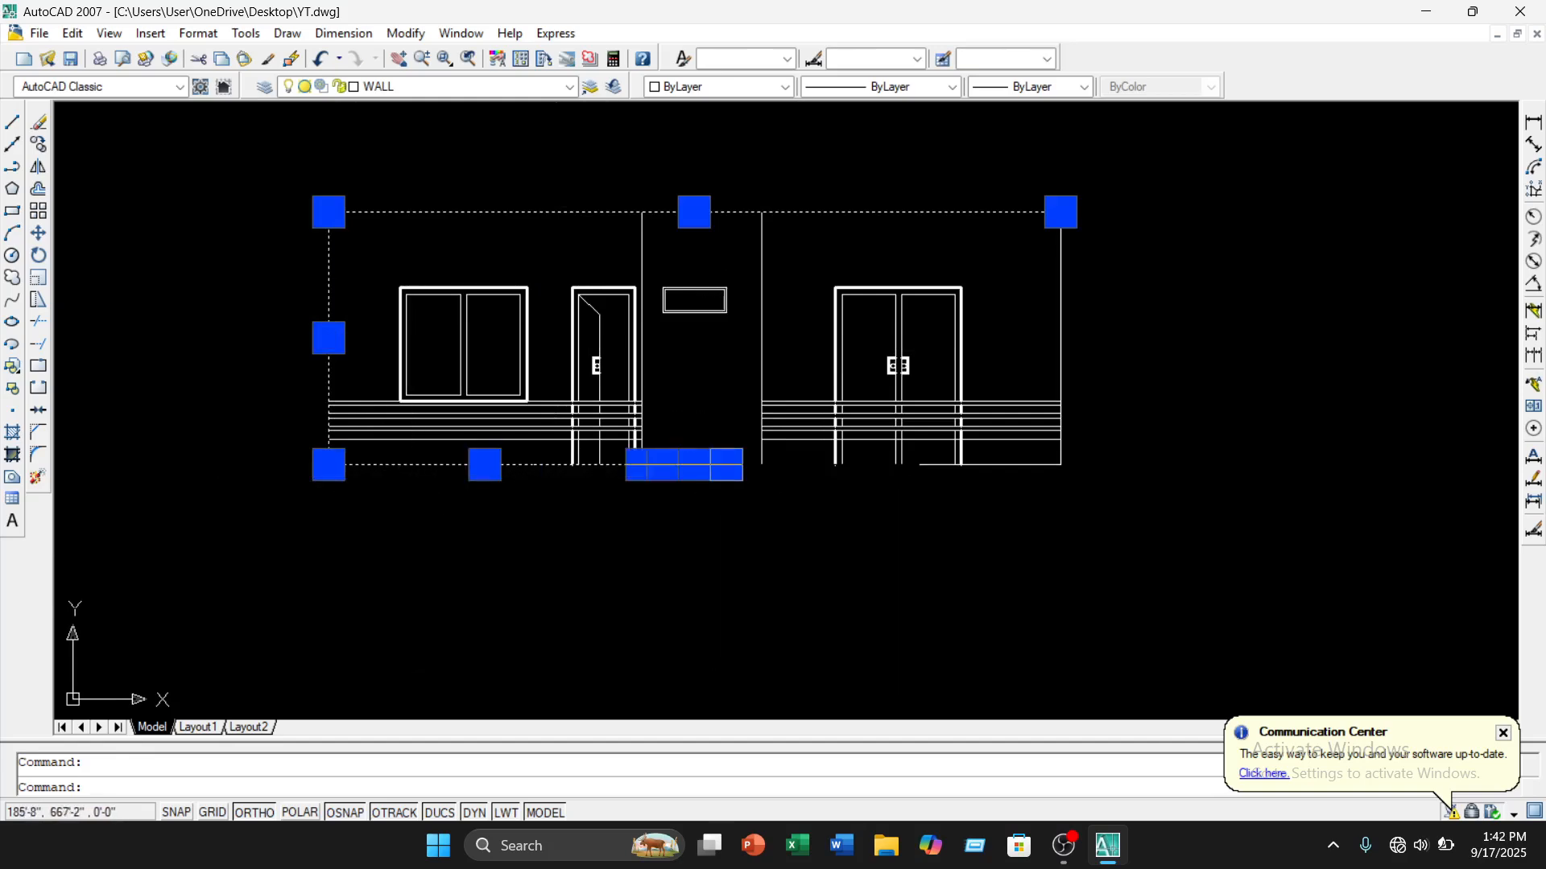
pyautogui.click(760, 355)
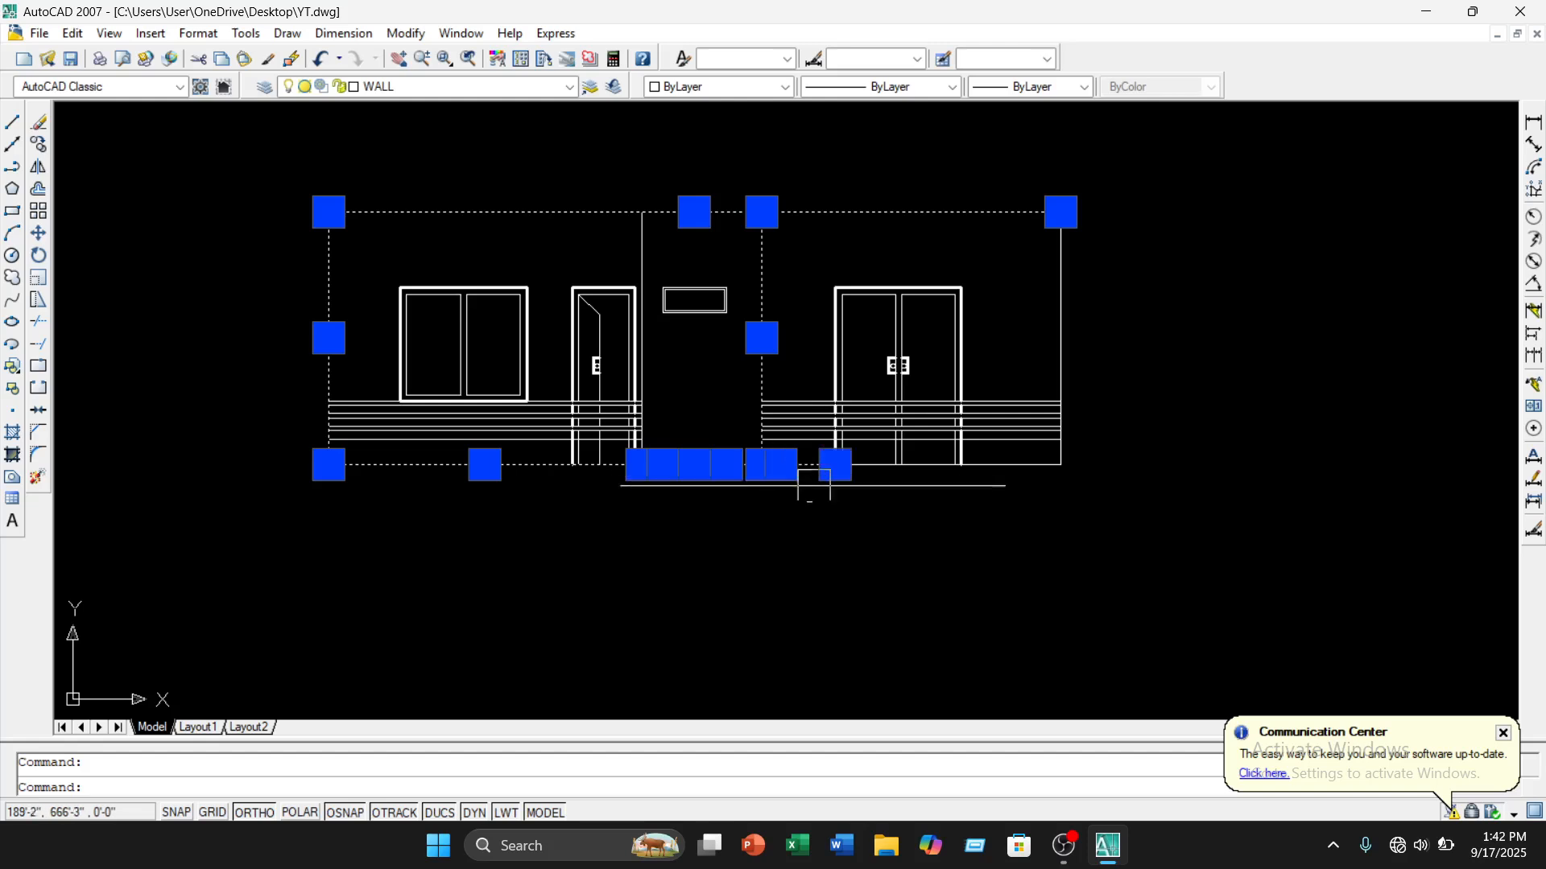
pyautogui.scroll(5, 885, 487)
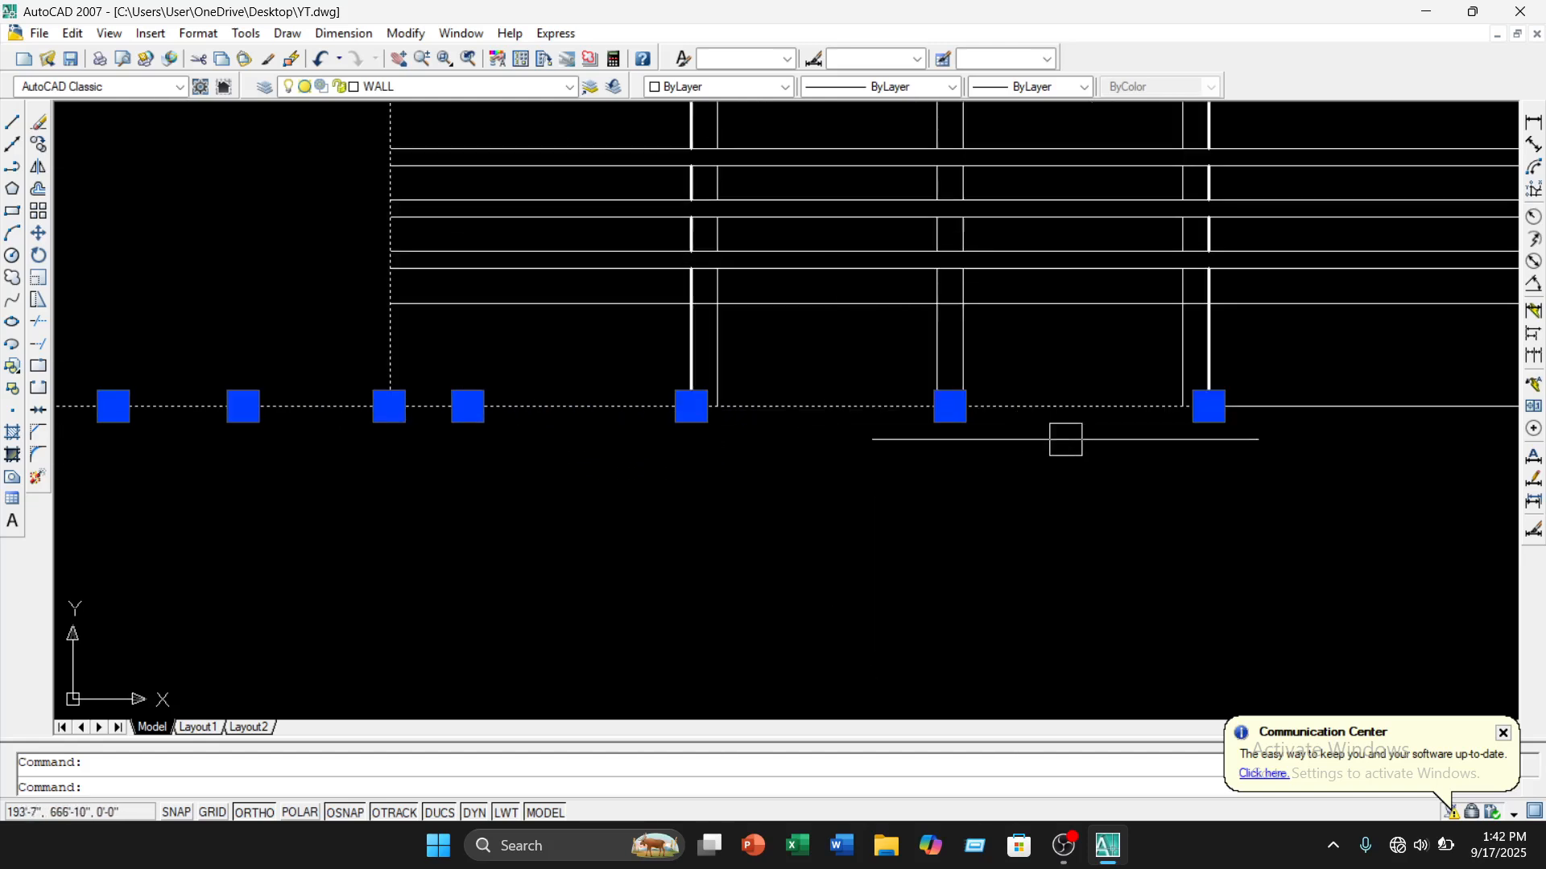
pyautogui.scroll(-5, 1065, 440)
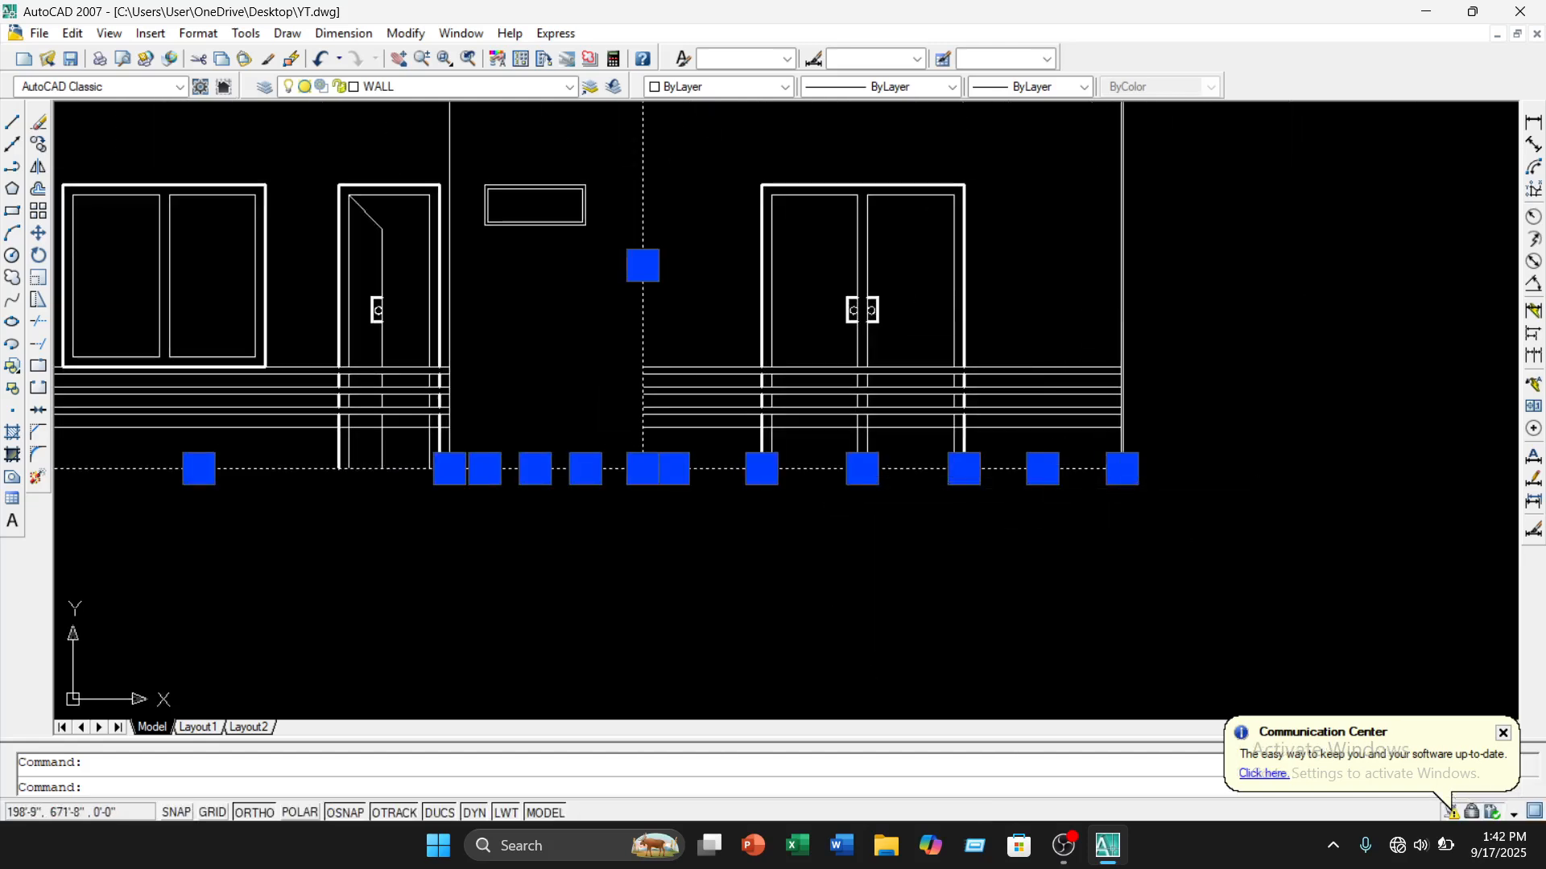
pyautogui.scroll(-2, 1121, 265)
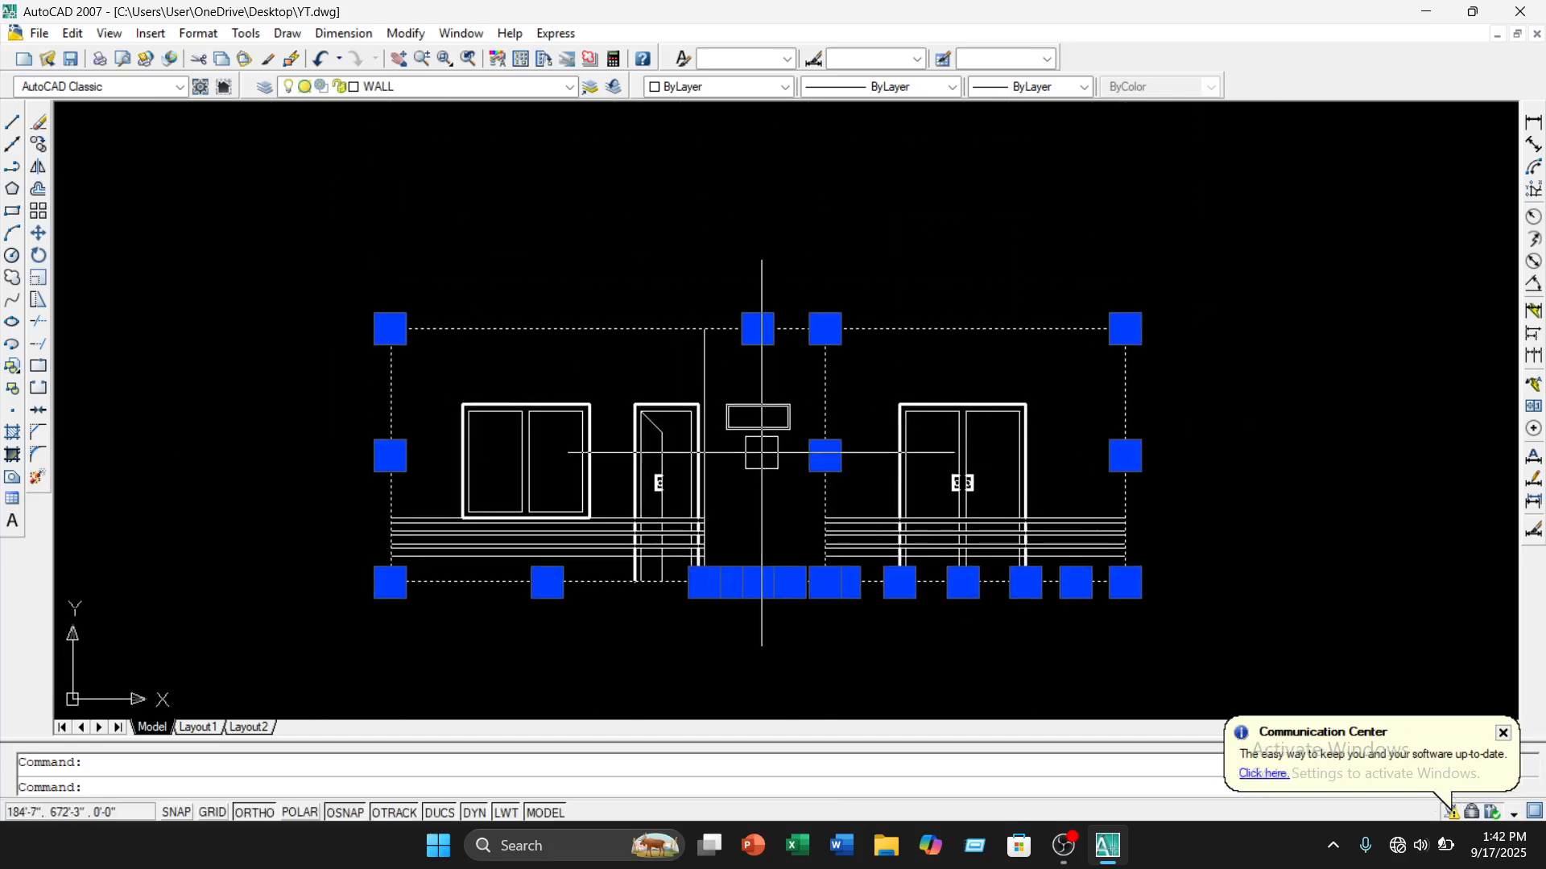
pyautogui.scroll(6, 760, 454)
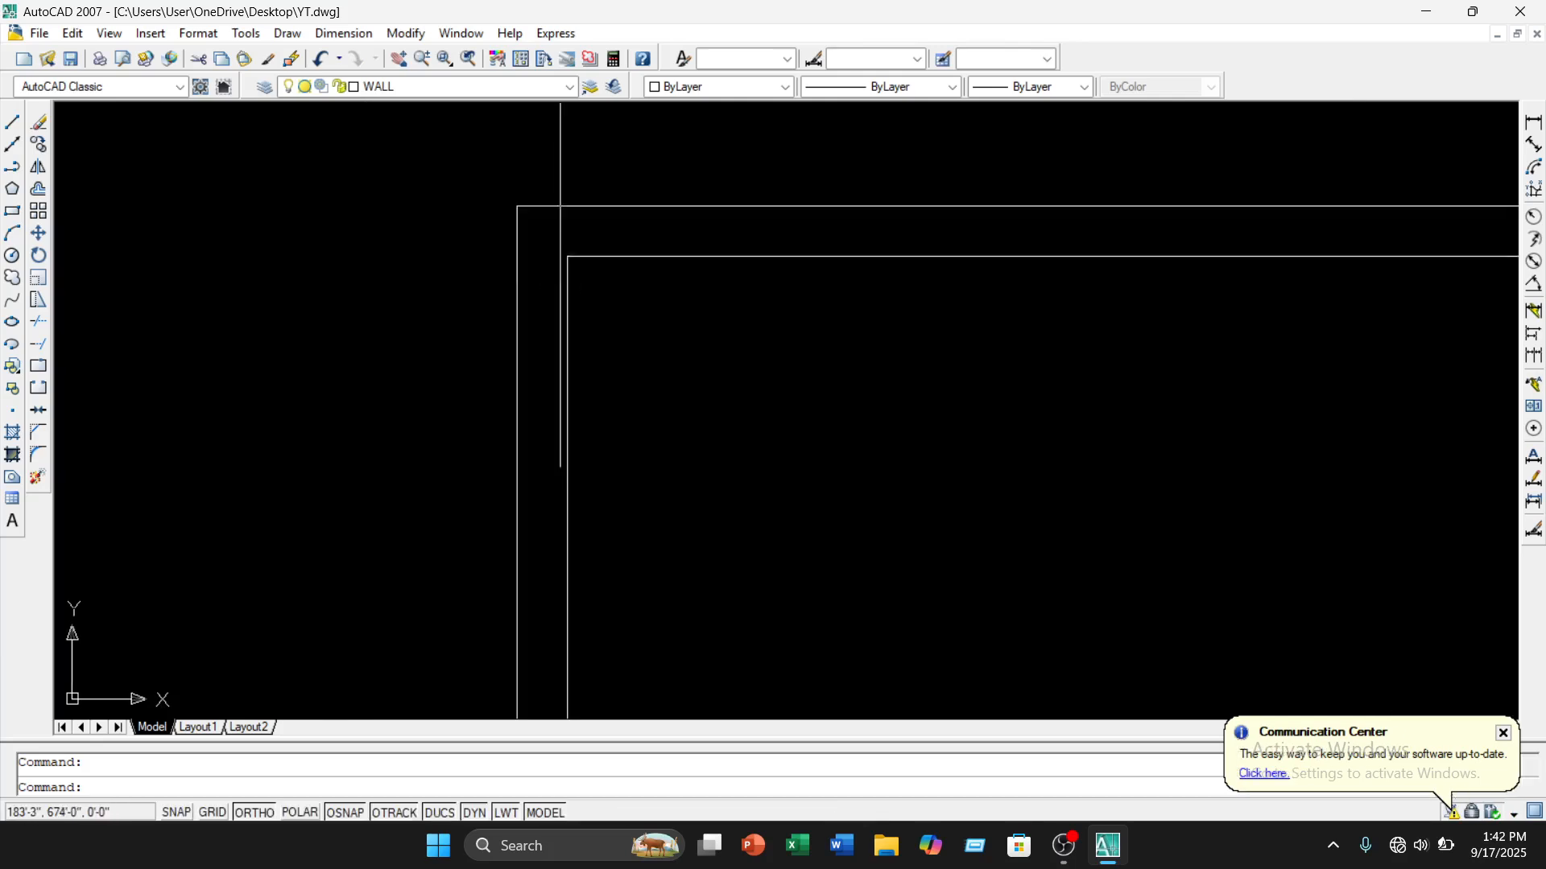
pyautogui.click(607, 142)
pyautogui.click(439, 254)
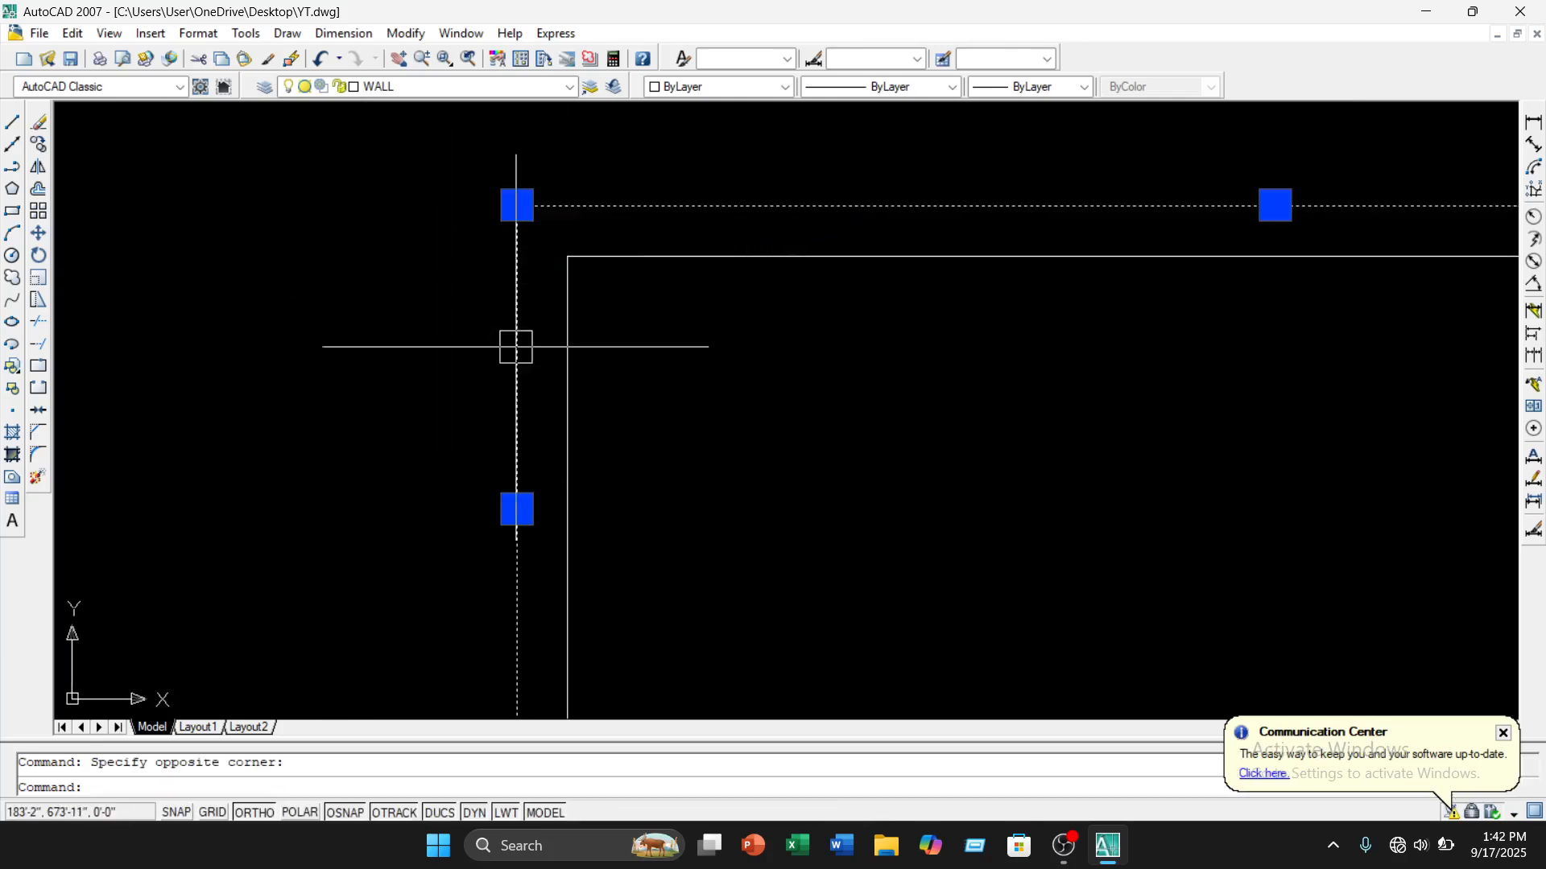
pyautogui.scroll(-4, 564, 387)
pyautogui.scroll(3, 980, 524)
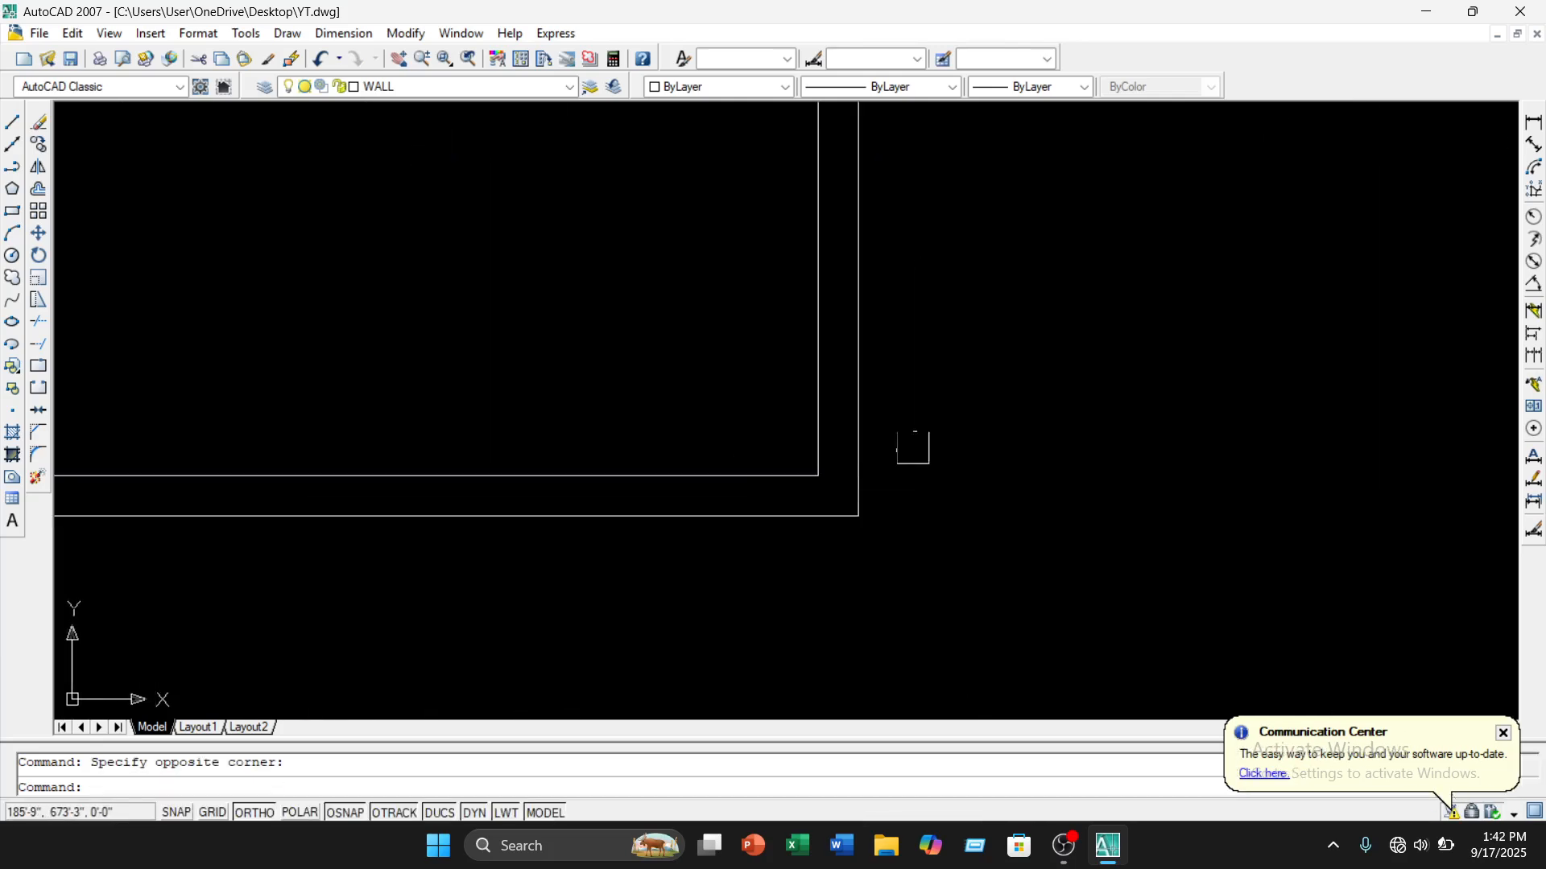
pyautogui.click(913, 447)
pyautogui.click(838, 578)
pyautogui.scroll(-3, 958, 521)
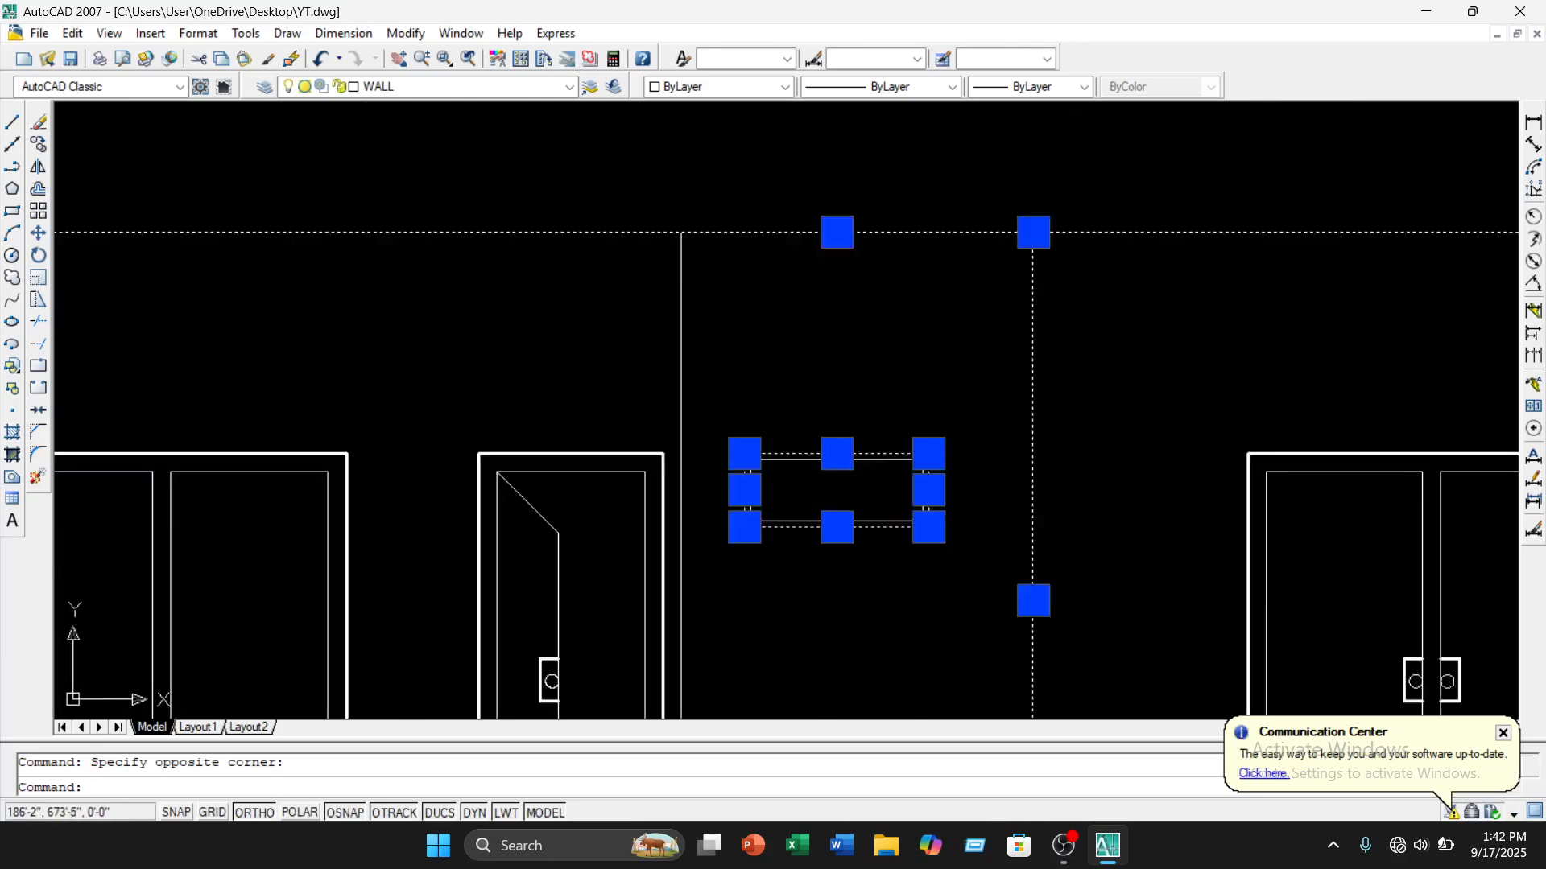
pyautogui.scroll(-3, 1068, 394)
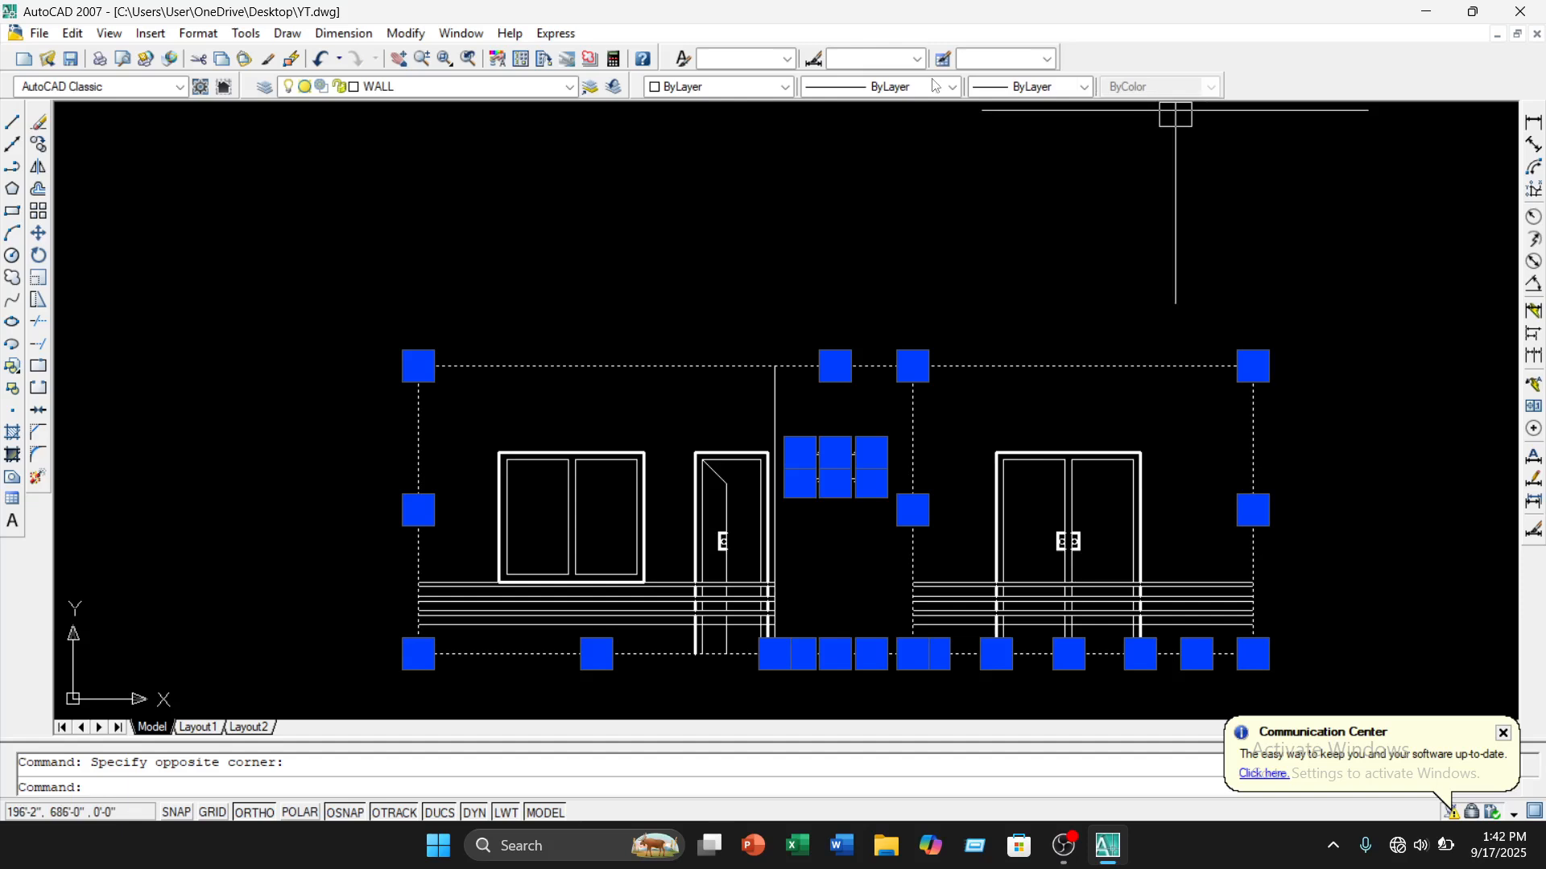
pyautogui.click(1083, 87)
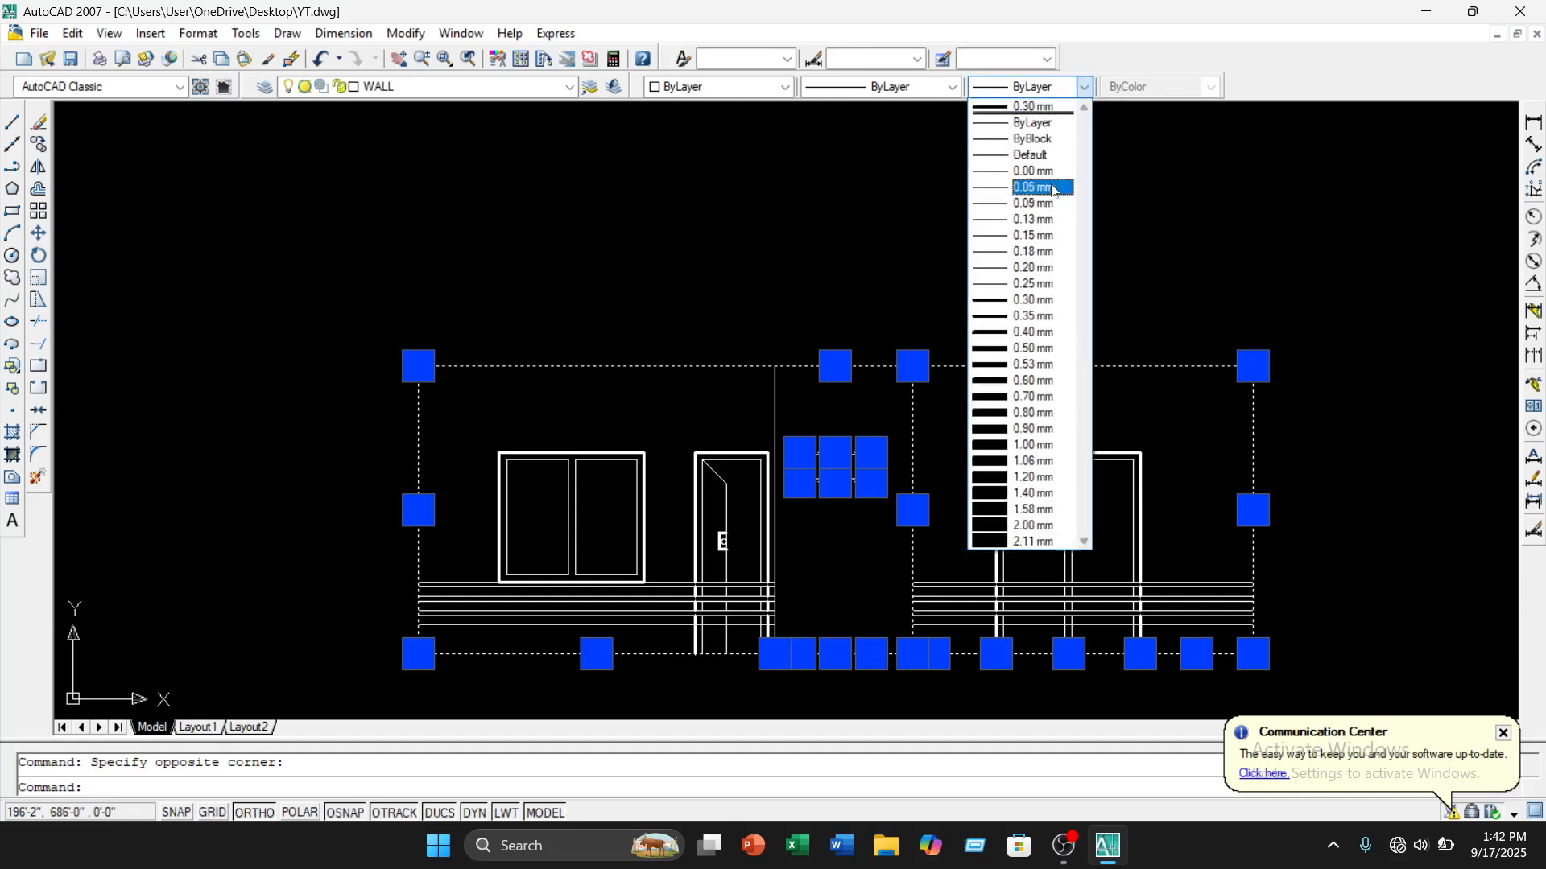
pyautogui.click(1027, 298)
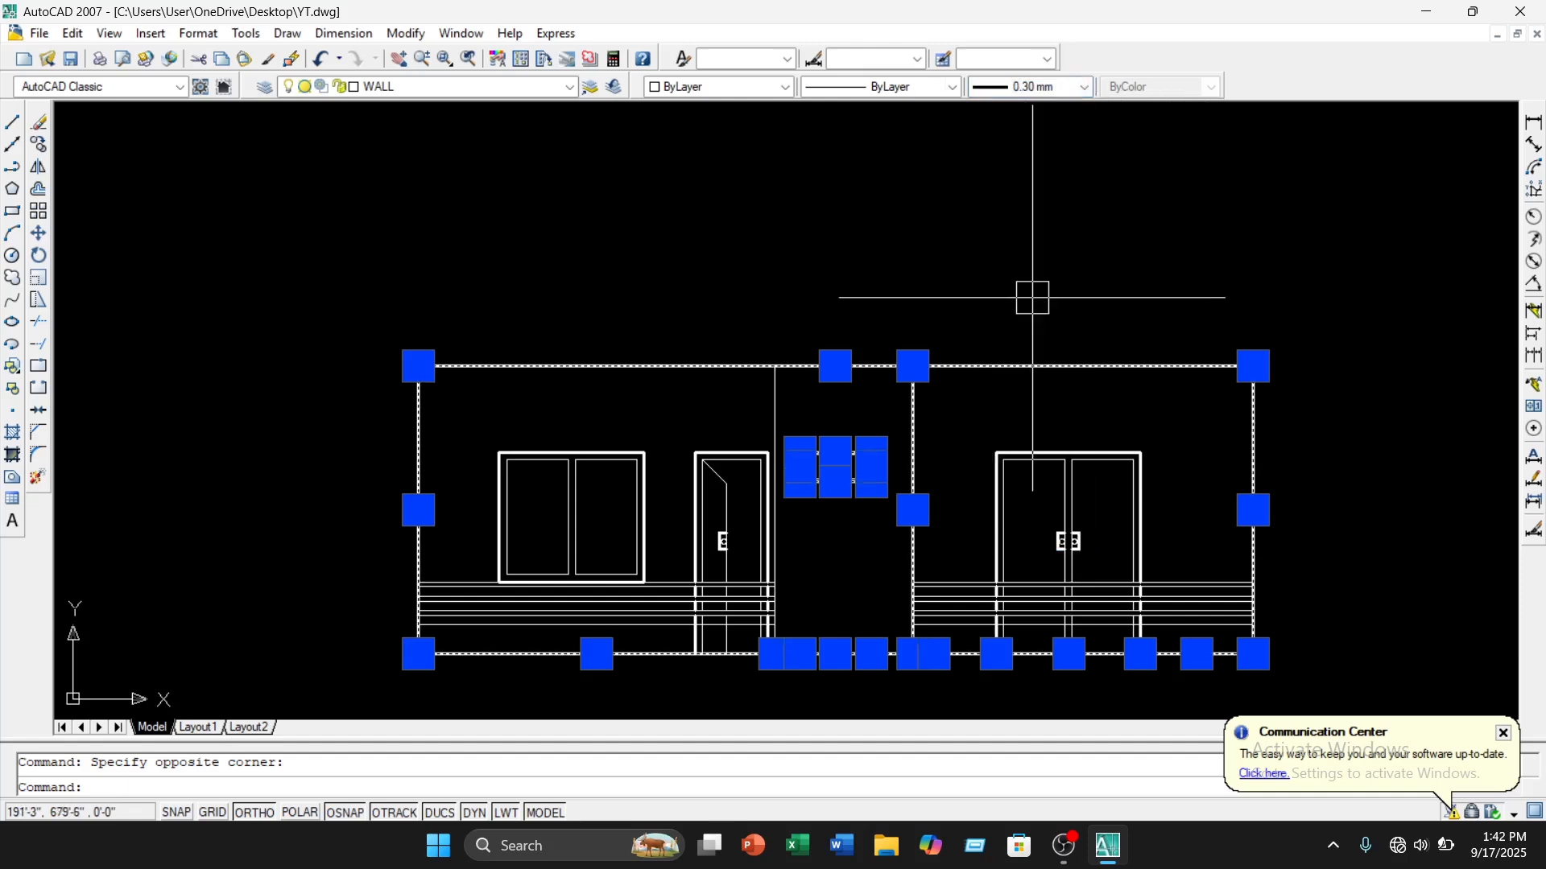
pyautogui.press('Escape')
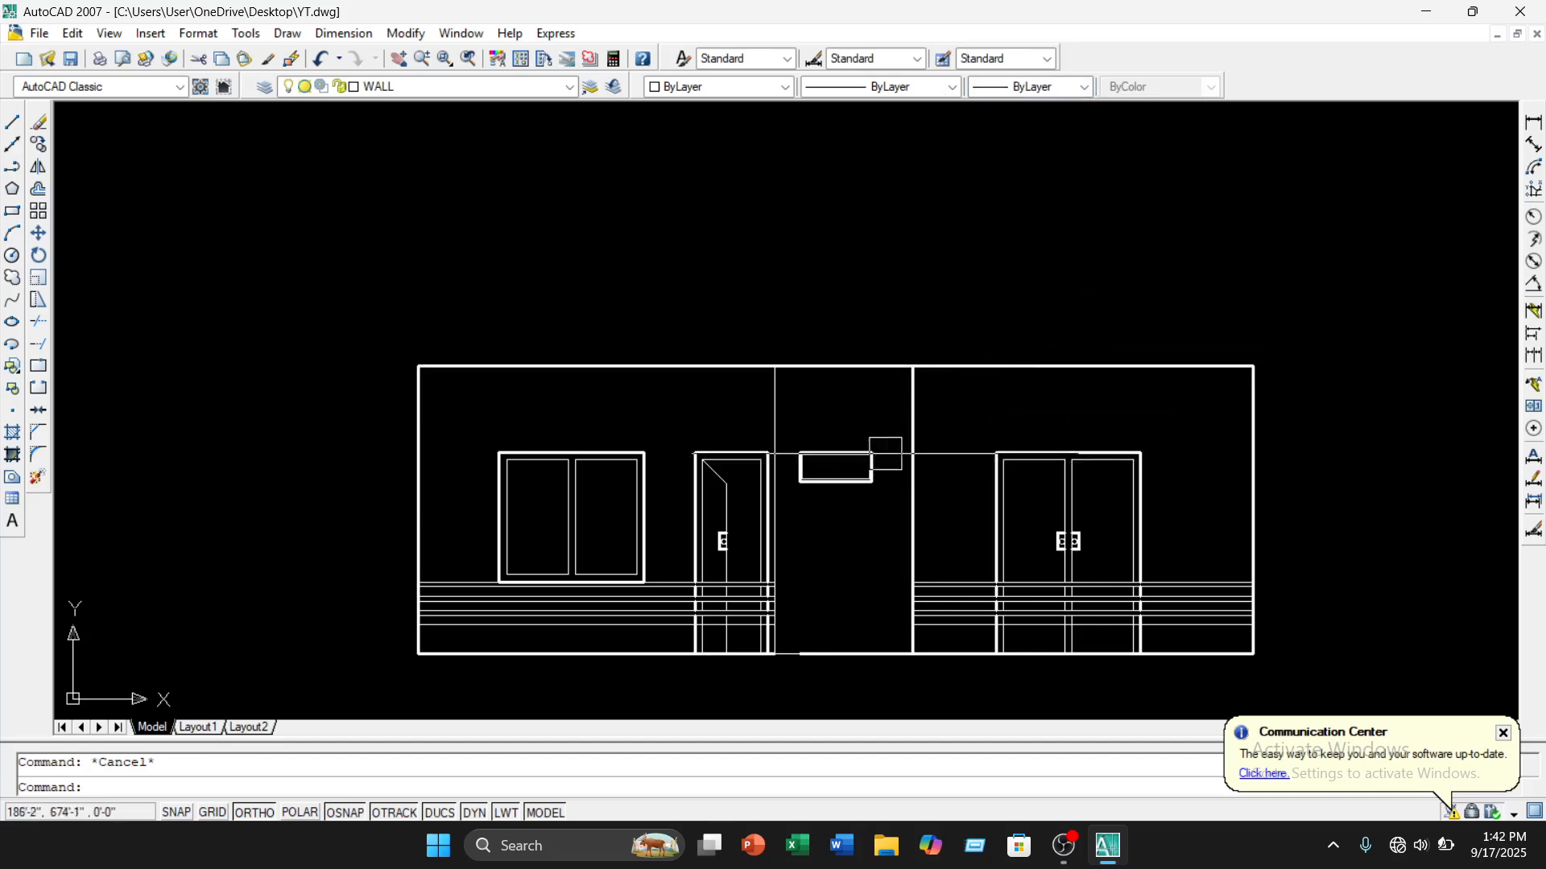
# Set the lineweight of the vertical dividing wall line beside the single door to 0.30 mm
pyautogui.scroll(3, 886, 454)
pyautogui.click(697, 372)
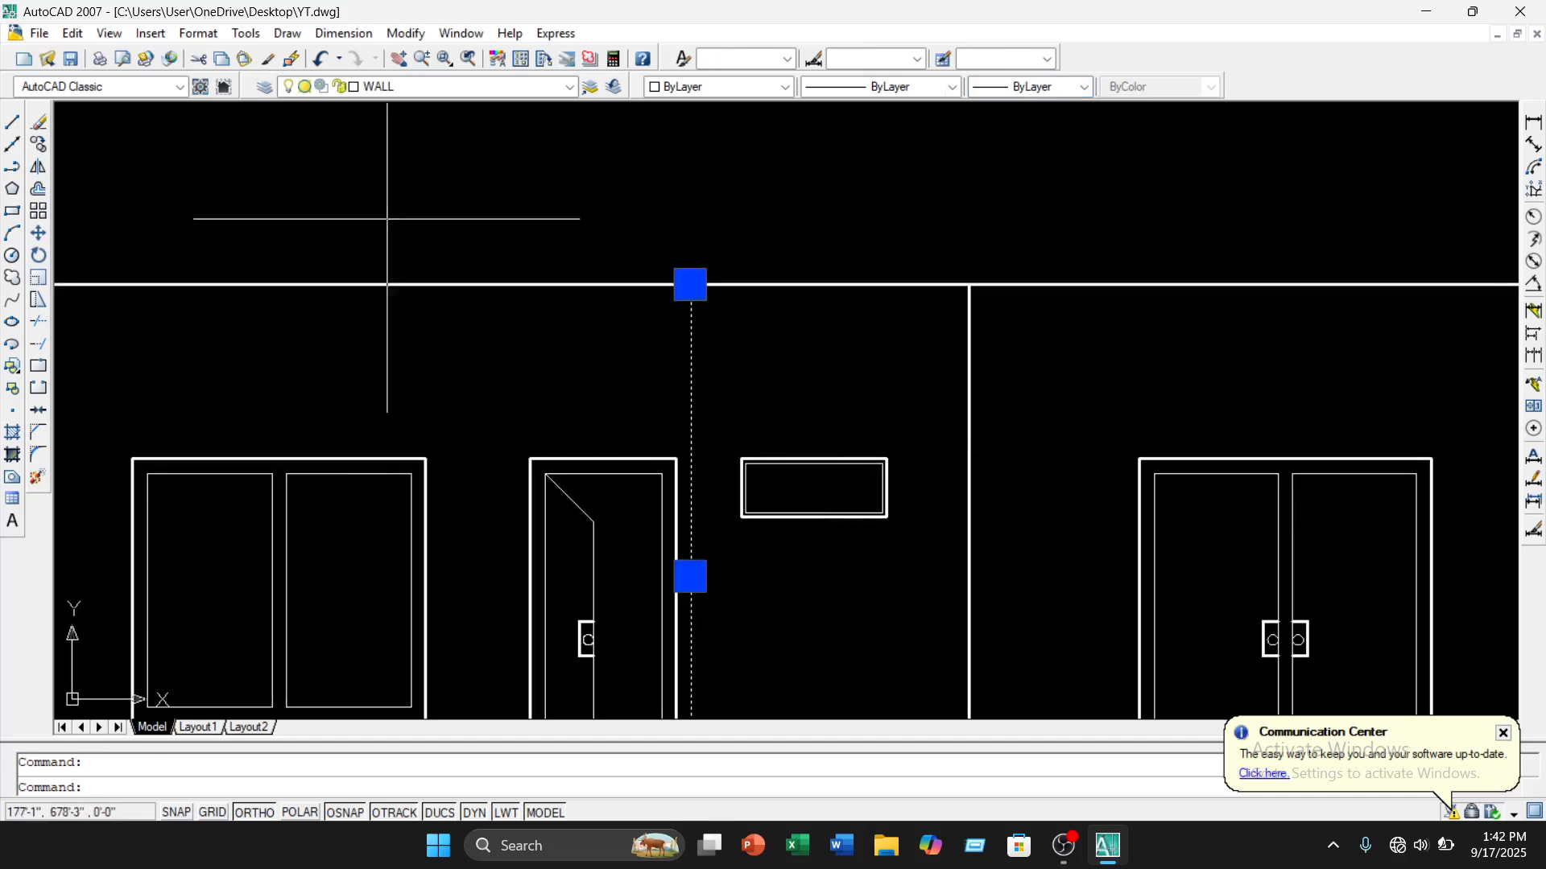
pyautogui.click(1083, 87)
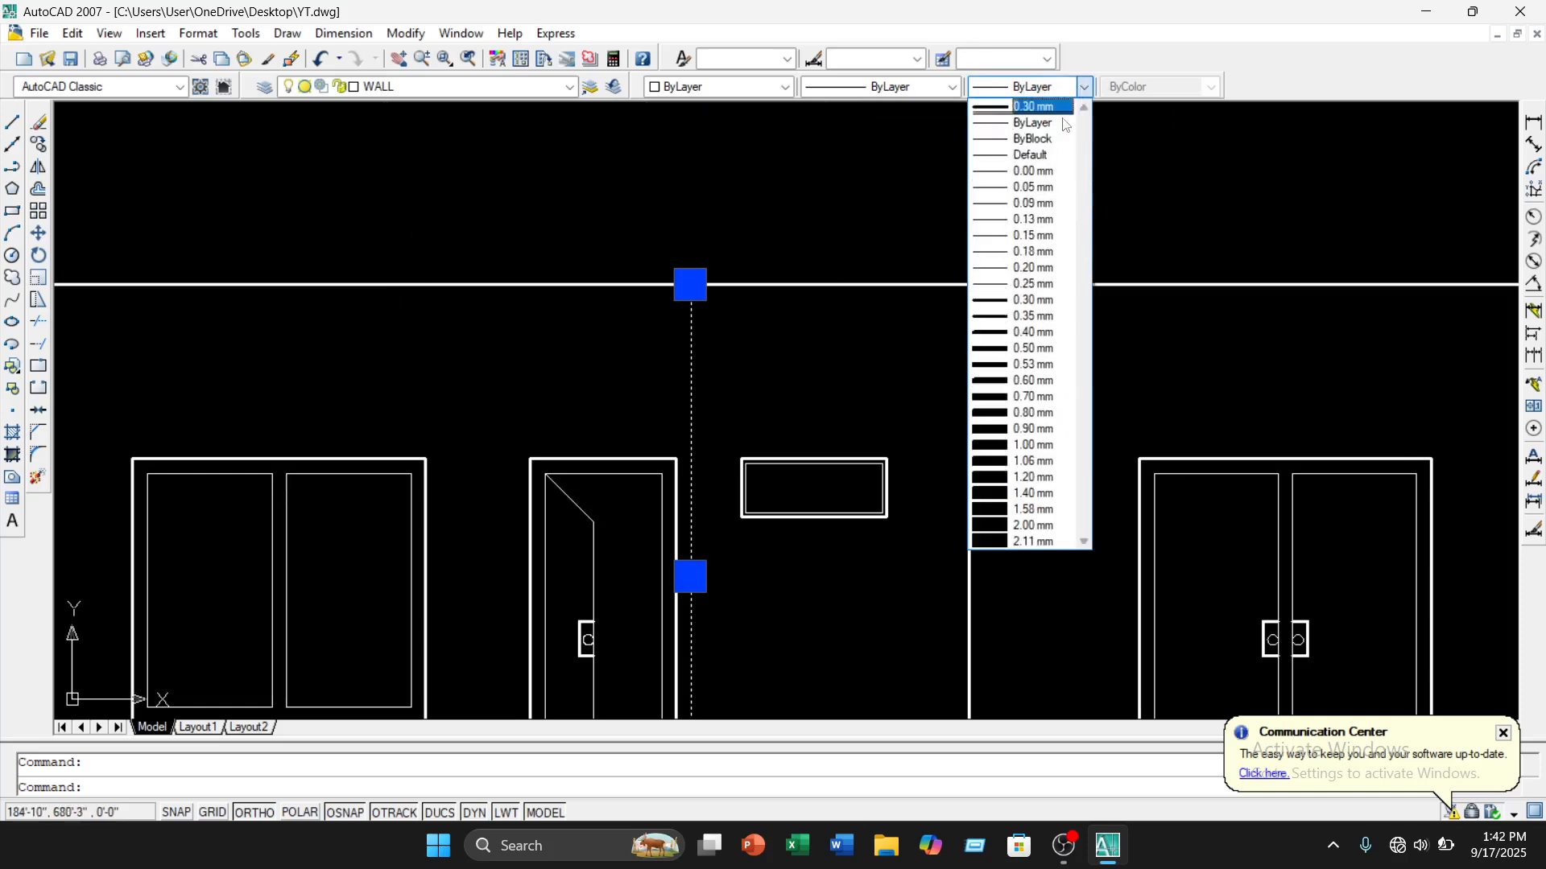
pyautogui.click(1047, 290)
pyautogui.press('Escape')
# Set the lineweight of the short ground line segment beside the left dividing wall, together with its neighbouring segment, to 0.30 mm
pyautogui.scroll(-5, 1114, 226)
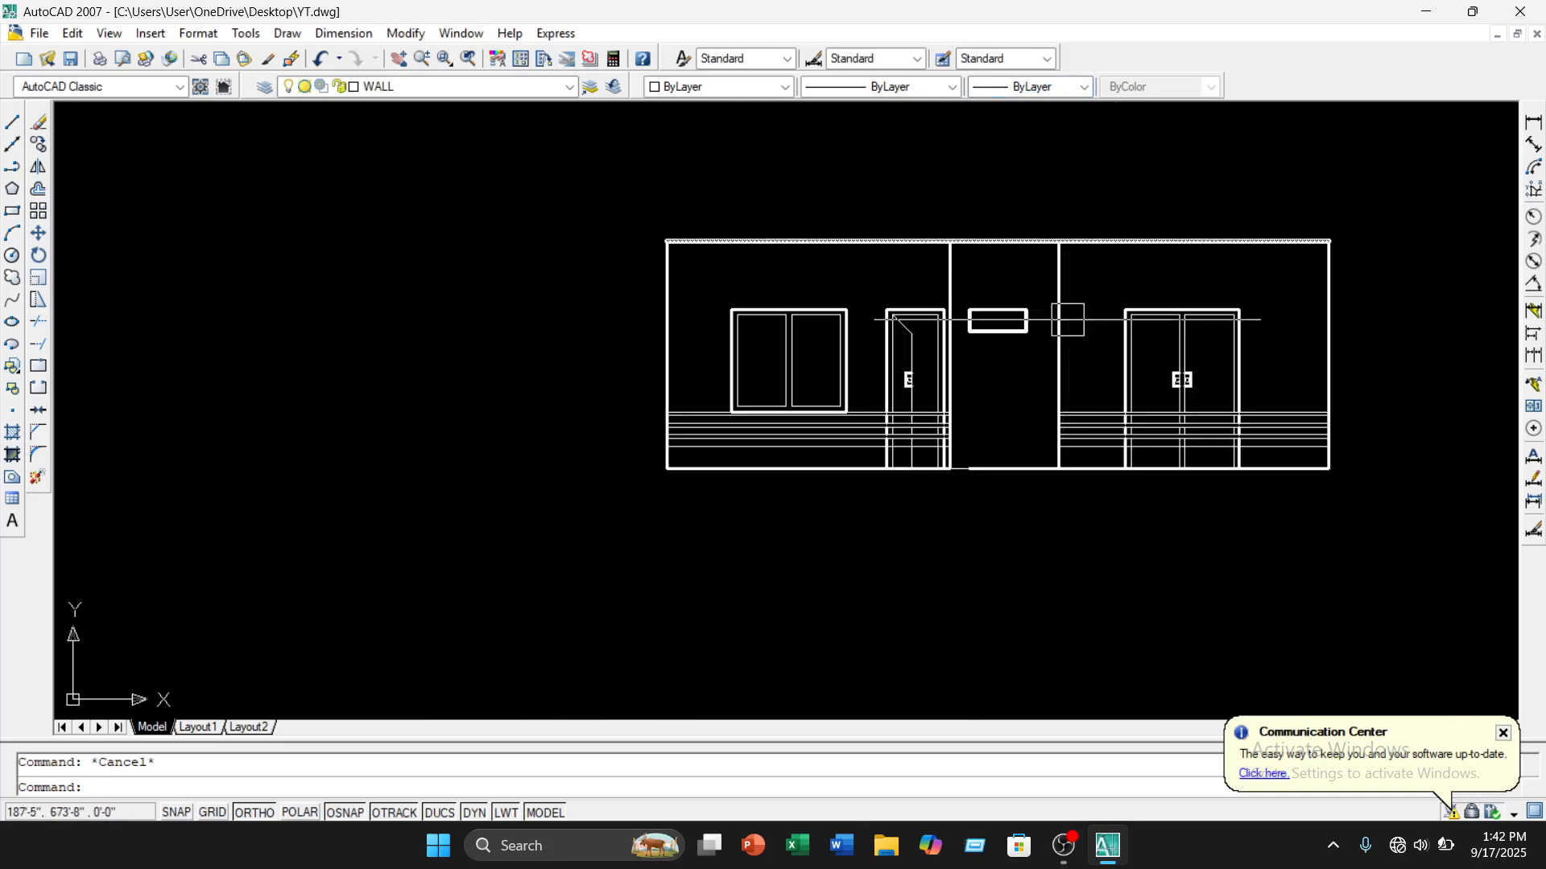
pyautogui.scroll(6, 1067, 320)
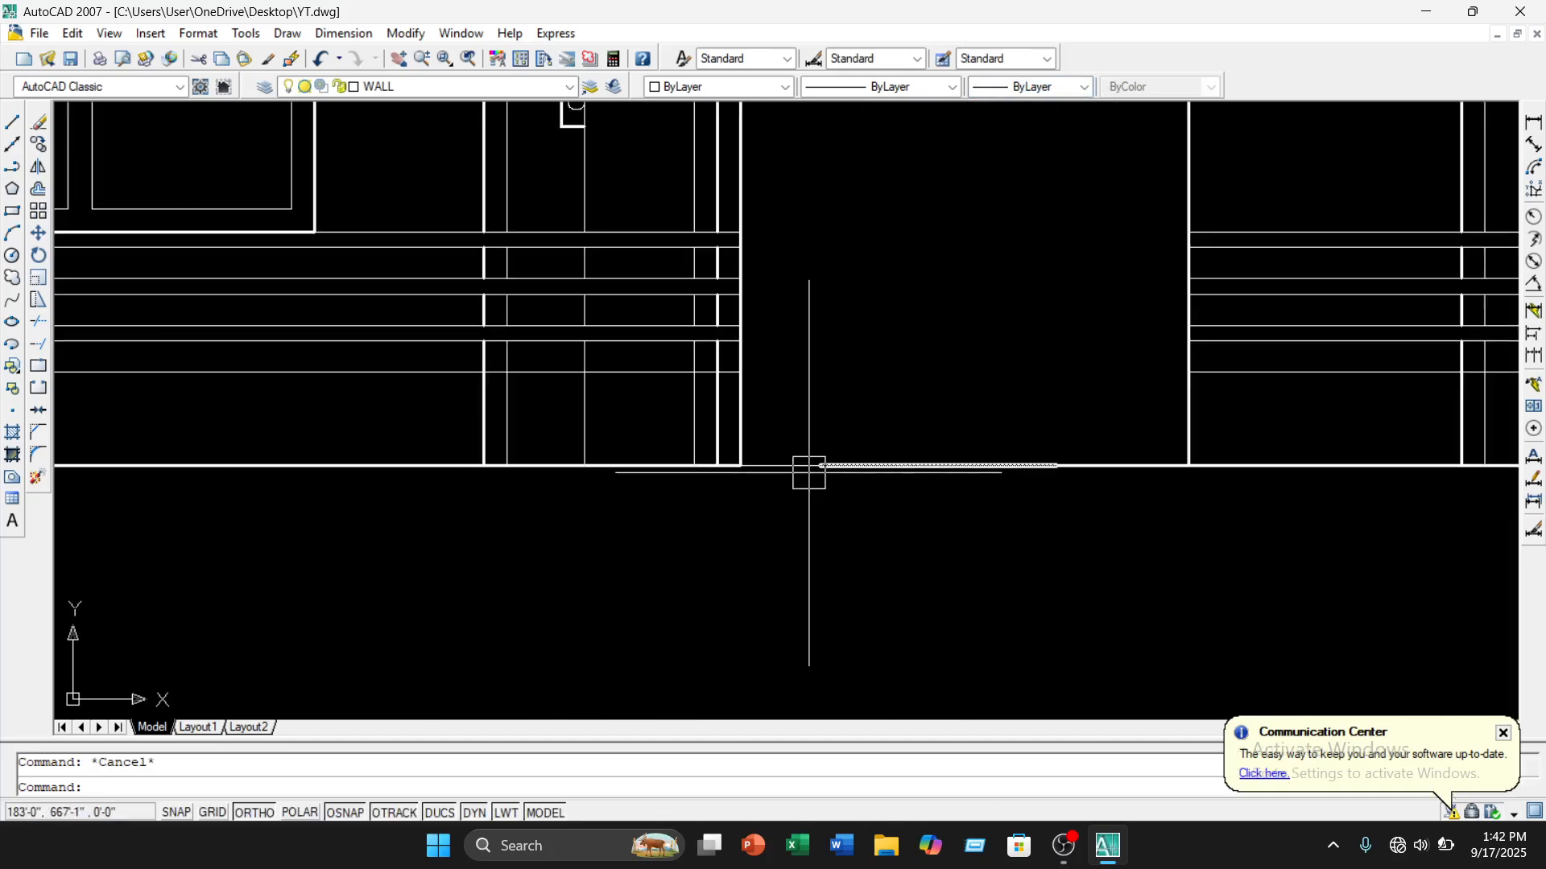
pyautogui.click(809, 472)
pyautogui.click(790, 471)
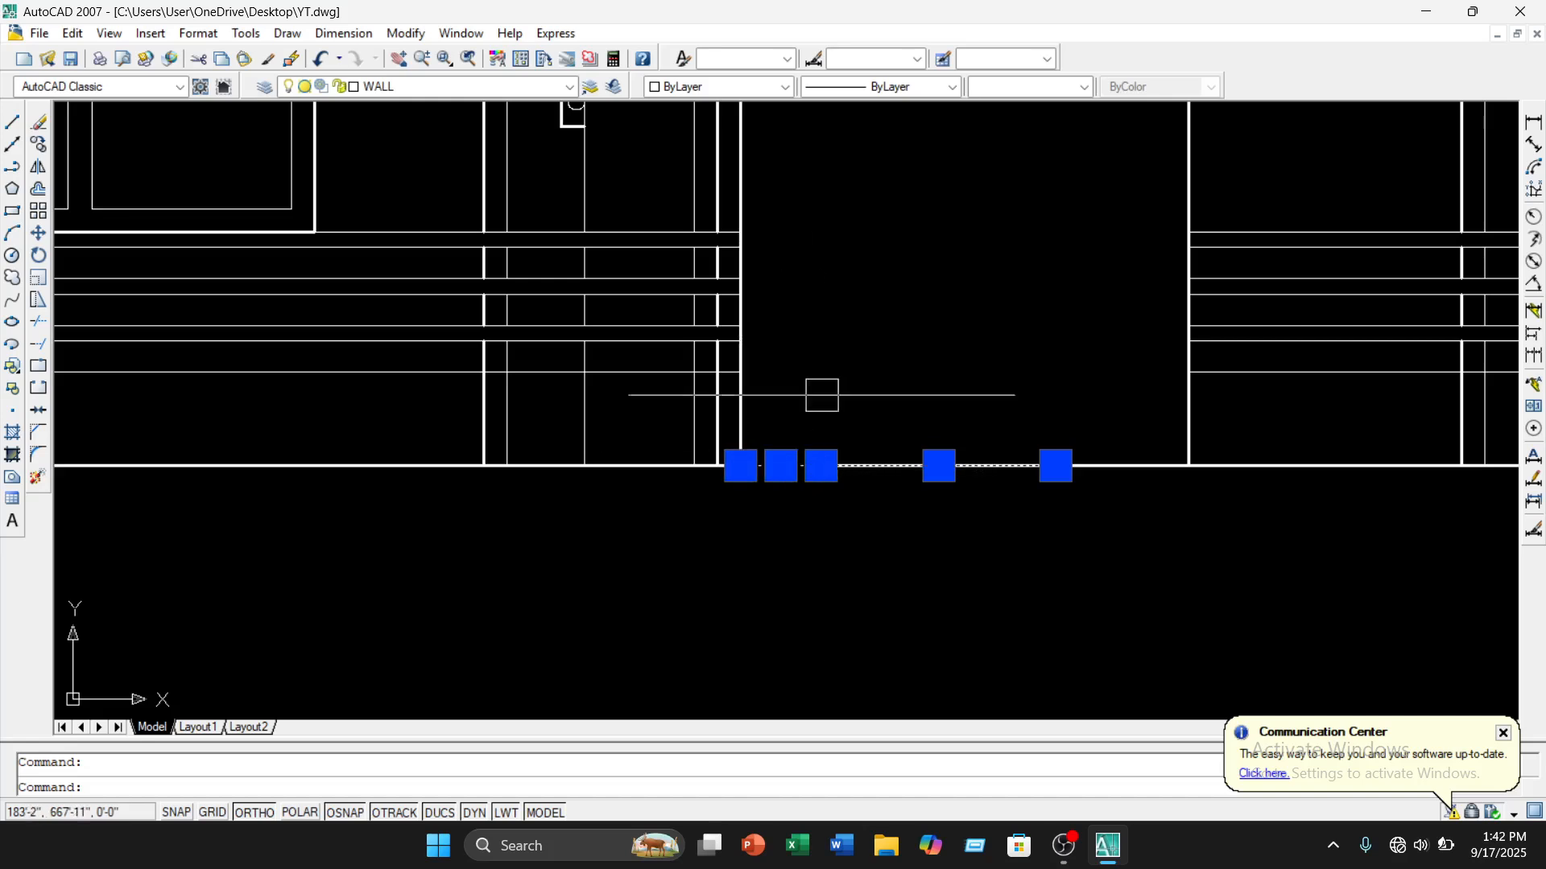
pyautogui.click(1083, 89)
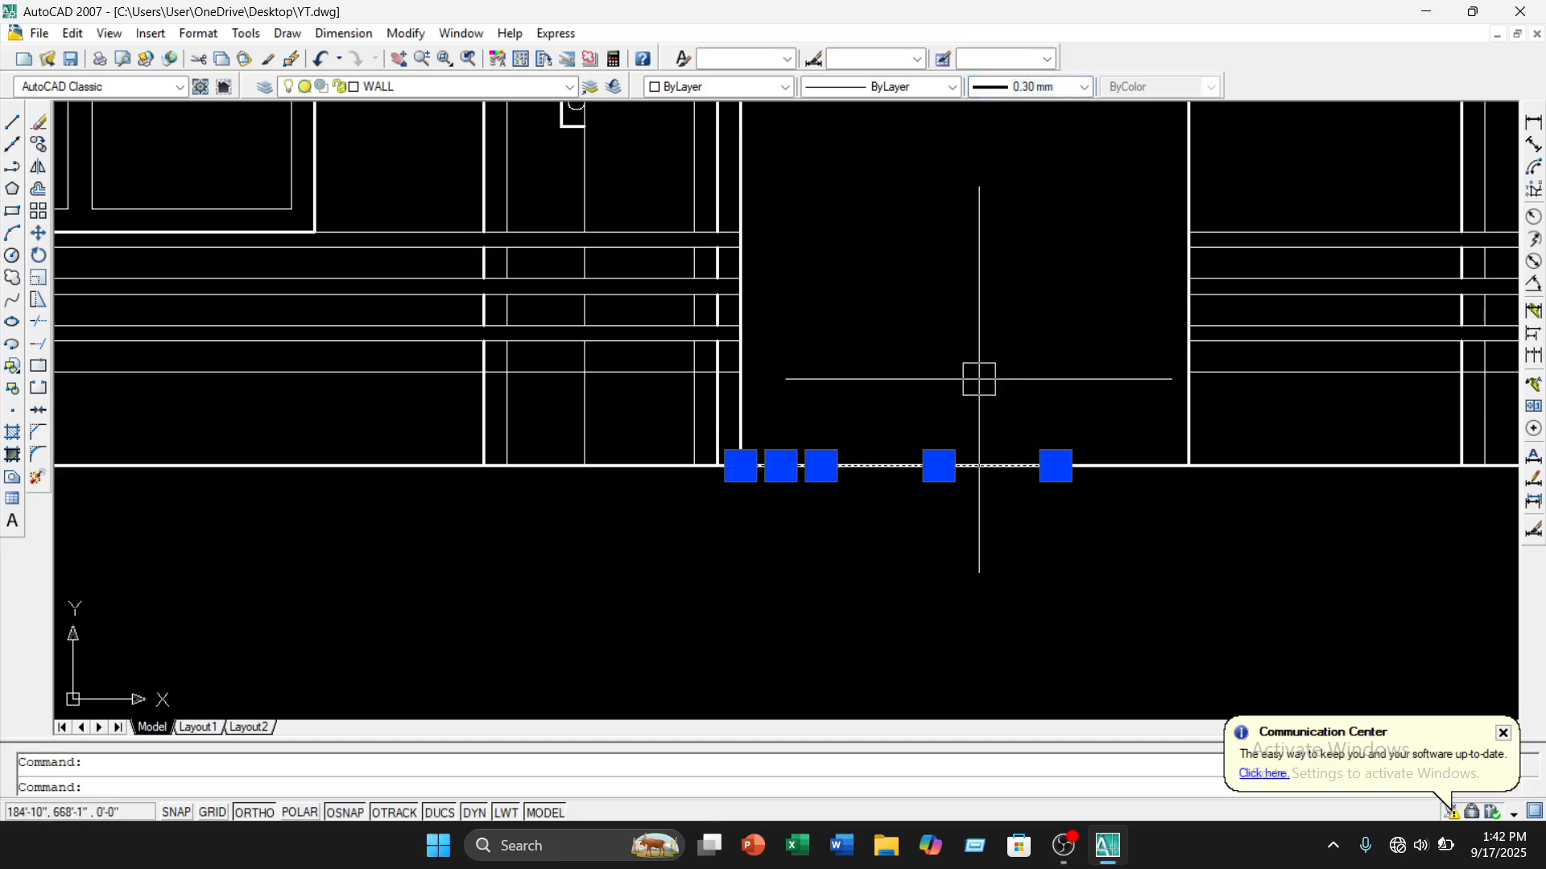
pyautogui.press('Escape')
# Examine the elevation's heavier outline and the area where the single door meets the railing lines and ground line
pyautogui.scroll(-3, 953, 386)
pyautogui.moveTo(941, 407); pyautogui.dragTo(791, 542, button='middle')
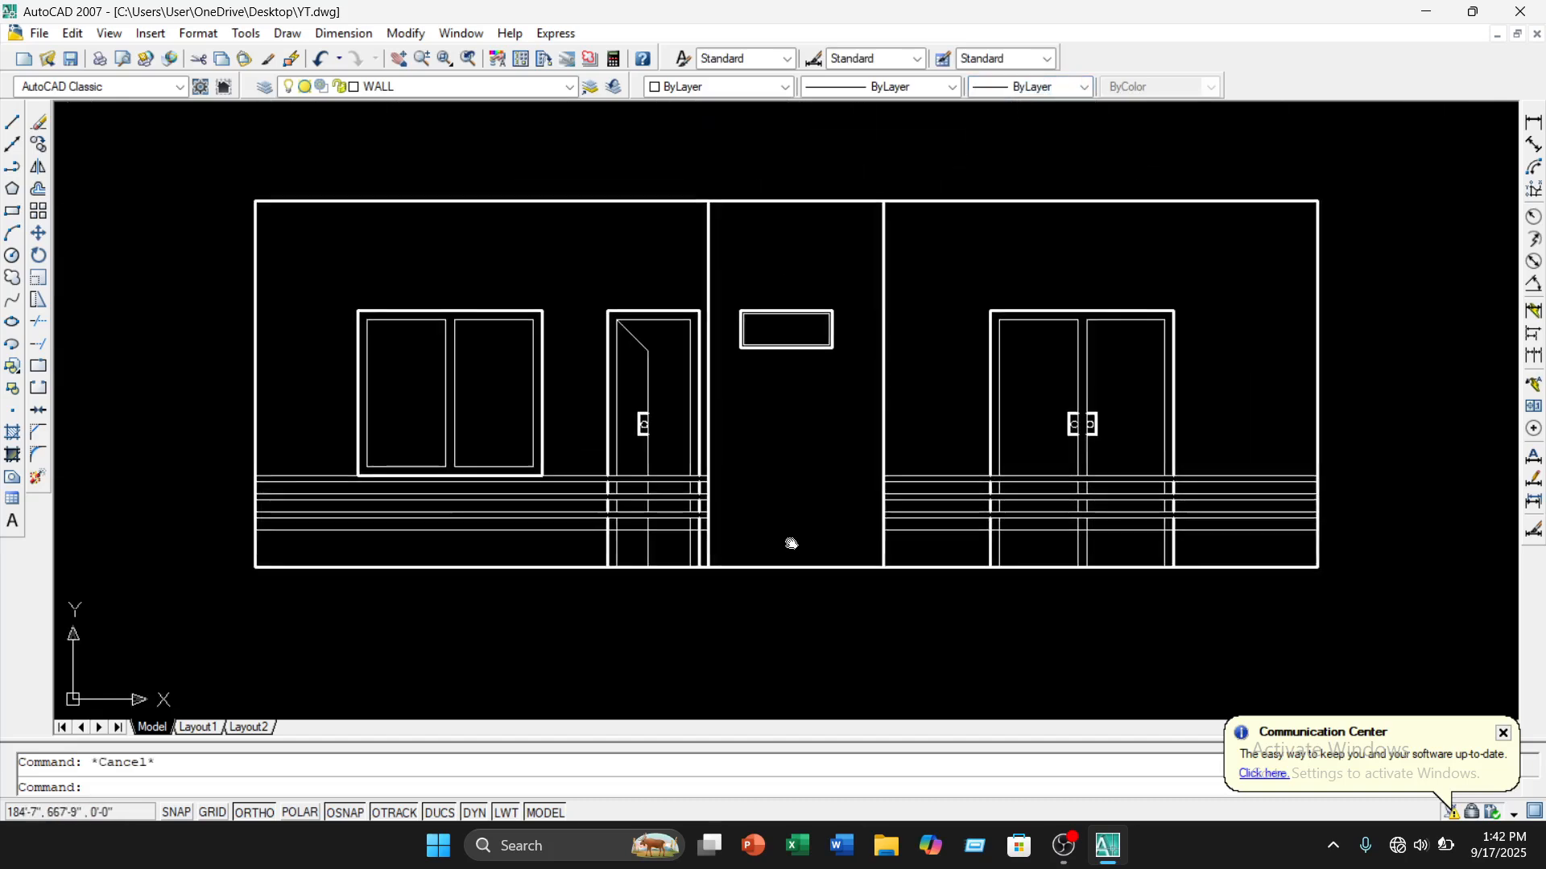
pyautogui.scroll(-2, 790, 541)
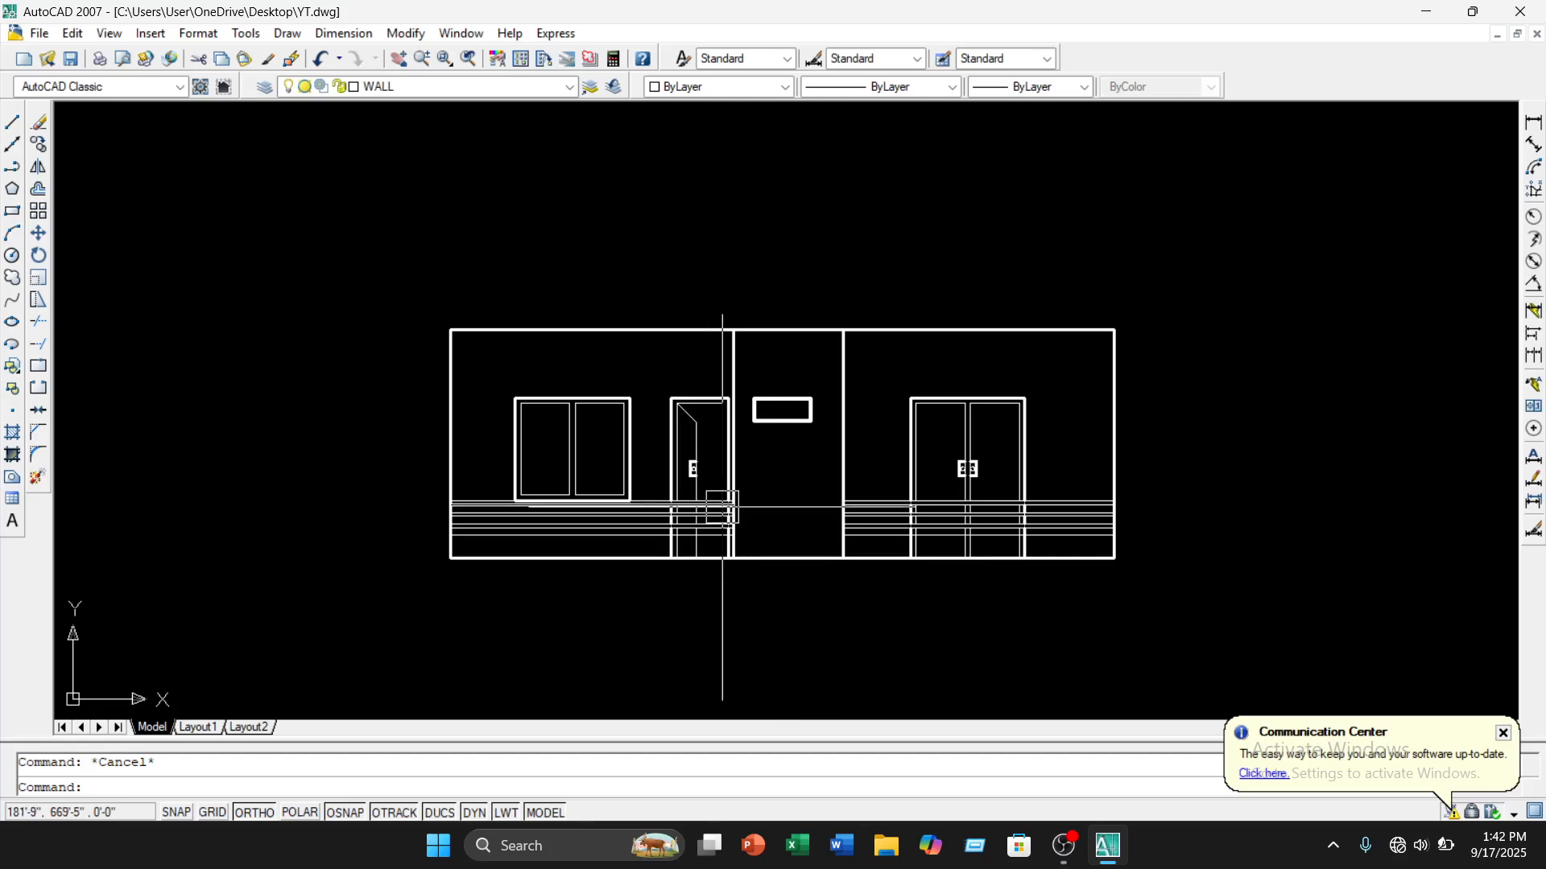
pyautogui.scroll(2, 665, 579)
pyautogui.scroll(2, 665, 584)
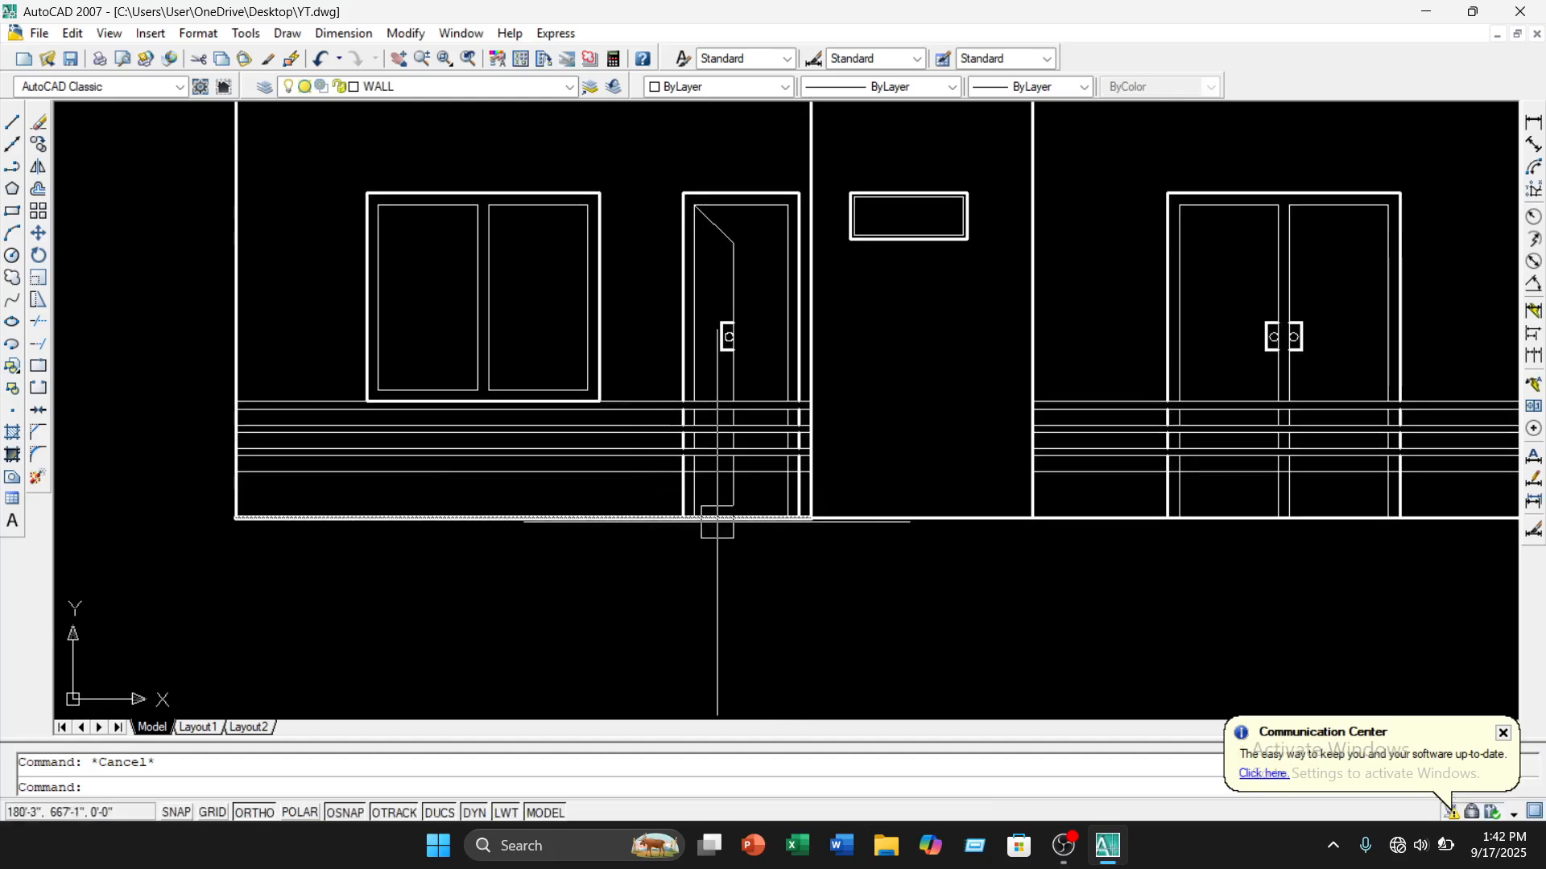
pyautogui.scroll(3, 762, 528)
pyautogui.scroll(-2, 762, 528)
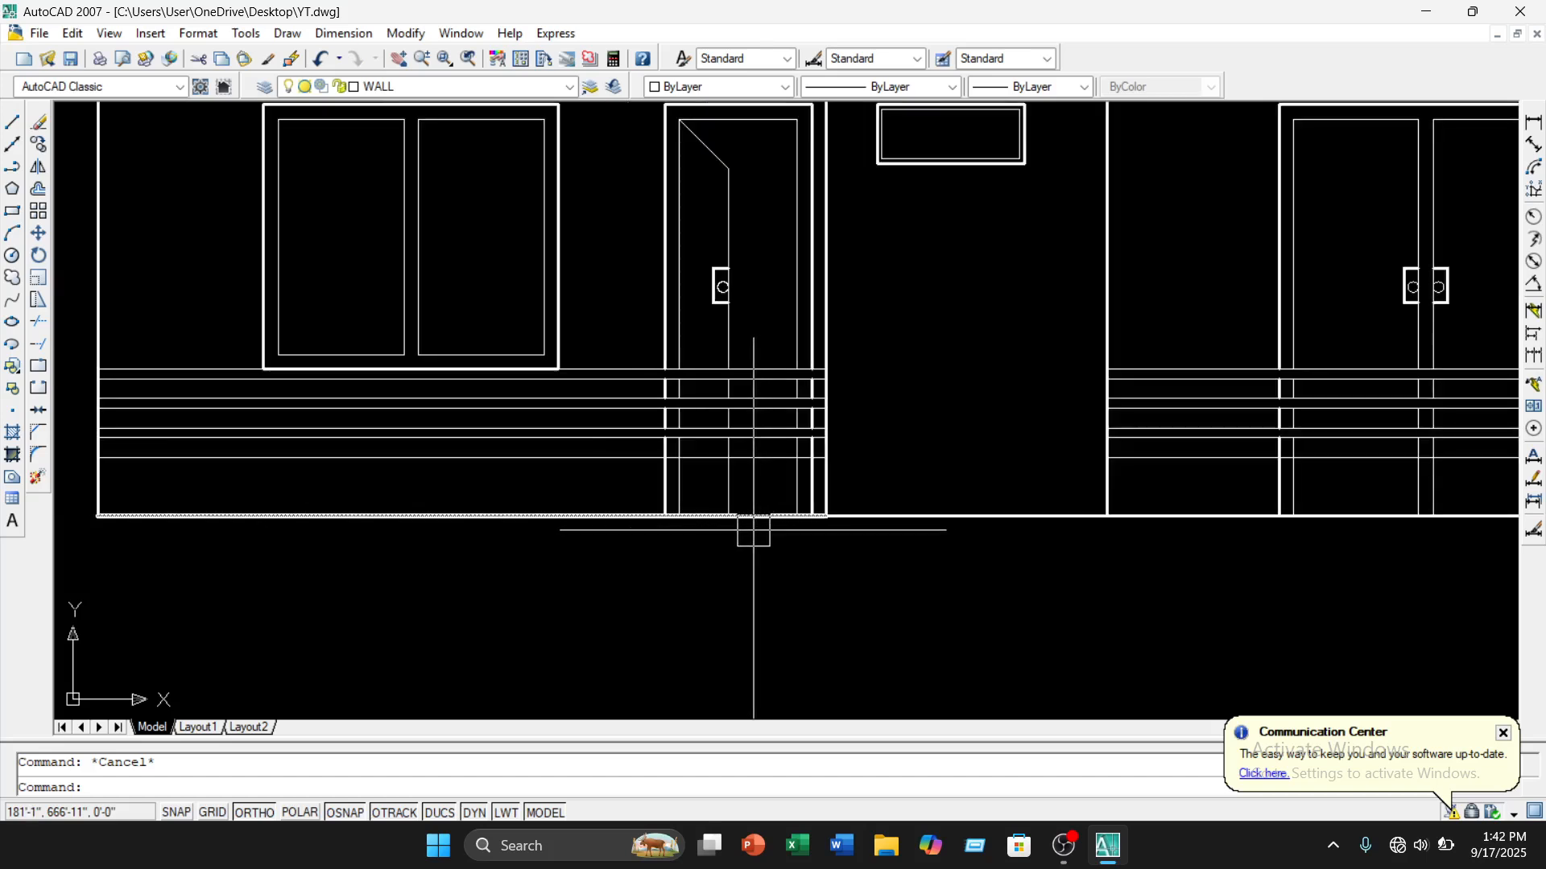
pyautogui.scroll(-1, 586, 509)
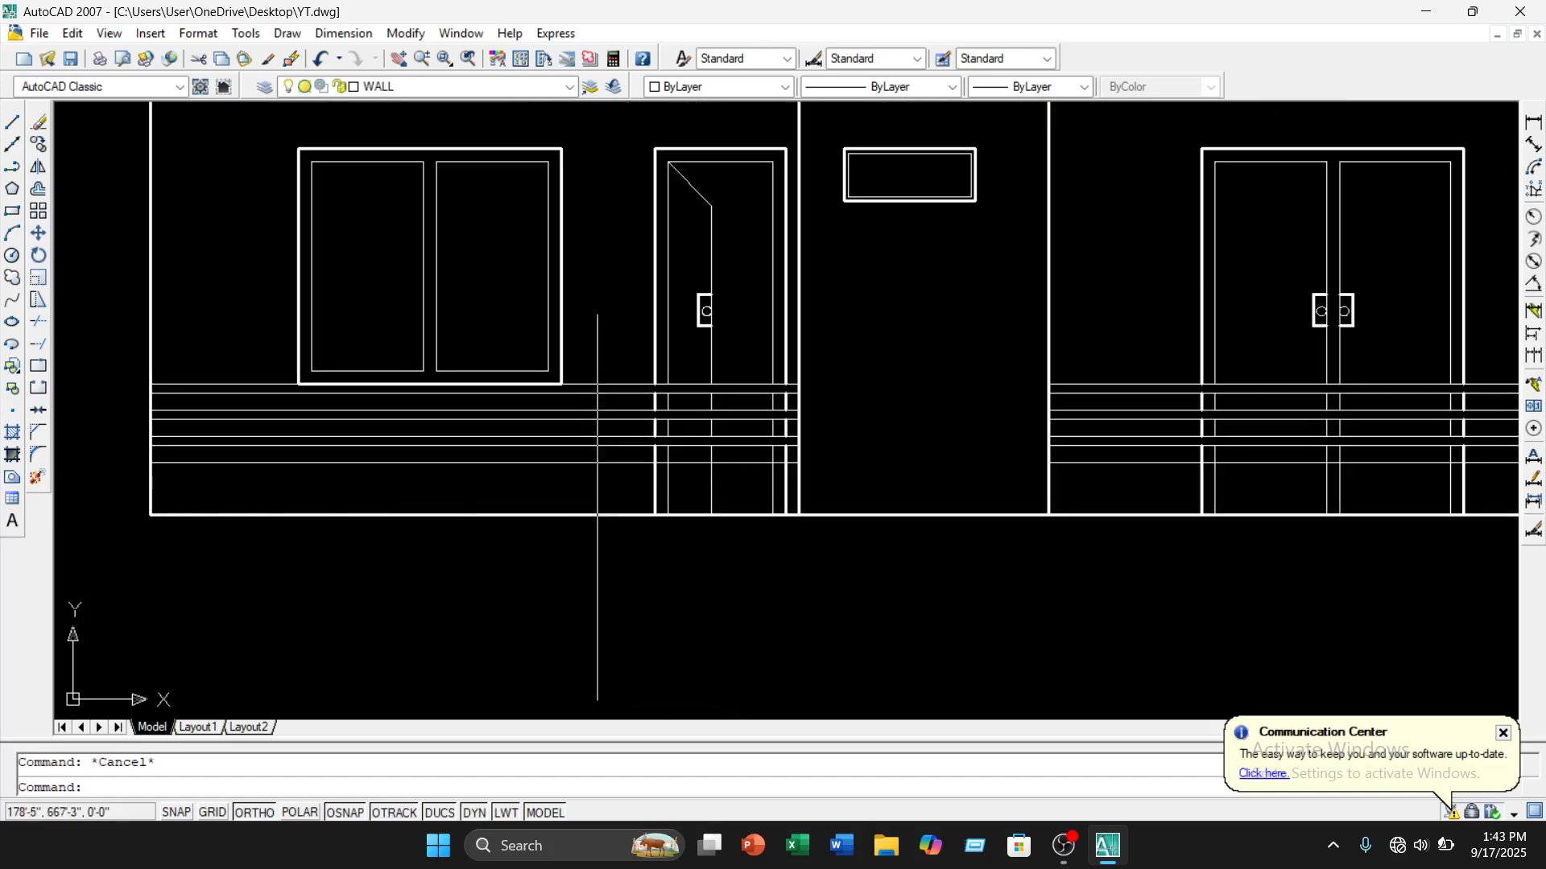
pyautogui.moveTo(720, 503); pyautogui.dragTo(658, 495, button='middle')
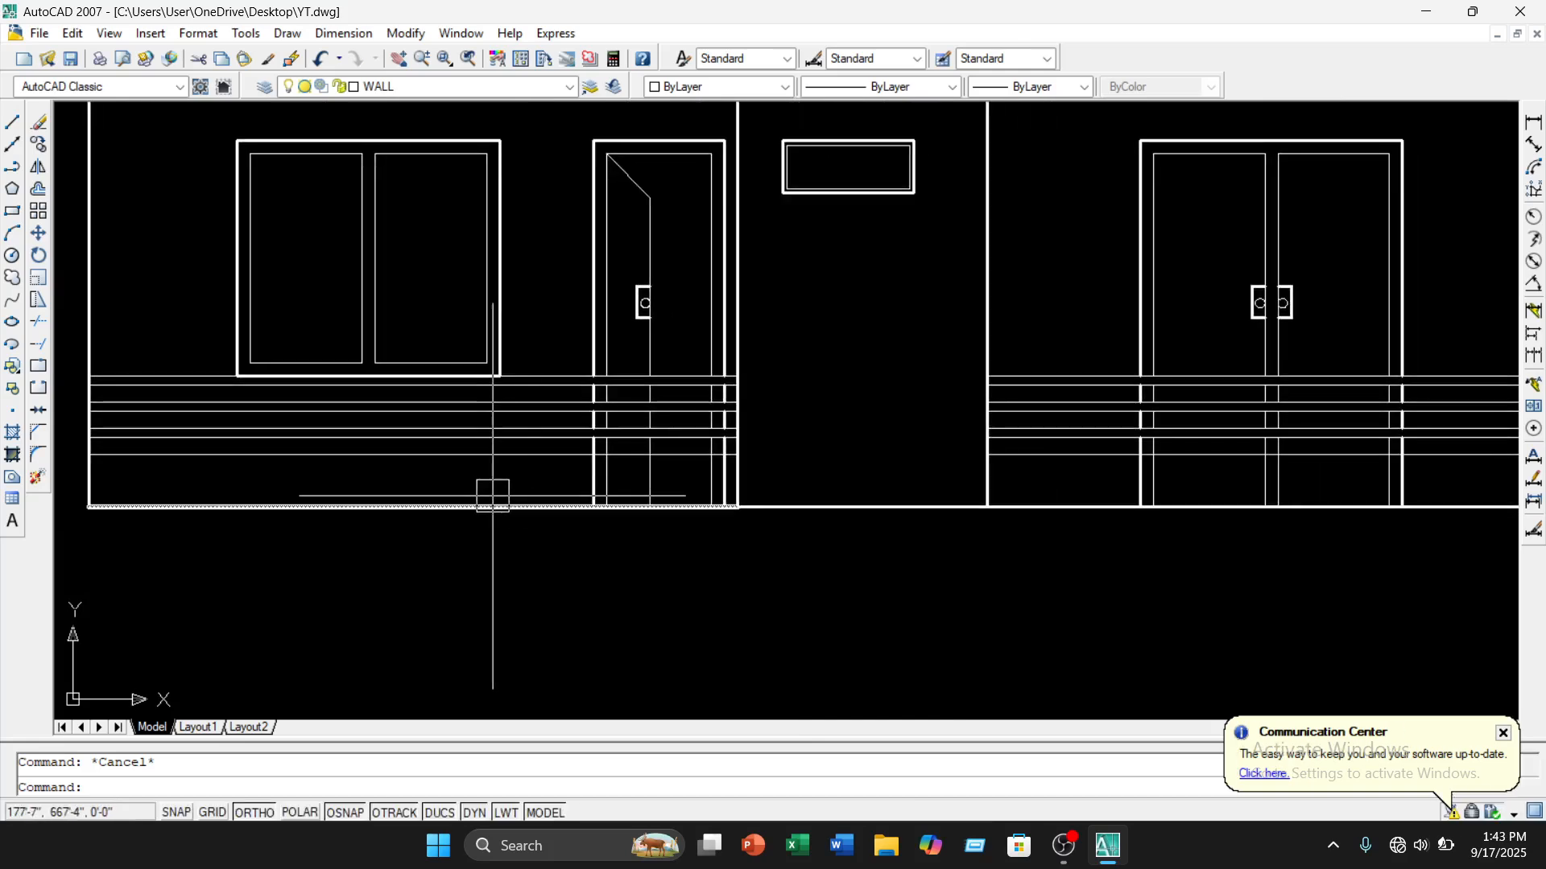
pyautogui.moveTo(489, 498); pyautogui.dragTo(432, 507, button='middle')
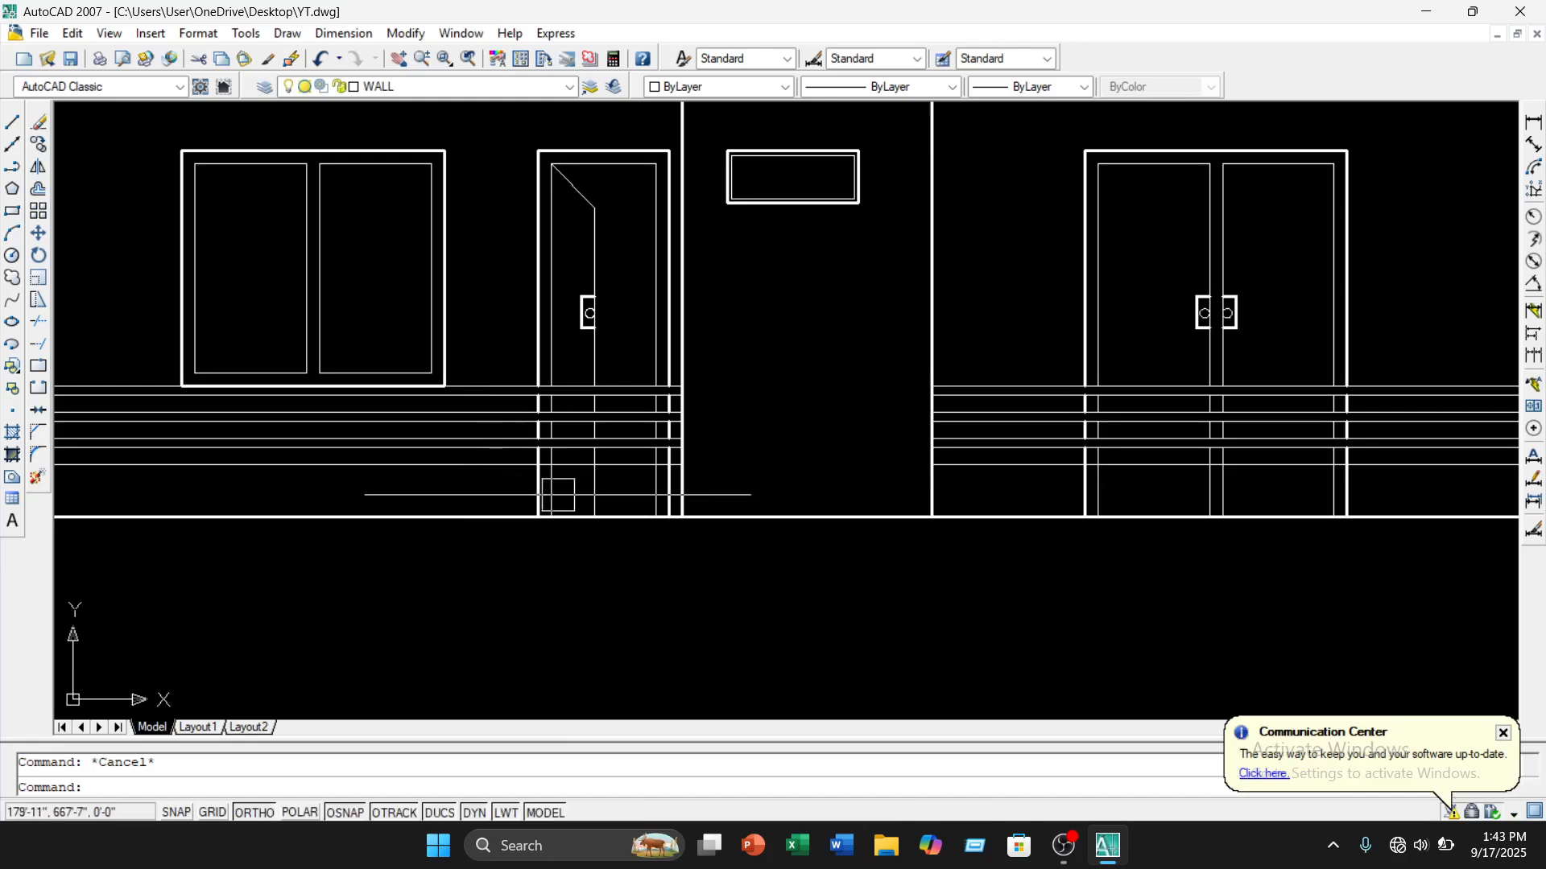
pyautogui.scroll(3, 560, 508)
pyautogui.scroll(-4, 563, 515)
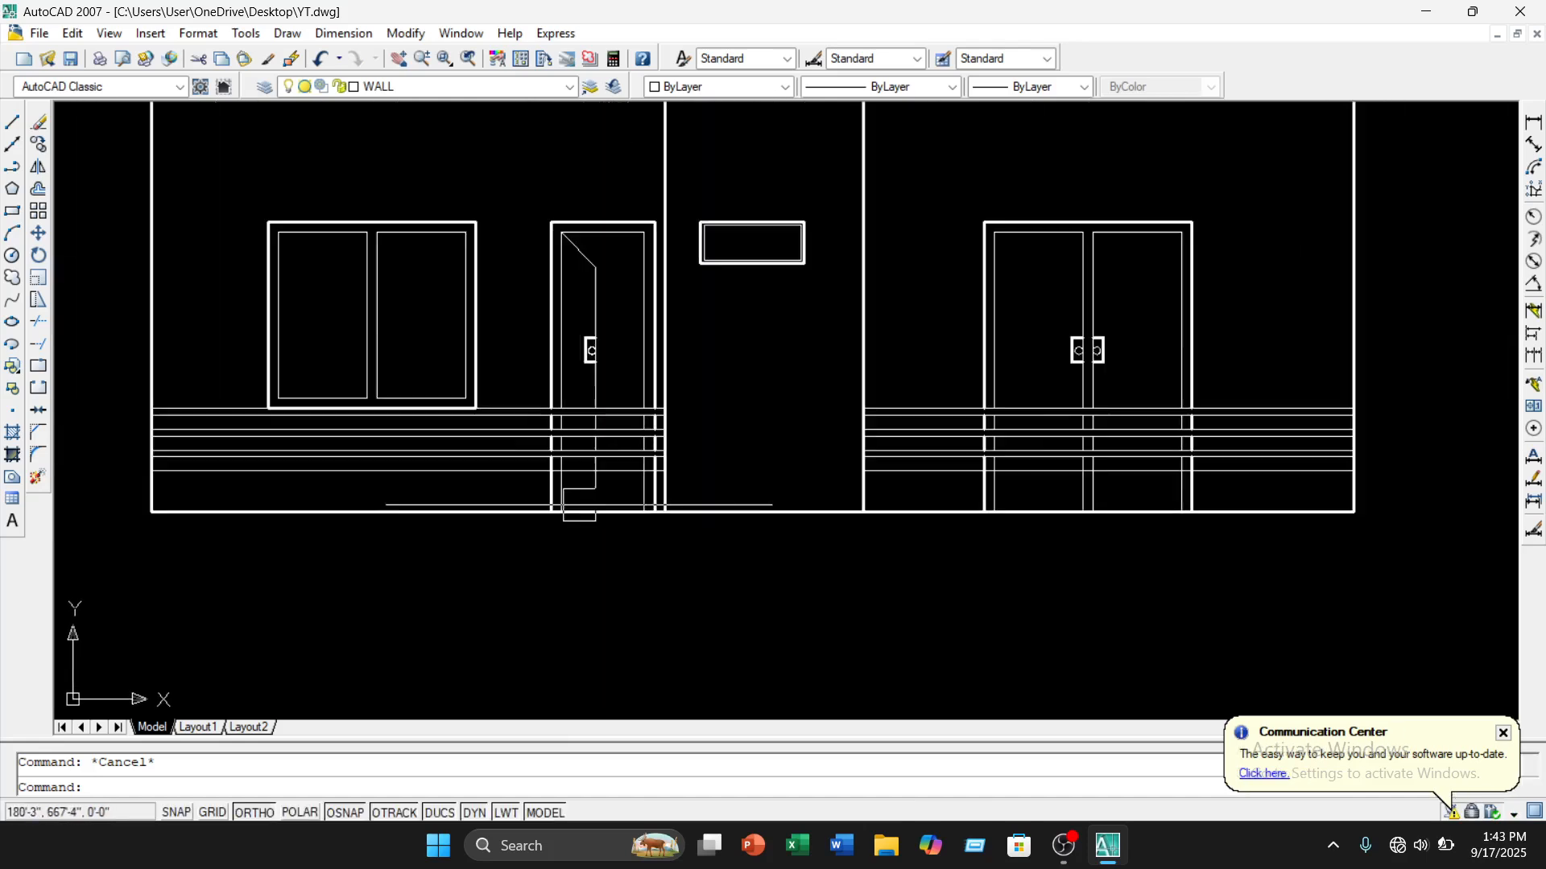
pyautogui.scroll(3, 656, 515)
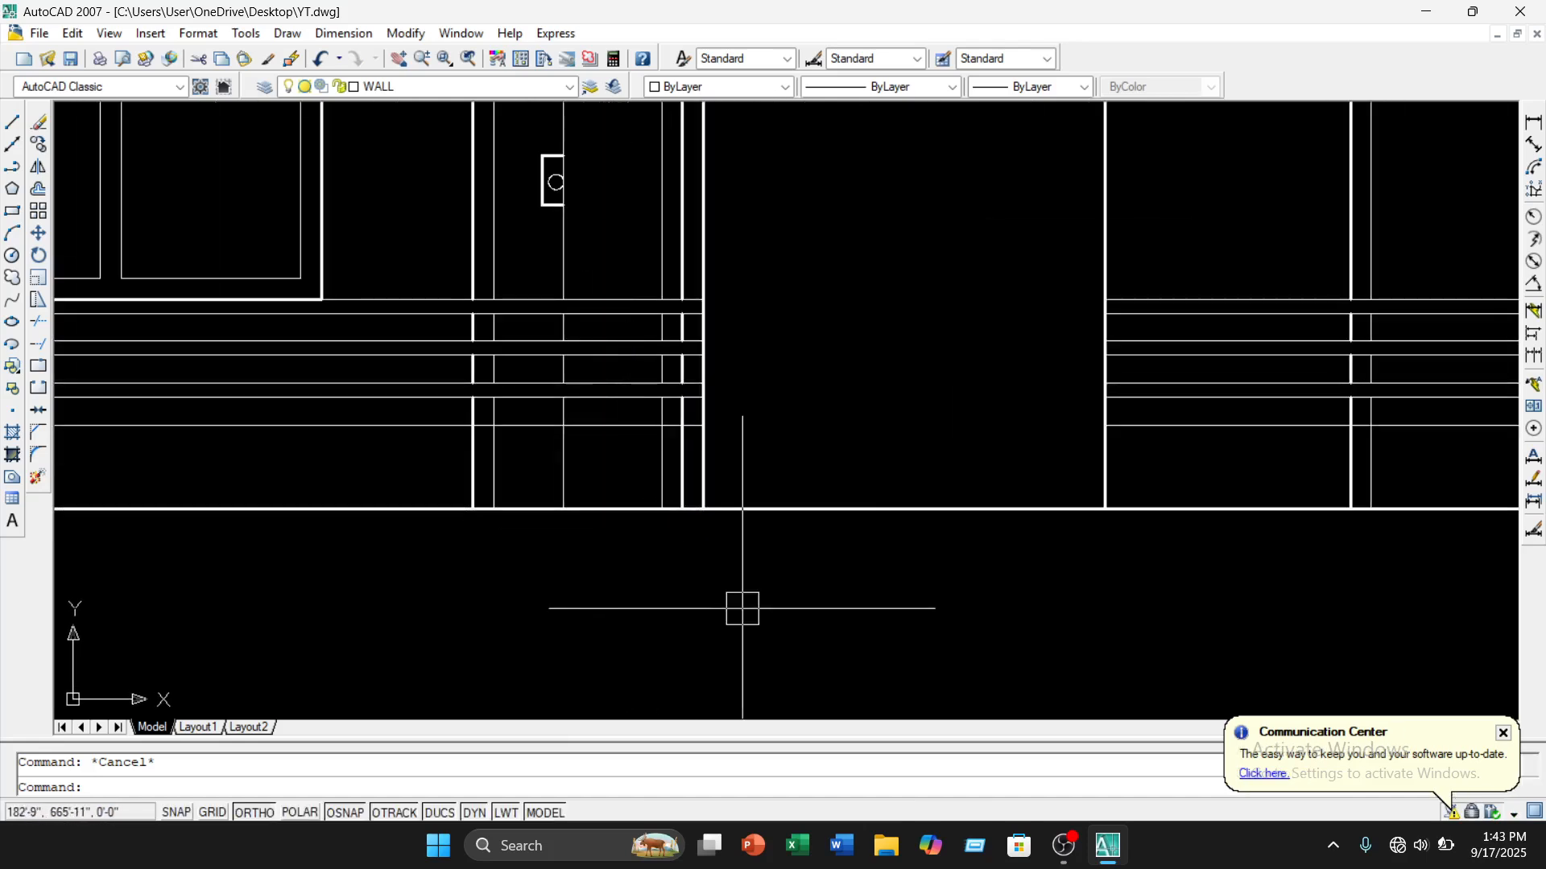
# Trim the single door's vertical lines between the lowest railing line and the ground line
pyautogui.press('Return')
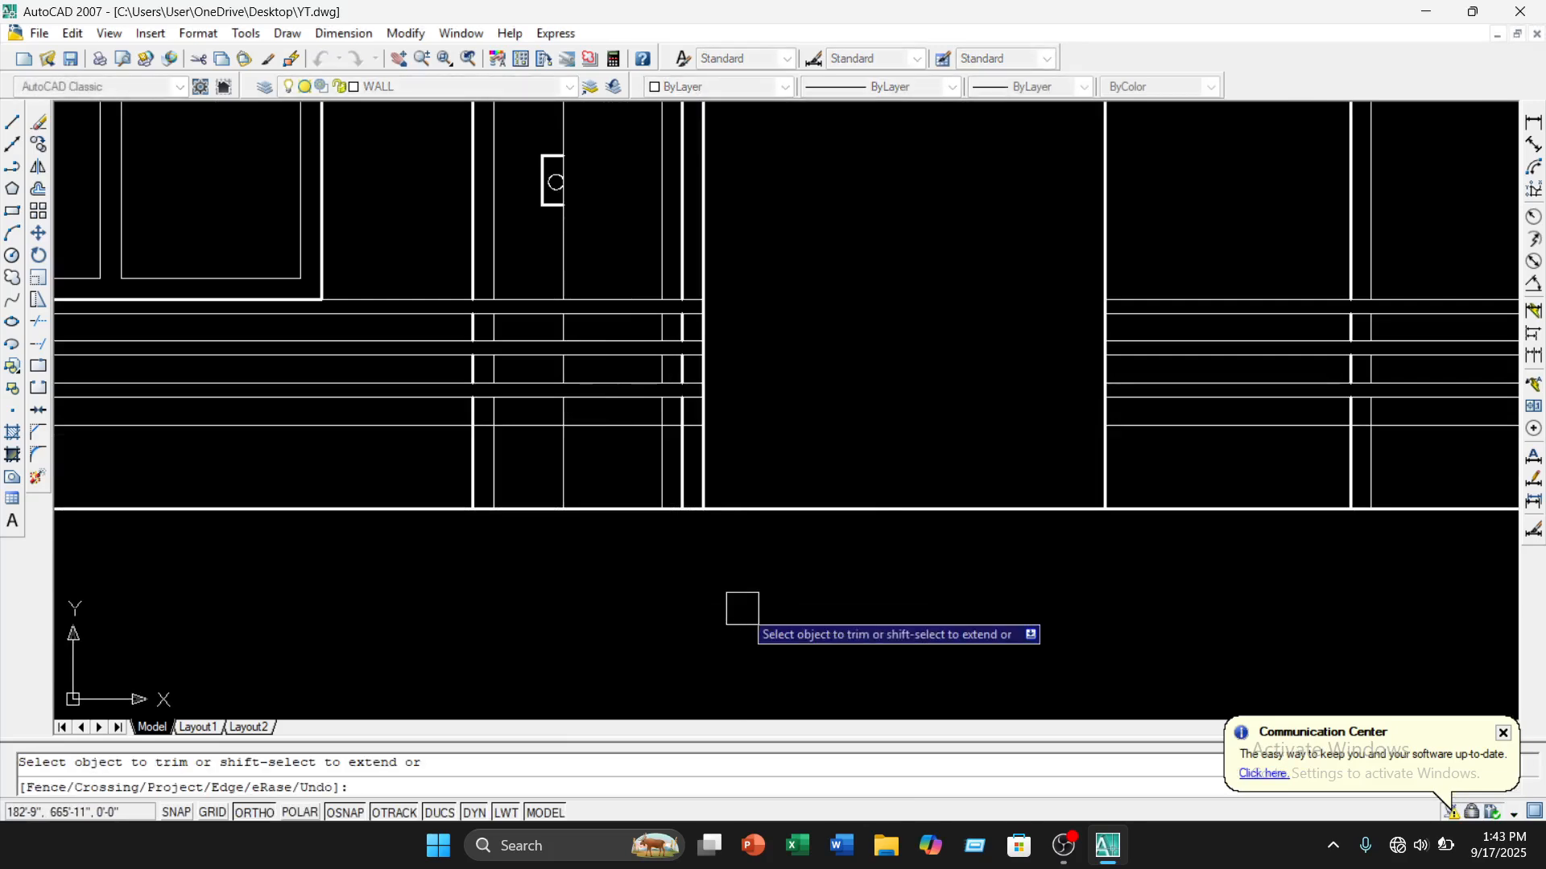
pyautogui.scroll(2, 732, 392)
pyautogui.scroll(4, 732, 392)
pyautogui.moveTo(629, 562)
pyautogui.mouseDown(button='middle')
pyautogui.moveTo(625, 528)
pyautogui.moveTo(993, 309)
pyautogui.mouseUp(button='middle')
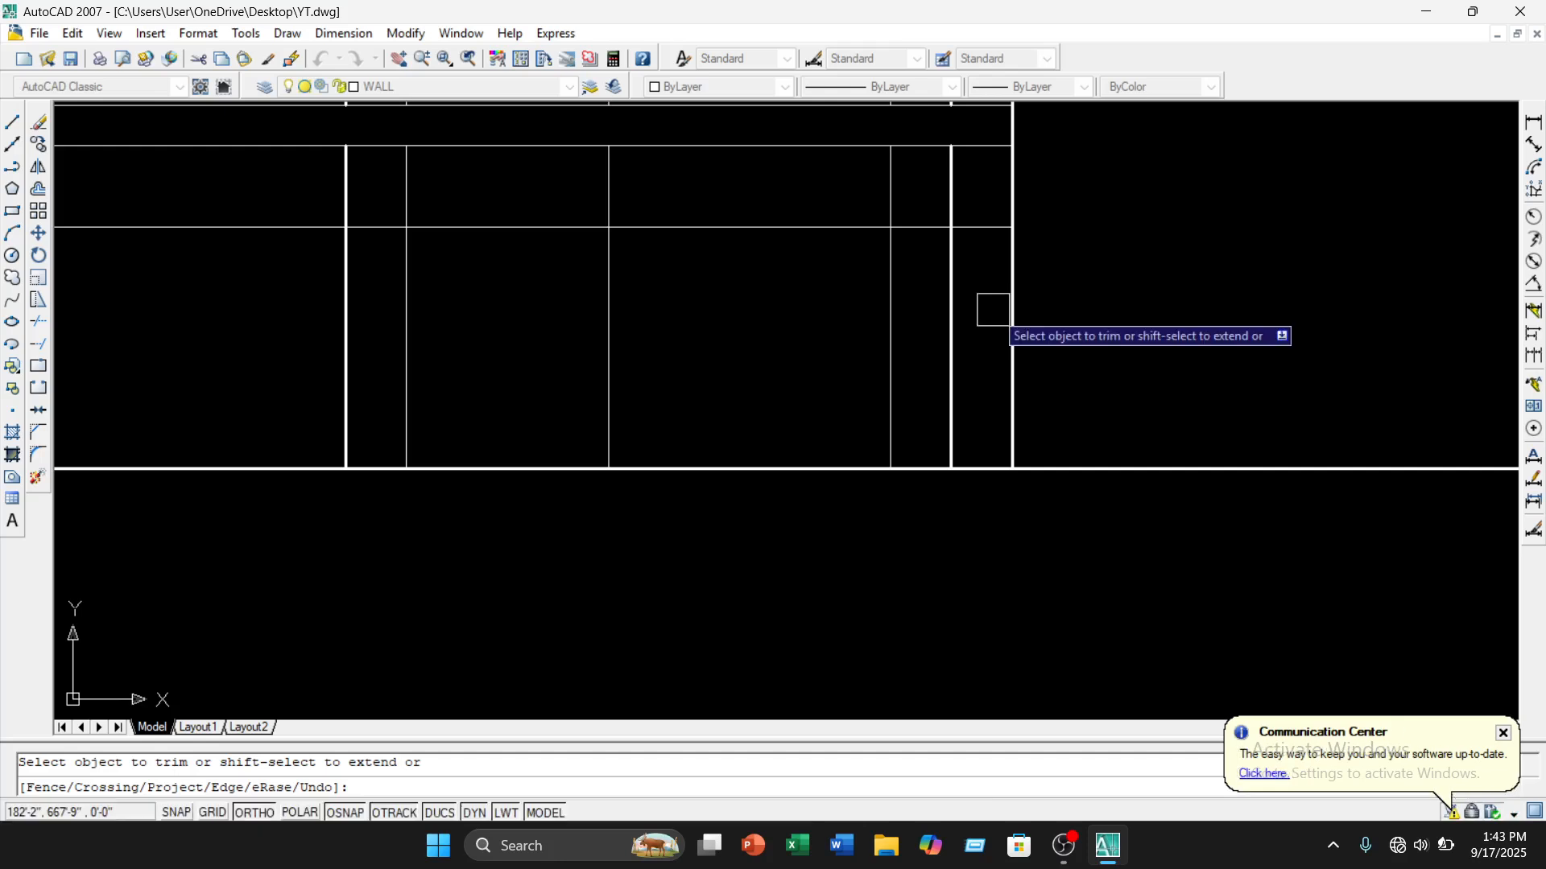
pyautogui.scroll(2, 993, 313)
pyautogui.click(979, 314)
pyautogui.scroll(-5, 375, 404)
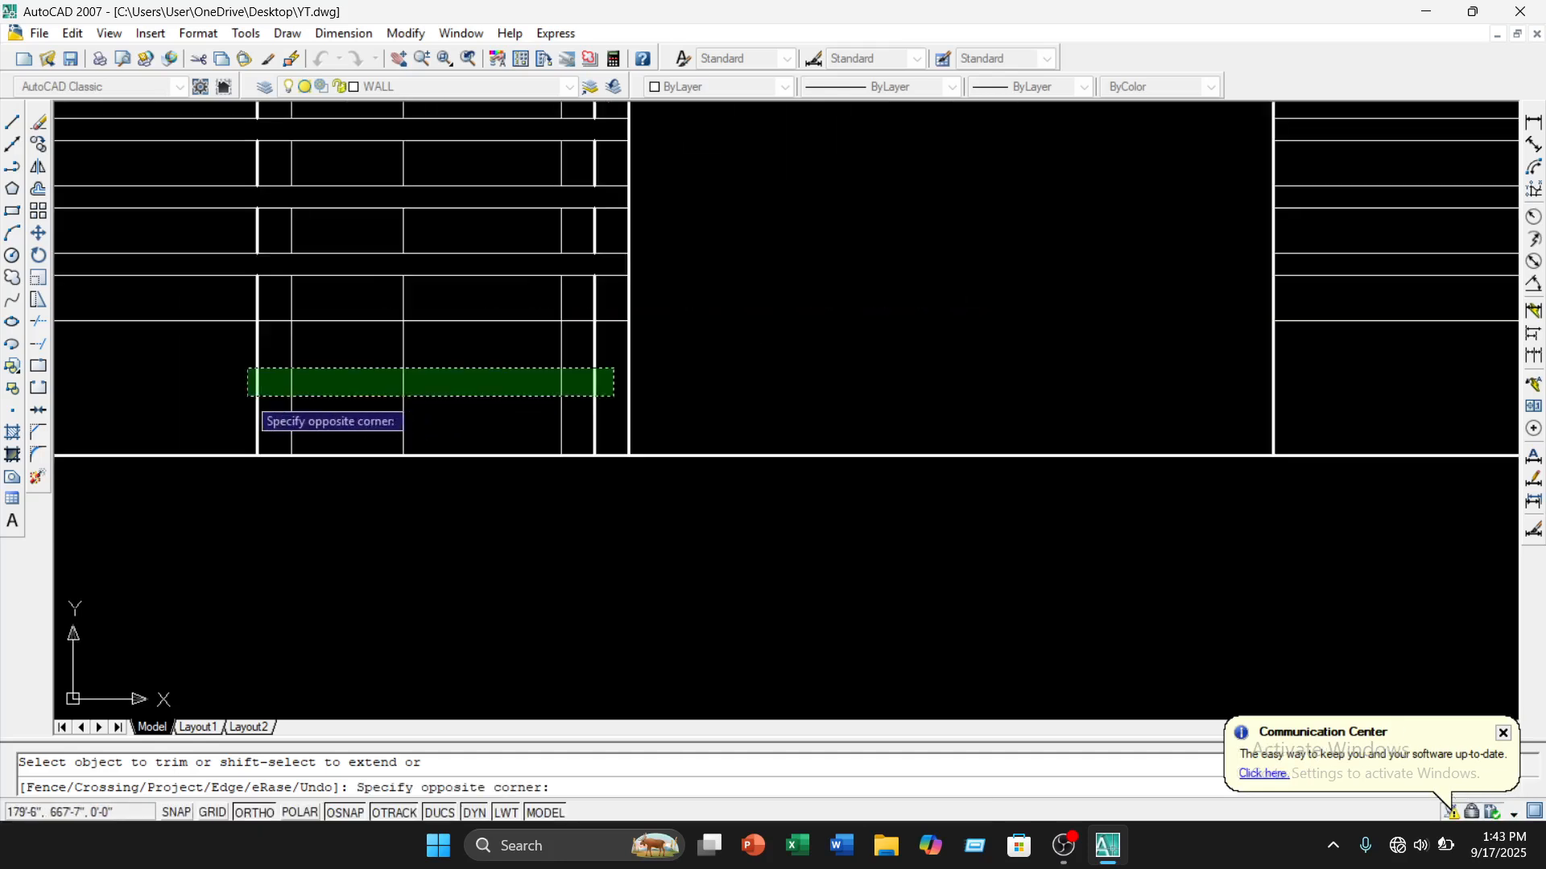
pyautogui.click(210, 395)
pyautogui.scroll(-5, 519, 404)
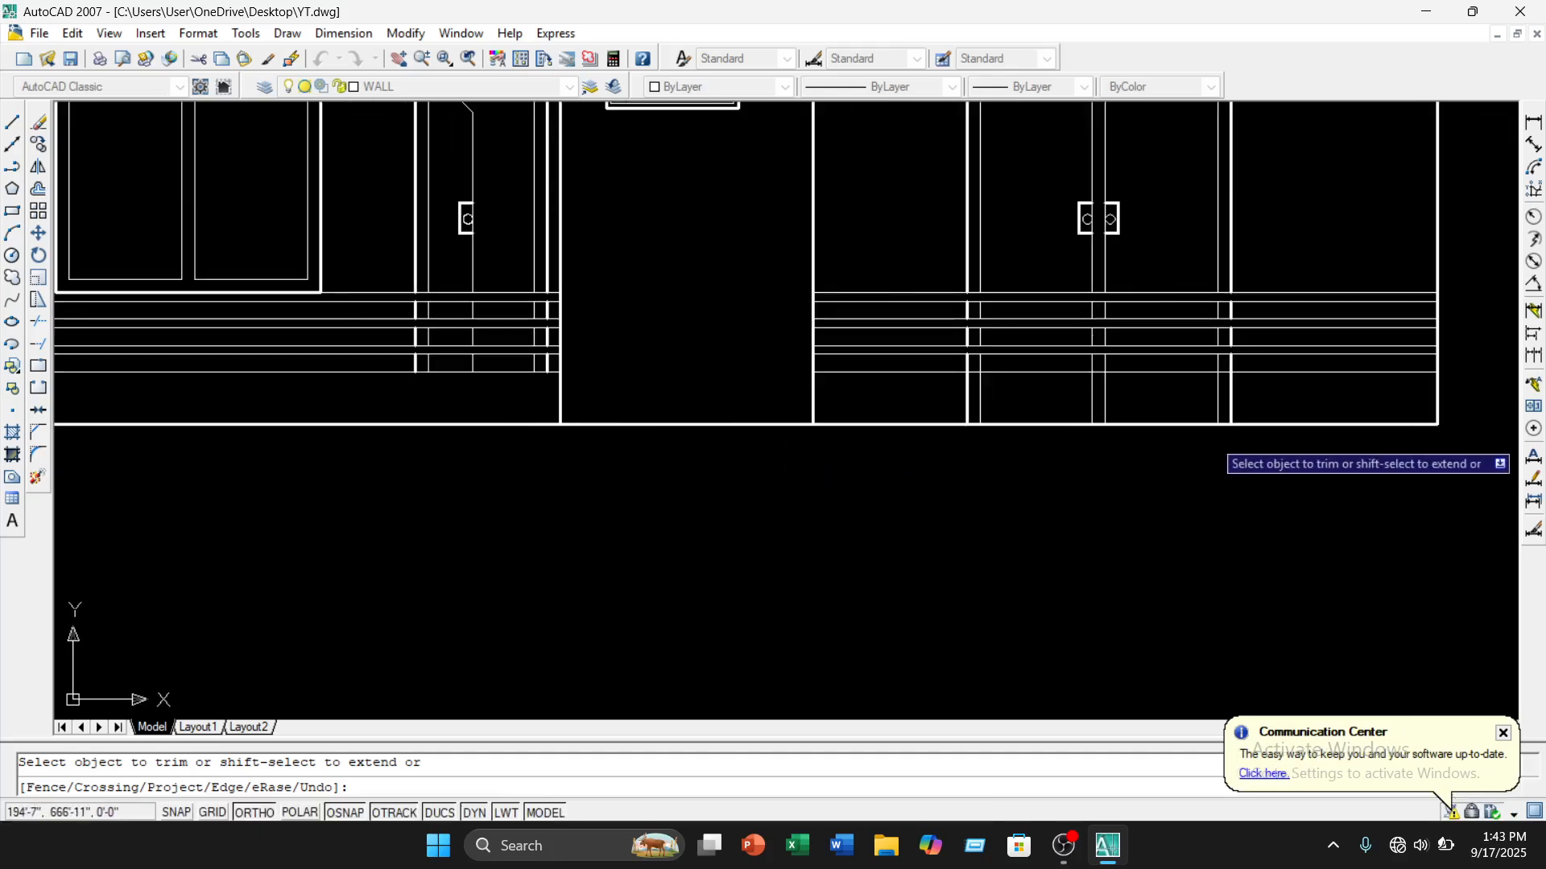
# Trim the double door's vertical lines between the lowest railing line and the ground line
pyautogui.scroll(2, 1266, 404)
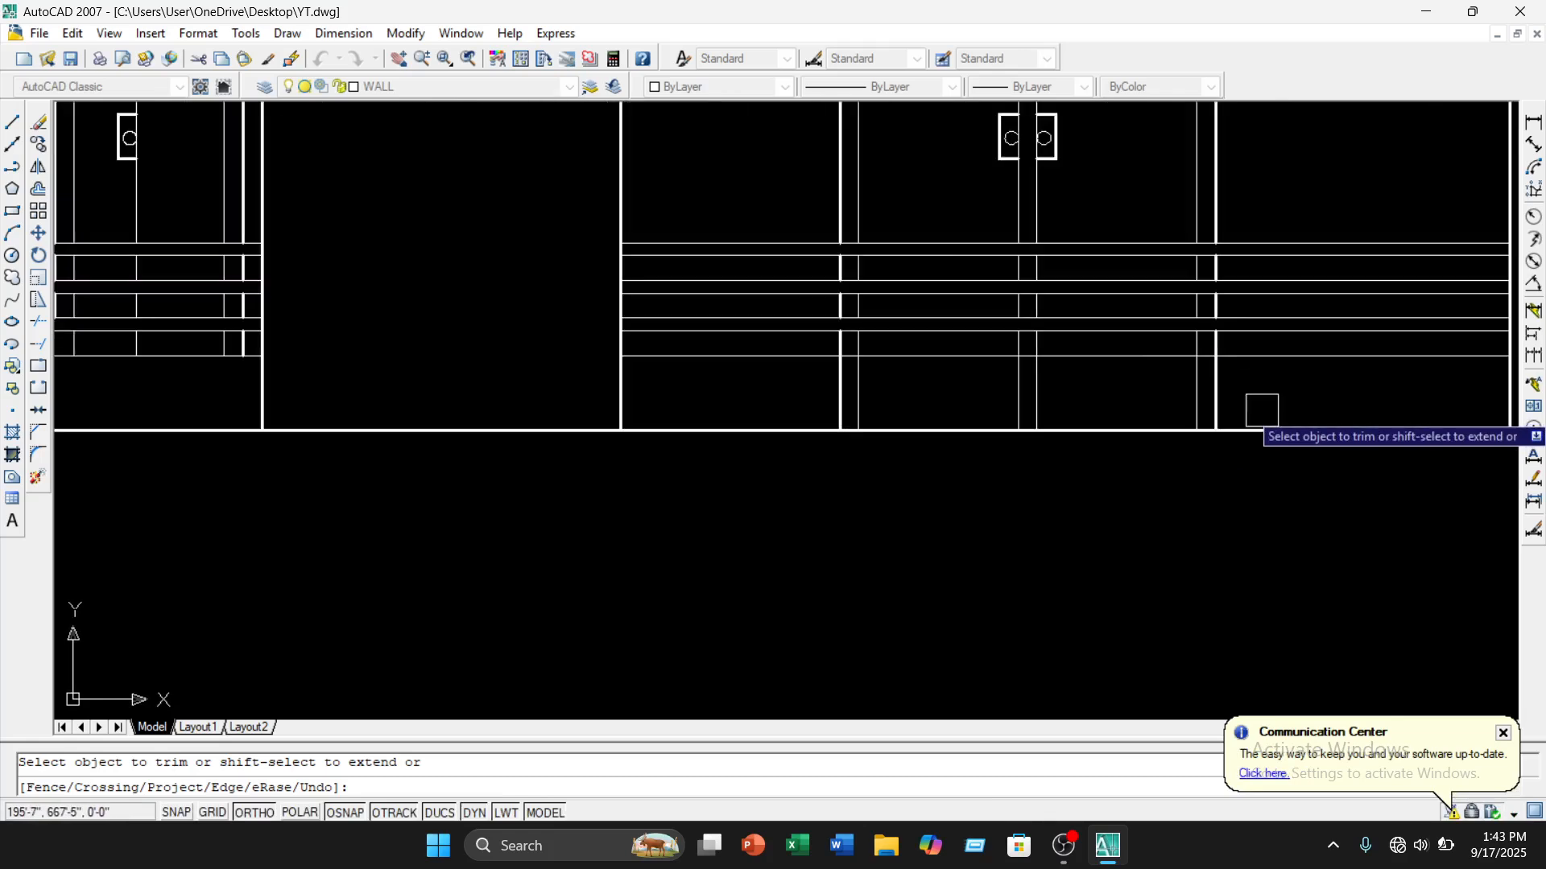
pyautogui.click(1261, 386)
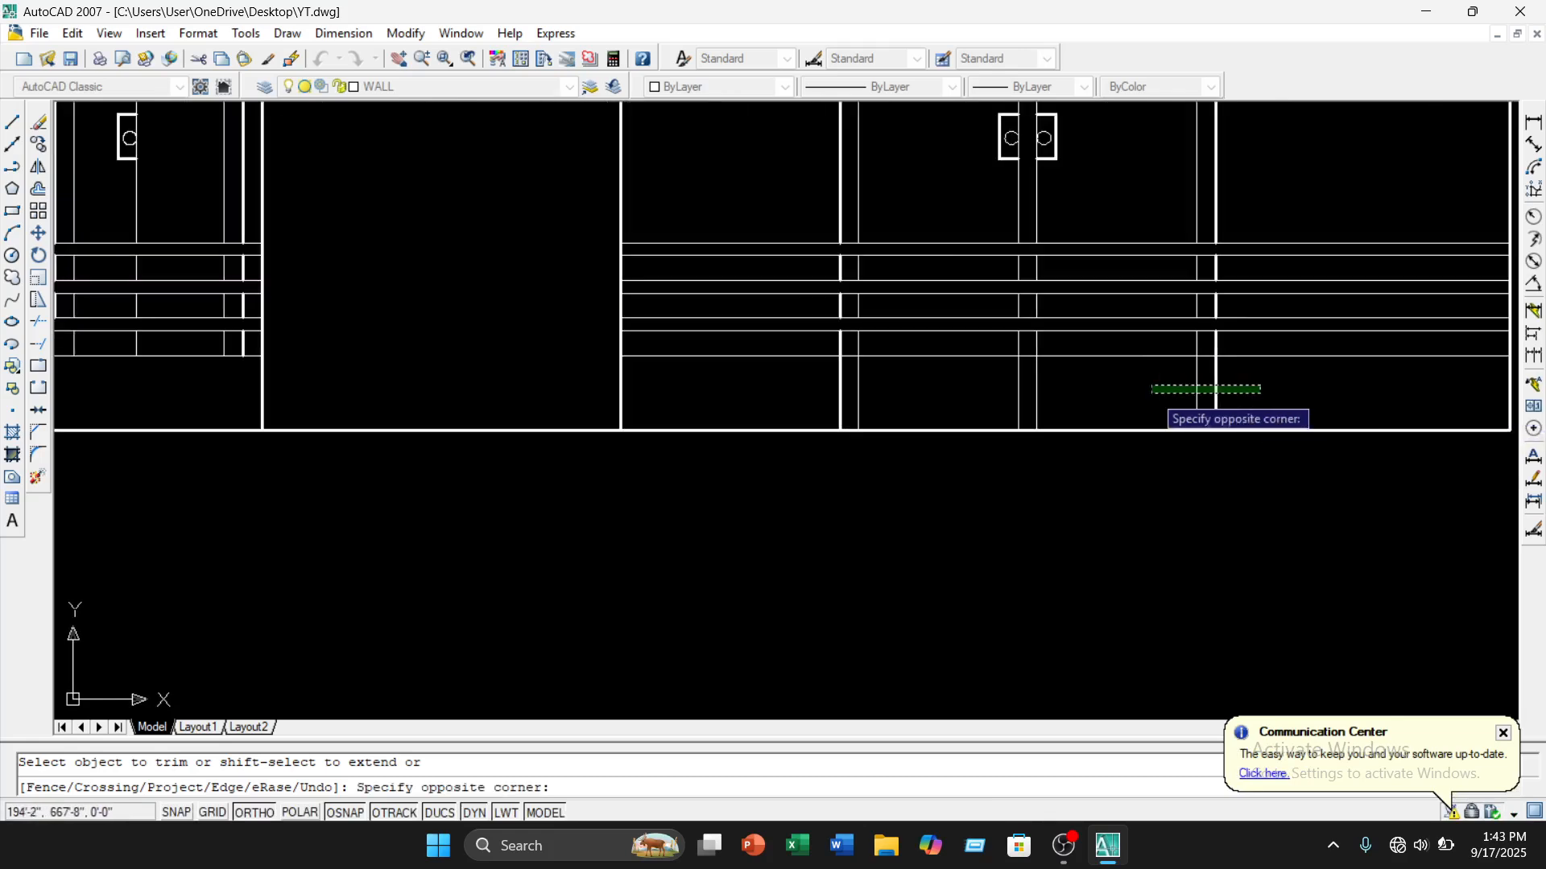
pyautogui.click(714, 407)
pyautogui.scroll(-5, 1145, 409)
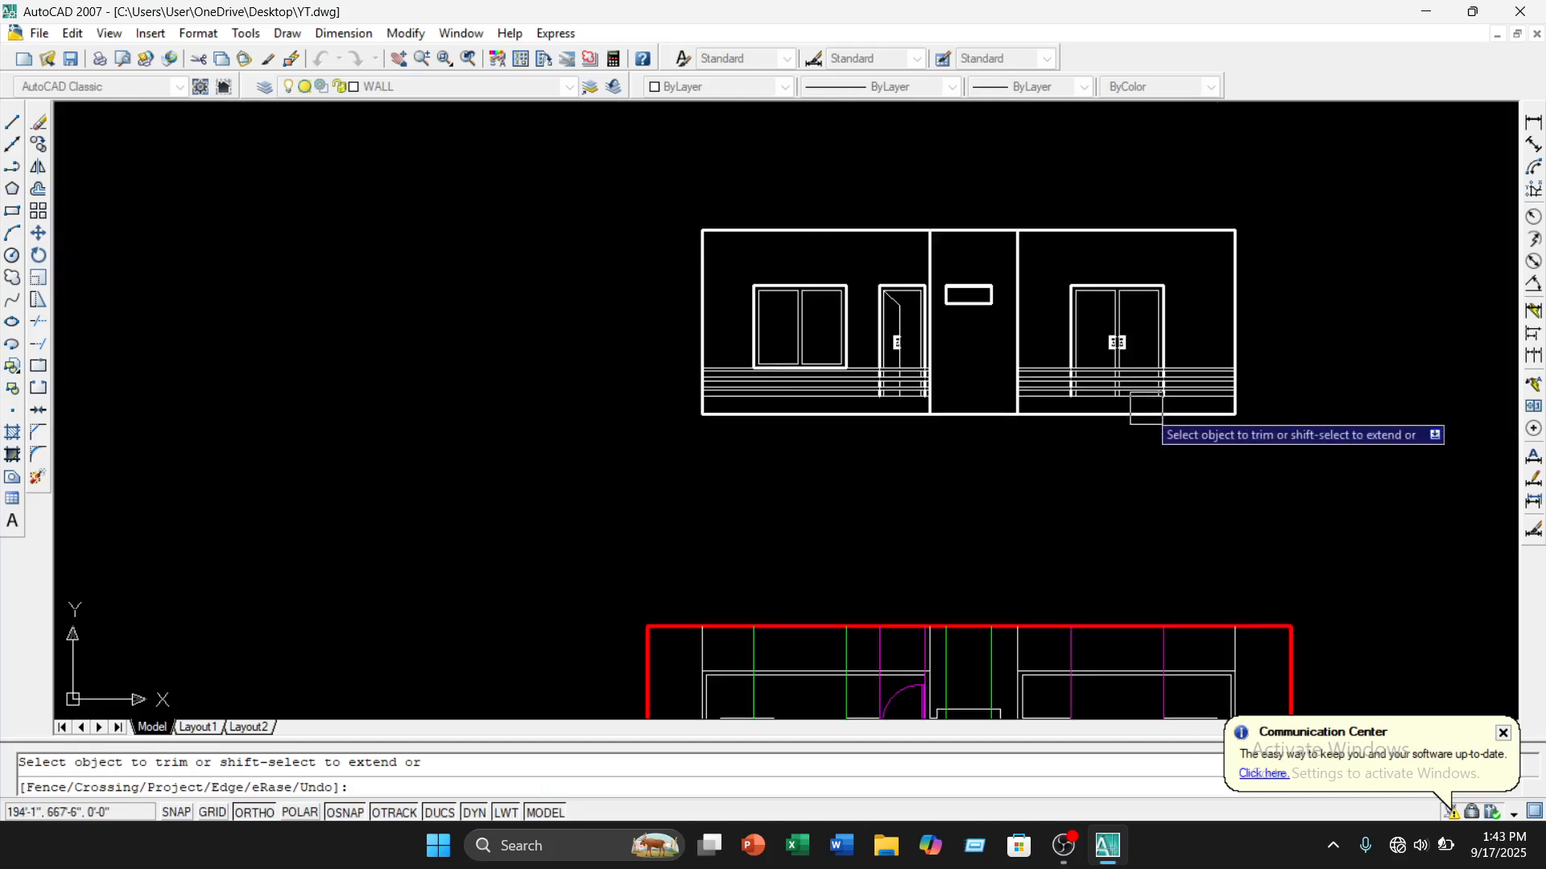
pyautogui.moveTo(1149, 464); pyautogui.dragTo(1052, 479, button='middle')
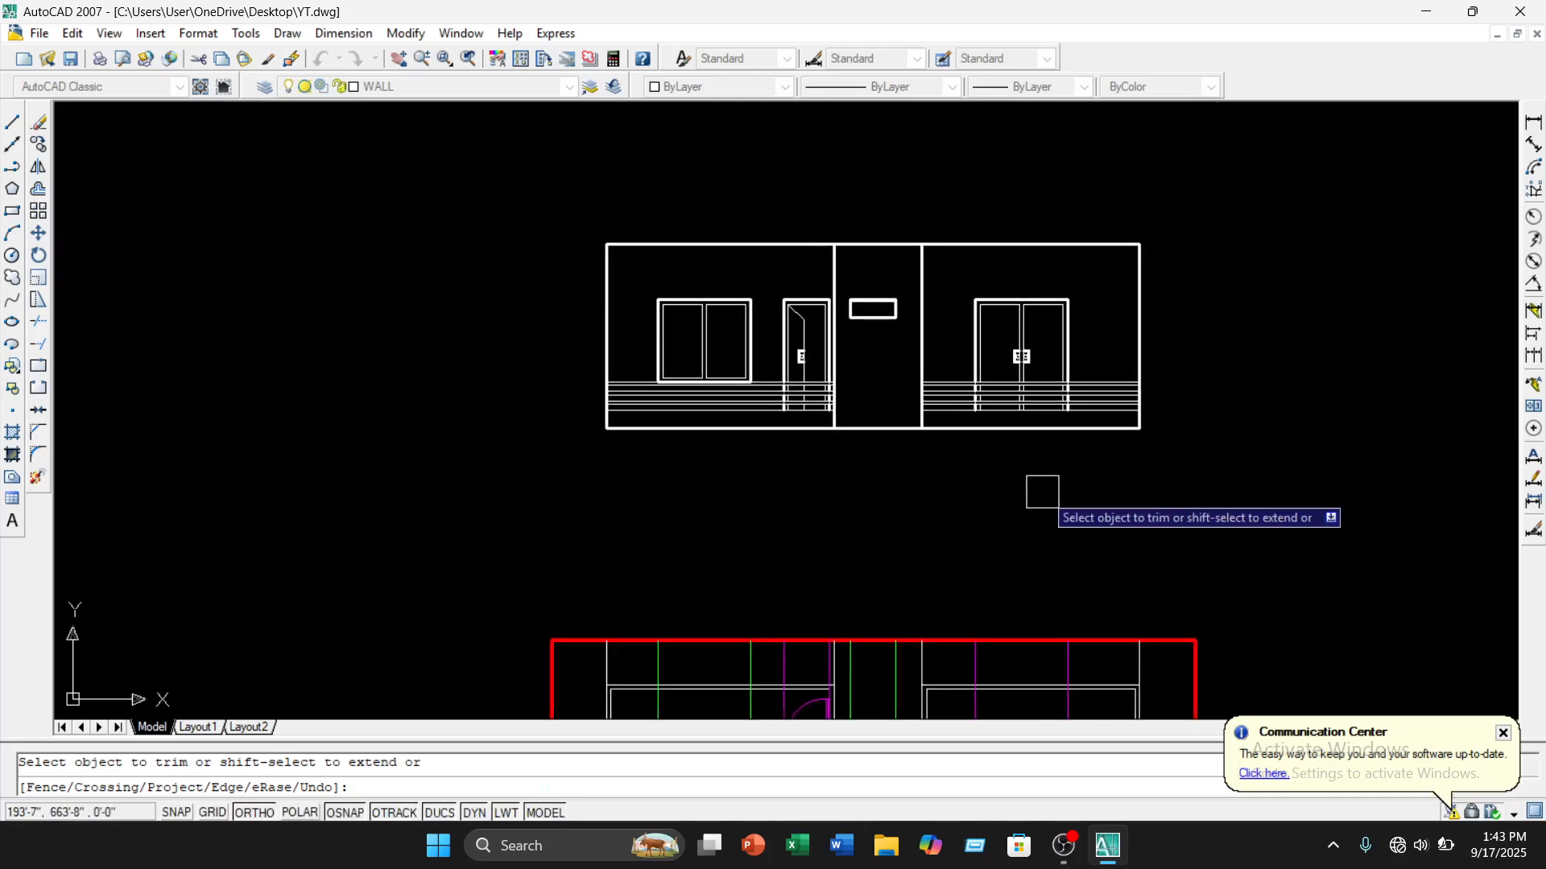
pyautogui.press('Escape')
pyautogui.scroll(5, 783, 418)
pyautogui.scroll(-3, 783, 414)
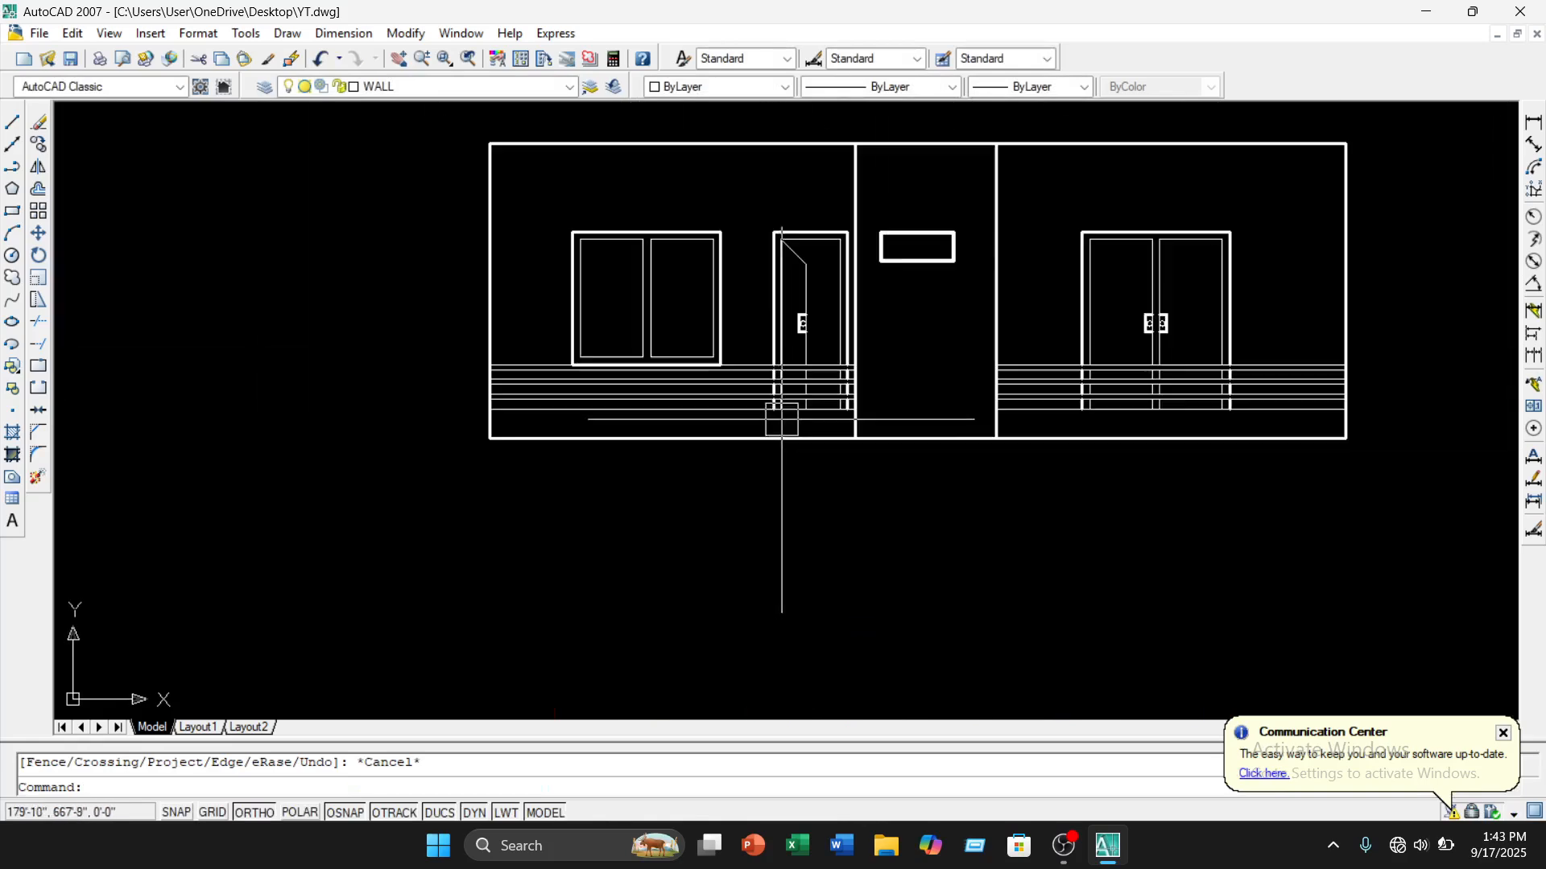
# Set up a hatch with the predefined AR-CONC pattern at scale 1
pyautogui.click(291, 34)
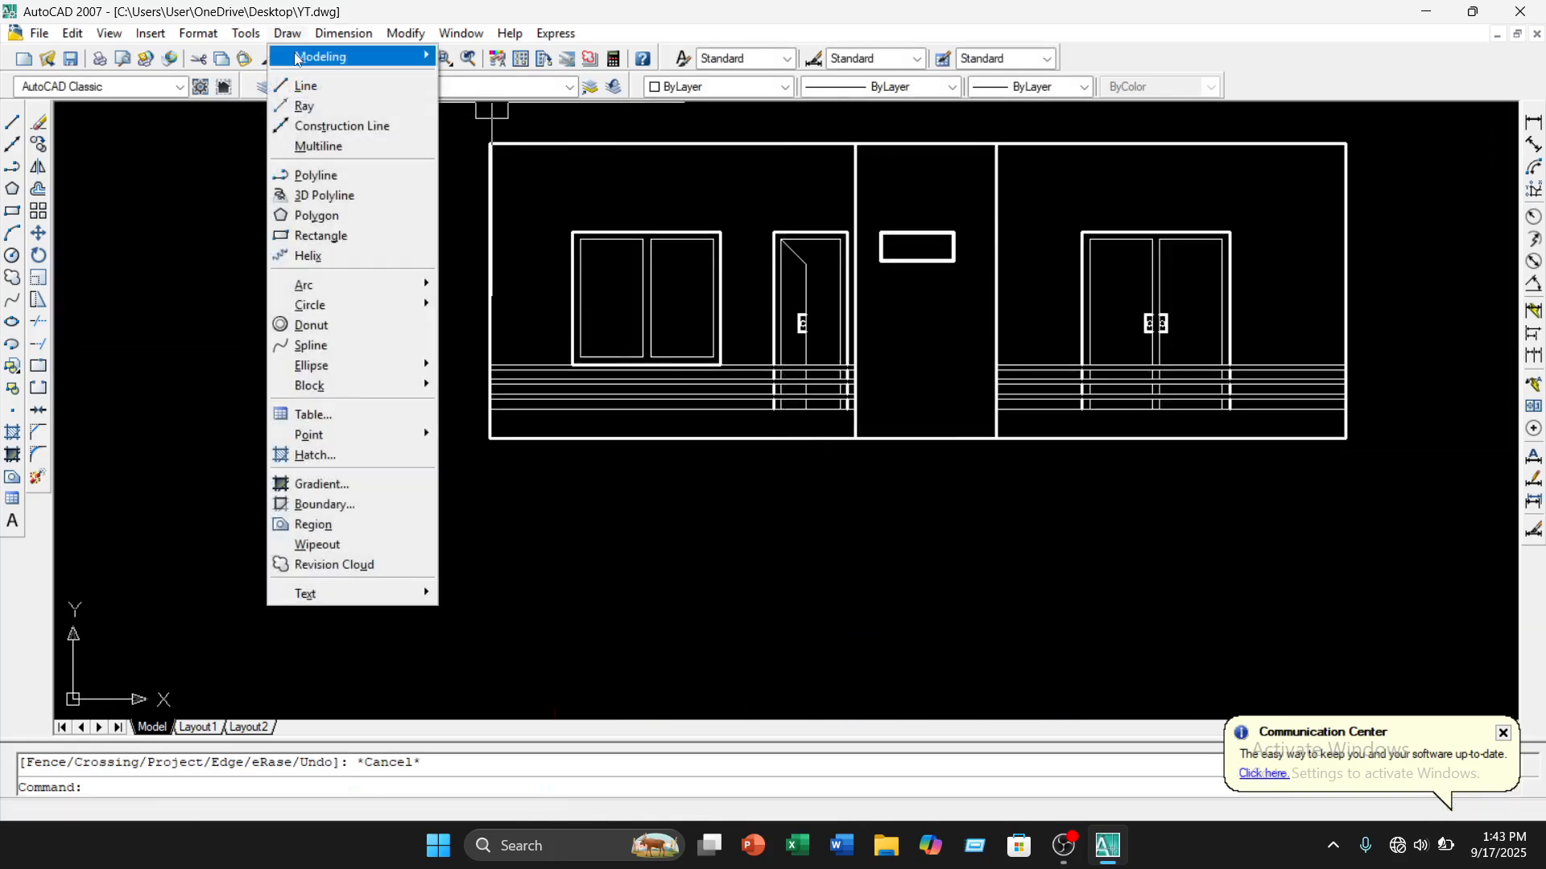
pyautogui.click(347, 456)
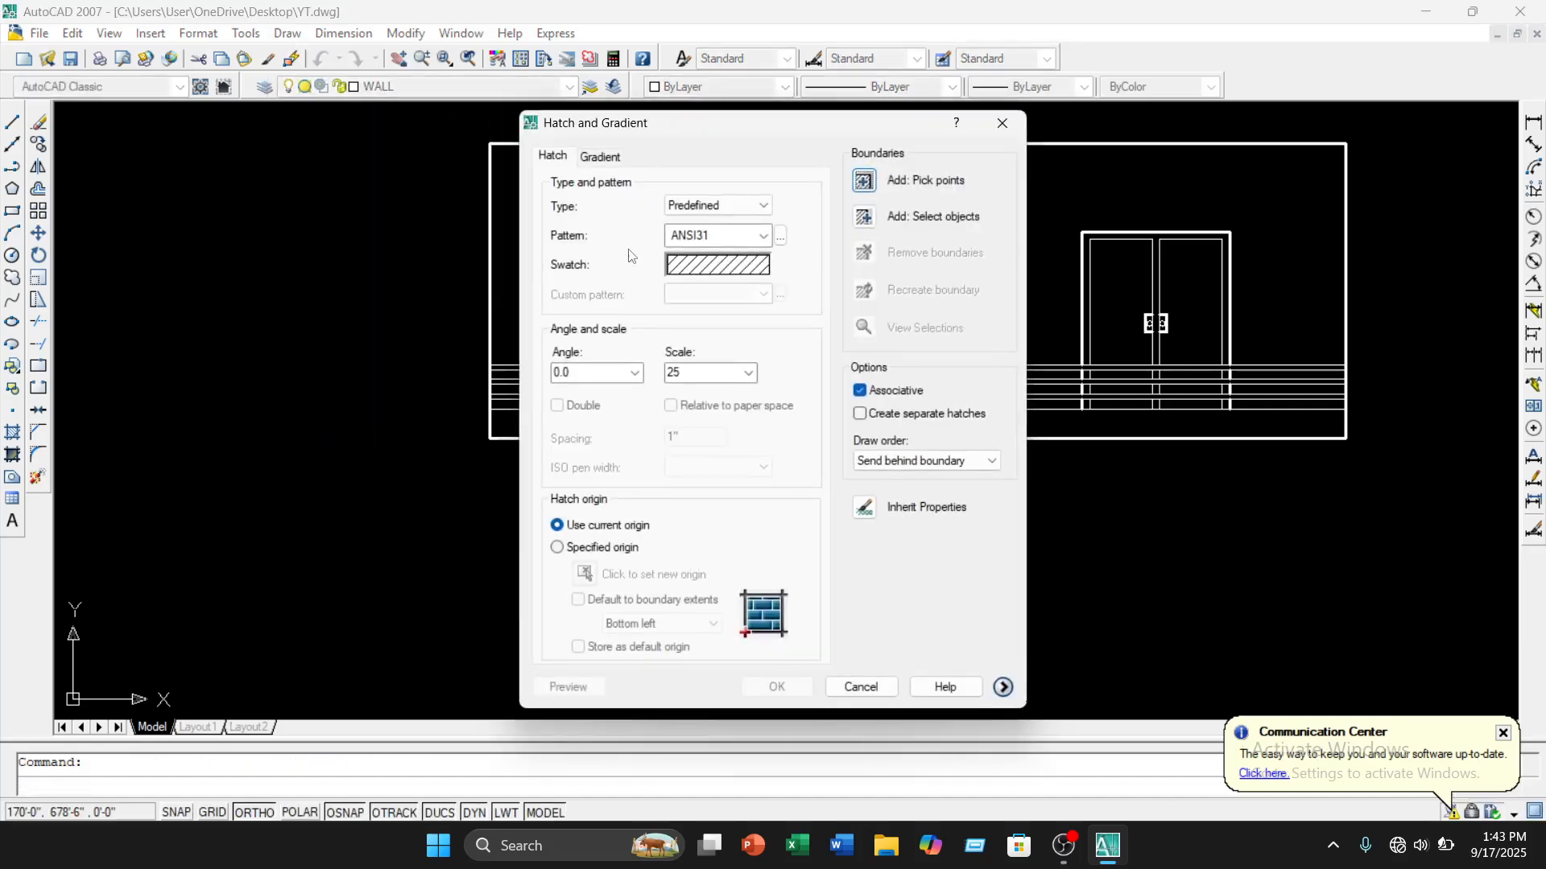
pyautogui.click(779, 237)
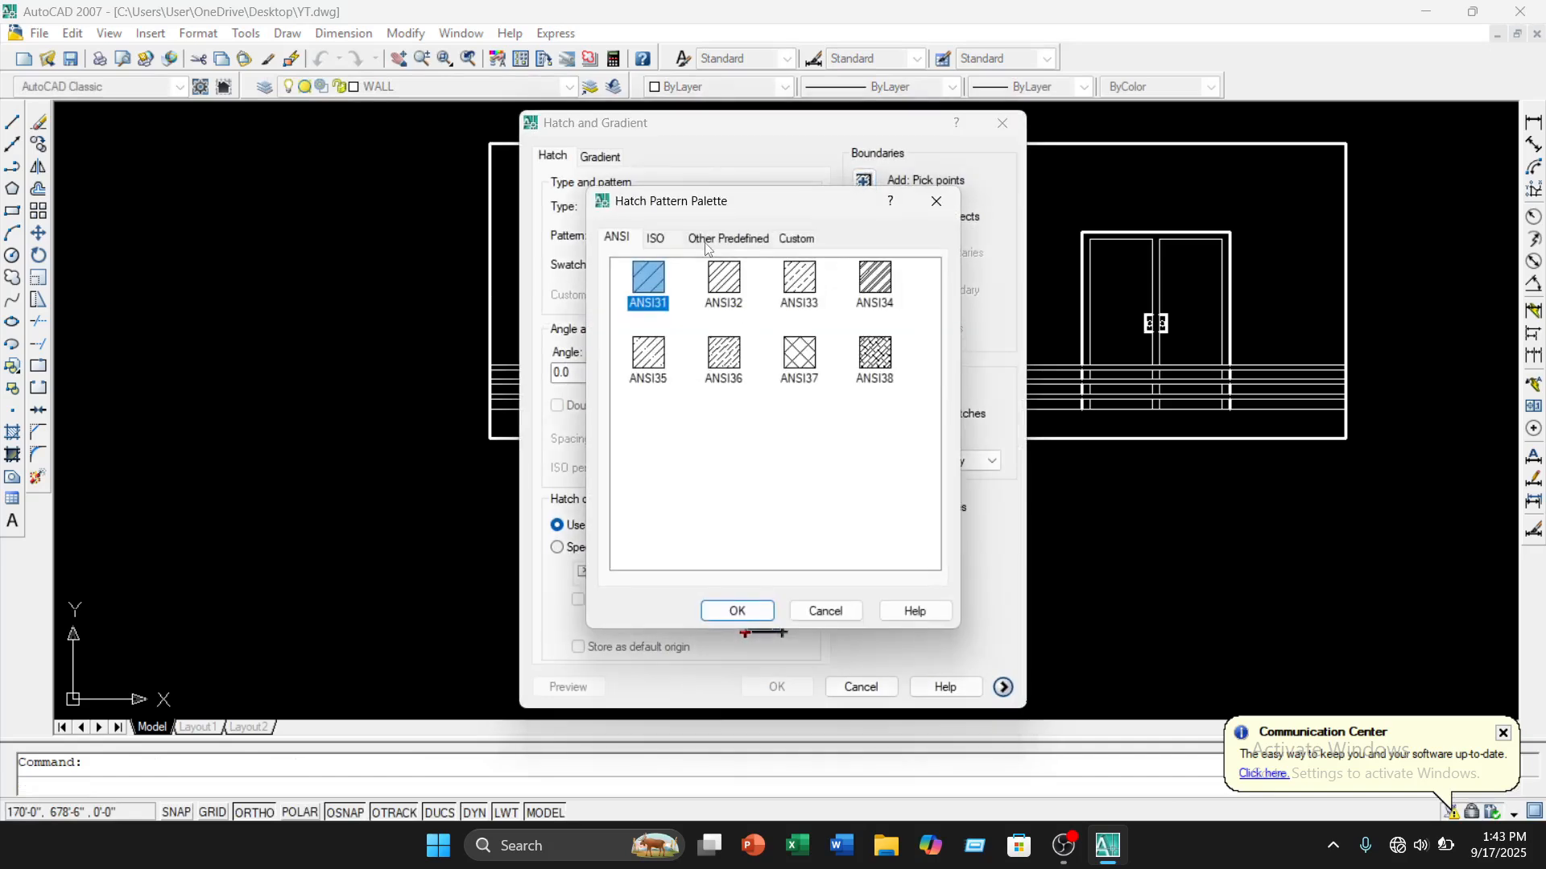
pyautogui.click(656, 240)
pyautogui.click(727, 241)
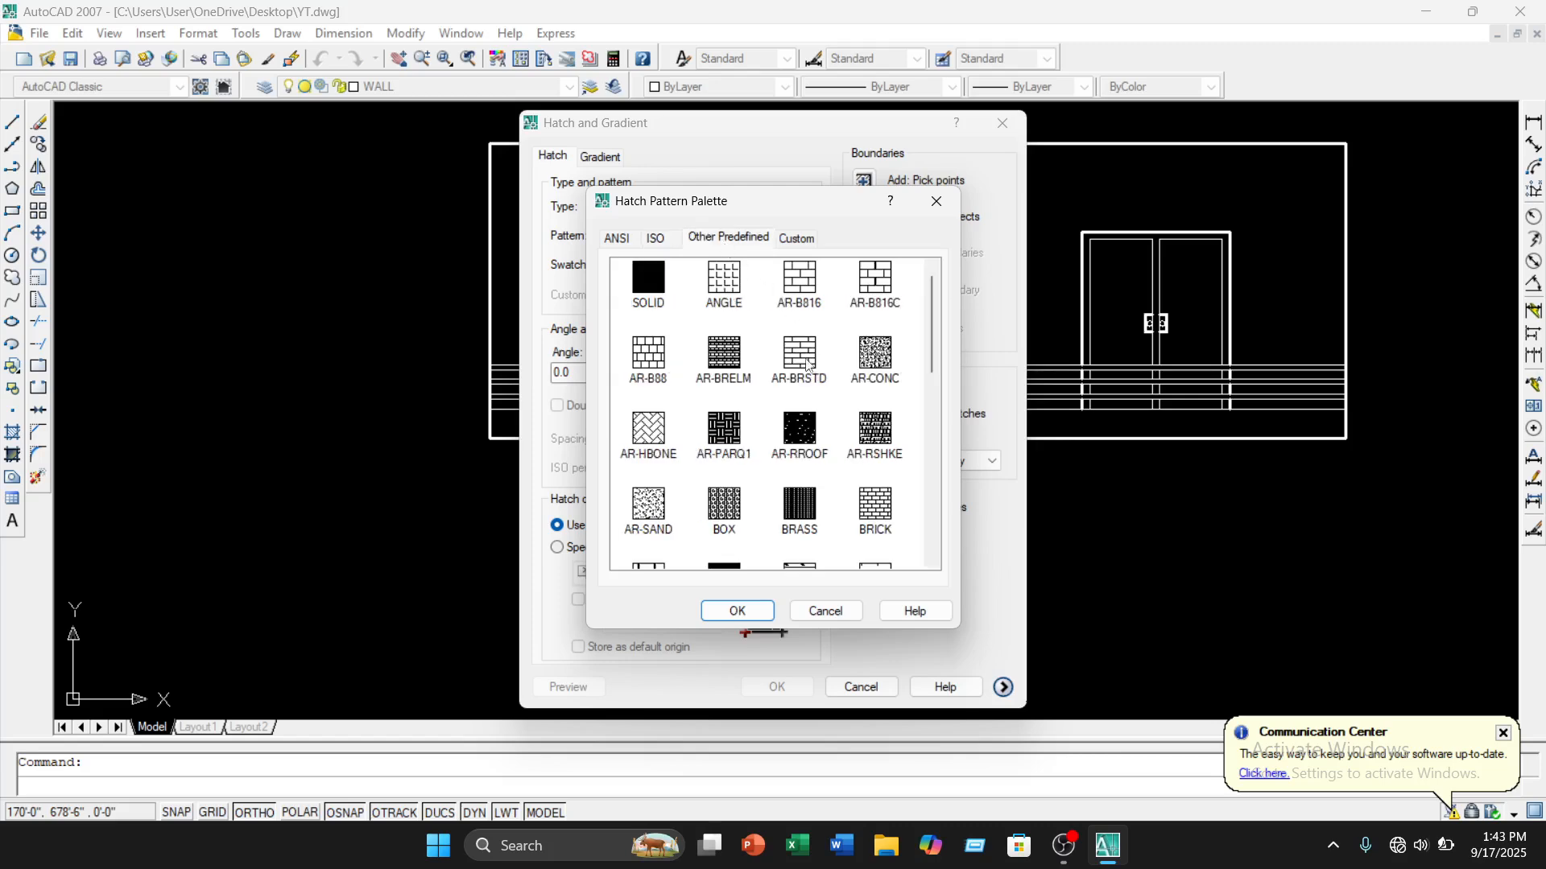
pyautogui.click(736, 611)
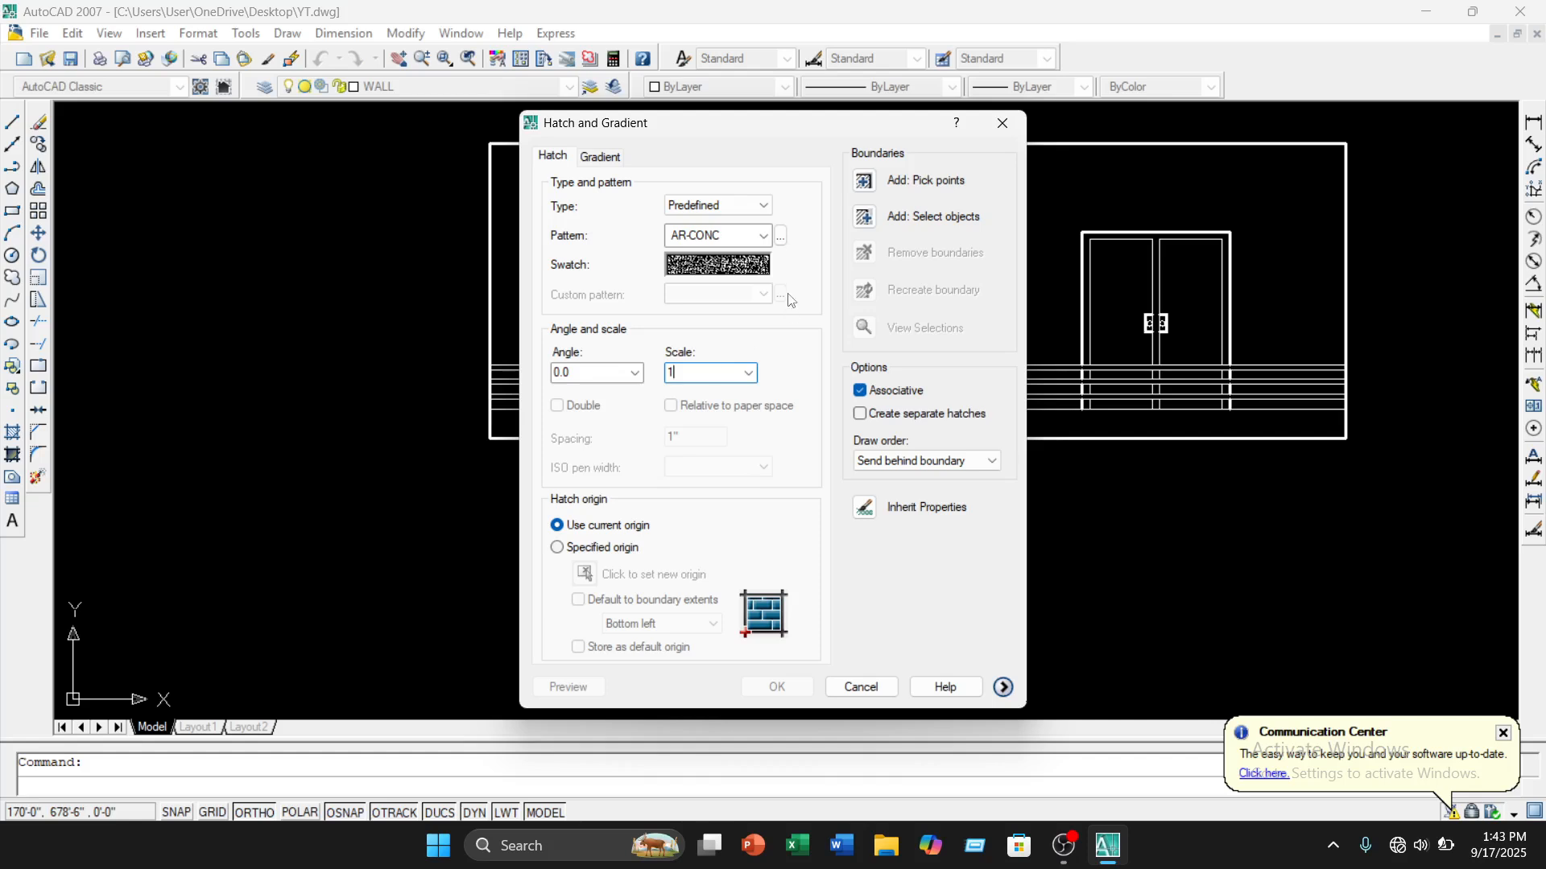
# Hatch the two base strips between the lowest railing line and the ground line, either side of the central wall
pyautogui.click(859, 187)
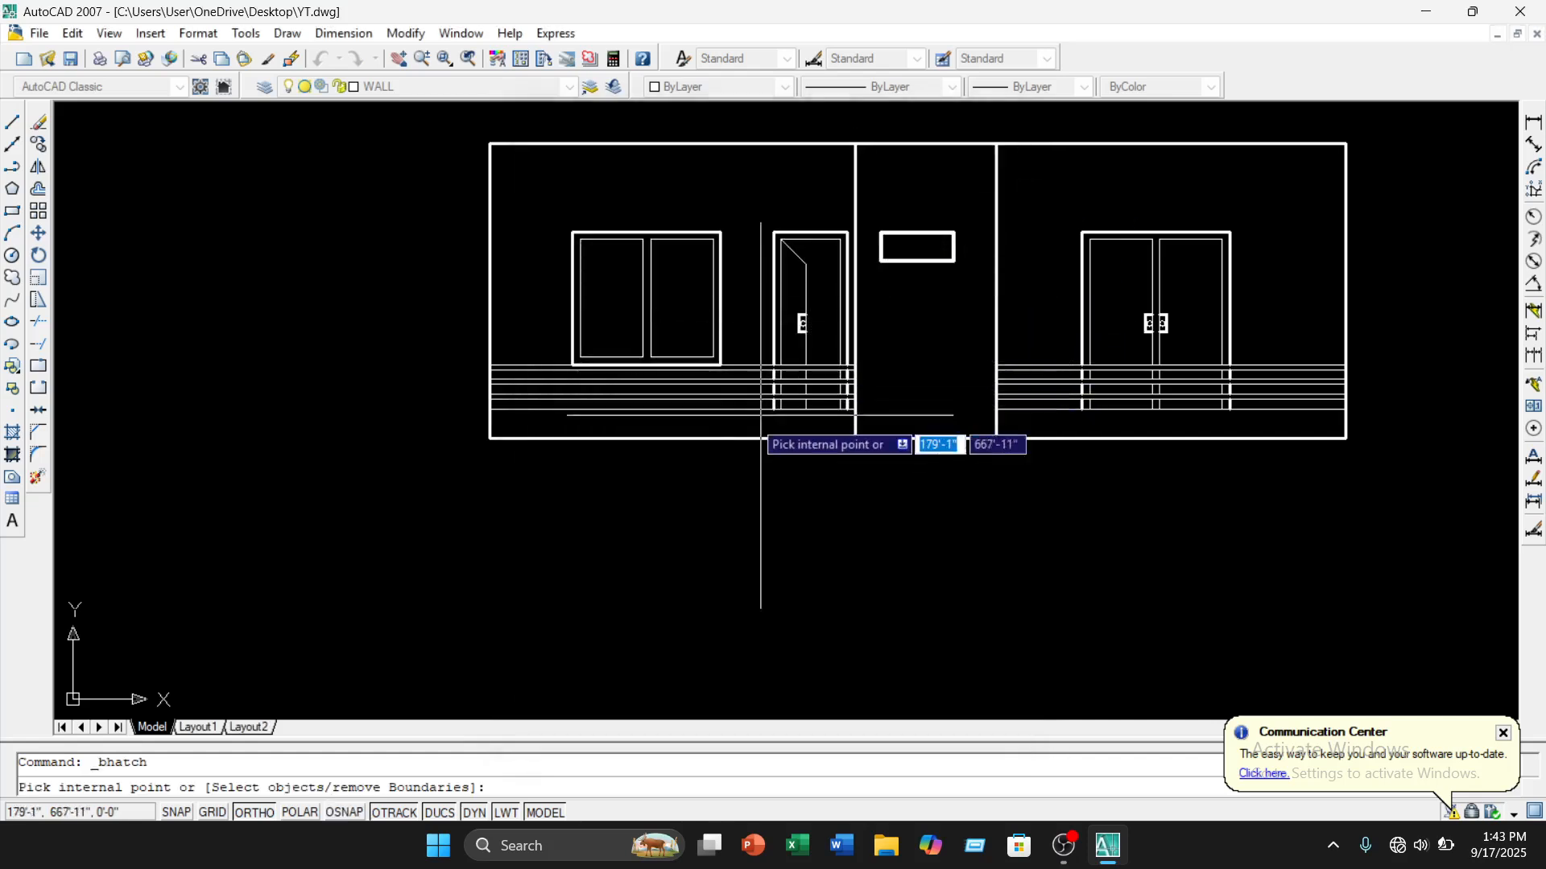
pyautogui.scroll(3, 725, 435)
pyautogui.click(684, 432)
pyautogui.scroll(-2, 941, 420)
pyautogui.click(1241, 427)
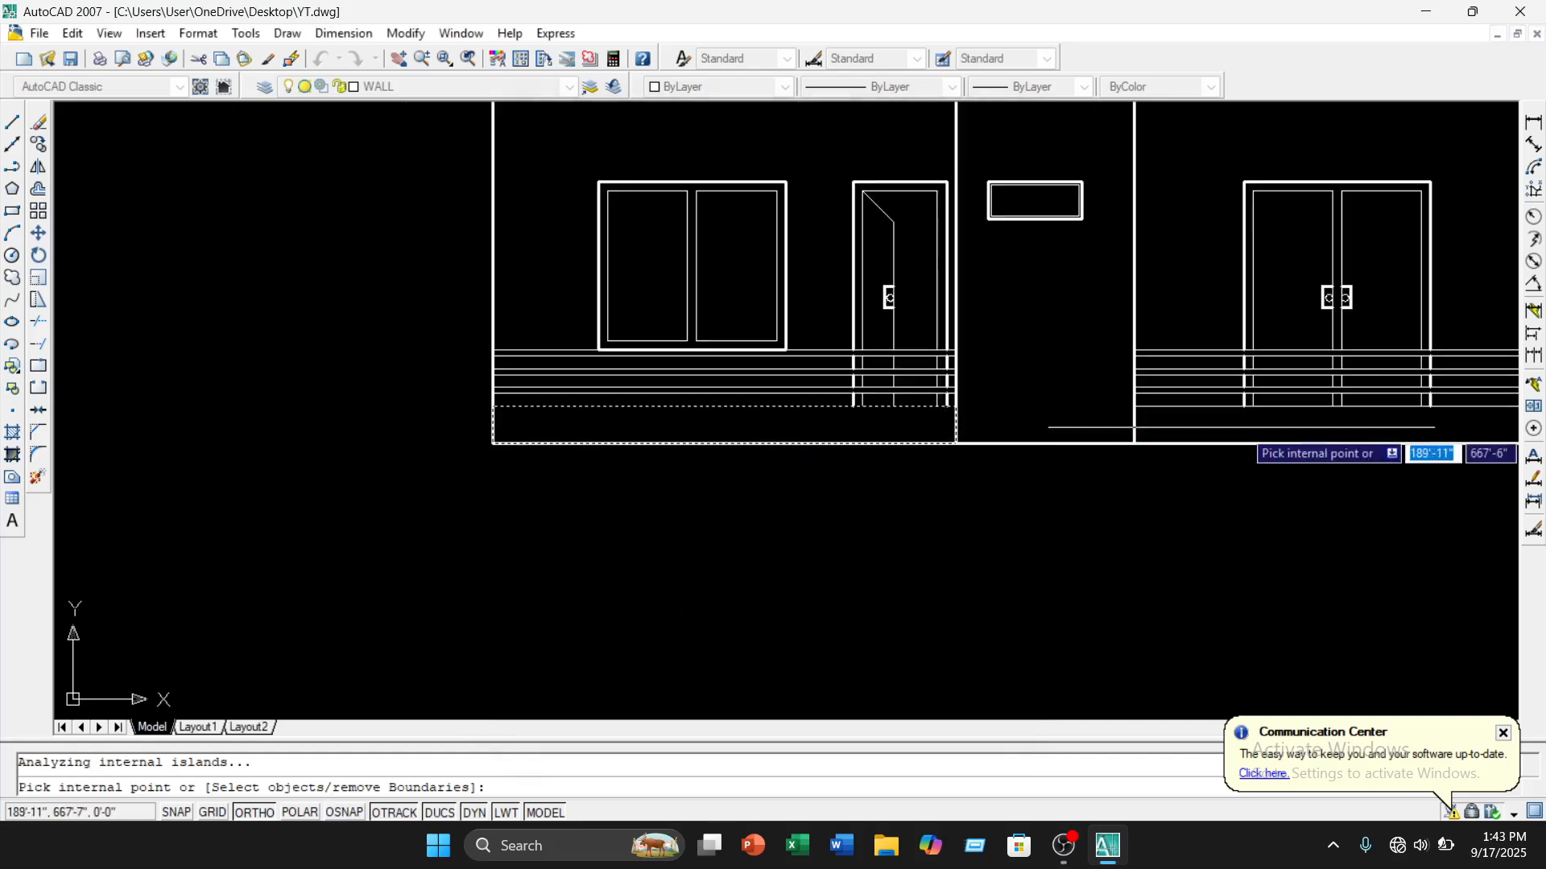
pyautogui.moveTo(1241, 428); pyautogui.dragTo(1012, 461, button='middle')
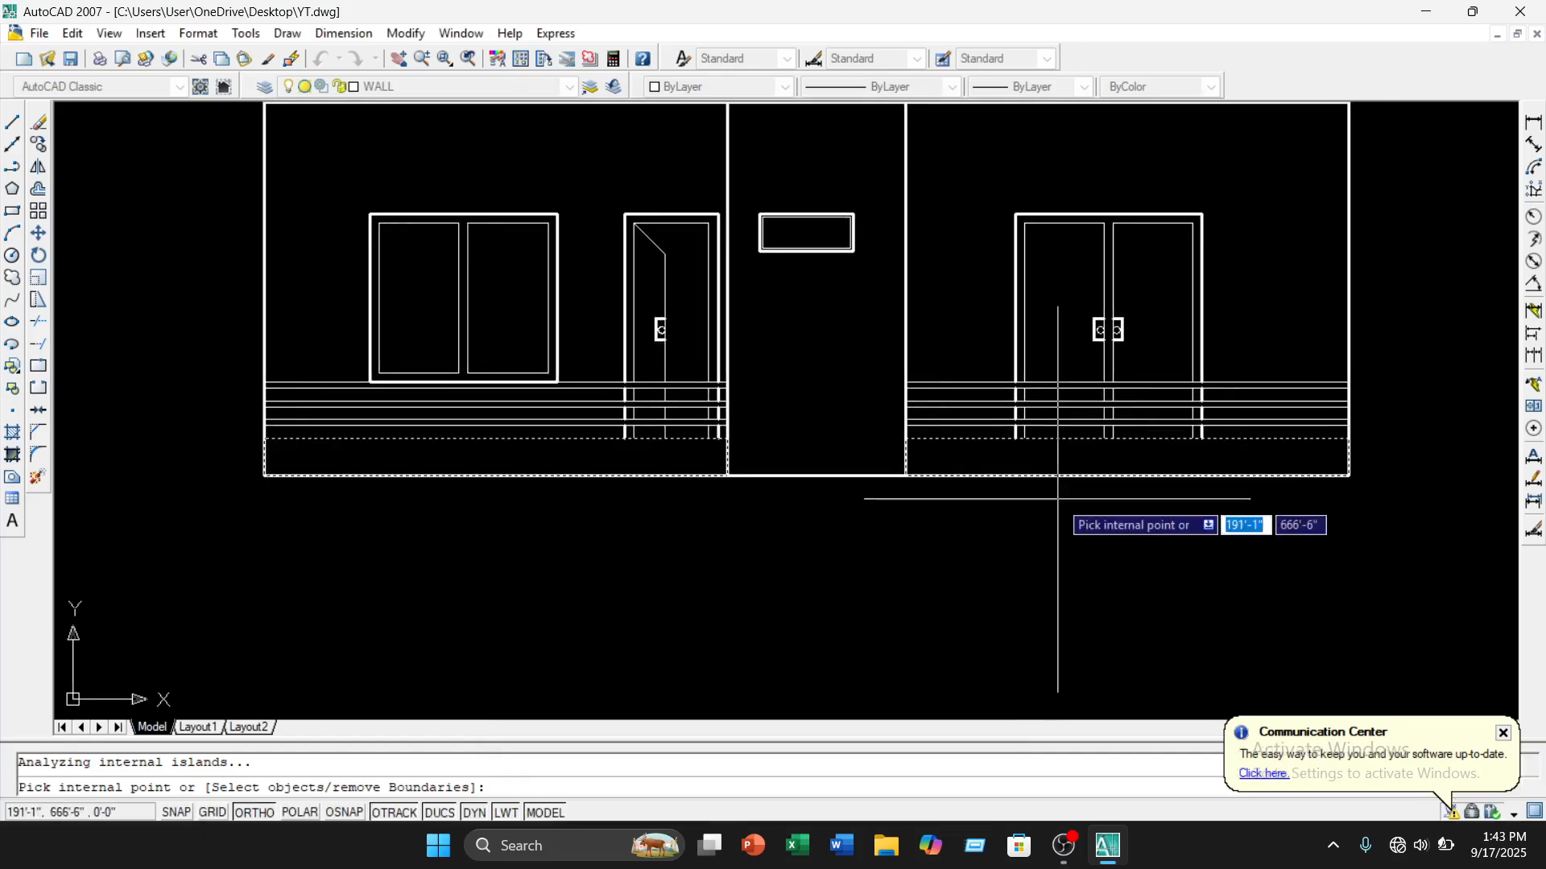
pyautogui.press('Return')
pyautogui.press('Return')
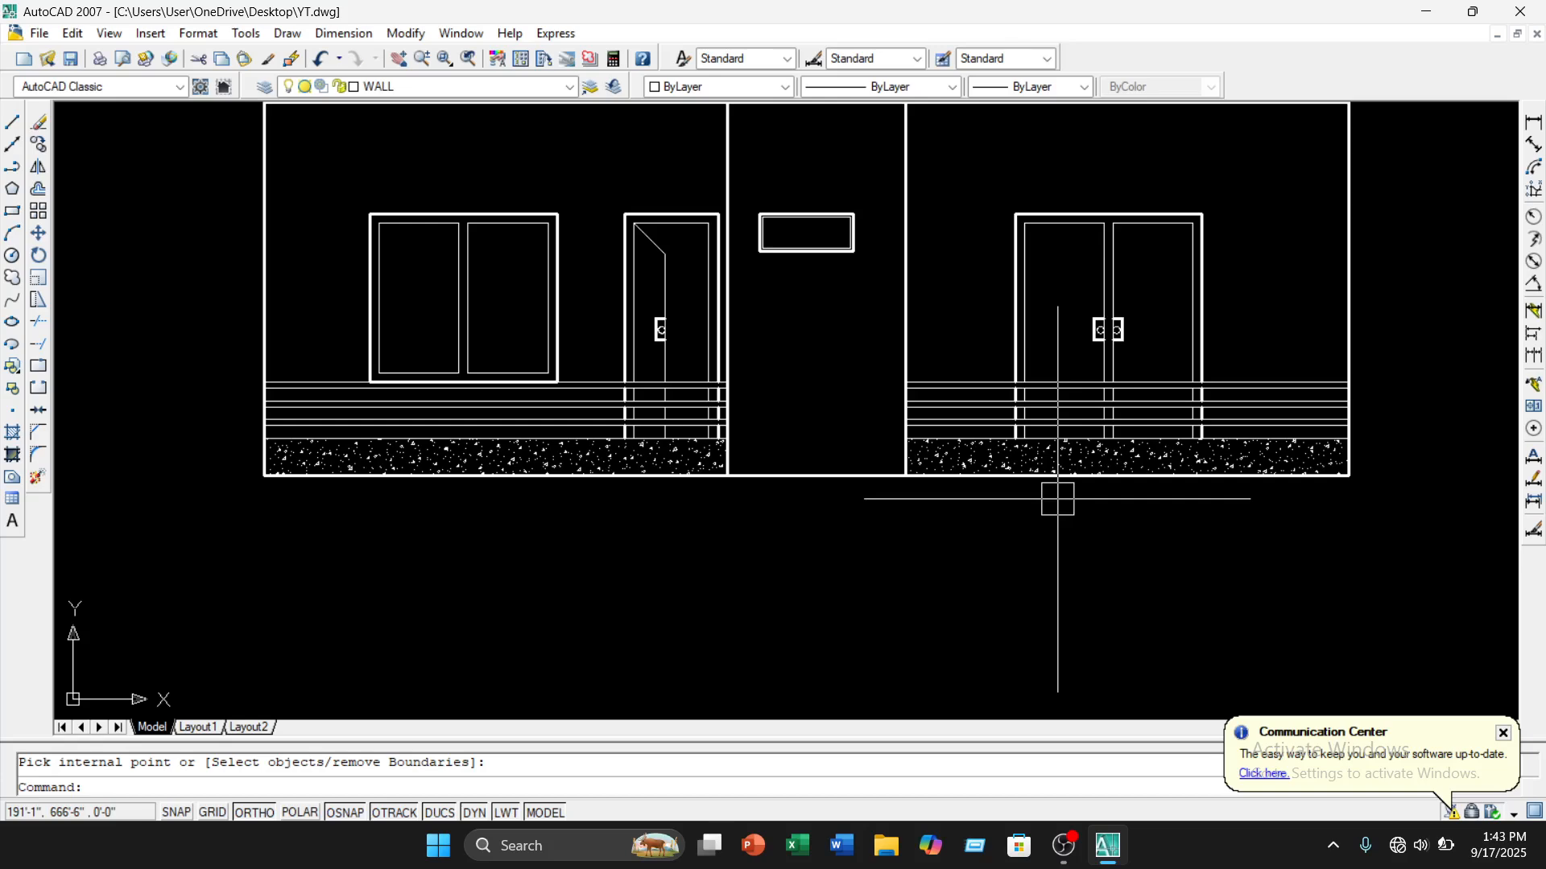
# Set up a one-color gradient fill in white, index color 7, with full tint and the middle swatch of the first row
pyautogui.scroll(1, 657, 409)
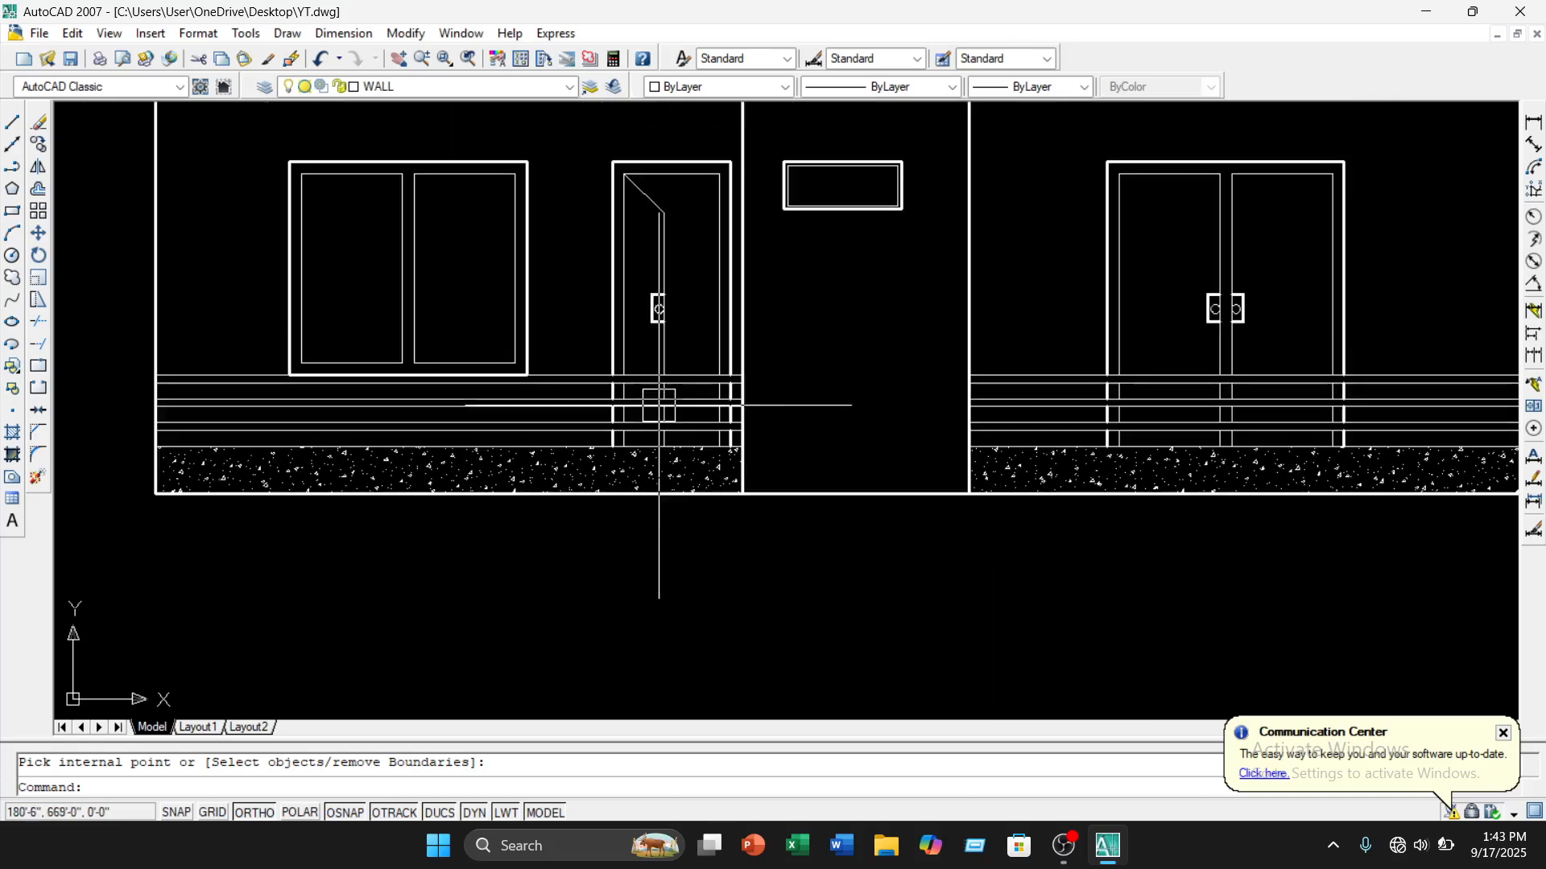
pyautogui.click(287, 33)
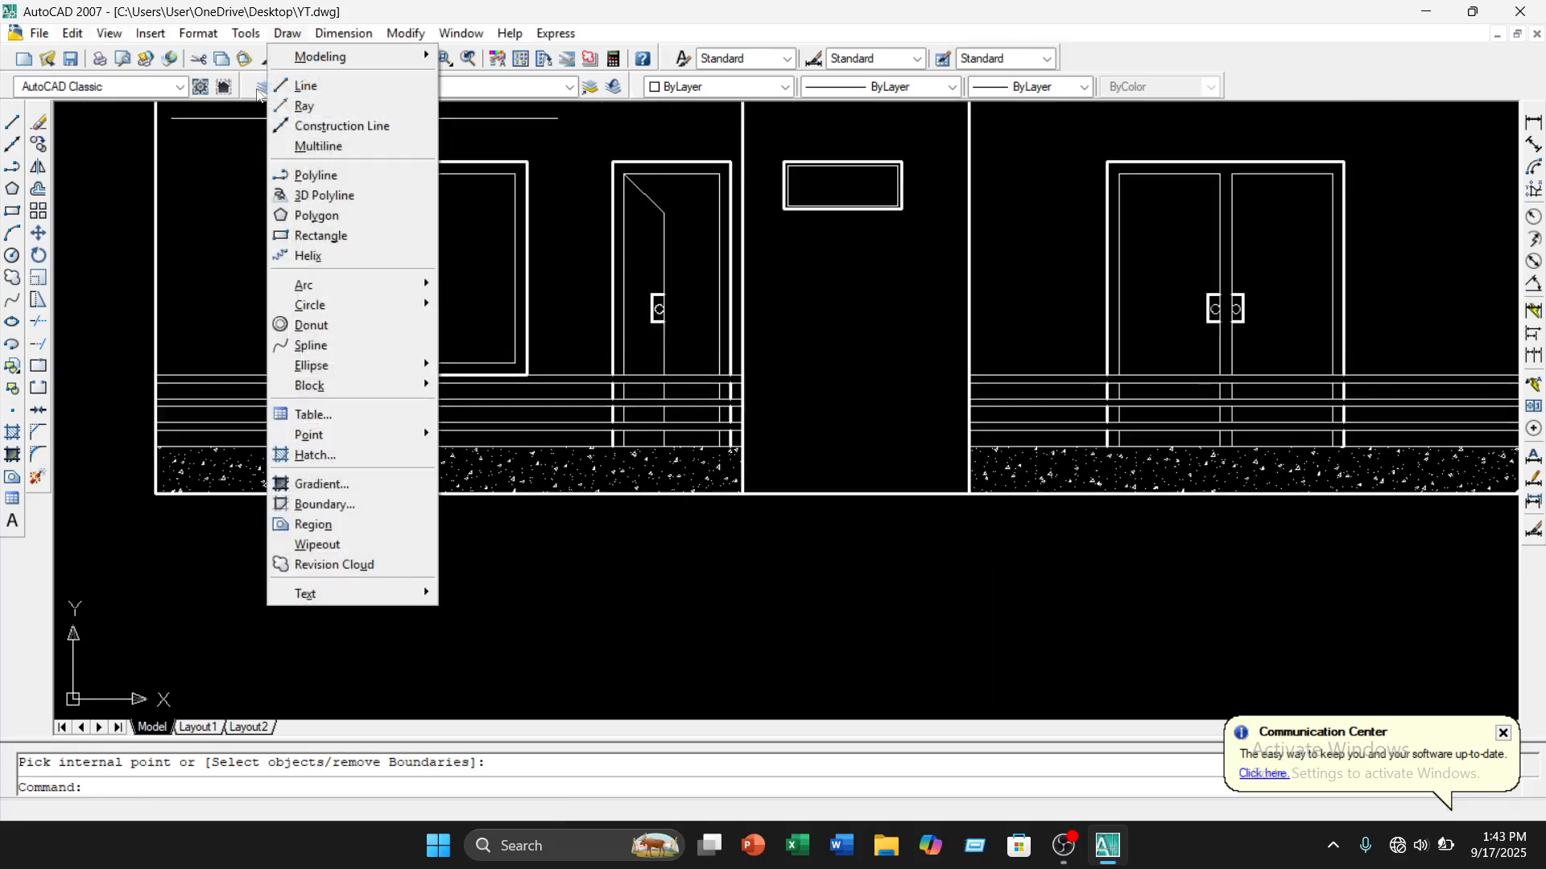
pyautogui.click(346, 483)
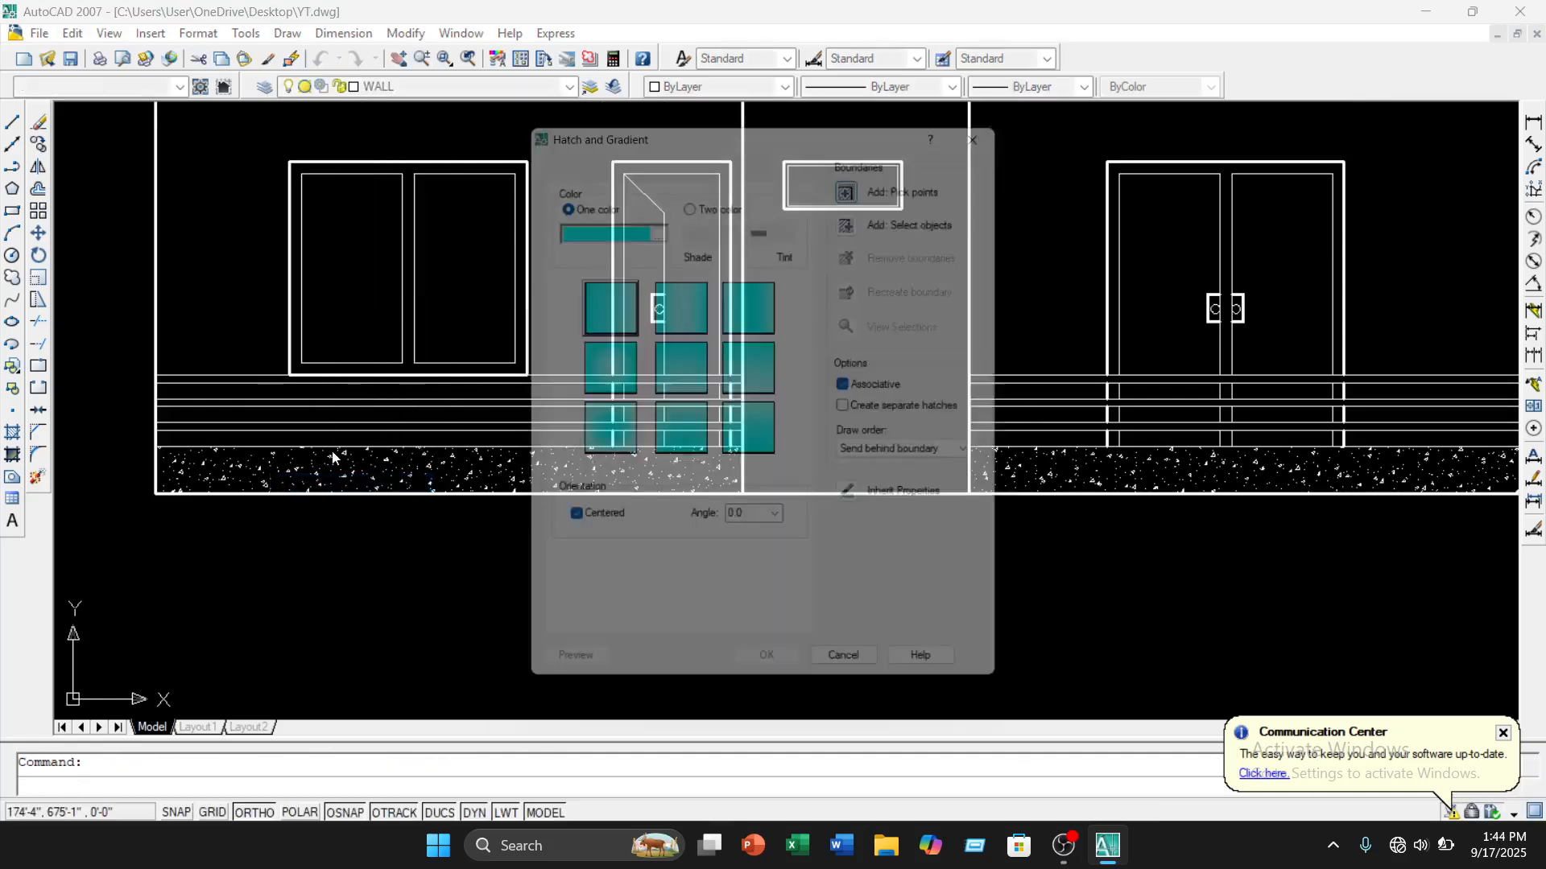
pyautogui.click(658, 229)
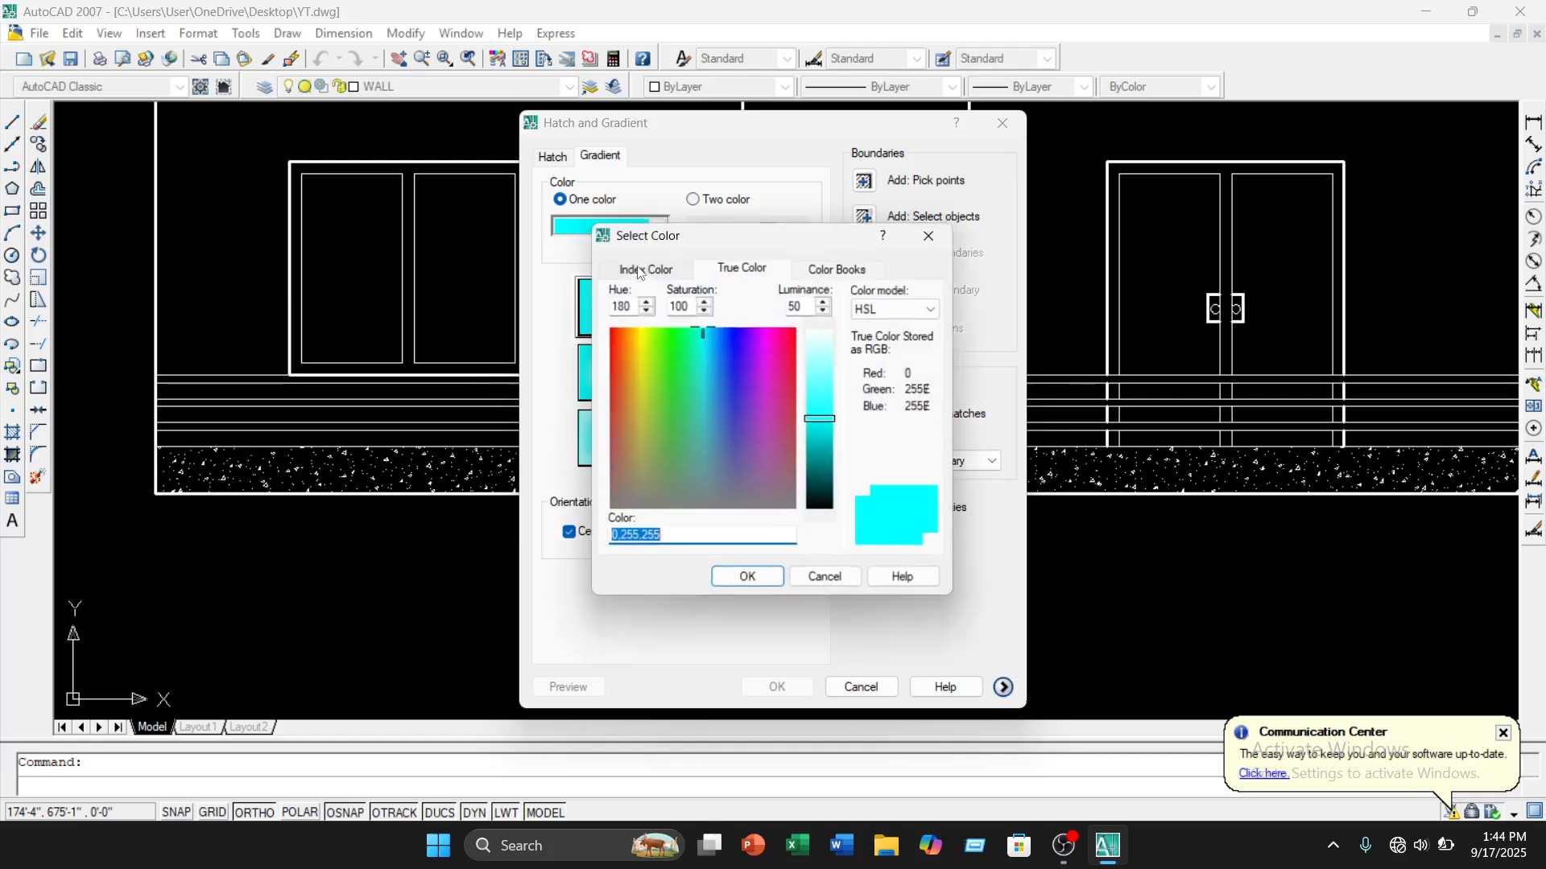
pyautogui.click(645, 269)
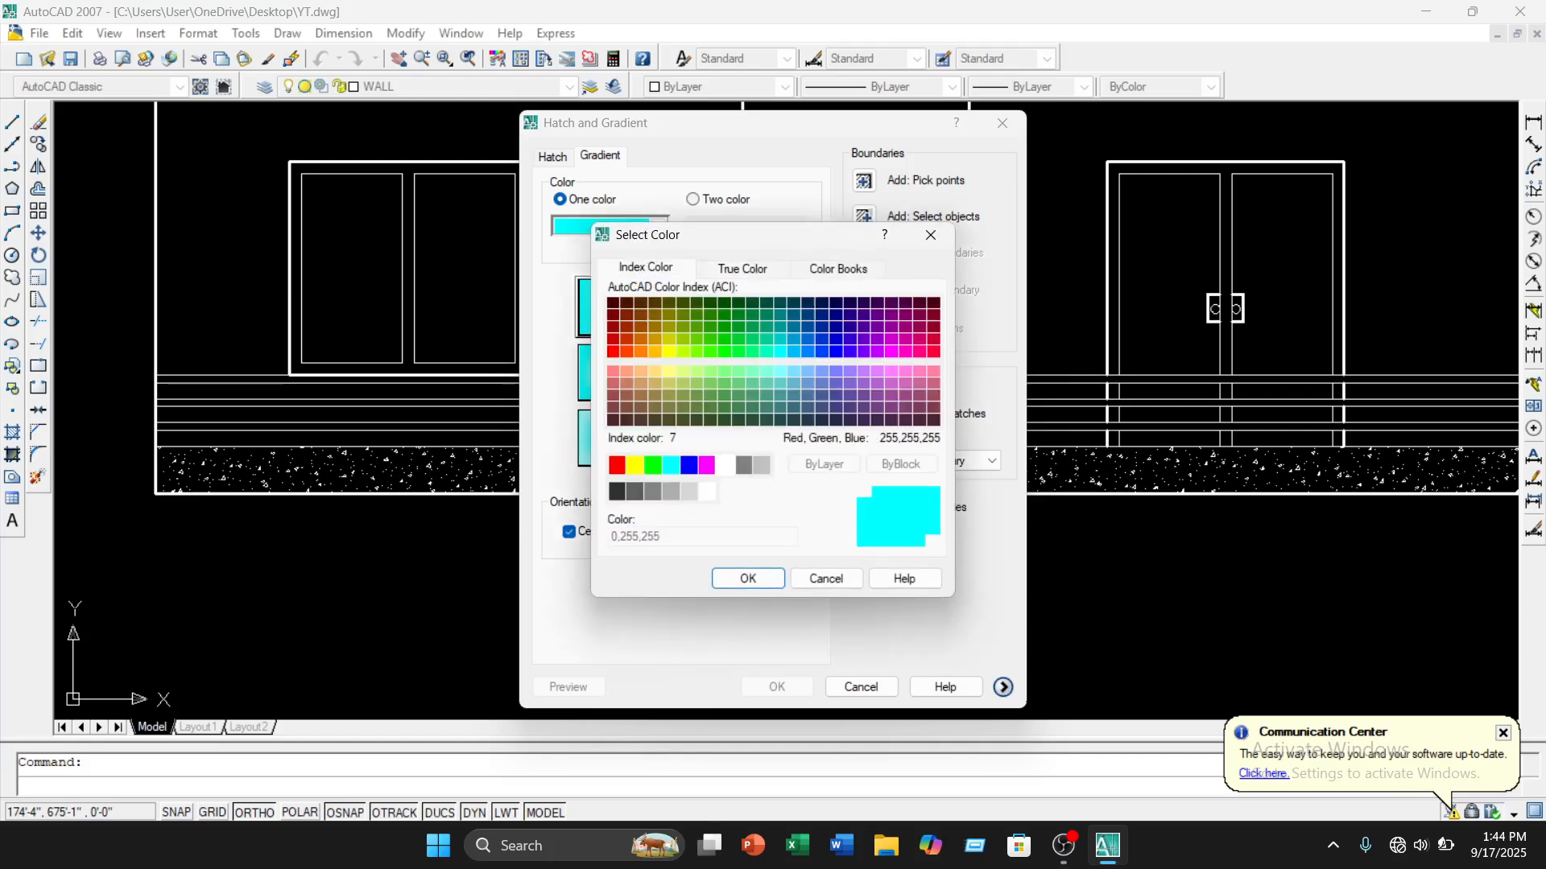
pyautogui.click(724, 465)
pyautogui.click(748, 579)
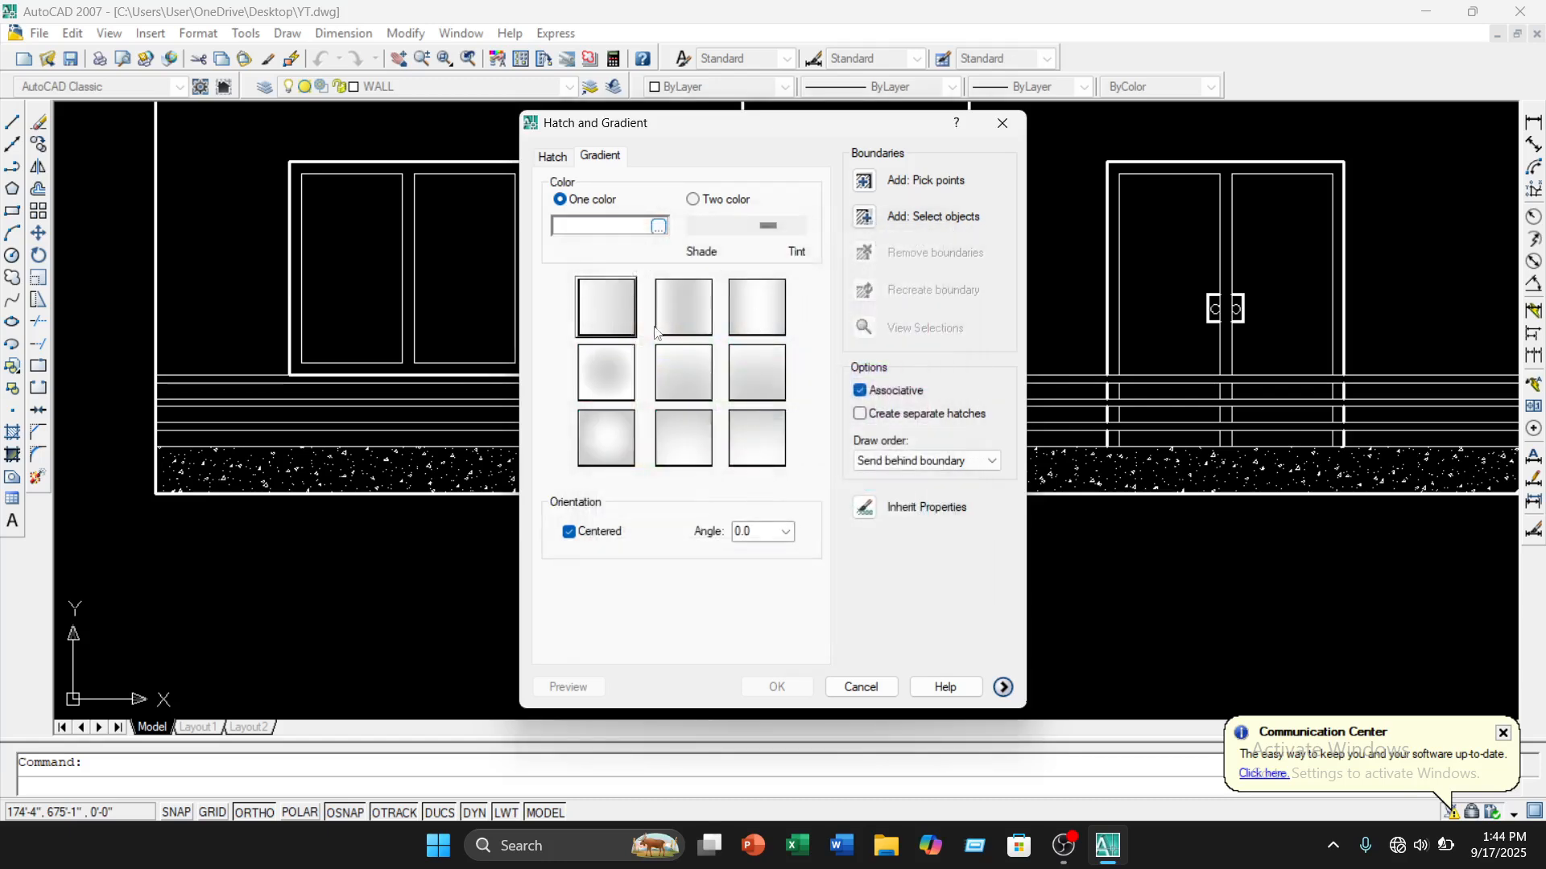
pyautogui.moveTo(759, 240); pyautogui.dragTo(829, 230)
pyautogui.click(682, 304)
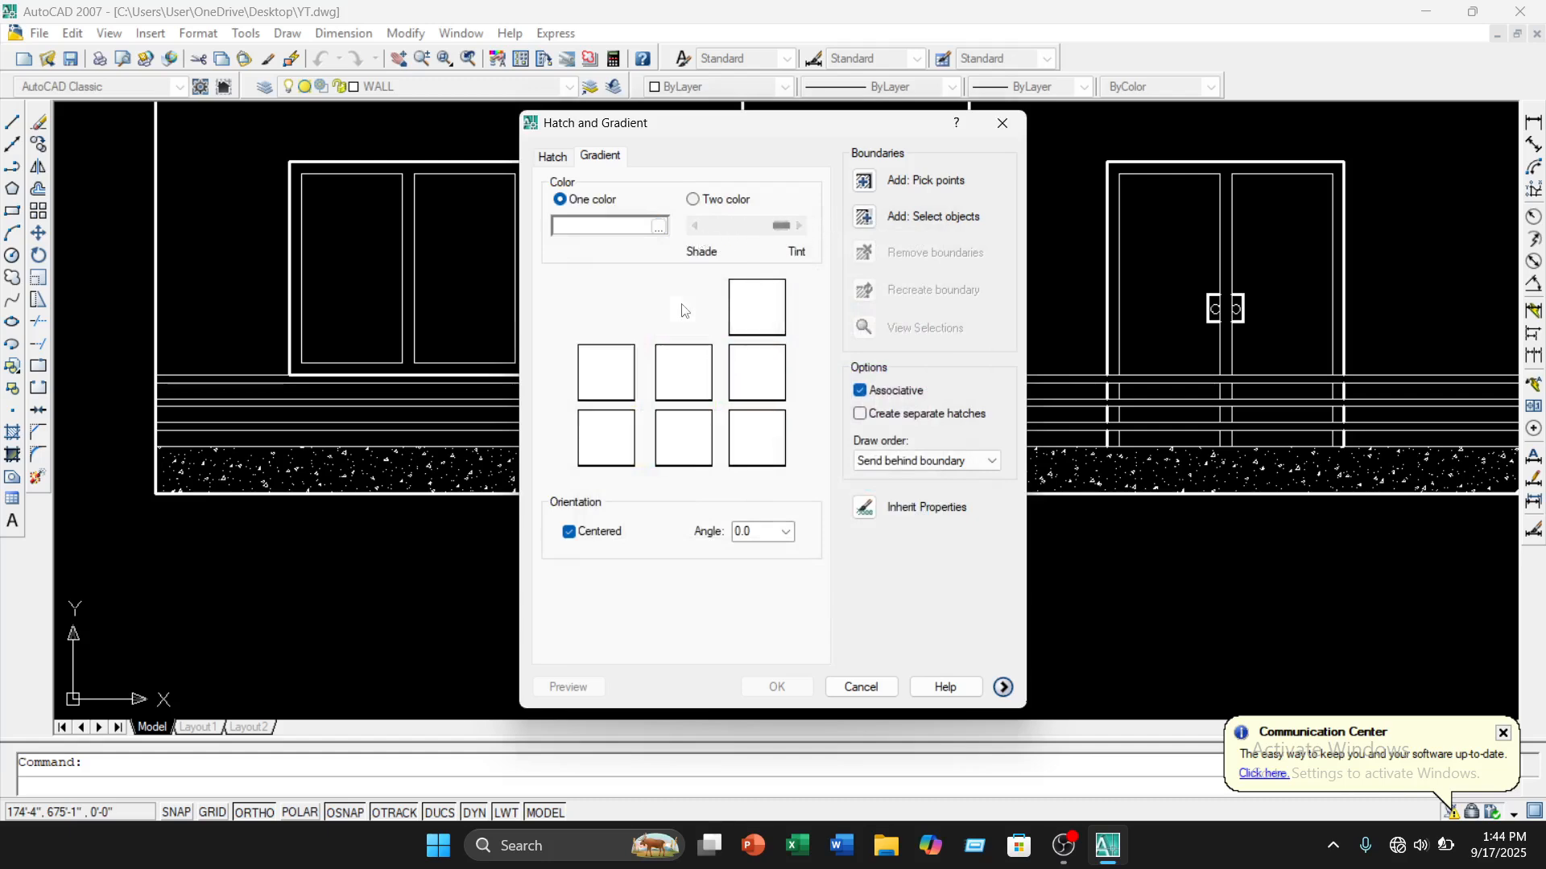
# Fill the three narrow railing bands on each side of the central wall with the white gradient
pyautogui.click(866, 183)
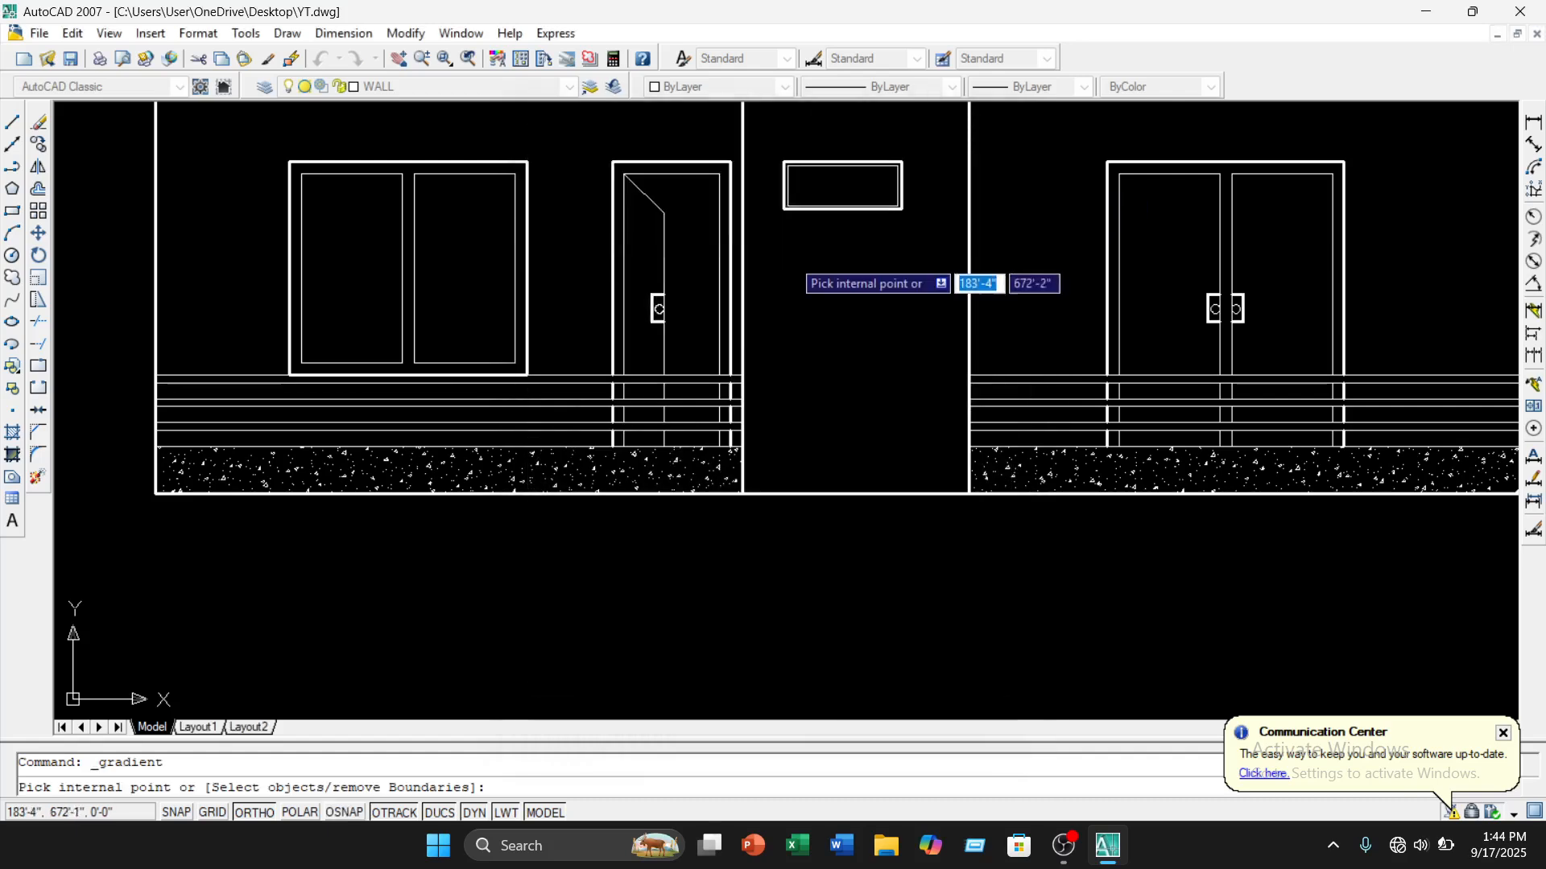
pyautogui.scroll(4, 507, 390)
pyautogui.scroll(2, 507, 390)
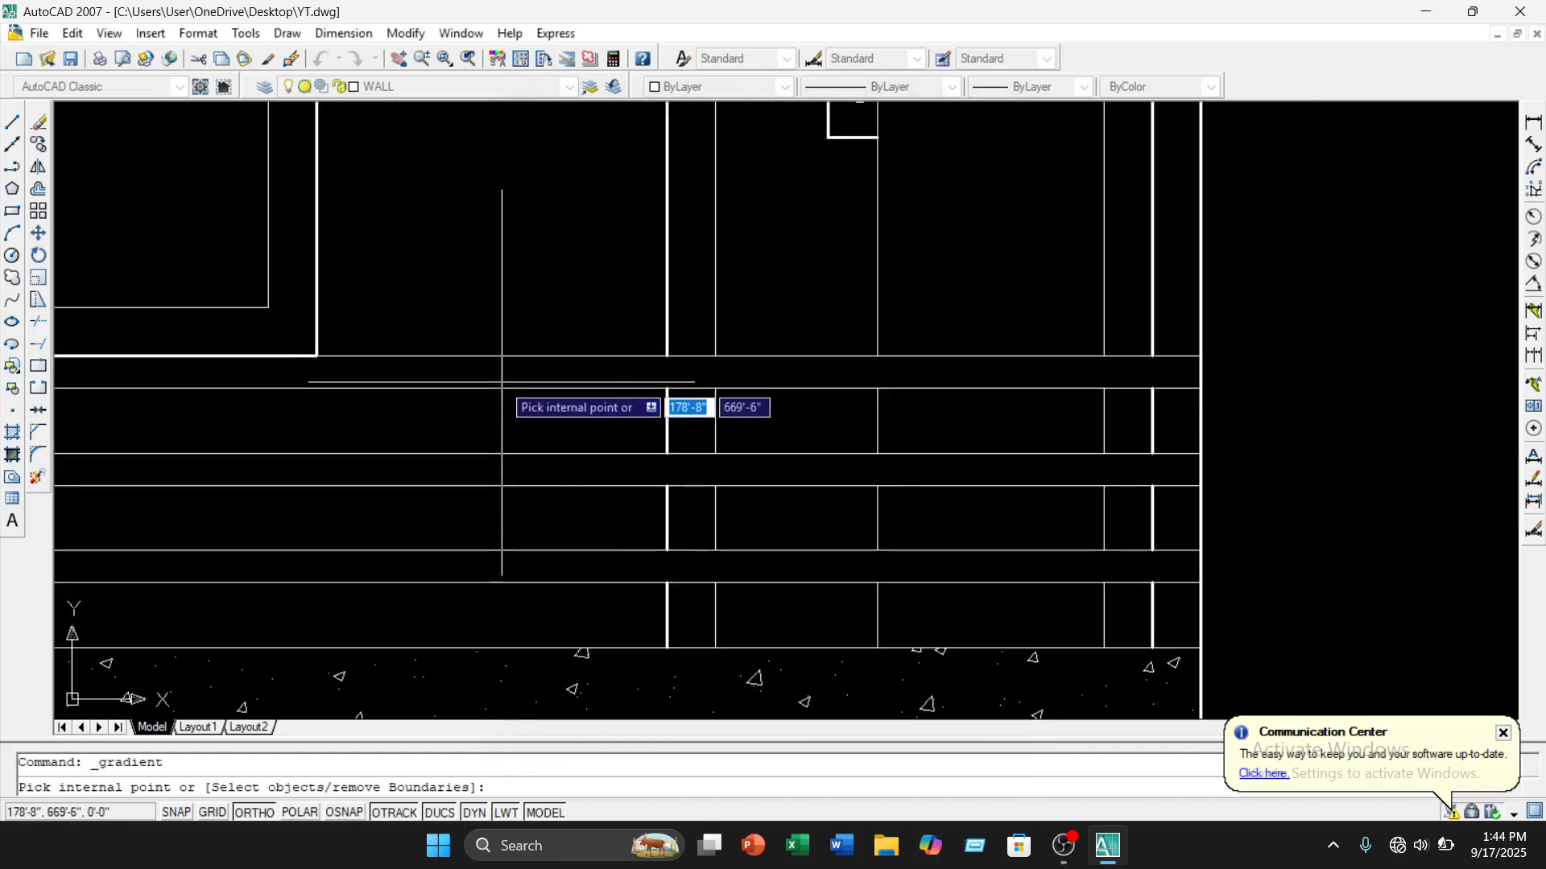
pyautogui.click(507, 390)
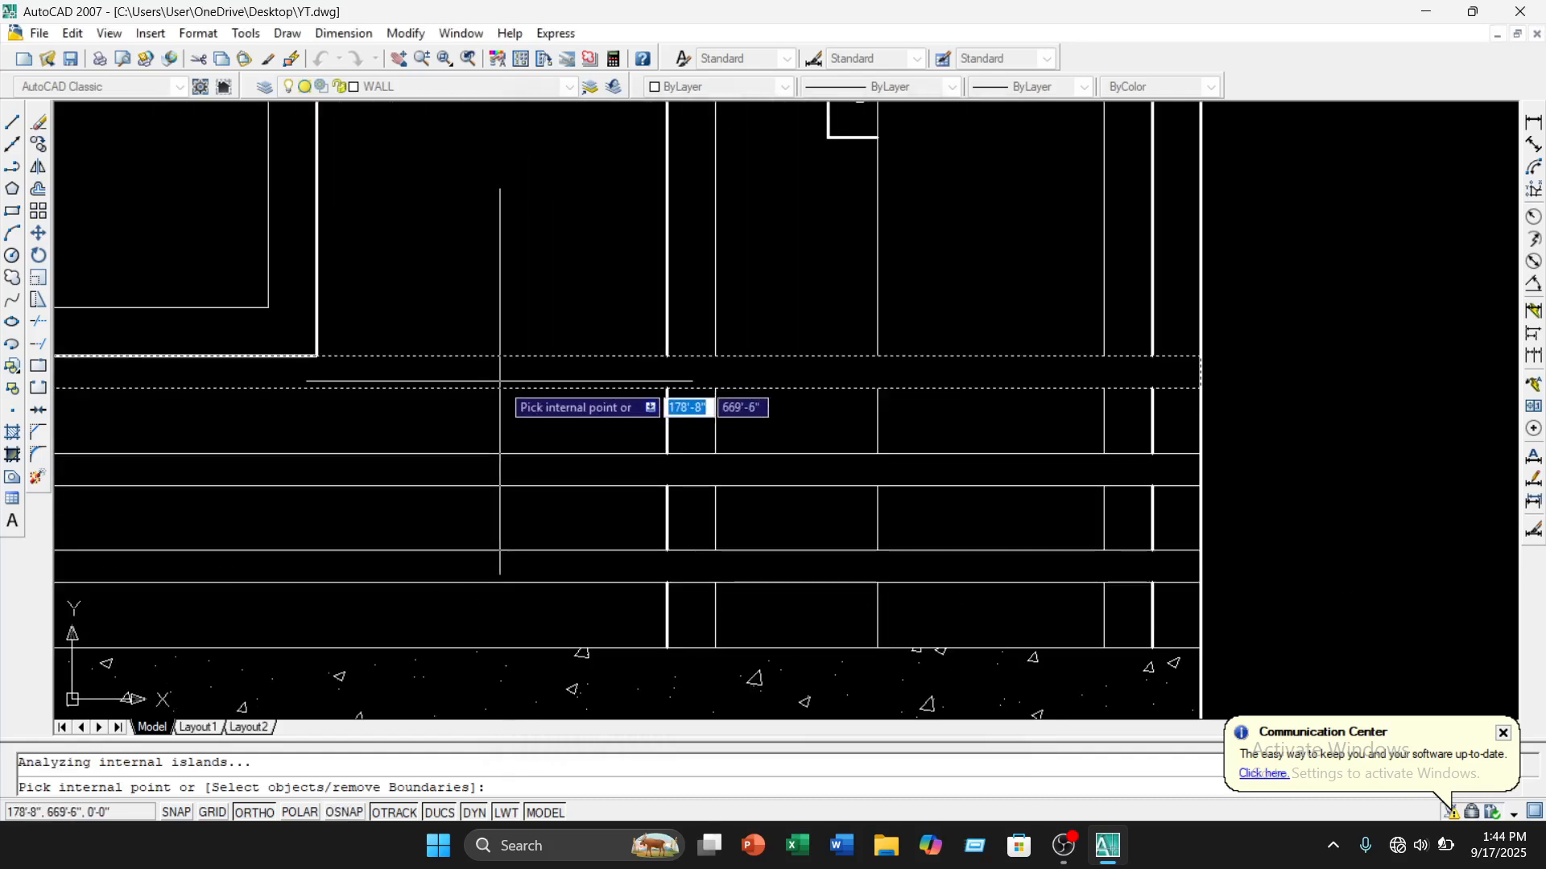
pyautogui.click(508, 563)
pyautogui.scroll(-4, 548, 533)
pyautogui.moveTo(1025, 469); pyautogui.dragTo(714, 473, button='middle')
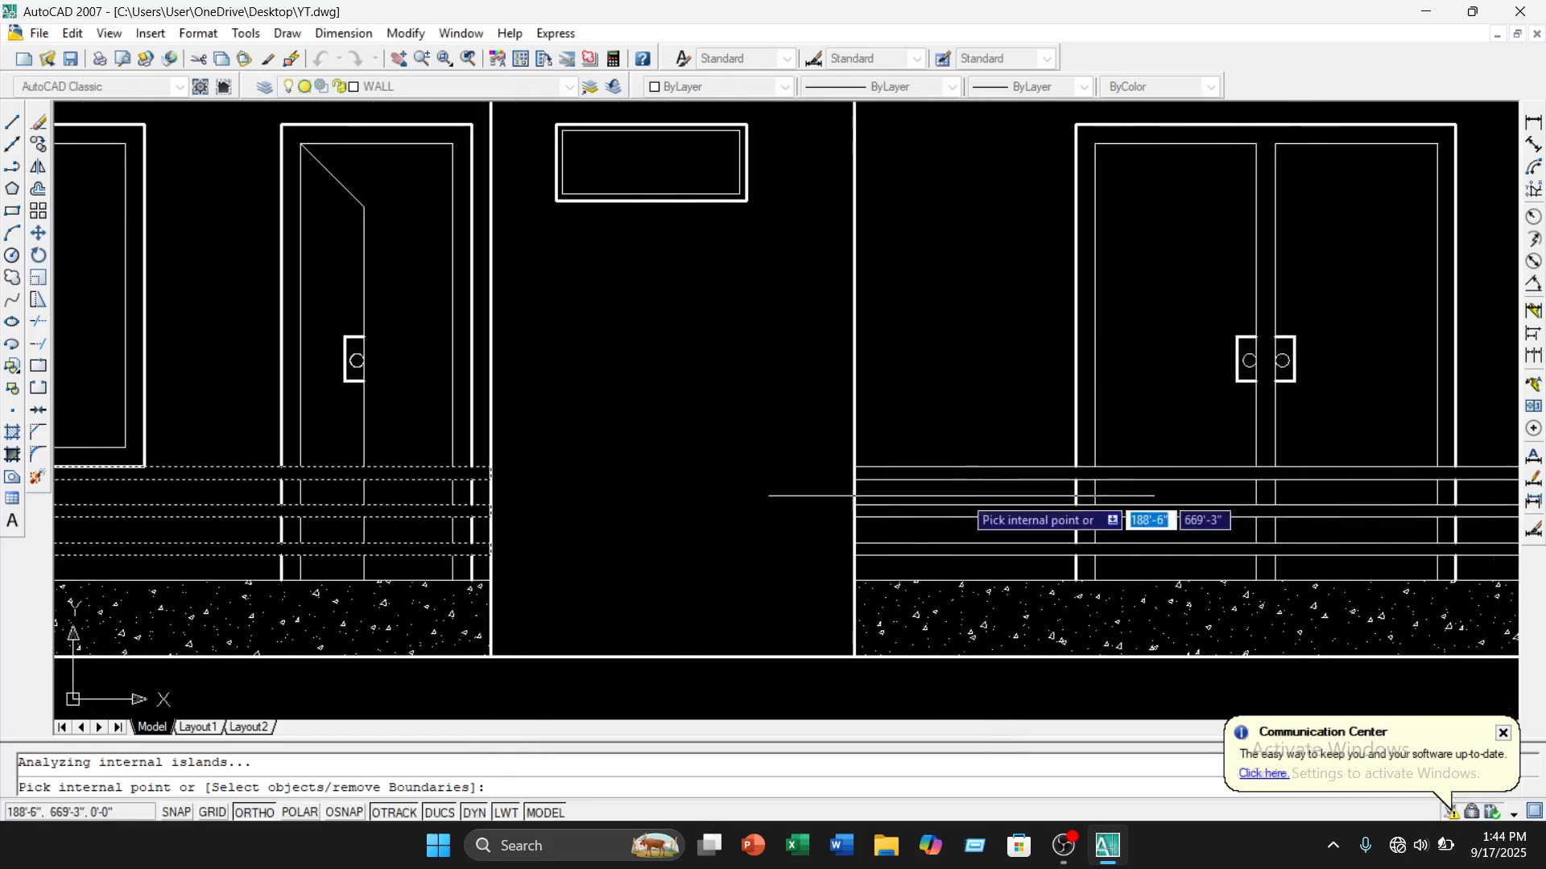
pyautogui.scroll(3, 962, 492)
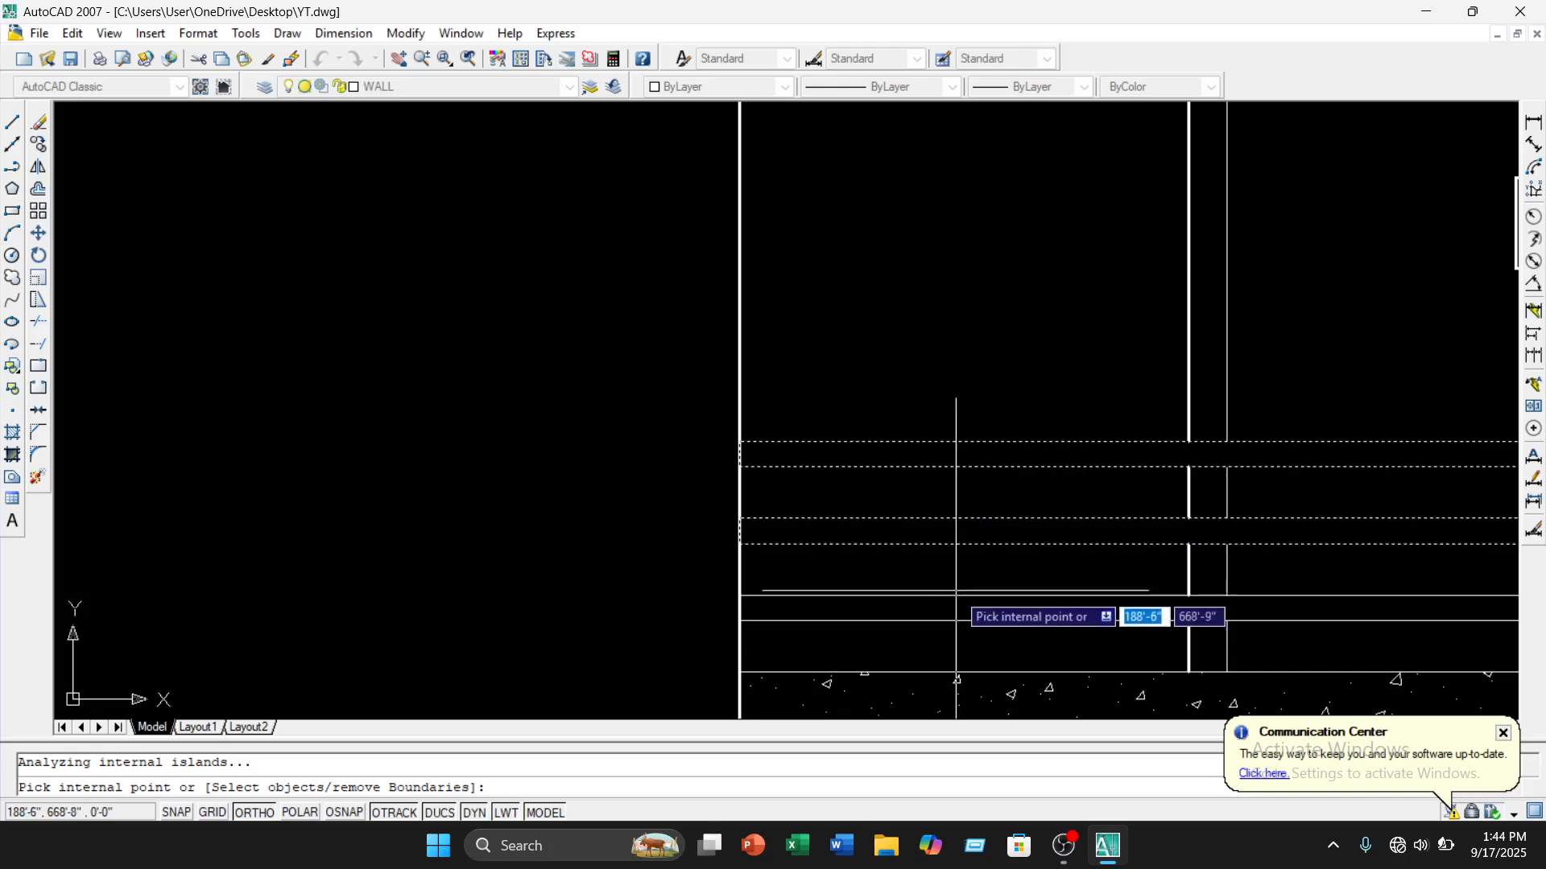
pyautogui.scroll(-3, 962, 595)
pyautogui.scroll(-2, 1030, 451)
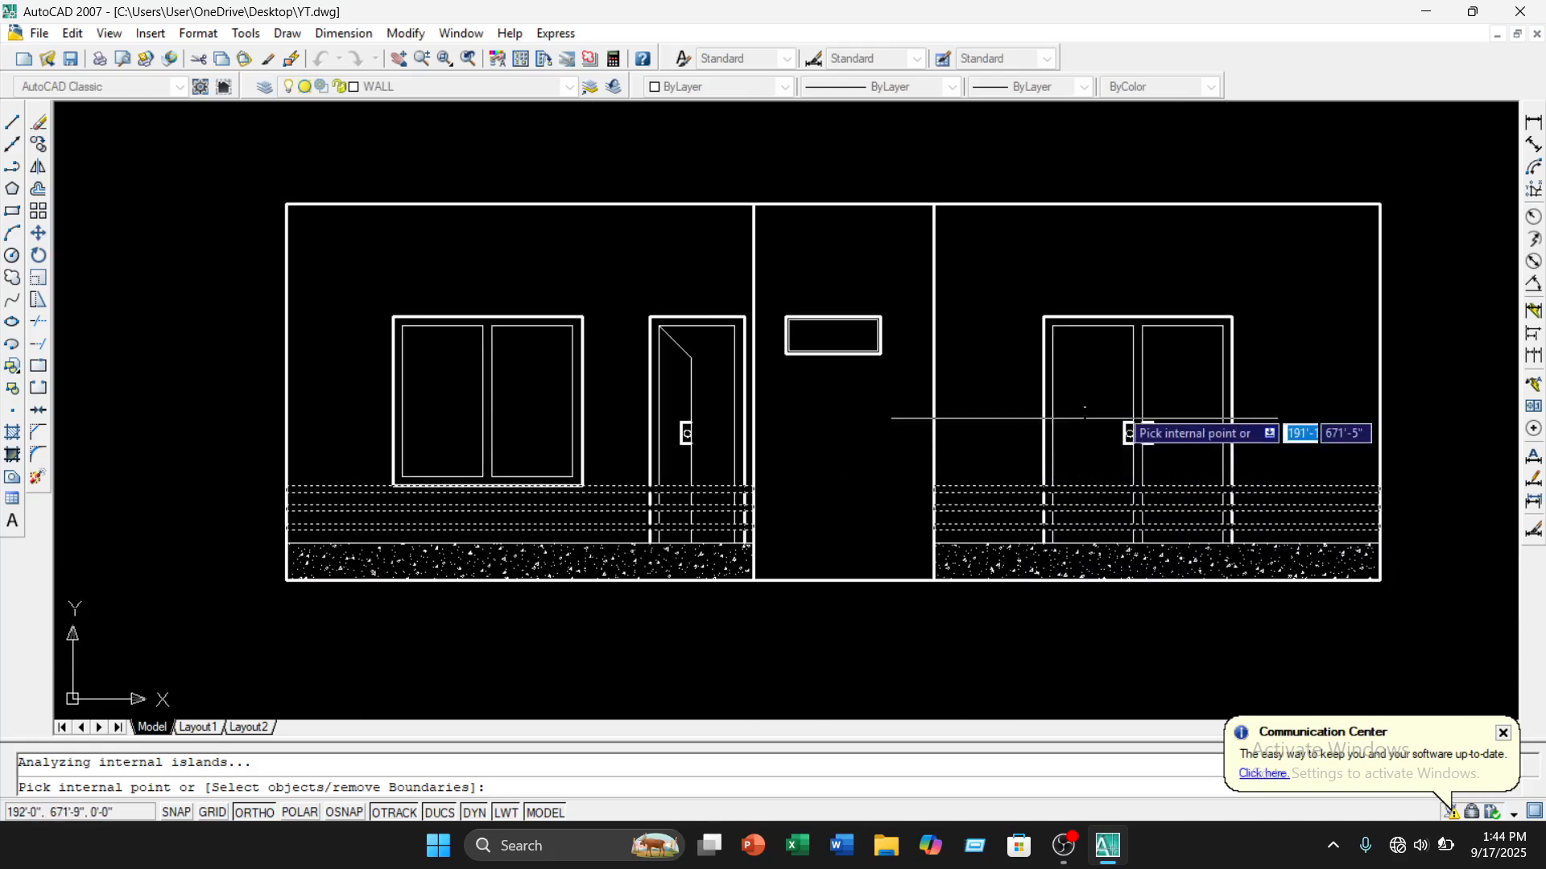
pyautogui.press('Return')
pyautogui.press('Return')
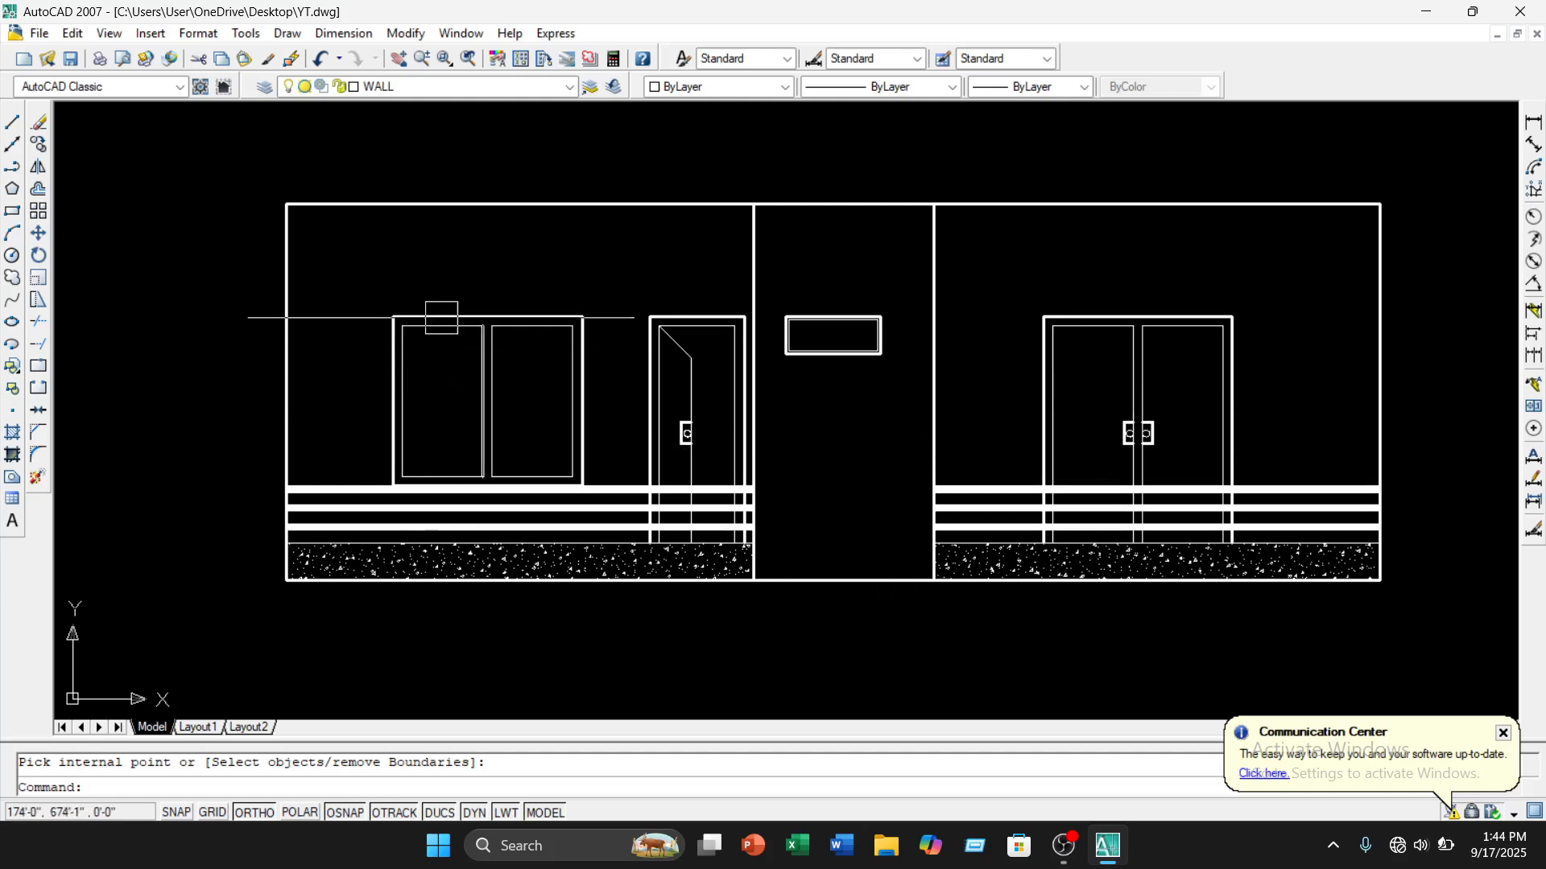
# Set up a one-color gradient fill in magenta, index color 210, with moderate tint and the first swatch of the third row
pyautogui.click(302, 38)
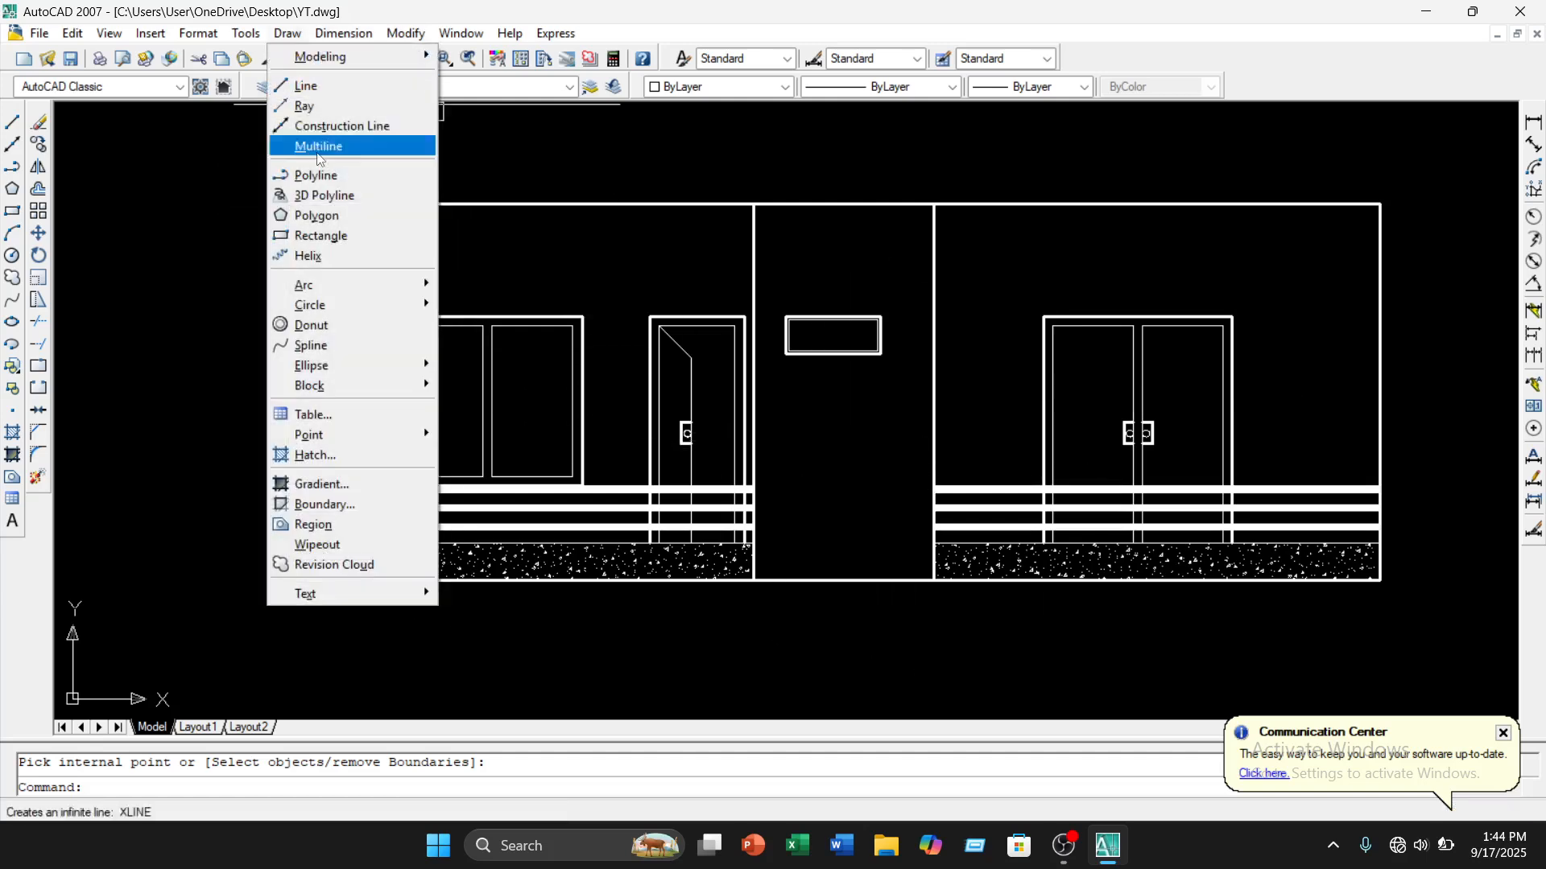
pyautogui.click(327, 485)
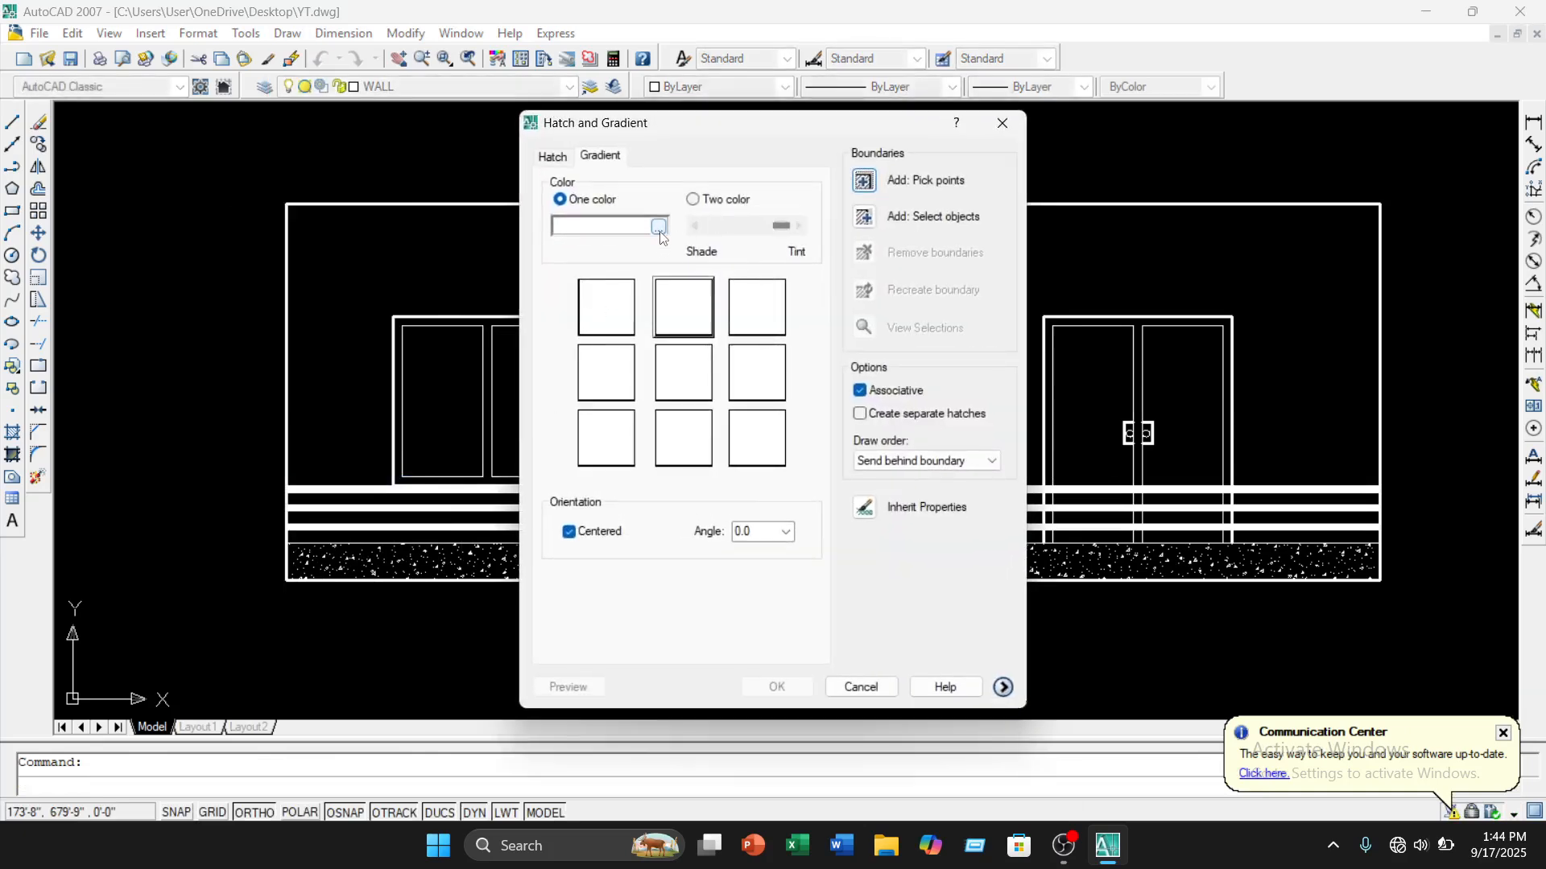
pyautogui.click(658, 227)
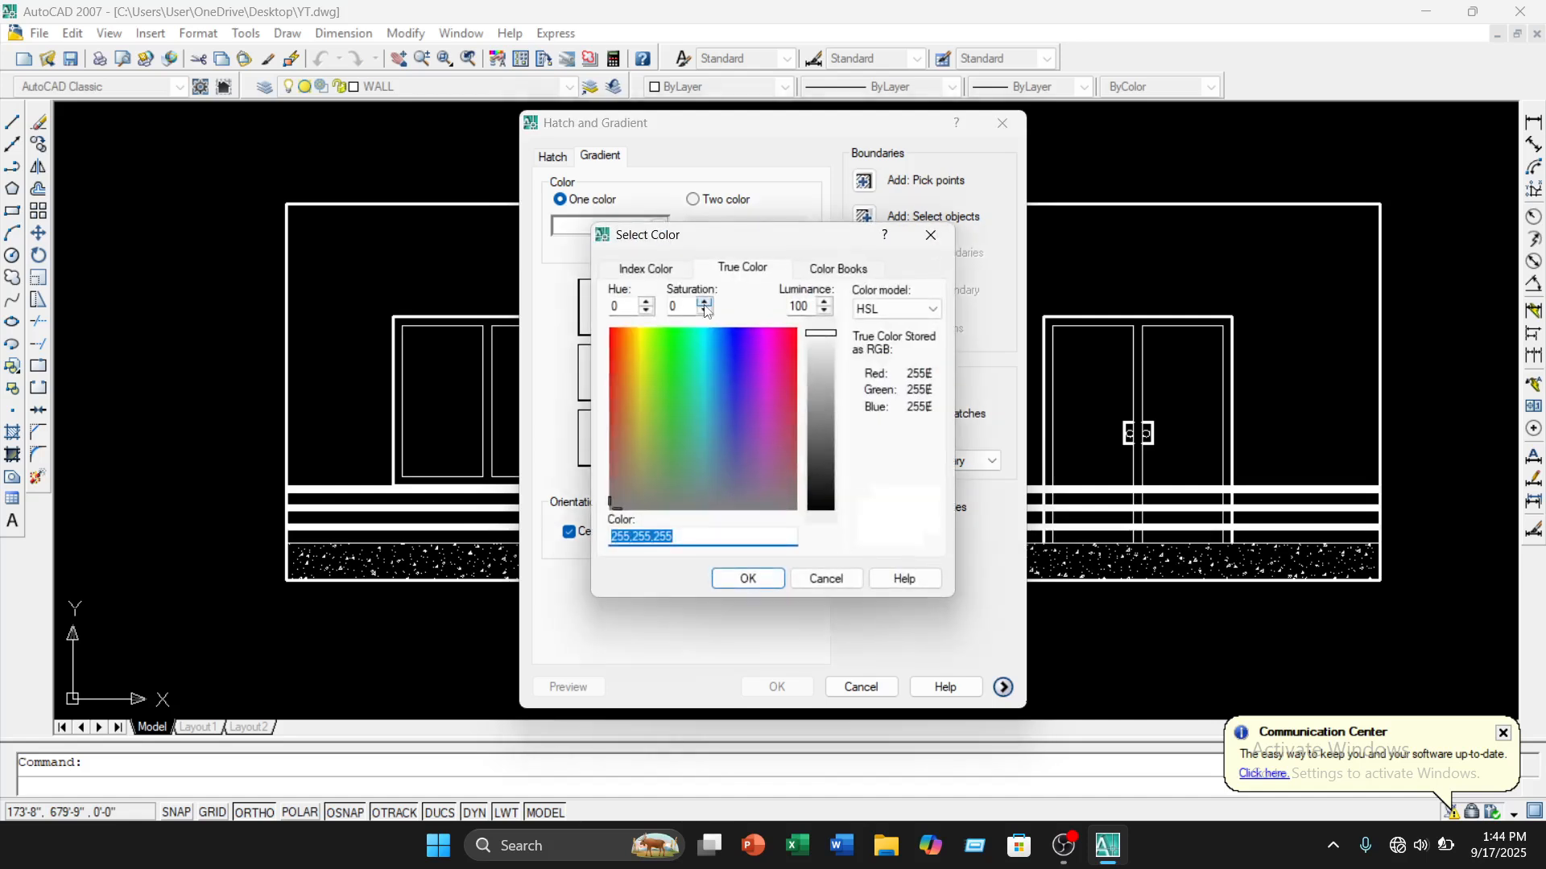
pyautogui.click(668, 271)
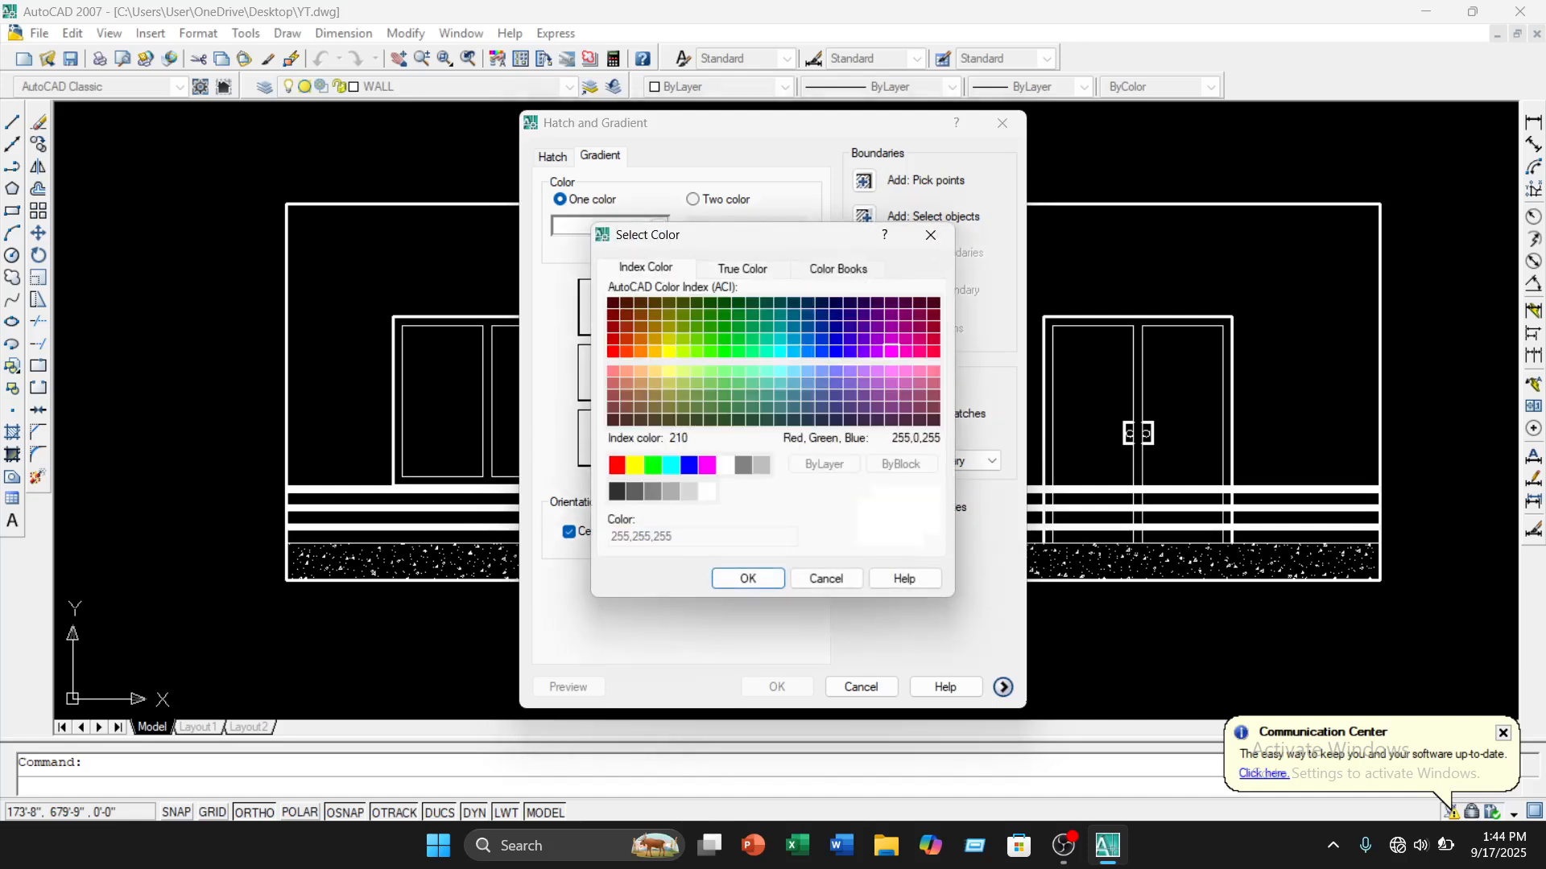
pyautogui.click(891, 351)
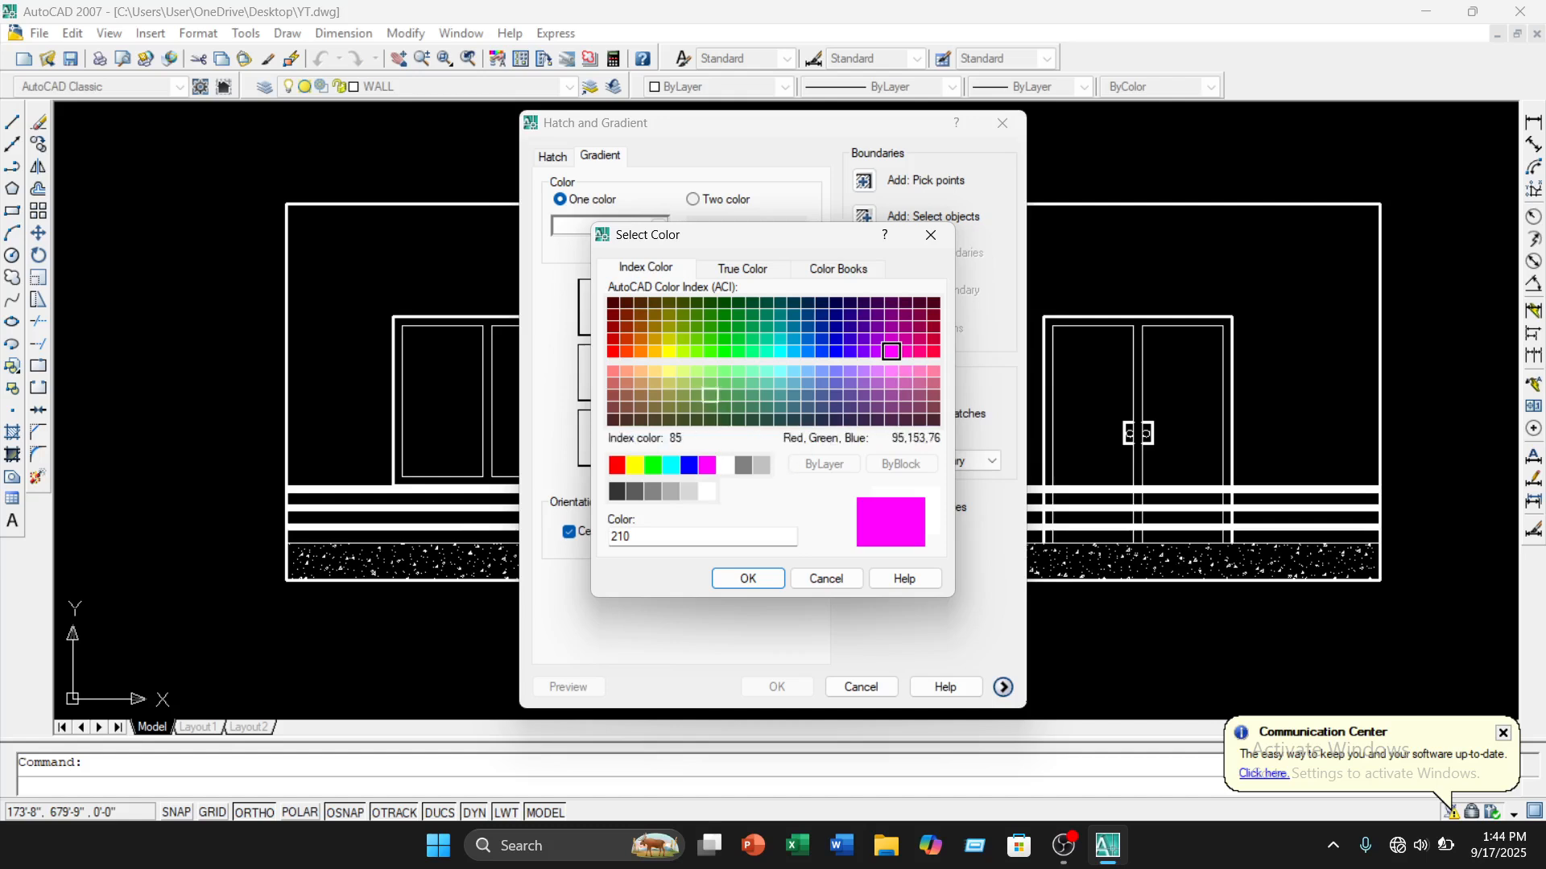
pyautogui.click(747, 579)
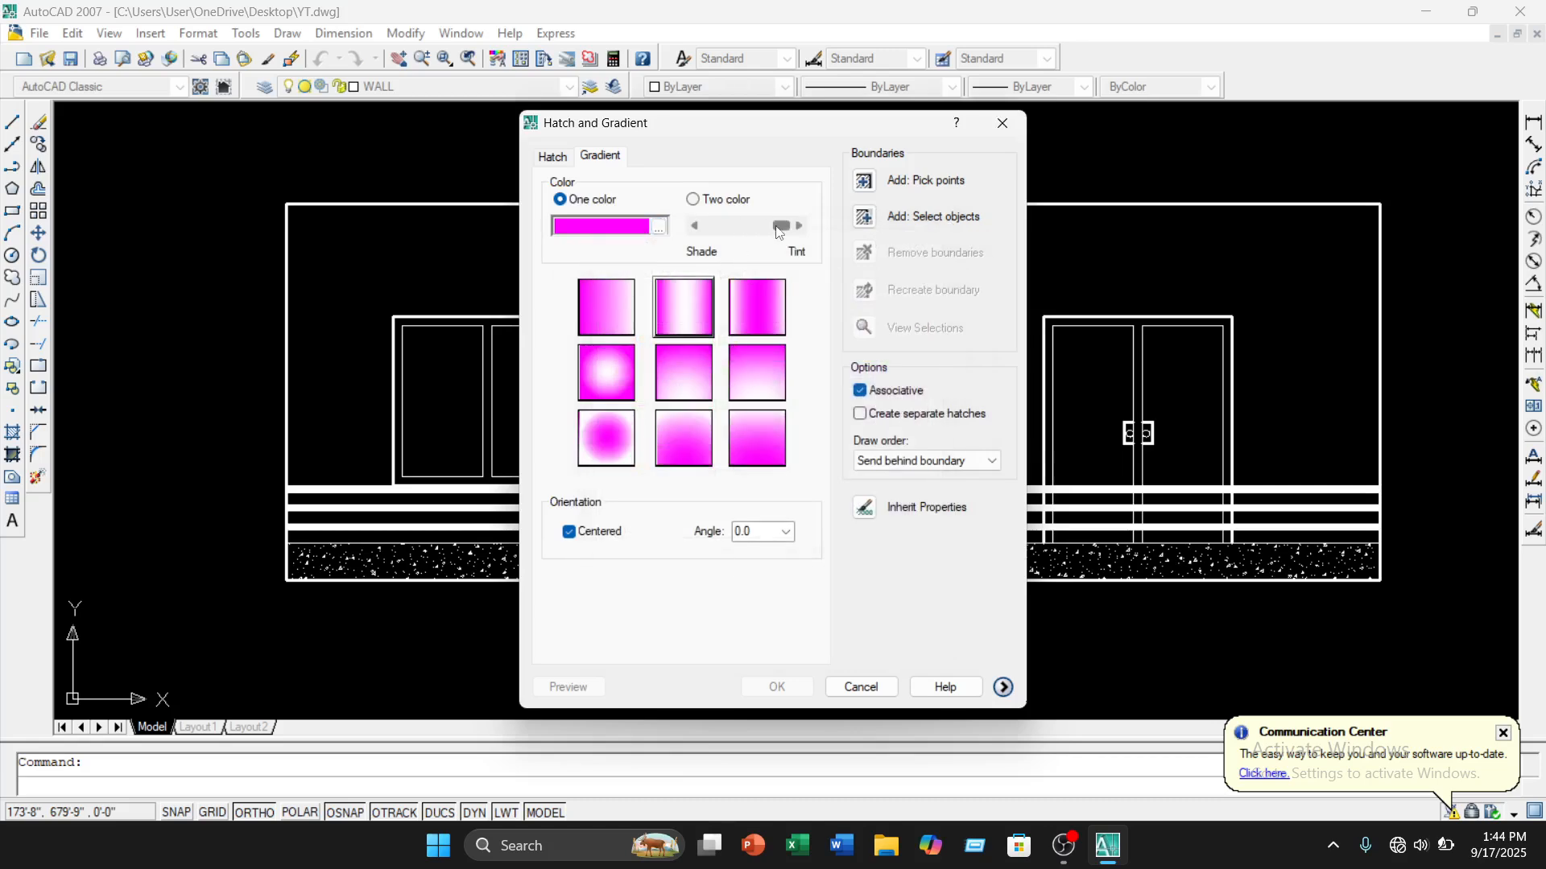
pyautogui.moveTo(779, 225)
pyautogui.mouseDown()
pyautogui.moveTo(727, 226)
pyautogui.moveTo(743, 253)
pyautogui.moveTo(760, 246)
pyautogui.mouseUp()
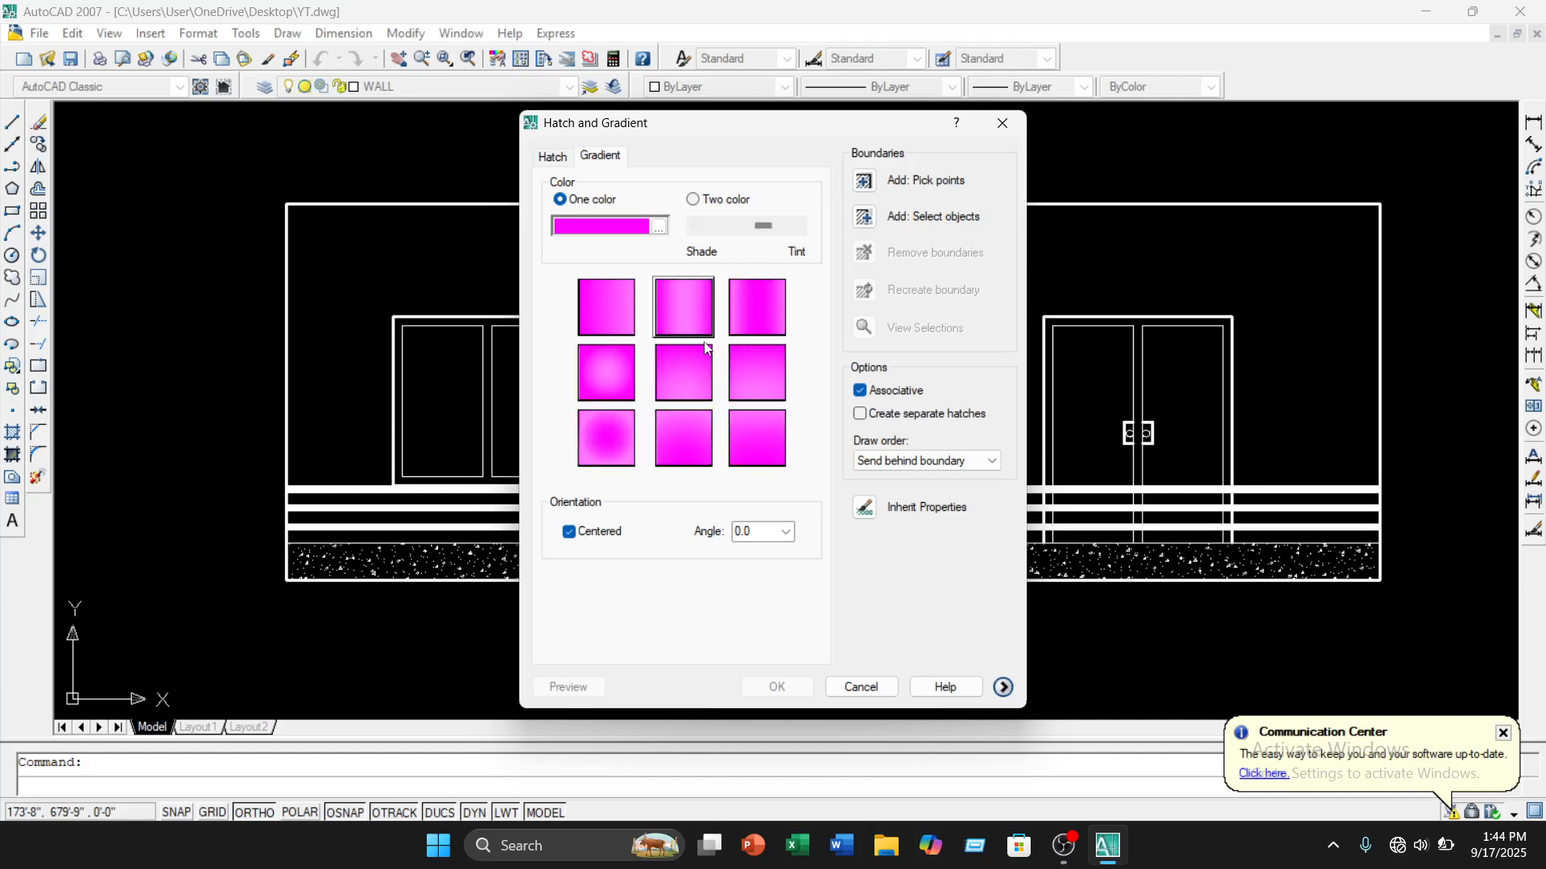
pyautogui.click(749, 229)
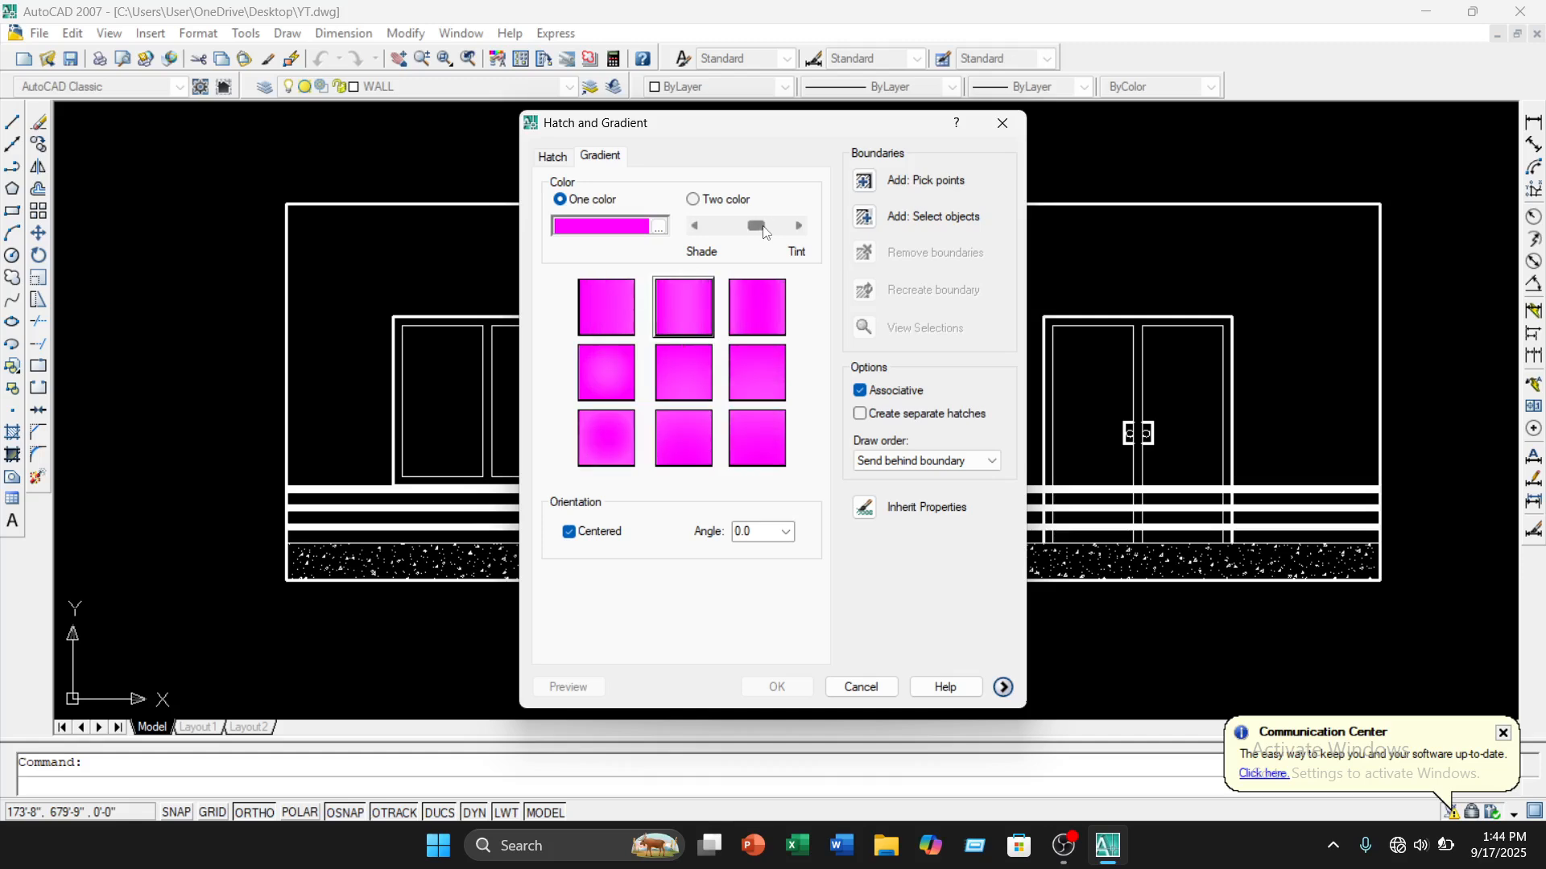
pyautogui.moveTo(765, 232); pyautogui.dragTo(778, 232)
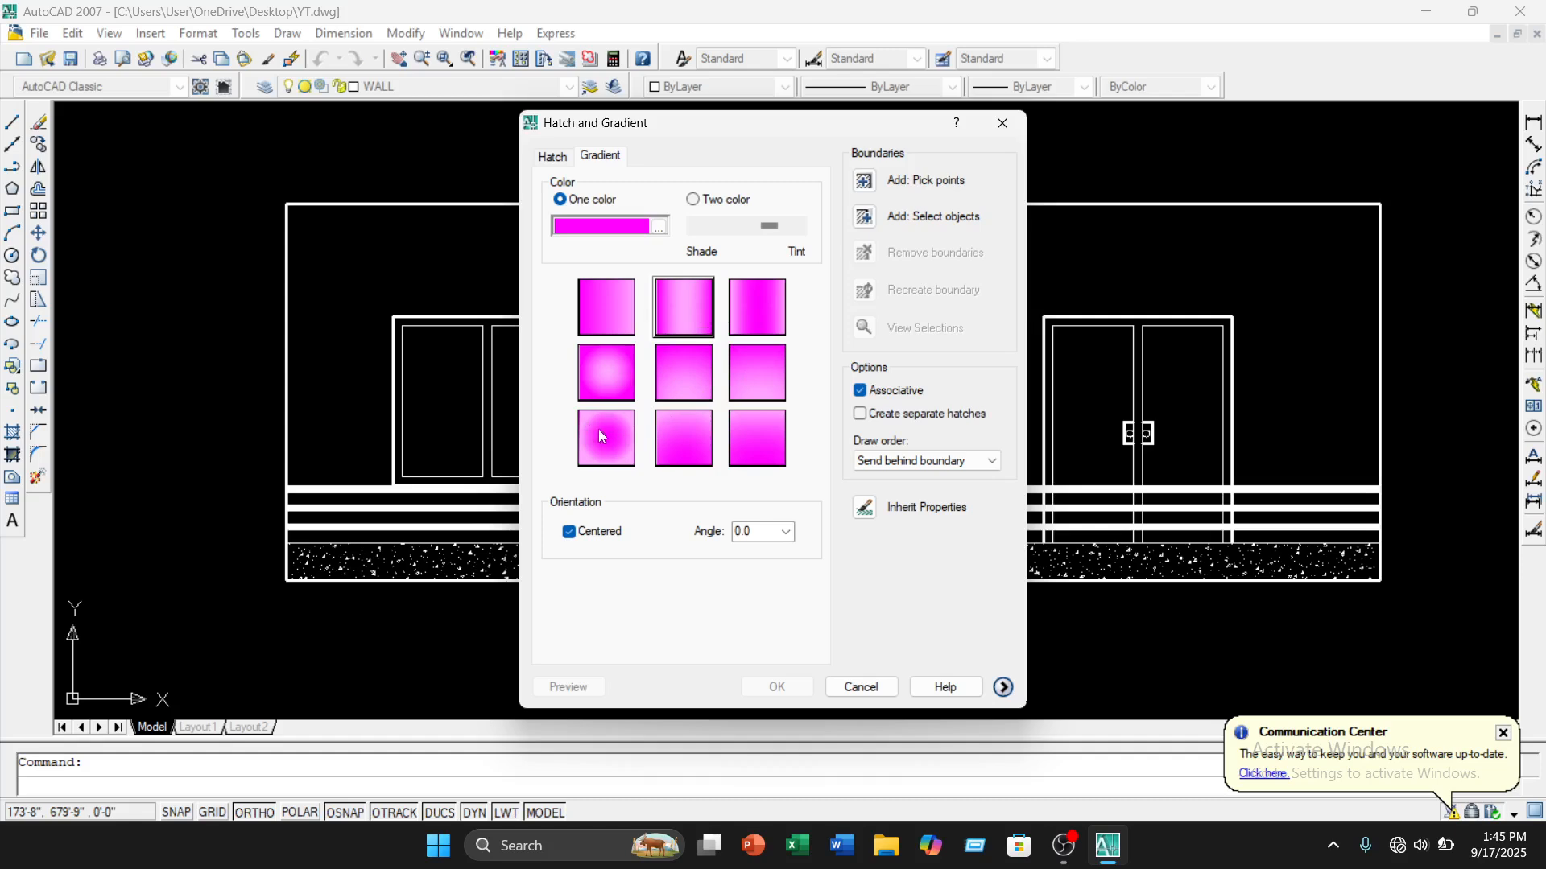
pyautogui.click(875, 183)
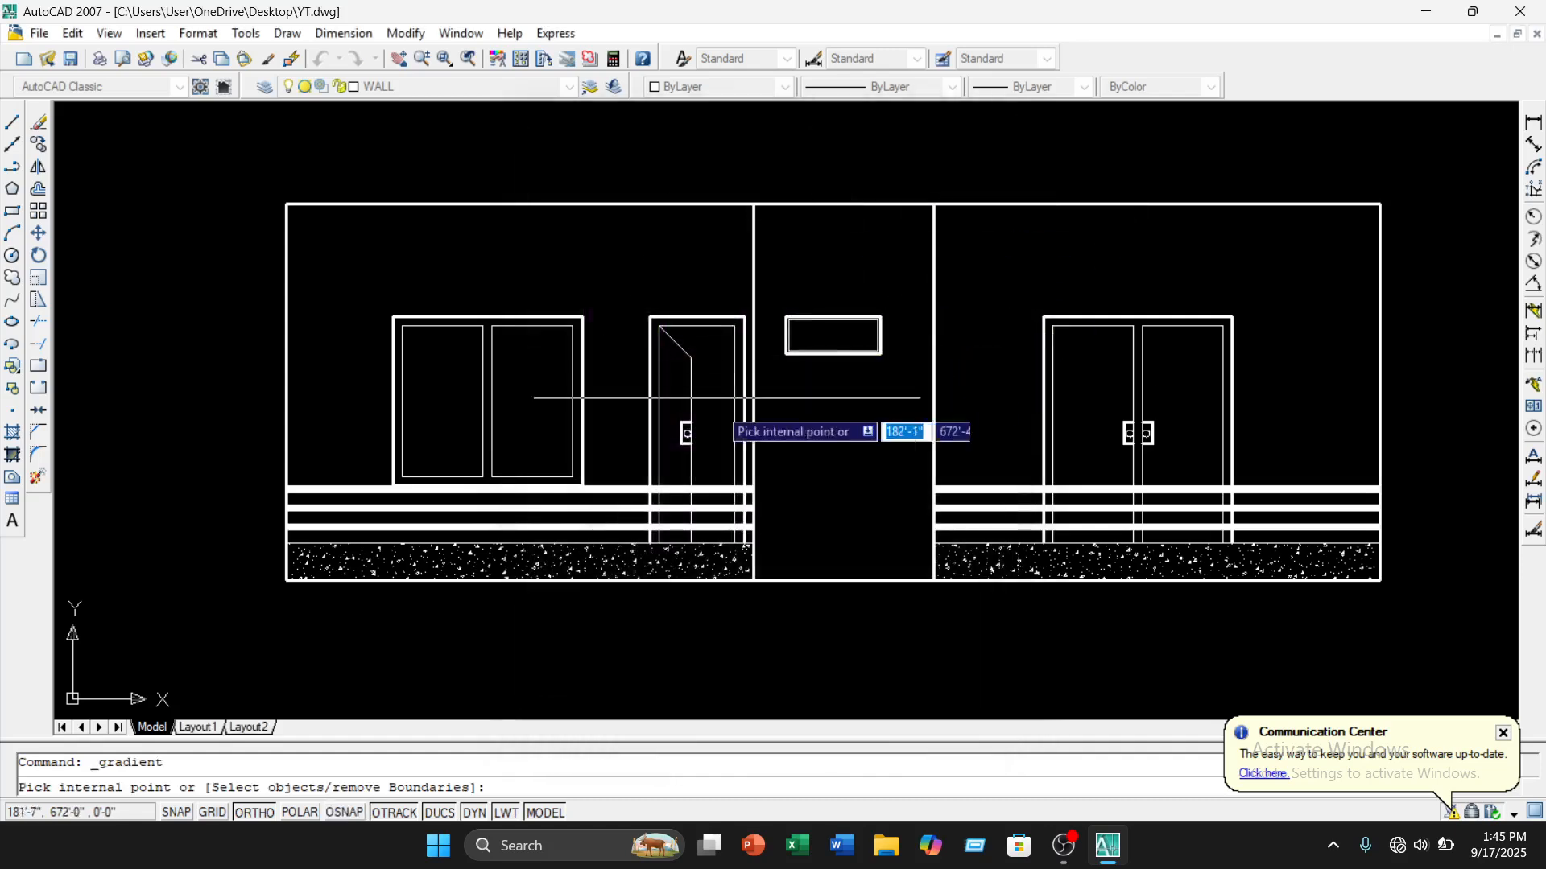
# Fill both window panes and the two double-door panels above the railing with the magenta gradient
pyautogui.scroll(5, 563, 410)
pyautogui.moveTo(415, 400); pyautogui.dragTo(515, 341, button='middle')
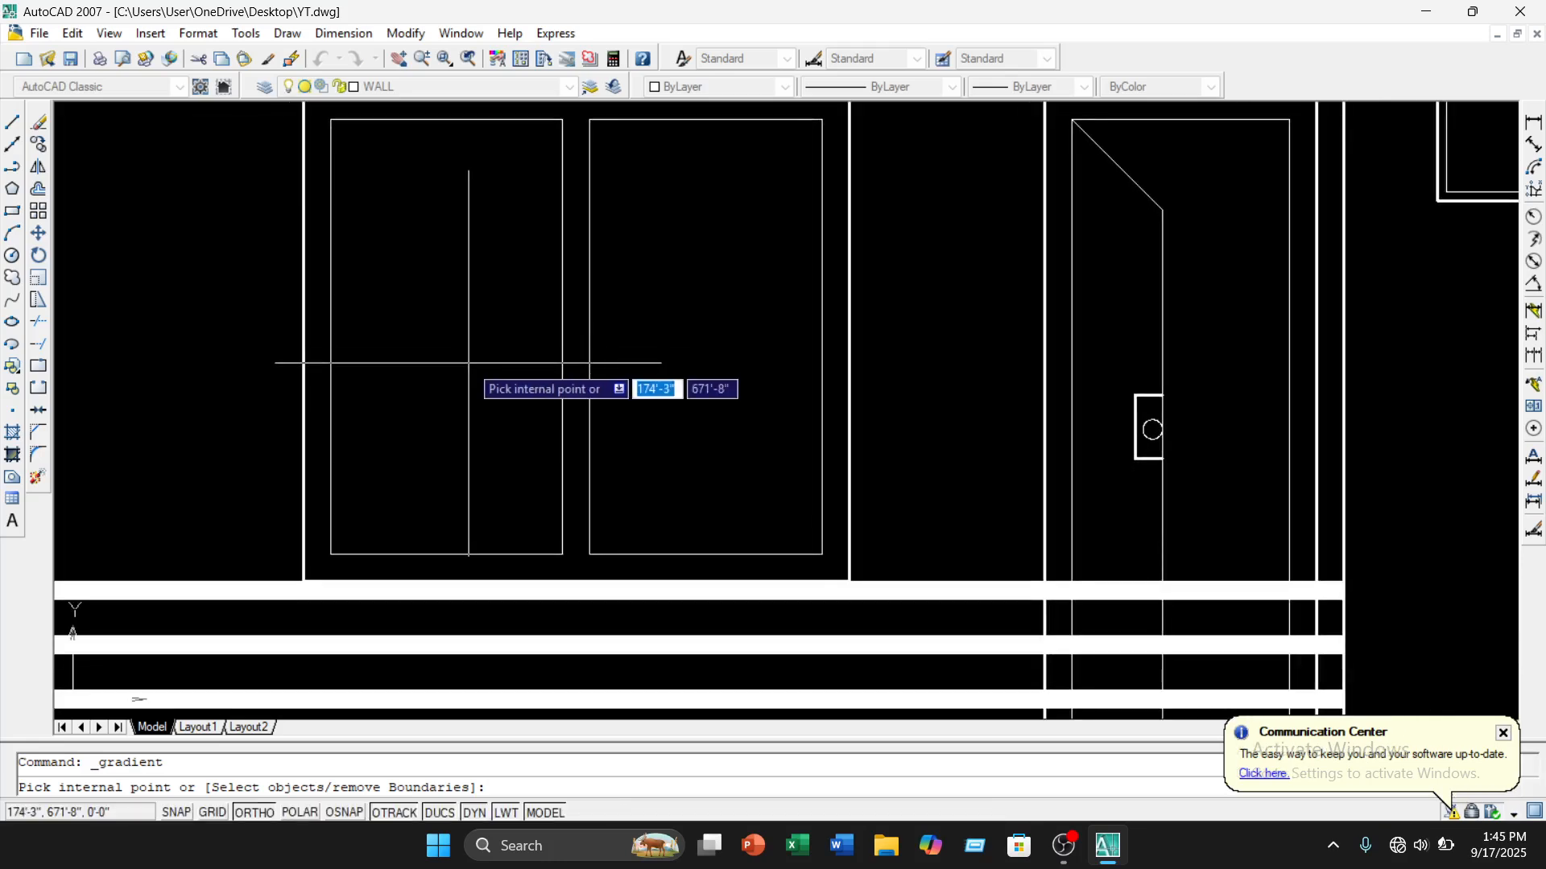
pyautogui.click(501, 346)
pyautogui.click(639, 336)
pyautogui.scroll(-6, 684, 339)
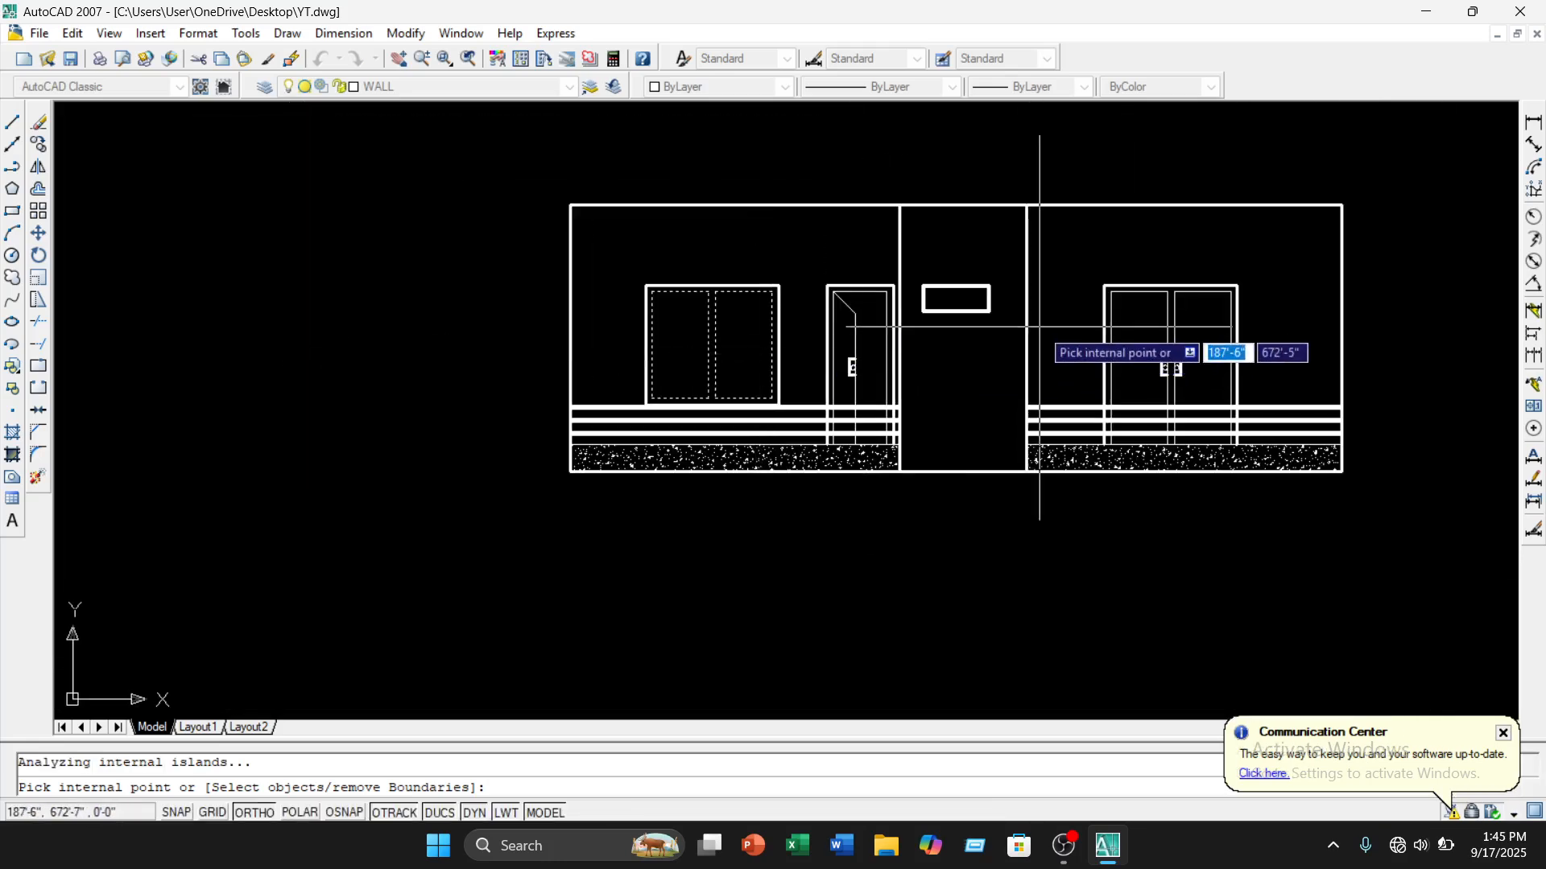
pyautogui.moveTo(1037, 324); pyautogui.dragTo(849, 355, button='middle')
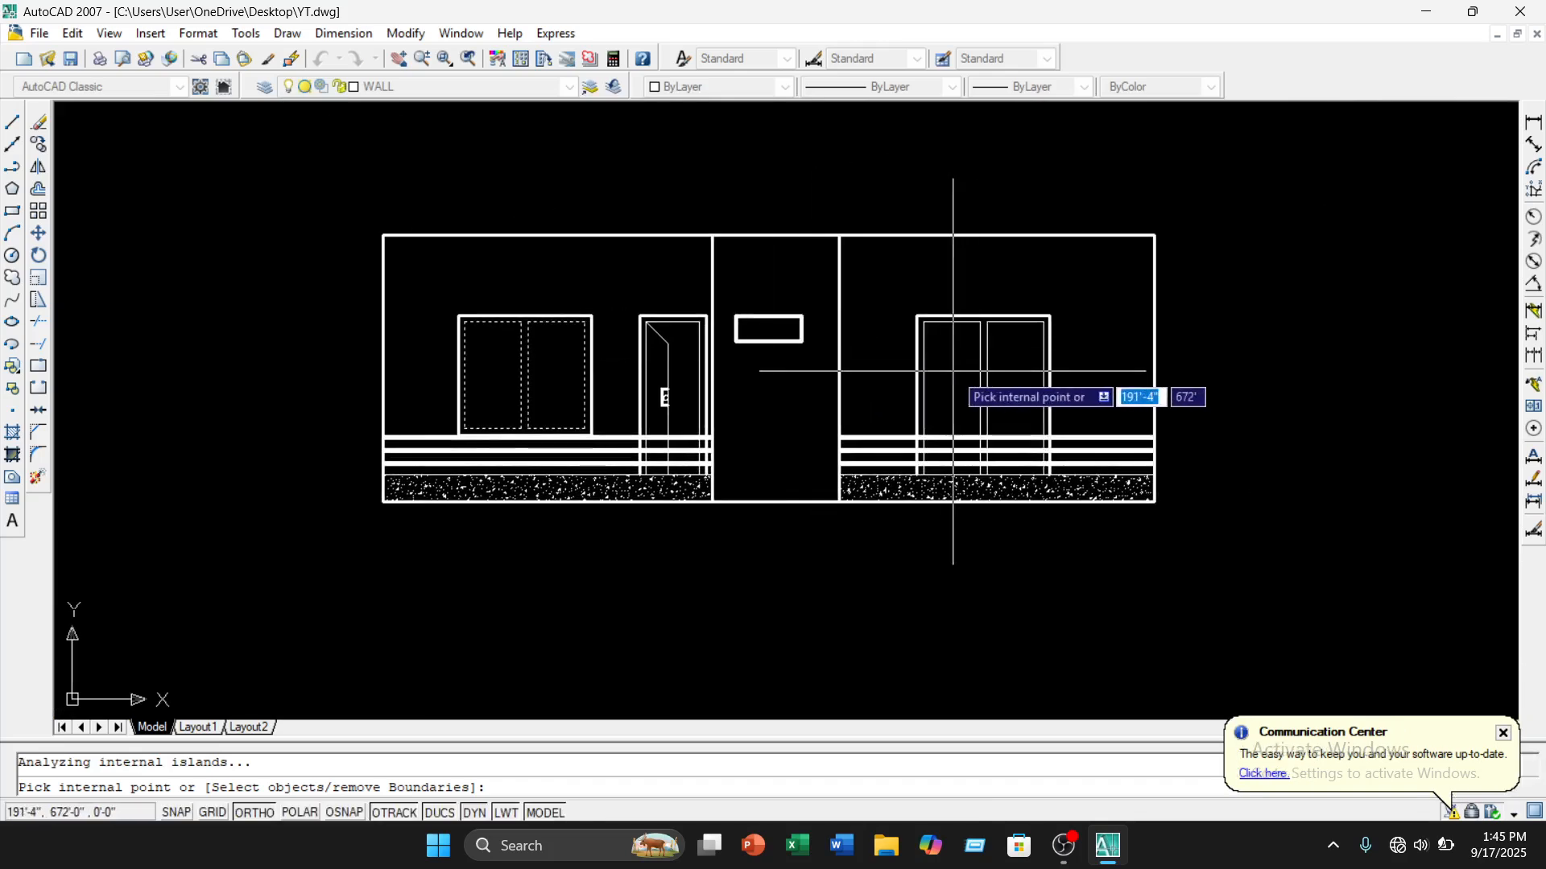
pyautogui.click(953, 371)
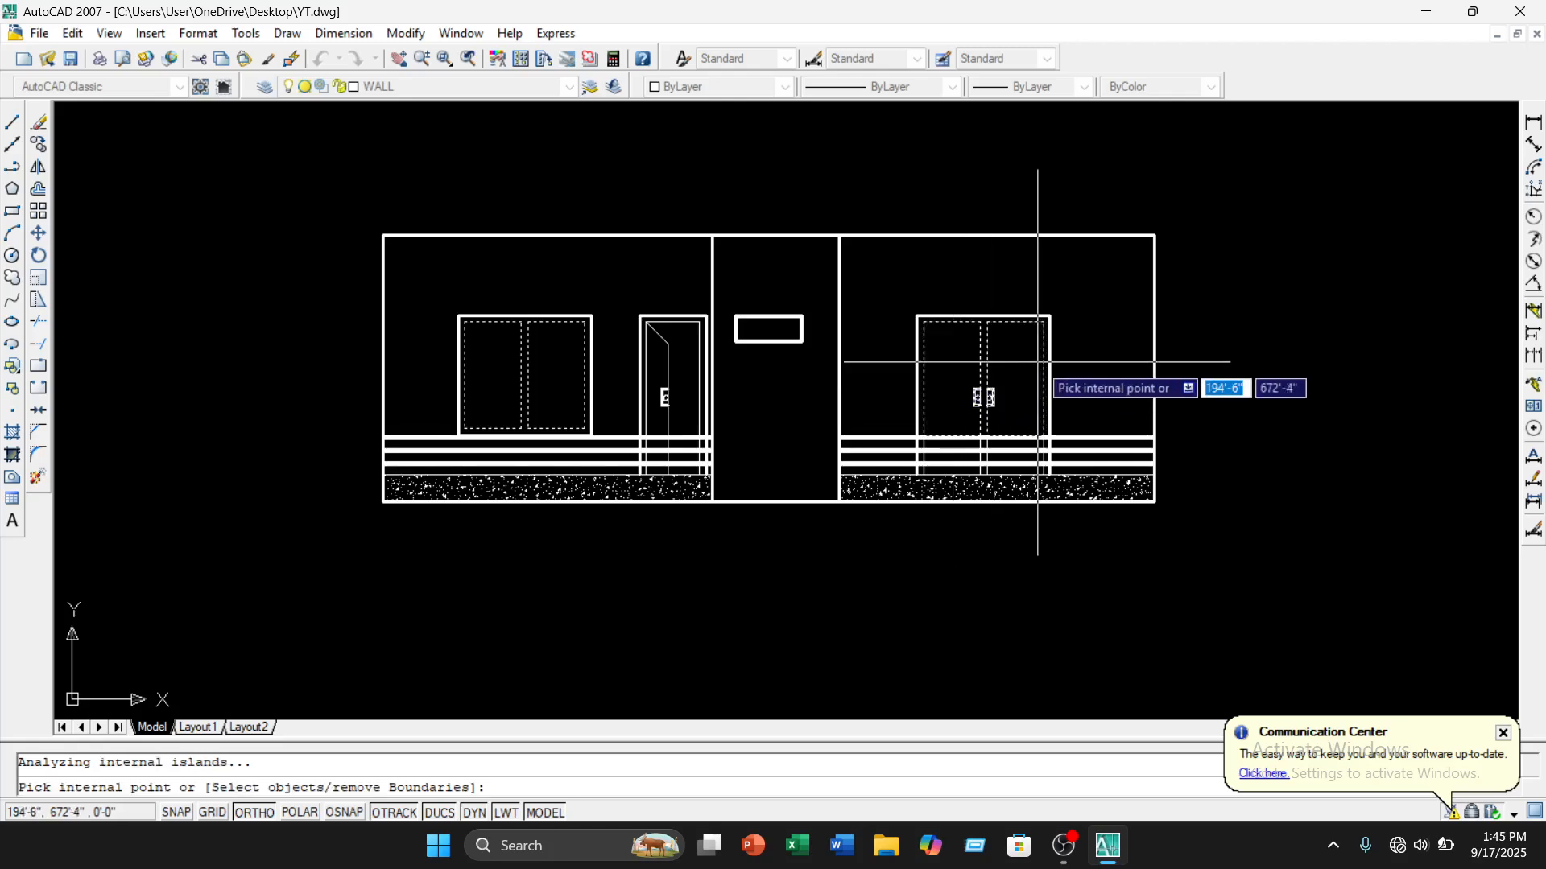
pyautogui.scroll(1, 776, 342)
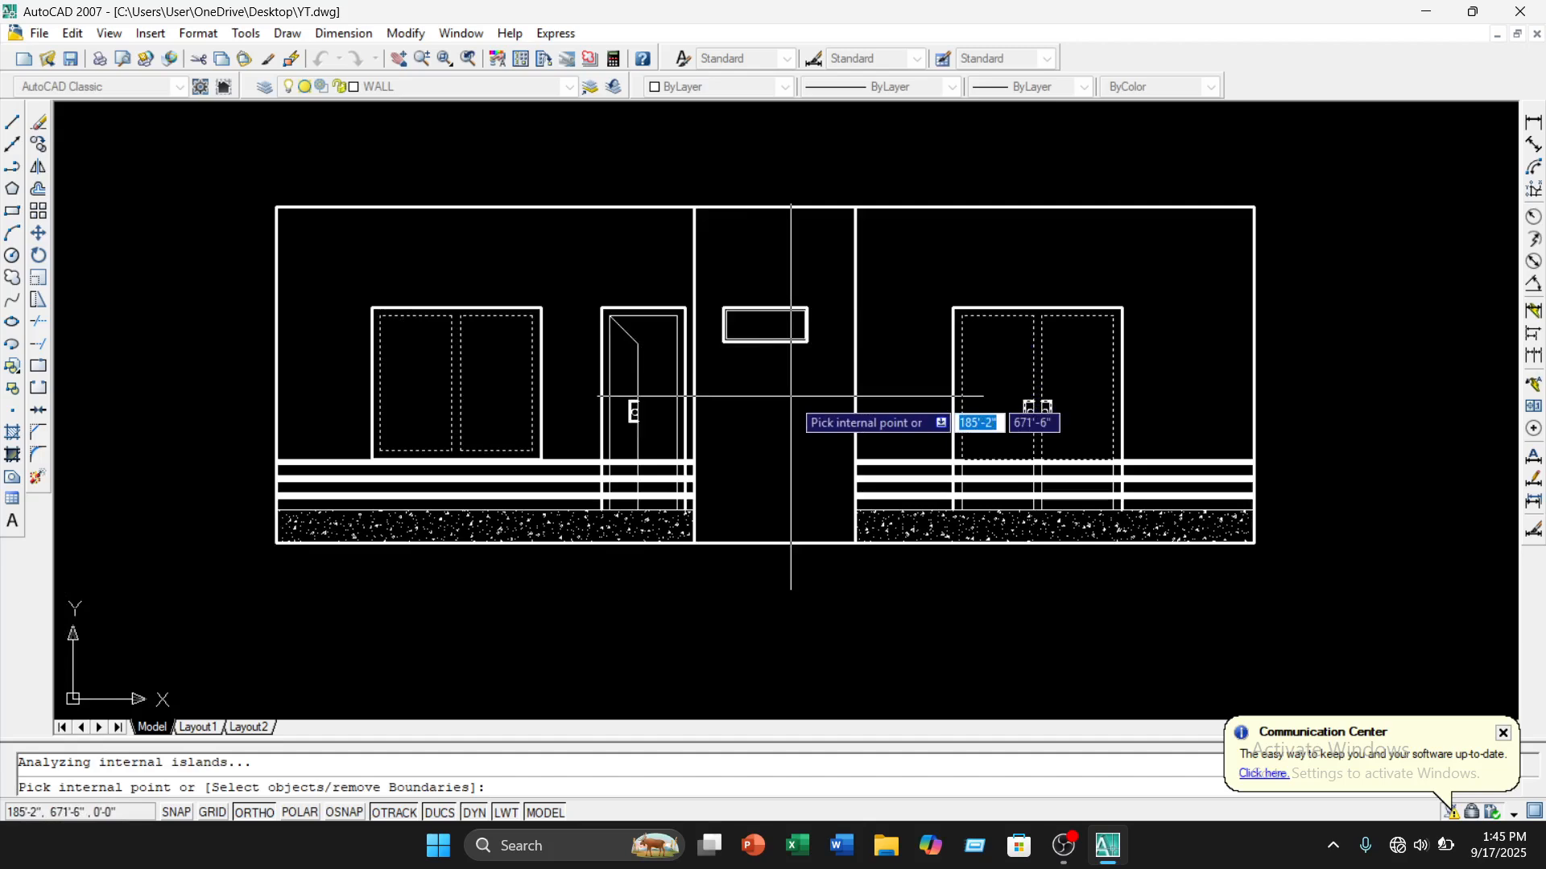
pyautogui.press('Return')
pyautogui.press('Return')
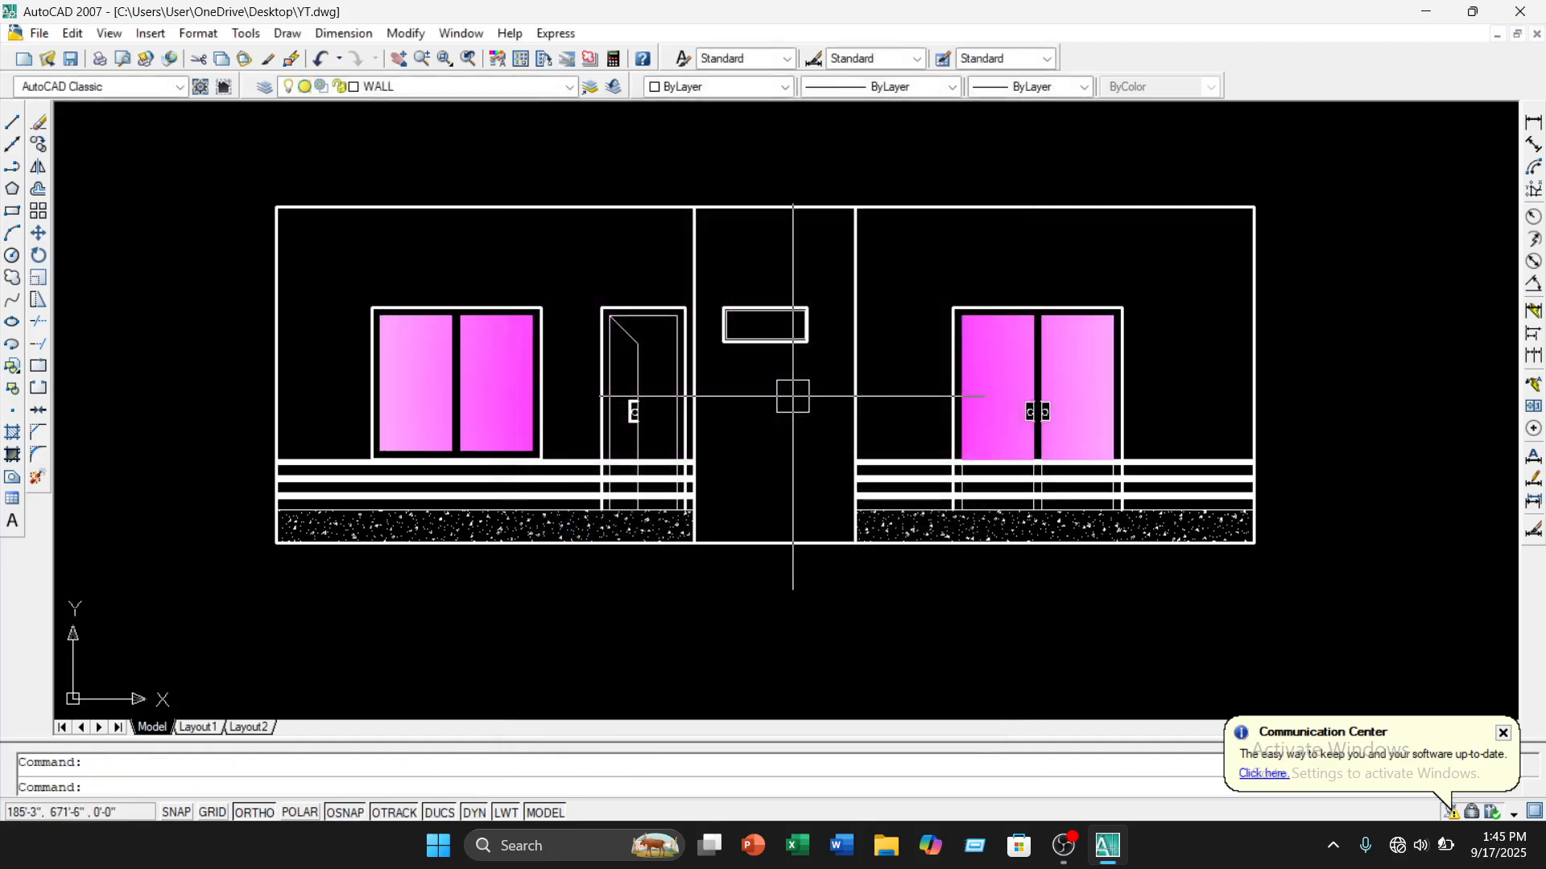
# Set up a one-color gradient in red, RGB 230,25,73, with the shade/tint near the middle and the first swatch of the first row
pyautogui.scroll(3, 859, 432)
pyautogui.scroll(-2, 859, 432)
pyautogui.moveTo(859, 432); pyautogui.dragTo(705, 384, button='middle')
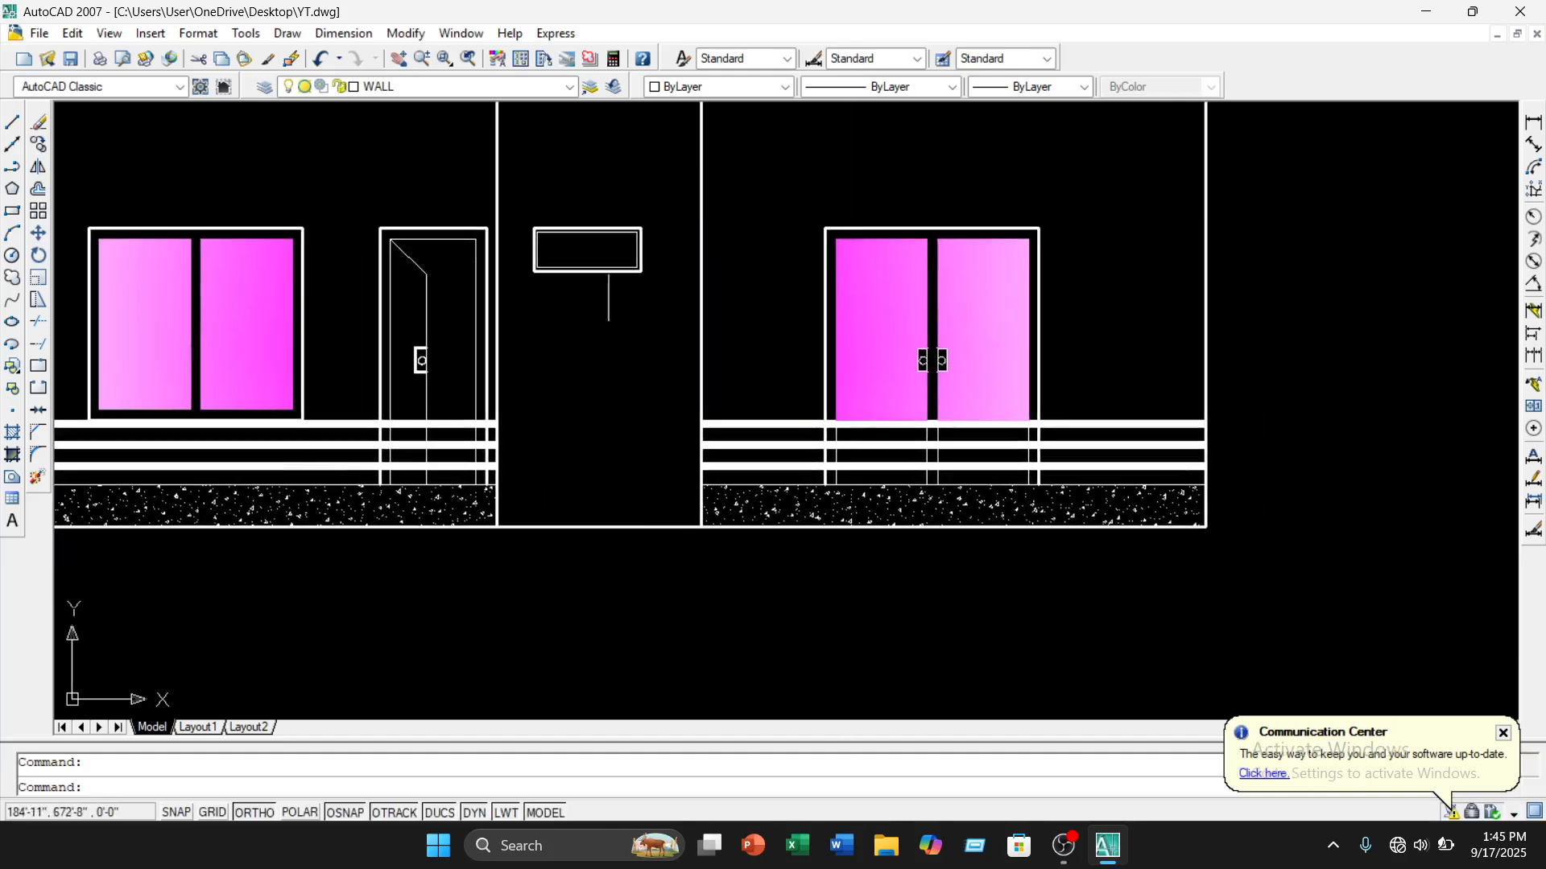
pyautogui.click(290, 34)
pyautogui.click(299, 481)
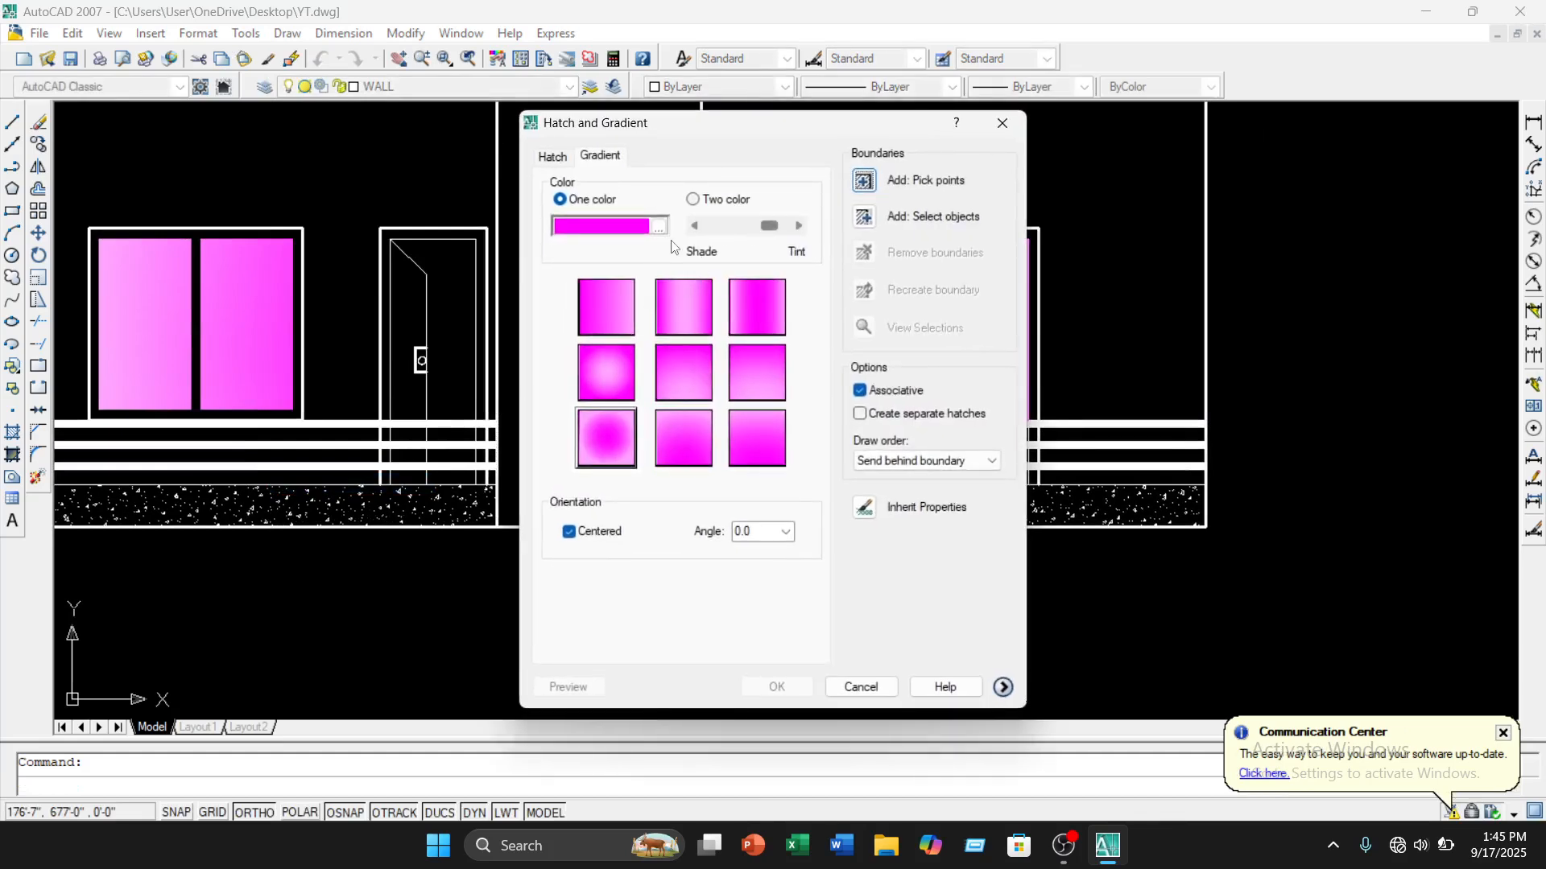
pyautogui.click(661, 229)
pyautogui.click(788, 372)
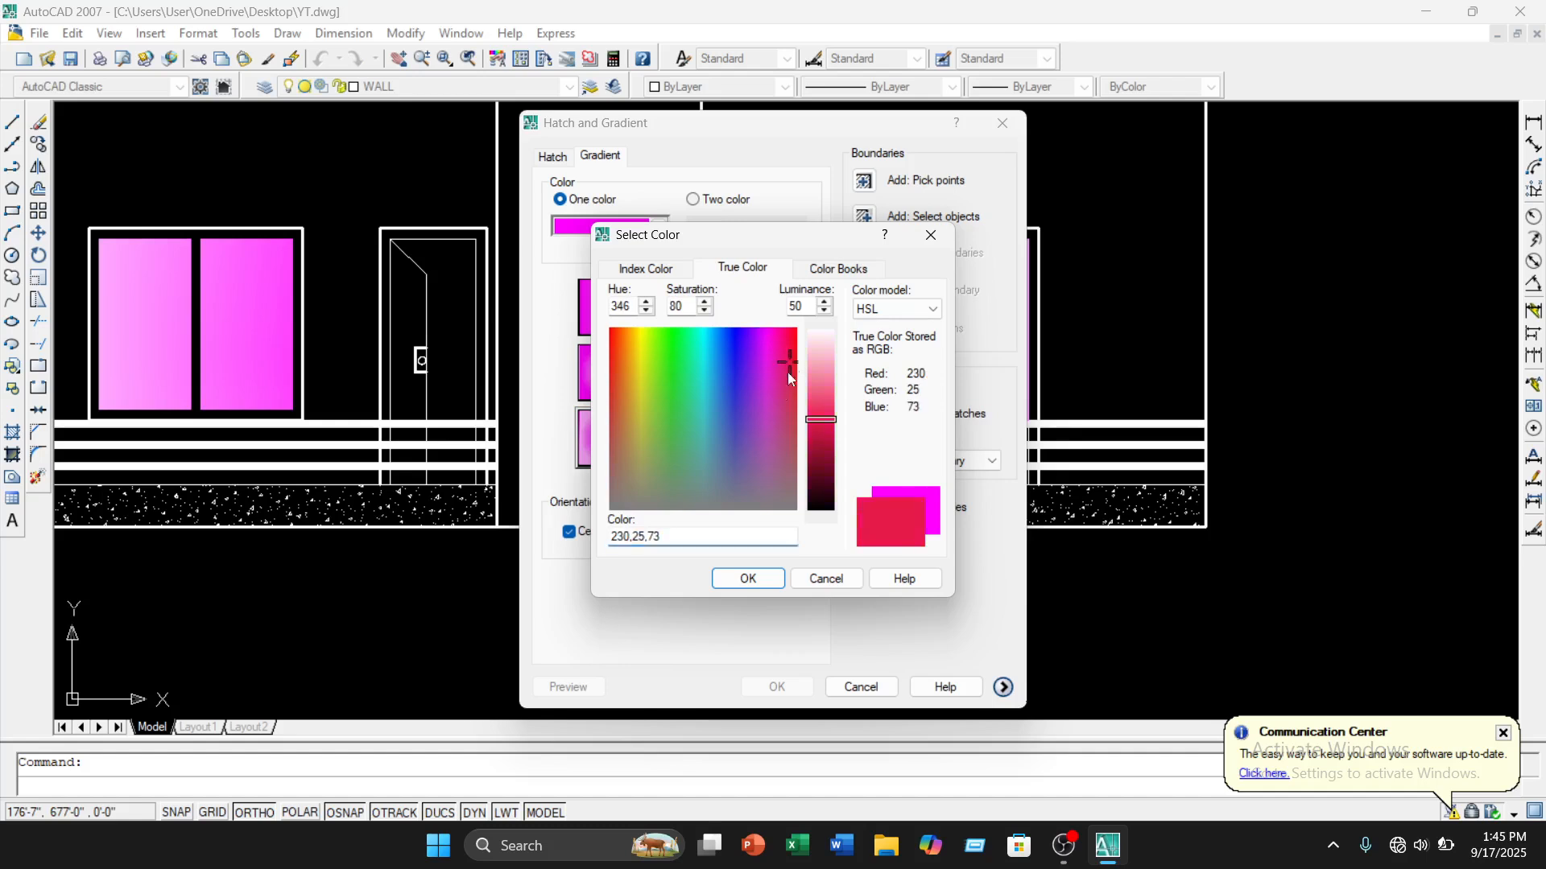
pyautogui.click(764, 579)
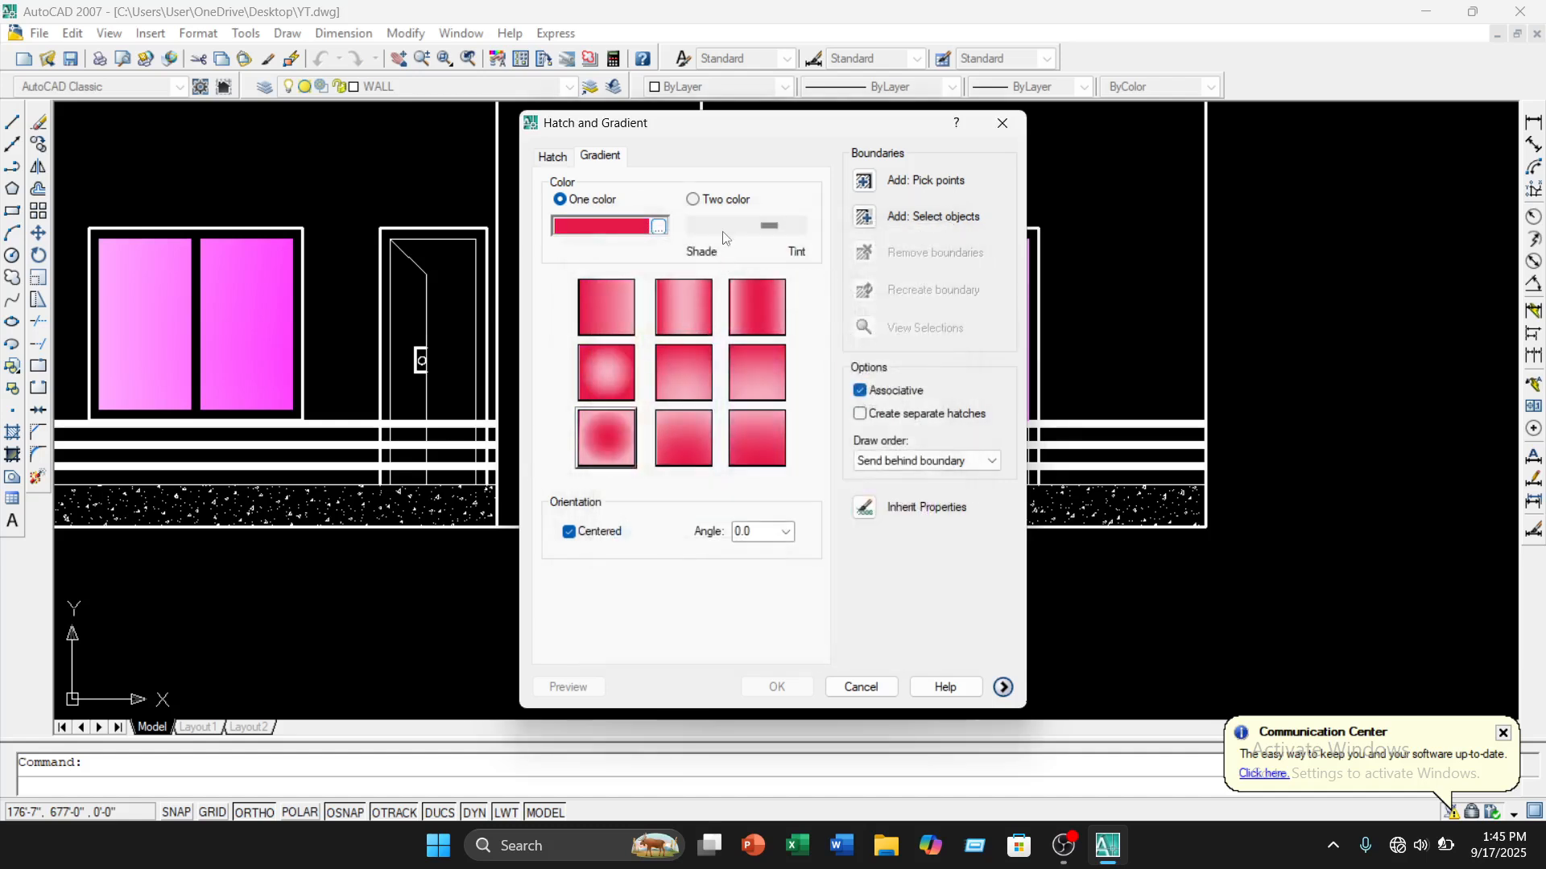
pyautogui.moveTo(765, 225); pyautogui.dragTo(735, 252)
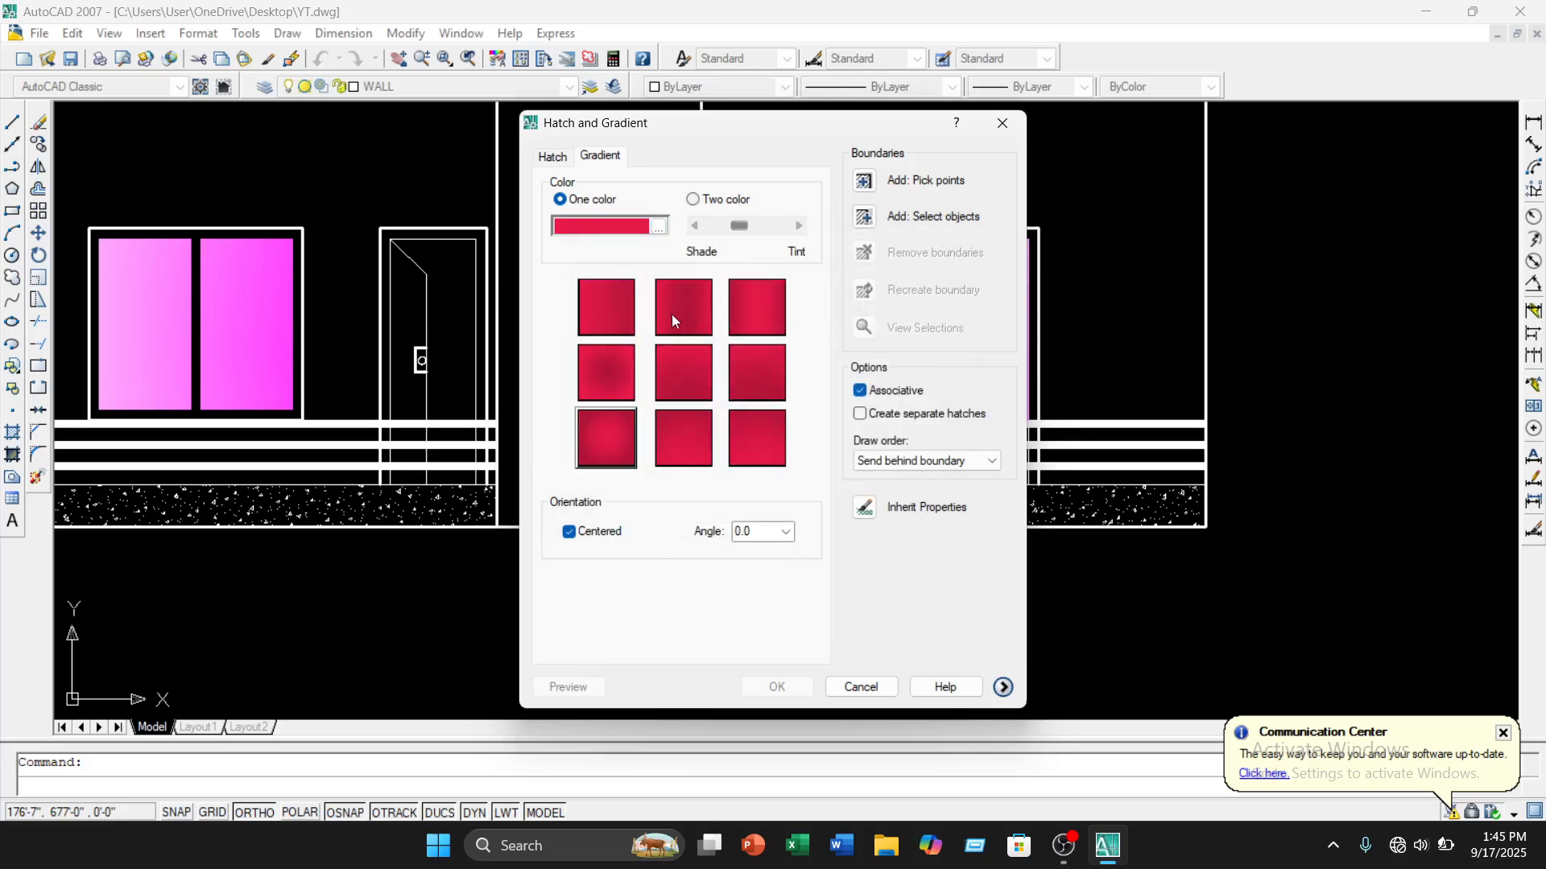
pyautogui.click(620, 311)
pyautogui.click(865, 181)
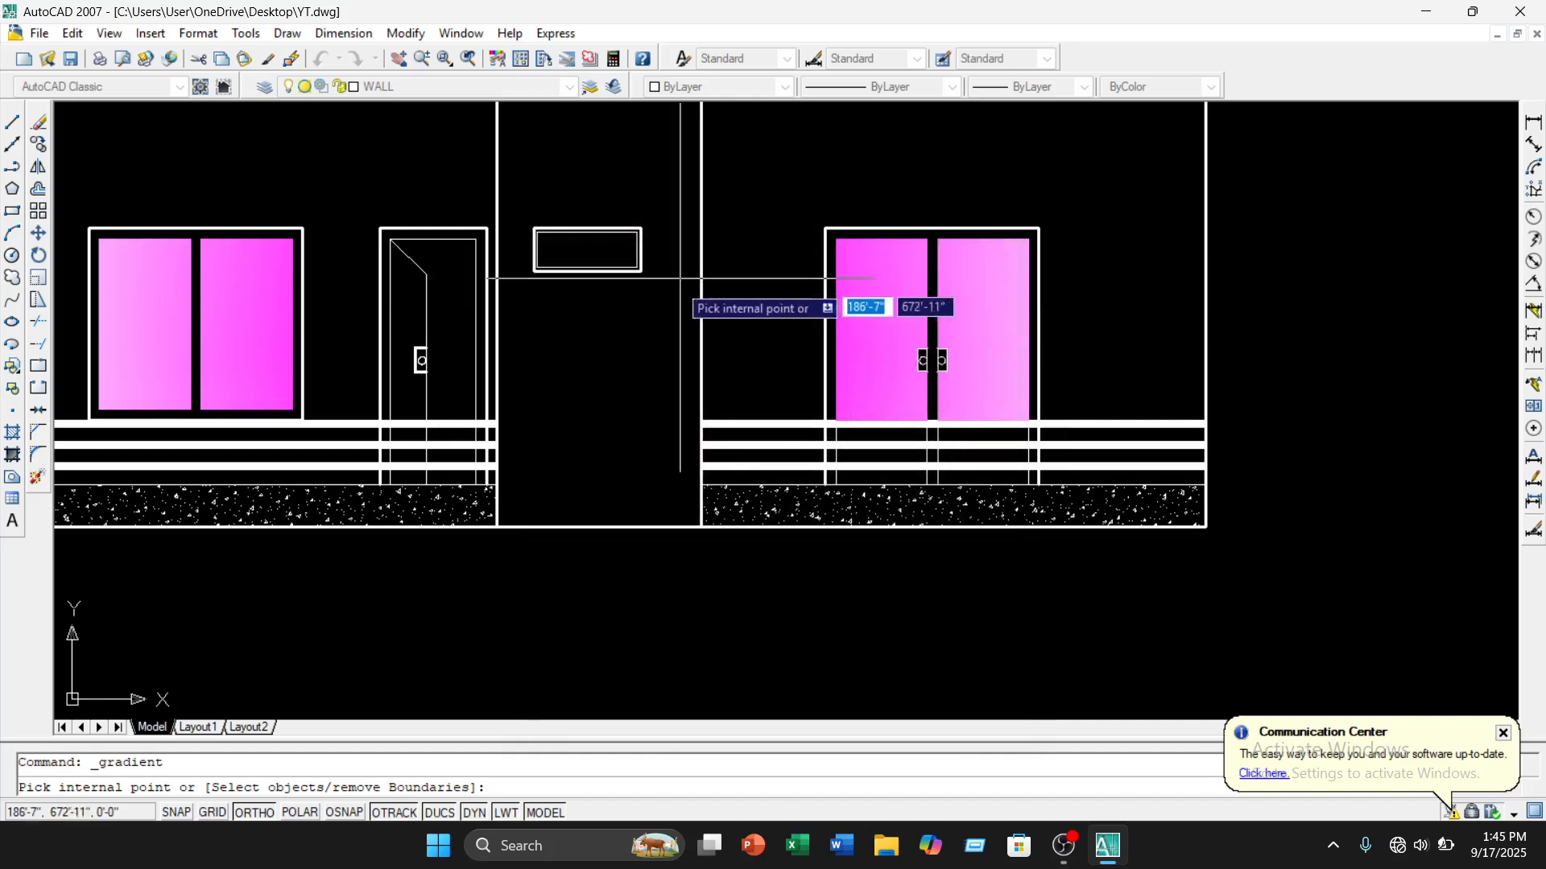
# Fill the open single-door leaf above the railing and the small central-wall window with the red gradient
pyautogui.scroll(2, 414, 312)
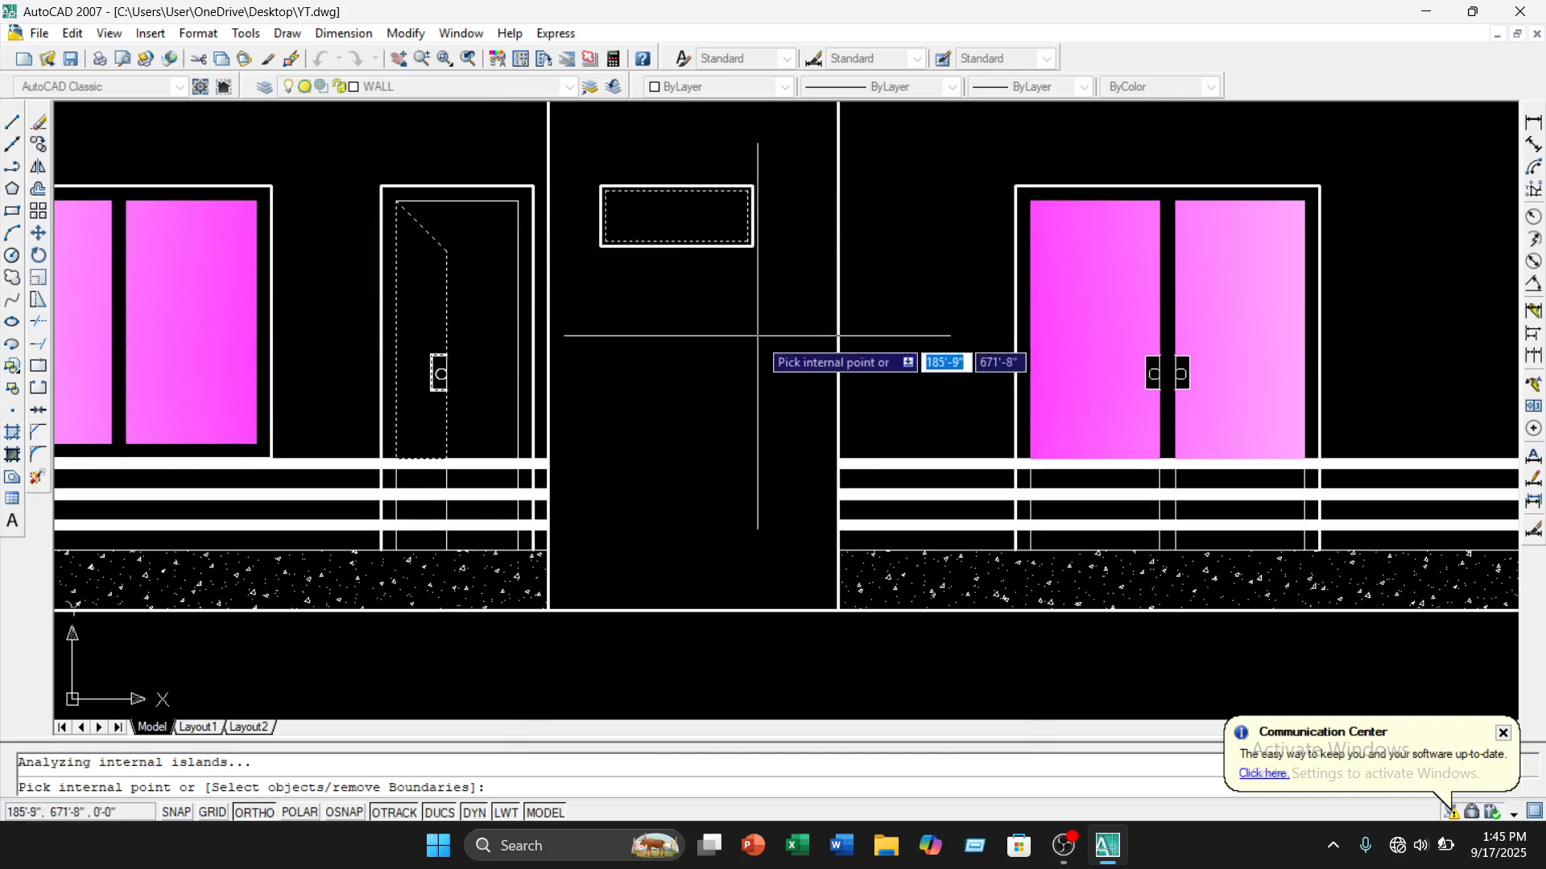
pyautogui.press('Return')
pyautogui.press('Return')
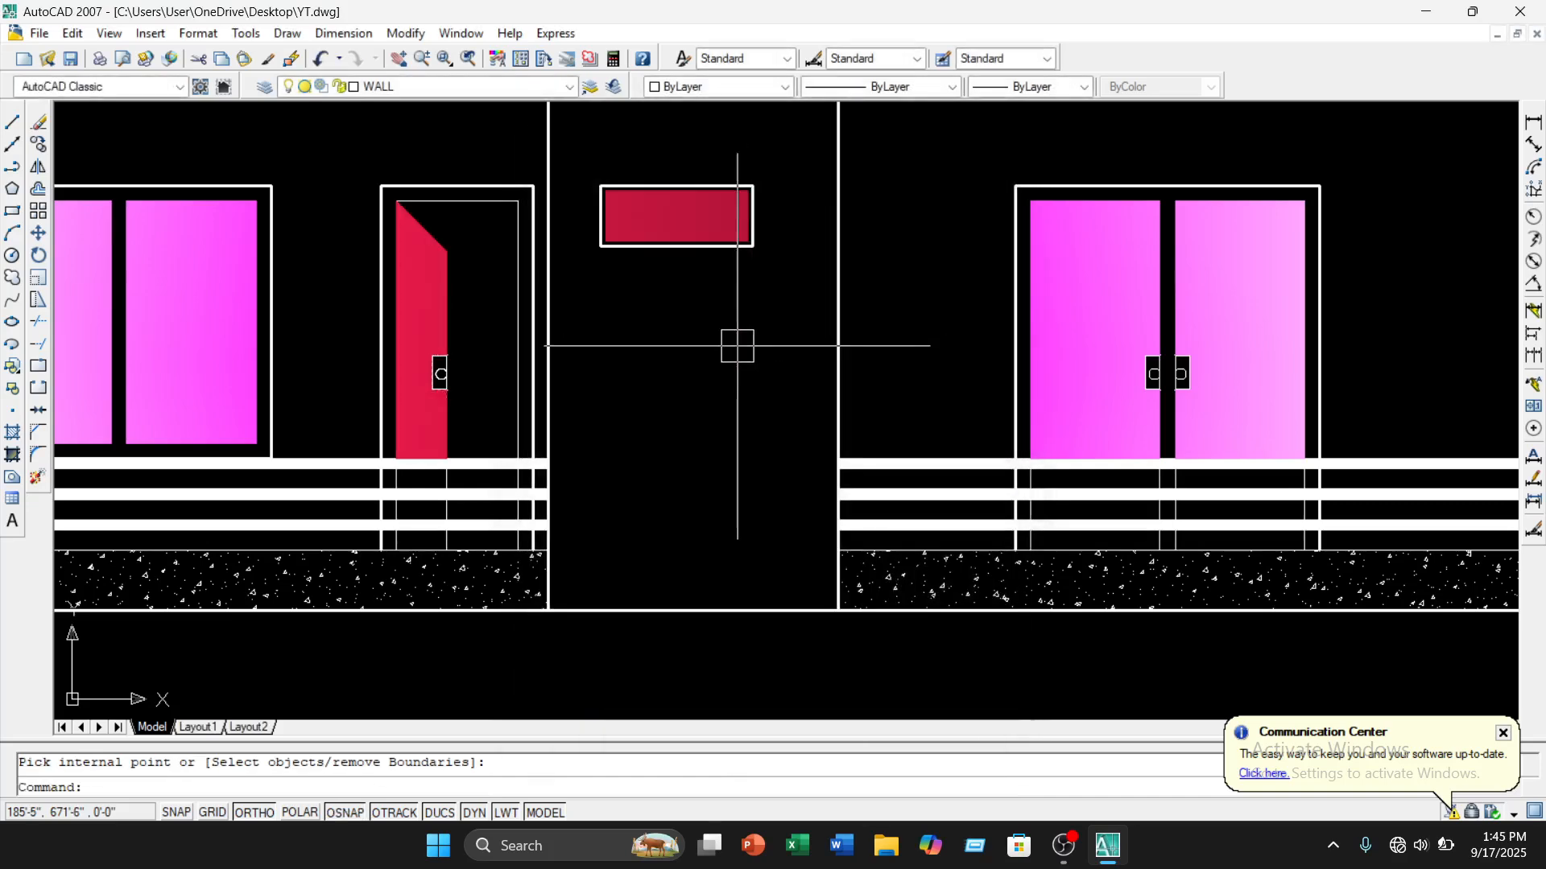
# Set up a one-color gradient fill in white using the first swatch of the first row
pyautogui.scroll(-3, 735, 338)
pyautogui.click(287, 30)
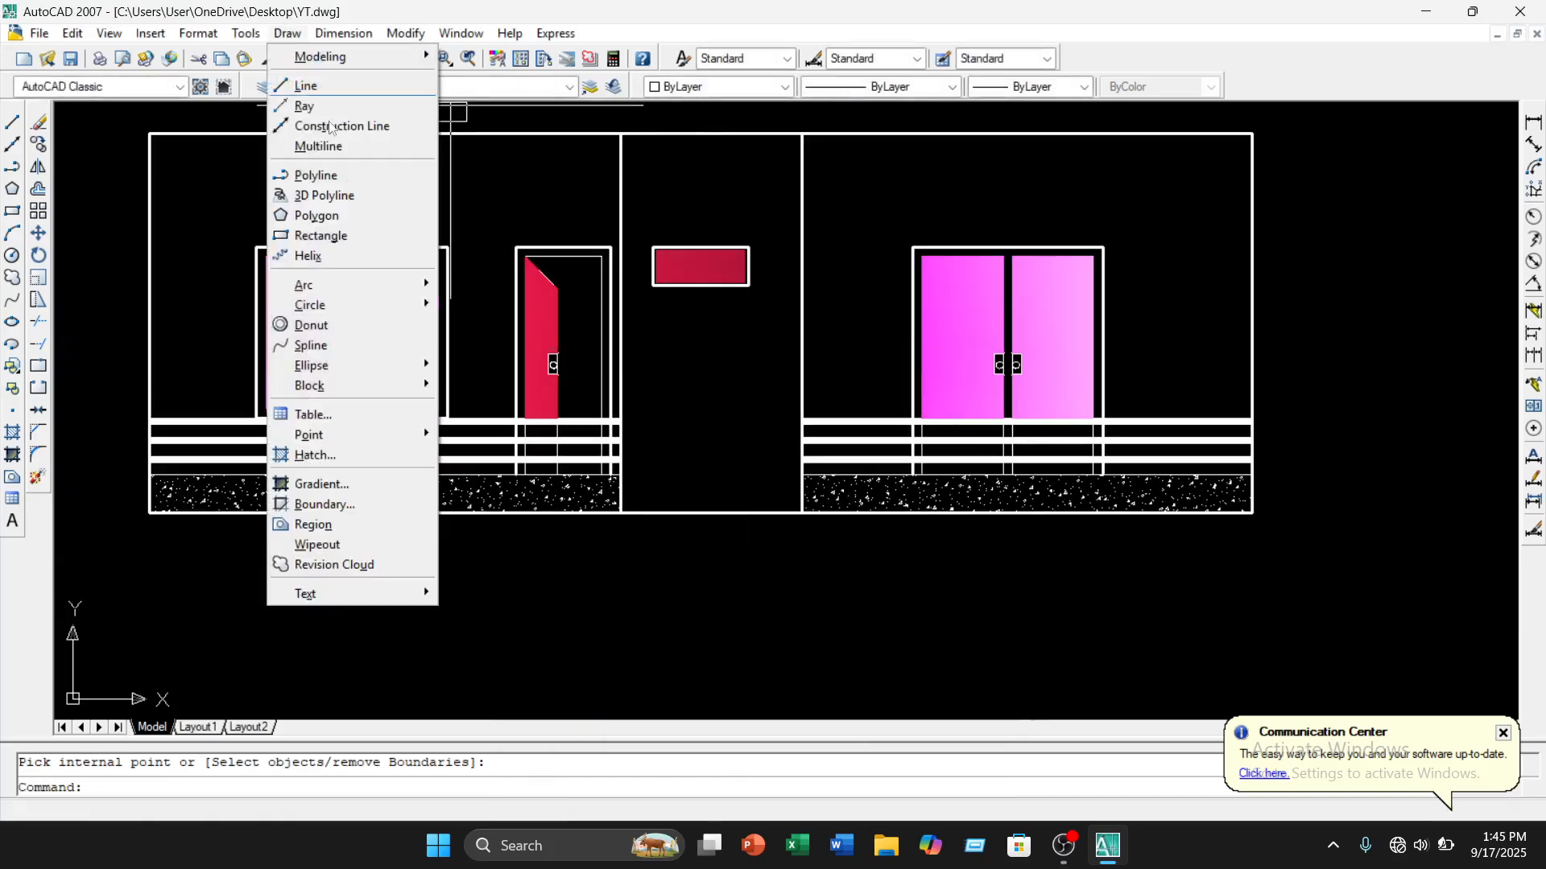
pyautogui.click(322, 484)
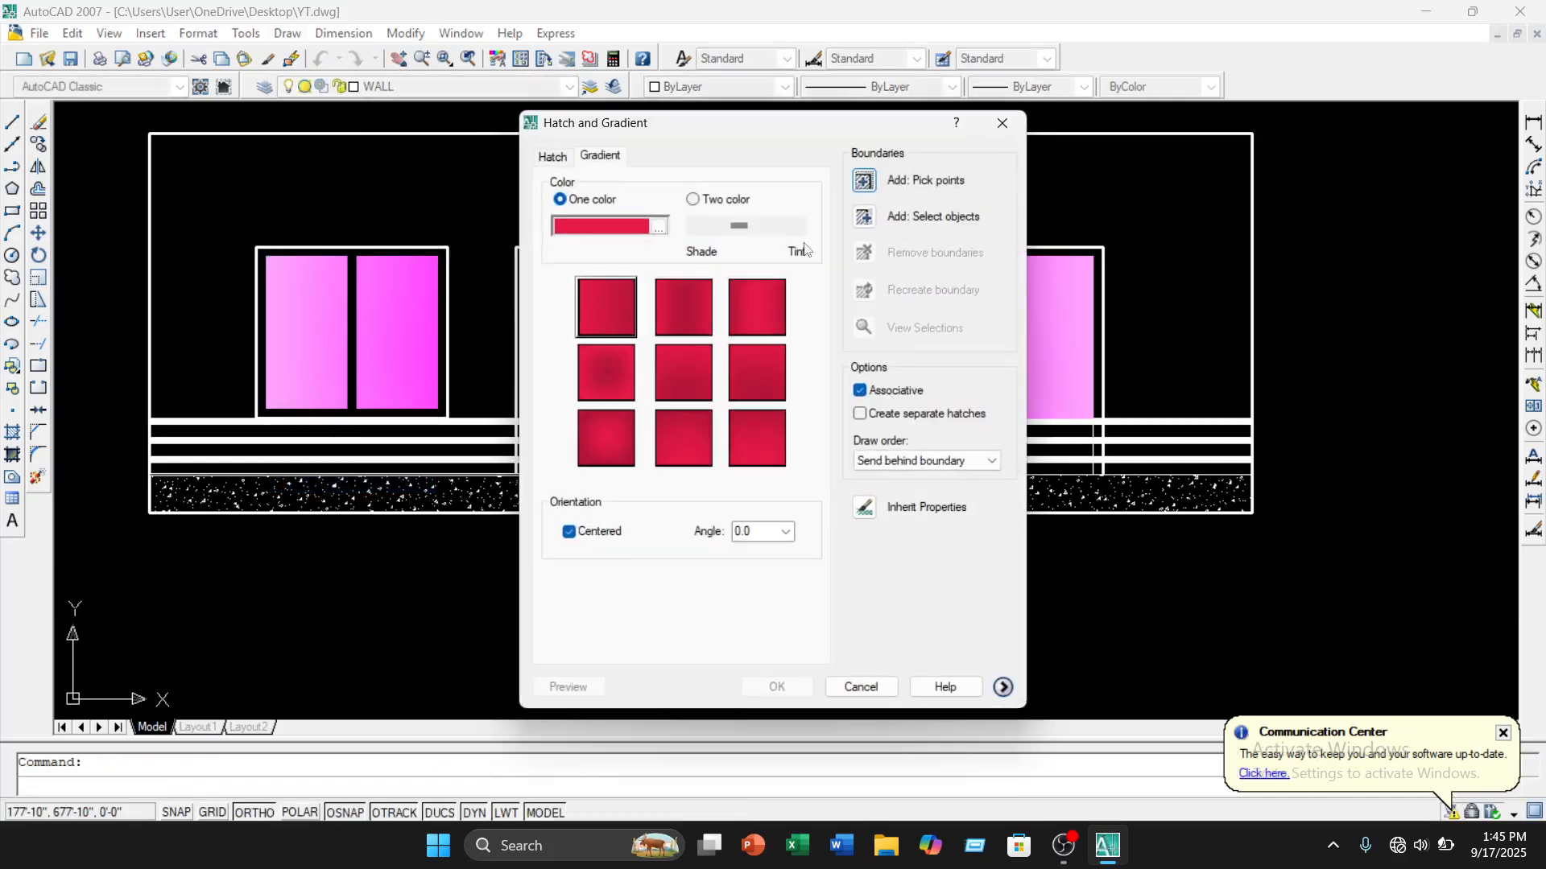
pyautogui.click(658, 228)
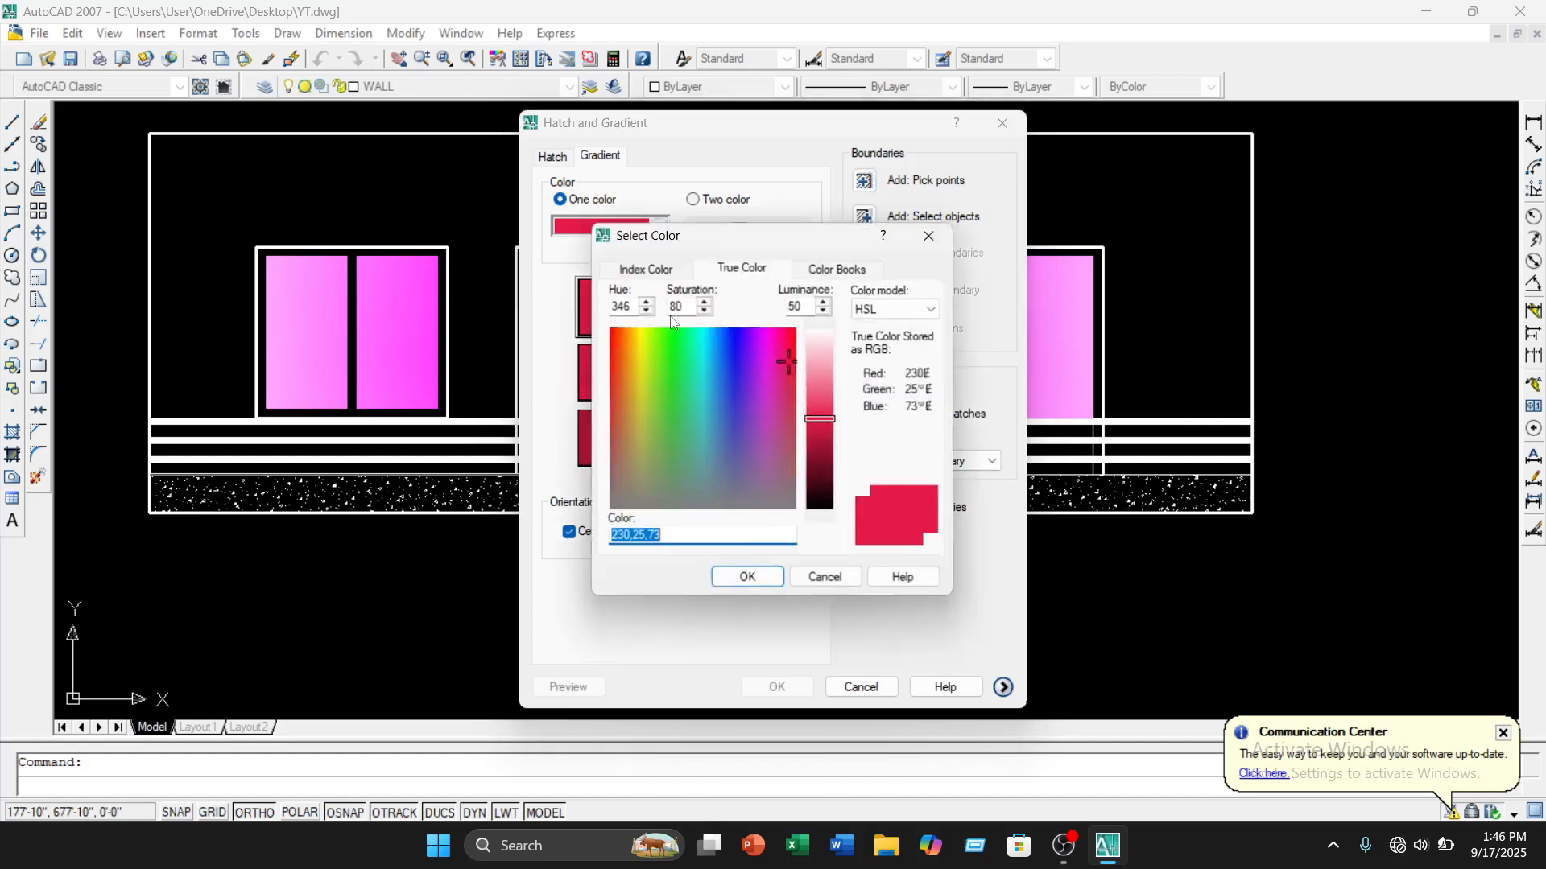
pyautogui.click(646, 269)
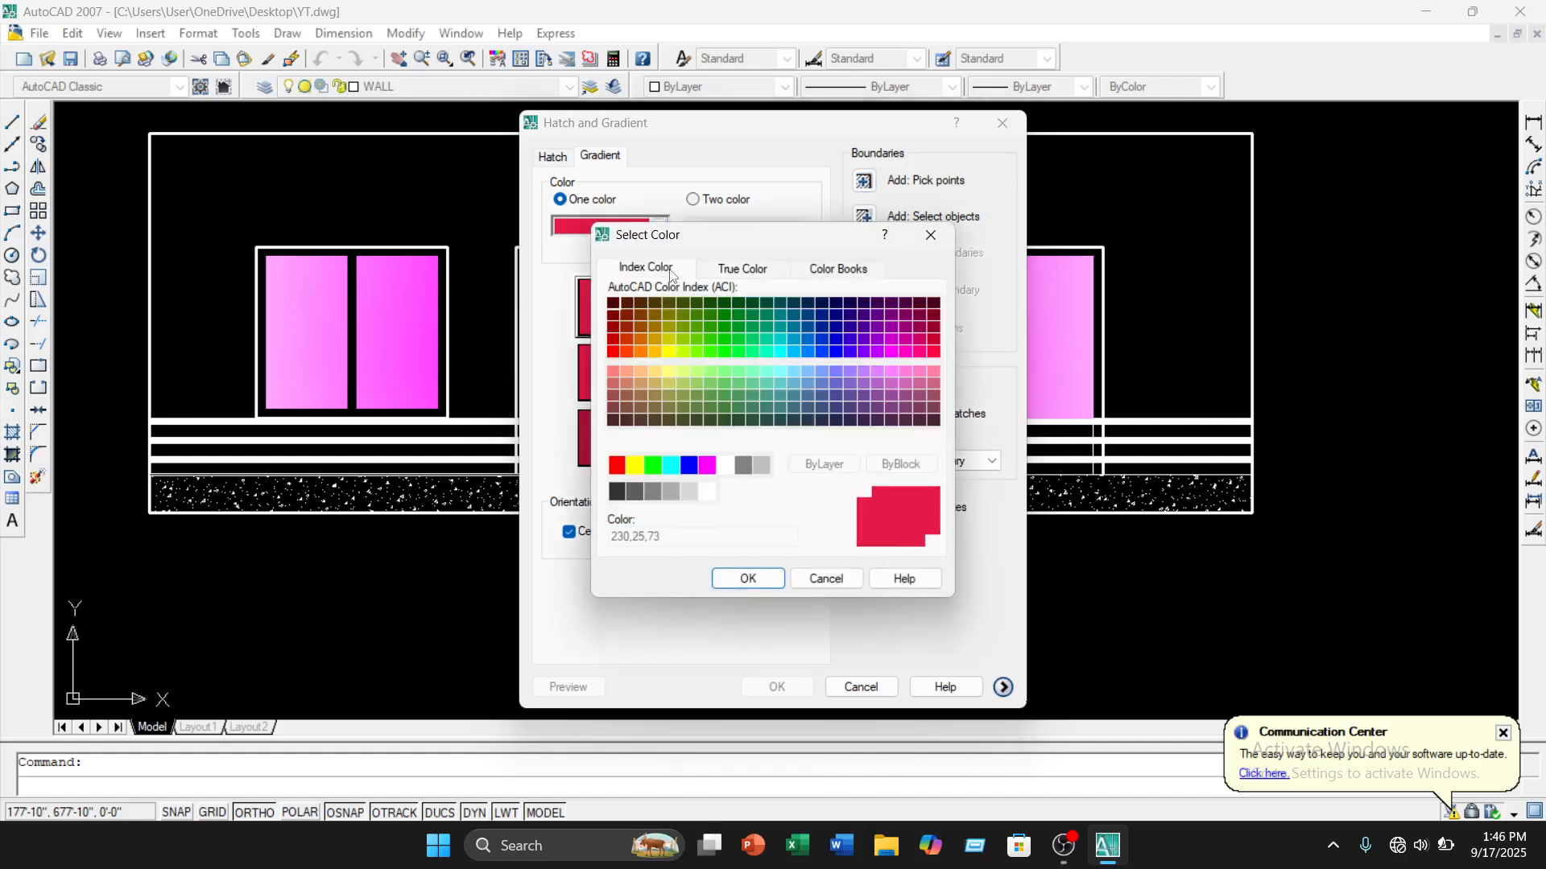
pyautogui.click(747, 578)
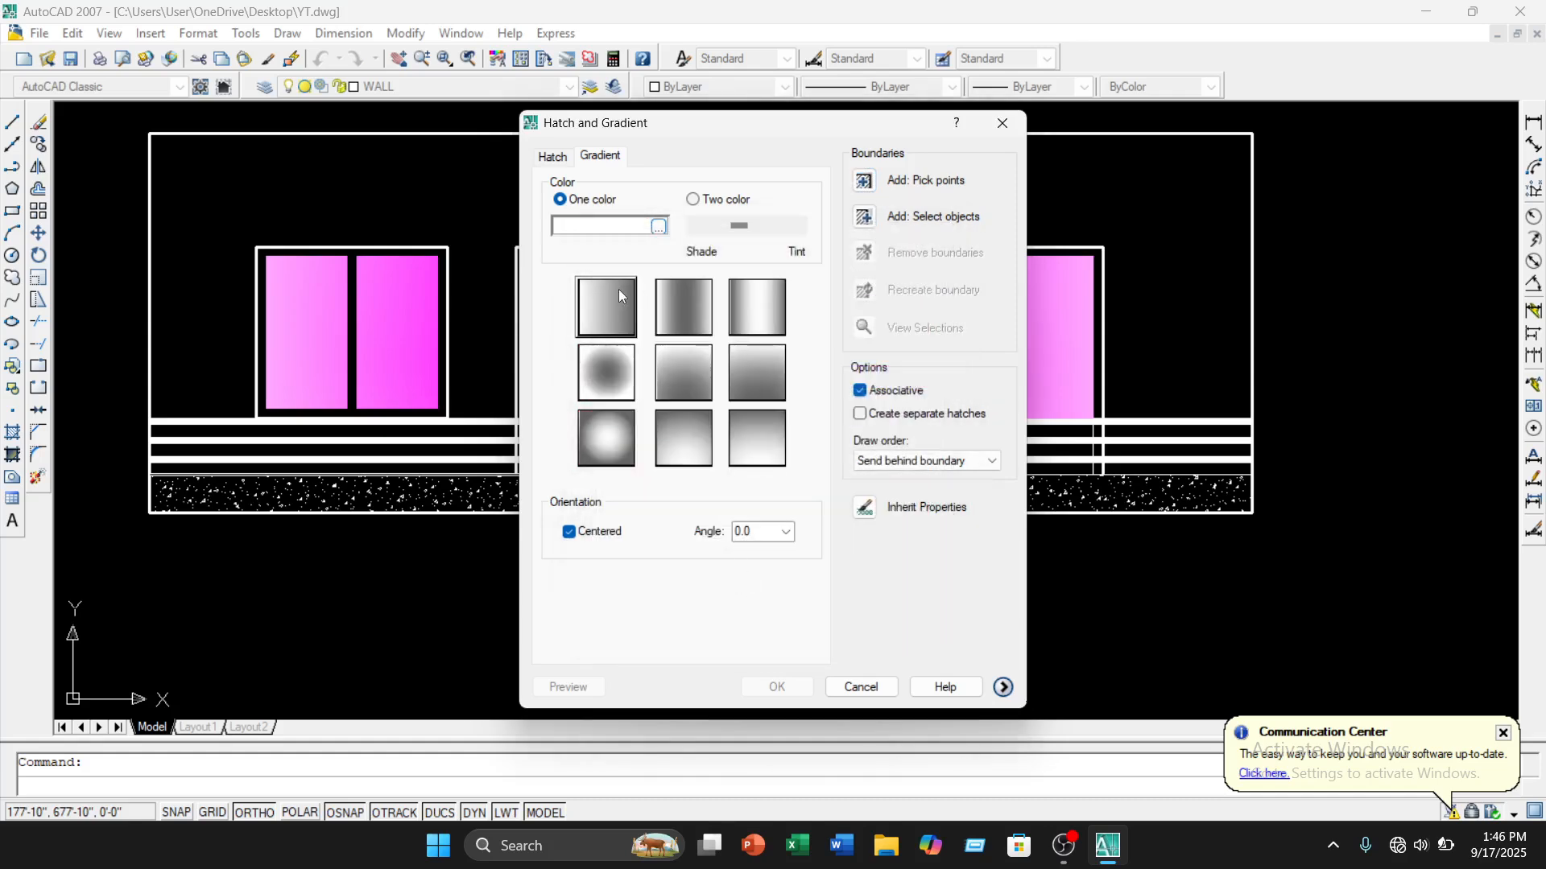
pyautogui.click(864, 181)
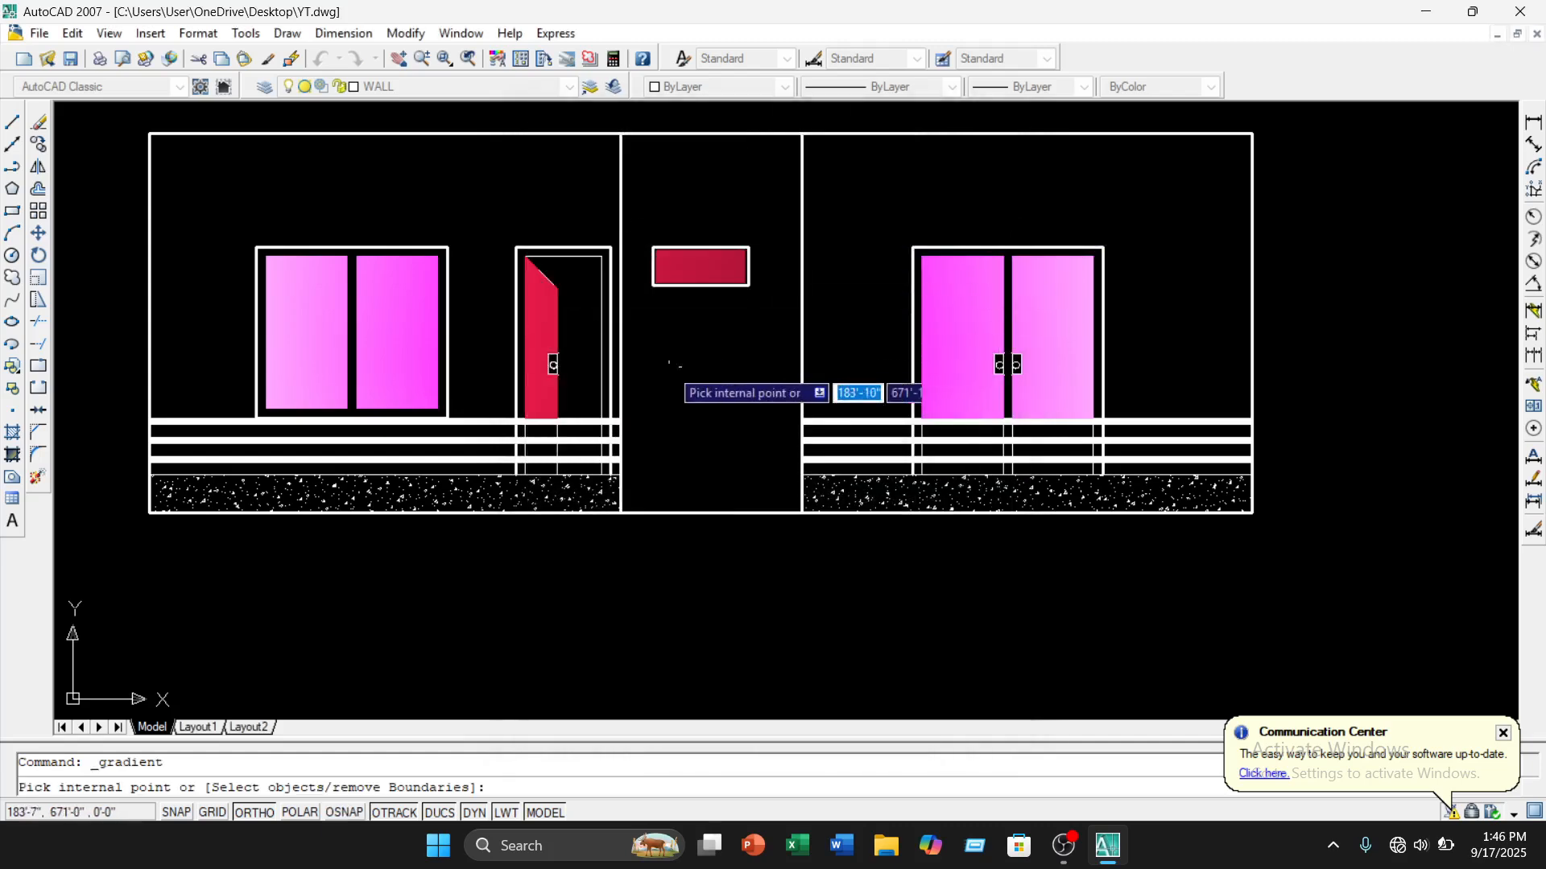
# Fill the handle plates on the single door and both double-door panels with the white gradient, leaving the round knobs unfilled
pyautogui.scroll(6, 675, 364)
pyautogui.click(533, 286)
pyautogui.scroll(-3, 840, 343)
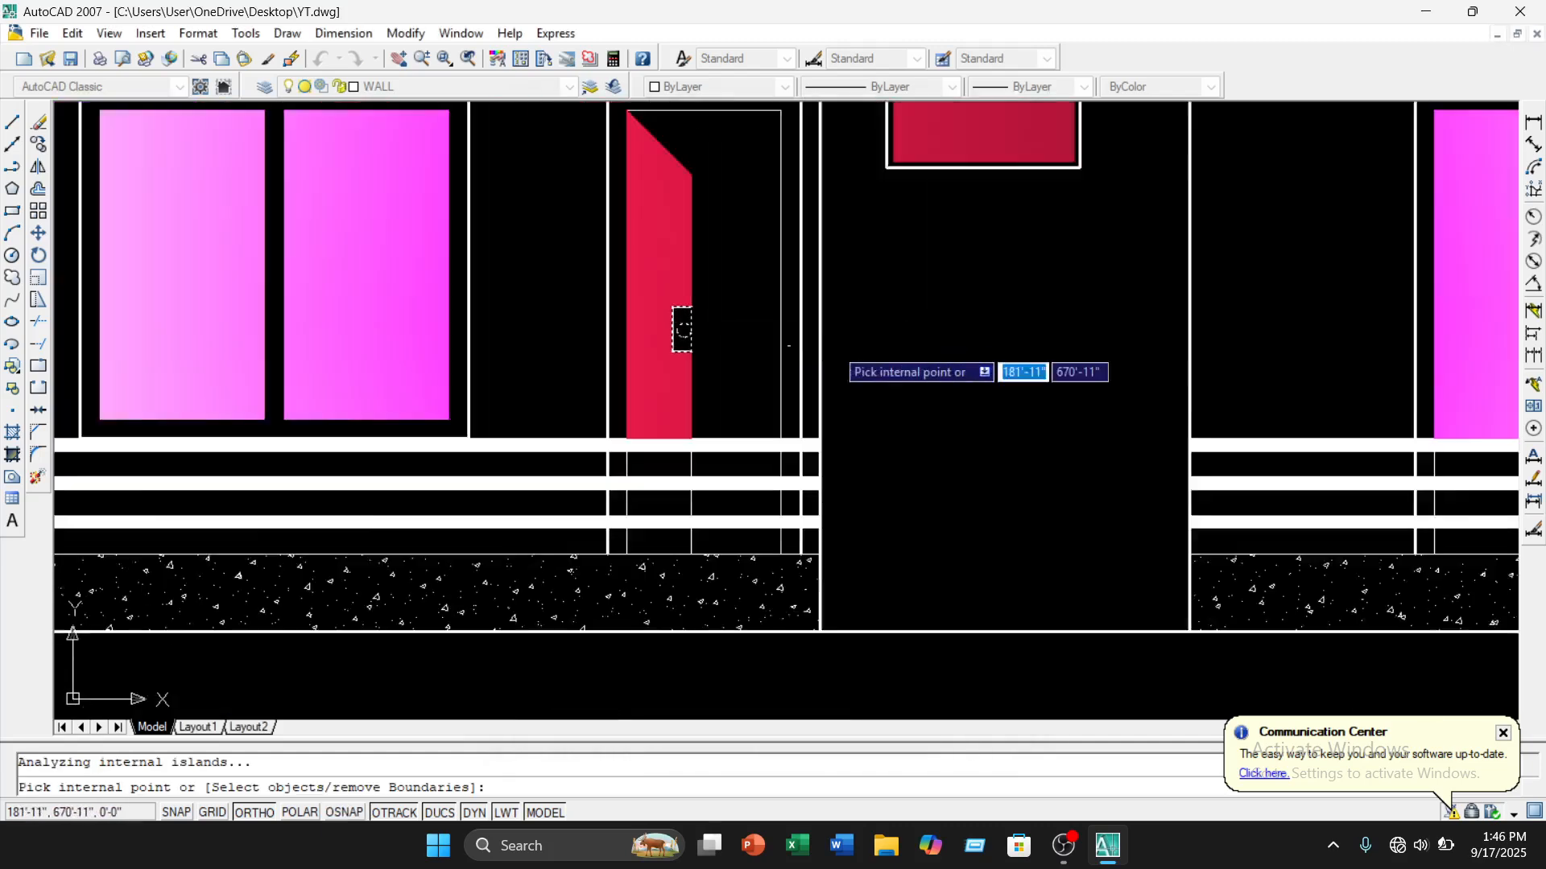
pyautogui.scroll(-2, 886, 366)
pyautogui.scroll(5, 1063, 338)
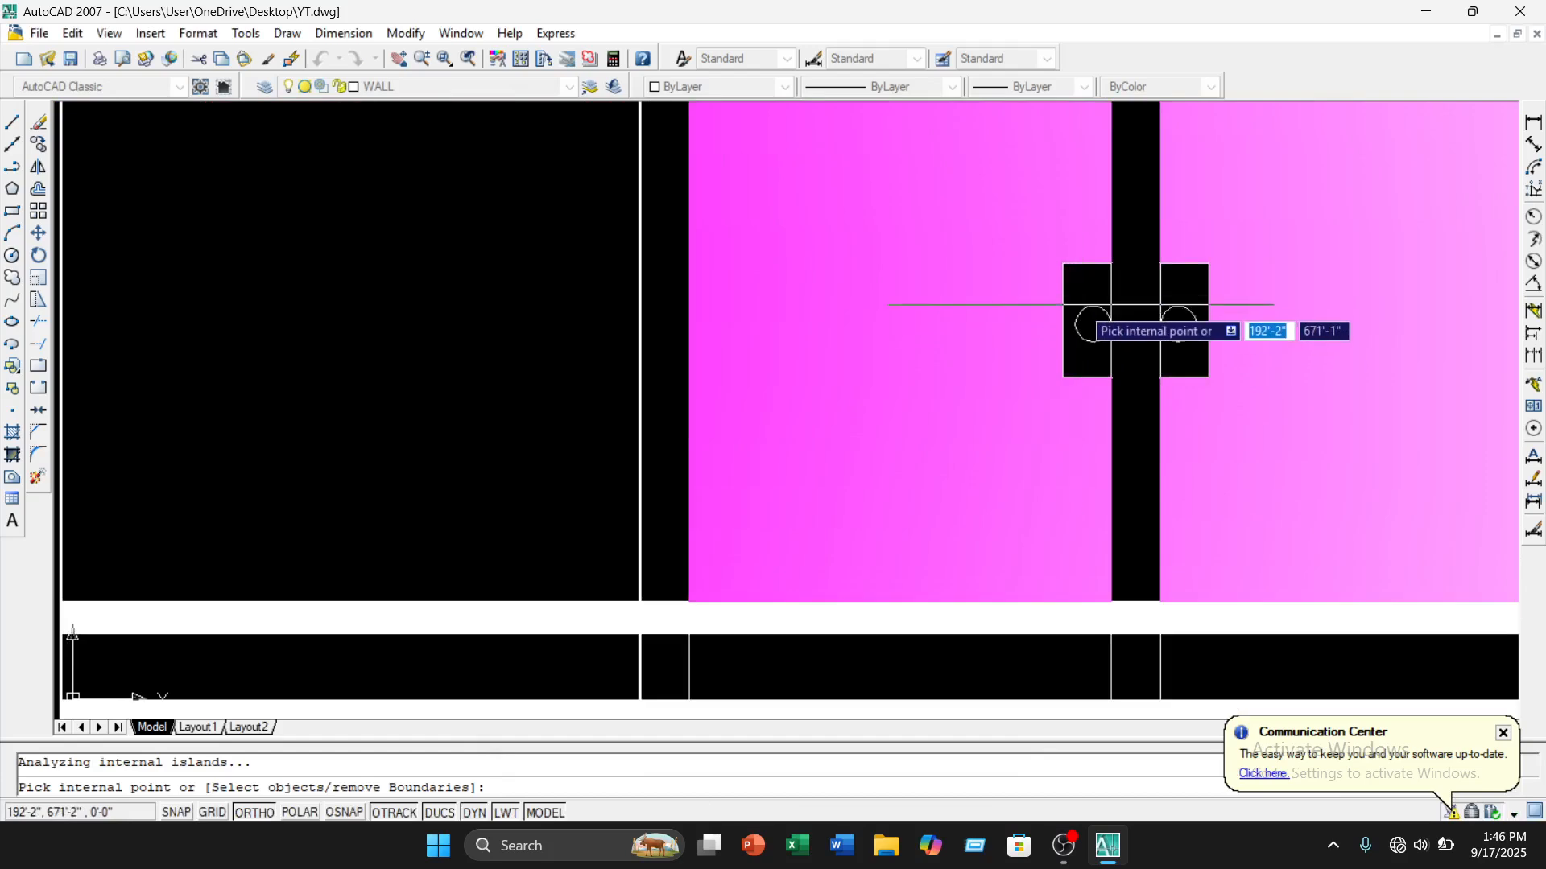
pyautogui.click(1088, 321)
pyautogui.click(1179, 320)
pyautogui.scroll(-4, 1183, 306)
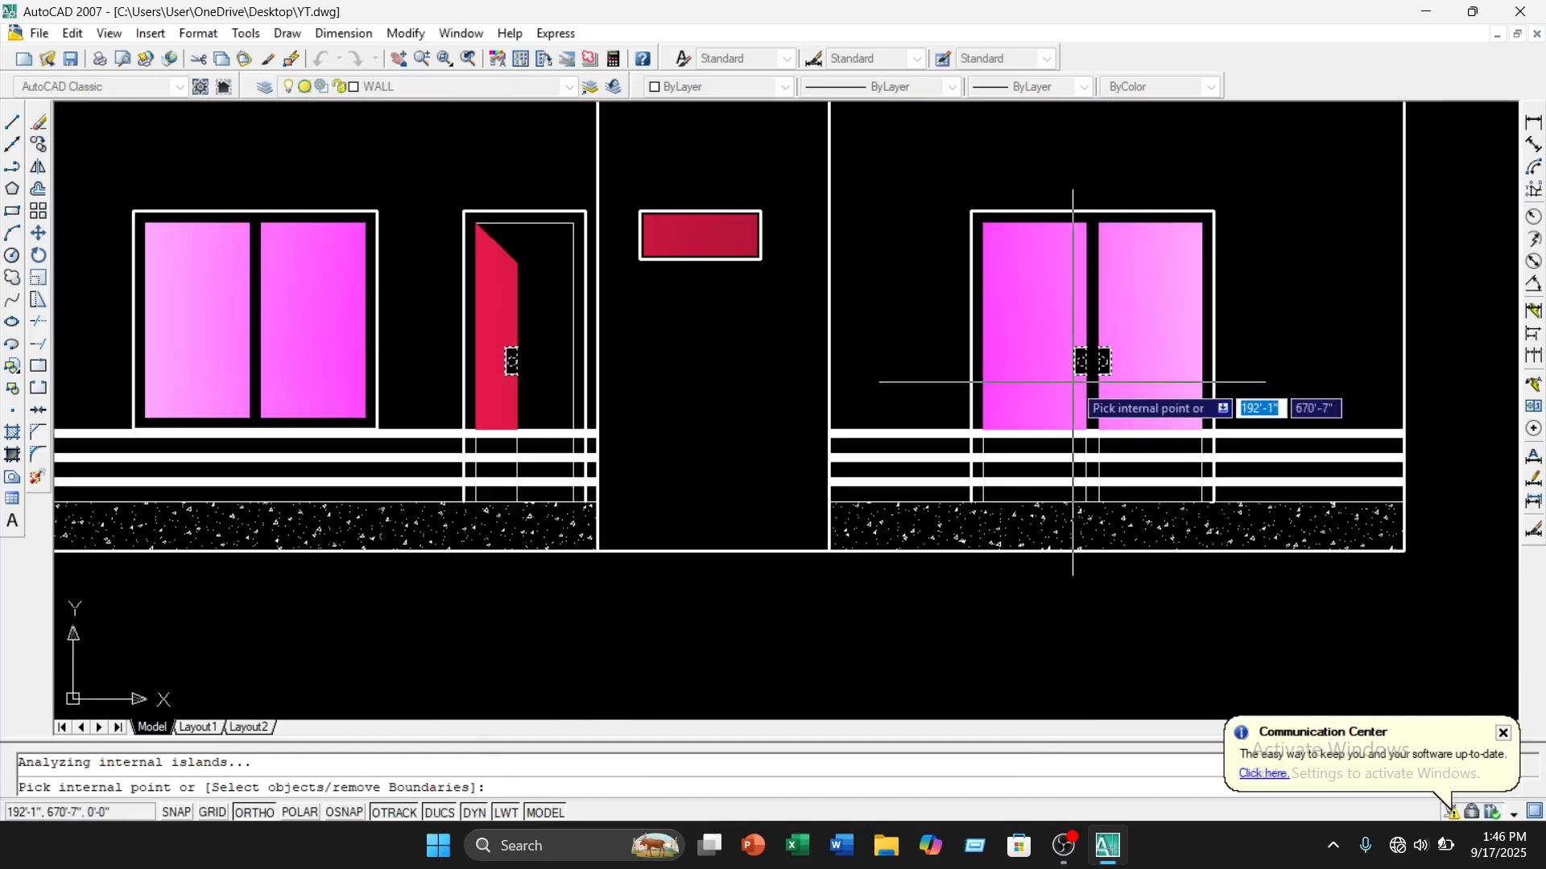
pyautogui.press('Return')
pyautogui.press('Return')
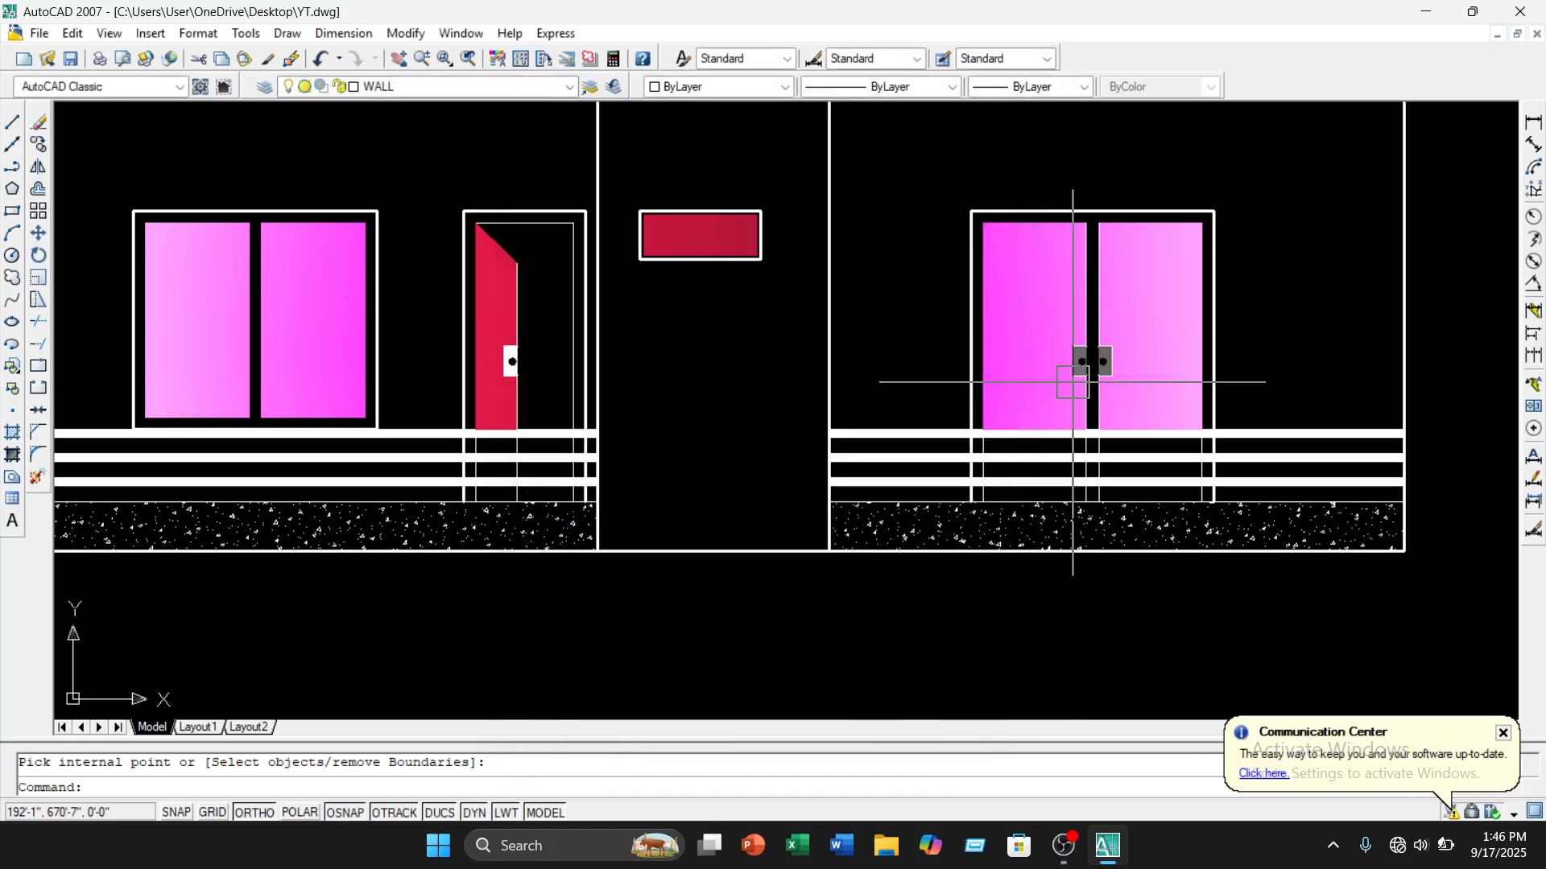
pyautogui.scroll(5, 1087, 358)
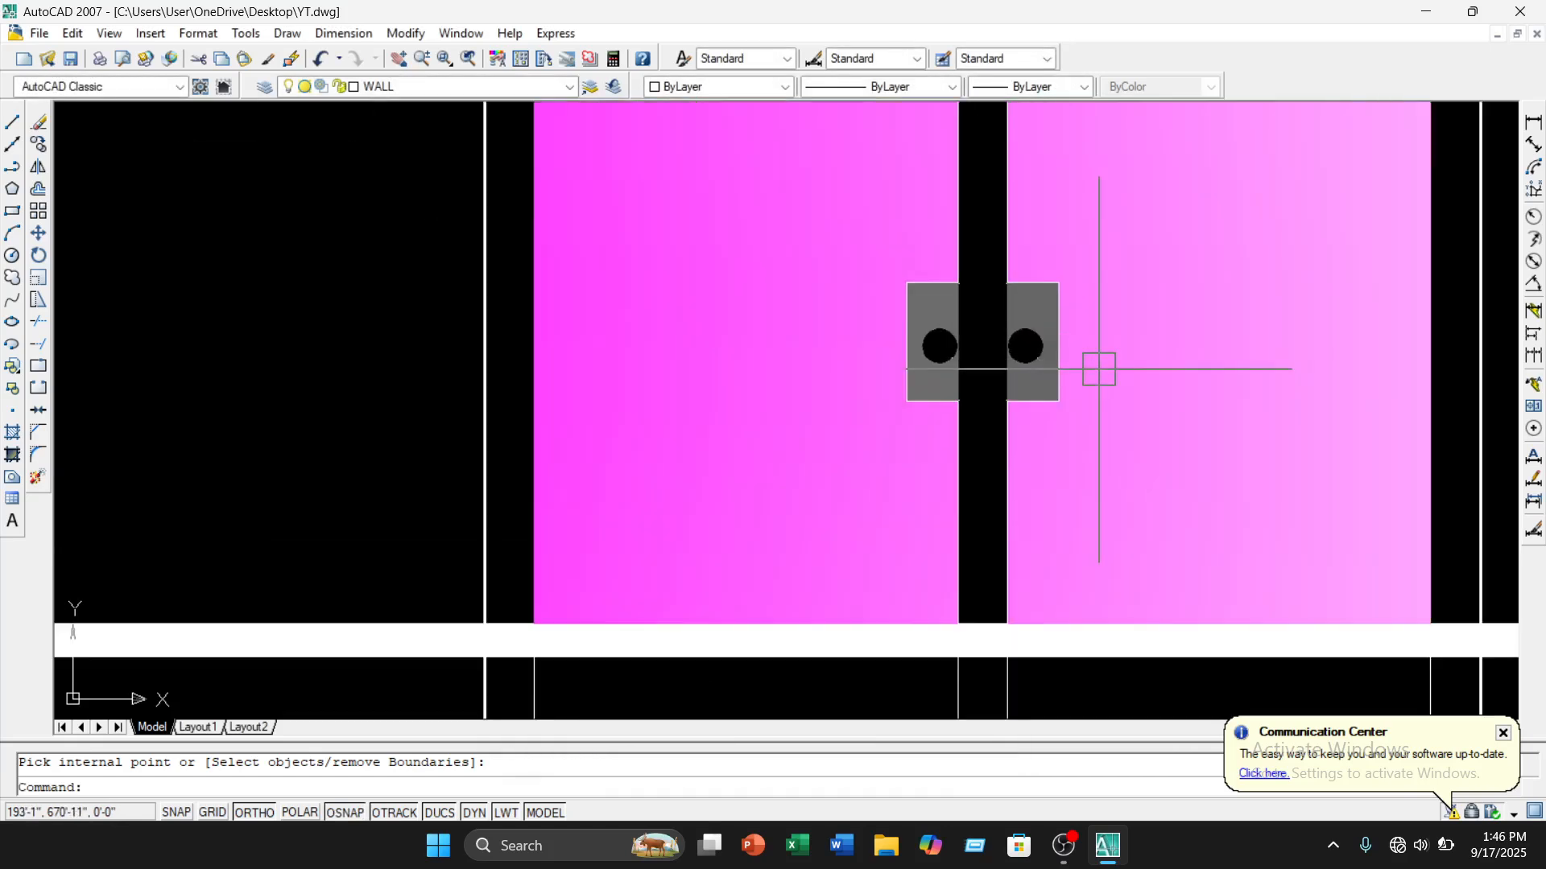
# Examine the gradient fills on the elevation's windows, doors and handles against the plan below, checking for unfilled areas
pyautogui.scroll(-5, 1018, 354)
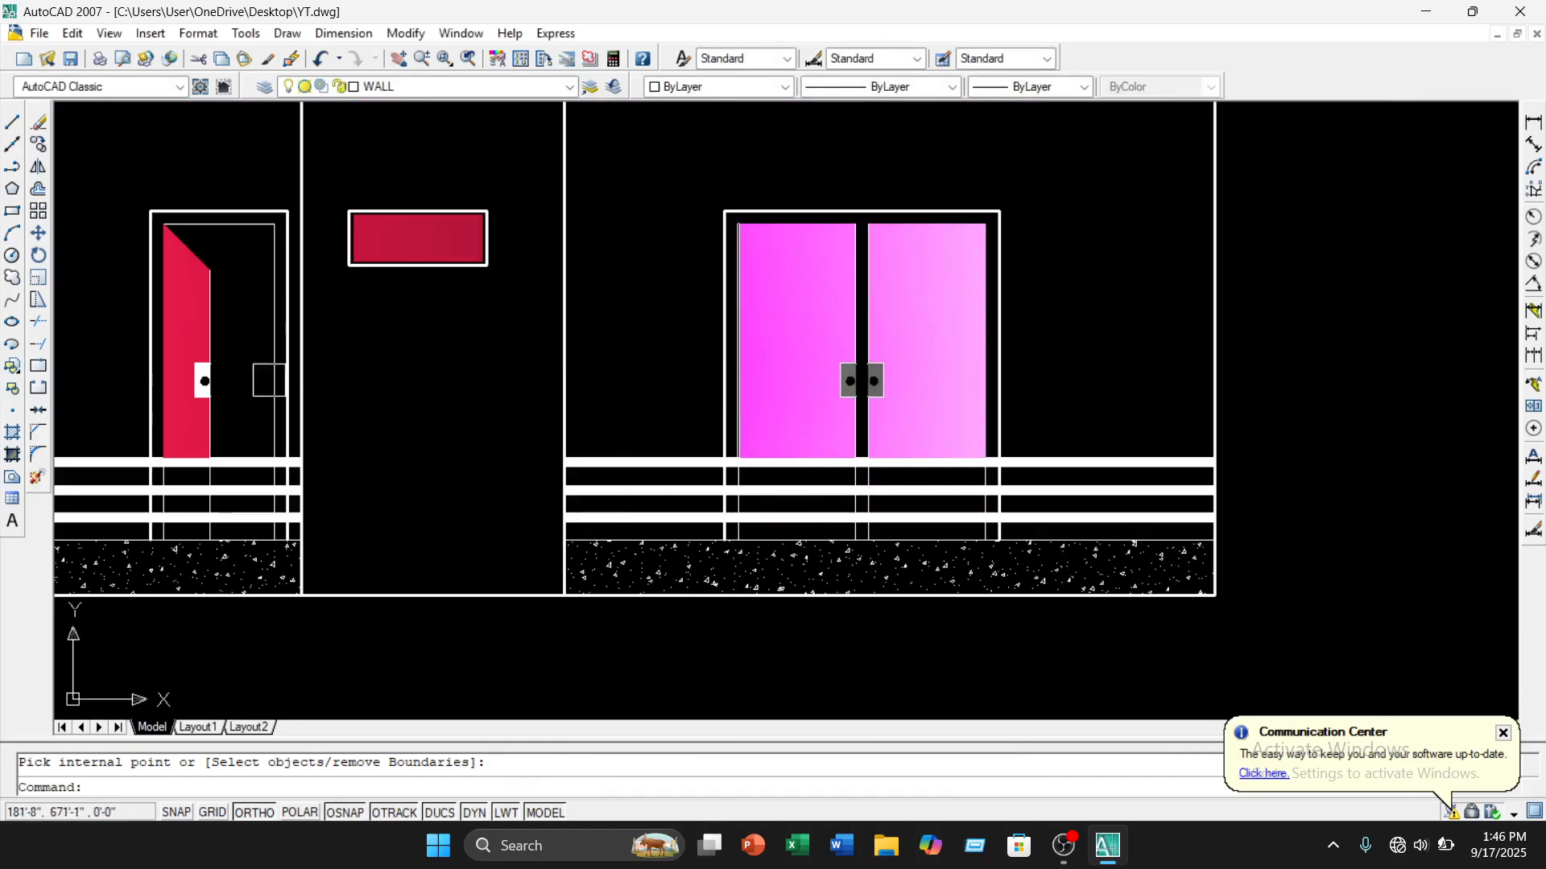
pyautogui.scroll(5, 223, 363)
pyautogui.scroll(-8, 445, 387)
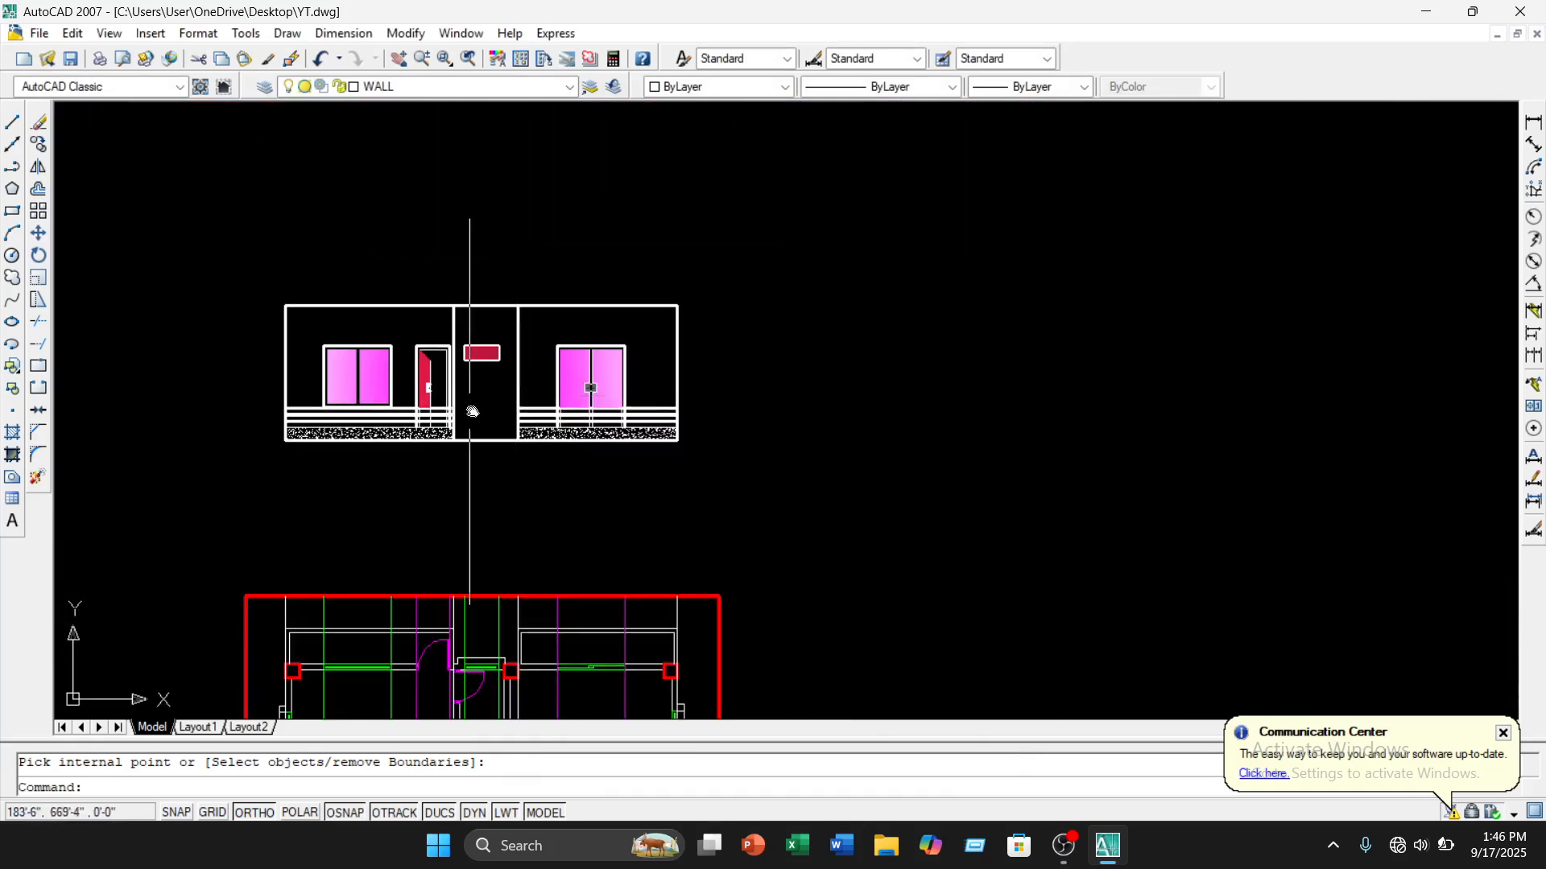
pyautogui.moveTo(469, 410); pyautogui.dragTo(594, 361, button='middle')
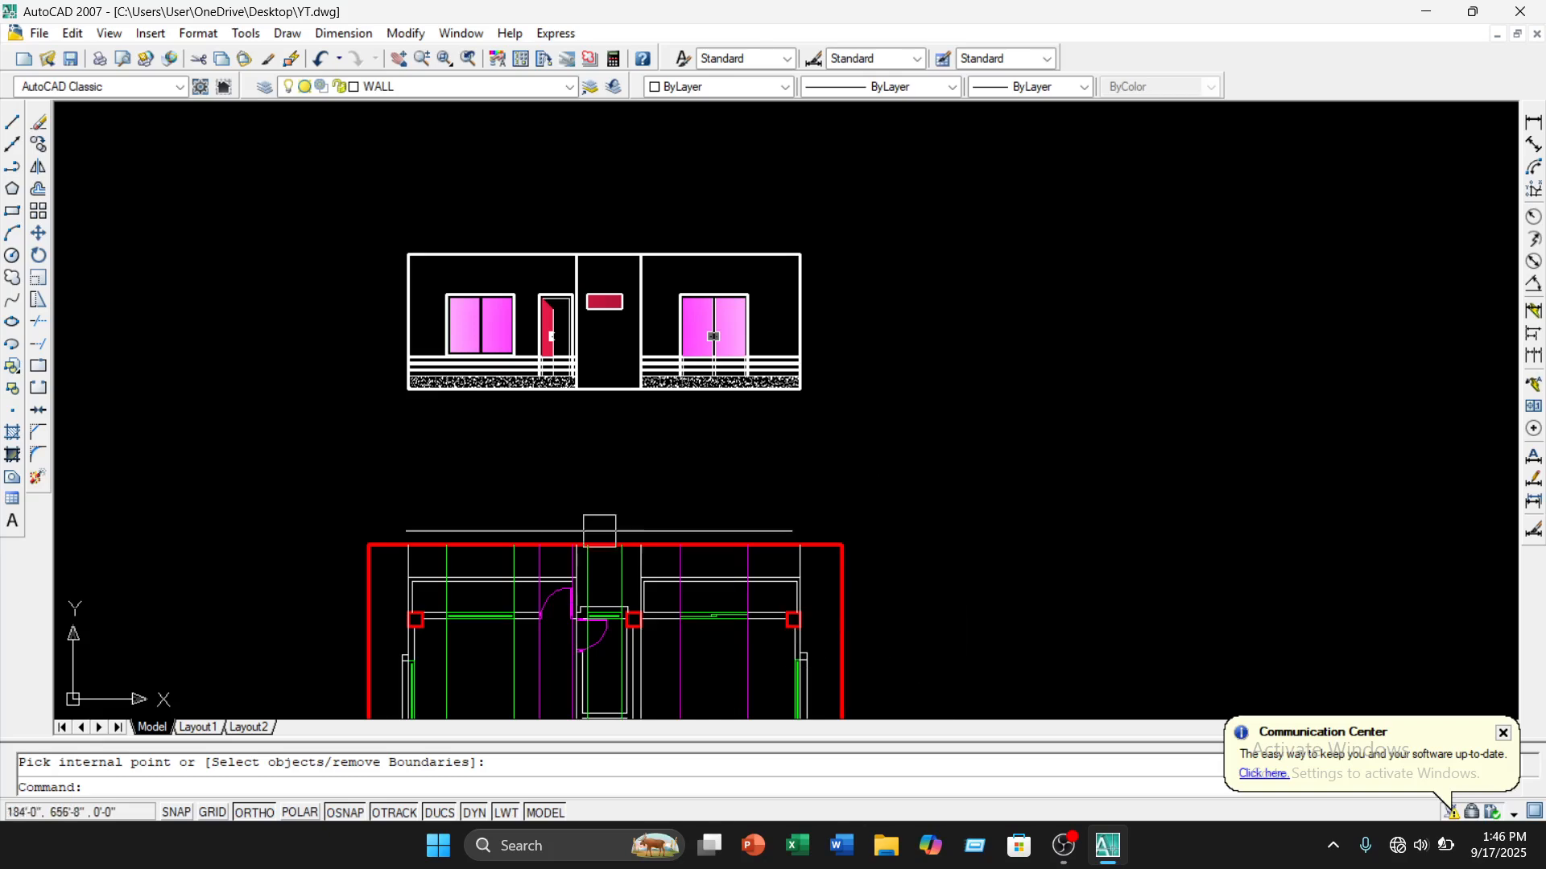
pyautogui.scroll(9, 451, 361)
pyautogui.scroll(-8, 463, 363)
pyautogui.scroll(3, 522, 259)
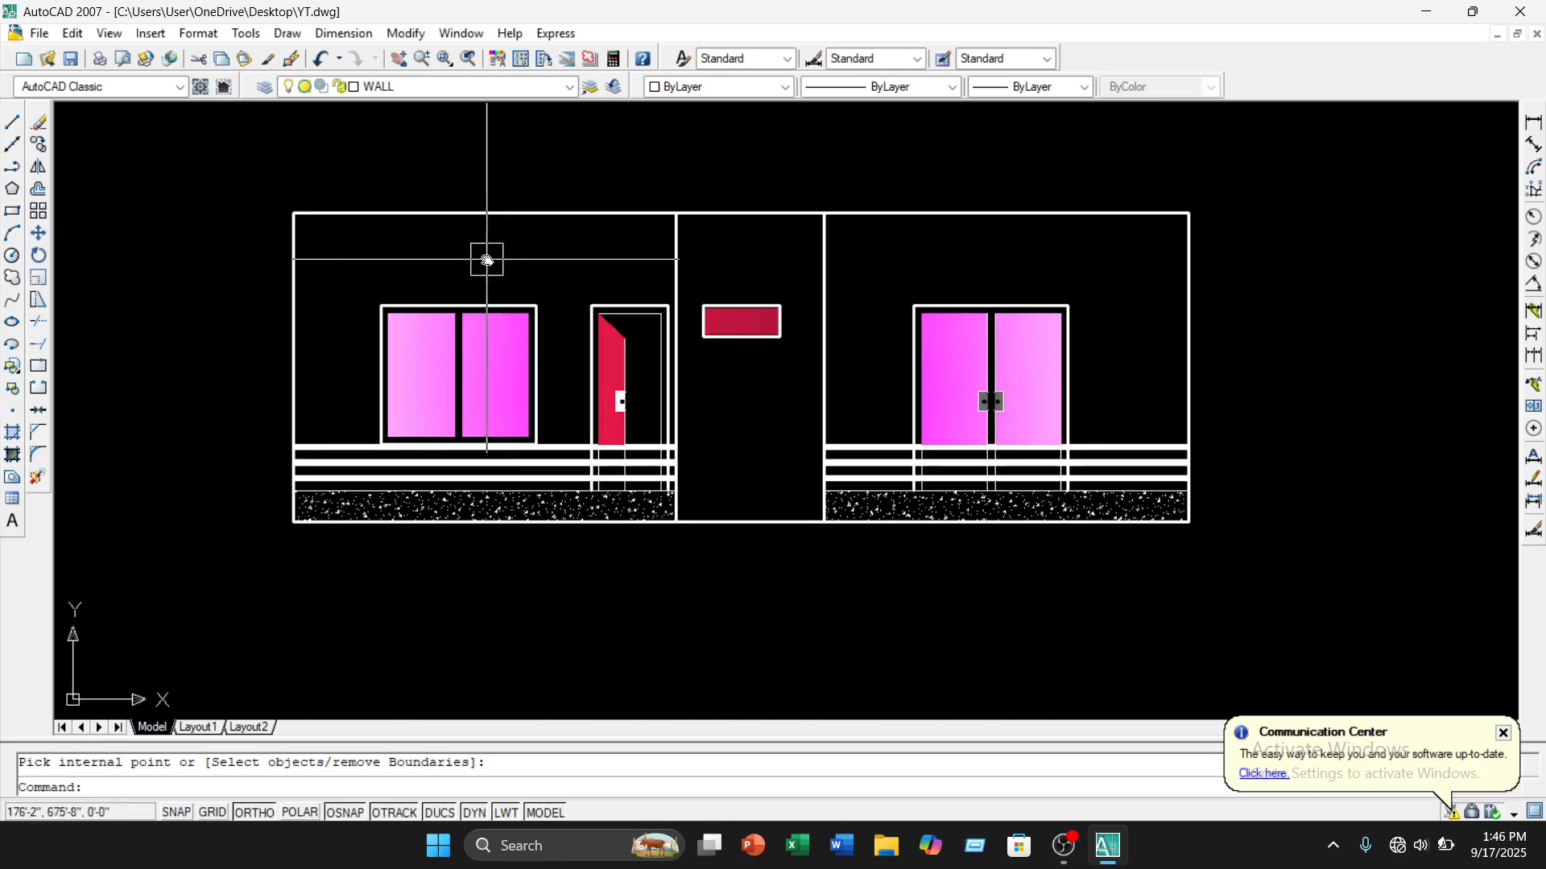
pyautogui.moveTo(486, 256); pyautogui.dragTo(600, 241, button='middle')
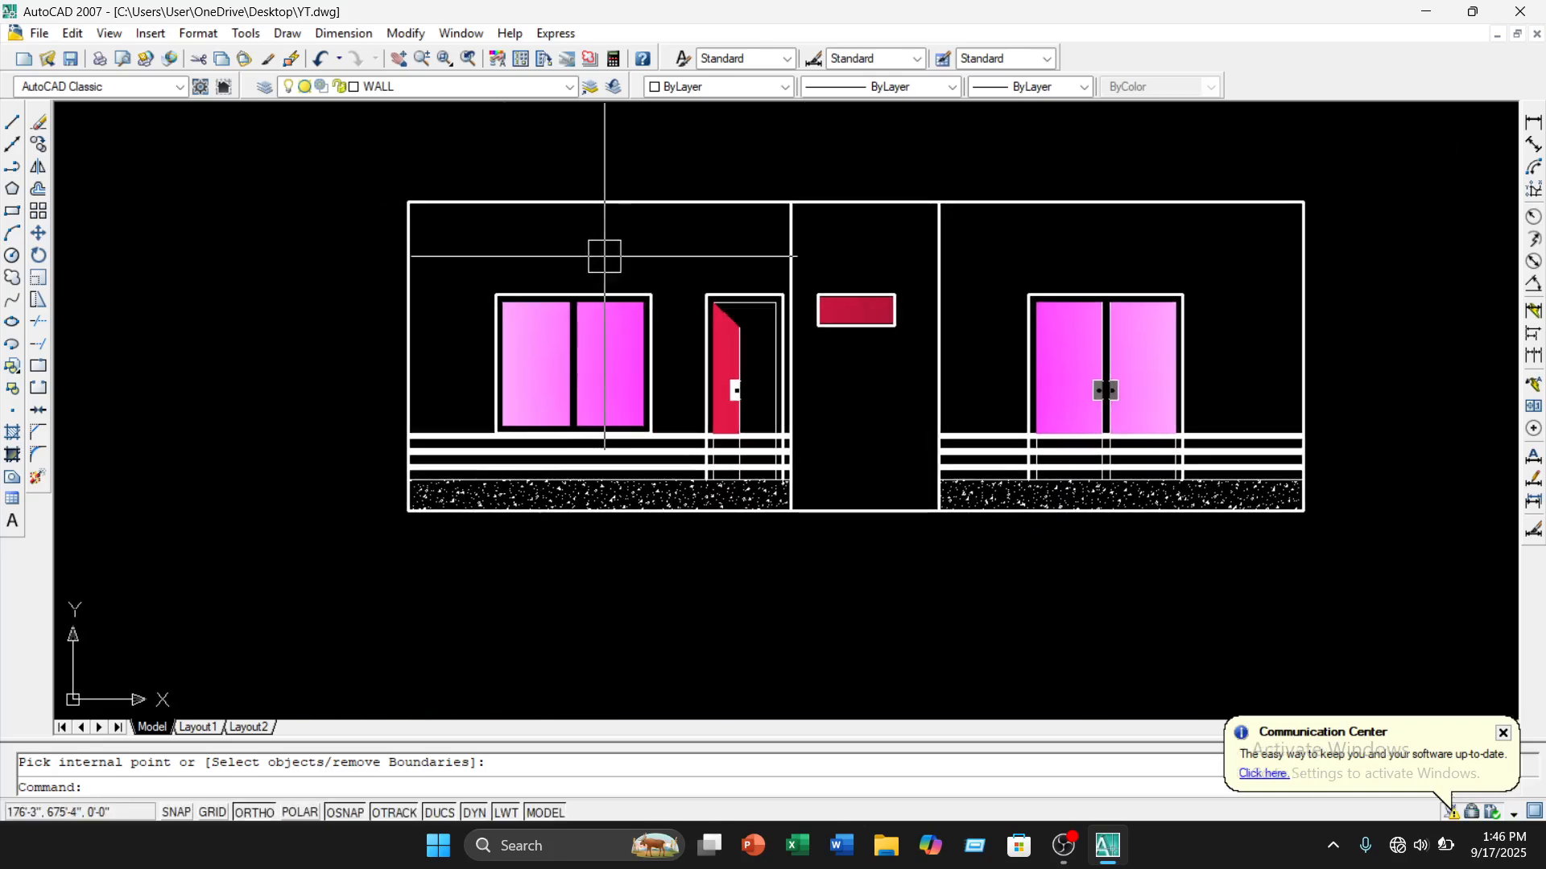
pyautogui.scroll(3, 829, 314)
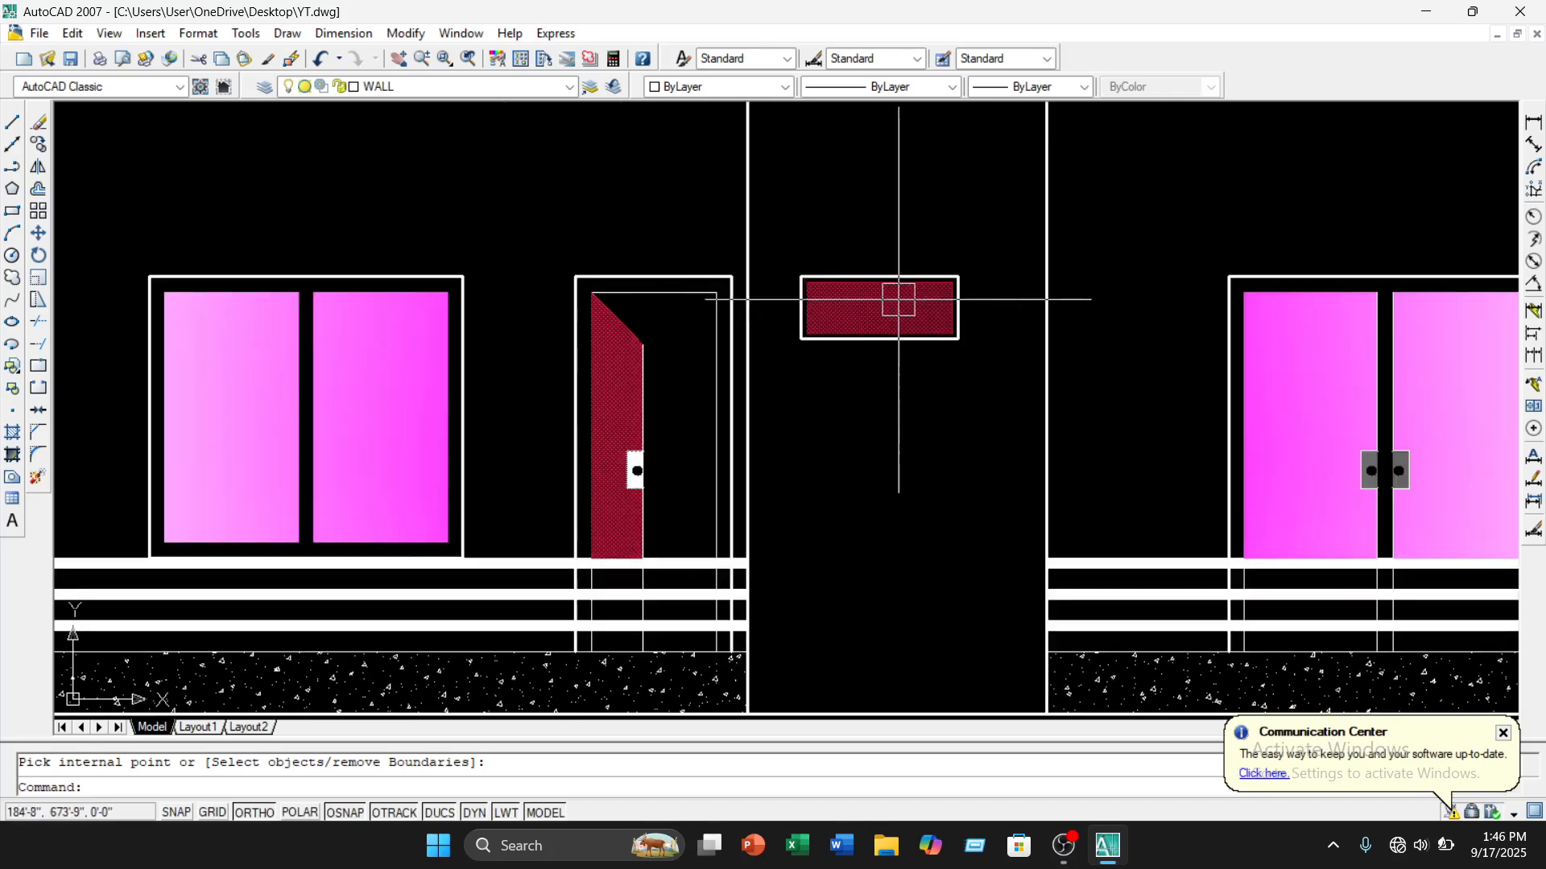
pyautogui.scroll(-2, 900, 305)
pyautogui.moveTo(1308, 305); pyautogui.dragTo(1135, 279, button='middle')
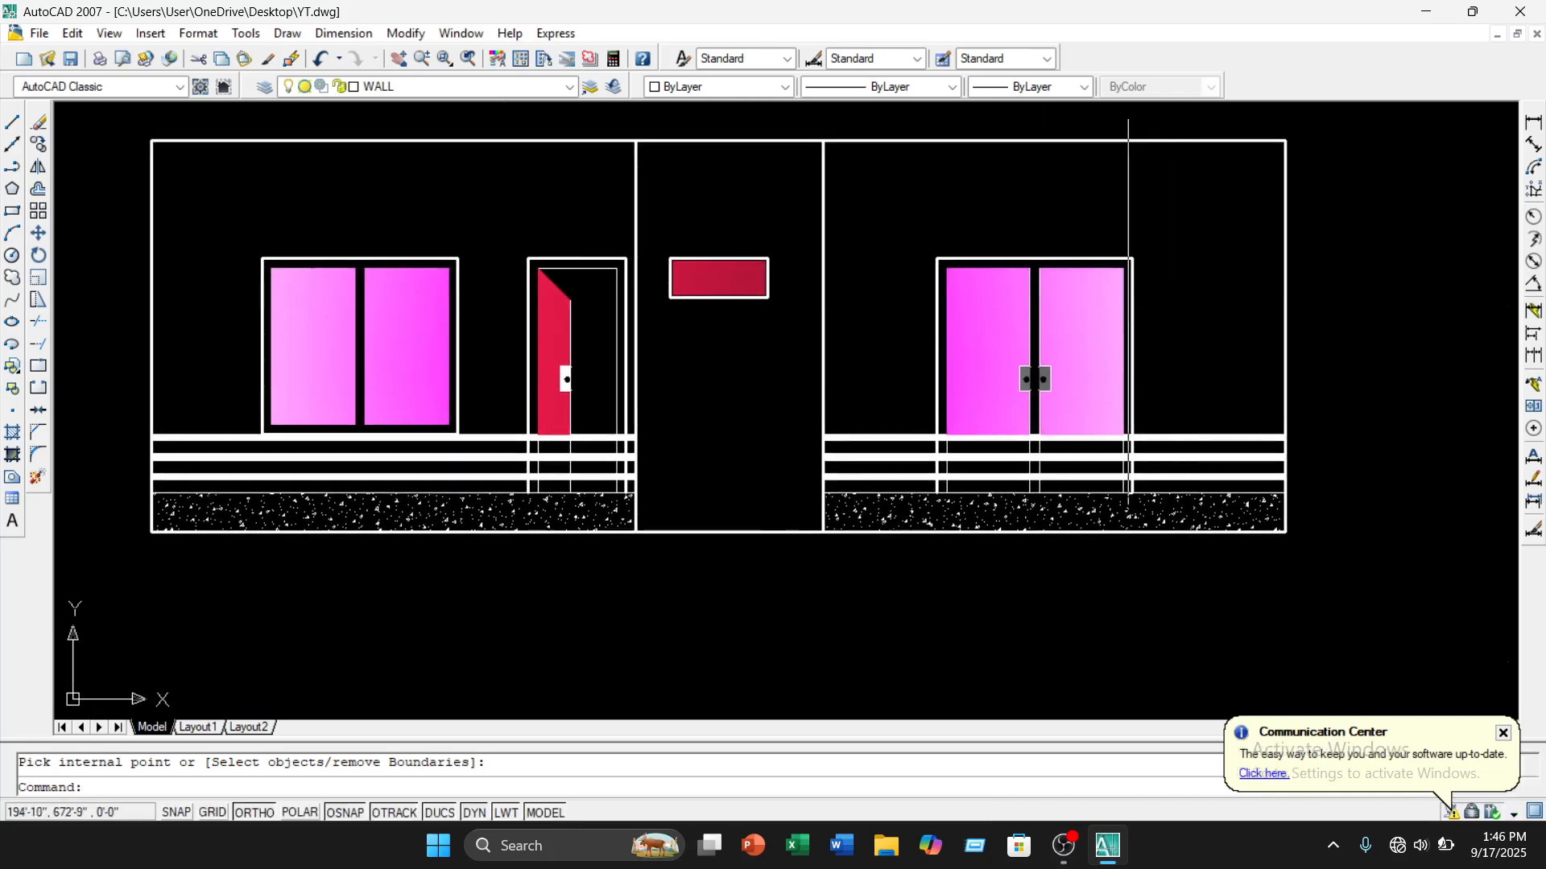
pyautogui.click(1025, 378)
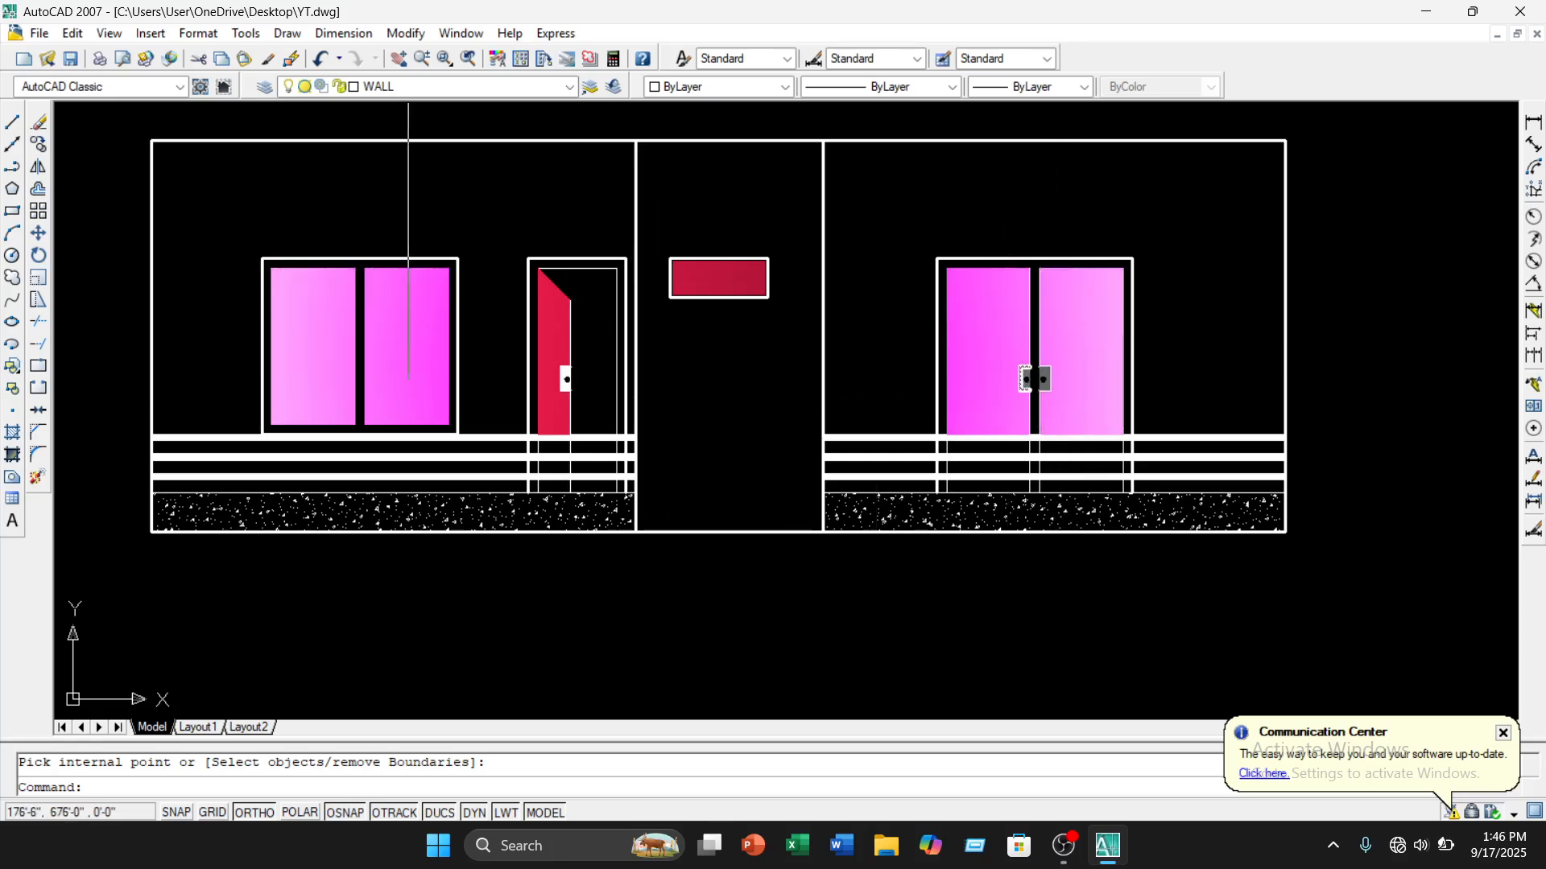
# Set up a one-color gradient in index color magenta, shifted toward tint, with the first swatch of the second row
pyautogui.click(287, 33)
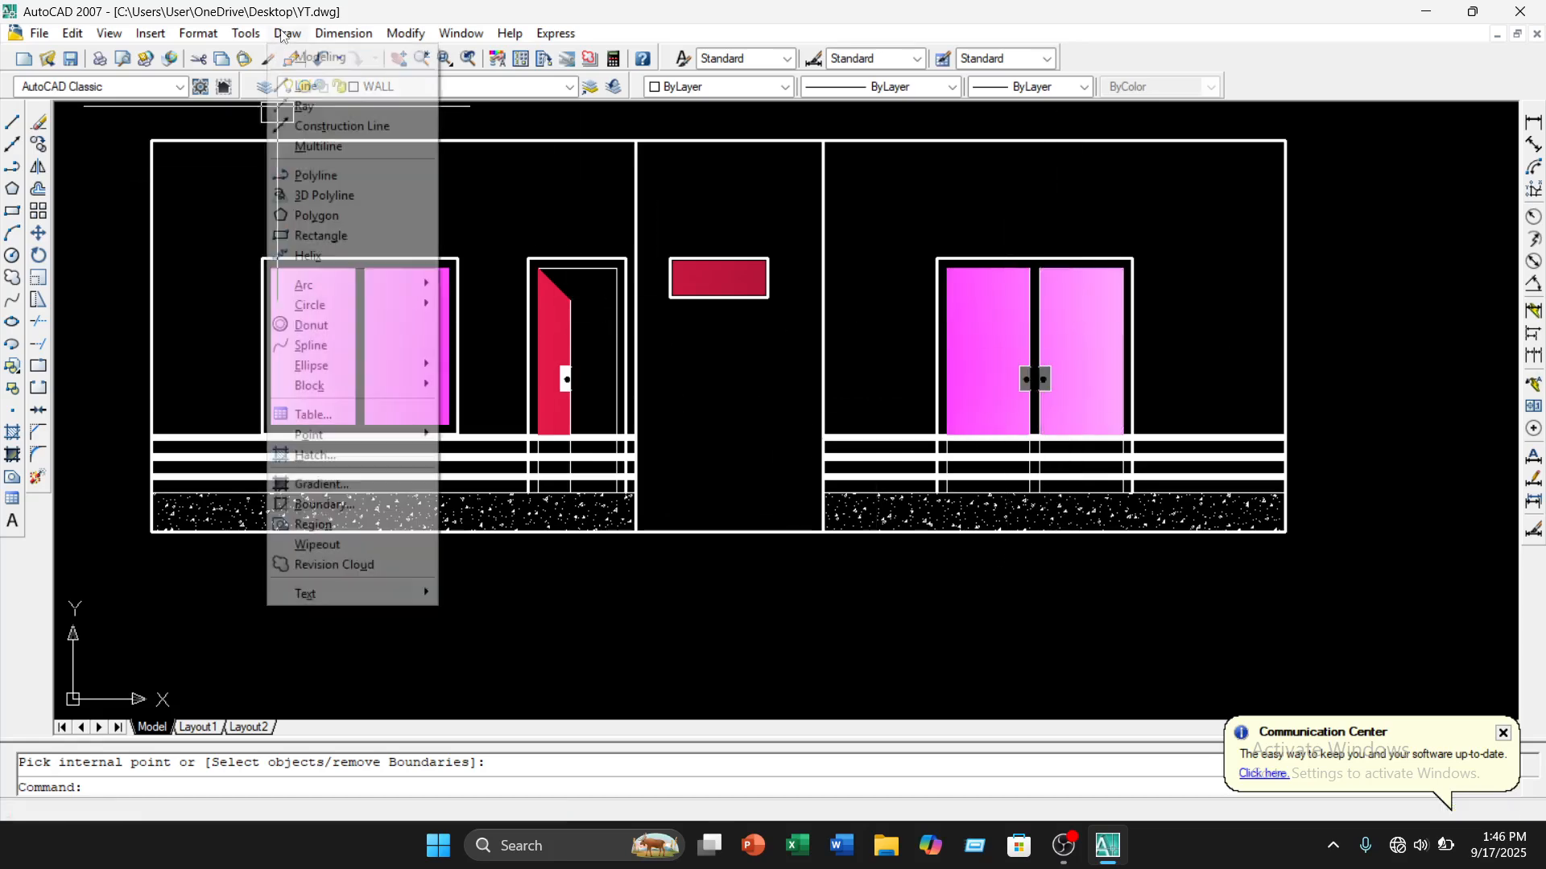
pyautogui.click(304, 485)
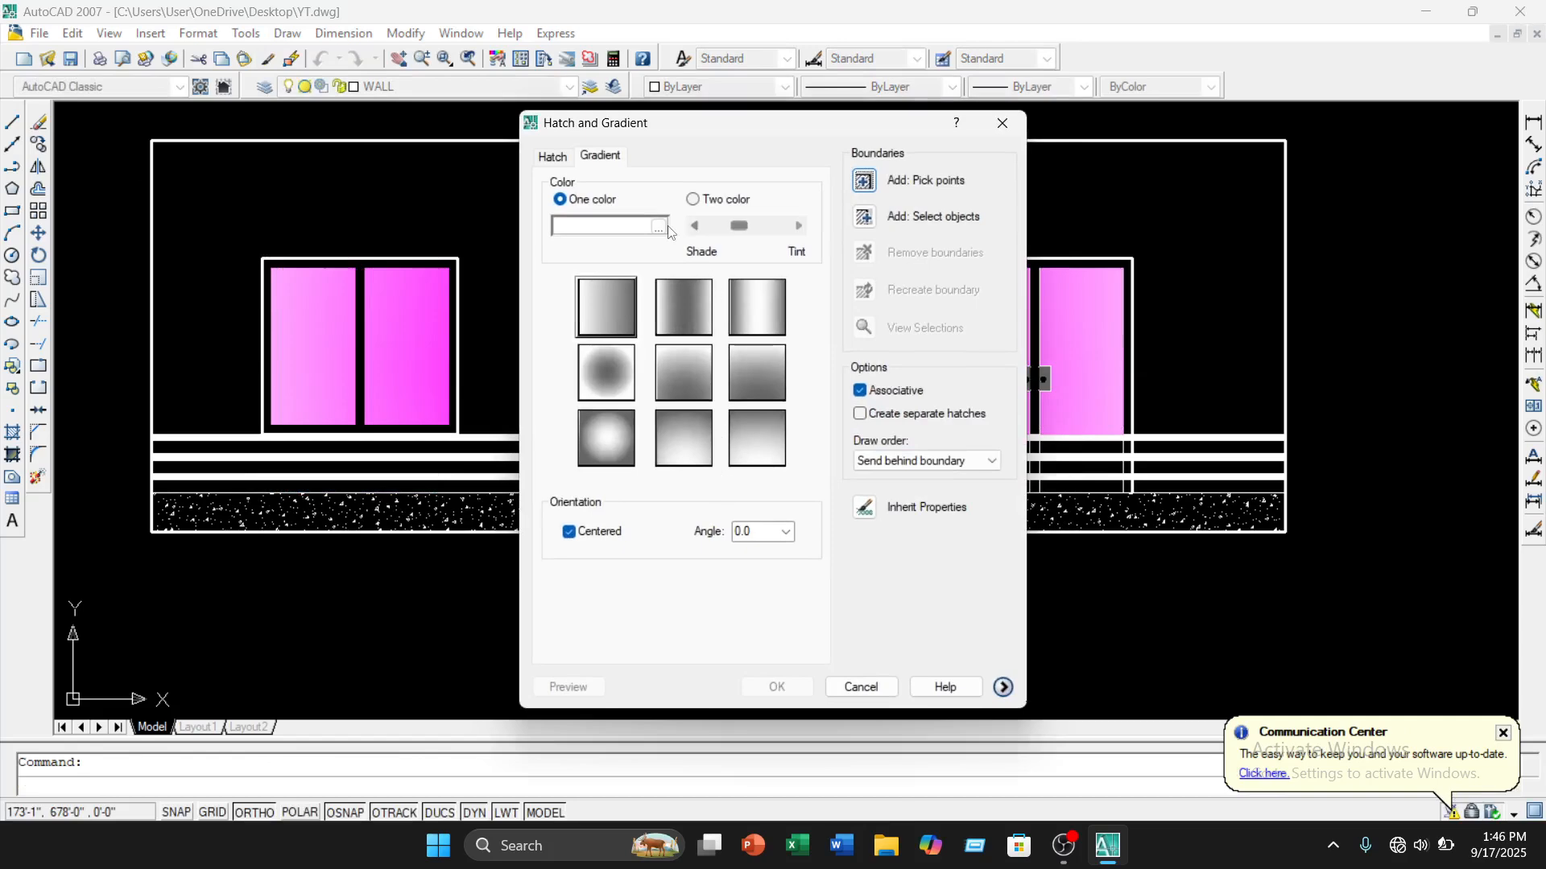
pyautogui.click(659, 227)
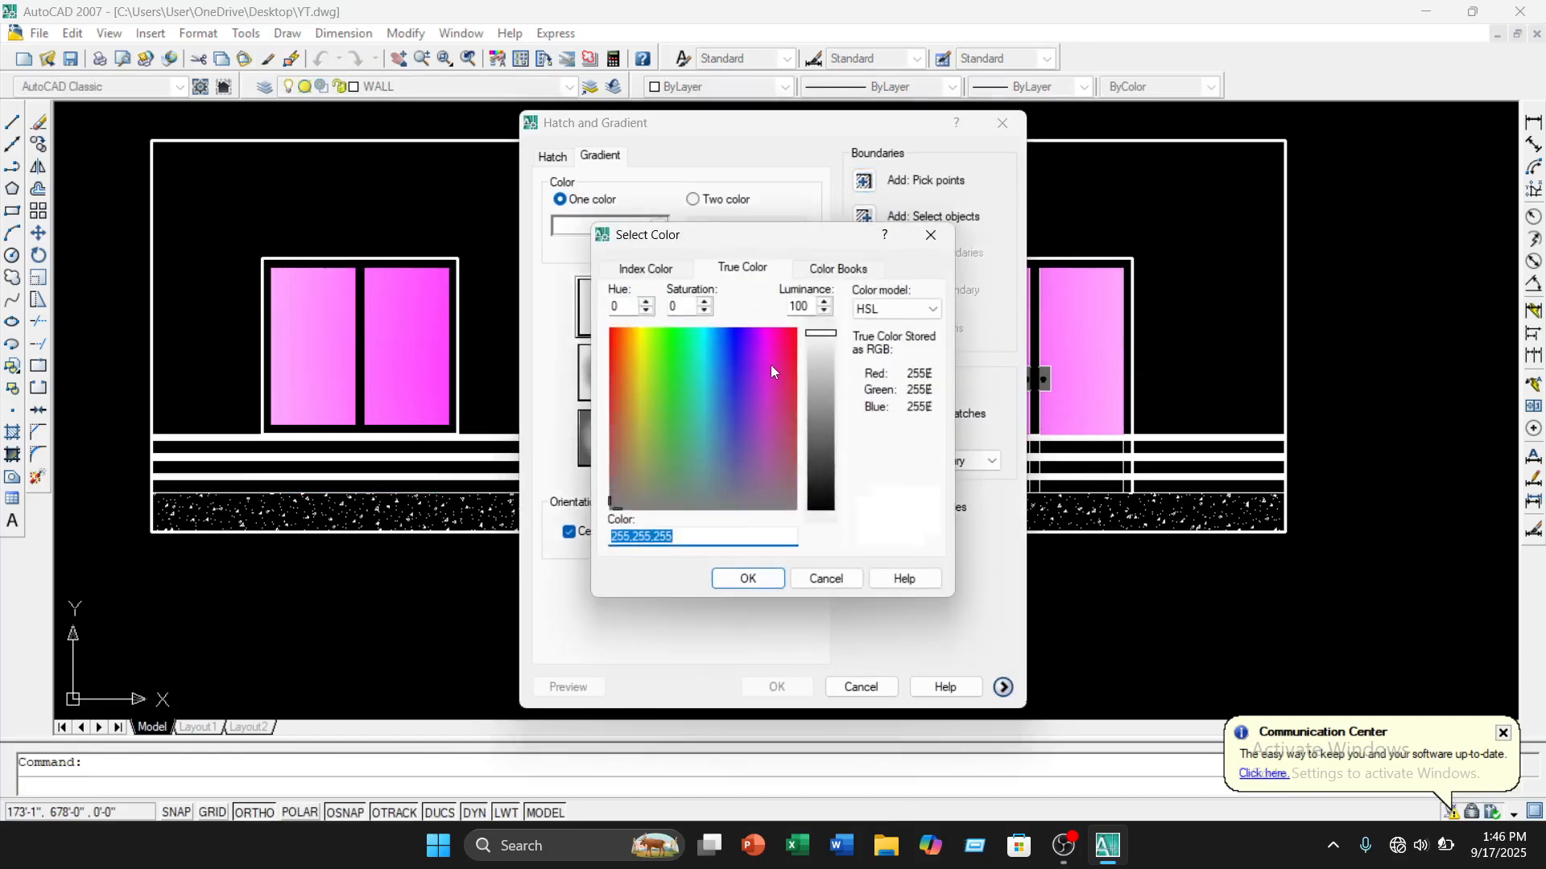
pyautogui.click(762, 399)
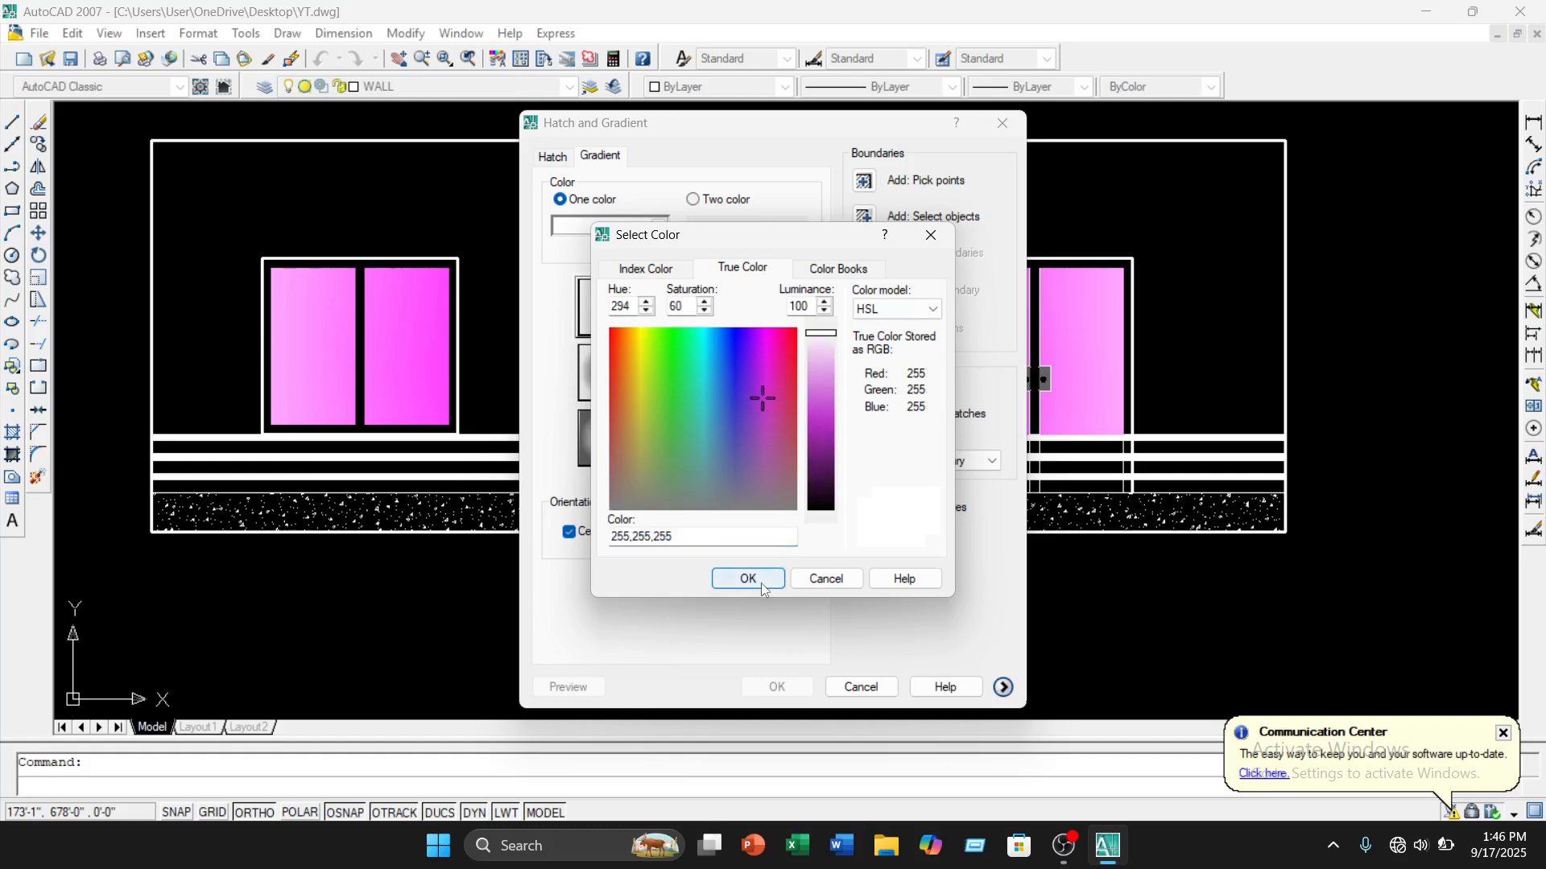
pyautogui.click(636, 269)
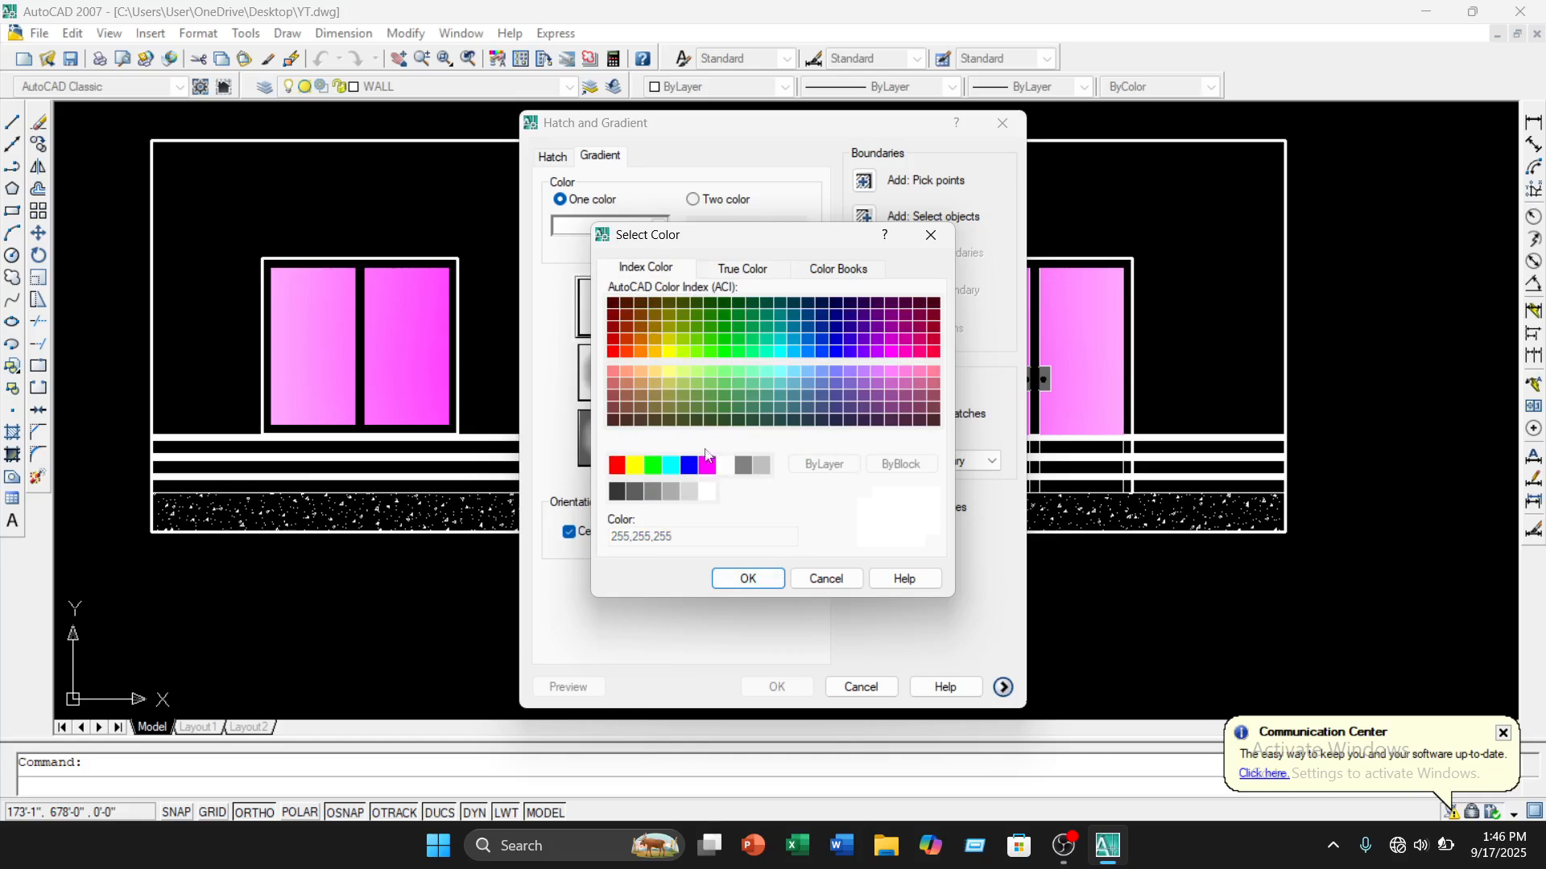
pyautogui.click(706, 464)
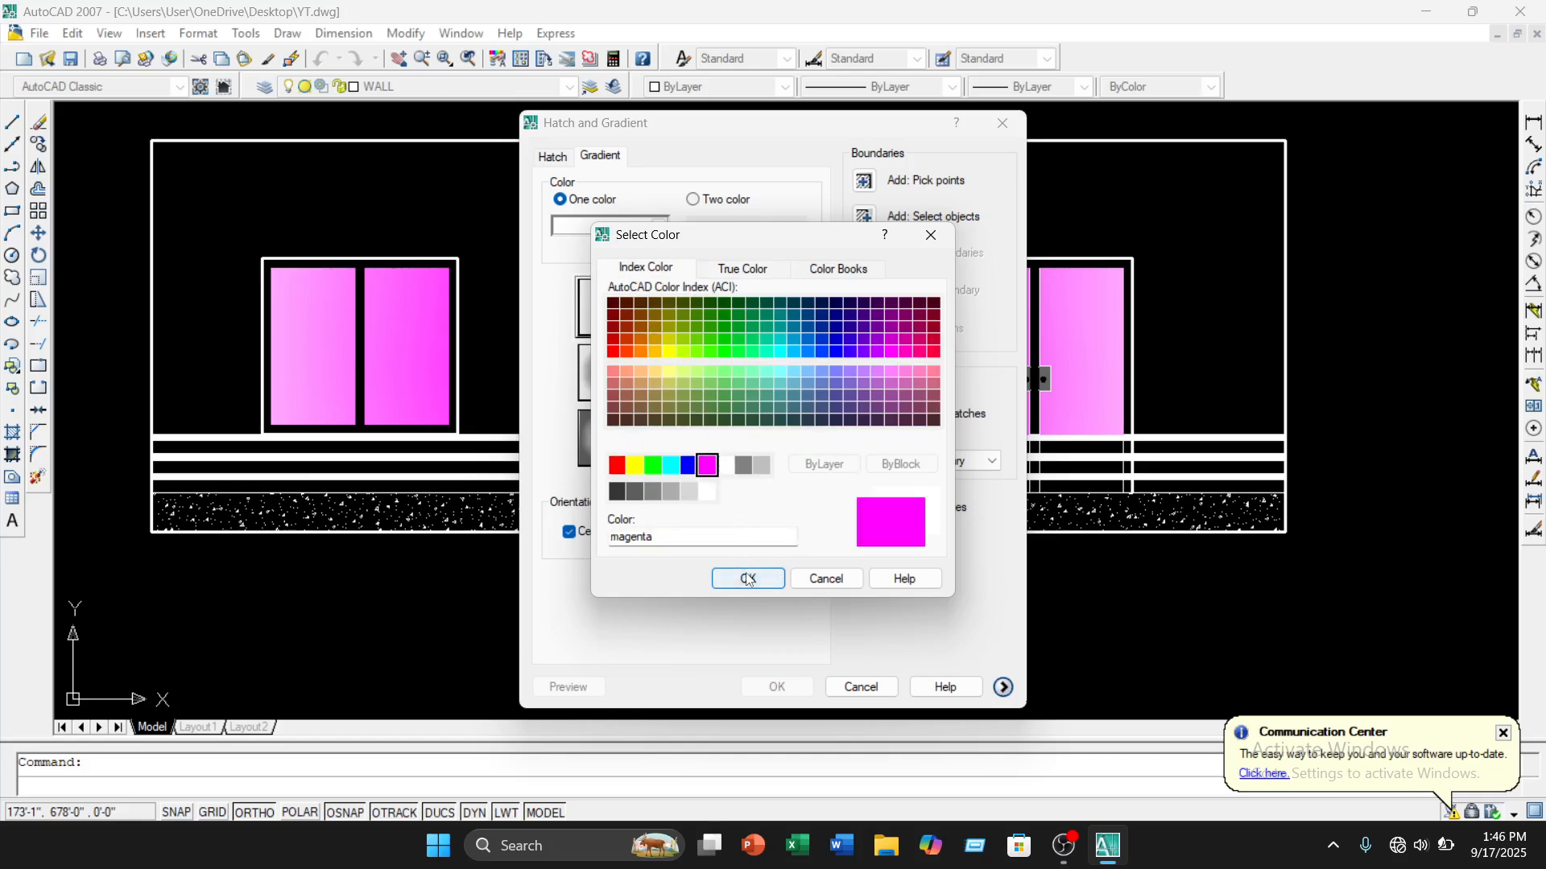
pyautogui.click(748, 579)
pyautogui.moveTo(739, 226); pyautogui.dragTo(772, 233)
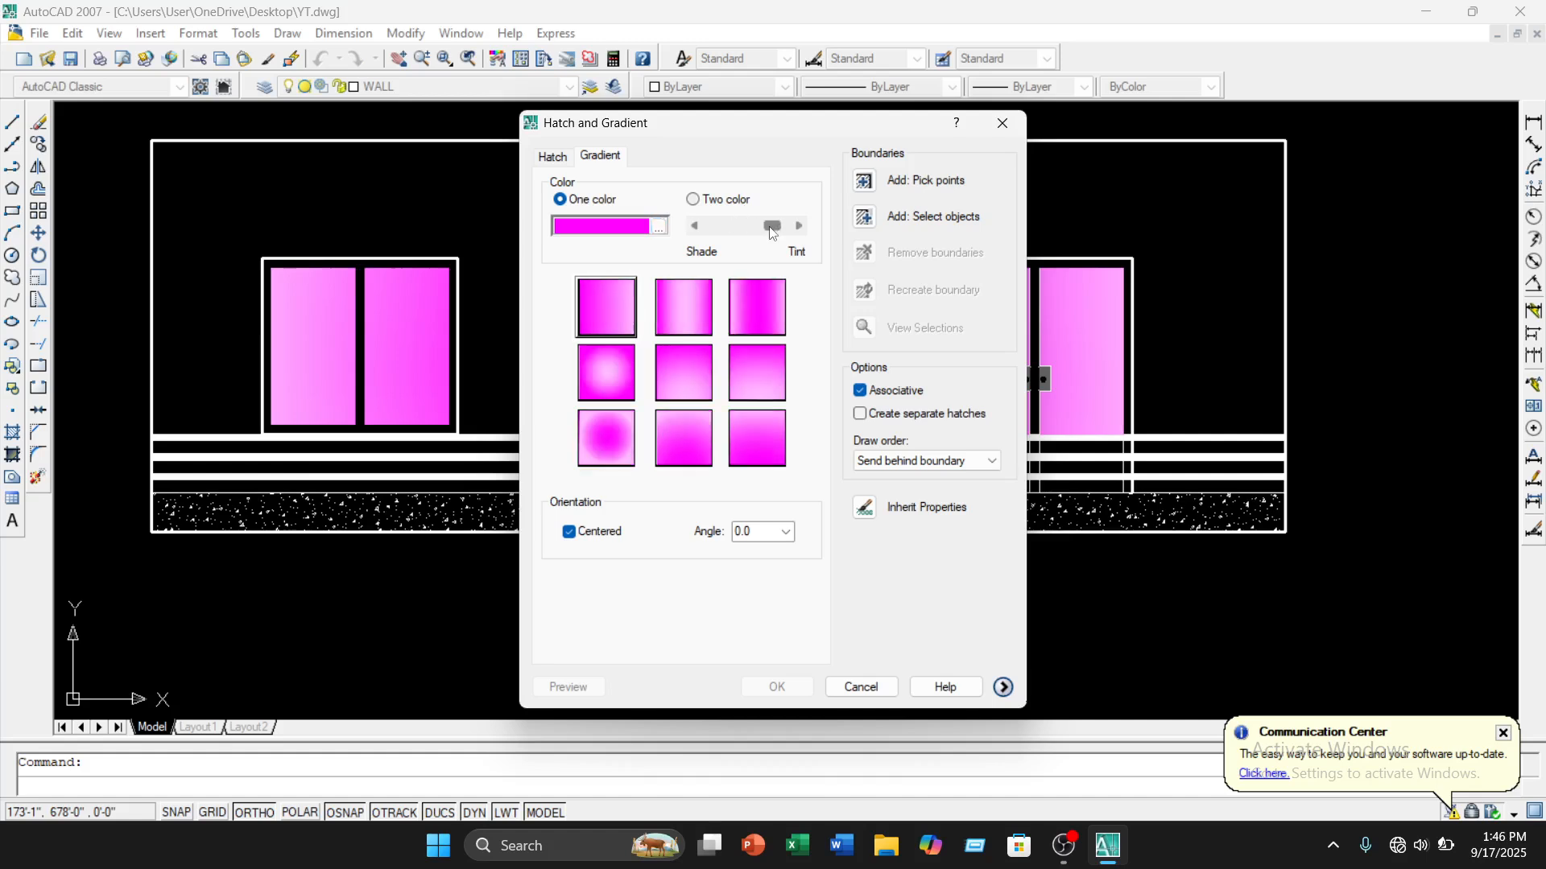
# Fill the lower sections of both double-door panels between and below the railings with the magenta gradient
pyautogui.click(864, 182)
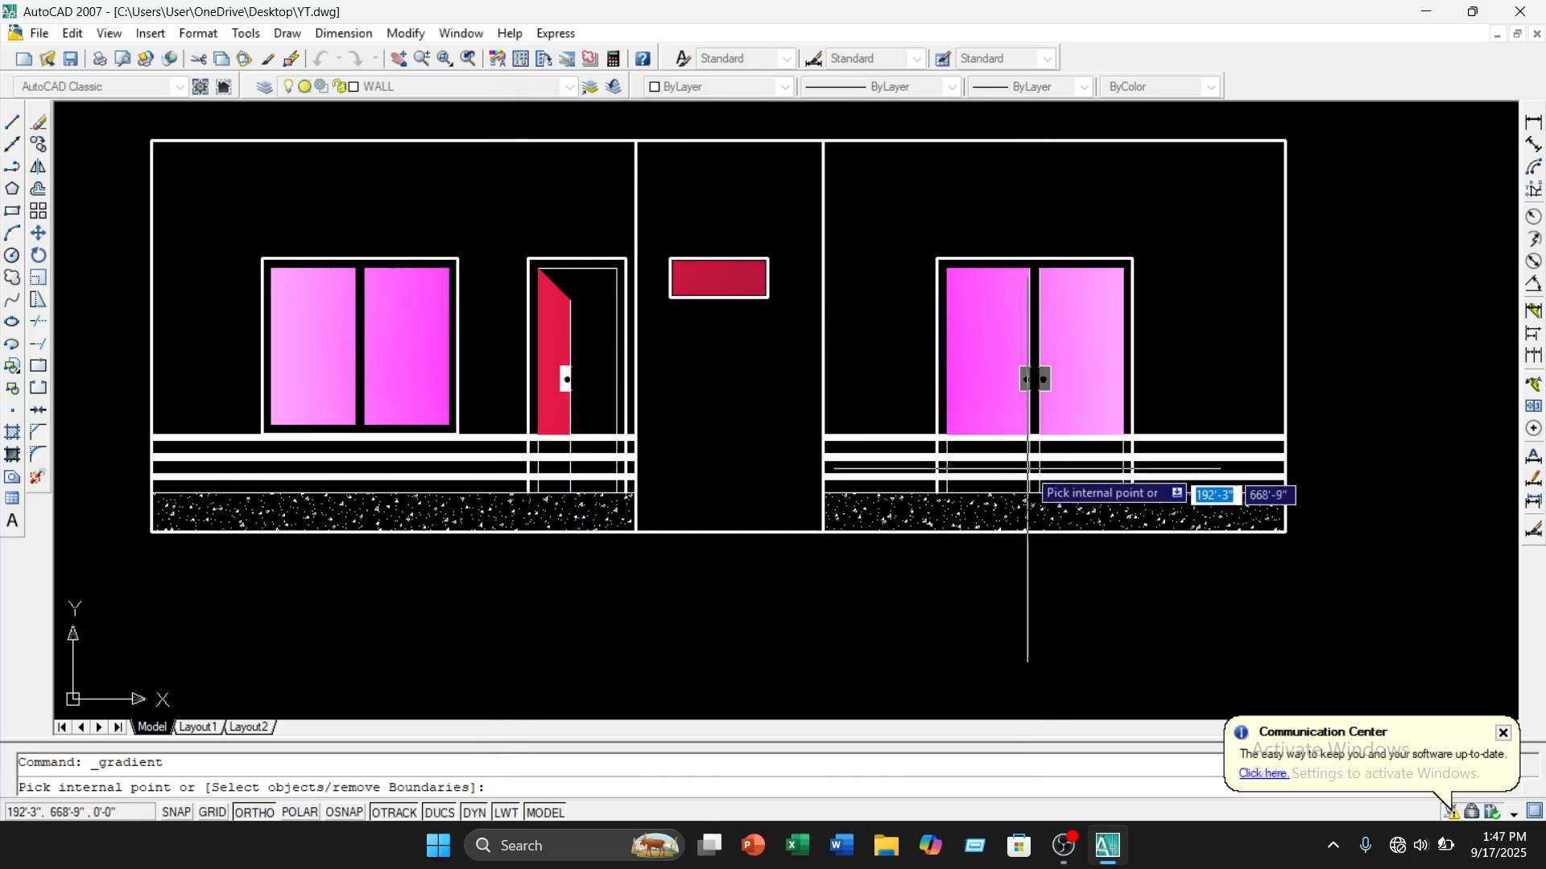
pyautogui.scroll(5, 1024, 455)
pyautogui.click(998, 491)
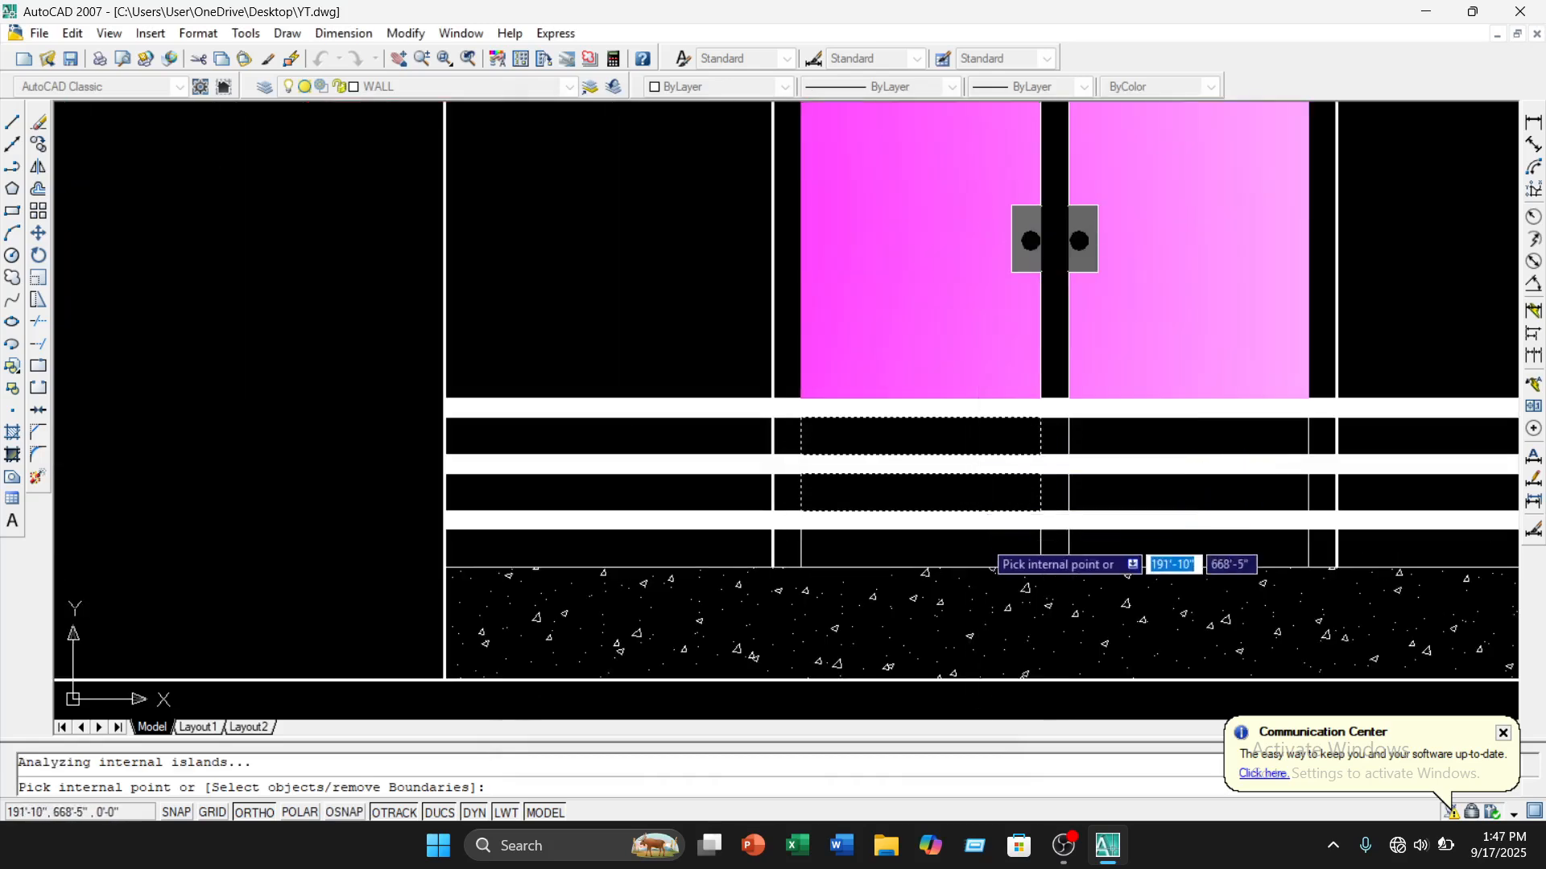
pyautogui.click(979, 545)
pyautogui.click(1145, 543)
pyautogui.click(1157, 492)
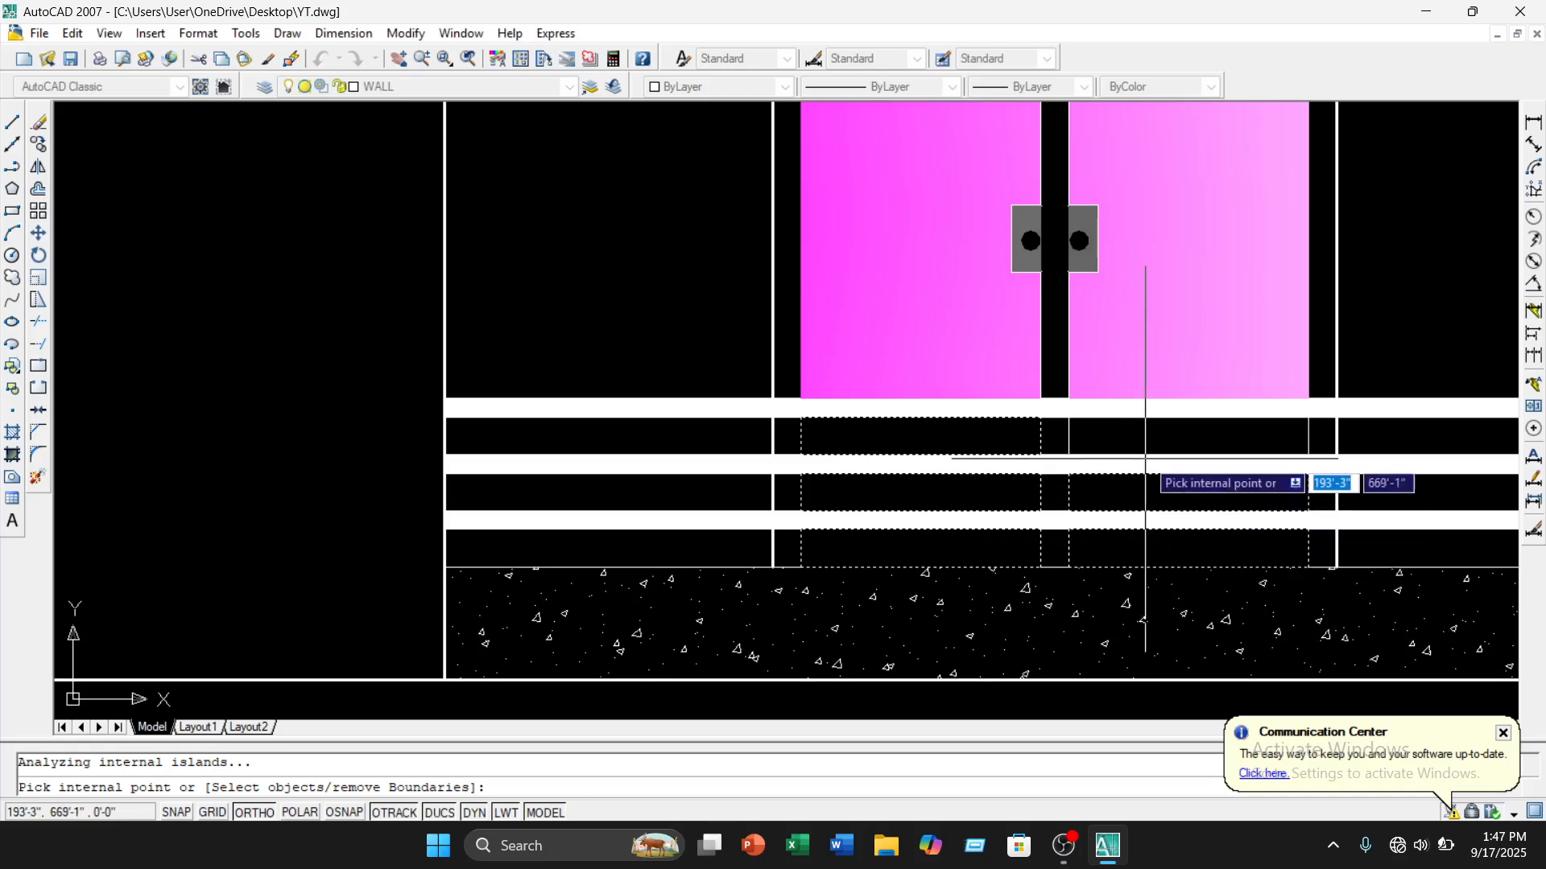
pyautogui.scroll(-4, 1145, 459)
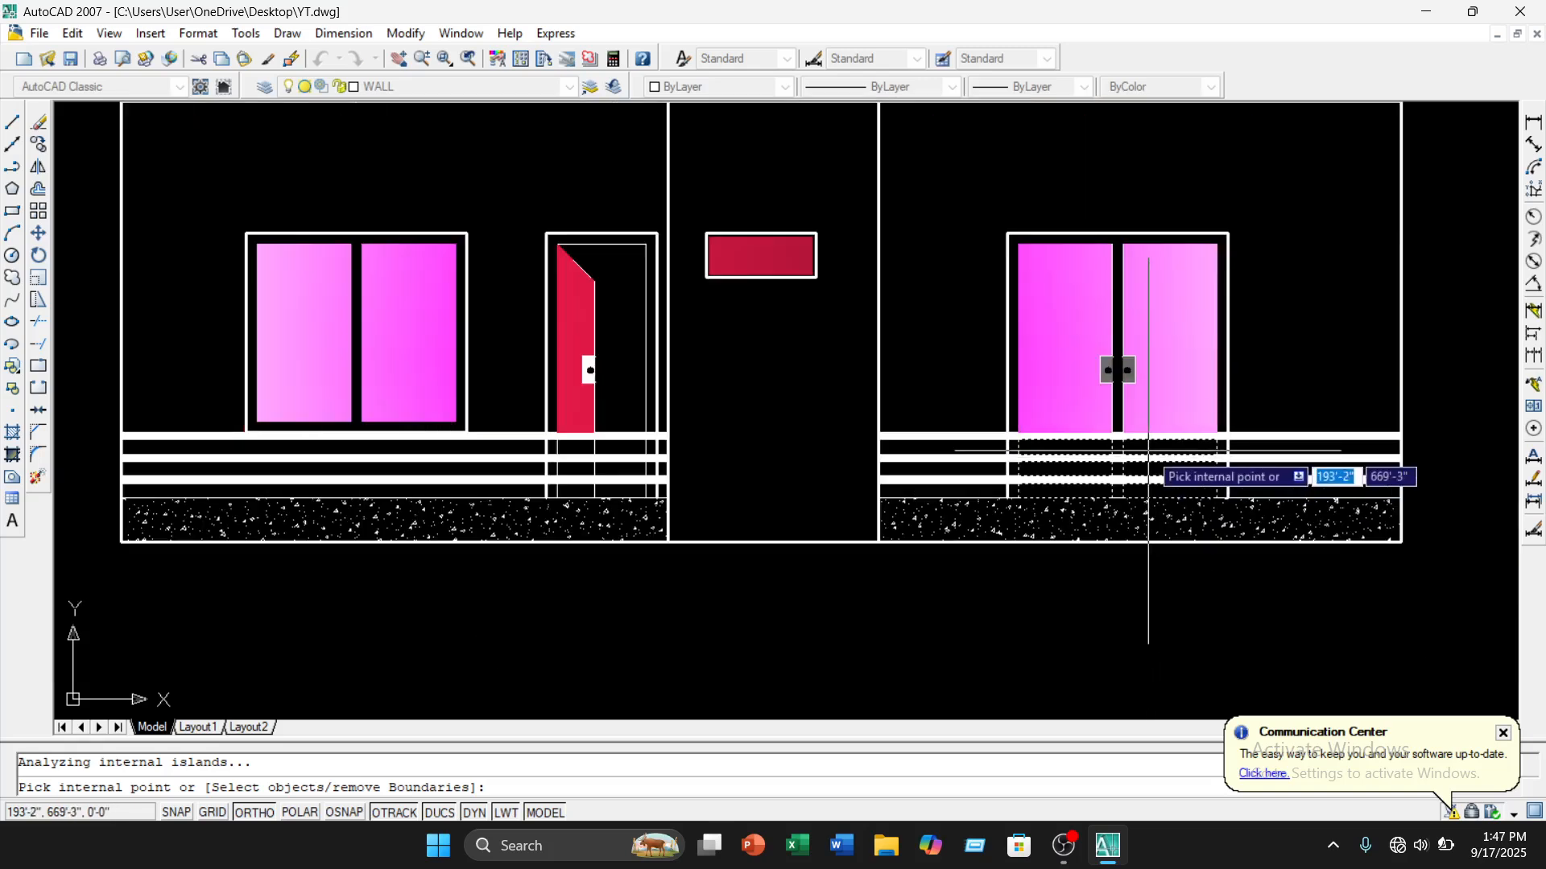
pyautogui.press('Return')
pyautogui.press('Return')
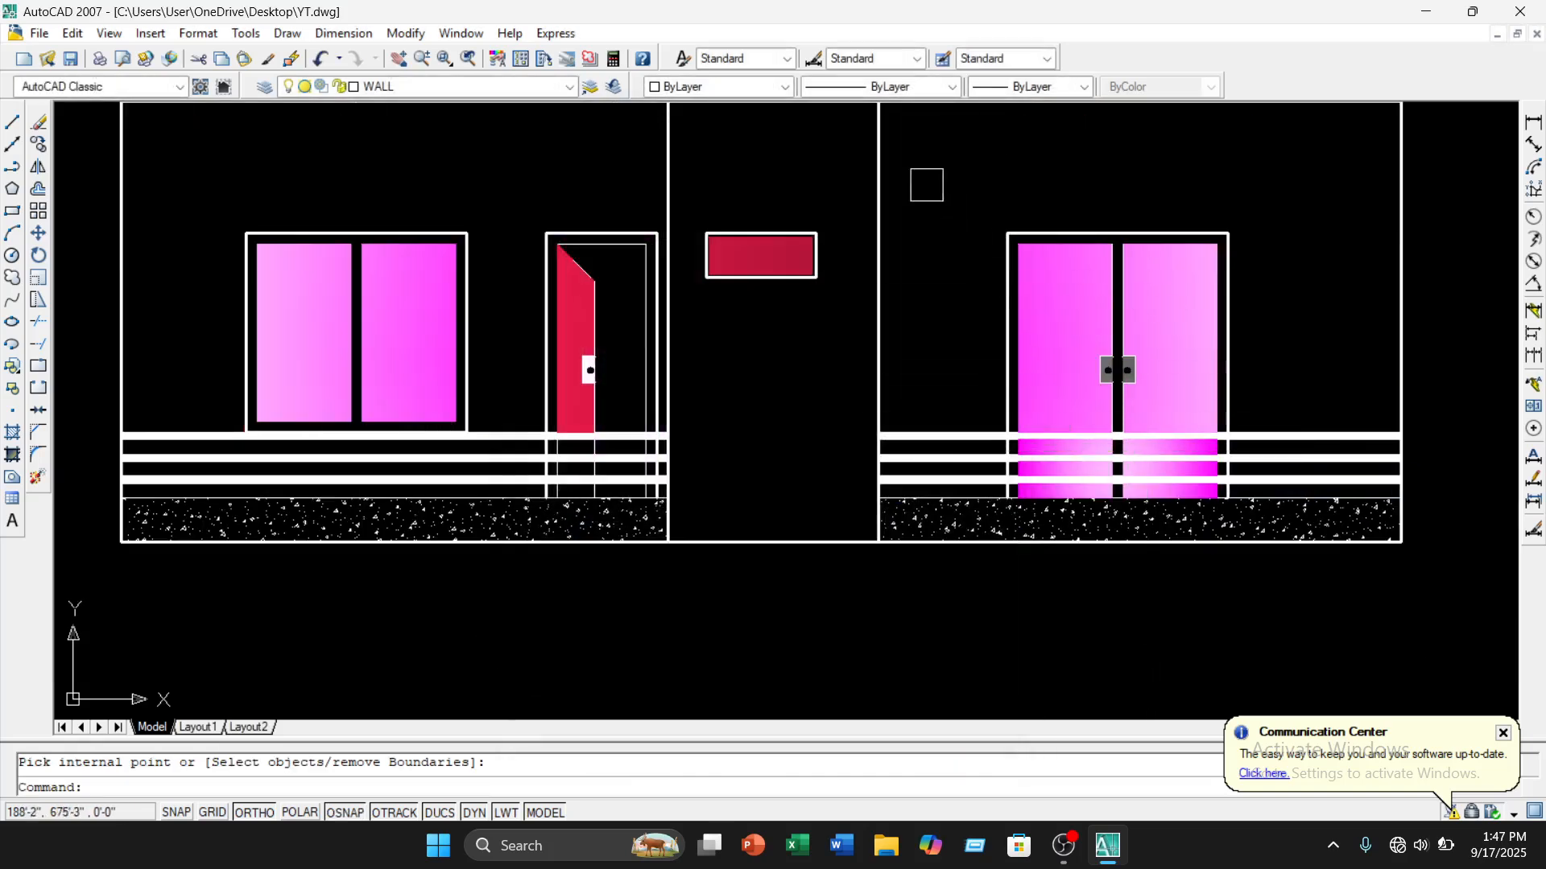
# Set up a one-color gradient in red, RGB 238,17,61, with the shade/tint near the middle and the second swatch of the first row
pyautogui.click(287, 33)
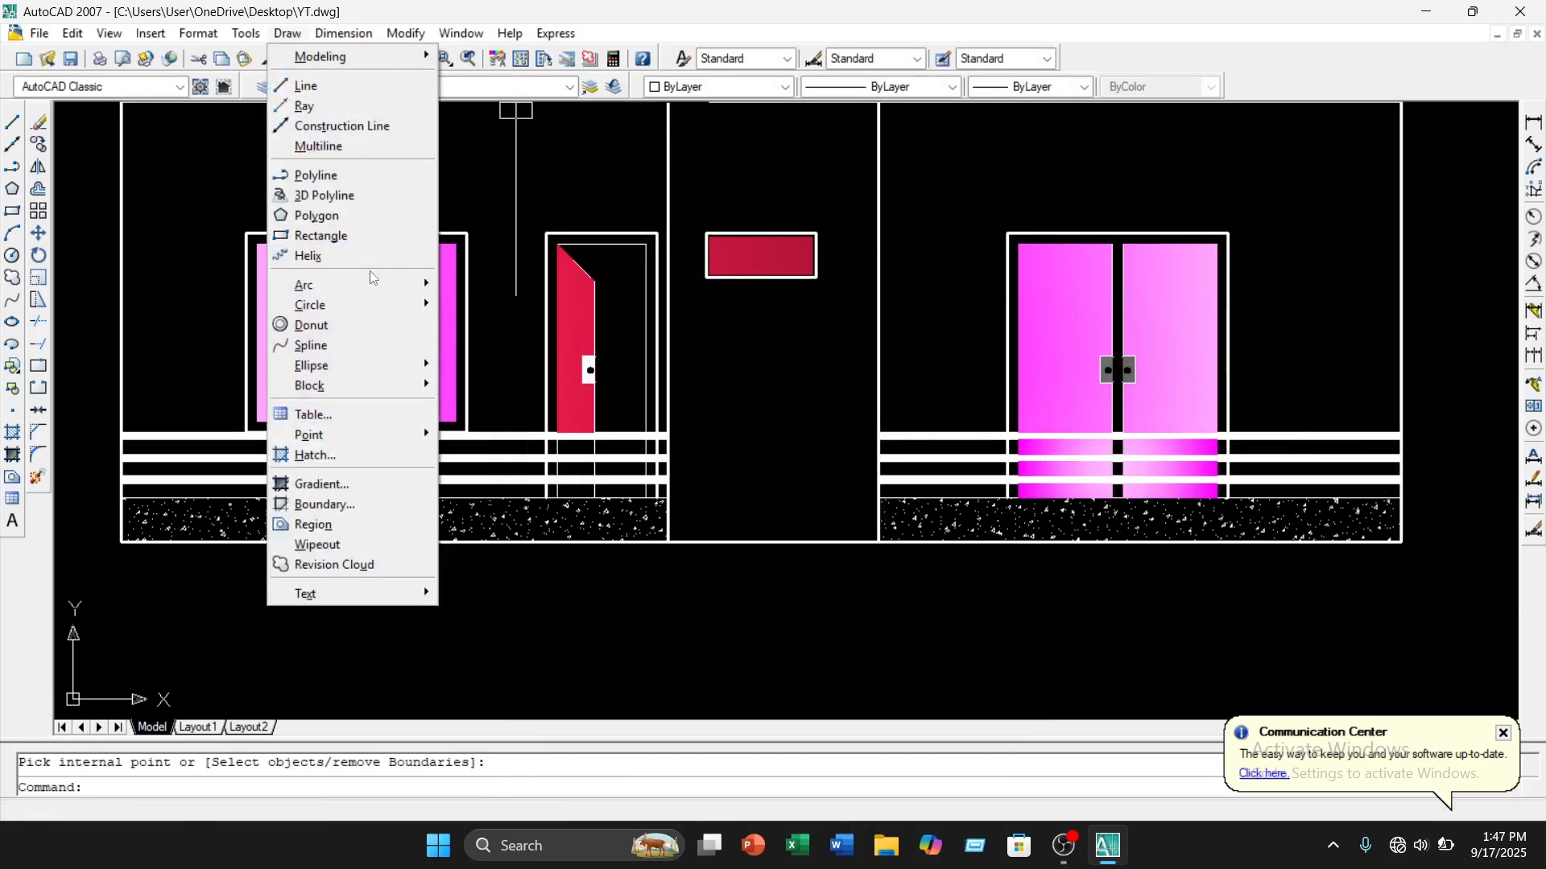
pyautogui.click(321, 487)
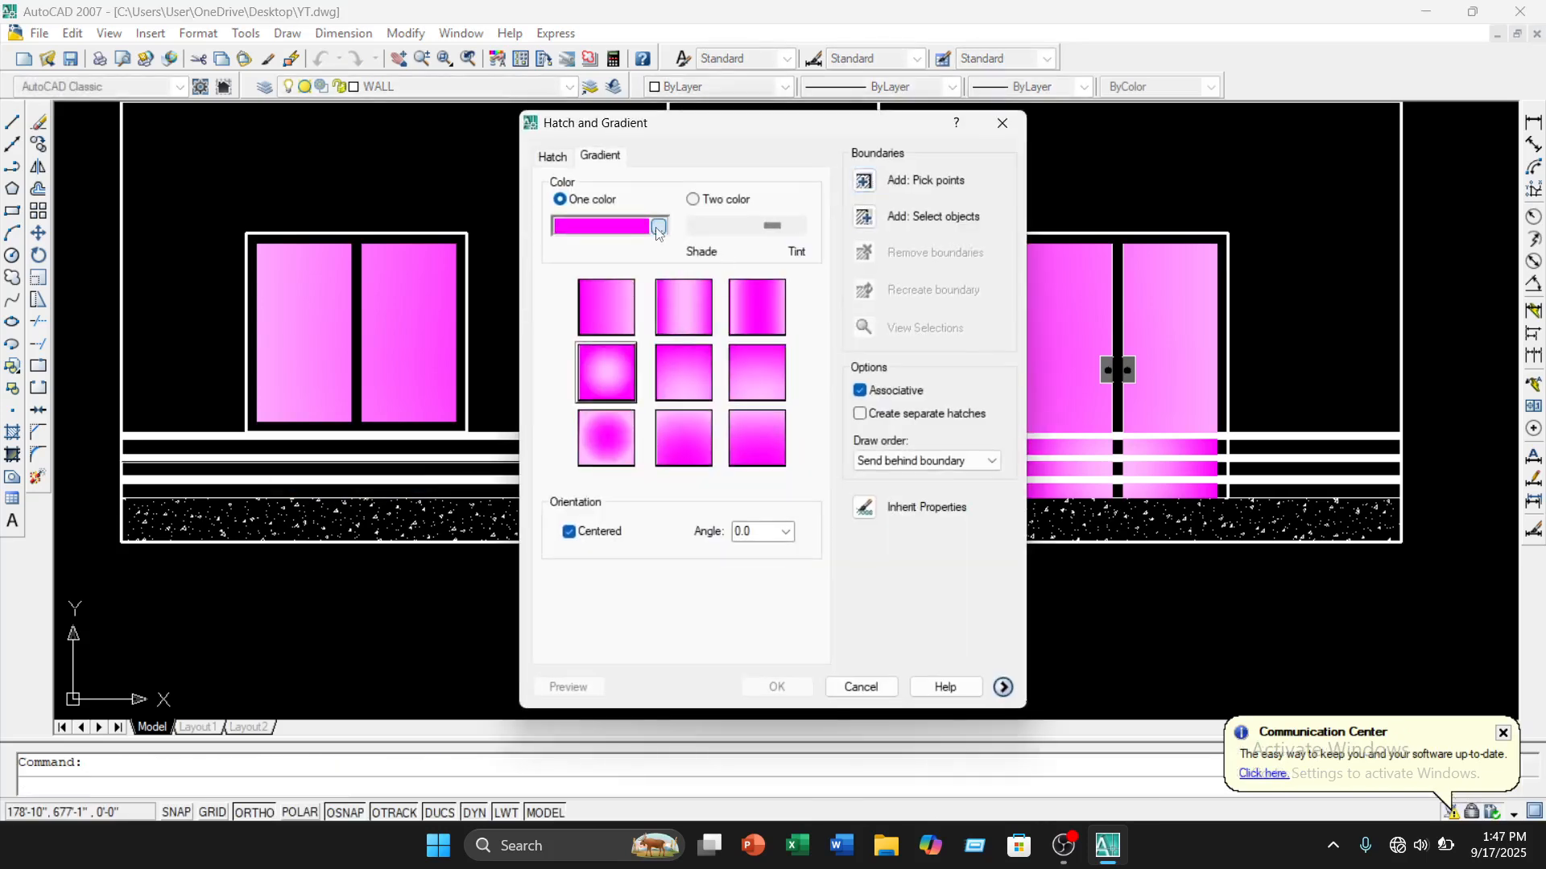
pyautogui.click(657, 228)
pyautogui.click(791, 347)
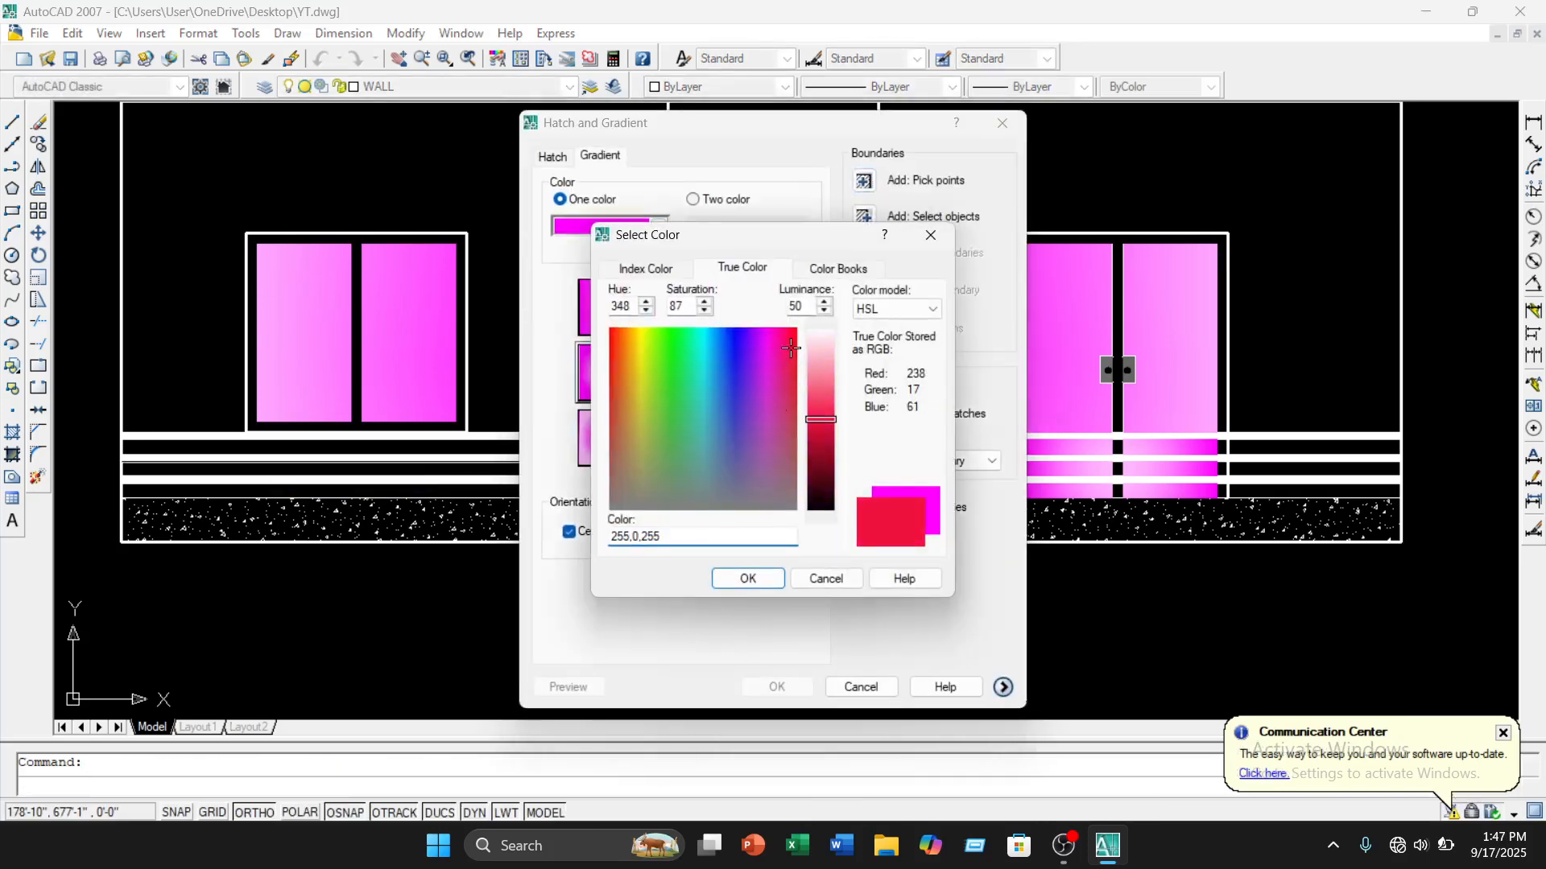
pyautogui.click(748, 579)
pyautogui.moveTo(772, 226); pyautogui.dragTo(744, 226)
pyautogui.click(694, 284)
# Fill the three lower sections of the open single-door leaf between and below the railings with the red gradient
pyautogui.click(866, 180)
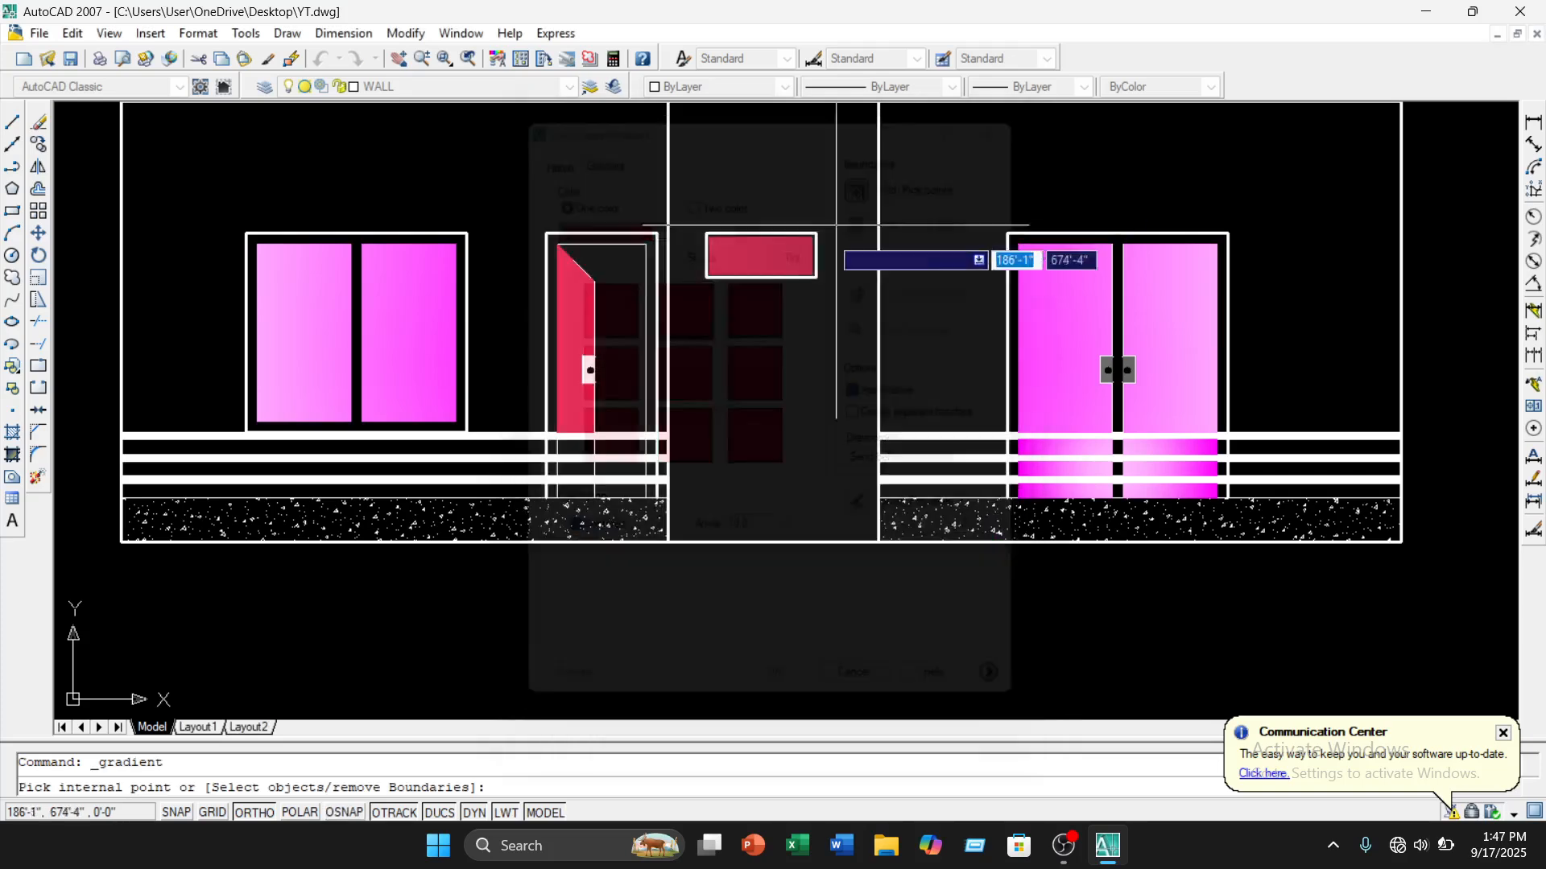
pyautogui.scroll(3, 569, 446)
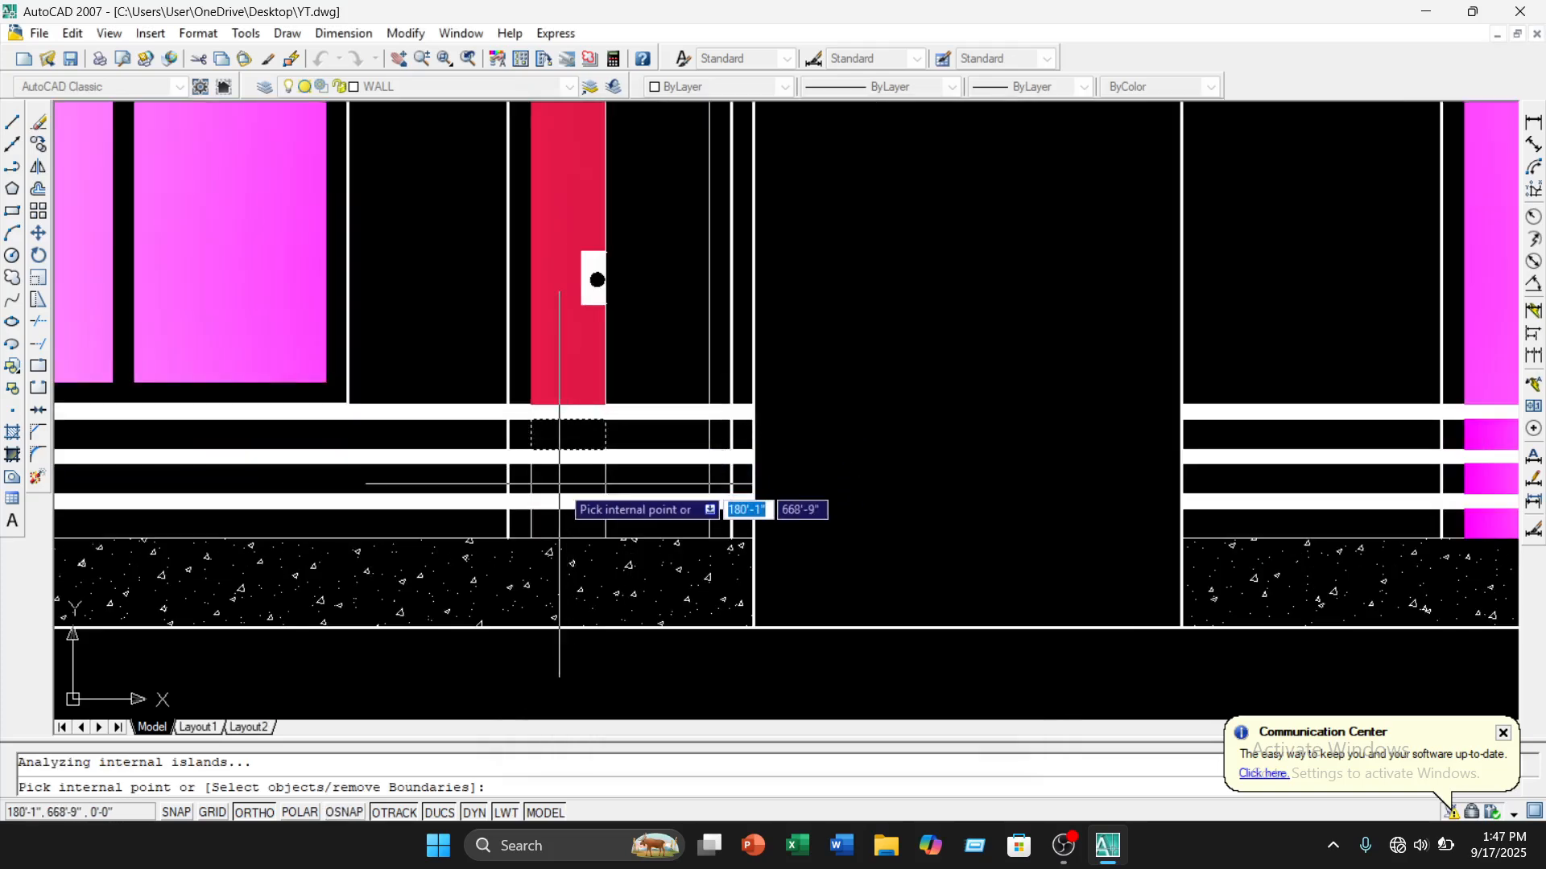
pyautogui.click(560, 479)
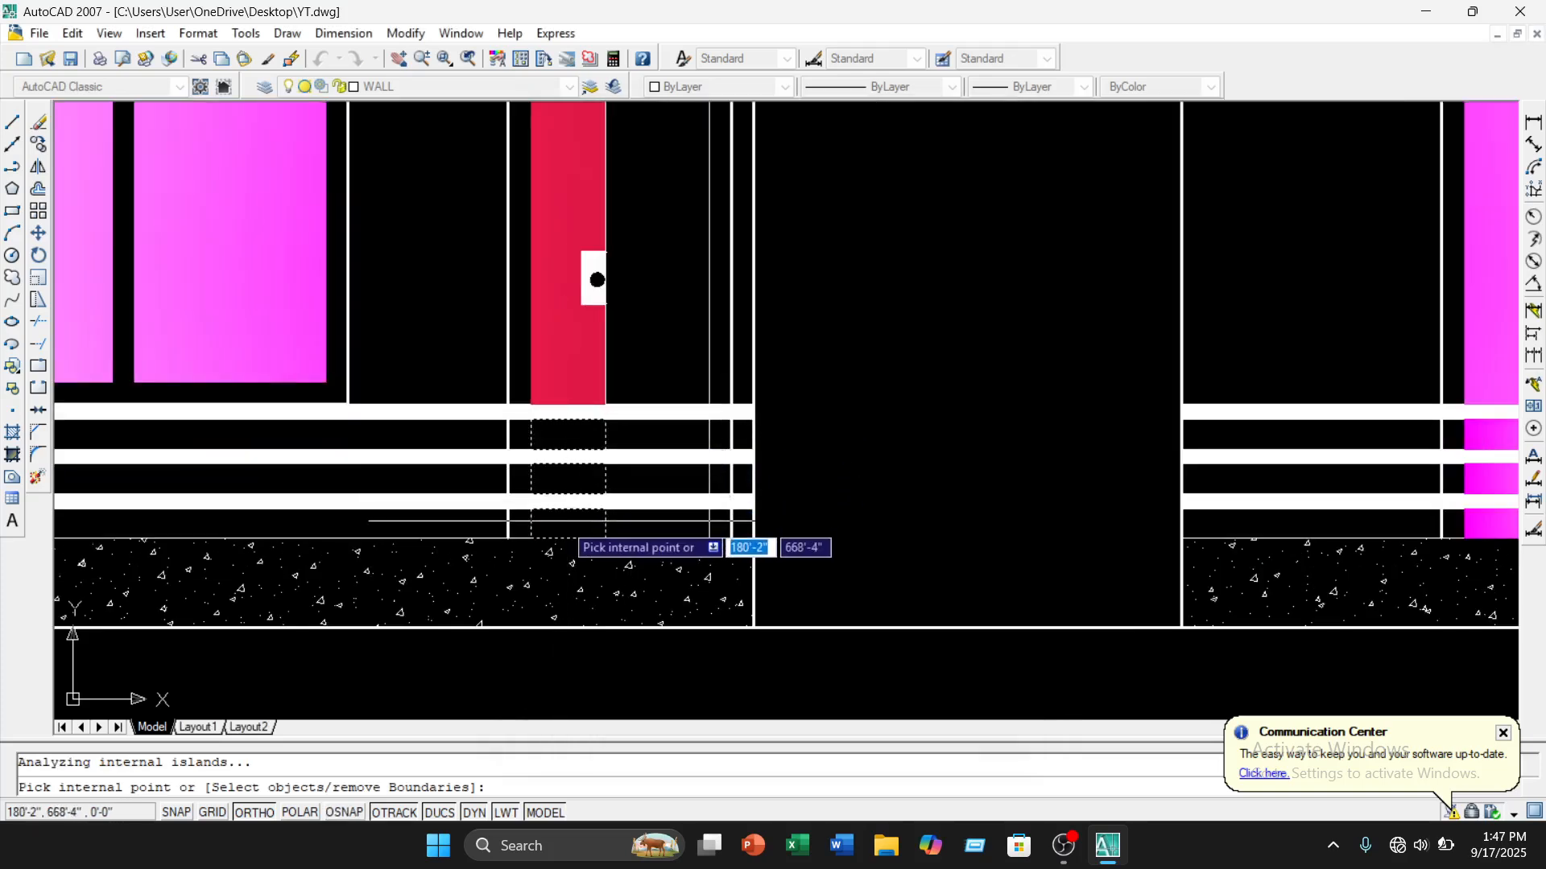
pyautogui.scroll(-5, 748, 393)
pyautogui.press('Return')
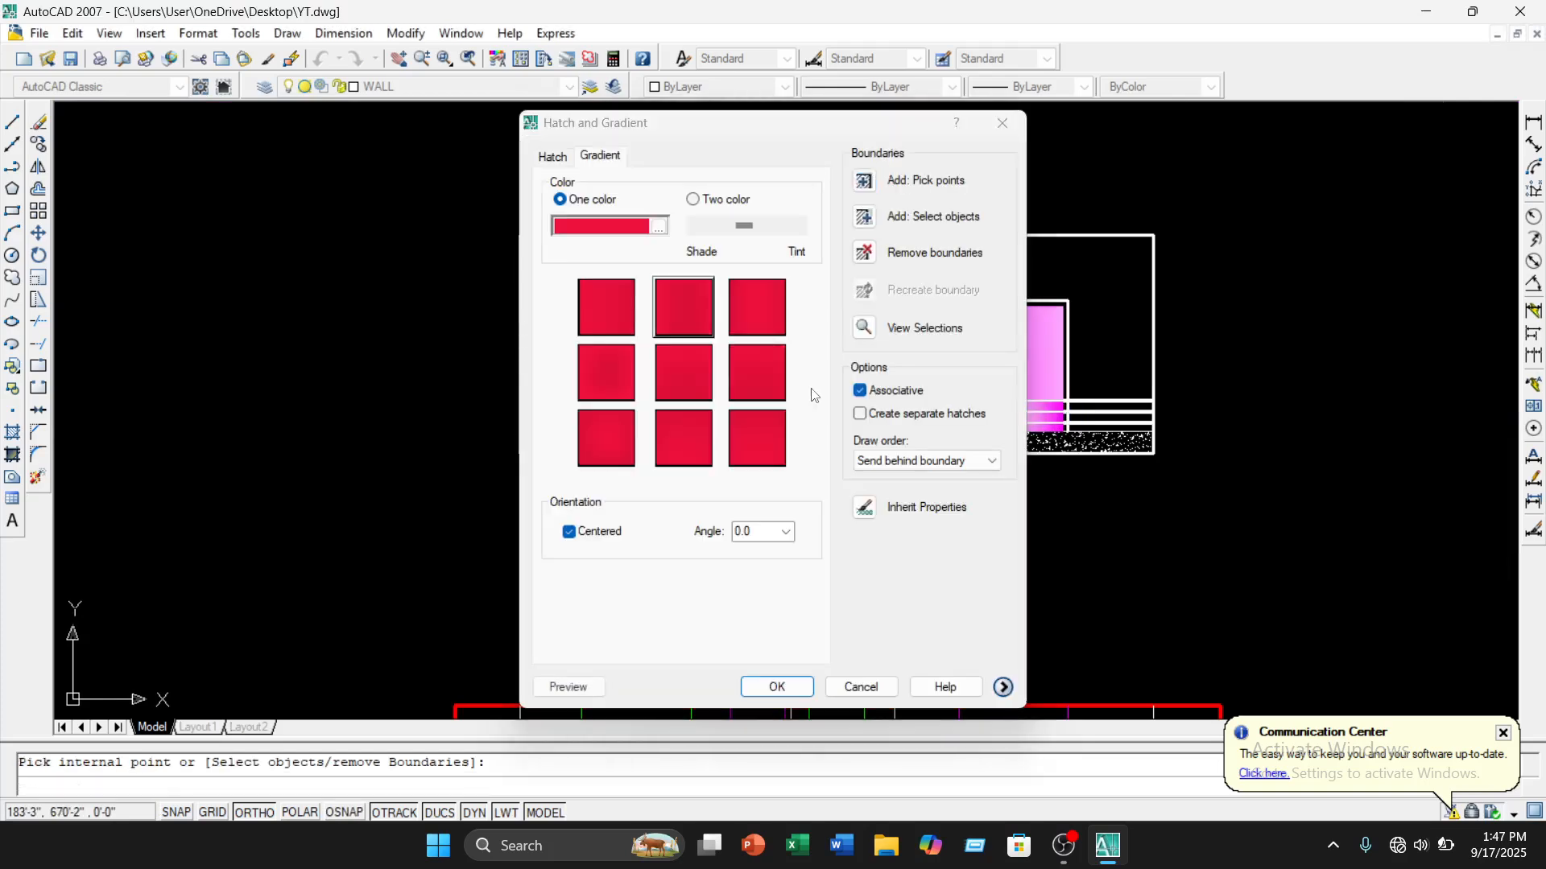
pyautogui.press('Return')
# Inspect the completed door fills behind the railings and the overall look of the elevation
pyautogui.scroll(5, 1027, 390)
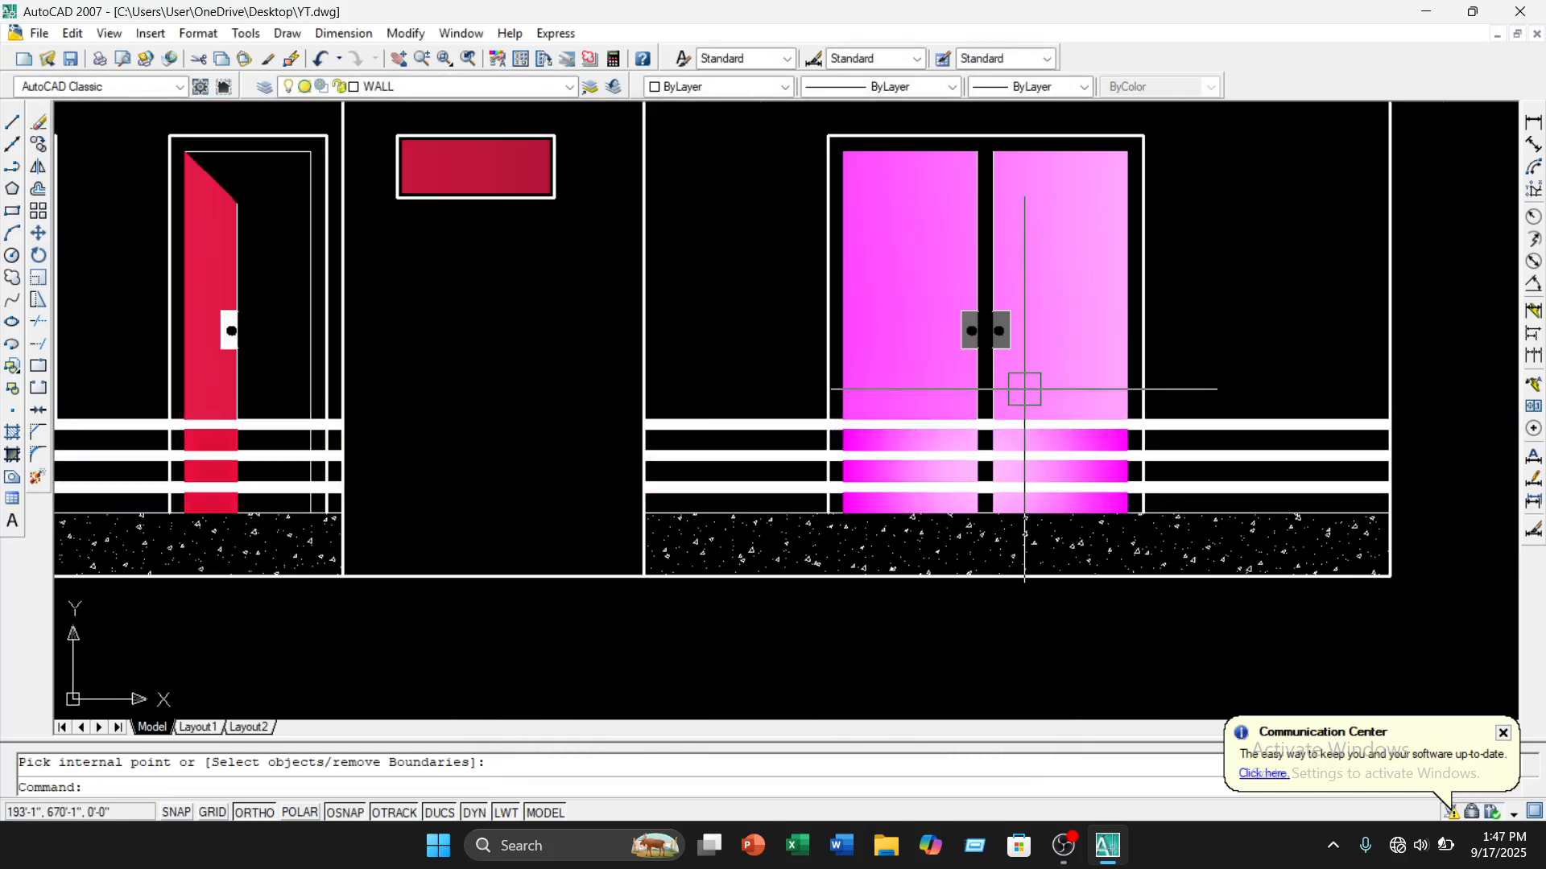
pyautogui.scroll(-2, 216, 394)
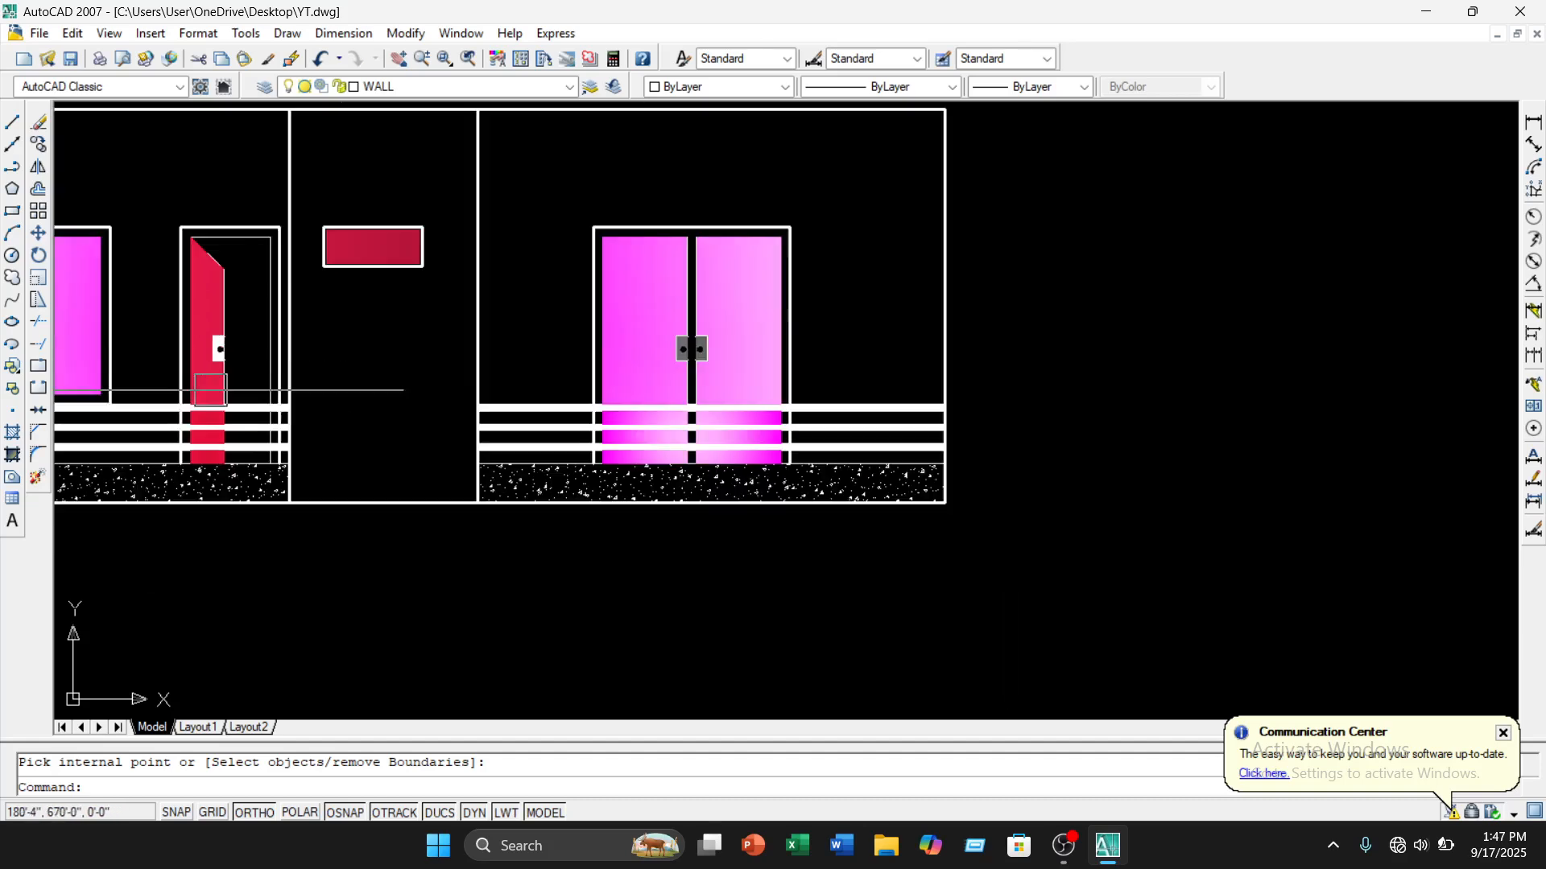
pyautogui.moveTo(56, 418); pyautogui.dragTo(127, 413, button='middle')
pyautogui.scroll(-2, 297, 354)
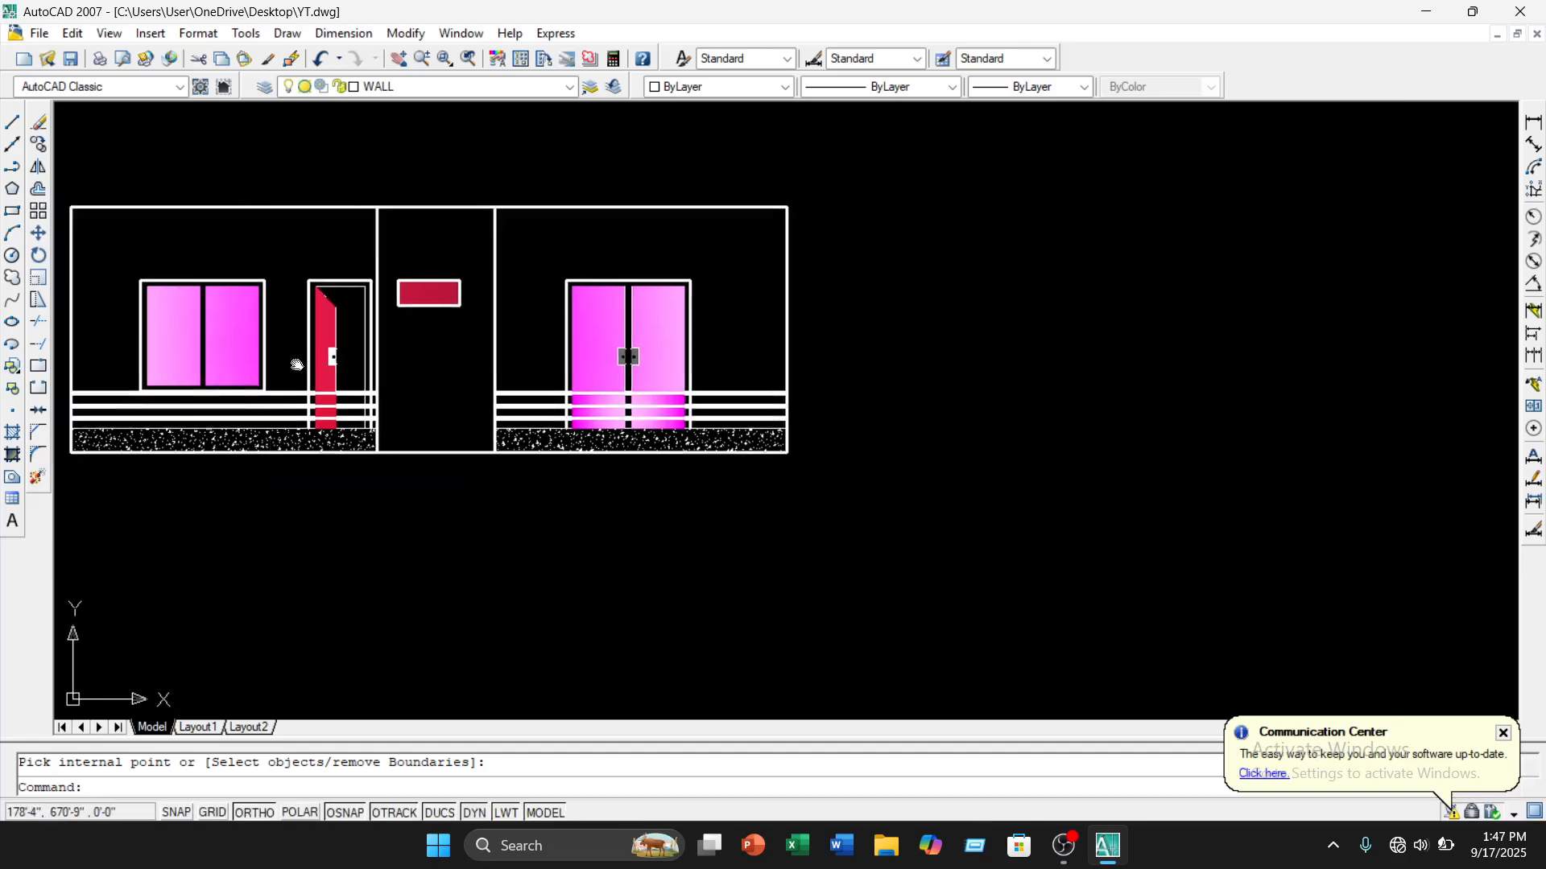
pyautogui.scroll(3, 194, 398)
pyautogui.scroll(-2, 303, 500)
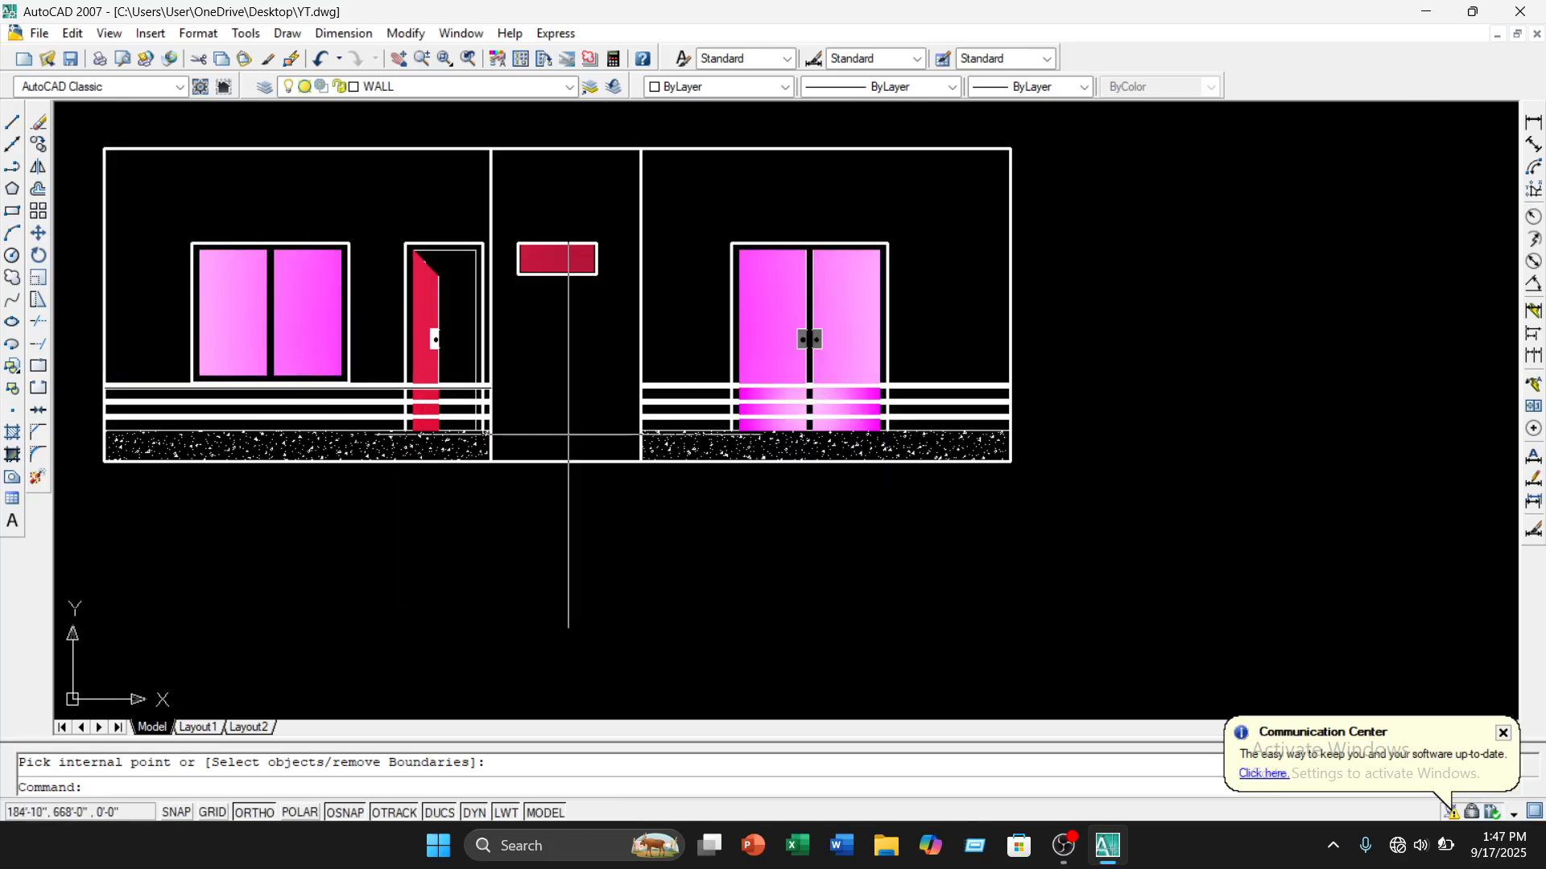
pyautogui.scroll(-2, 591, 424)
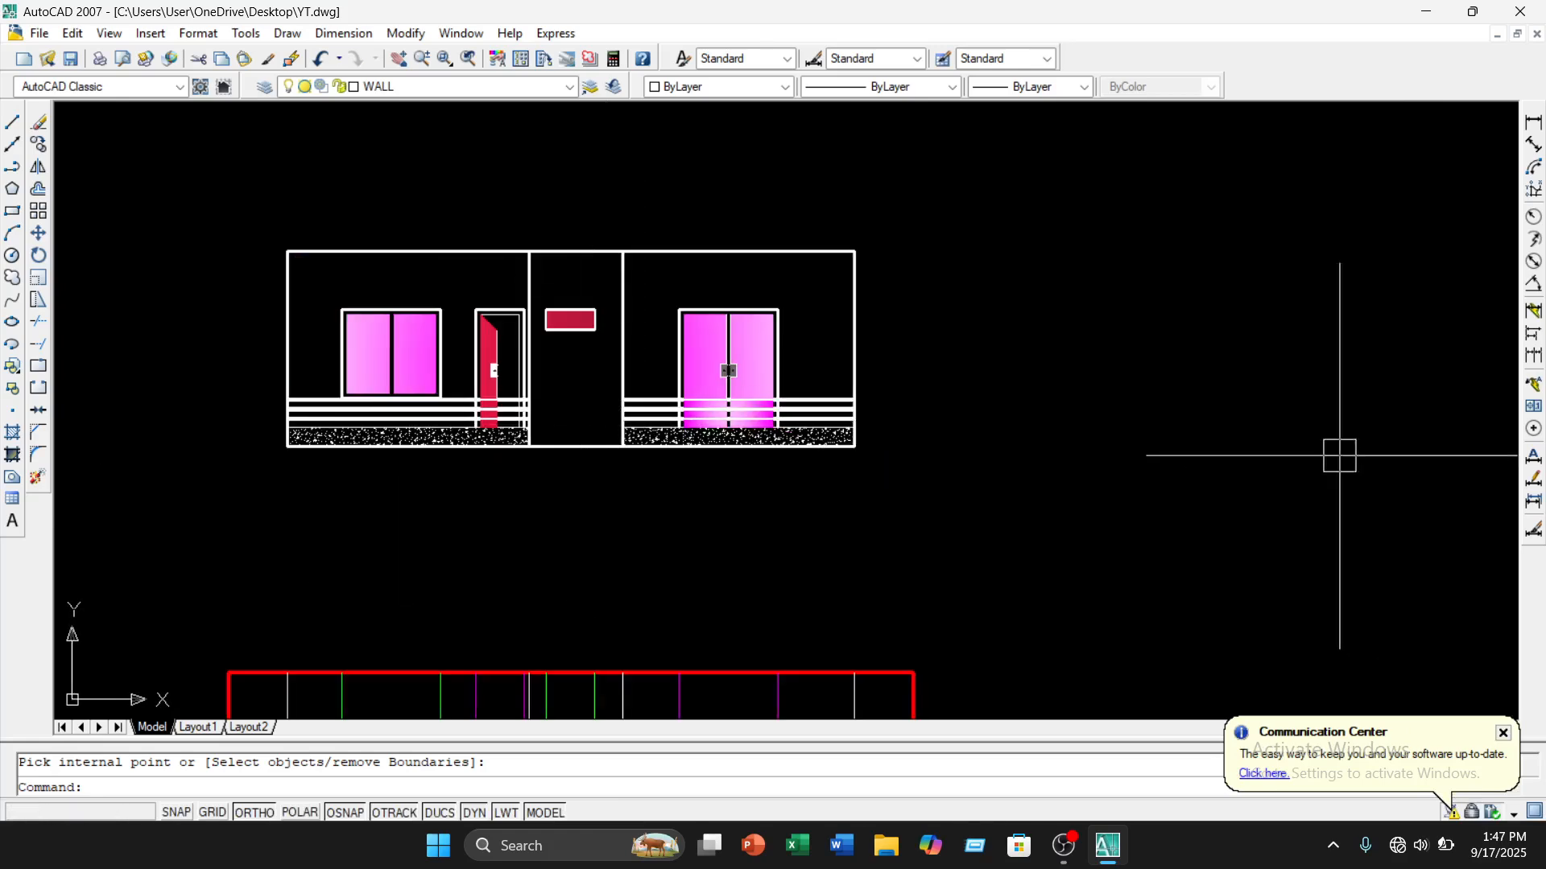
pyautogui.moveTo(1078, 406); pyautogui.dragTo(1209, 407, button='middle')
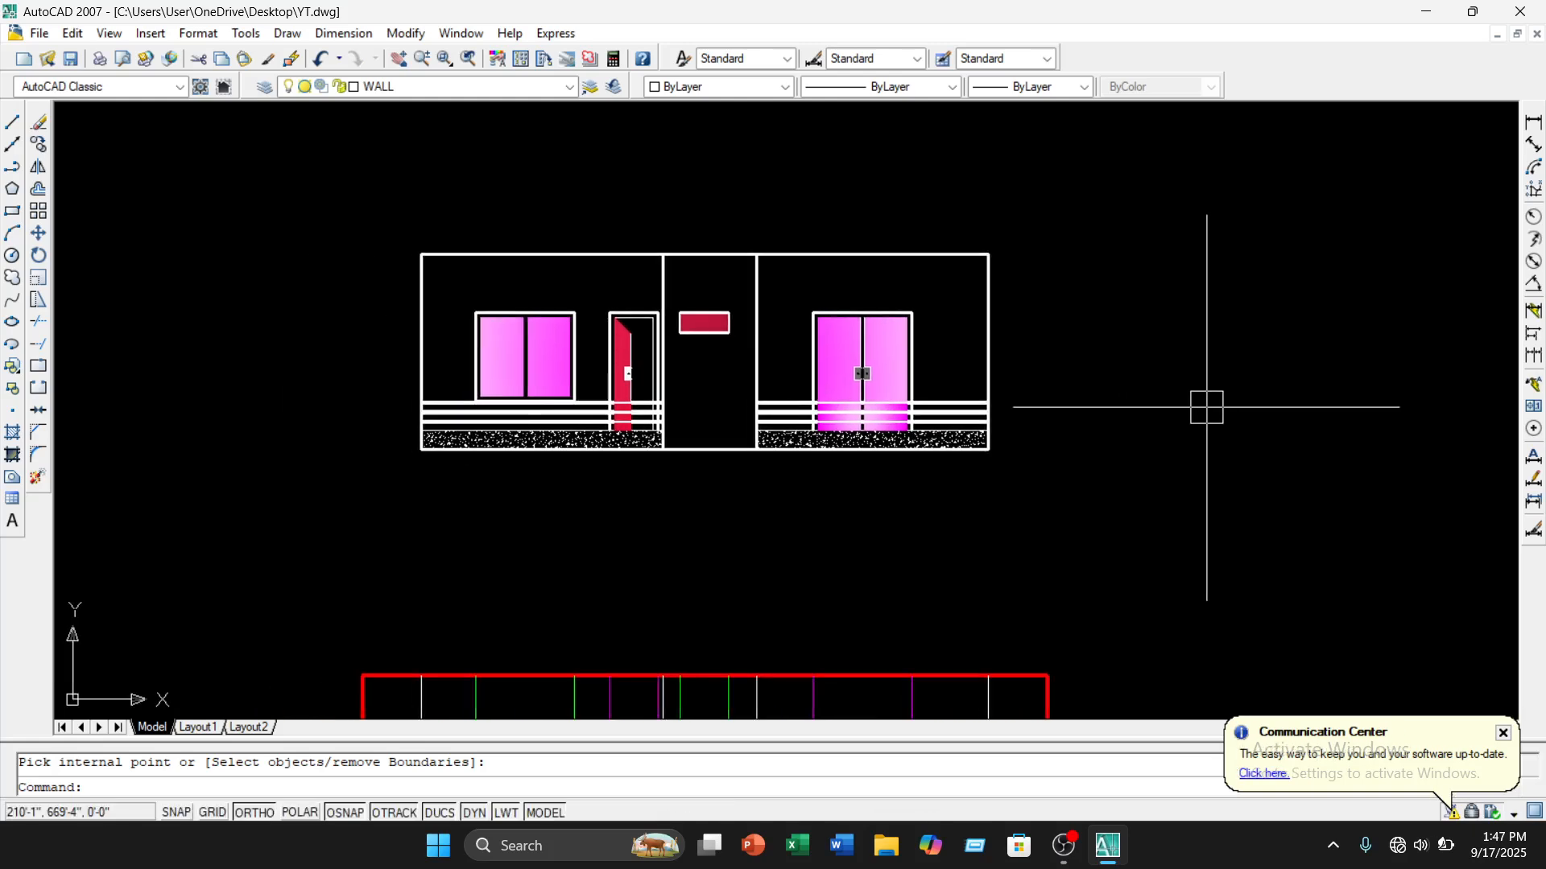
# Save the drawing with the finished elevation under its current file name
pyautogui.hotkey('ctrl', 's')
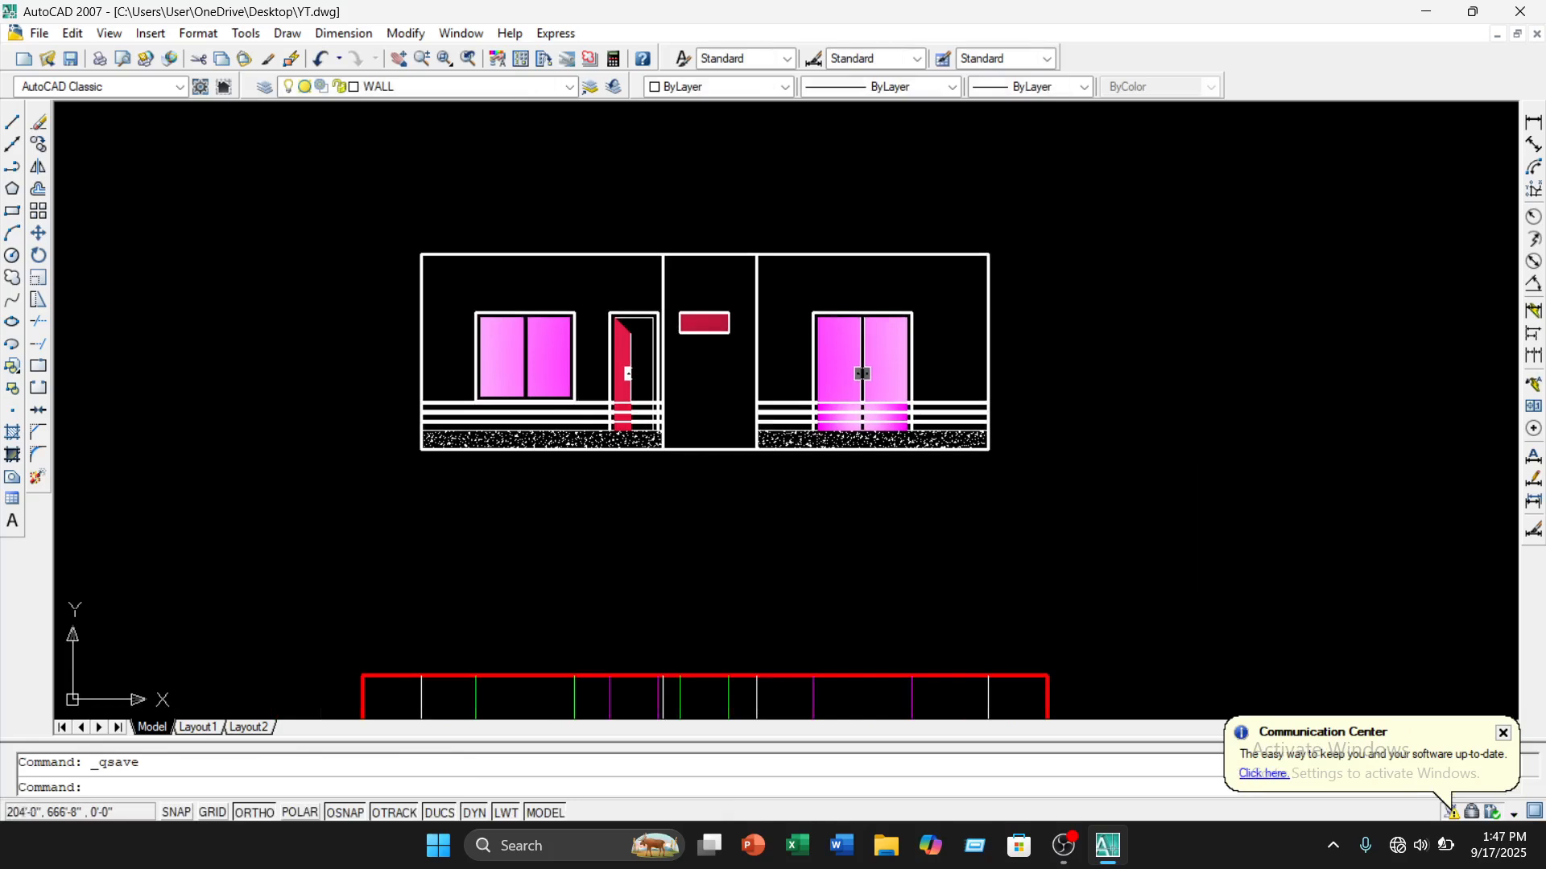
pyautogui.scroll(3, 990, 373)
pyautogui.scroll(-4, 994, 370)
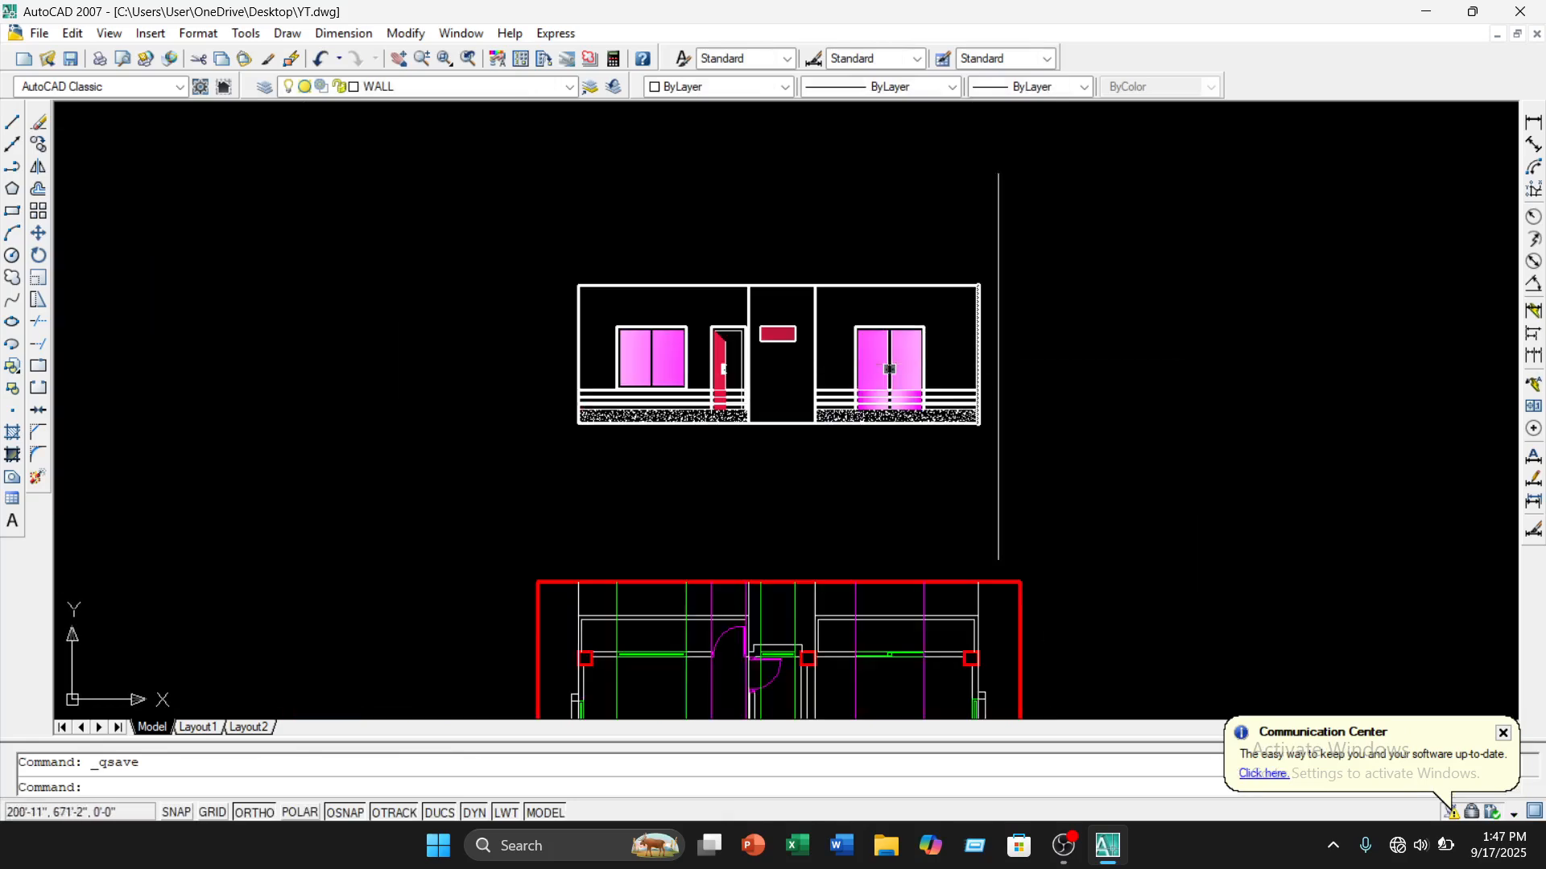